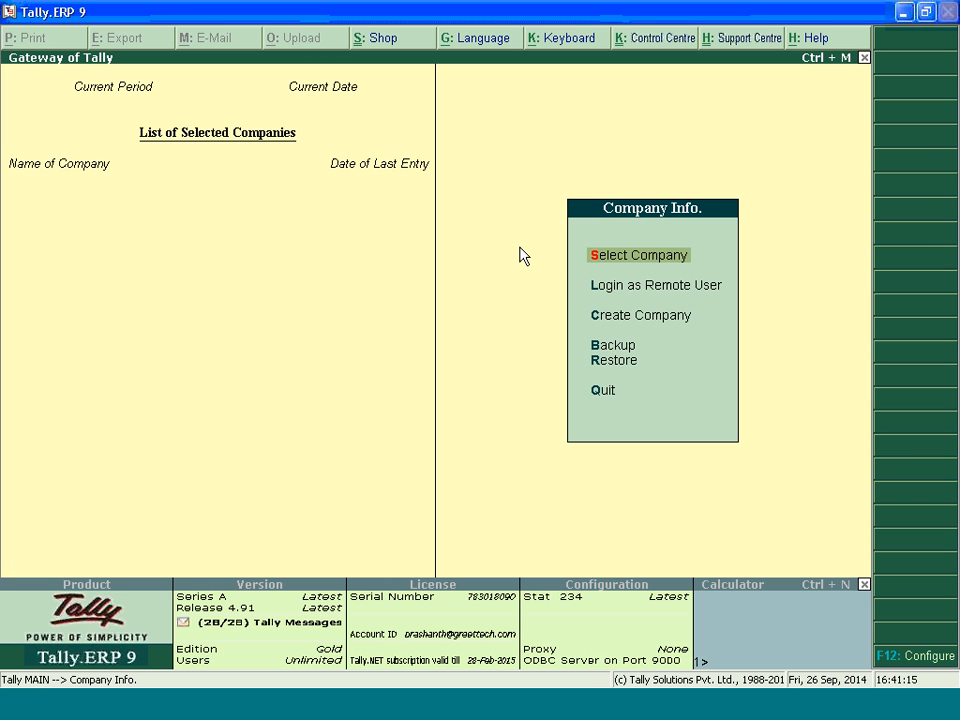
# Start creating a new company and name it "Tds Webinar 26th September 14"
pyautogui.press('Down')
pyautogui.press('Down')
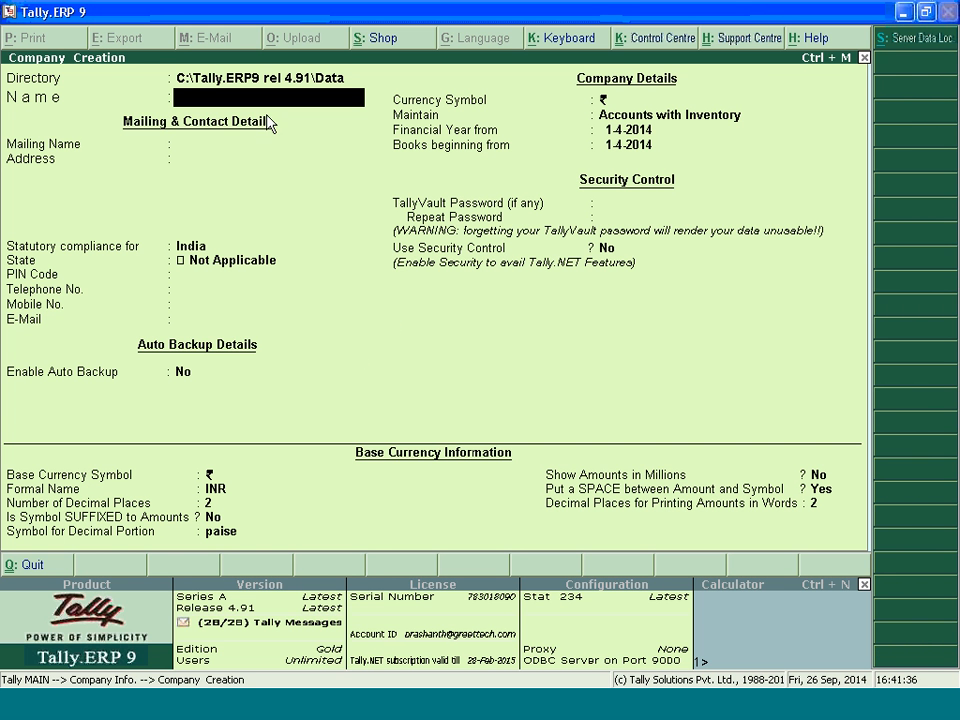
pyautogui.write('Tds Webinar')
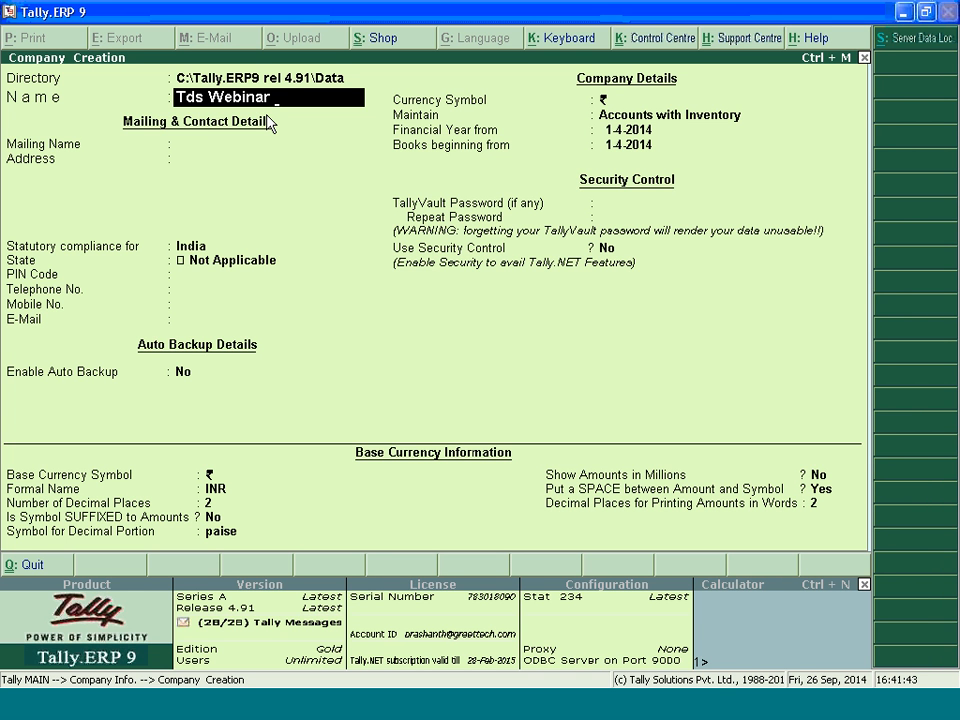
pyautogui.write(' 26th Septemb')
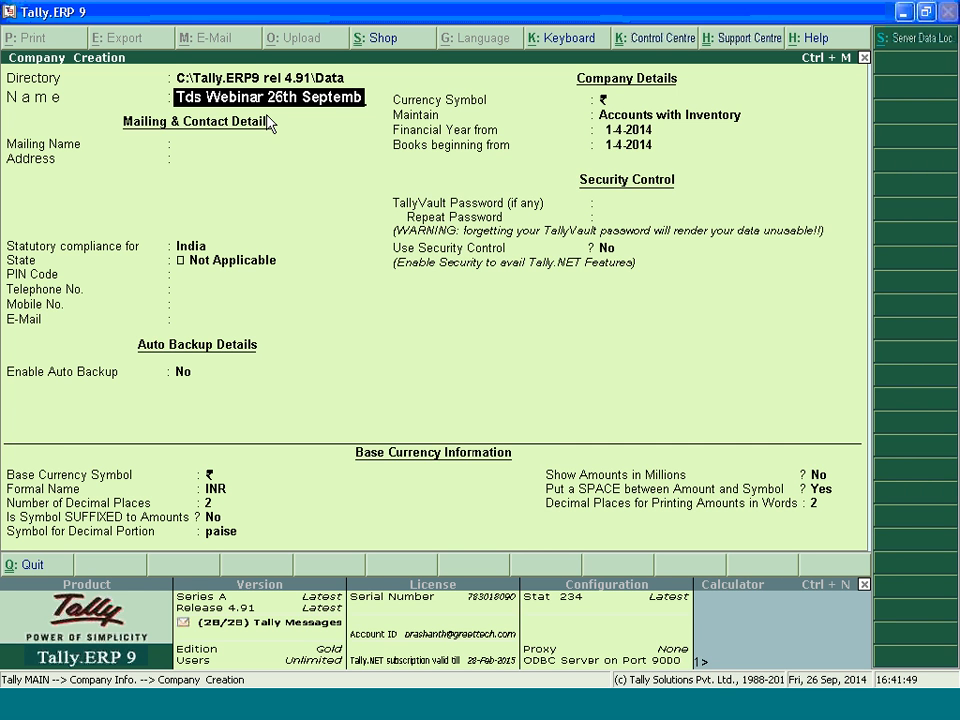
pyautogui.write('er 201')
pyautogui.press('BackSpace')
pyautogui.press('BackSpace')
pyautogui.press('BackSpace')
pyautogui.press('BackSpace')
pyautogui.write('14')
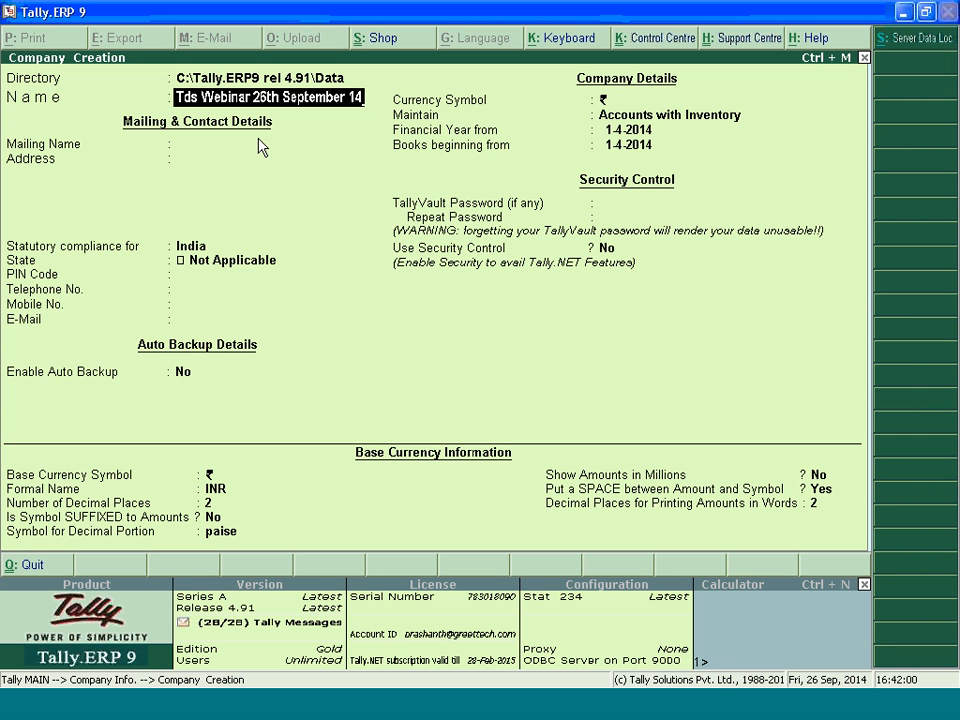
pyautogui.press('Return')
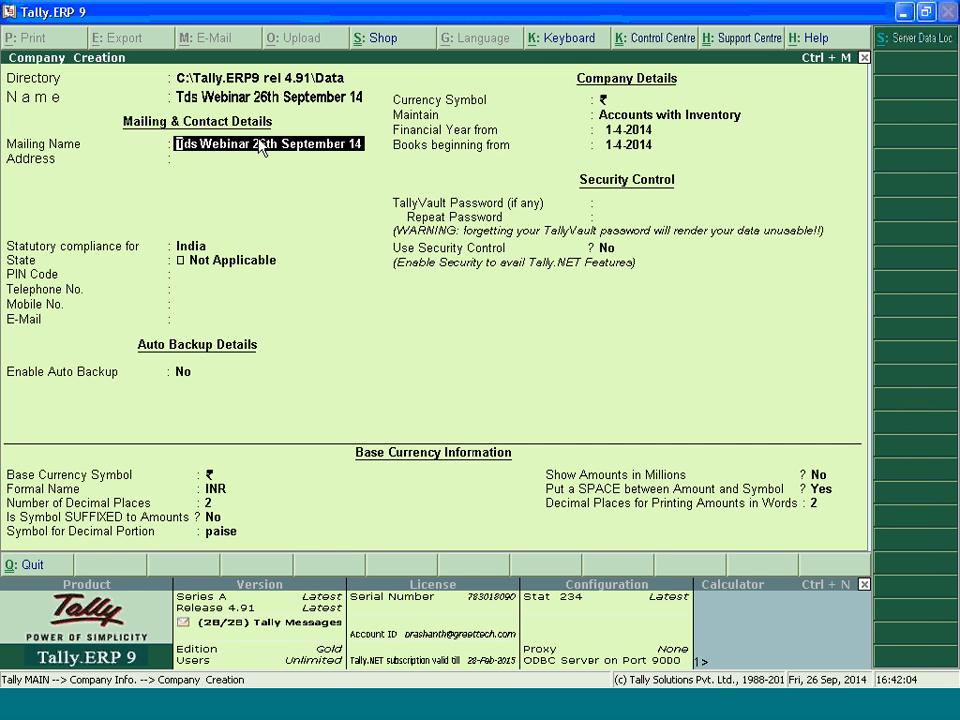
# Replace the company's mailing name with "Rashmi Infotech"
pyautogui.write('Rasg\\')
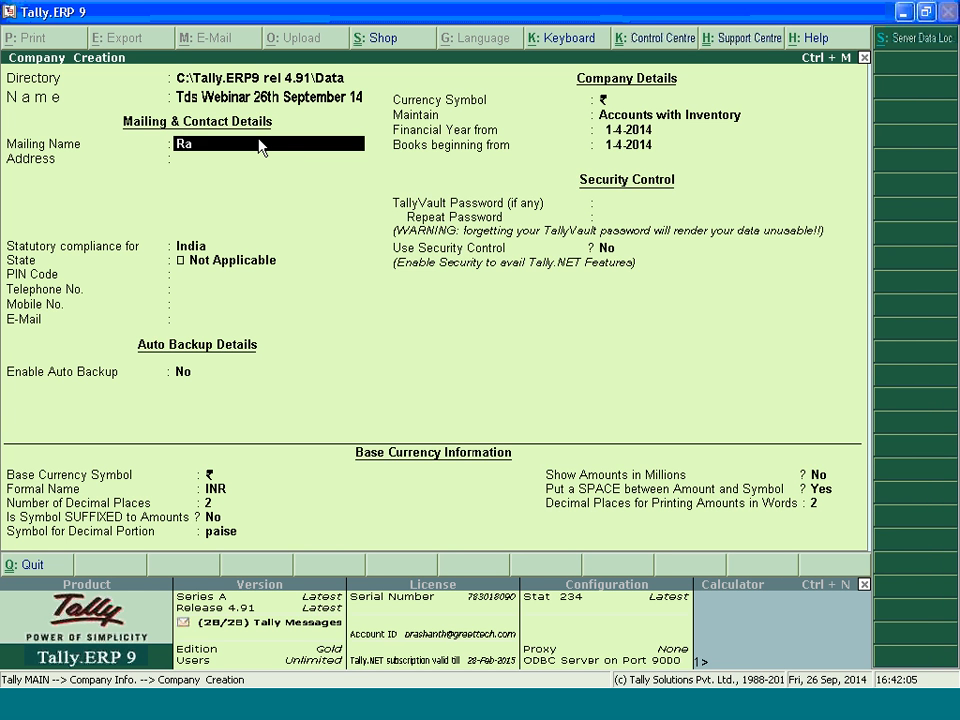
pyautogui.press('BackSpace')
pyautogui.press('BackSpace')
pyautogui.press('BackSpace')
pyautogui.press('BackSpace')
pyautogui.press('BackSpace')
pyautogui.write('Rashmi infotech')
pyautogui.press('Return')
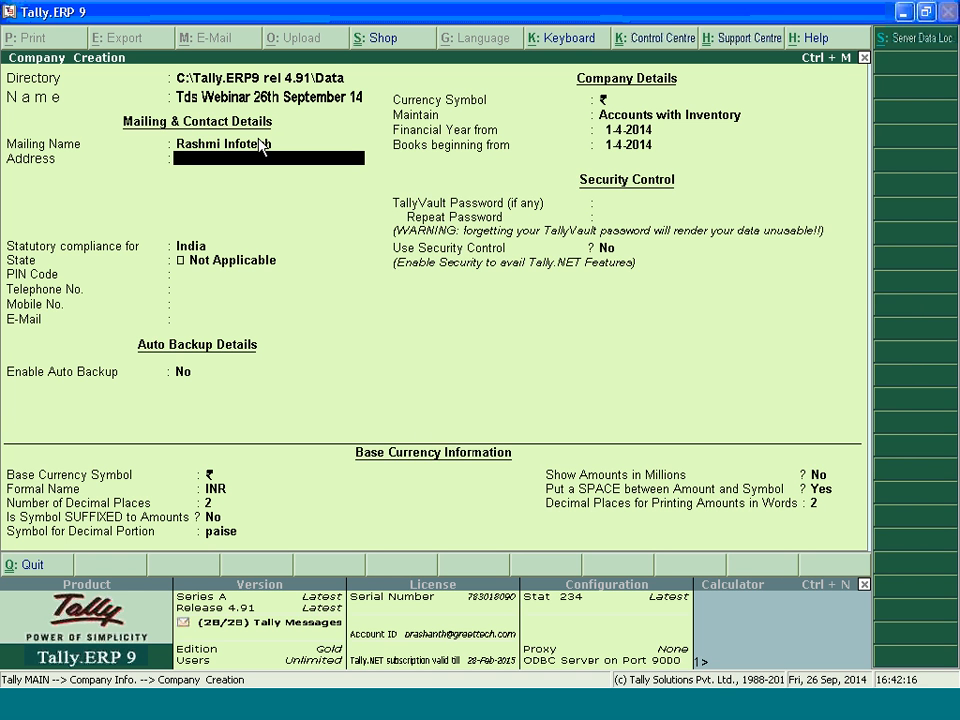
# Enter the first four lines of the company's address: unit number, building, cross street and landmark
pyautogui.press('Return')
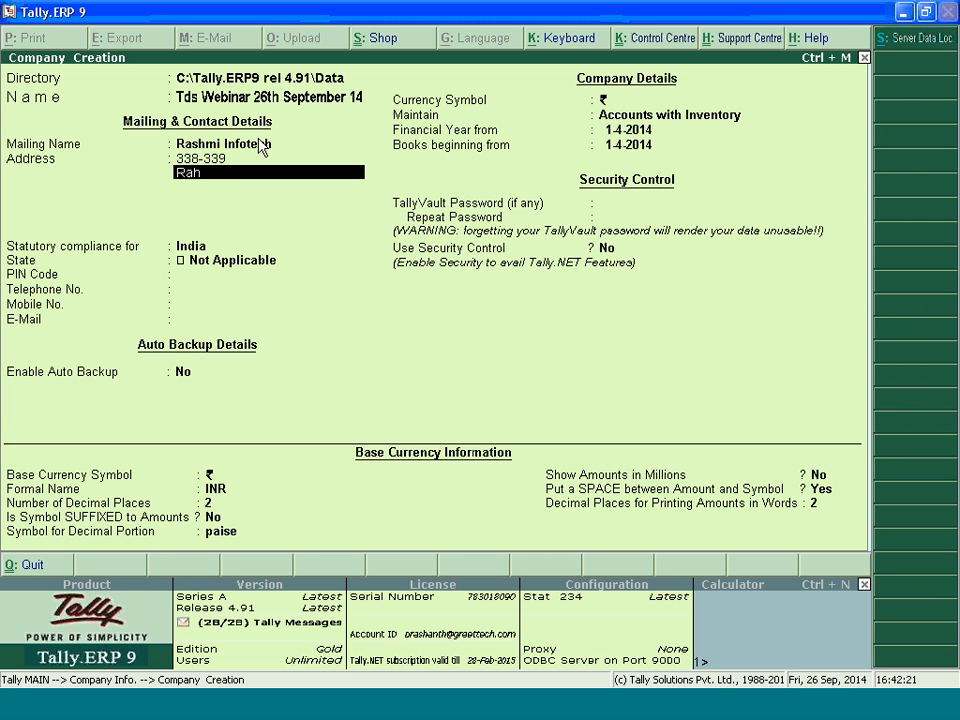
pyautogui.press('Return')
pyautogui.press('Return')
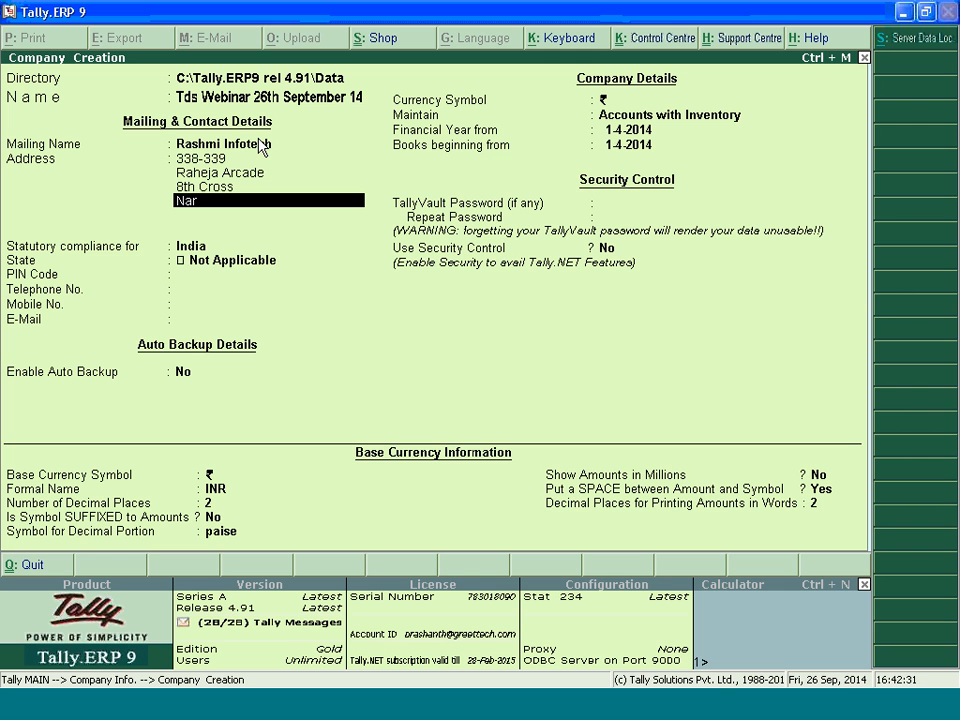
pyautogui.press('Return')
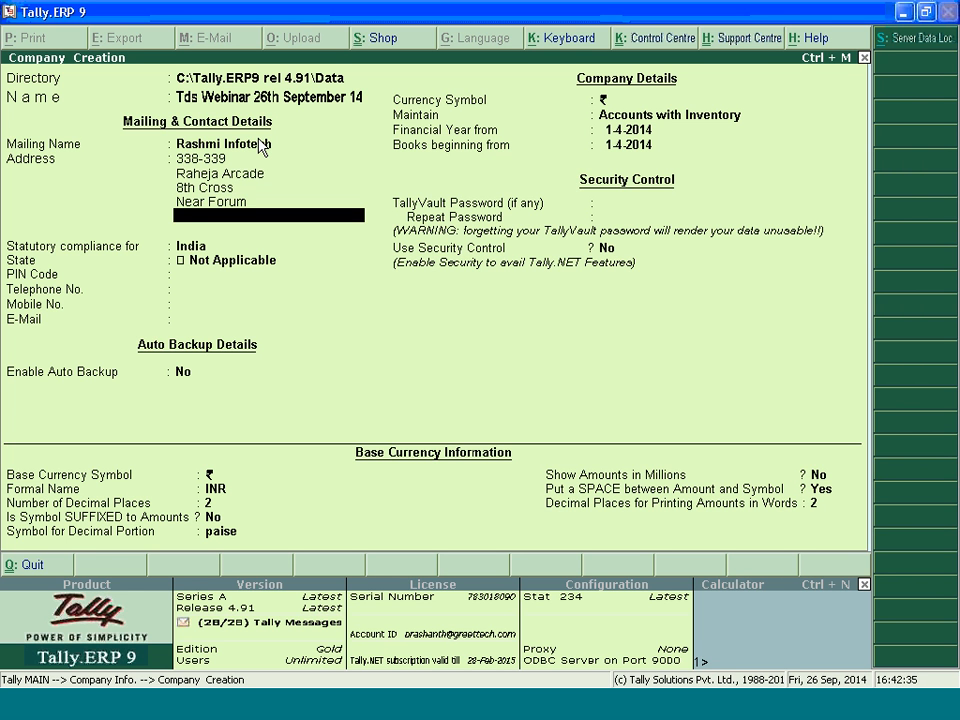
# Complete the company's address with the locality line and the city with its postal code
pyautogui.press('Return')
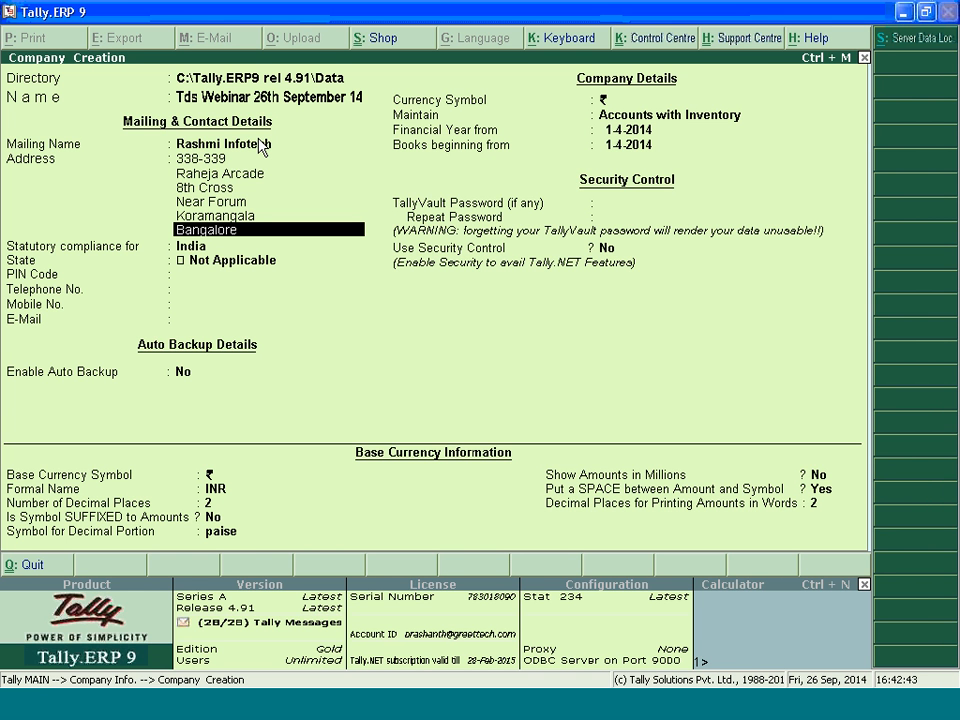
pyautogui.press('Return')
pyautogui.press('Return')
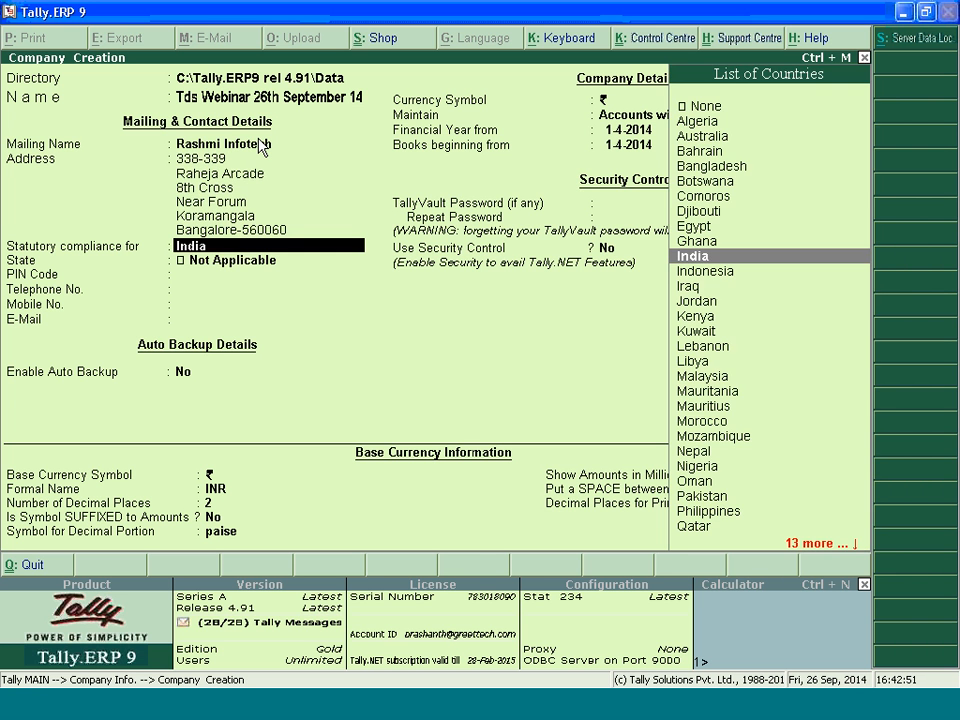
pyautogui.press('Up')
pyautogui.press('Up')
pyautogui.press('Up')
pyautogui.press('Up')
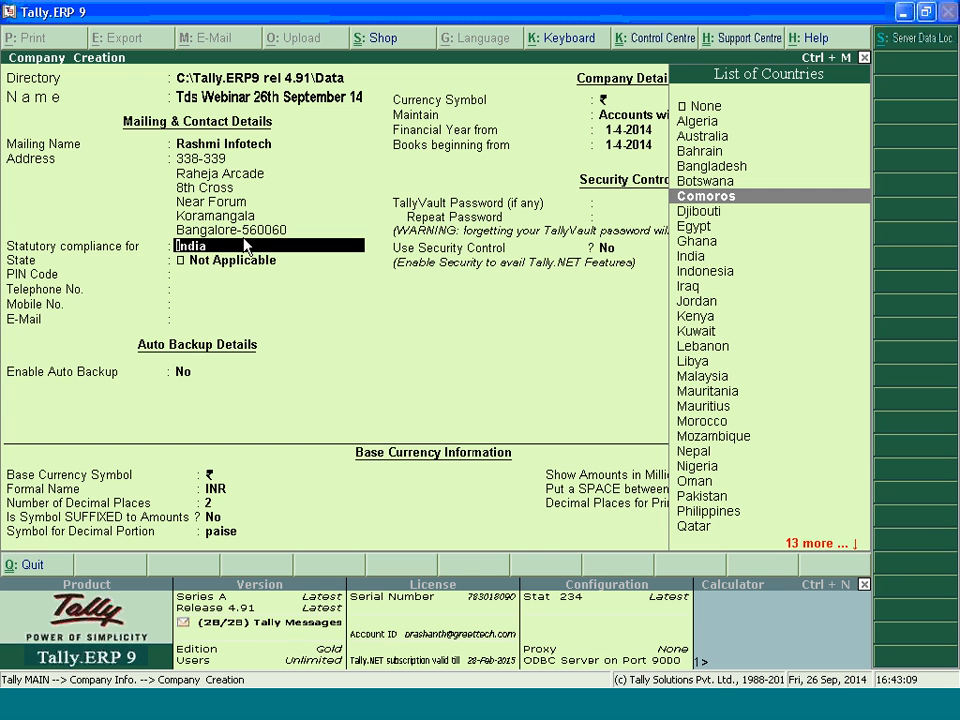
pyautogui.press('Down')
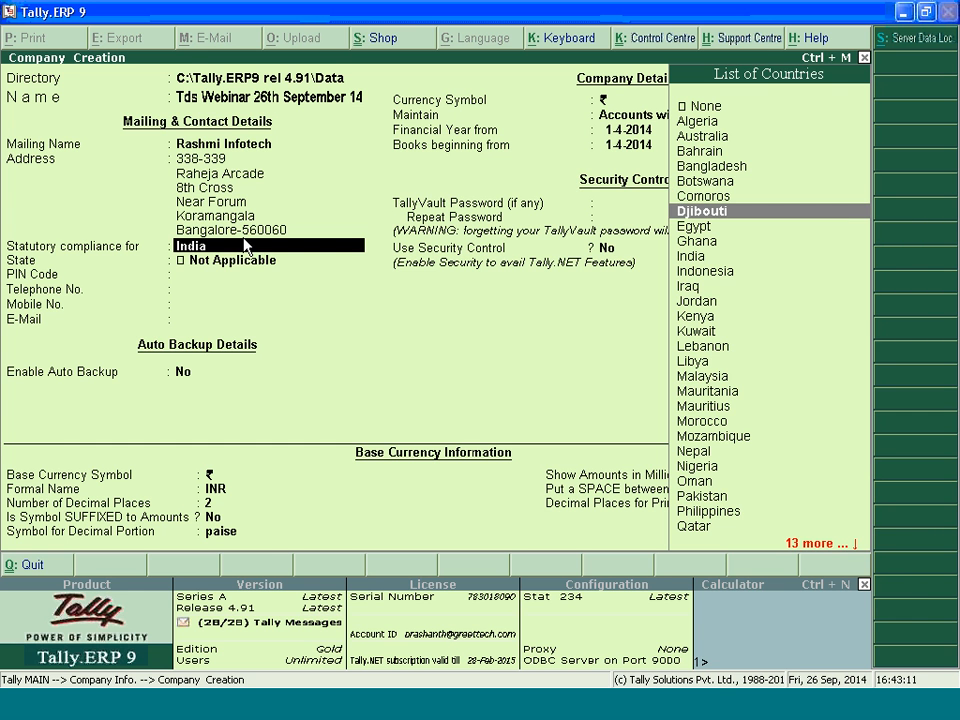
pyautogui.press('Return')
# Set the country for statutory compliance to India
pyautogui.press('BackSpace')
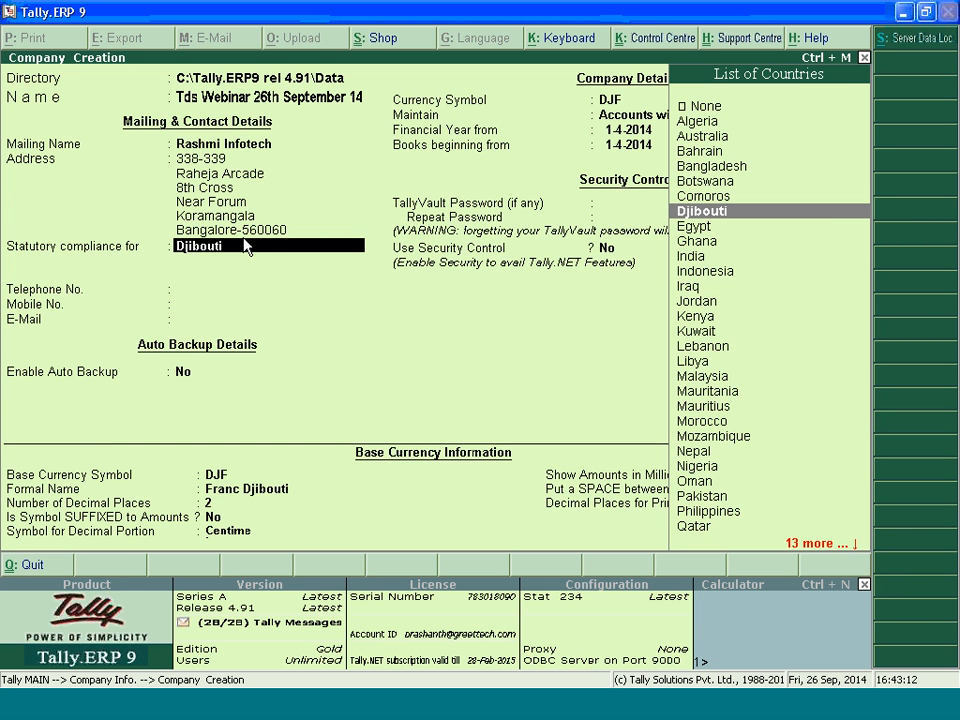
pyautogui.write('In')
pyautogui.press('Return')
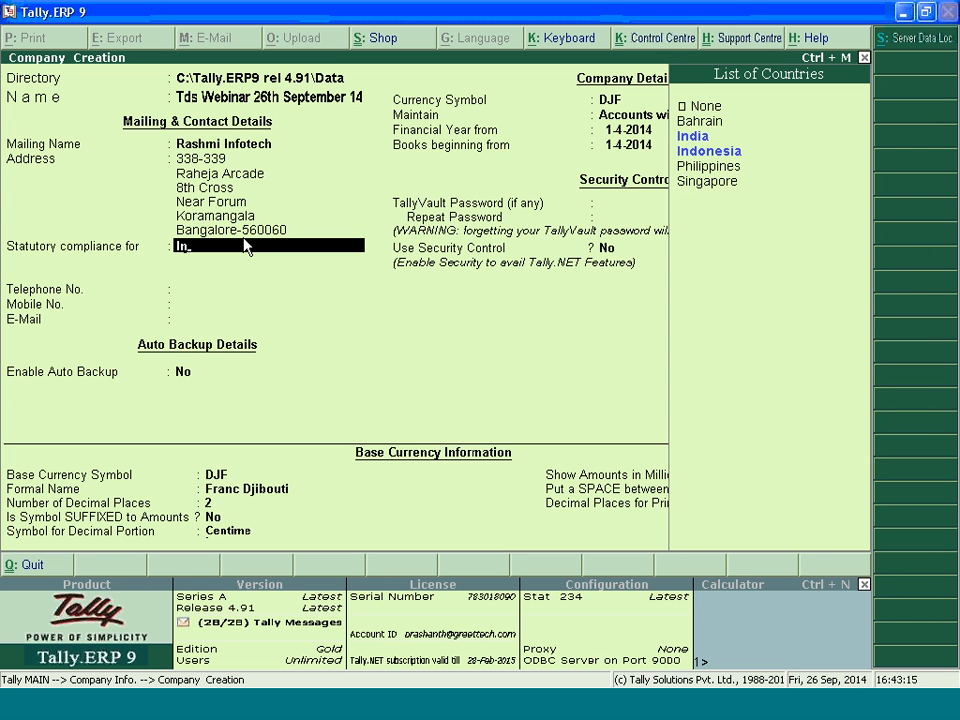
pyautogui.write('dia')
pyautogui.press('Return')
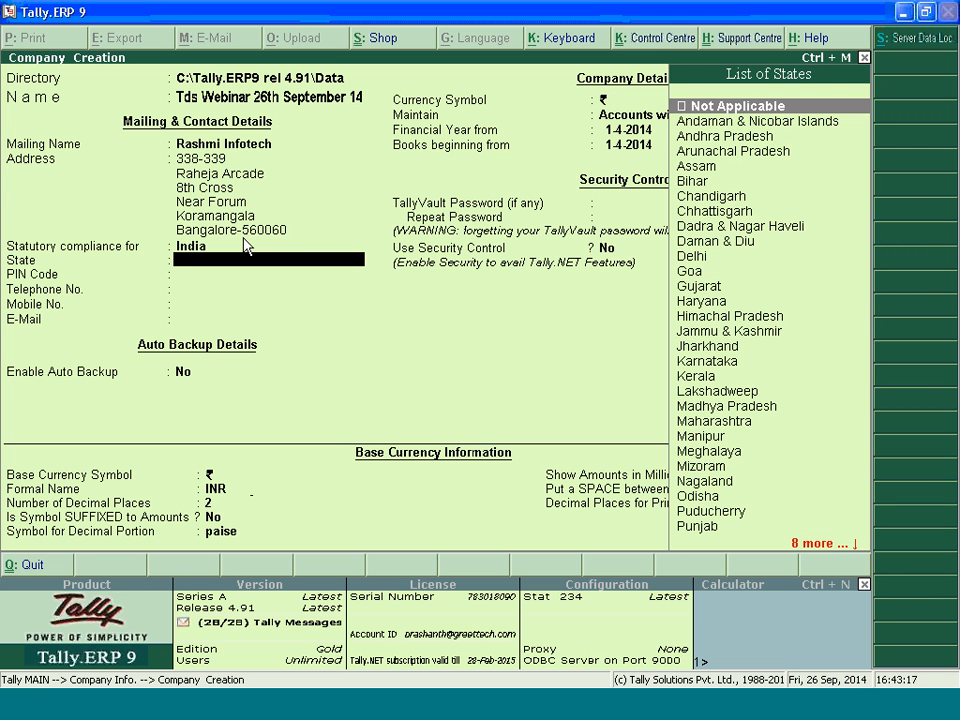
# Set the company's state to Karnataka and fill in its postal PIN code
pyautogui.write('Ka')
pyautogui.press('Return')
pyautogui.write('560030')
pyautogui.press('BackSpace')
pyautogui.press('BackSpace')
pyautogui.write('60')
pyautogui.press('Return')
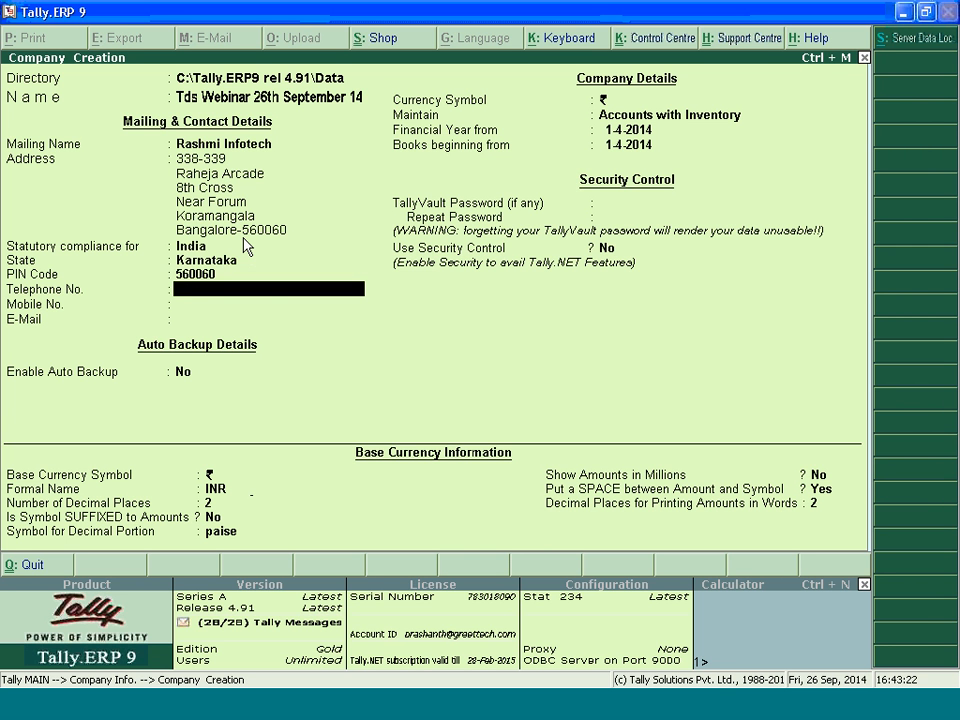
# Fill in the company's telephone number and mobile number
pyautogui.write('080-22334455')
pyautogui.press('Return')
pyautogui.write('91234')
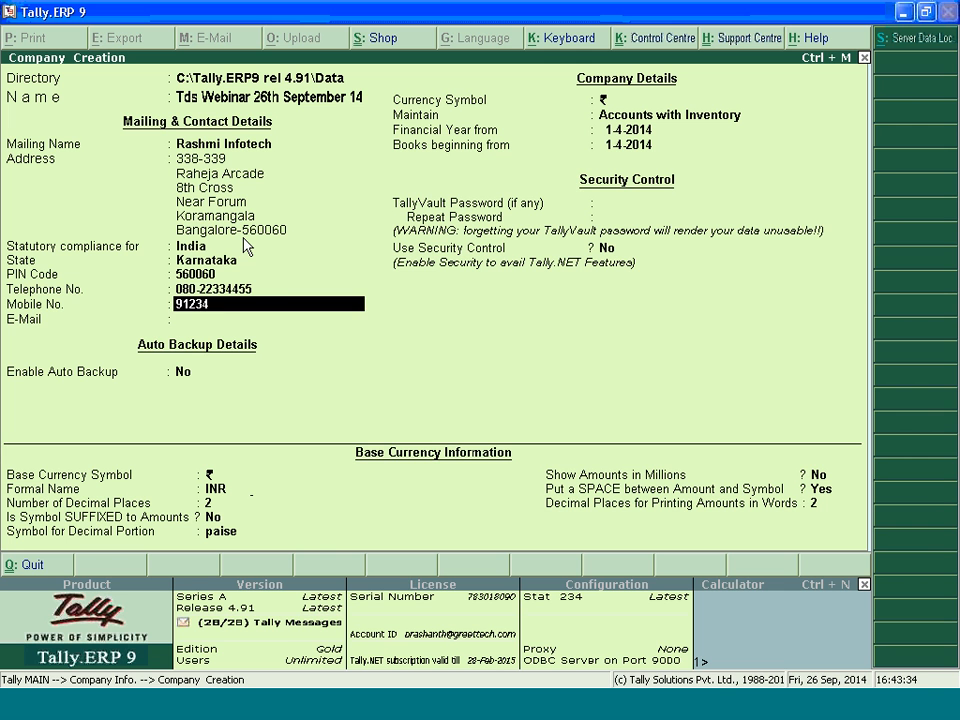
pyautogui.write('56789')
pyautogui.press('Return')
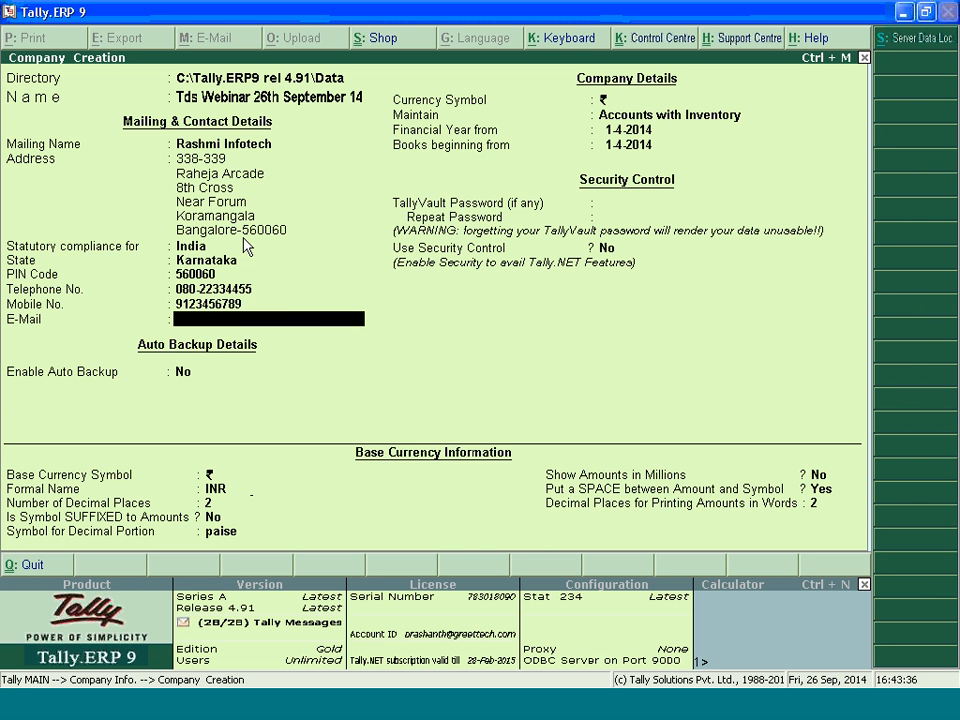
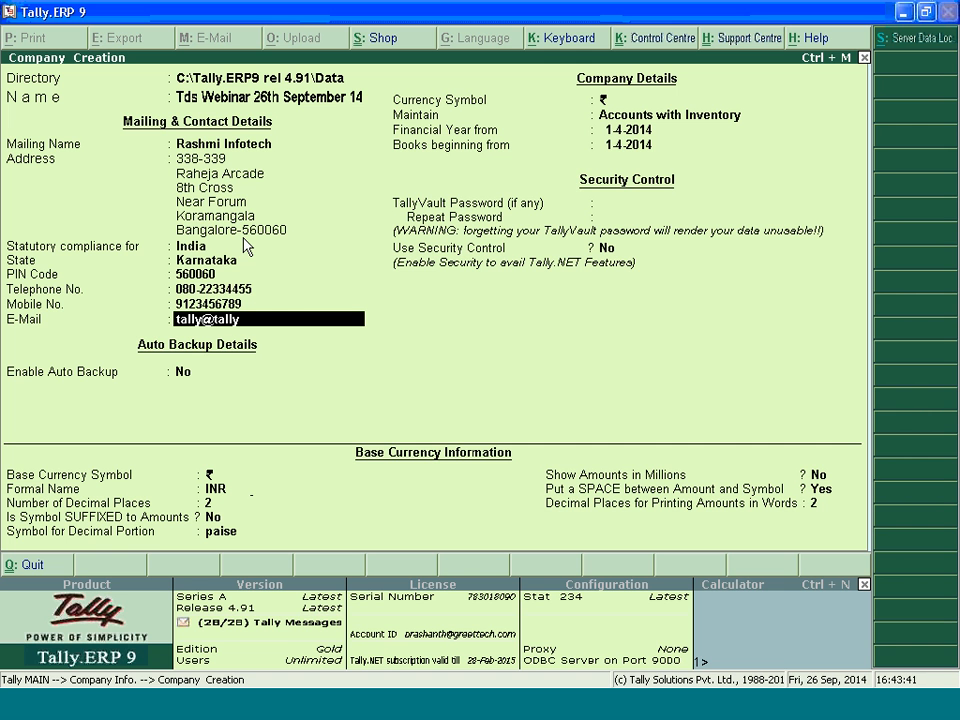
# Fill in the company's e-mail address
pyautogui.press('Return')
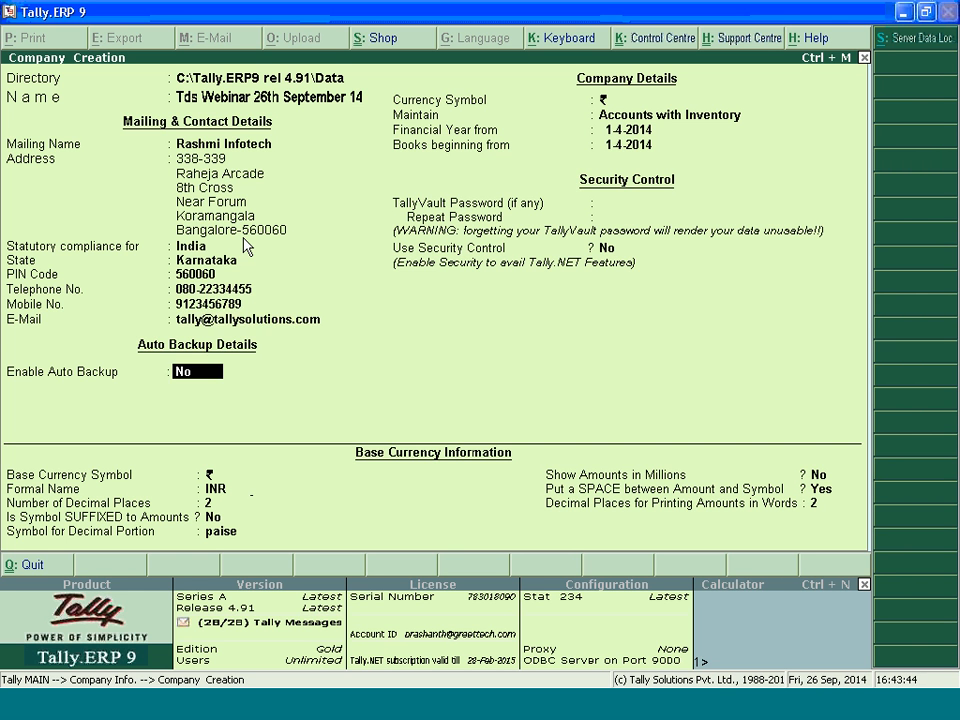
# Accept the remaining default company settings, including no auto backup and books beginning 1-4-2014, and create the company
pyautogui.press('Return')
pyautogui.press('Return')
pyautogui.press('Return')
pyautogui.press('Return')
pyautogui.press('Return')
pyautogui.press('Return')
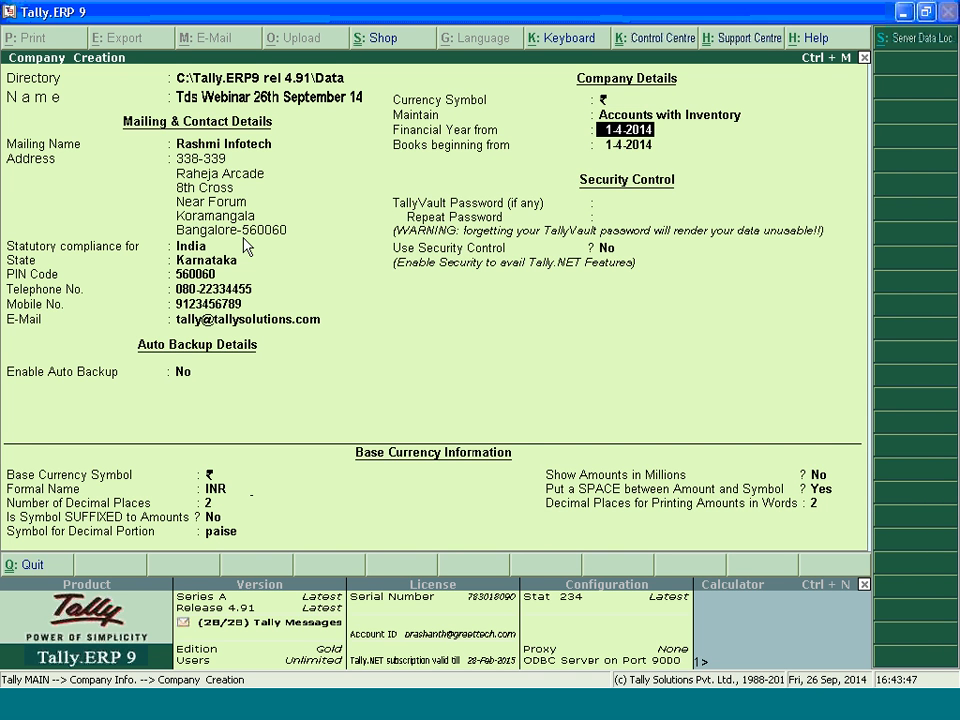
pyautogui.press('Return')
pyautogui.press('Return')
pyautogui.press('Return')
pyautogui.press('Return')
pyautogui.press('Return')
pyautogui.press('Return')
pyautogui.press('Return')
pyautogui.press('Return')
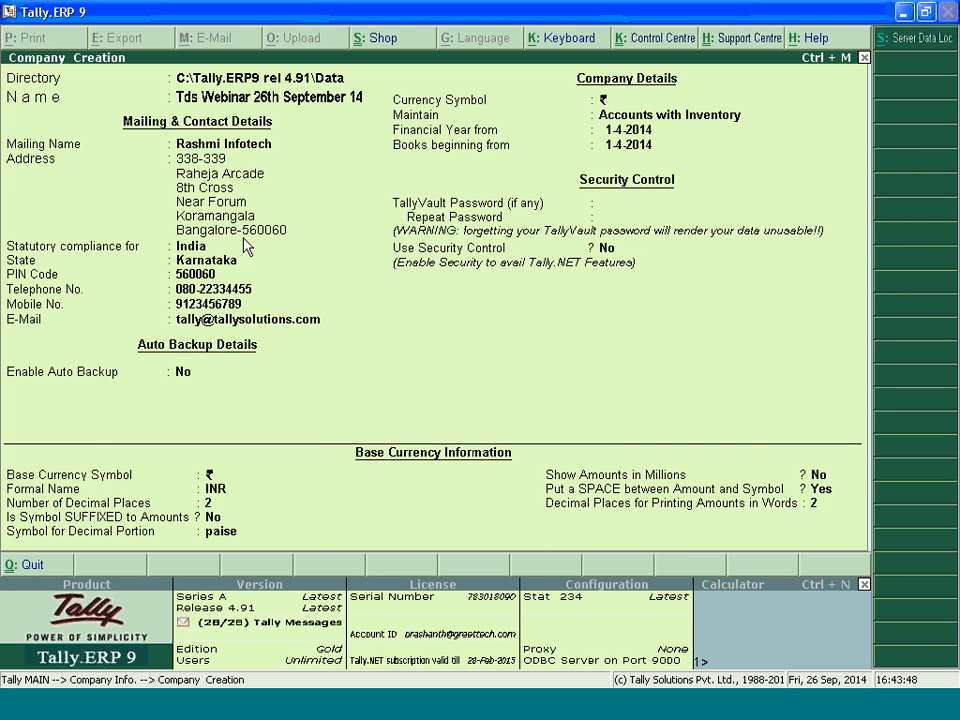
pyautogui.press('Return')
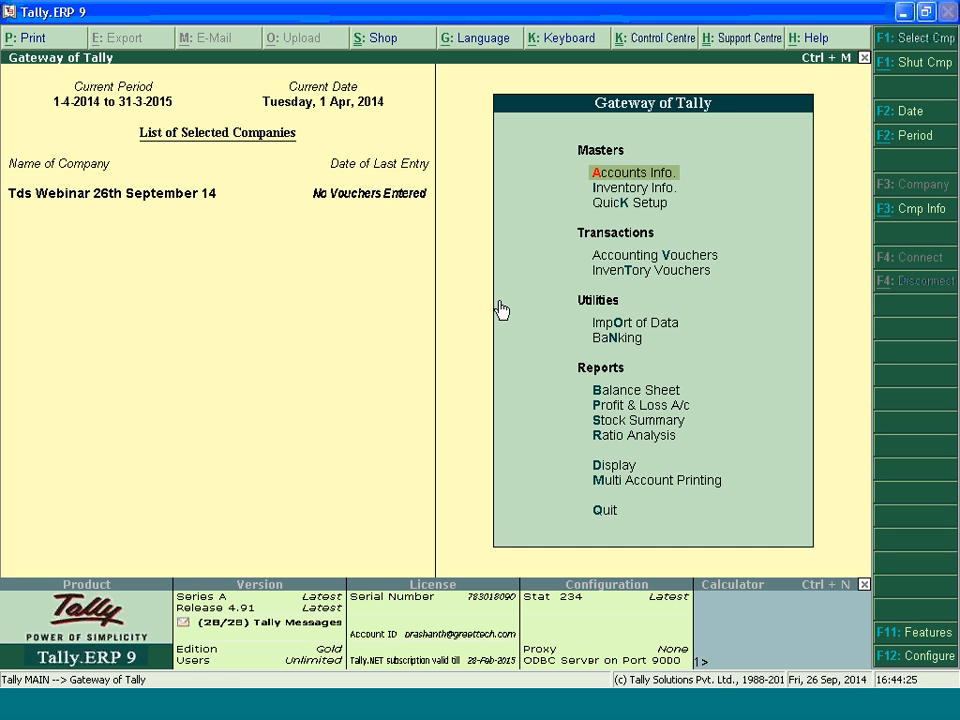
# Open the Quick Setup for Tax Deducted at Source for the new company
pyautogui.press('Return')
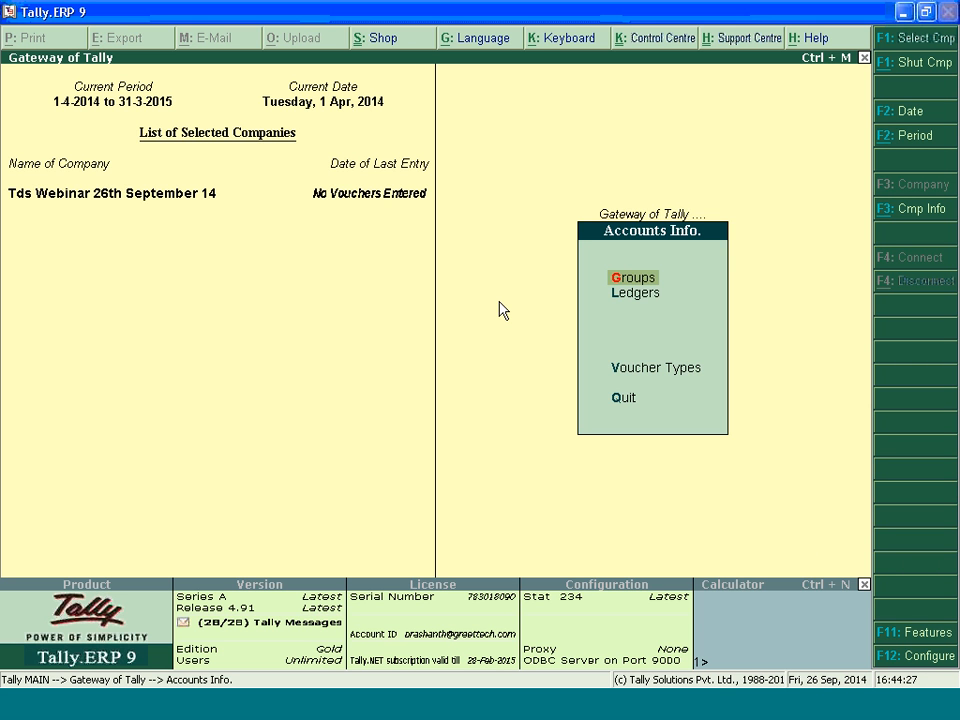
pyautogui.press('Escape')
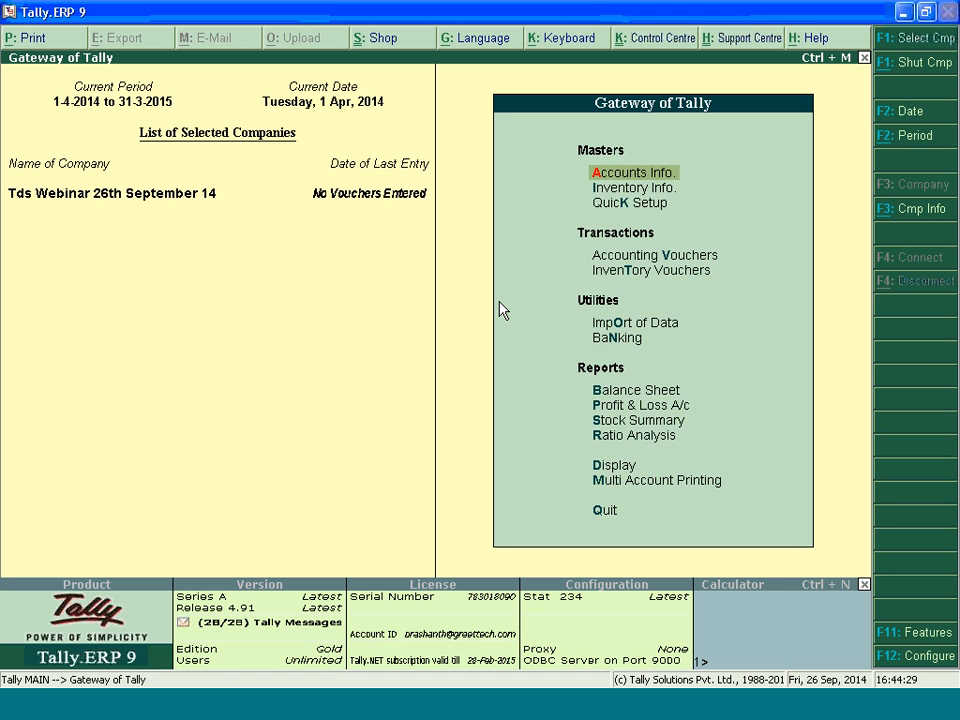
pyautogui.press('Down')
pyautogui.press('Down')
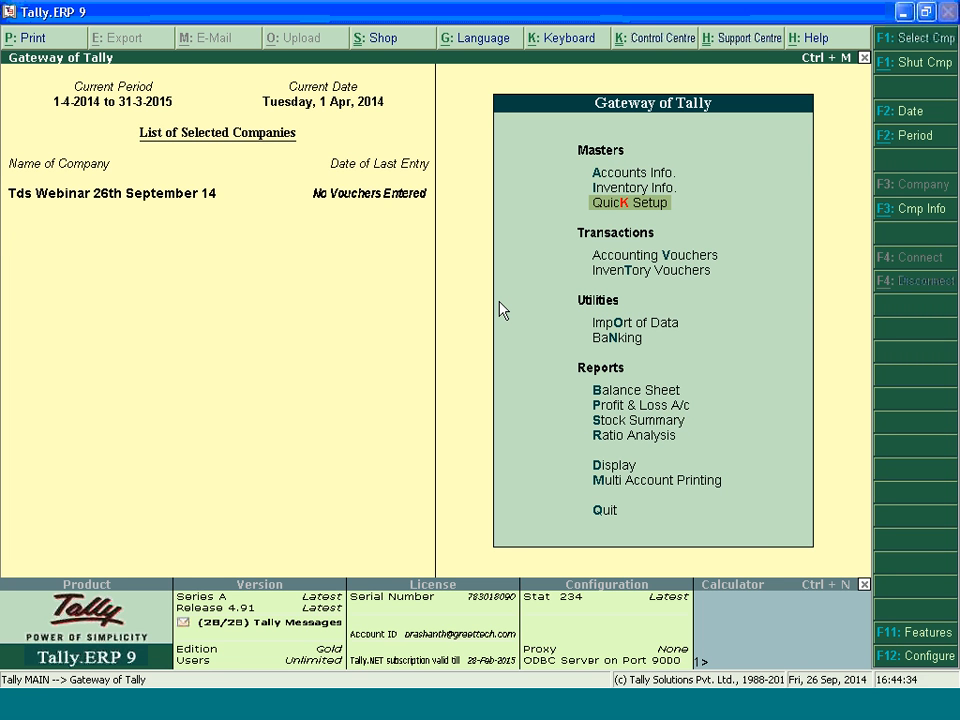
pyautogui.press('Return')
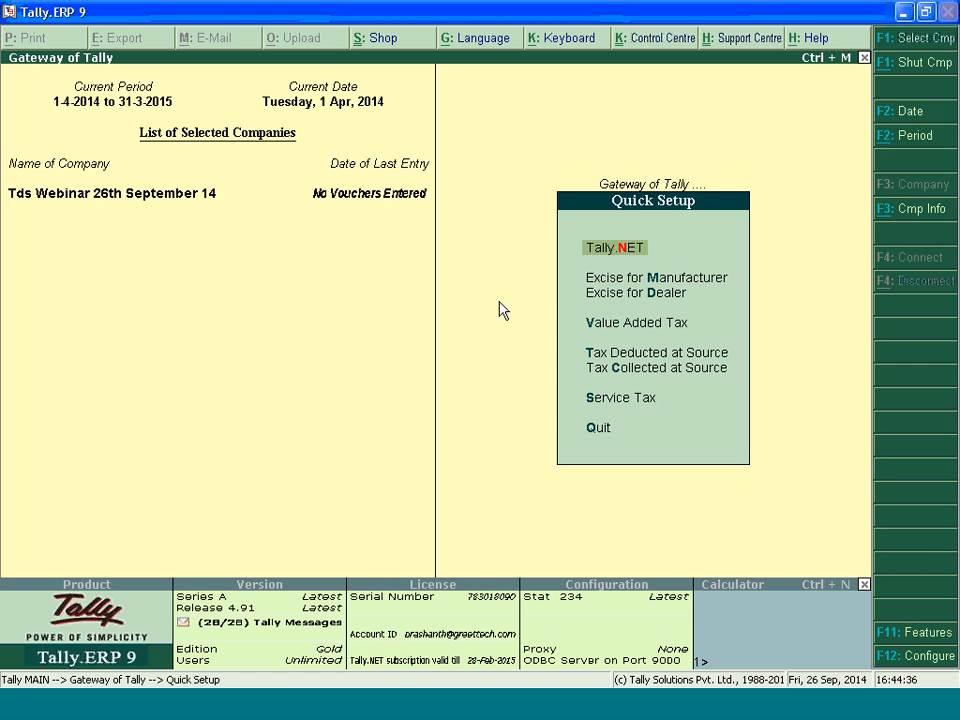
pyautogui.press('Down')
pyautogui.press('Down')
pyautogui.press('Down')
pyautogui.press('Down')
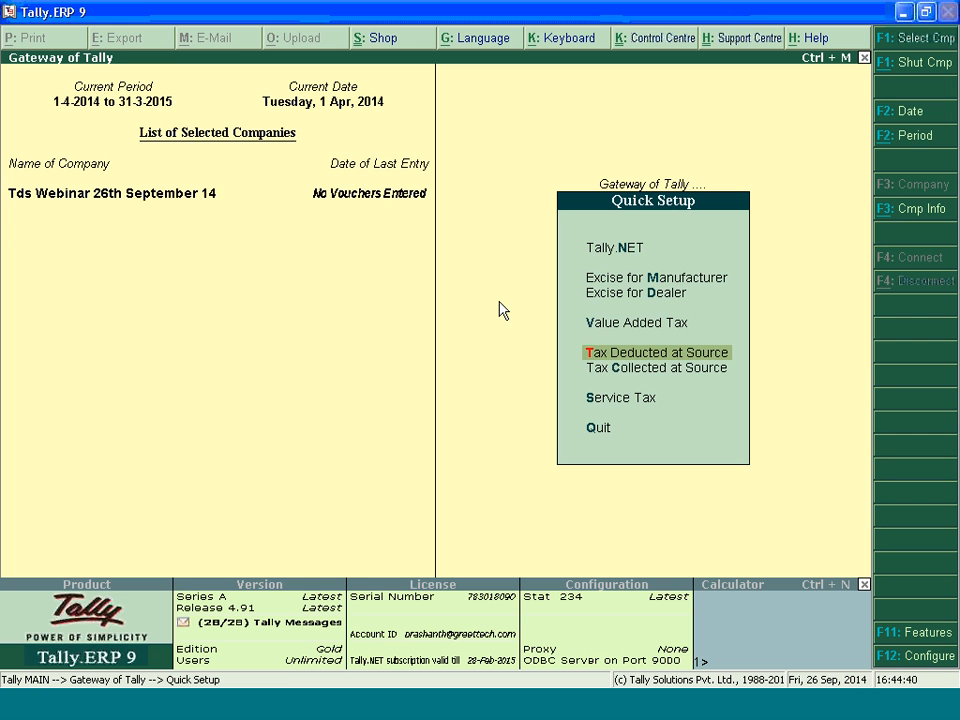
pyautogui.press('Return')
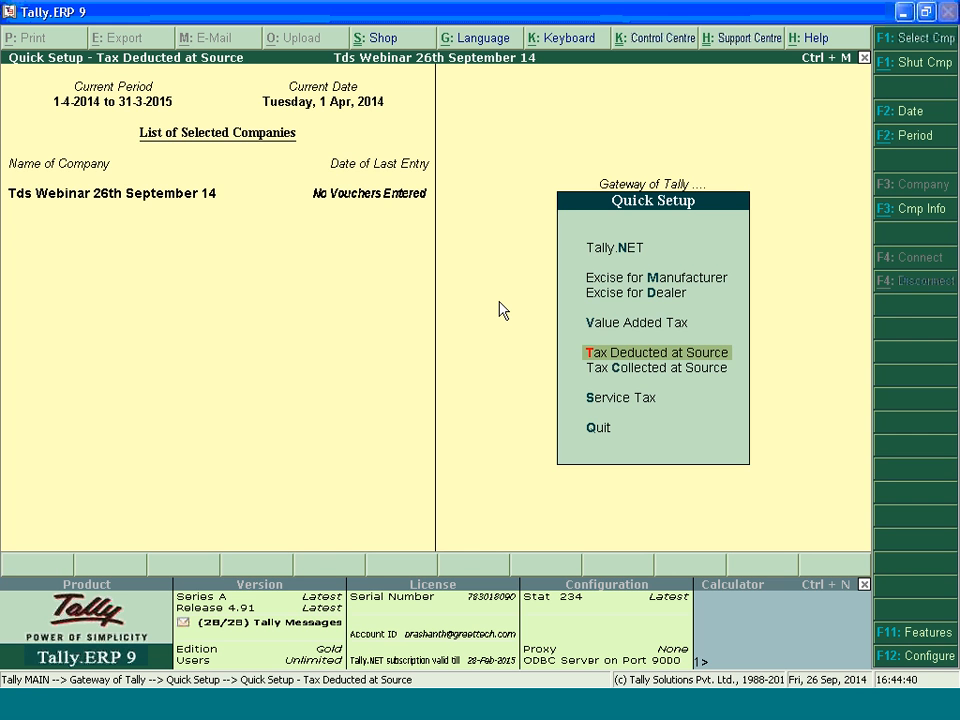
# Open the Company TDS Details for configuration within the Tax Deducted at Source setup
pyautogui.press('Up')
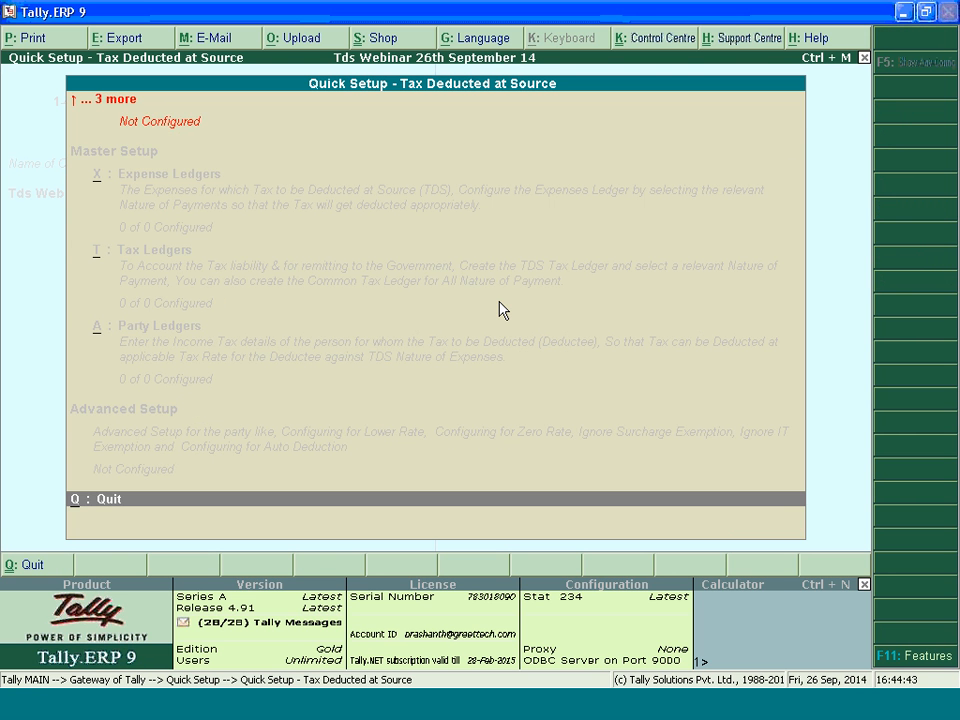
pyautogui.press('Down')
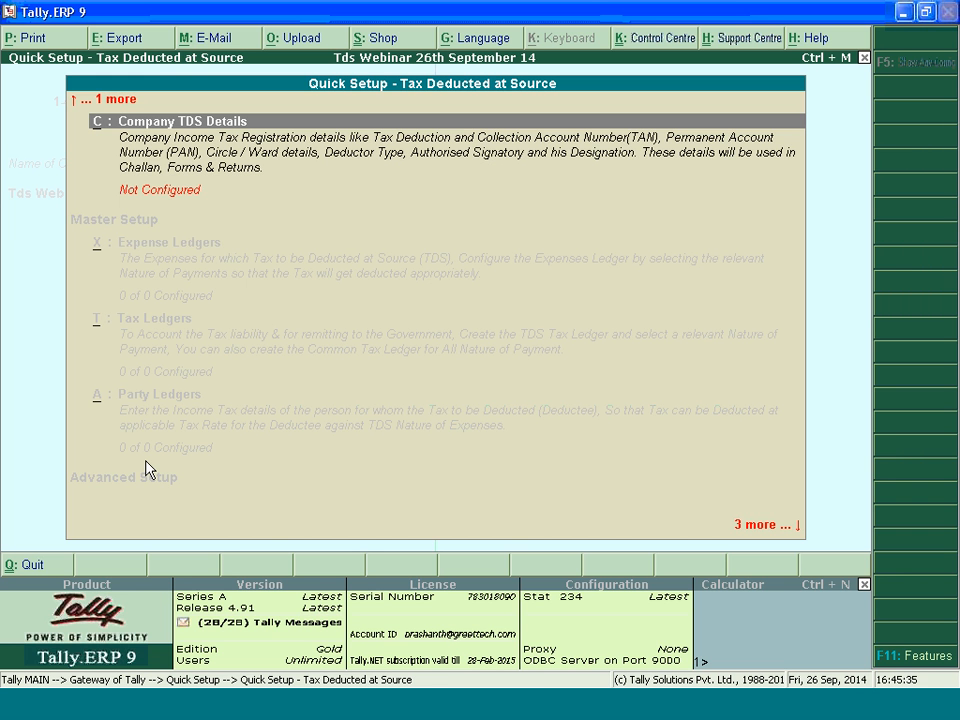
pyautogui.press('Return')
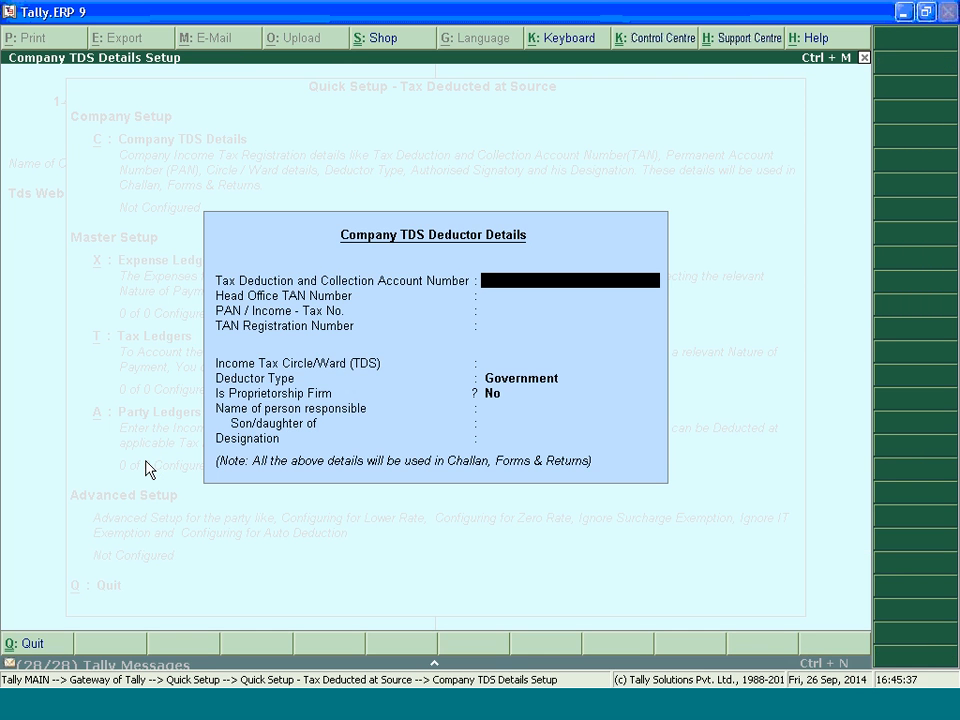
# Copy the first TAN from TAN number.txt in the 26th September 14 folder into the Tax Deduction and Collection Account Number, leaving Head Office TAN blank
pyautogui.click(281, 715)
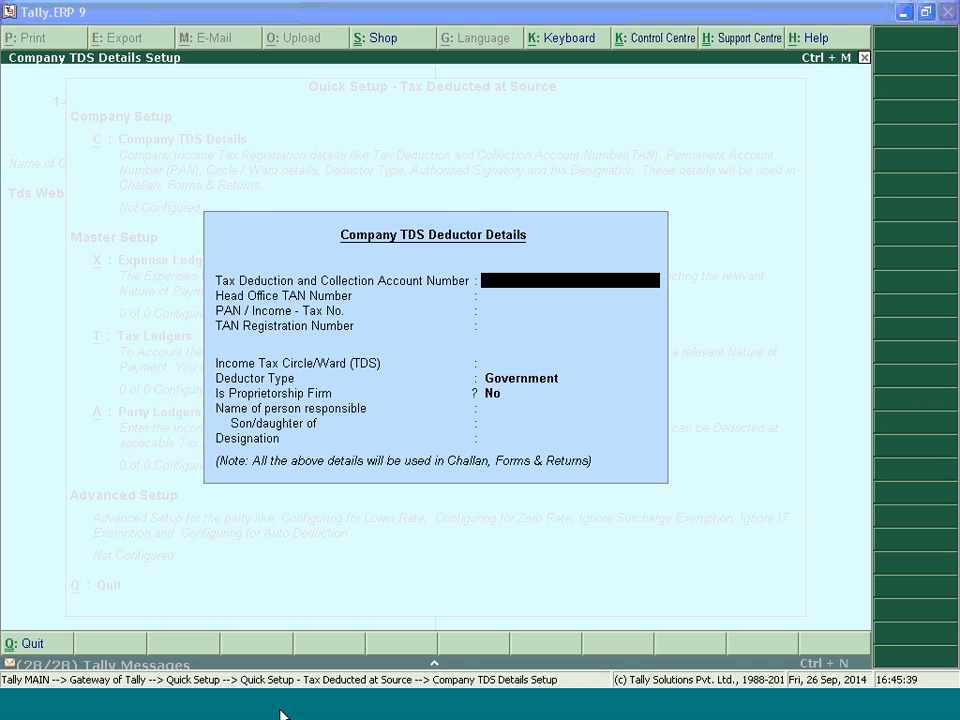
pyautogui.doubleClick(273, 234)
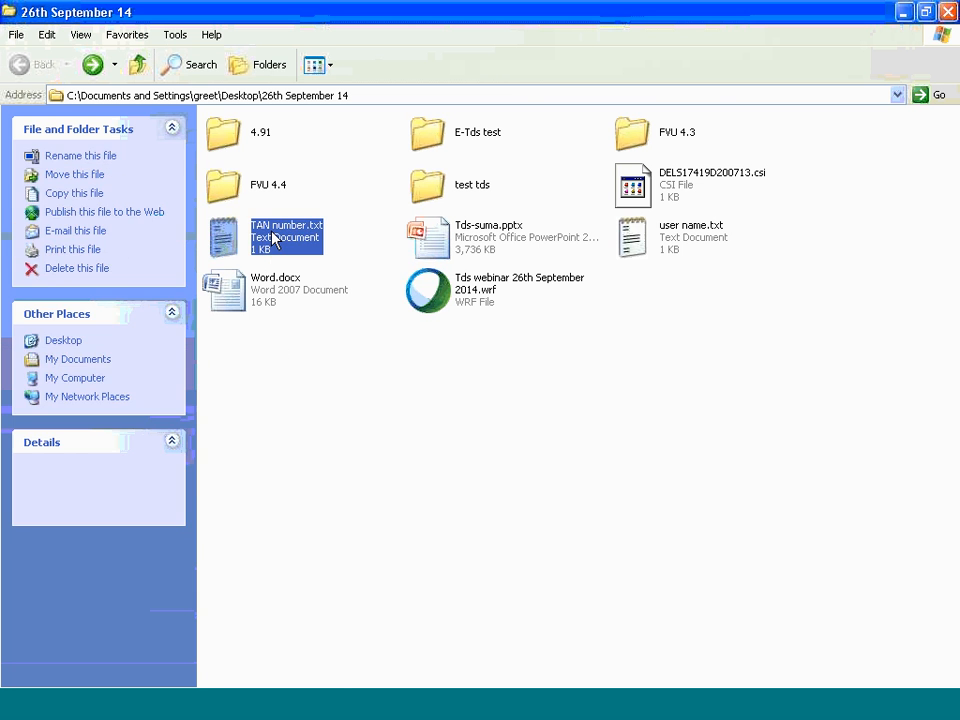
pyautogui.doubleClick(173, 83)
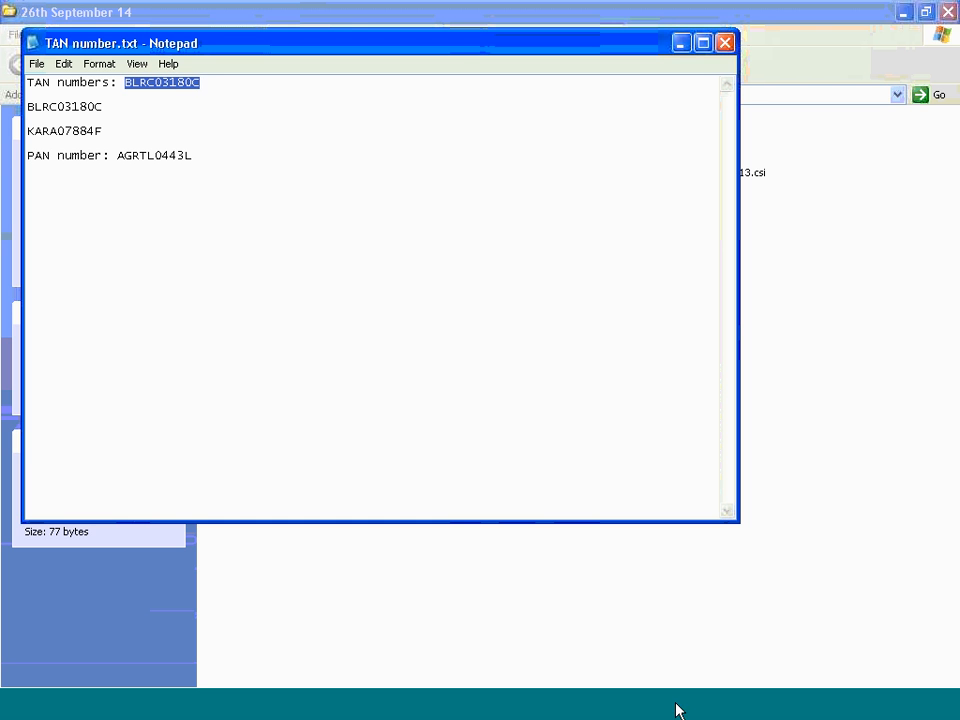
pyautogui.click(581, 713)
pyautogui.hotkey('ctrl', 'alt', 'v')
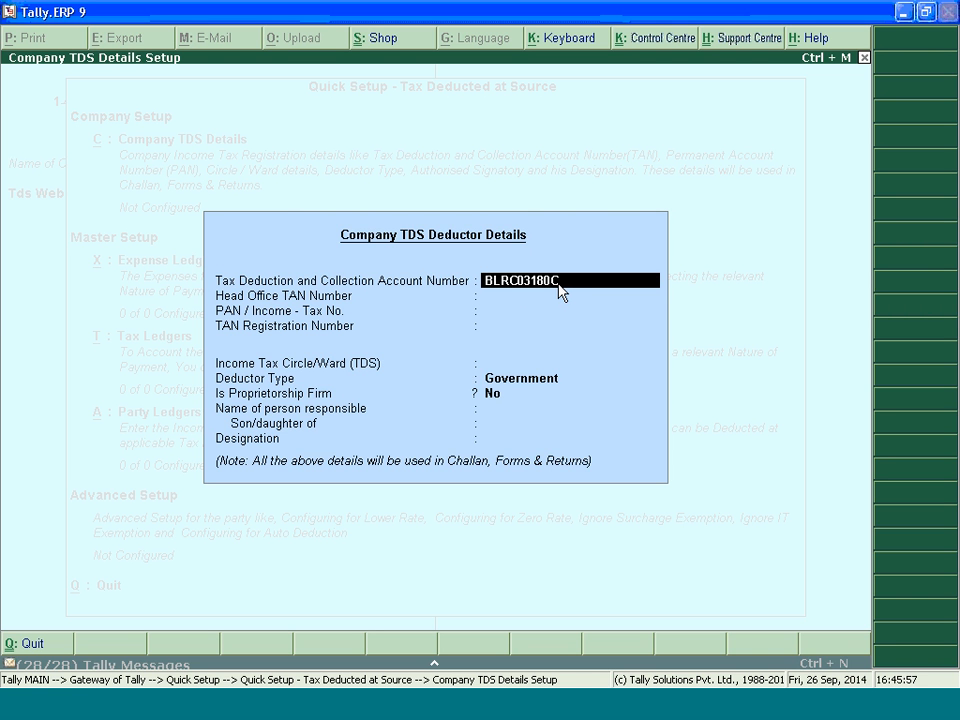
pyautogui.press('Return')
pyautogui.press('Return')
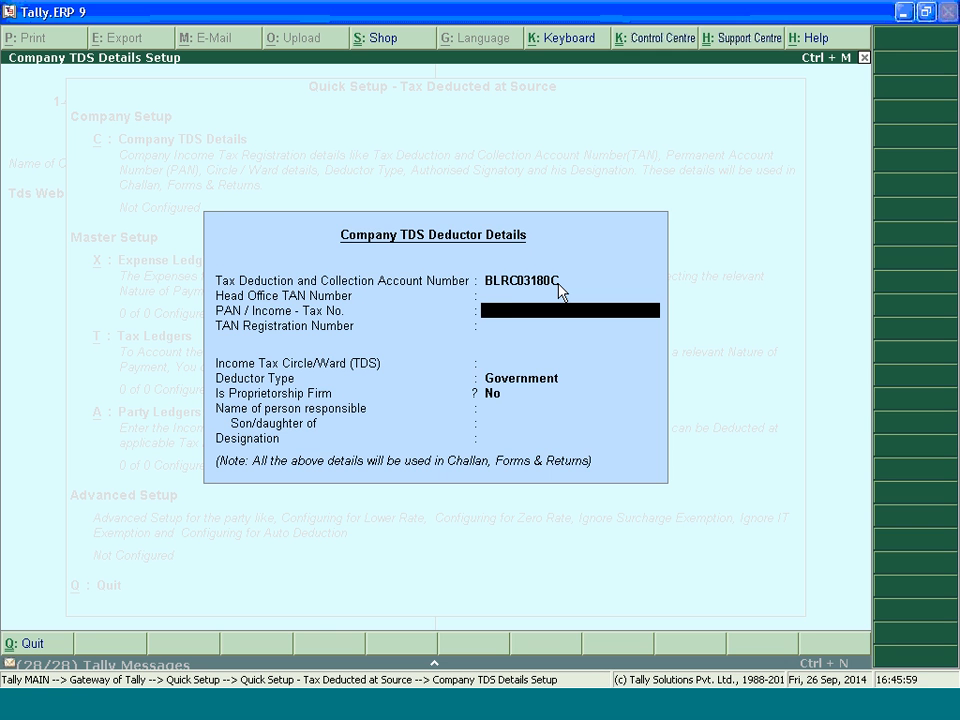
# Copy the PAN from TAN number.txt in Notepad into the PAN / Income-Tax No. field, leaving the TAN Registration Number blank
pyautogui.press('Return')
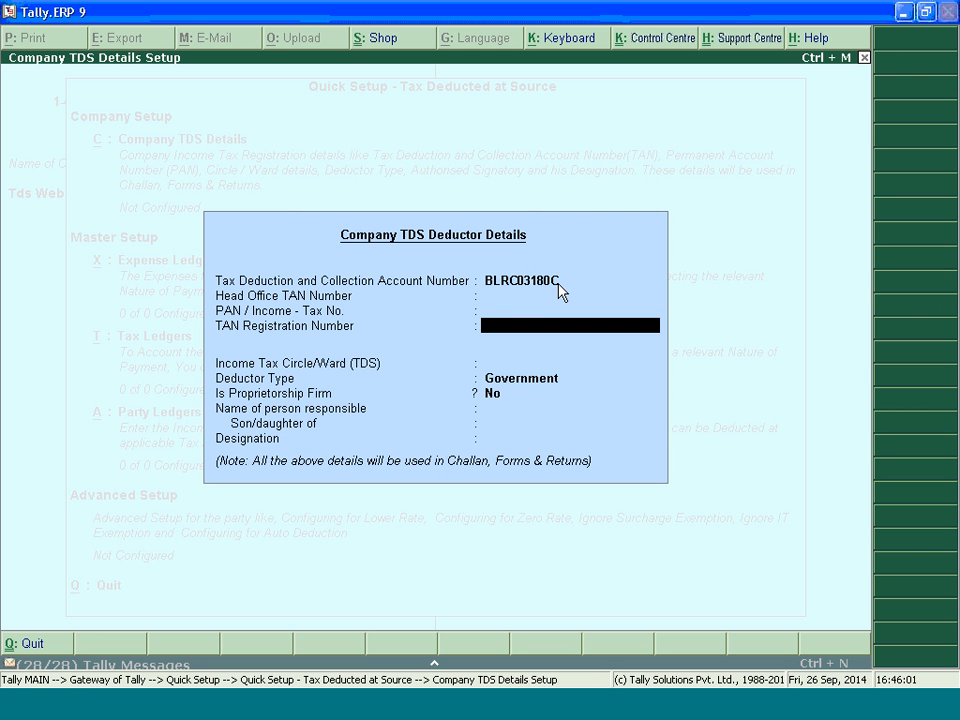
pyautogui.press('Up')
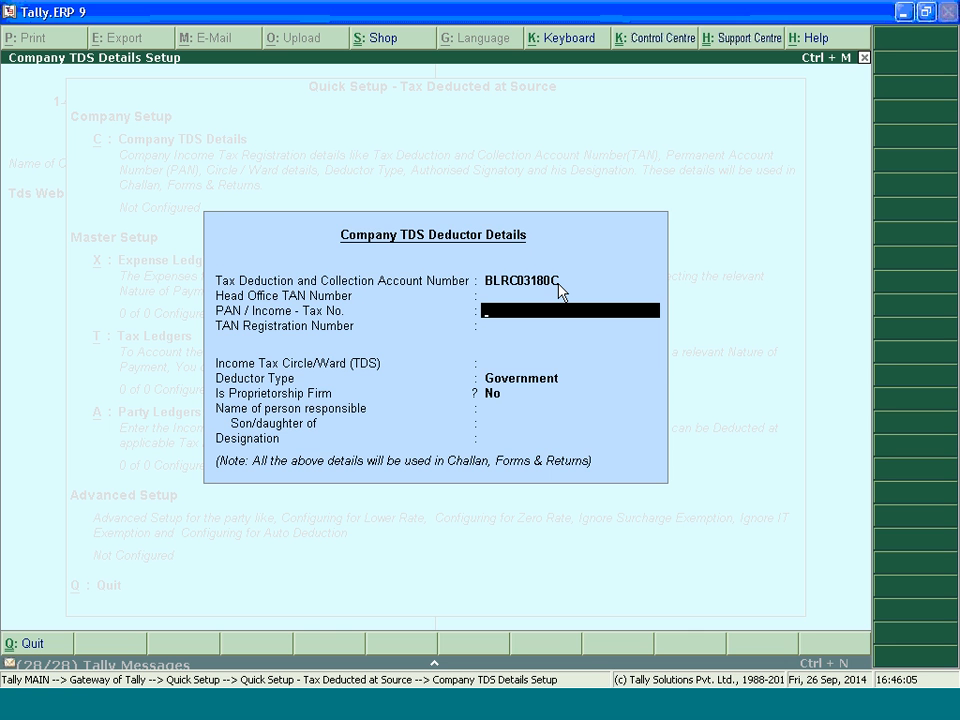
pyautogui.press('Return')
pyautogui.press('Up')
pyautogui.click(432, 713)
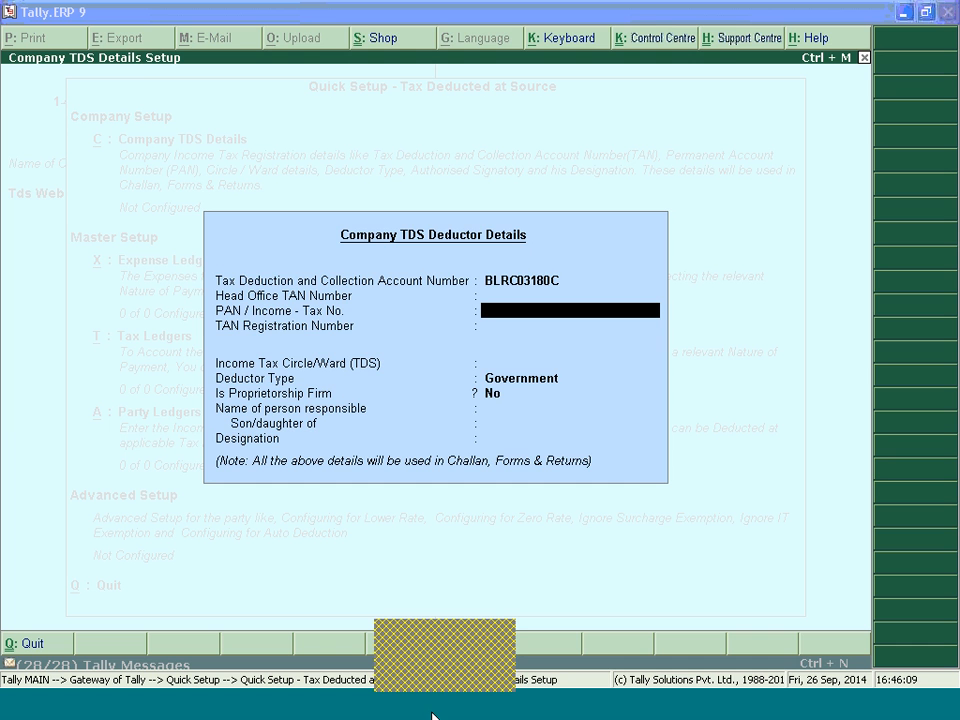
pyautogui.click(400, 630)
pyautogui.doubleClick(172, 156)
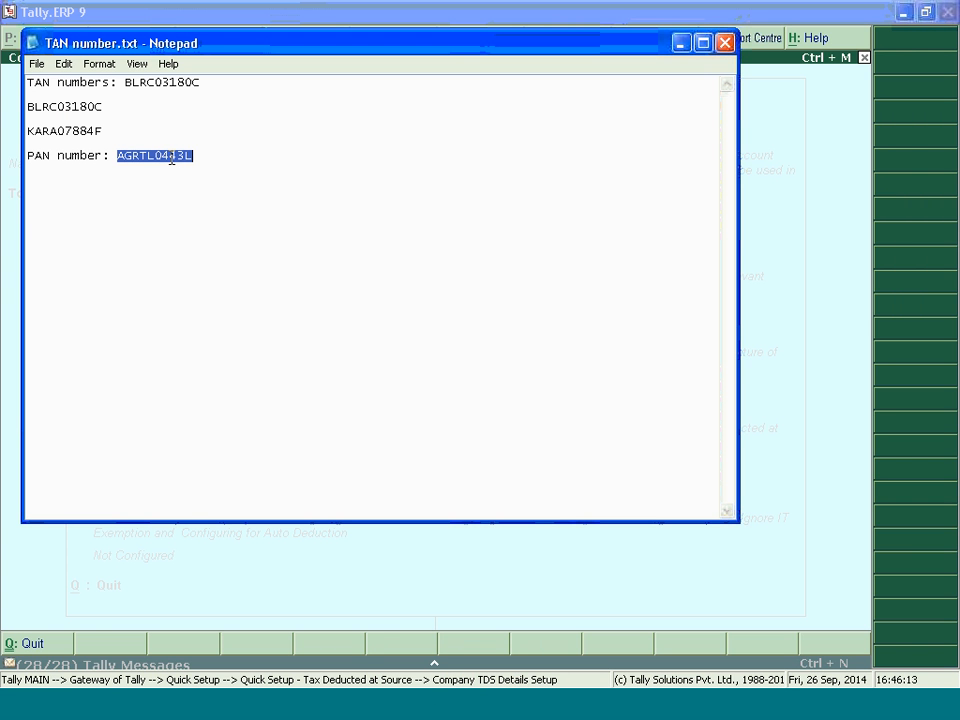
pyautogui.click(680, 43)
pyautogui.hotkey('ctrl', 'alt', 'v')
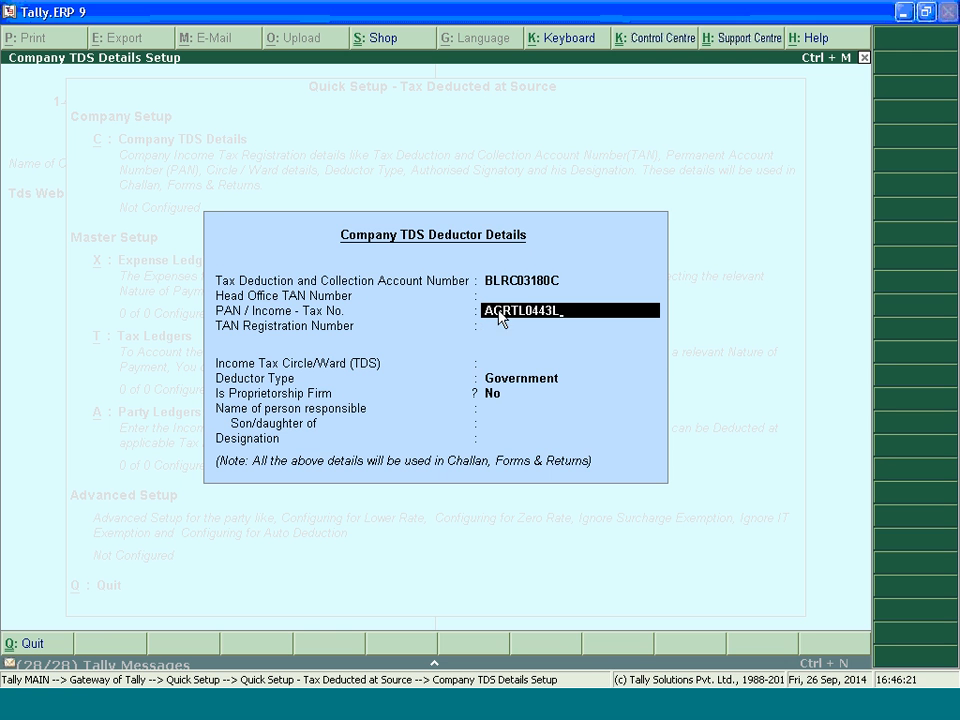
pyautogui.press('Return')
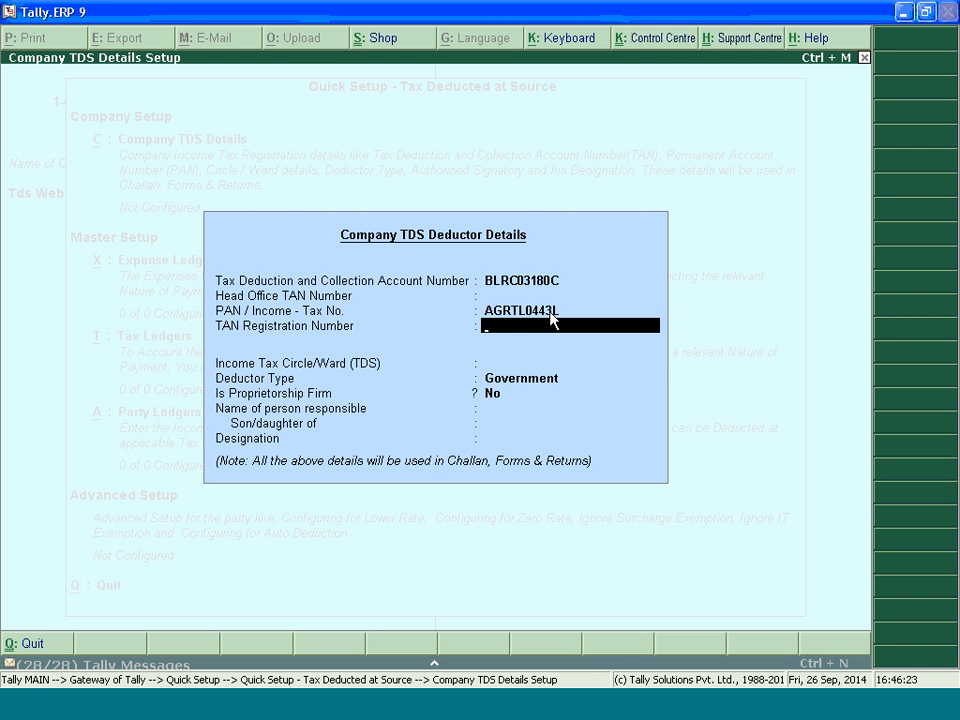
pyautogui.press('Return')
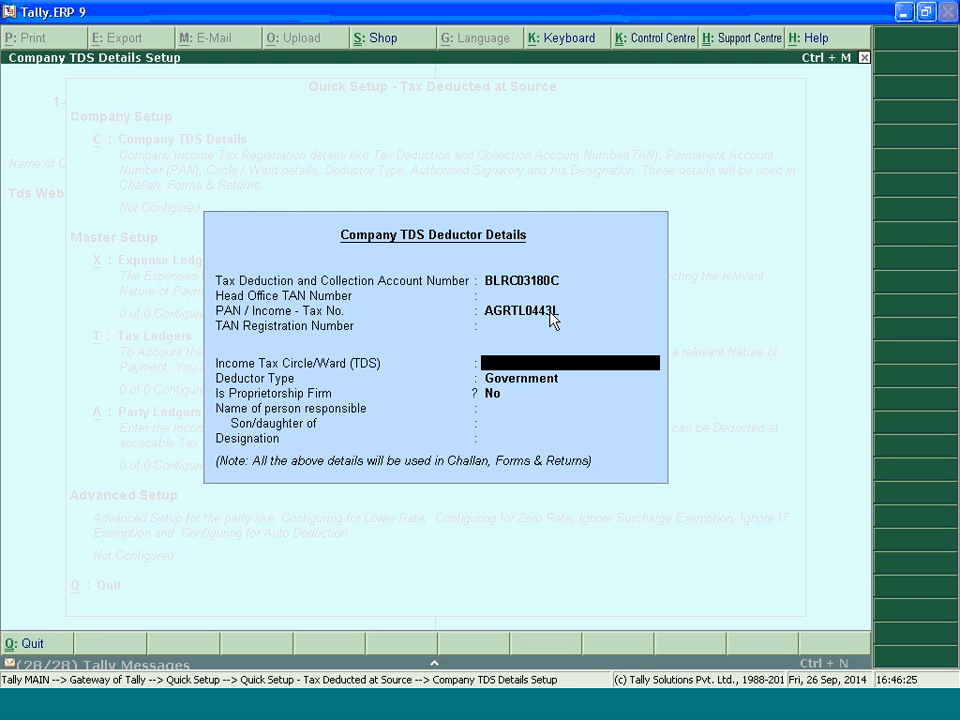
# Set the Income Tax Circle/Ward to Circle 1 and the deductor type to Others, keeping the proprietorship firm option at No
pyautogui.write('Circle 1')
pyautogui.press('Return')
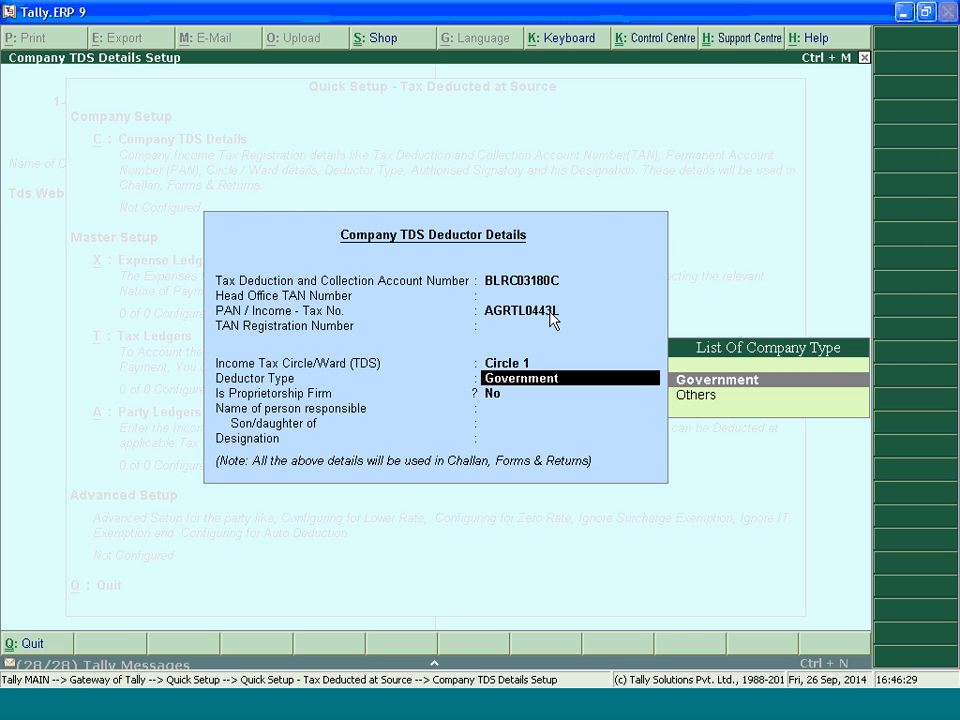
pyautogui.press('Down')
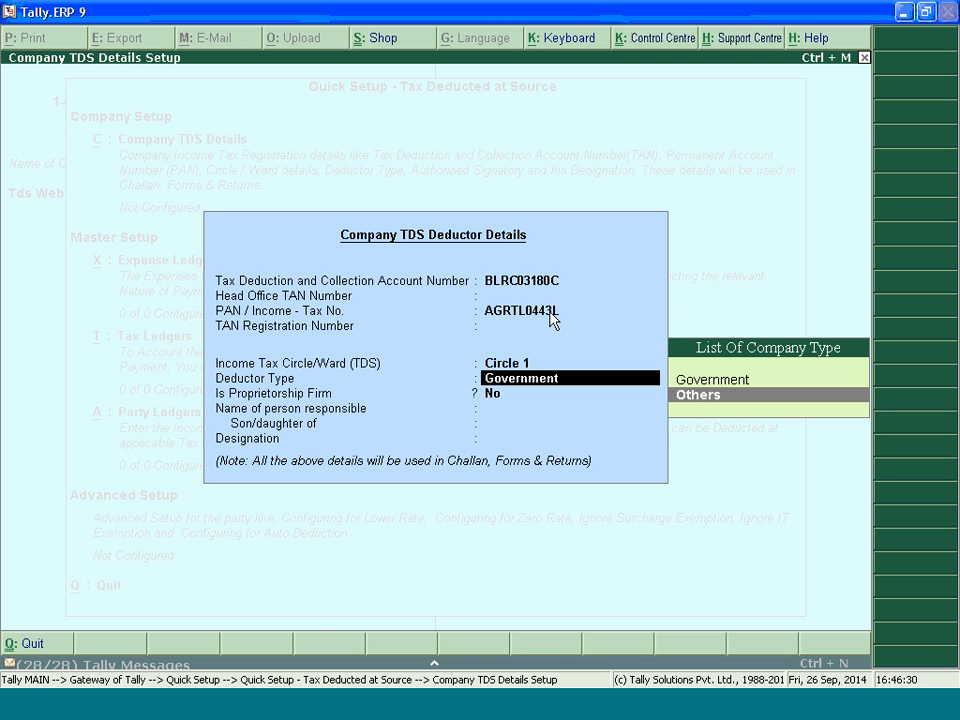
pyautogui.press('Return')
pyautogui.press('BackSpace')
pyautogui.press('Return')
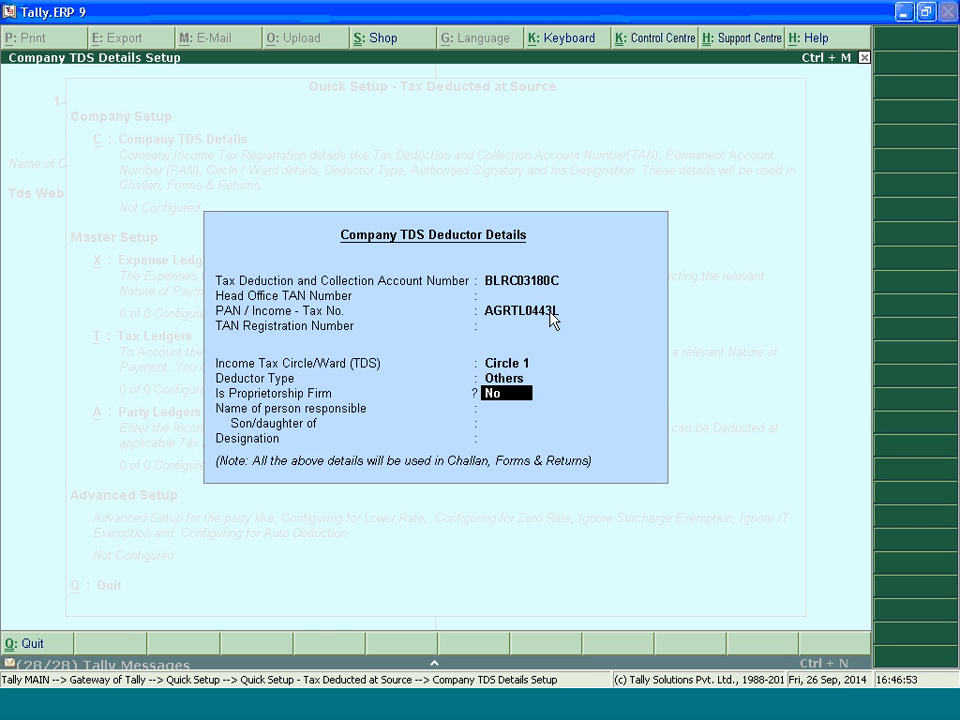
pyautogui.press('Return')
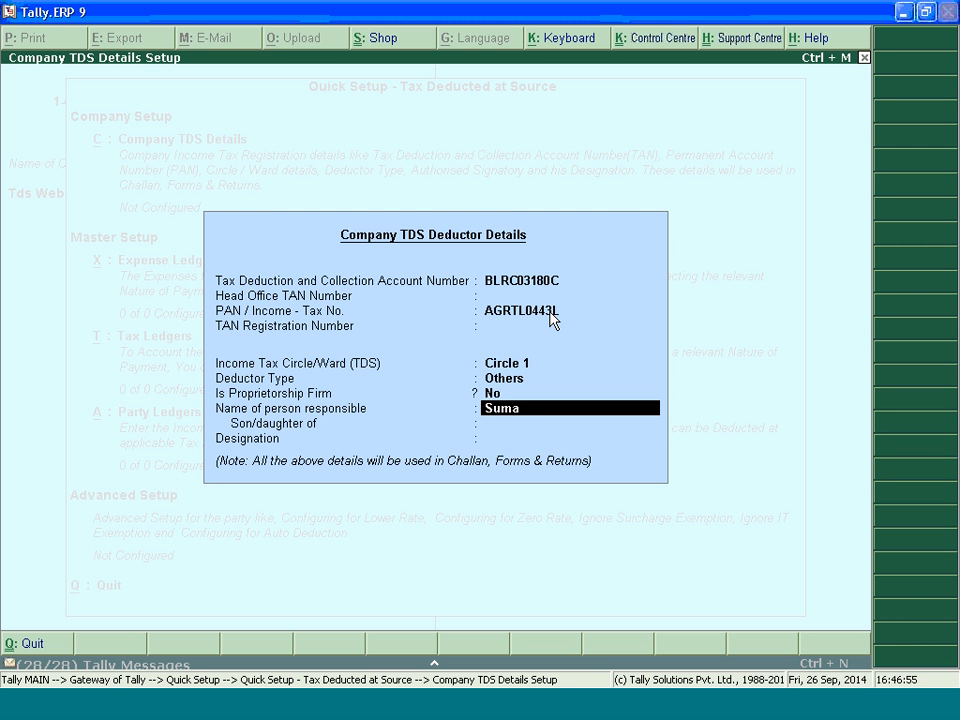
# Fill in the name of the person responsible and the parent's name in the deductor details
pyautogui.press('Return')
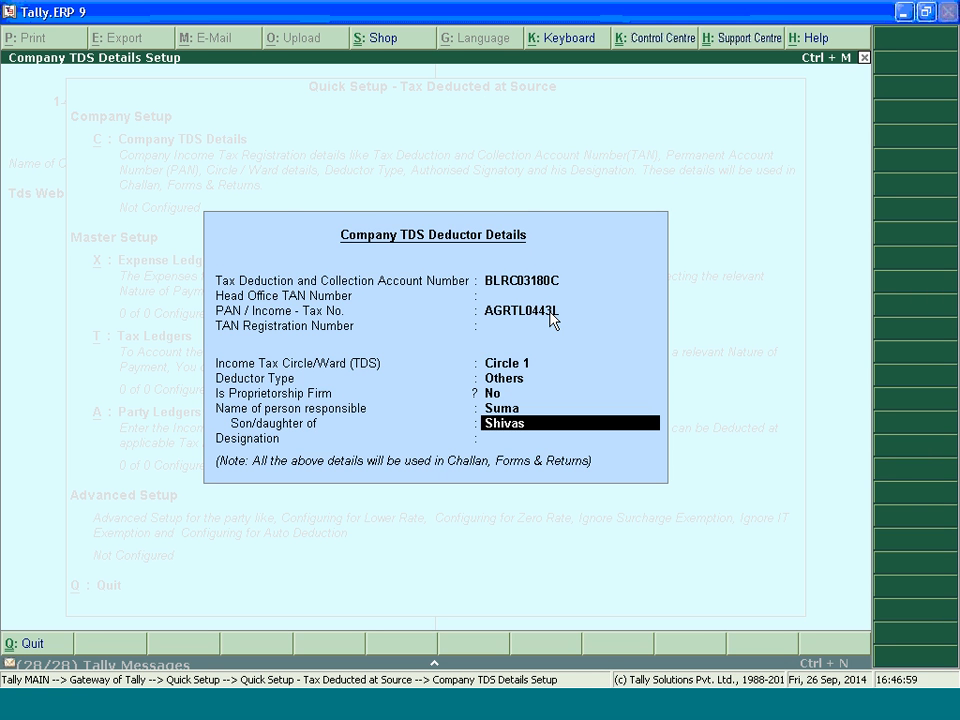
pyautogui.press('Return')
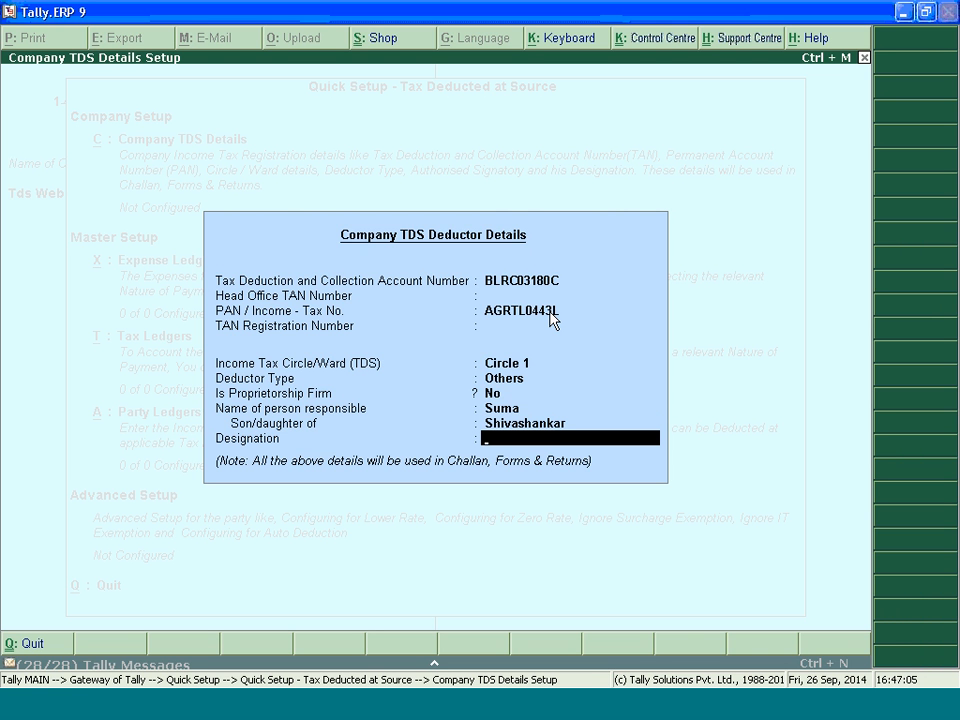
# Enter Assistant Manager as the responsible person's designation and accept the company TDS deductor details
pyautogui.write('Assistant Manage')
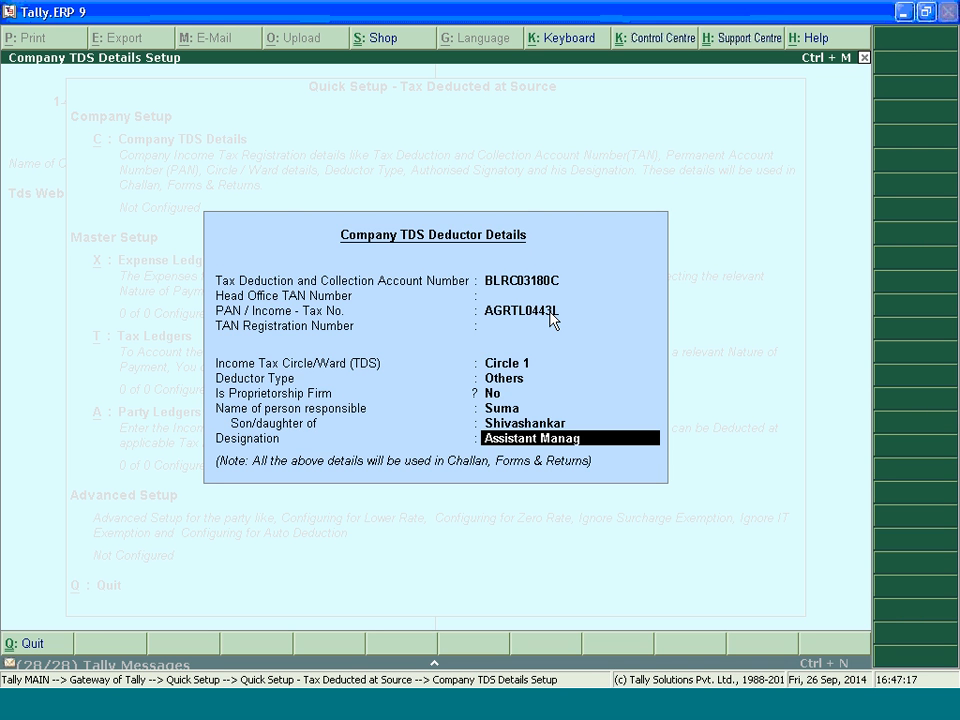
pyautogui.write('r')
pyautogui.press('Return')
pyautogui.press('Return')
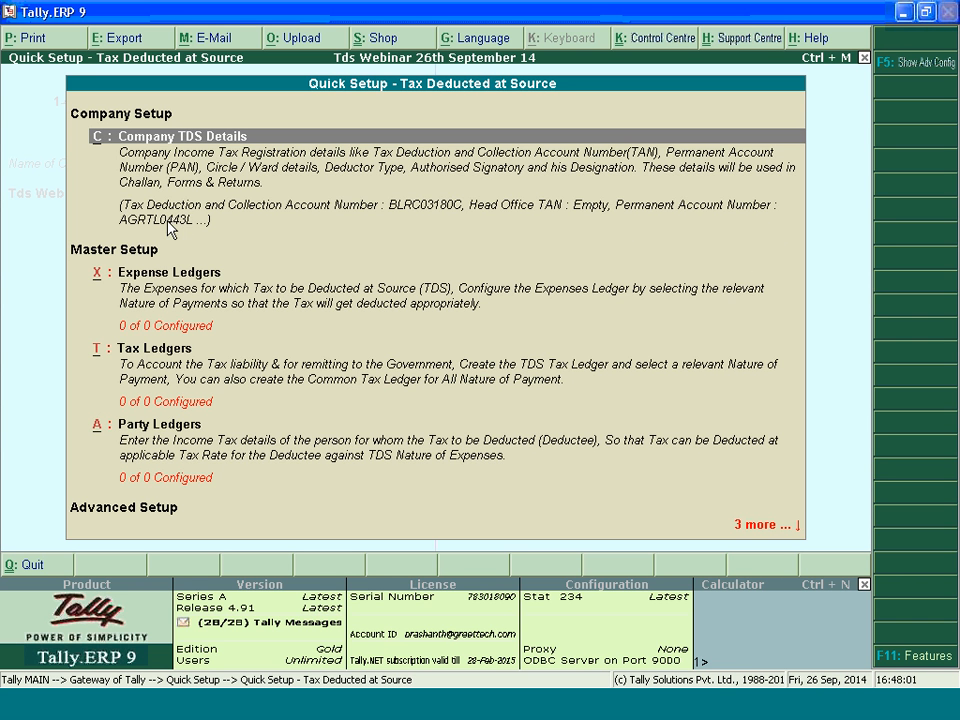
# Open the Expense Ledgers setup and add an Expenses ledger under Indirect Expenses, with TDS applicable and Any as nature of payment
pyautogui.press('Down')
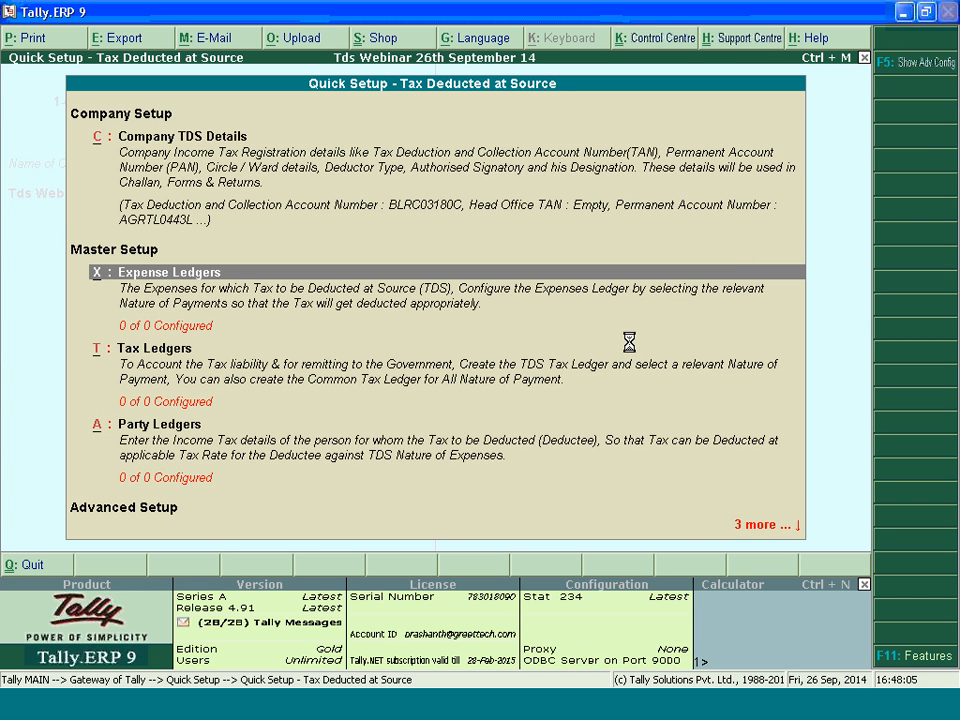
pyautogui.press('Return')
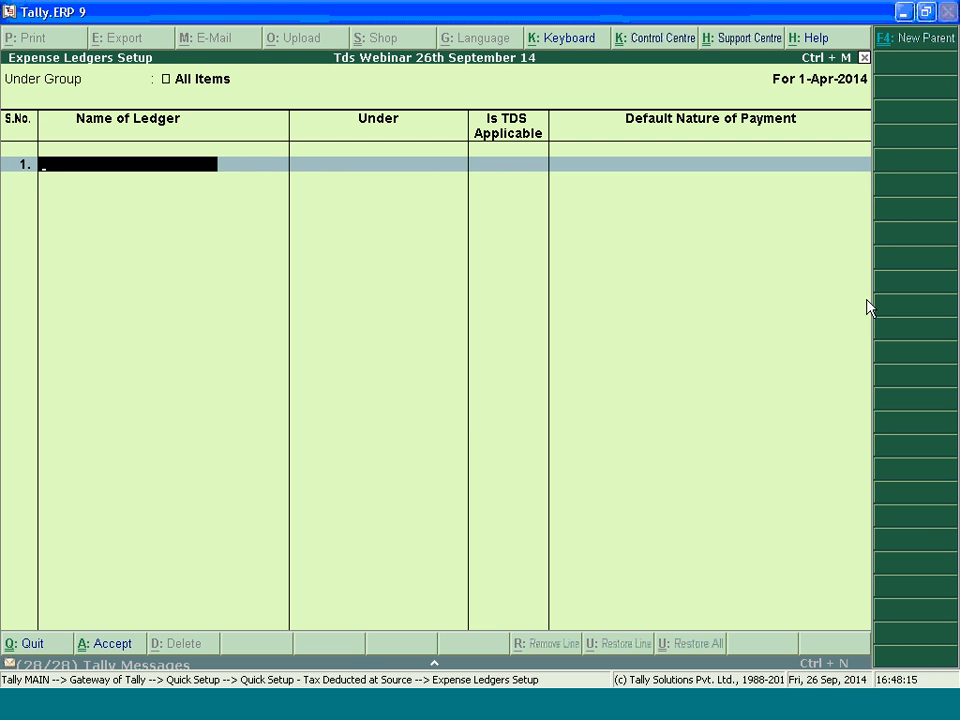
pyautogui.write('Expenses')
pyautogui.press('Return')
pyautogui.press('Return')
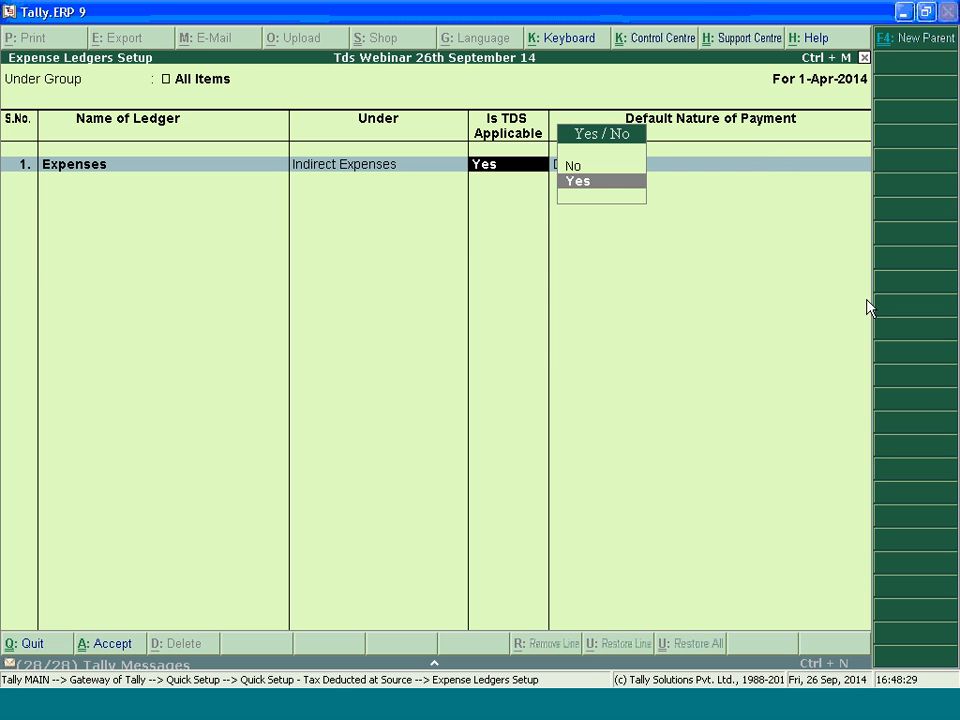
pyautogui.press('Return')
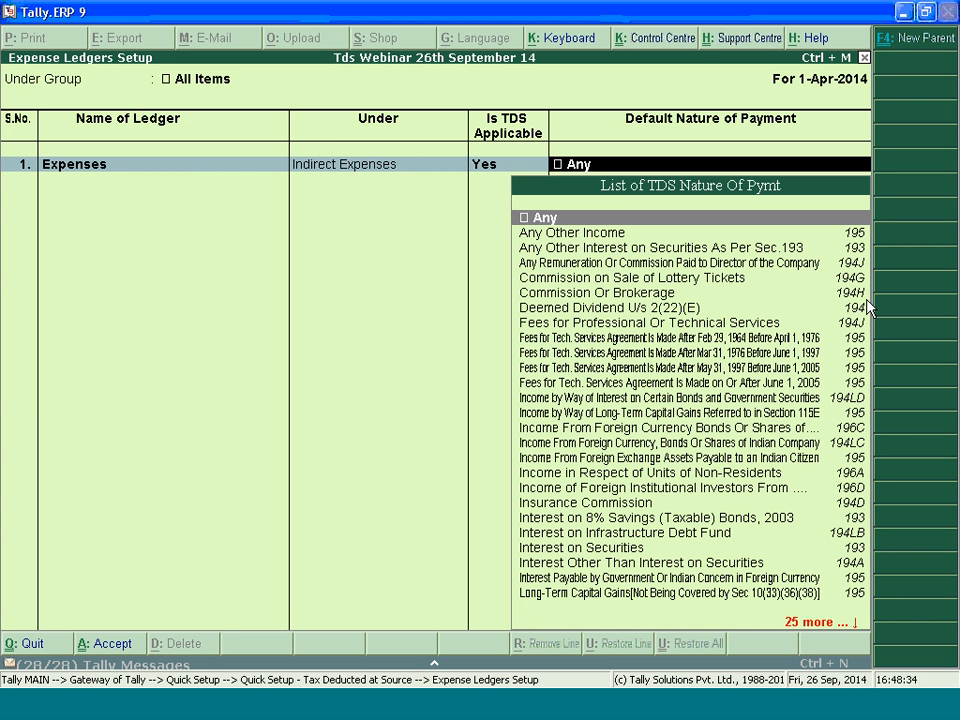
pyautogui.press('Return')
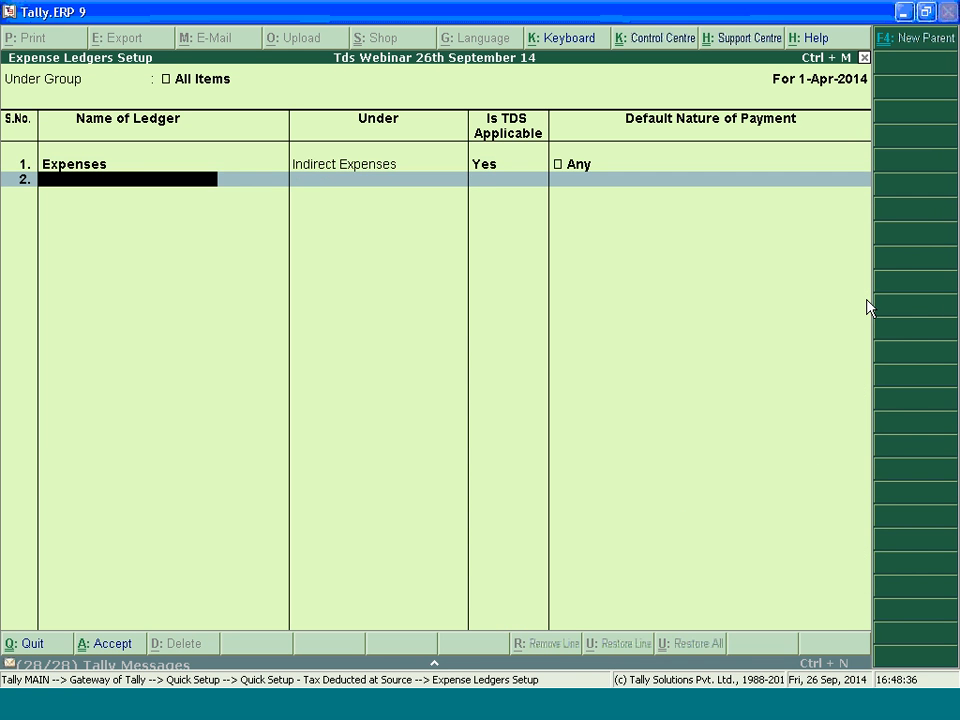
# Add a second expense ledger named Comission with TDS applicable and Commission Or Brokerage as its default nature of payment
pyautogui.press('BackSpace')
pyautogui.press('Return')
pyautogui.write('Comission')
pyautogui.press('Return')
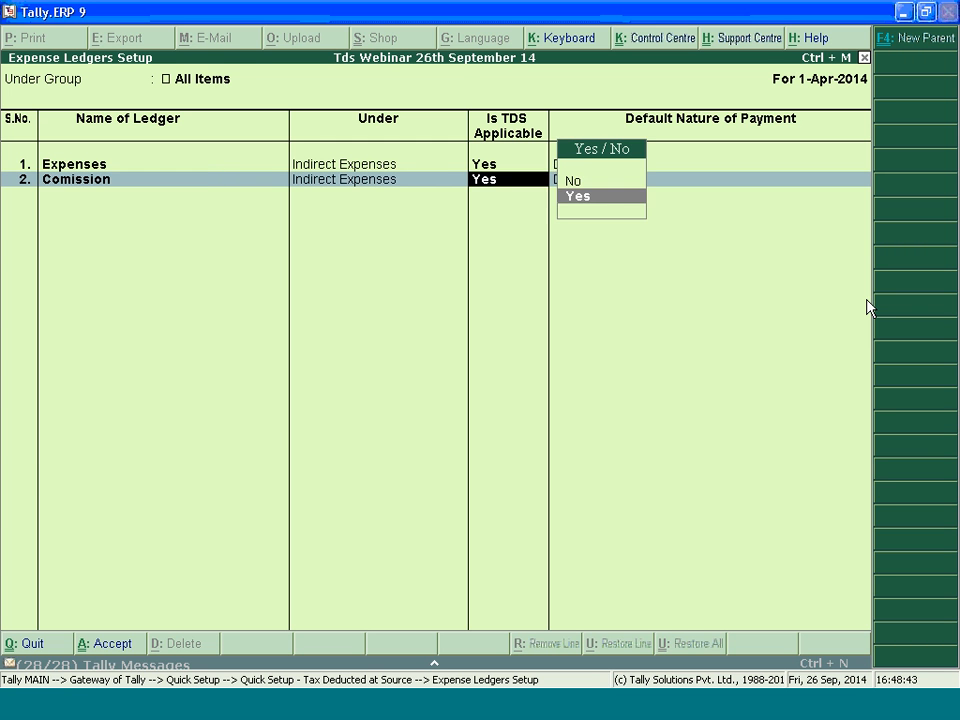
pyautogui.press('Return')
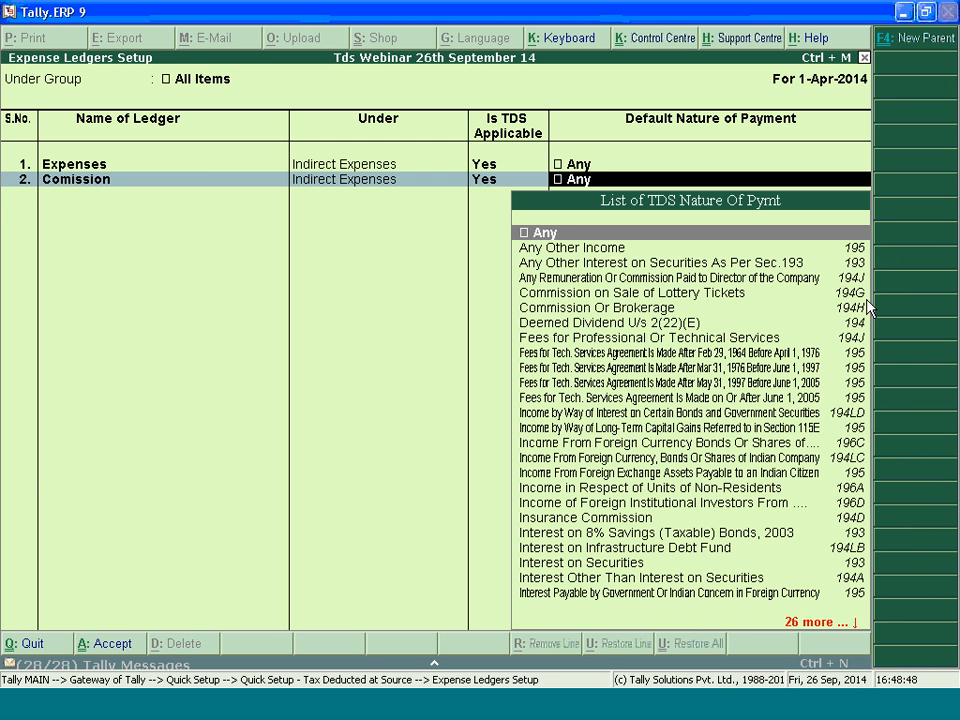
pyautogui.write('Com')
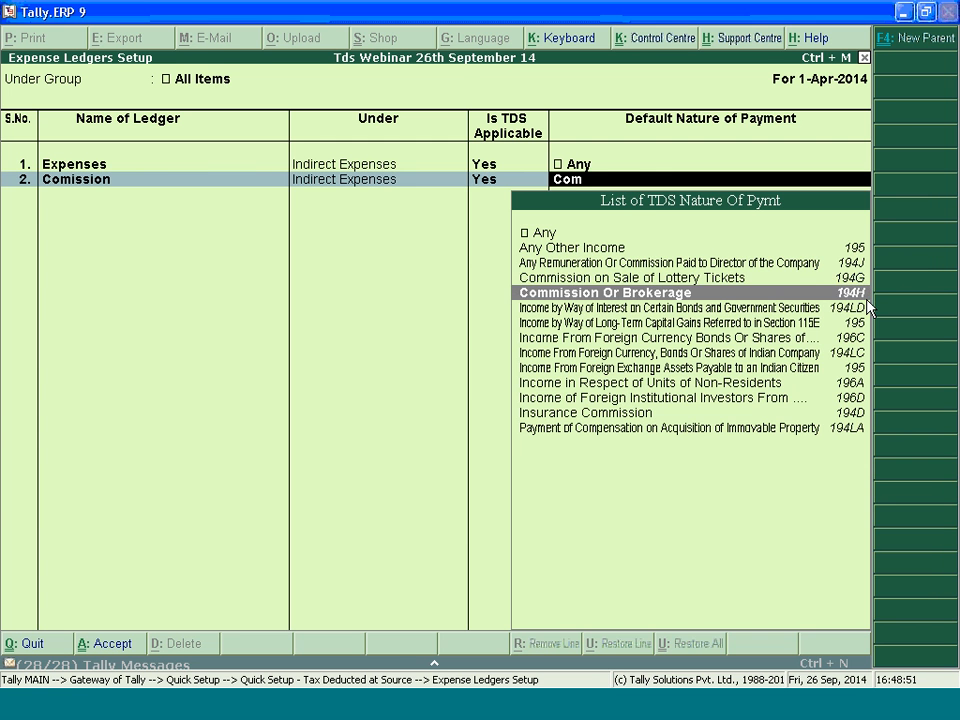
pyautogui.press('Return')
# Add a TDS-applicable Rent ledger with Rent of Land, Building Or Furniture as nature of payment, and save the expense ledgers
pyautogui.write('Rent')
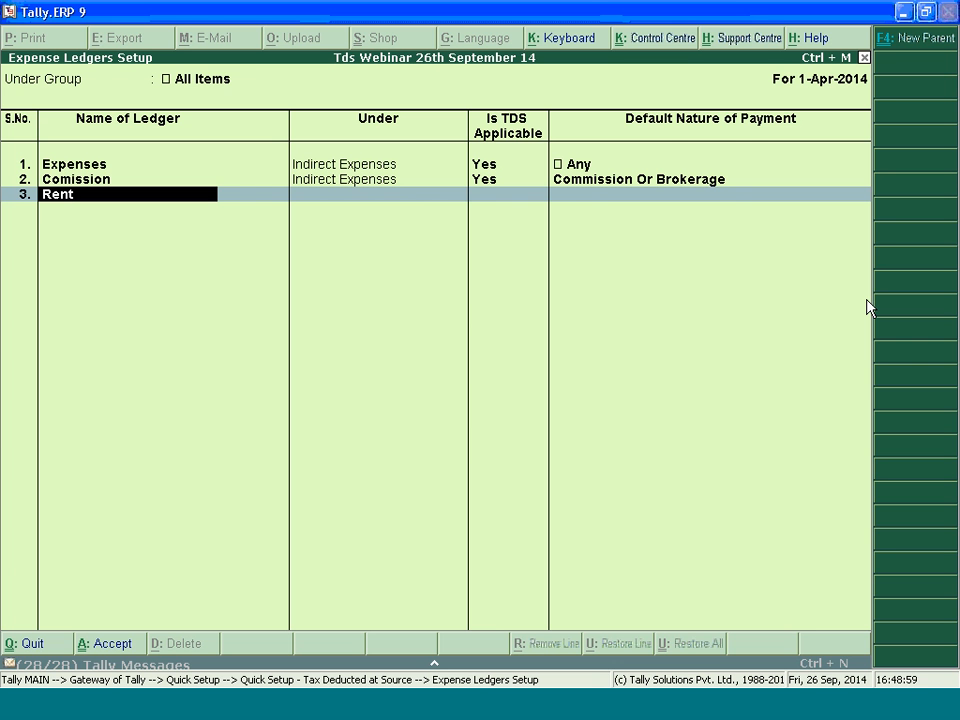
pyautogui.press('Return')
pyautogui.press('Return')
pyautogui.press('Return')
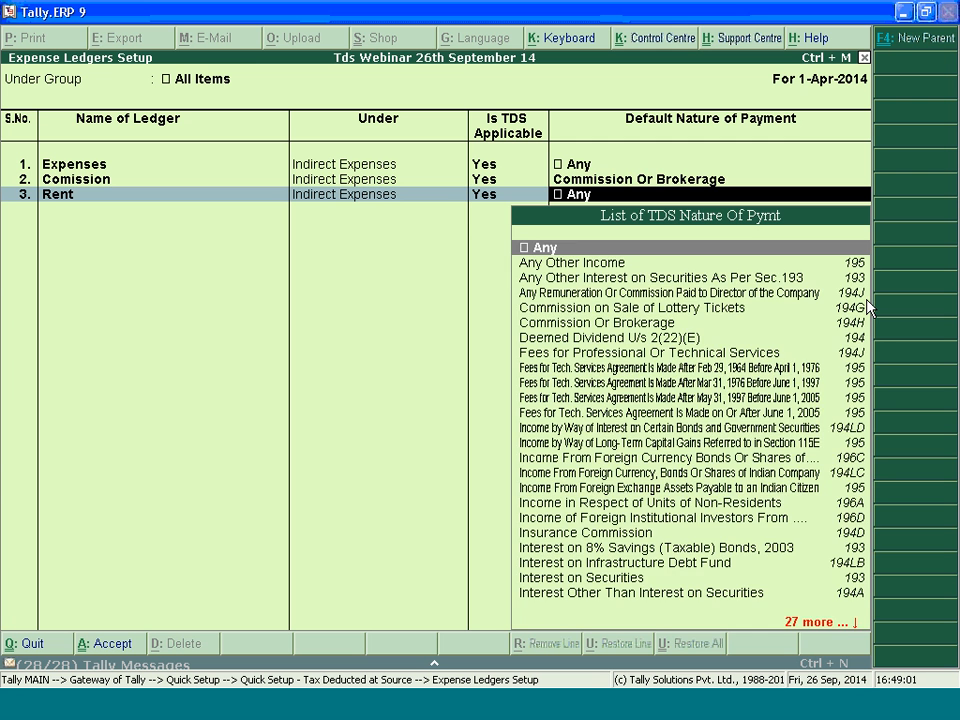
pyautogui.write('Rent')
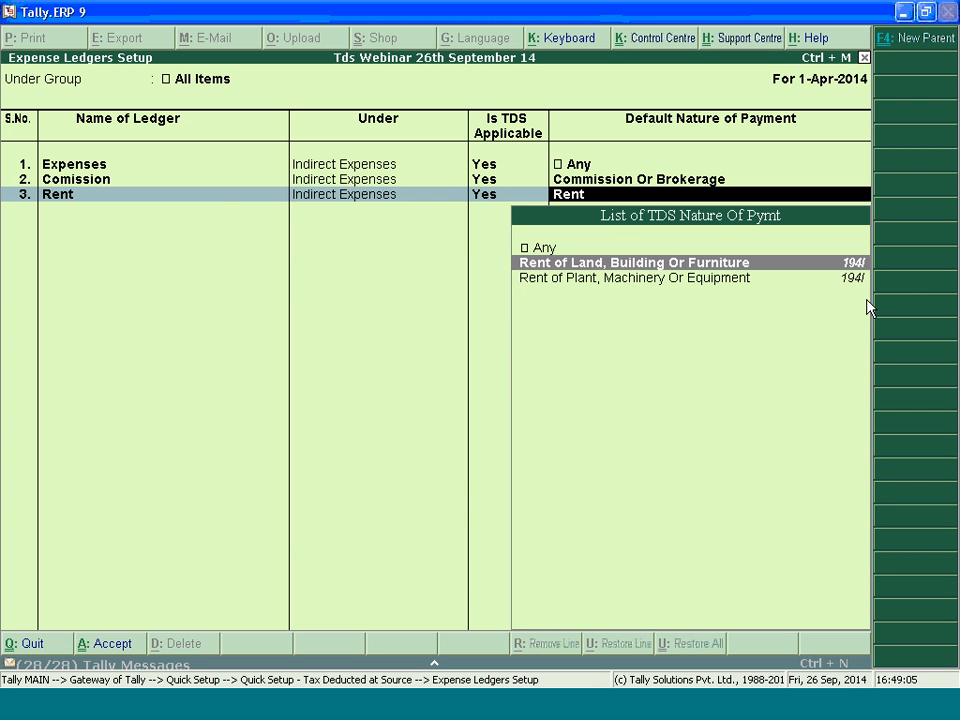
pyautogui.press('Return')
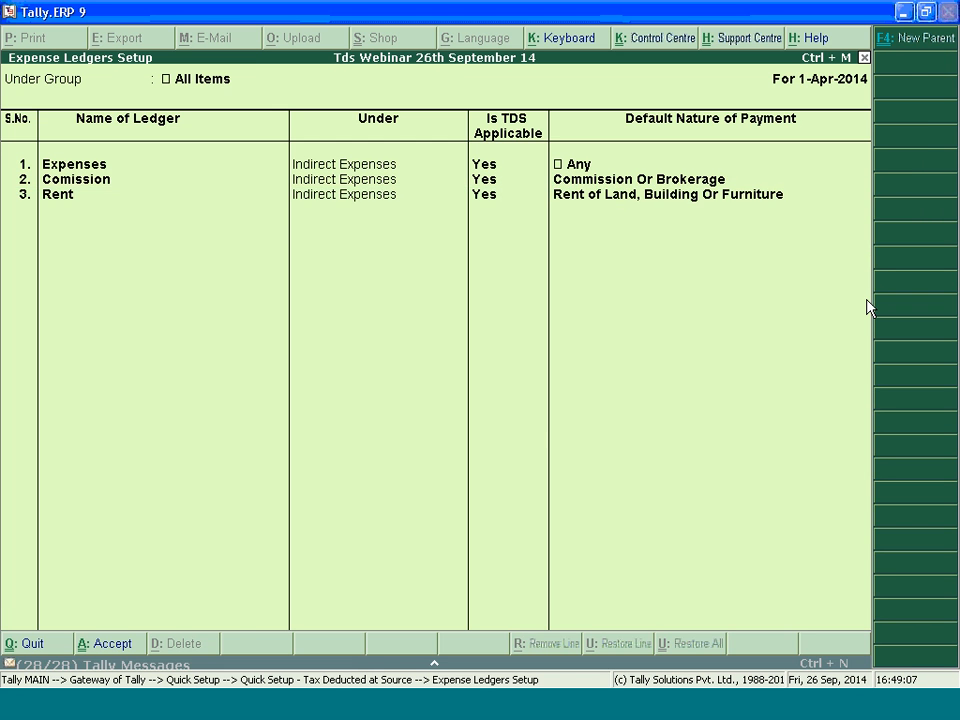
pyautogui.hotkey('ctrl', 'a')
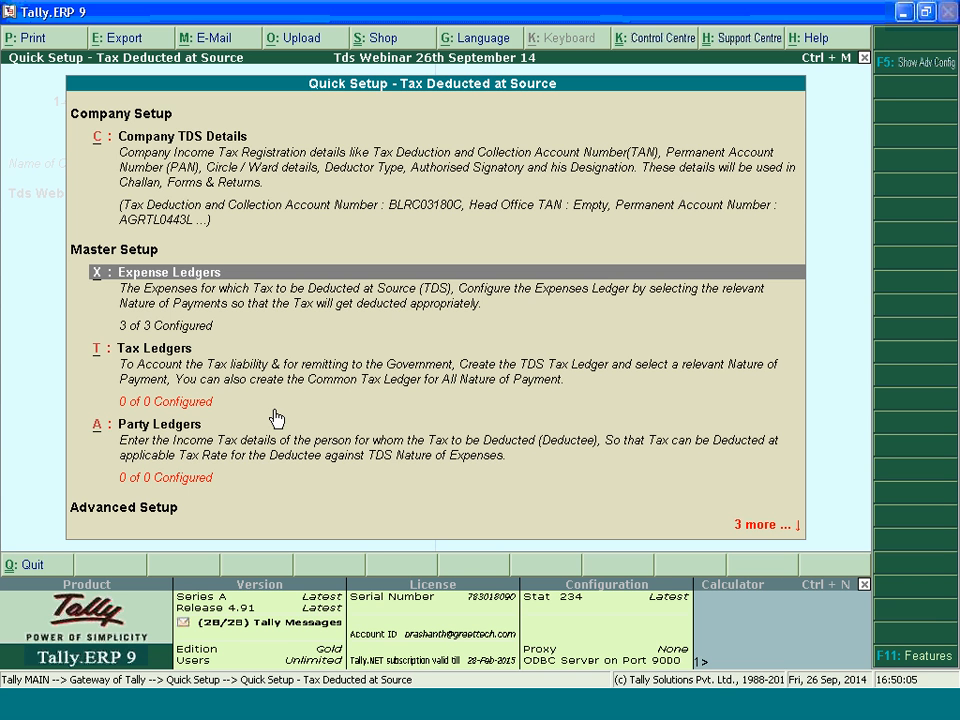
# Open the Tax Ledgers setup and add a Tds on Commission ledger under Duties & Taxes with Commission Or Brokerage as nature of payment
pyautogui.click(180, 362)
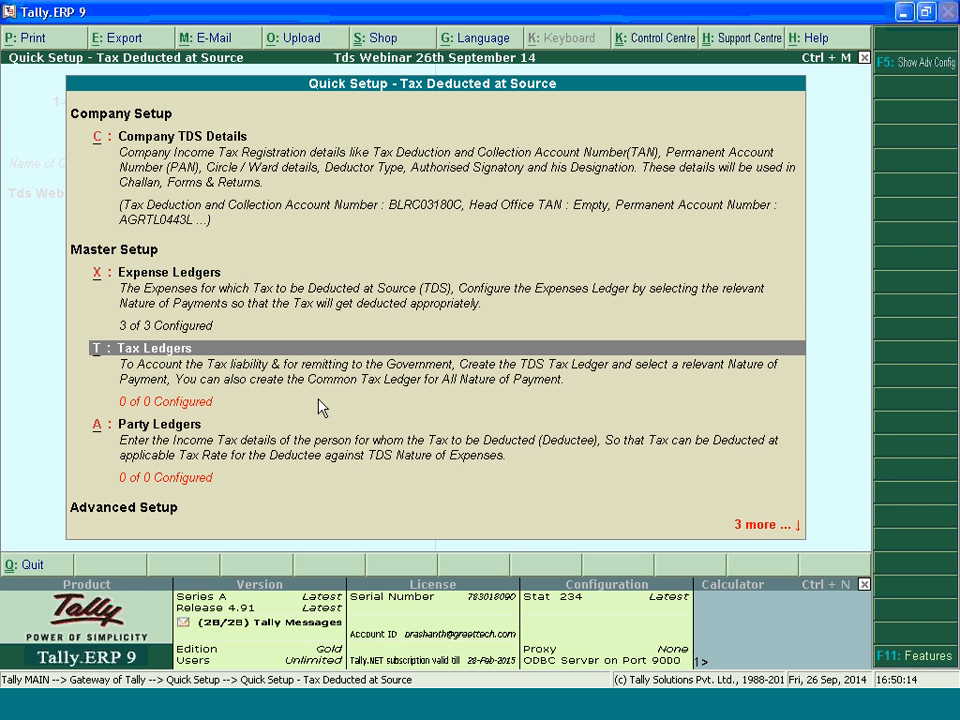
pyautogui.press('Return')
pyautogui.write('T')
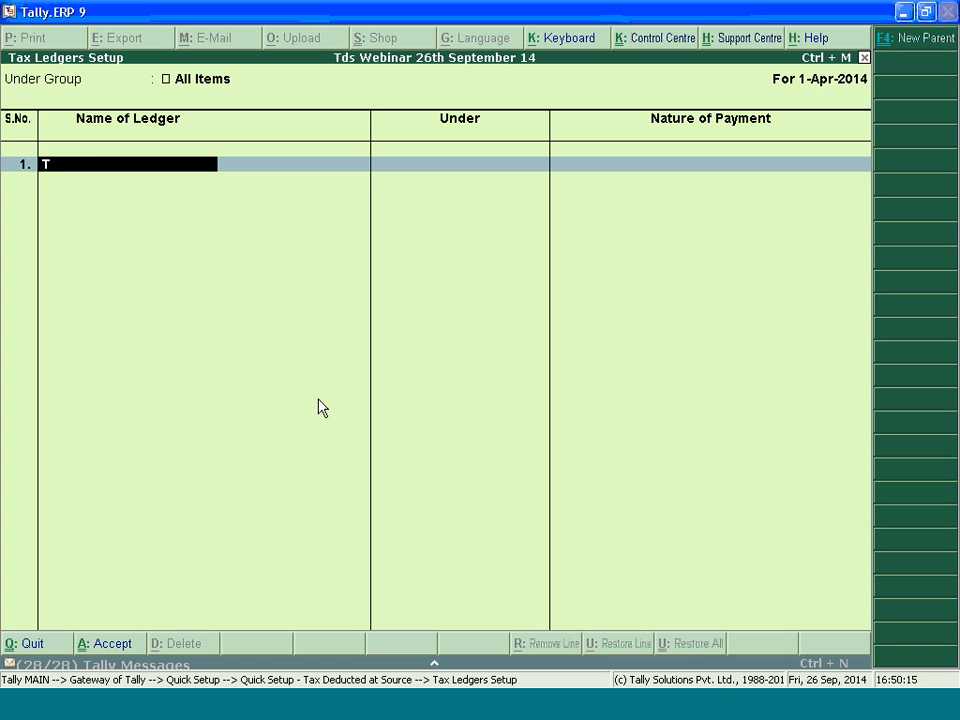
pyautogui.write('ds on Commission')
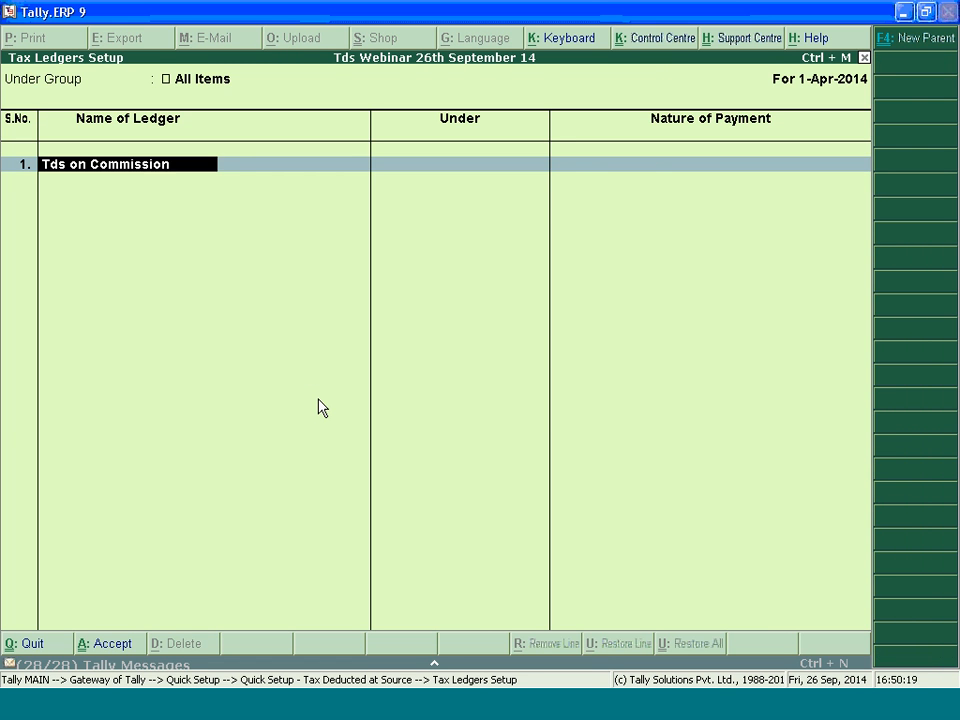
pyautogui.press('Return')
pyautogui.press('Return')
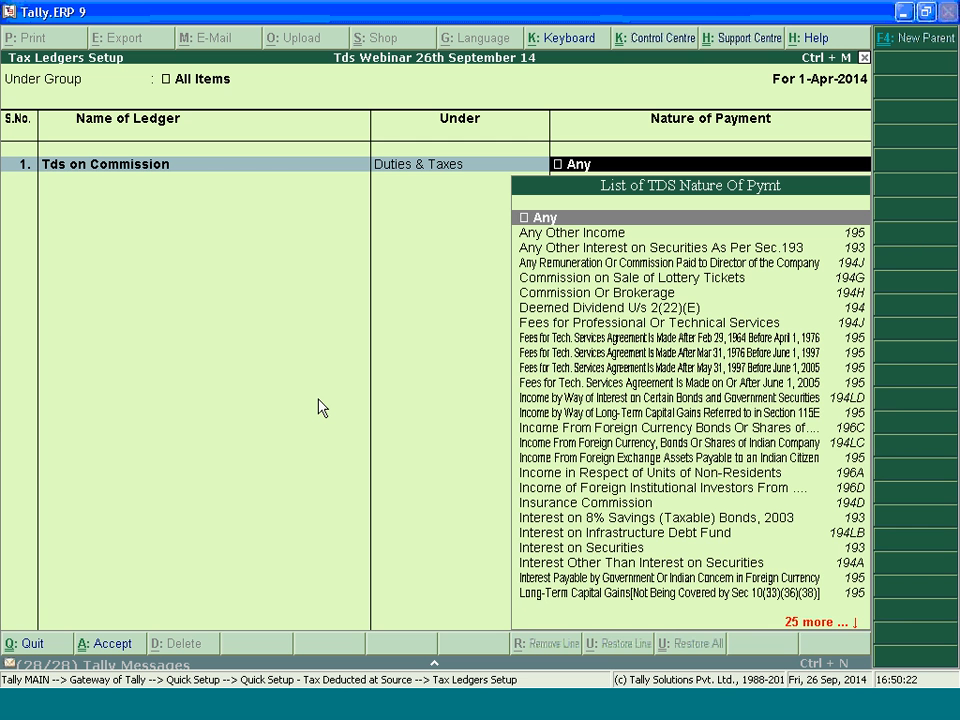
pyautogui.write('Ts')
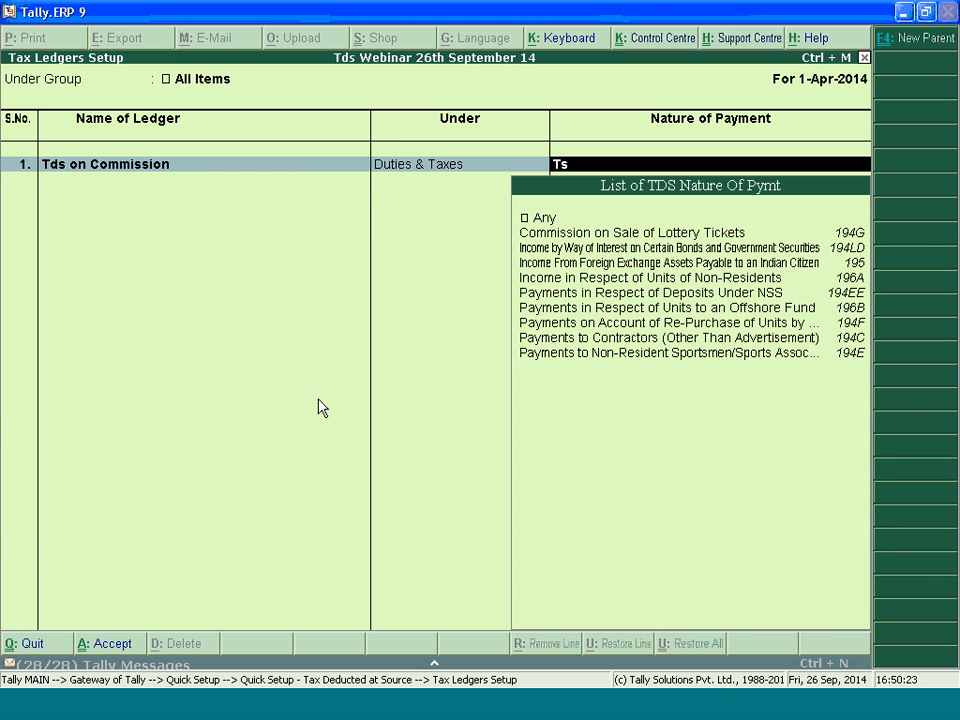
pyautogui.press('BackSpace')
pyautogui.press('BackSpace')
pyautogui.write('Com')
pyautogui.press('Down')
pyautogui.press('Return')
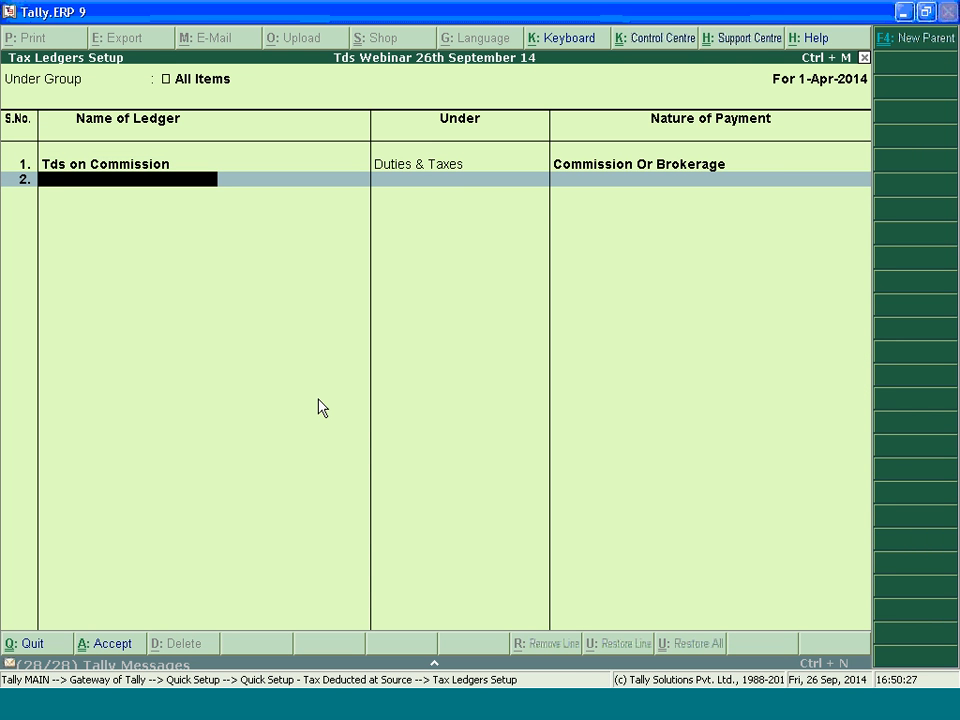
# Add a Tds Common ledger under Duties & Taxes with Any as nature of payment, and save the tax ledgers
pyautogui.write('Tds Common')
pyautogui.press('Return')
pyautogui.press('Return')
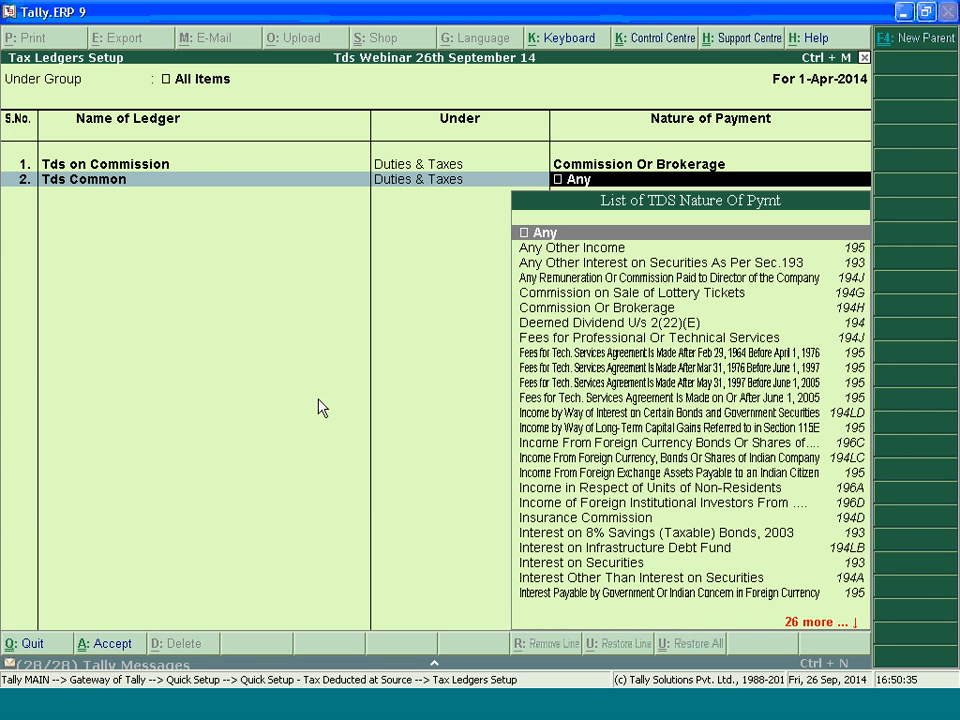
pyautogui.press('Return')
pyautogui.press('Return')
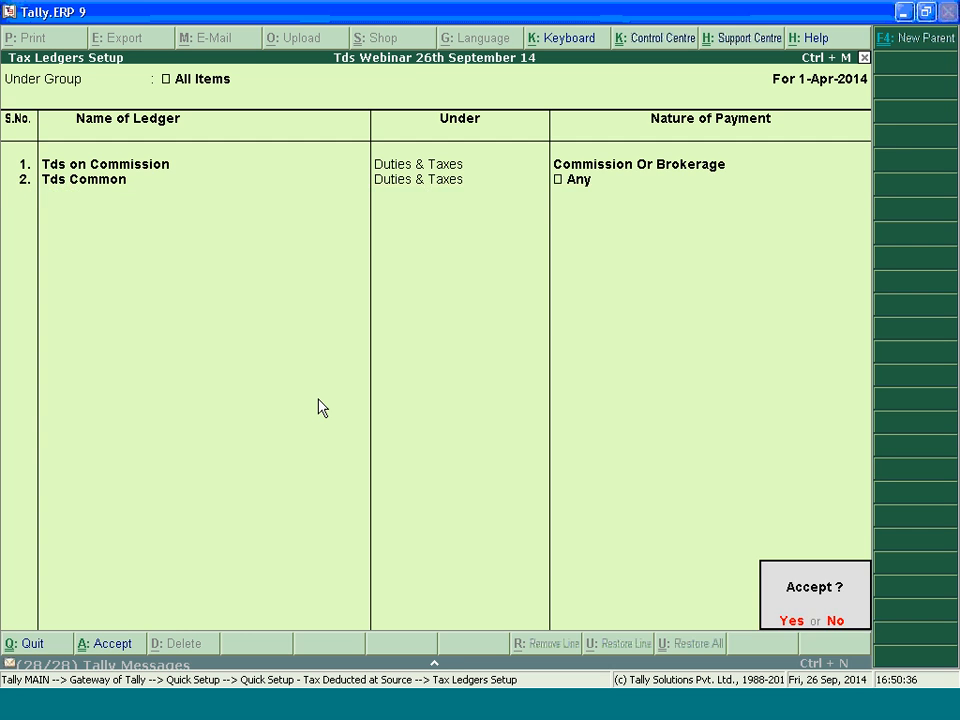
pyautogui.press('y')
# Open the Party Ledgers setup and name the first party ledger Party with Pan
pyautogui.press('Down')
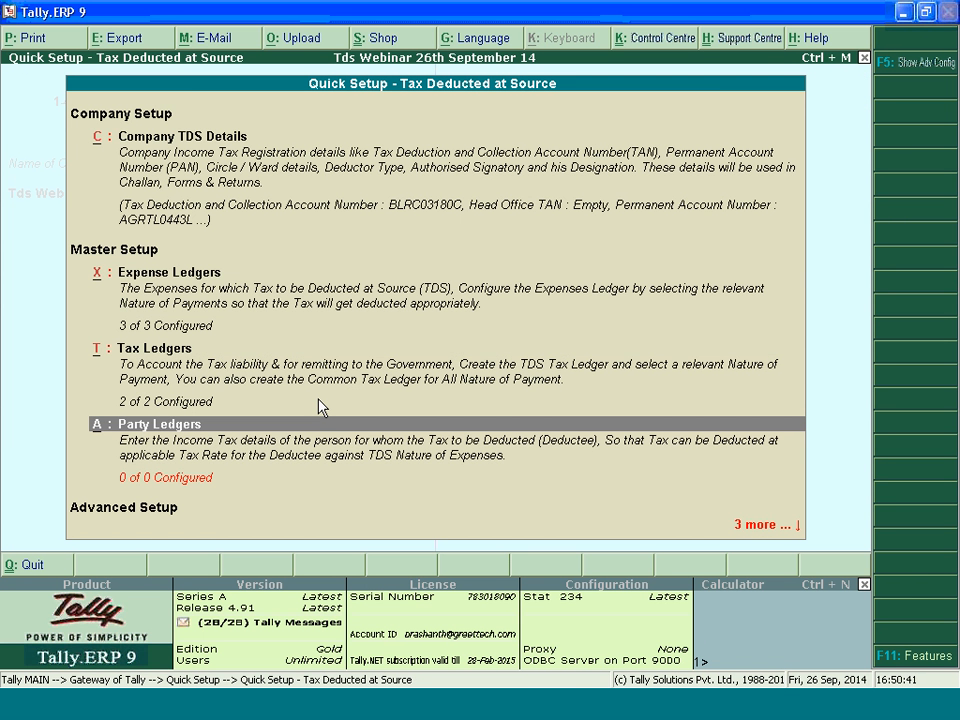
pyautogui.press('Return')
pyautogui.write('Suma')
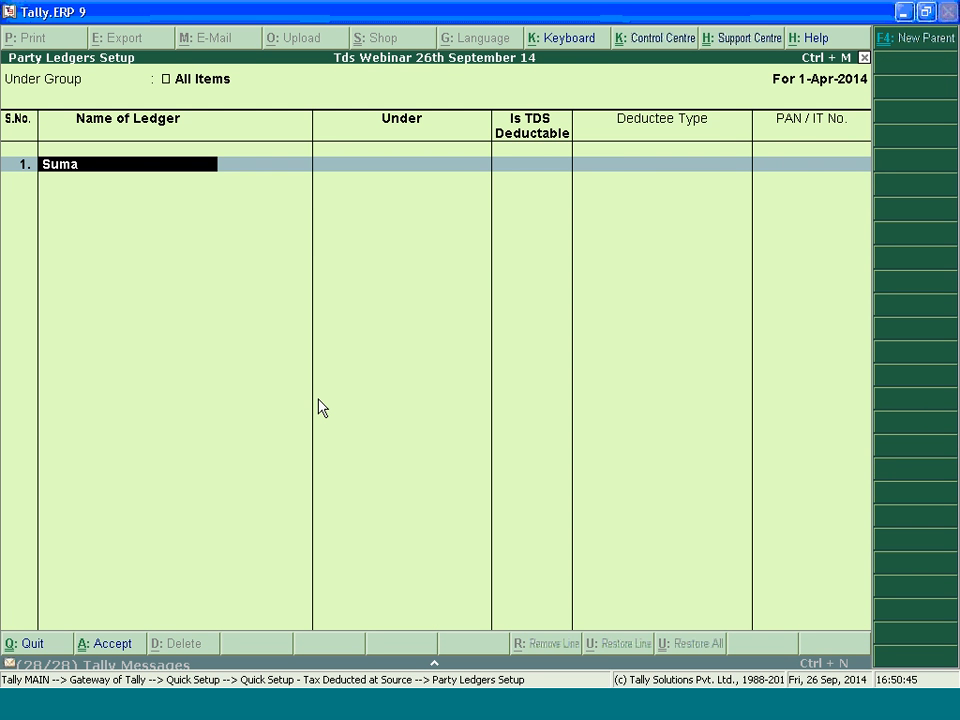
pyautogui.press('BackSpace')
pyautogui.press('BackSpace')
pyautogui.press('BackSpace')
pyautogui.press('BackSpace')
pyautogui.write('Part')
pyautogui.press('BackSpace')
pyautogui.press('BackSpace')
pyautogui.press('BackSpace')
pyautogui.press('BackSpace')
pyautogui.write('Party with Pan')
pyautogui.press('Return')
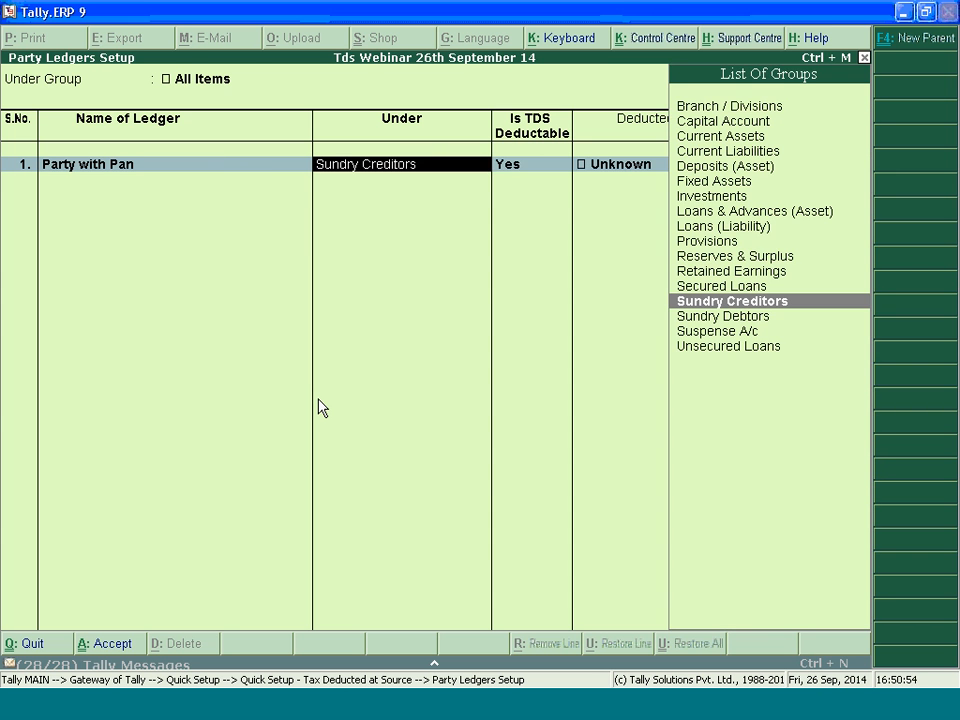
# Place Party with Pan under Sundry Creditors, keep it TDS deductable, and set its deductee type to Company - Resident
pyautogui.press('Return')
pyautogui.press('Return')
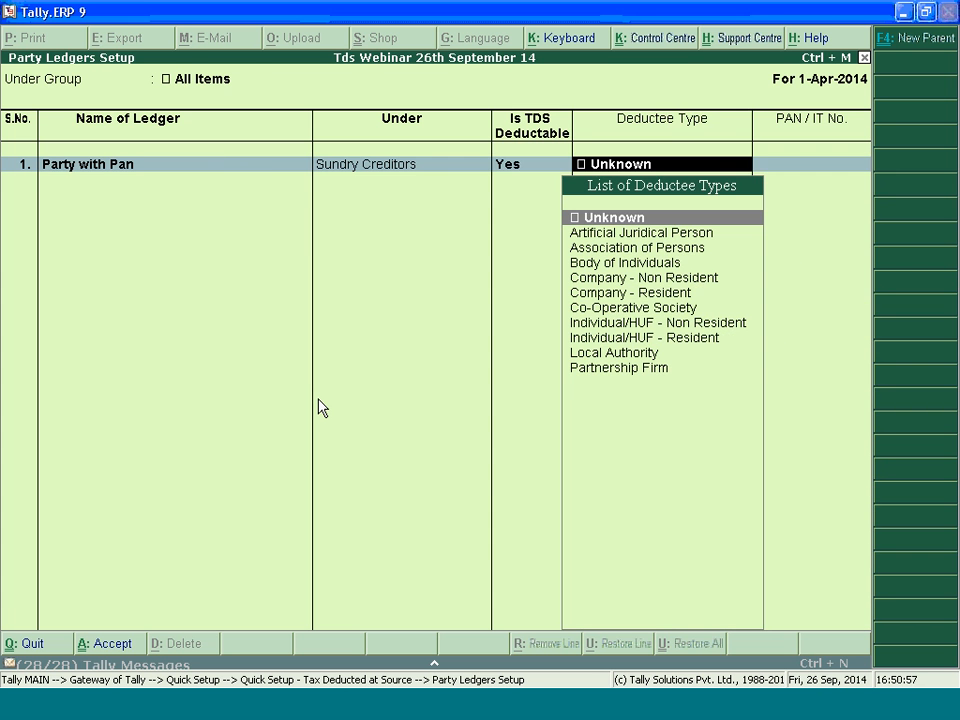
pyautogui.press('BackSpace')
pyautogui.press('Return')
pyautogui.write('Com')
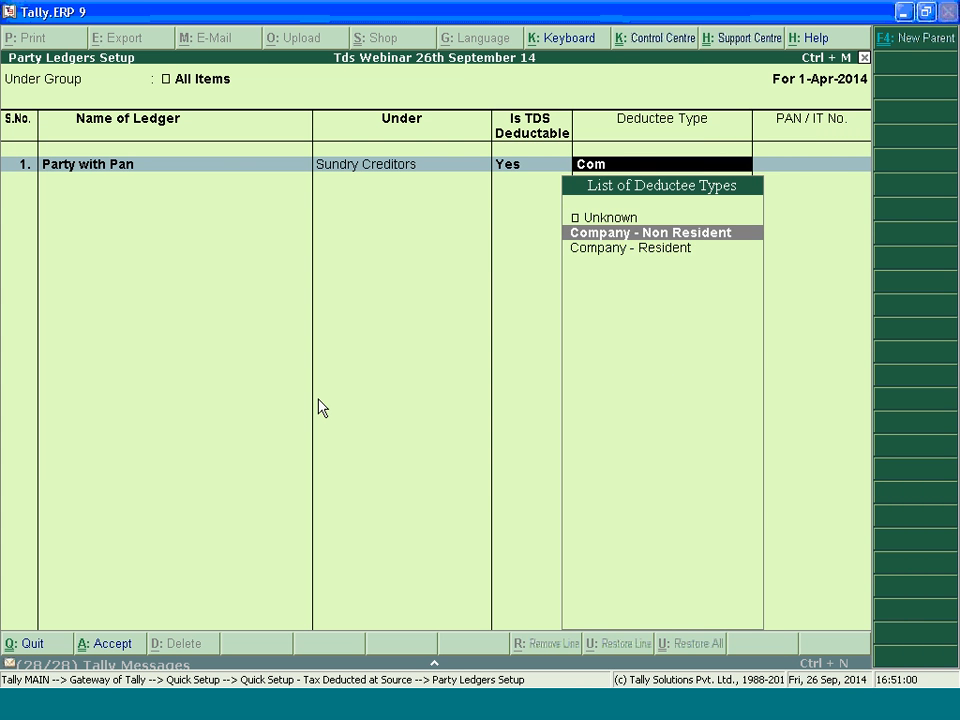
pyautogui.press('Down')
pyautogui.press('Return')
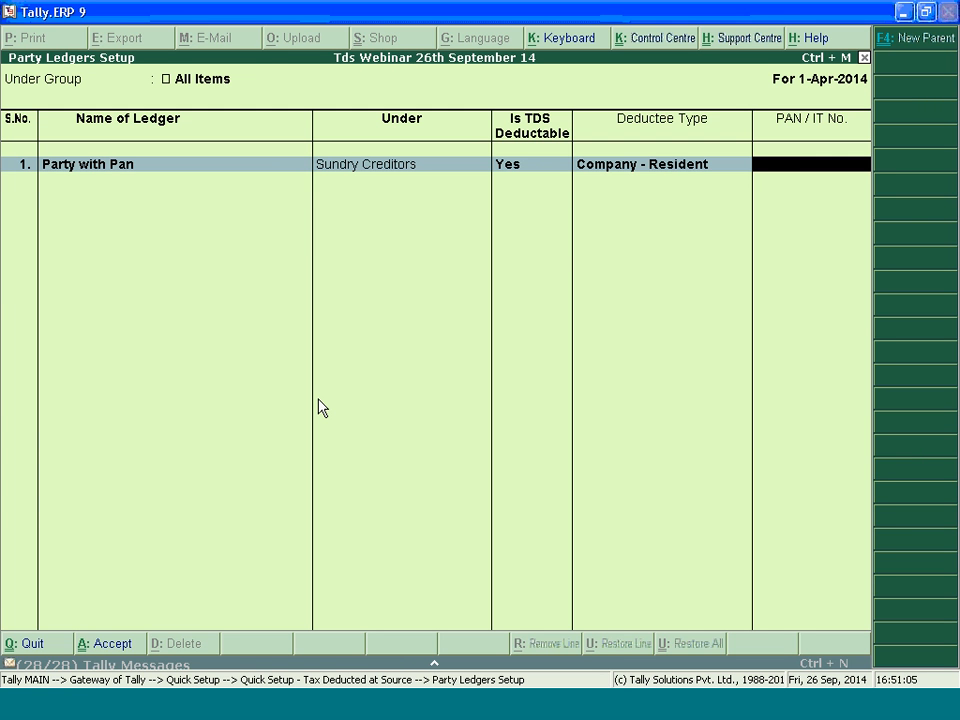
# Try entering a PAN with an invalid structure for the Party with Pan ledger
pyautogui.write('AAAAA1234A')
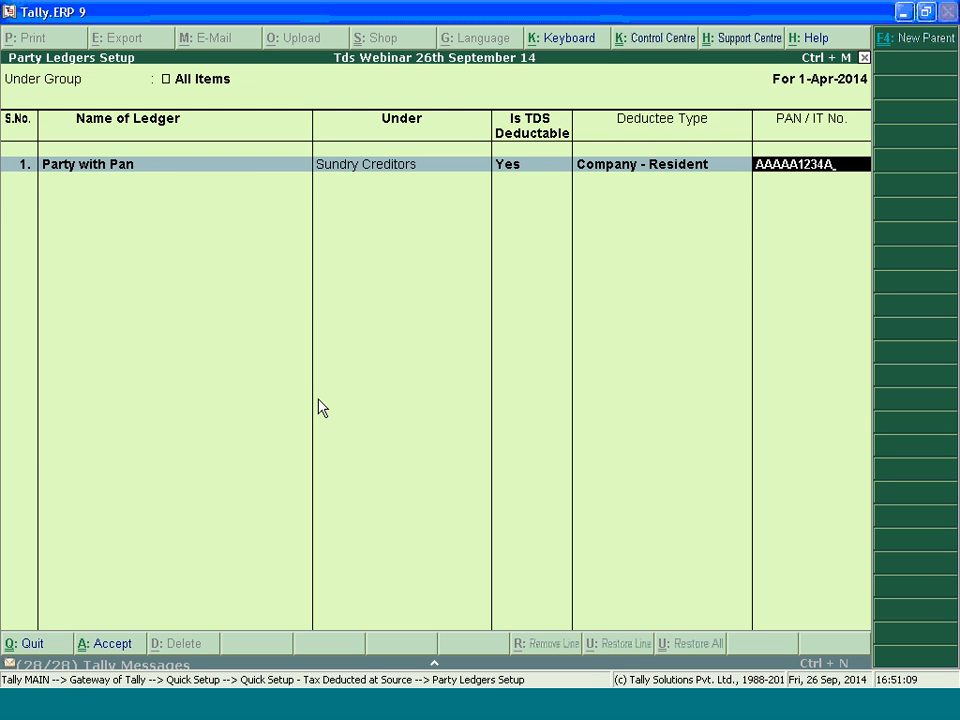
pyautogui.press('Return')
pyautogui.write('AAA12345A')
pyautogui.press('Return')
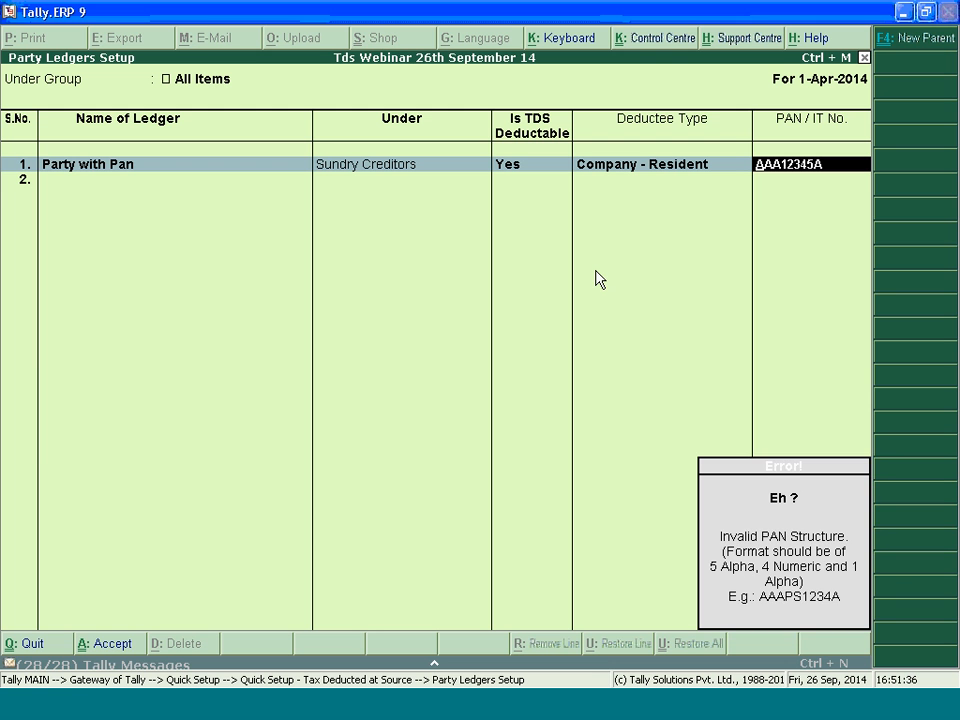
pyautogui.press('Escape')
pyautogui.press('Escape')
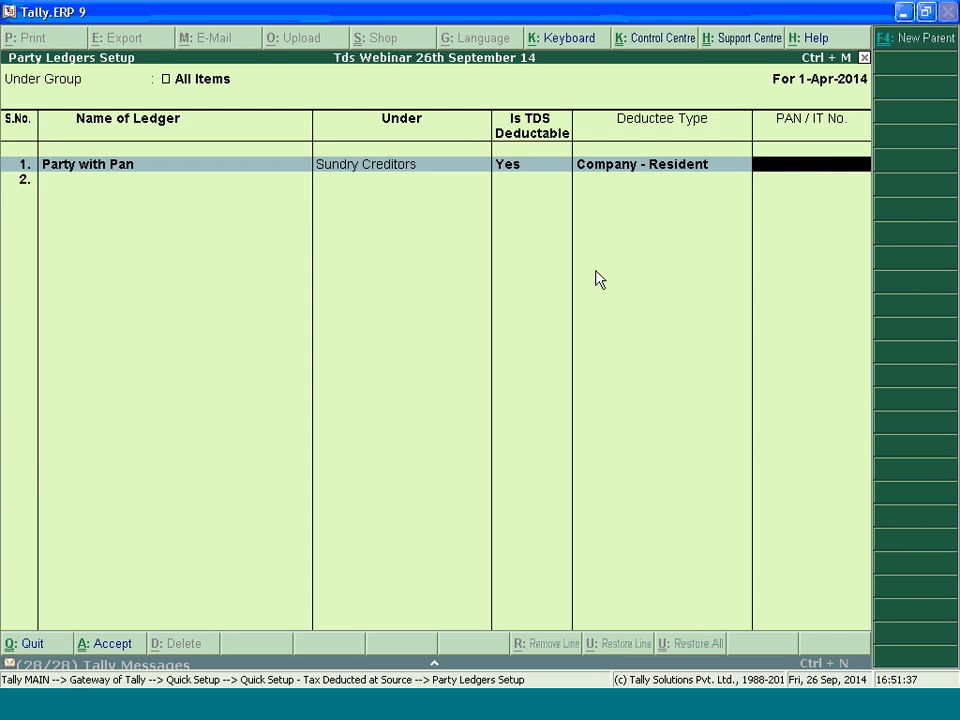
# Enter the party's PAN in the five-letter, four-digit, one-letter format and save the Party with Pan ledger
pyautogui.write('AAAAA1234A')
pyautogui.press('Return')
pyautogui.press('Return')
pyautogui.press('Return')
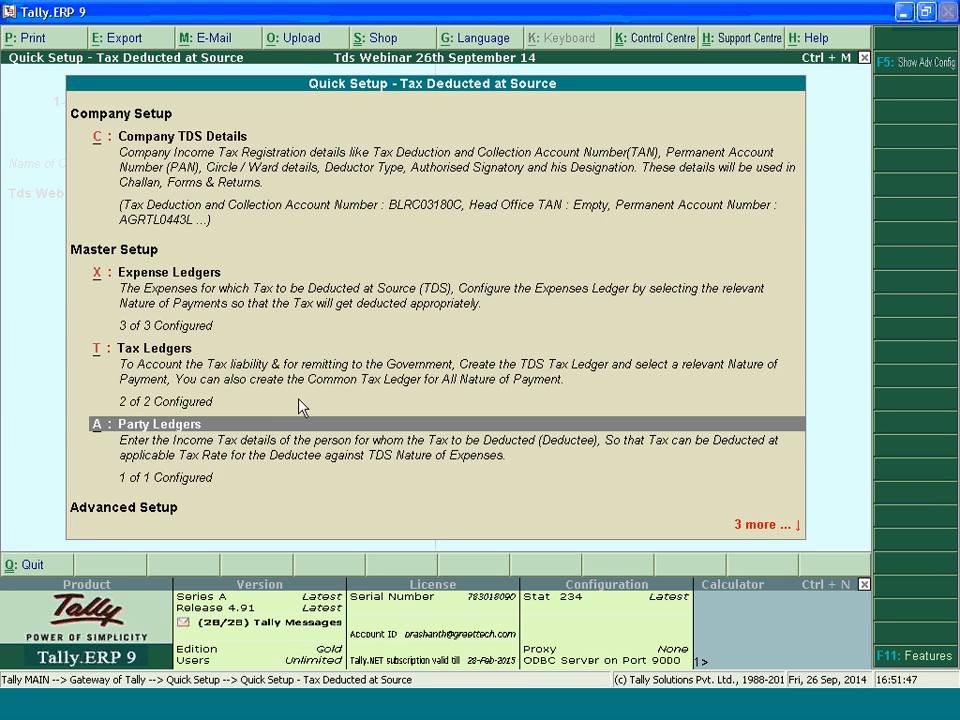
# Reopen the Party Ledgers setup and add Party Without Pan under Sundry Creditors, TDS deductable, with deductee type Individual/HUF - Resident
pyautogui.click(273, 436)
pyautogui.press('Down')
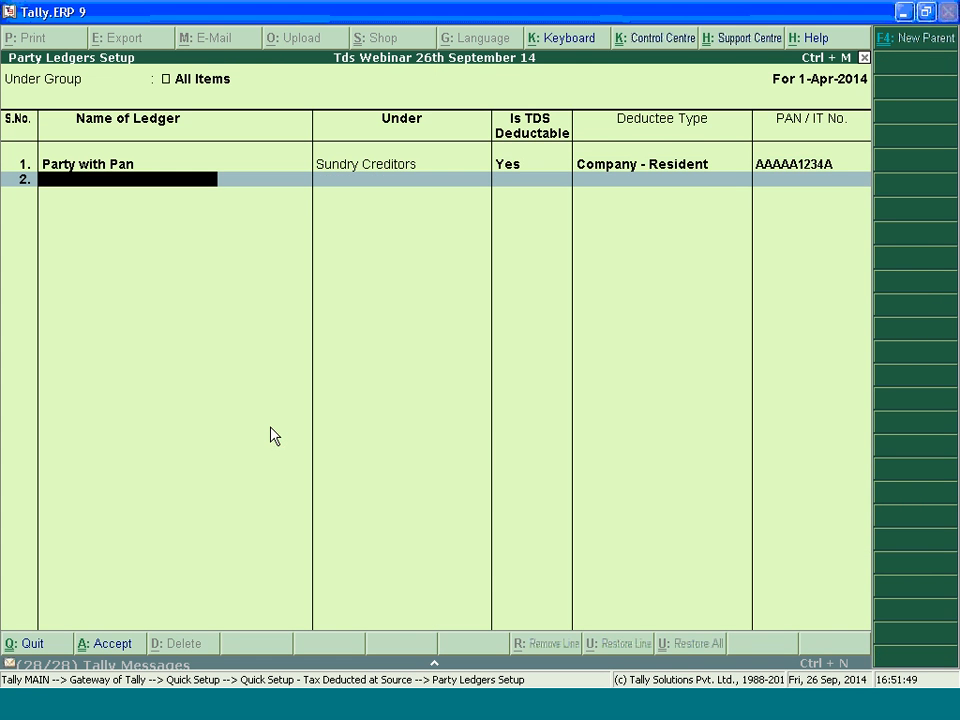
pyautogui.write('Party without Pan')
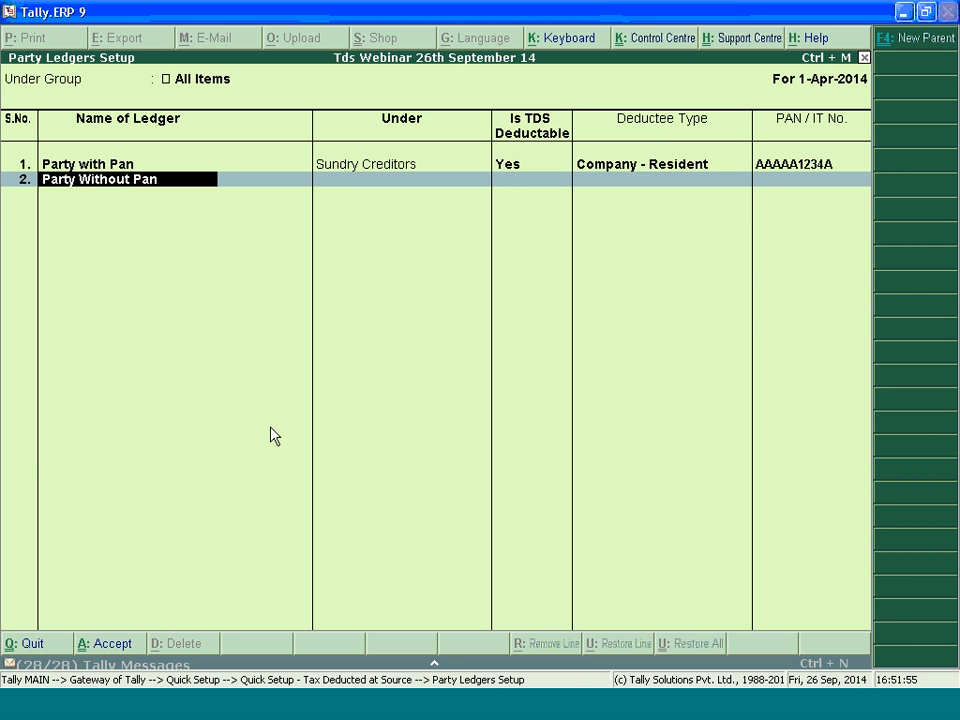
pyautogui.press('Return')
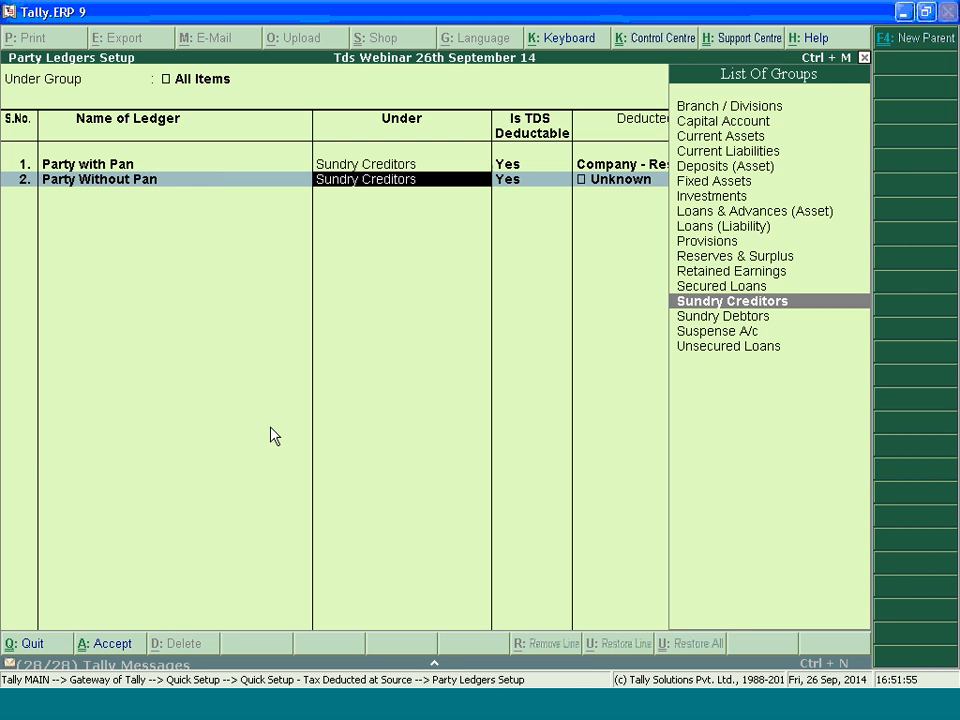
pyautogui.press('Return')
pyautogui.press('Return')
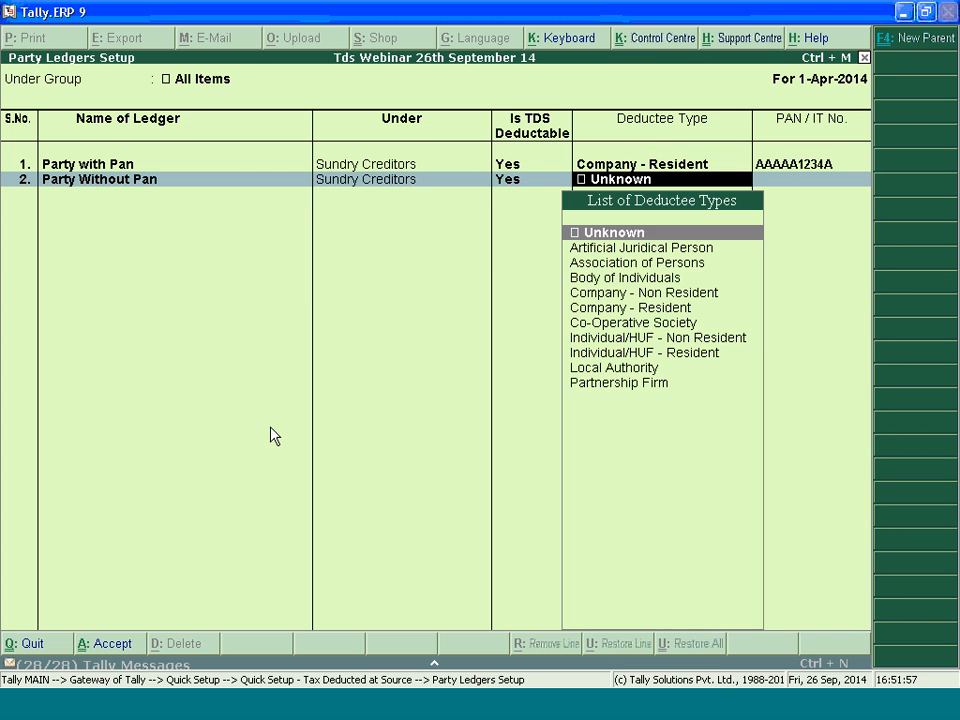
pyautogui.write('C')
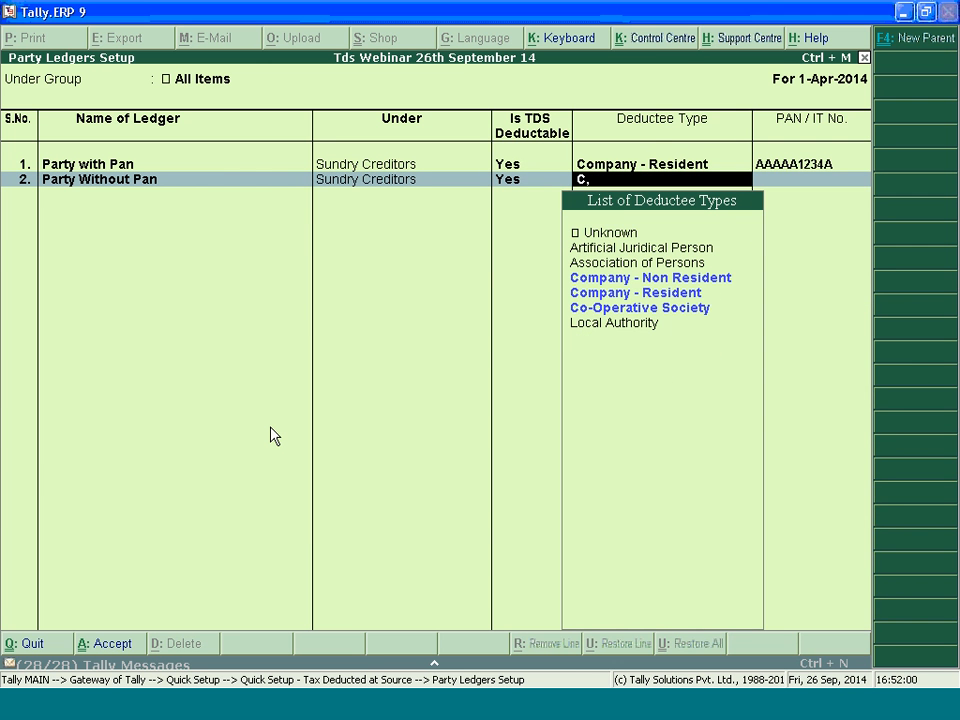
pyautogui.write('In')
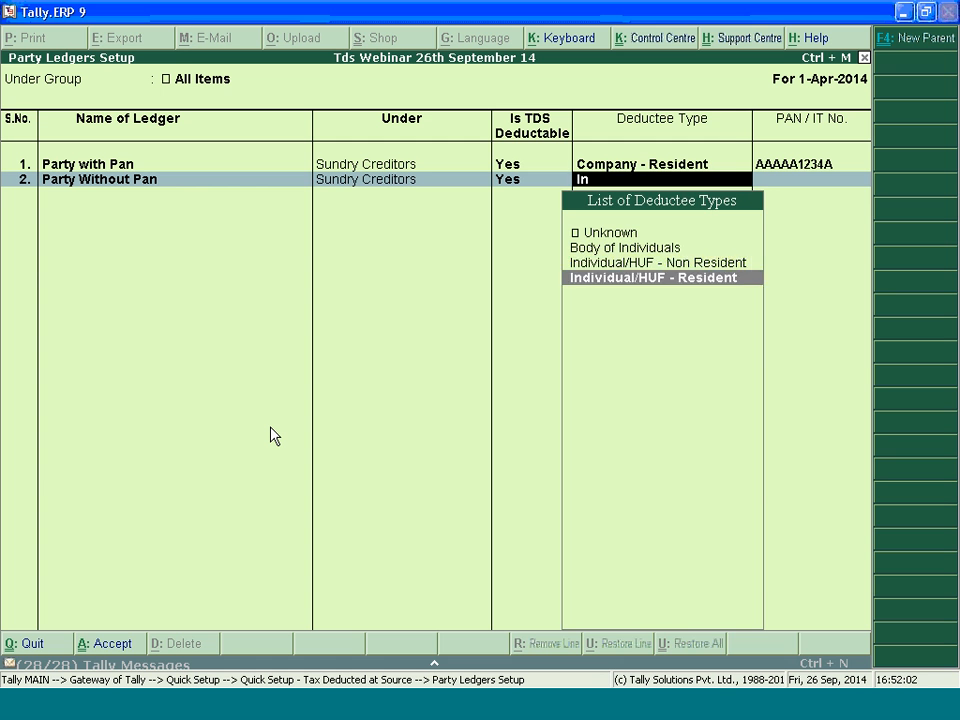
pyautogui.press('Return')
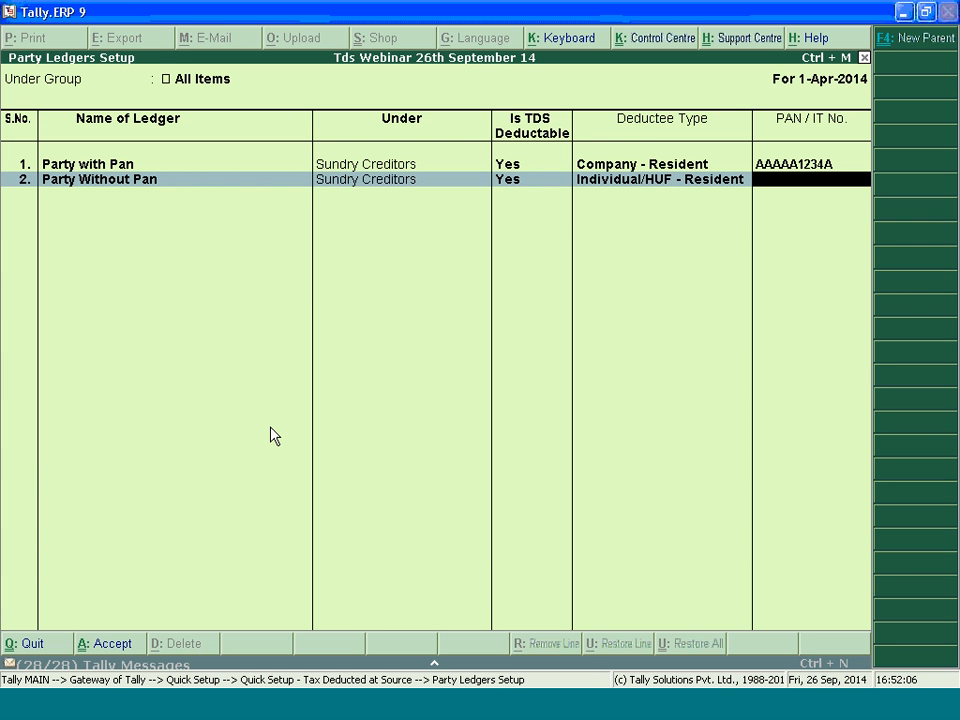
# Enter PANNOTAVBL in the PAN / IT No. field of Party Without Pan and save the party ledgers
pyautogui.press('Return')
pyautogui.press('BackSpace')
pyautogui.press('Return')
pyautogui.press('Return')
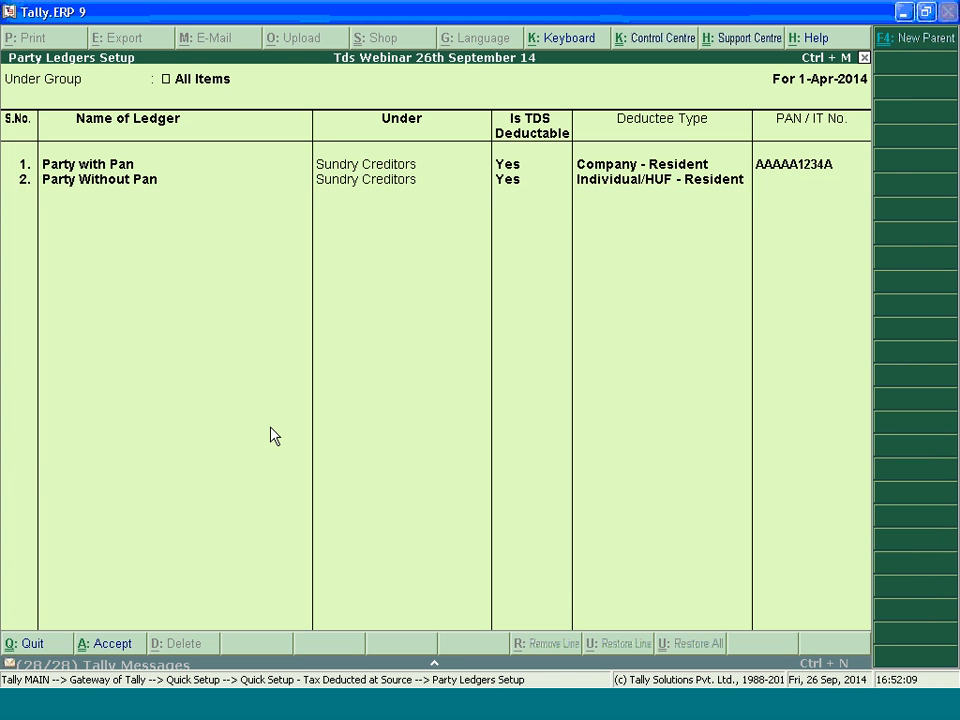
pyautogui.press('Escape')
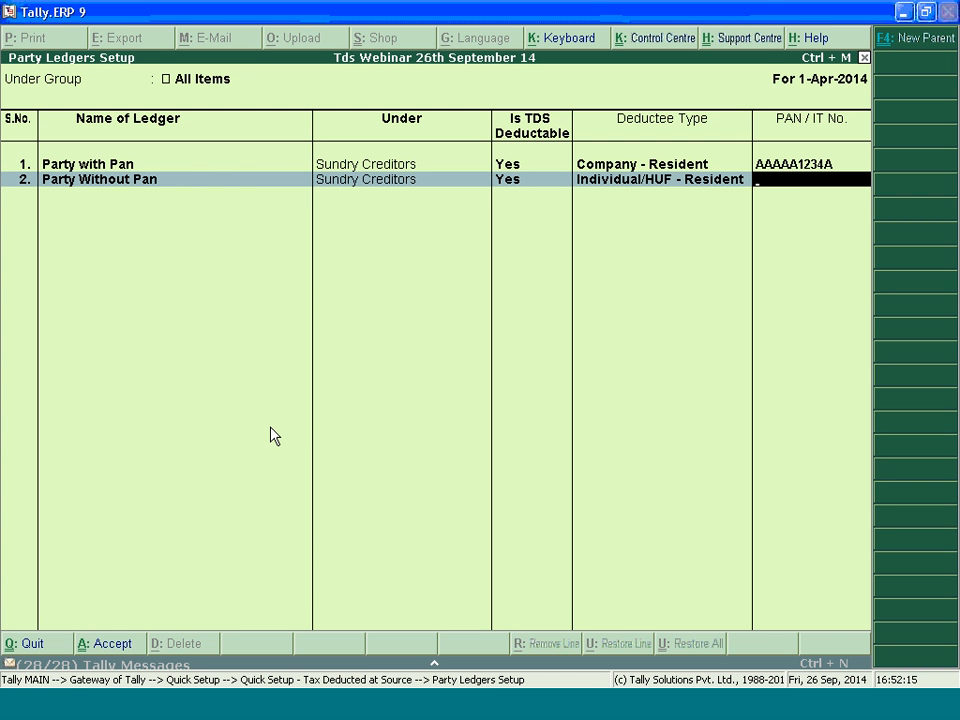
pyautogui.write('PANNOTAVBL')
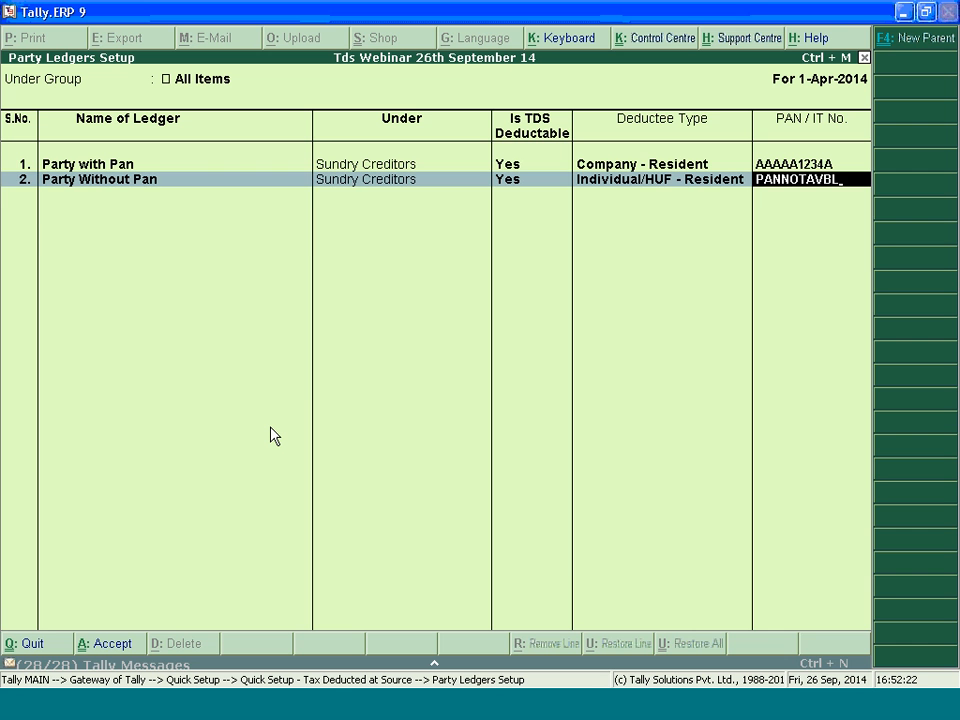
pyautogui.press('Return')
pyautogui.press('Return')
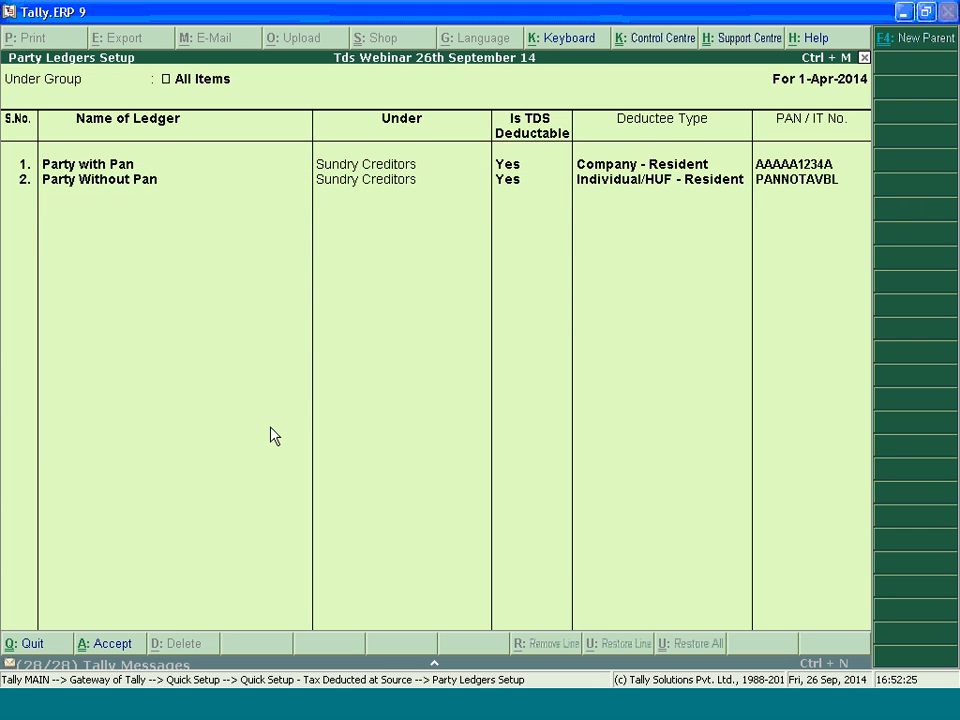
pyautogui.press('Return')
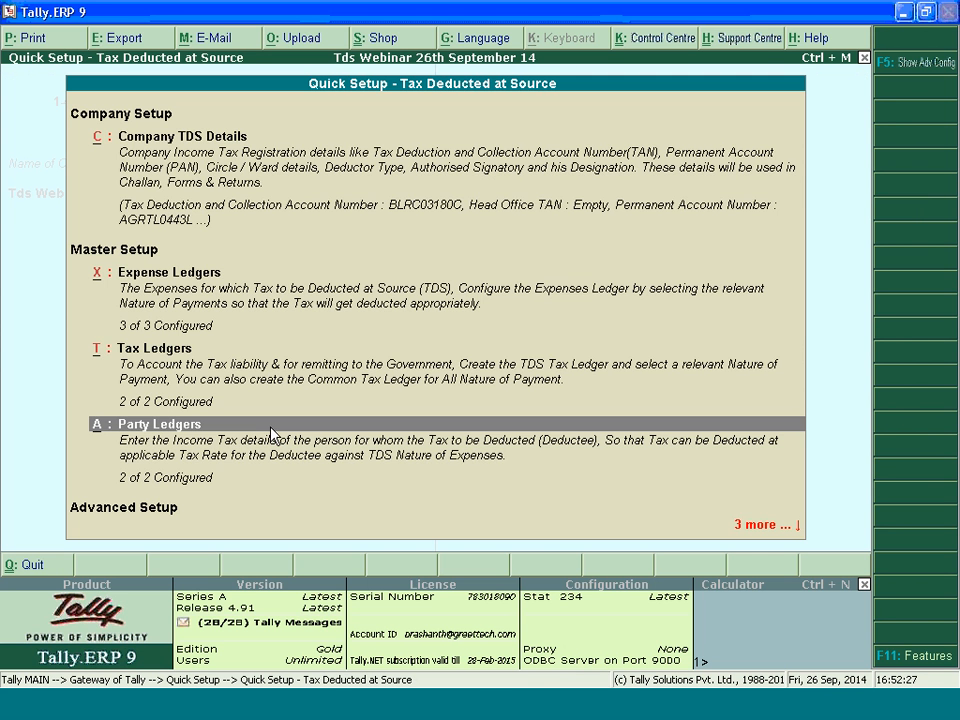
# Leave Quick Setup and display the list of TDS natures of payment from the statutory information
pyautogui.press('Escape')
pyautogui.press('Escape')
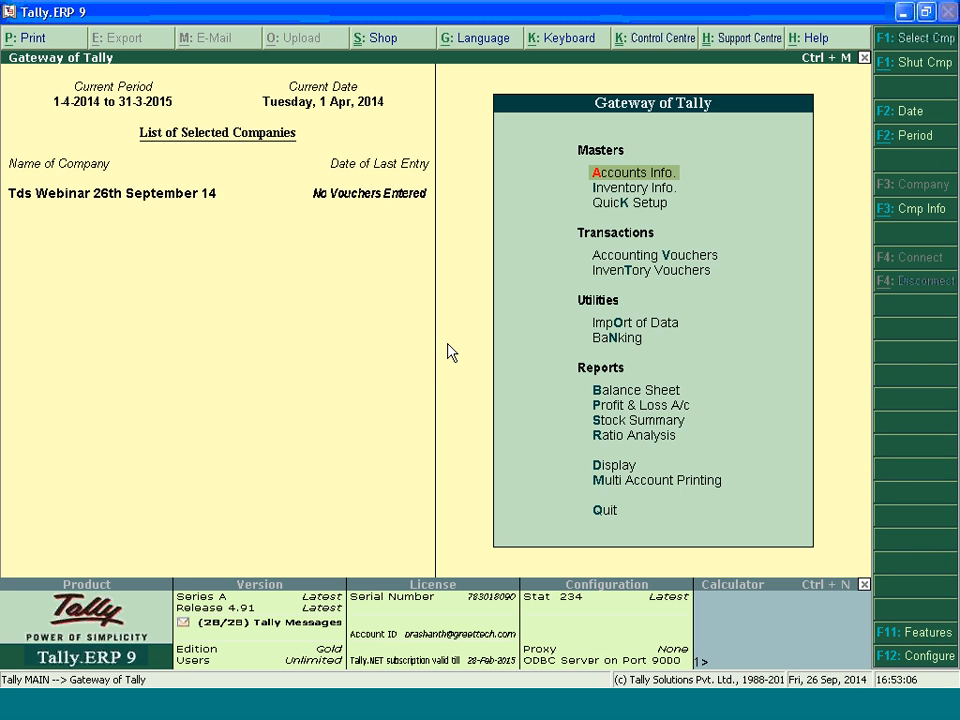
pyautogui.press('d')
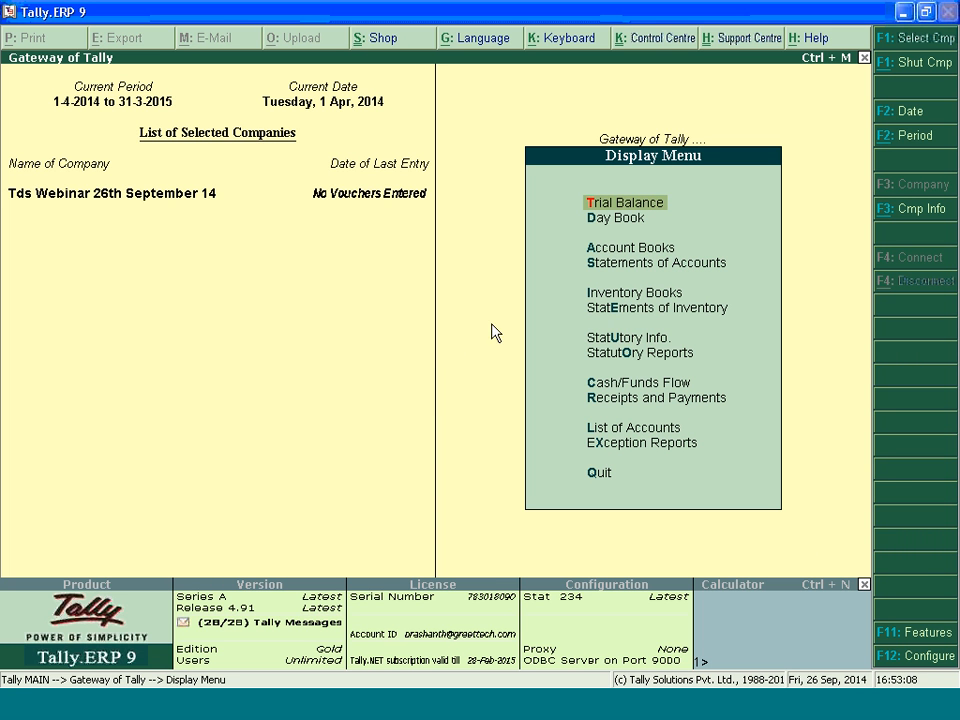
pyautogui.click(623, 340)
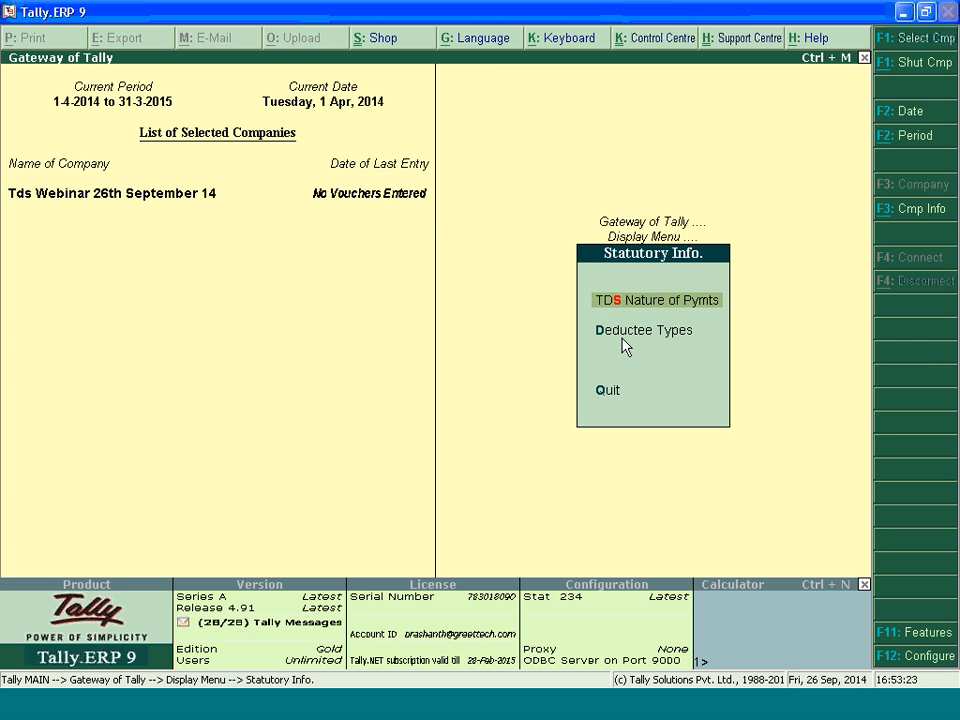
pyautogui.press('Return')
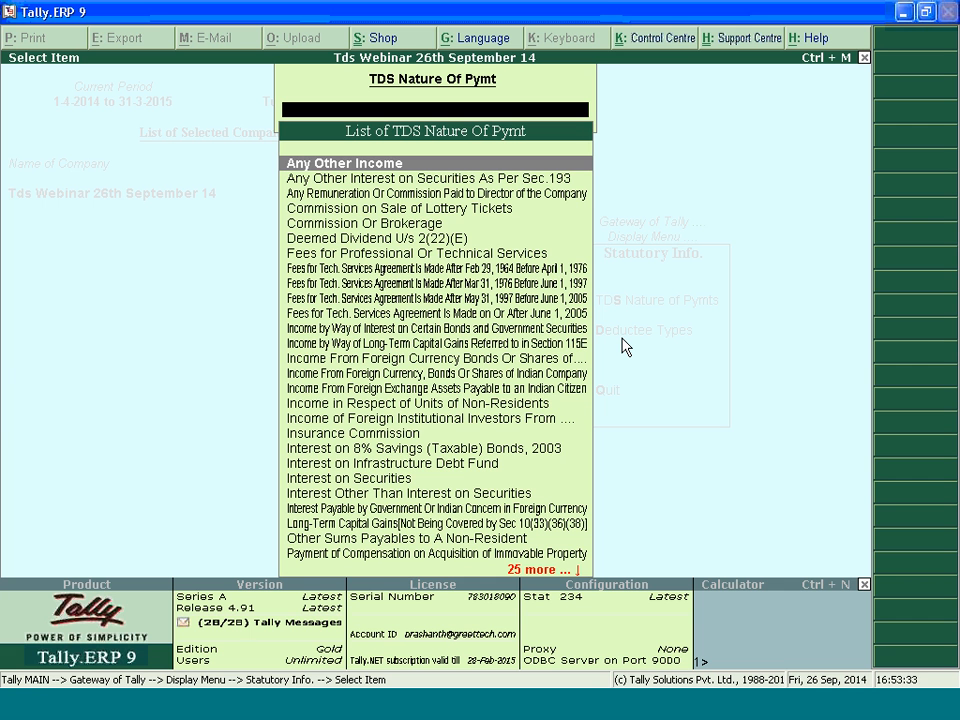
# Review the section, payment code and bill value limit of Payments to Contractors (Other Than Advertisement), and close the display
pyautogui.write('P')
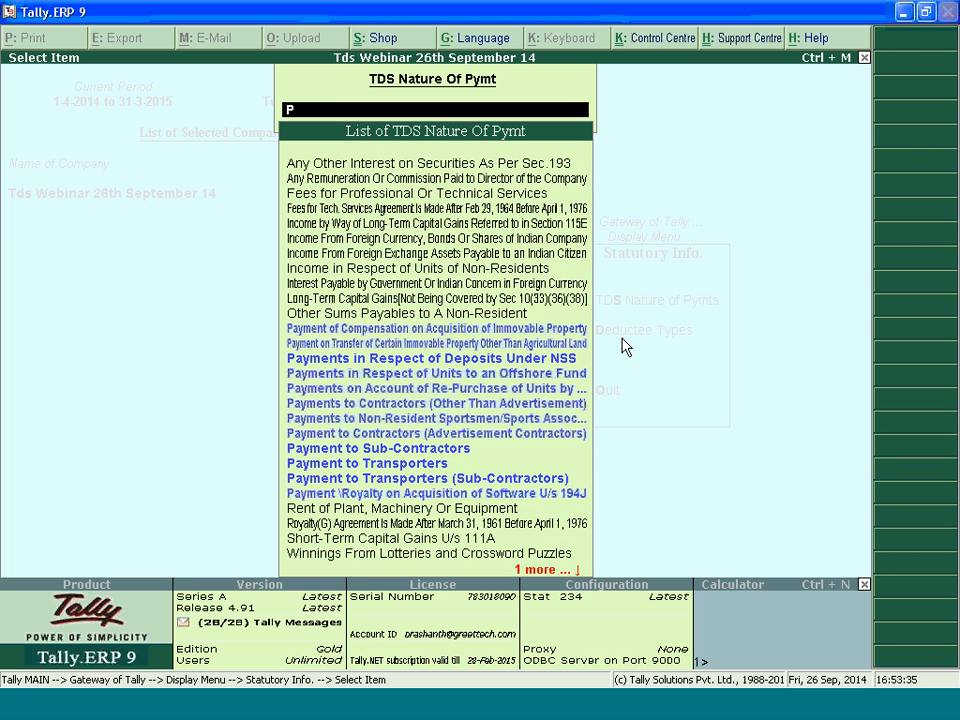
pyautogui.write('ay')
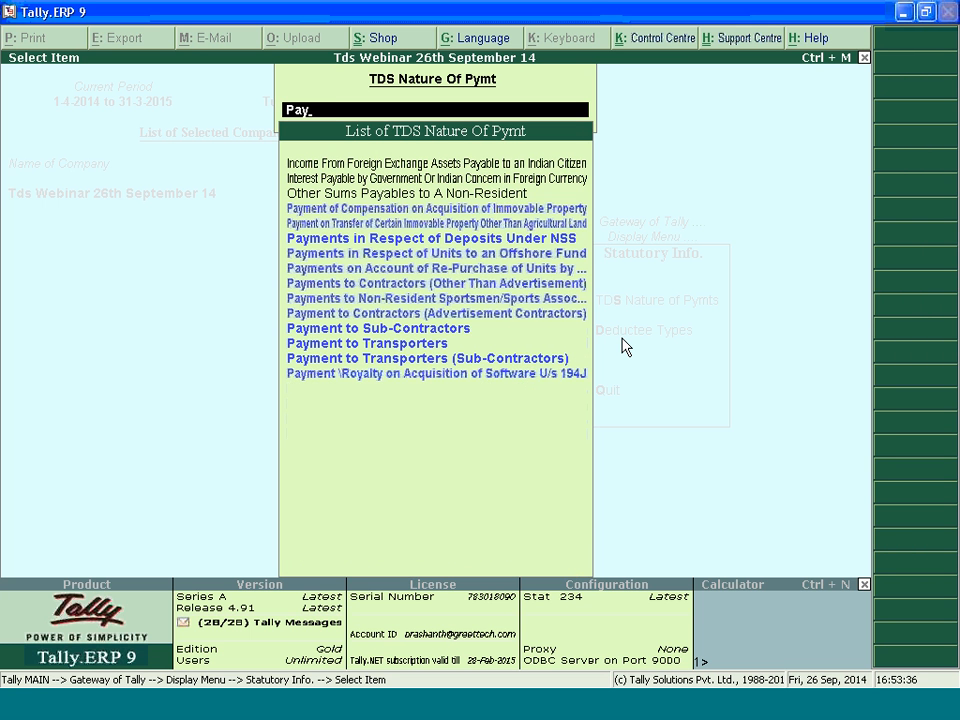
pyautogui.press('Down')
pyautogui.press('Down')
pyautogui.press('Down')
pyautogui.press('Down')
pyautogui.press('Down')
pyautogui.press('Down')
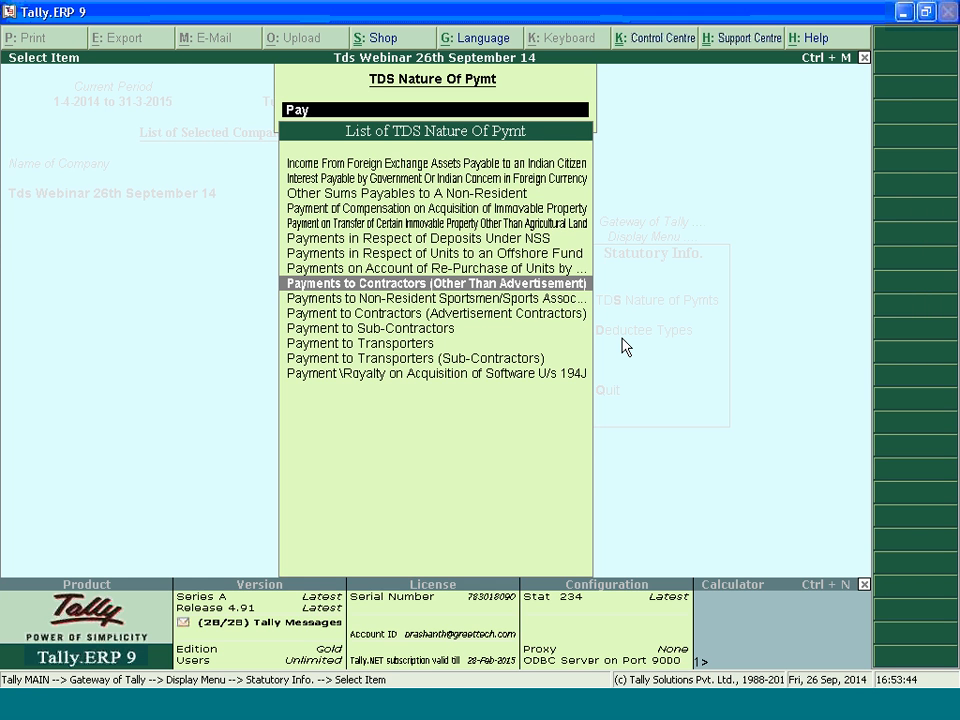
pyautogui.press('Return')
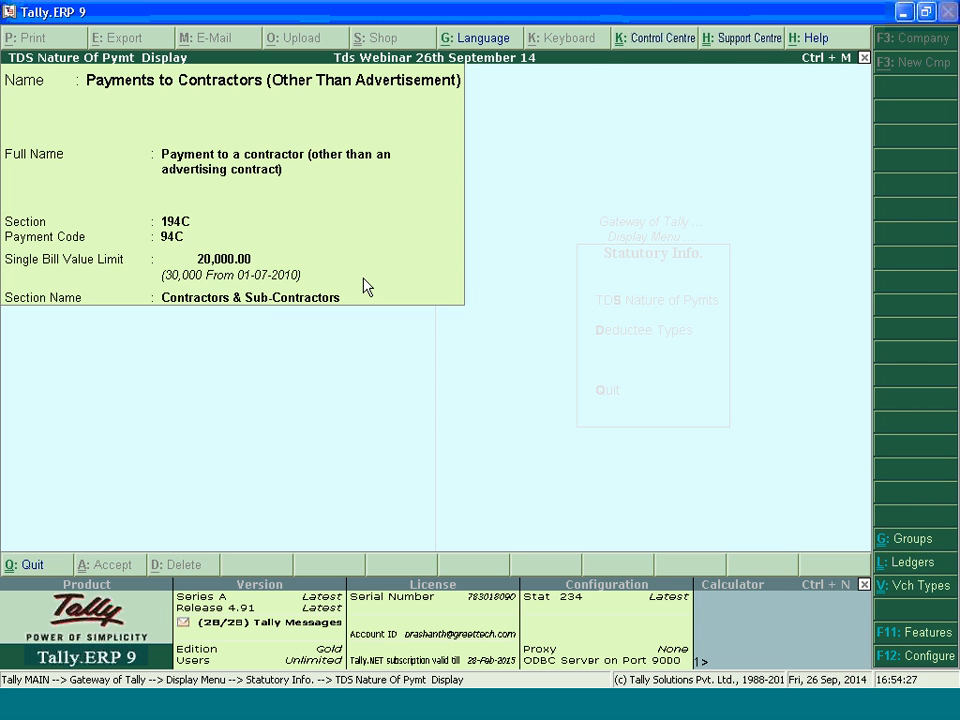
pyautogui.press('Escape')
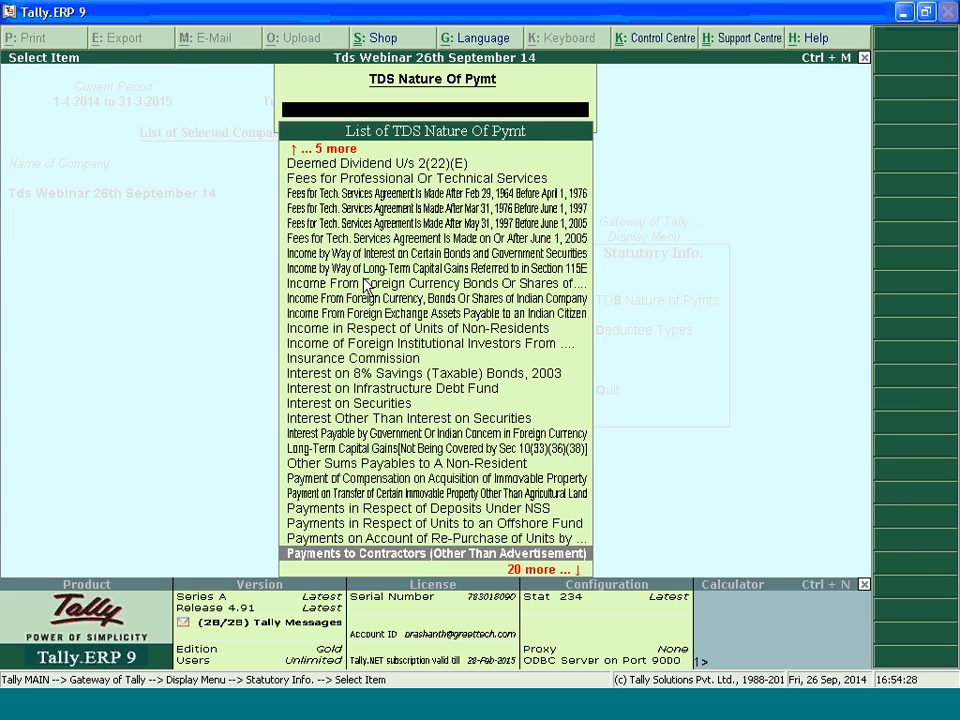
pyautogui.press('Escape')
# Display the statutory details of the deductee type Company - Resident
pyautogui.press('Down')
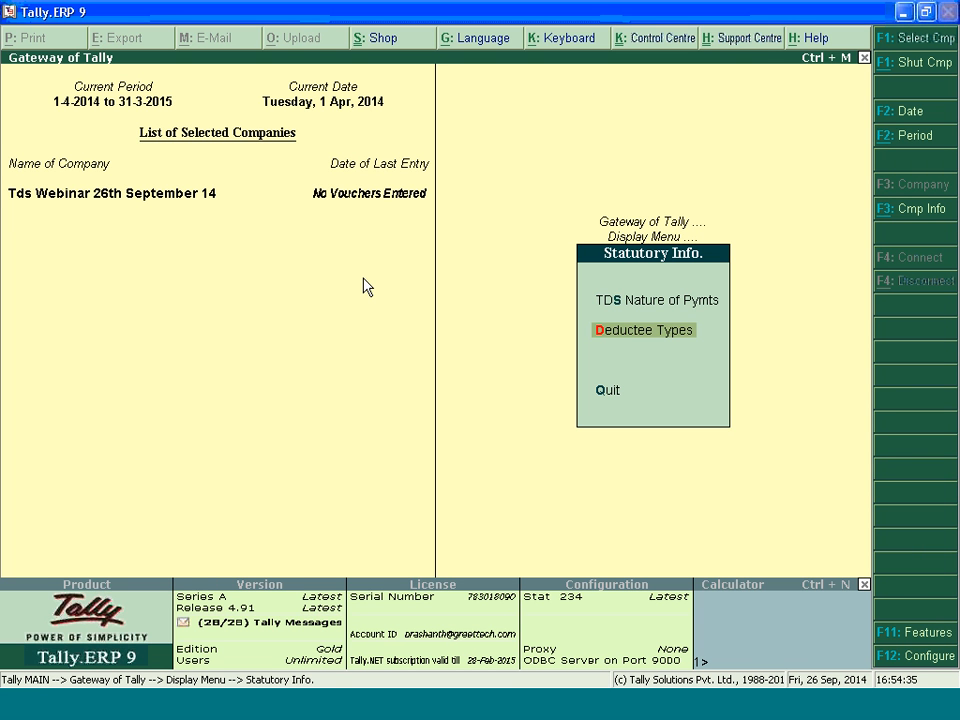
pyautogui.press('Return')
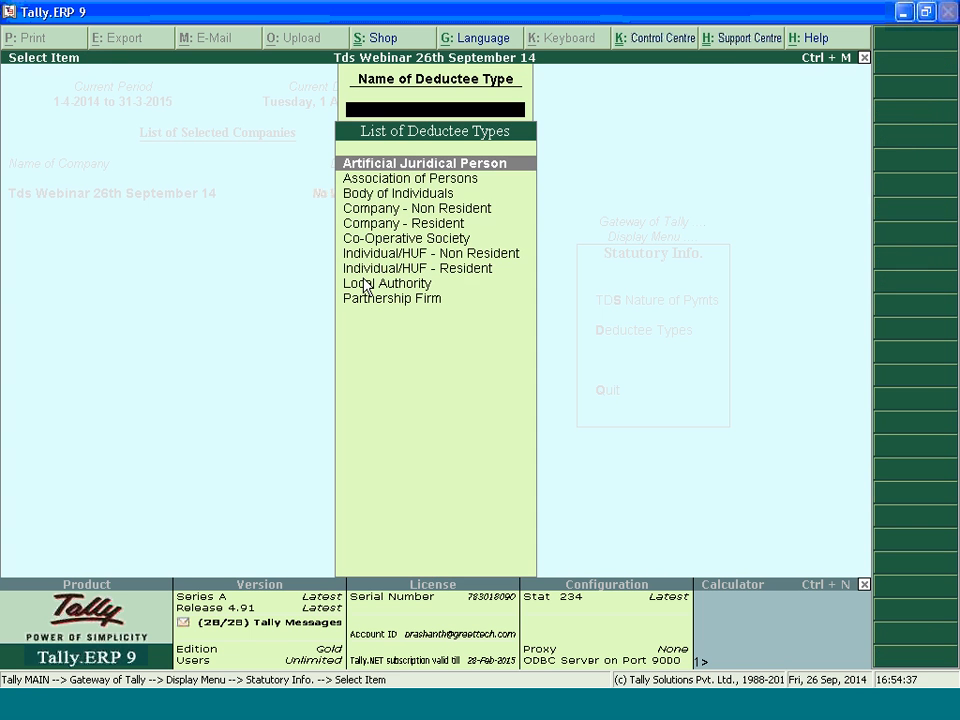
pyautogui.press('Down')
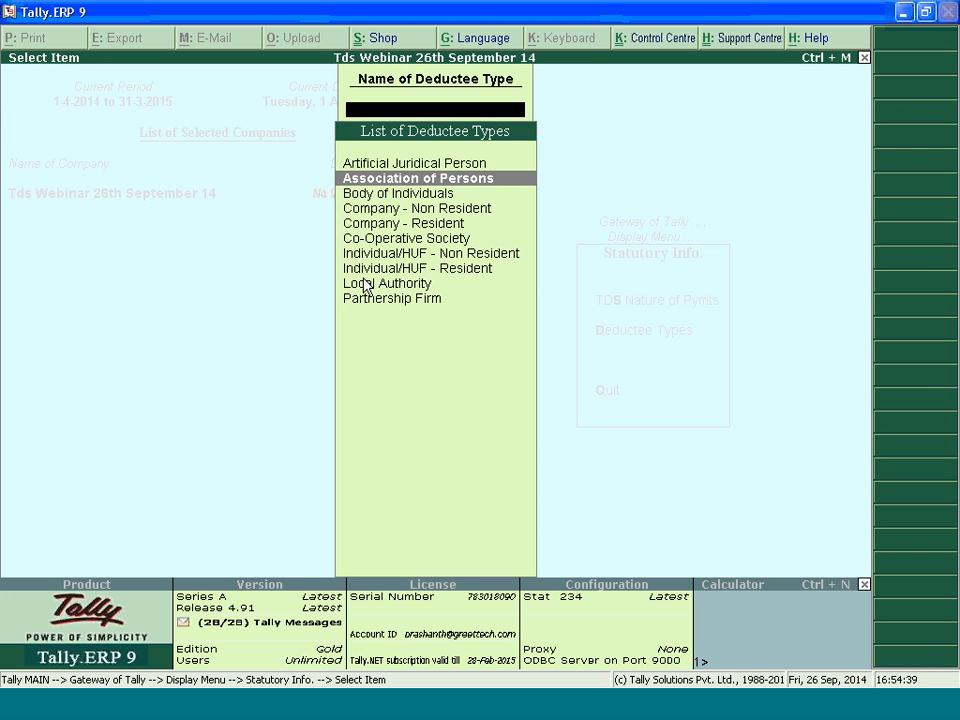
pyautogui.press('Down')
pyautogui.press('Down')
pyautogui.press('Down')
pyautogui.press('Down')
pyautogui.press('Down')
pyautogui.press('Down')
pyautogui.press('Down')
pyautogui.press('Up')
pyautogui.press('Up')
pyautogui.press('Up')
pyautogui.press('Up')
pyautogui.press('Return')
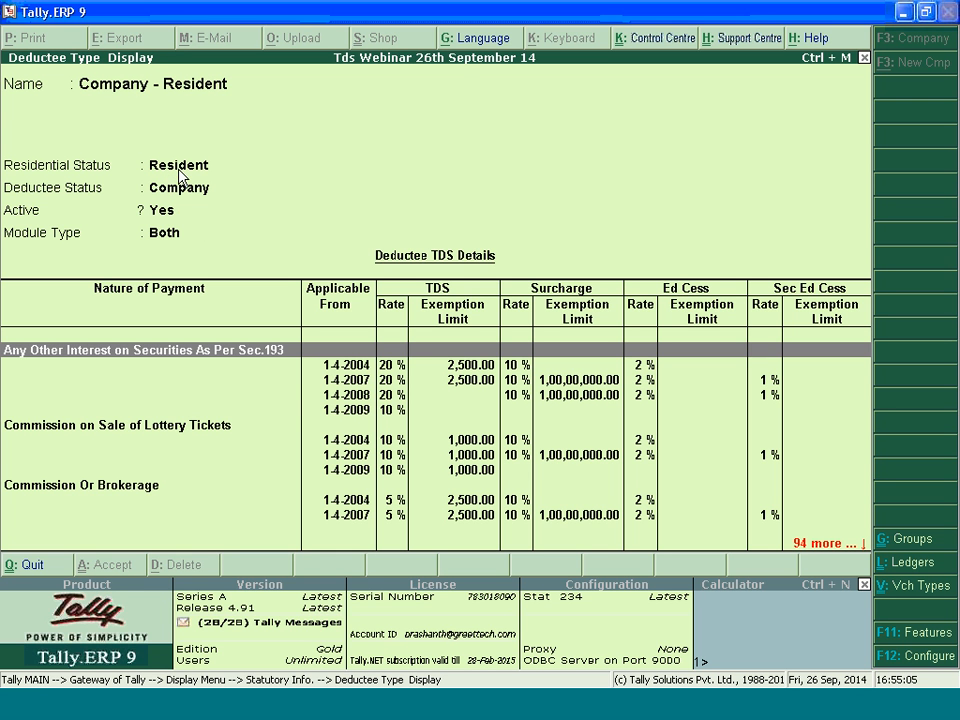
# Examine the Commission Or Brokerage TDS rates and exemption limits for resident companies, and return to the Gateway of Tally
pyautogui.click(76, 489)
pyautogui.press('Down')
pyautogui.press('Down')
pyautogui.press('Down')
pyautogui.press('Down')
pyautogui.press('Down')
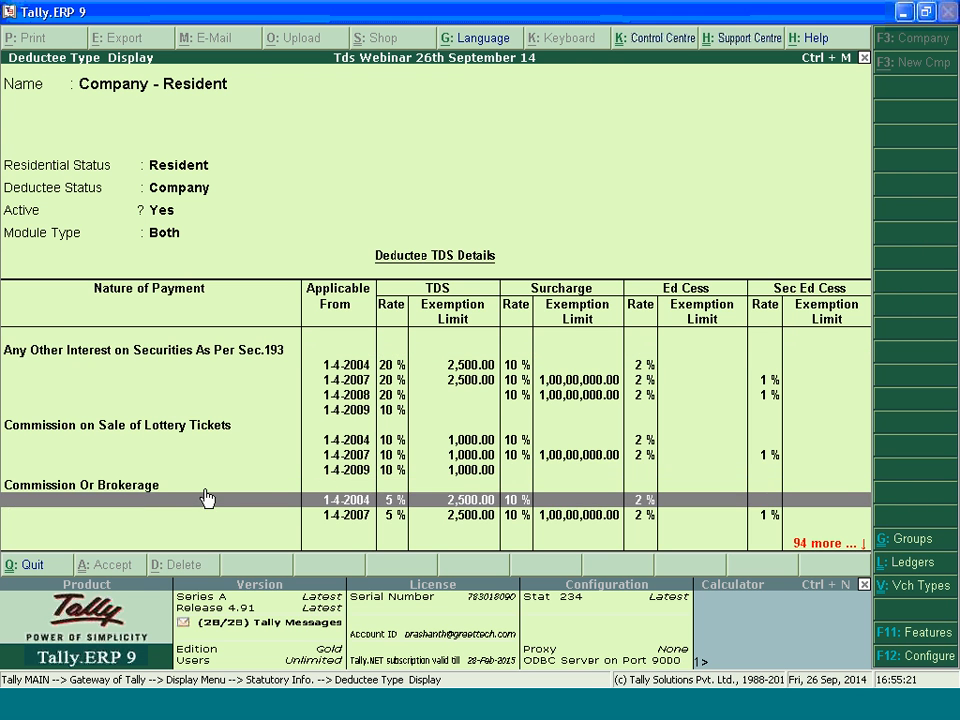
pyautogui.press('Down')
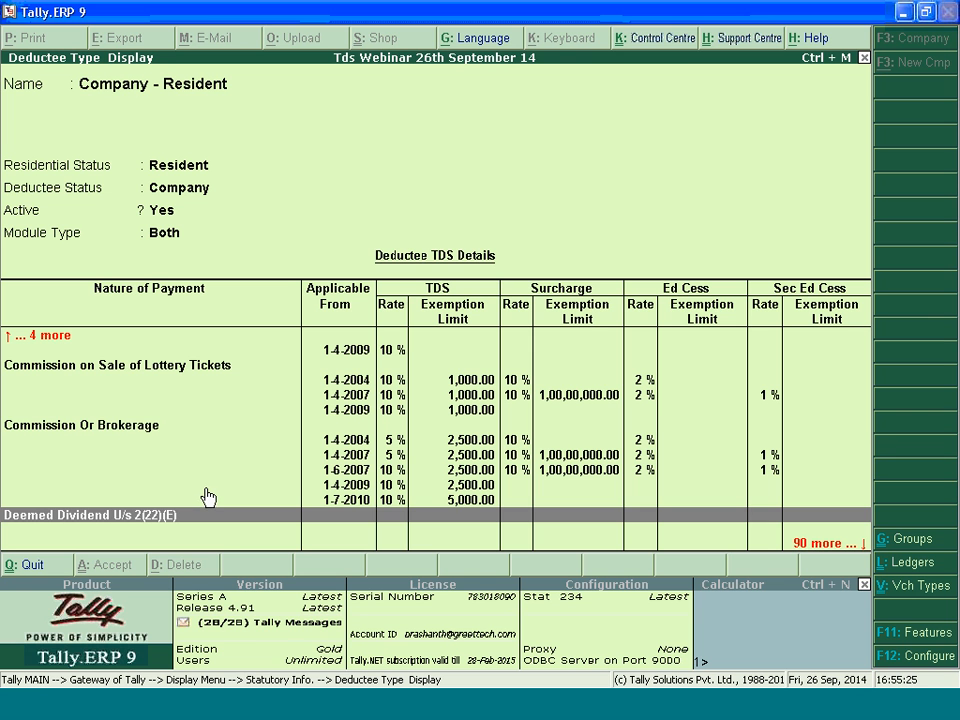
pyautogui.click(259, 455)
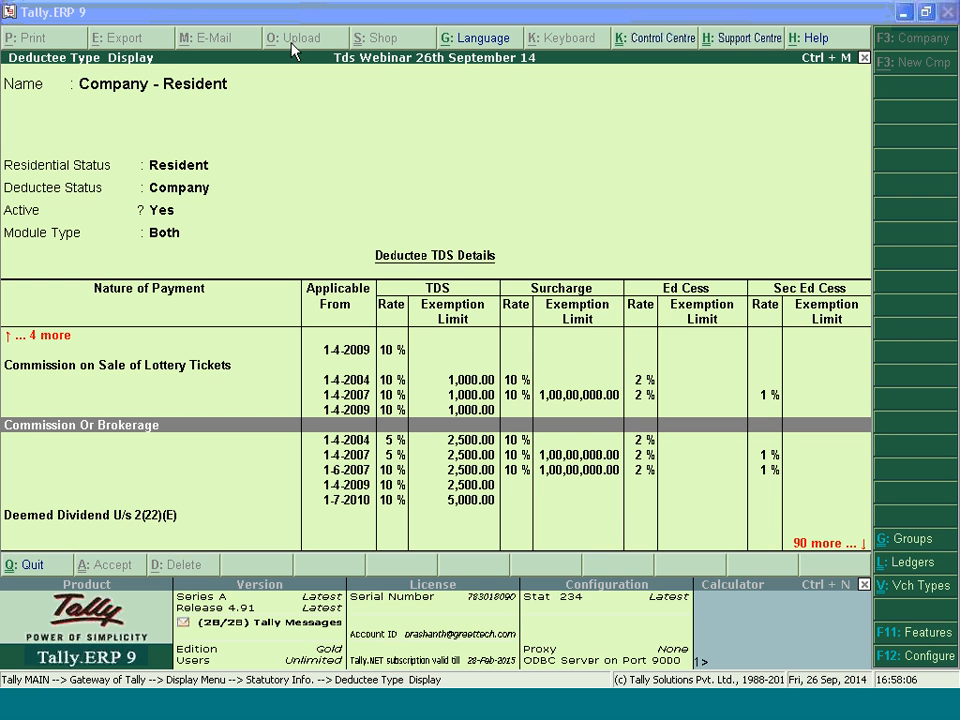
pyautogui.press('Escape')
pyautogui.press('Escape')
pyautogui.press('Escape')
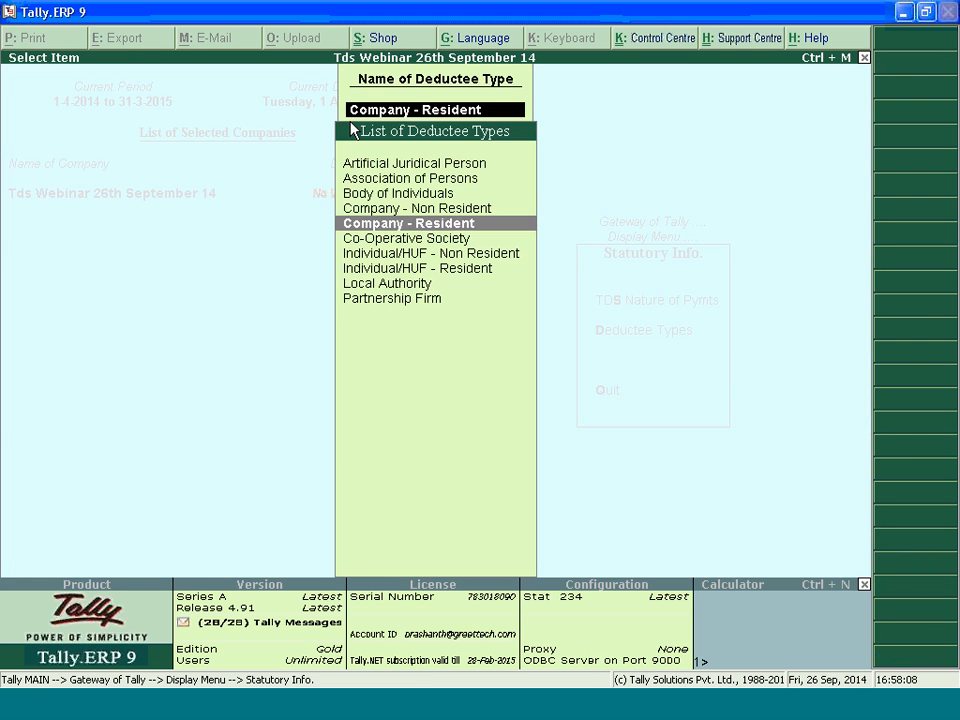
pyautogui.press('Escape')
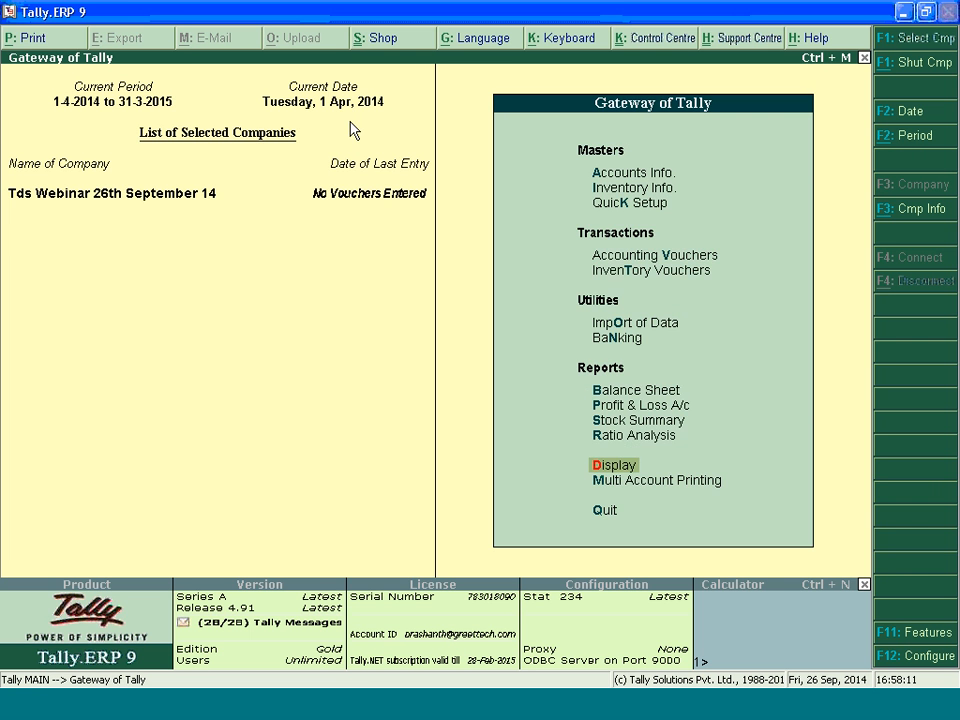
# Open the Party with Pan ledger for alteration, review its statutory and tax information, and exit without changing it
pyautogui.press('a')
pyautogui.press('l')
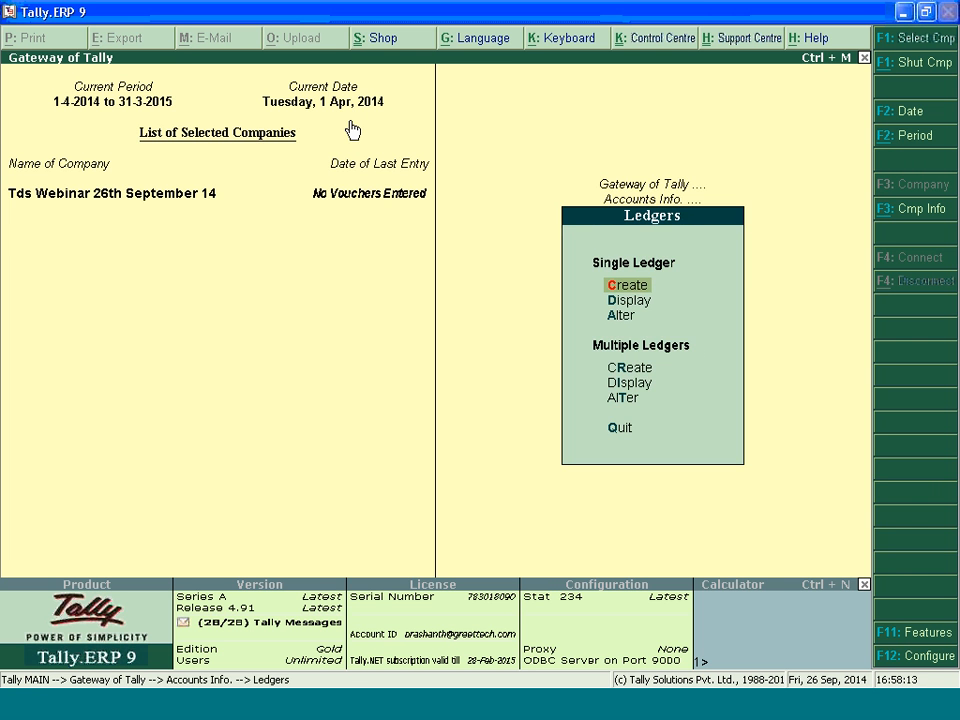
pyautogui.press('a')
pyautogui.press('Down')
pyautogui.press('Down')
pyautogui.press('Down')
pyautogui.press('Down')
pyautogui.press('Down')
pyautogui.press('Down')
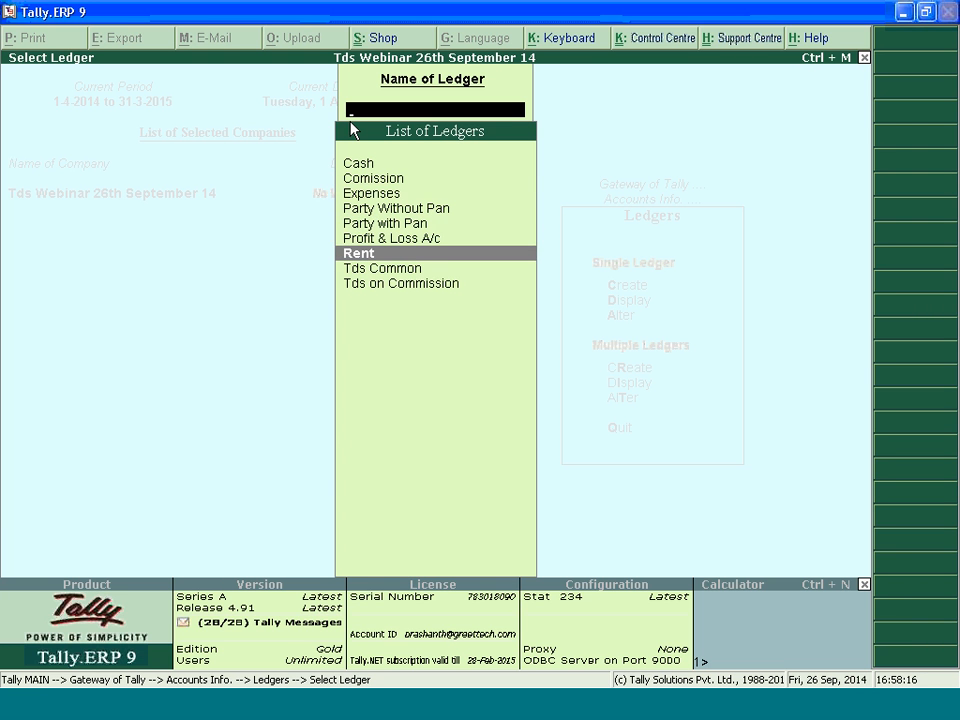
pyautogui.press('Up')
pyautogui.press('Up')
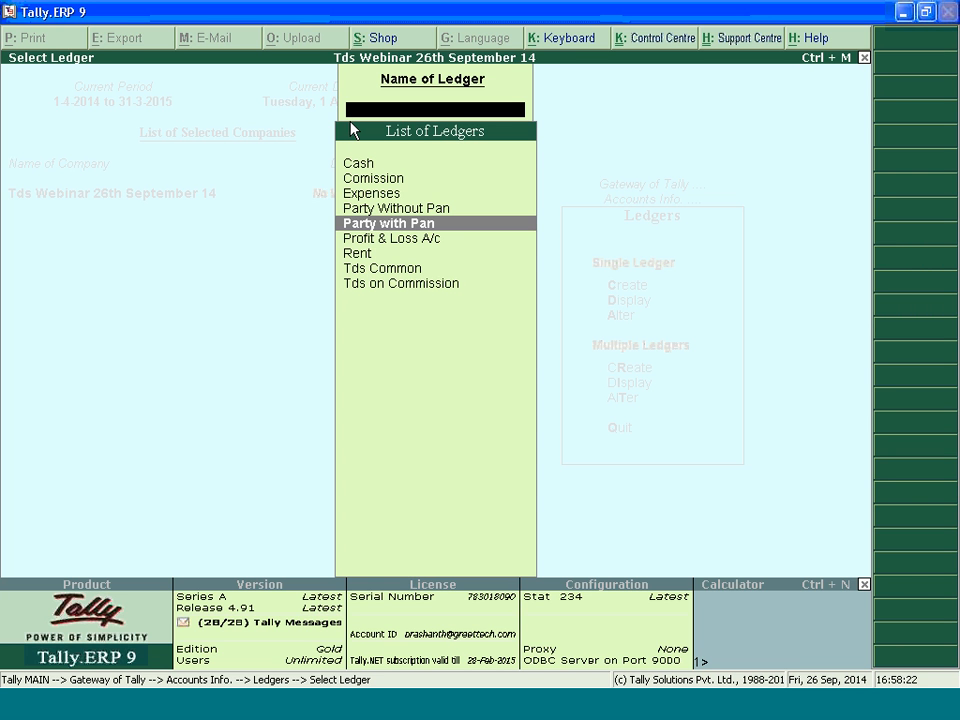
pyautogui.press('Return')
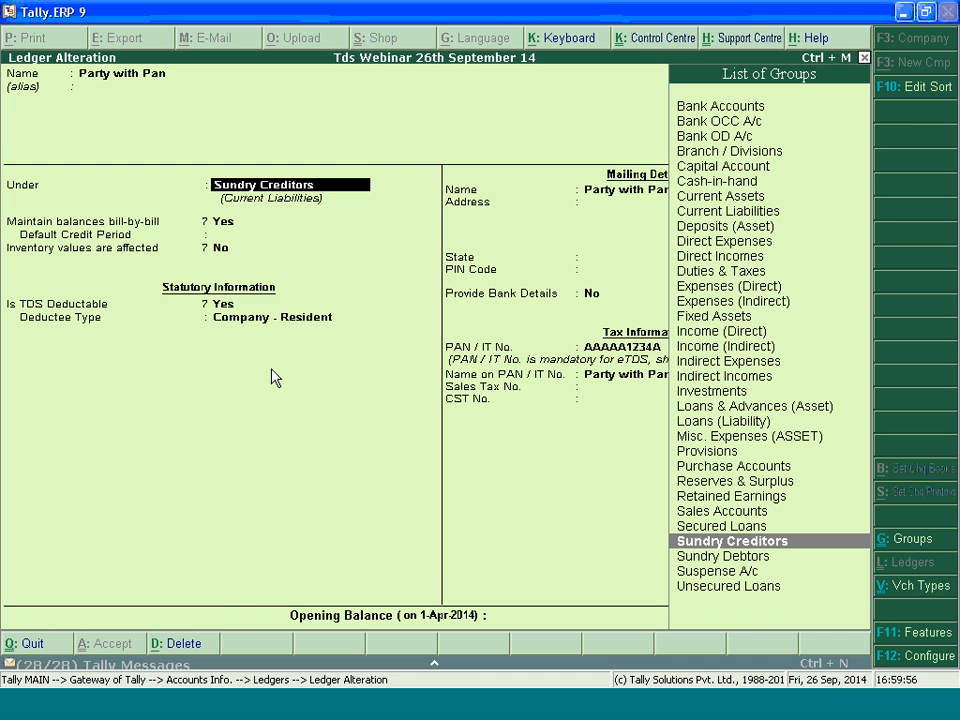
pyautogui.press('BackSpace')
pyautogui.press('Escape')
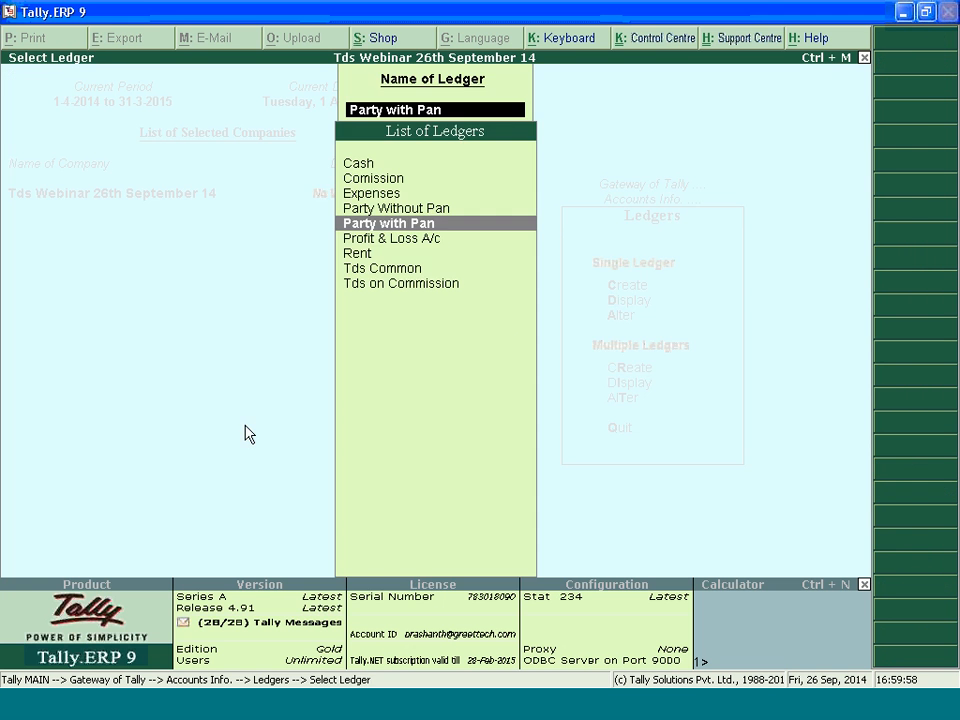
pyautogui.press('Escape')
pyautogui.press('Escape')
pyautogui.press('Escape')
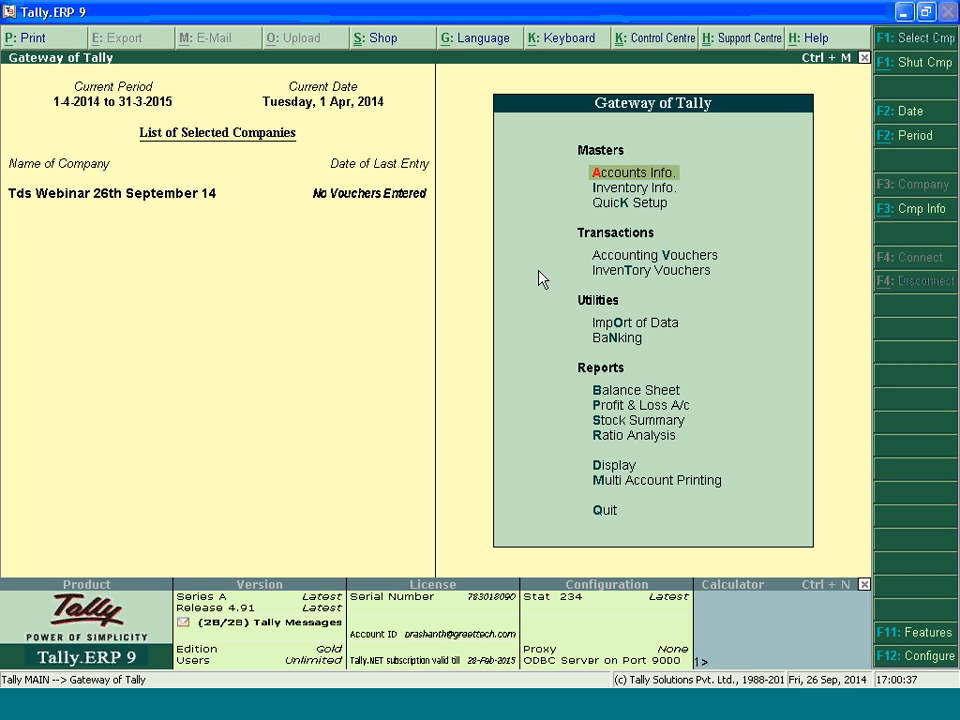
# Start a journal voucher and debit the Expenses ledger with 35,000
pyautogui.click(647, 257)
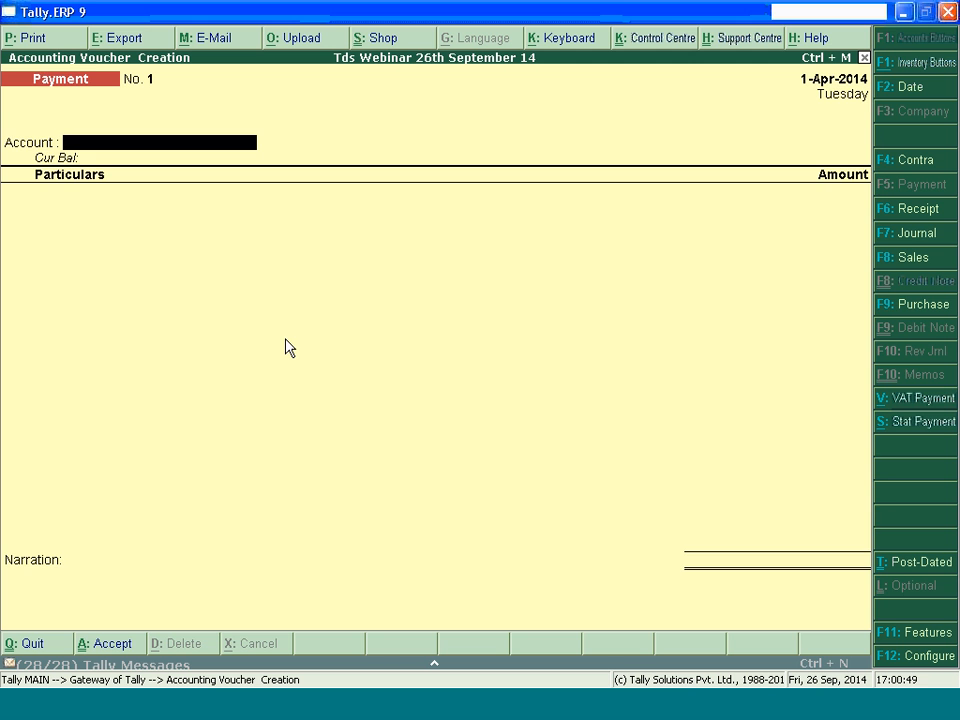
pyautogui.press('F7')
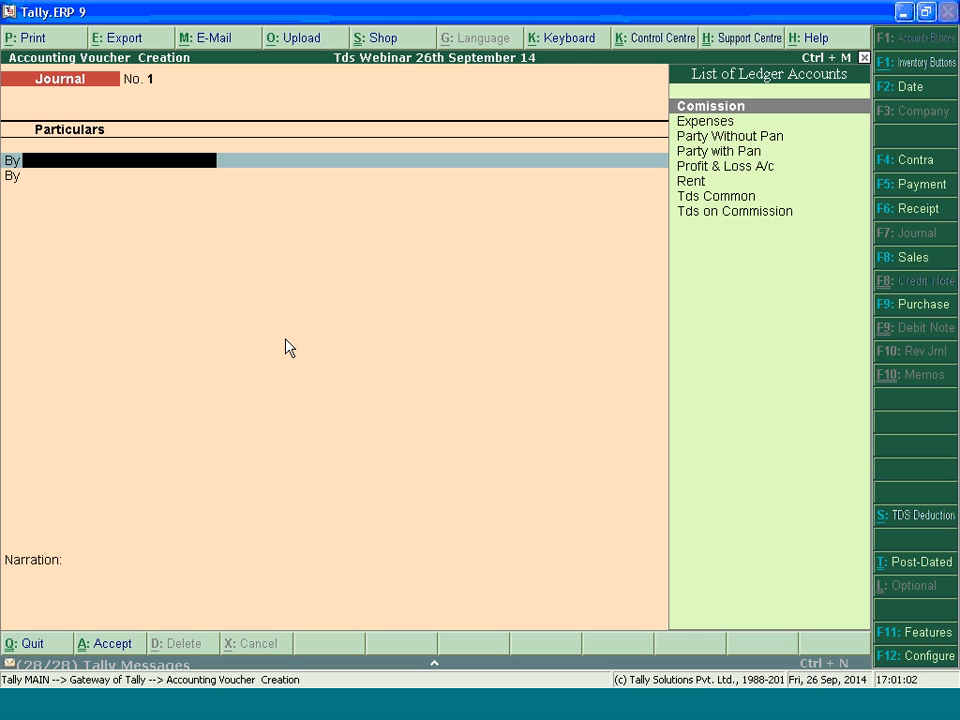
pyautogui.press('Down')
pyautogui.press('Return')
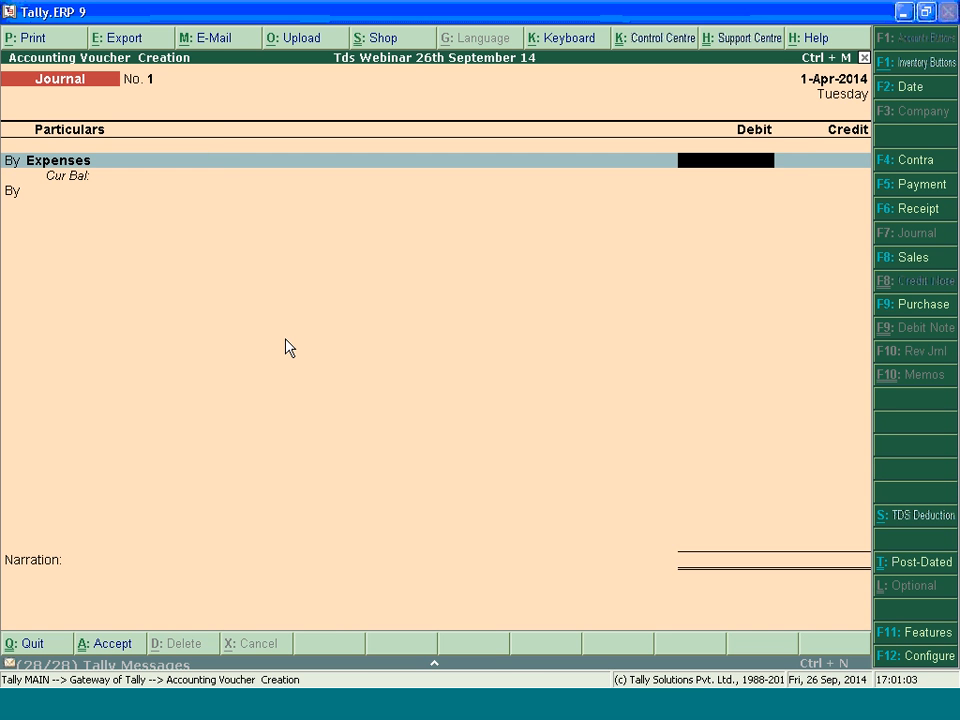
pyautogui.write('15000')
pyautogui.press('BackSpace')
pyautogui.press('BackSpace')
pyautogui.press('BackSpace')
pyautogui.press('BackSpace')
pyautogui.press('BackSpace')
pyautogui.write('35000')
pyautogui.press('Return')
# Allocate the full 35,000 expense to the nature of payment Payments to Contractors (Other Than Advertisement)
pyautogui.write('Pay')
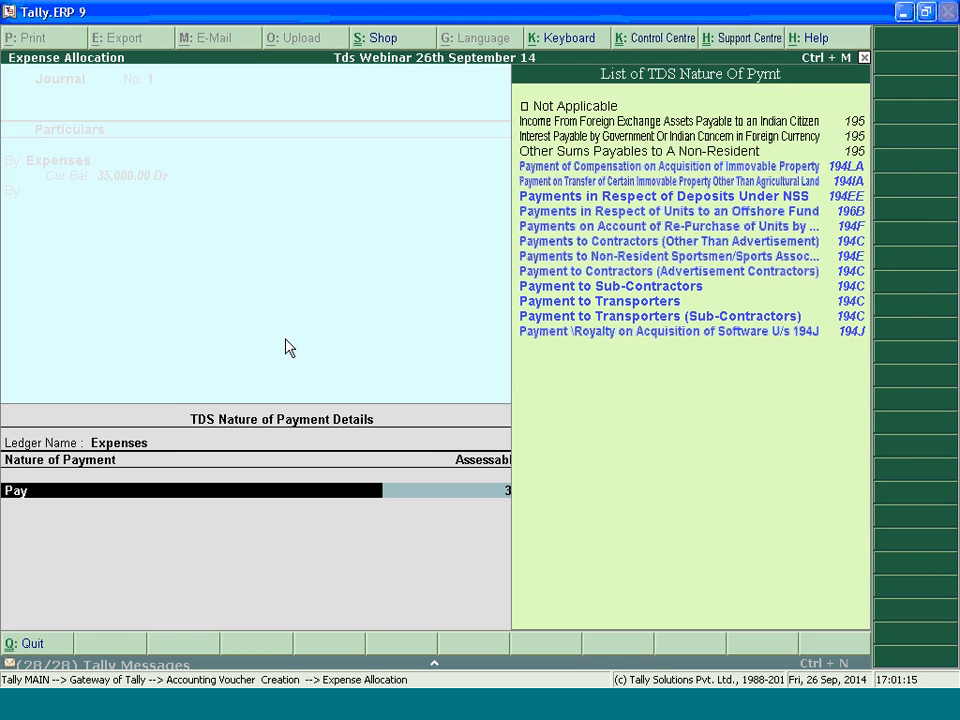
pyautogui.press('Up')
pyautogui.press('Up')
pyautogui.press('Up')
pyautogui.press('Up')
pyautogui.press('Up')
pyautogui.press('Up')
pyautogui.press('Return')
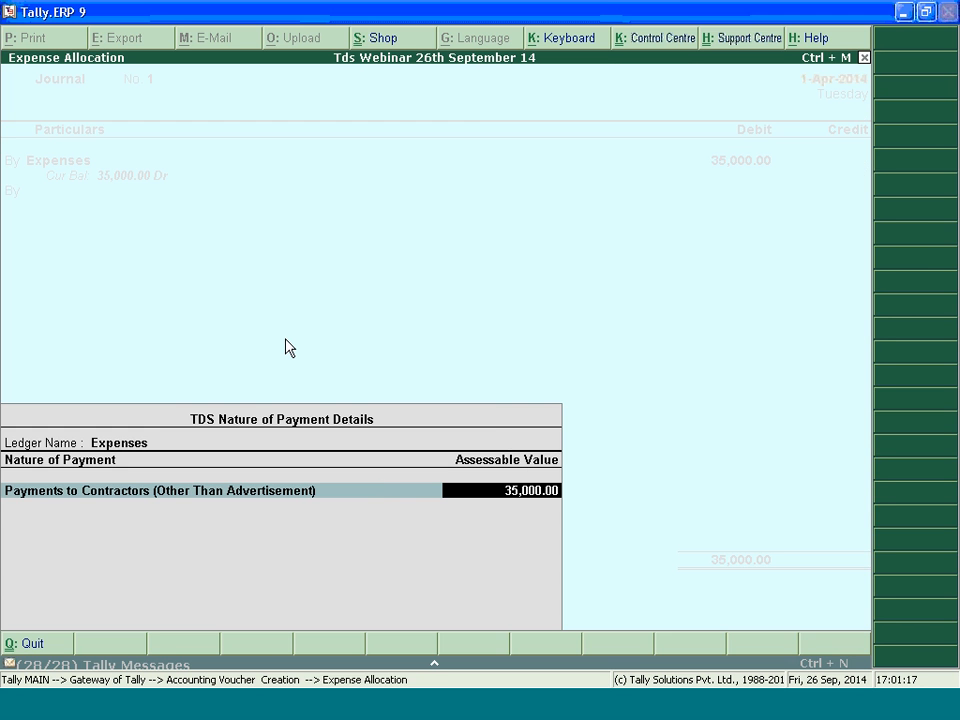
pyautogui.press('Return')
pyautogui.press('Return')
# Credit Party with Pan using a new TDS reference for Payments to Contractors (Other Than Advertisement), and check the TDS calculation
pyautogui.press('t')
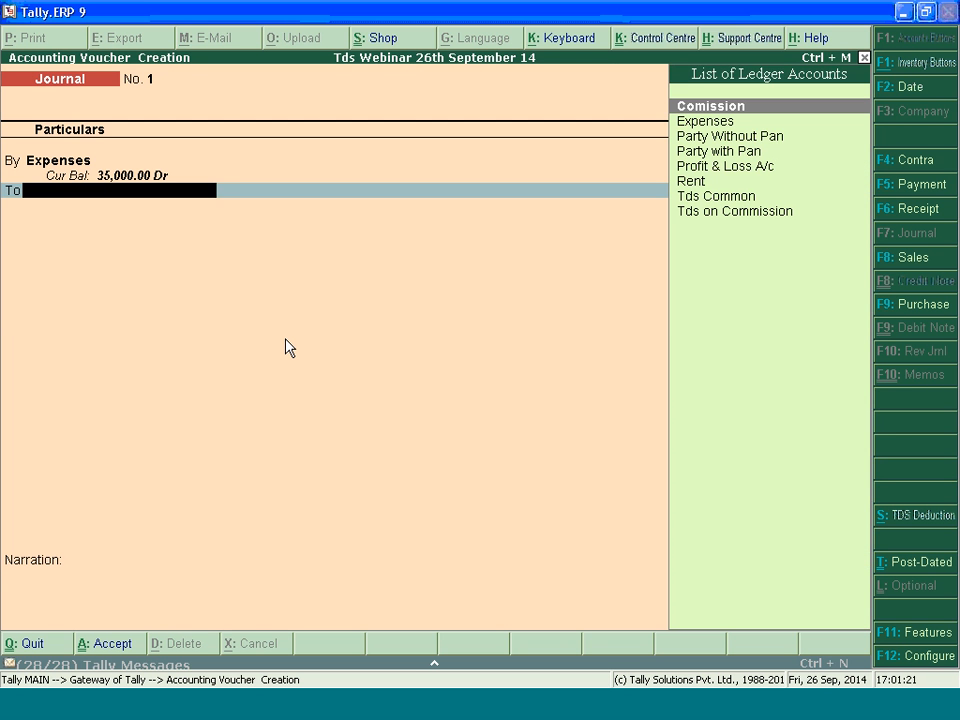
pyautogui.press('Down')
pyautogui.press('Down')
pyautogui.press('Down')
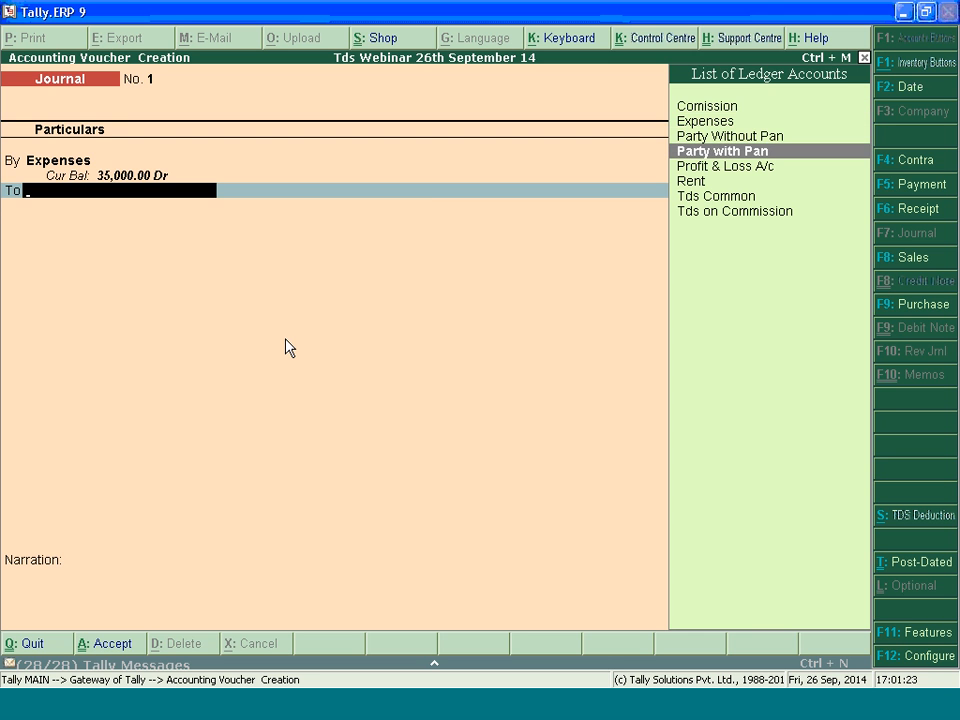
pyautogui.press('Return')
pyautogui.press('Return')
pyautogui.press('Return')
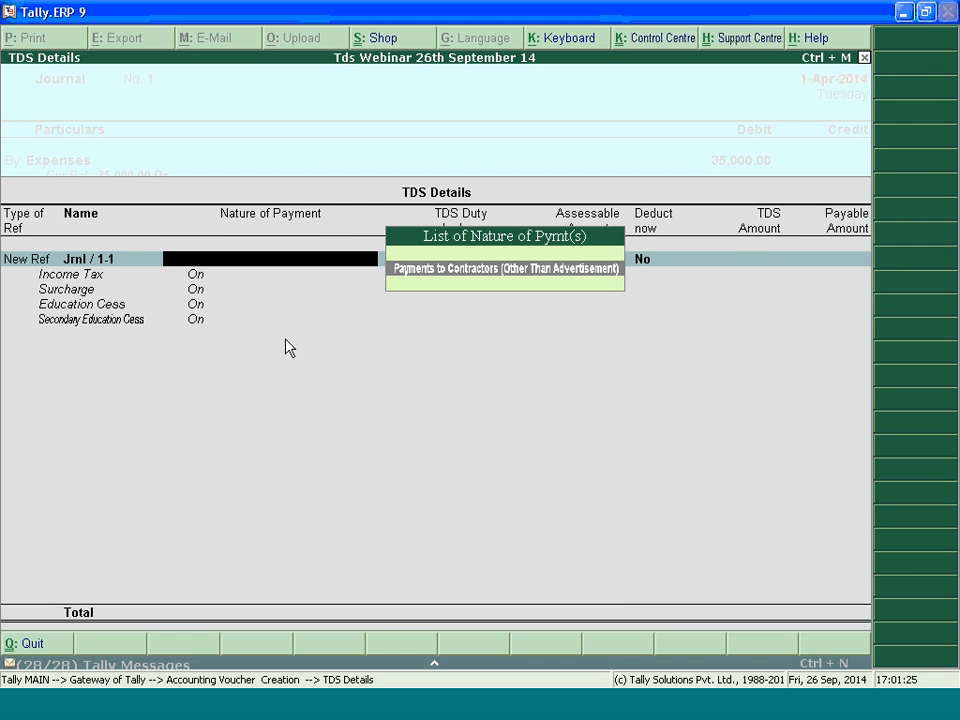
pyautogui.press('Return')
pyautogui.press('BackSpace')
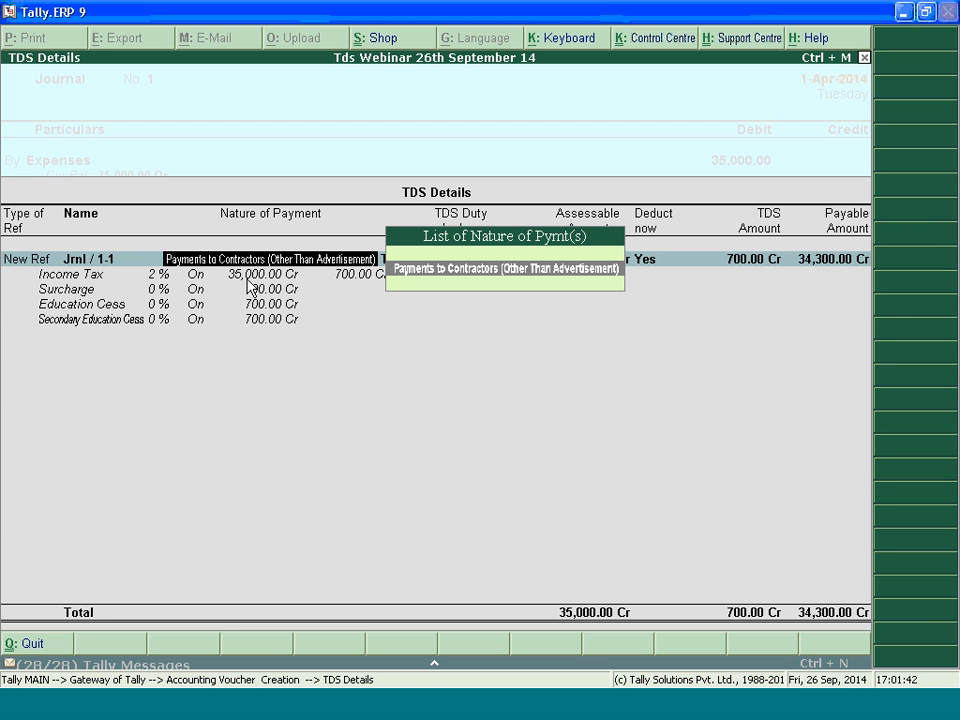
# Back out of the TDS details and discard the unsaved journal voucher
pyautogui.press('BackSpace')
pyautogui.press('BackSpace')
pyautogui.press('BackSpace')
pyautogui.press('BackSpace')
pyautogui.press('BackSpace')
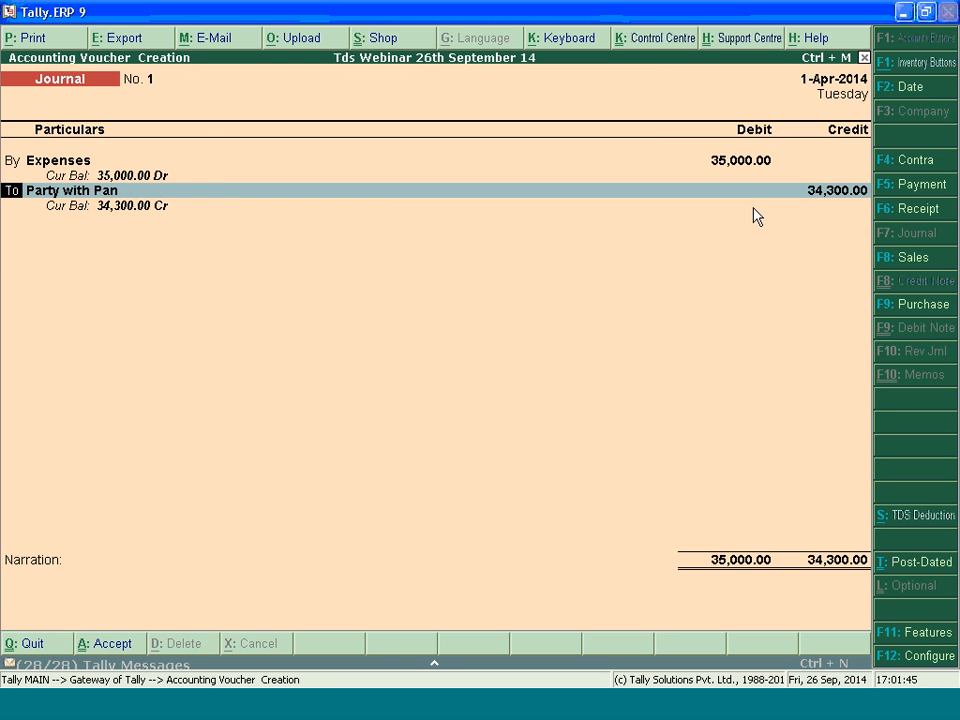
pyautogui.press('Escape')
pyautogui.press('y')
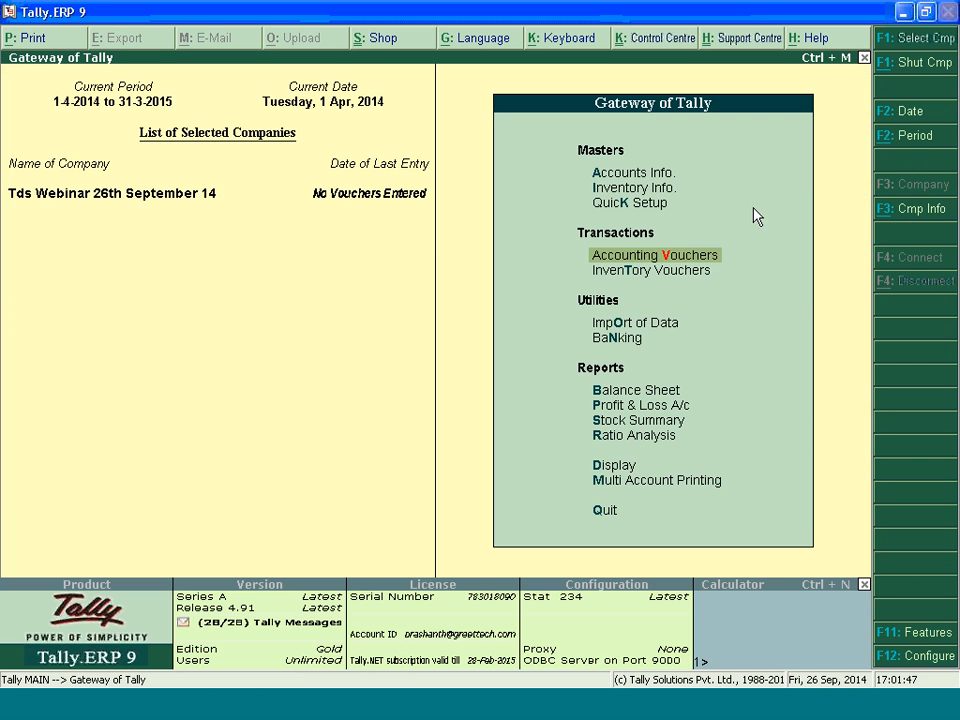
# Start a journal voucher and debit the Expenses ledger with 20,000
pyautogui.press('Return')
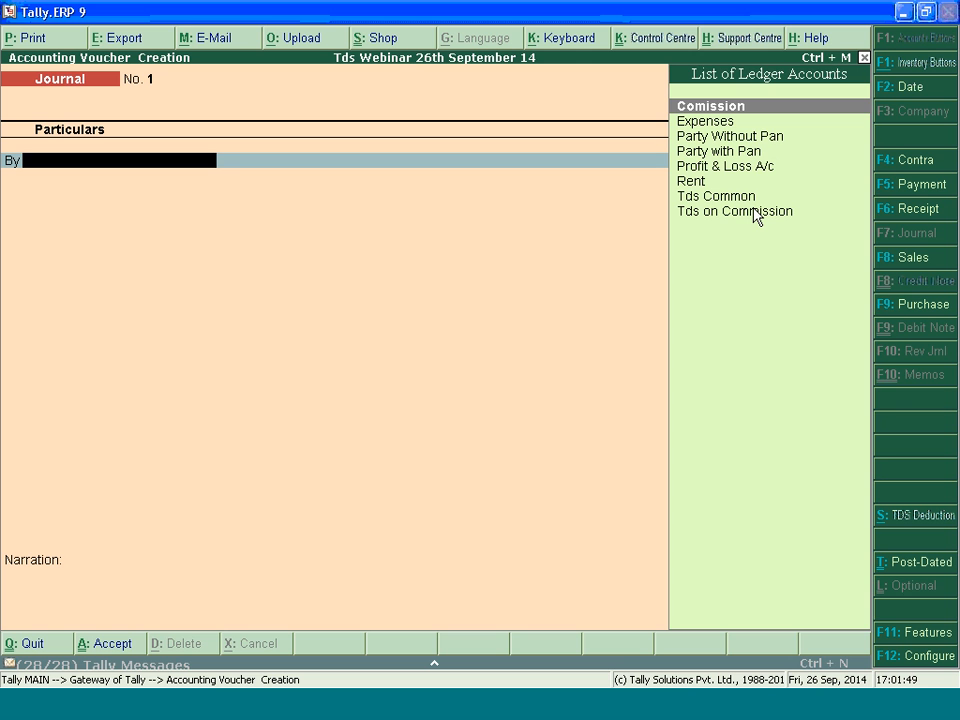
pyautogui.press('Down')
pyautogui.press('Return')
pyautogui.write('20000')
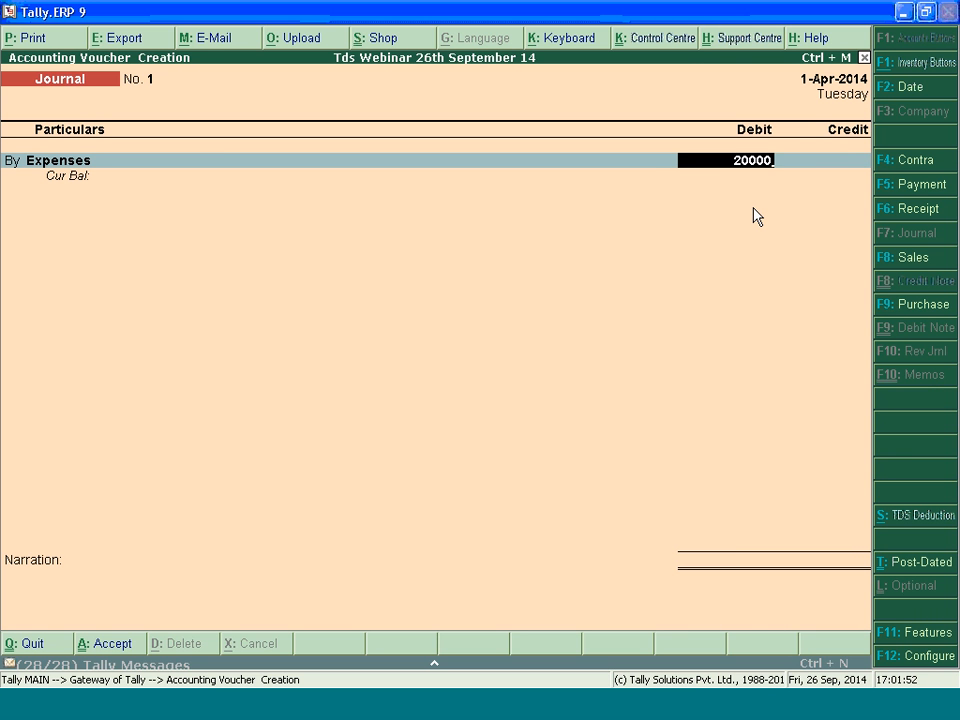
pyautogui.press('Return')
# Allocate the full 20,000 expense to the nature of payment Payments to Contractors (Other Than Advertisement)
pyautogui.write('Pay')
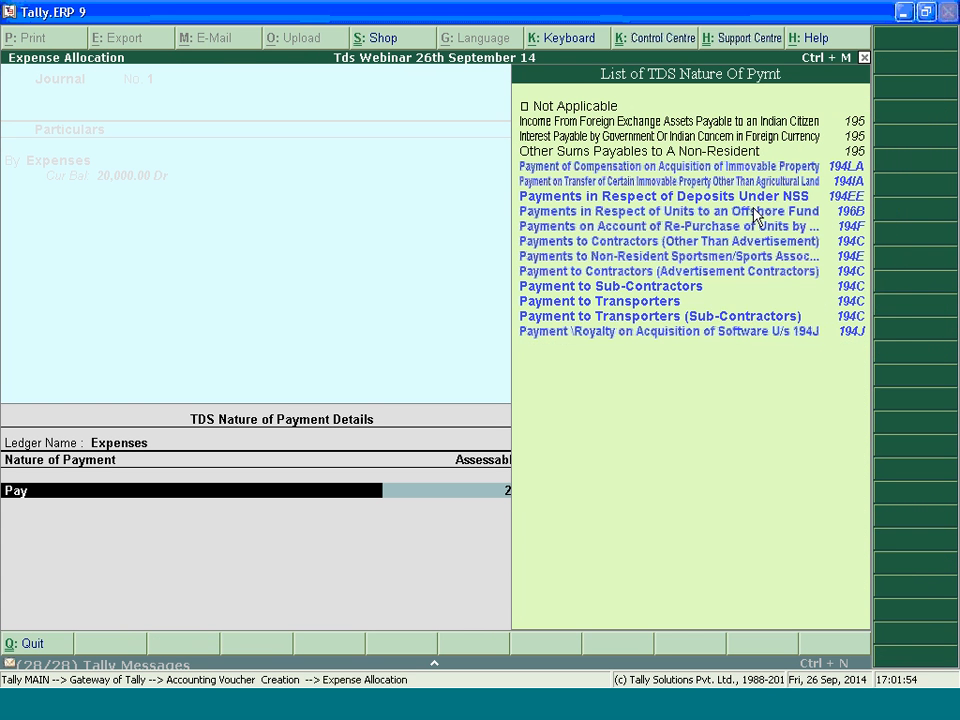
pyautogui.press('Up')
pyautogui.press('Up')
pyautogui.press('Up')
pyautogui.press('Up')
pyautogui.press('Up')
pyautogui.press('Up')
pyautogui.press('Return')
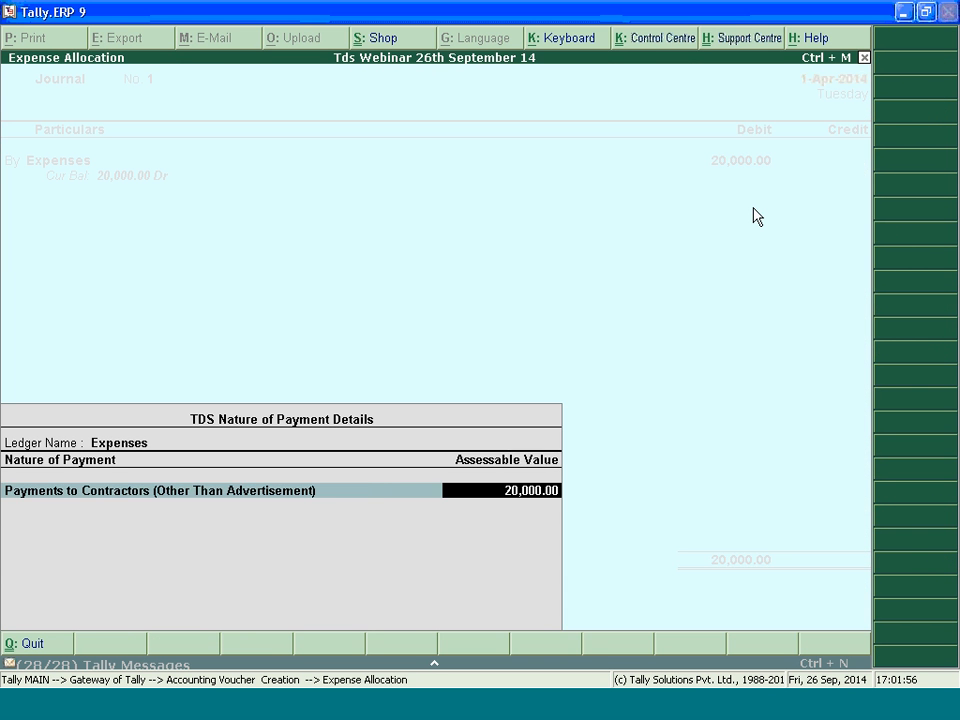
pyautogui.press('Return')
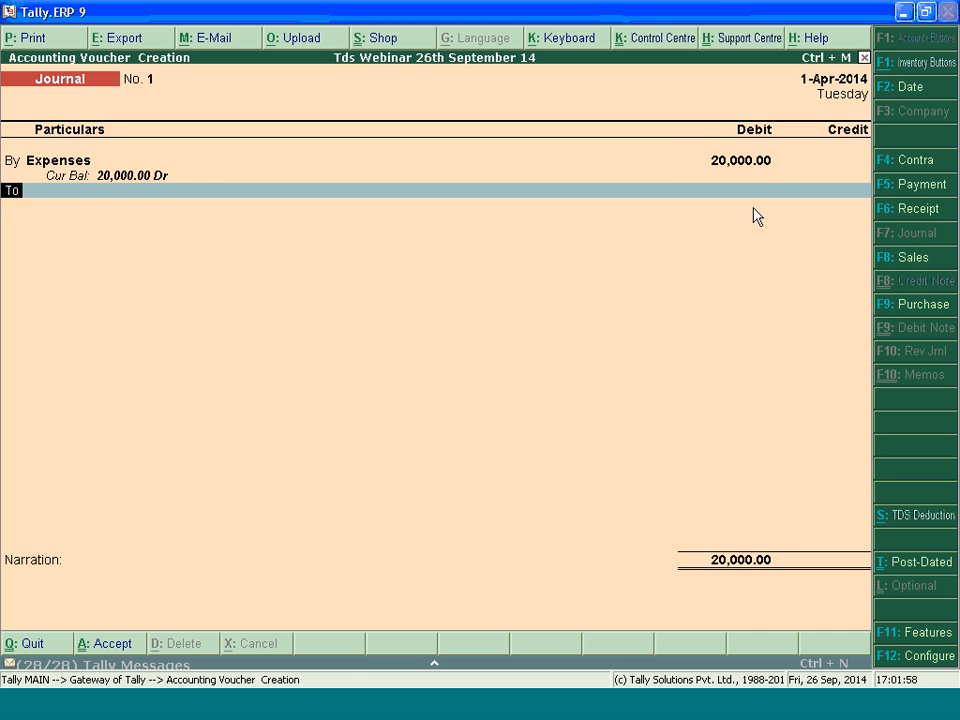
# Credit Party with Pan with 20,000 using a new TDS reference for Payments to Contractors (Other Than Advertisement) with the Tds Common duty ledger
pyautogui.press('Return')
pyautogui.press('Down')
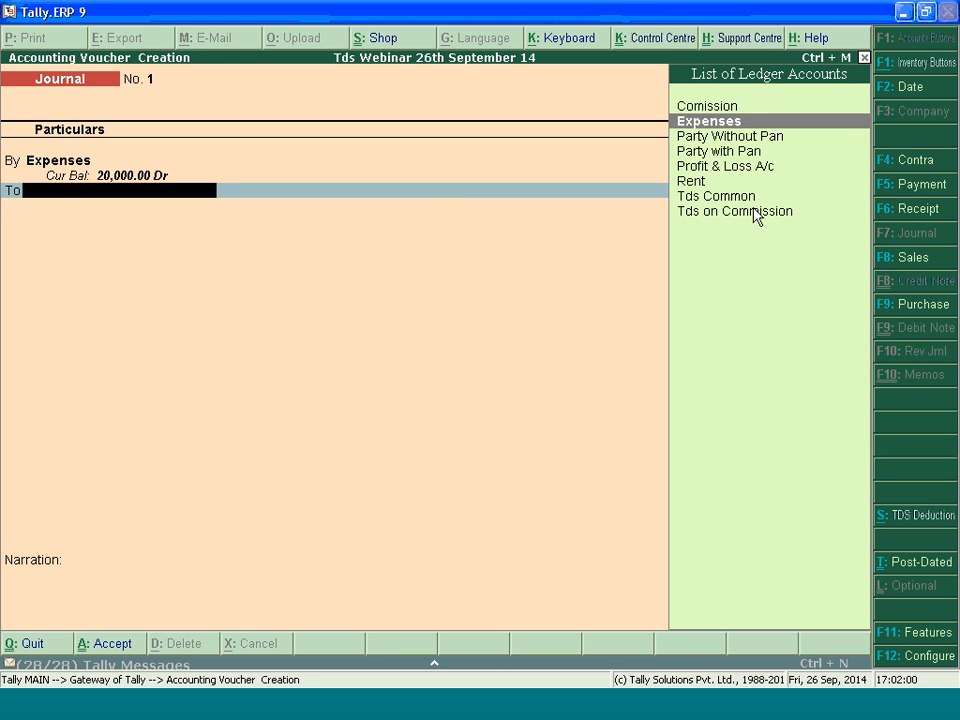
pyautogui.press('Down')
pyautogui.press('Down')
pyautogui.press('Return')
pyautogui.press('Return')
pyautogui.press('Return')
pyautogui.press('Return')
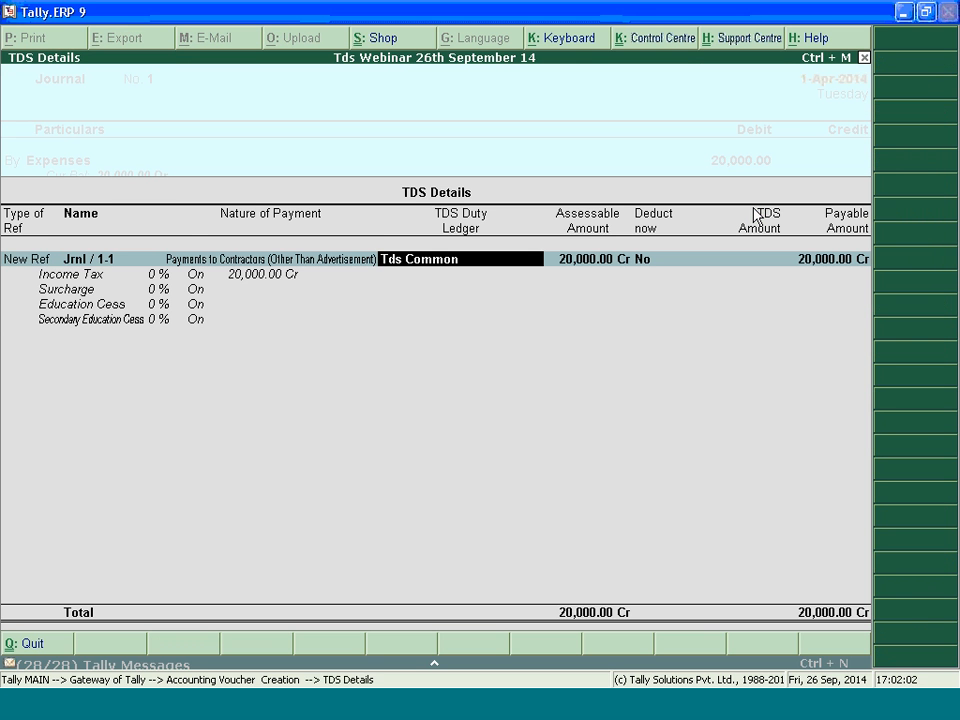
pyautogui.press('BackSpace')
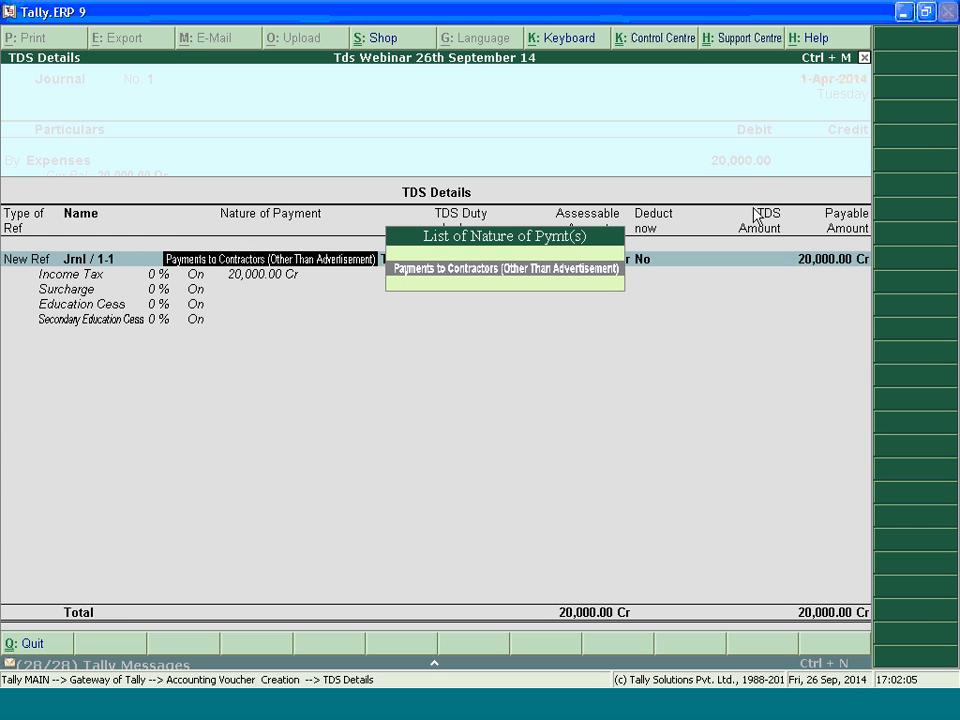
pyautogui.press('Return')
pyautogui.press('BackSpace')
pyautogui.press('Return')
pyautogui.hotkey('ctrl', 'a')
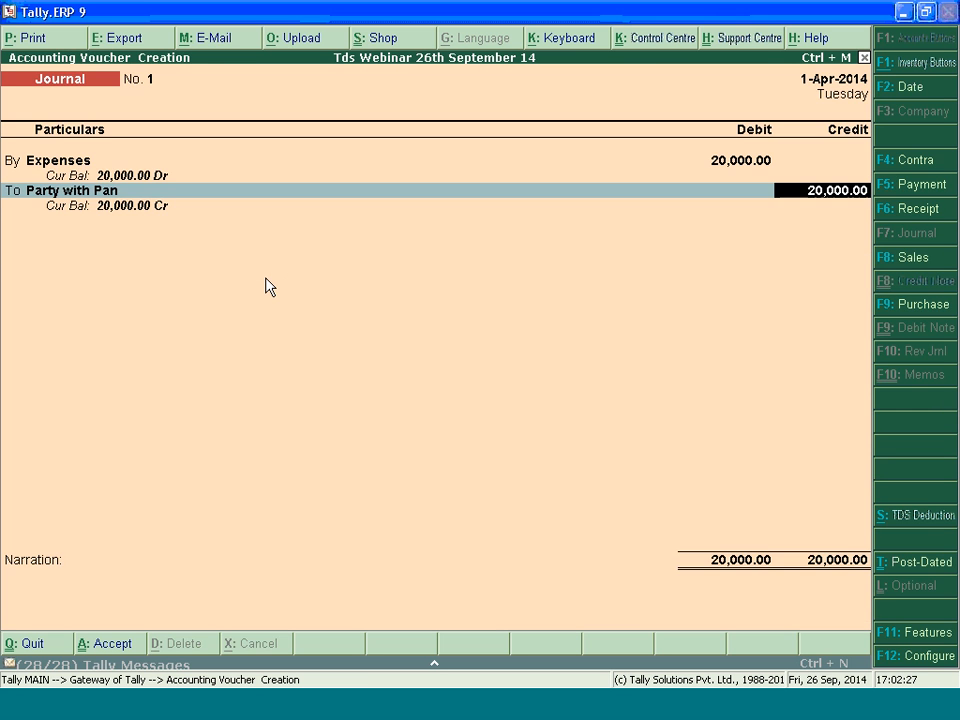
# Record bill reference 1 for Party with Pan's credit and save the journal voucher
pyautogui.press('Return')
pyautogui.press('Up')
pyautogui.press('Return')
pyautogui.write('1')
pyautogui.press('Return')
pyautogui.press('Return')
pyautogui.press('Return')
pyautogui.press('Return')
pyautogui.press('Return')
pyautogui.press('Escape')
pyautogui.press('Return')
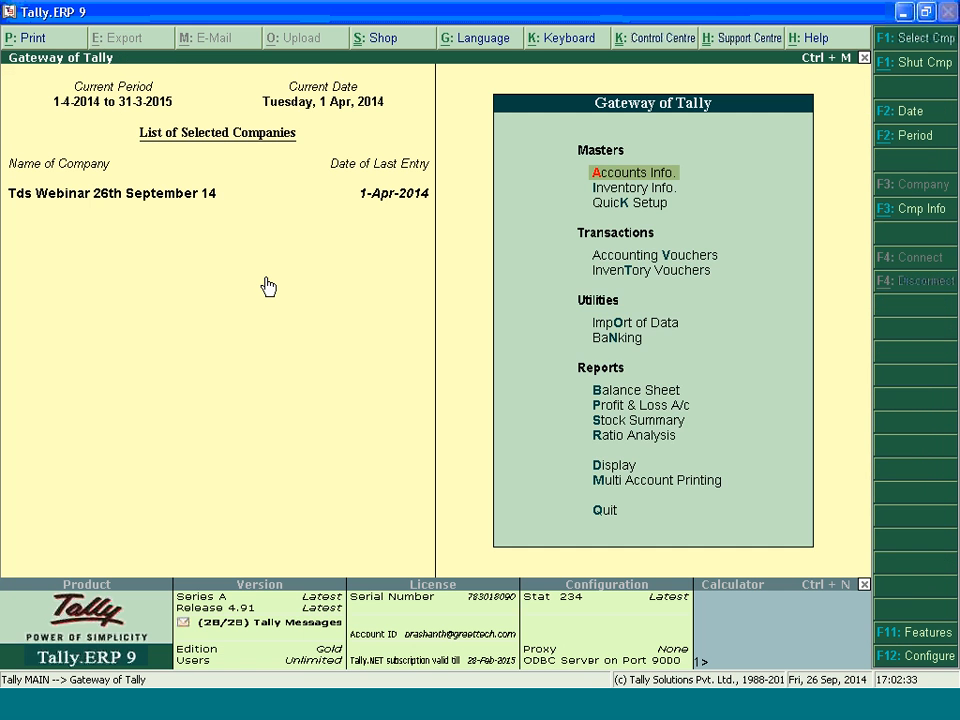
# Open the TDS Computation report, check the amount under the exemption limit, and return to the Gateway of Tally
pyautogui.press('d')
pyautogui.press('u')
pyautogui.press('t')
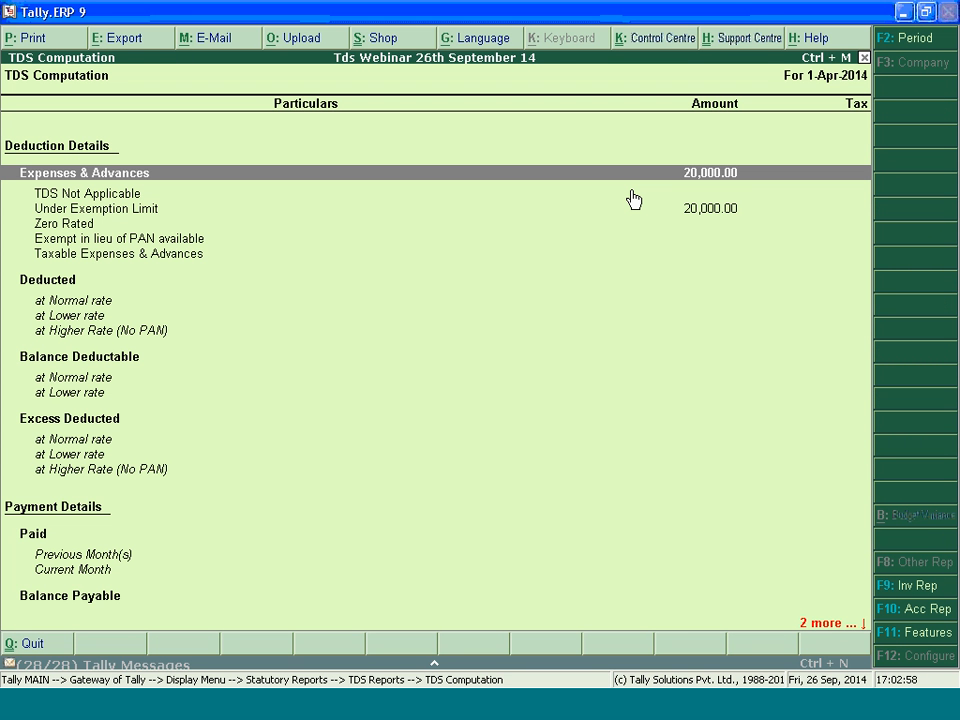
pyautogui.click(700, 209)
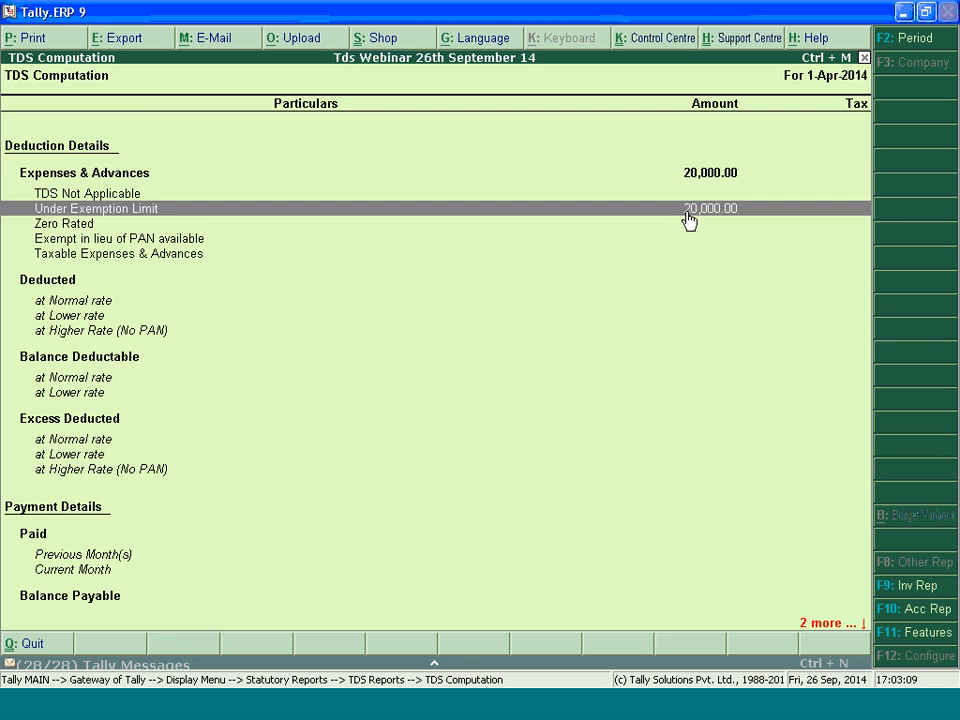
pyautogui.press('Escape')
pyautogui.press('Escape')
pyautogui.press('Escape')
pyautogui.press('Escape')
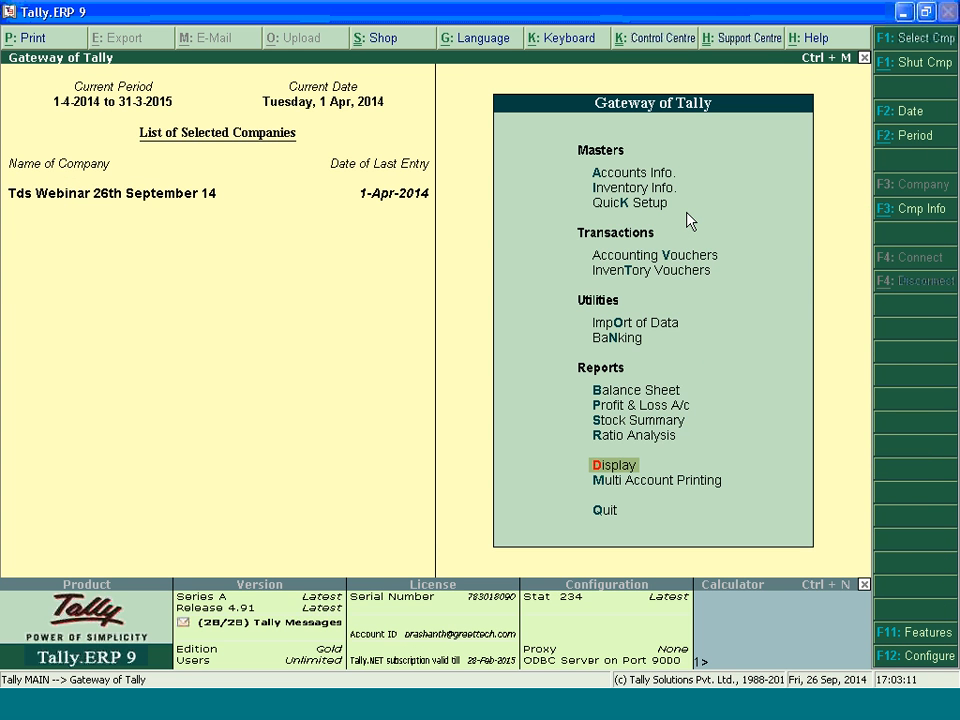
# Start a journal voucher debiting Comission with 8,000, allocated to the nature of payment Commission Or Brokerage
pyautogui.press('v')
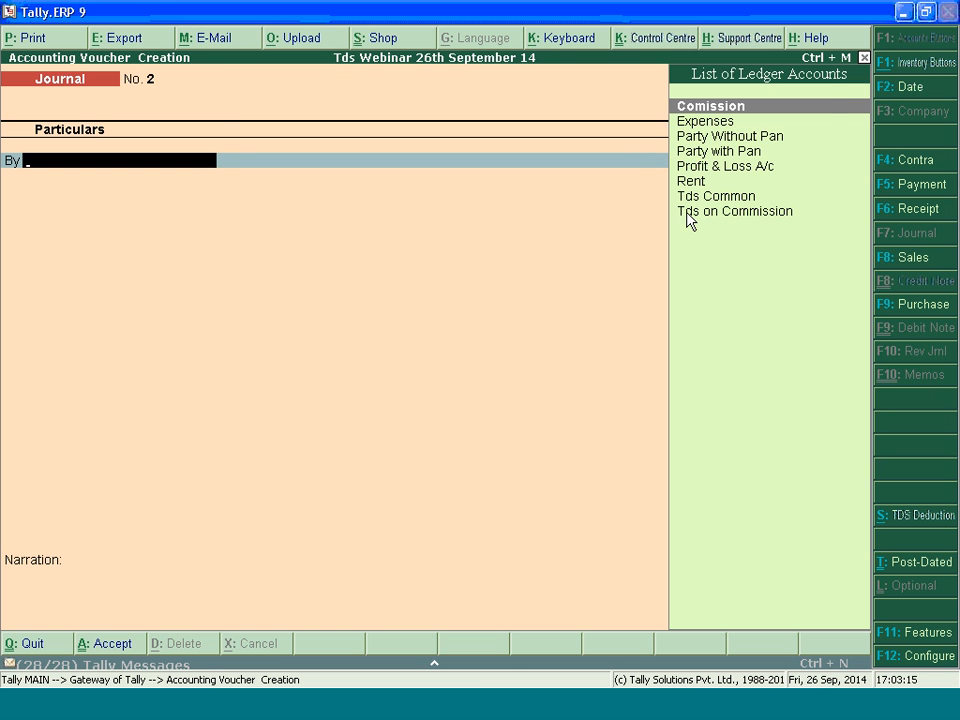
pyautogui.press('Return')
pyautogui.write('8000')
pyautogui.press('Return')
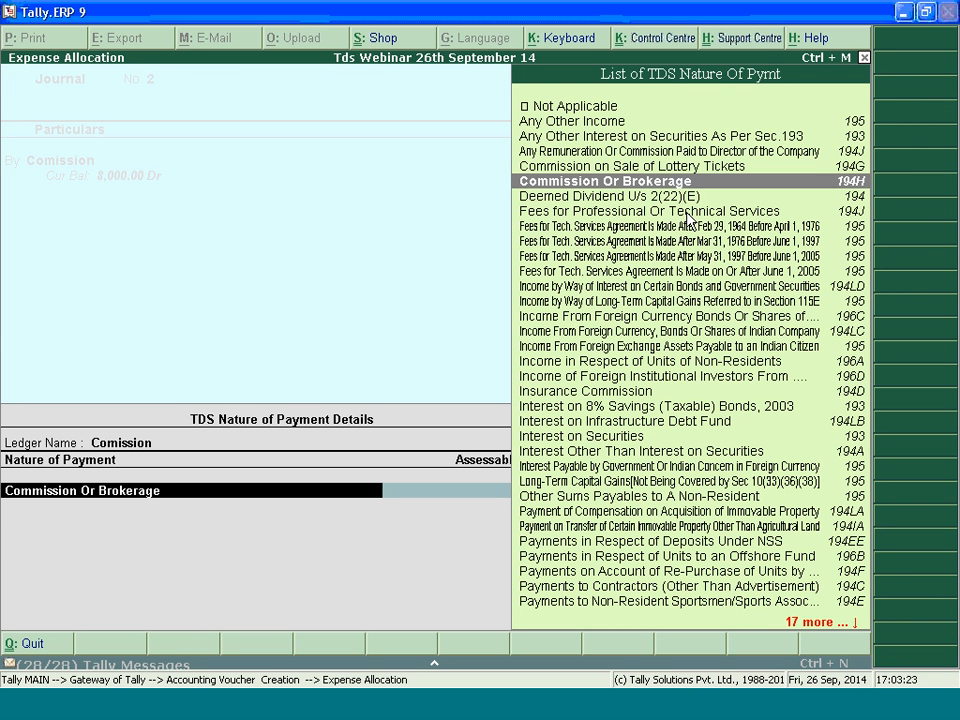
pyautogui.press('Return')
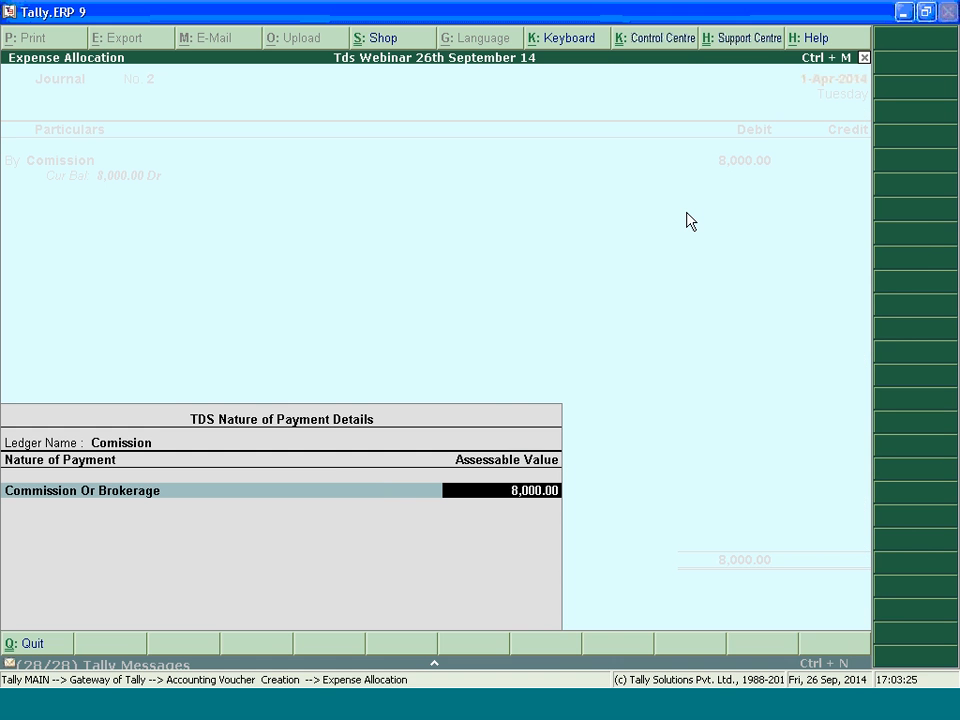
pyautogui.press('Return')
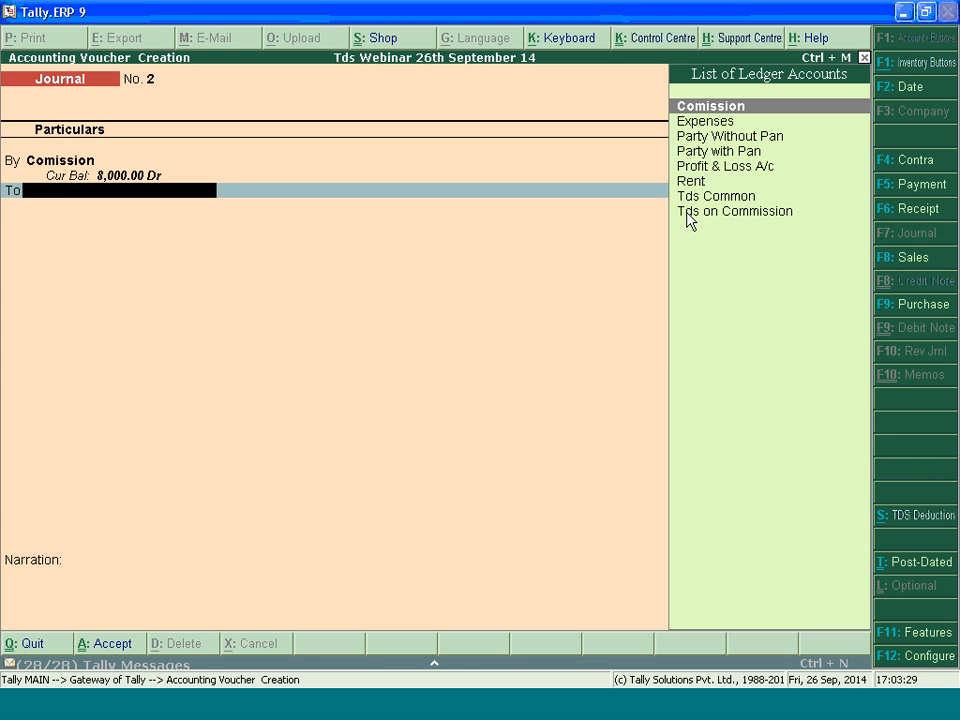
# Credit Party with Pan using a new TDS reference for Commission Or Brokerage, deducting TDS now through the Tds Common ledger
pyautogui.write('Pa')
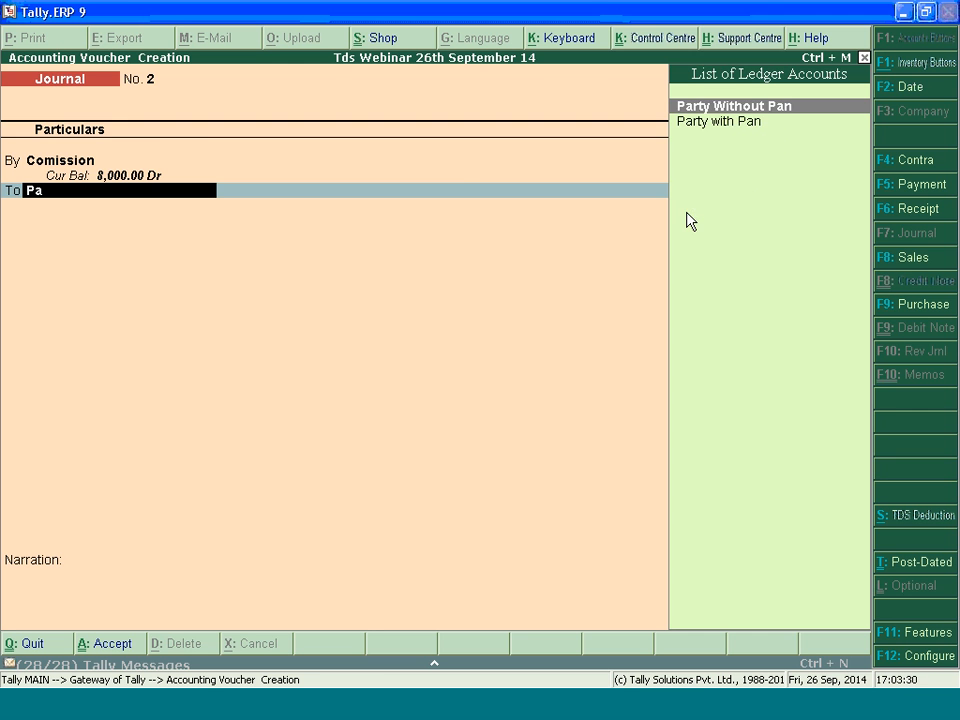
pyautogui.press('Down')
pyautogui.press('Return')
pyautogui.press('Return')
pyautogui.press('Return')
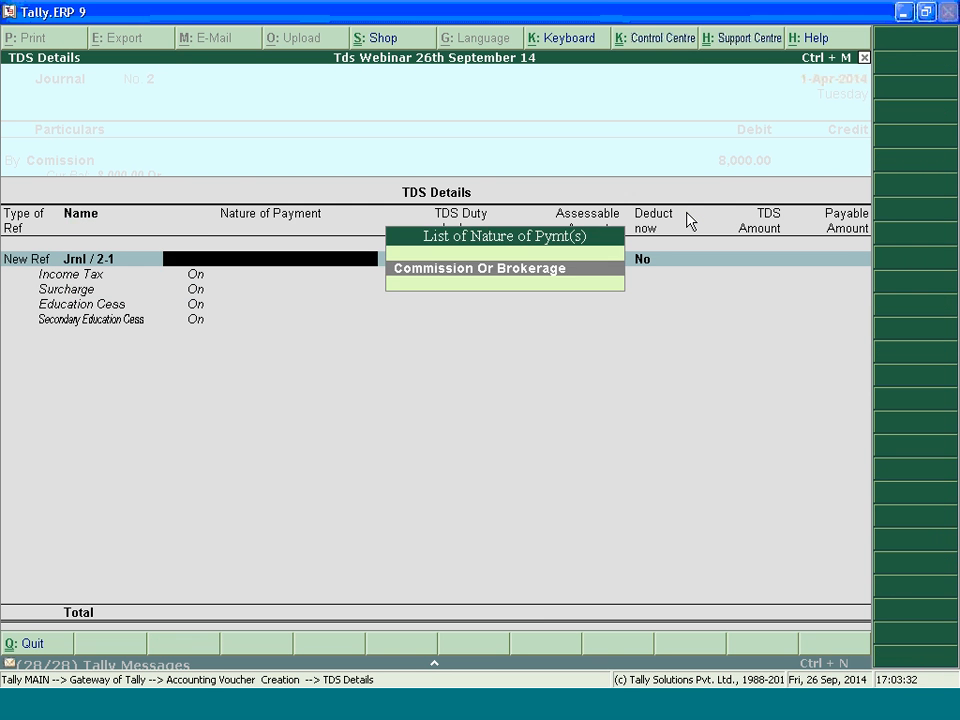
pyautogui.press('Return')
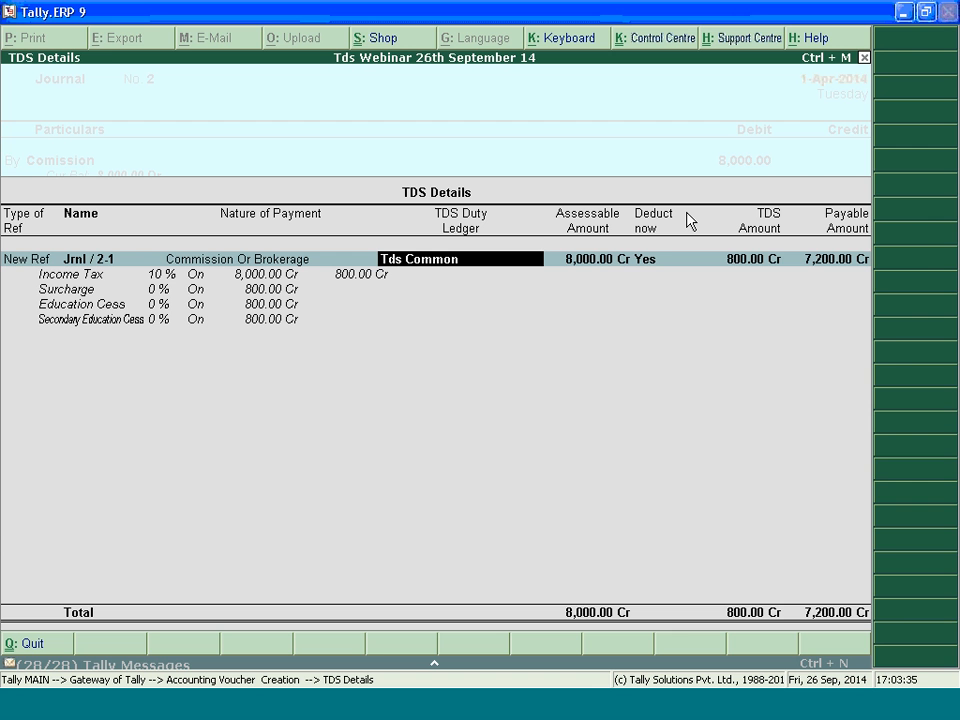
pyautogui.press('Return')
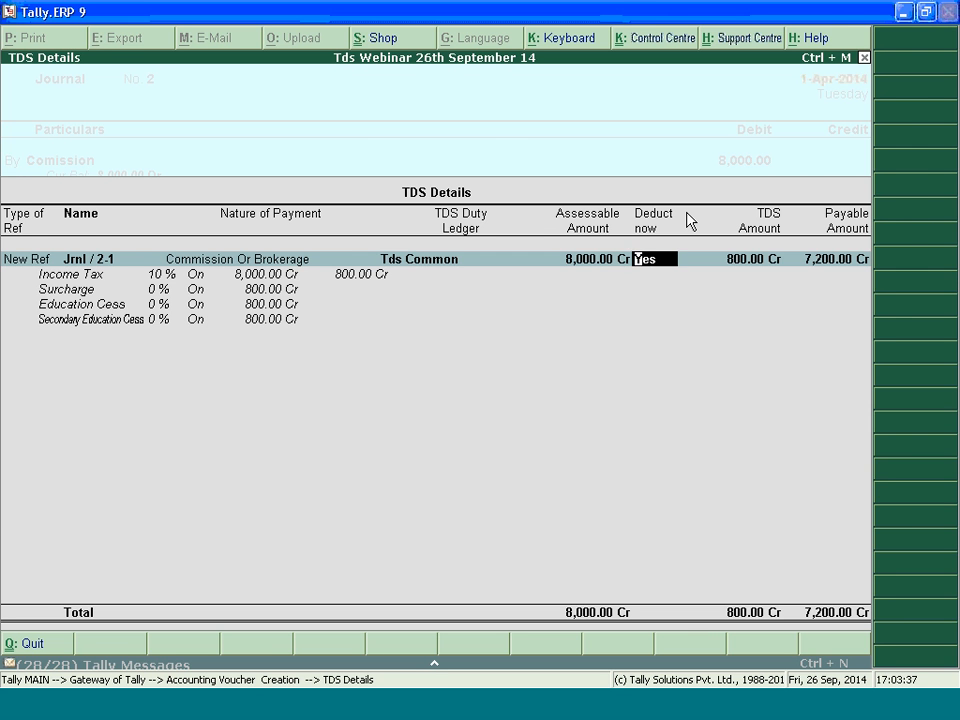
pyautogui.press('Return')
# Enter the new bill reference 2 for 8,000 Cr in Party with Pan's bill-wise details and accept them
pyautogui.press('Return')
pyautogui.press('Return')
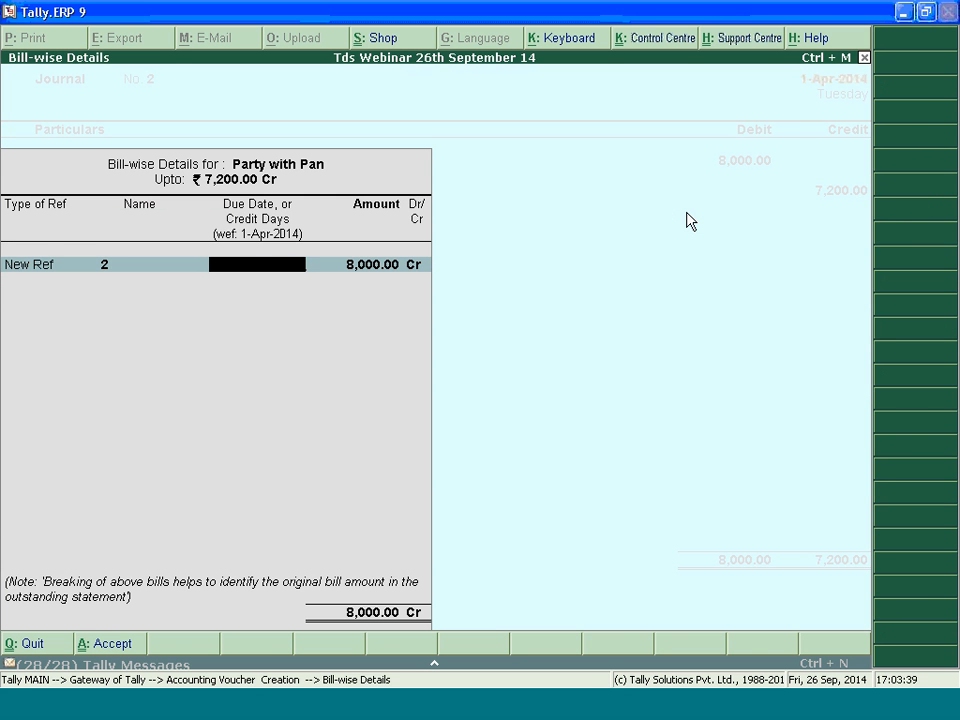
pyautogui.press('Return')
pyautogui.press('Return')
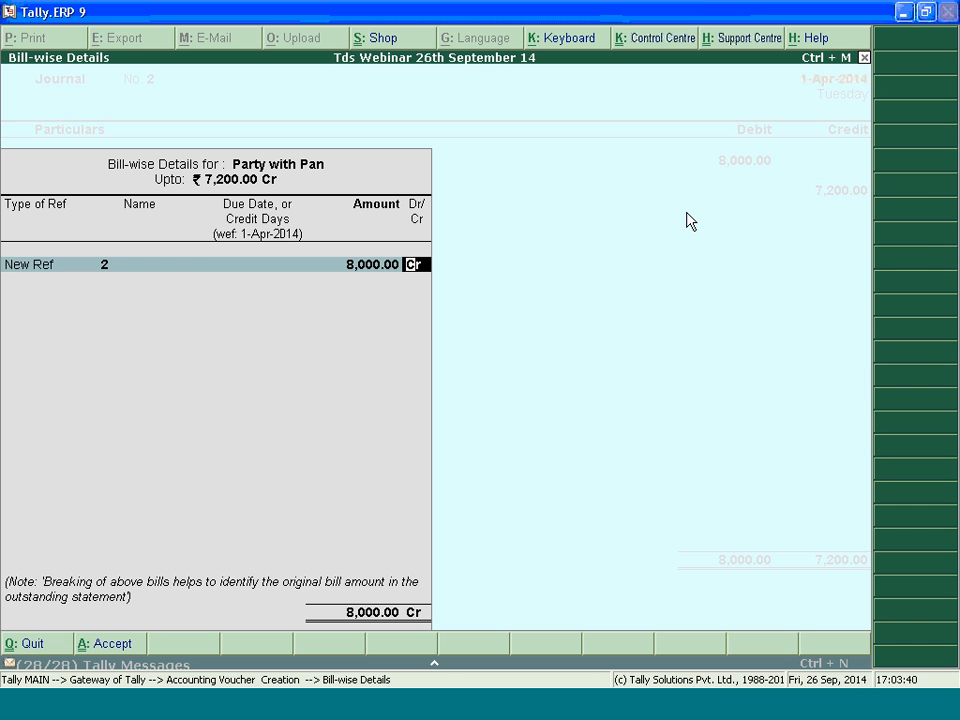
pyautogui.press('BackSpace')
# Reopen the TDS details for Party with Pan, review the commission deduction, and accept them again
pyautogui.press('BackSpace')
pyautogui.press('BackSpace')
pyautogui.press('BackSpace')
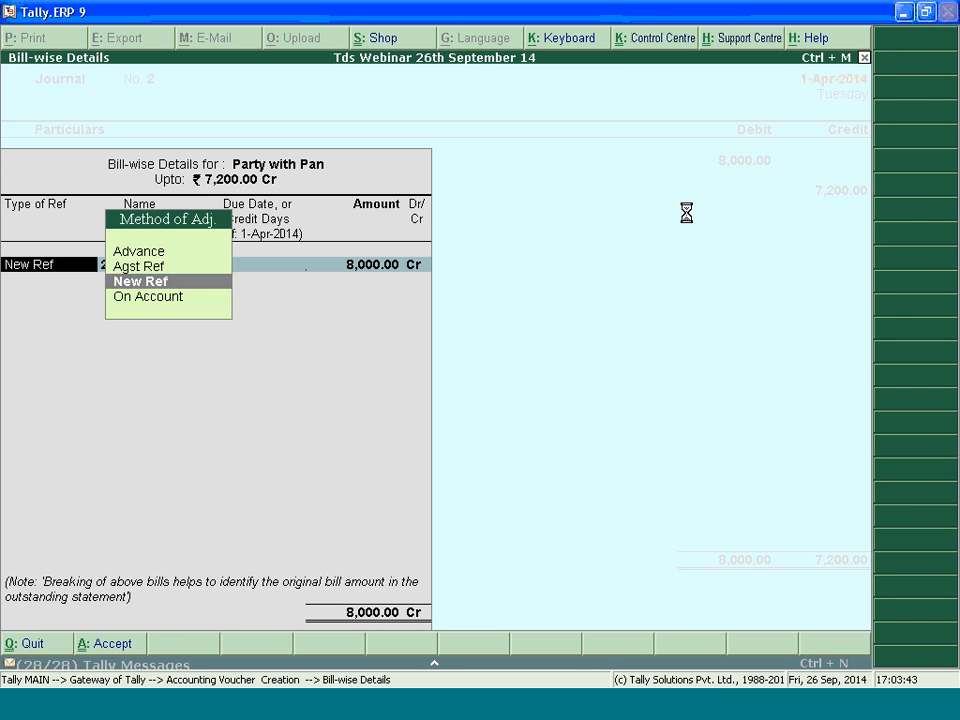
pyautogui.hotkey('ctrl', 'a')
pyautogui.press('BackSpace')
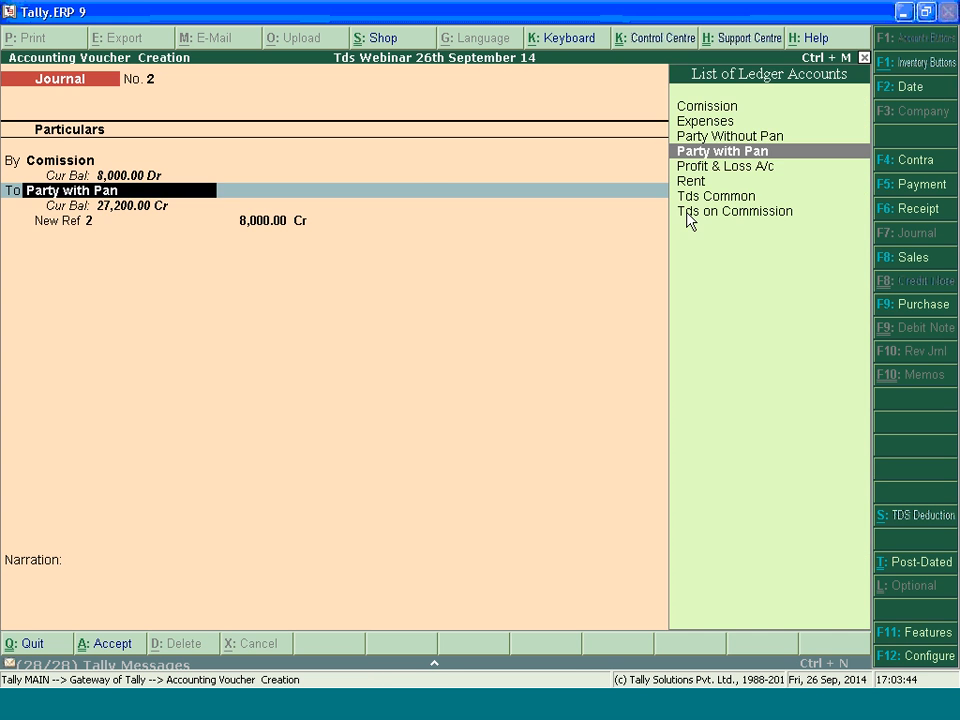
pyautogui.press('Return')
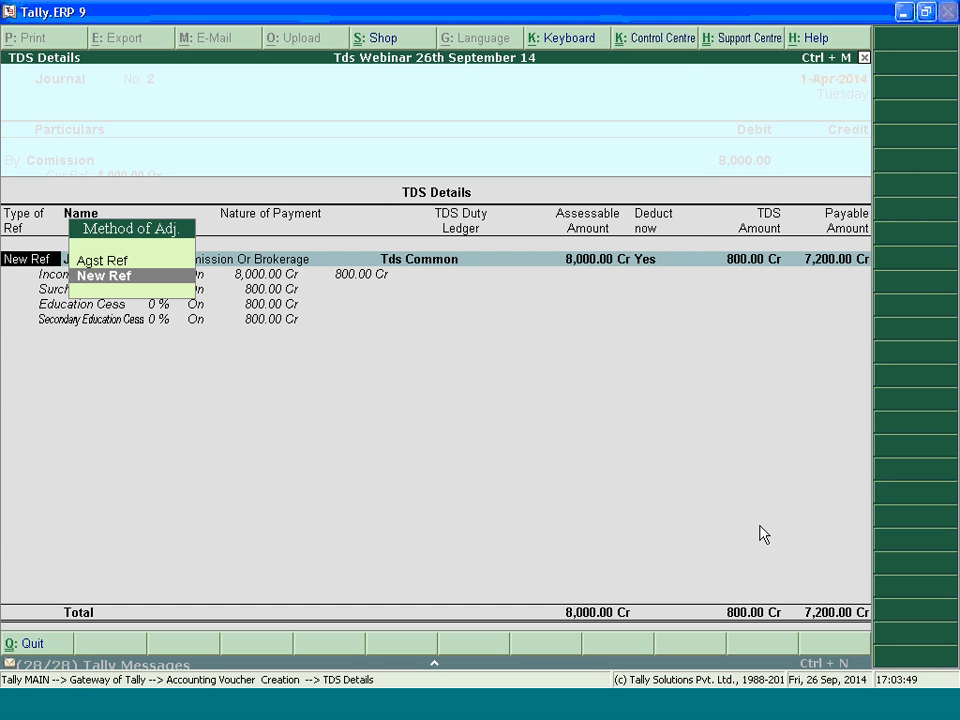
pyautogui.press('Return')
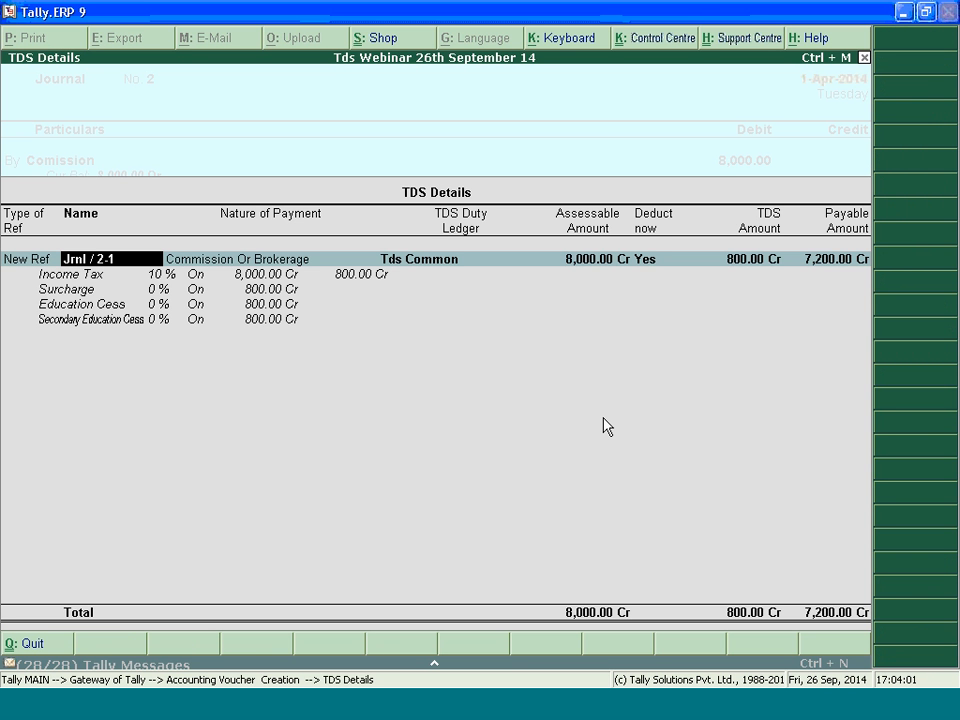
pyautogui.press('Return')
pyautogui.press('Return')
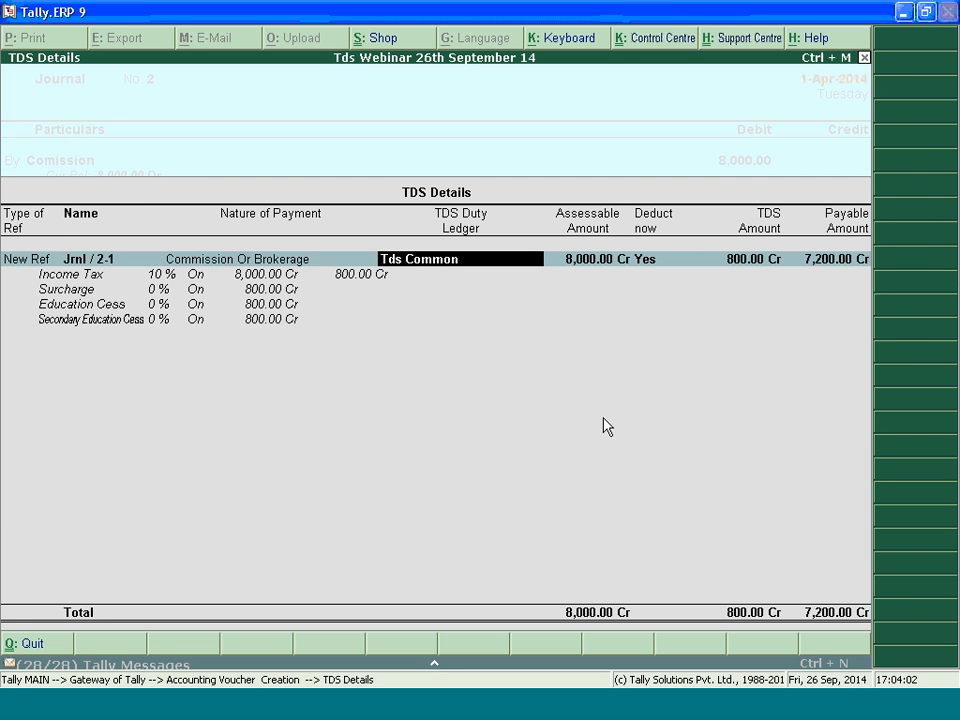
pyautogui.hotkey('ctrl', 'a')
# Try to add a second bill reference 2 of 800 for Party with Pan, and discard the unsaved journal voucher
pyautogui.press('Return')
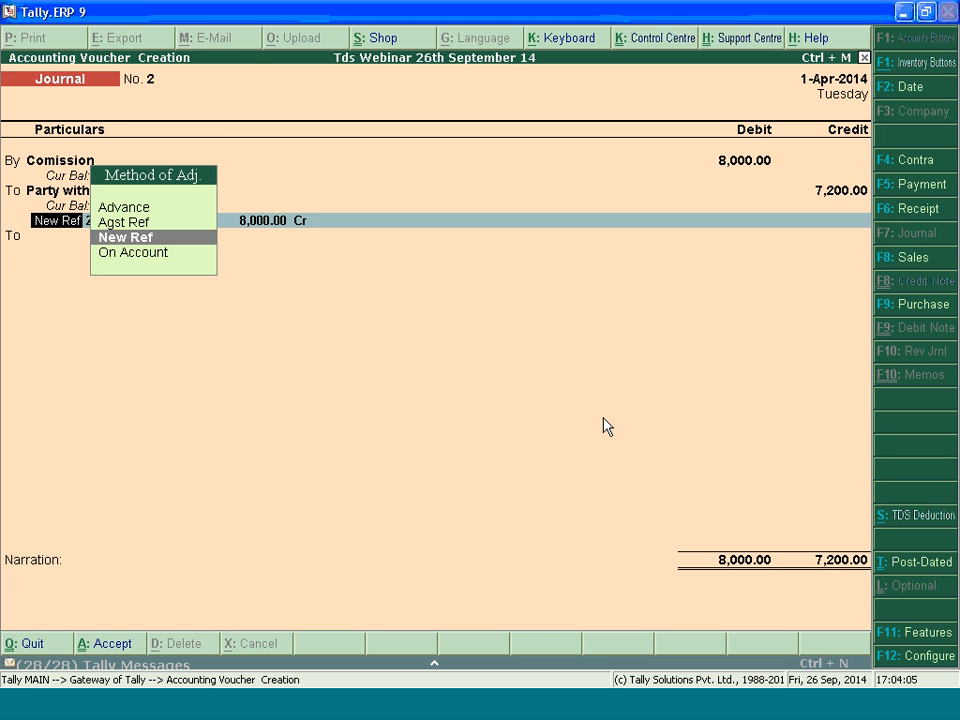
pyautogui.press('Return')
pyautogui.press('Return')
pyautogui.press('Return')
pyautogui.press('Return')
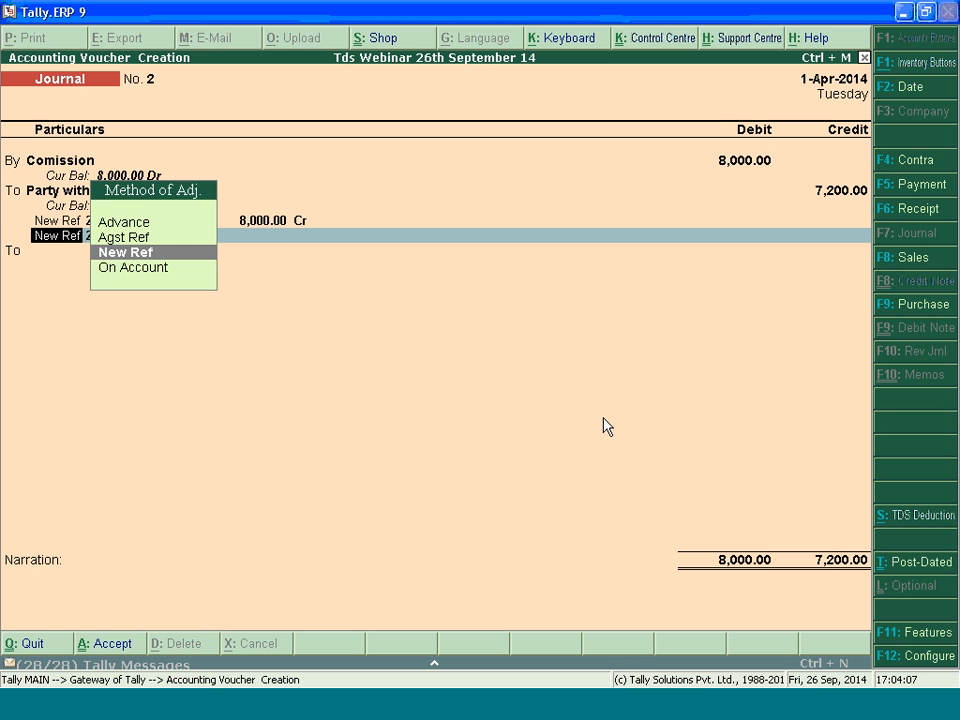
pyautogui.press('Return')
pyautogui.press('Return')
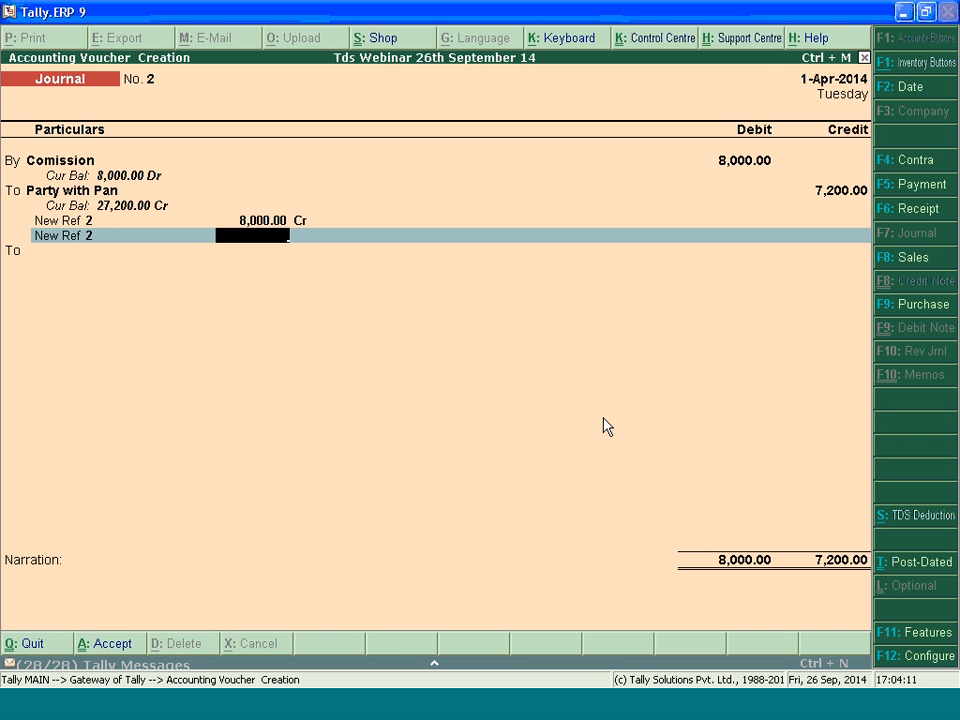
pyautogui.write('800')
pyautogui.press('Escape')
pyautogui.press('y')
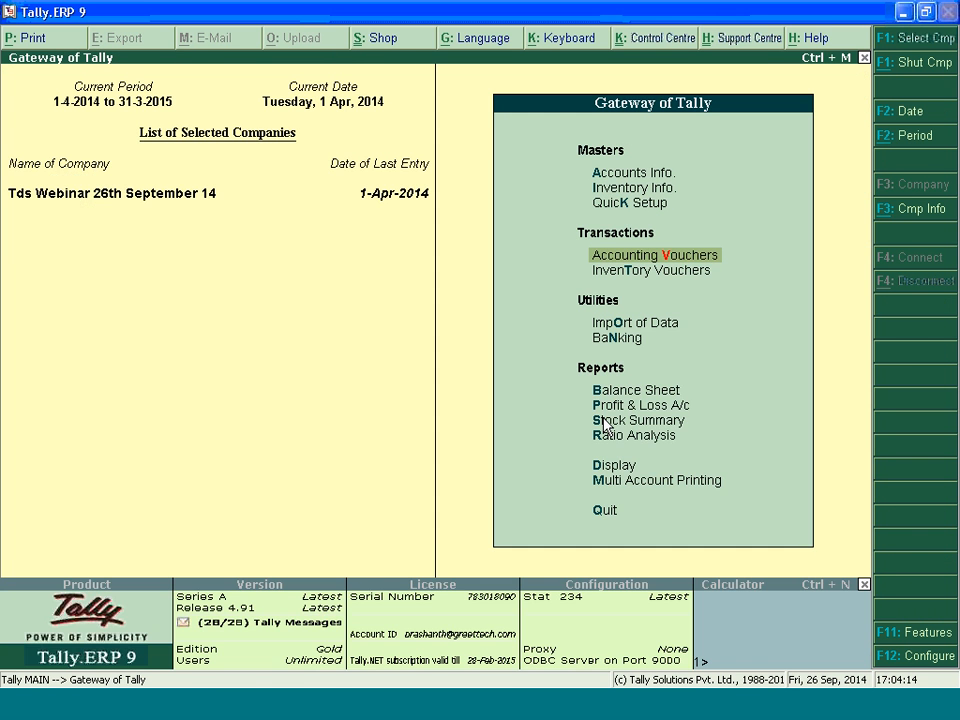
# Start a journal voucher dated 4-Apr-2014 and debit Comission with 8,000 for Commission Or Brokerage
pyautogui.press('Return')
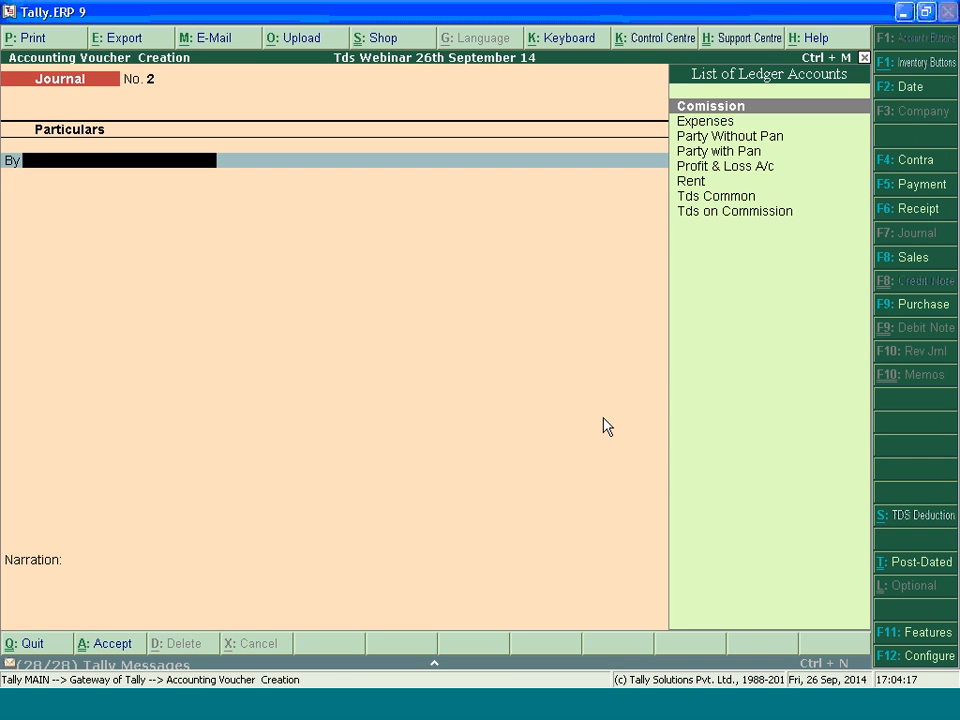
pyautogui.press('Return')
pyautogui.press('+')
pyautogui.press('+')
pyautogui.press('+')
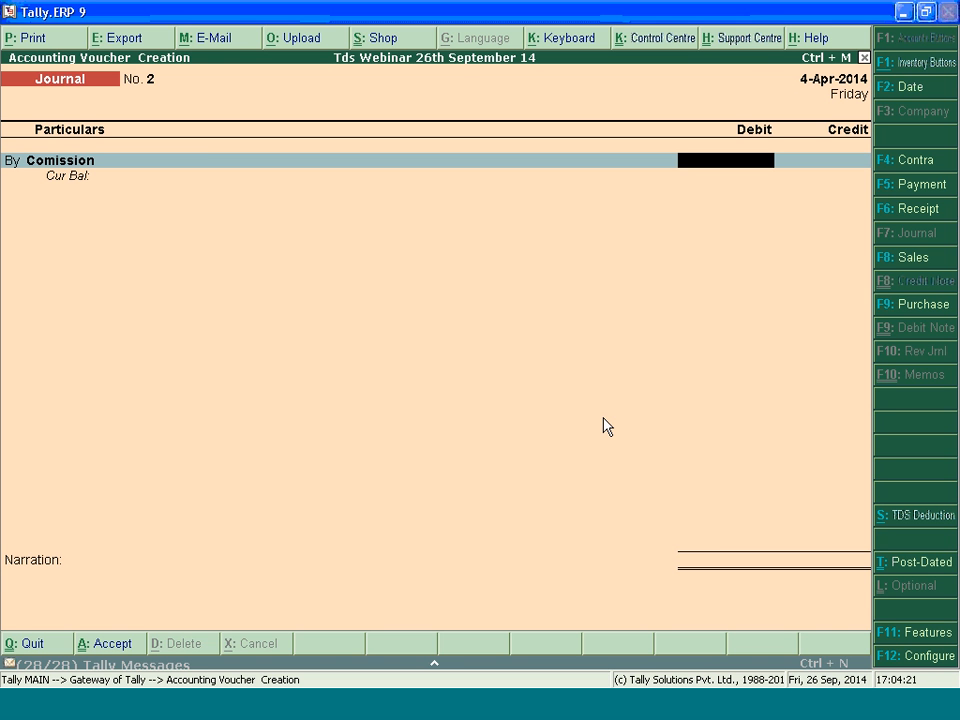
pyautogui.write('8000')
pyautogui.press('Return')
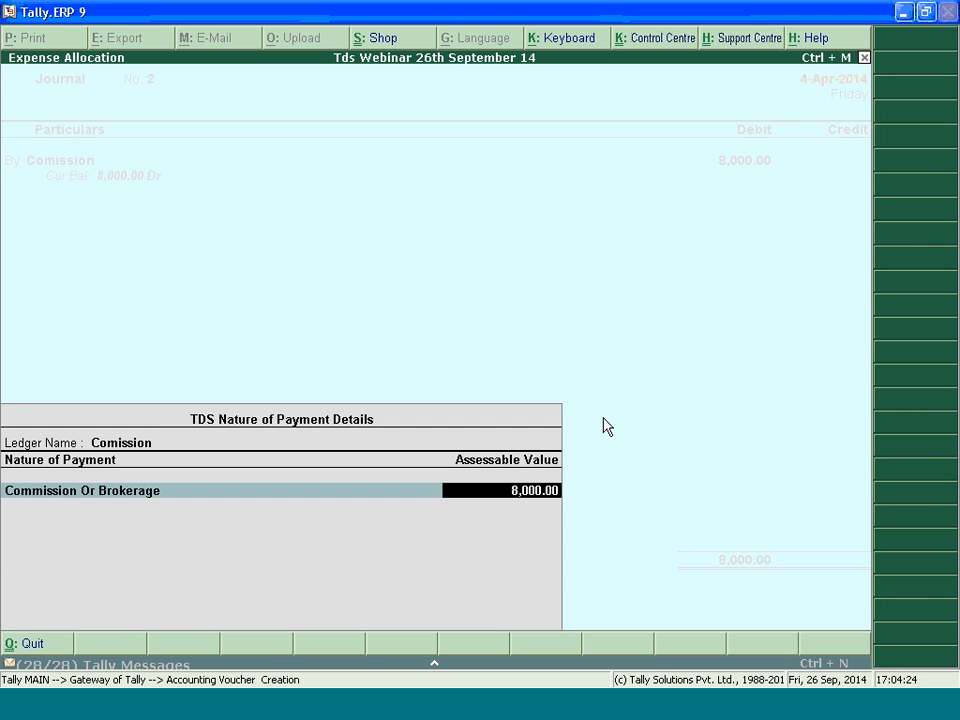
# Credit Party with Pan with 7,200, accepting the new TDS reference Jrnl / 2-1 in the TDS details
pyautogui.press('Return')
pyautogui.write('Pa')
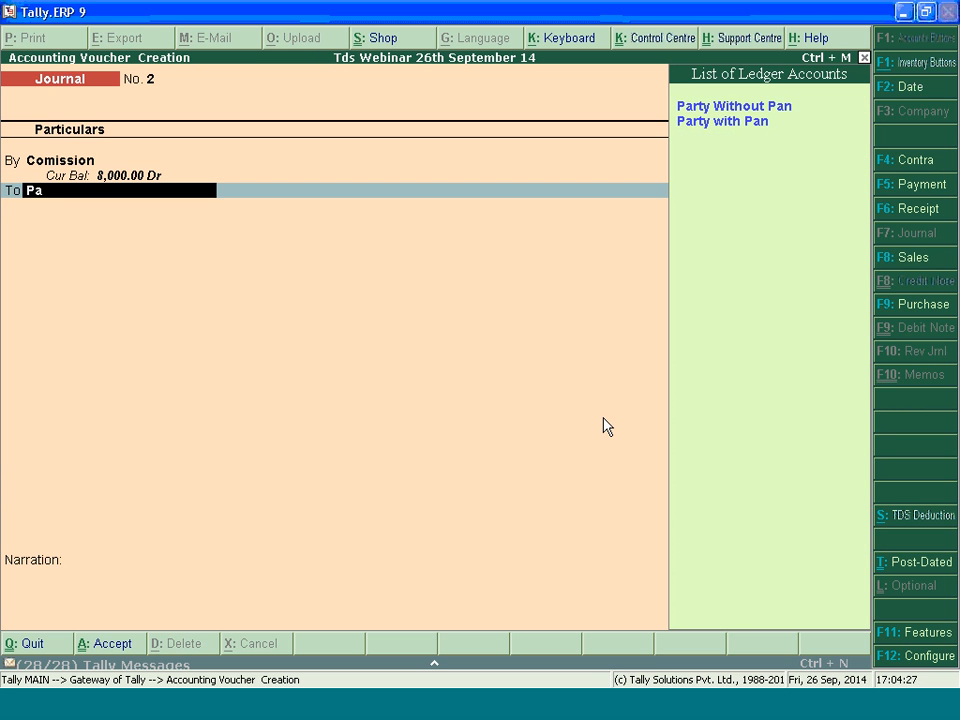
pyautogui.press('Down')
pyautogui.press('Return')
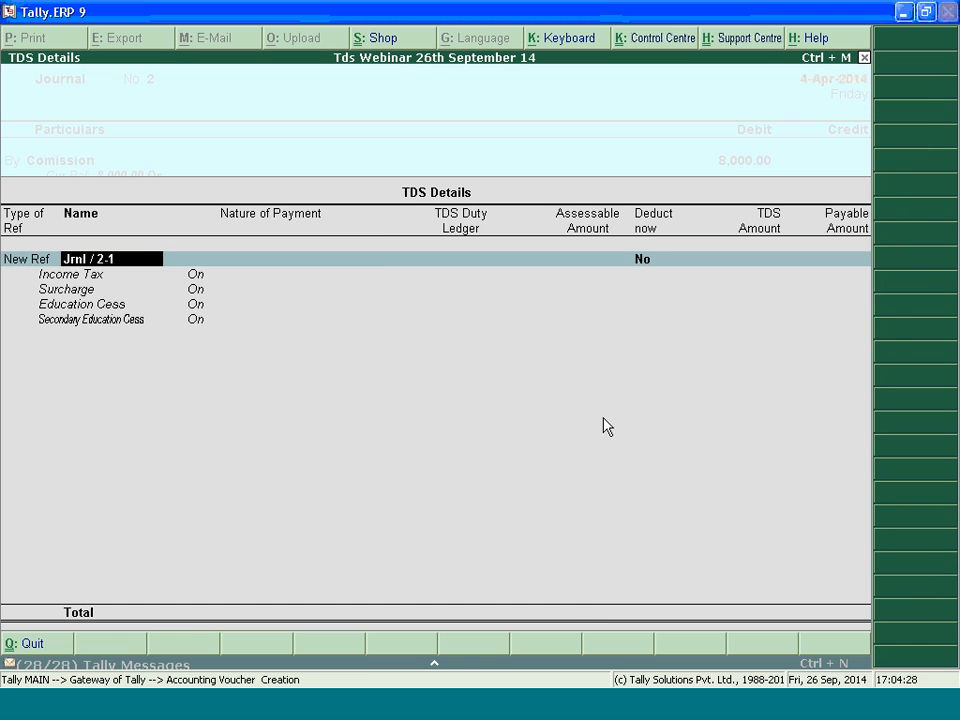
pyautogui.press('Return')
pyautogui.press('Return')
pyautogui.press('Return')
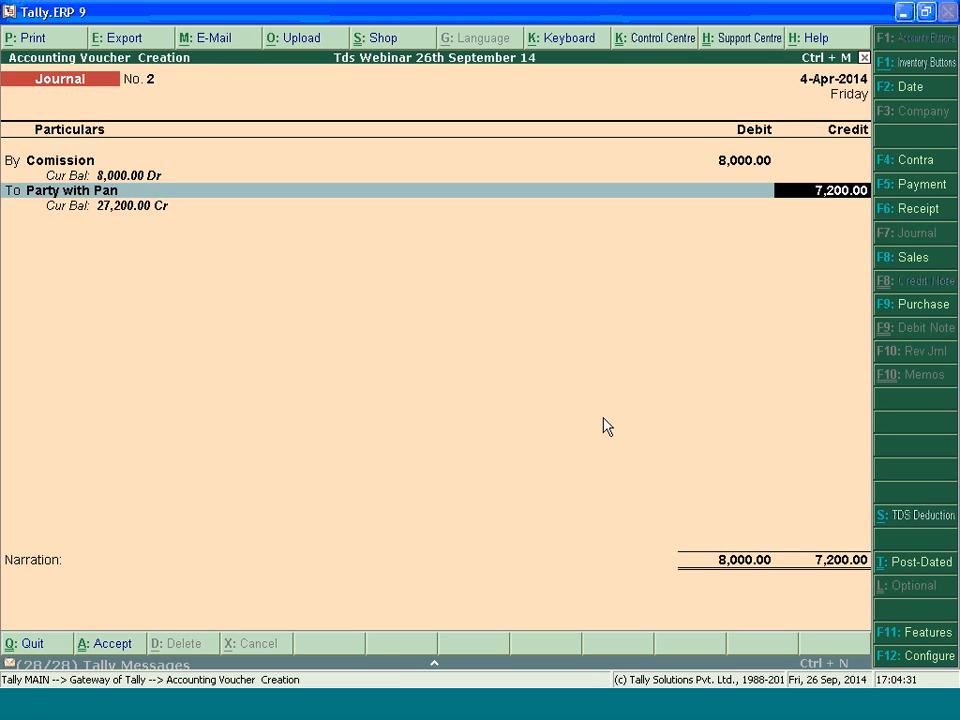
pyautogui.press('Return')
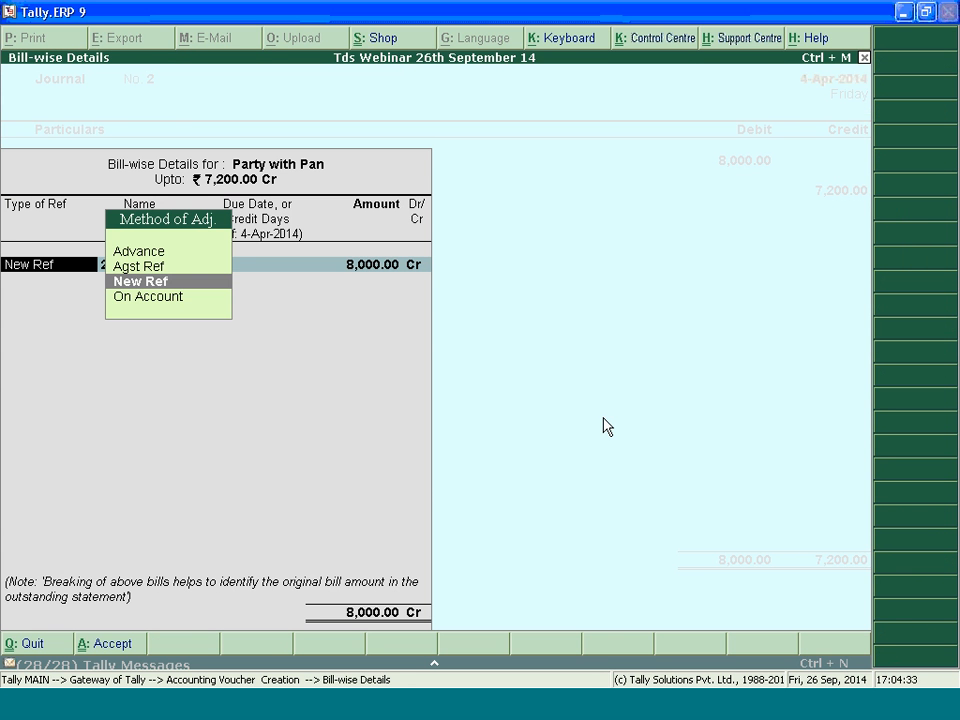
# Allocate Party with Pan's bill-wise details to new reference 2 for 8,000 Cr and new reference 2 for 800 Dr
pyautogui.press('Return')
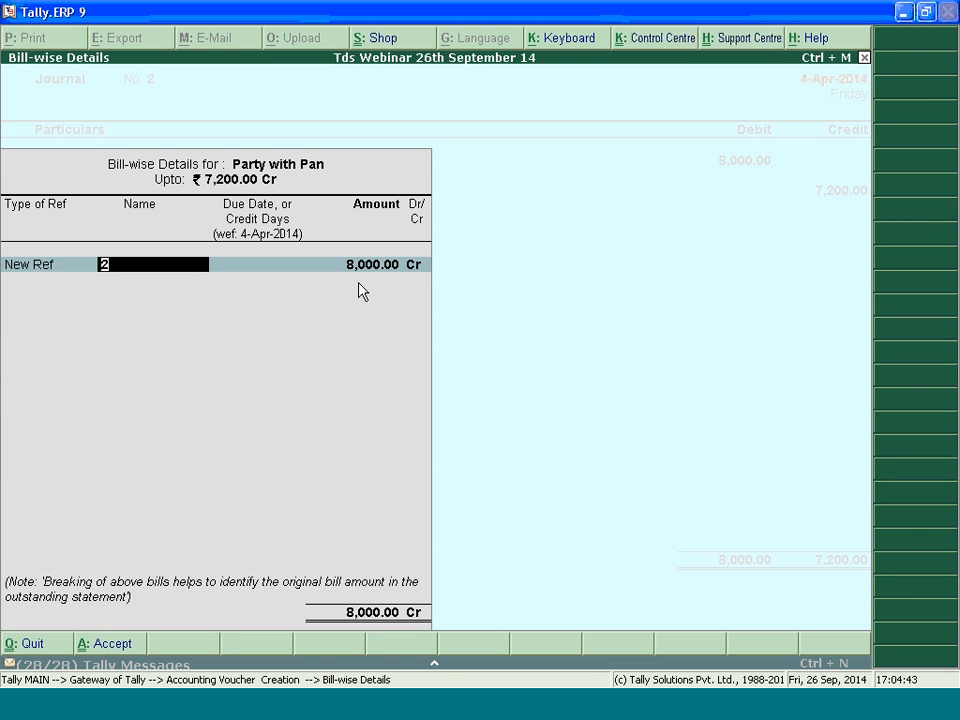
pyautogui.press('Return')
pyautogui.press('Return')
pyautogui.press('Return')
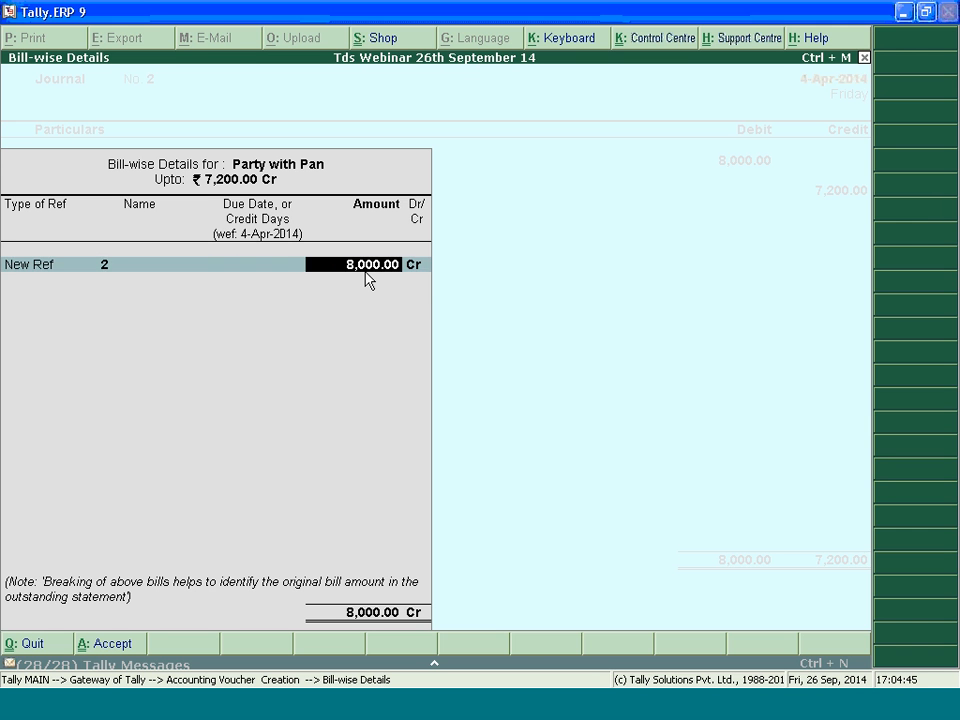
pyautogui.press('Return')
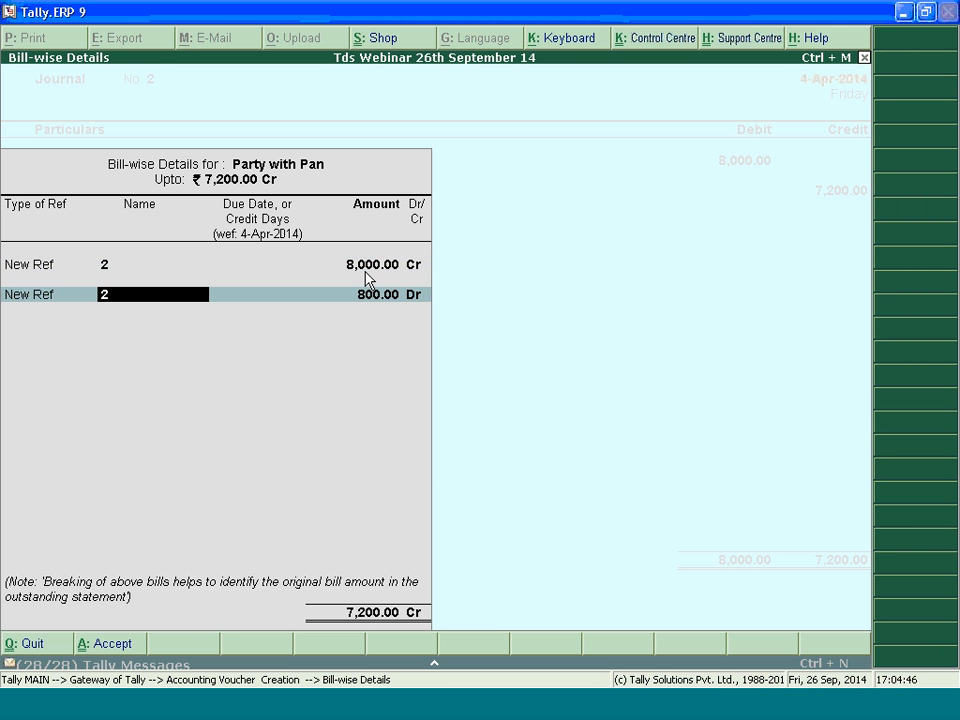
pyautogui.press('Return')
pyautogui.press('Return')
pyautogui.press('Return')
pyautogui.press('Return')
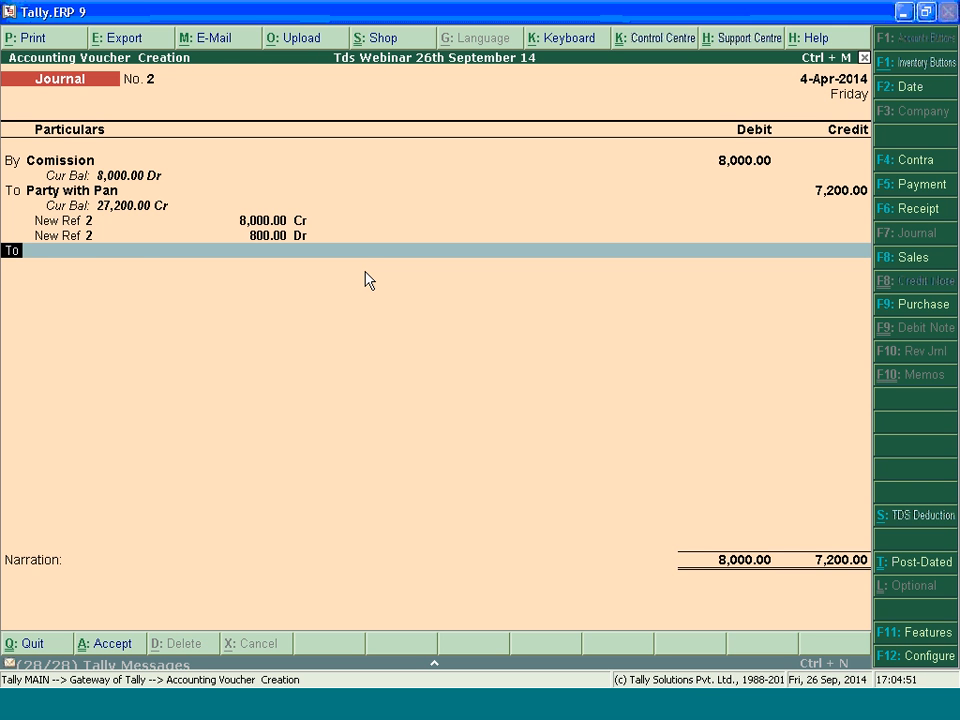
# Credit Tds Common with the balancing amount and save the commission journal voucher
pyautogui.write('Tds Common')
pyautogui.press('Return')
pyautogui.press('Return')
pyautogui.press('Return')
pyautogui.press('Return')
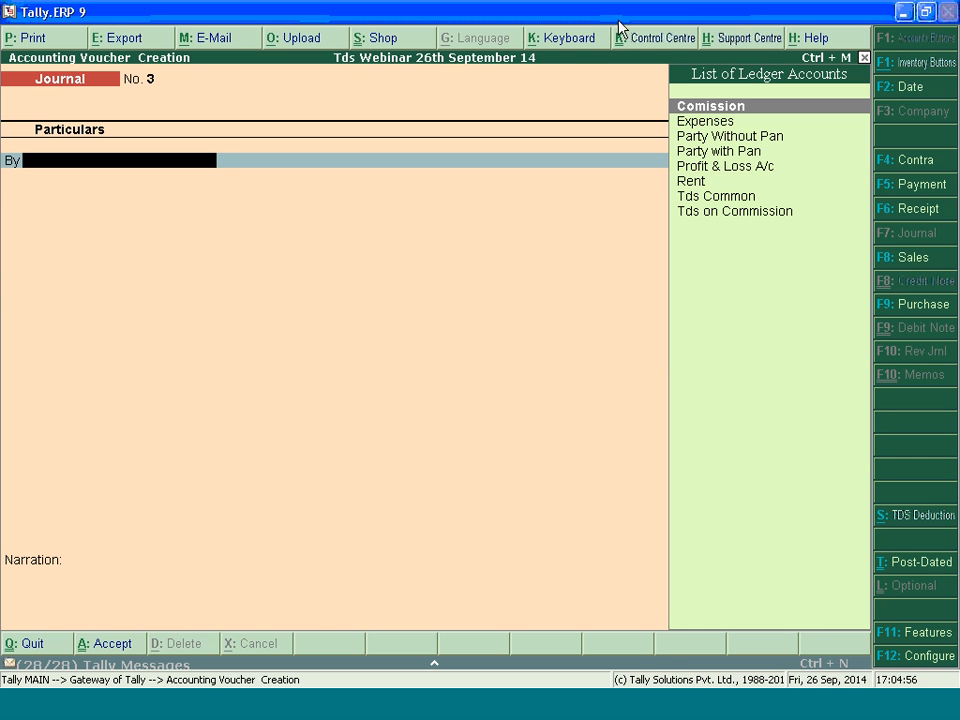
# Leave voucher entry and open the TDS Computation report
pyautogui.press('Escape')
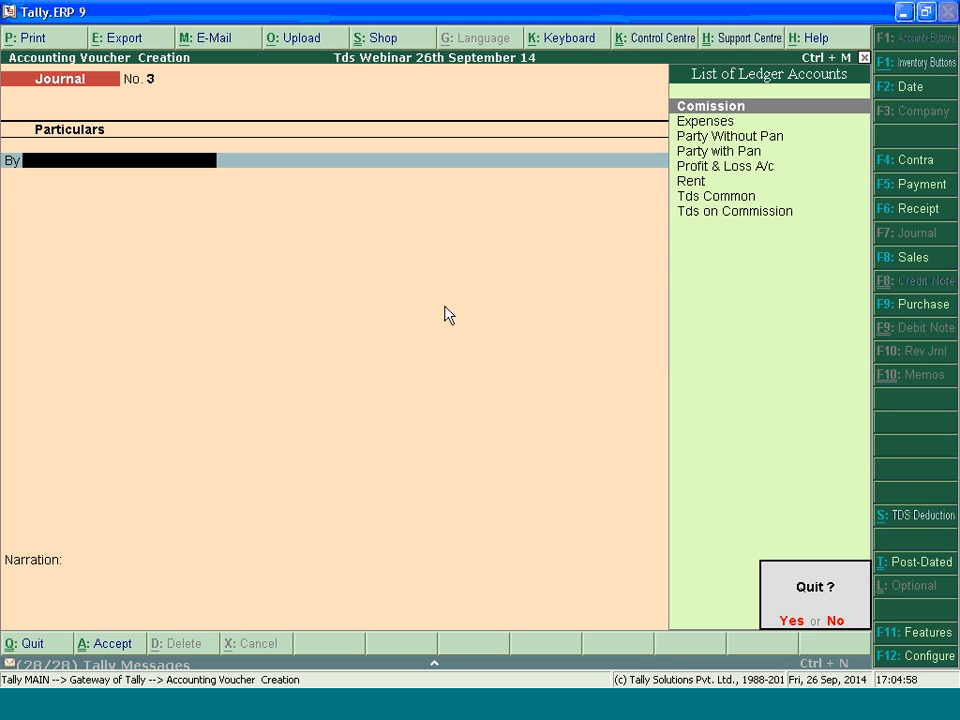
pyautogui.press('Return')
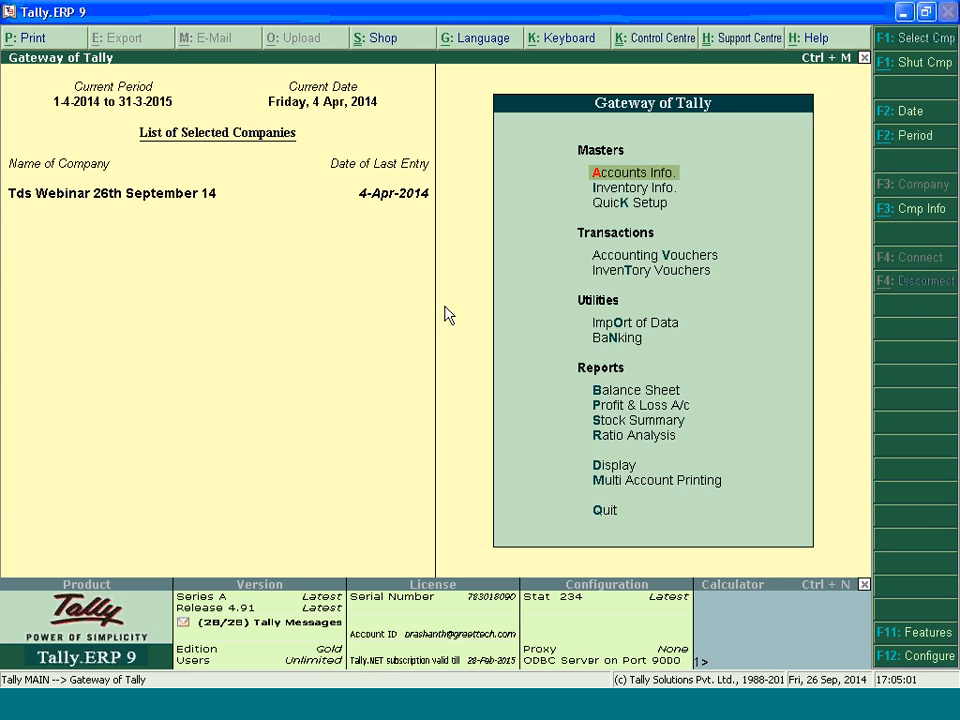
pyautogui.press('d')
pyautogui.press('u')
pyautogui.press('t')
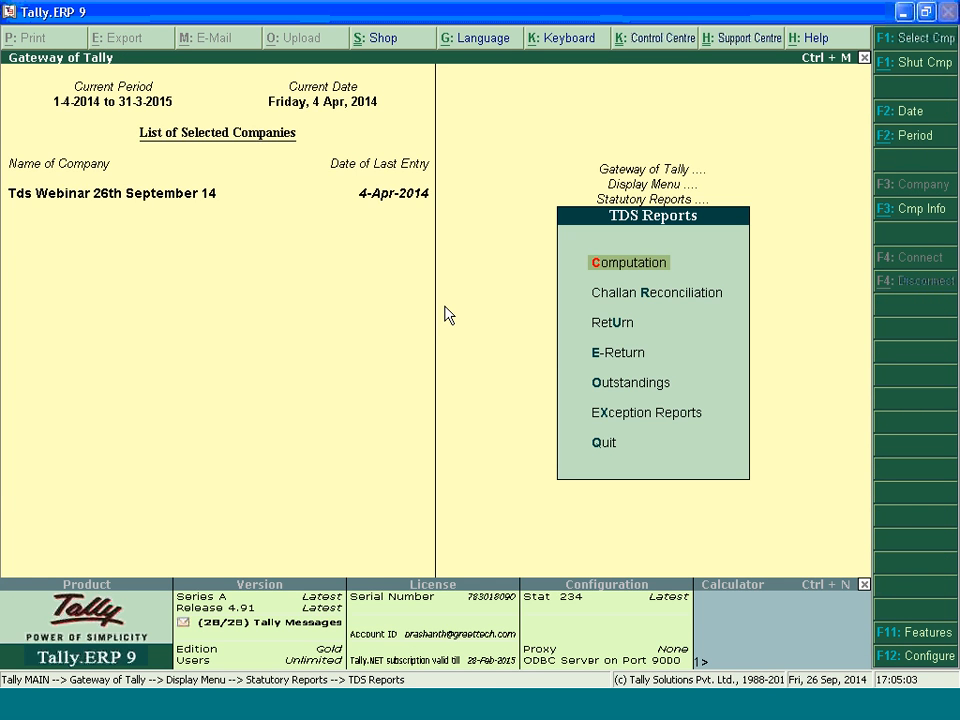
pyautogui.press('Return')
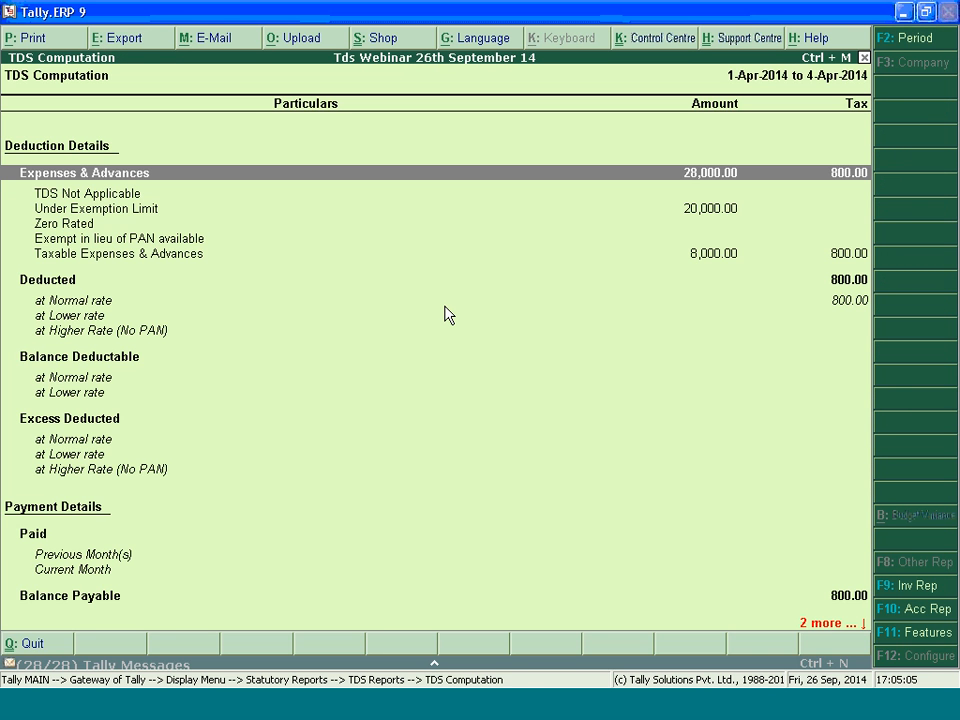
# Review the deduction details in TDS Computation, from Expenses & Advances down to Taxable Expenses & Advances
pyautogui.press('Down')
pyautogui.press('Down')
pyautogui.press('Down')
pyautogui.press('Down')
pyautogui.press('Down')
pyautogui.press('Up')
pyautogui.press('Up')
pyautogui.press('Up')
pyautogui.press('Up')
pyautogui.press('Up')
pyautogui.press('Down')
pyautogui.press('Down')
pyautogui.press('Down')
pyautogui.press('Down')
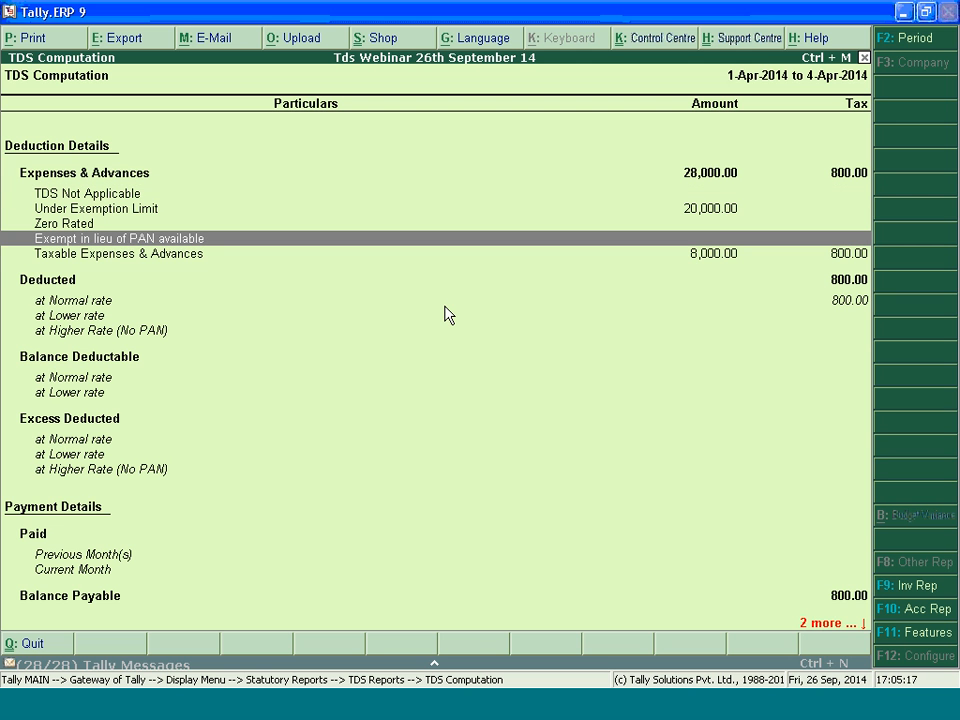
pyautogui.press('Down')
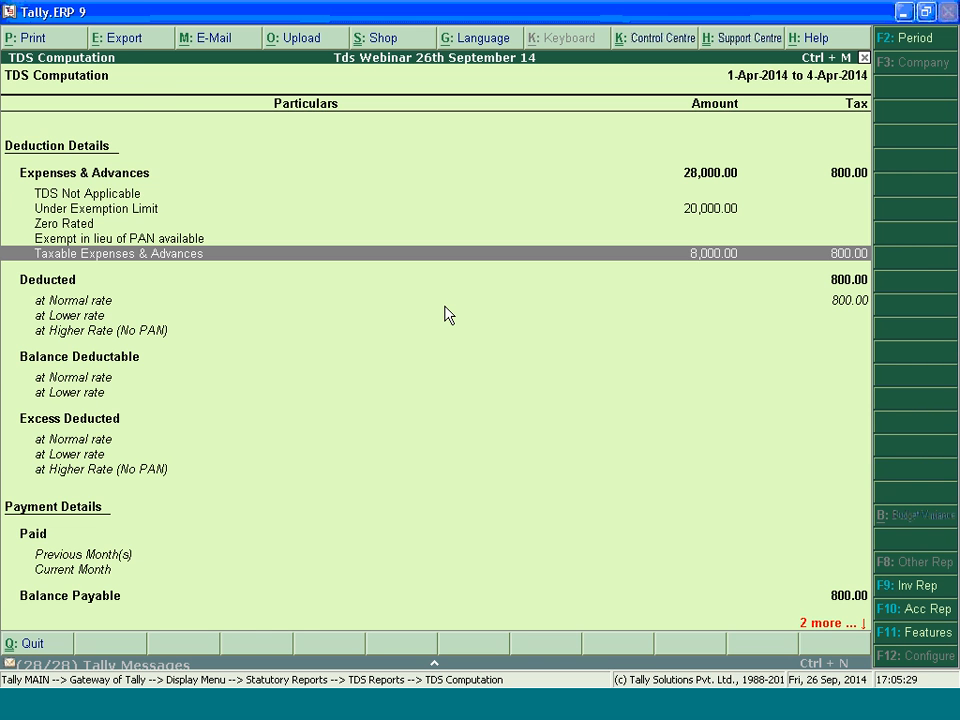
# Leave the TDS reports and start a new journal voucher dated 7-Apr-2014
pyautogui.press('Escape')
pyautogui.press('Escape')
pyautogui.press('Escape')
pyautogui.press('Escape')
pyautogui.press('Escape')
pyautogui.press('Escape')
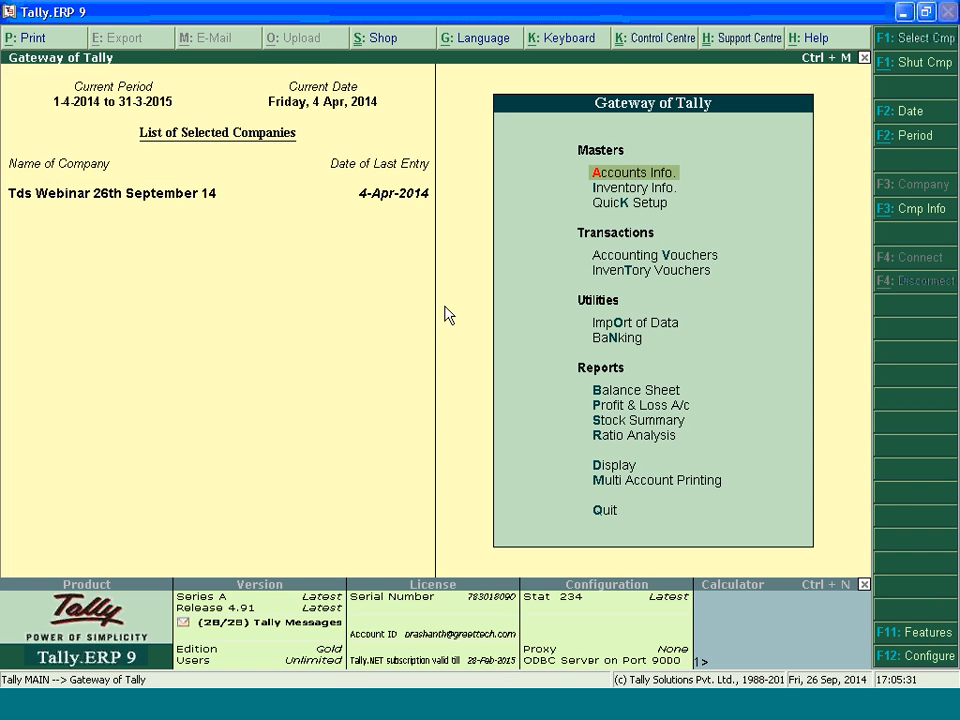
pyautogui.press('v')
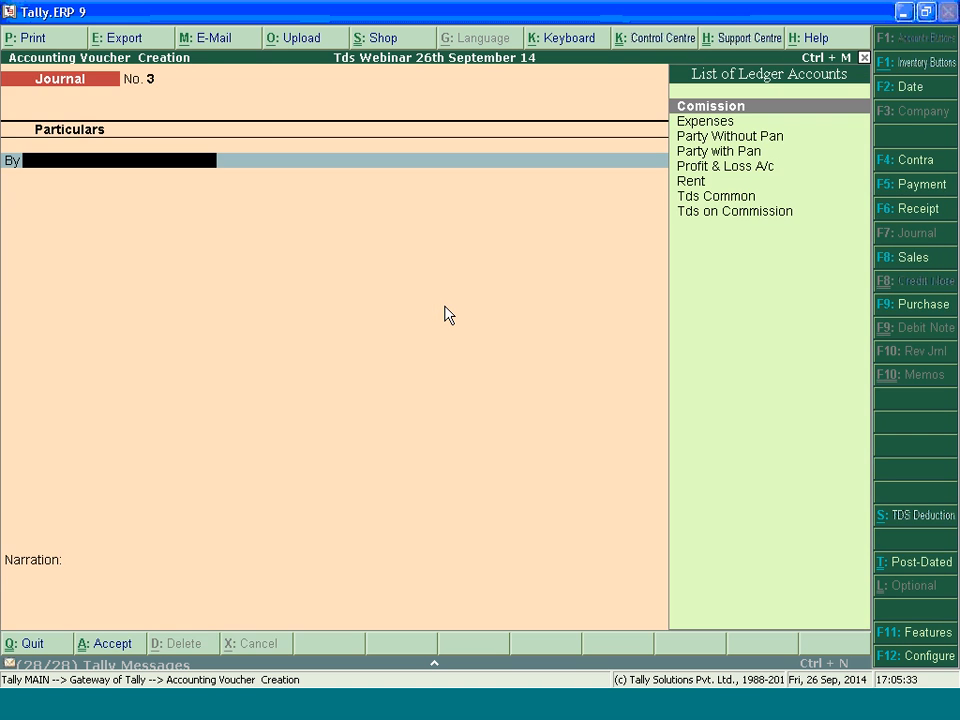
pyautogui.press('F2')
pyautogui.press('F2')
pyautogui.press('F2')
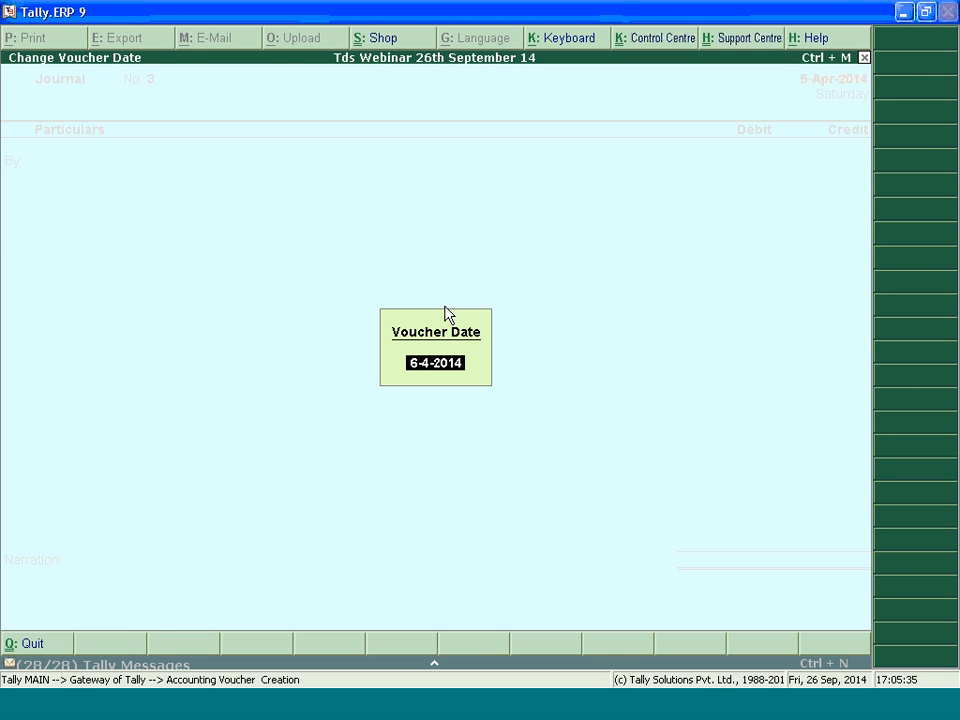
pyautogui.press('Return')
# Debit Rent with 2,00,000 and allocate it to Rent of Land, Building Or Furniture
pyautogui.write('Re')
pyautogui.press('Return')
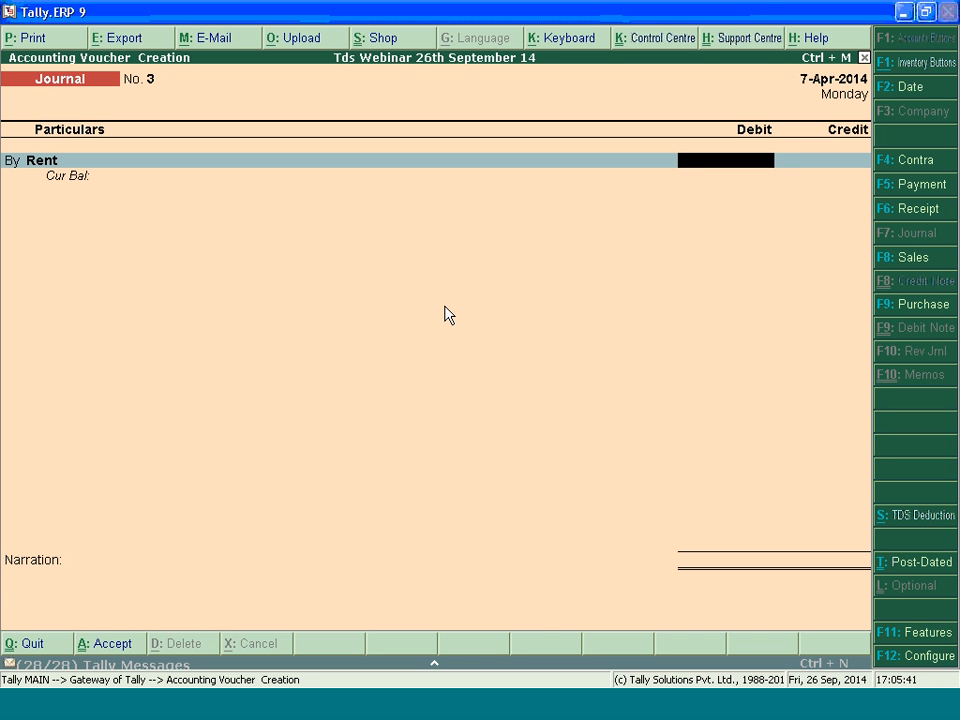
pyautogui.write('2000000')
pyautogui.press('BackSpace')
pyautogui.press('Return')
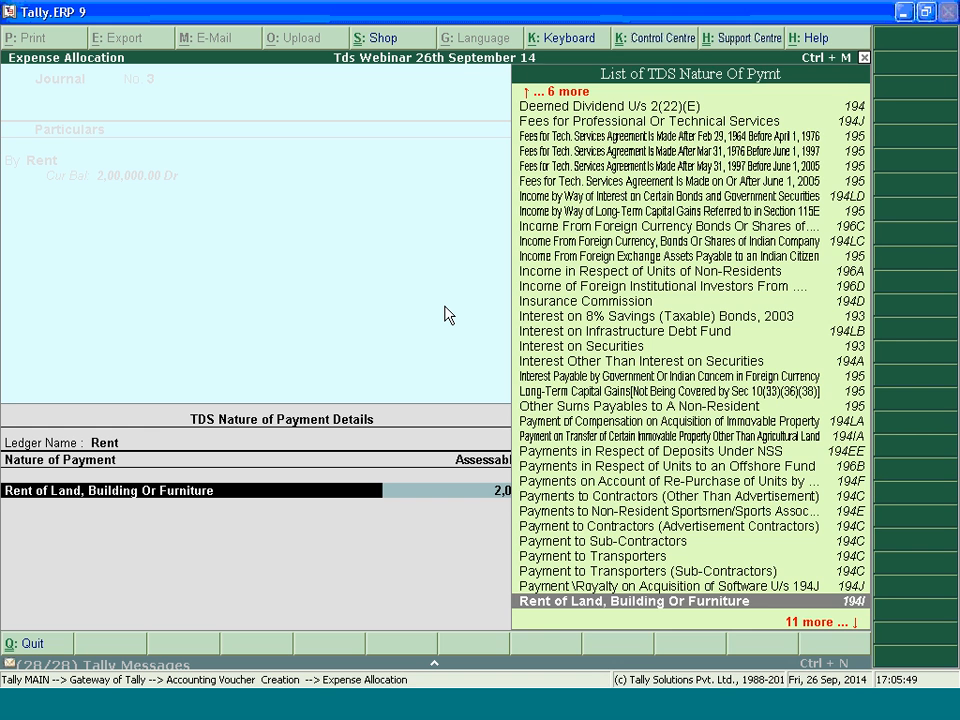
pyautogui.press('Return')
pyautogui.press('Return')
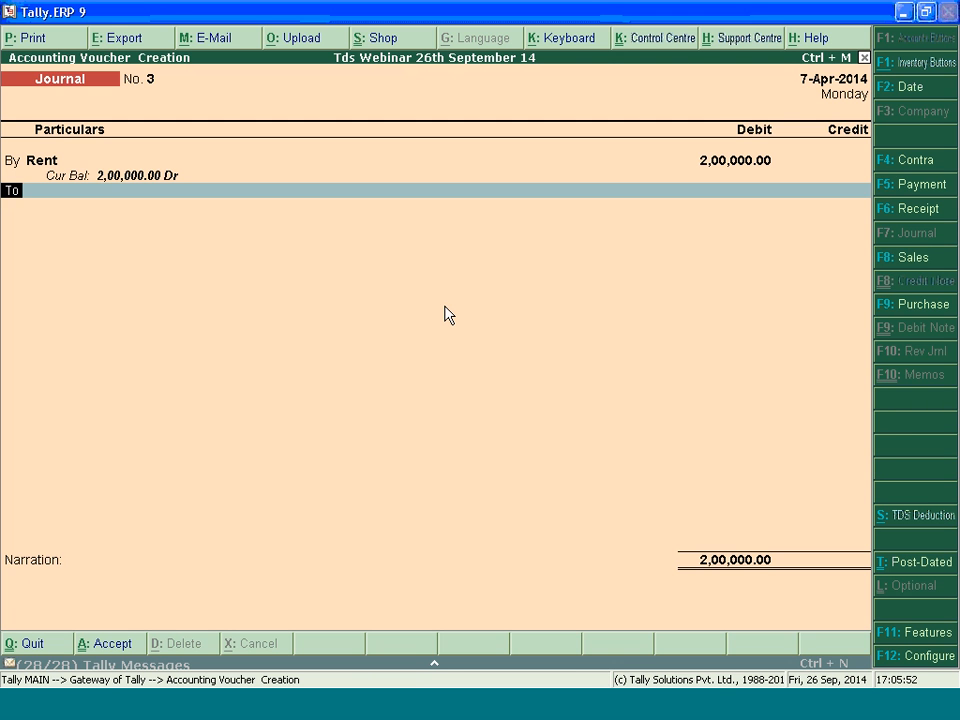
# Go back to the Rent debit line, review its amount and TDS allocation, and accept them again
pyautogui.press('BackSpace')
pyautogui.press('BackSpace')
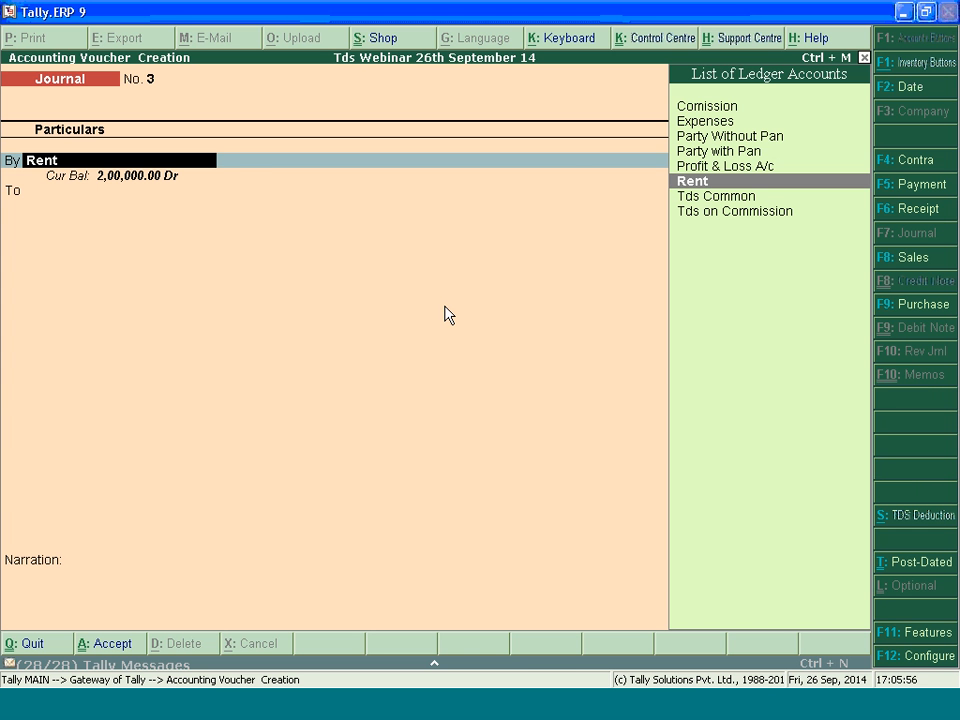
pyautogui.press('Return')
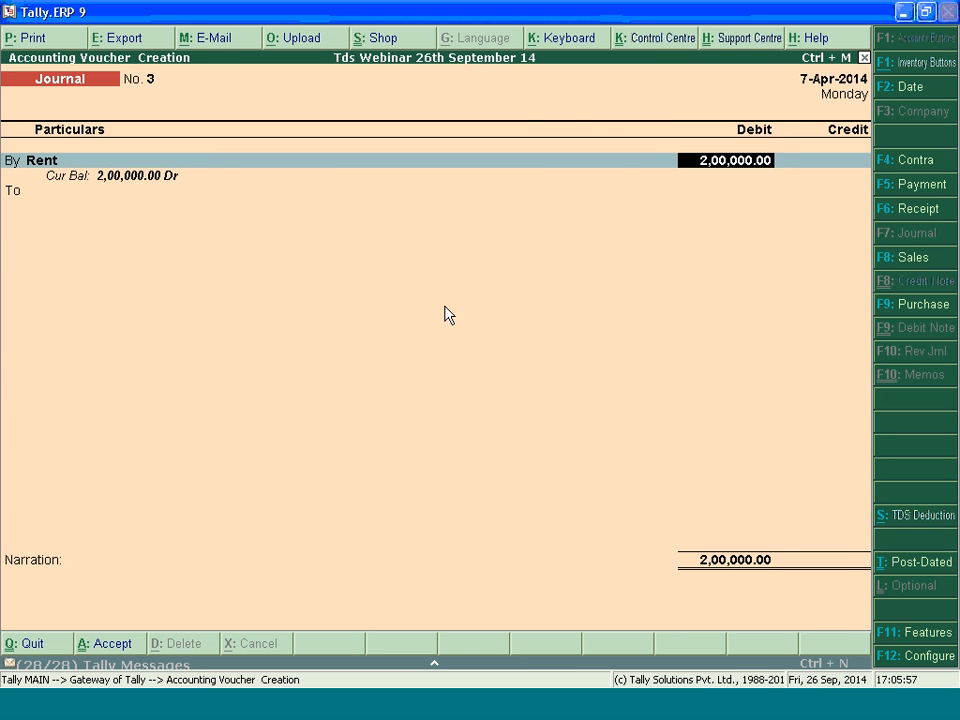
pyautogui.press('Return')
pyautogui.press('Return')
pyautogui.press('Return')
pyautogui.press('Return')
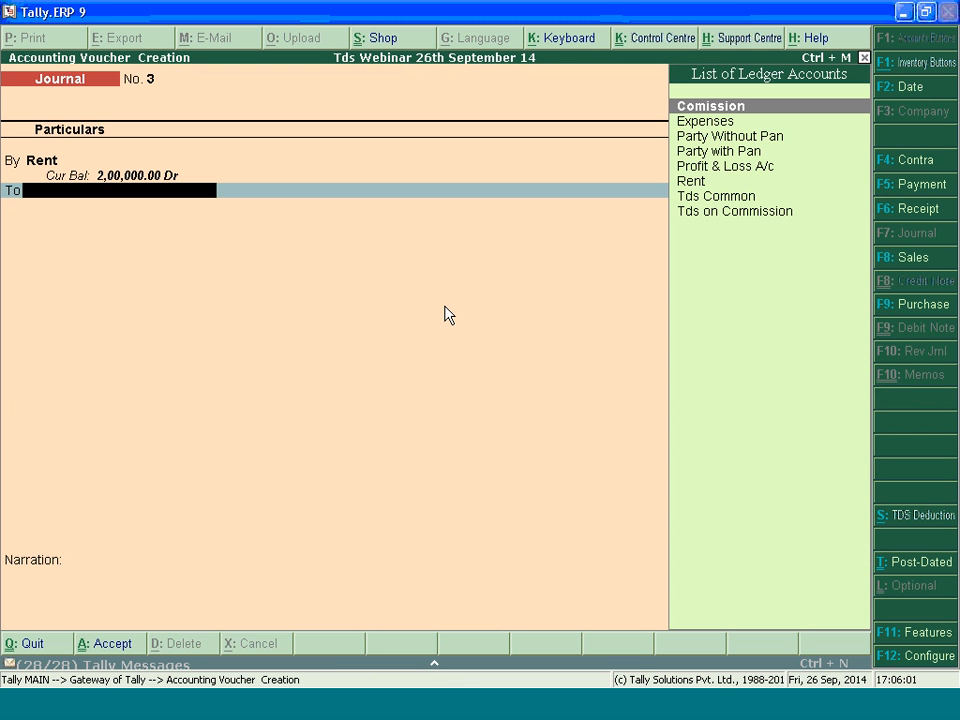
# Choose Party Without Pan as the ledger to credit and open its TDS details with new reference Jrnl / 3-1
pyautogui.write('Pa')
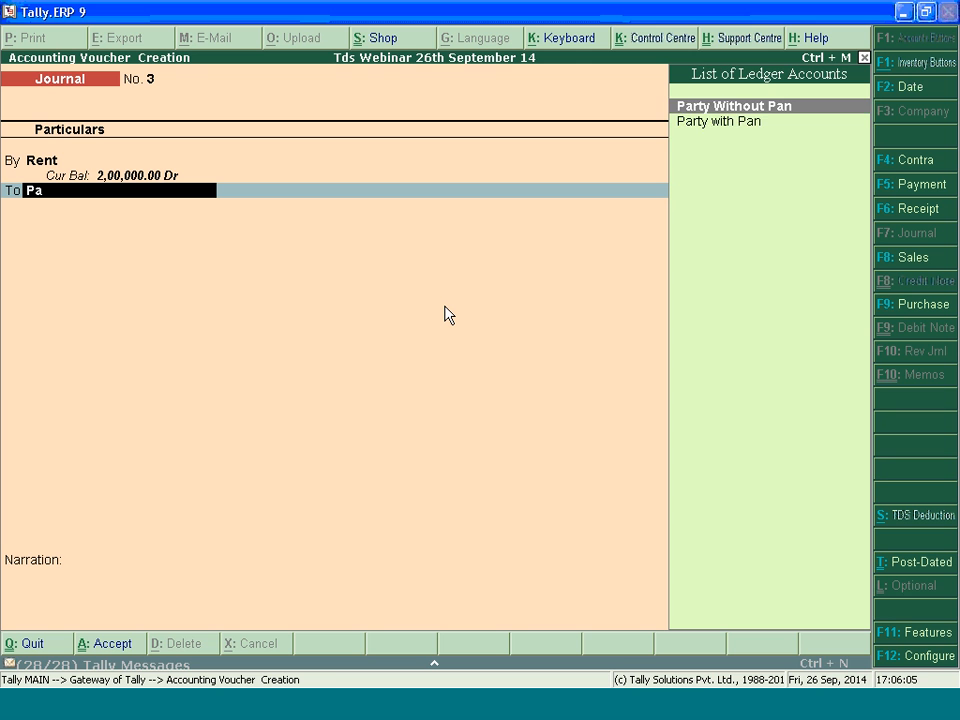
pyautogui.press('Down')
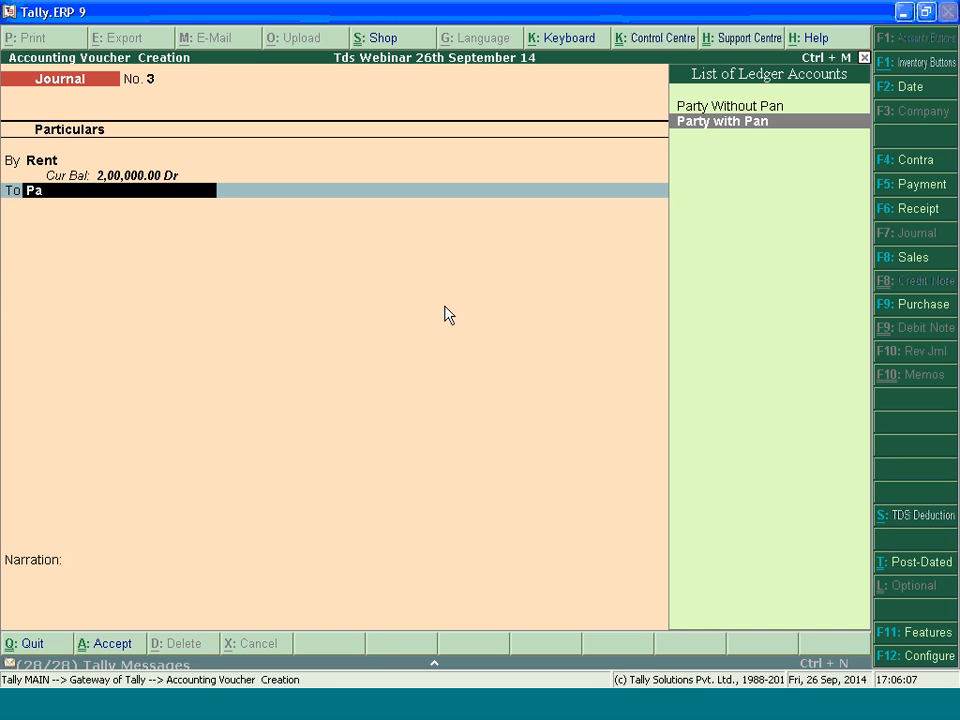
pyautogui.press('Up')
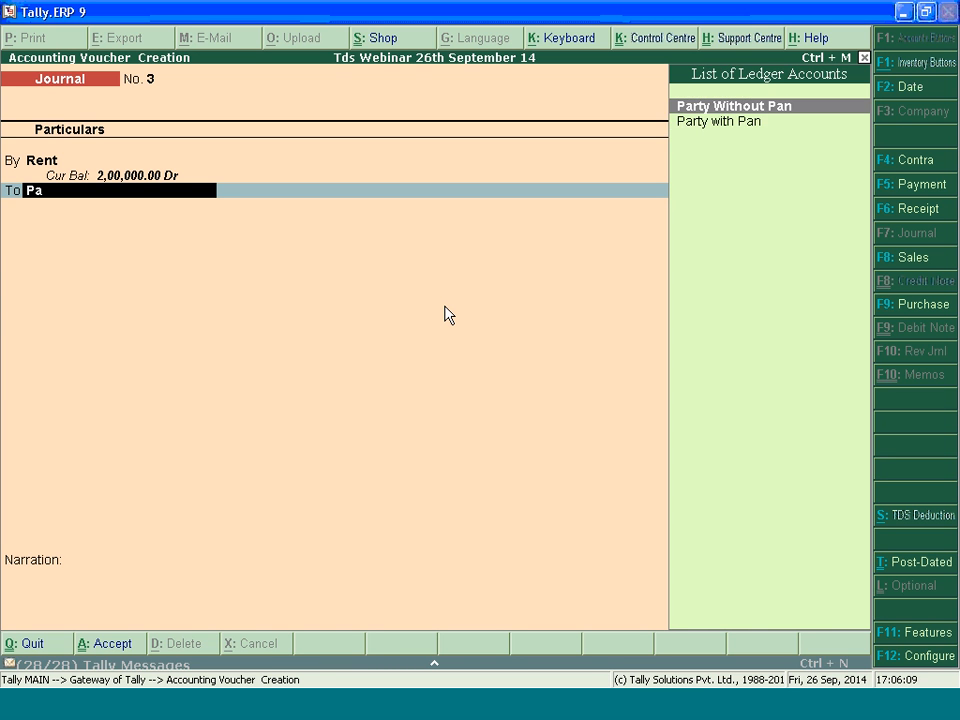
pyautogui.press('Return')
pyautogui.press('Return')
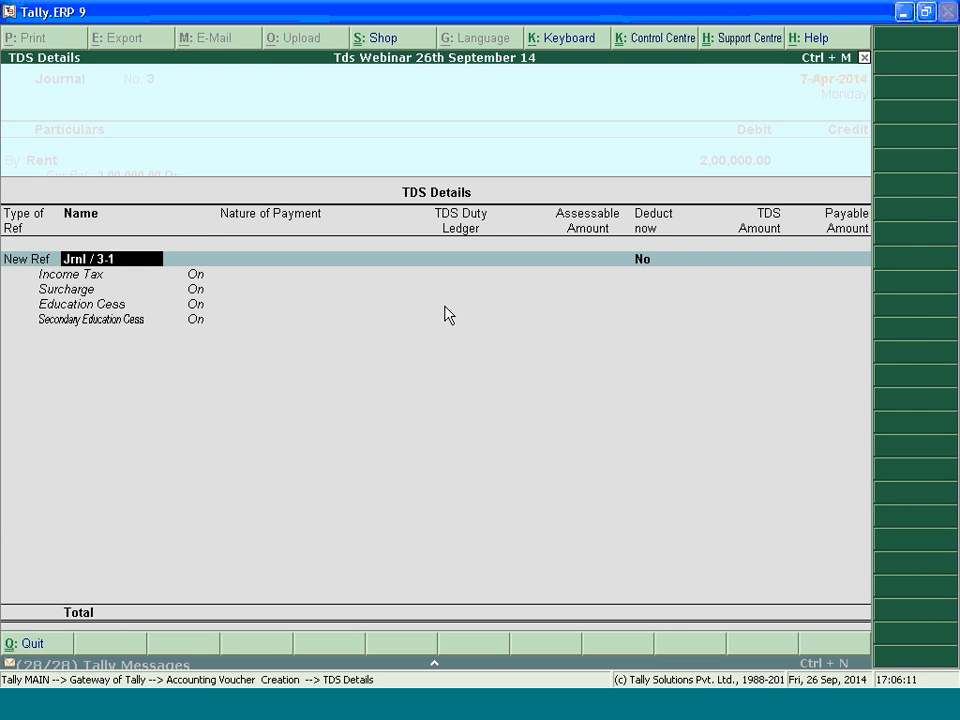
pyautogui.press('Escape')
pyautogui.press('Escape')
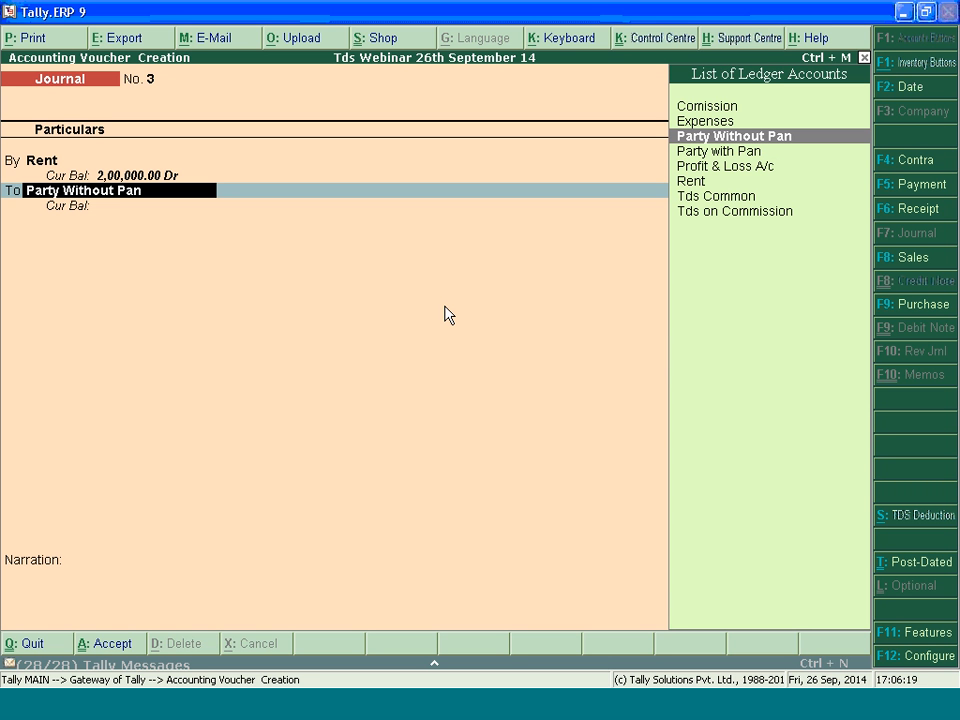
pyautogui.press('Return')
# Accept the rent TDS details for Party Without Pan with Tds Common as duty ledger, then complete and save the journal voucher
pyautogui.press('Return')
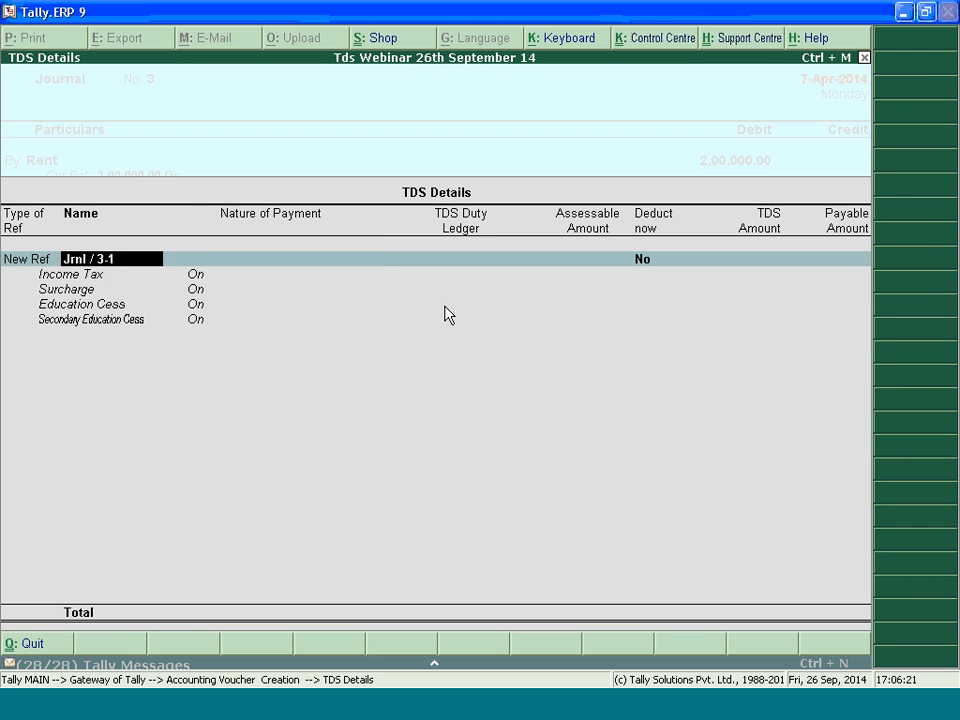
pyautogui.press('Return')
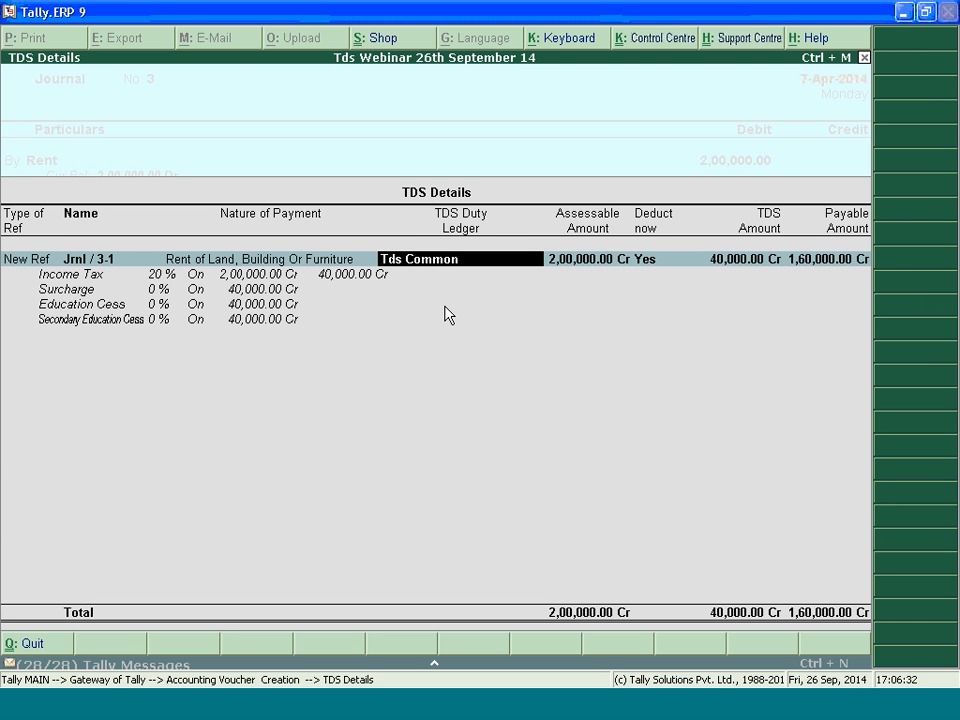
pyautogui.press('Return')
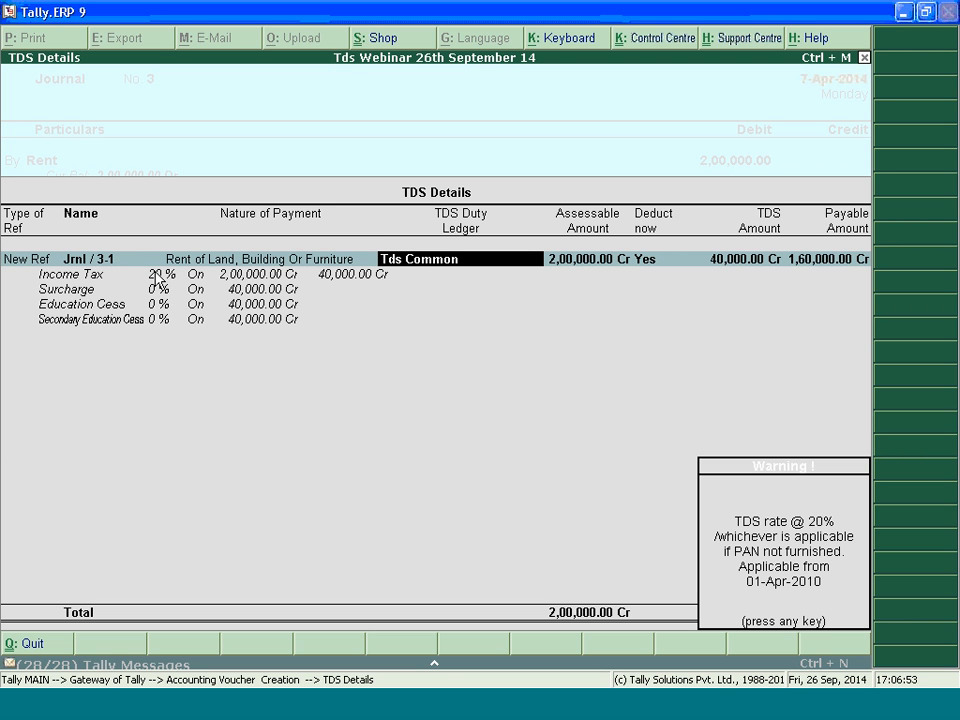
pyautogui.press('Return')
pyautogui.press('Return')
pyautogui.press('Return')
pyautogui.press('Return')
pyautogui.press('Return')
pyautogui.press('Return')
pyautogui.press('Return')
pyautogui.press('Return')
pyautogui.press('Return')
pyautogui.press('Return')
pyautogui.press('Return')
pyautogui.press('Return')
pyautogui.press('Return')
pyautogui.press('Return')
pyautogui.press('Return')
pyautogui.press('Return')
pyautogui.press('Return')
pyautogui.press('Return')
pyautogui.press('Return')
pyautogui.press('Return')
pyautogui.press('Return')
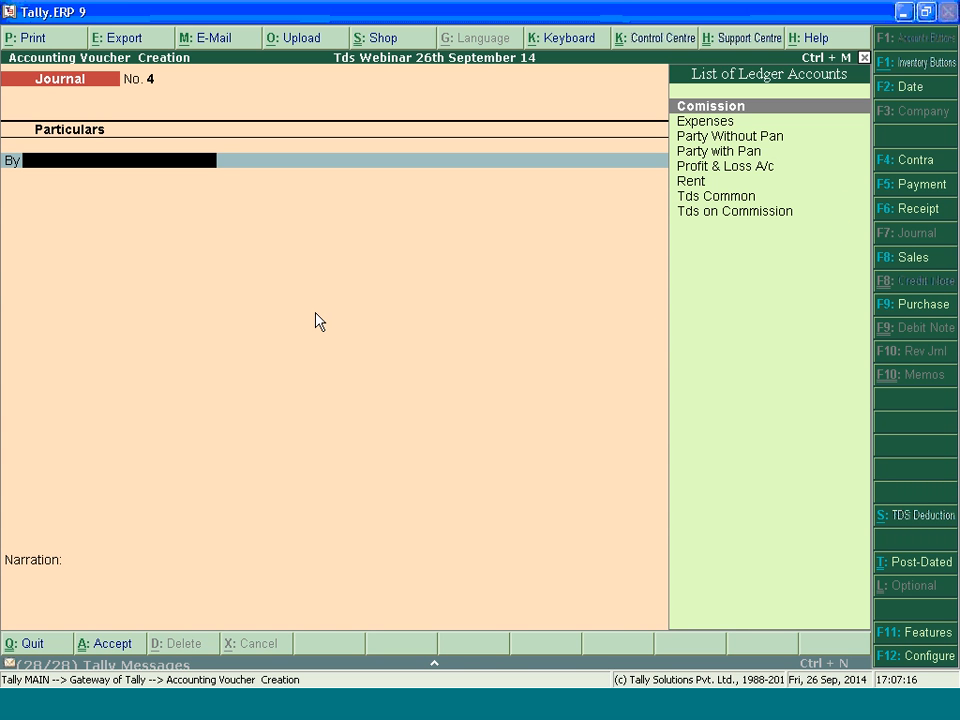
# Leave voucher entry and open the TDS Computation report again to check the rent deduction
pyautogui.press('Escape')
pyautogui.press('Escape')
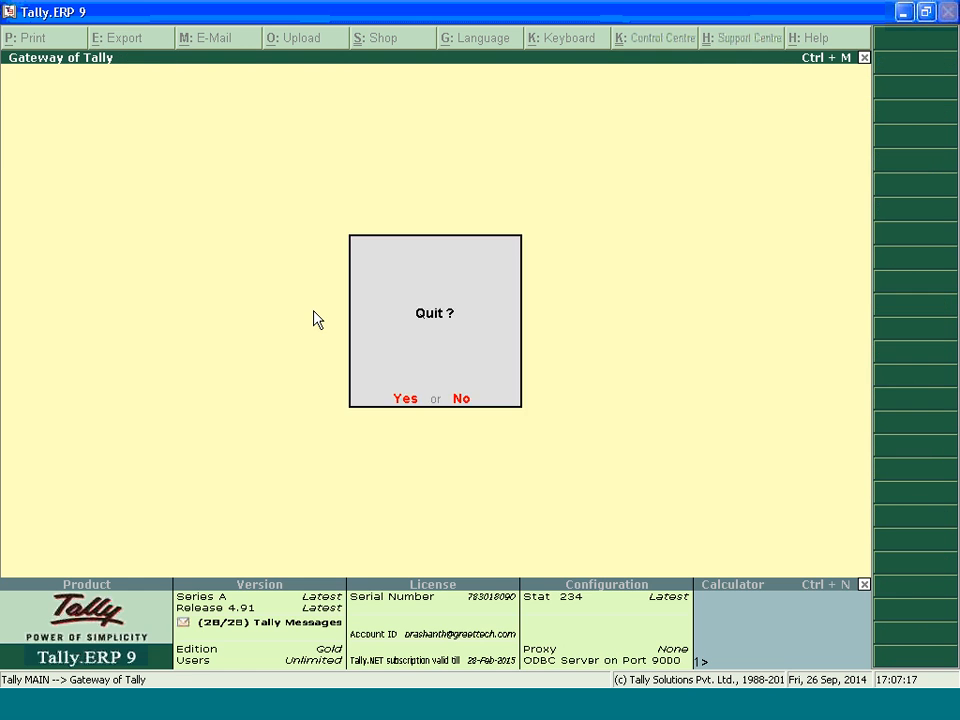
pyautogui.press('n')
pyautogui.press('d')
pyautogui.press('o')
pyautogui.press('Return')
pyautogui.press('Return')
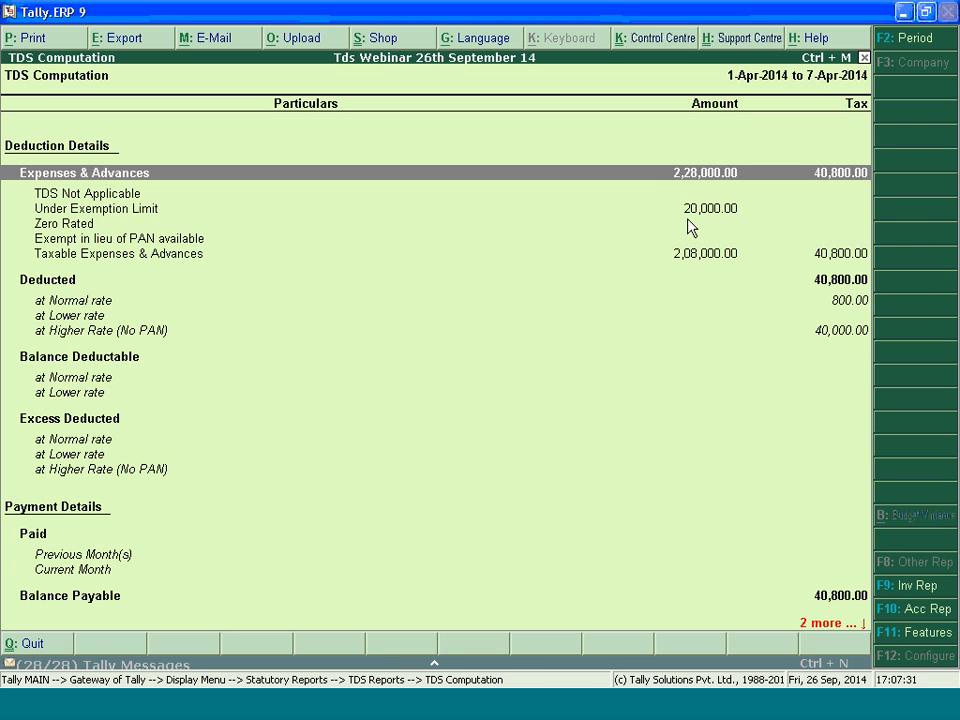
# Leave the TDS Computation report after checking the TDS Not Applicable line, and open accounting voucher entry for a new journal
pyautogui.click(133, 196)
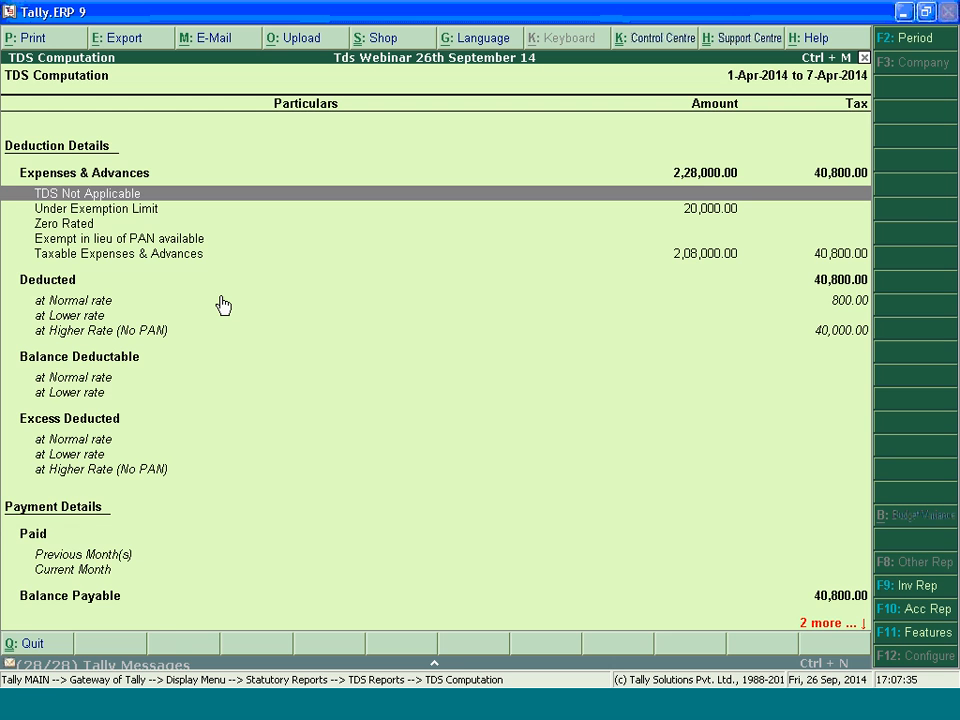
pyautogui.press('Escape')
pyautogui.press('Escape')
pyautogui.press('Escape')
pyautogui.press('Escape')
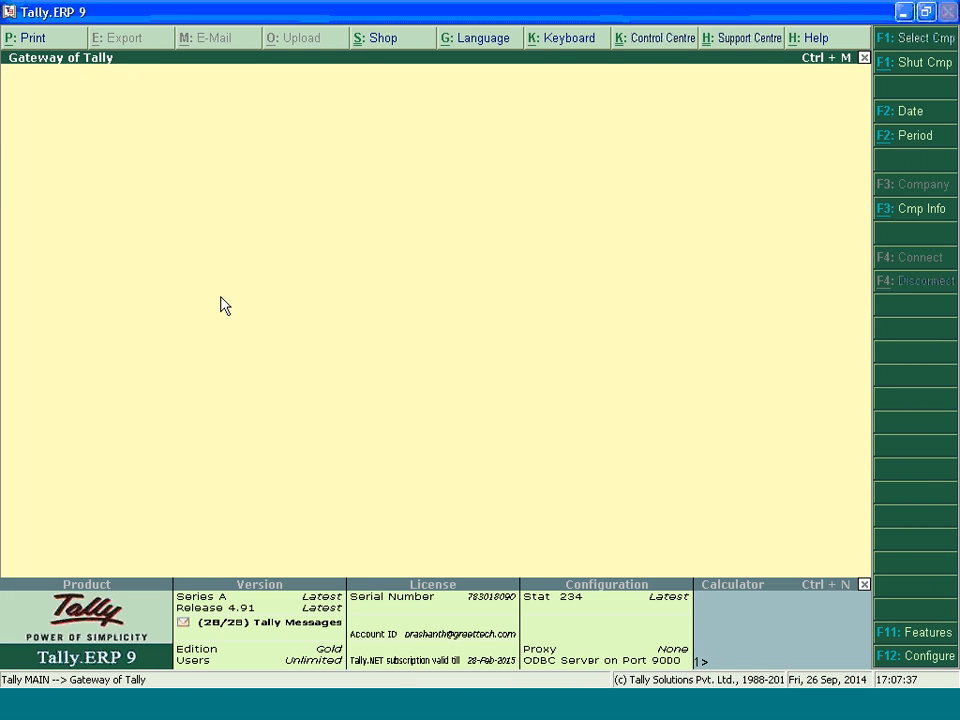
pyautogui.press('Down')
pyautogui.press('Down')
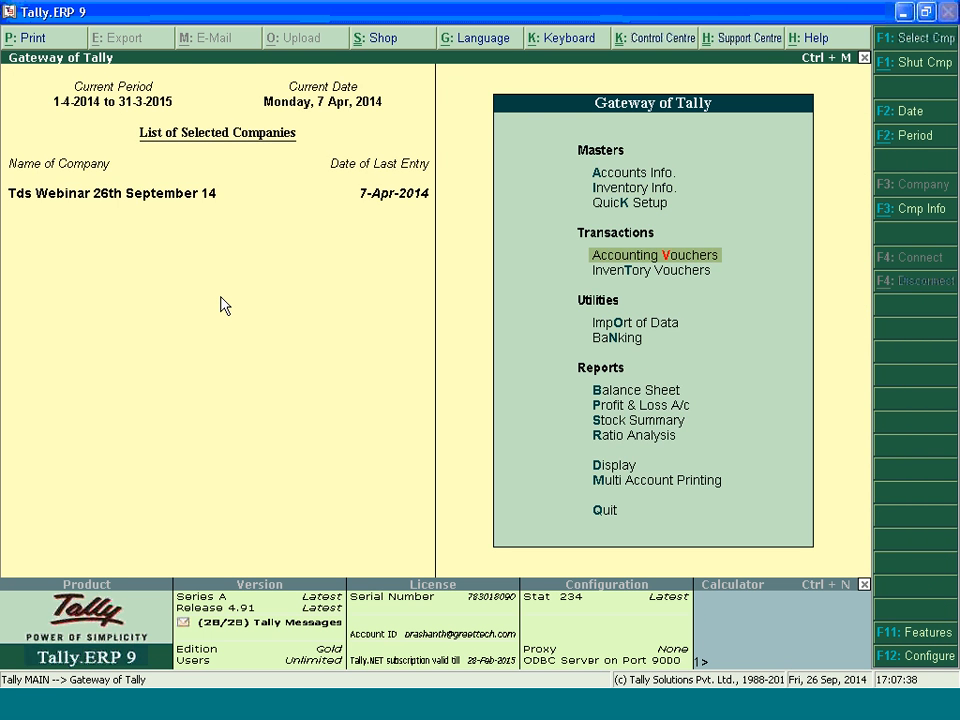
pyautogui.press('Return')
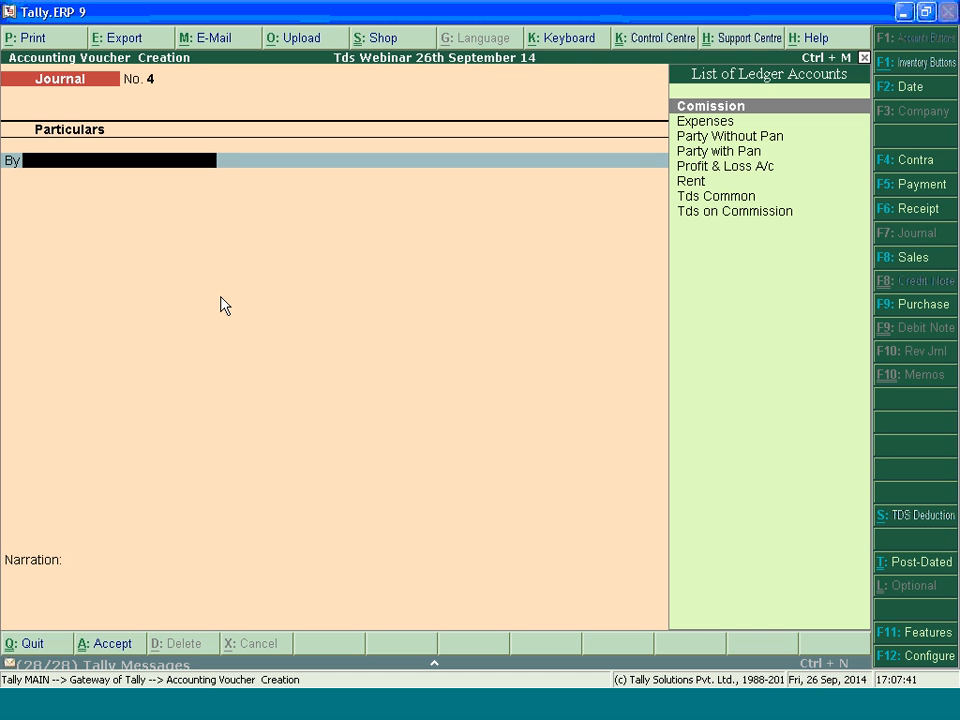
# Debit the Expenses ledger with 80,000 in the journal voucher and move the voucher date to 9-Apr-2014
pyautogui.press('Down')
pyautogui.press('Down')
pyautogui.press('Up')
pyautogui.press('Return')
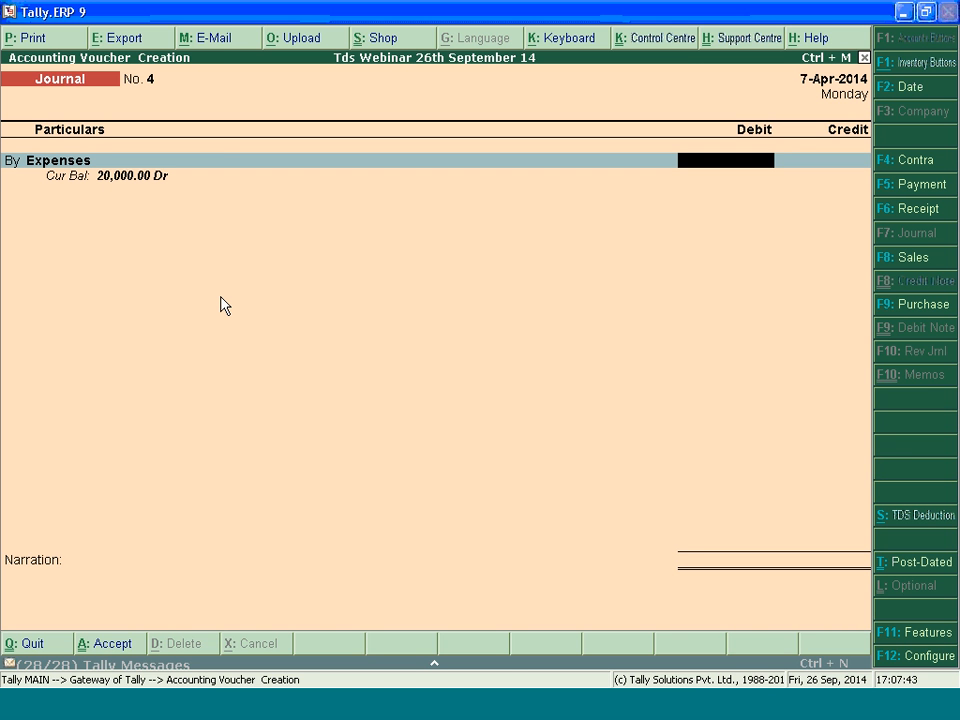
pyautogui.press('+')
pyautogui.press('+')
pyautogui.write('80000')
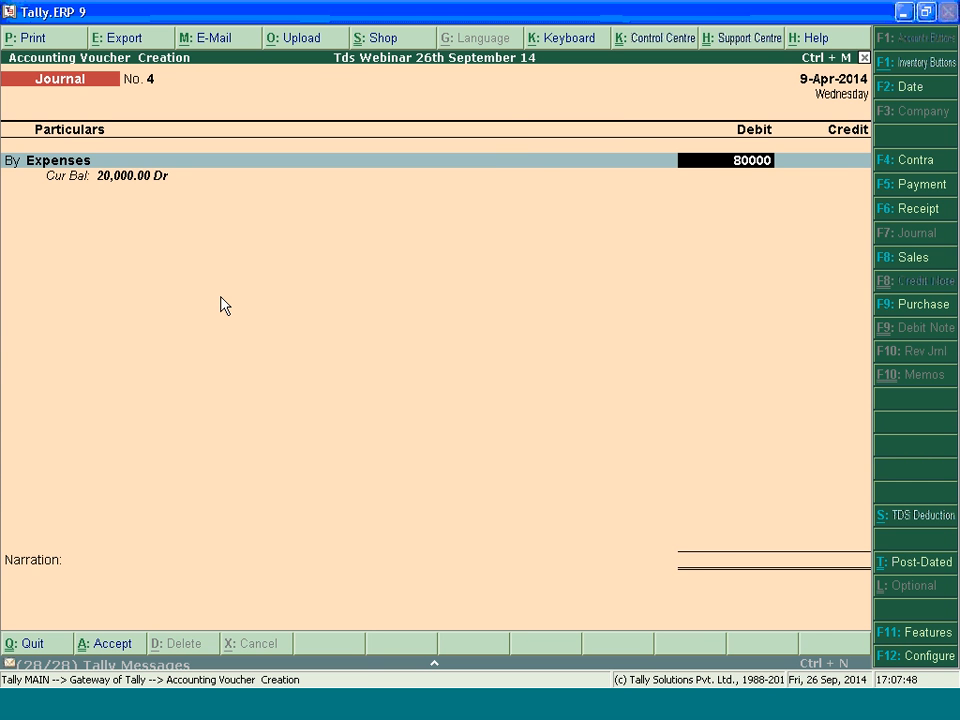
pyautogui.press('Return')
pyautogui.press('Return')
# Allocate 10,000 as Not Applicable and 70,000 to Payments to Contractors (Other Than Advertisement), and choose Party with Pan as the ledger to credit
pyautogui.write('10000')
pyautogui.press('Return')
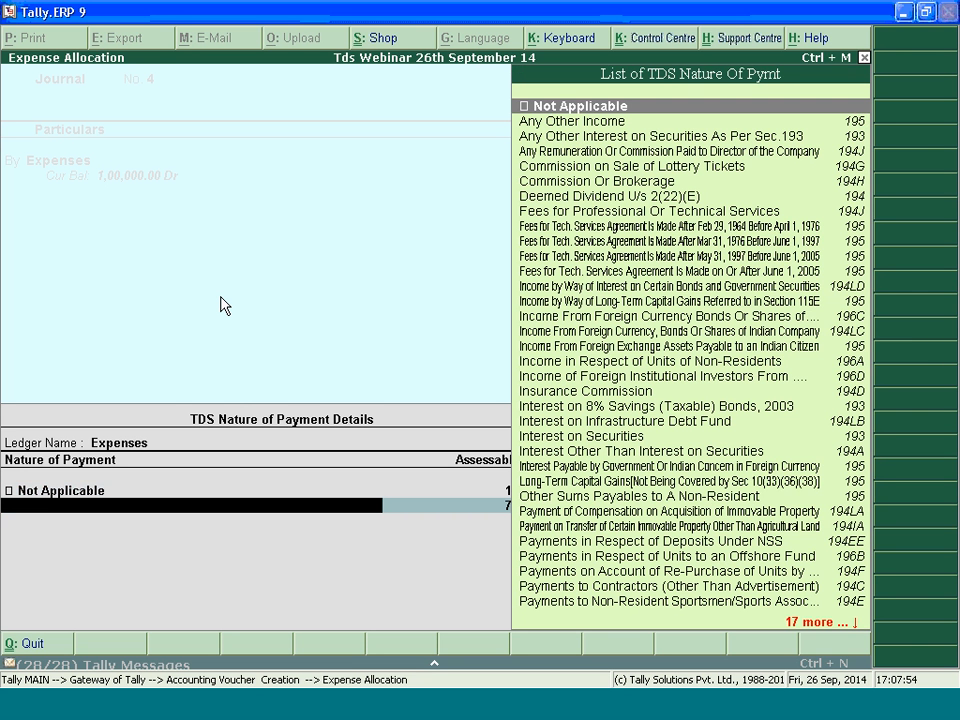
pyautogui.write('Pay')
pyautogui.press('Up')
pyautogui.press('Up')
pyautogui.press('Up')
pyautogui.press('Up')
pyautogui.press('Up')
pyautogui.press('Up')
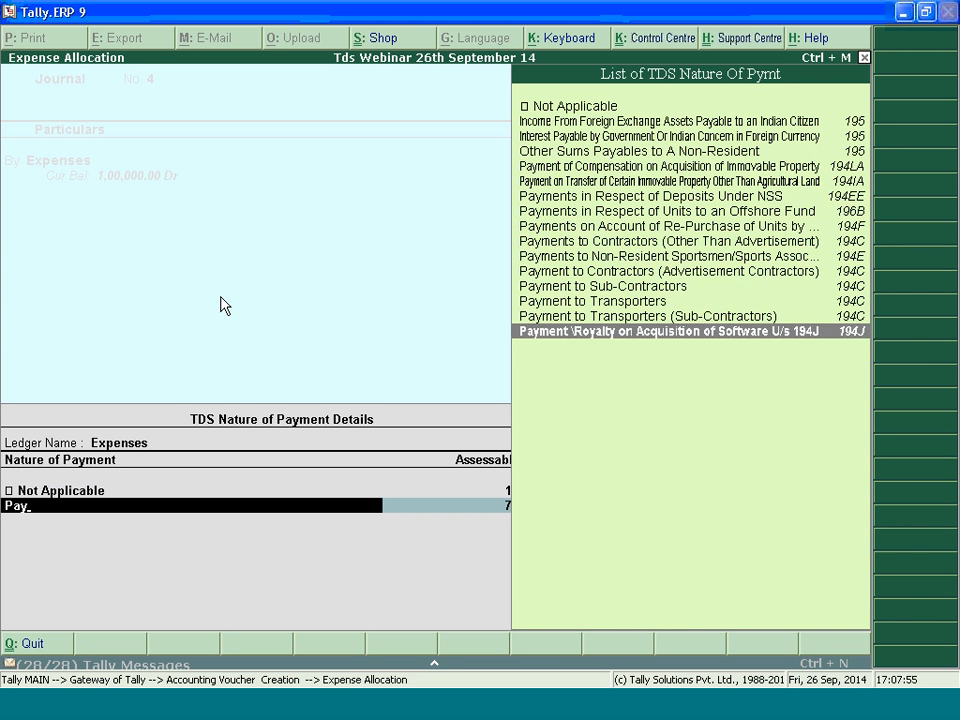
pyautogui.press('Up')
pyautogui.press('Return')
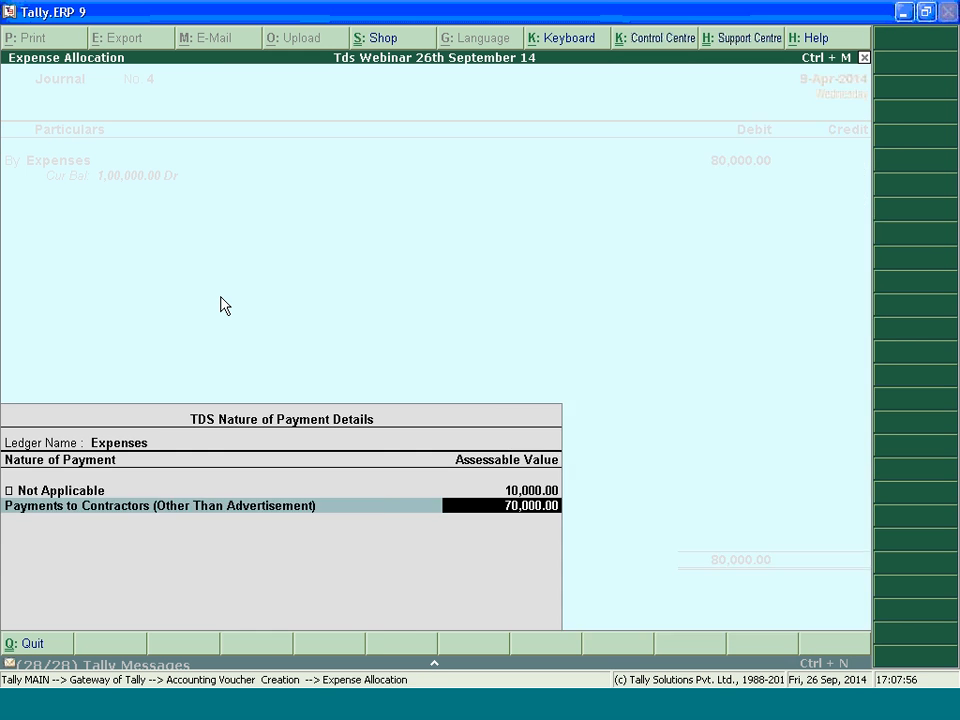
pyautogui.press('Return')
# Go back to the Expenses debit line, review its nature-of-payment split, and accept both allocations again
pyautogui.press('BackSpace')
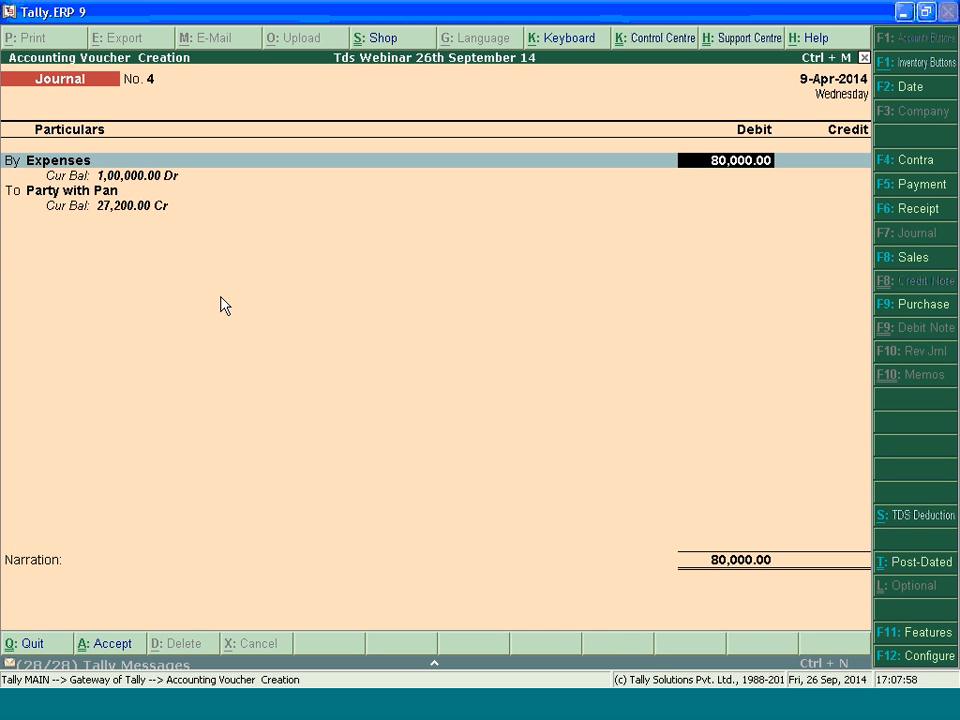
pyautogui.press('BackSpace')
pyautogui.press('Return')
pyautogui.press('Return')
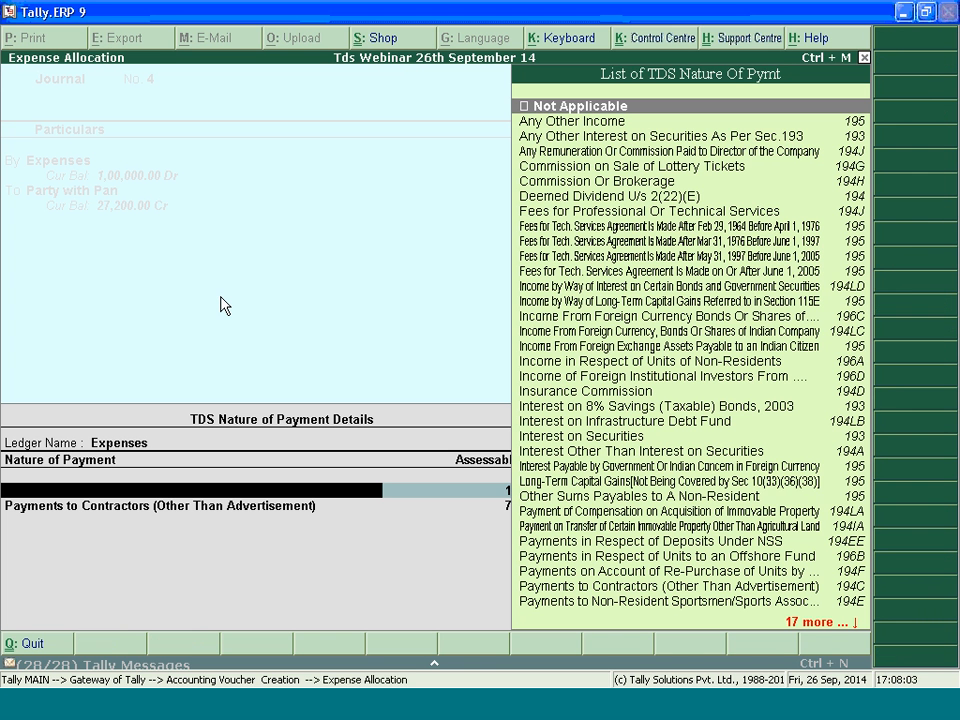
pyautogui.press('Return')
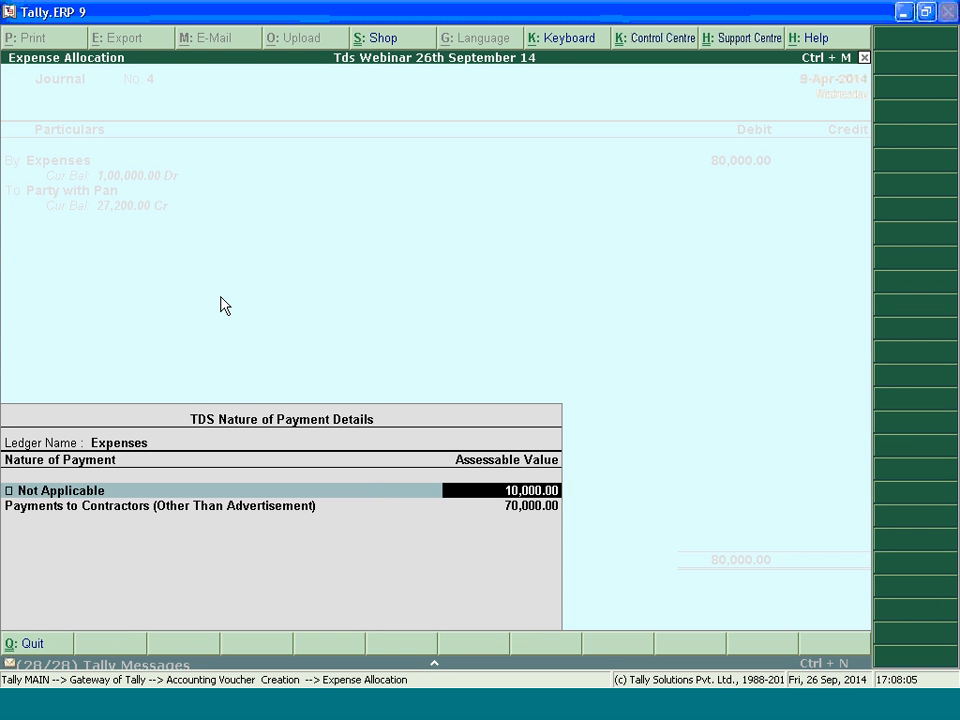
pyautogui.press('BackSpace')
pyautogui.press('Return')
pyautogui.press('Return')
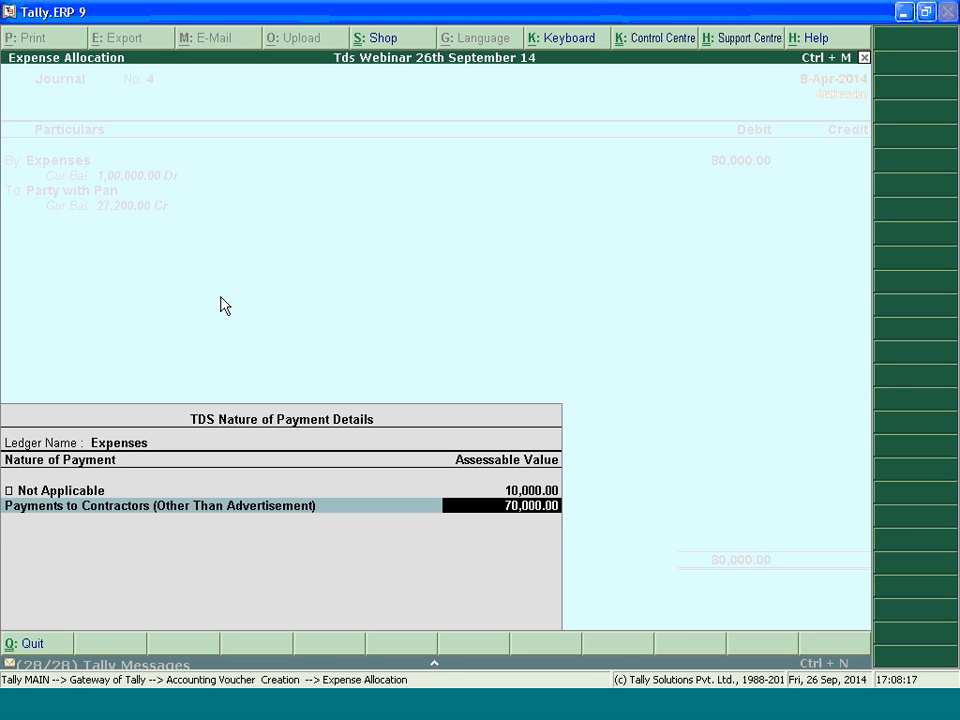
pyautogui.press('Return')
pyautogui.press('Return')
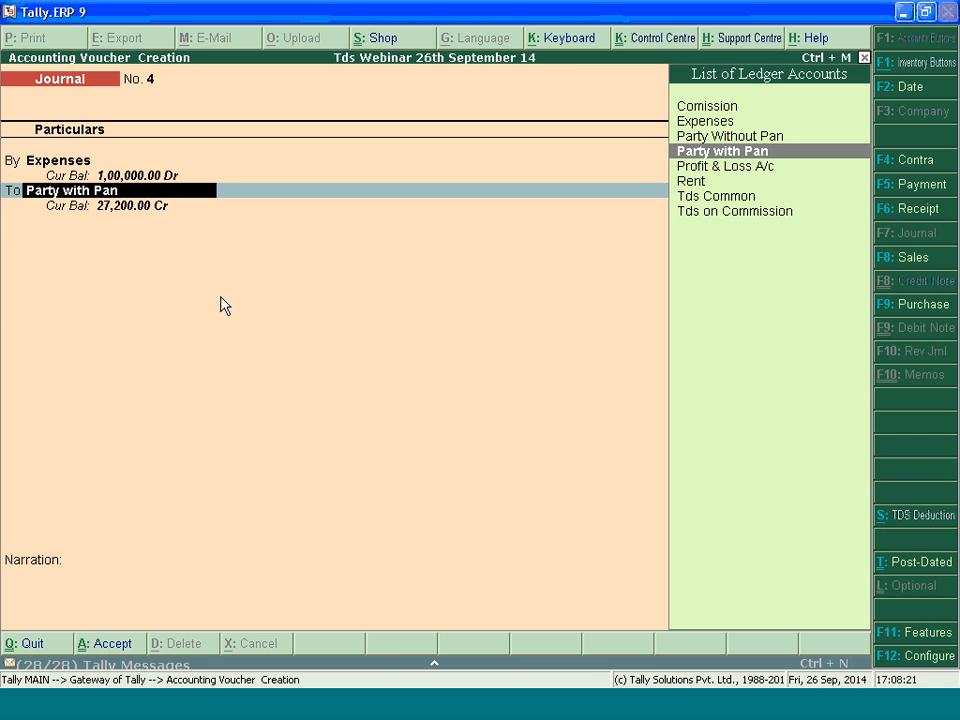
# For Party with Pan, add new TDS reference Jrnl / 4-1 for Payments to Contractors (Other Than Advertisement), deducted now through Tds Common
pyautogui.press('Return')
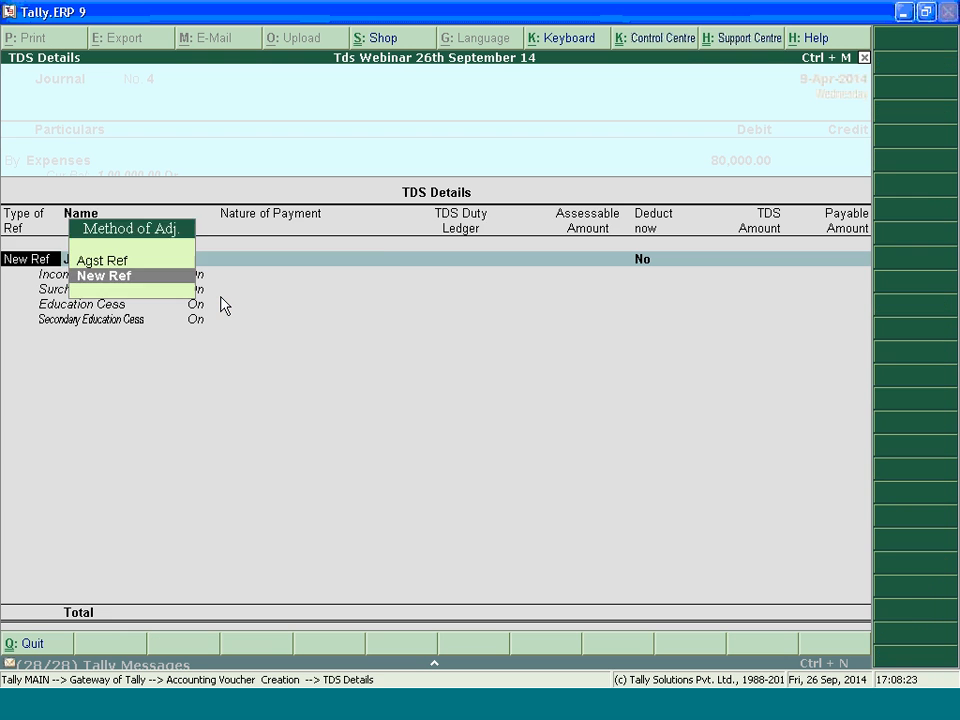
pyautogui.press('Return')
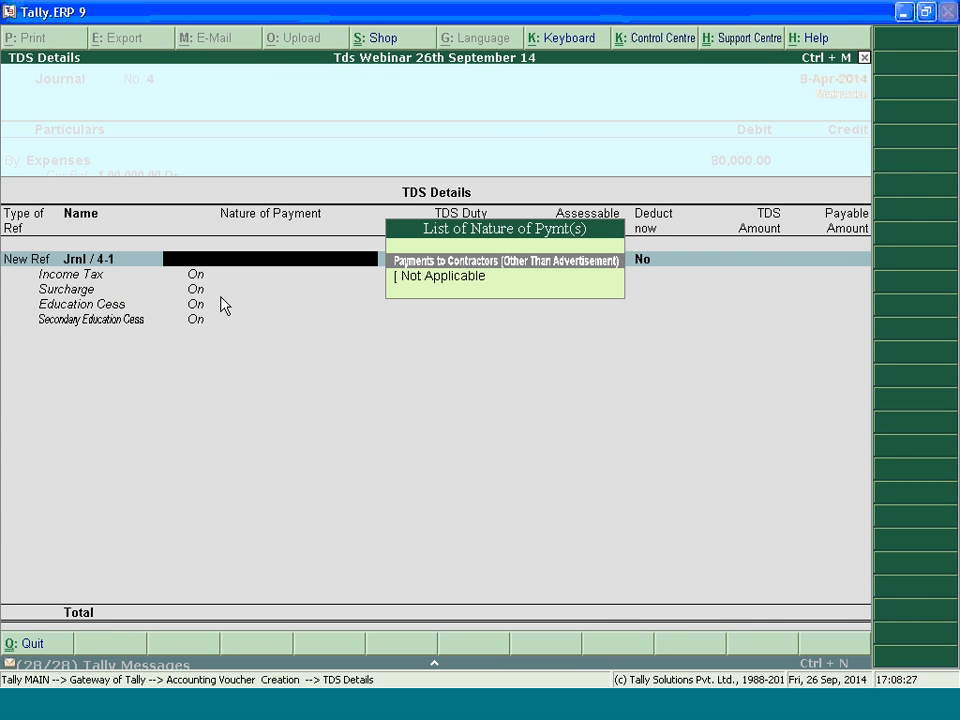
pyautogui.press('Return')
pyautogui.press('space')
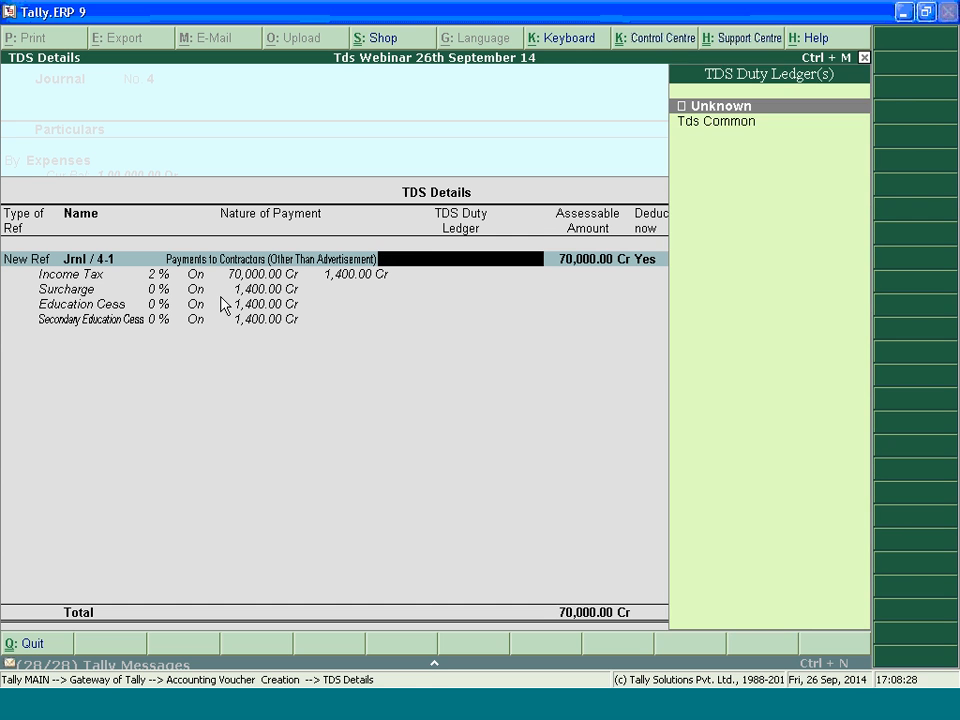
pyautogui.press('Down')
pyautogui.press('Return')
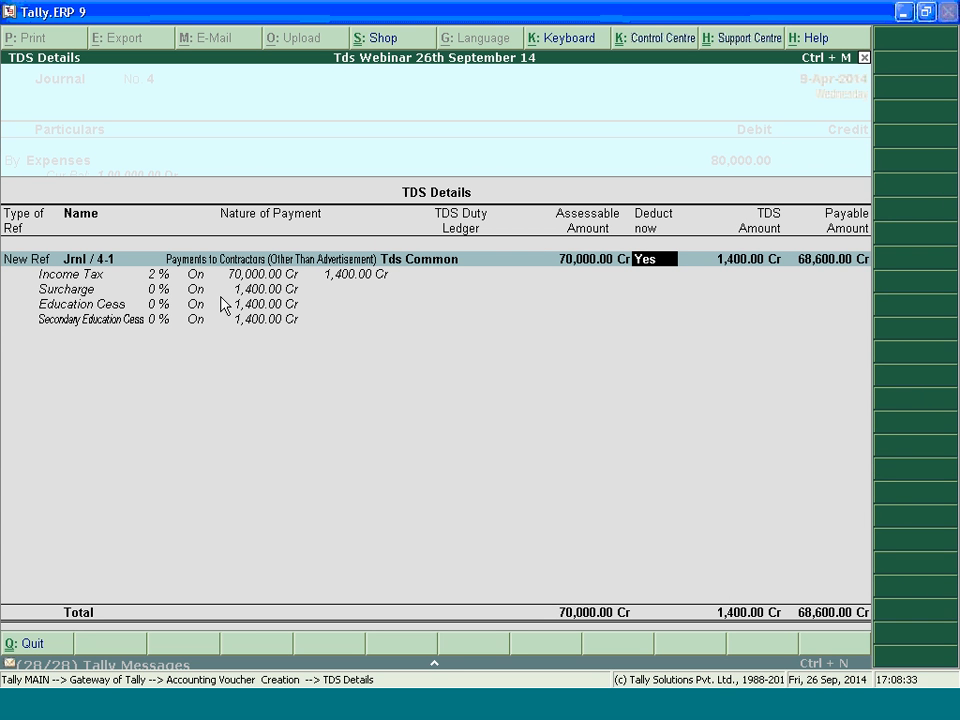
pyautogui.press('Return')
pyautogui.press('Return')
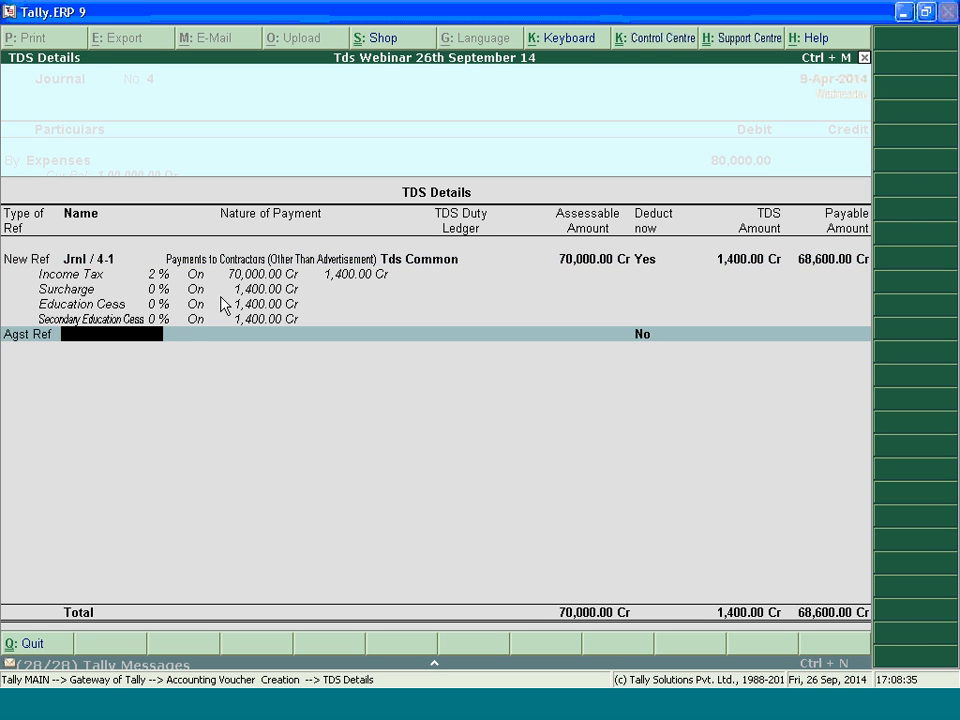
# Add a second new TDS reference, Jrnl / 4-2, for the Not Applicable portion of 10,000
pyautogui.press('BackSpace')
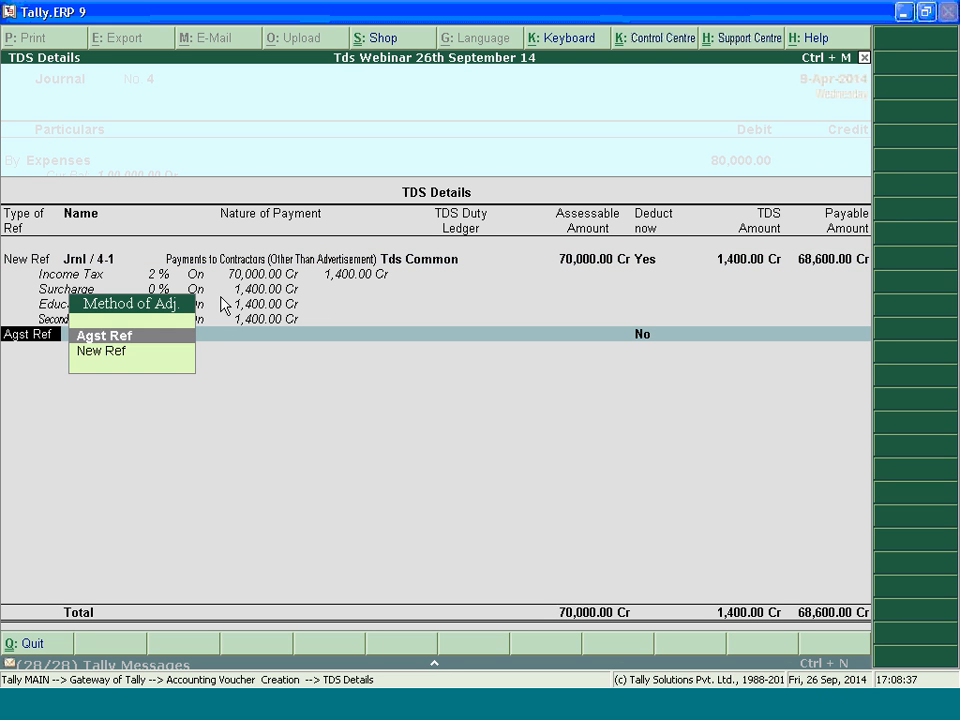
pyautogui.press('Down')
pyautogui.press('Return')
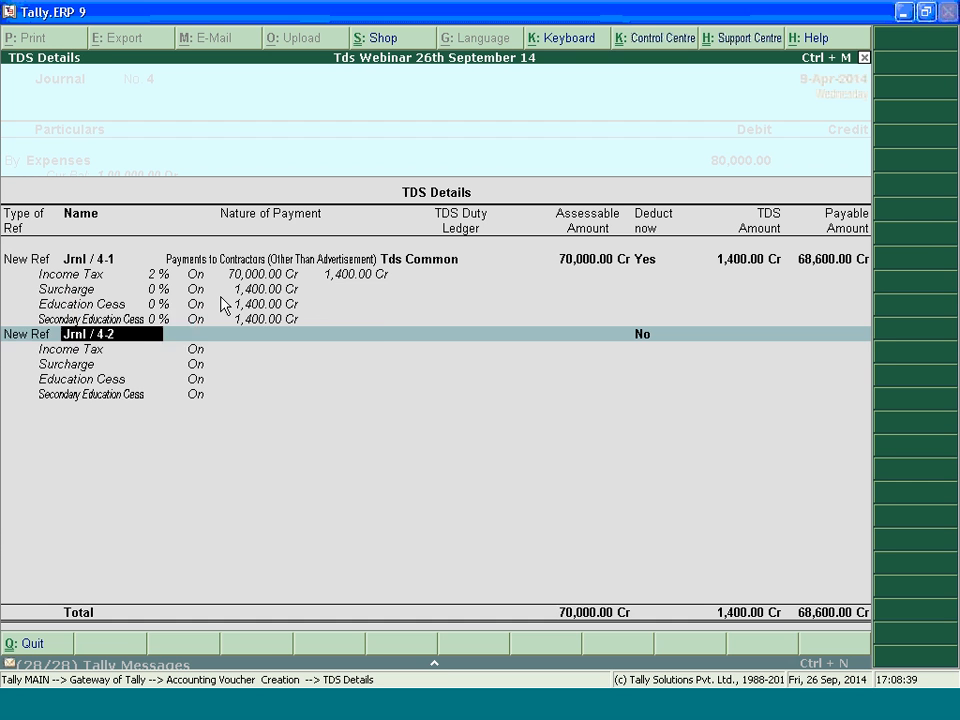
pyautogui.press('Return')
pyautogui.press('Return')
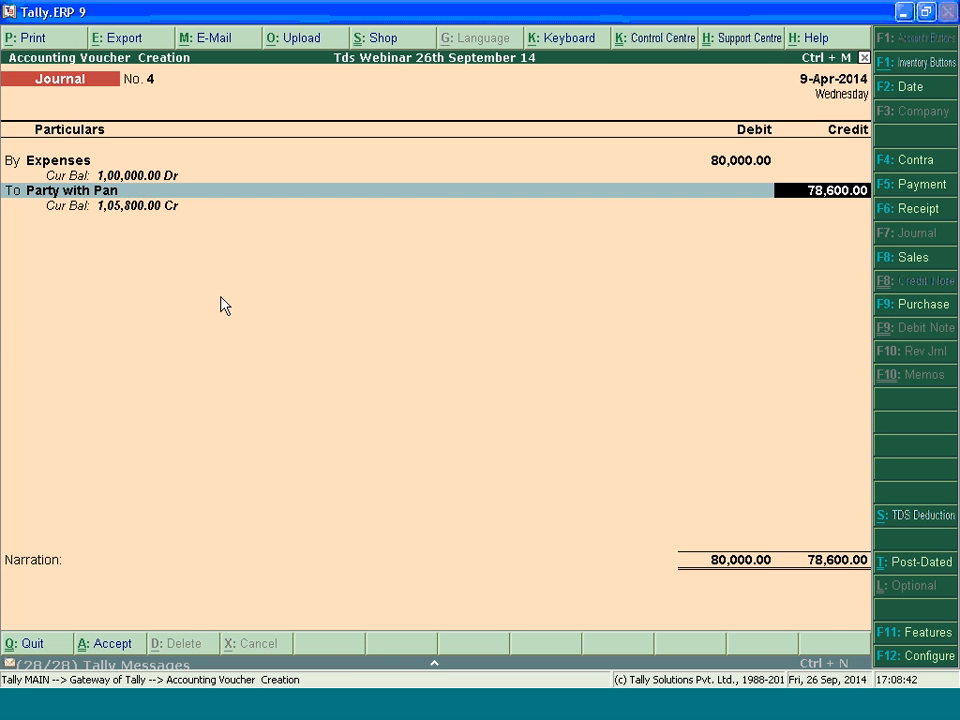
# Reopen the TDS details of Party with Pan, review both references, and accept them along with the credit amount
pyautogui.press('BackSpace')
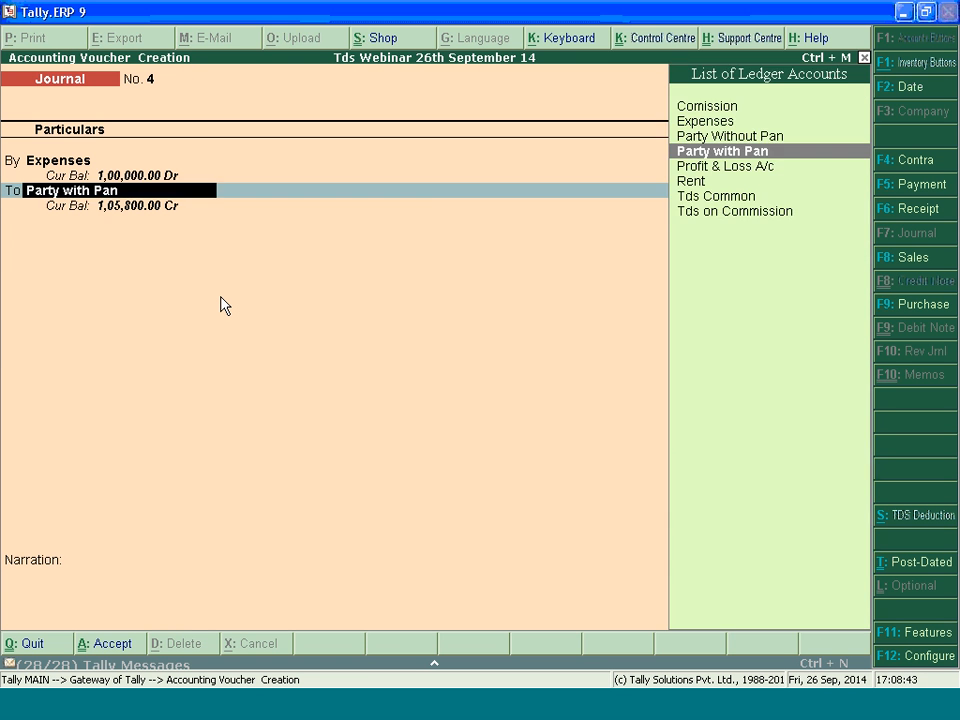
pyautogui.press('Return')
pyautogui.press('Return')
pyautogui.press('Return')
pyautogui.press('Return')
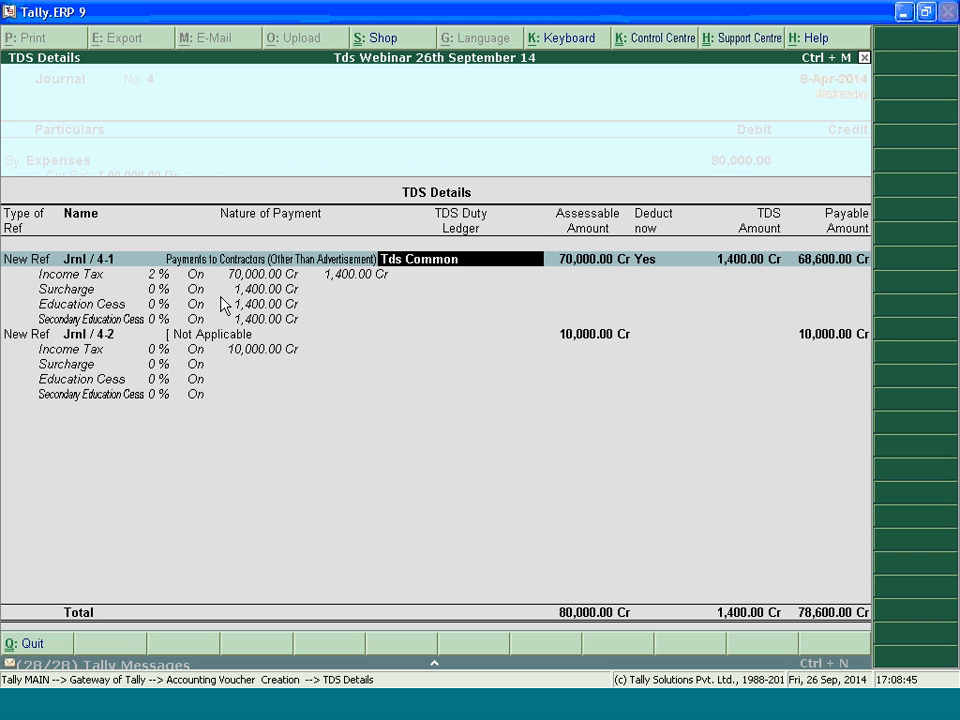
pyautogui.press('Return')
pyautogui.press('Return')
pyautogui.press('Return')
pyautogui.press('Return')
pyautogui.press('Return')
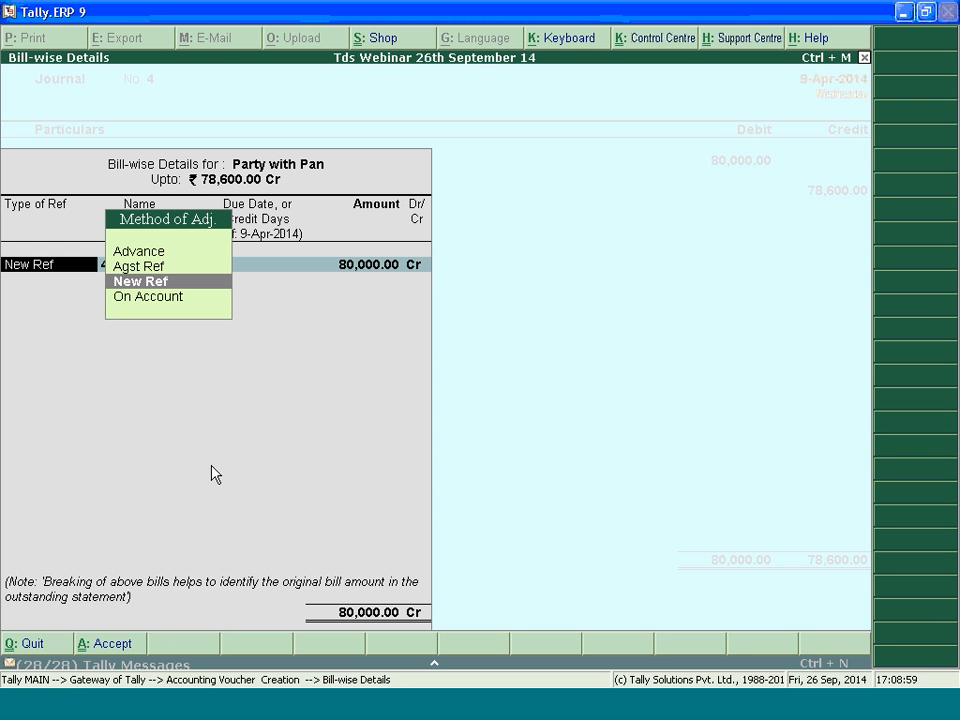
# Complete the bill-wise details for Party with Pan as New Ref 4 with 80,000 Cr and 1,400 Dr
pyautogui.press('Return')
pyautogui.press('Return')
pyautogui.press('Return')
pyautogui.press('Return')
pyautogui.press('Return')
pyautogui.press('Return')
pyautogui.press('Return')
pyautogui.press('Return')
pyautogui.press('Return')
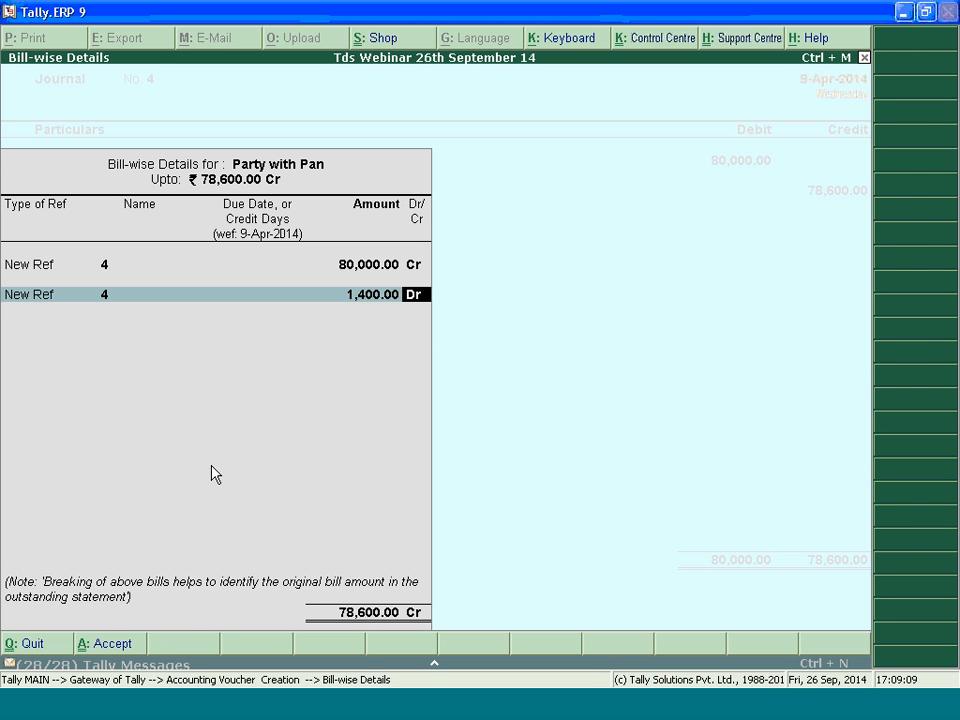
pyautogui.press('Return')
# Credit Tds Common with 1,400 and submit the journal voucher without a narration
pyautogui.press('Return')
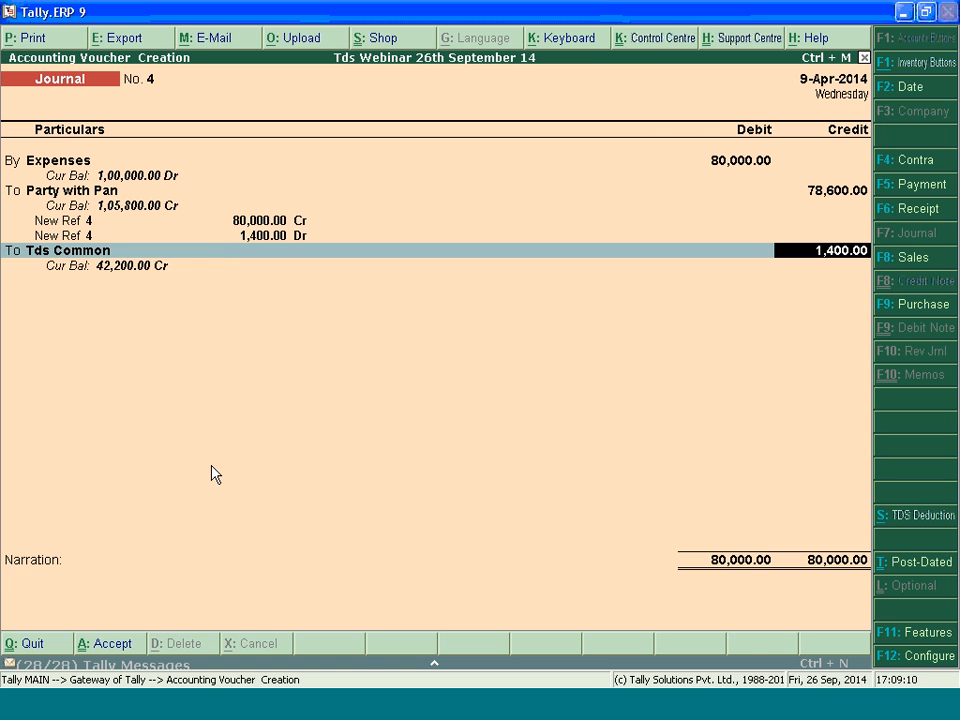
pyautogui.press('Return')
pyautogui.press('Return')
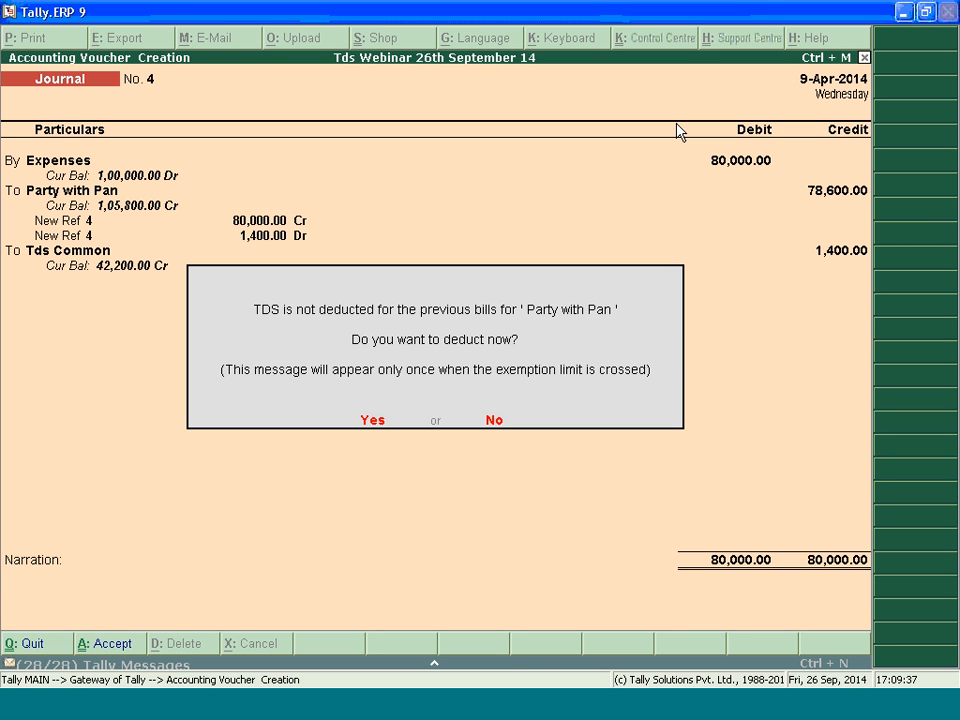
# Agree to deduct TDS on Party with Pan's previous bills and save the 400 deduction journal against bill 1
pyautogui.click(377, 422)
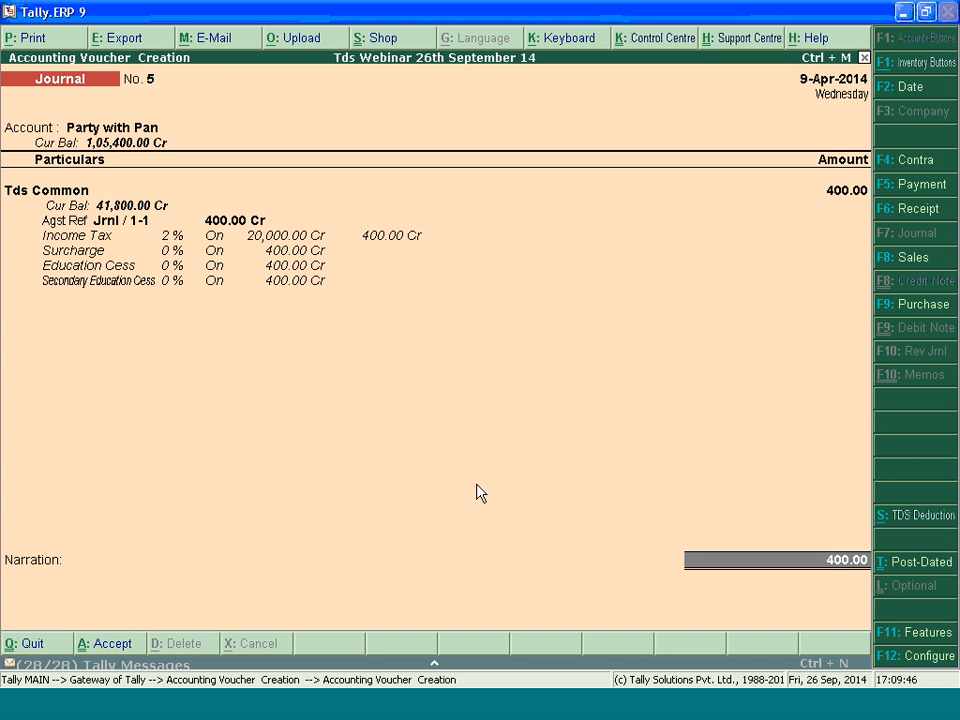
pyautogui.press('Return')
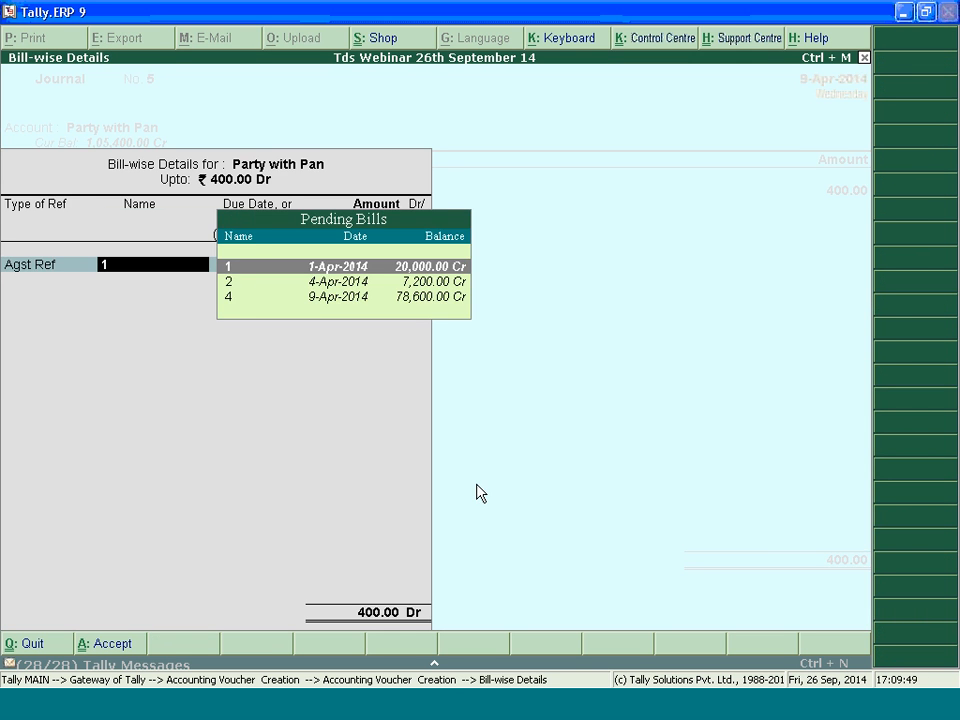
pyautogui.press('Return')
pyautogui.press('Return')
pyautogui.press('Return')
pyautogui.press('Return')
pyautogui.press('Return')
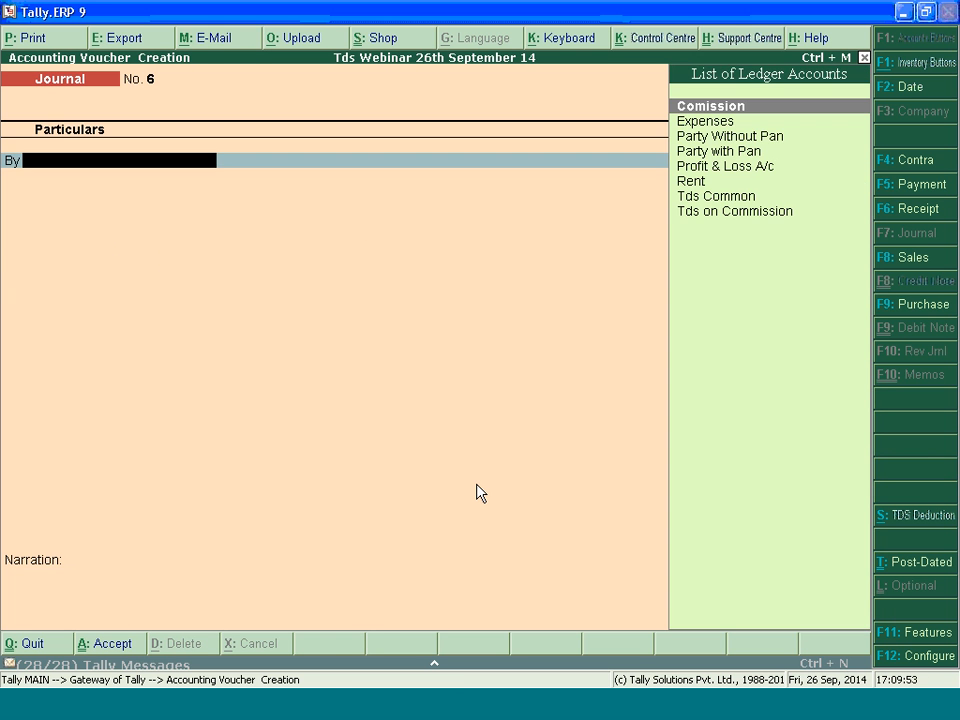
# Leave voucher entry and open the TDS Computation report from the statutory TDS reports
pyautogui.press('Escape')
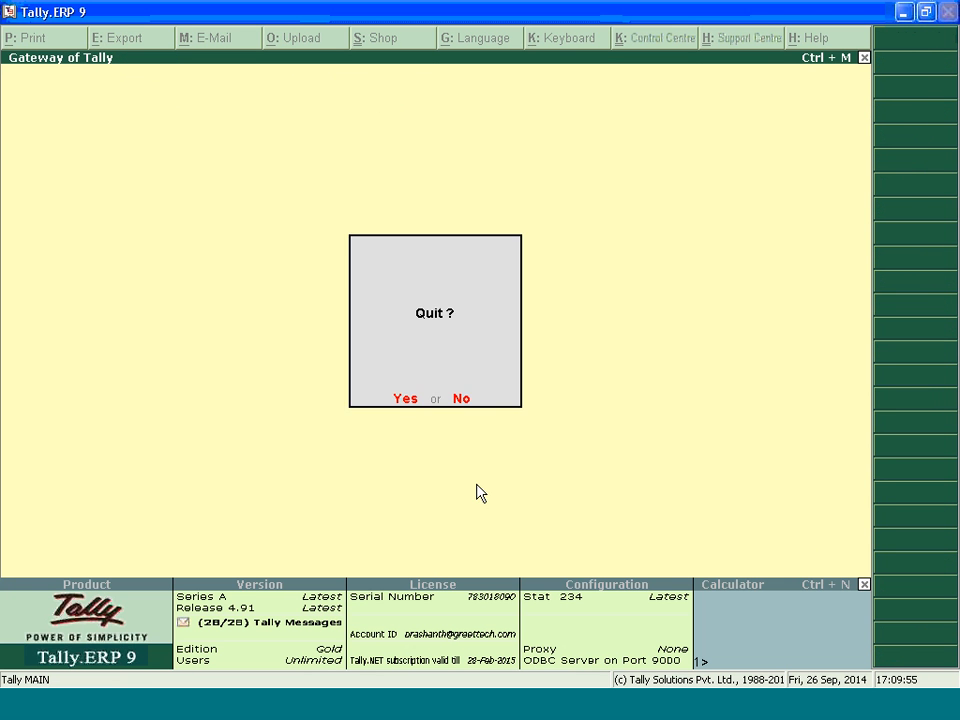
pyautogui.press('d')
pyautogui.press('u')
pyautogui.press('Return')
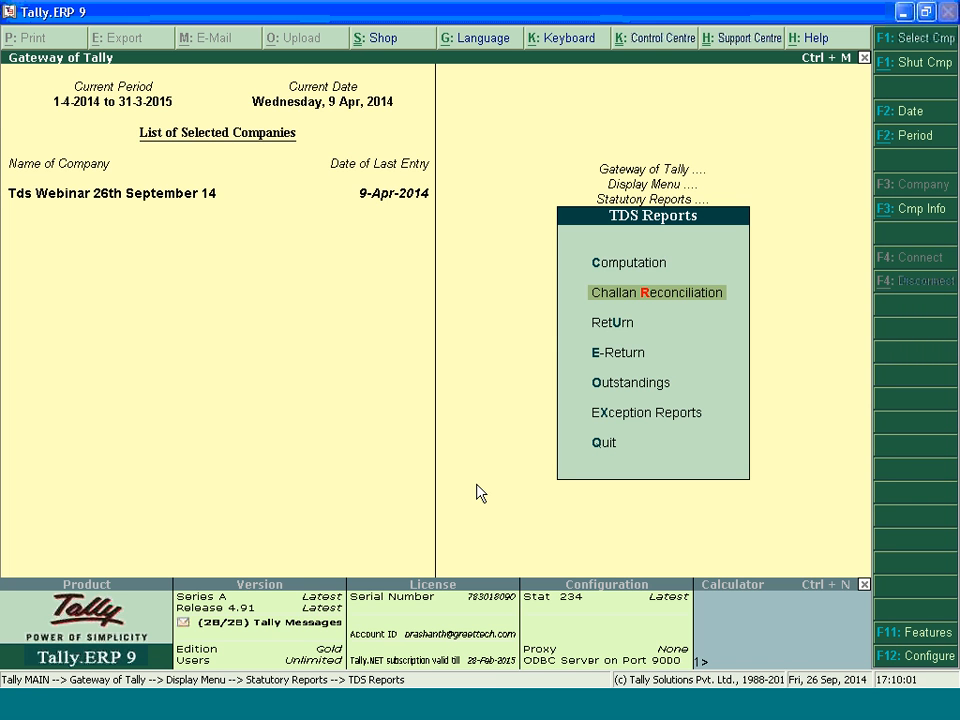
pyautogui.press('Up')
pyautogui.press('Return')
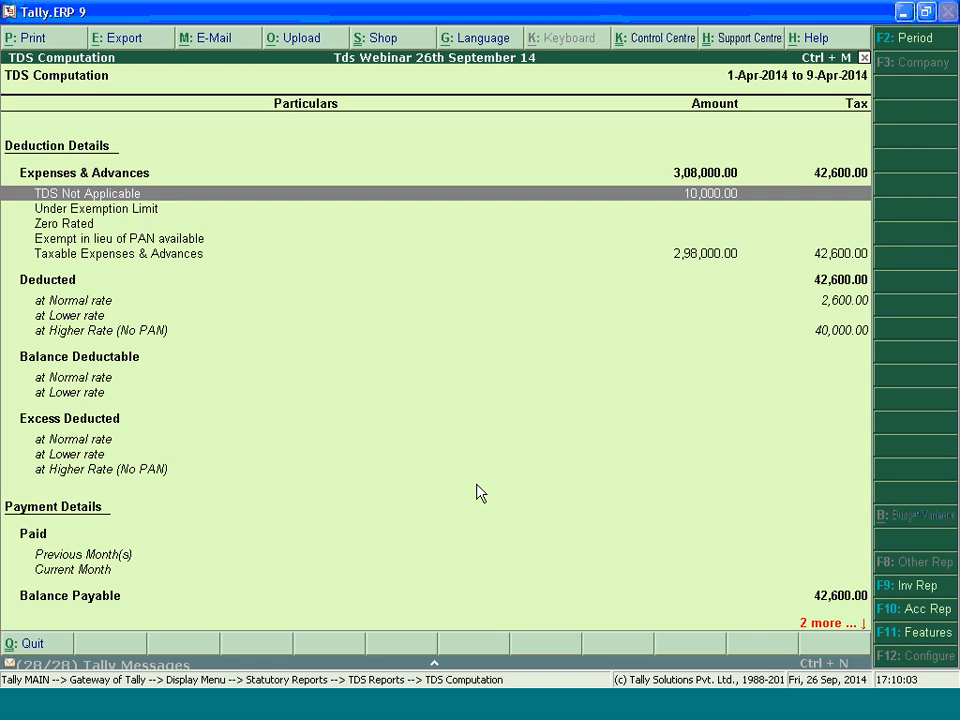
# Examine the TDS Not Applicable, Under Exemption Limit, Zero Rated and Exempt in lieu of PAN available rows of the computation
pyautogui.press('Down')
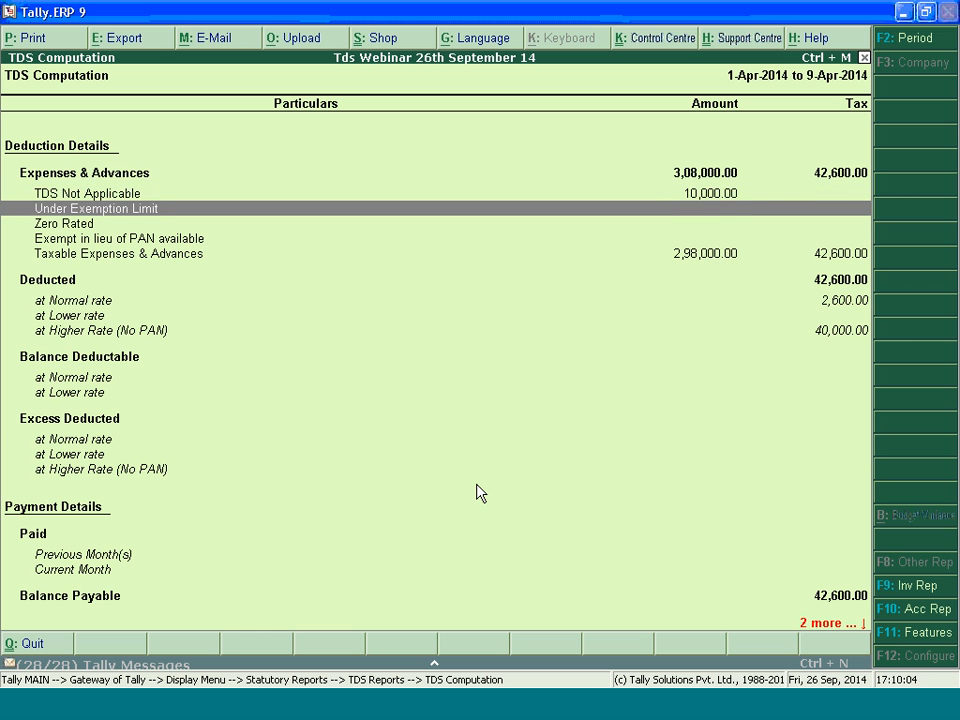
pyautogui.press('Up')
pyautogui.press('Down')
pyautogui.press('Up')
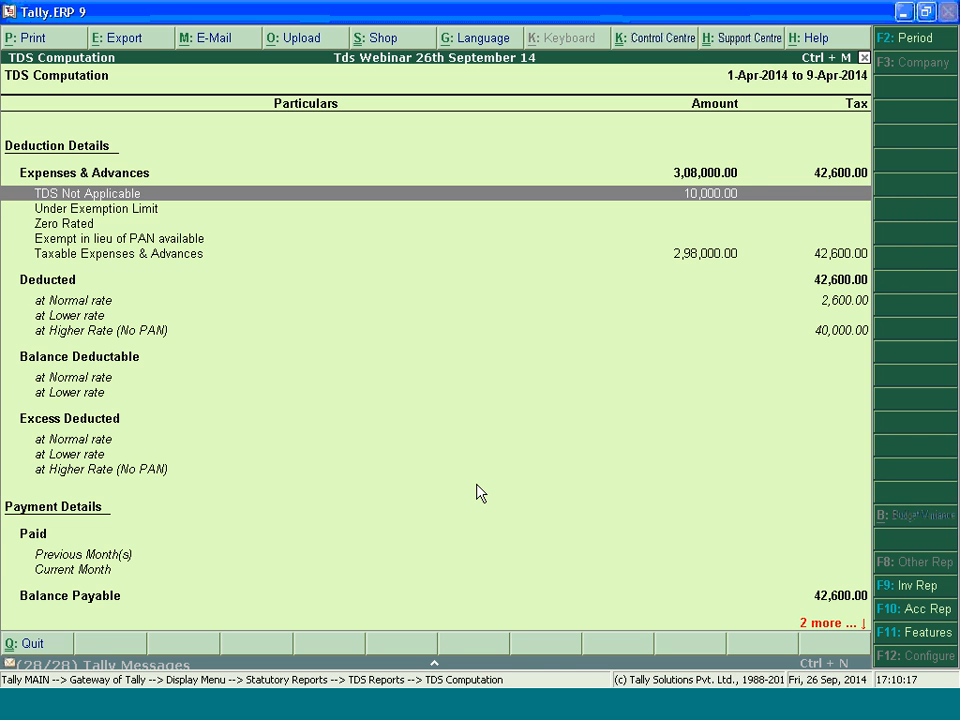
pyautogui.press('Down')
pyautogui.press('Down')
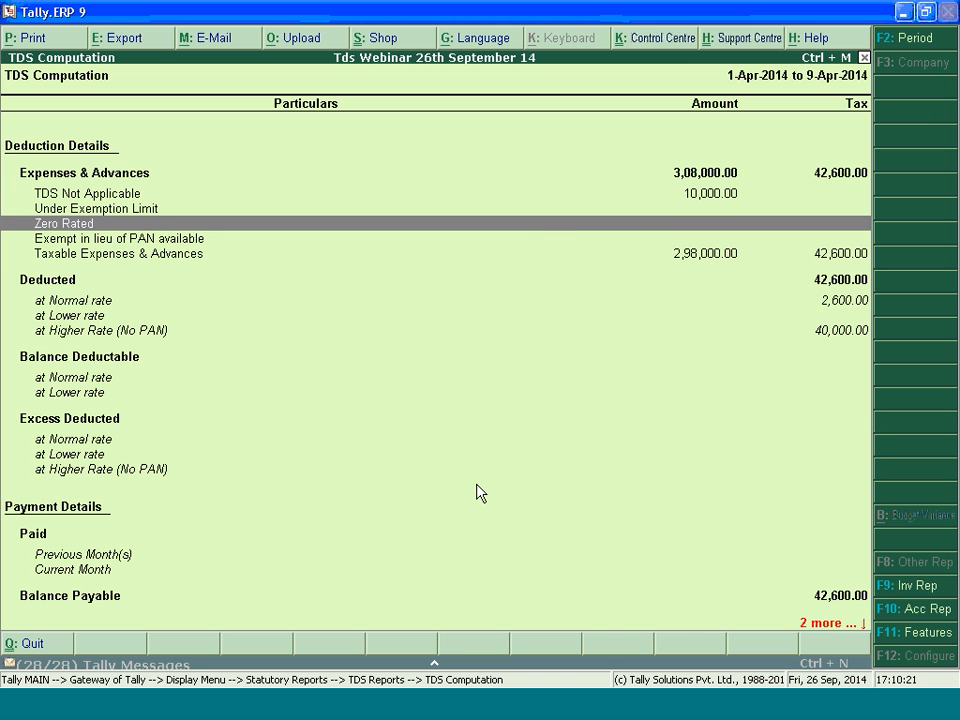
pyautogui.press('Down')
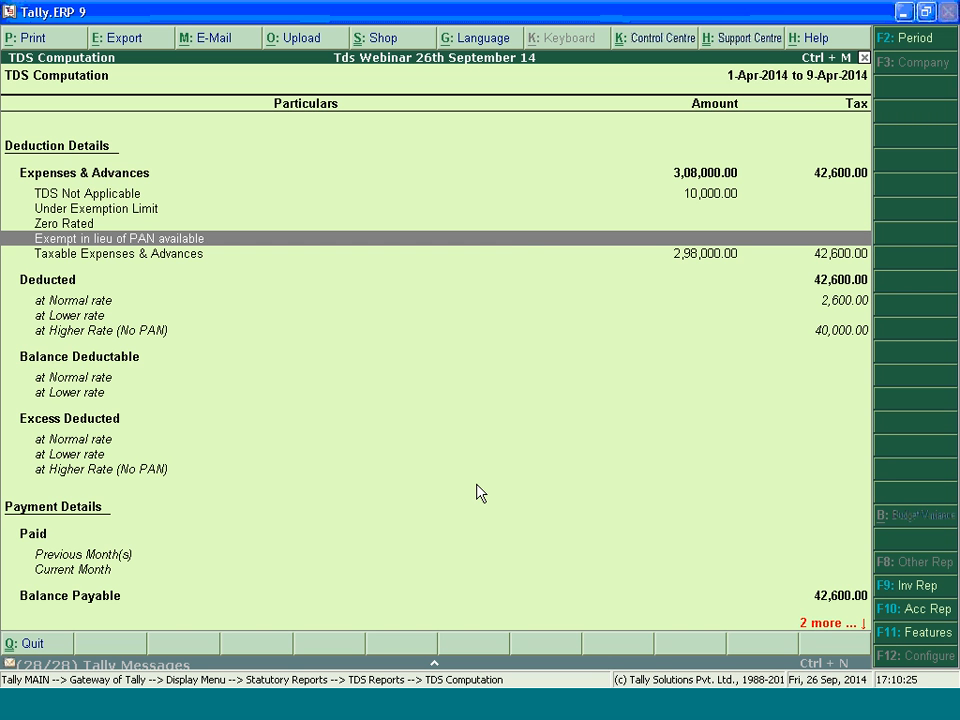
# Exit the report, start creating a new single ledger, and name it Transporter
pyautogui.press('Escape')
pyautogui.press('Escape')
pyautogui.press('Escape')
pyautogui.press('Escape')
pyautogui.press('Escape')
pyautogui.press('Escape')
pyautogui.press('a')
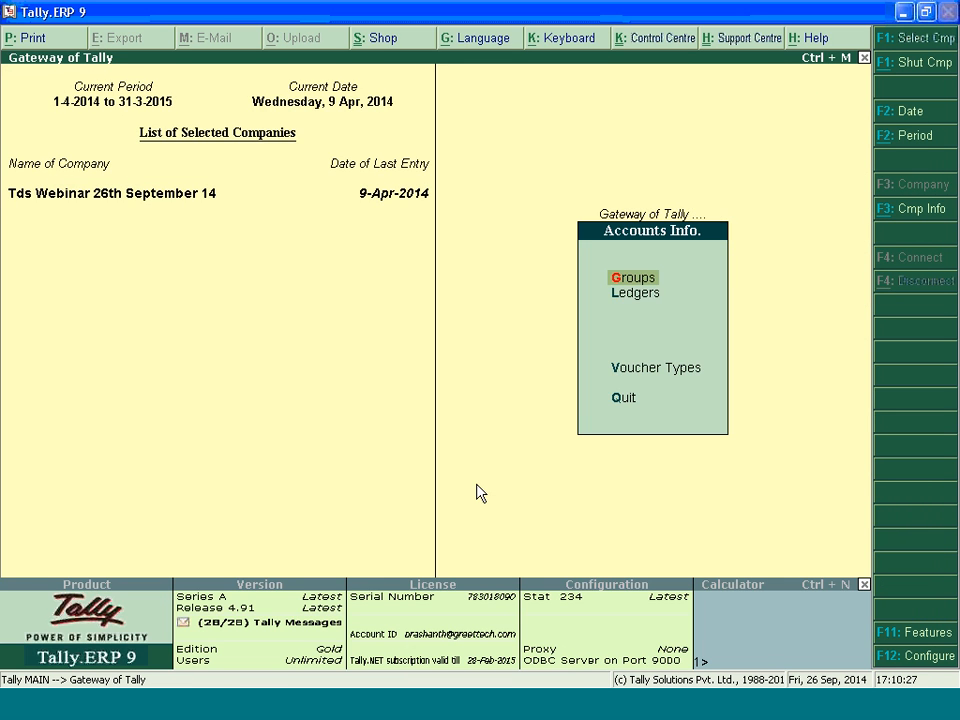
pyautogui.press('Down')
pyautogui.press('Return')
pyautogui.press('Return')
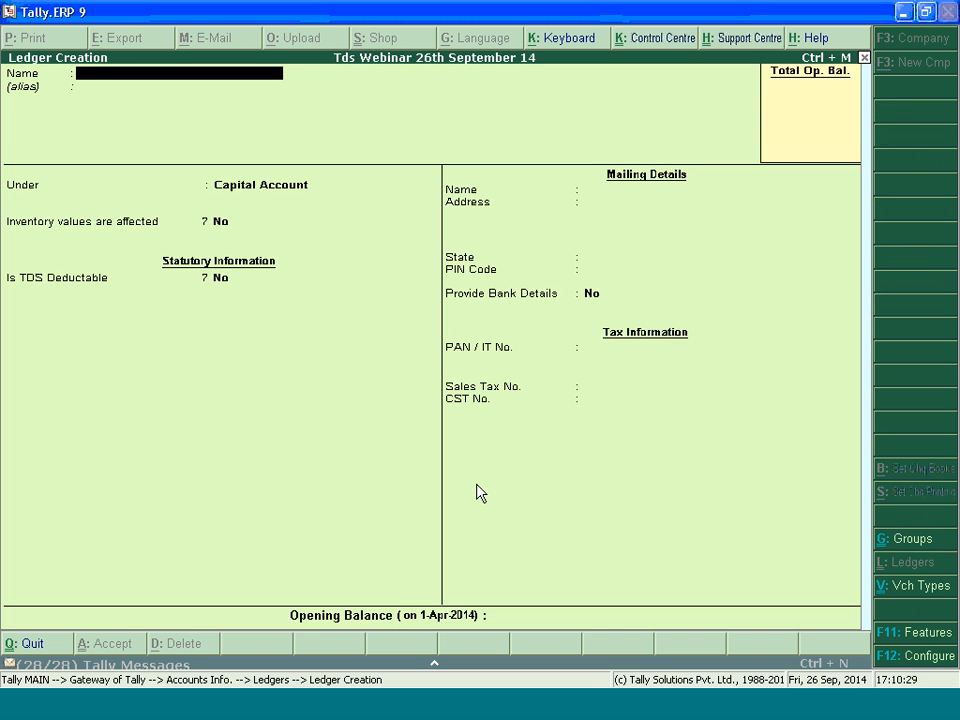
pyautogui.write('TRan\\\\\\')
pyautogui.press('BackSpace')
pyautogui.press('BackSpace')
pyautogui.press('BackSpace')
pyautogui.press('BackSpace')
pyautogui.press('BackSpace')
pyautogui.write('ransporter')
# Group the Transporter ledger under Sundry Creditors, maintain balances bill-by-bill, and leave the default credit period empty
pyautogui.press('Return')
pyautogui.write('Su')
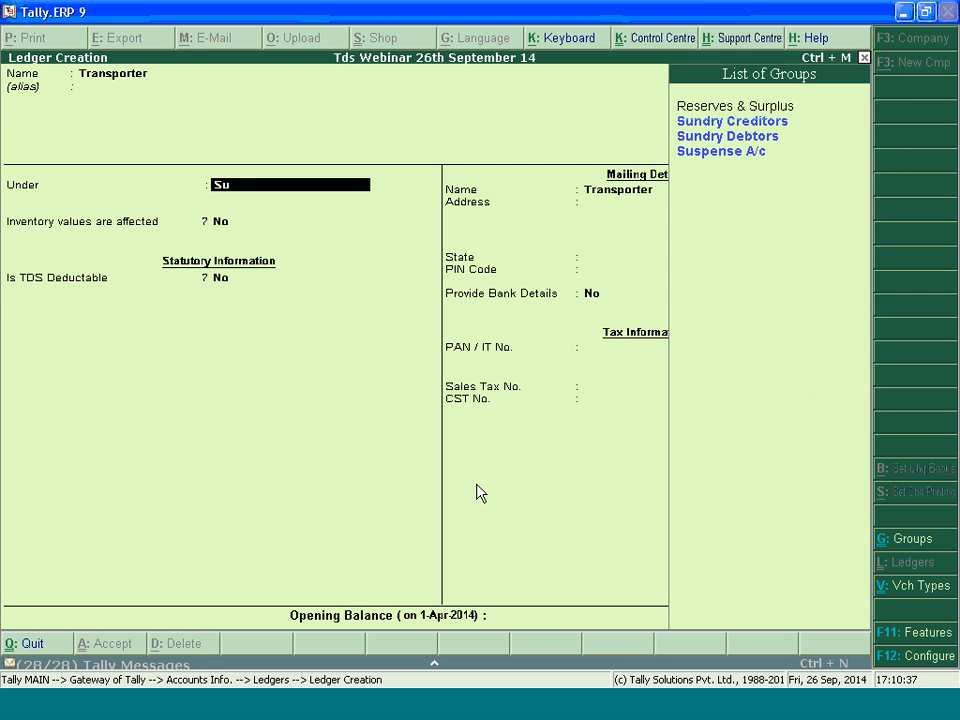
pyautogui.press('Up')
pyautogui.press('Up')
pyautogui.press('Return')
pyautogui.press('Return')
pyautogui.press('Return')
pyautogui.press('Return')
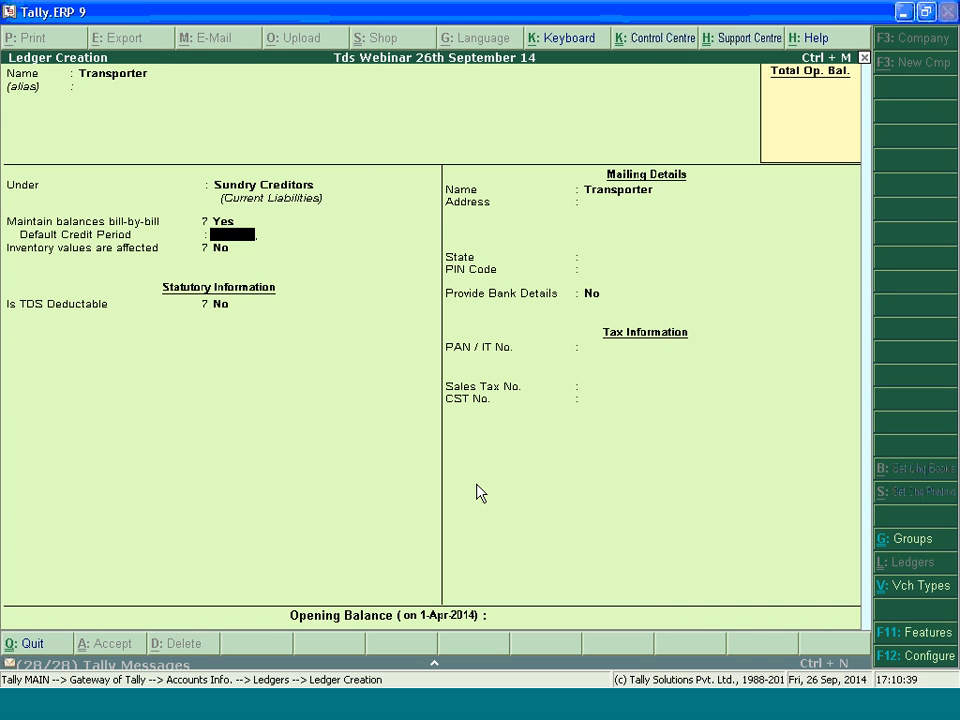
# Make the Transporter ledger TDS deductable with the deductee type Company - Resident
pyautogui.write('y')
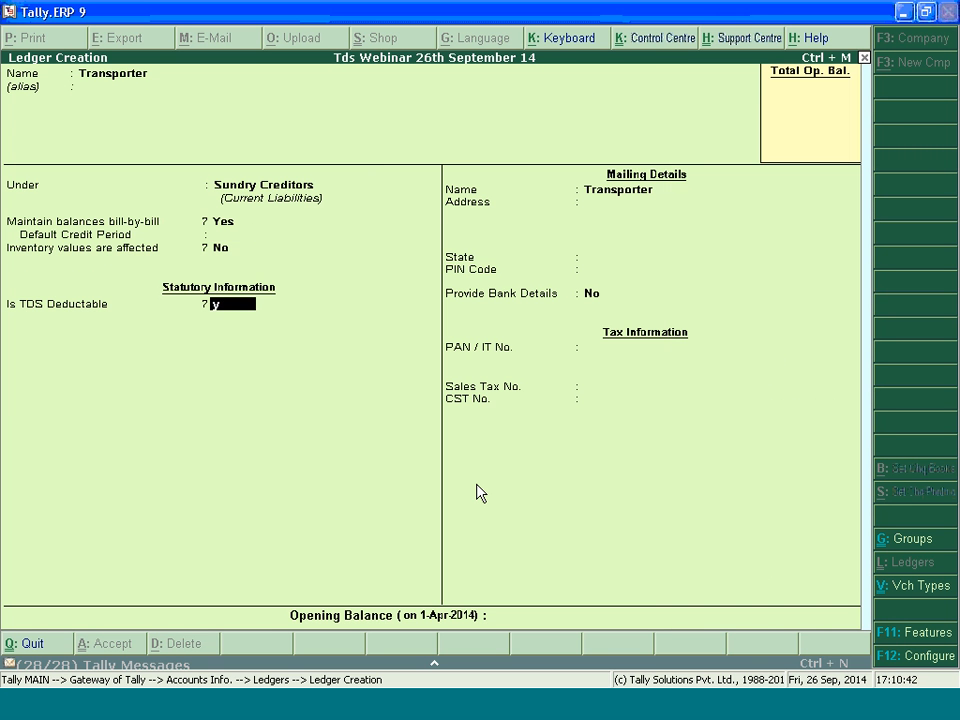
pyautogui.press('Return')
pyautogui.write('Com')
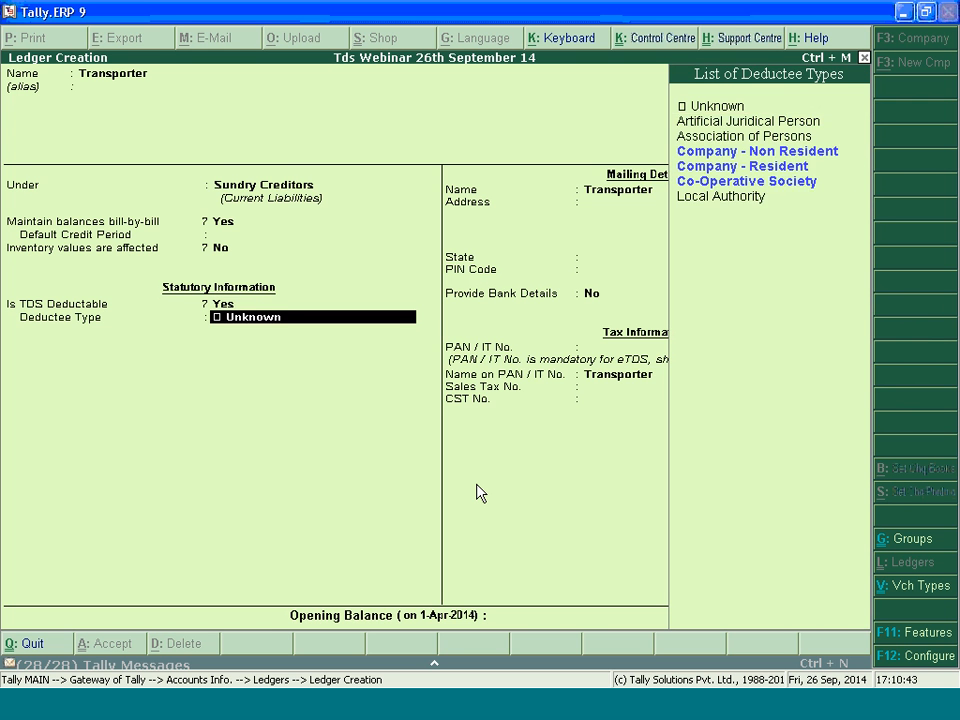
pyautogui.press('BackSpace')
pyautogui.press('BackSpace')
pyautogui.press('Down')
pyautogui.press('Return')
pyautogui.press('Return')
pyautogui.press('Return')
pyautogui.press('Return')
pyautogui.press('Return')
pyautogui.press('Return')
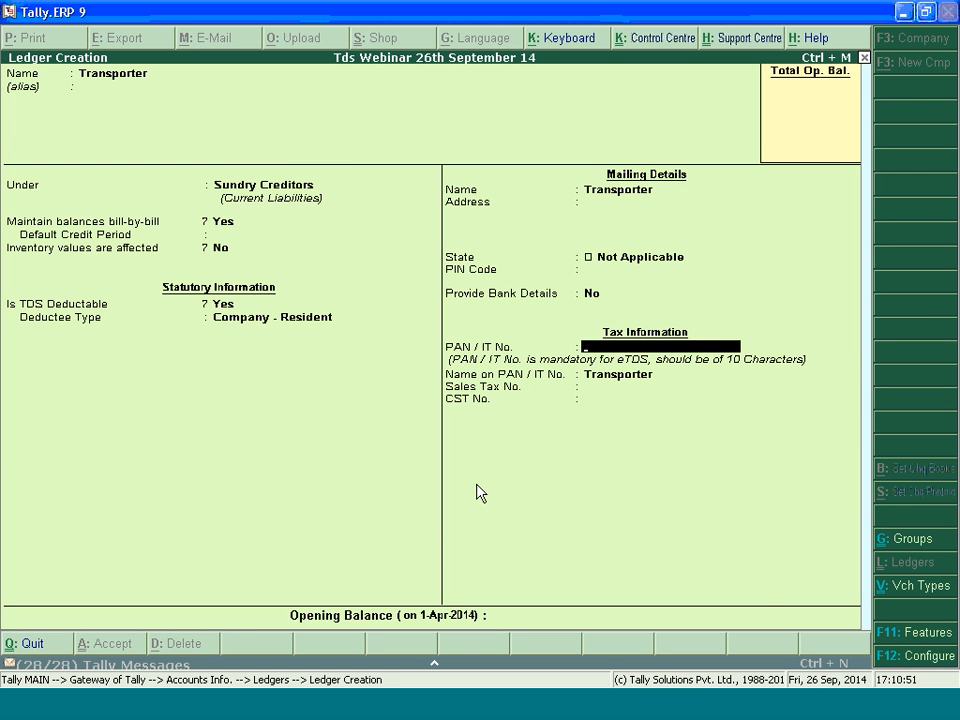
# Keep the default mailing details, enter the Transporter's PAN / IT number, and save the ledger
pyautogui.write('AAAAA1234A')
pyautogui.press('Return')
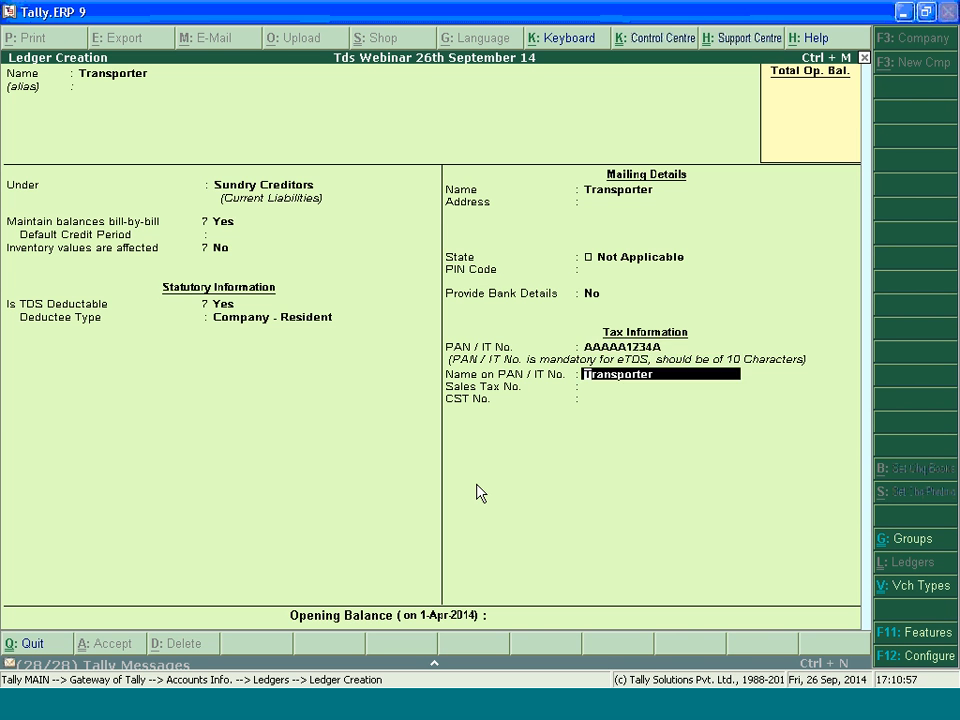
pyautogui.press('Return')
pyautogui.press('Return')
pyautogui.press('Return')
pyautogui.press('Return')
pyautogui.press('Return')
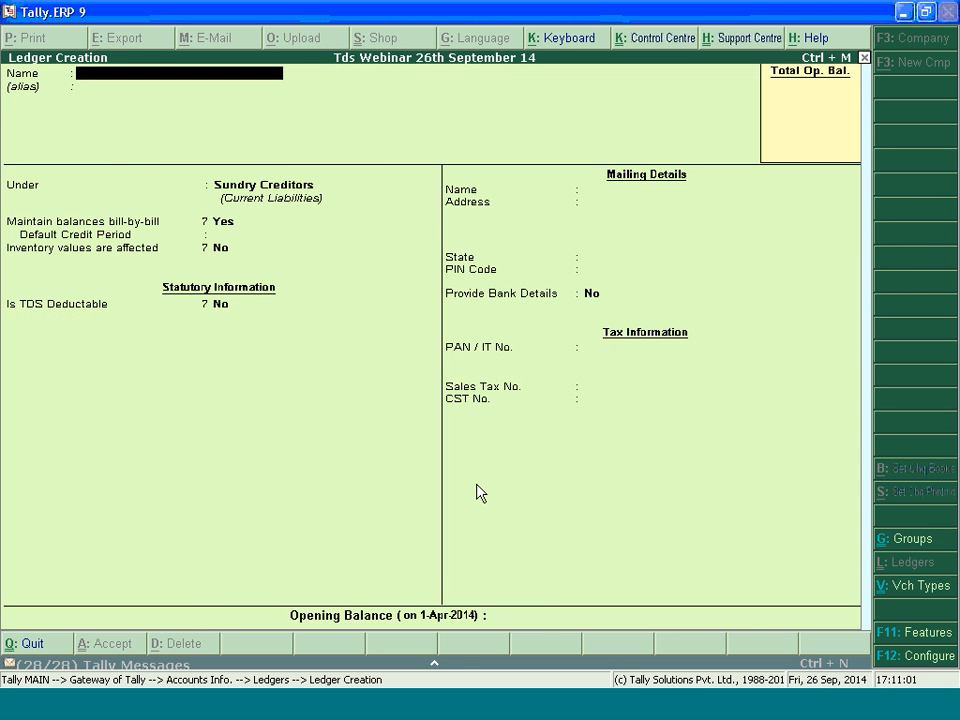
# Start a journal voucher dated 12-Apr-2014 and debit Expenses with 40,000
pyautogui.press('Escape')
pyautogui.press('Escape')
pyautogui.press('Escape')
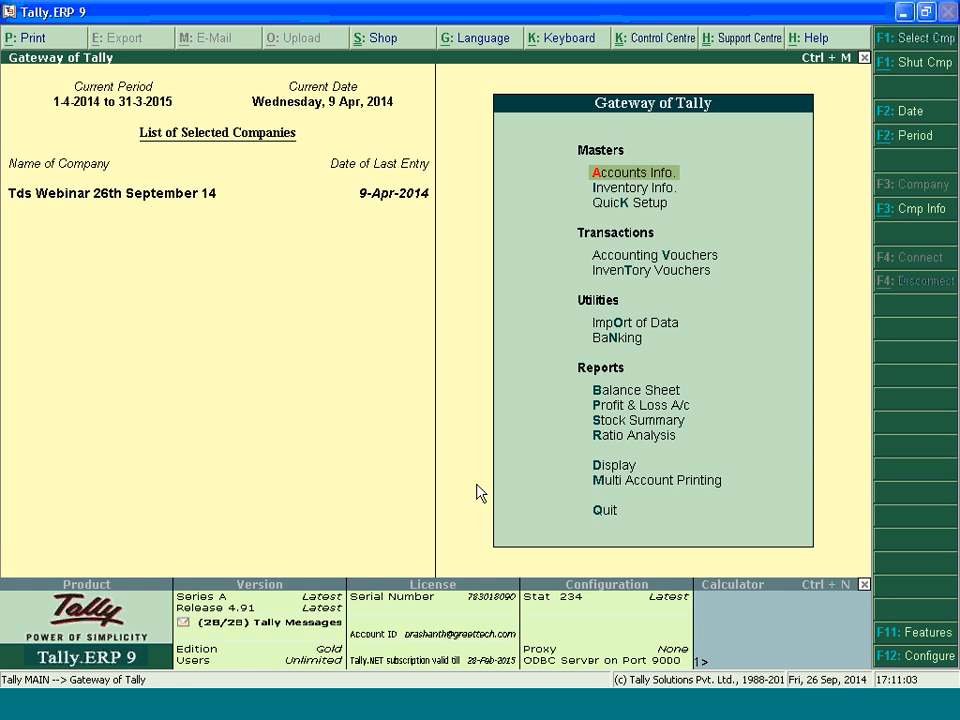
pyautogui.press('v')
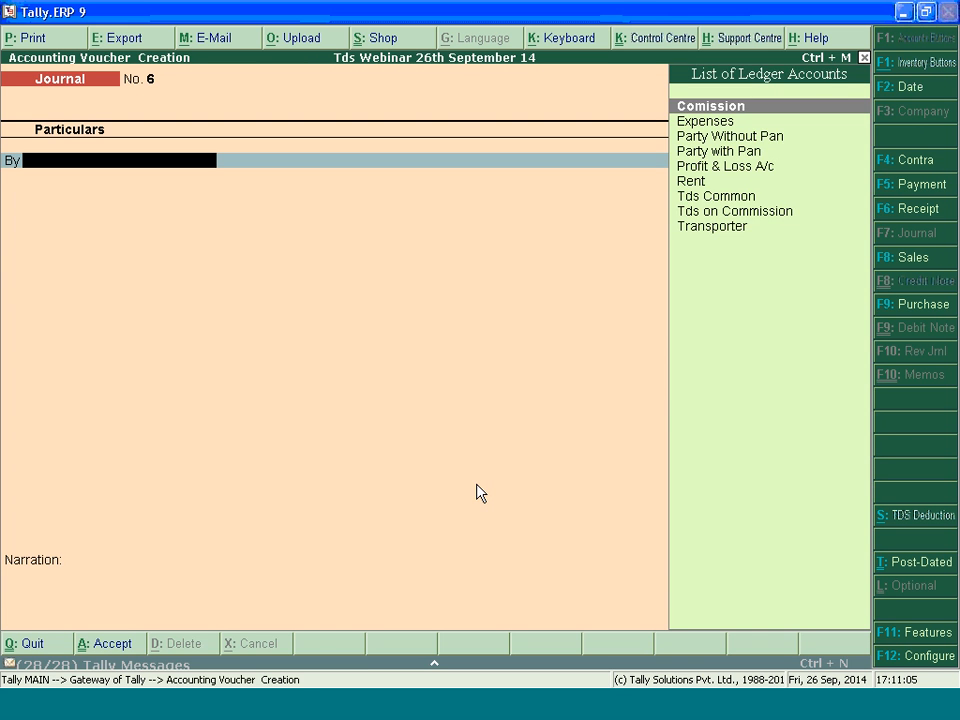
pyautogui.press('+')
pyautogui.press('+')
pyautogui.write('e')
pyautogui.press('Return')
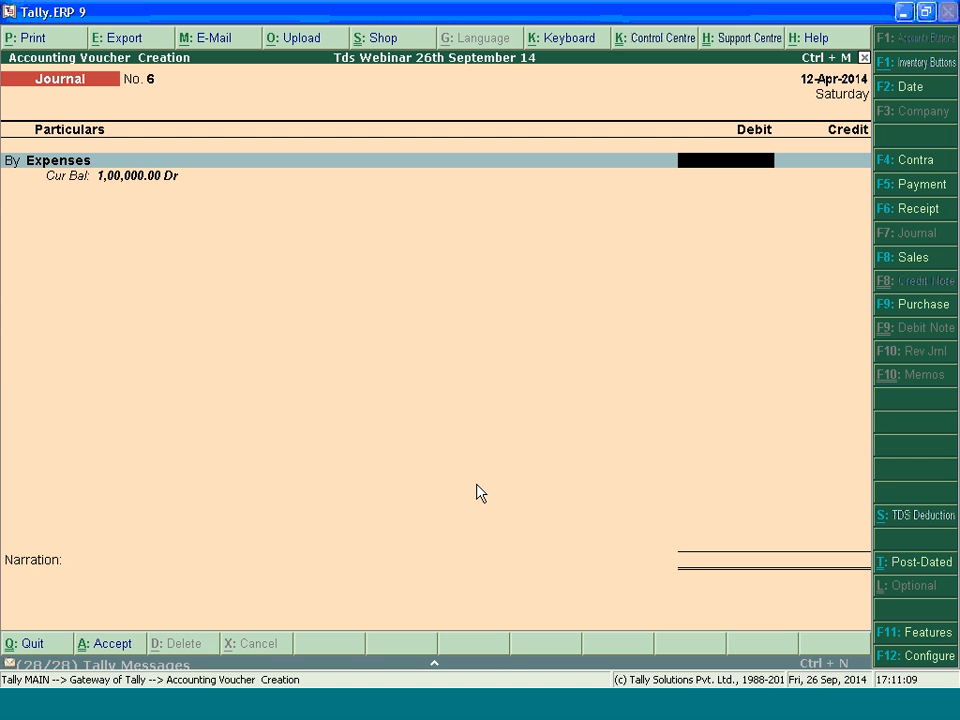
pyautogui.write('40000')
pyautogui.press('Return')
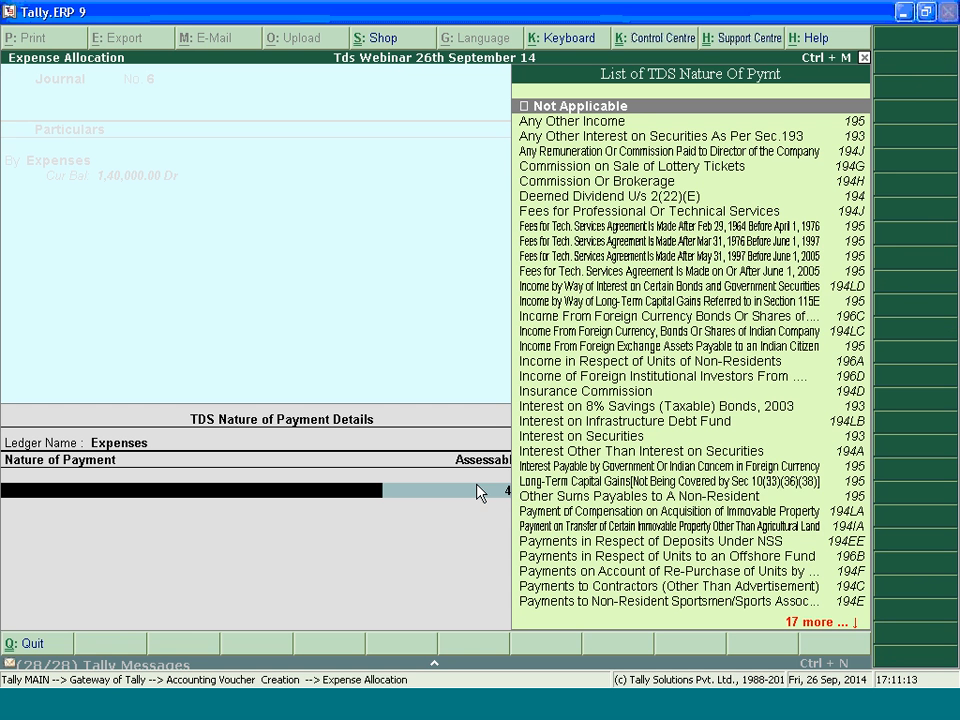
# Allocate the Expenses debit to the nature of payment Payment to Transporters with an assessable value of 40,000
pyautogui.write('Pay')
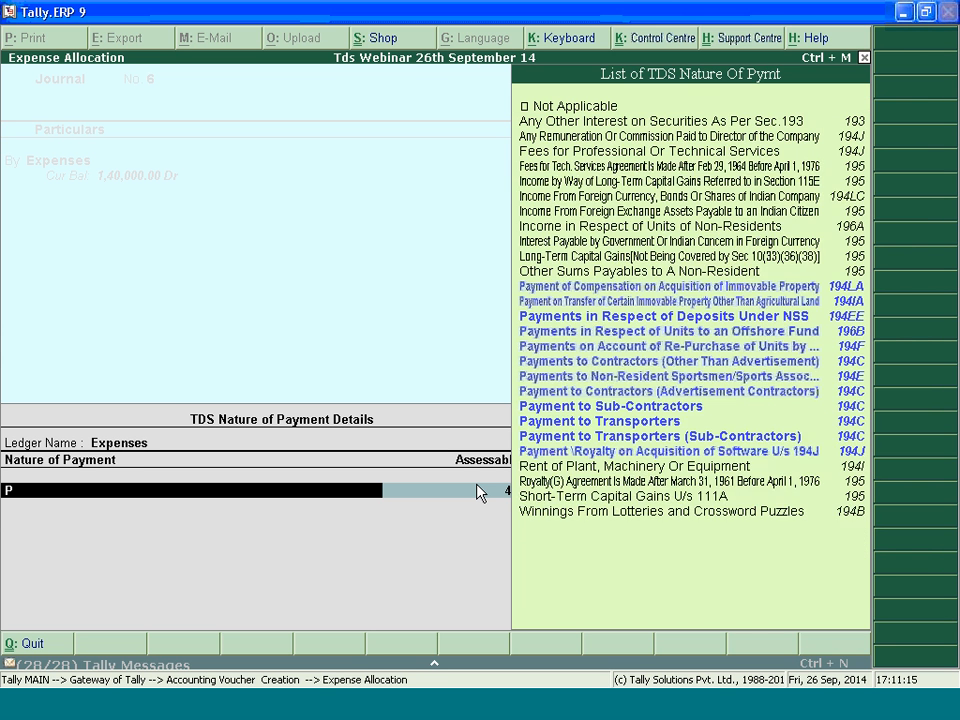
pyautogui.press('Down')
pyautogui.press('Down')
pyautogui.press('Down')
pyautogui.press('Down')
pyautogui.press('Down')
pyautogui.press('Down')
pyautogui.press('Down')
pyautogui.press('Down')
pyautogui.press('Down')
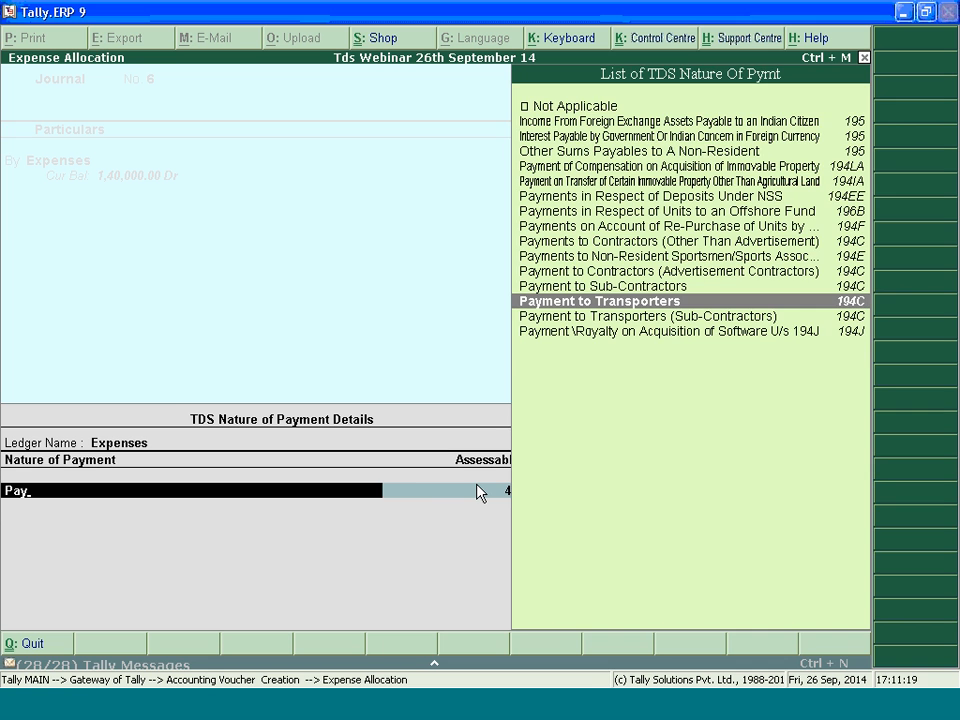
pyautogui.press('Return')
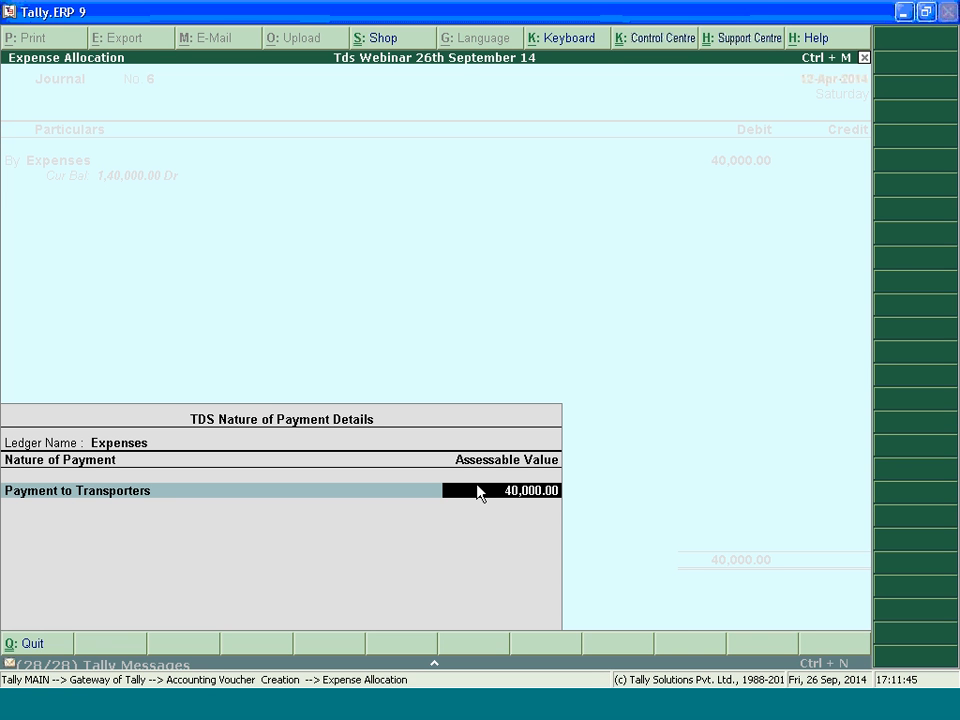
pyautogui.press('Return')
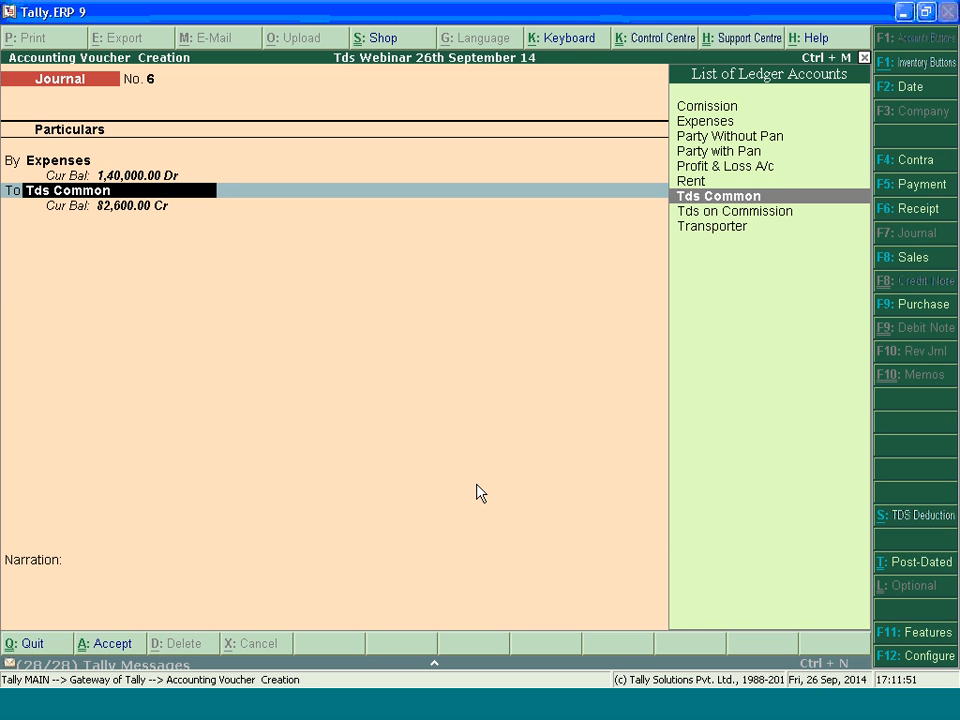
# Select Transporter as the credit ledger and fill TDS reference Jrnl / 6-1 with Payment to Transporters and duty ledger Tds Common
pyautogui.press('Up')
pyautogui.press('Up')
pyautogui.press('Up')
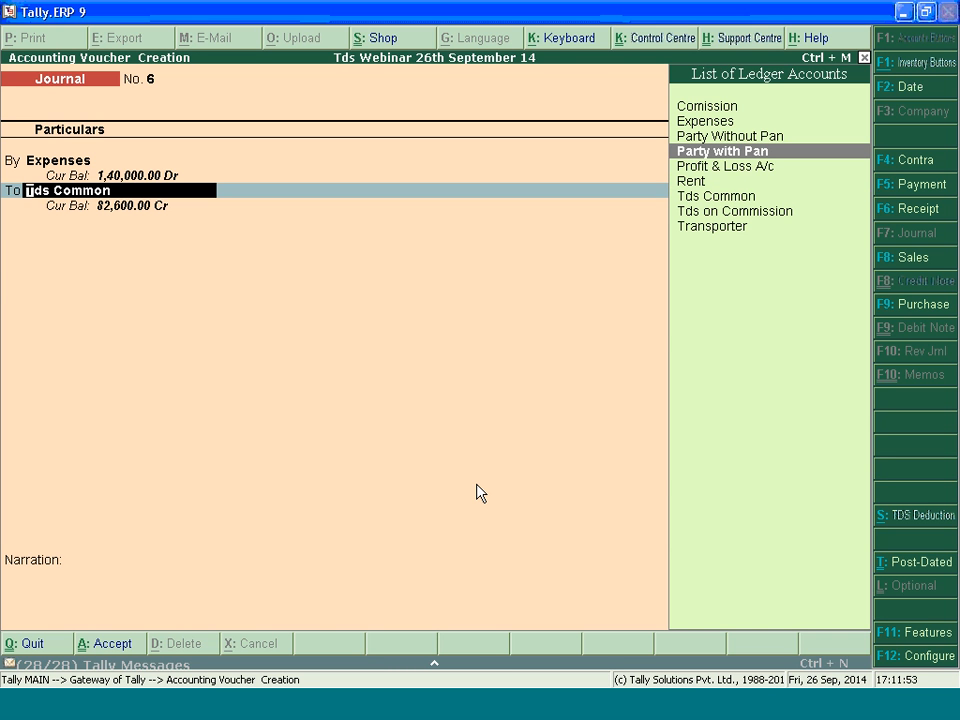
pyautogui.press('Down')
pyautogui.press('Down')
pyautogui.press('Down')
pyautogui.press('Down')
pyautogui.press('Down')
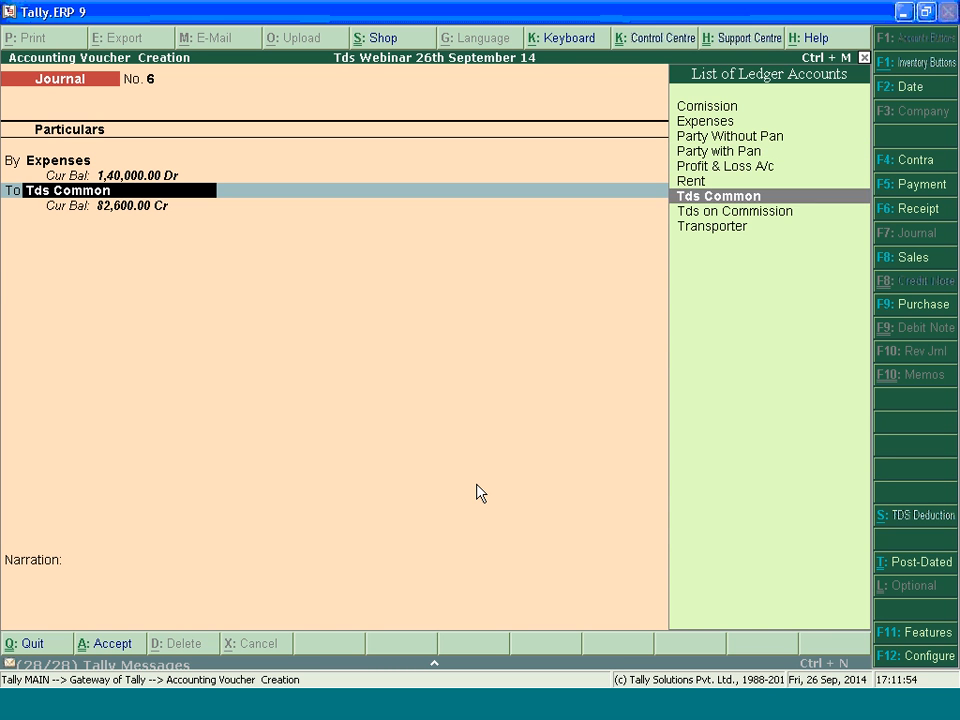
pyautogui.press('Return')
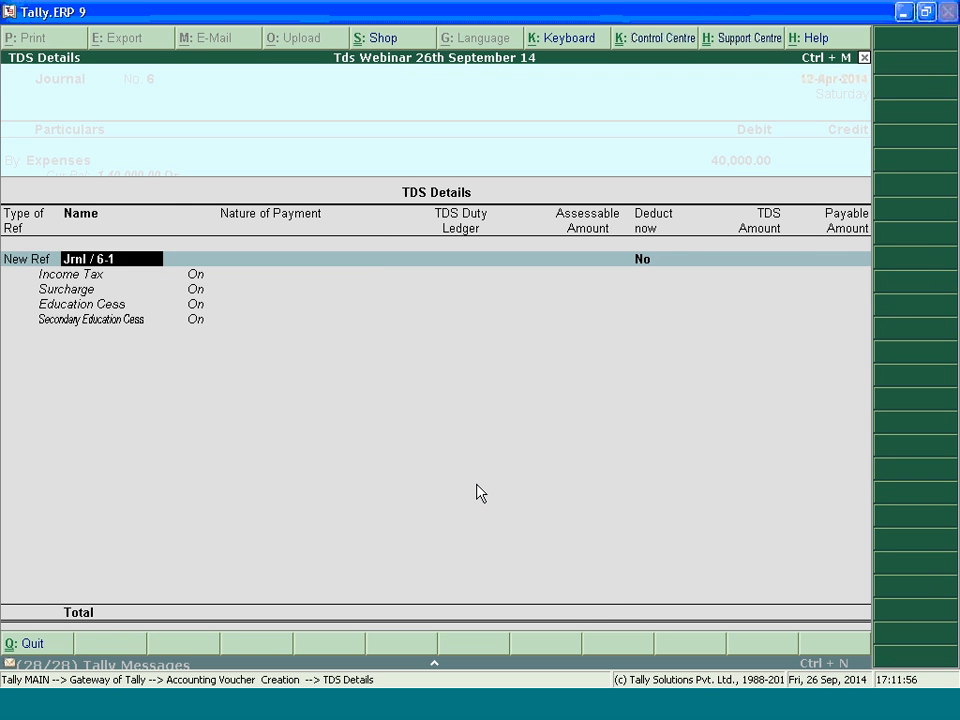
pyautogui.press('Return')
pyautogui.press('Return')
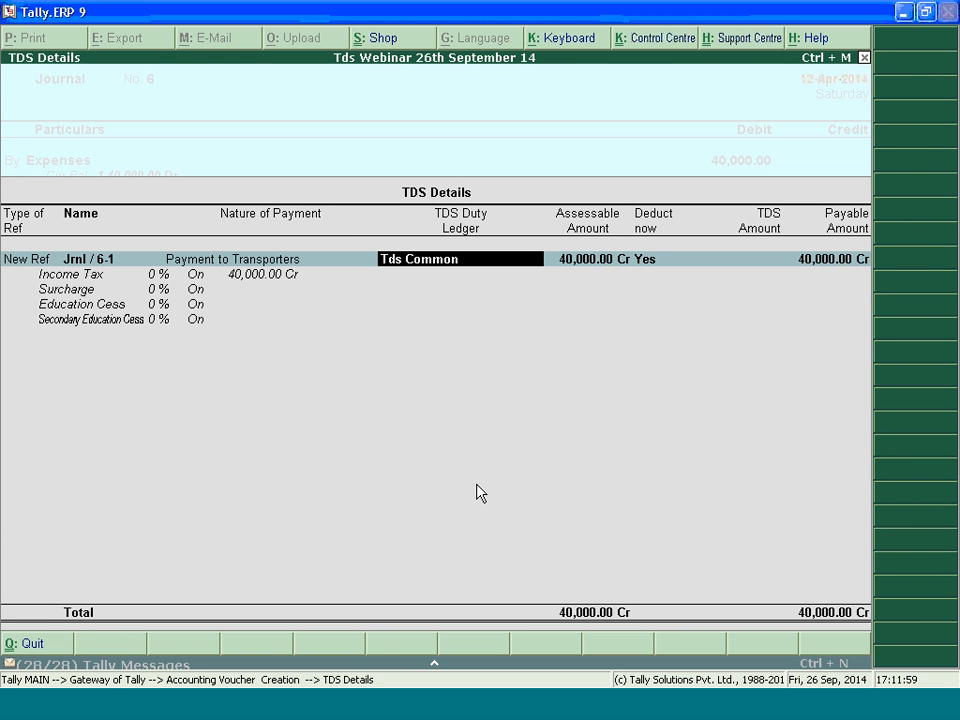
# Reopen the Transporter's TDS details and review the rates applied to Payment to Transporters
pyautogui.press('Return')
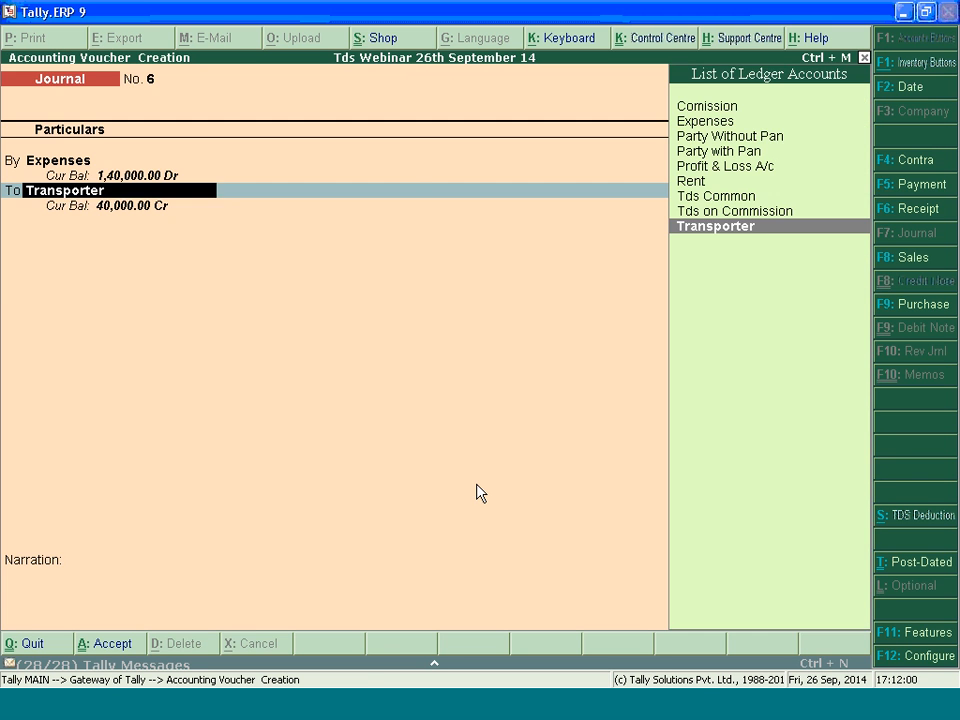
pyautogui.press('Return')
pyautogui.press('Return')
pyautogui.press('Return')
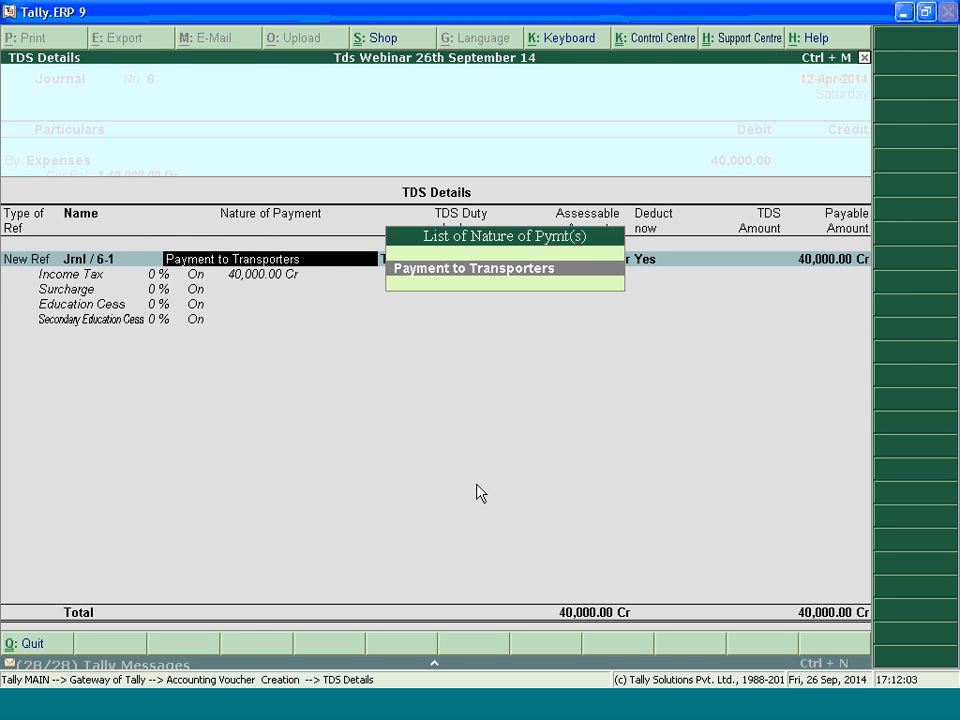
pyautogui.press('Return')
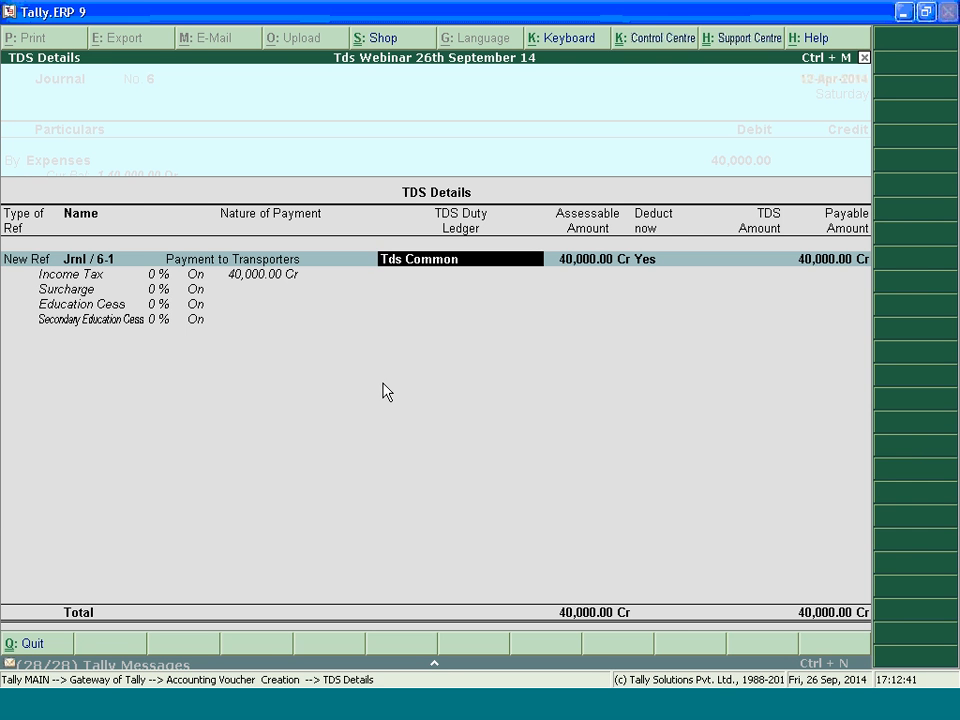
# Accept the TDS details and complete the Transporter's bill-wise details as New Ref 6 with 40,000 Cr
pyautogui.press('Return')
pyautogui.press('Return')
pyautogui.press('Up')
pyautogui.press('Return')
pyautogui.press('Return')
pyautogui.press('Return')
pyautogui.press('Return')
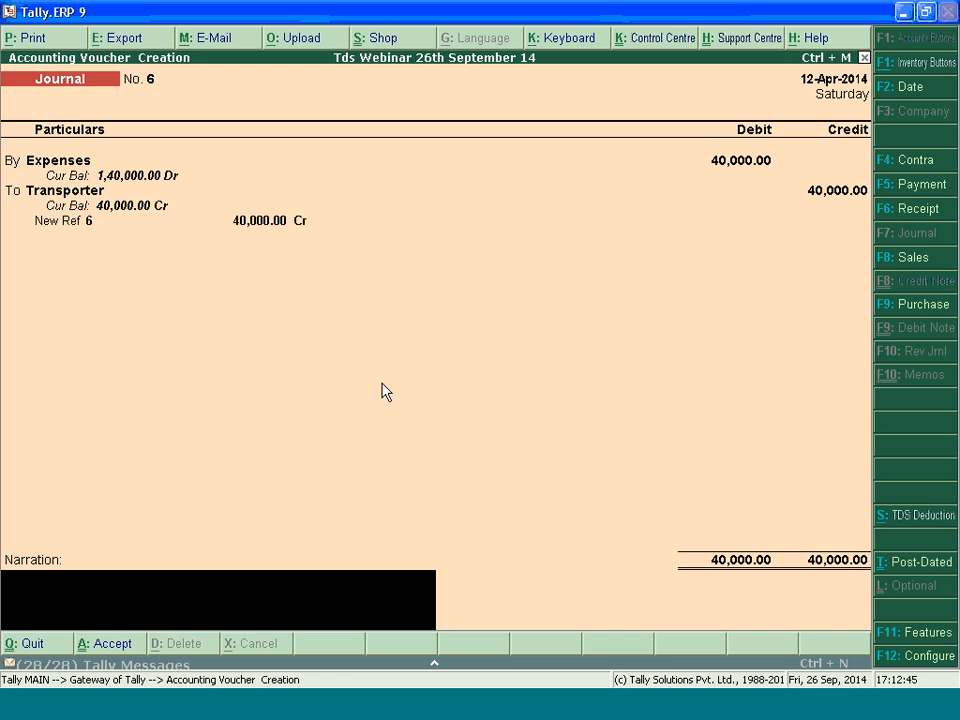
# Save the transporter journal without a narration and leave voucher entry
pyautogui.press('Return')
pyautogui.press('Escape')
pyautogui.press('Return')
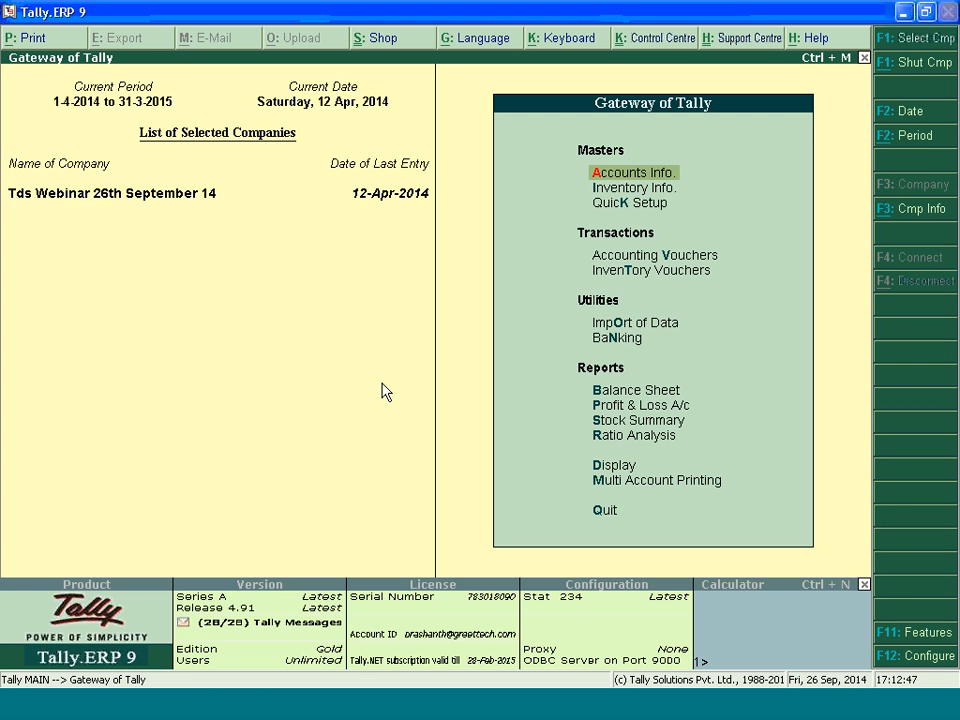
# Open the TDS Computation report, examine the Exempt in lieu of PAN available line, and return to the Gateway
pyautogui.press('d')
pyautogui.press('o')
pyautogui.press('Return')
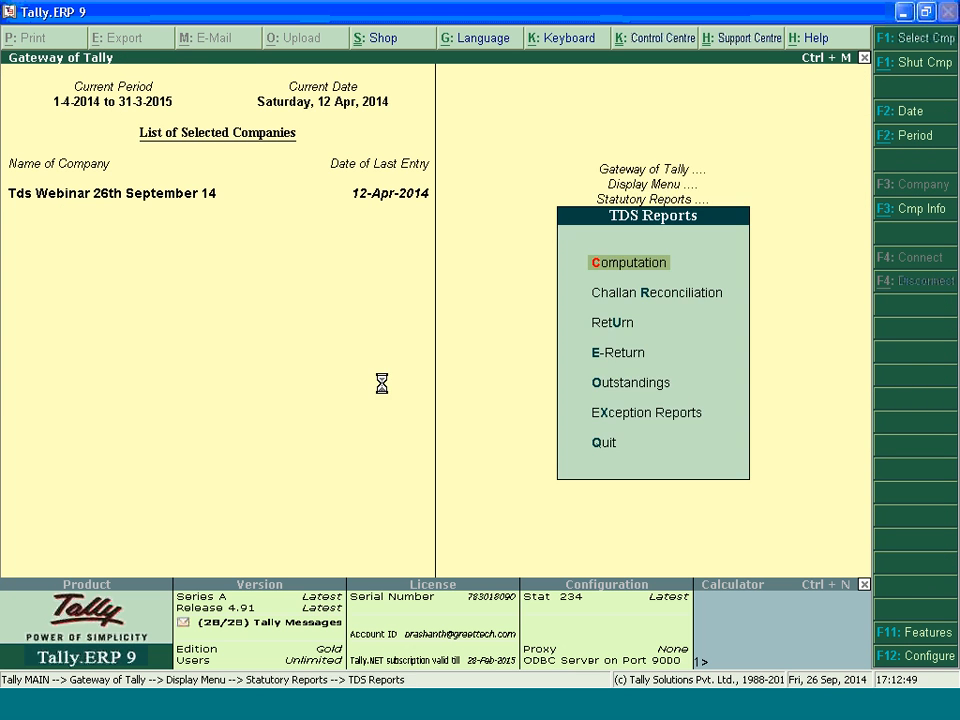
pyautogui.press('Return')
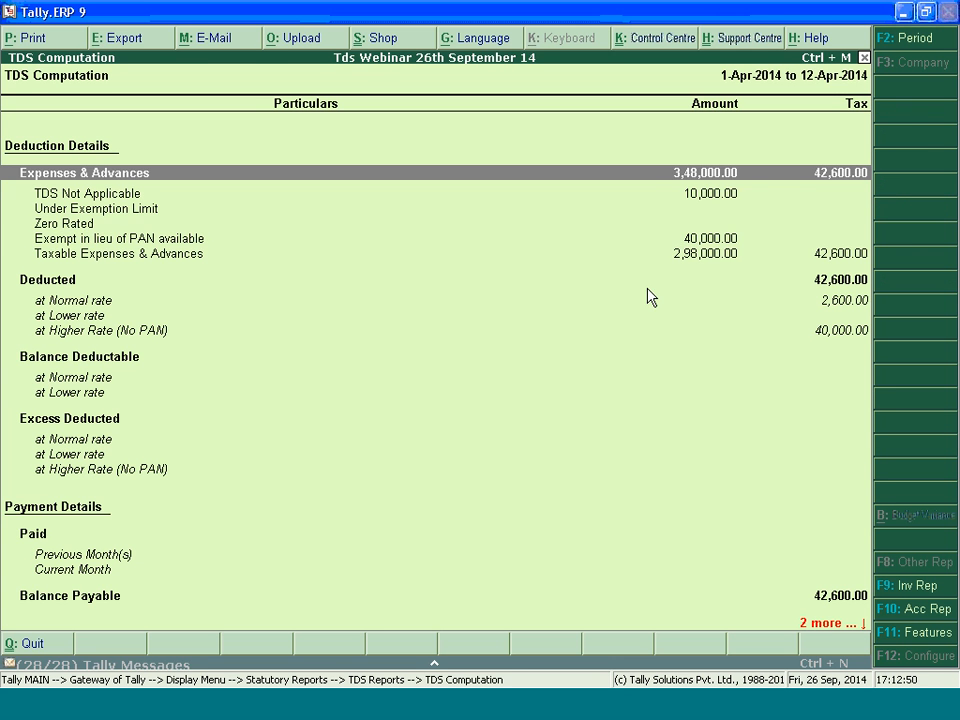
pyautogui.click(707, 241)
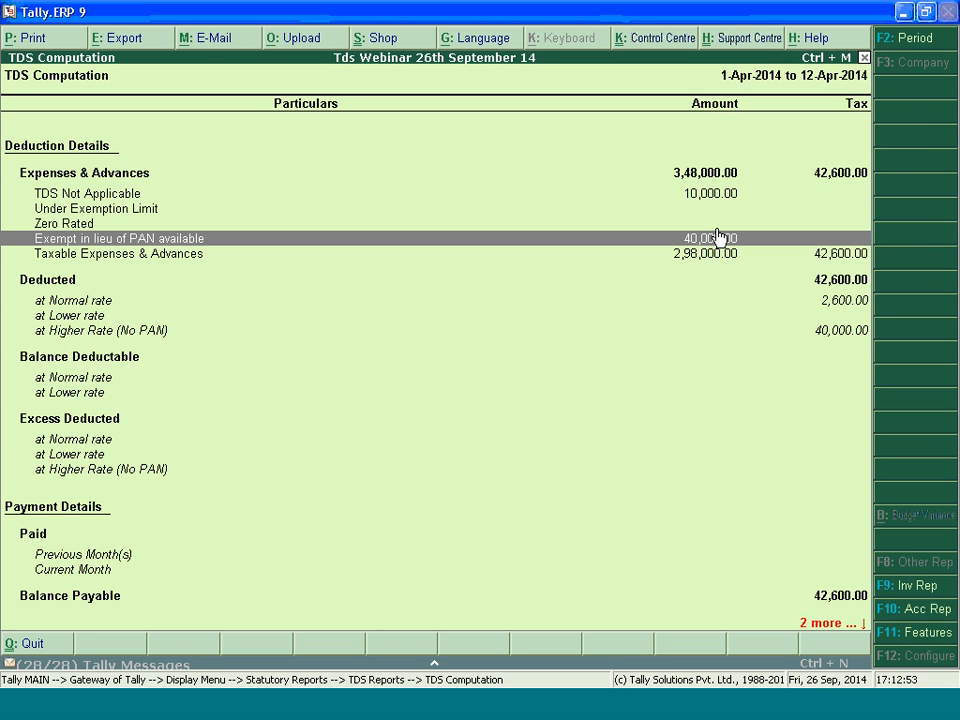
pyautogui.press('Escape')
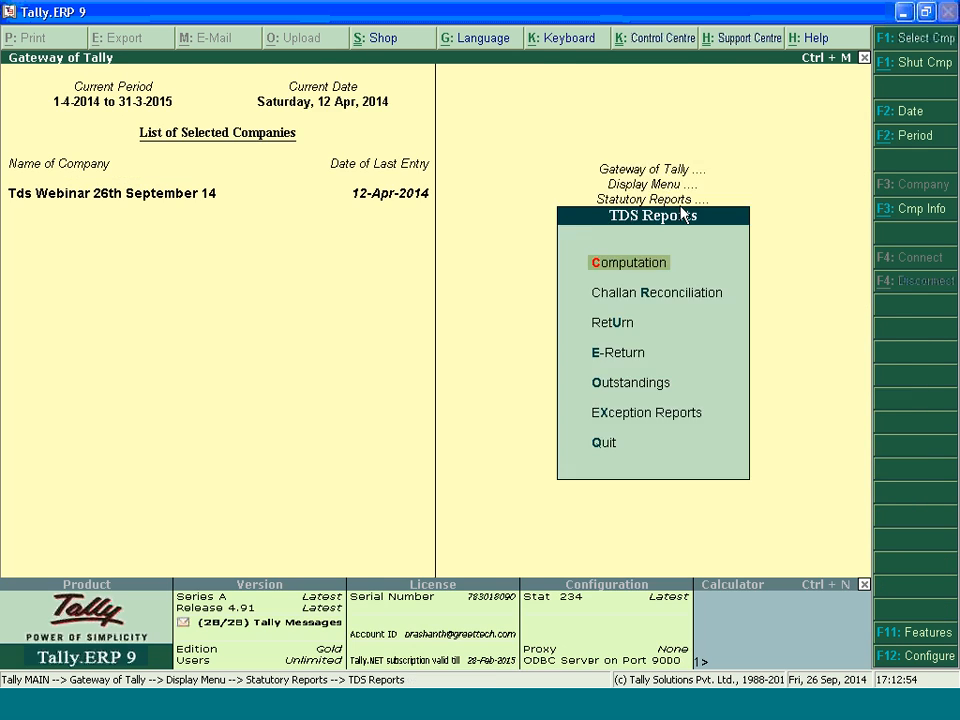
pyautogui.press('Escape')
pyautogui.press('Escape')
pyautogui.press('Escape')
# Start a new journal voucher dated 15-4-2014 debiting Expenses with 25,000
pyautogui.press('v')
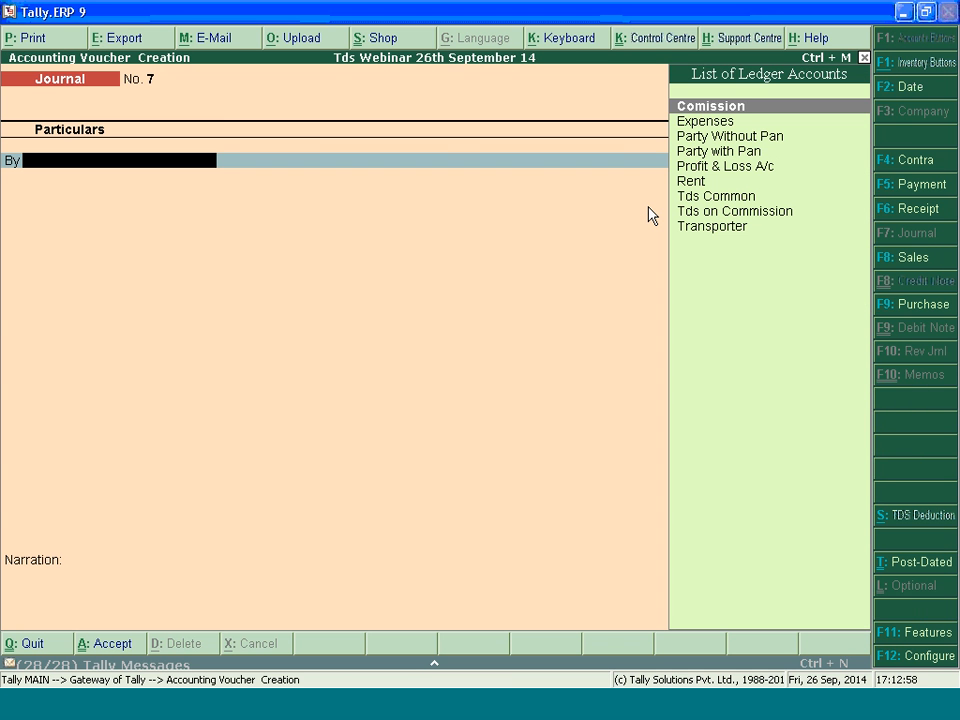
pyautogui.press('Down')
pyautogui.press('Return')
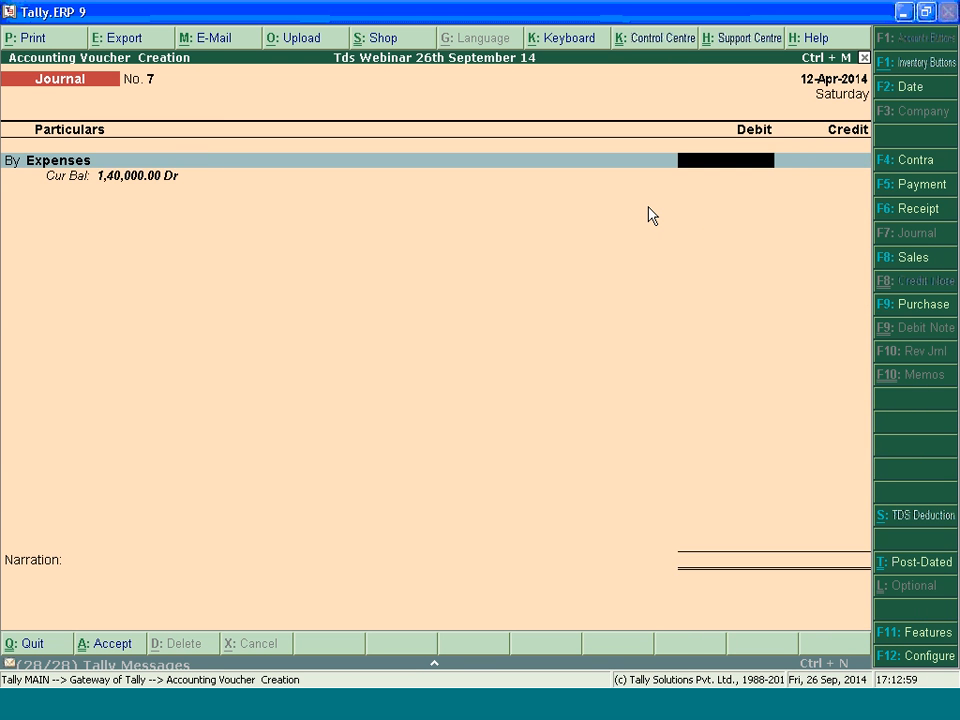
pyautogui.press('F2')
pyautogui.write('15-4-2014')
pyautogui.press('Return')
pyautogui.press('BackSpace')
pyautogui.write('25000')
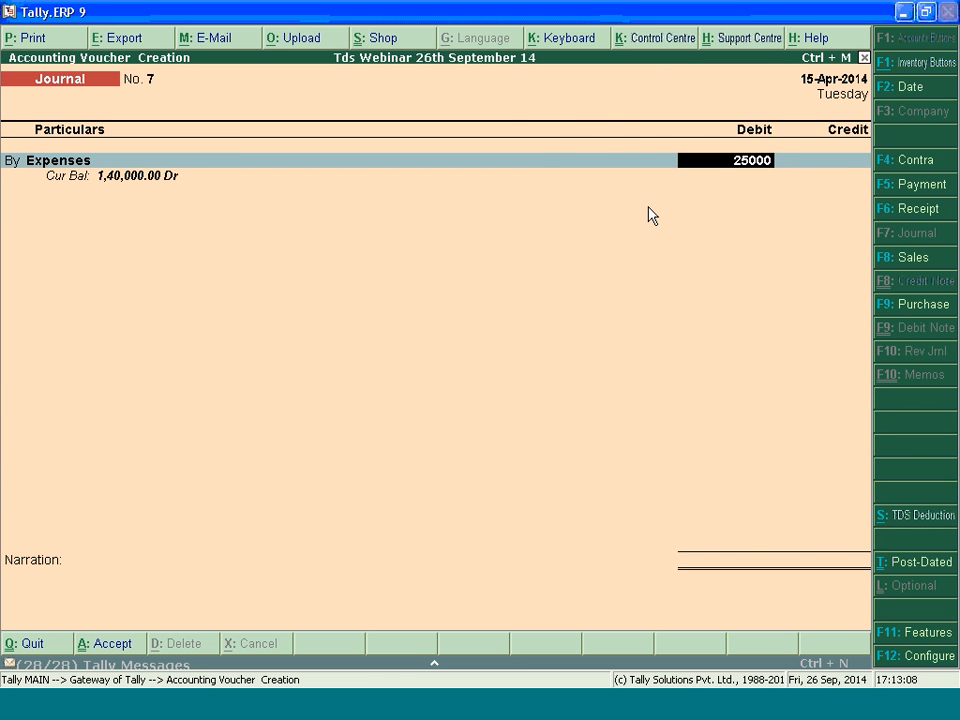
# Allocate the Expenses debit to Payments to Contractors (Other Than Advertisement) with an assessable value of 25,000
pyautogui.press('Return')
pyautogui.write('Pay')
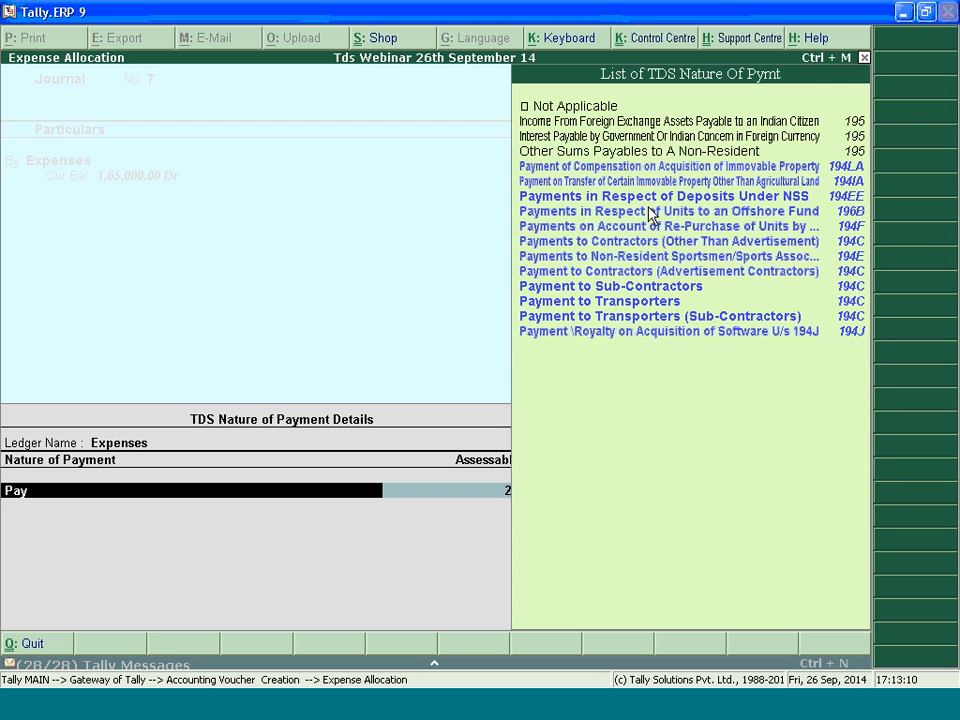
pyautogui.press('Up')
pyautogui.press('Up')
pyautogui.press('Up')
pyautogui.press('Up')
pyautogui.press('Up')
pyautogui.press('Return')
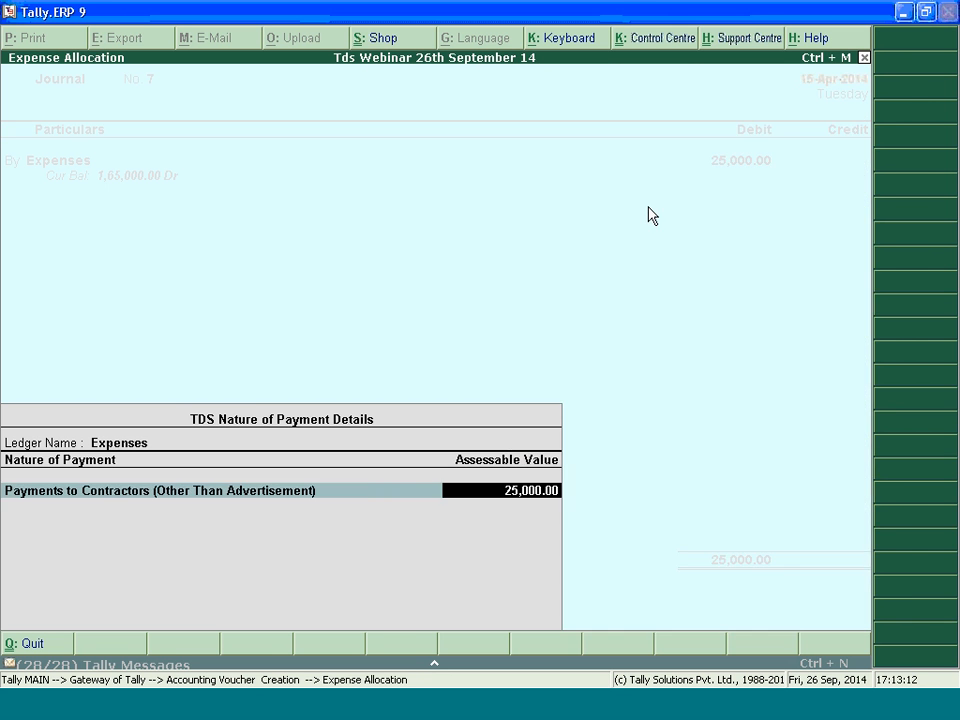
pyautogui.press('Return')
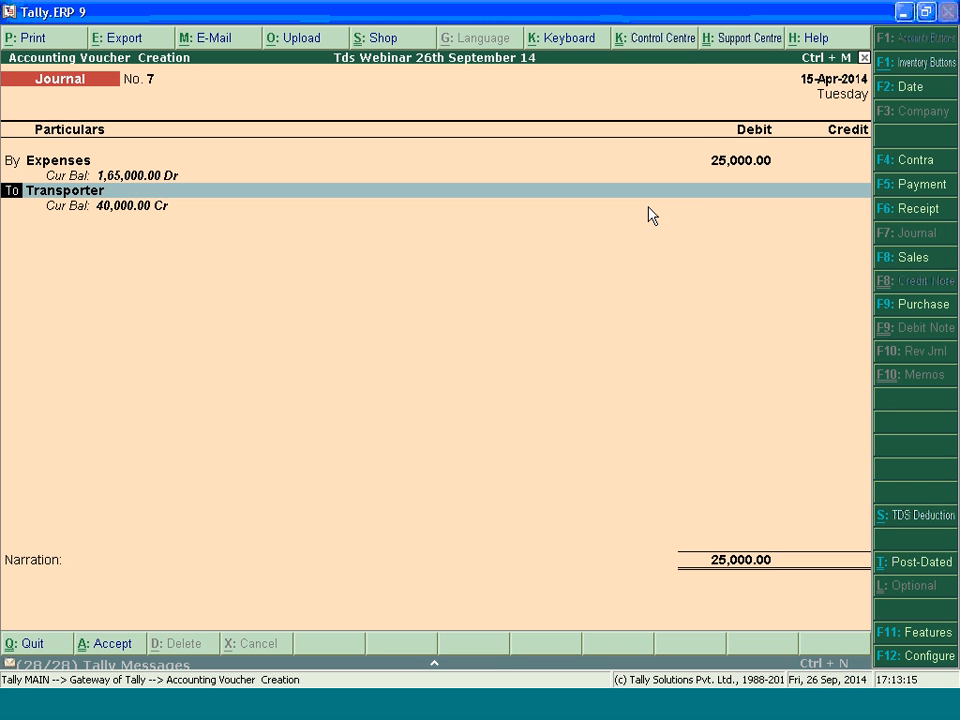
# Replace the credit ledger with Party with Pan and fill its TDS details as New Ref Jrnl / 7-1 for contractor payments
pyautogui.press('Return')
pyautogui.write('Pa')
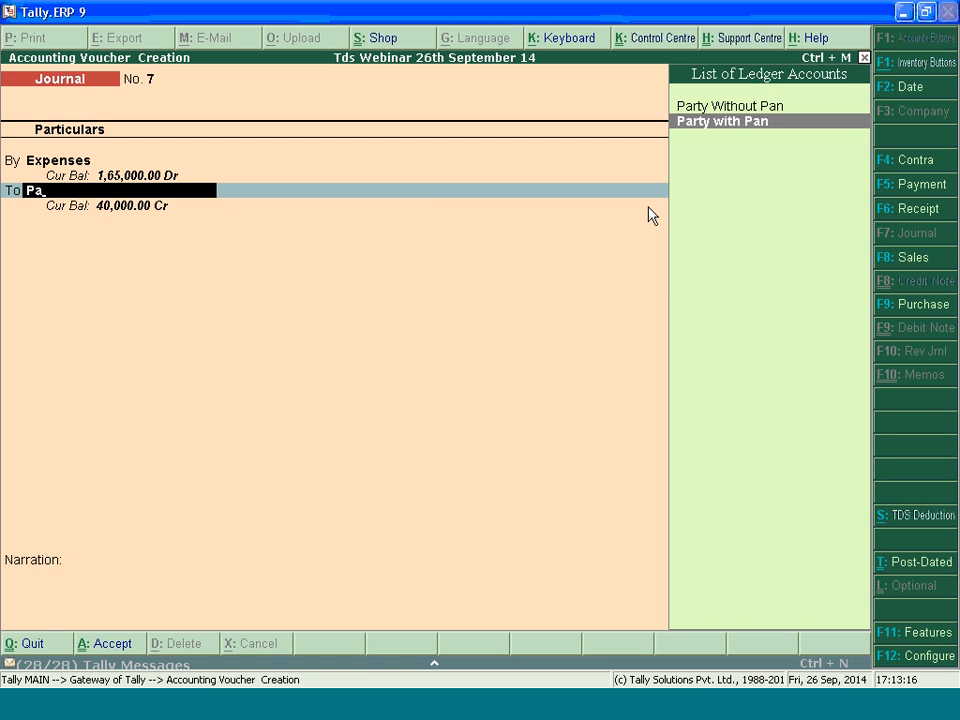
pyautogui.press('Down')
pyautogui.press('Return')
pyautogui.press('Return')
pyautogui.press('Return')
pyautogui.press('Return')
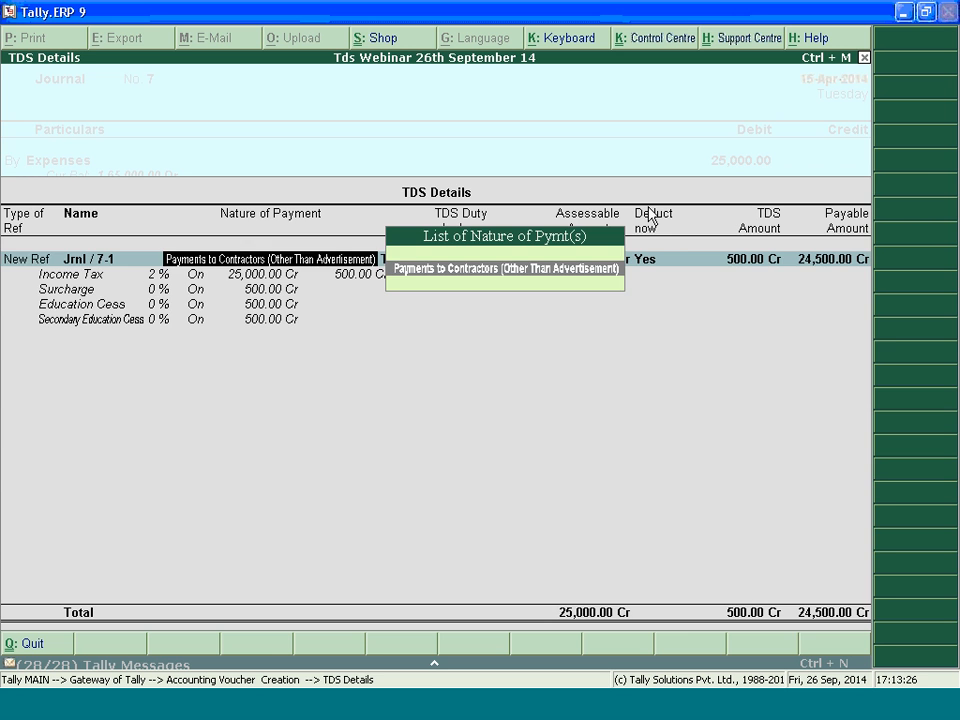
# Back out of the TDS details, recheck the nature of payment allocated to Expenses, and discard the unsaved journal
pyautogui.press('BackSpace')
pyautogui.press('BackSpace')
pyautogui.press('BackSpace')
pyautogui.press('BackSpace')
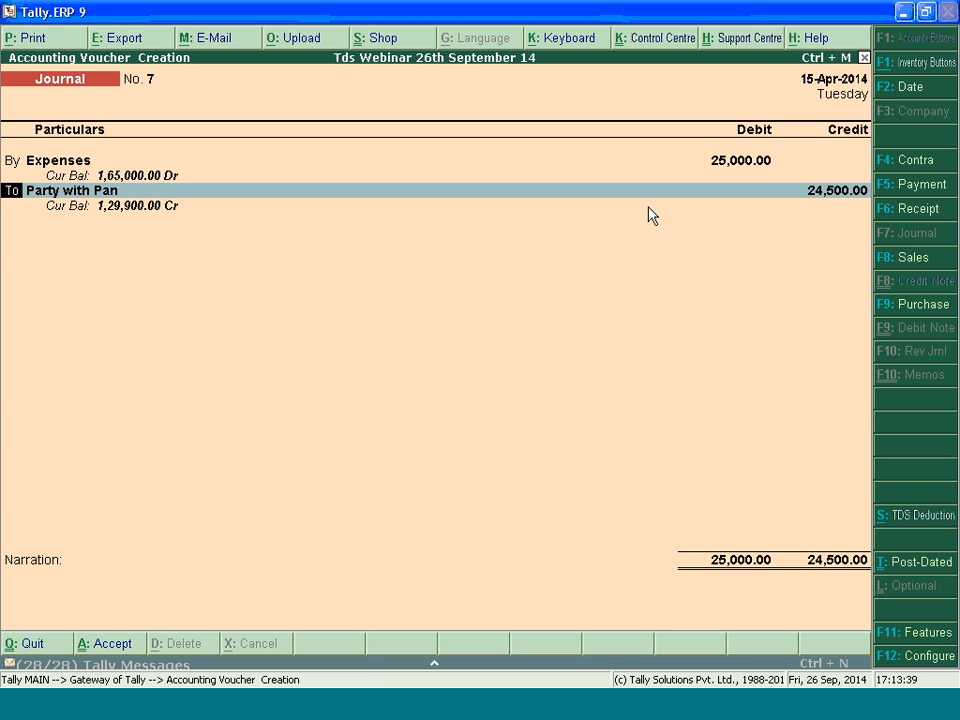
pyautogui.press('Up')
pyautogui.press('Up')
pyautogui.press('Return')
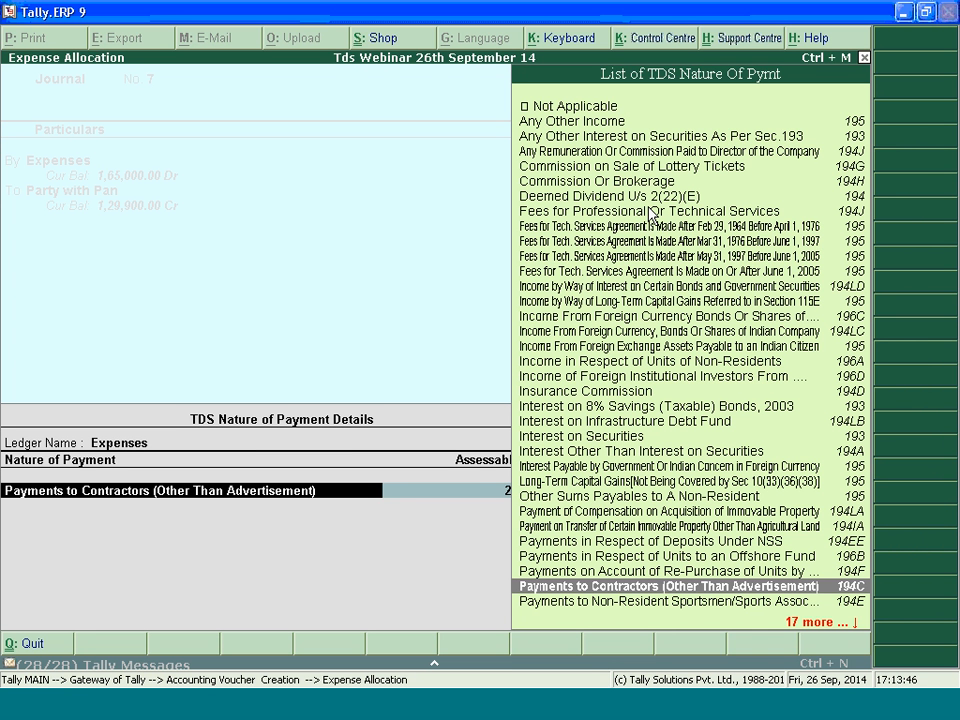
pyautogui.press('Return')
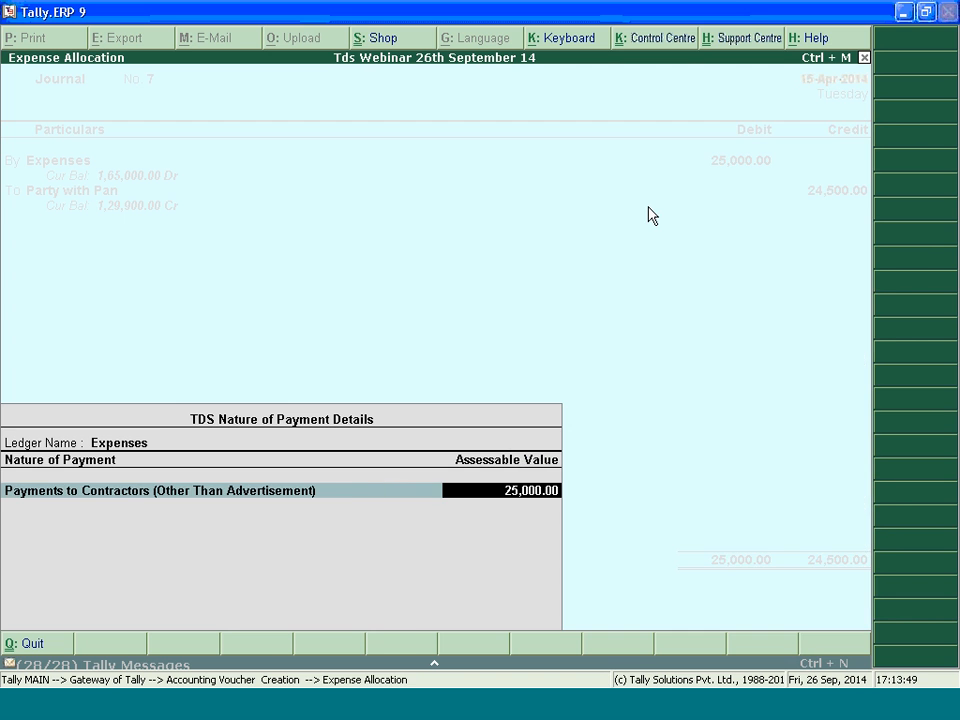
pyautogui.press('Return')
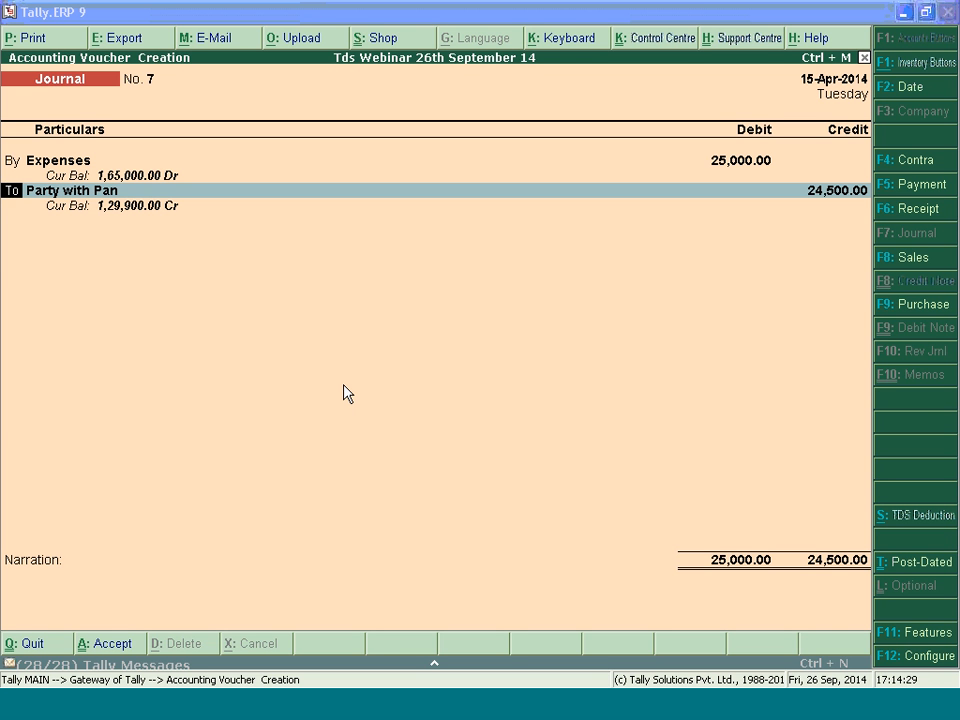
pyautogui.click(387, 371)
pyautogui.click(748, 259)
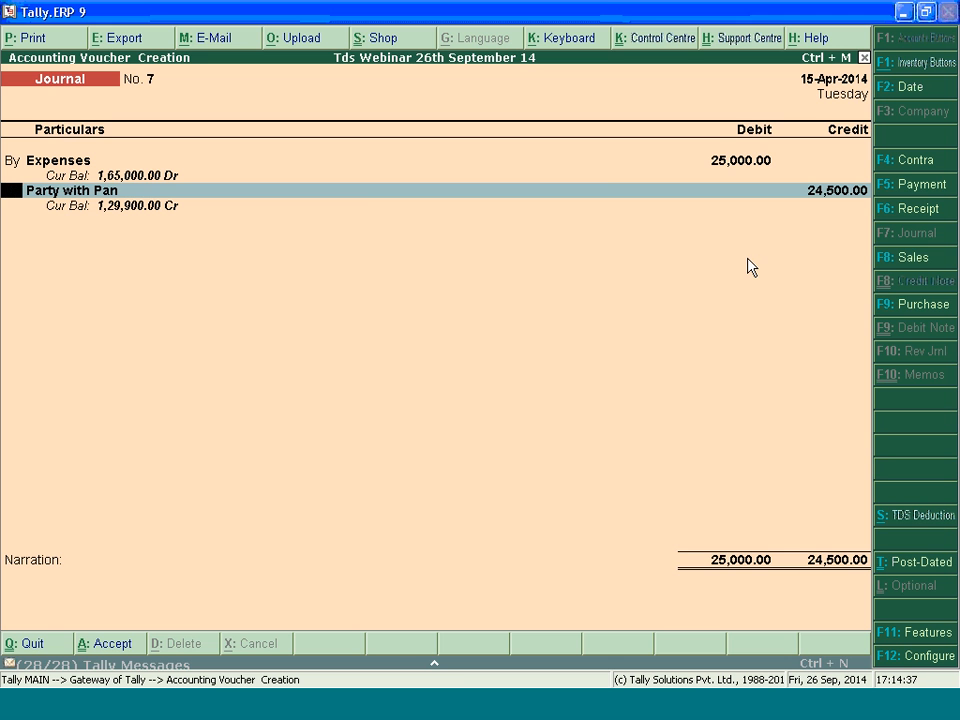
pyautogui.press('Escape')
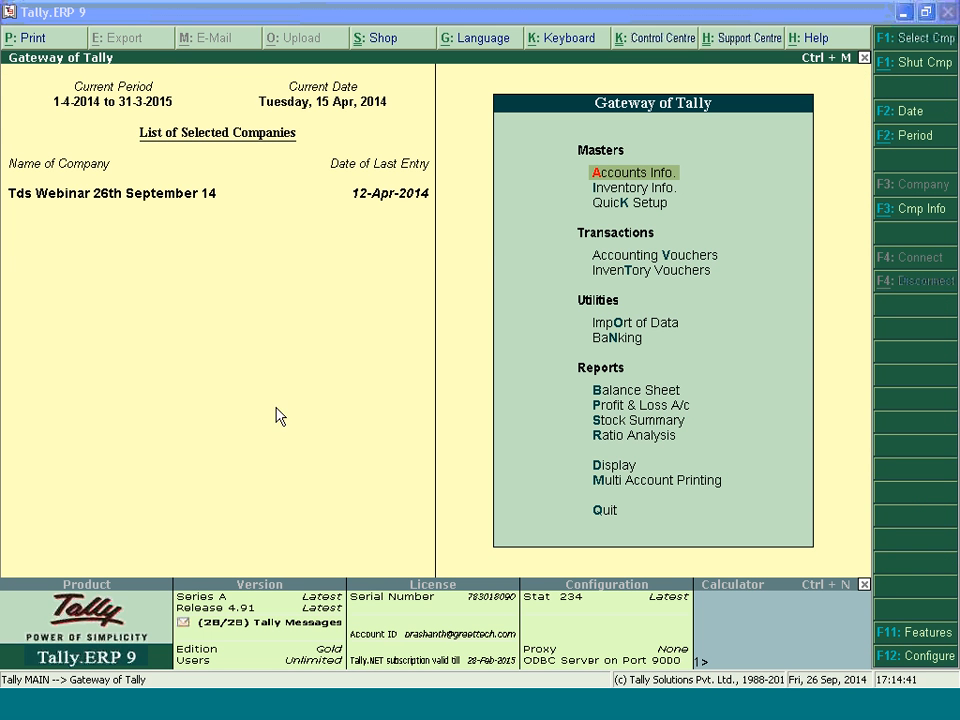
pyautogui.click(350, 314)
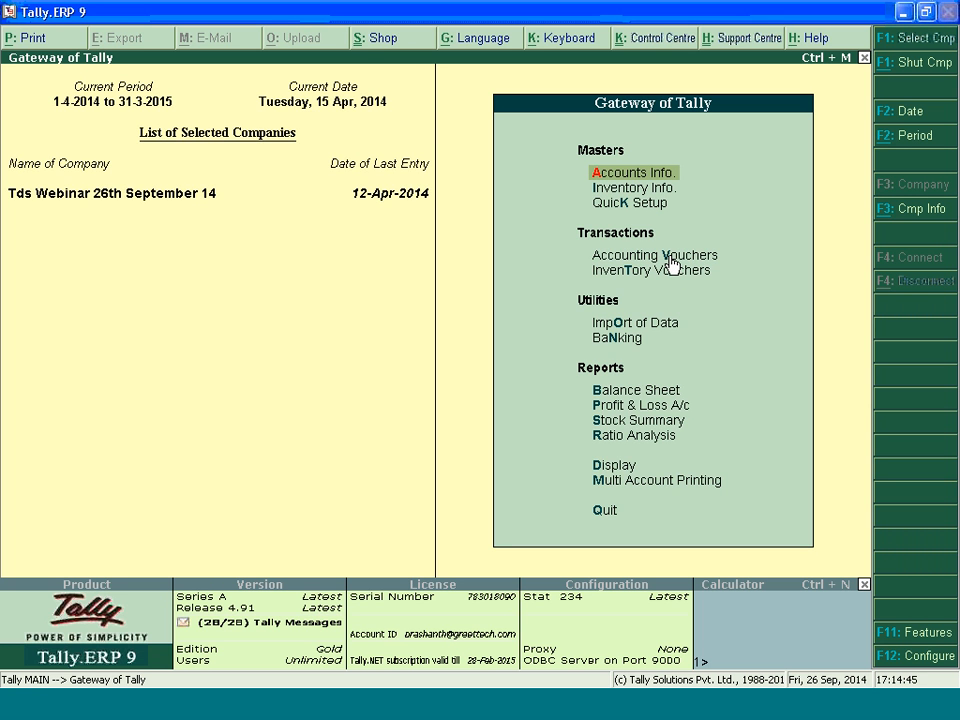
# Start a payment voucher and set its date to 7.5.2014
pyautogui.click(669, 256)
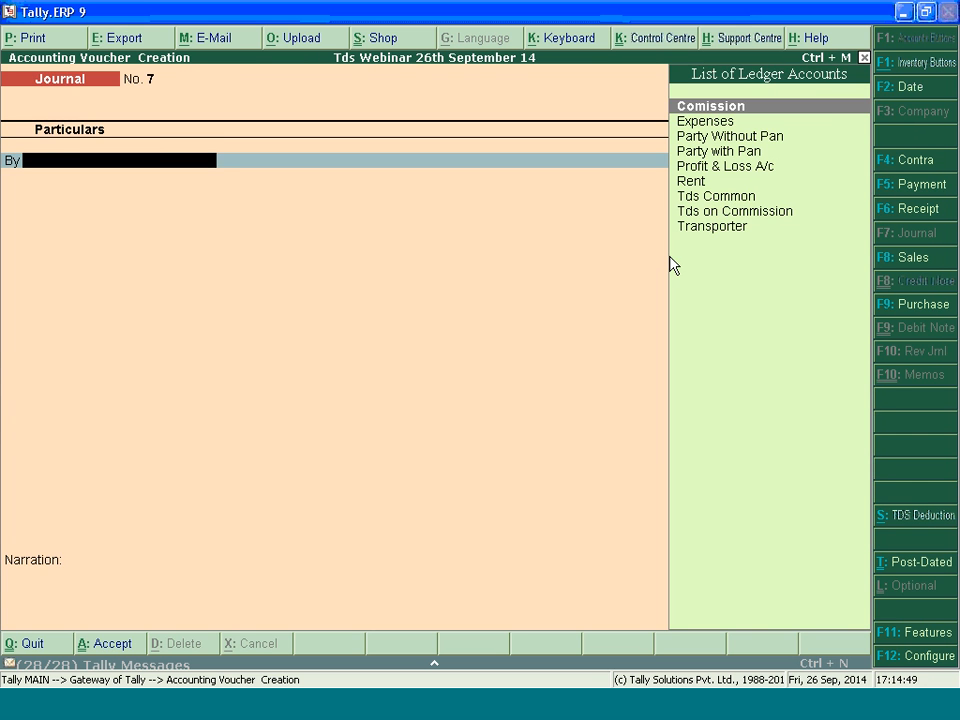
pyautogui.press('F5')
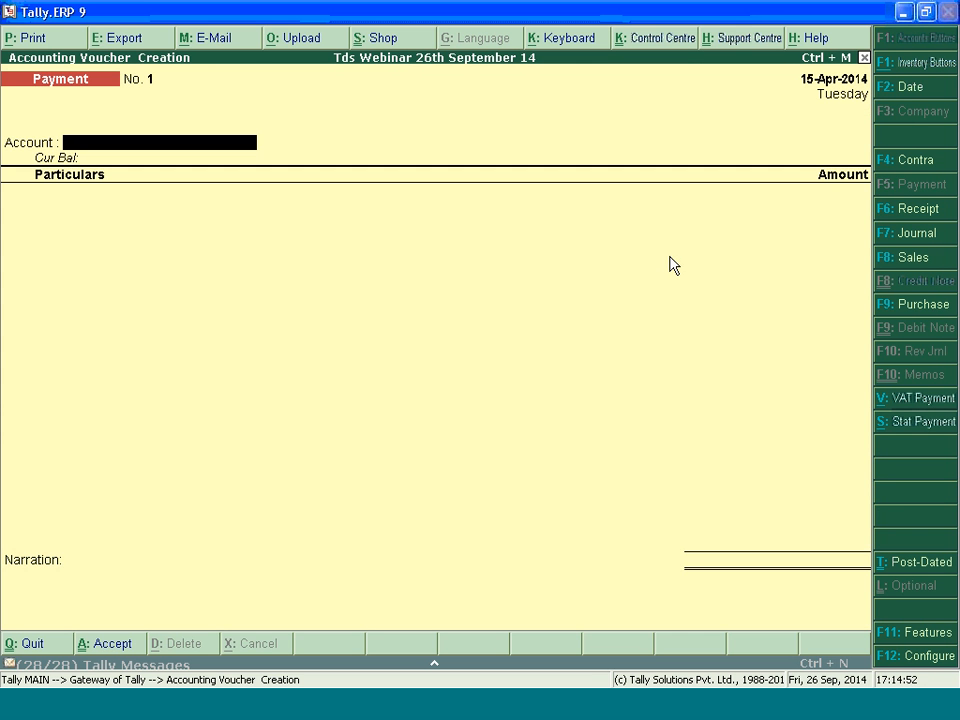
pyautogui.press('F2')
pyautogui.write('7')
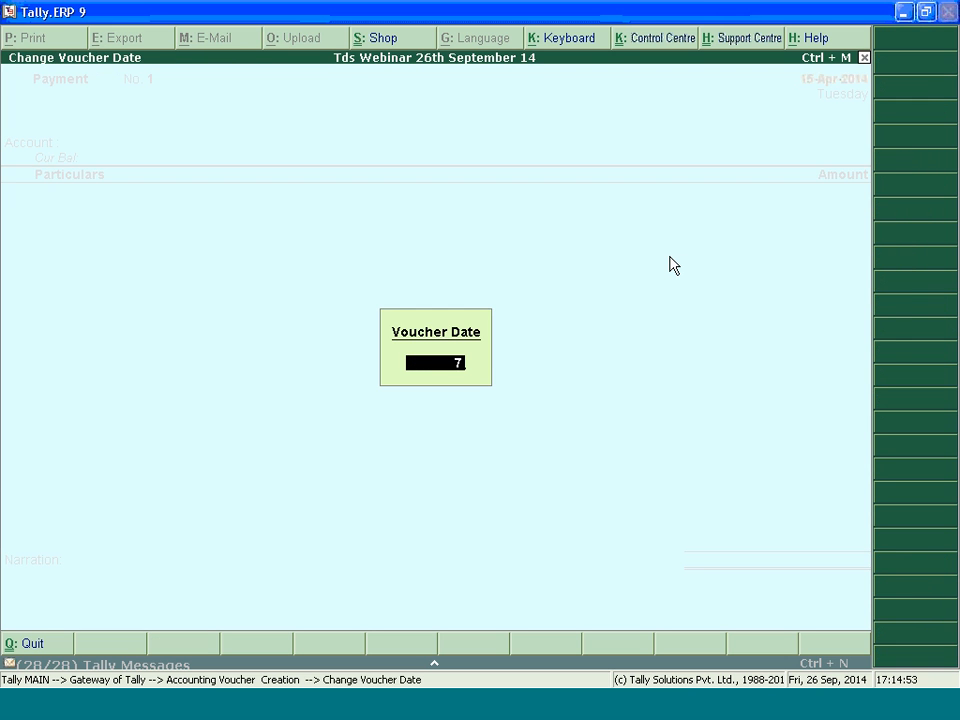
pyautogui.write('.5.2014')
pyautogui.press('Return')
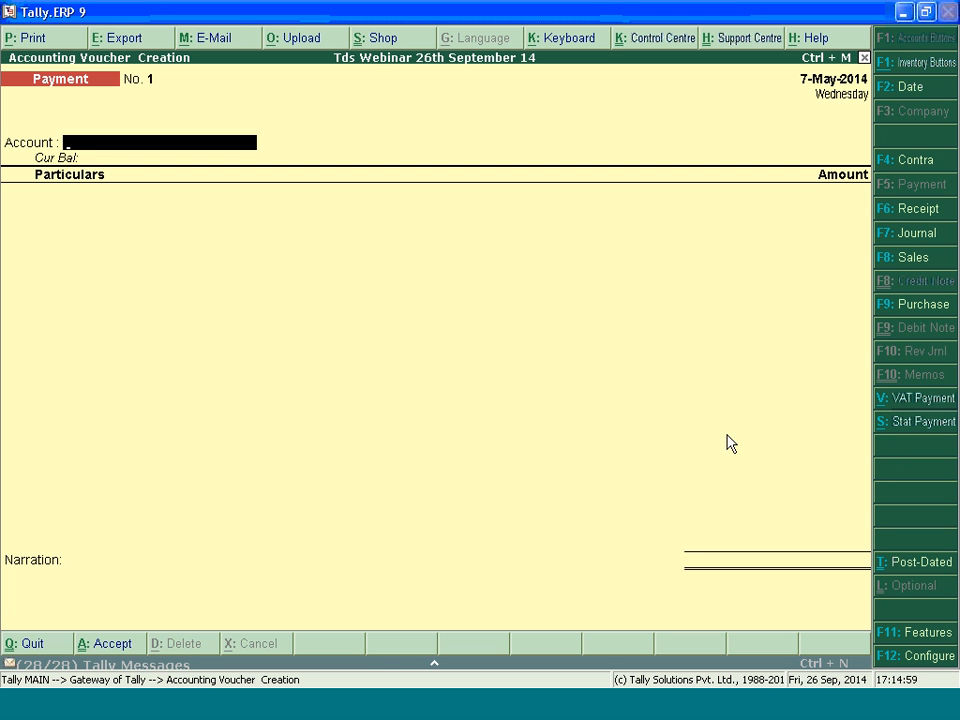
# Open a TDS statutory payment with auto fill set to Yes and the deducted till date as 30-4-2014
pyautogui.click(912, 425)
pyautogui.press('Return')
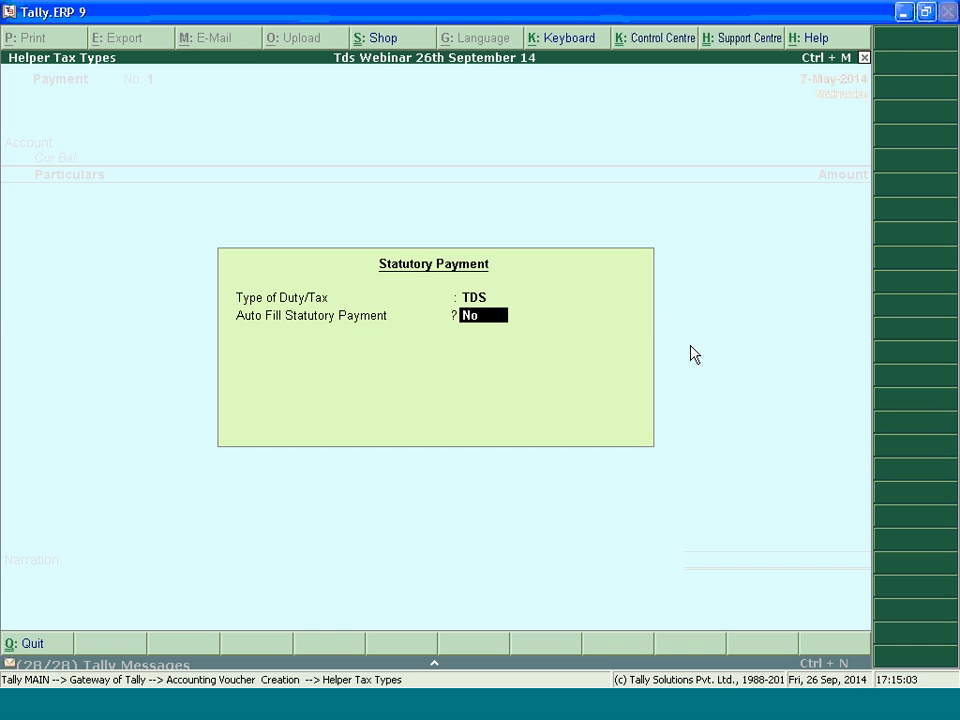
pyautogui.write('yes')
pyautogui.press('Return')
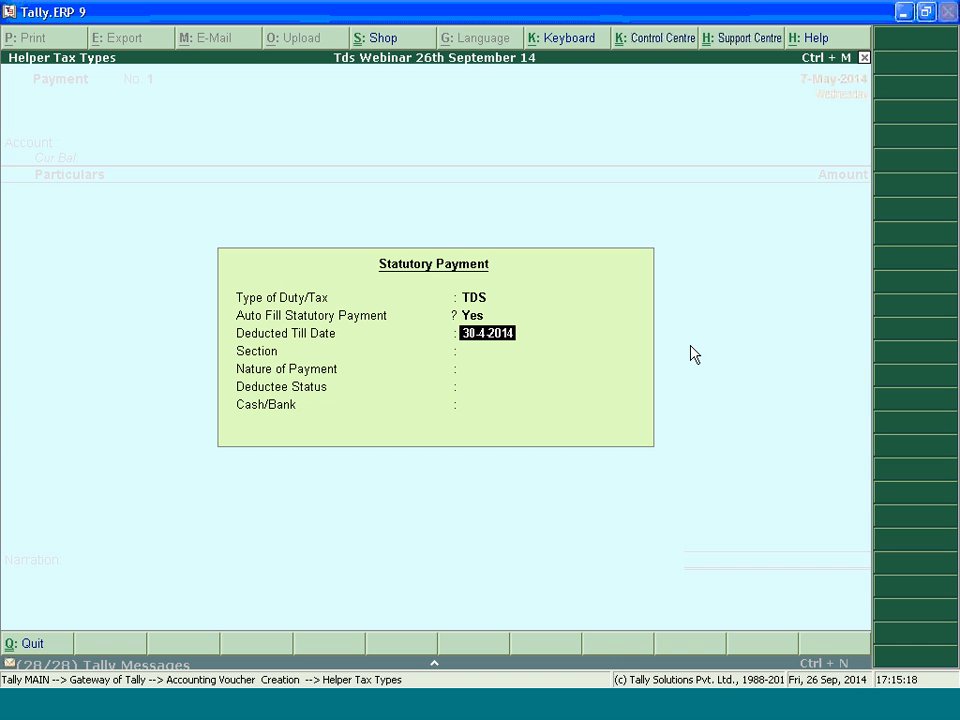
pyautogui.press('Return')
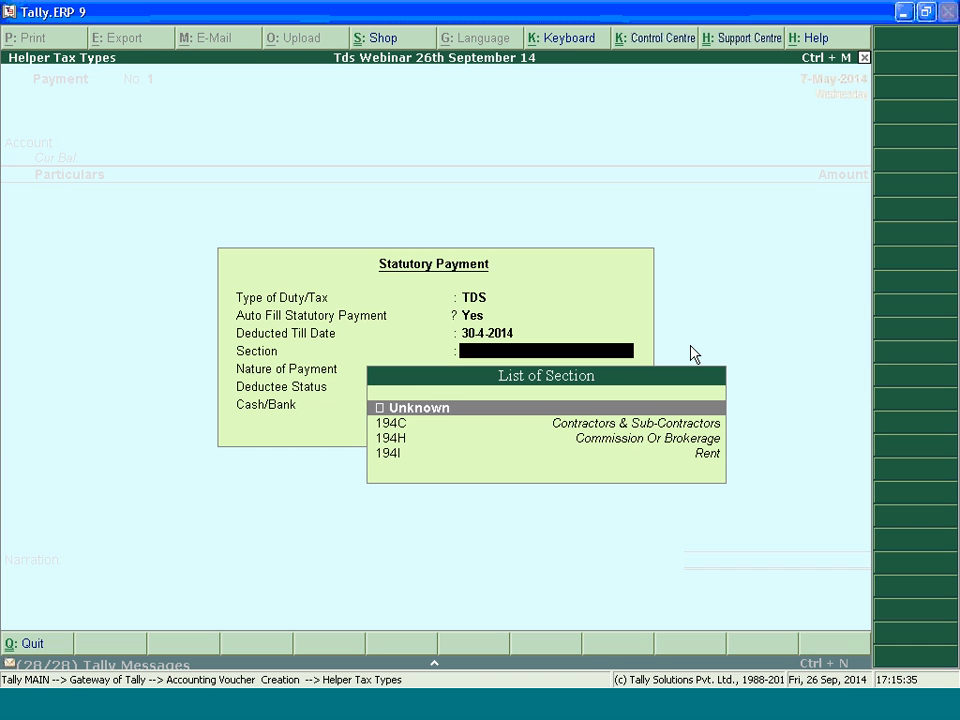
# Set the statutory payment's section to 194C, nature to Payments to Contractors (Other Than Advertisement) and deductee status to Company
pyautogui.press('Down')
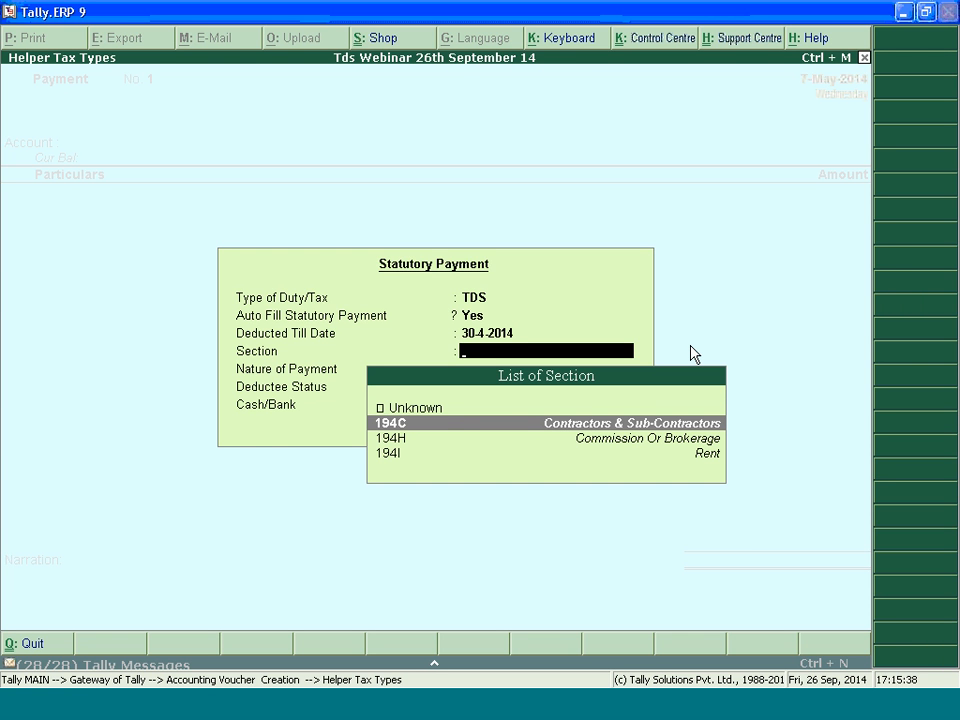
pyautogui.press('Return')
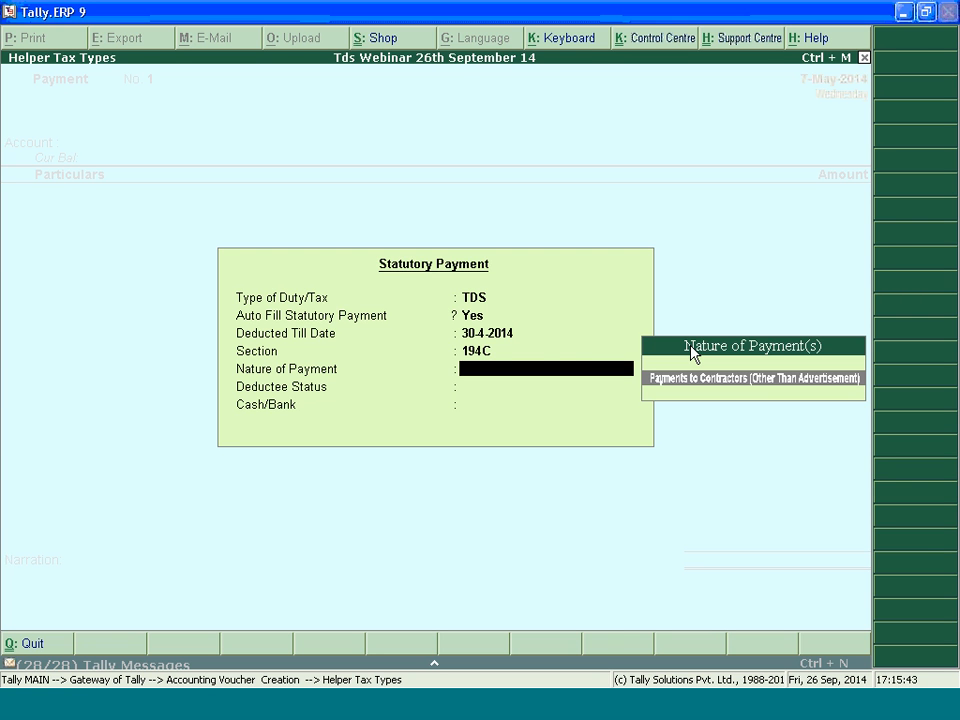
pyautogui.press('Return')
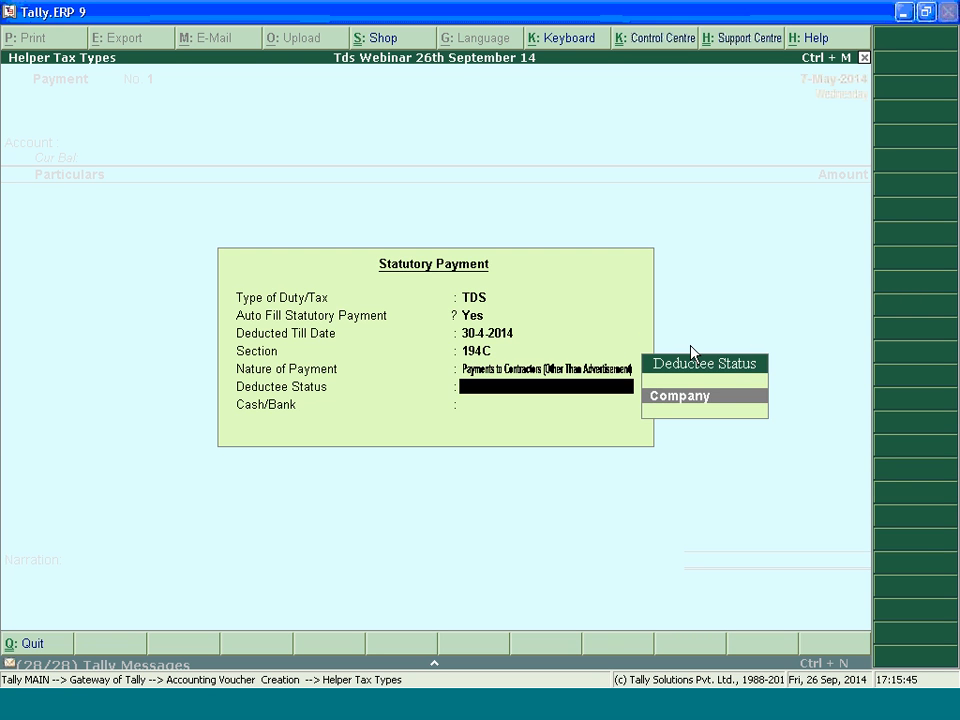
pyautogui.press('Return')
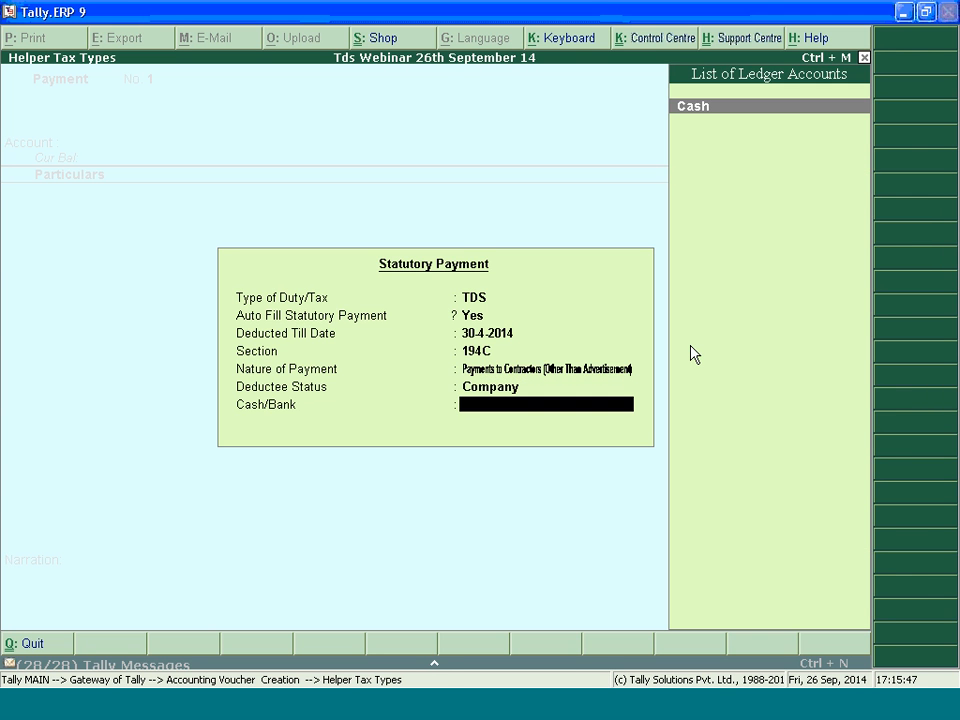
# Create a ledger named HDFC BANK from the statutory payment's Cash/Bank selection, without an alias
pyautogui.hotkey('alt', 'c')
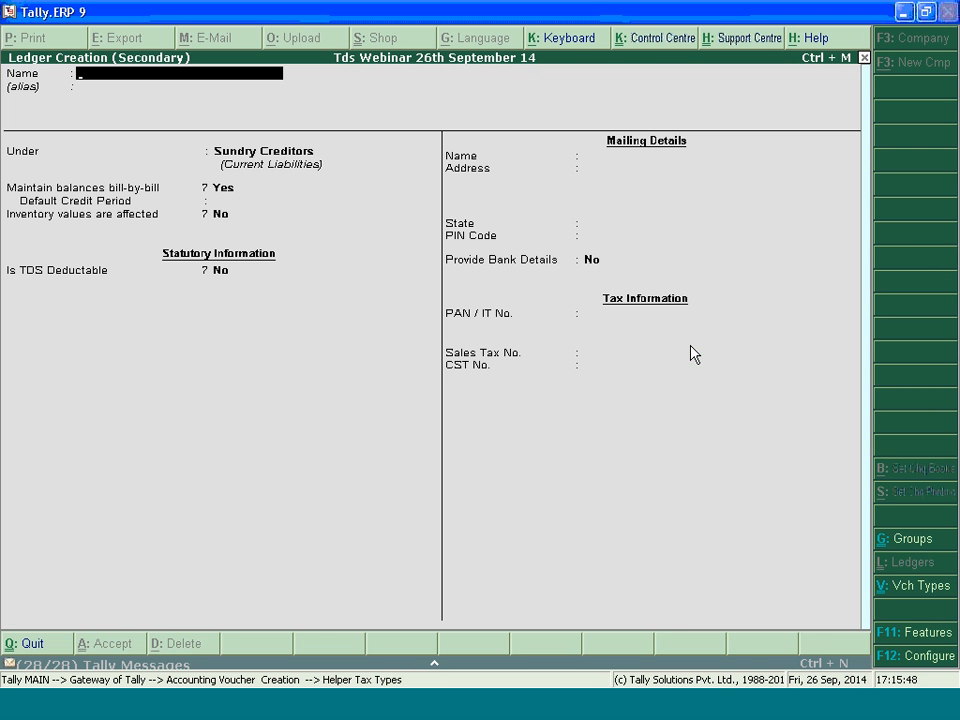
pyautogui.write('HDFC BANK')
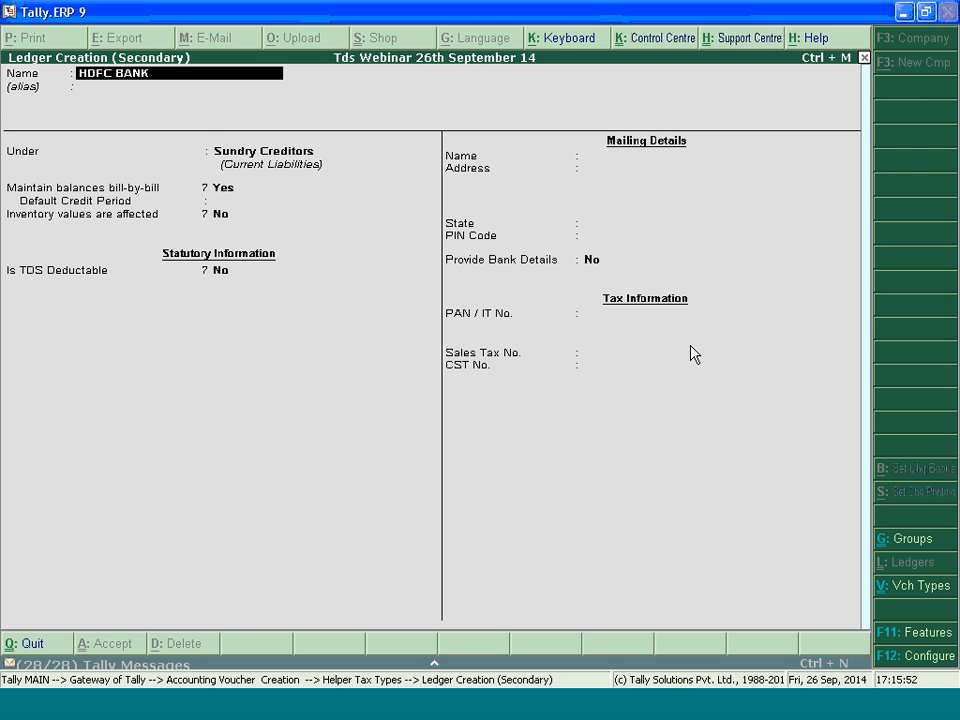
pyautogui.press('Return')
pyautogui.press('Return')
# Place the HDFC BANK ledger under Bank Accounts and keep 1-Apr-2014 as its effective date for reconciliation
pyautogui.write('Ba')
pyautogui.press('Down')
pyautogui.press('Down')
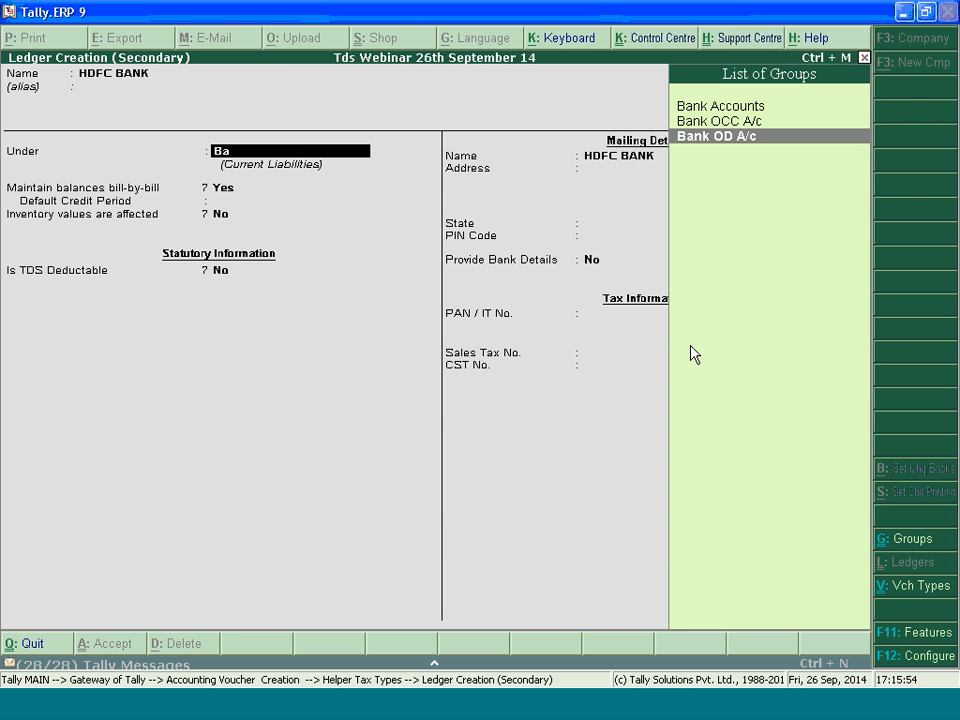
pyautogui.press('Up')
pyautogui.press('Up')
pyautogui.press('Return')
pyautogui.press('Return')
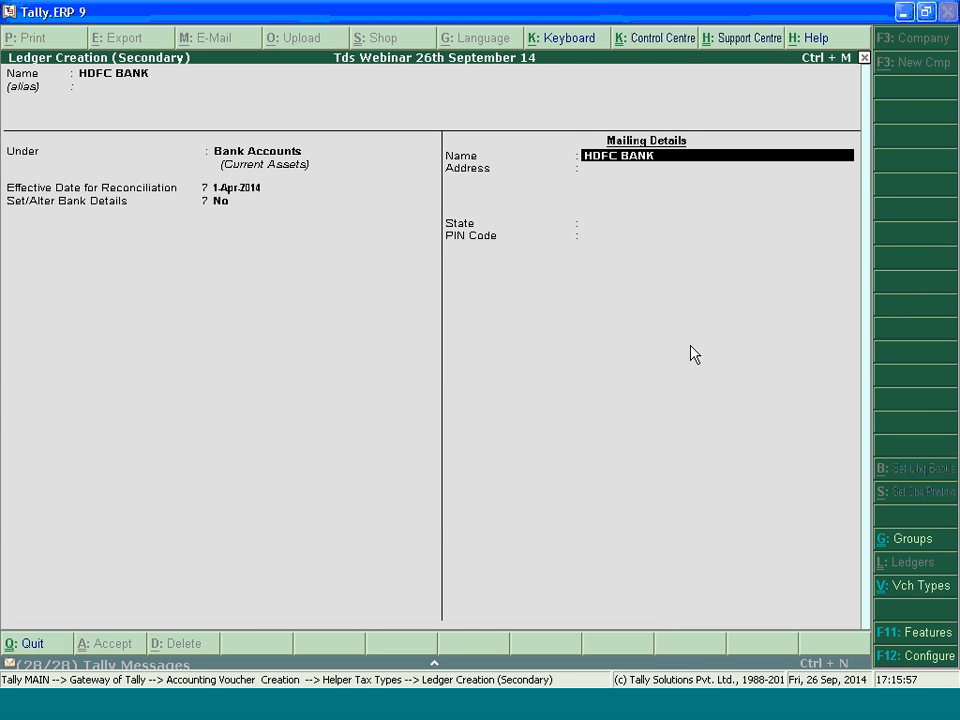
pyautogui.press('BackSpace')
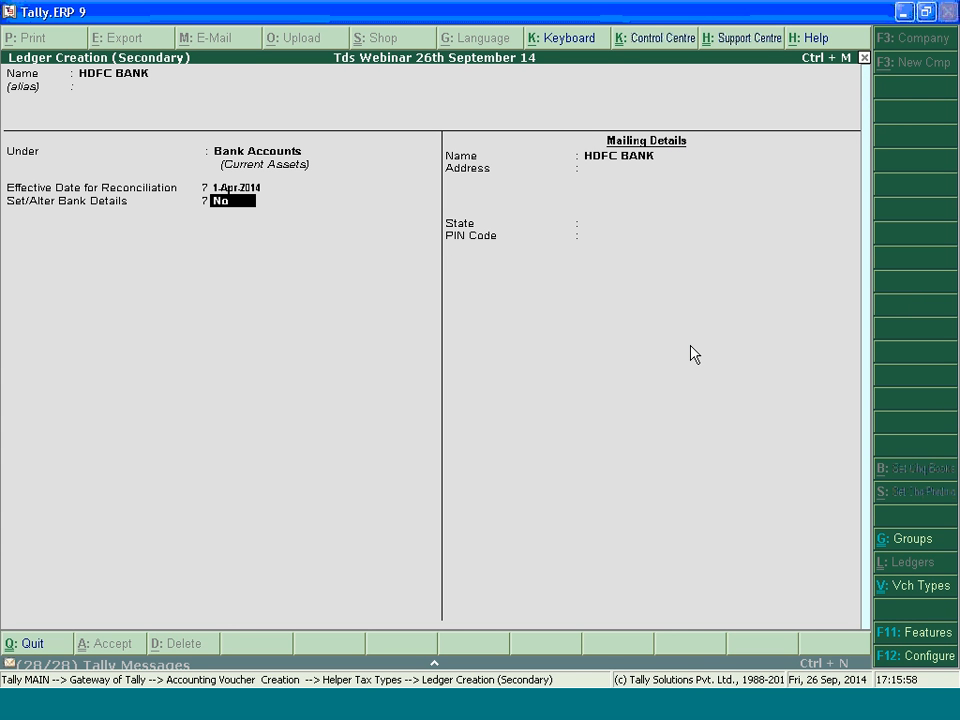
pyautogui.write('yes')
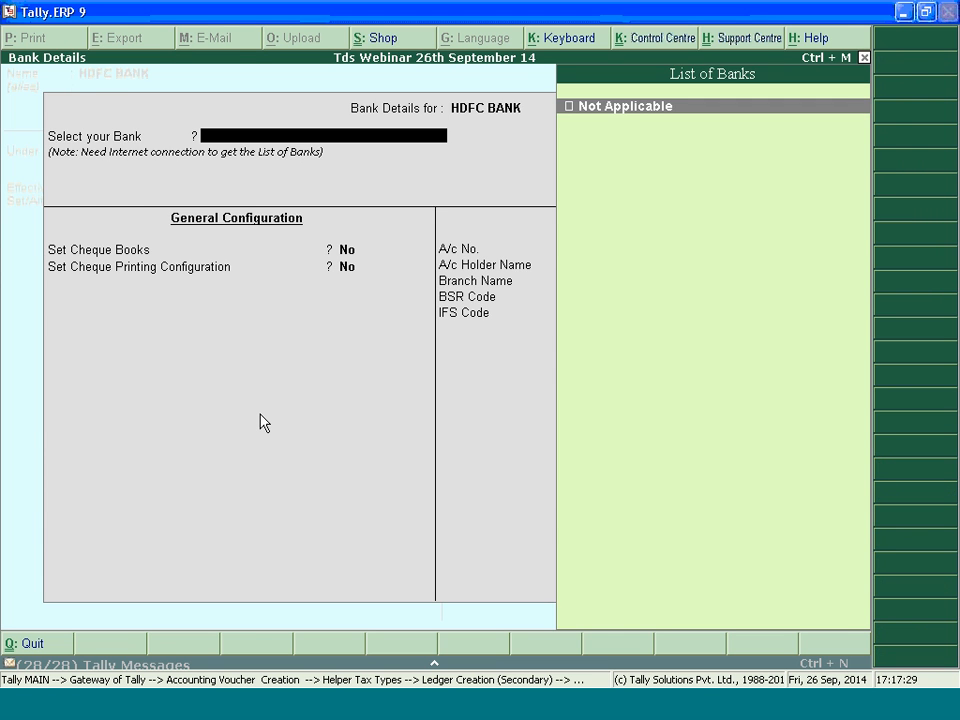
pyautogui.press('Escape')
pyautogui.write('no')
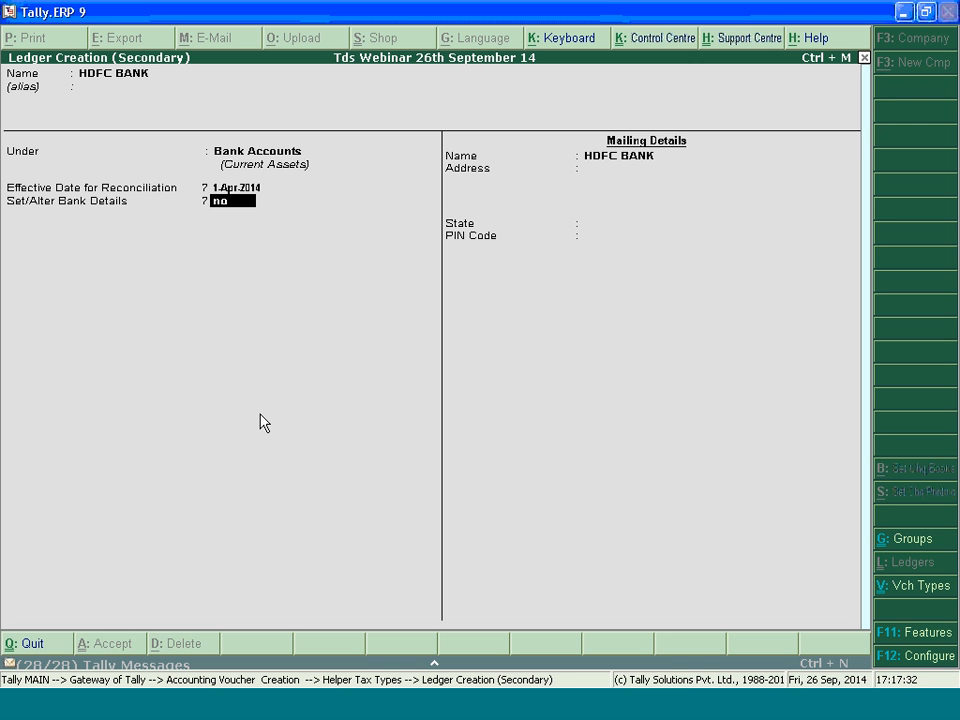
pyautogui.press('Return')
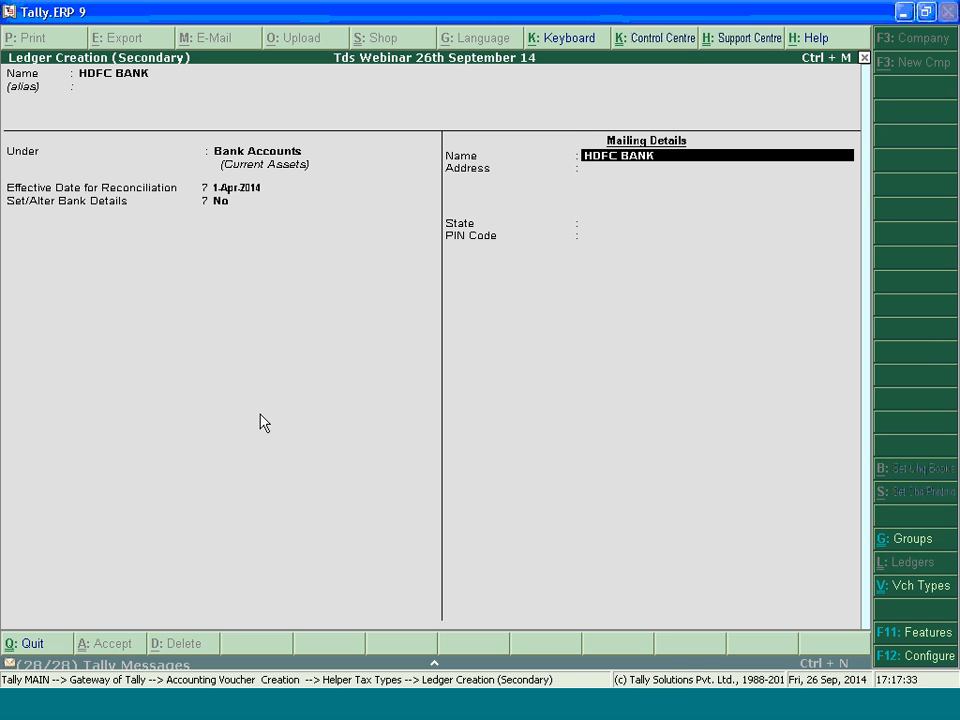
# Review the ledger configuration options, including the advanced entries settings for masters and TDS, keeping them as they are
pyautogui.press('F12')
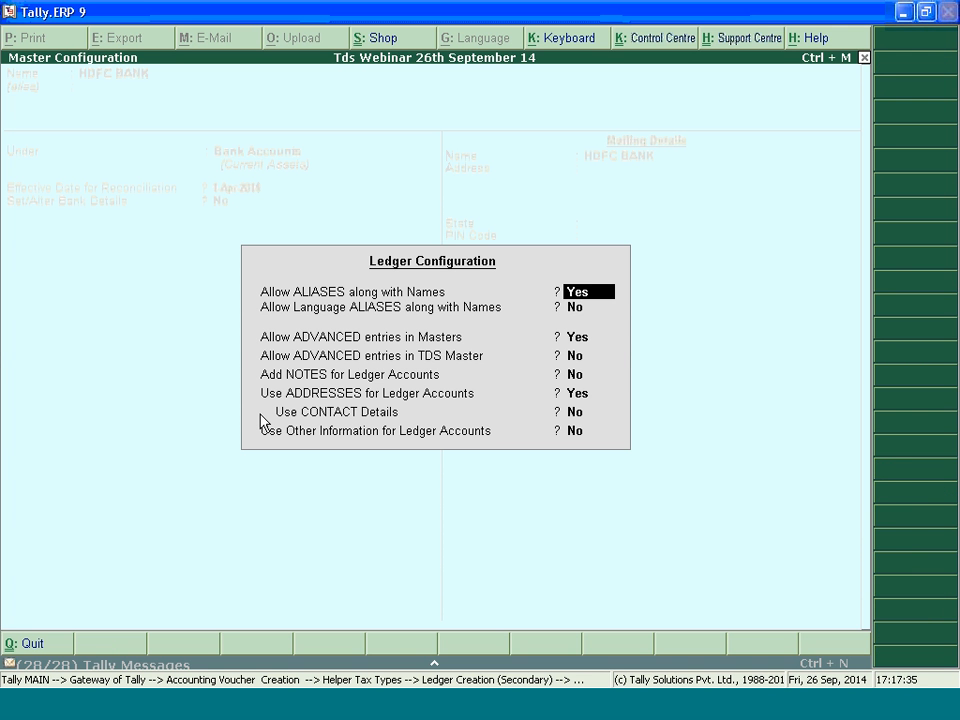
pyautogui.press('Return')
pyautogui.press('Return')
pyautogui.press('Return')
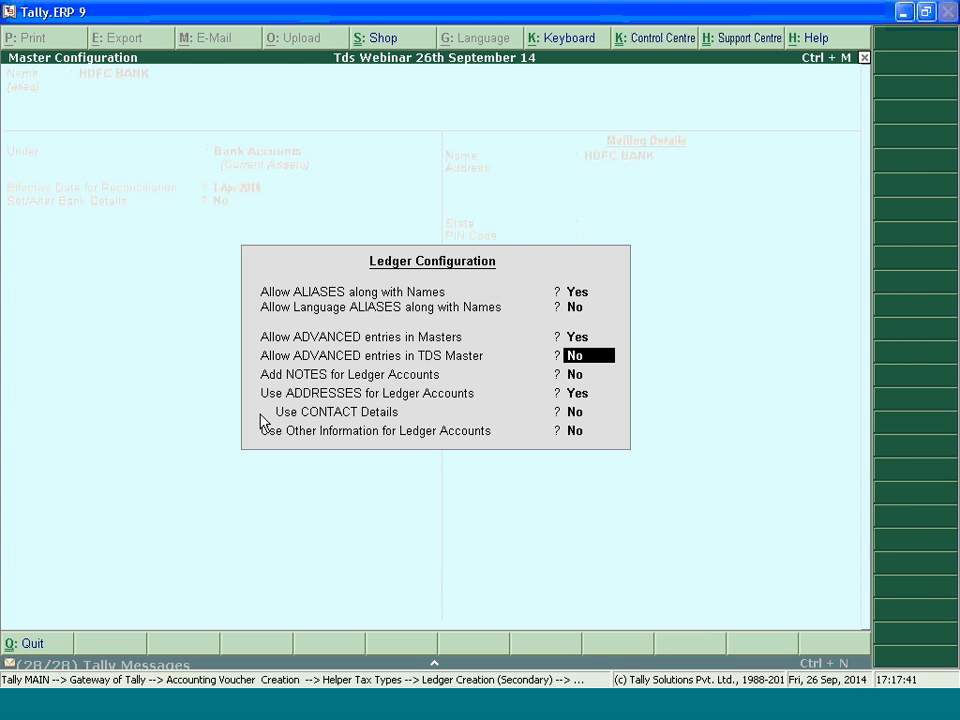
pyautogui.hotkey('ctrl', 'a')
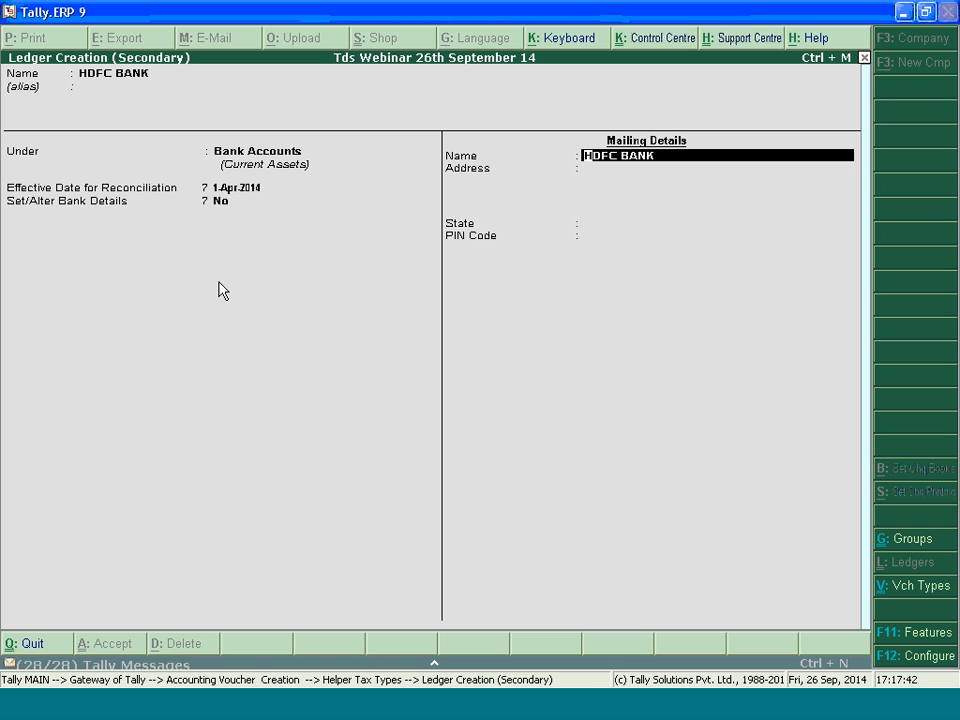
# Enable Set/Alter Bank Details for the ledger and select HDFC Bank as its bank
pyautogui.click(219, 203)
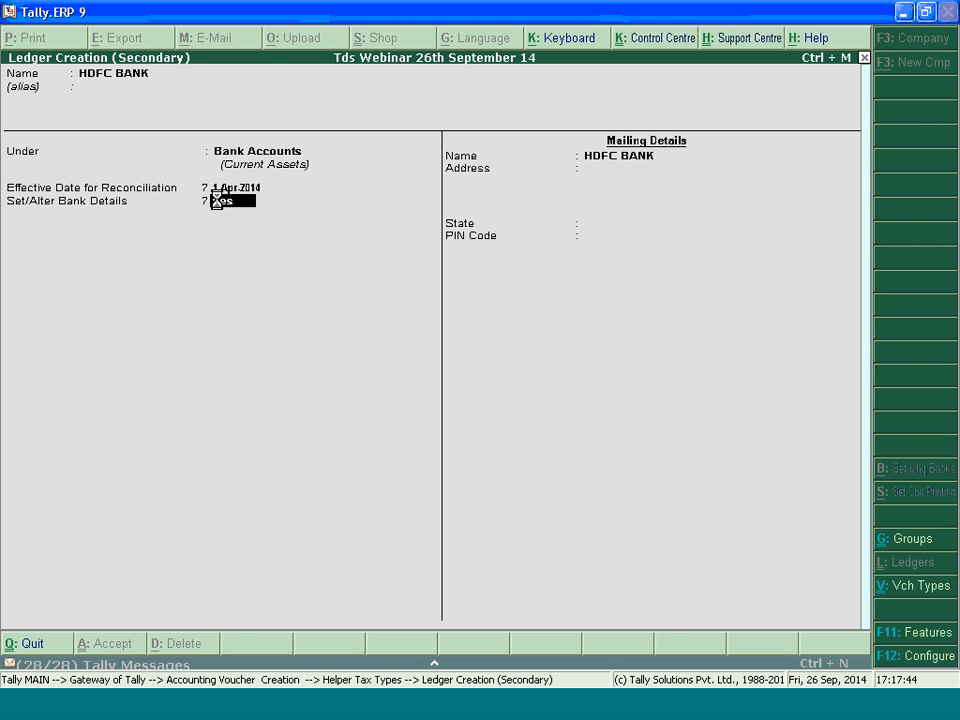
pyautogui.write('y')
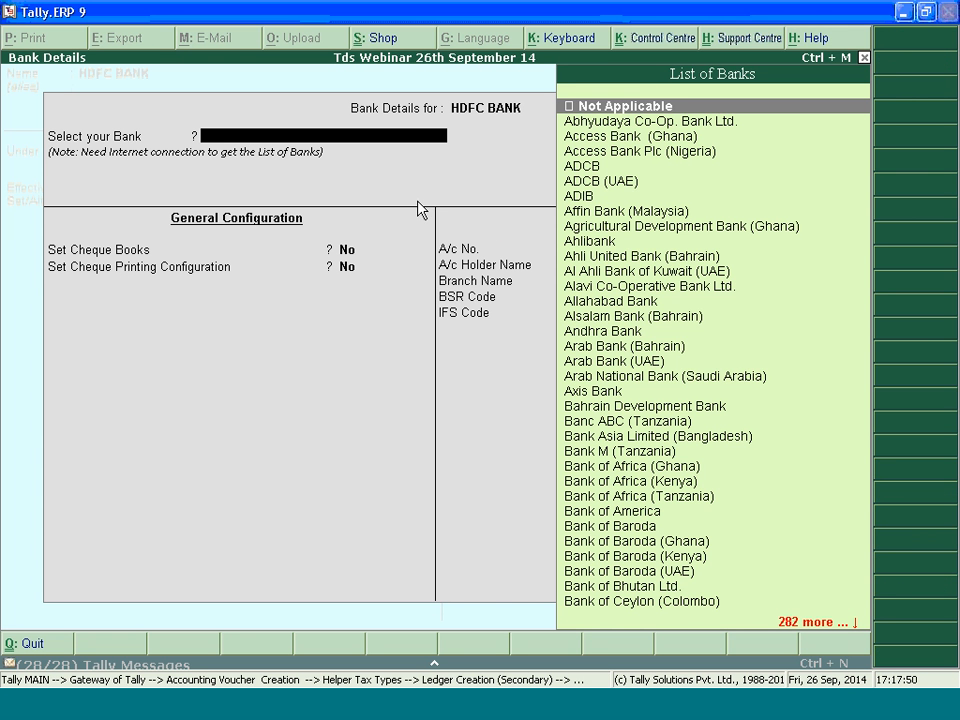
pyautogui.write('H')
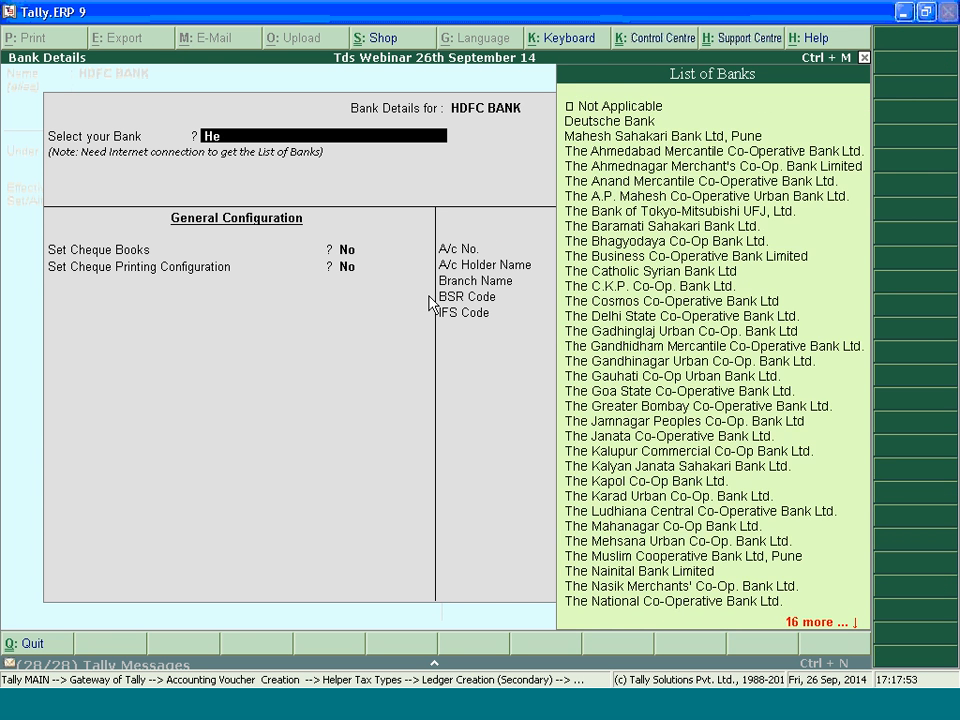
pyautogui.write('d')
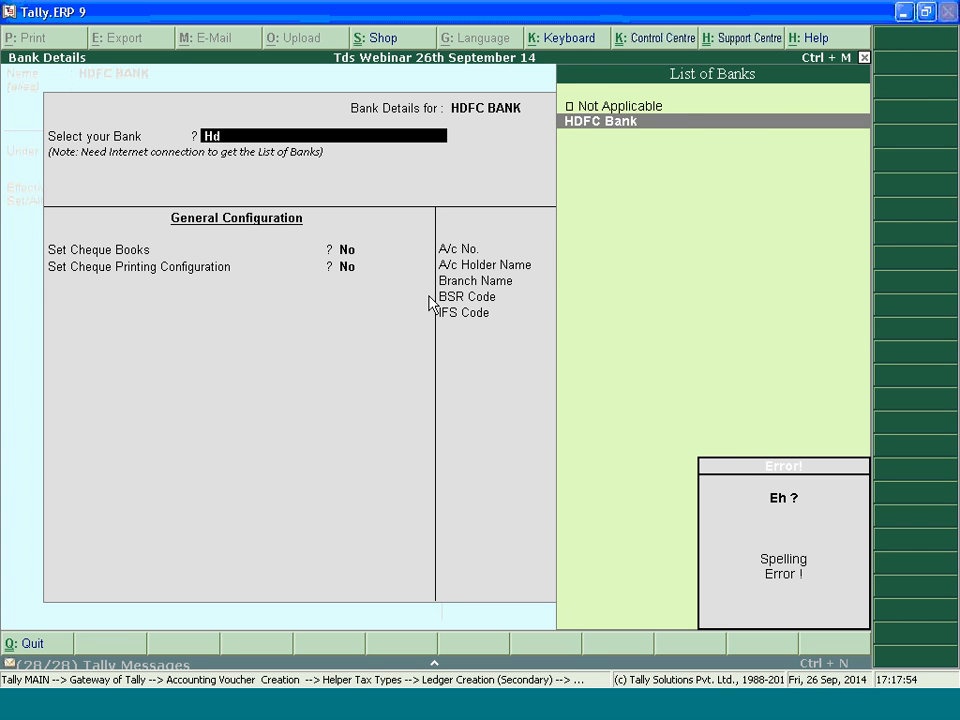
pyautogui.press('BackSpace')
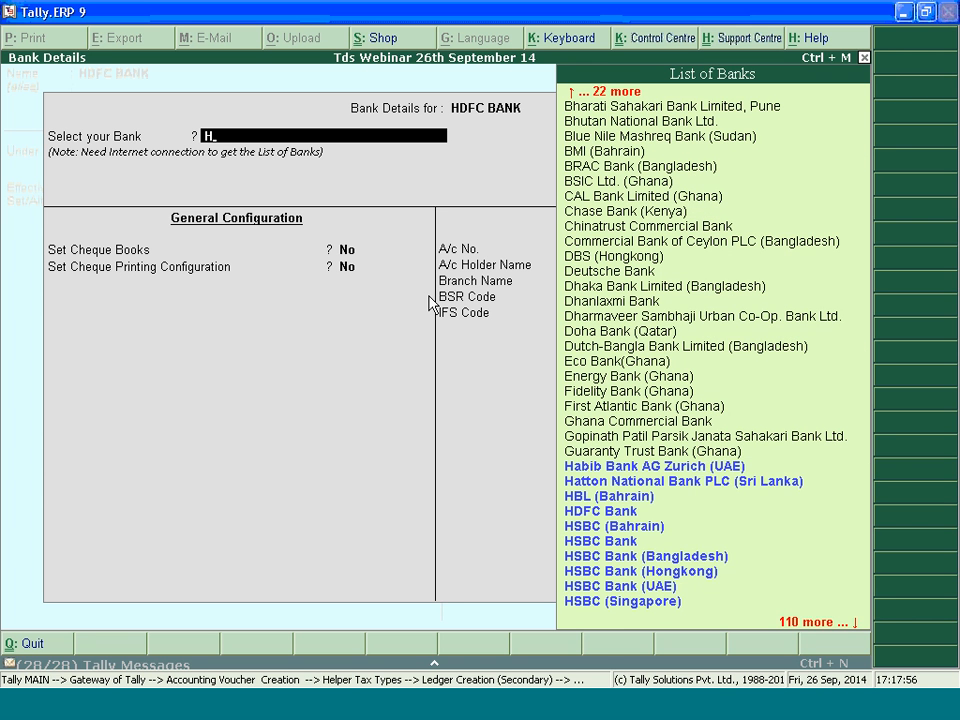
pyautogui.write('dfc')
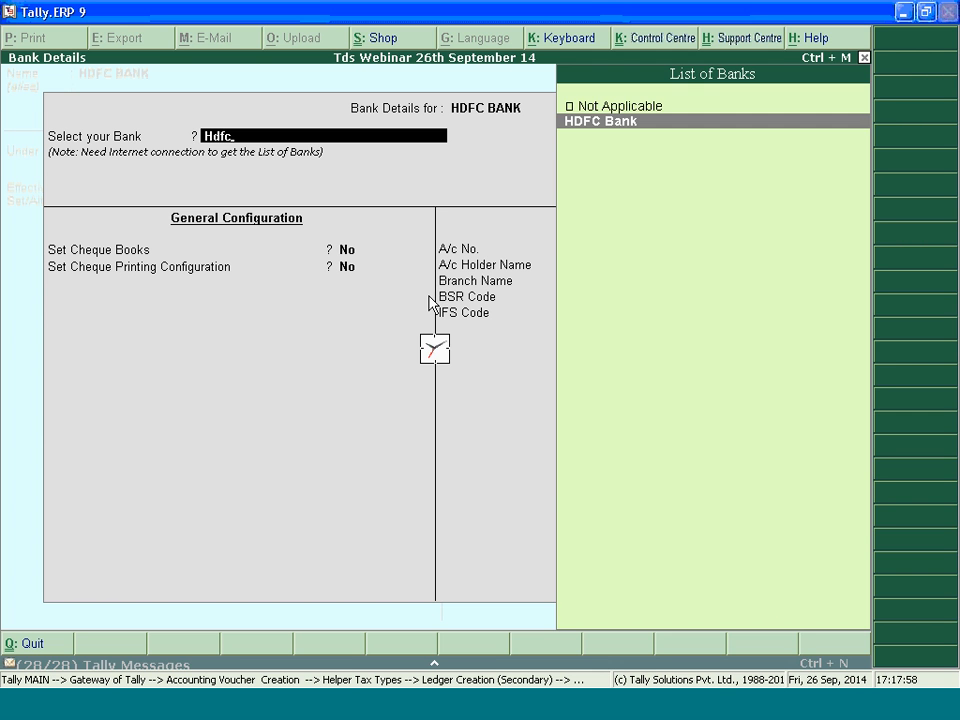
pyautogui.press('Return')
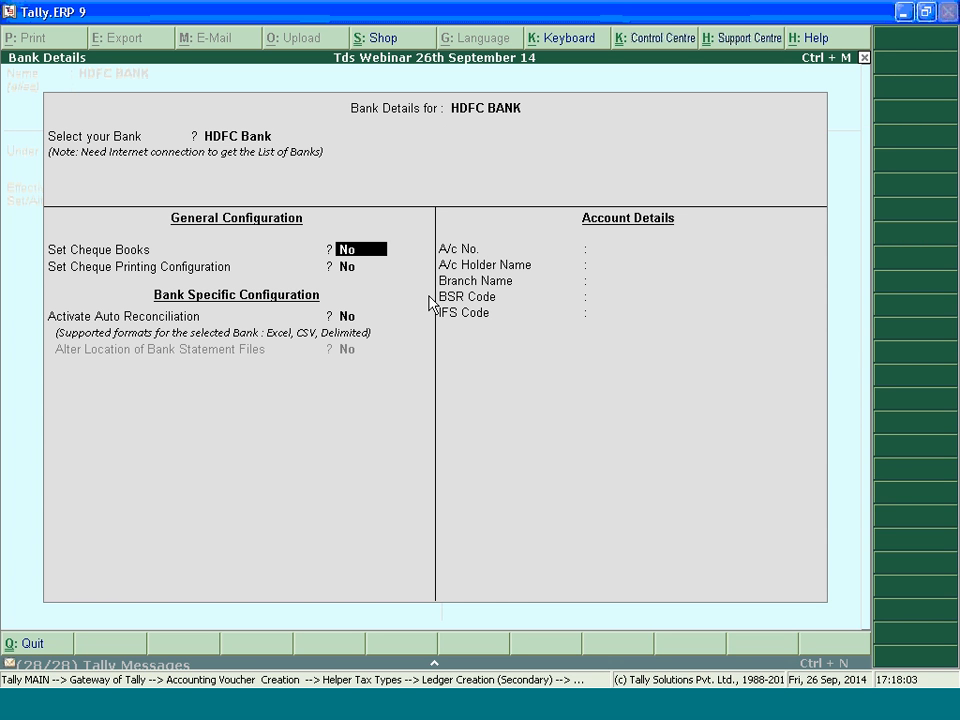
# Enter the bank account number and the account holder's name in the account details
pyautogui.click(604, 246)
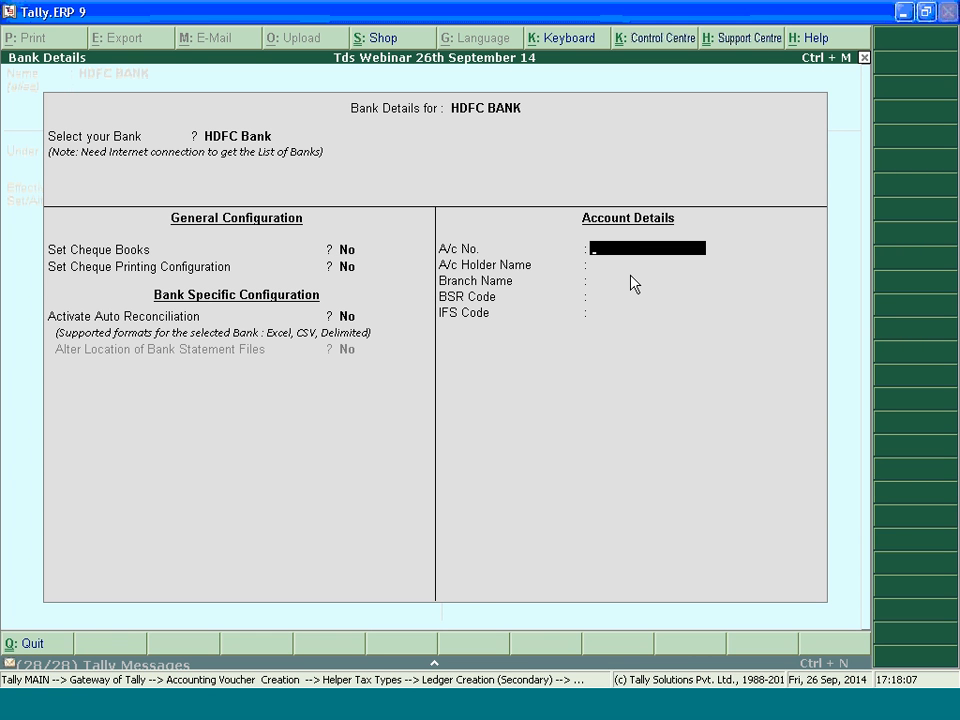
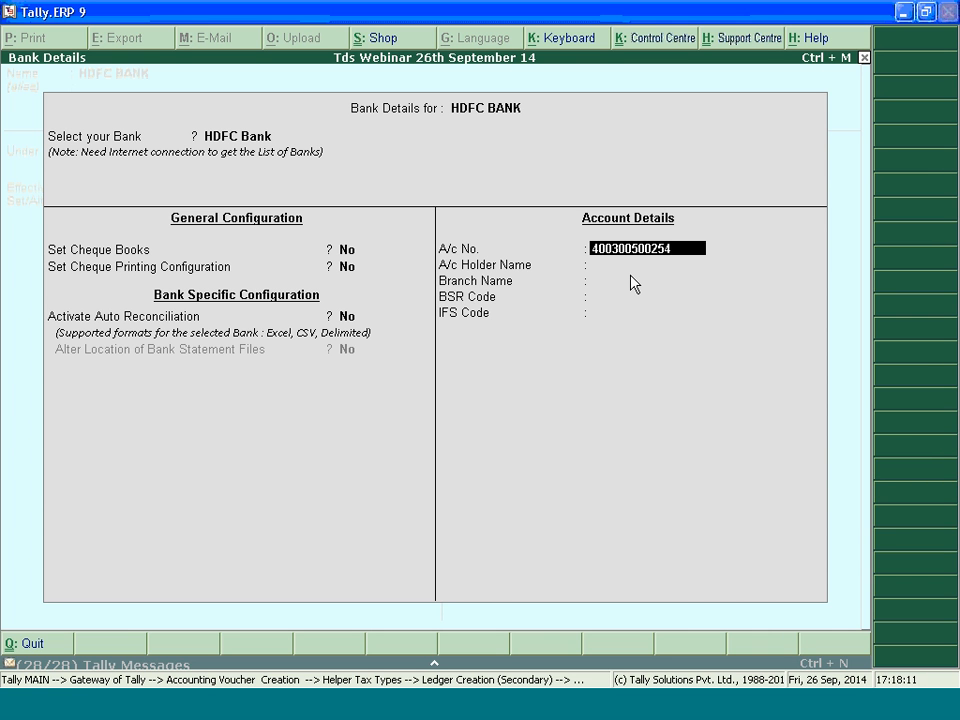
pyautogui.press('Return')
pyautogui.write('Suma')
pyautogui.press('Return')
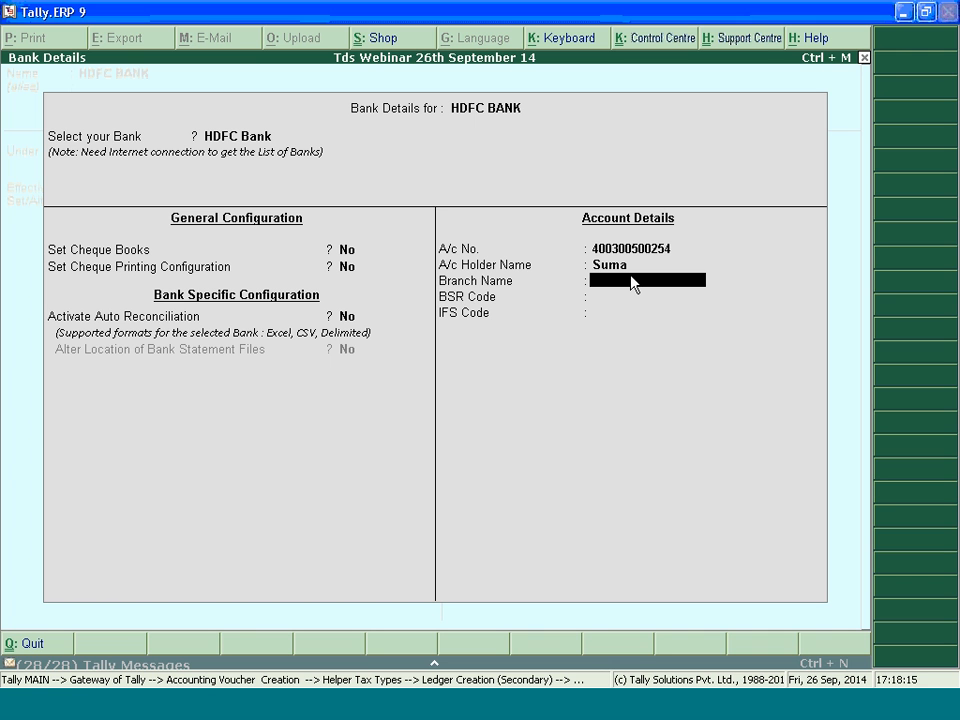
# Set the bank account's branch name to Koramangala
pyautogui.write('Koramanagal')
pyautogui.press('BackSpace')
pyautogui.press('BackSpace')
pyautogui.press('BackSpace')
pyautogui.press('BackSpace')
pyautogui.write('gala')
pyautogui.press('Return')
# Try to set the BSR code to 123457, then clear the entry
pyautogui.write('123457')
pyautogui.press('Return')
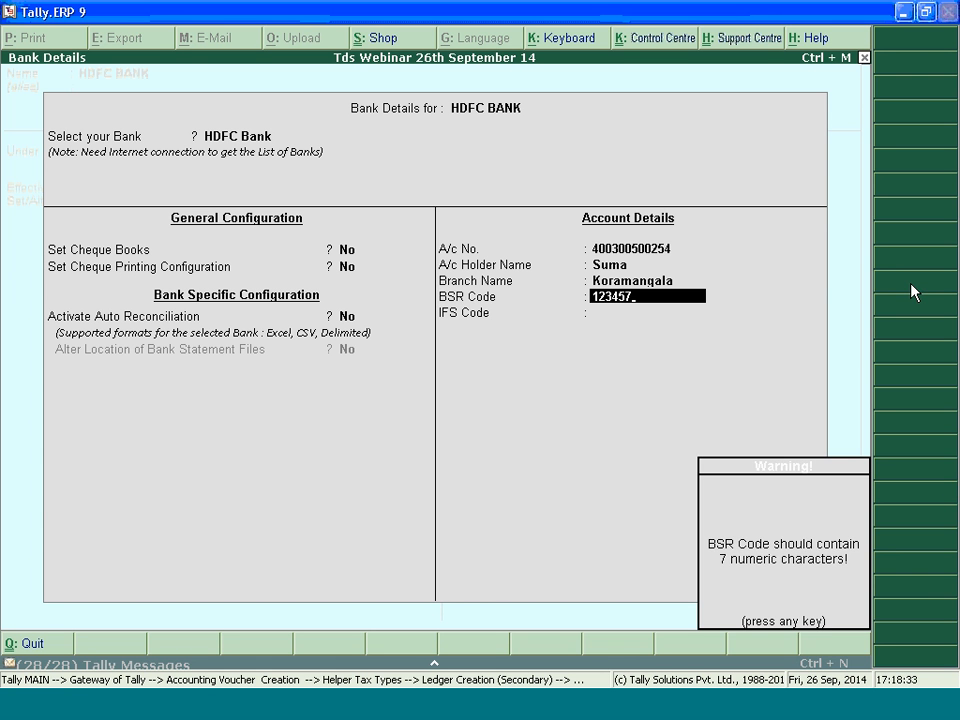
pyautogui.press('Return')
pyautogui.press('Home')
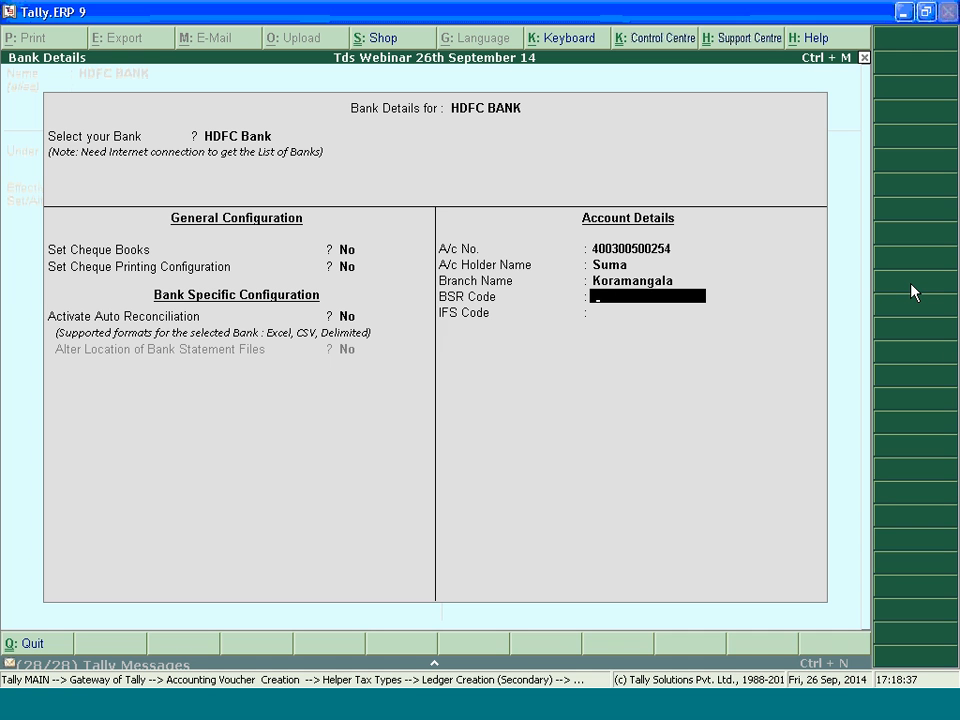
pyautogui.press('Return')
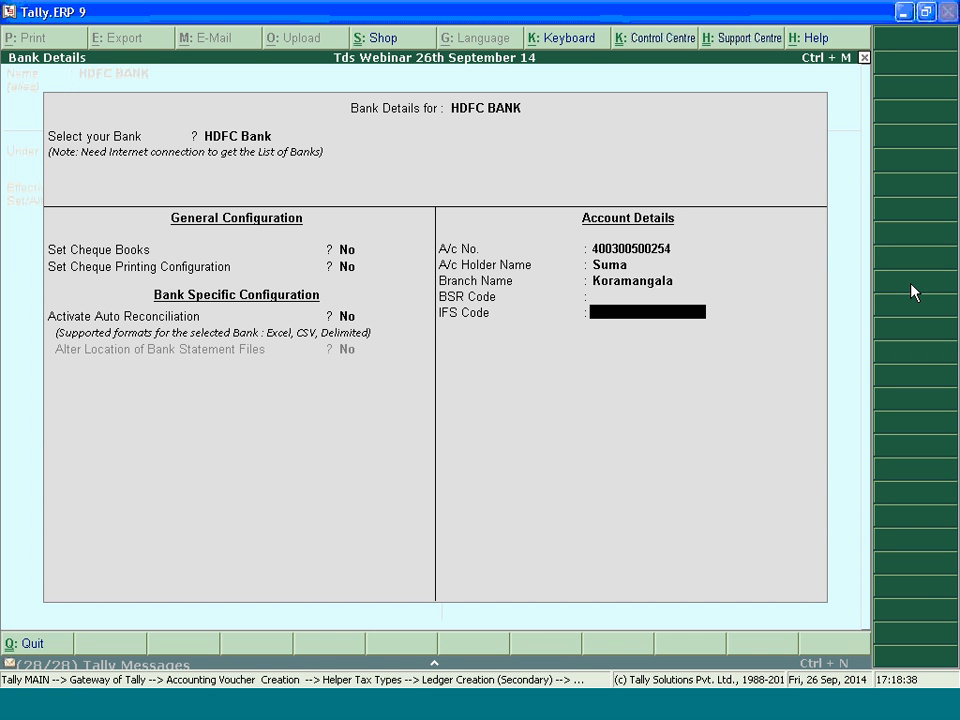
# Set the bank account's BSR code to the seven-digit value 1234567
pyautogui.press('Up')
pyautogui.write('12345')
pyautogui.press('Return')
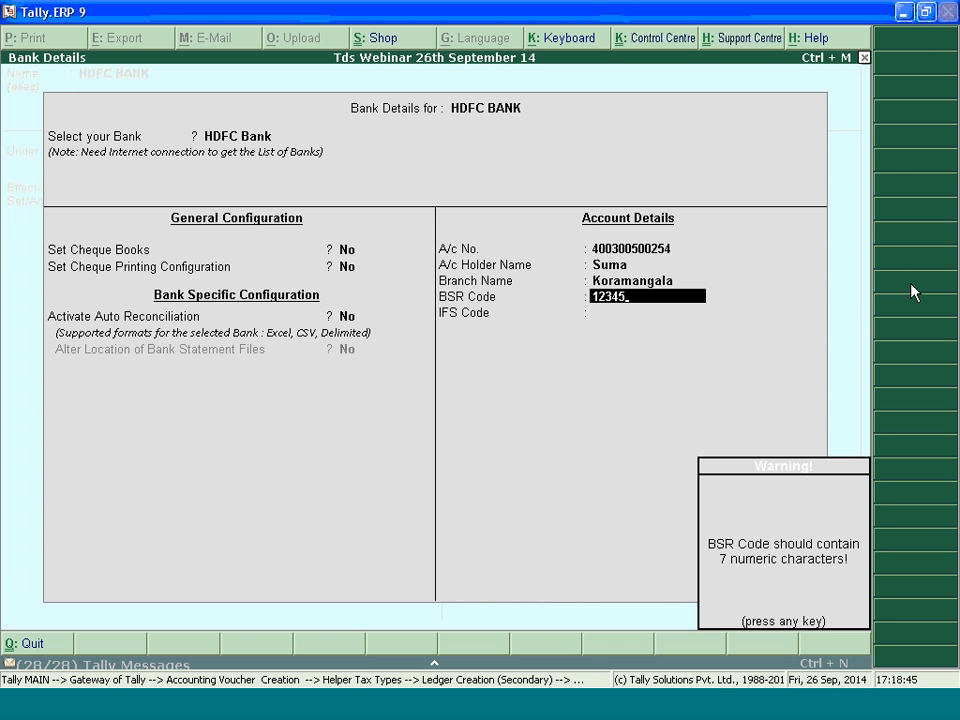
pyautogui.press('Return')
pyautogui.press('BackSpace')
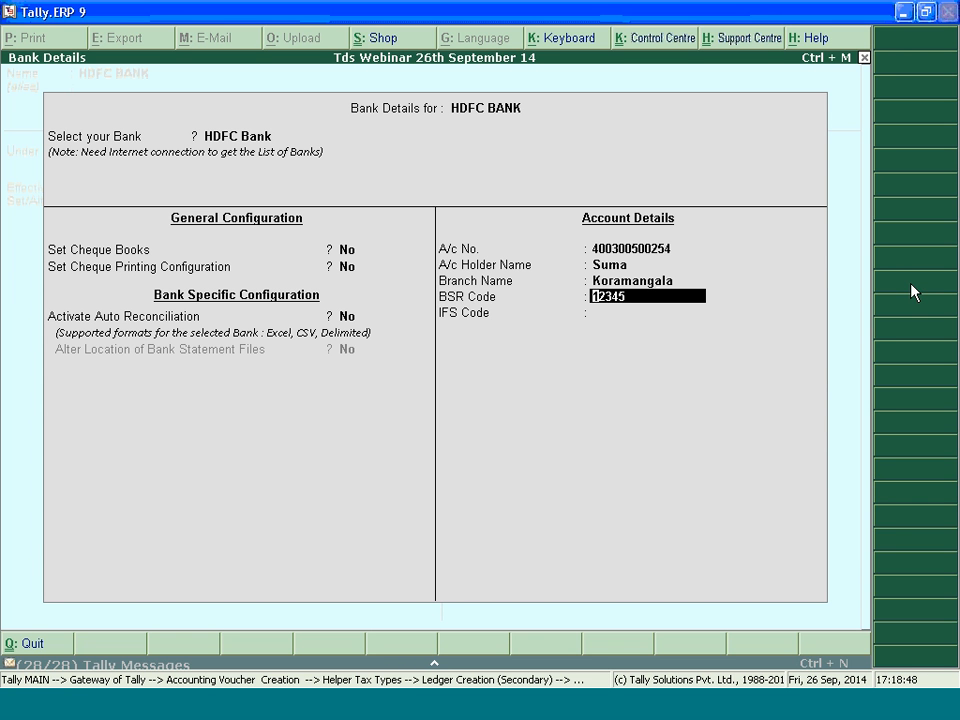
pyautogui.write('67')
pyautogui.press('Return')
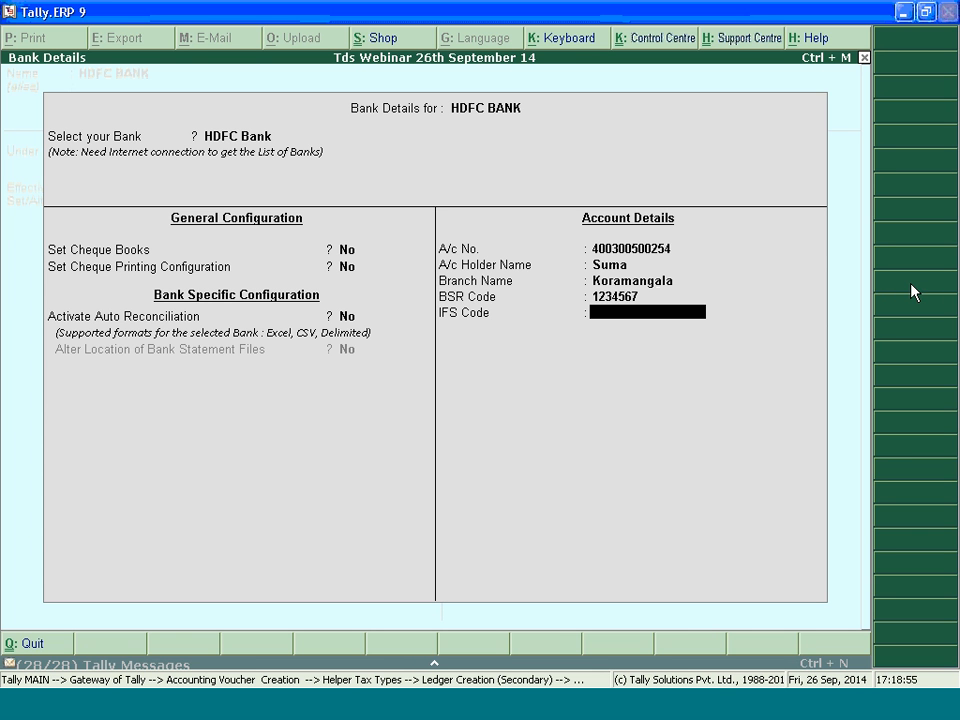
# Leave the IFS code and mailing address details blank and save the HDFC BANK ledger
pyautogui.press('Return')
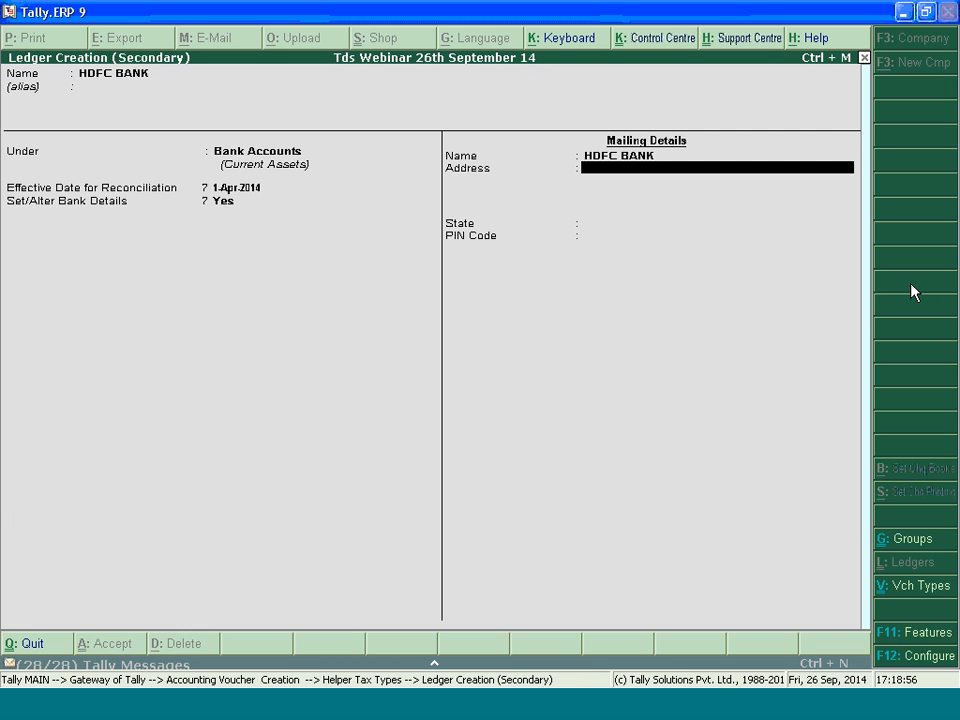
pyautogui.press('Return')
# Choose HDFC BANK for the statutory payment and open its payment details, keeping the period 1-Apr-2014 to 30-Jun-2014
pyautogui.press('Return')
pyautogui.press('Return')
pyautogui.press('Return')
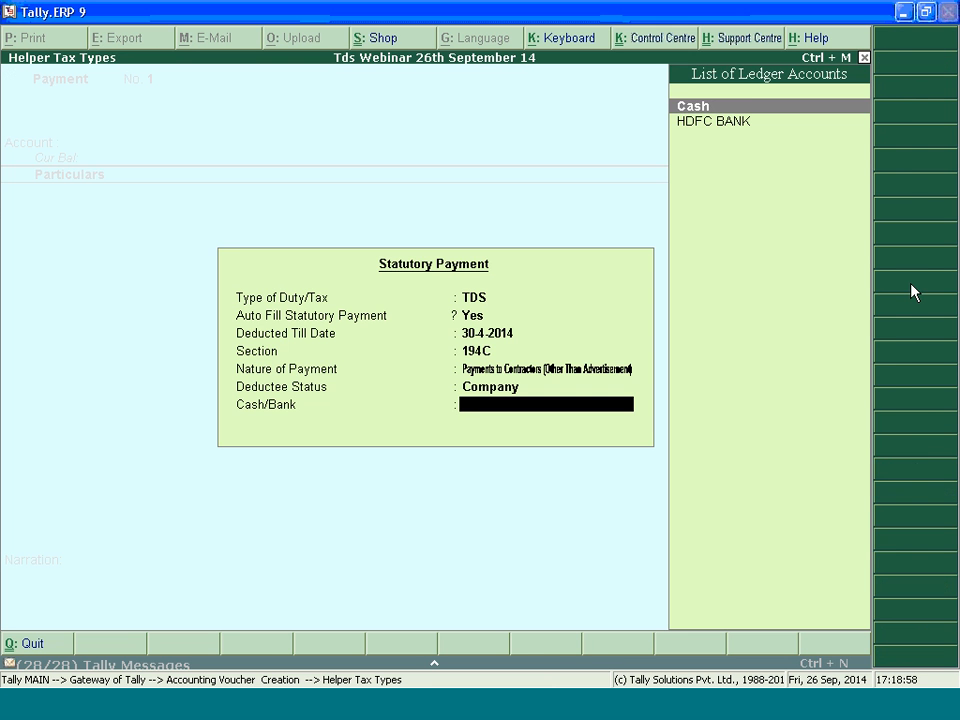
pyautogui.press('Down')
pyautogui.press('Return')
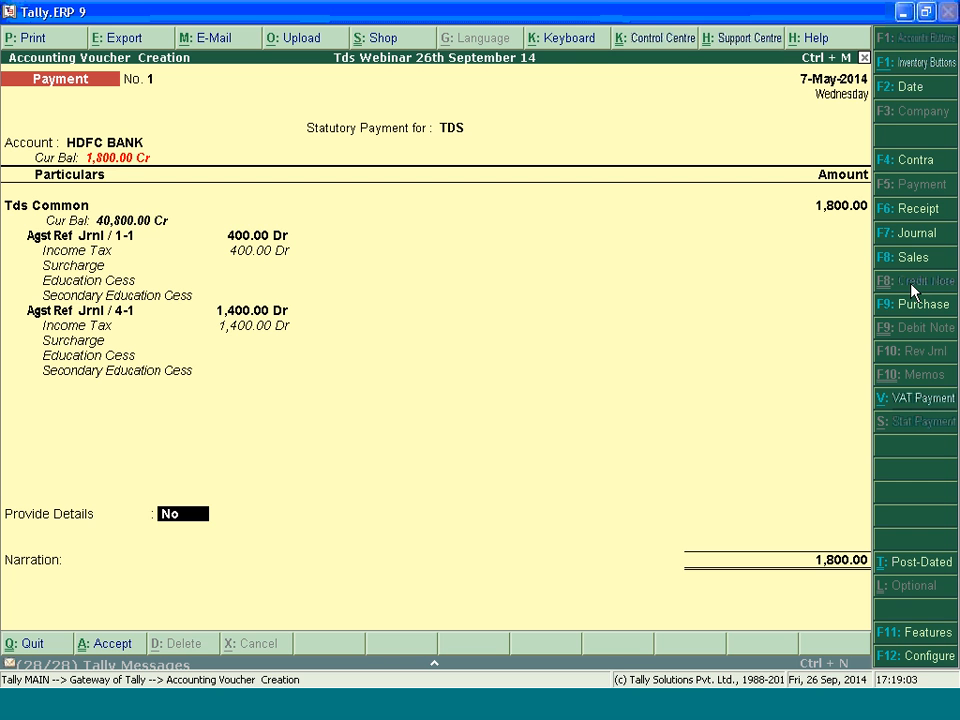
pyautogui.write('y')
pyautogui.press('Return')
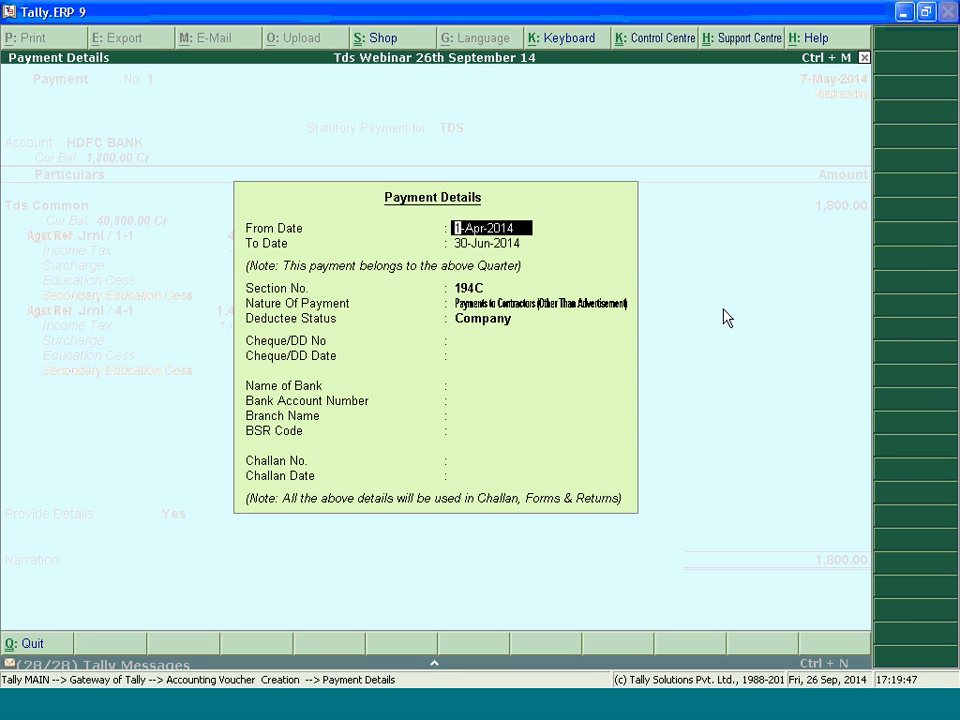
pyautogui.press('Return')
pyautogui.press('Return')
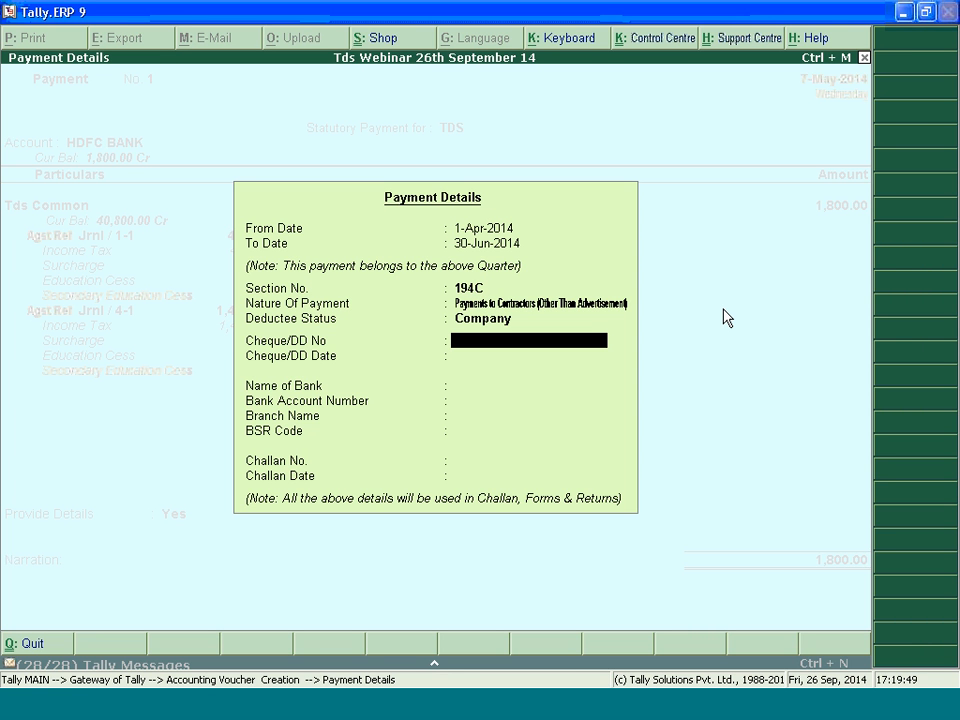
# Enter cheque number 214542 with cheque date 7.5.2014 in the payment details
pyautogui.write('214542')
pyautogui.press('Return')
pyautogui.write('7.5.2014')
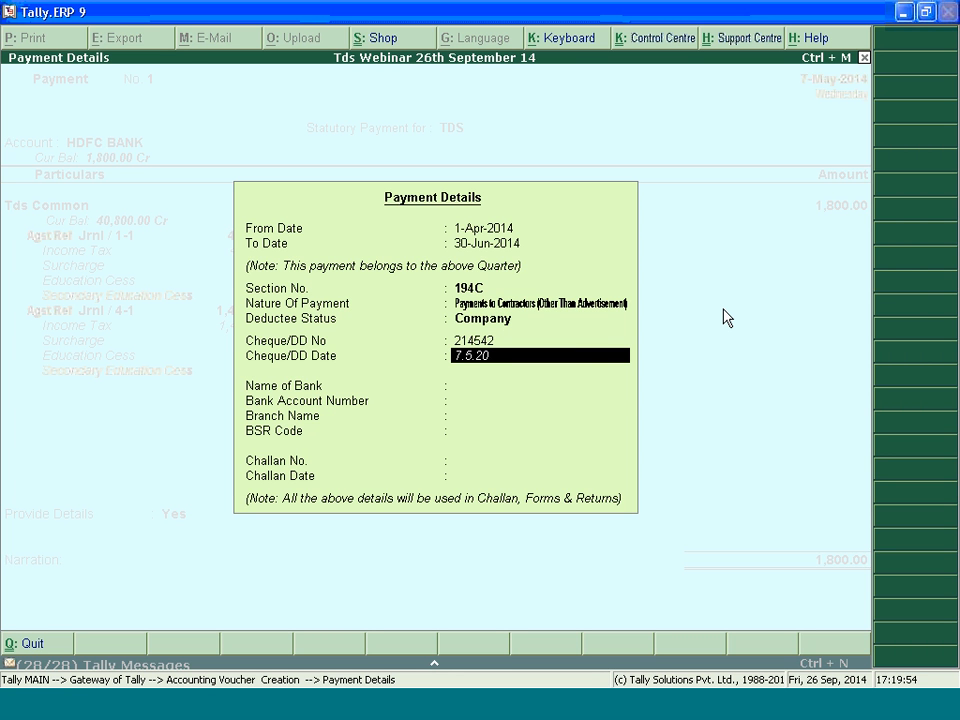
pyautogui.press('Return')
# Select HDFC BANK as the payment's bank and accept its filled-in account number, branch name and BSR code
pyautogui.press('Down')
pyautogui.press('Return')
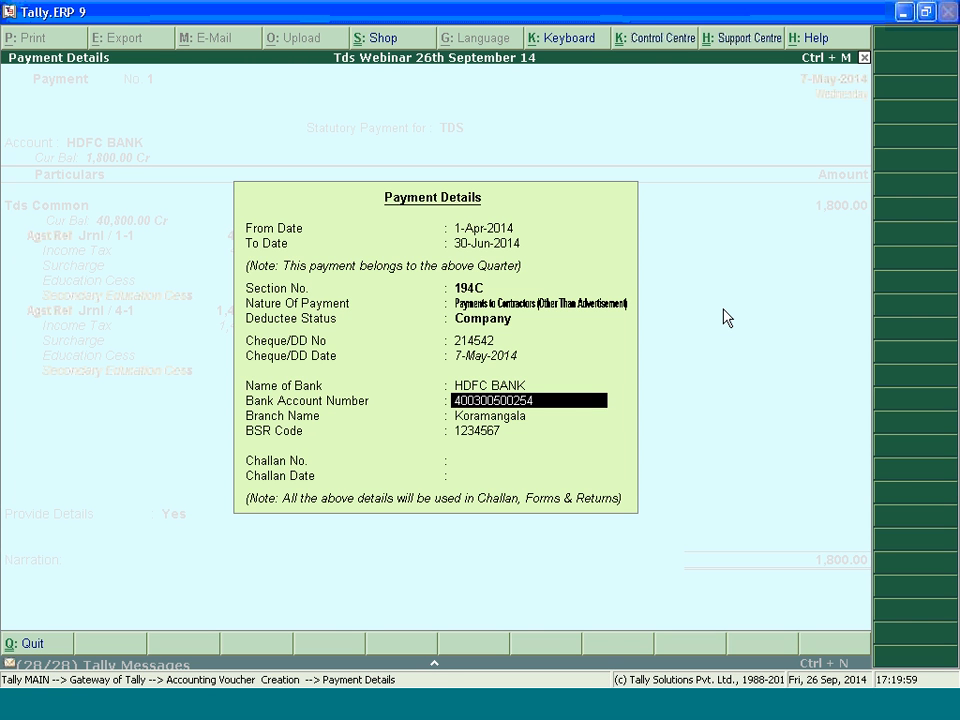
pyautogui.press('Return')
pyautogui.press('Return')
pyautogui.press('Return')
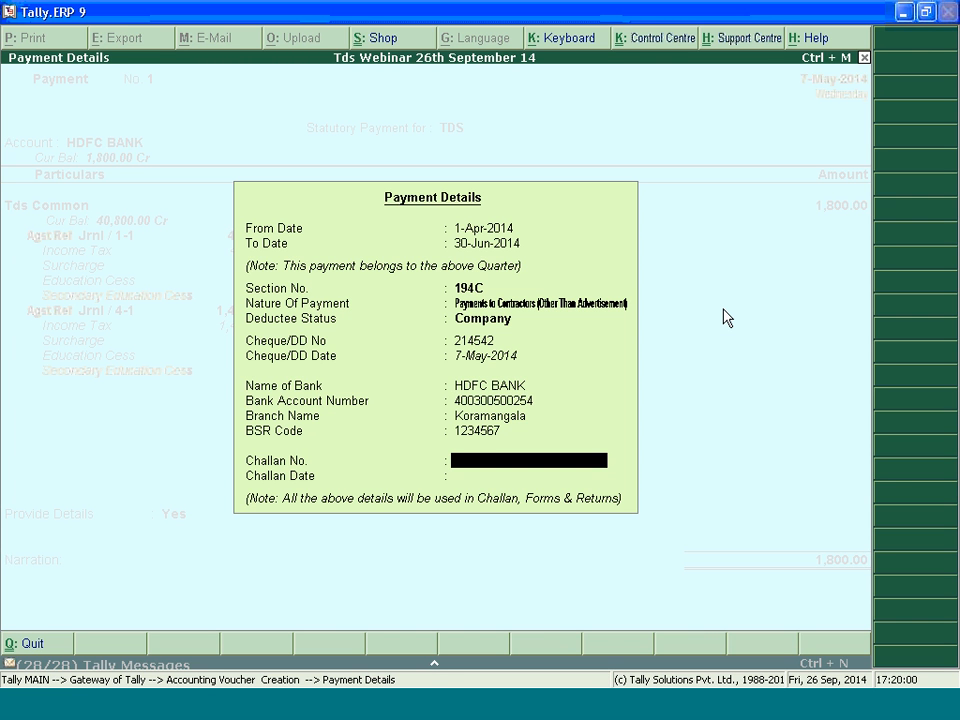
# Enter challan number 546444 and challan date 7.5.2014 to complete the payment details
pyautogui.write('546444')
pyautogui.press('Return')
pyautogui.write('7.5.2014')
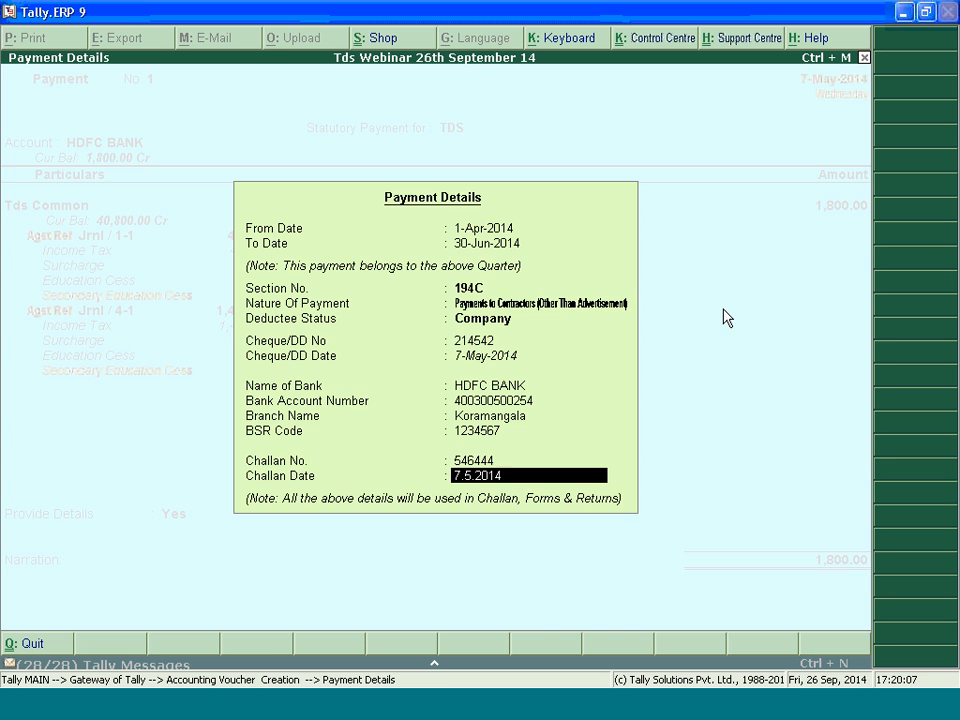
pyautogui.press('Return')
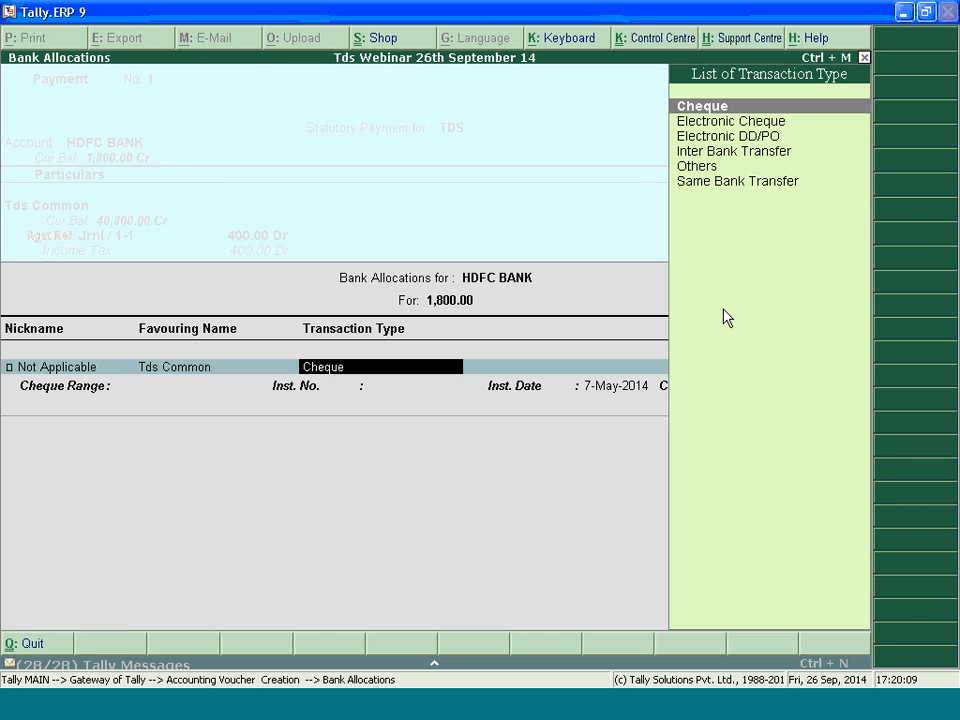
# Accept the HDFC BANK allocation as a Cheque dated 7-May-2014 without an instrument number and save the payment voucher
pyautogui.press('Return')
pyautogui.press('Return')
pyautogui.press('Return')
pyautogui.press('Return')
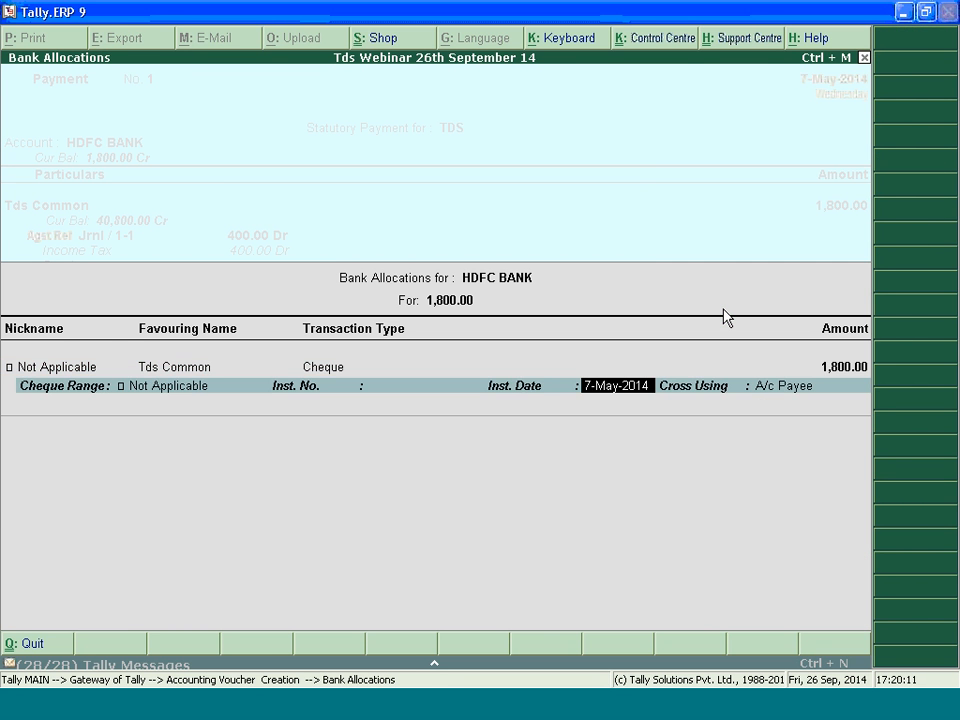
pyautogui.press('Return')
pyautogui.press('Return')
pyautogui.press('Return')
pyautogui.press('Return')
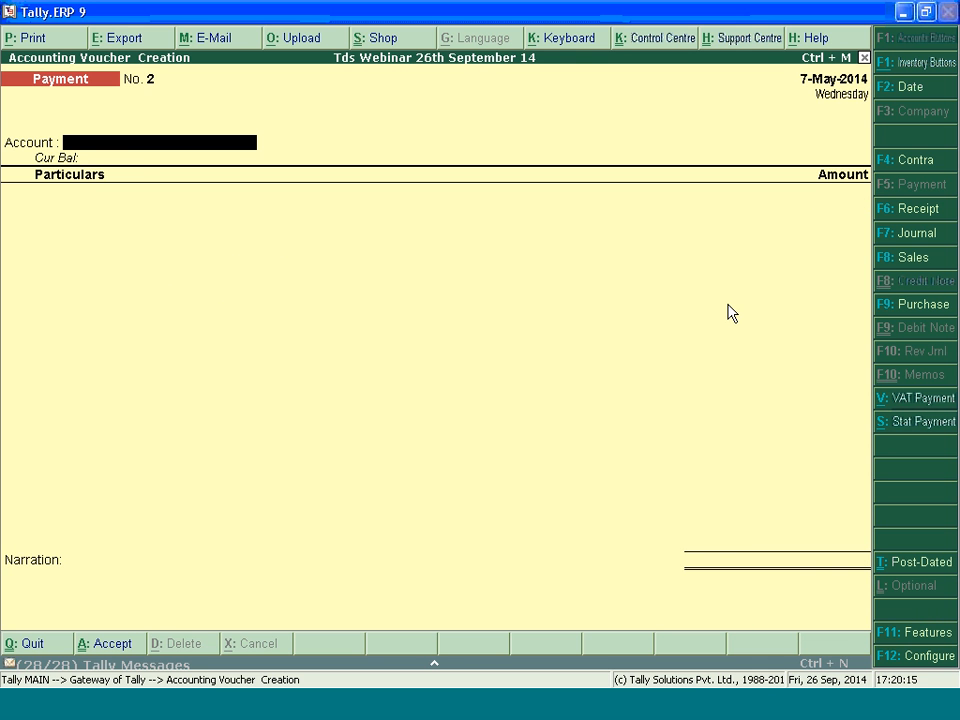
# Reopen the saved HDFC BANK payment voucher and display it as a TDS challan with print preview enabled
pyautogui.press('pageup')
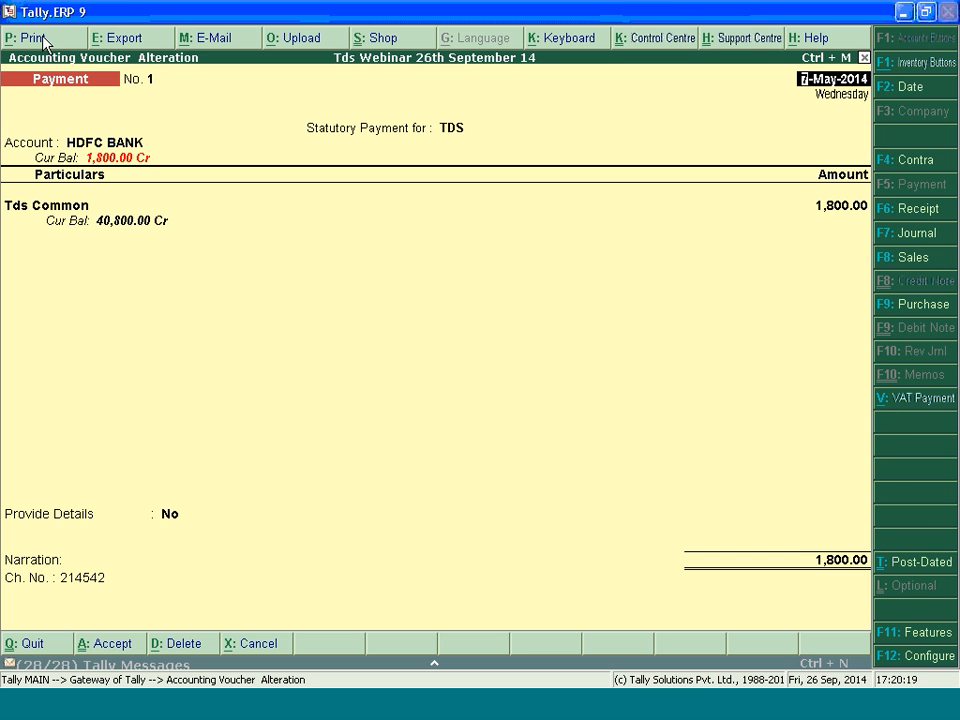
pyautogui.hotkey('alt', 'p')
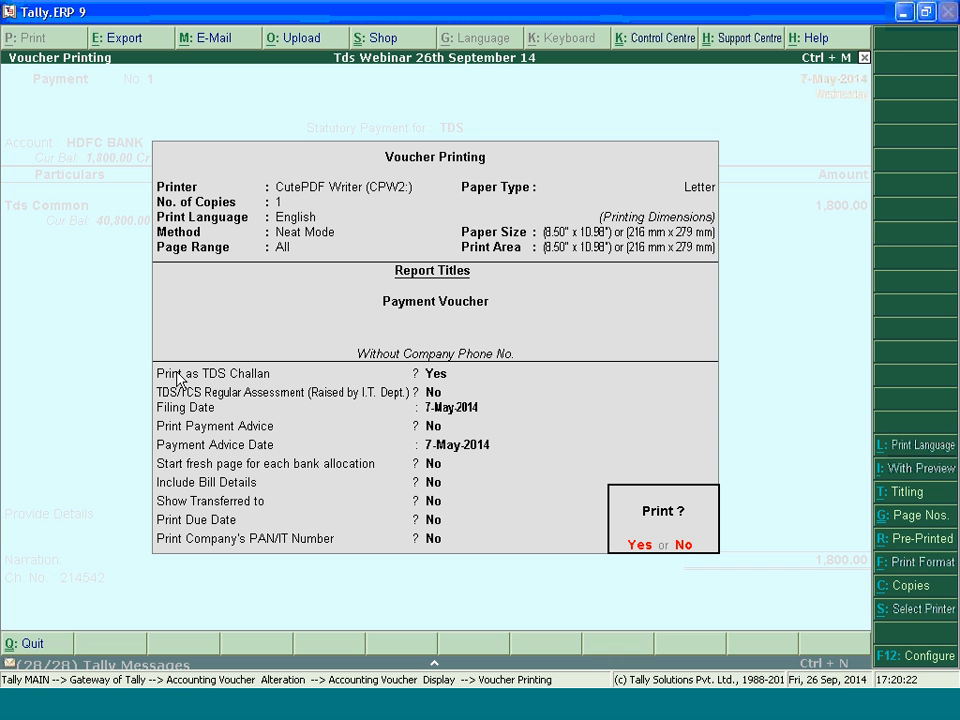
pyautogui.click(433, 377)
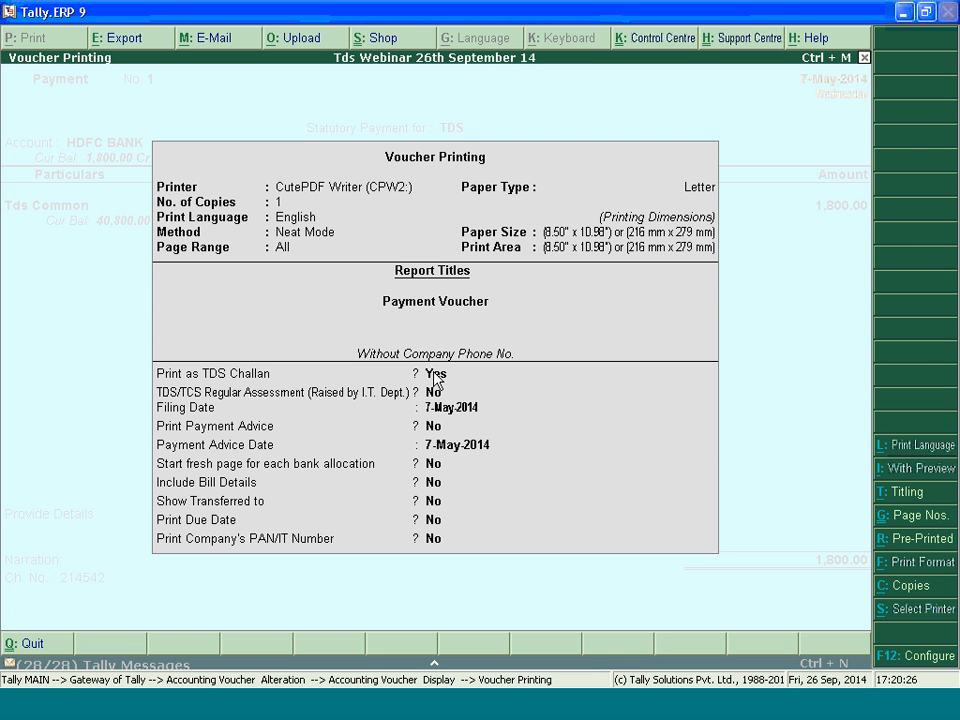
pyautogui.click(435, 376)
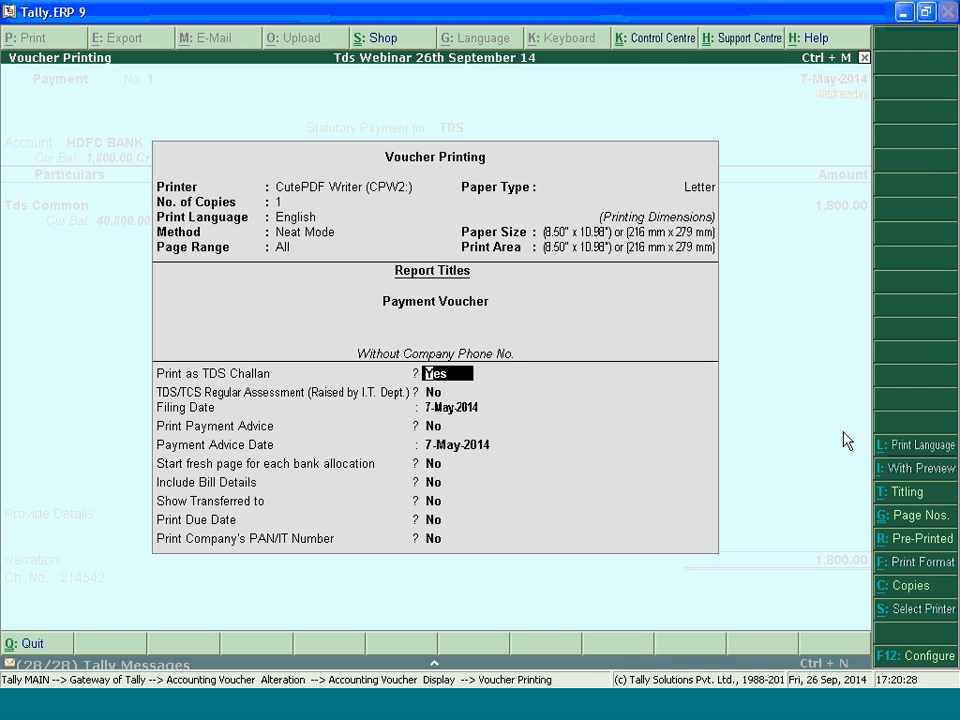
pyautogui.click(903, 470)
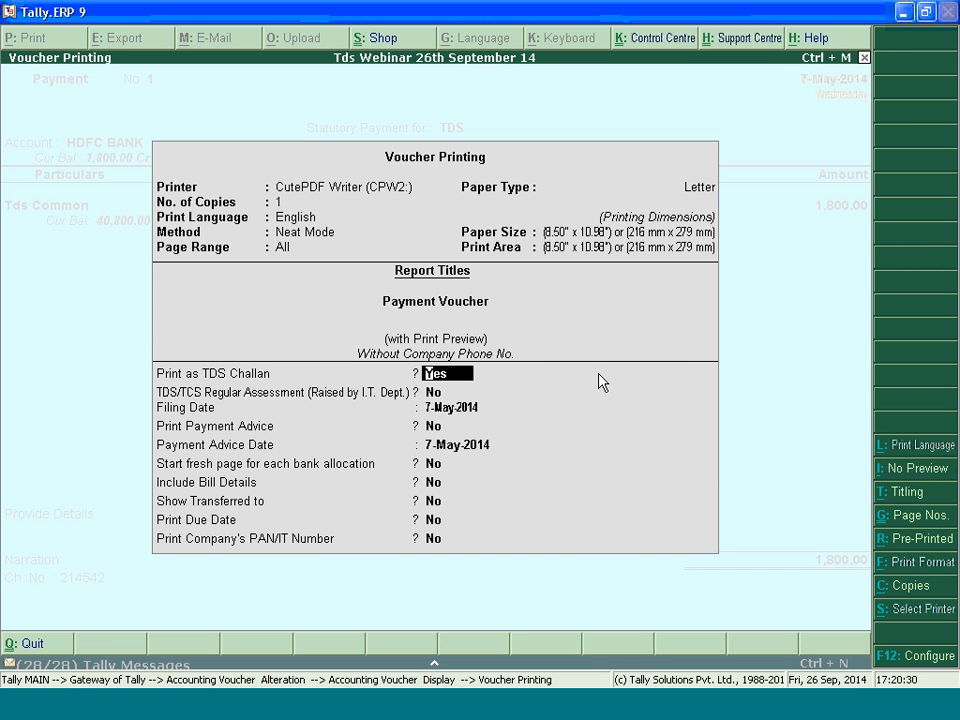
pyautogui.press('Return')
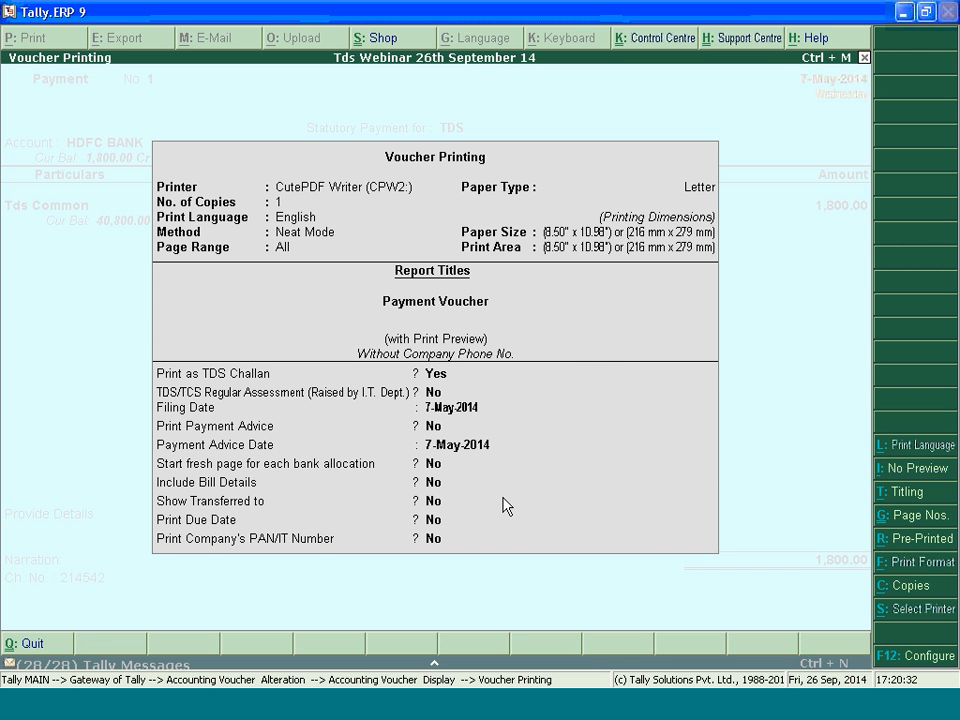
pyautogui.hotkey('ctrl', 'a')
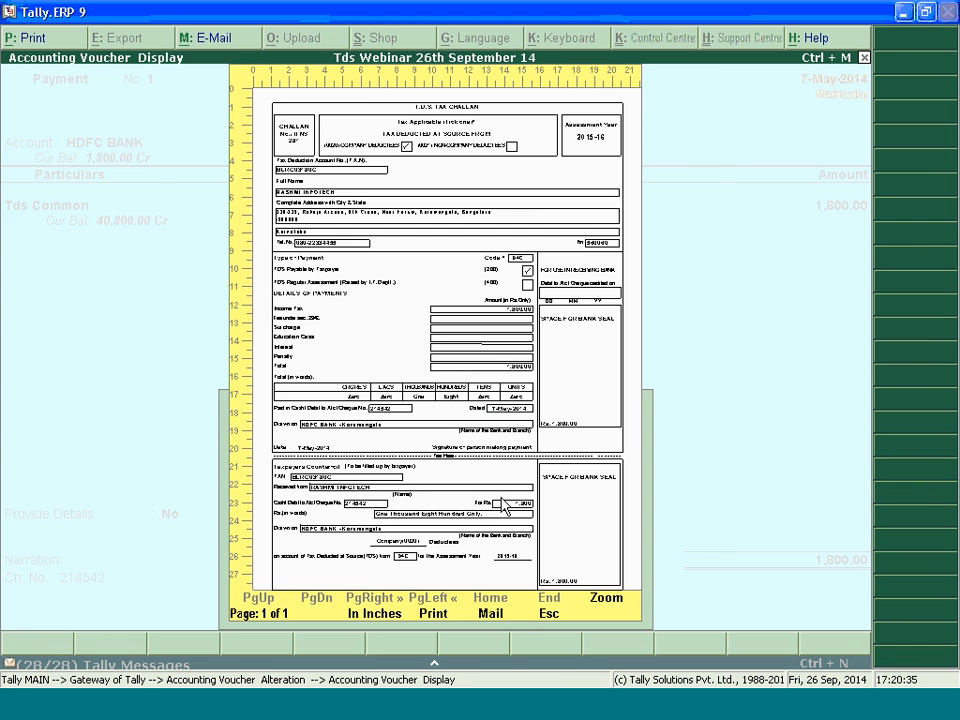
# Examine the enlarged TDS challan's deductor, section, amount, cheque and counterfoil details, and return to a new payment voucher
pyautogui.hotkey('alt', 'z')
pyautogui.moveTo(864, 259); pyautogui.dragTo(867, 281)
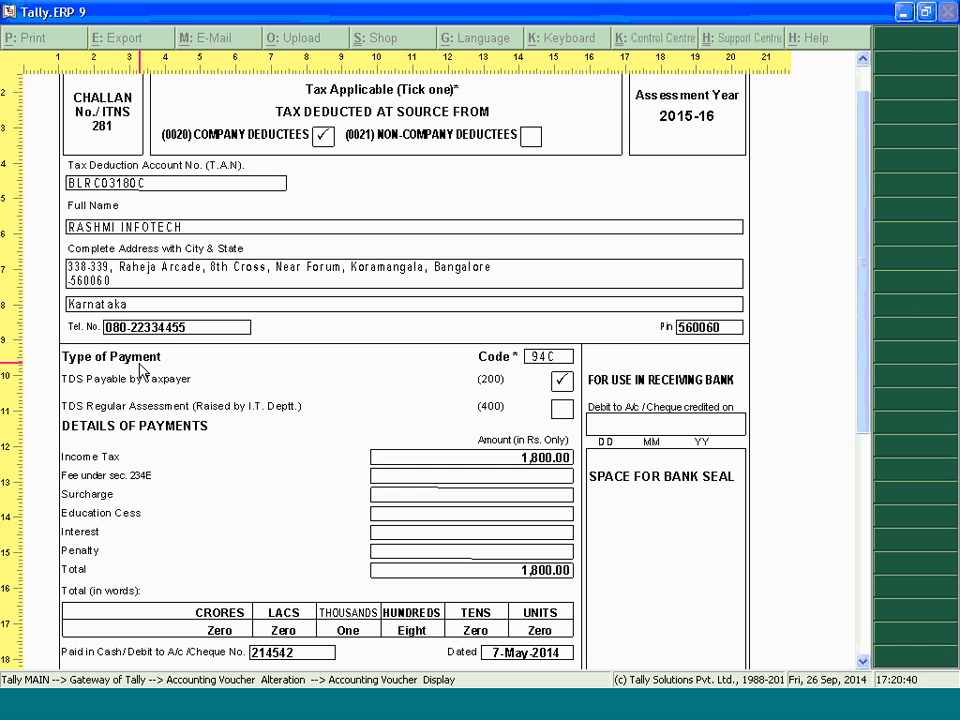
pyautogui.moveTo(866, 231); pyautogui.dragTo(866, 163)
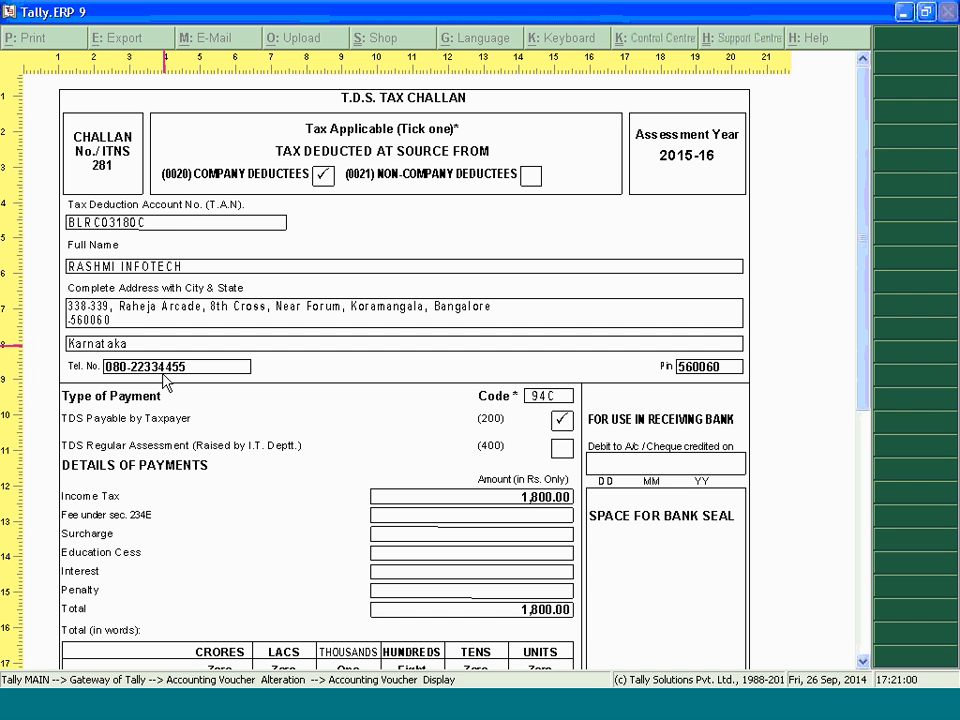
pyautogui.moveTo(866, 266)
pyautogui.mouseDown()
pyautogui.moveTo(866, 339)
pyautogui.moveTo(845, 406)
pyautogui.mouseUp()
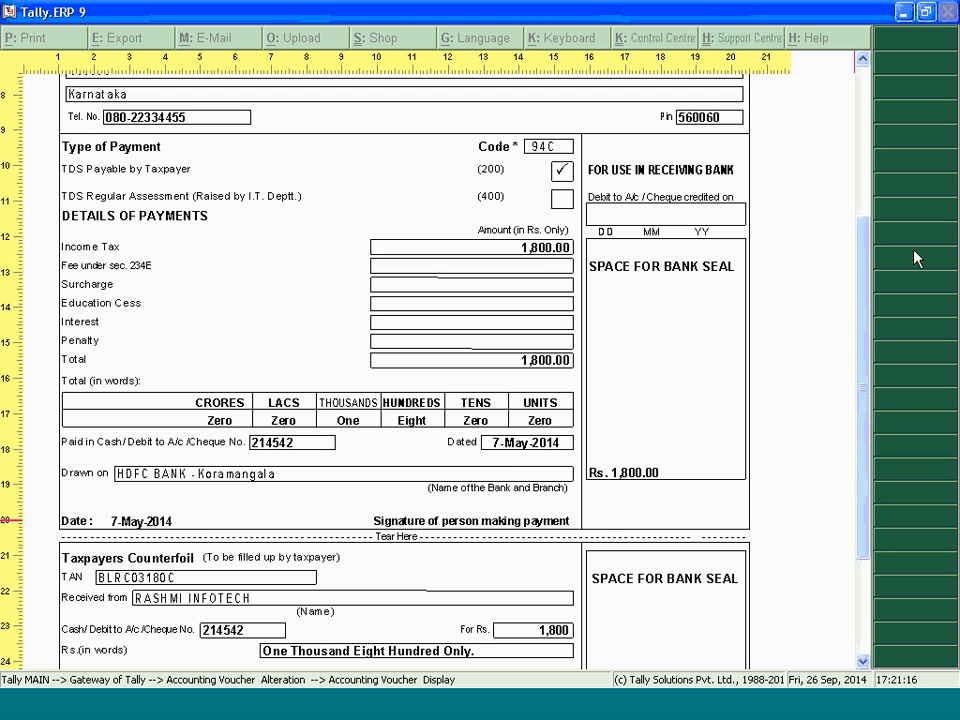
pyautogui.scroll(-3, 360, 430)
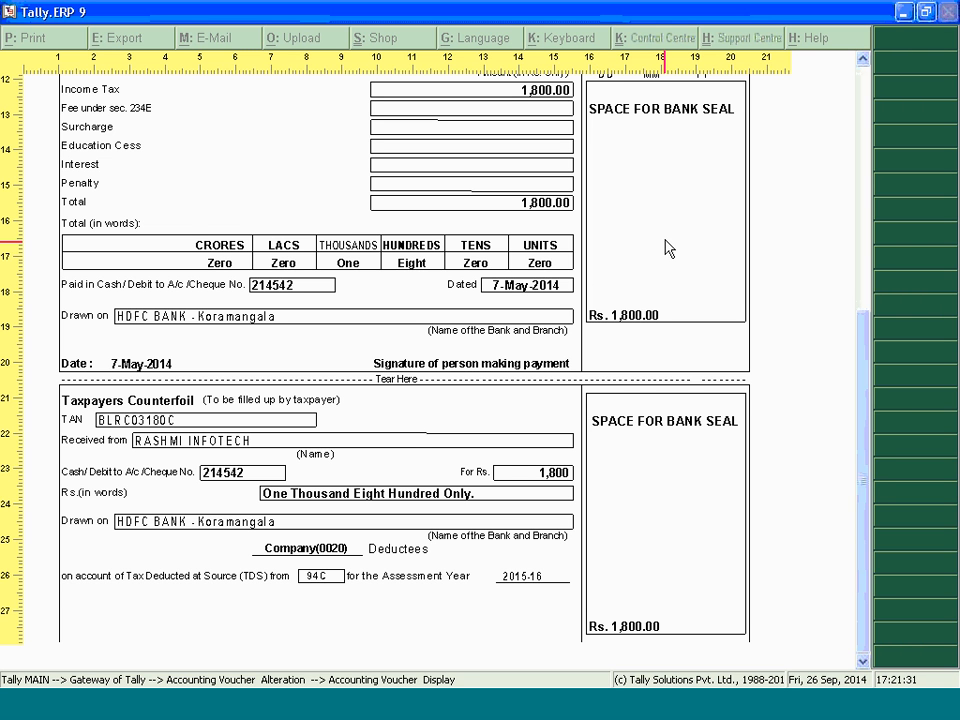
pyautogui.scroll(3, 667, 250)
pyautogui.scroll(4, 674, 248)
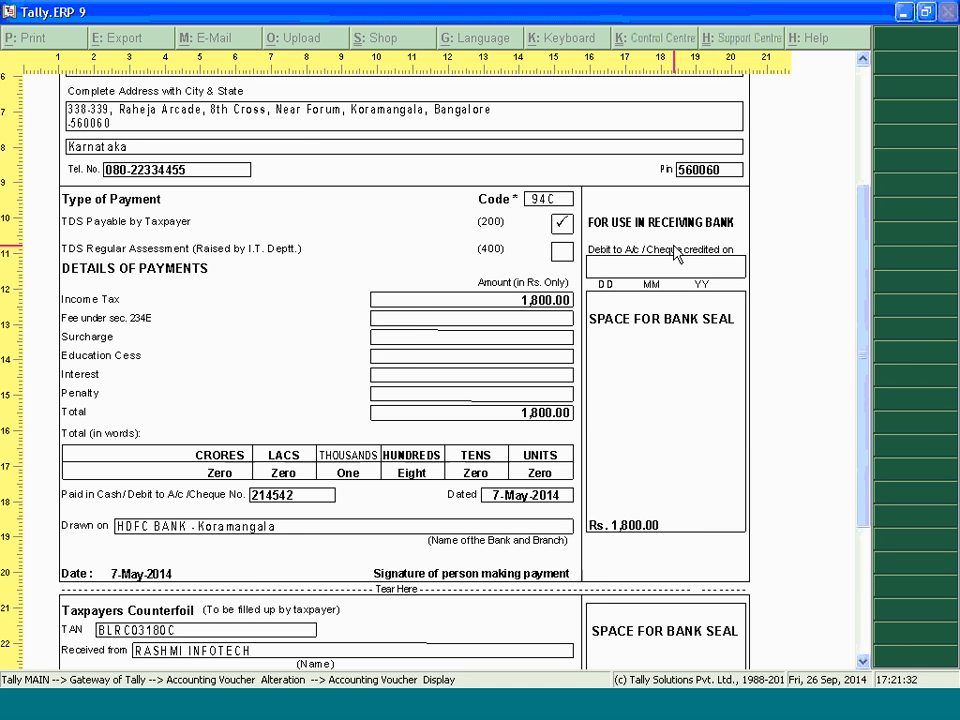
pyautogui.press('Escape')
pyautogui.press('Escape')
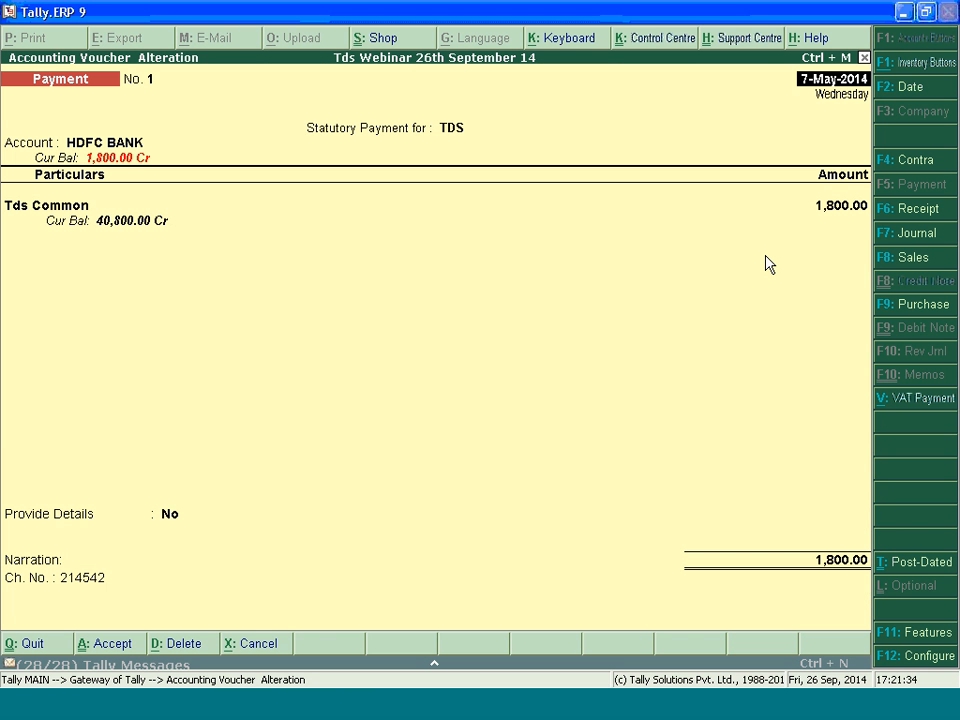
pyautogui.press('Escape')
pyautogui.press('y')
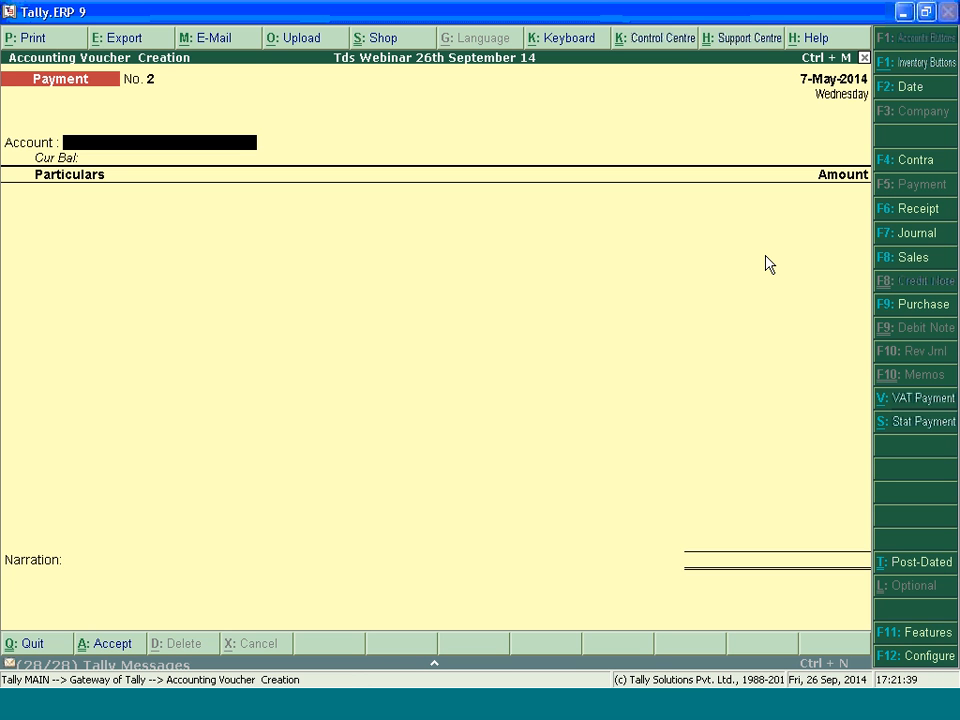
# Auto-fill a TDS statutory payment deducted till 30-4-2014 with section Unknown, Commission Or Brokerage, deductee status Company and HDFC BANK
pyautogui.hotkey('alt', 's')
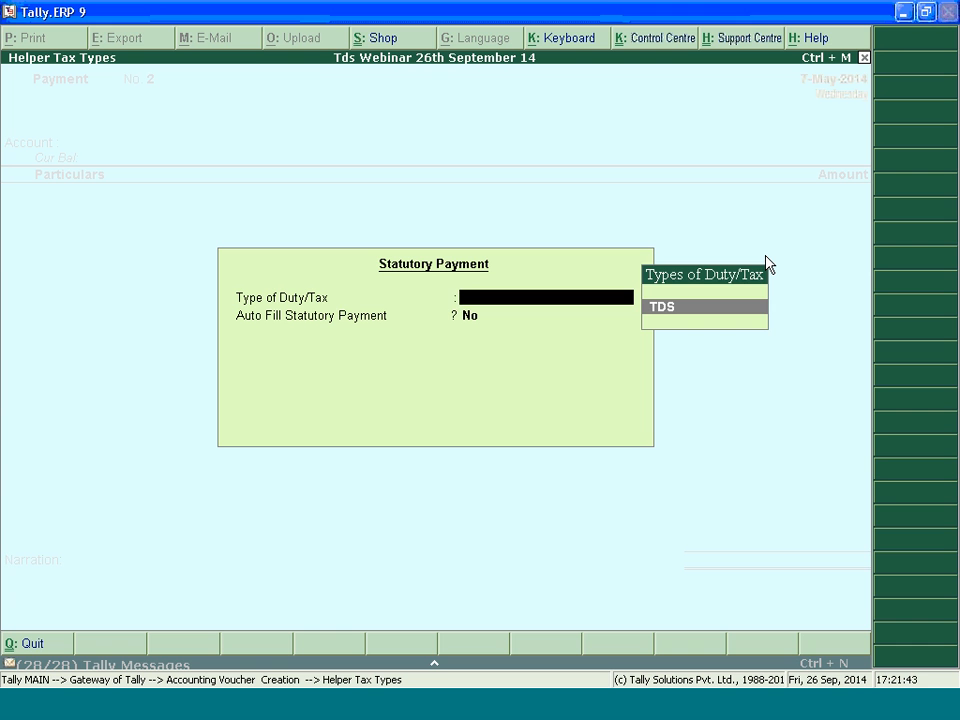
pyautogui.press('Return')
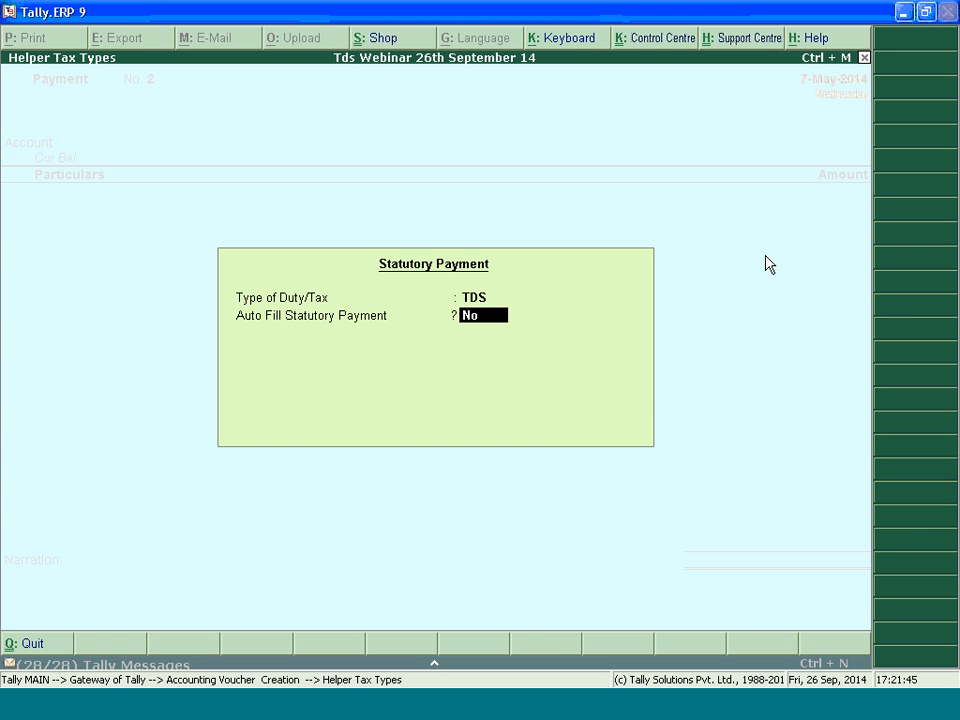
pyautogui.press('y')
pyautogui.press('Return')
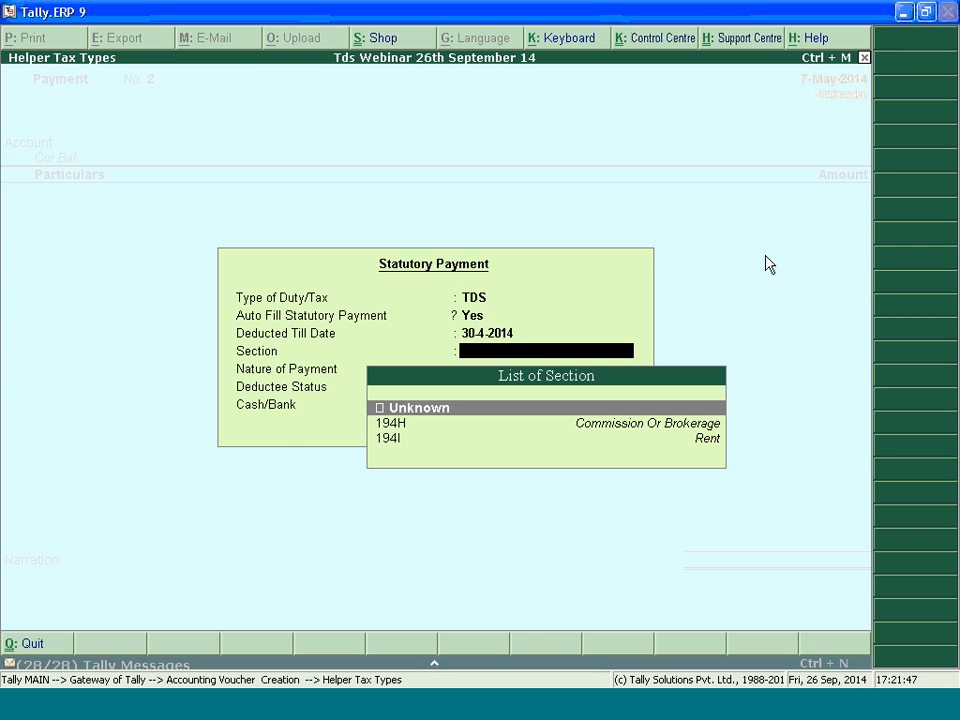
pyautogui.press('Return')
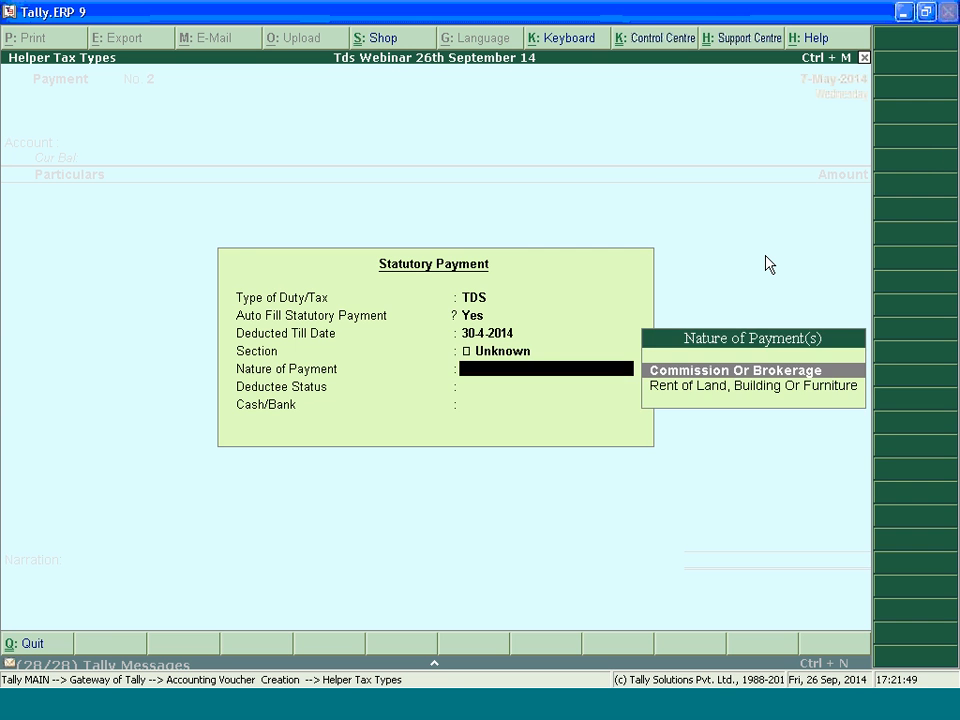
pyautogui.press('Return')
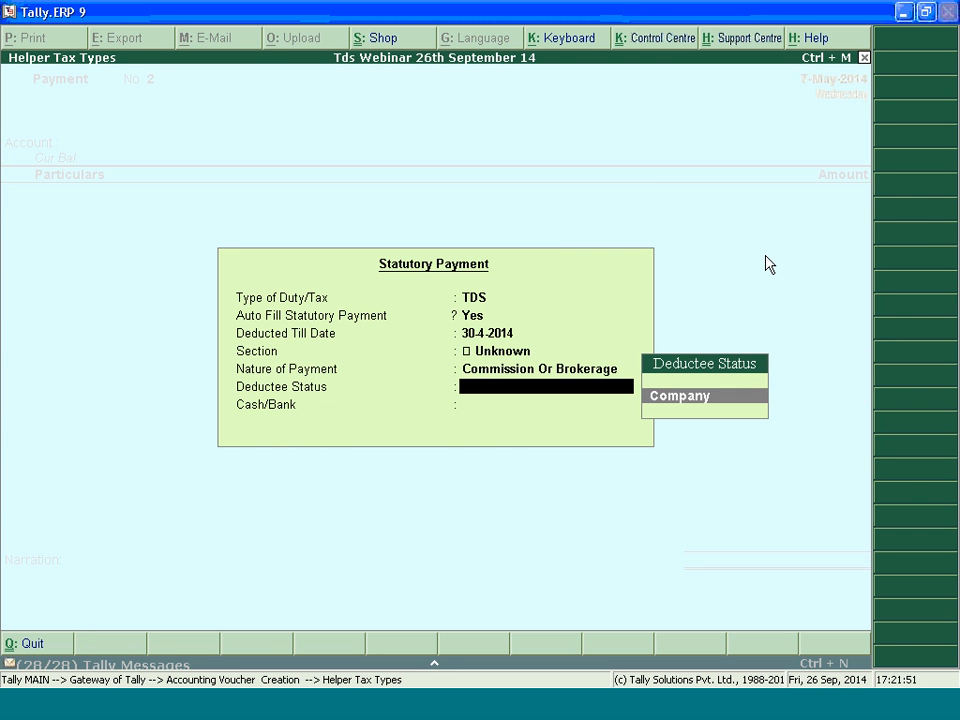
pyautogui.press('Return')
pyautogui.press('Down')
pyautogui.press('Return')
# Provide payment details for 1-Apr-2014 to 30-Jun-2014 with cheque number 3456565 and cheque date 7.5.2014
pyautogui.press('Return')
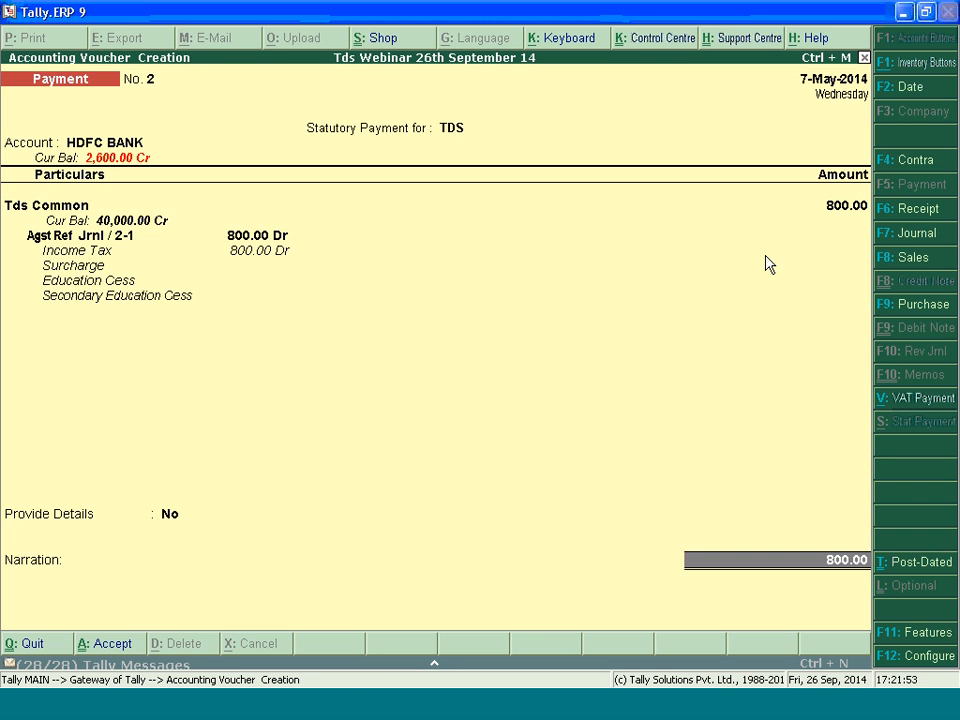
pyautogui.press('BackSpace')
pyautogui.write('y')
pyautogui.press('Return')
pyautogui.press('Return')
pyautogui.press('Return')
pyautogui.press('Return')
pyautogui.press('Up')
pyautogui.write('3456565')
pyautogui.press('Return')
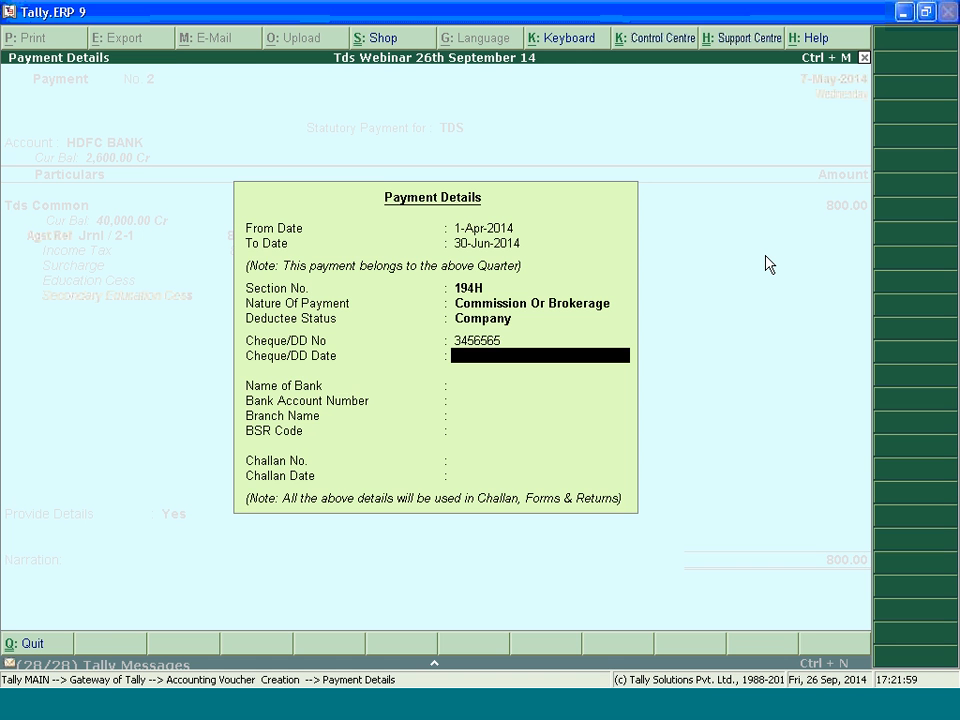
pyautogui.write('7.5.201')
pyautogui.write('4')
# Select HDFC BANK with its filled-in bank details and enter challan number 545446 and challan date 7.5.2014
pyautogui.press('Return')
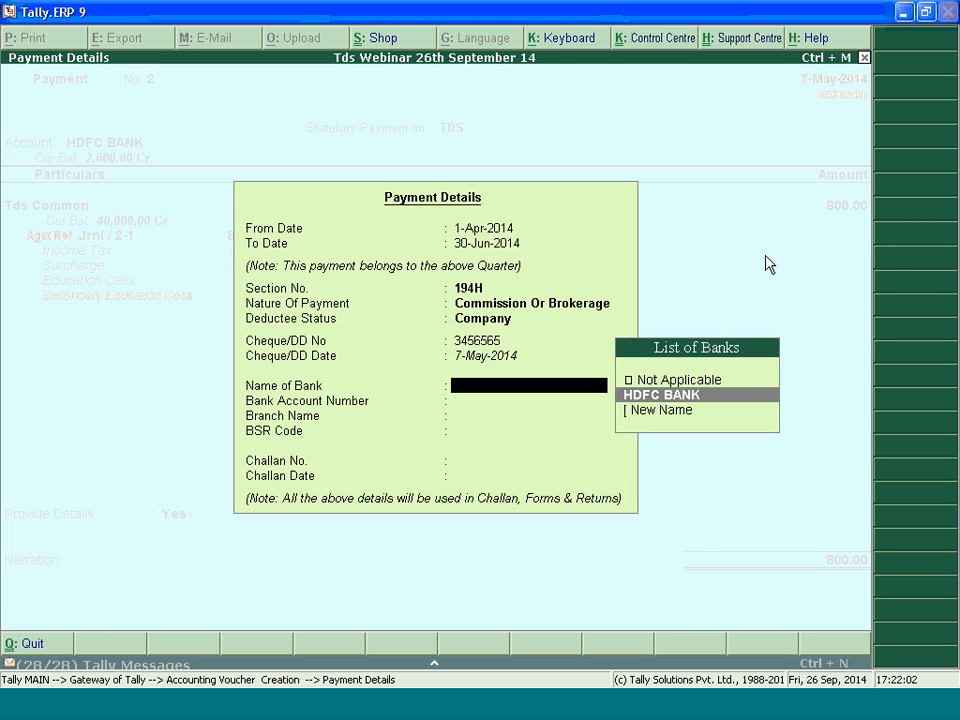
pyautogui.press('Return')
pyautogui.press('Return')
pyautogui.press('Return')
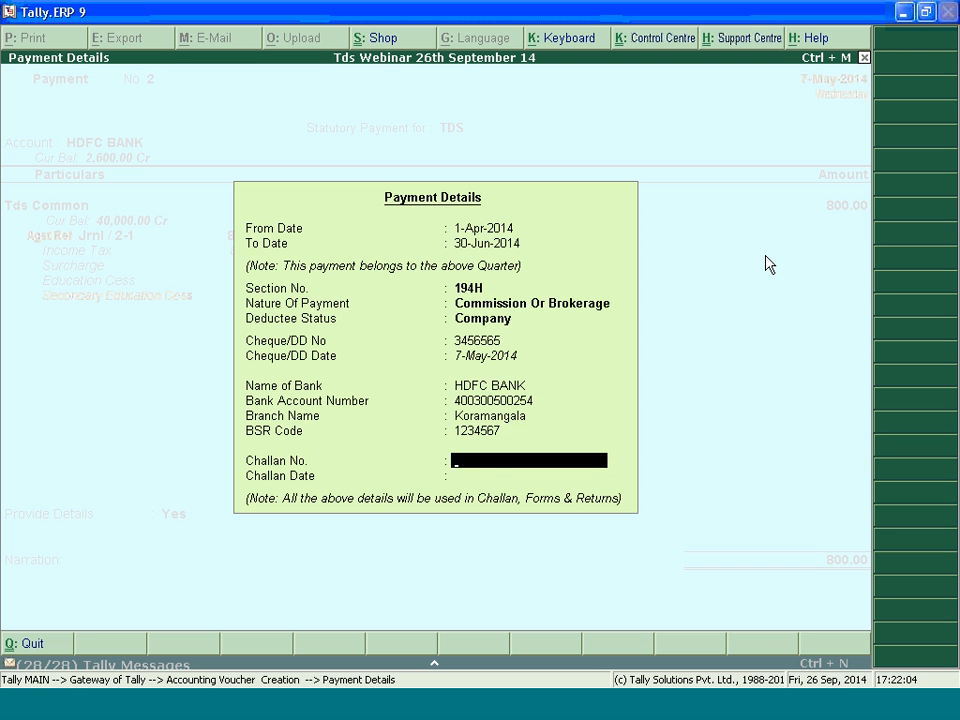
pyautogui.write('545446')
pyautogui.press('Return')
pyautogui.write('7')
pyautogui.write('-5-2014')
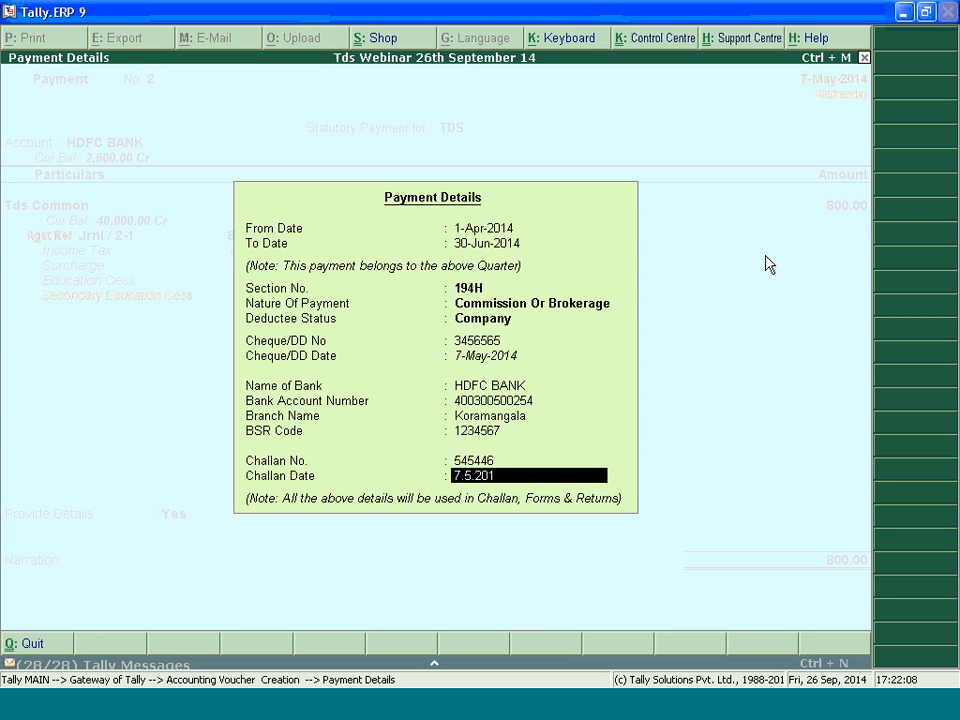
pyautogui.press('Return')
pyautogui.press('Return')
pyautogui.press('Return')
pyautogui.press('Return')
pyautogui.press('Return')
pyautogui.press('Return')
pyautogui.press('Return')
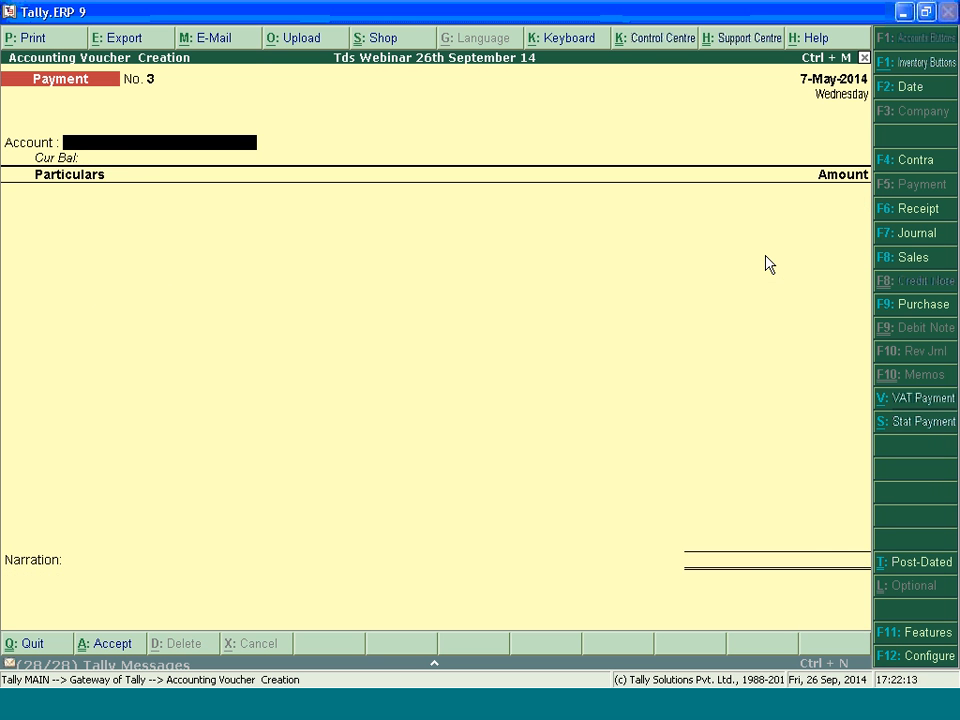
# Preview the saved commission payment's TDS challan, examine its amounts and counterfoil, and return to a new payment voucher
pyautogui.press('pageup')
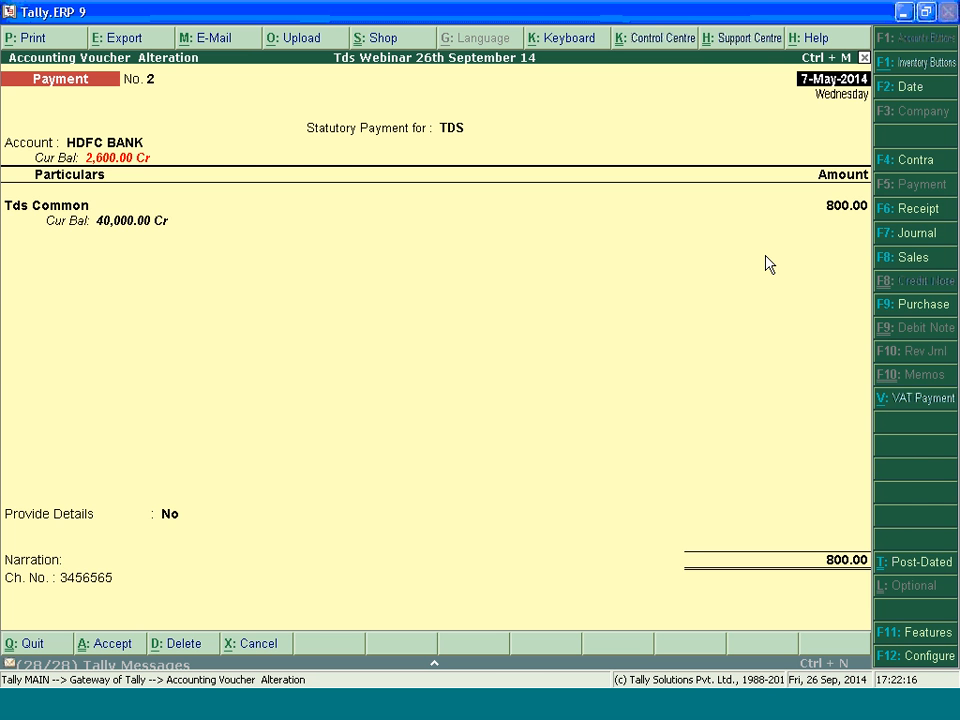
pyautogui.hotkey('alt', 'p')
pyautogui.press('Return')
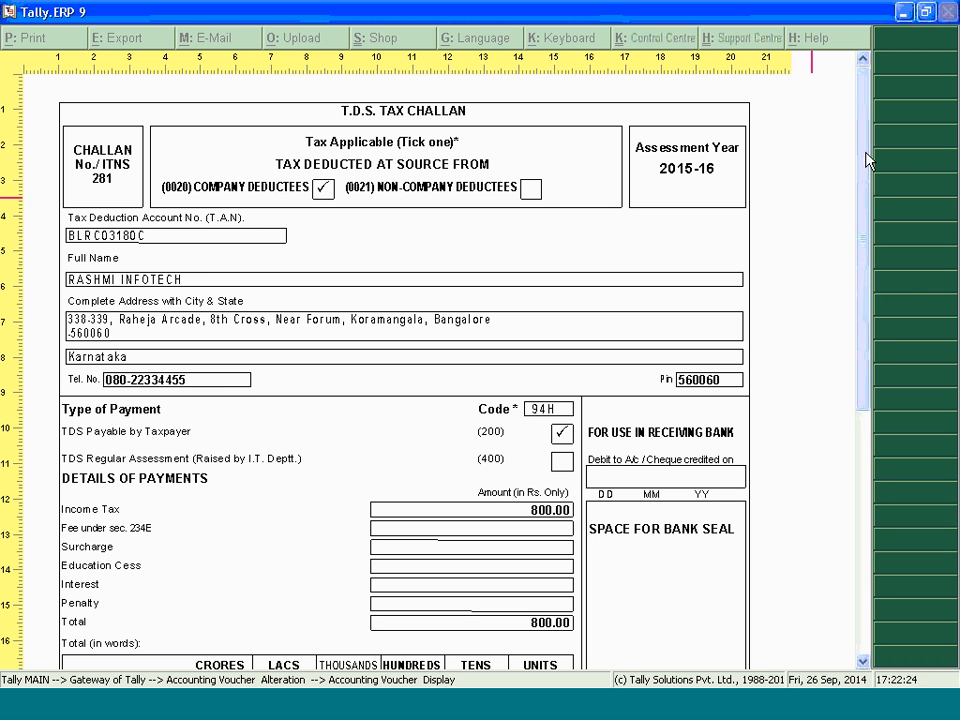
pyautogui.scroll(-1, 857, 264)
pyautogui.scroll(-15, 857, 264)
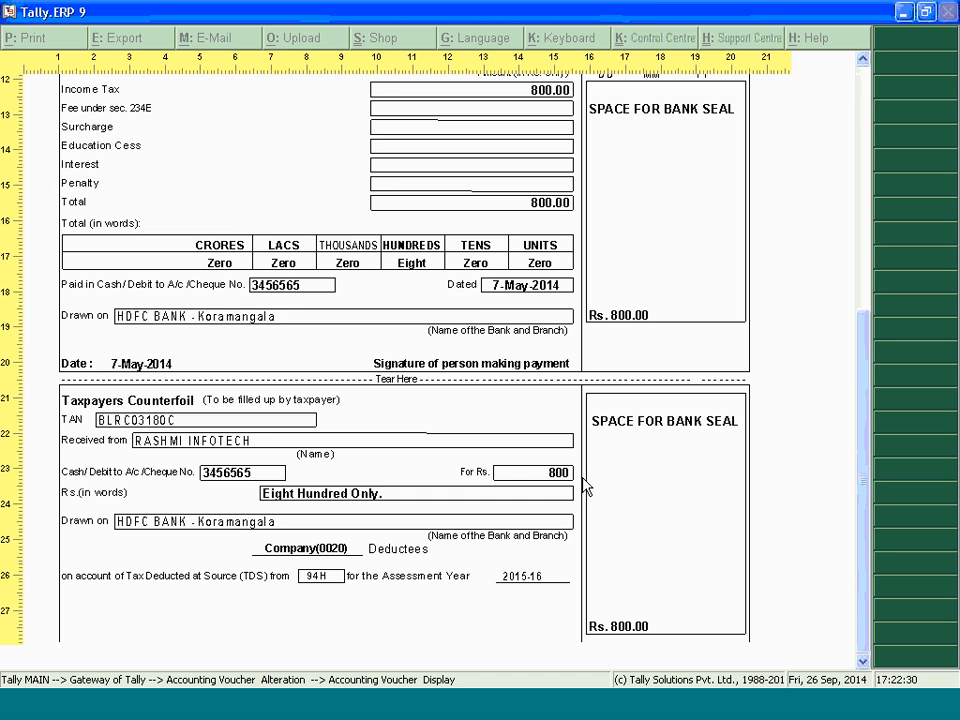
pyautogui.press('Escape')
pyautogui.press('Escape')
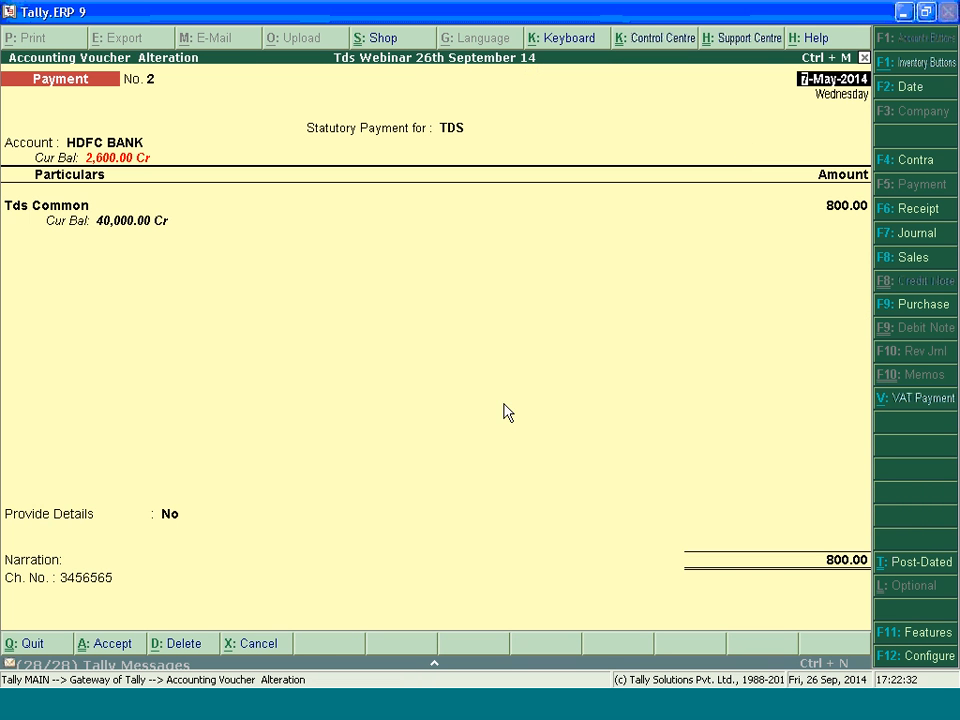
pyautogui.press('Escape')
pyautogui.press('Escape')
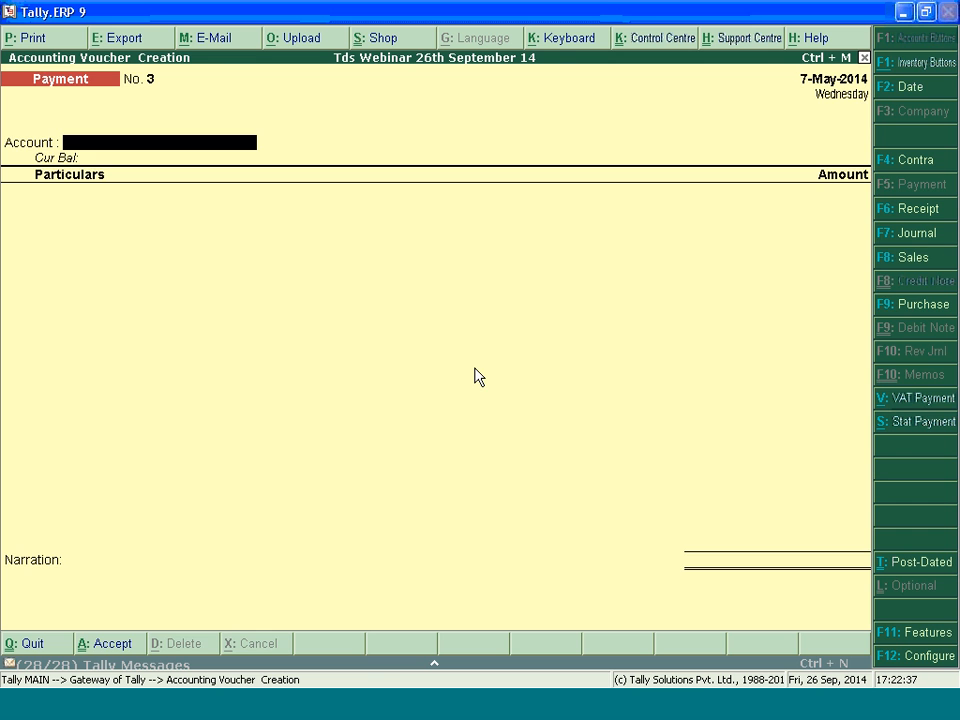
# Auto-fill a TDS statutory payment from HDFC BANK for section 194I land, building or furniture rent, Non Company, deducted till 30-4-2014
pyautogui.hotkey('alt', 's')
pyautogui.press('Return')
pyautogui.write('y')
pyautogui.press('Return')
pyautogui.press('Return')
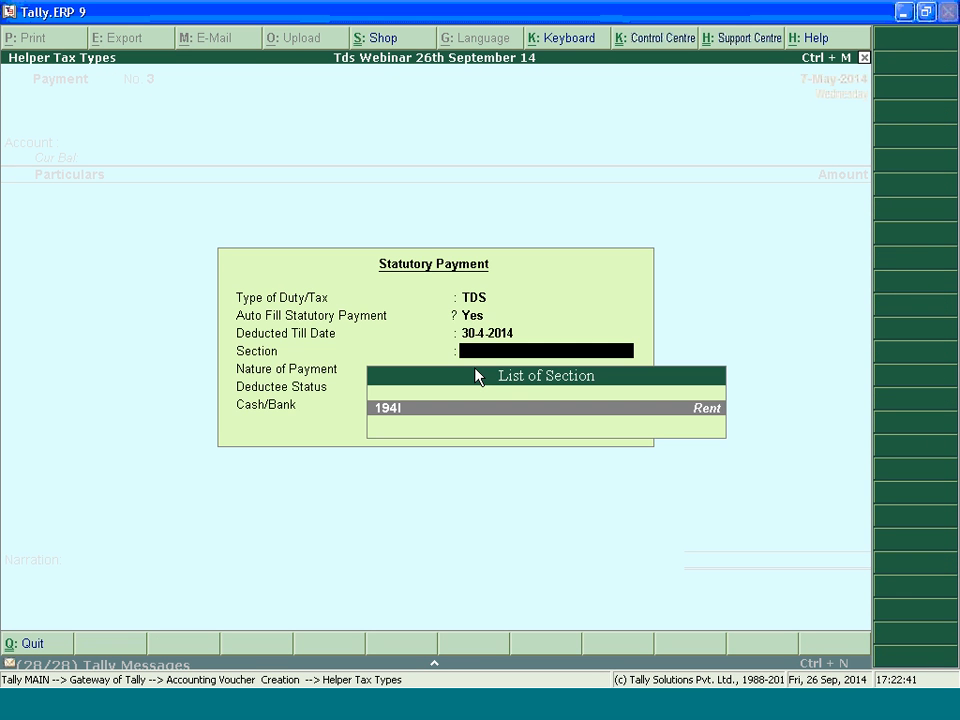
pyautogui.press('Return')
pyautogui.press('Return')
pyautogui.press('Return')
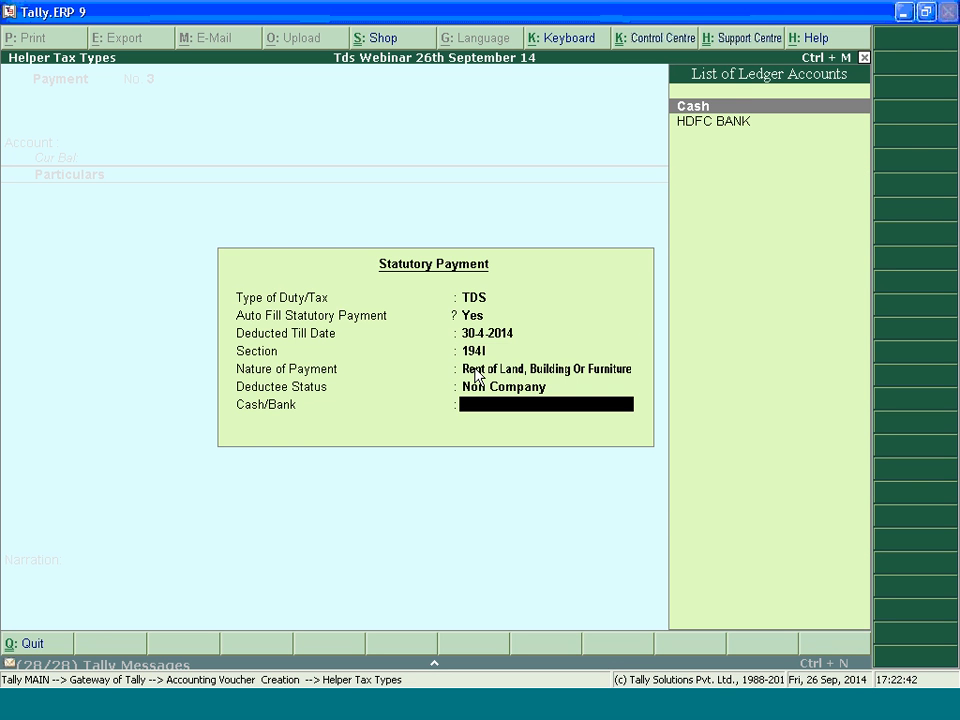
pyautogui.press('Down')
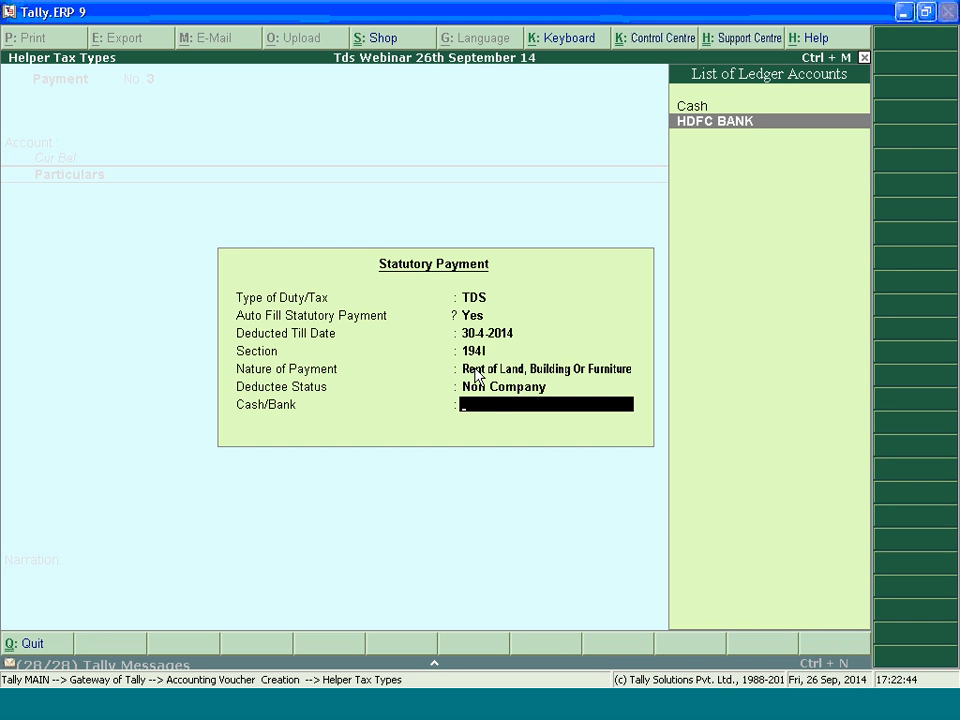
pyautogui.press('Return')
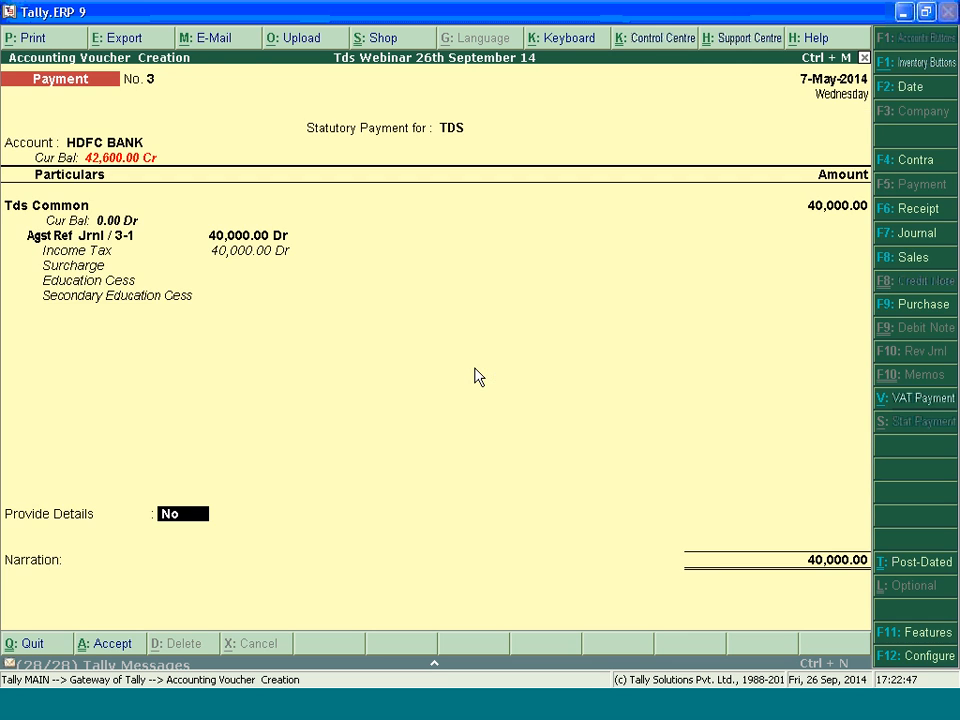
# Provide rent payment details for 1-Apr-2014 to 30-Jun-2014 with cheque number 54545445 and cheque date 7-May-2014
pyautogui.write('y')
pyautogui.press('Return')
pyautogui.press('Return')
pyautogui.press('Return')
pyautogui.press('BackSpace')
pyautogui.write('54545445')
pyautogui.press('Return')
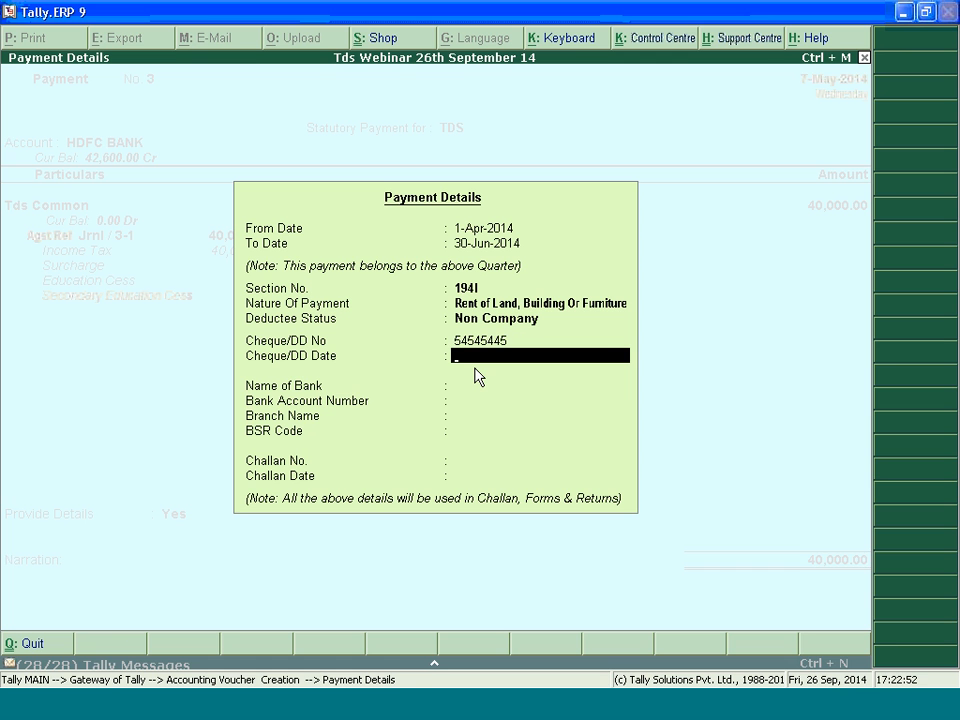
pyautogui.write('7.5.2')
pyautogui.press('Return')
# Select HDFC BANK with its filled-in bank details and enter challan number 45465565 and challan date 7.5.2014
pyautogui.press('Down')
pyautogui.press('Return')
pyautogui.press('Return')
pyautogui.press('Return')
pyautogui.press('Return')
pyautogui.write('45465565')
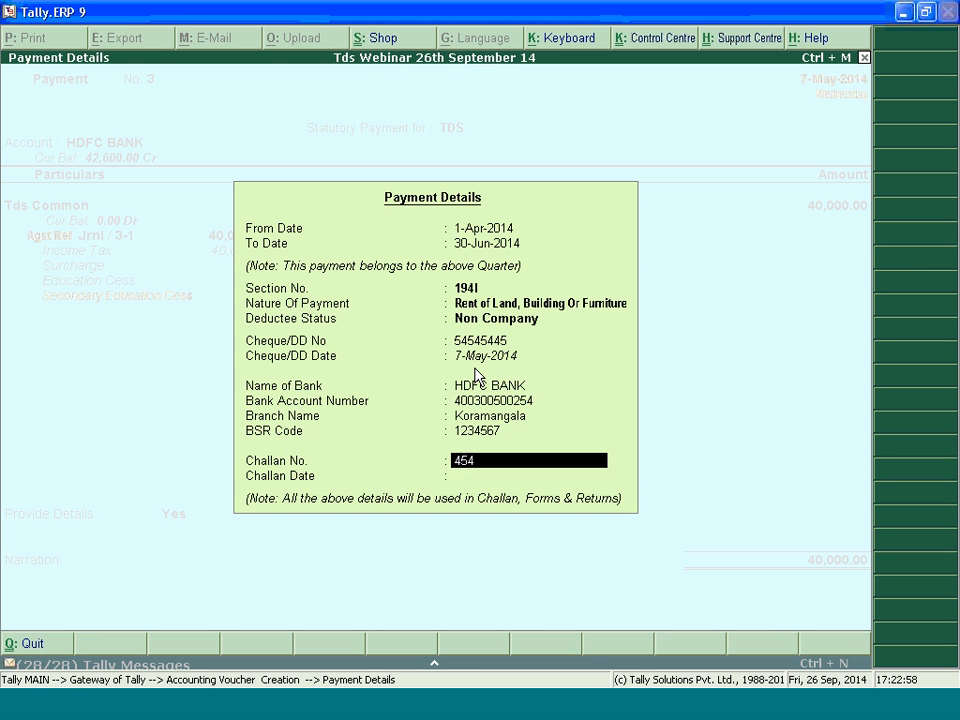
pyautogui.press('Return')
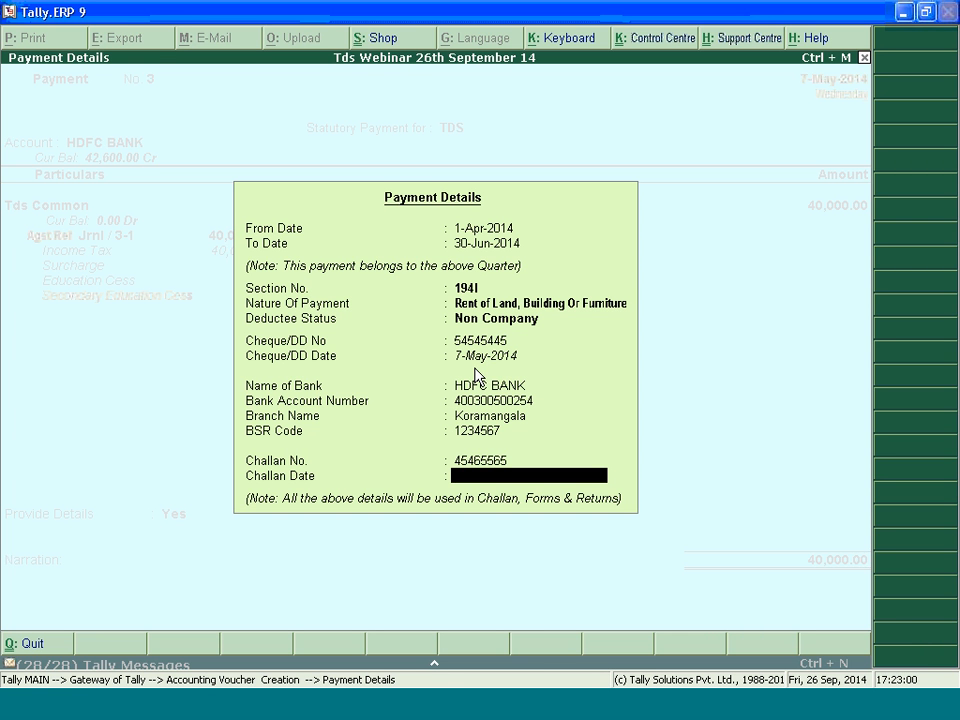
pyautogui.write('7.5.2014')
pyautogui.press('Return')
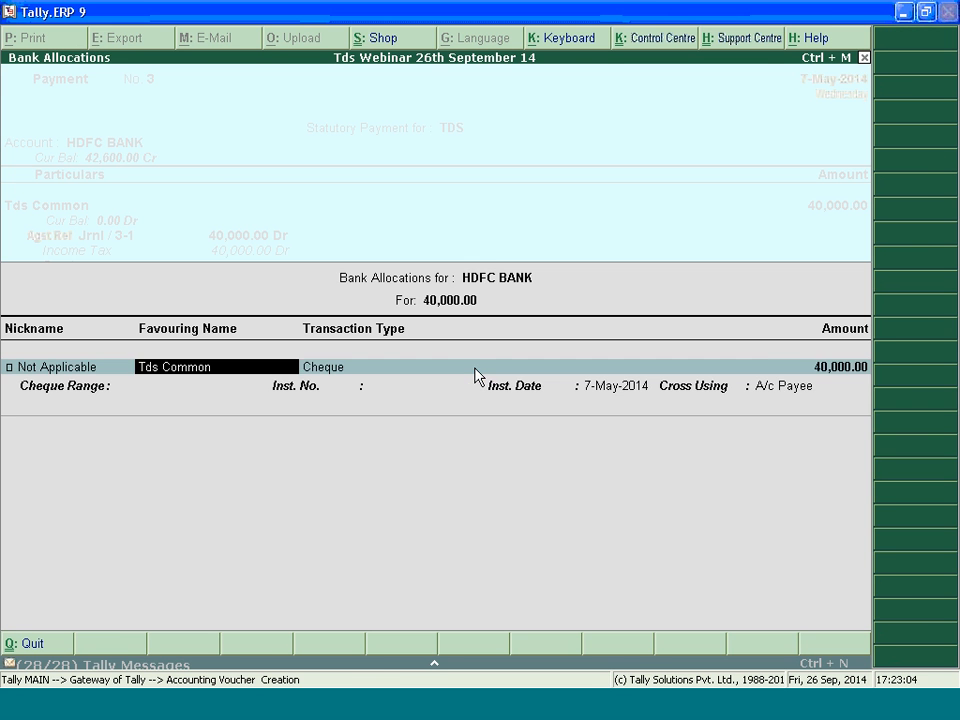
# Accept the default bank allocation for the rent TDS payment and save the voucher
pyautogui.press('Return')
pyautogui.press('Return')
pyautogui.press('Return')
pyautogui.press('Return')
pyautogui.press('Return')
pyautogui.press('Return')
pyautogui.press('Return')
pyautogui.press('Return')
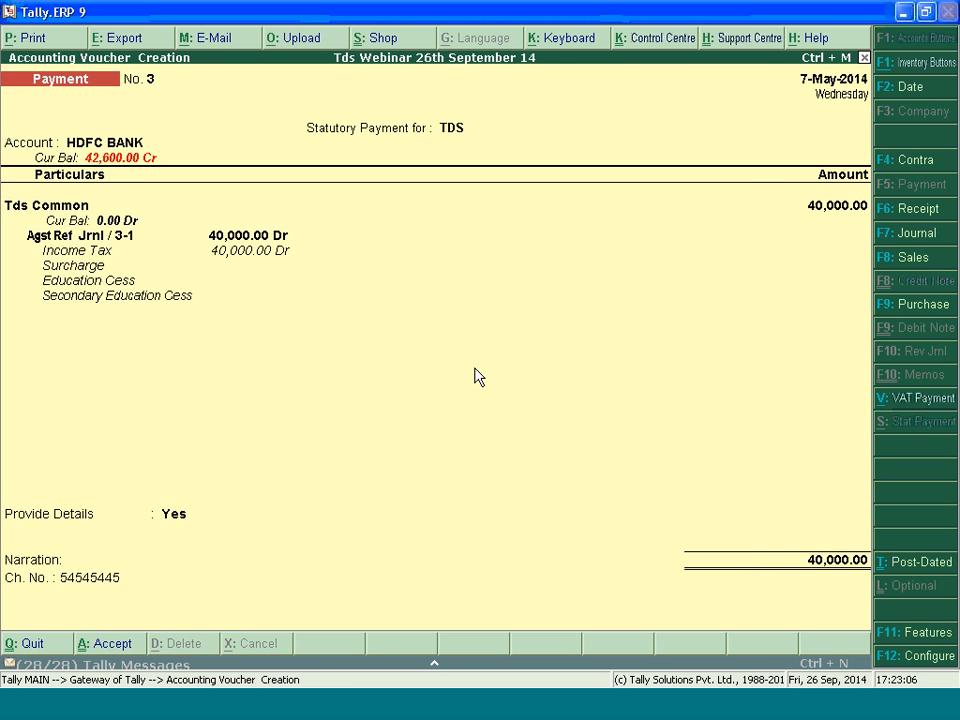
# Preview the rent payment's TDS challan, examine its section code and amounts, and return to a new payment voucher
pyautogui.hotkey('alt', 'p')
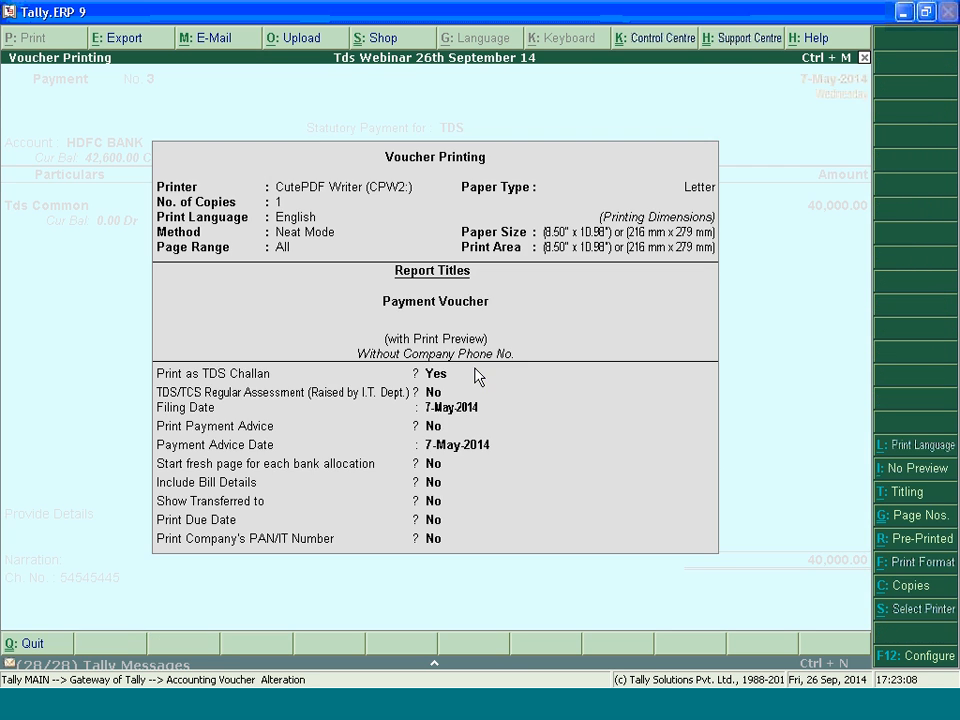
pyautogui.press('Return')
pyautogui.hotkey('alt', 'z')
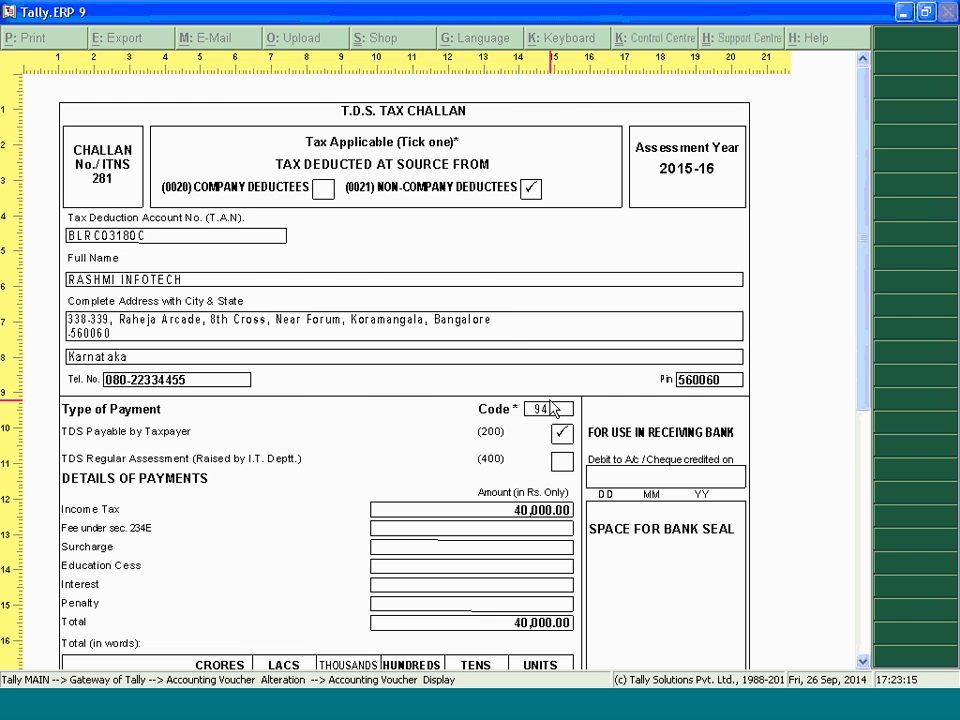
pyautogui.press('Escape')
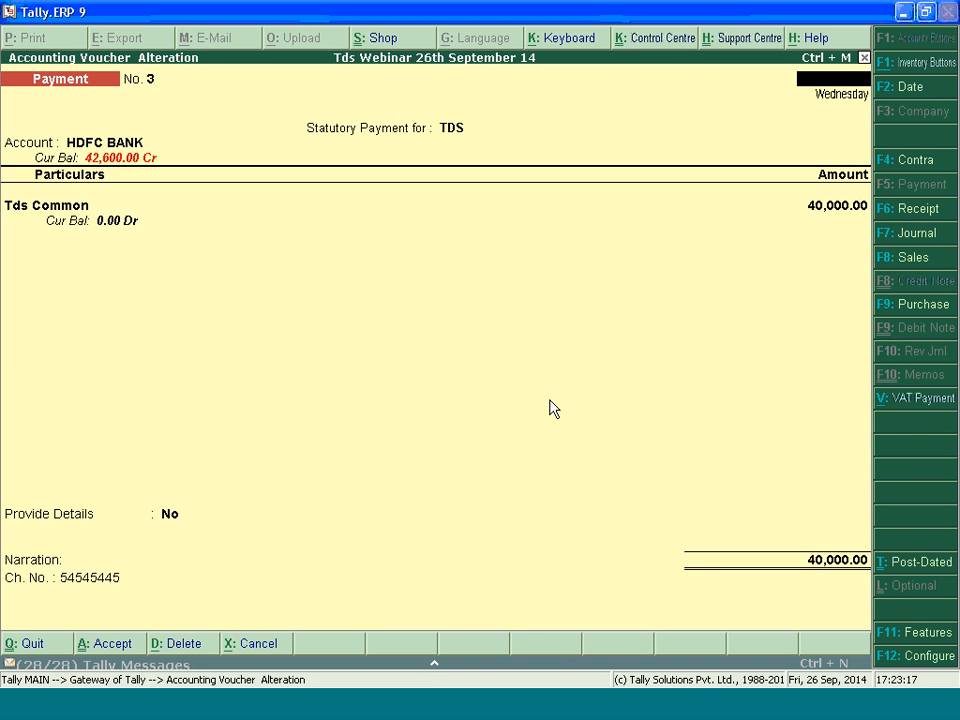
pyautogui.press('Escape')
pyautogui.press('Escape')
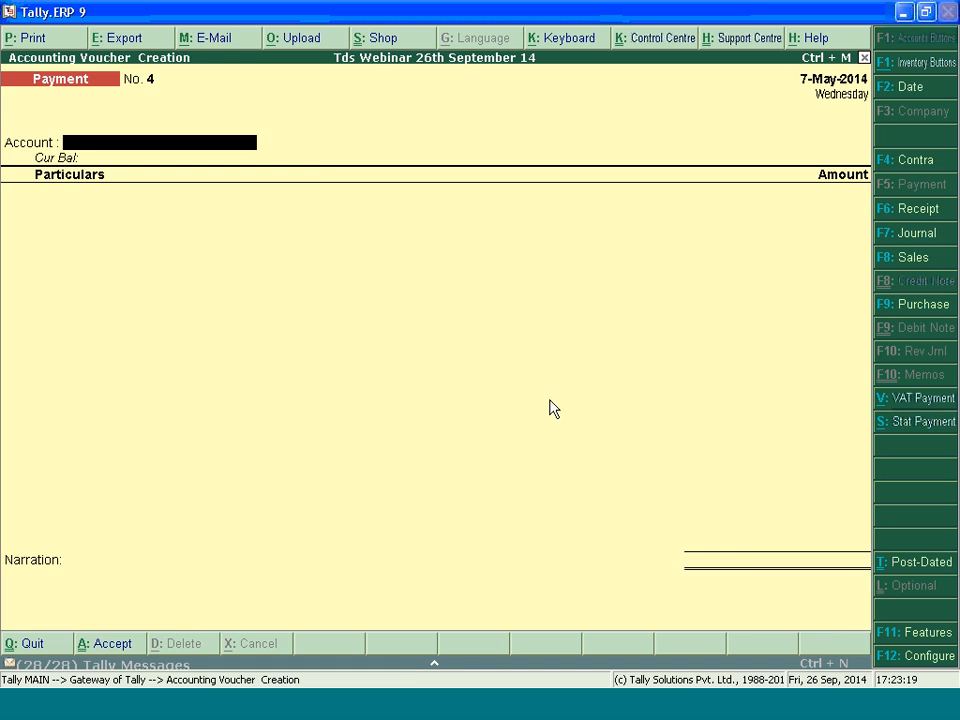
# Set the new payment voucher's date to 20.4.2014
pyautogui.press('Return')
pyautogui.press('v')
pyautogui.press('F2')
pyautogui.write('20.4.2014')
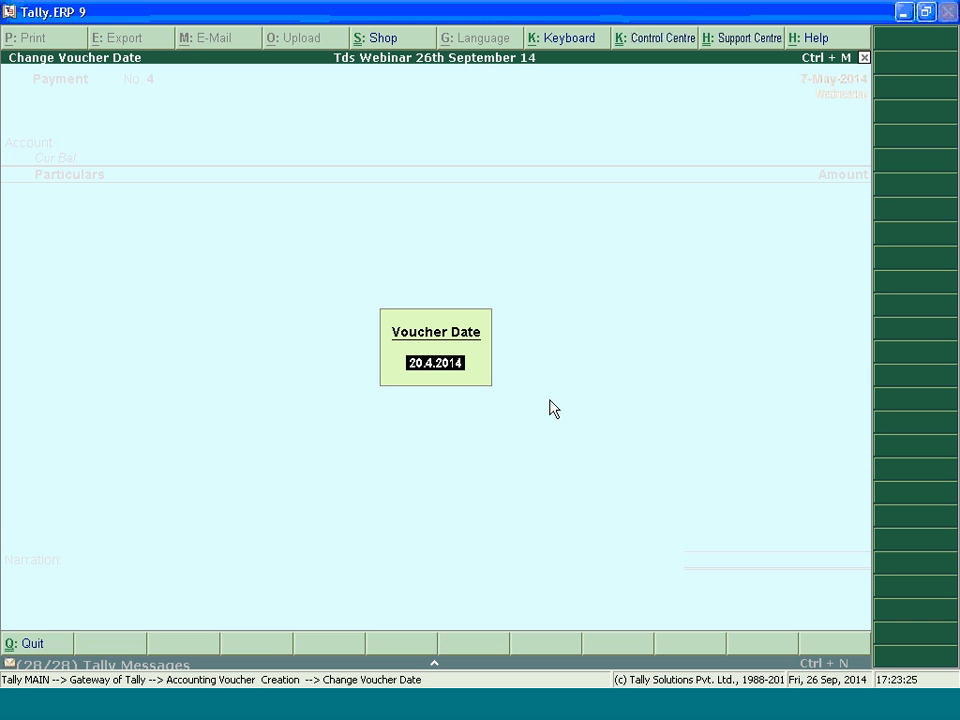
pyautogui.press('Return')
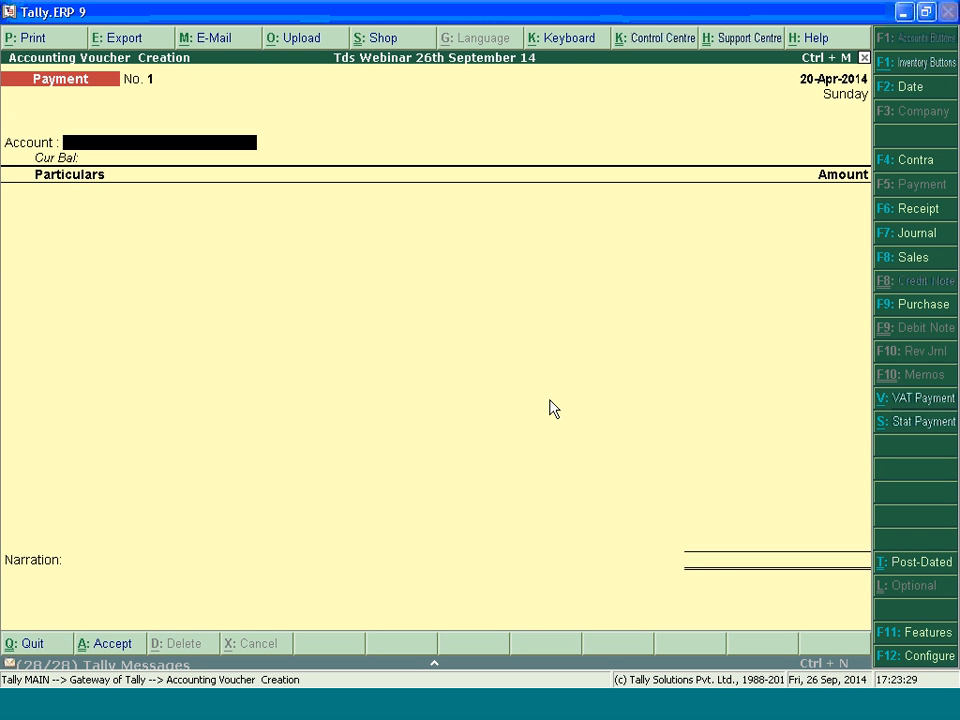
# Record a payment of 80000 from HDFC BANK to the Party with Pan ledger
pyautogui.press('Down')
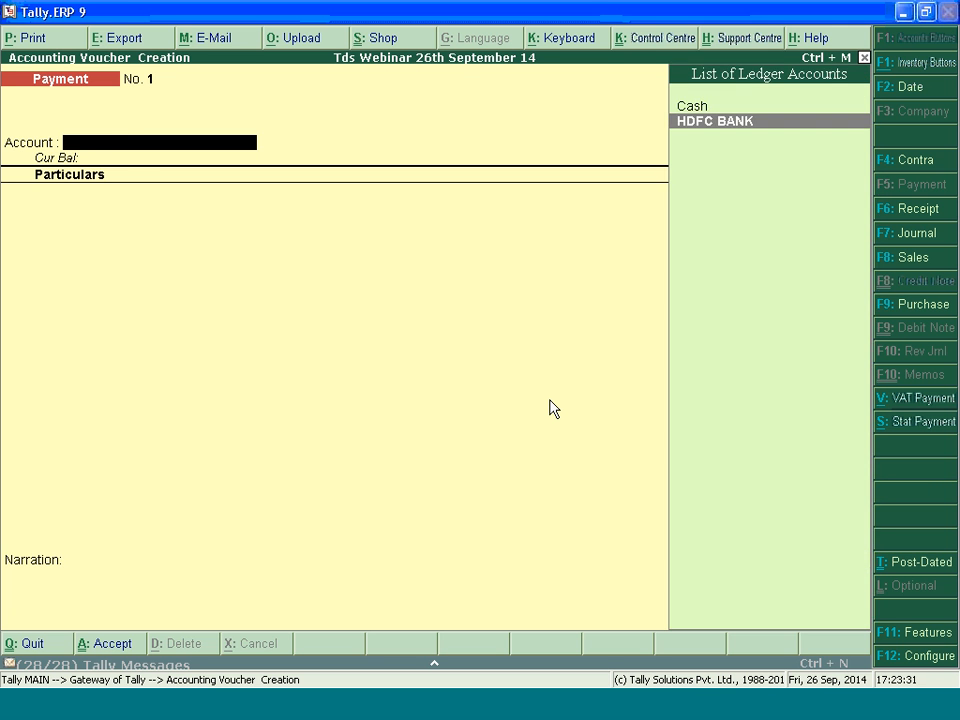
pyautogui.press('Return')
pyautogui.press('Down')
pyautogui.press('Down')
pyautogui.press('Down')
pyautogui.press('Down')
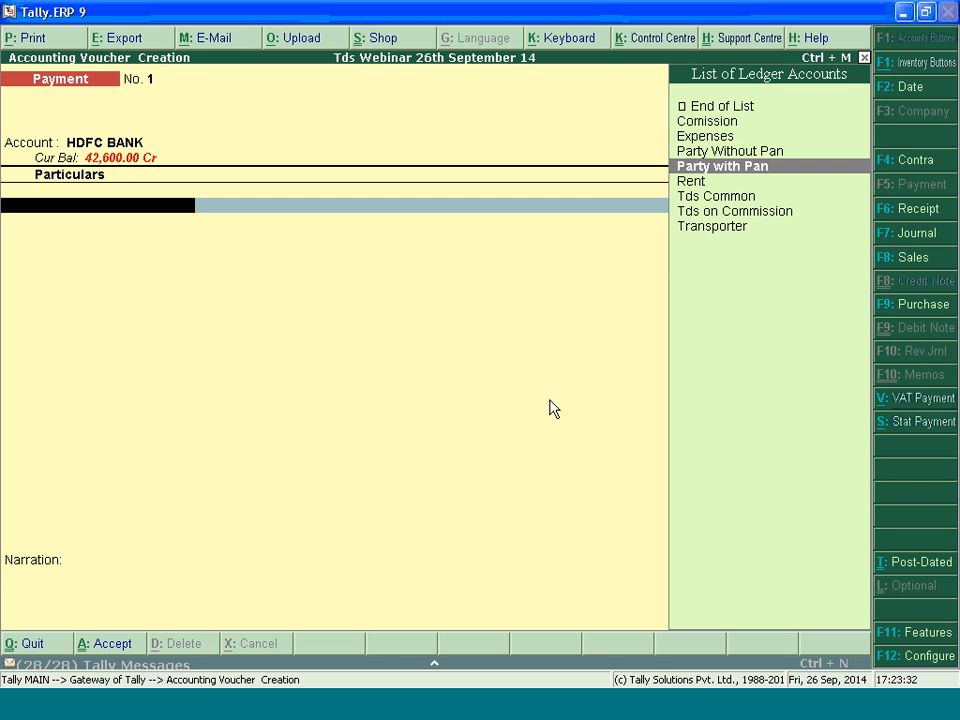
pyautogui.press('Return')
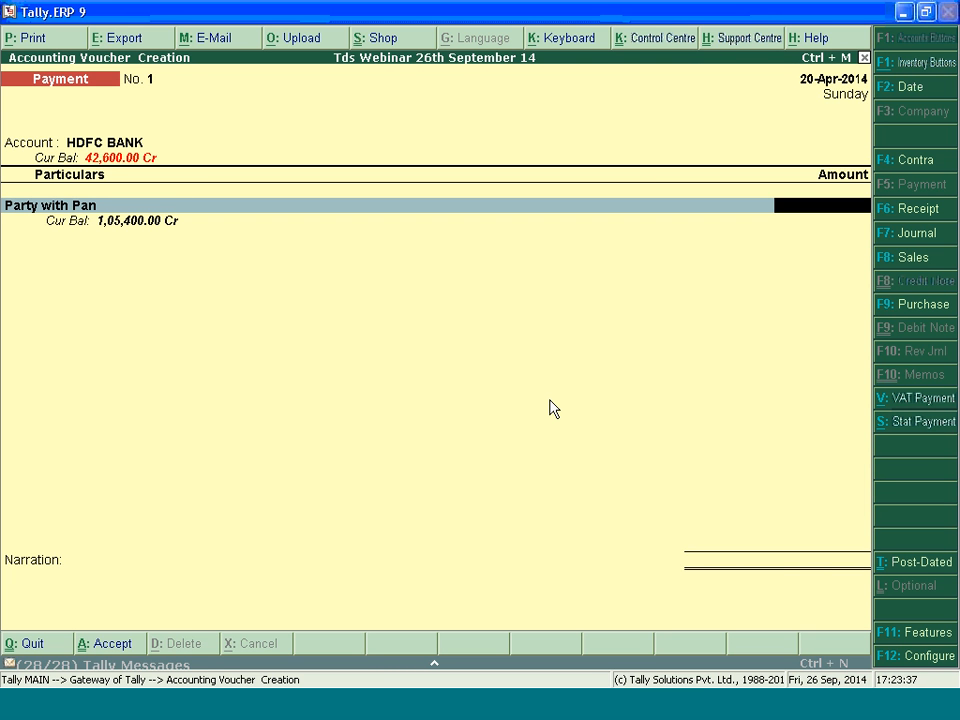
pyautogui.write('80000')
pyautogui.press('Return')
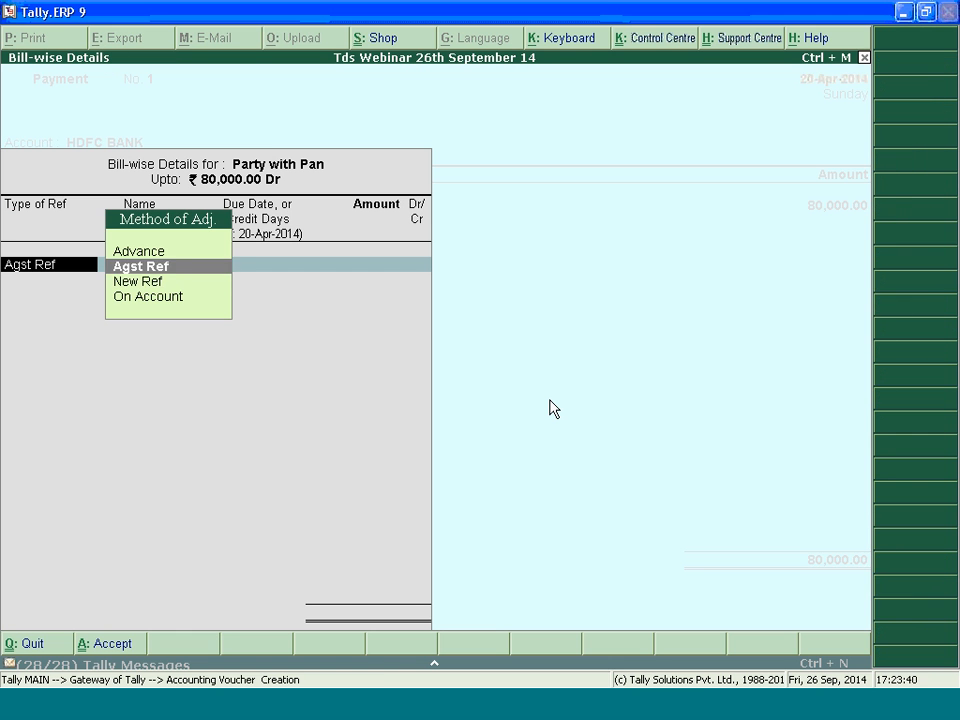
# Allocate the full 80,000 to Party with Pan as an Advance under the reference Adv01
pyautogui.press('Down')
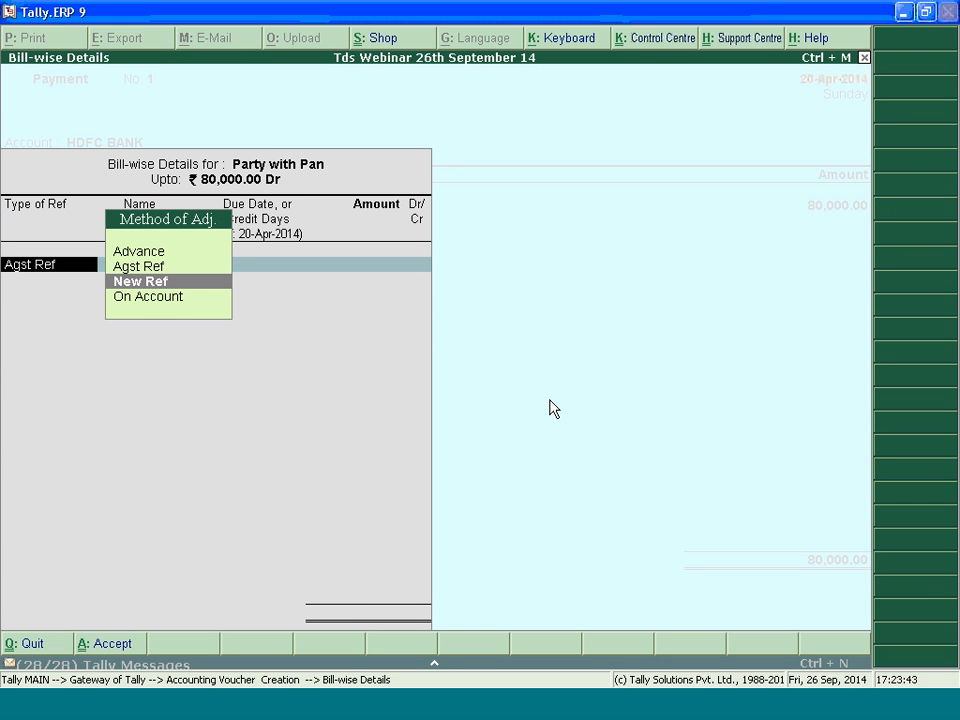
pyautogui.press('Up')
pyautogui.press('Up')
pyautogui.press('Return')
pyautogui.write('Adv01')
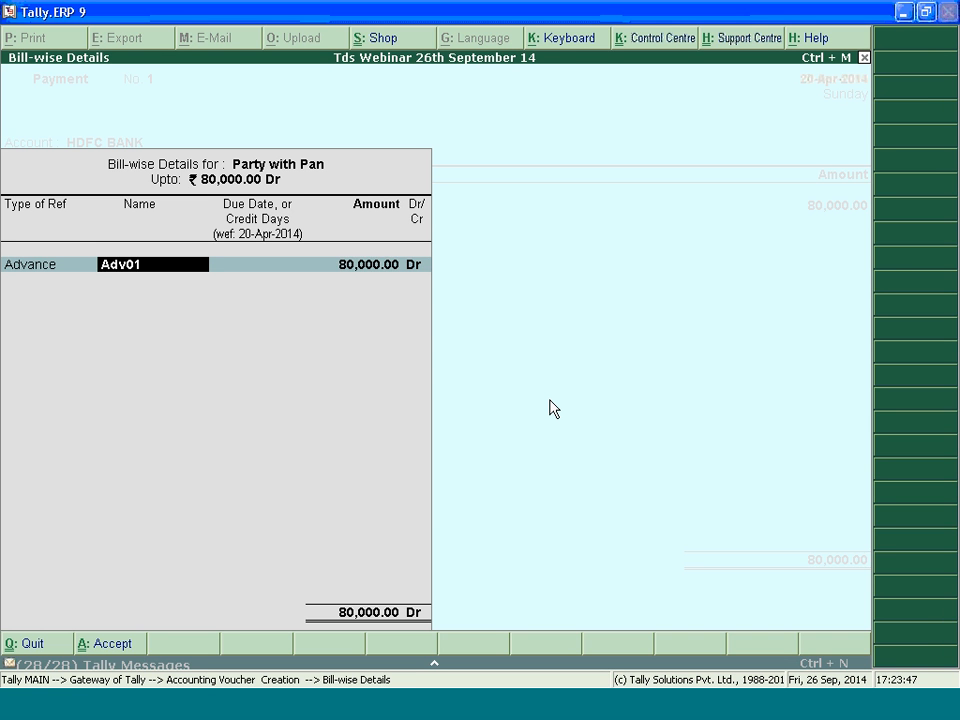
pyautogui.press('Return')
pyautogui.press('Return')
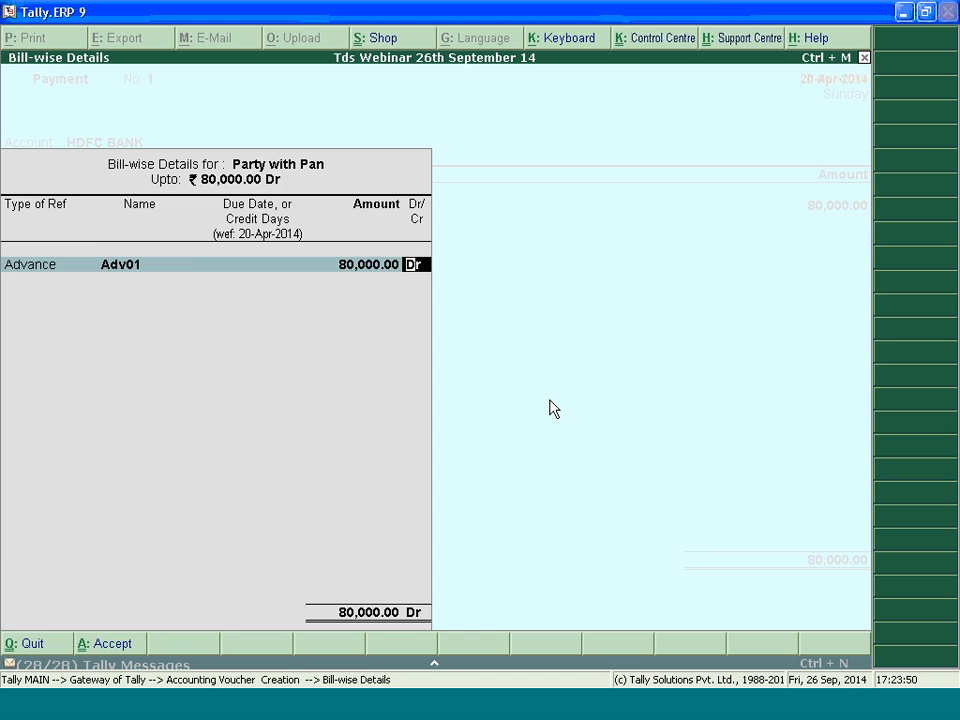
pyautogui.press('Return')
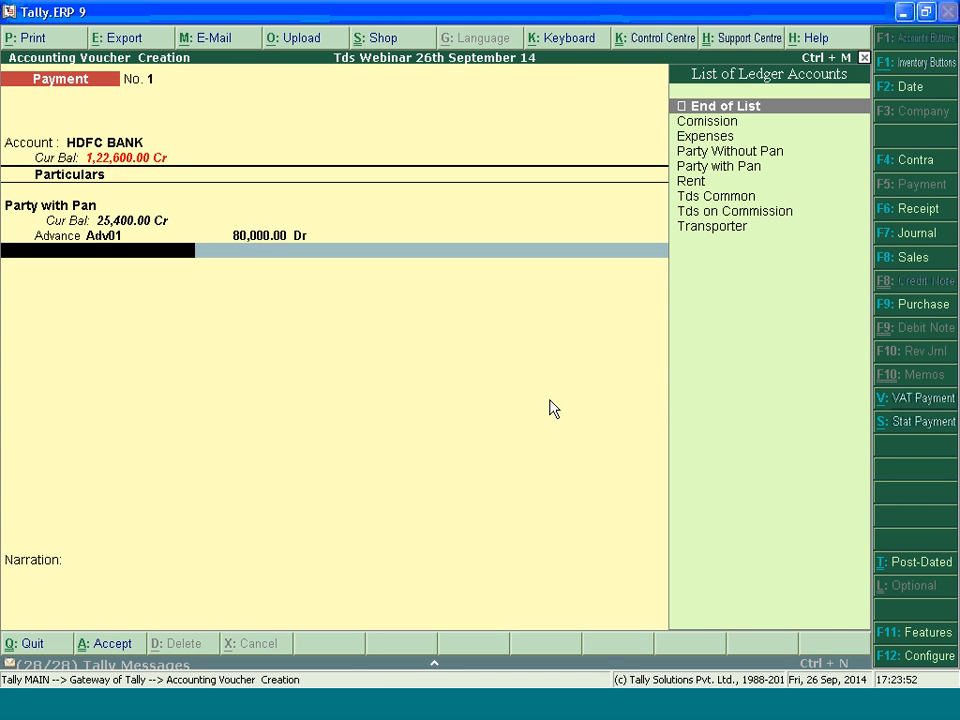
# Add the Tds Common ledger to the advance payment and accept the default new TDS reference
pyautogui.press('Down')
pyautogui.press('Down')
pyautogui.press('Down')
pyautogui.press('Down')
pyautogui.press('Down')
pyautogui.press('Down')
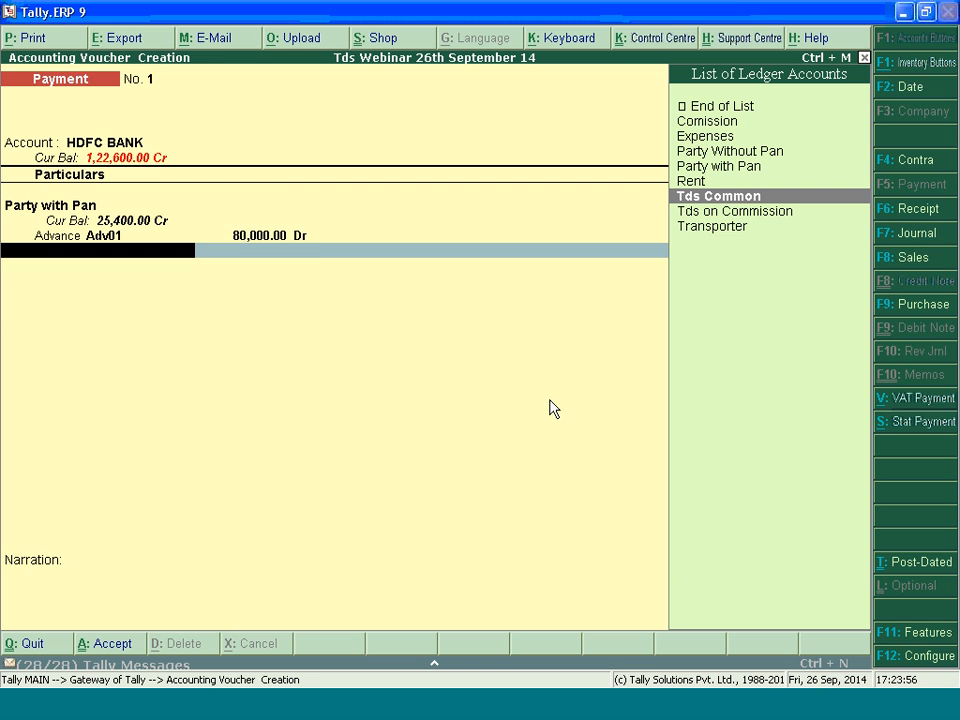
pyautogui.press('Return')
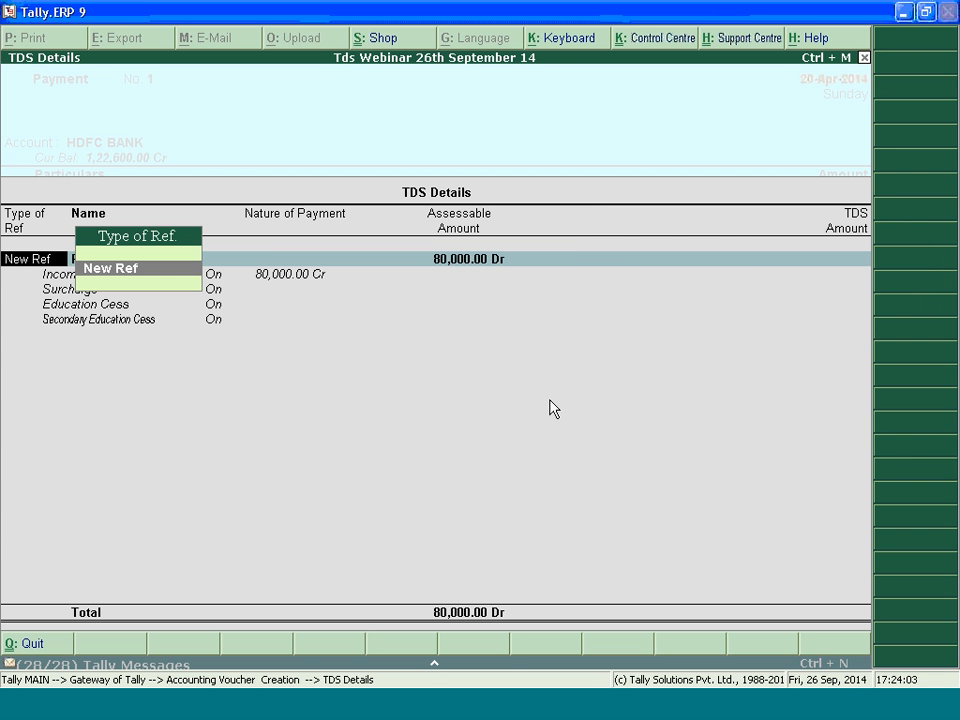
pyautogui.press('Return')
pyautogui.press('Return')
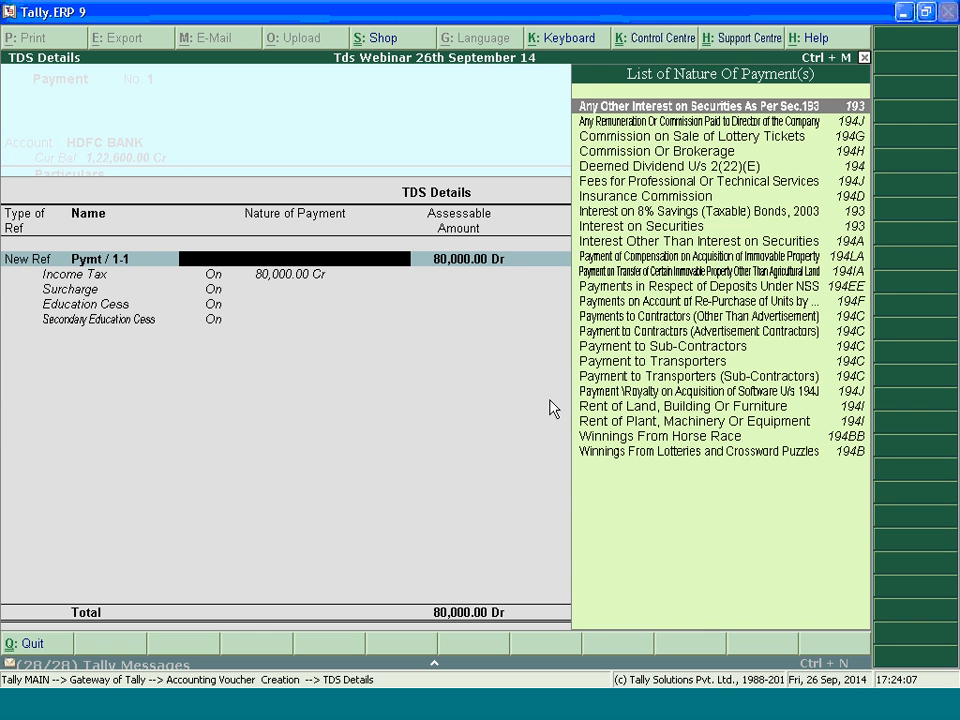
# Deduct TDS on the 80,000 advance under Interest Other Than Interest on Securities and finish the TDS details
pyautogui.press('Down')
pyautogui.press('Down')
pyautogui.press('Down')
pyautogui.press('Down')
pyautogui.press('Down')
pyautogui.press('Down')
pyautogui.press('Down')
pyautogui.press('Down')
pyautogui.press('Down')
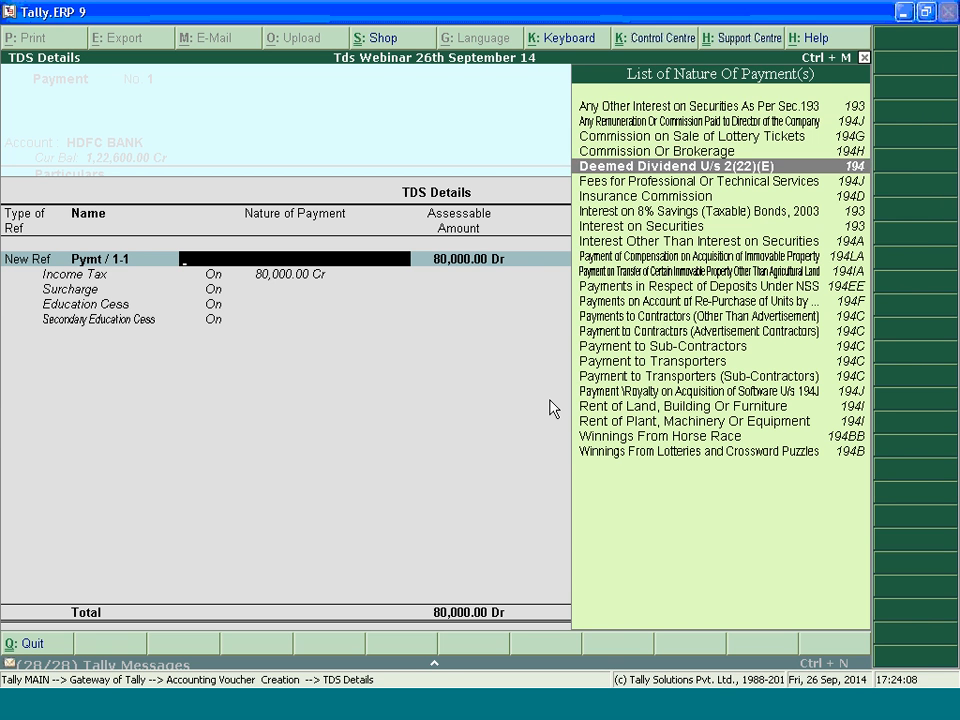
pyautogui.press('Return')
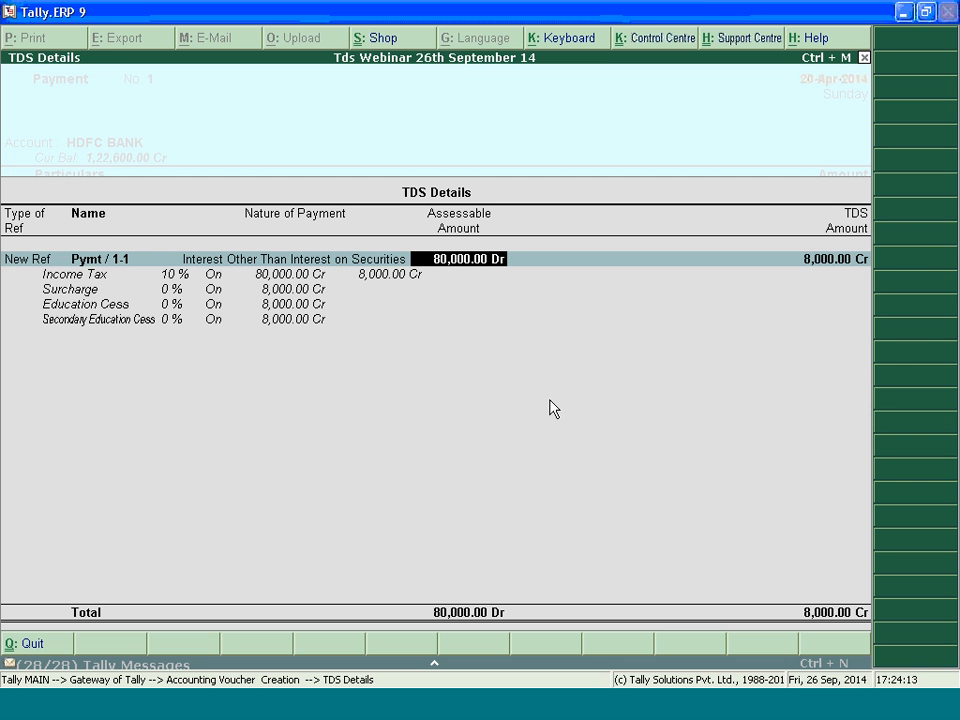
pyautogui.press('Return')
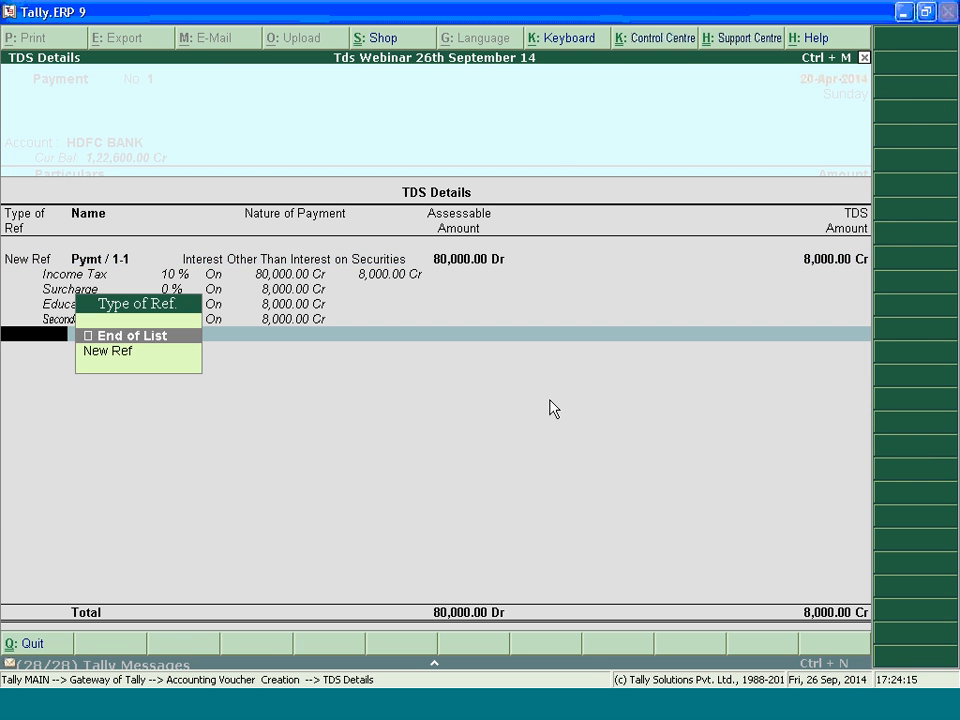
pyautogui.press('Return')
# Accept the default cheque allocation to Party with Pan and save the advance payment voucher
pyautogui.press('Return')
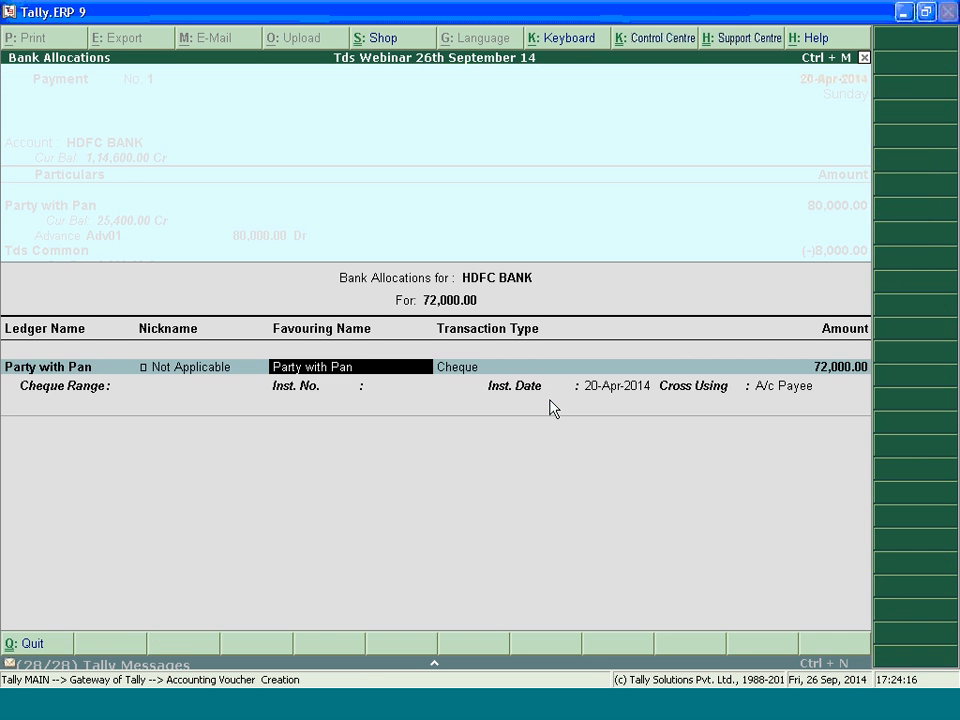
pyautogui.press('Return')
pyautogui.press('Return')
pyautogui.press('Return')
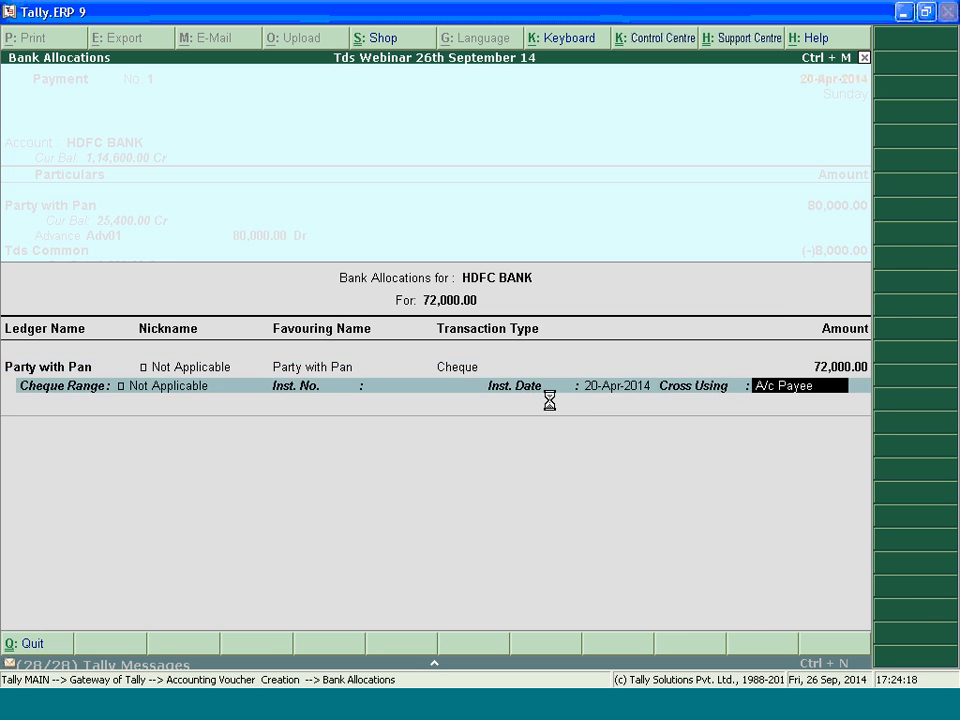
pyautogui.press('Return')
pyautogui.press('Return')
pyautogui.press('Return')
pyautogui.press('Return')
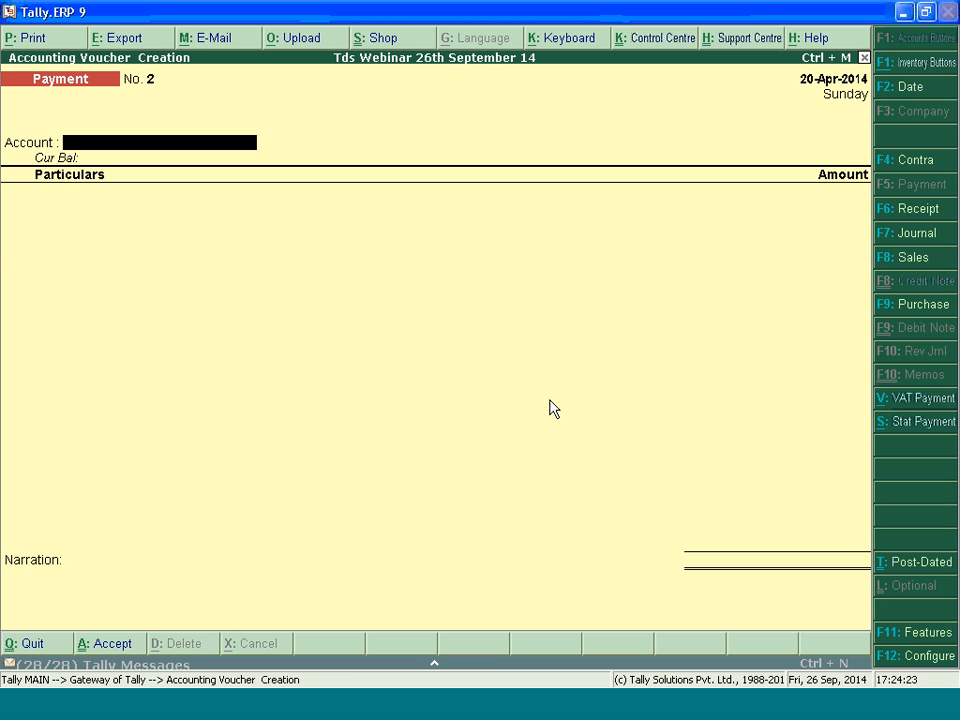
# Leave voucher entry and open the TDS Computation report from the statutory reports
pyautogui.press('F2')
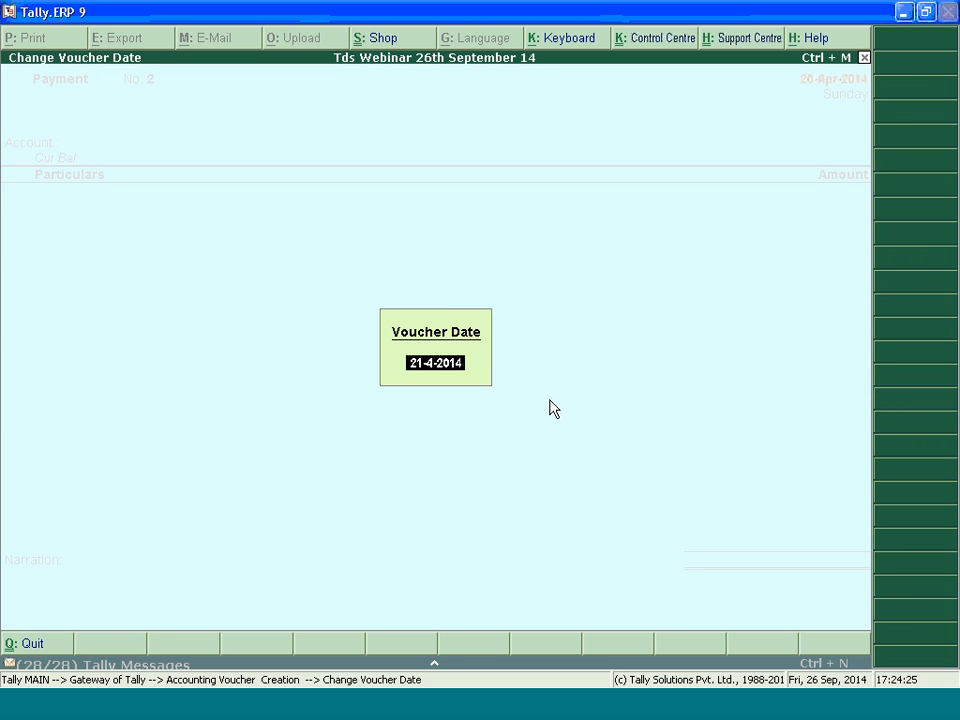
pyautogui.press('Return')
pyautogui.press('Escape')
pyautogui.press('Escape')
pyautogui.press('d')
pyautogui.press('o')
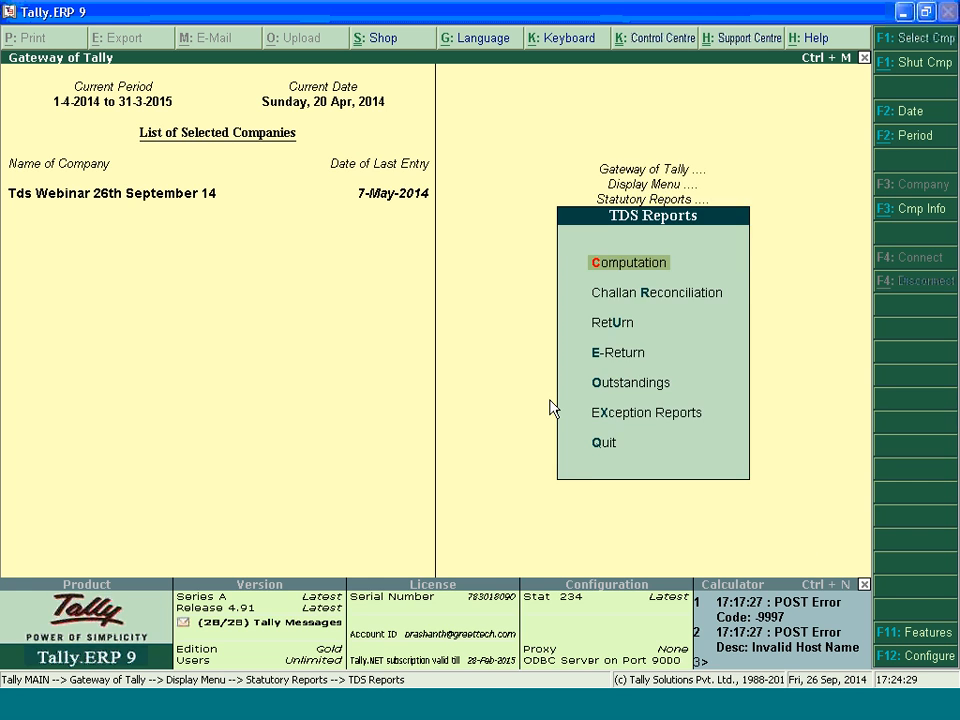
pyautogui.press('t')
pyautogui.press('c')
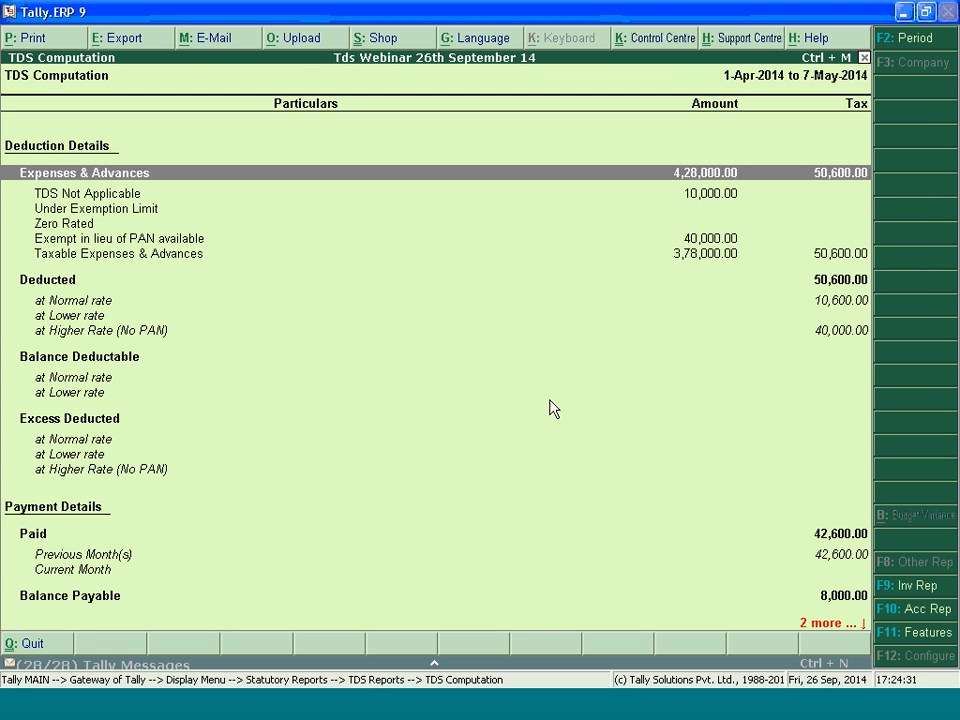
# Examine the TDS Computation deduction lines and the party-wise breakdown of Expenses & Advances
pyautogui.press('Down')
pyautogui.press('Down')
pyautogui.press('Down')
pyautogui.press('Down')
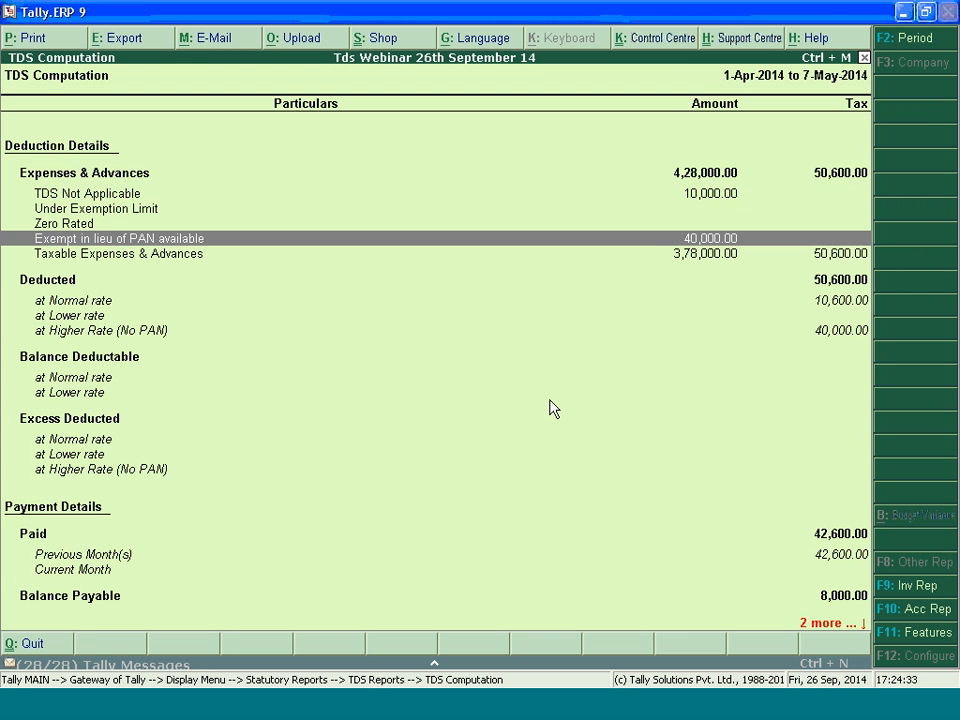
pyautogui.press('Up')
pyautogui.press('Up')
pyautogui.press('Up')
pyautogui.press('Up')
pyautogui.press('Return')
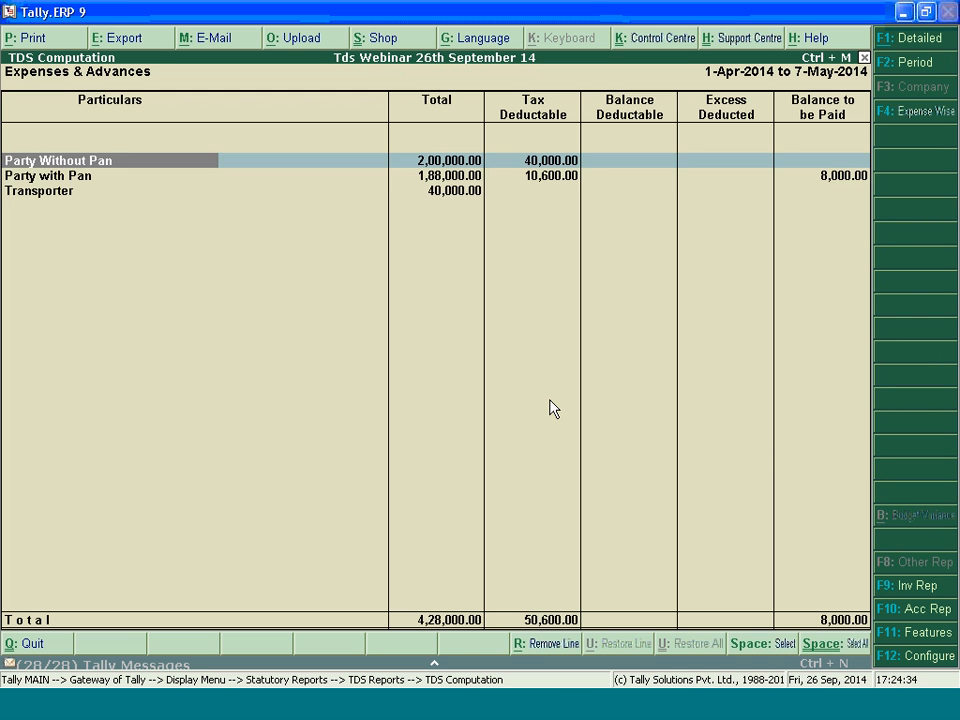
pyautogui.press('Down')
pyautogui.press('Down')
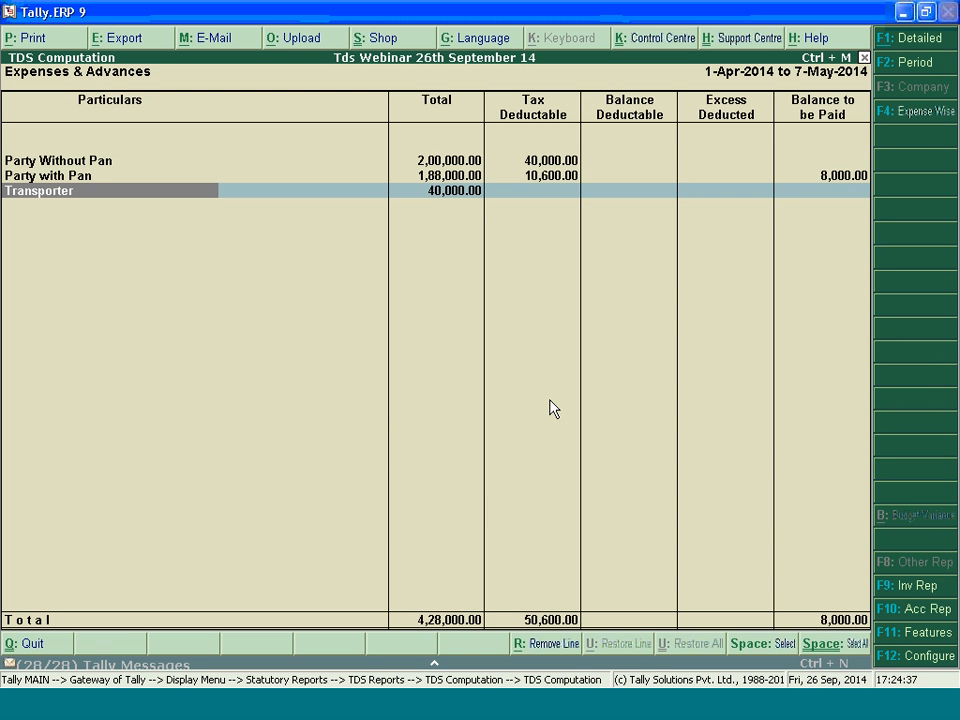
# Review the TDS entries of Party with Pan, including the advance payment, and return to the Gateway of Tally
pyautogui.press('Up')
pyautogui.press('Return')
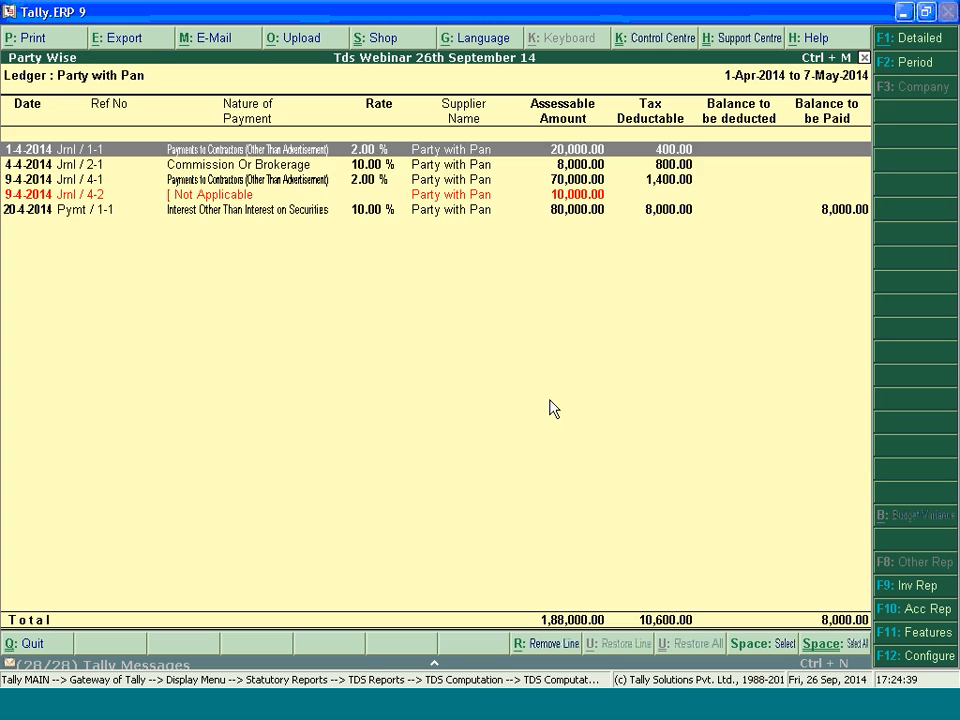
pyautogui.press('Down')
pyautogui.press('Down')
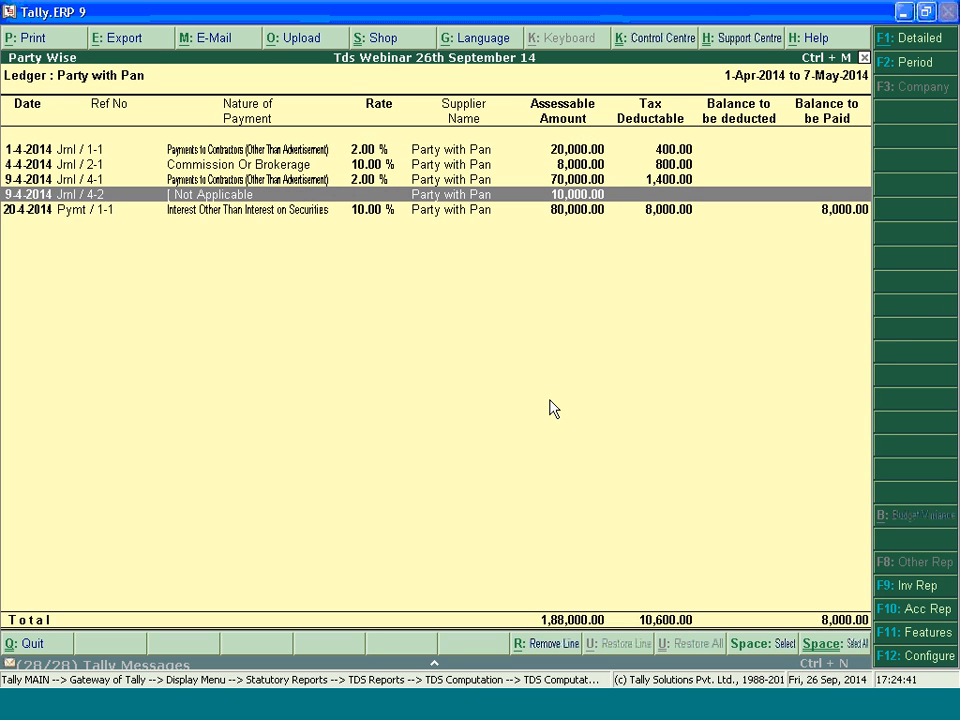
pyautogui.press('Down')
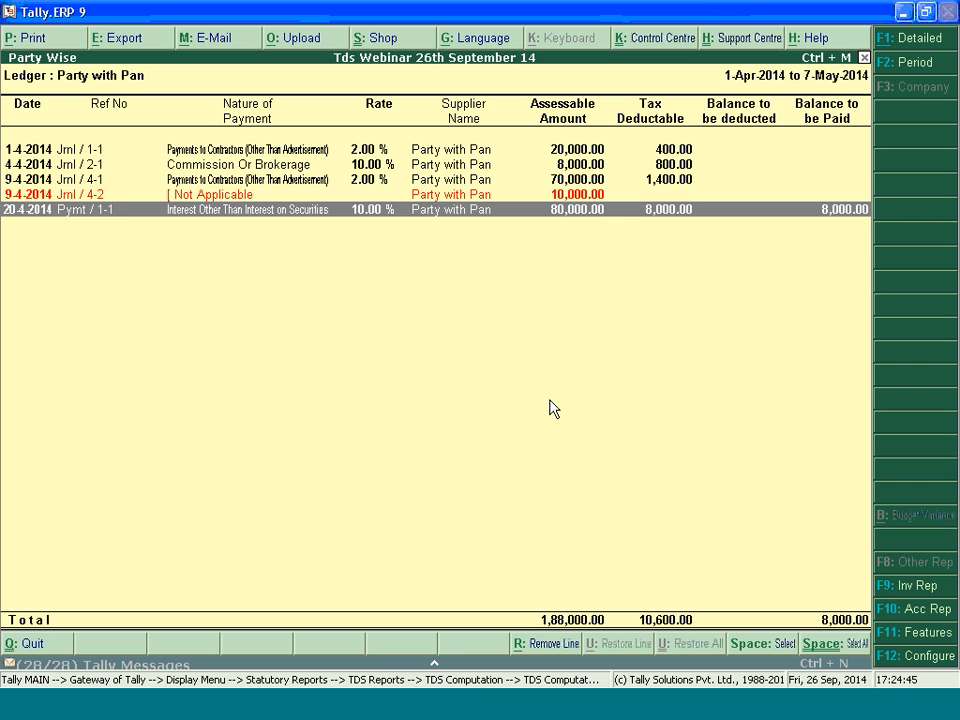
pyautogui.press('Up')
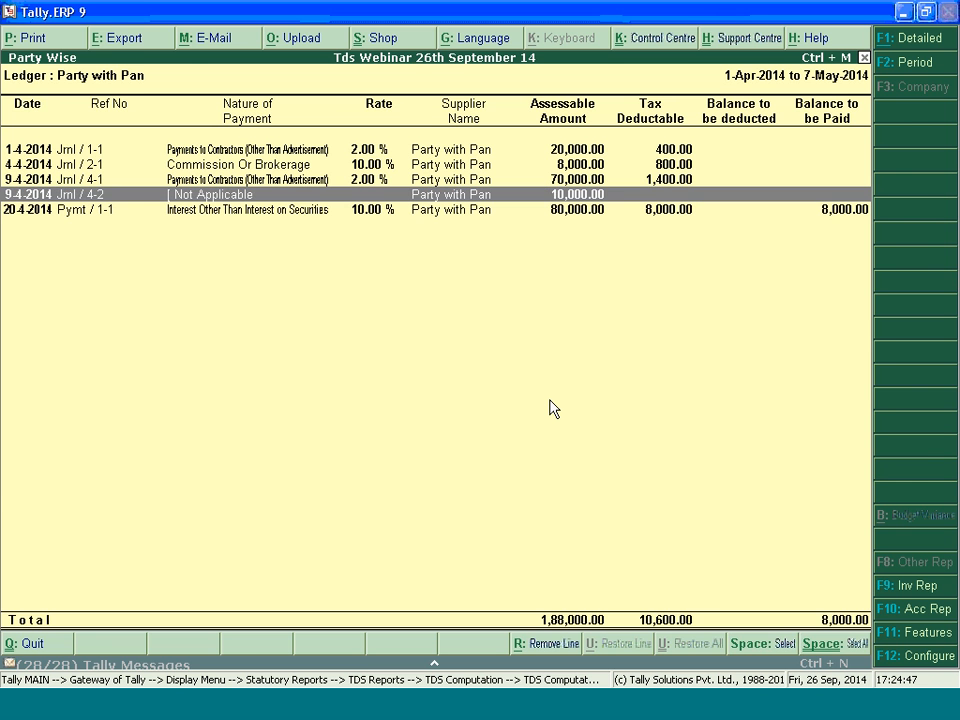
pyautogui.press('Escape')
pyautogui.press('Escape')
pyautogui.press('Escape')
pyautogui.press('Escape')
pyautogui.press('Escape')
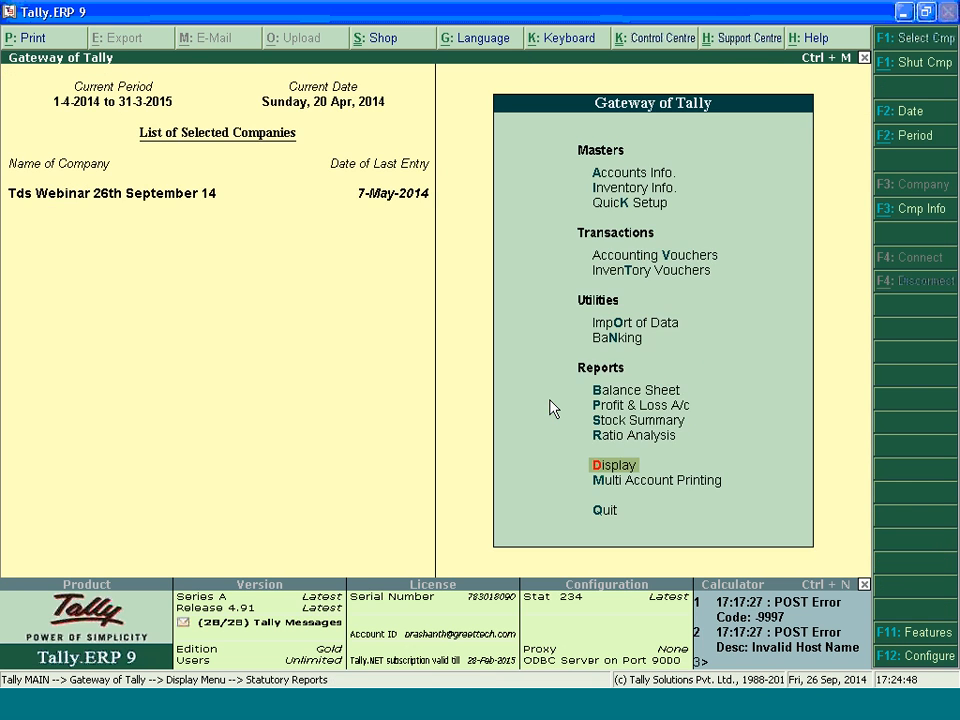
# Start a new payment voucher dated 7-May-2014
pyautogui.press('v')
pyautogui.press('F2')
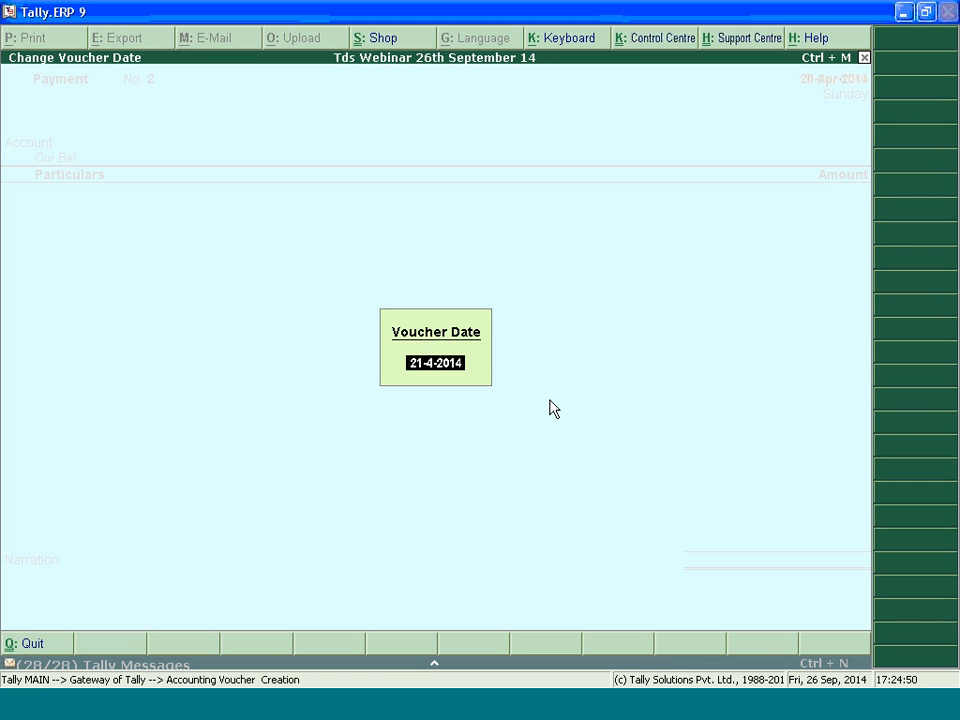
pyautogui.write('7.5.2014')
pyautogui.press('Return')
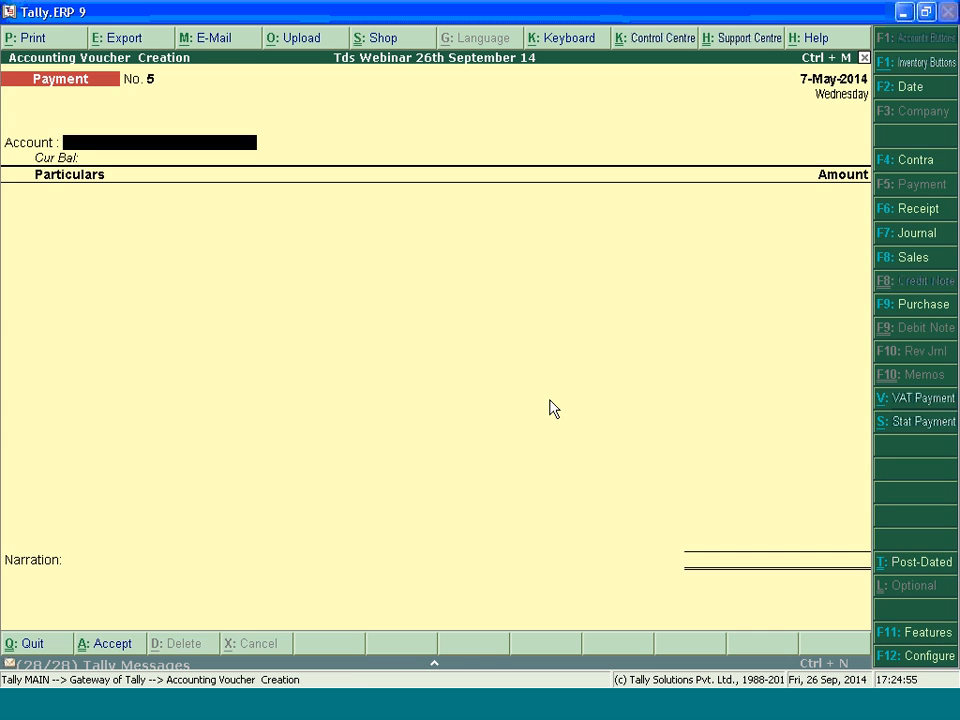
# Make the voucher a statutory payment for TDS with auto fill enabled
pyautogui.hotkey('alt', 's')
pyautogui.press('Return')
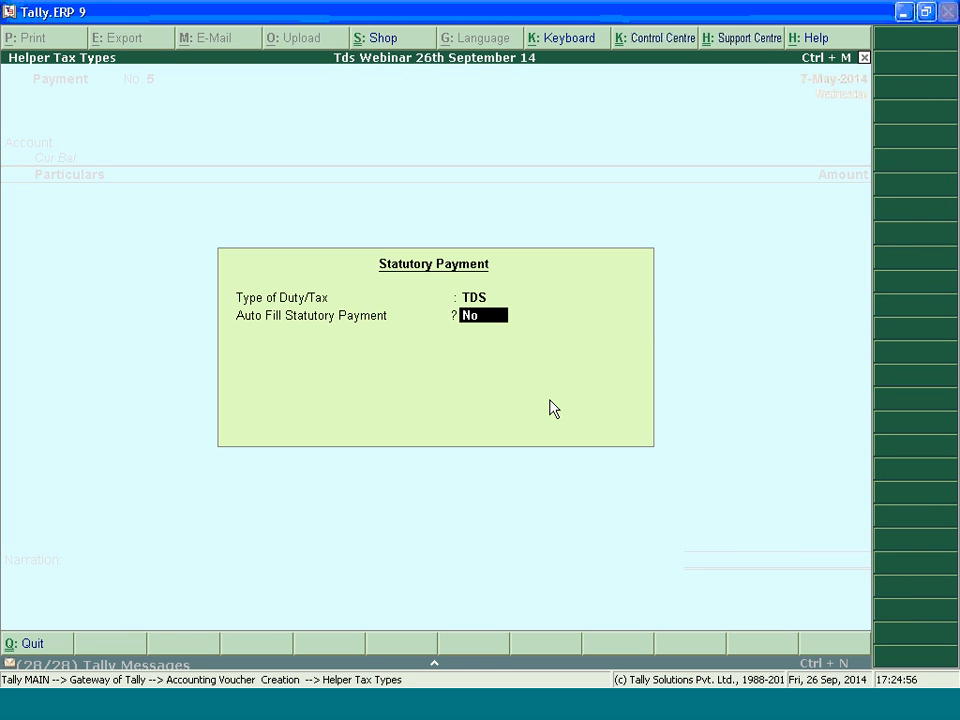
pyautogui.write('y')
pyautogui.press('BackSpace')
pyautogui.press('BackSpace')
pyautogui.write('y')
pyautogui.press('Return')
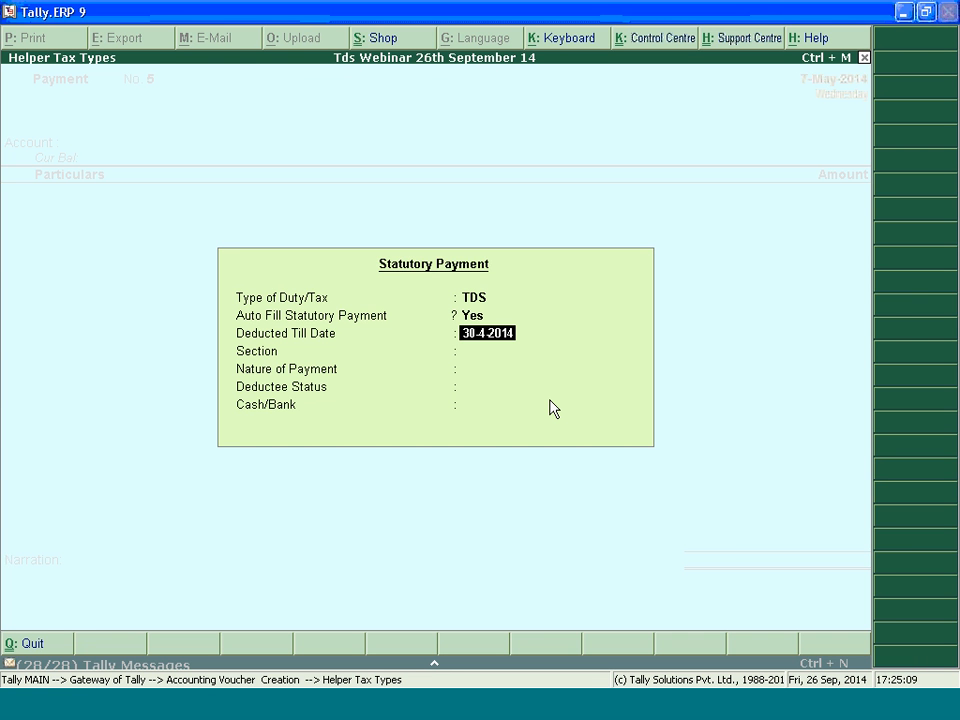
# Auto-fill the TDS payment for deductions till 30-4-2014 under section 194A, Interest Other Than Interest on Securities, deductee status Company, from HDFC BANK
pyautogui.press('Return')
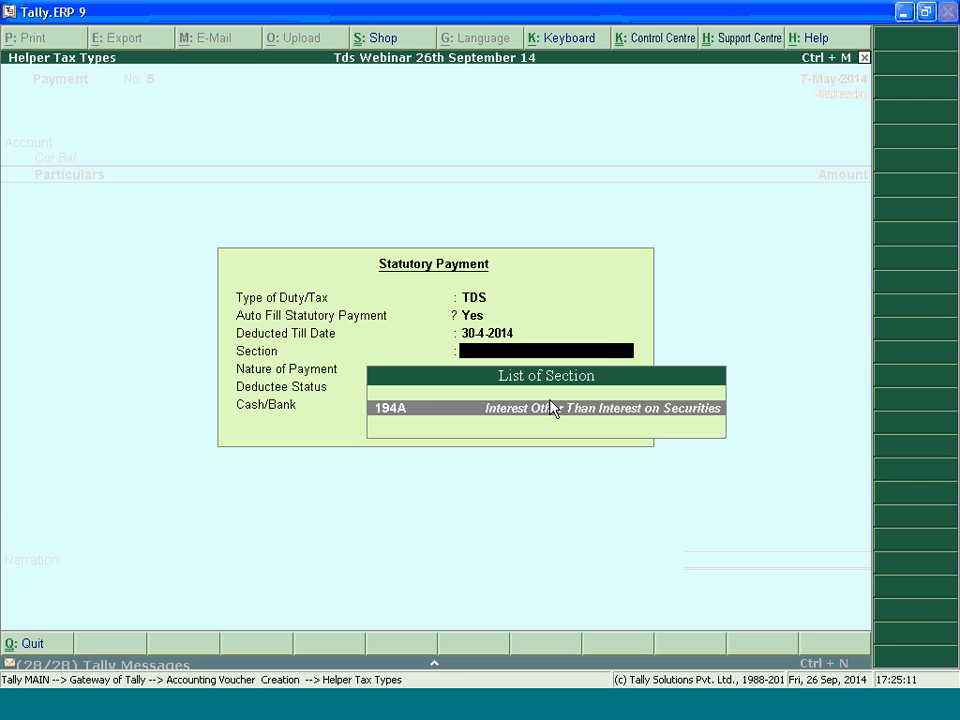
pyautogui.press('Return')
pyautogui.press('Return')
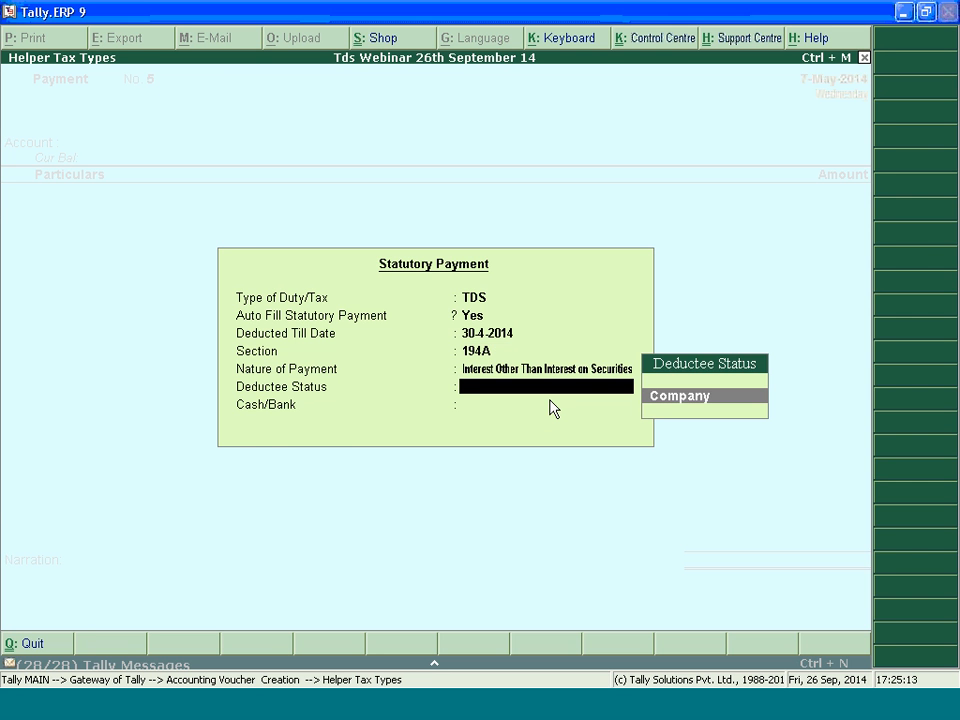
# Enable payment details for the voucher and enter cheque number 54545454 dated 7-May-2014, keeping the April to June quarter
pyautogui.press('Return')
pyautogui.press('Return')
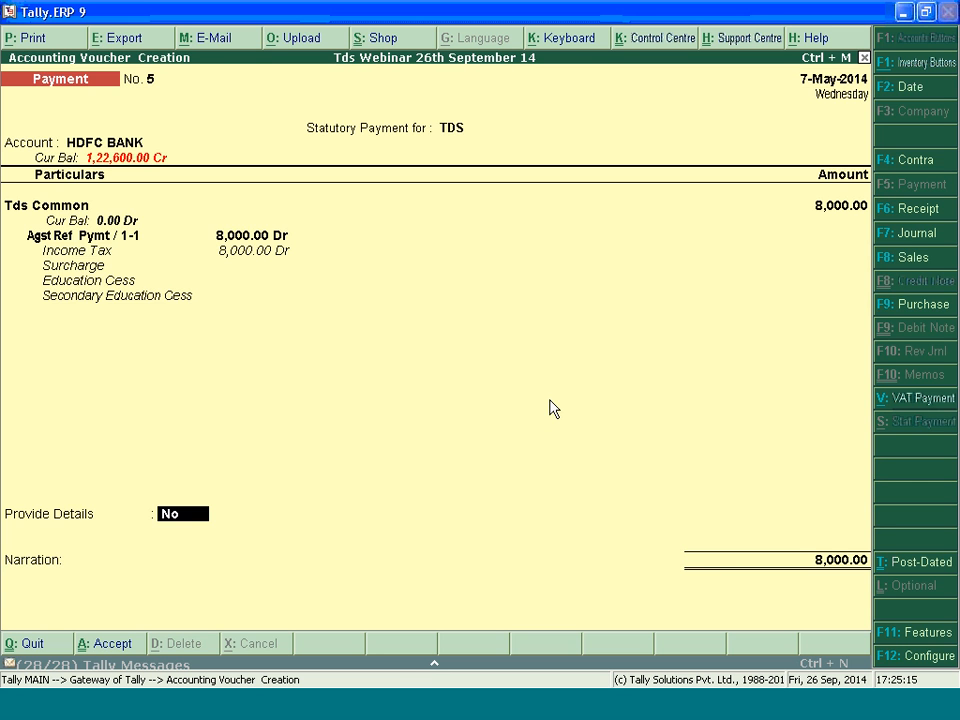
pyautogui.press('y')
pyautogui.press('Return')
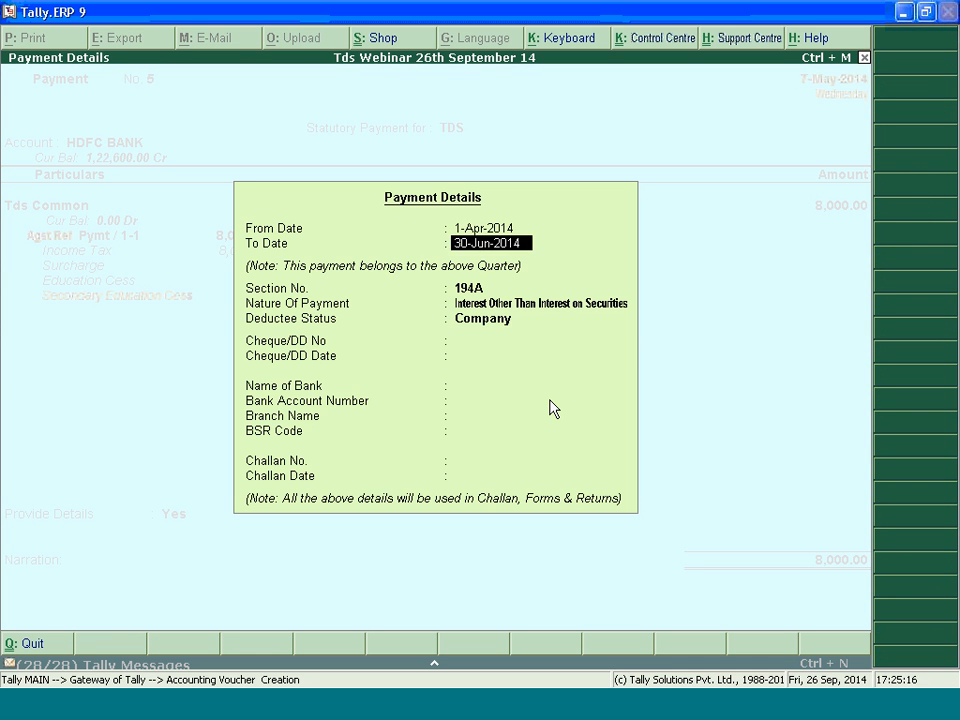
pyautogui.press('Return')
pyautogui.write('5454')
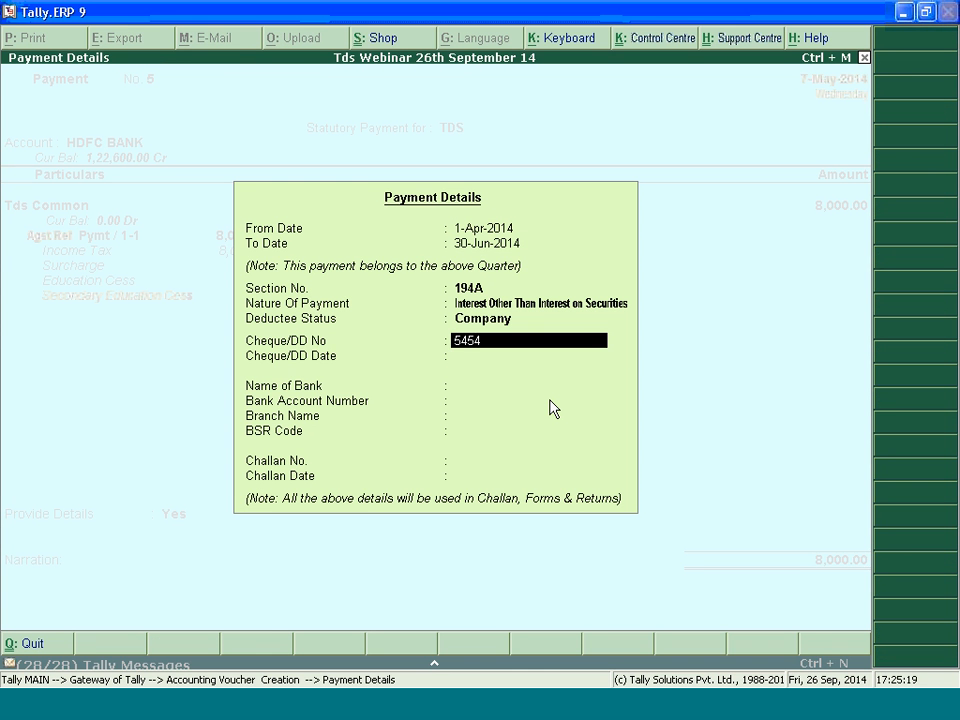
pyautogui.write('5454')
pyautogui.press('Return')
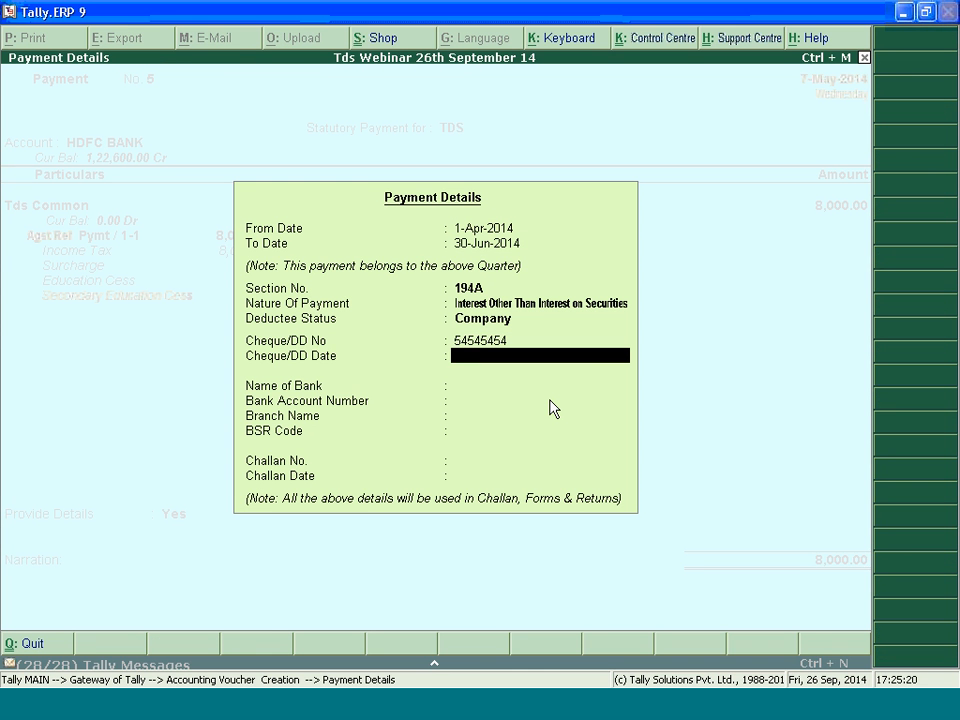
pyautogui.write('7.5.2')
pyautogui.press('Return')
# Choose HDFC BANK with its stored bank details and enter challan number 4545454 dated the 7th
pyautogui.press('Down')
pyautogui.press('Return')
pyautogui.press('Return')
pyautogui.press('Return')
pyautogui.press('Return')
pyautogui.write('4545454')
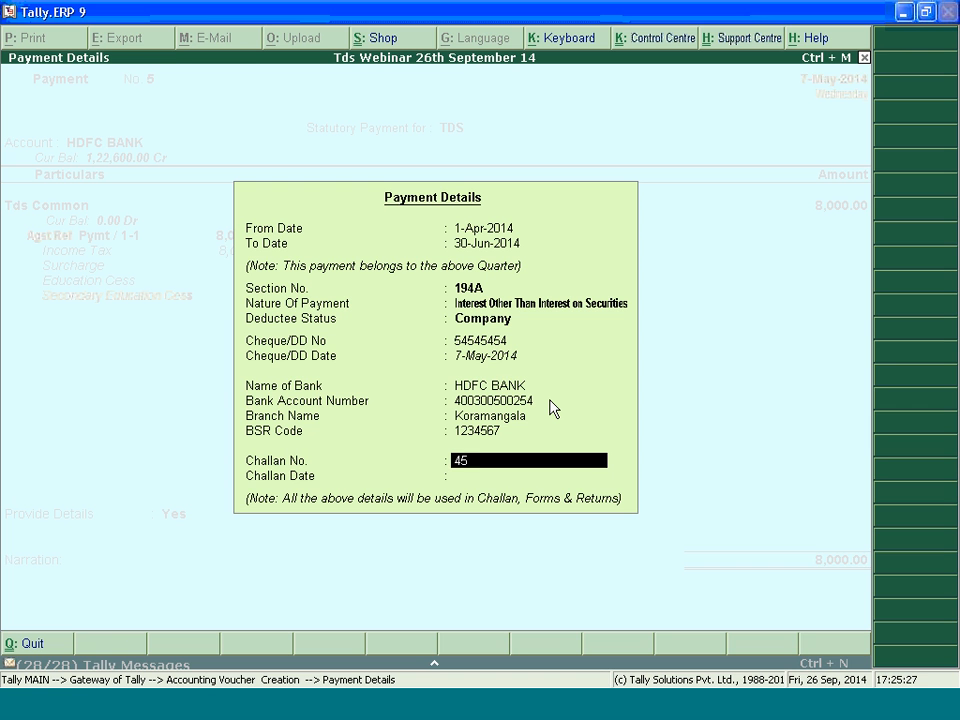
pyautogui.press('Return')
pyautogui.write('656')
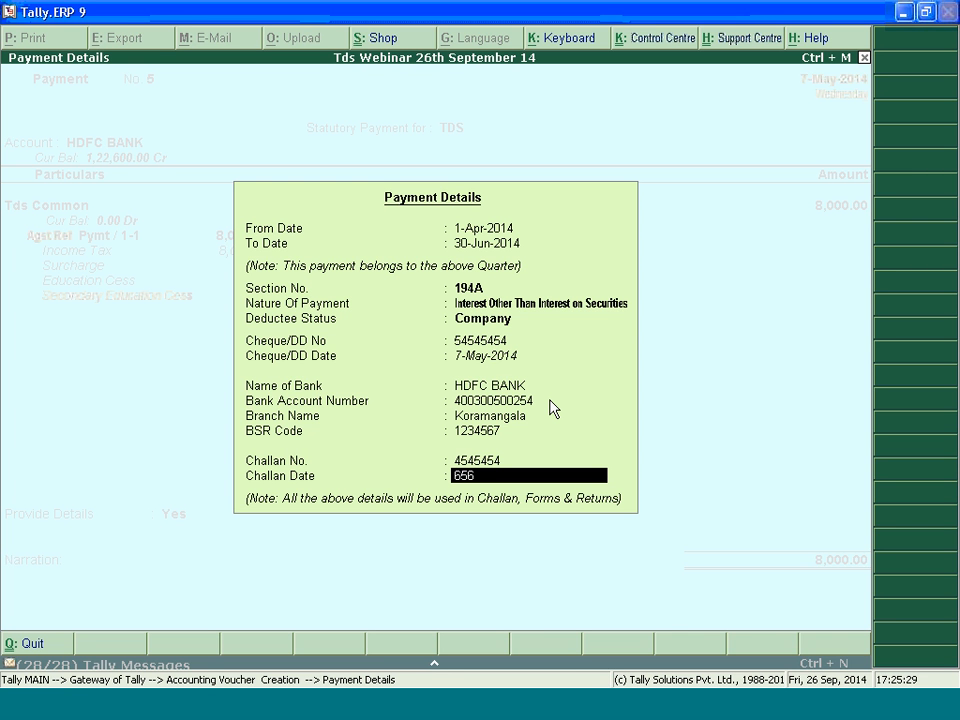
pyautogui.press('BackSpace')
pyautogui.press('BackSpace')
pyautogui.press('BackSpace')
pyautogui.write('7')
pyautogui.press('Return')
pyautogui.press('Return')
pyautogui.press('Return')
pyautogui.press('Return')
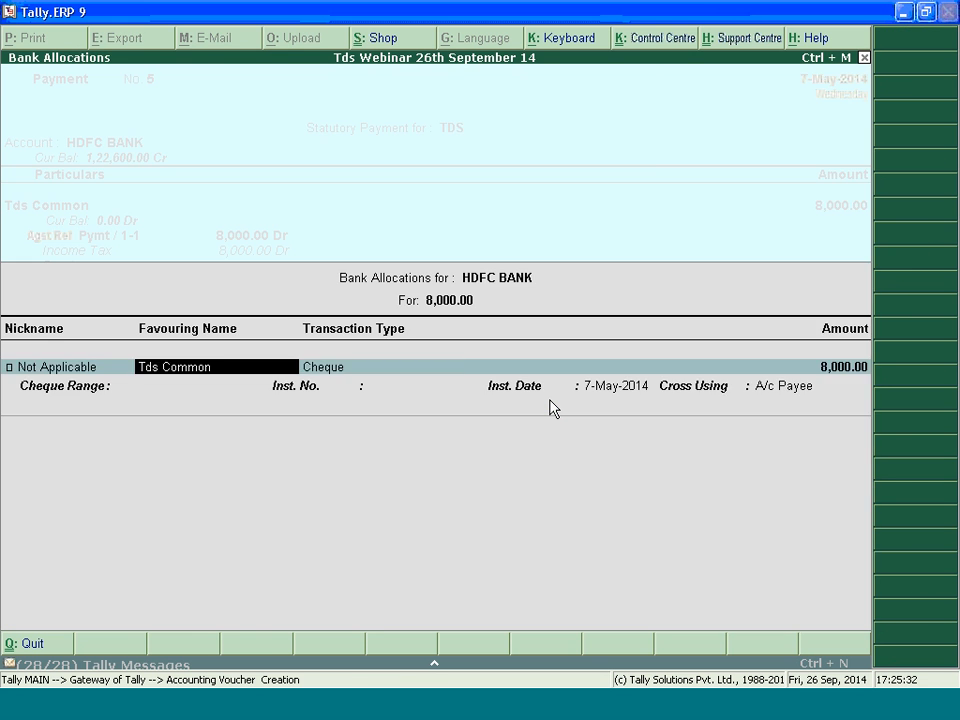
# Accept the default cheque allocation to Tds Common and save the statutory payment voucher
pyautogui.press('Return')
pyautogui.press('Return')
pyautogui.press('Return')
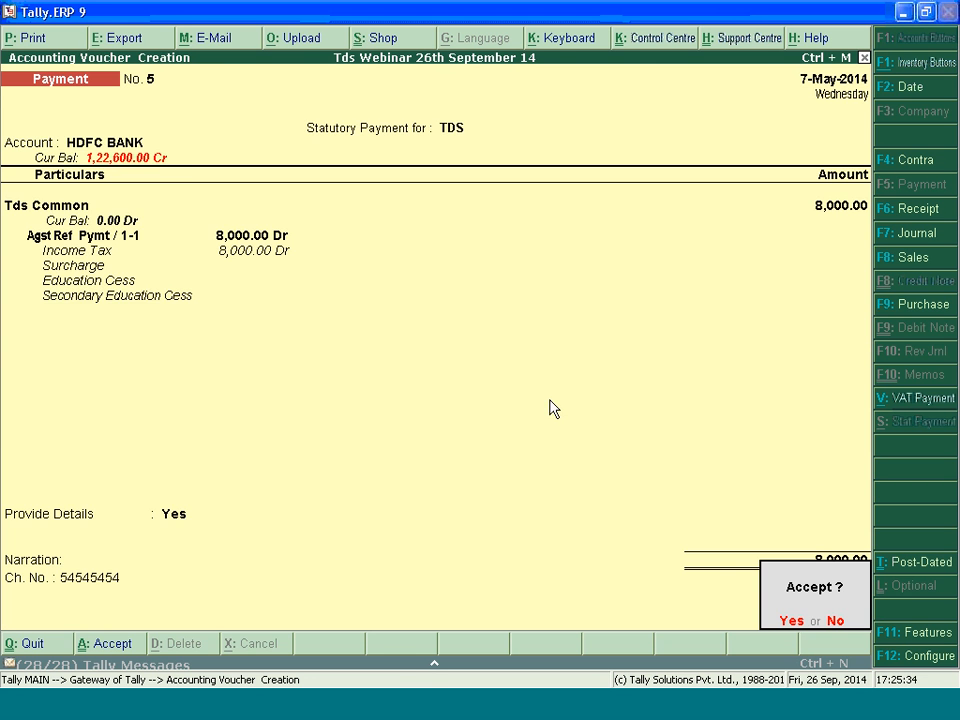
pyautogui.press('Return')
# Reopen the saved TDS payment, preview its T.D.S. tax challan down to the counterfoil, and close it
pyautogui.press('pageup')
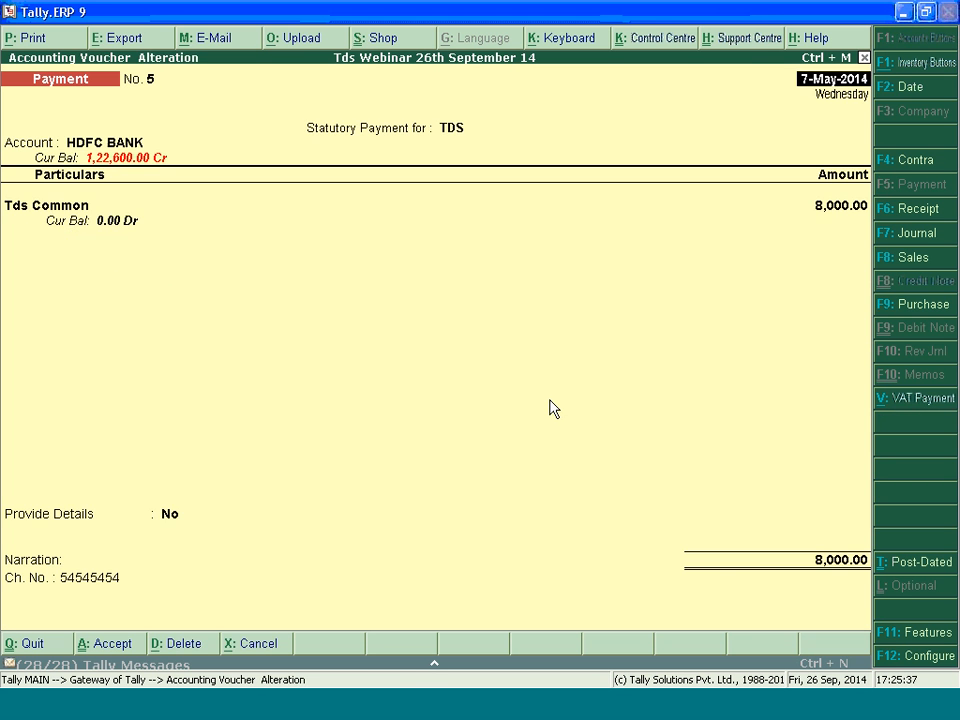
pyautogui.hotkey('alt', 'p')
pyautogui.press('Return')
pyautogui.press('Return')
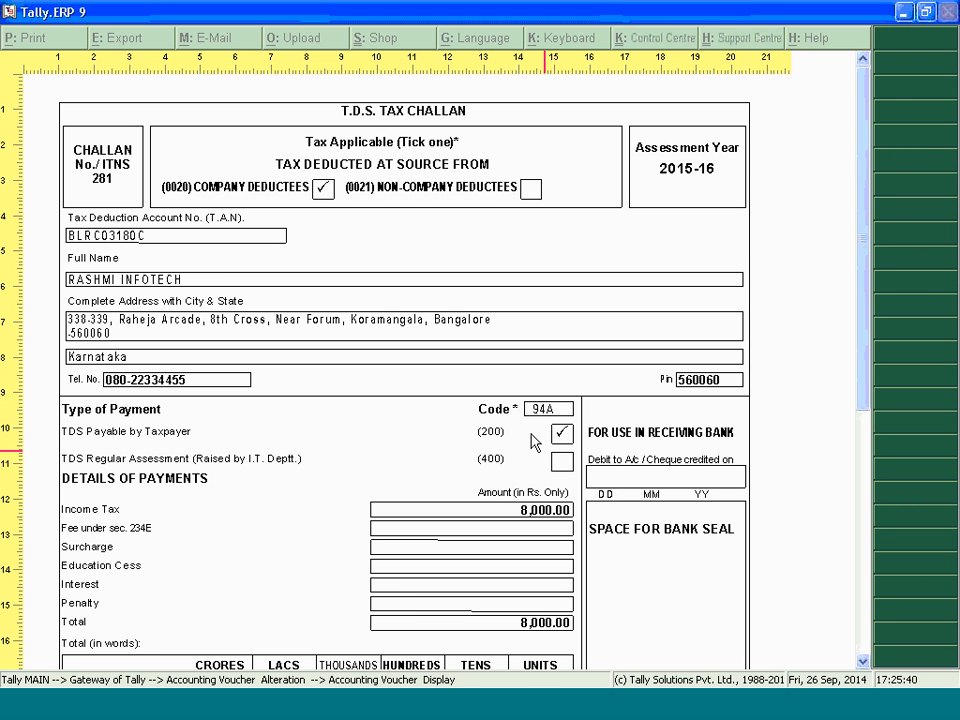
pyautogui.scroll(-1, 870, 204)
pyautogui.moveTo(870, 204); pyautogui.dragTo(869, 396)
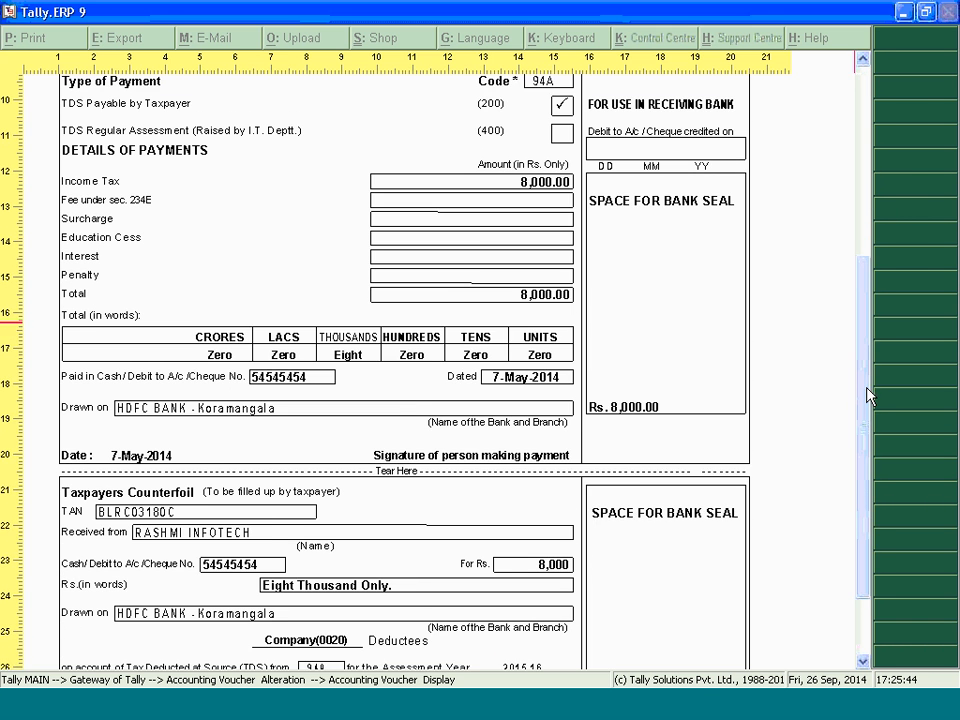
pyautogui.press('Escape')
pyautogui.press('Escape')
pyautogui.press('Escape')
pyautogui.press('Escape')
pyautogui.press('Escape')
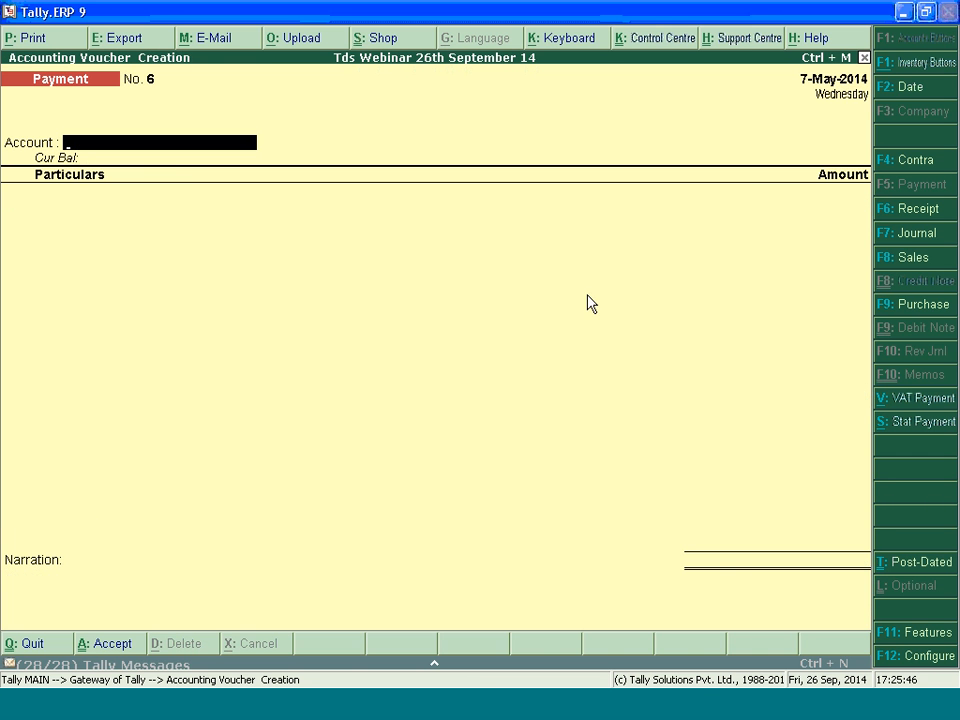
# Quit voucher entry, check the paid and payable TDS in the TDS Computation report, and return to the Gateway of Tally
pyautogui.press('y')
pyautogui.press('d')
pyautogui.press('o')
pyautogui.click(625, 318)
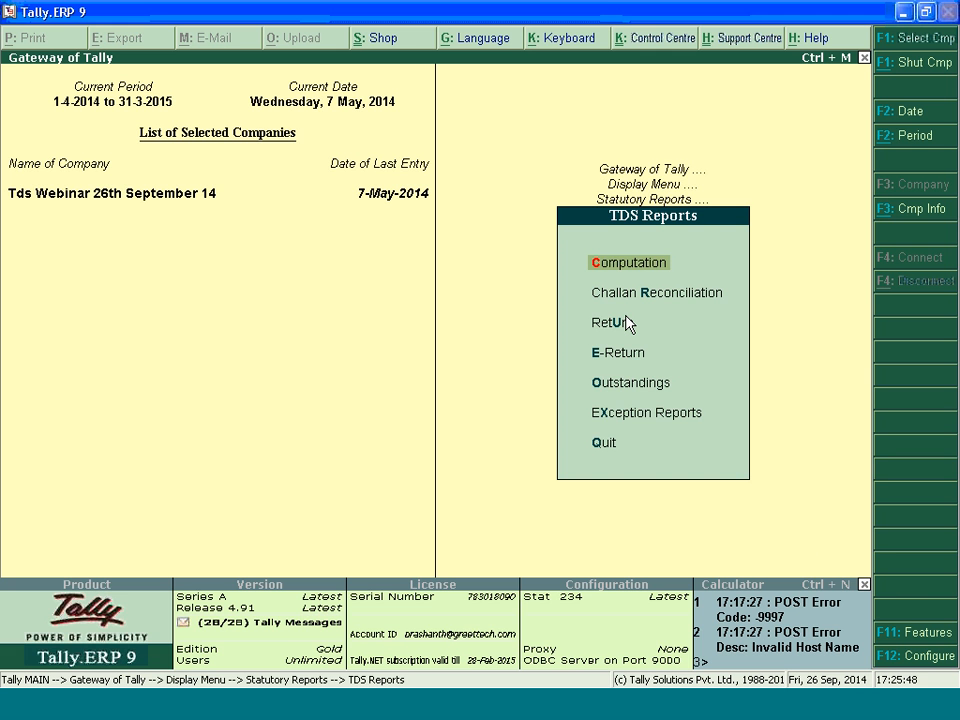
pyautogui.press('c')
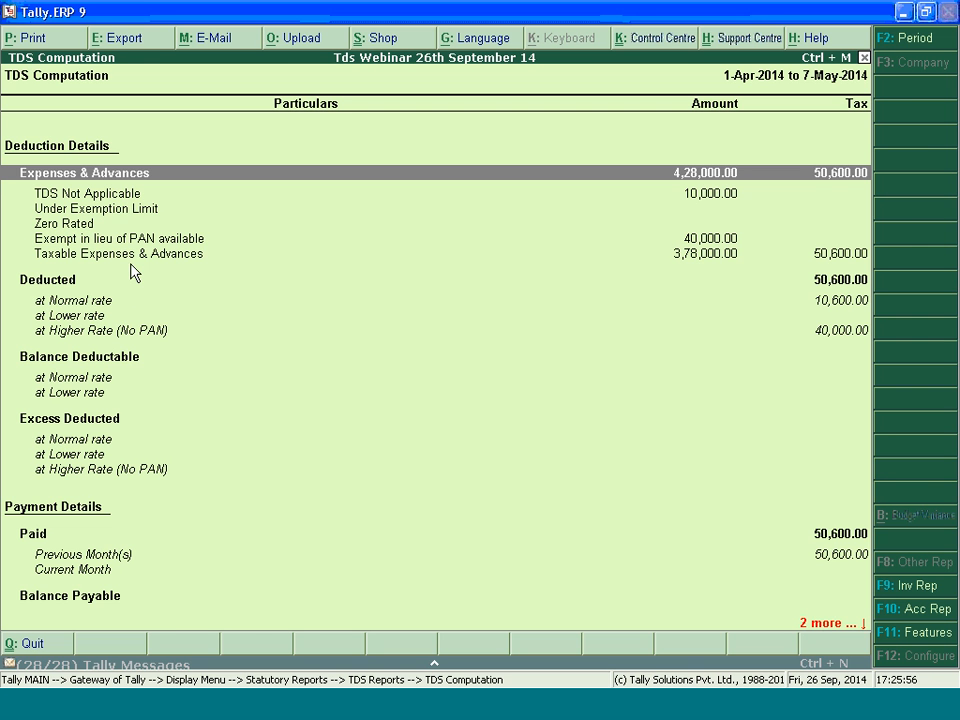
pyautogui.press('Escape')
pyautogui.press('Escape')
pyautogui.press('Escape')
pyautogui.press('Escape')
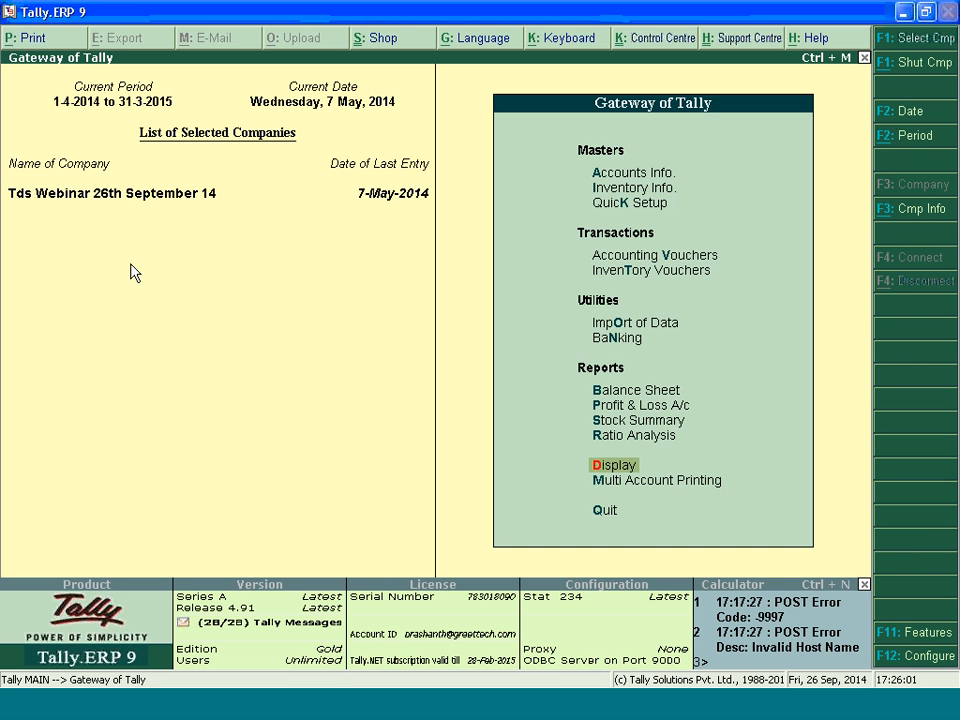
pyautogui.press('a')
pyautogui.press('l')
pyautogui.press('Down')
pyautogui.press('Down')
pyautogui.press('Return')
pyautogui.press('Down')
pyautogui.press('Down')
pyautogui.press('Down')
pyautogui.press('Down')
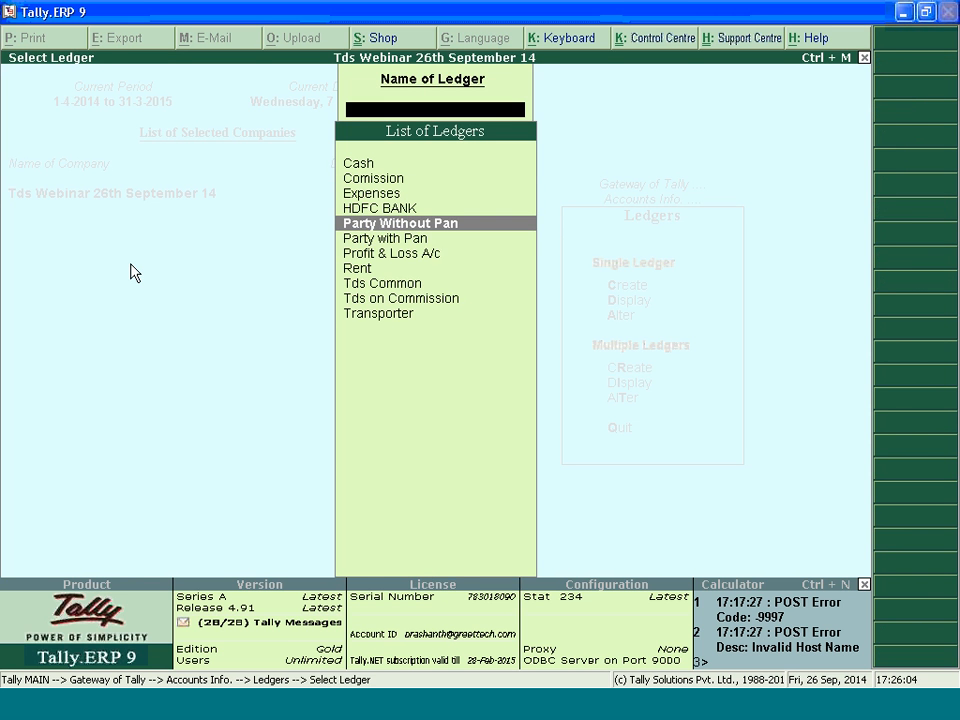
pyautogui.press('Down')
pyautogui.press('Down')
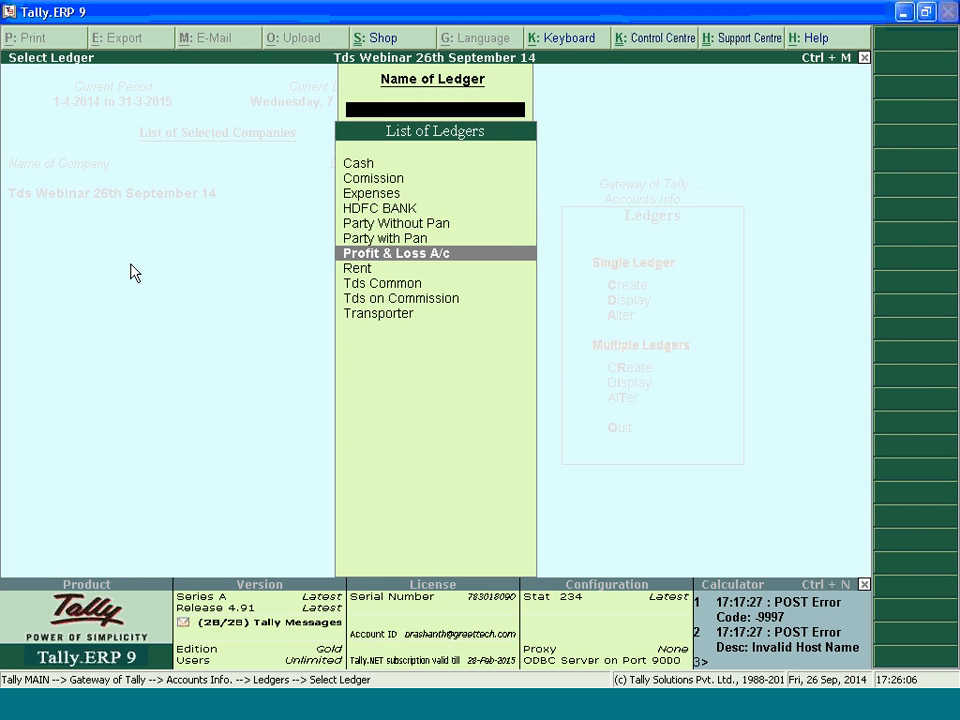
pyautogui.press('Escape')
# Start a new single ledger with the party's name under the Sundry Creditors group
pyautogui.press('Up')
pyautogui.press('Return')
pyautogui.write('Suma')
pyautogui.press('Return')
pyautogui.press('Return')
pyautogui.write('Su')
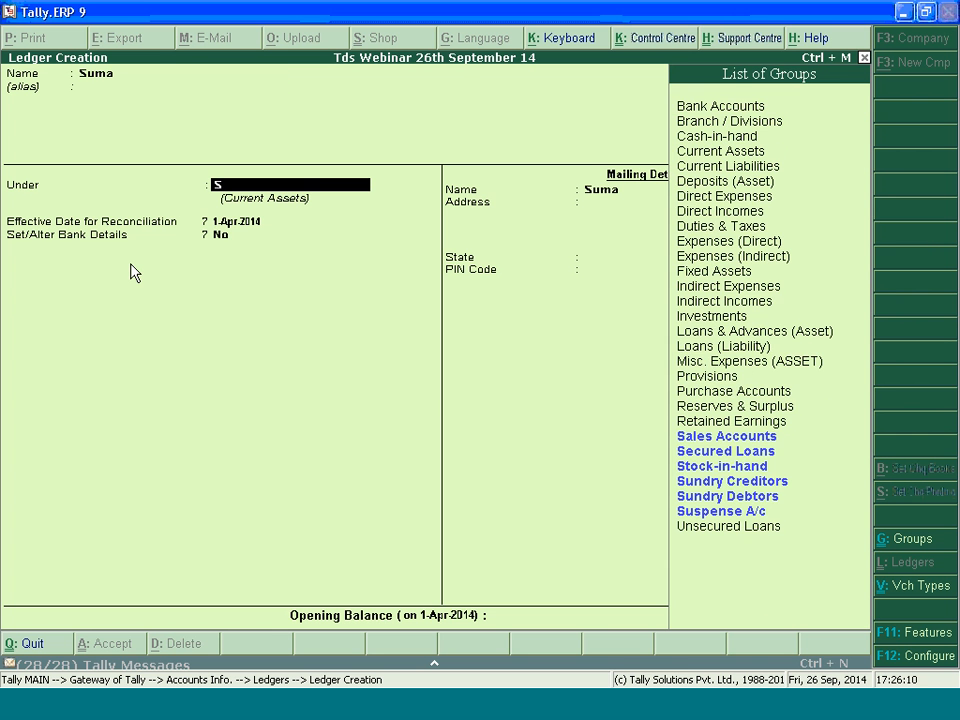
pyautogui.press('Up')
pyautogui.press('Up')
# Make the new party ledger TDS deductable with the deductee type Individual/HUF - Resident
pyautogui.press('Return')
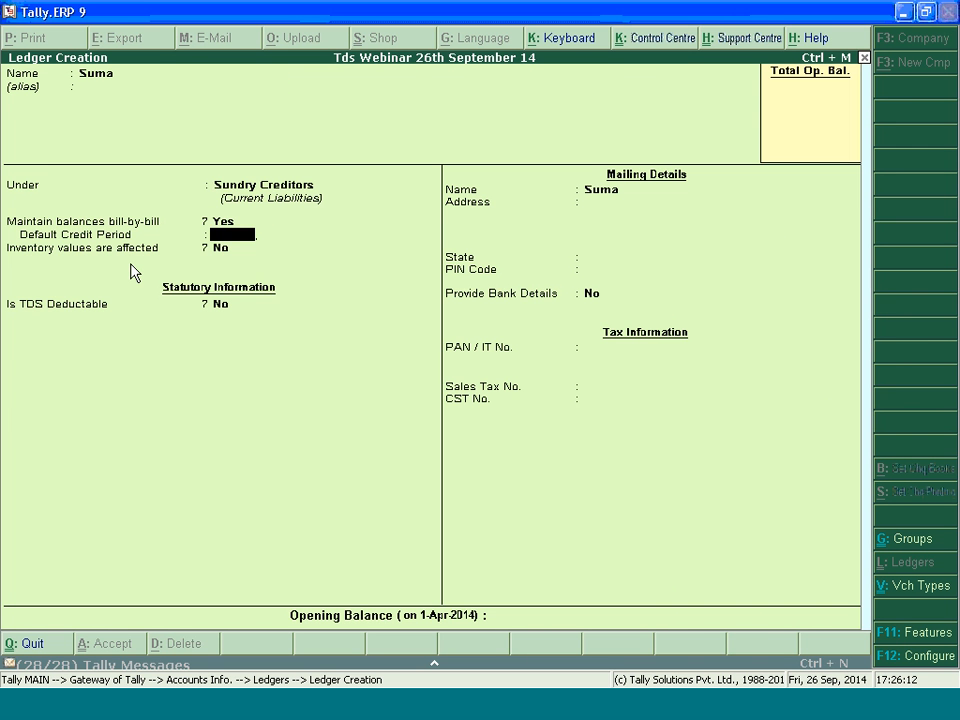
pyautogui.press('Return')
pyautogui.write('y')
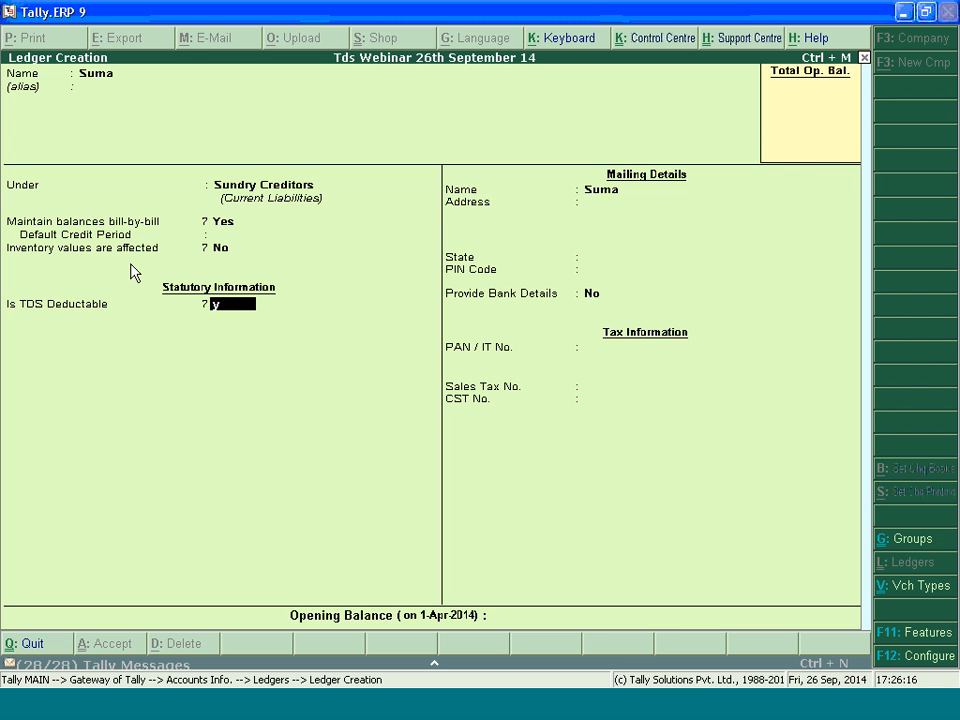
pyautogui.press('Return')
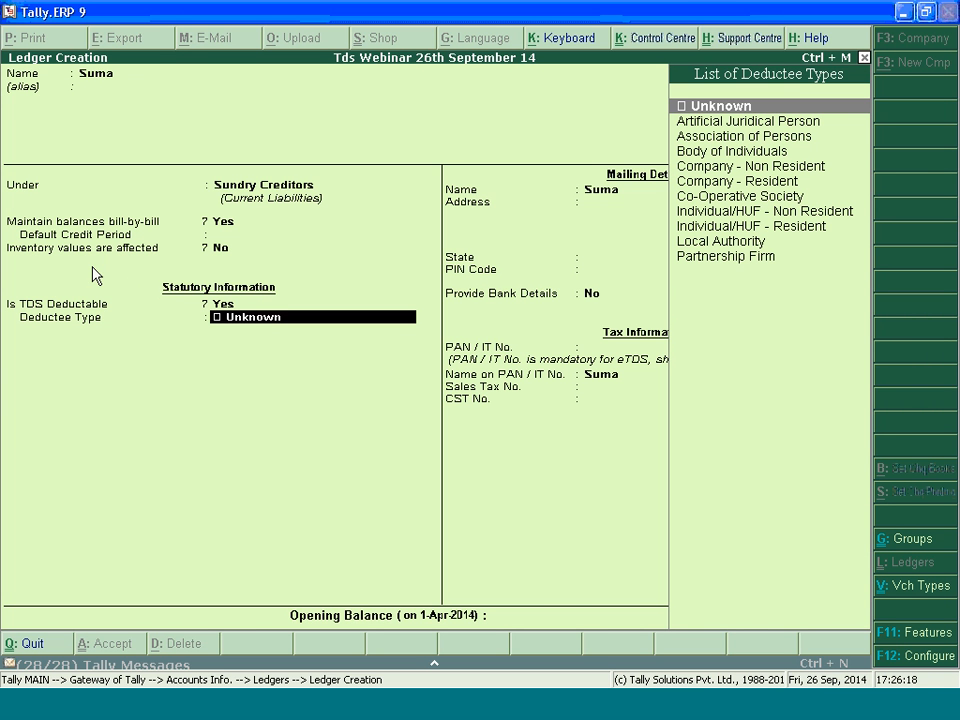
pyautogui.write('i')
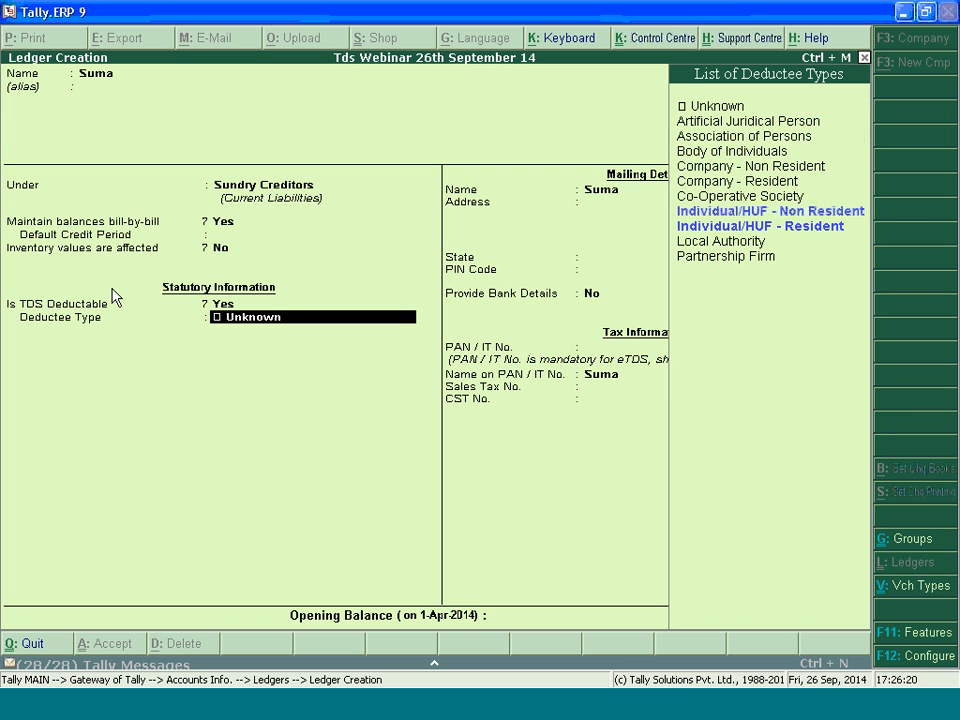
pyautogui.write('n')
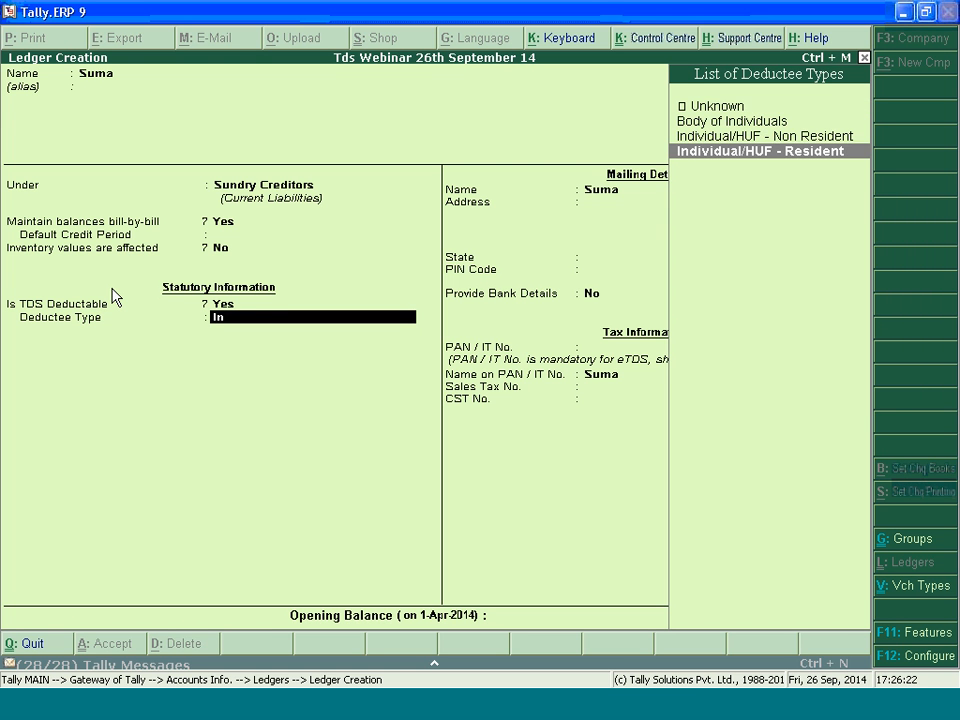
pyautogui.press('Return')
# Allow ADVANCED entries in TDS Master in the ledger configuration
pyautogui.press('BackSpace')
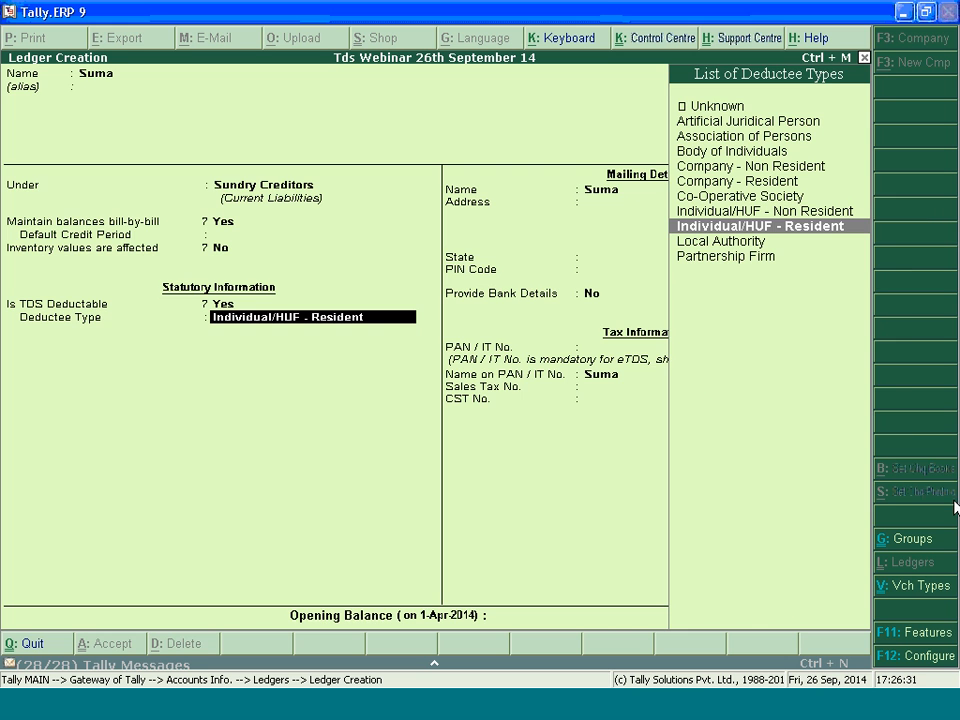
pyautogui.press('F12')
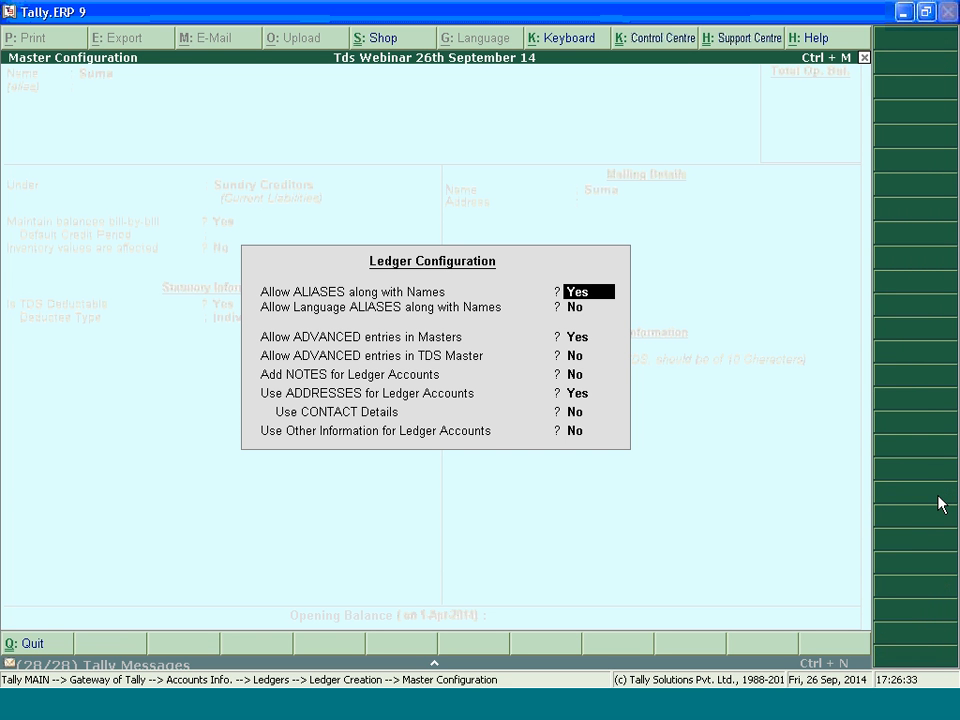
pyautogui.press('Return')
pyautogui.press('Return')
pyautogui.press('Return')
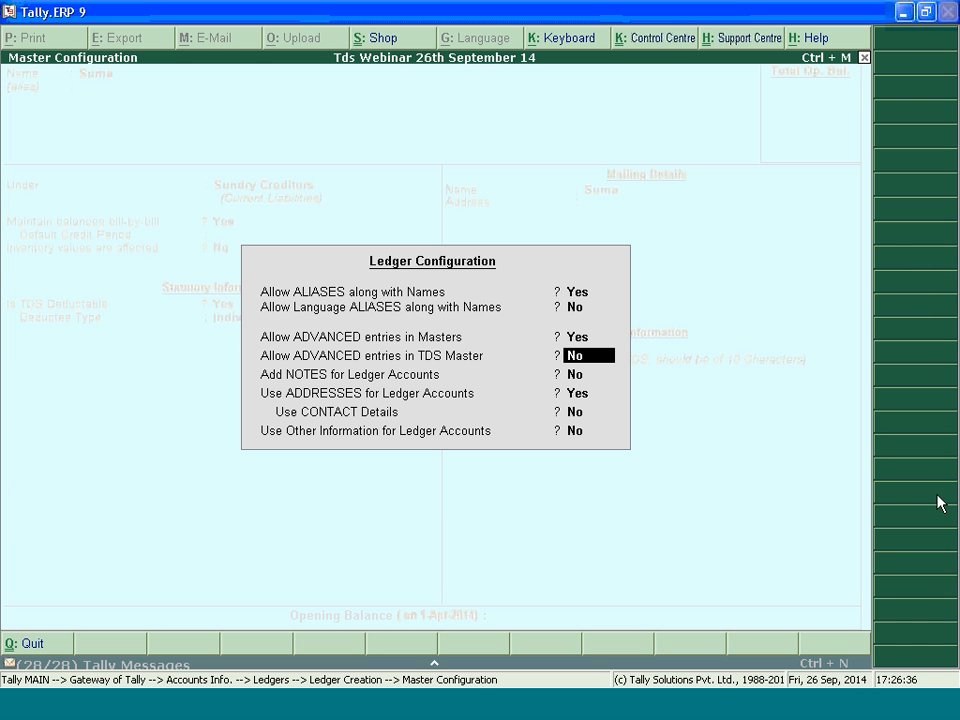
pyautogui.write('y')
pyautogui.press('Return')
pyautogui.hotkey('ctrl', 'a')
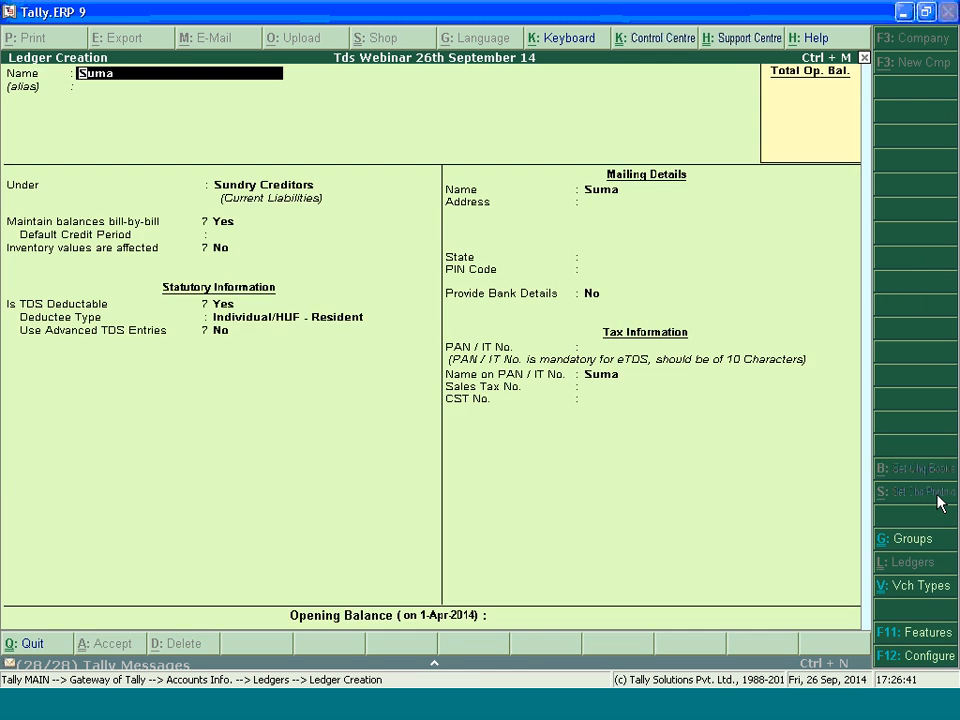
# Keep Use Advanced TDS Entries at No, enter the party's PAN, and save the ledger
pyautogui.press('Return')
pyautogui.press('Return')
pyautogui.press('Return')
pyautogui.press('Return')
pyautogui.press('Return')
pyautogui.press('Return')
pyautogui.press('Return')
pyautogui.press('Return')
pyautogui.press('Return')
pyautogui.press('Return')
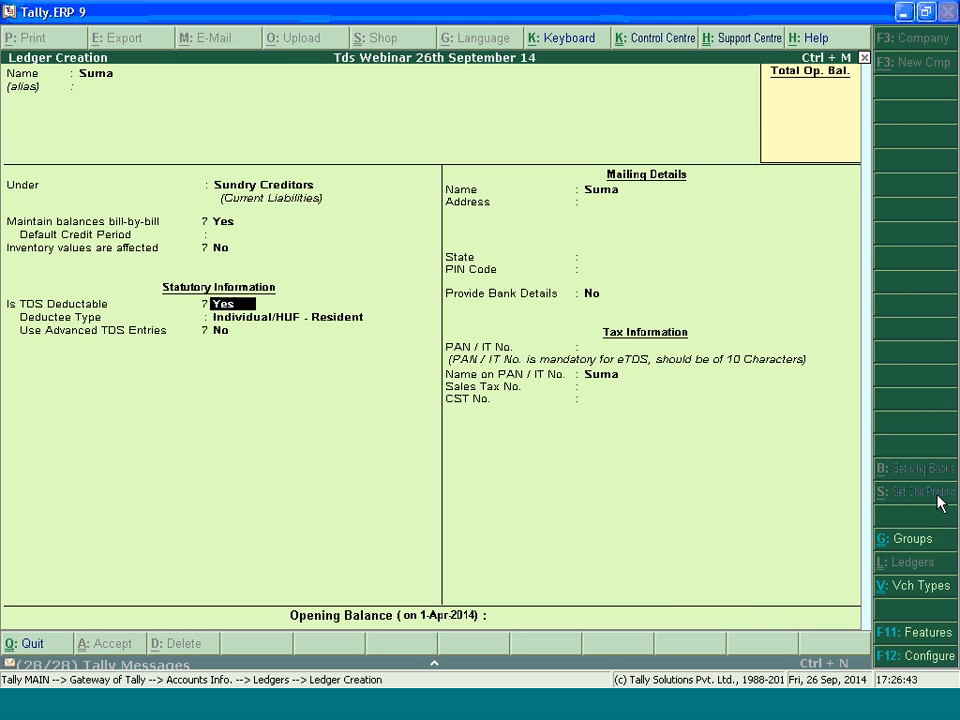
pyautogui.press('Return')
pyautogui.press('Return')
pyautogui.press('Return')
pyautogui.press('Return')
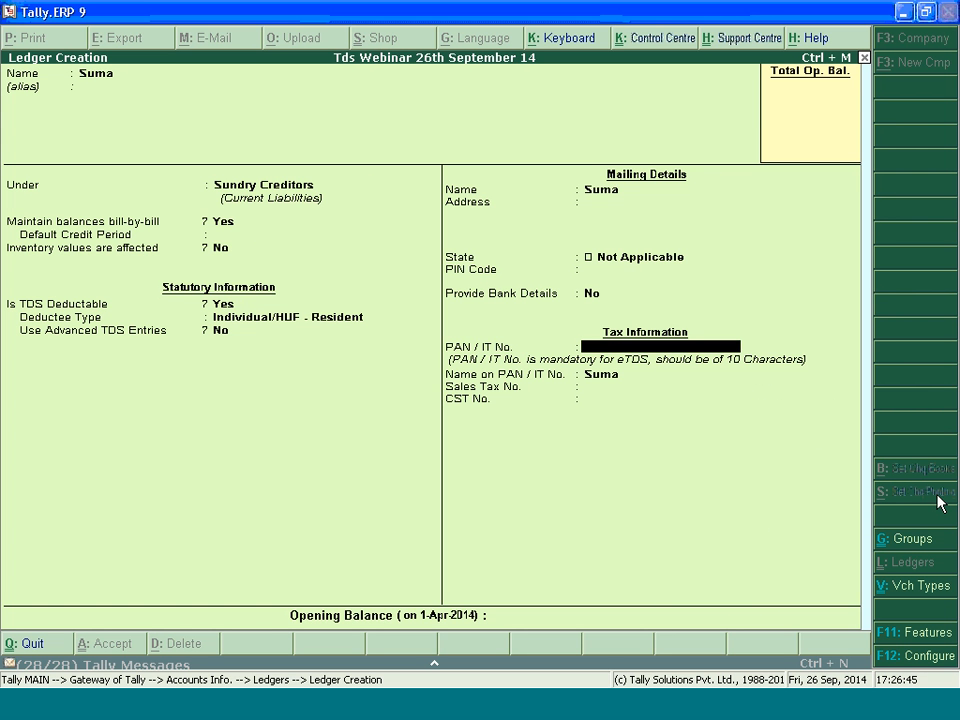
pyautogui.write('AAAAA1234A')
pyautogui.press('Return')
pyautogui.press('Return')
pyautogui.press('Return')
pyautogui.press('Return')
pyautogui.press('Return')
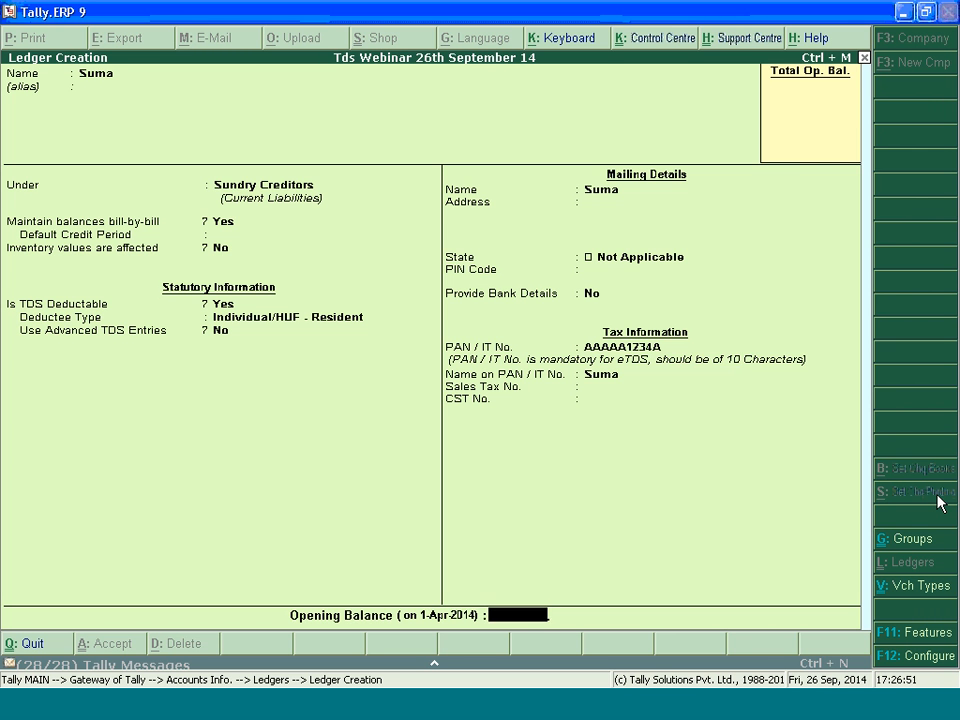
pyautogui.press('Escape')
pyautogui.press('Escape')
pyautogui.press('Escape')
# Leave ledger creation and start a new journal voucher dated 25-4-2014
pyautogui.press('v')
pyautogui.press('F7')
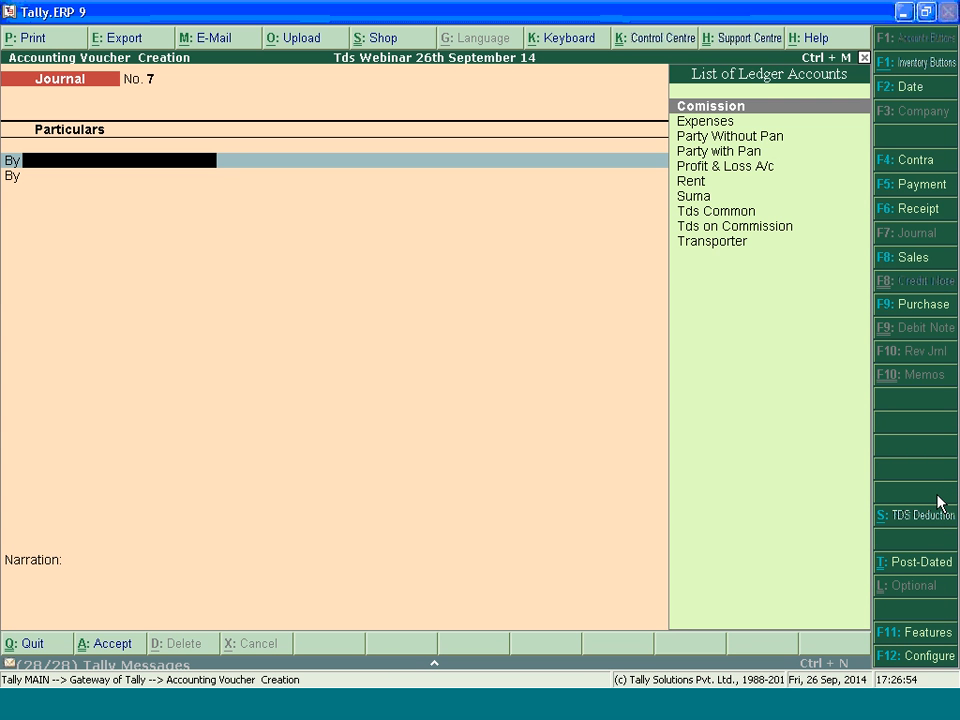
pyautogui.press('F2')
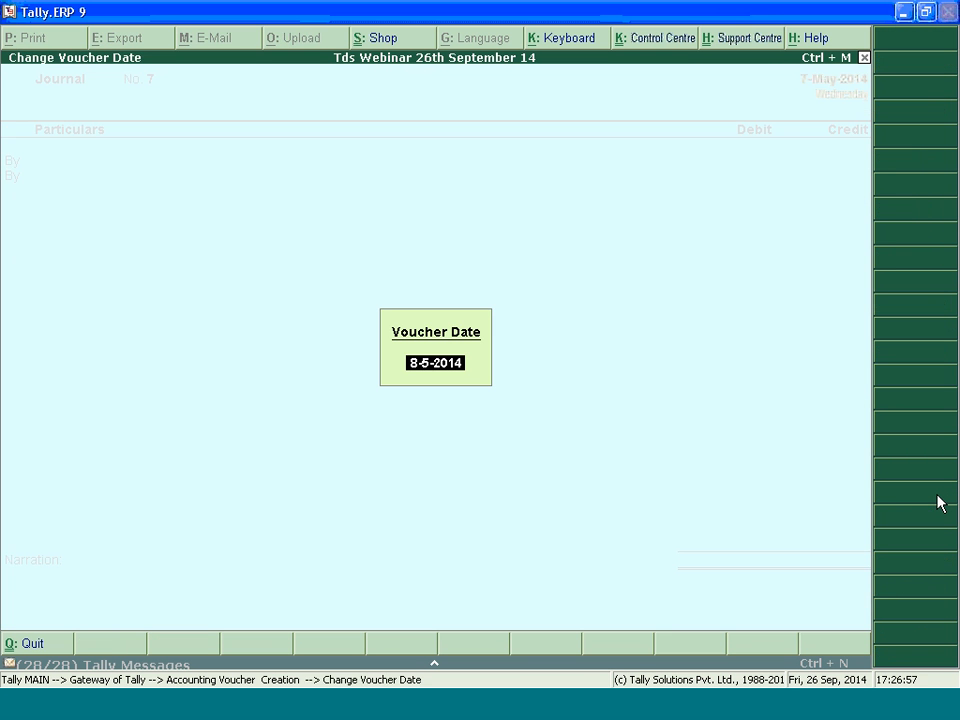
pyautogui.write('25.4.2014')
pyautogui.press('Return')
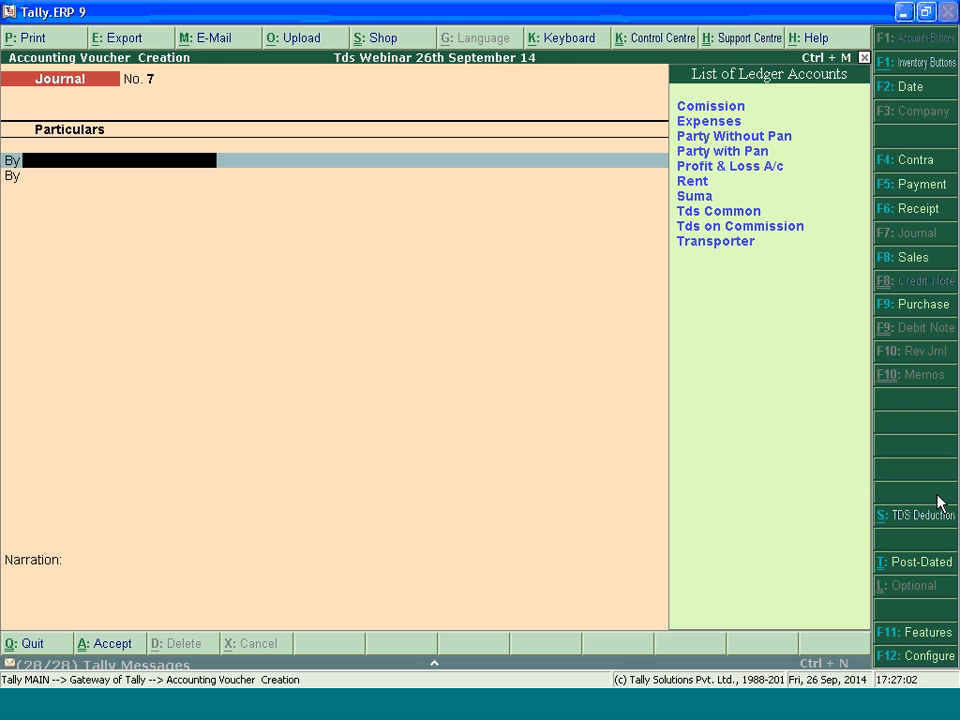
pyautogui.press('Return')
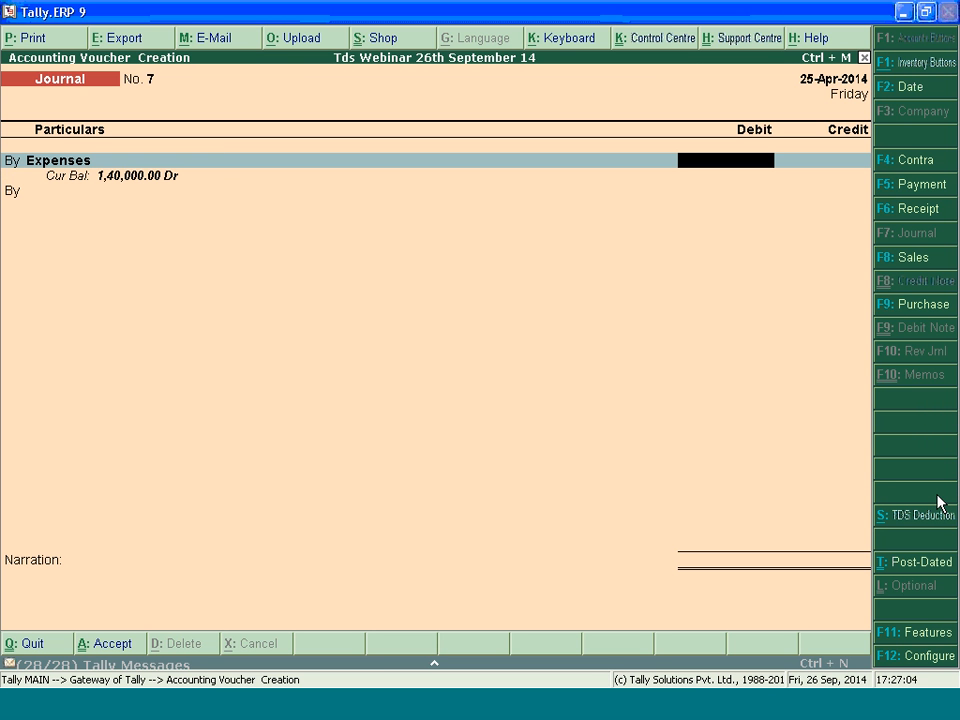
pyautogui.write('25')
pyautogui.press('BackSpace')
pyautogui.press('BackSpace')
pyautogui.press('BackSpace')
pyautogui.write('N')
pyautogui.press('Return')
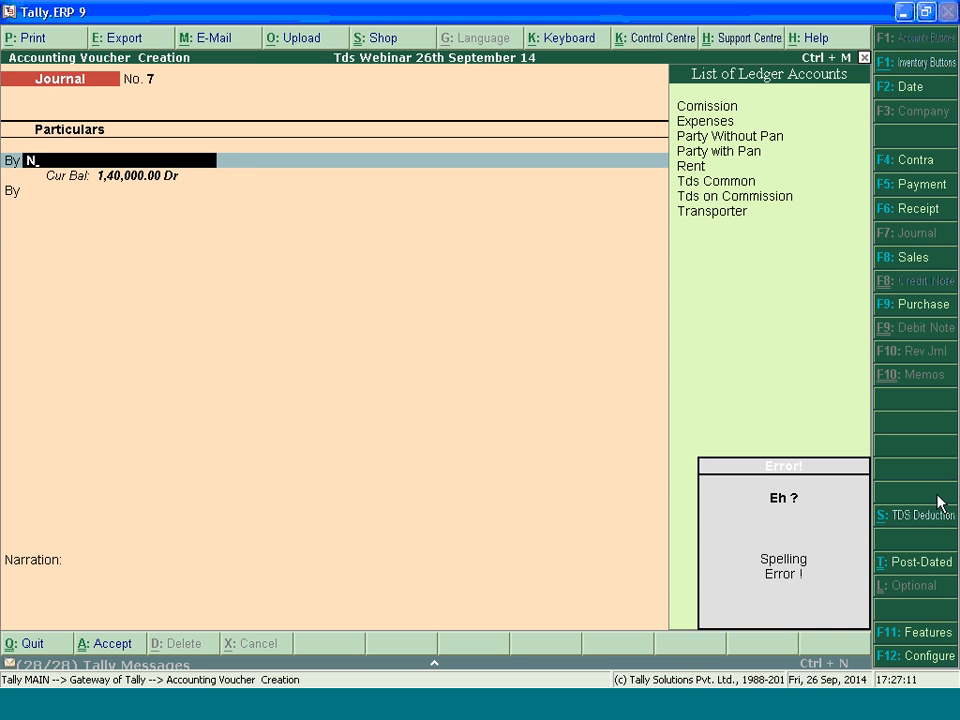
# Create an Advertisement ledger from the journal's debit line under Indirect Expenses, with TDS applicable
pyautogui.write('A')
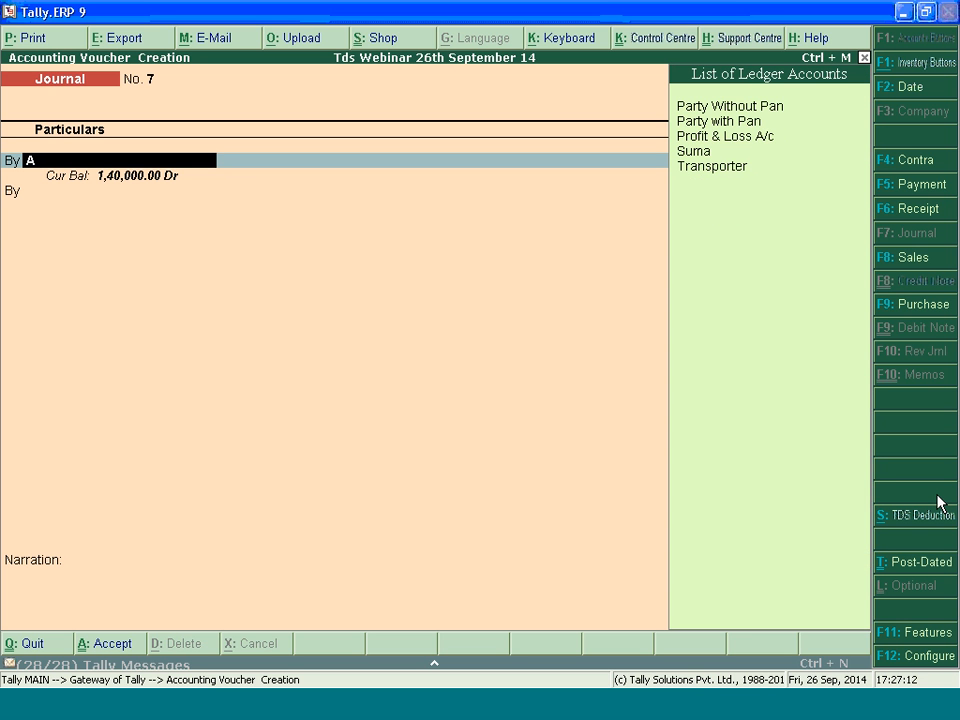
pyautogui.hotkey('alt', 'c')
pyautogui.write('dver')
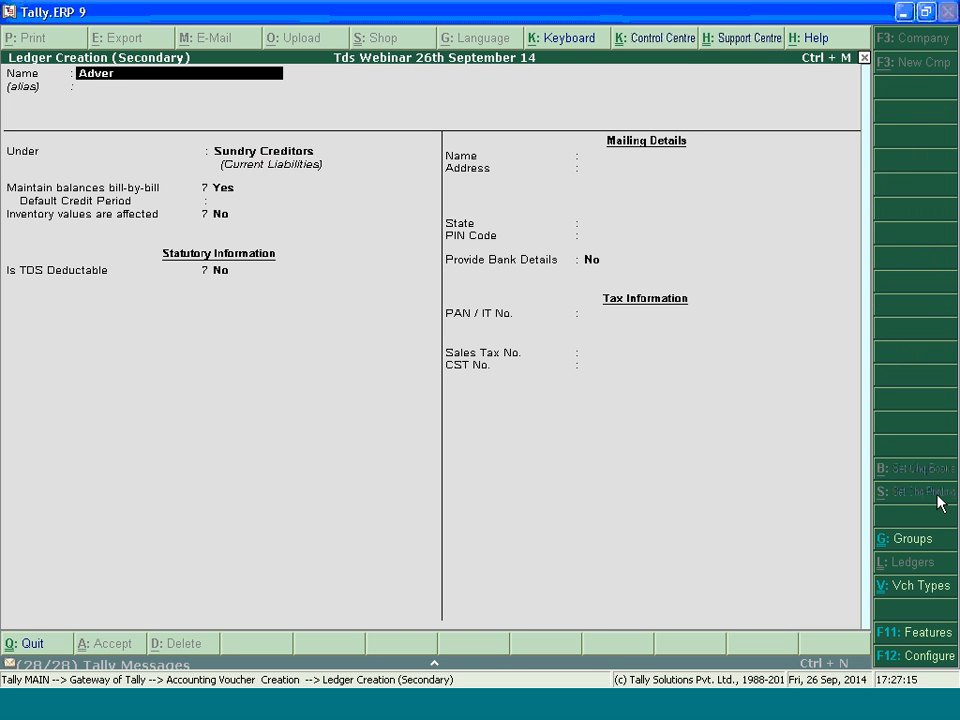
pyautogui.write('tisement')
pyautogui.press('Return')
pyautogui.press('Return')
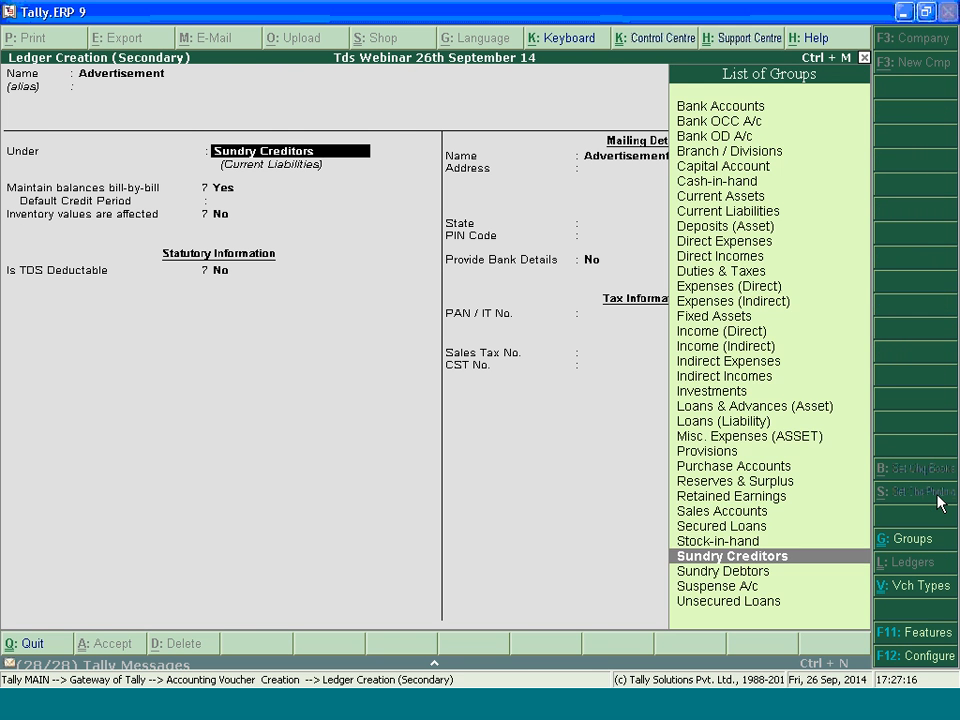
pyautogui.write('In')
pyautogui.press('Up')
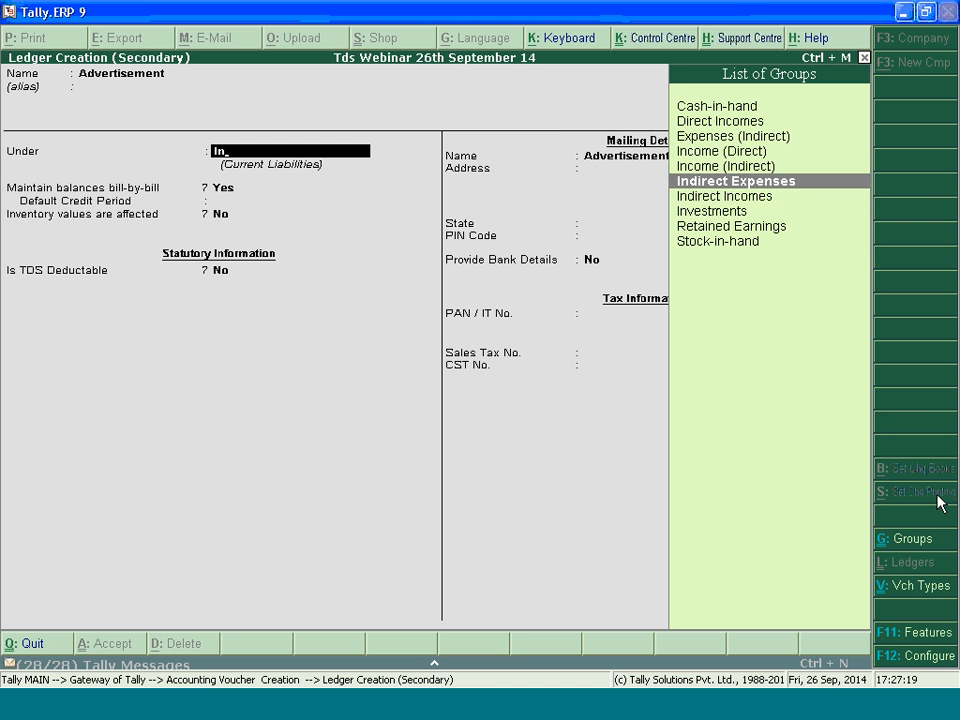
pyautogui.press('Return')
pyautogui.write('y')
pyautogui.press('Return')
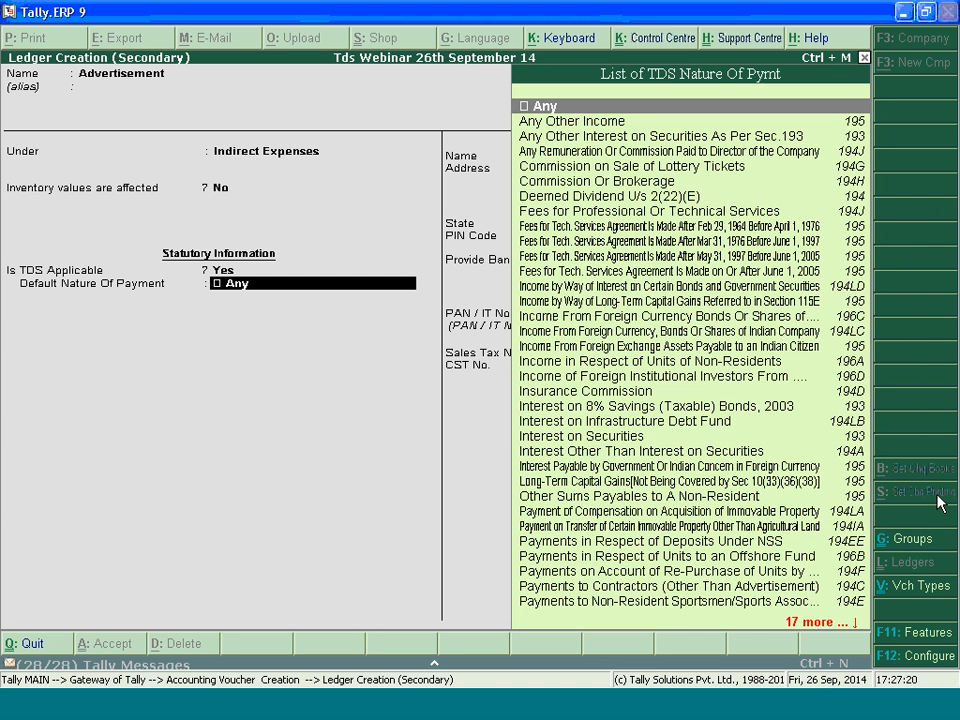
# Set the Advertisement ledger's default nature of payment to Payment to Contractors (Advertisement Contractors), and save the ledger
pyautogui.write('Pay')
pyautogui.press('Up')
pyautogui.press('Up')
pyautogui.press('Up')
pyautogui.press('Up')
pyautogui.press('Return')
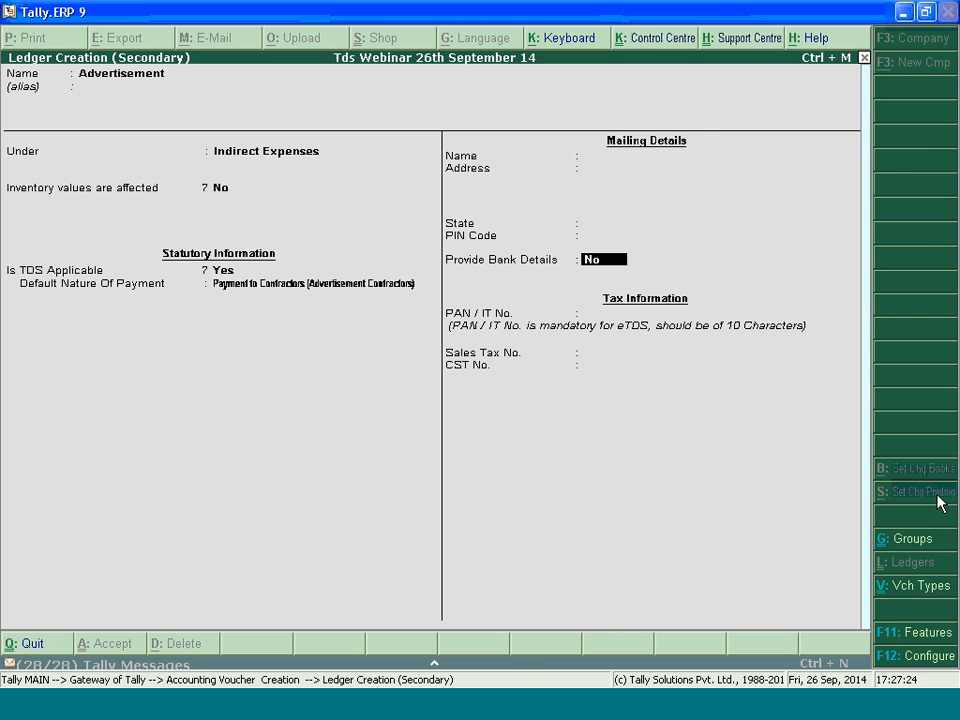
pyautogui.press('BackSpace')
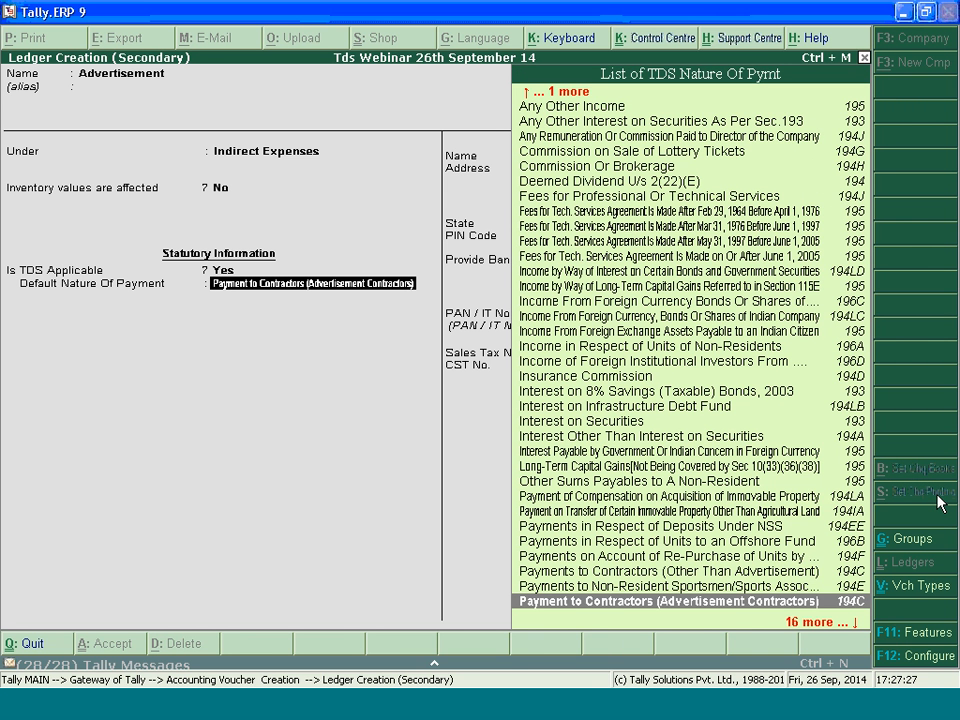
pyautogui.press('Up')
pyautogui.press('Up')
pyautogui.press('Return')
pyautogui.hotkey('ctrl', 'a')
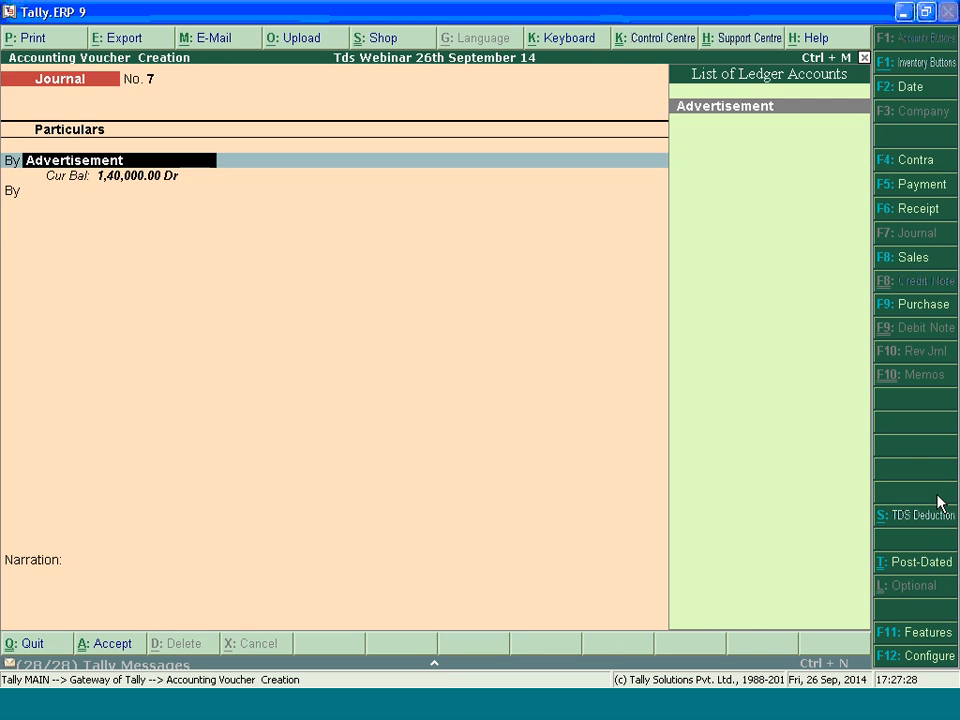
# Abandon the journal voucher and open the new Individual/HUF party's ledger for alteration
pyautogui.press('Return')
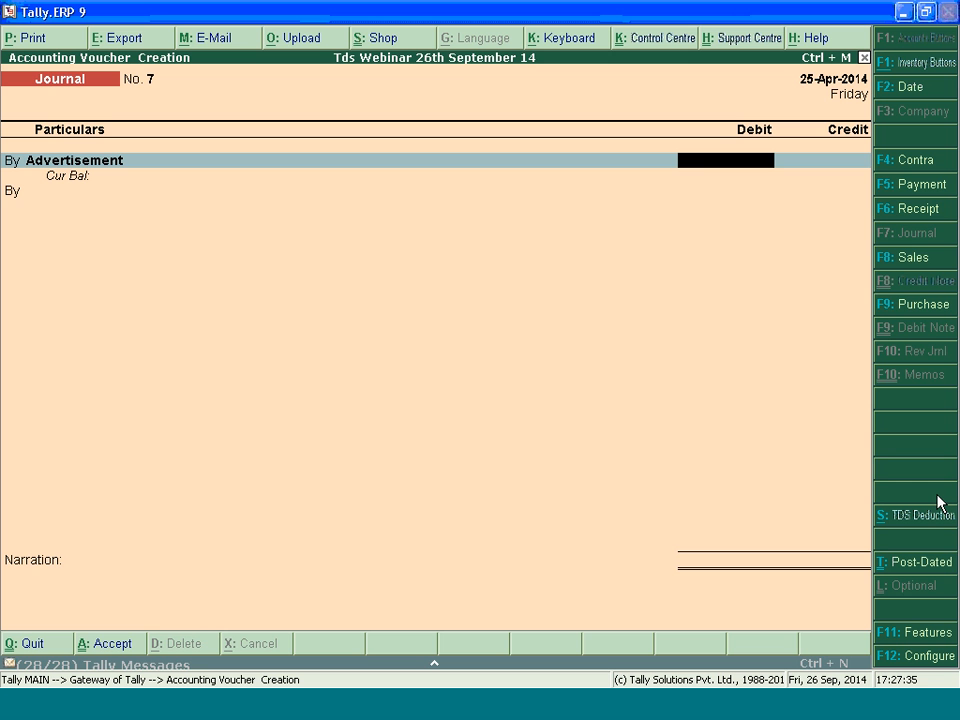
pyautogui.press('Escape')
pyautogui.press('Return')
pyautogui.press('Return')
pyautogui.press('Down')
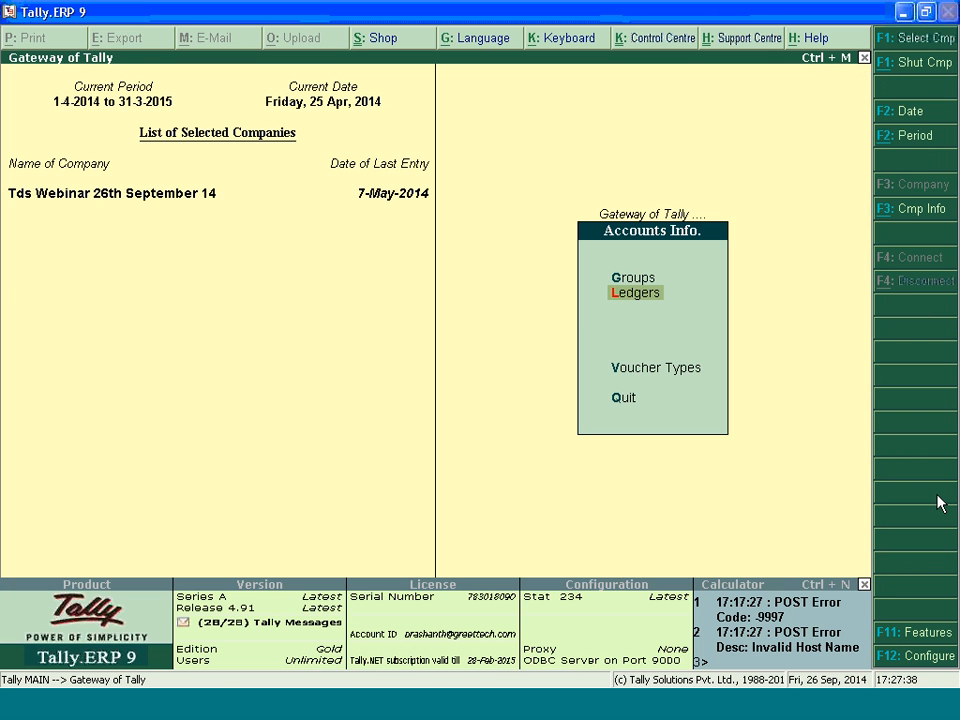
pyautogui.press('Return')
pyautogui.press('Down')
pyautogui.press('Return')
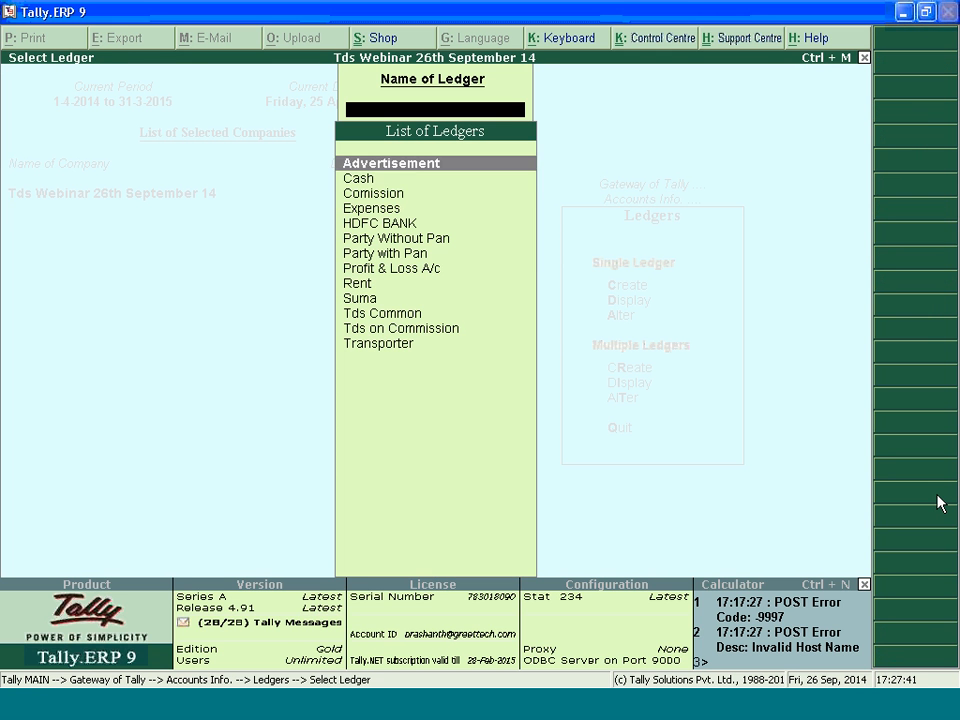
pyautogui.press('Down')
pyautogui.press('Down')
pyautogui.press('Down')
pyautogui.press('Down')
pyautogui.press('Down')
pyautogui.press('Down')
pyautogui.press('Down')
pyautogui.press('Down')
pyautogui.press('Down')
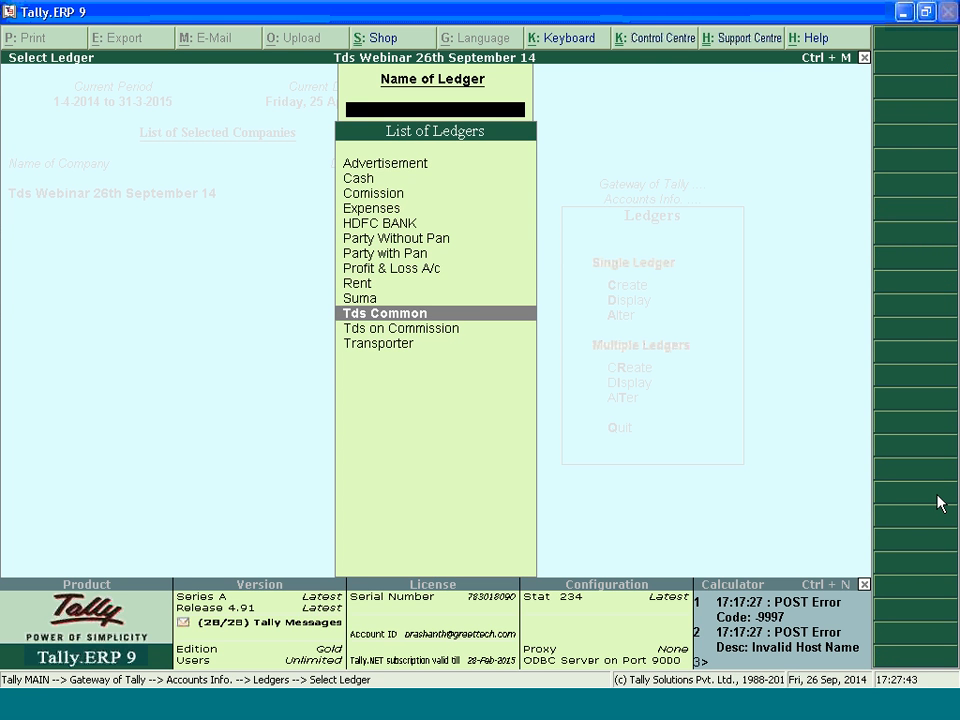
pyautogui.press('Up')
pyautogui.press('Return')
pyautogui.press('Return')
pyautogui.press('Return')
pyautogui.press('Return')
pyautogui.press('Return')
pyautogui.press('Return')
pyautogui.press('Return')
pyautogui.press('Return')
pyautogui.press('Return')
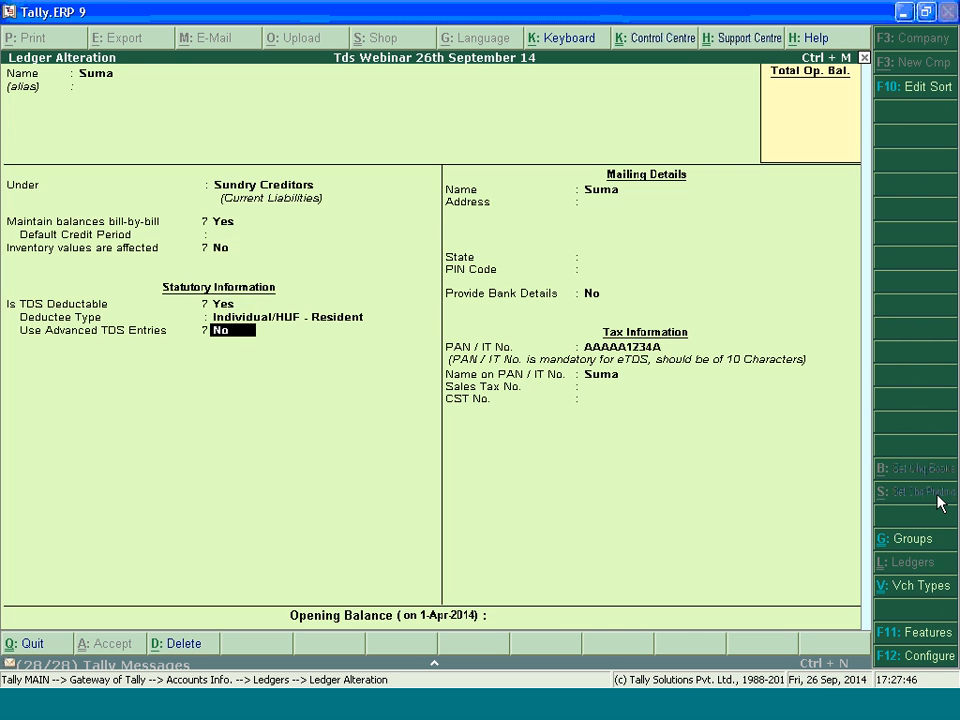
# Check in the ledger configuration whether advanced entries are allowed in the TDS master
pyautogui.press('F12')
pyautogui.press('Return')
pyautogui.press('Return')
pyautogui.press('Return')
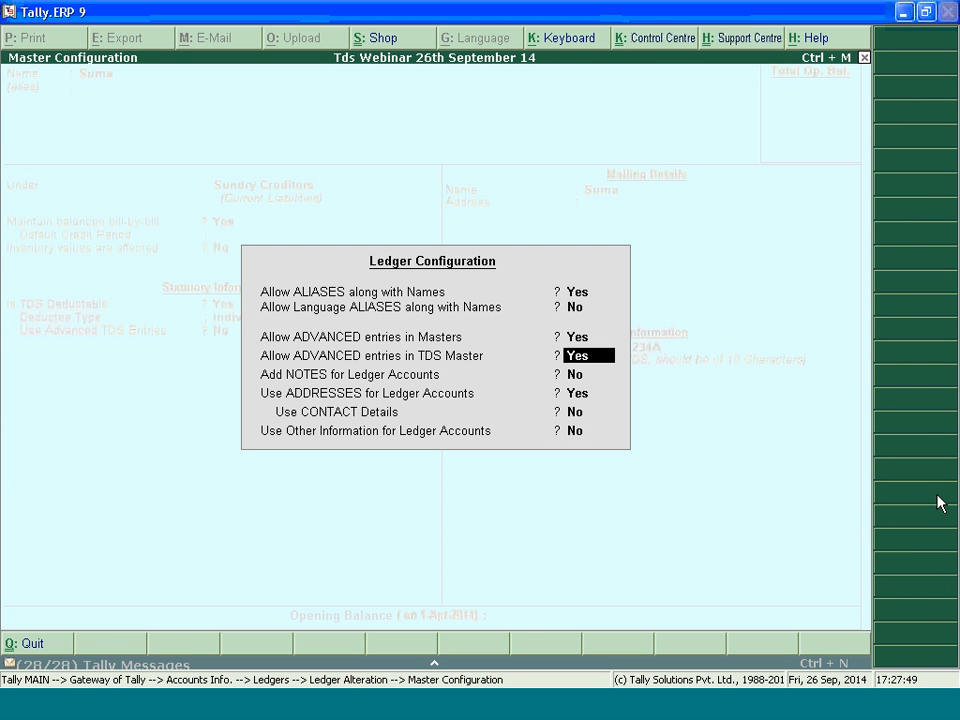
pyautogui.hotkey('ctrl', 'a')
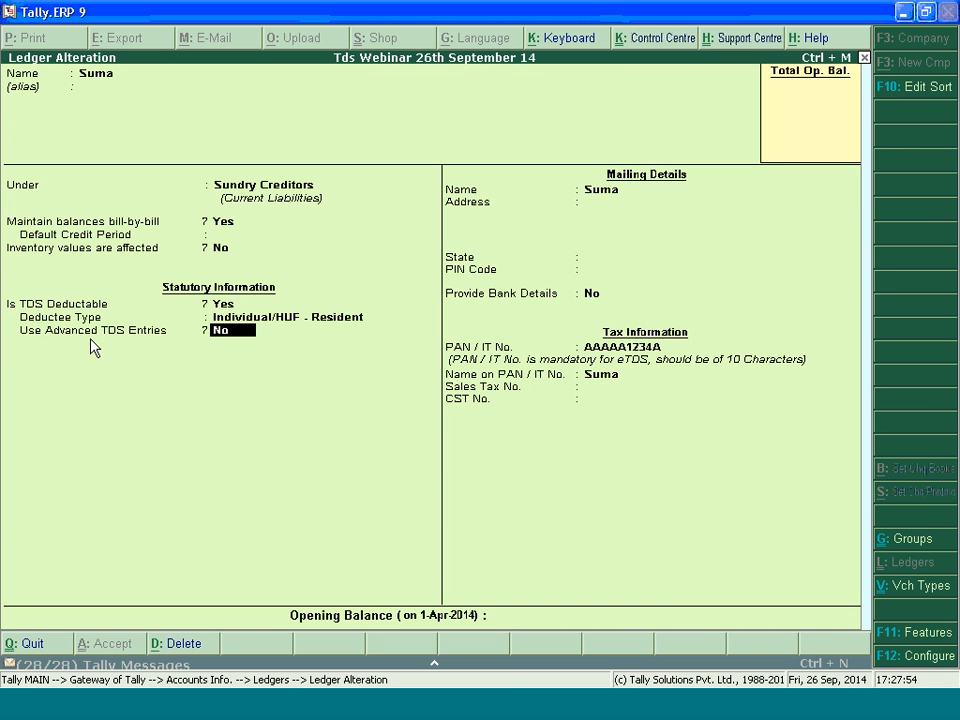
# Enable Use Advanced TDS Entries for the party and leave Ignore Surcharge Exemption Limit at No
pyautogui.write('y')
pyautogui.press('Return')
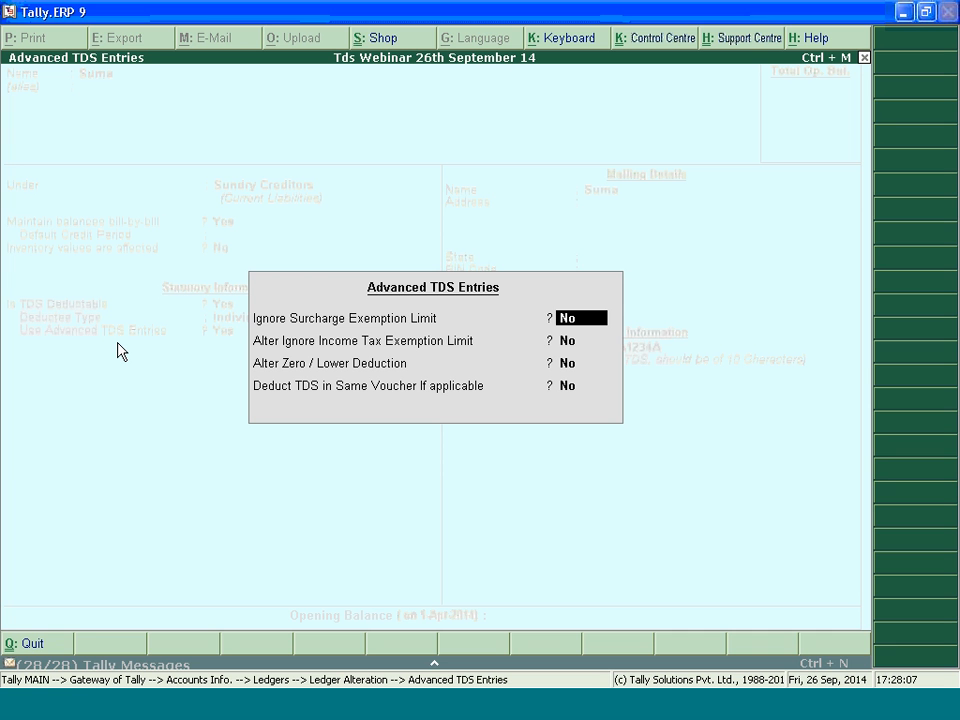
pyautogui.press('Return')
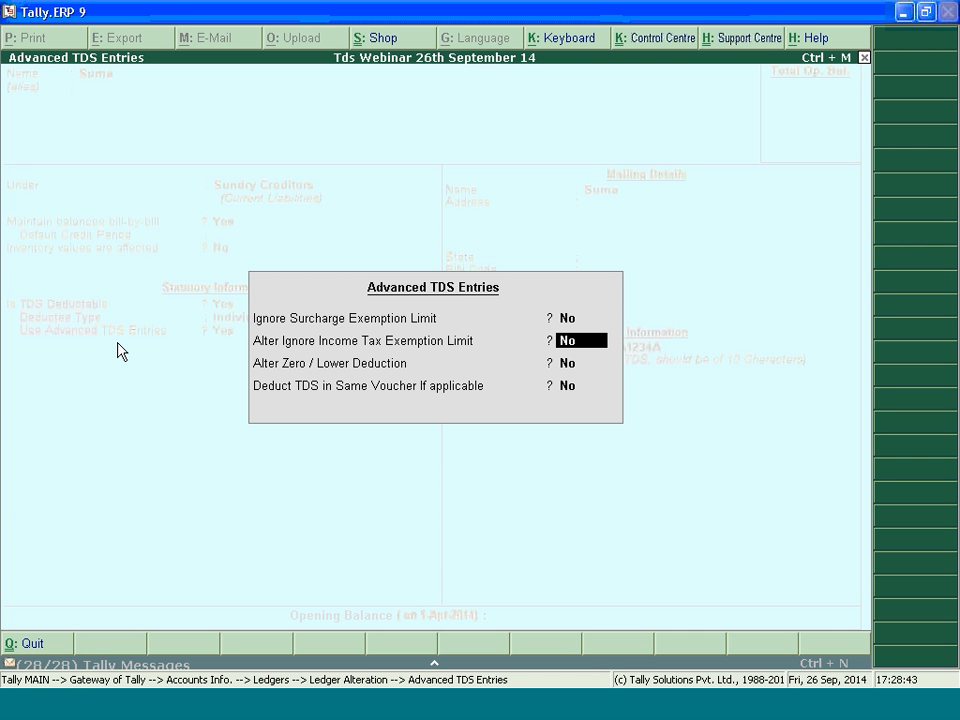
# Allow the party to ignore the income tax exemption limit for Payments to Contractors (Other Than Advertisement)
pyautogui.write('yes')
pyautogui.press('Return')
pyautogui.write('Pay')
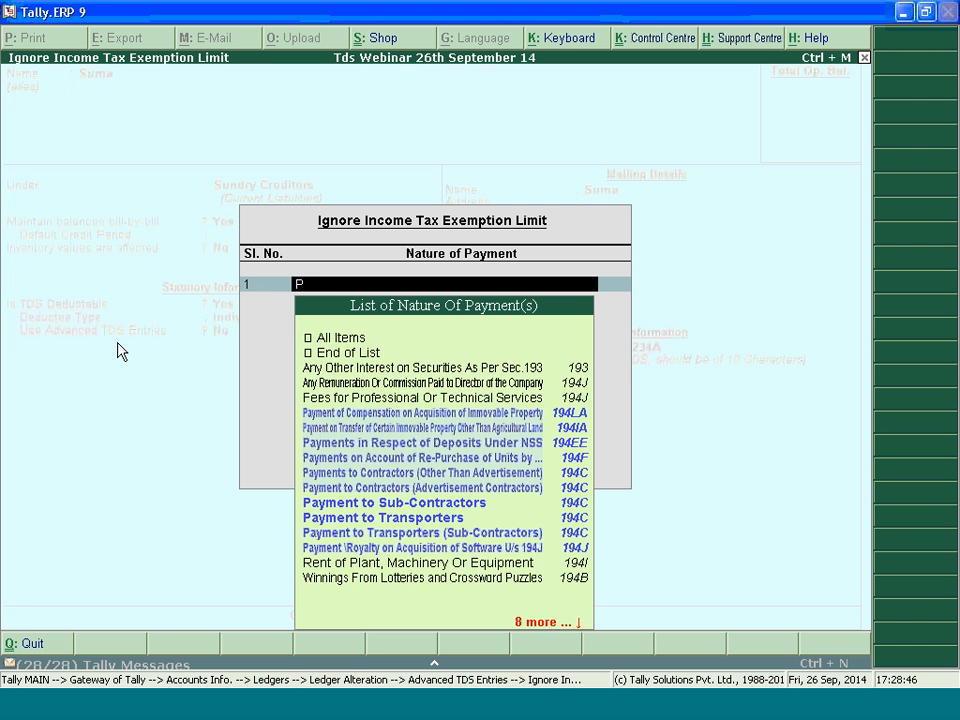
pyautogui.press('Down')
pyautogui.press('Down')
pyautogui.press('Down')
pyautogui.press('Down')
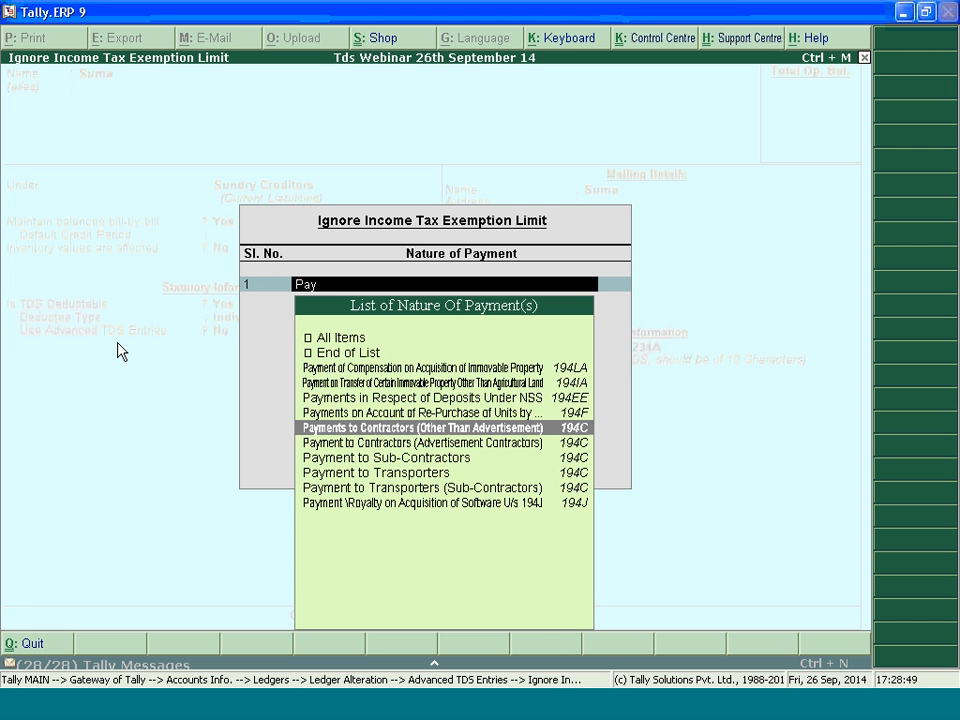
pyautogui.press('Return')
# Leave Deduct TDS in Same Voucher at No, save the party ledger and return to the Gateway of Tally
pyautogui.press('Return')
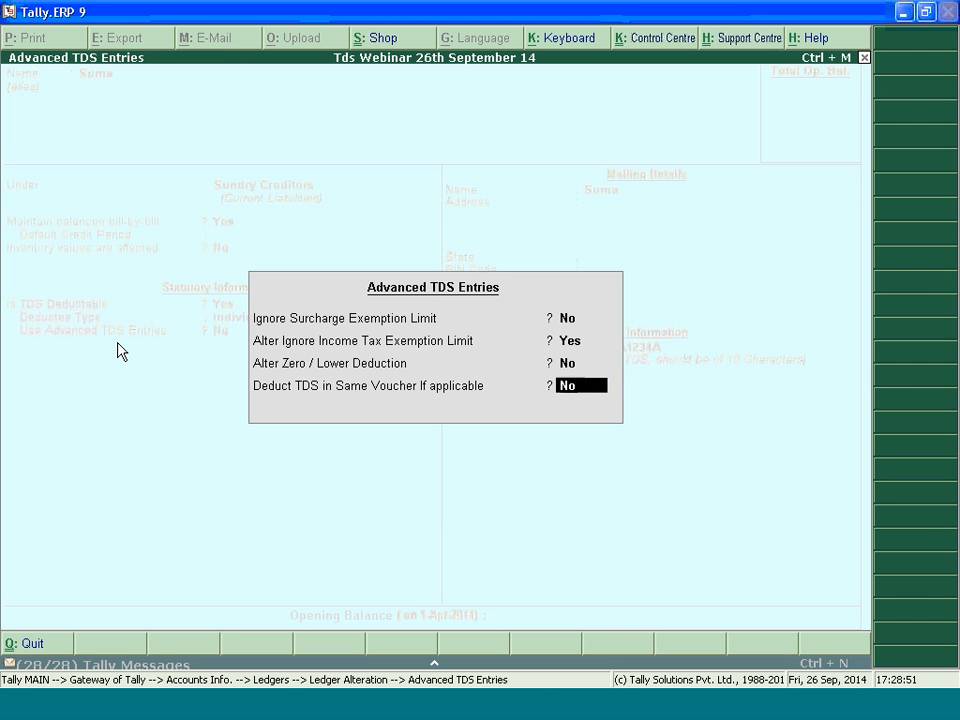
pyautogui.press('Return')
pyautogui.press('Return')
pyautogui.press('Return')
pyautogui.press('Return')
pyautogui.press('Return')
pyautogui.hotkey('ctrl', 'a')
pyautogui.press('Escape')
pyautogui.press('Escape')
# Start a journal voucher with Advertisement as the debit ledger and set its date to 18-4
pyautogui.press('v')
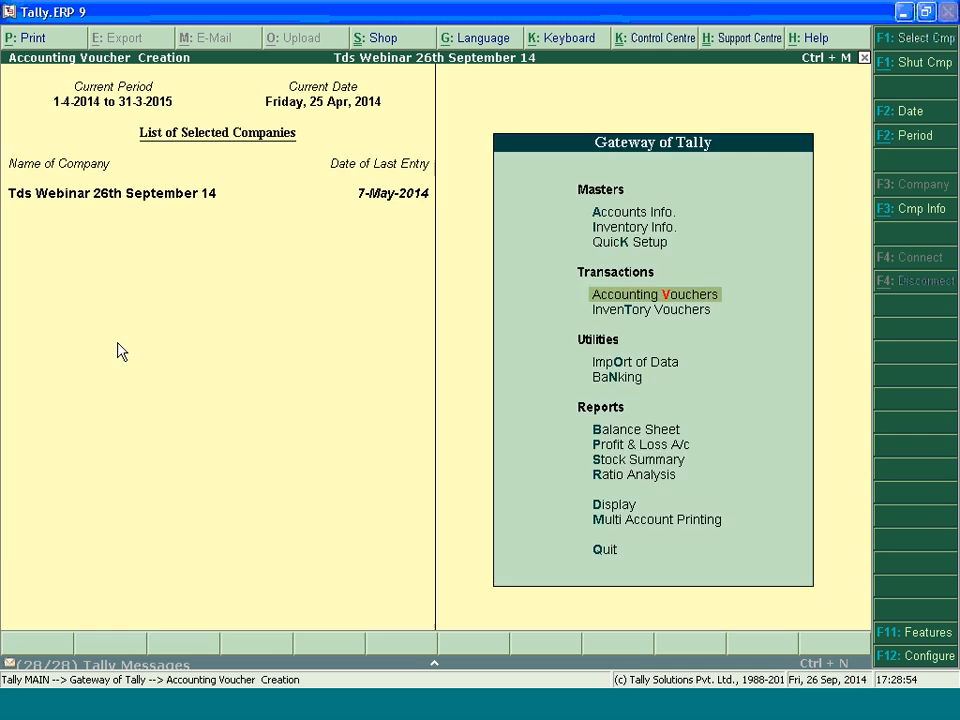
pyautogui.write('Ad')
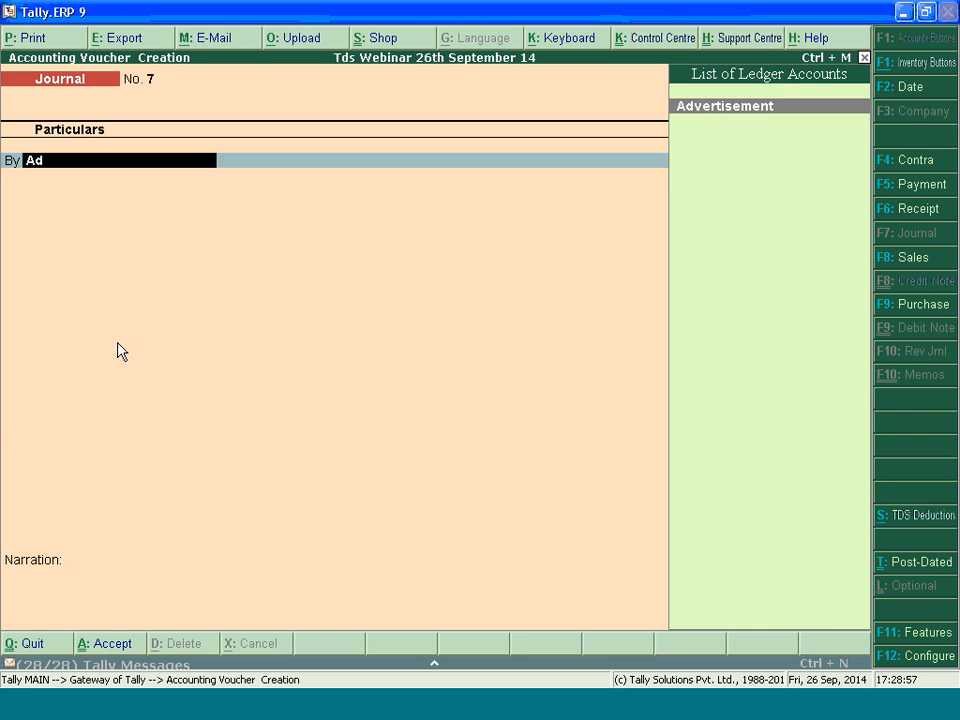
pyautogui.press('Return')
pyautogui.press('BackSpace')
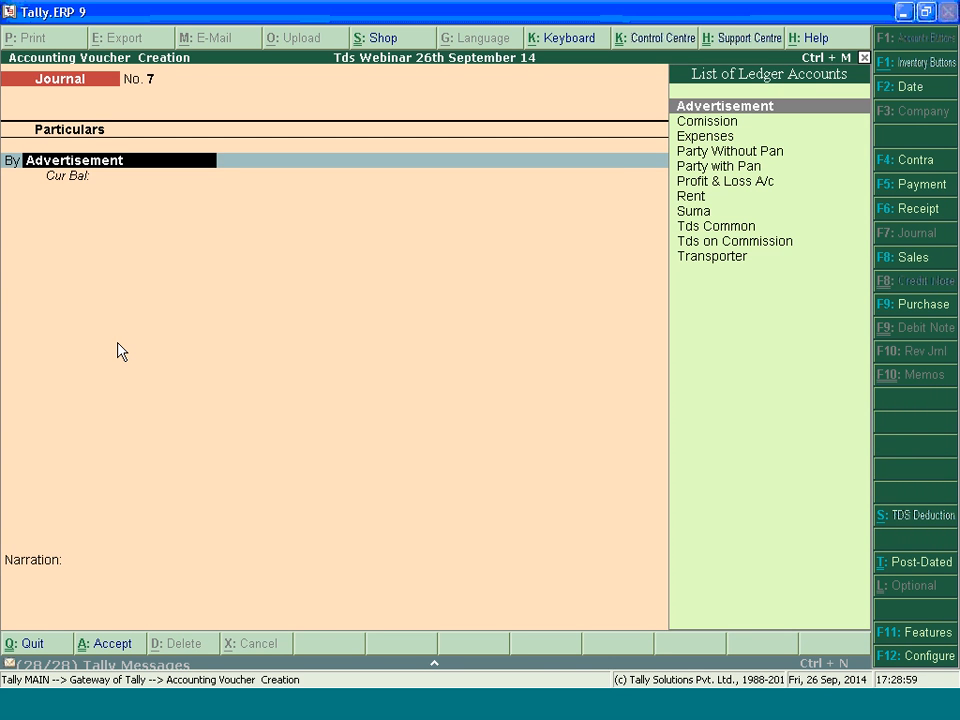
pyautogui.press('F2')
pyautogui.write('18-4')
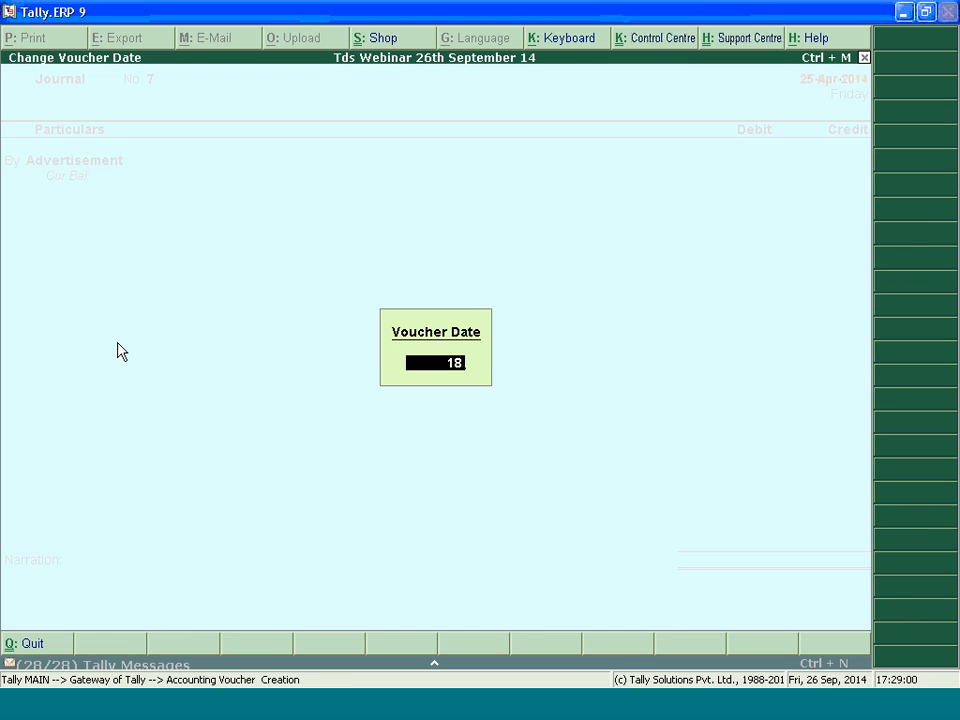
pyautogui.press('Return')
# Debit Advertisement with 12,000 and allocate it to Payments to Contractors (Other Than Advertisement)
pyautogui.press('Return')
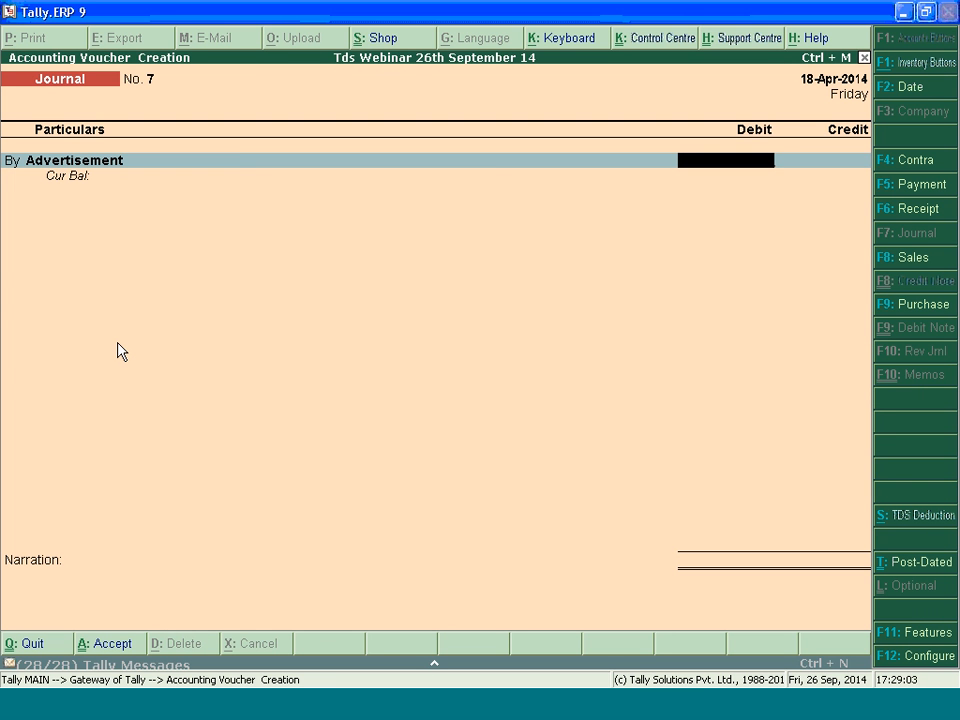
pyautogui.write('120000')
pyautogui.press('BackSpace')
pyautogui.press('Return')
pyautogui.press('Return')
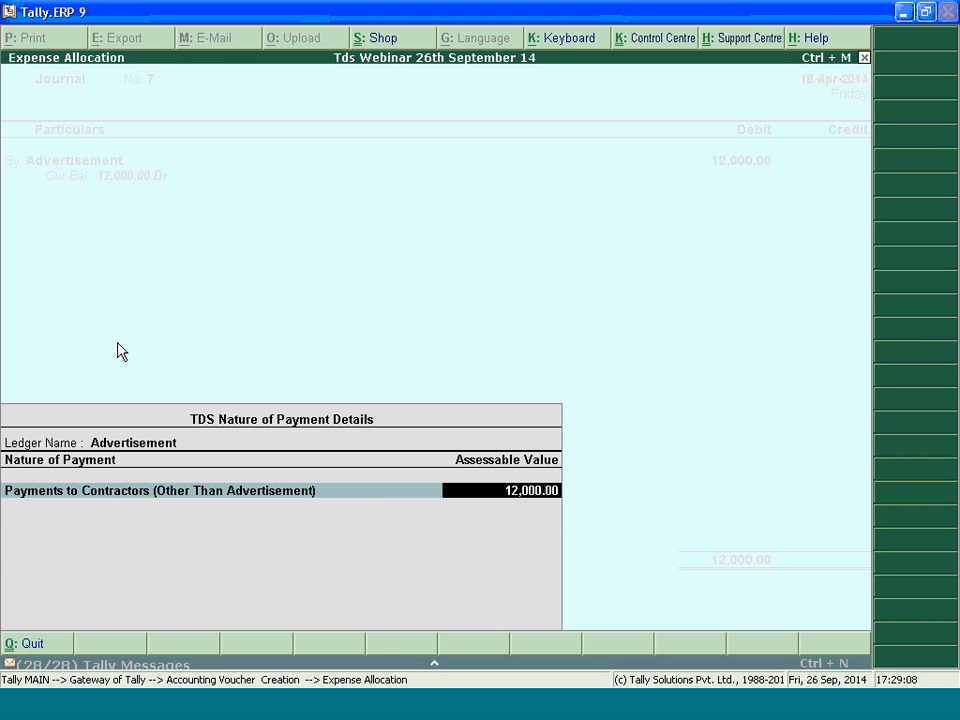
pyautogui.press('Return')
pyautogui.press('Return')
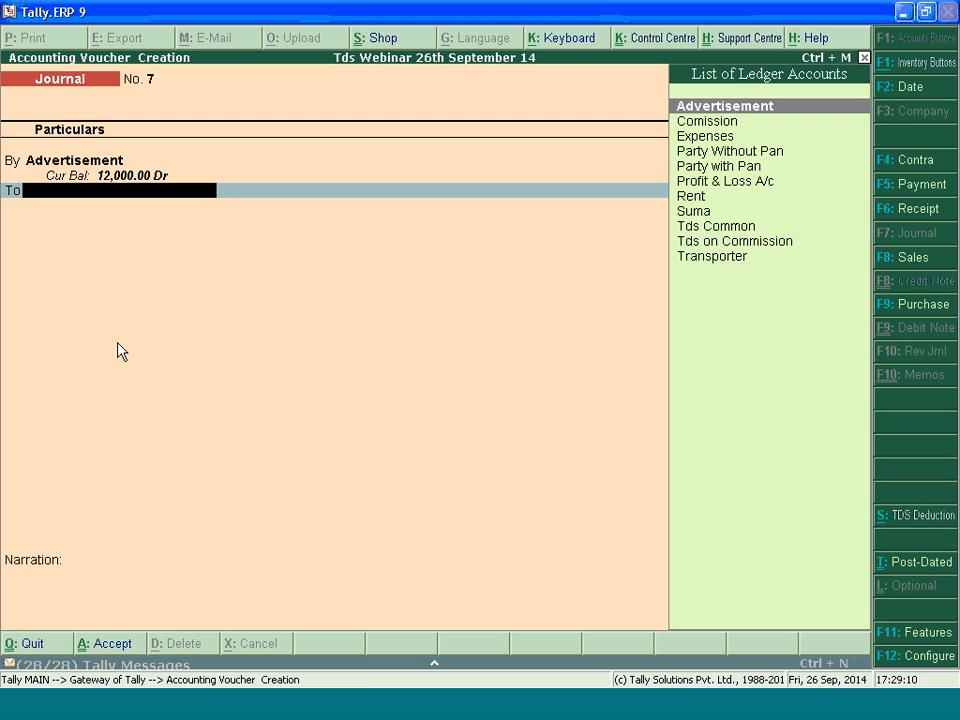
# Credit the Individual/HUF party with new TDS reference Jrnl / 7-1, using Tds Common as duty ledger and deducting now
pyautogui.write('Su')
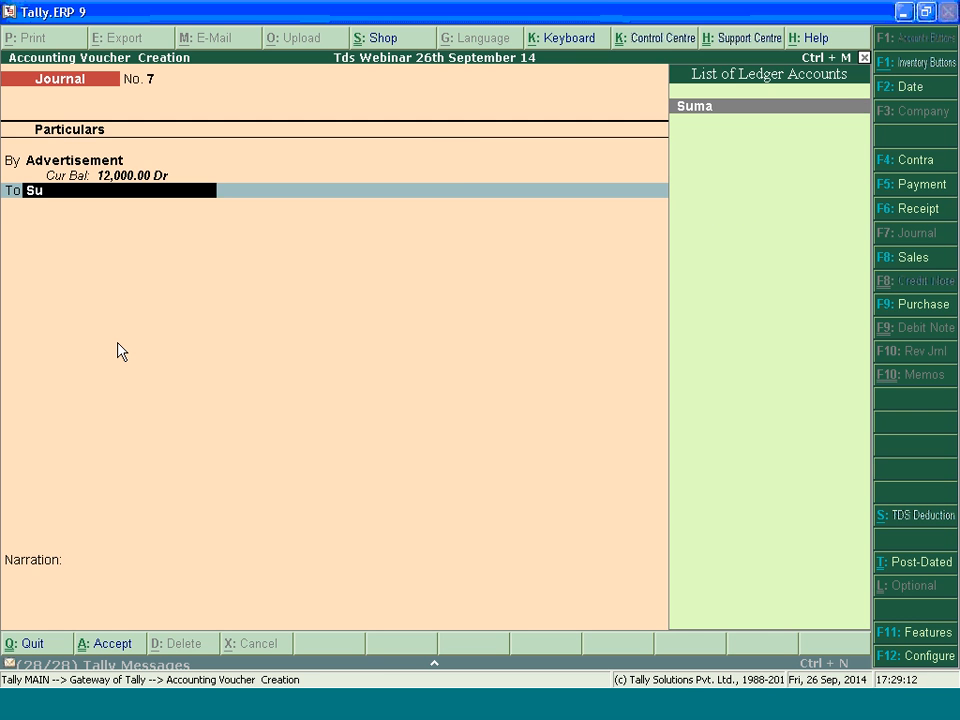
pyautogui.press('Return')
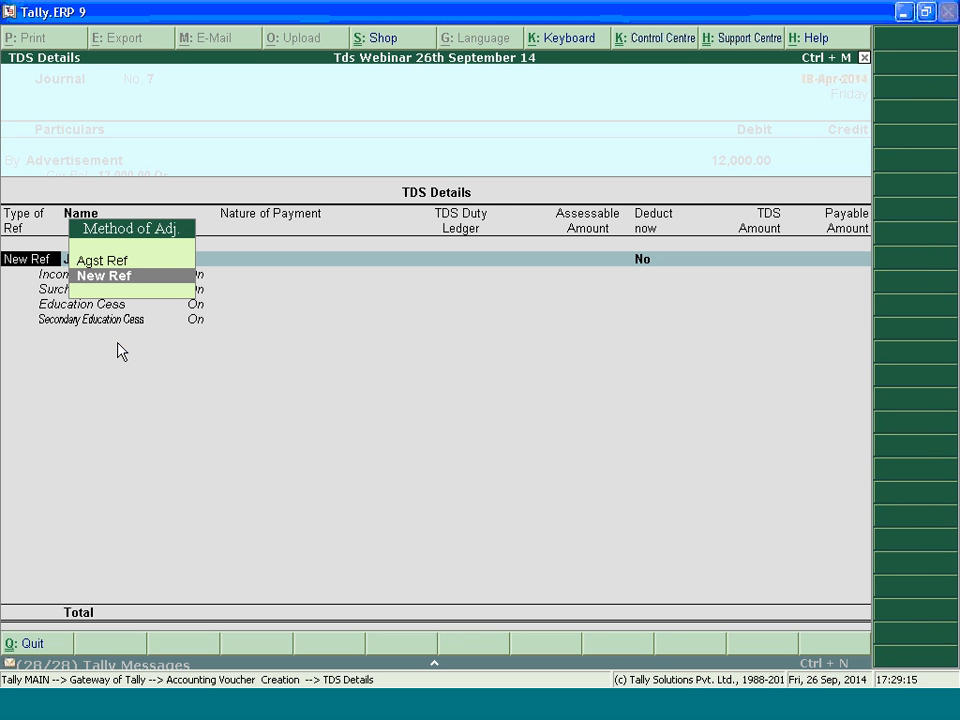
pyautogui.press('Return')
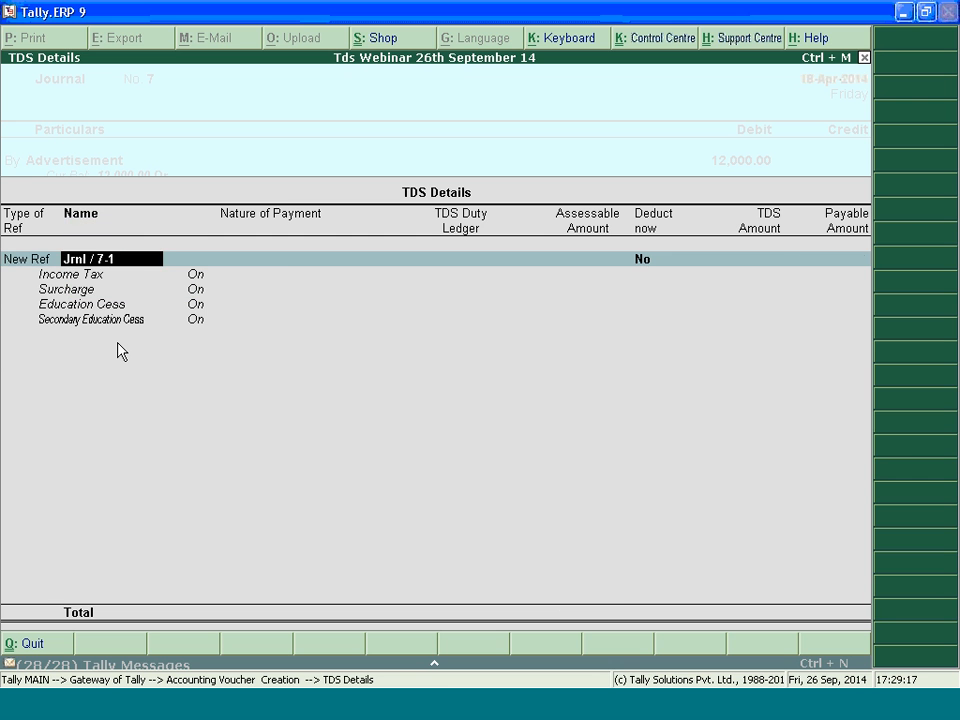
pyautogui.press('Return')
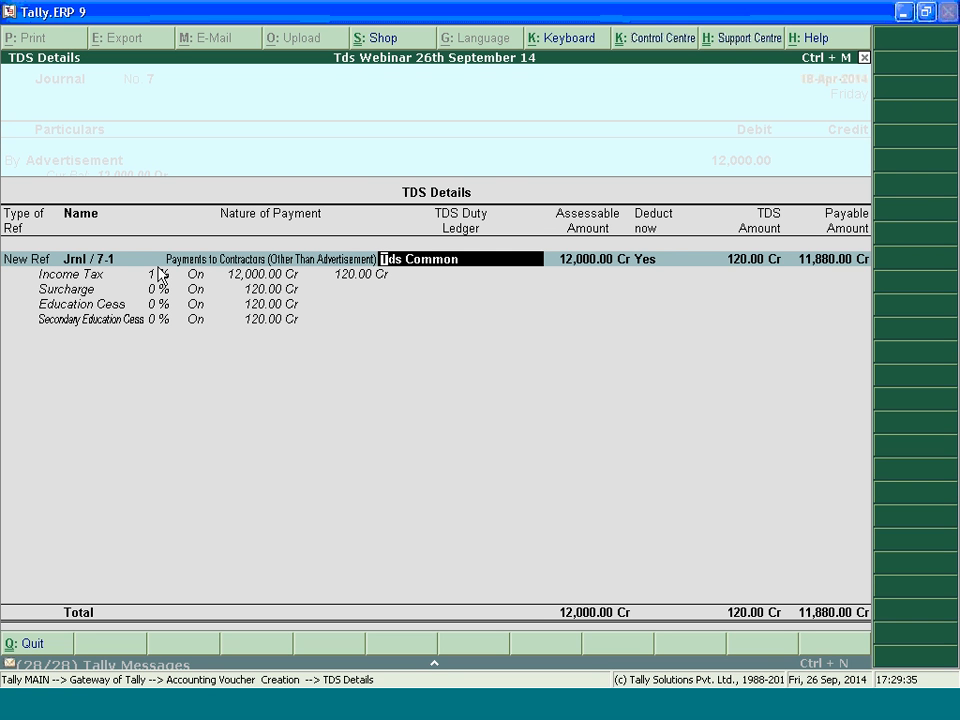
pyautogui.press('Return')
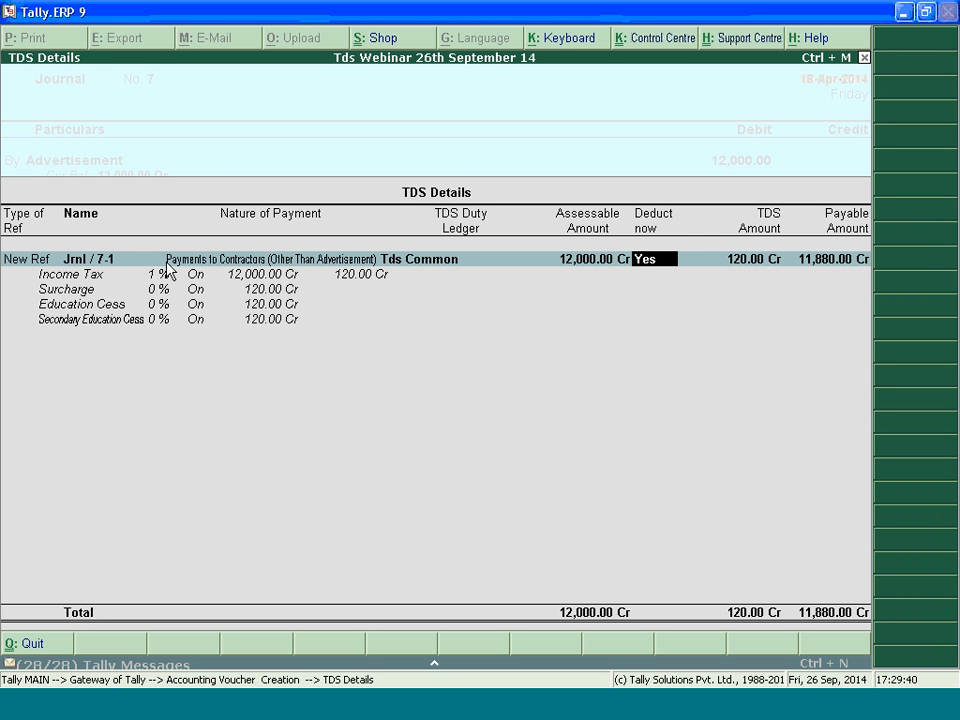
pyautogui.press('Return')
# Record new bill references of 12,000 Cr and 120 Dr, credit Tds Common with 120, and accept the journal
pyautogui.press('Return')
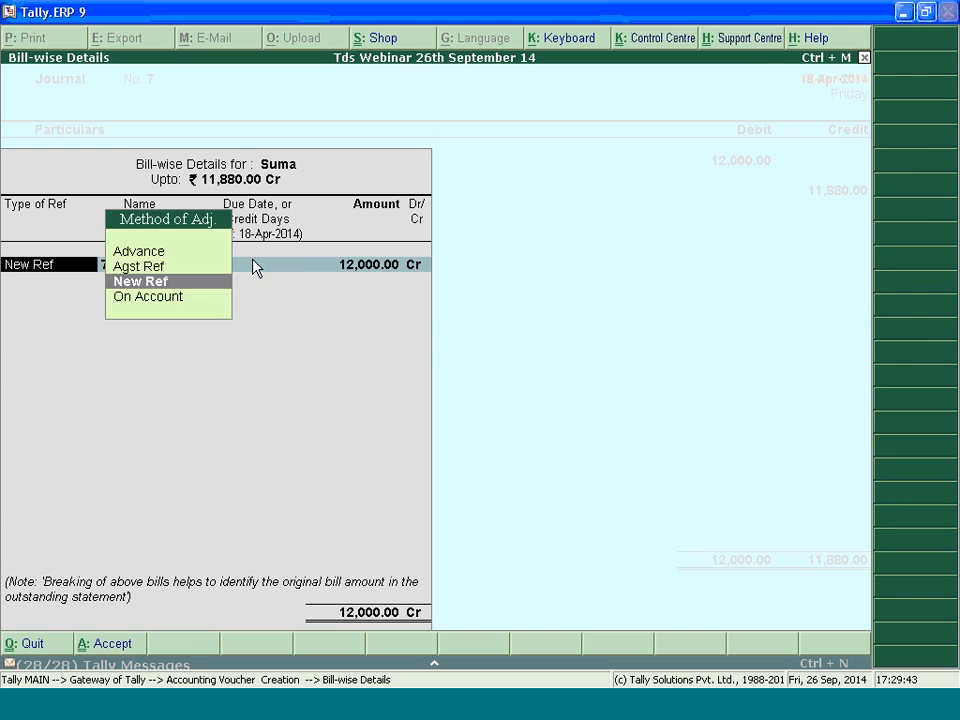
pyautogui.press('Return')
pyautogui.press('Return')
pyautogui.press('Return')
pyautogui.press('Return')
pyautogui.press('Return')
pyautogui.press('Return')
pyautogui.press('Return')
pyautogui.press('Return')
pyautogui.press('Return')
pyautogui.press('Return')
pyautogui.press('Return')
# Leave voucher entry and open the TDS Computation report from the statutory reports
pyautogui.press('Return')
pyautogui.press('Return')
pyautogui.press('Return')
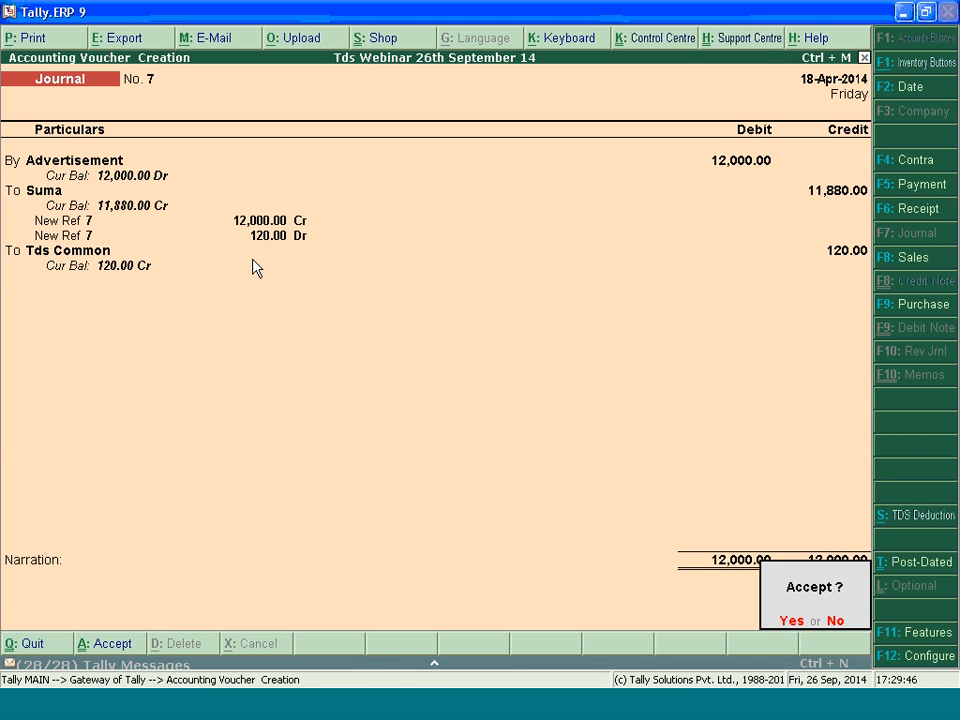
pyautogui.press('Return')
pyautogui.press('Escape')
pyautogui.press('Return')
pyautogui.press('d')
pyautogui.press('u')
pyautogui.press('Return')
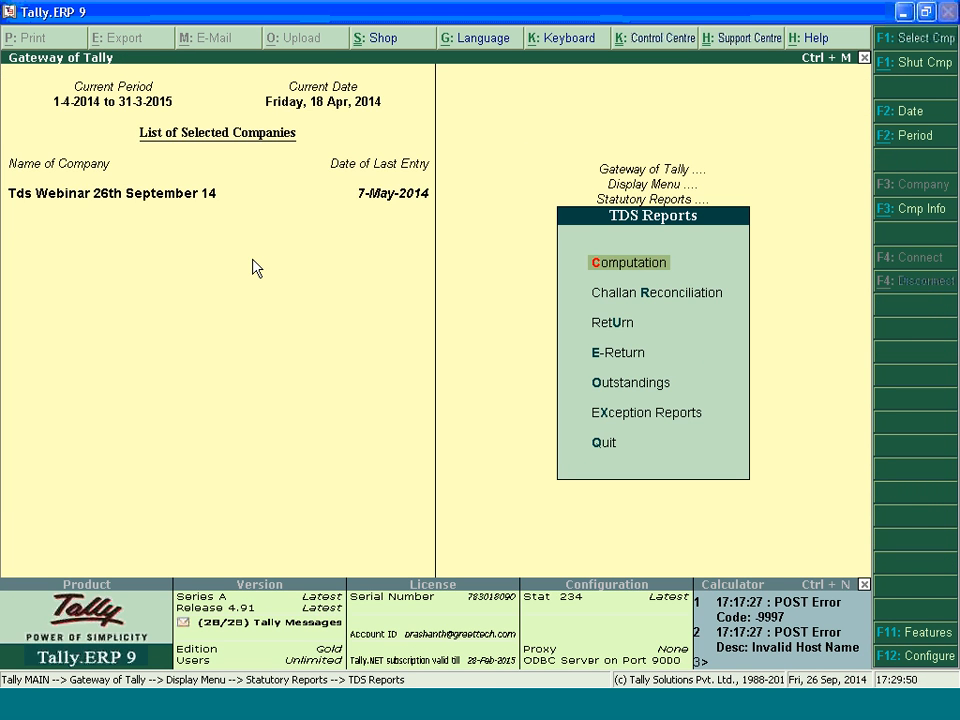
pyautogui.press('Return')
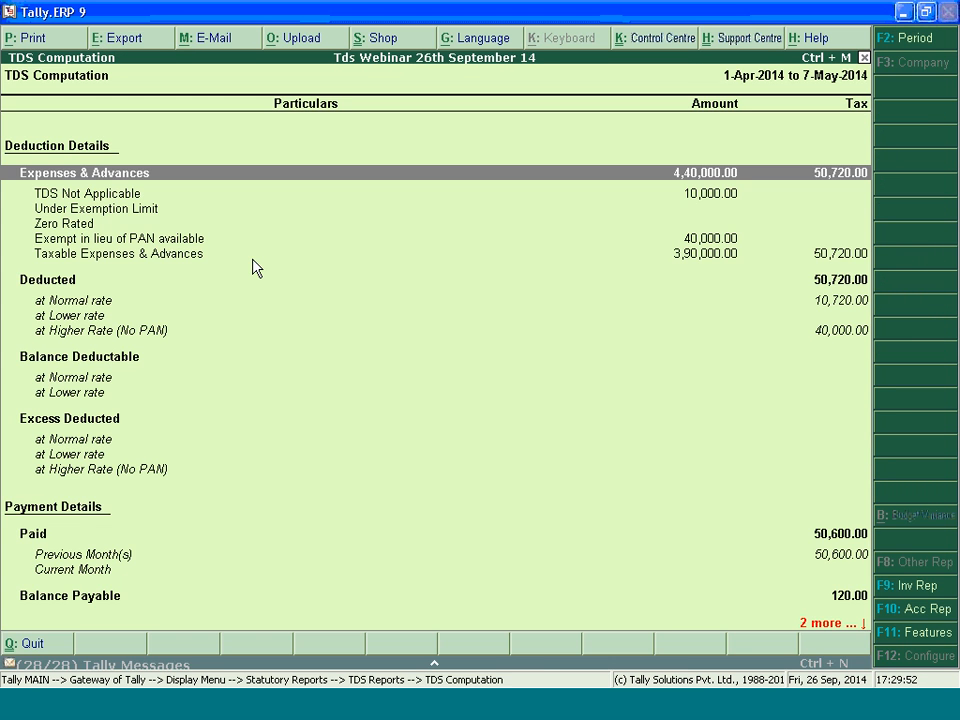
# Drill into TDS deducted at the higher rate (No PAN) and examine the entries of Party Without Pan
pyautogui.press('Down')
pyautogui.press('Down')
pyautogui.press('Down')
pyautogui.press('Down')
pyautogui.press('Down')
pyautogui.press('Up')
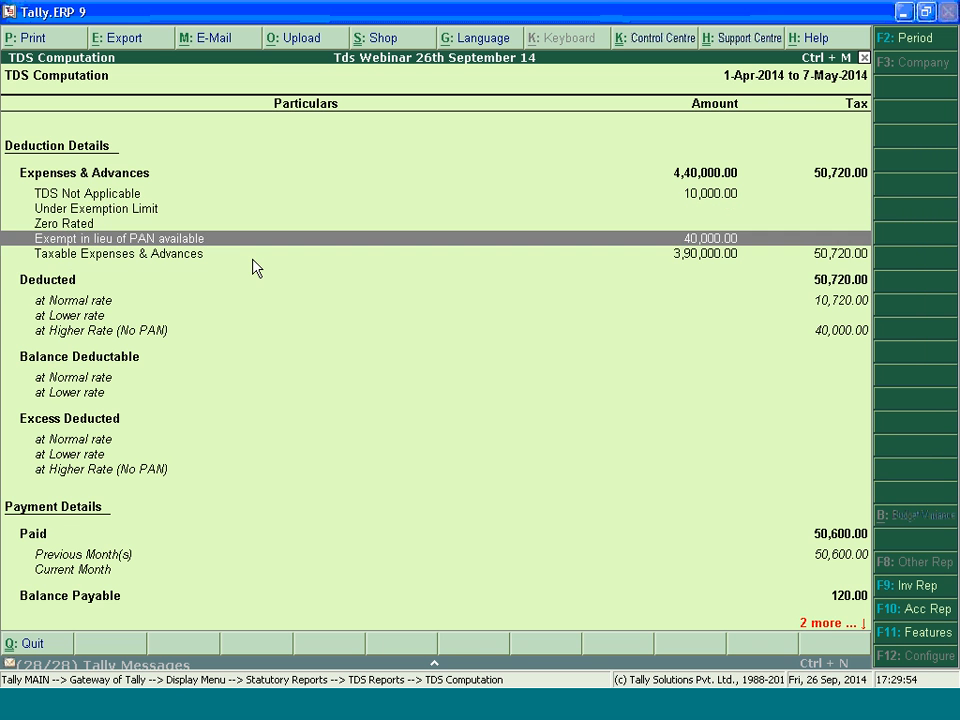
pyautogui.press('Down')
pyautogui.press('Down')
pyautogui.press('Down')
pyautogui.press('Down')
pyautogui.press('Down')
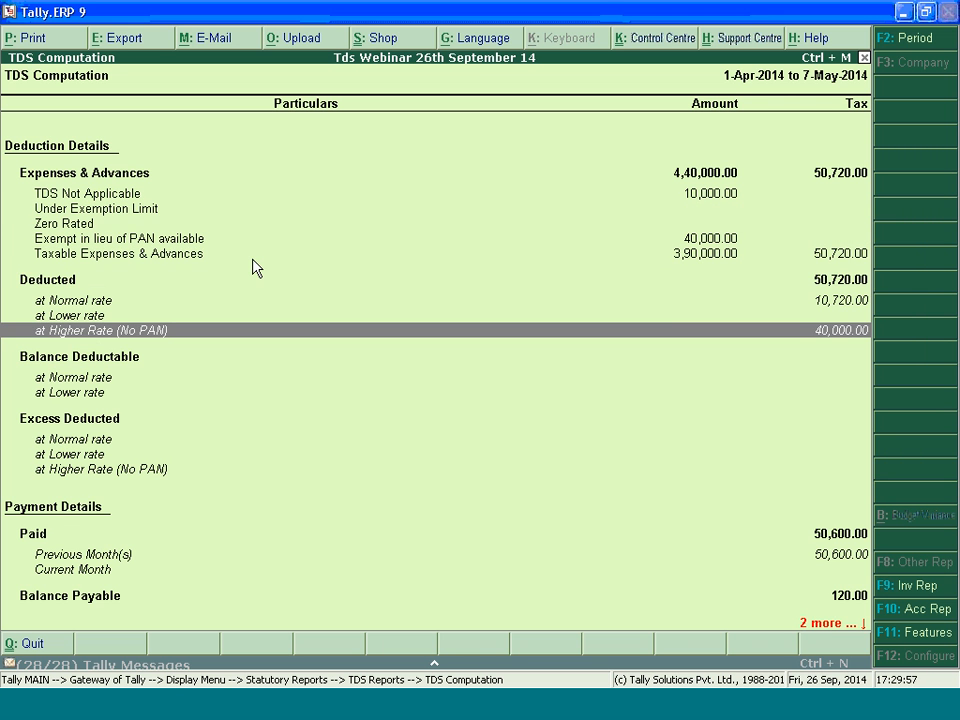
pyautogui.press('Return')
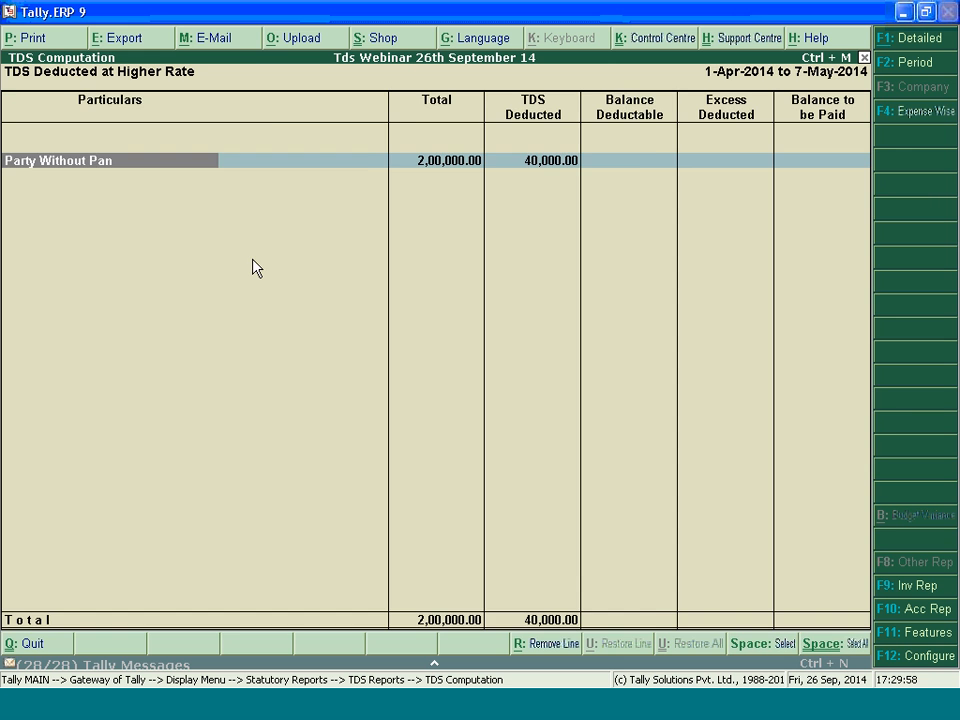
pyautogui.press('Return')
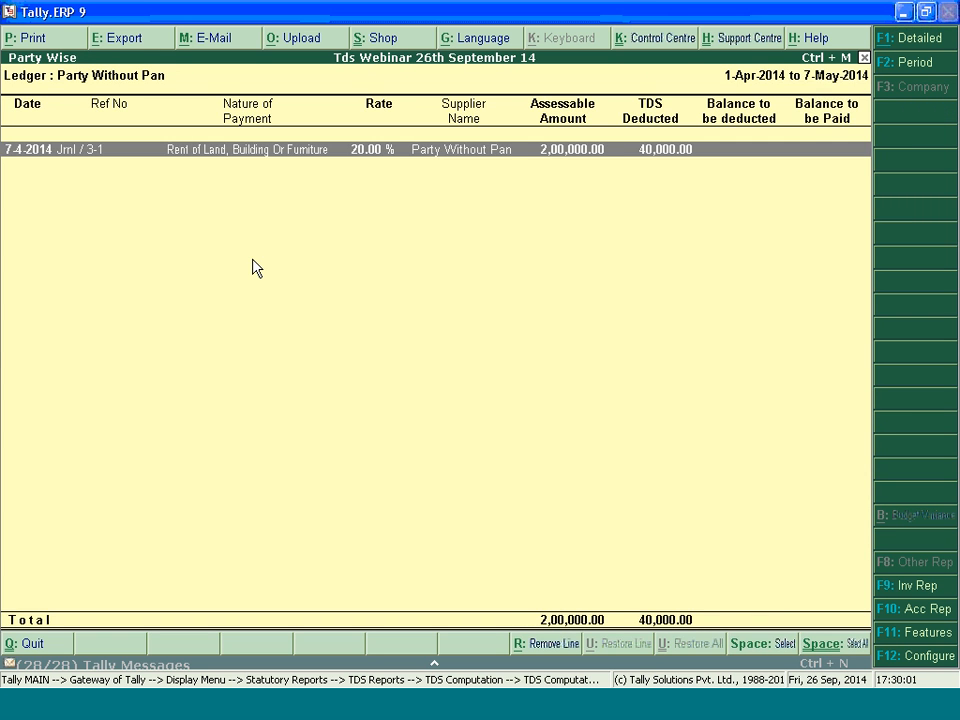
pyautogui.press('Escape')
pyautogui.press('Escape')
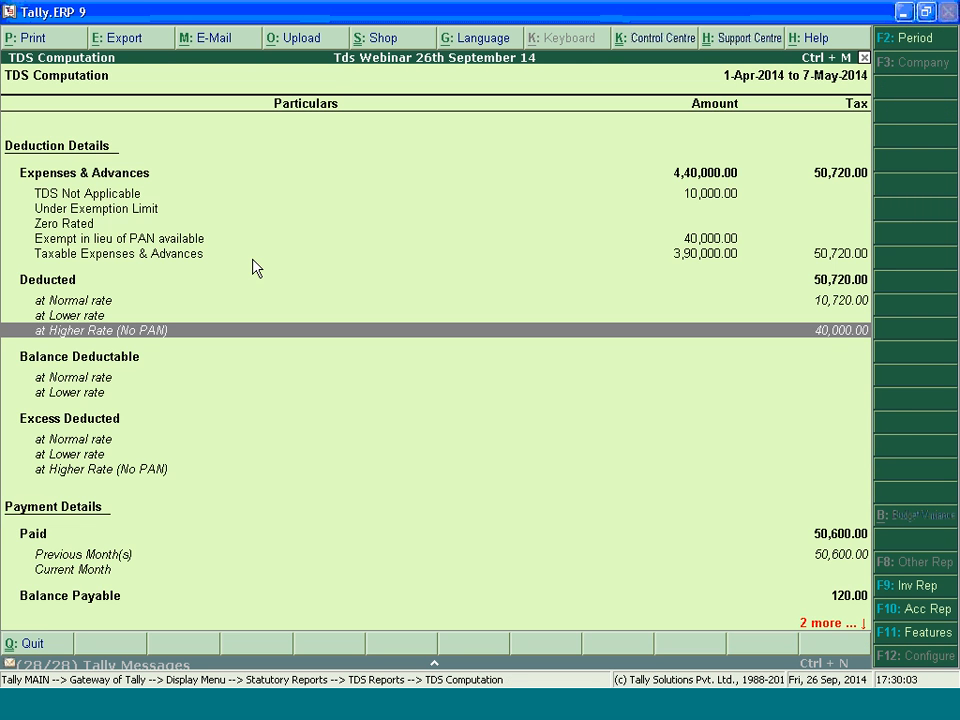
# Examine the TDS deducted at normal rate for the Individual/HUF party in the computation report
pyautogui.press('Up')
pyautogui.press('Down')
pyautogui.press('Up')
pyautogui.press('Up')
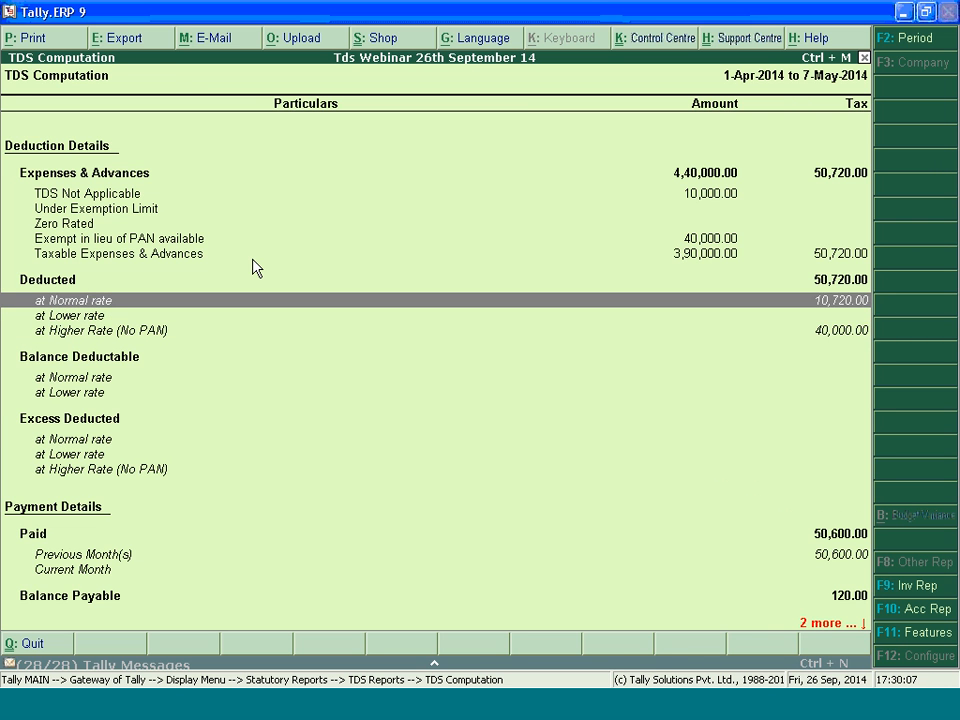
pyautogui.press('Return')
pyautogui.press('Down')
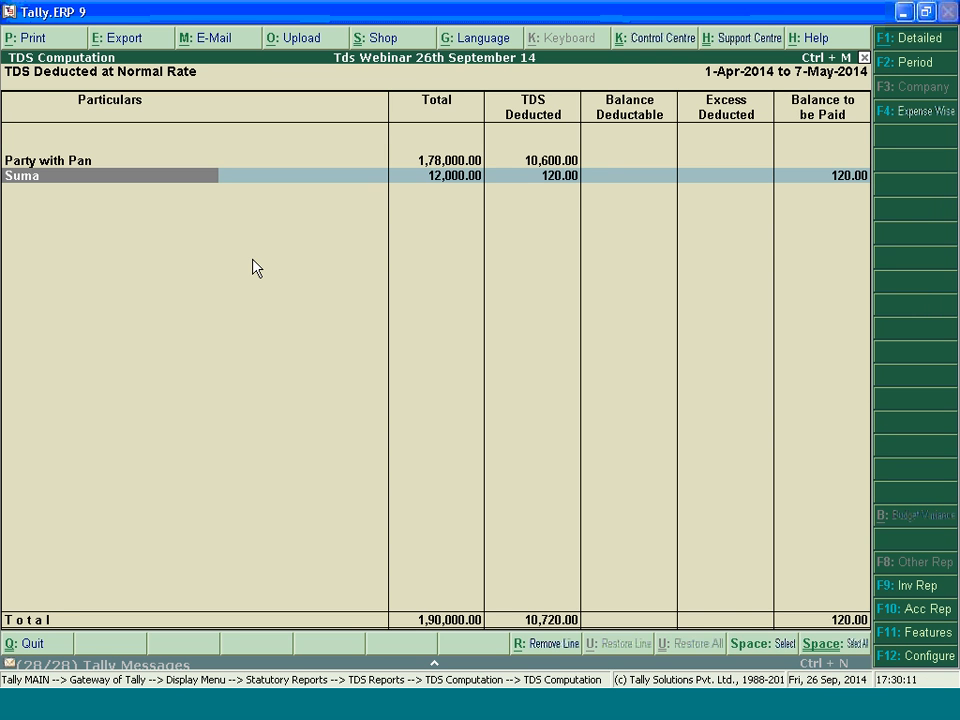
pyautogui.press('Right')
pyautogui.press('Left')
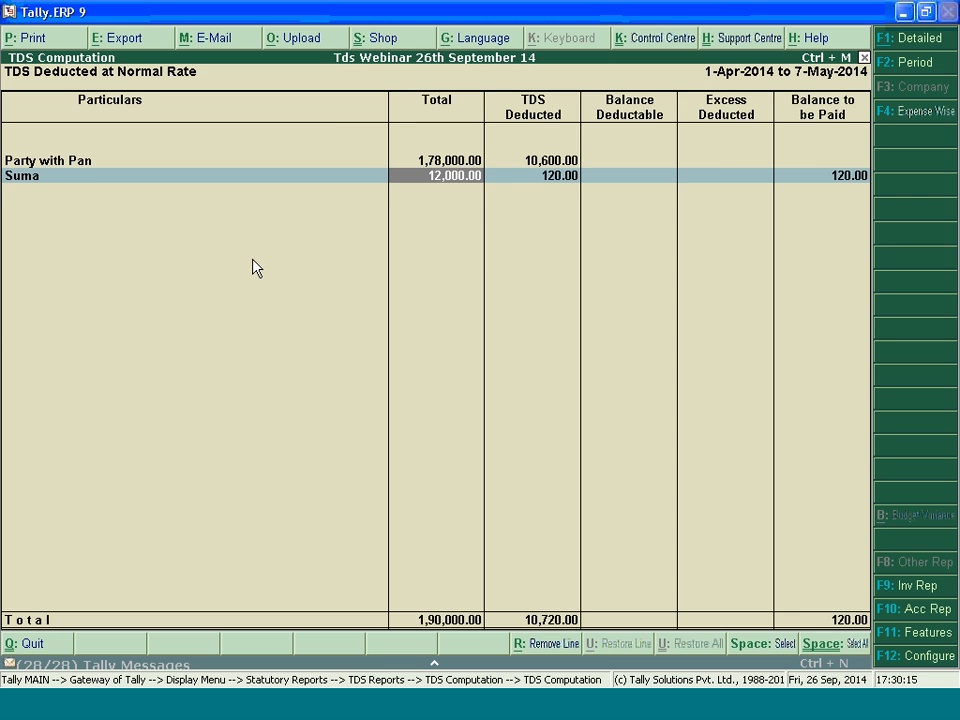
pyautogui.press('Right')
pyautogui.press('Escape')
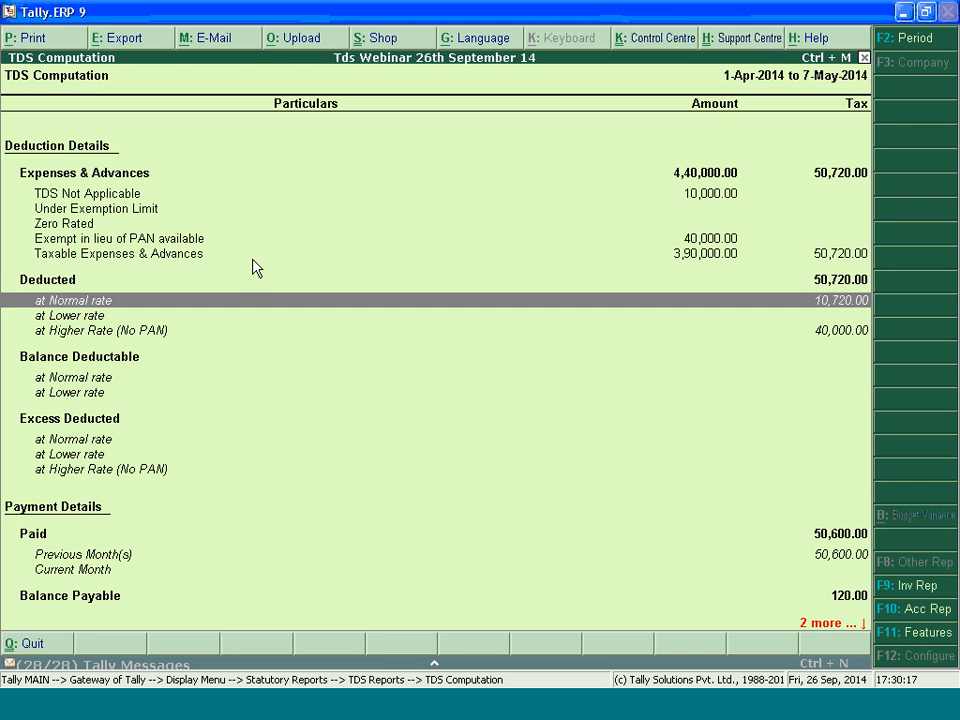
# Review the Zero Rated and Under Exemption Limit lines of the TDS computation
pyautogui.press('Up')
pyautogui.press('Up')
pyautogui.press('Up')
pyautogui.press('Down')
pyautogui.press('Down')
pyautogui.press('Down')
pyautogui.press('Down')
pyautogui.press('Down')
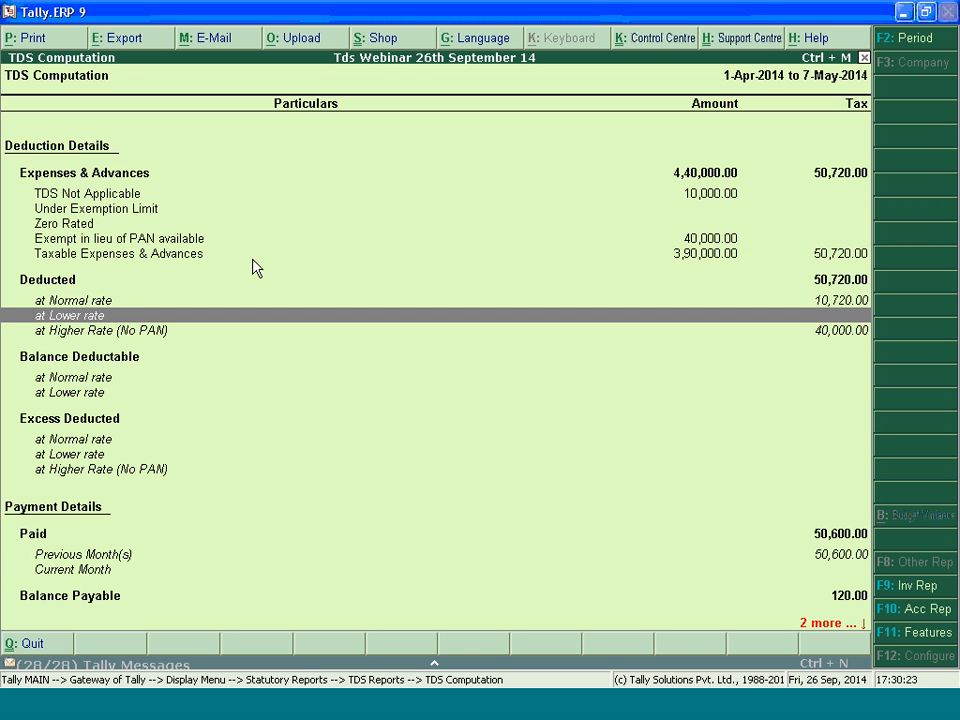
pyautogui.click(177, 223)
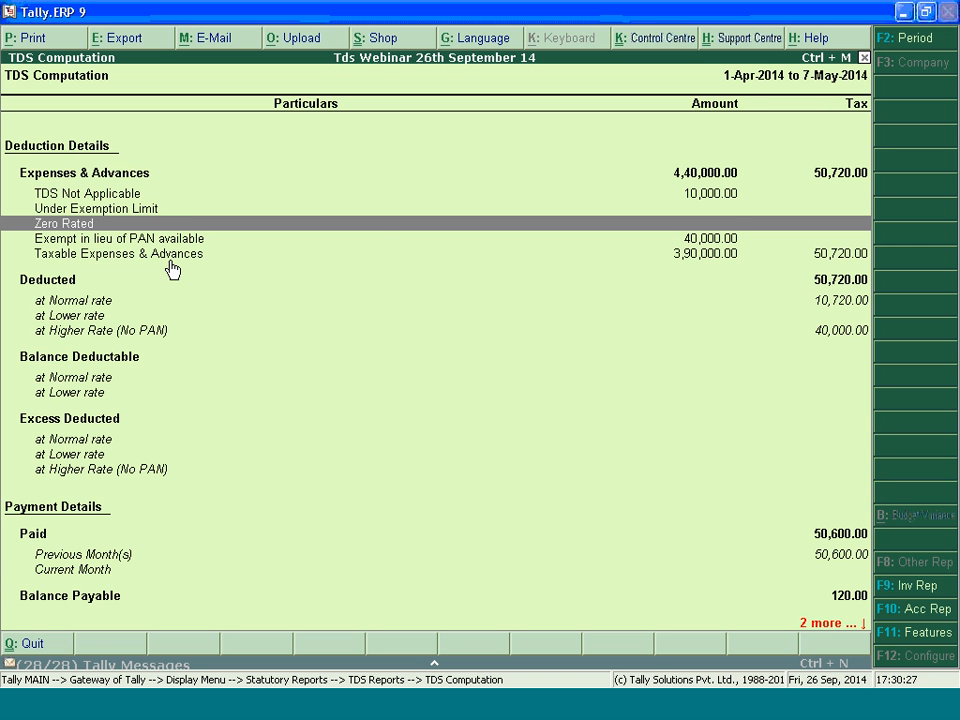
pyautogui.click(133, 210)
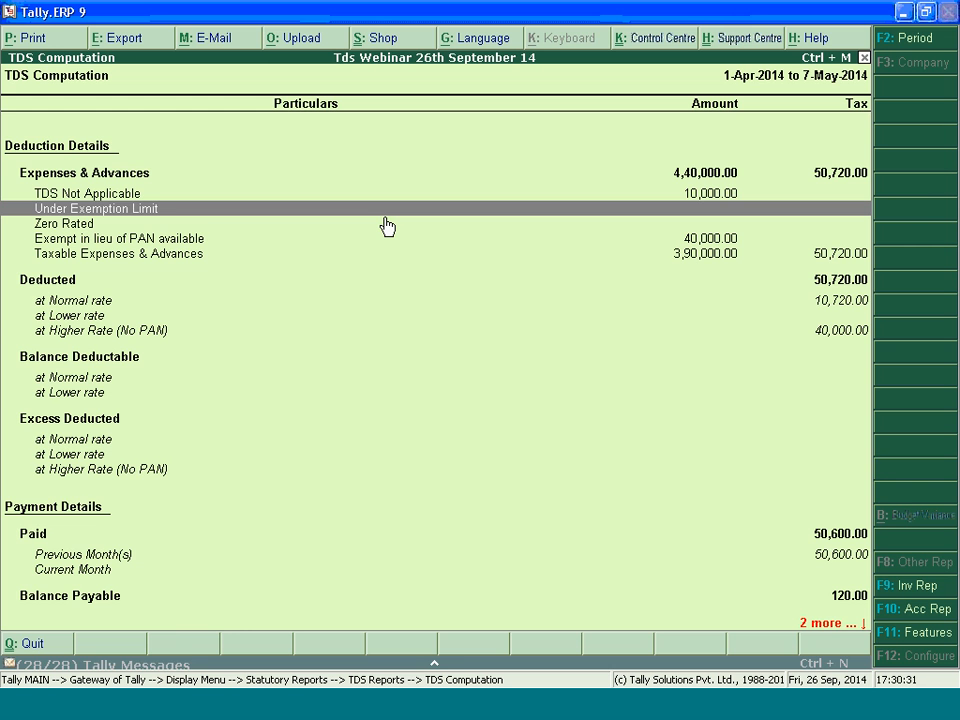
# Leave the TDS Computation report and return to the Gateway of Tally
pyautogui.press('Escape')
pyautogui.press('Escape')
pyautogui.press('Escape')
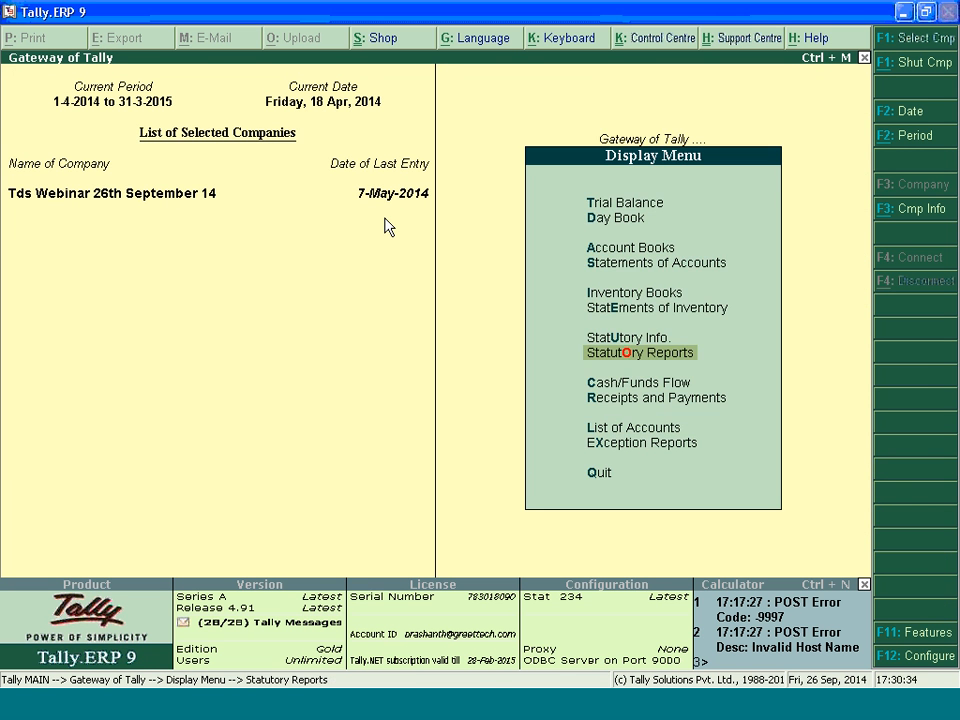
pyautogui.press('Escape')
pyautogui.press('Escape')
pyautogui.press('Escape')
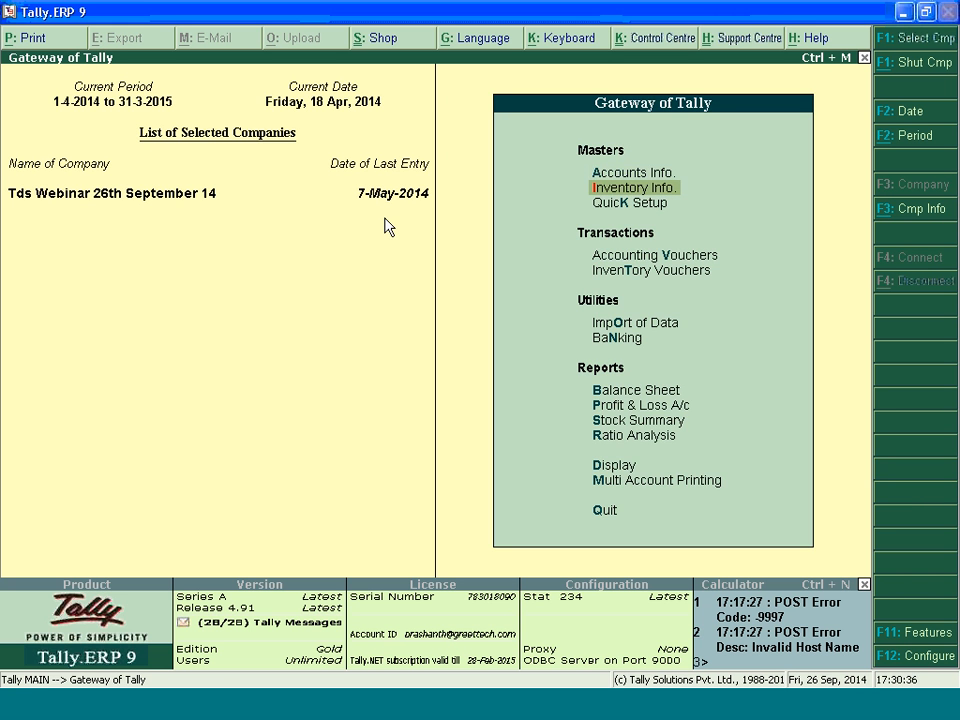
pyautogui.press('Up')
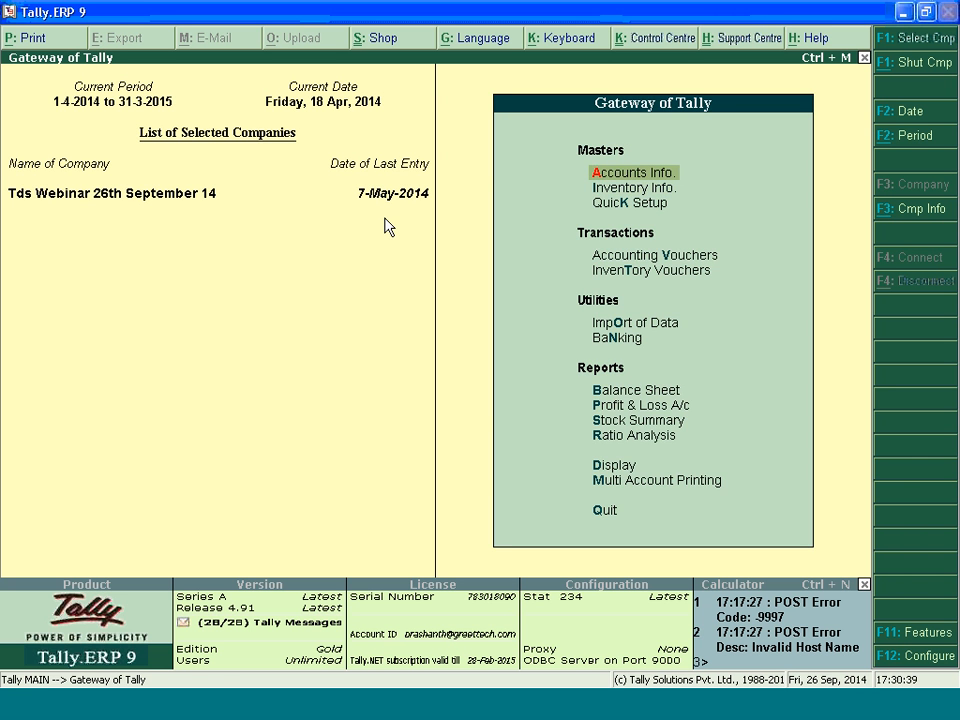
# Open the Individual/HUF creditor's ledger for alteration
pyautogui.press('Return')
pyautogui.press('Down')
pyautogui.press('Down')
pyautogui.press('Up')
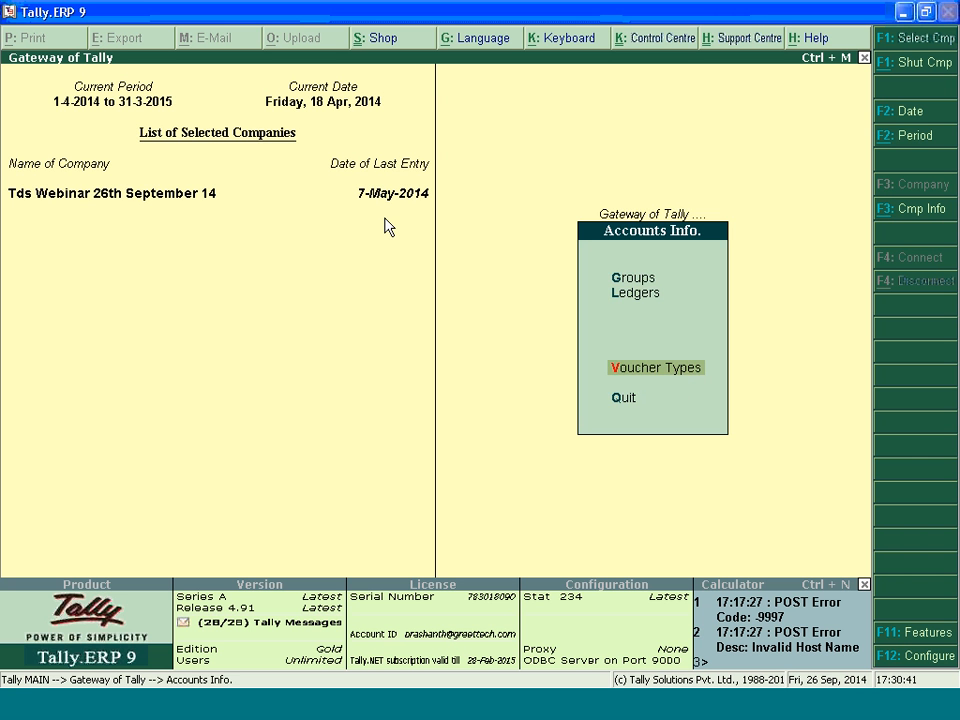
pyautogui.press('Up')
pyautogui.press('Up')
pyautogui.press('Down')
pyautogui.press('Return')
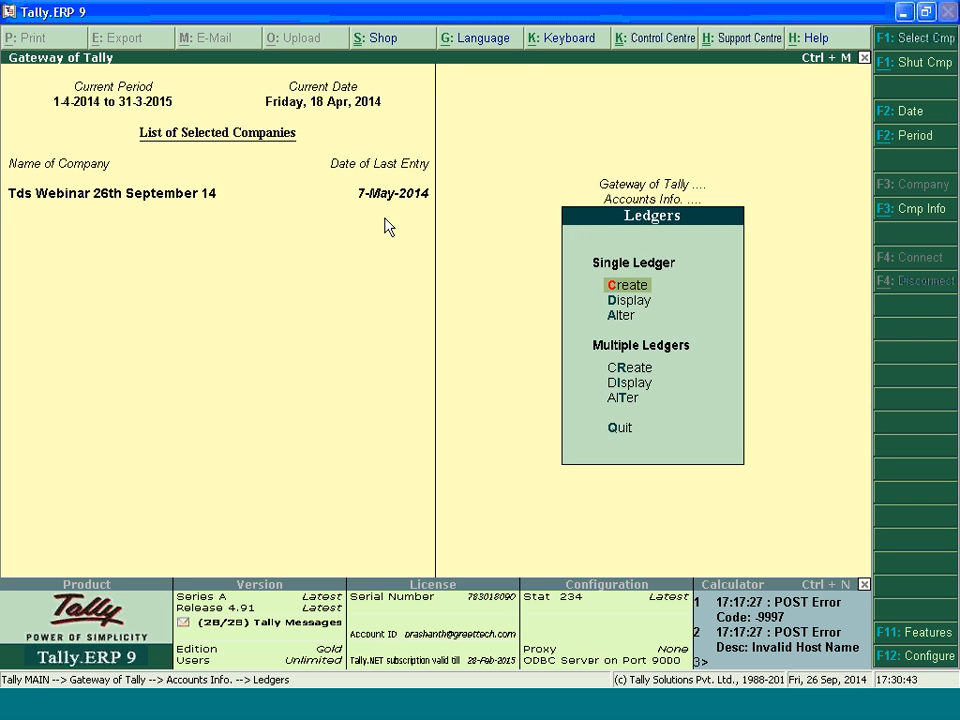
pyautogui.press('Down')
pyautogui.write('aS')
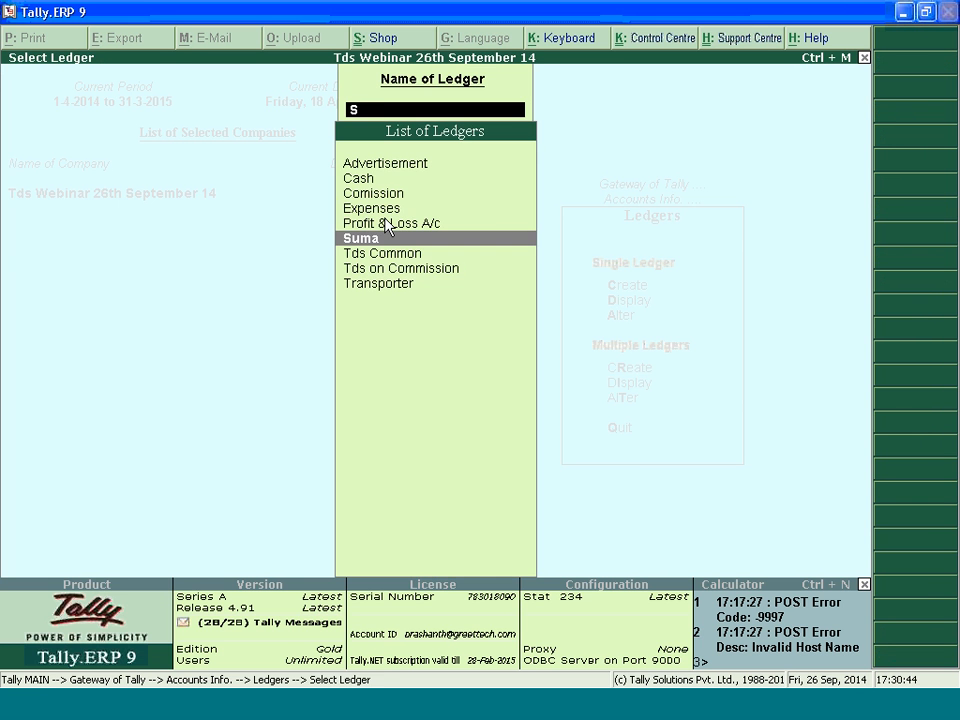
pyautogui.write('ums')
pyautogui.press('Return')
# Enable Alter Zero / Lower Deduction in the creditor ledger's advanced TDS entries
pyautogui.press('Return')
pyautogui.press('Return')
pyautogui.press('Return')
pyautogui.press('Return')
pyautogui.press('Return')
pyautogui.press('Return')
pyautogui.press('Return')
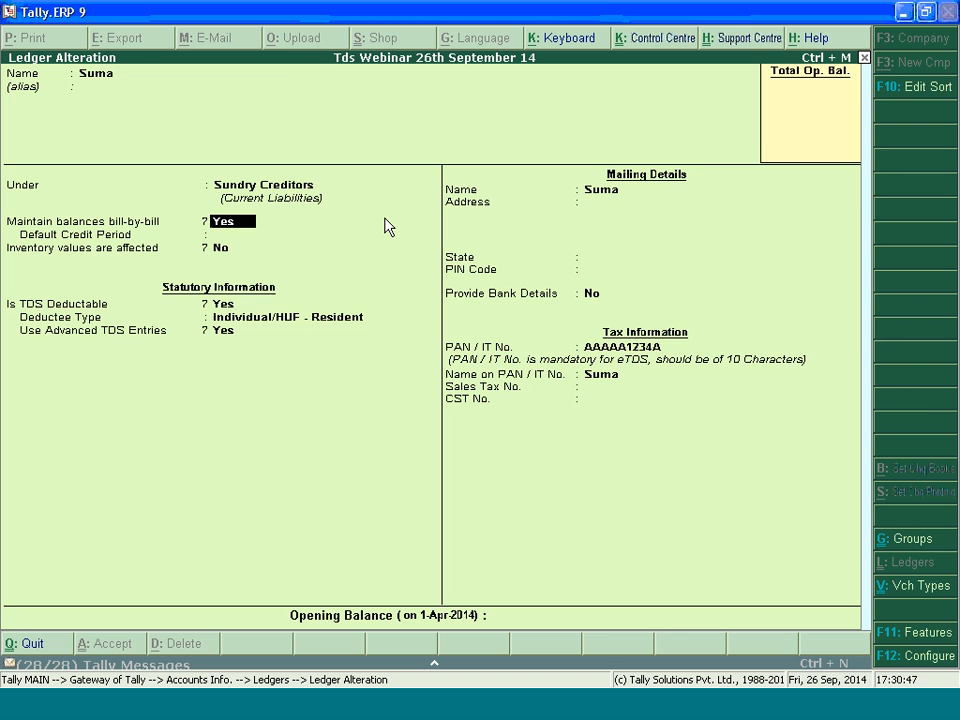
pyautogui.press('Return')
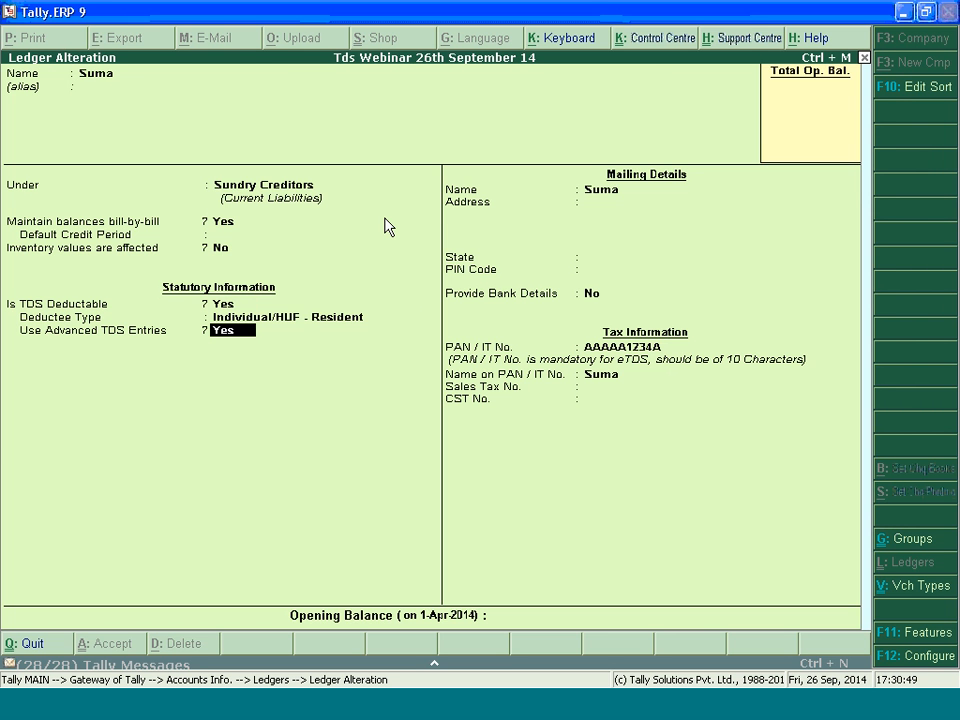
pyautogui.press('Return')
pyautogui.press('Return')
pyautogui.press('Return')
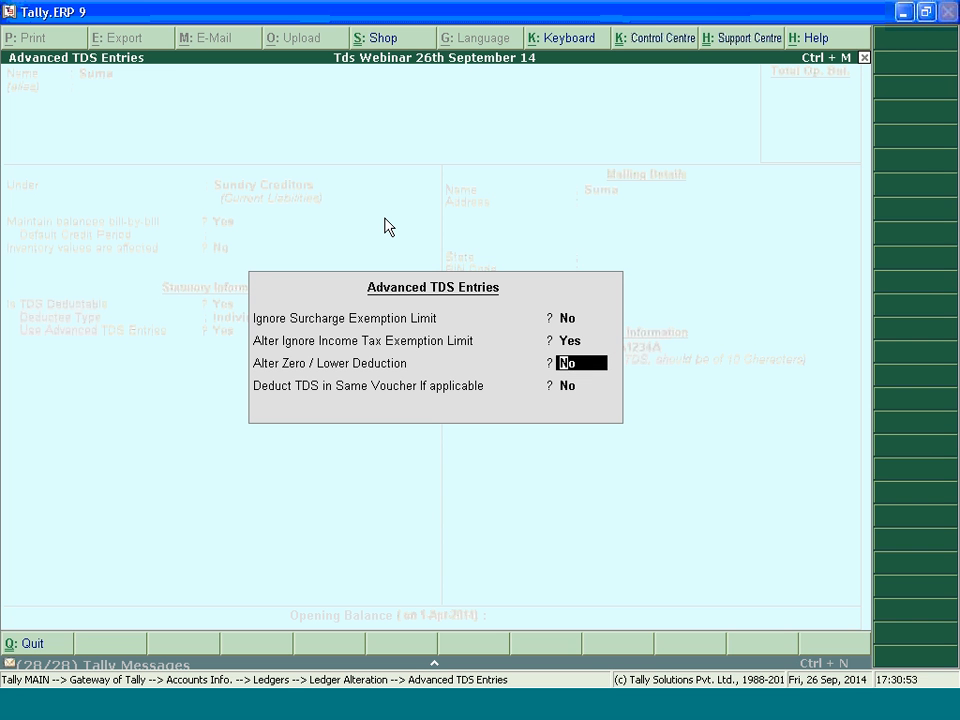
pyautogui.write('y')
# Add Payments to Contractors (Other Than Advertisement) to the zero/lower deduction details under section 197A, Zero Rate (Form 15G/15H)
pyautogui.press('Return')
pyautogui.write('Pay')
pyautogui.press('Up')
pyautogui.press('Up')
pyautogui.press('Up')
pyautogui.press('Up')
pyautogui.press('Up')
pyautogui.press('Up')
pyautogui.press('Return')
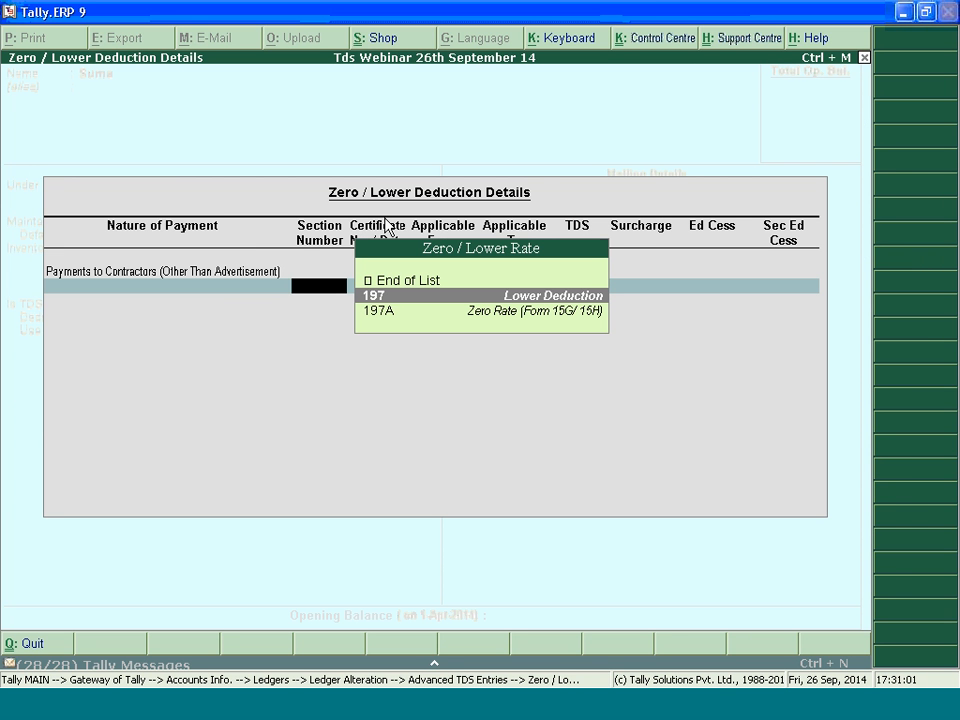
pyautogui.press('Down')
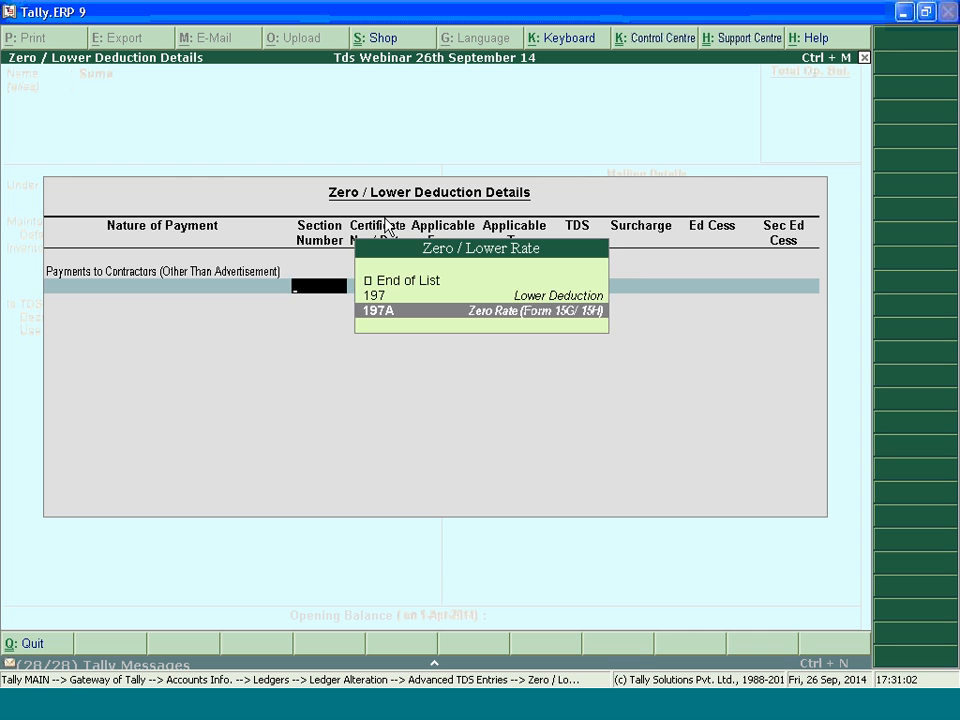
pyautogui.press('Return')
# Set the 197A certificate number to 5454 and its applicability from 1-5-2014 to 31-3-2015
pyautogui.write('5454')
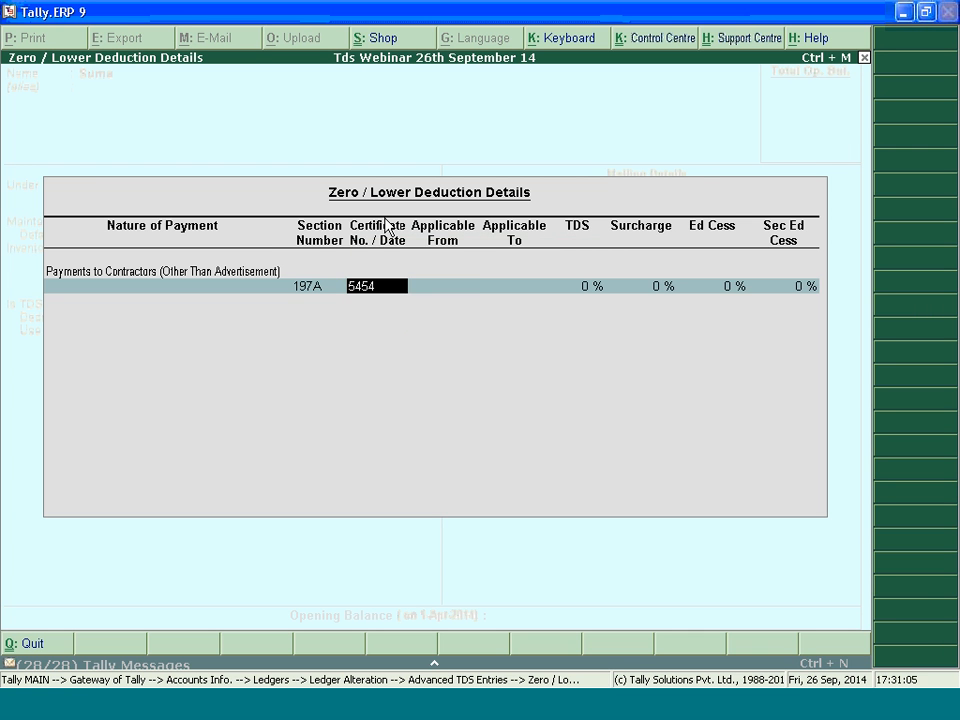
pyautogui.press('Return')
pyautogui.write('1-5')
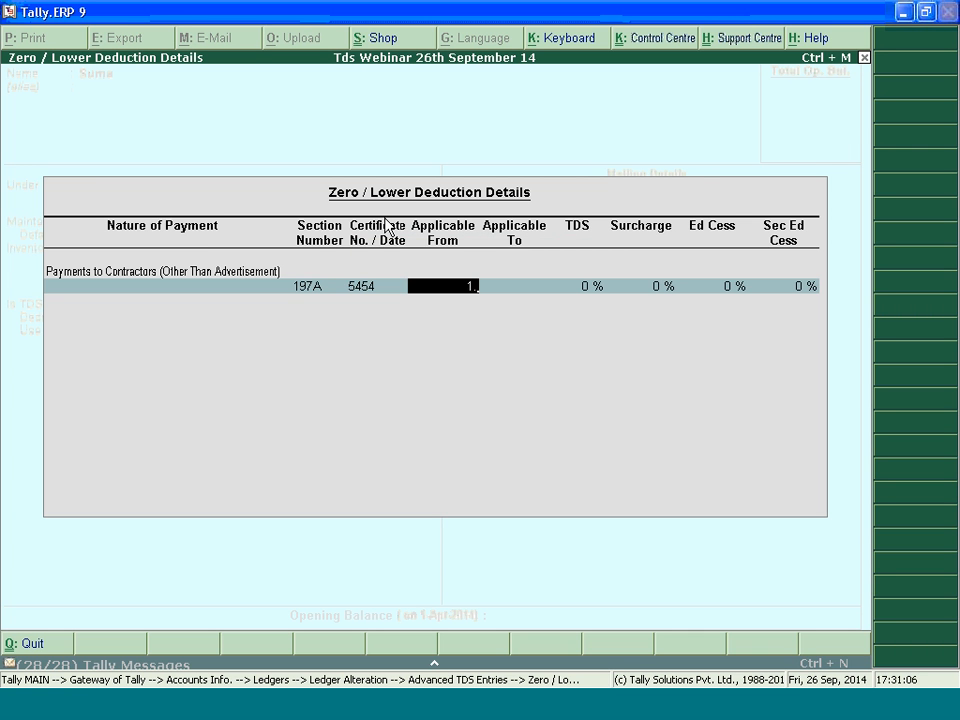
pyautogui.press('Return')
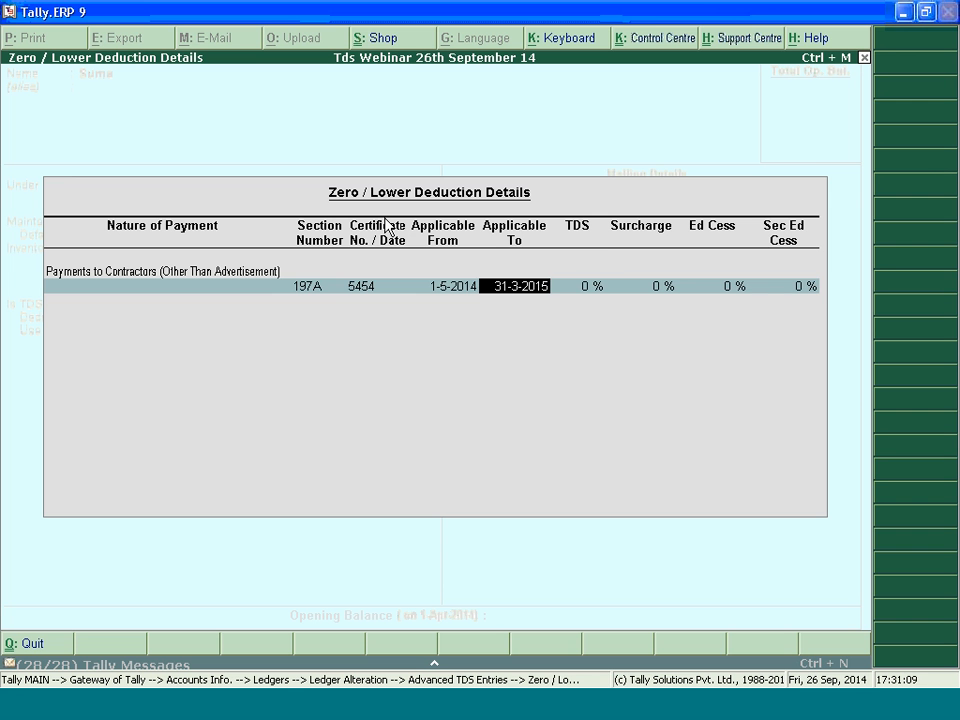
pyautogui.press('Return')
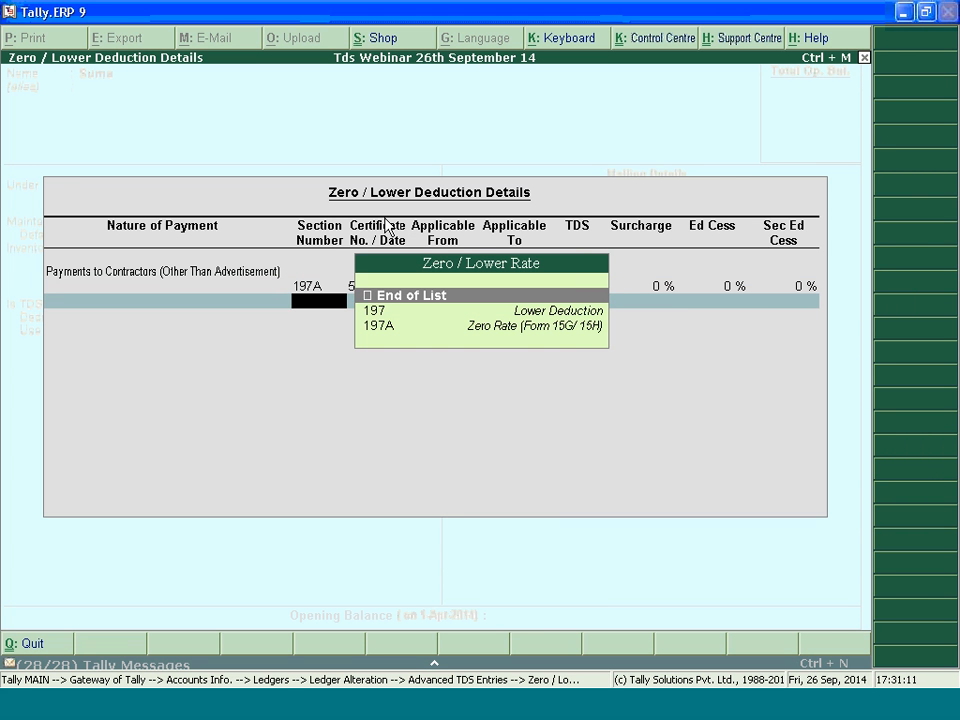
# Accept the zero deduction details, save the creditor's ledger and return to the Gateway of Tally
pyautogui.press('Return')
pyautogui.press('Return')
pyautogui.press('Return')
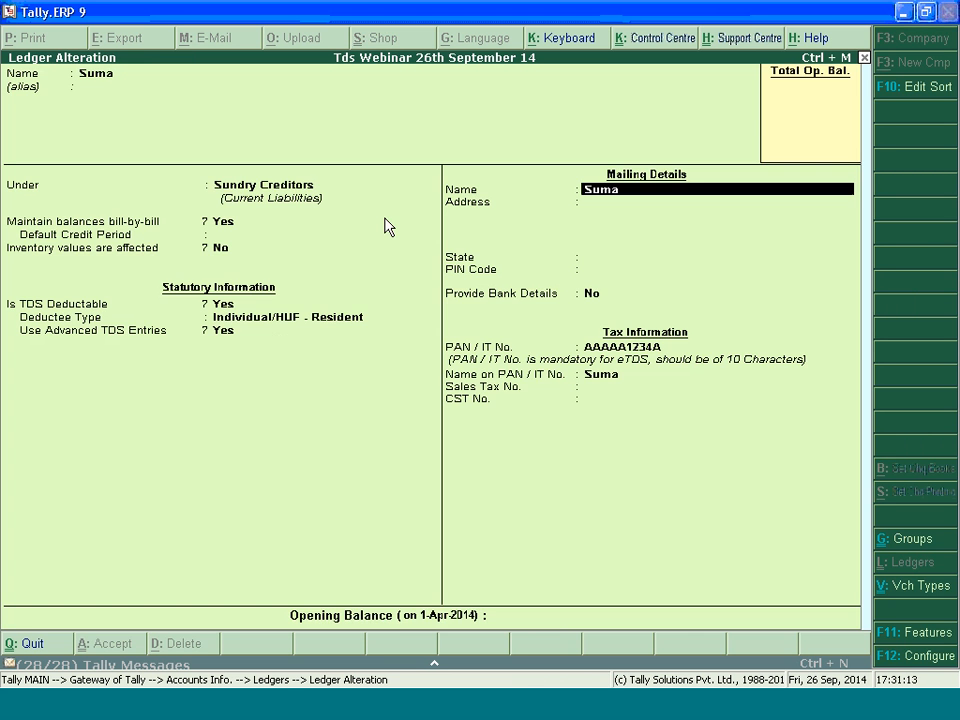
pyautogui.press('Return')
pyautogui.hotkey('ctrl', 'a')
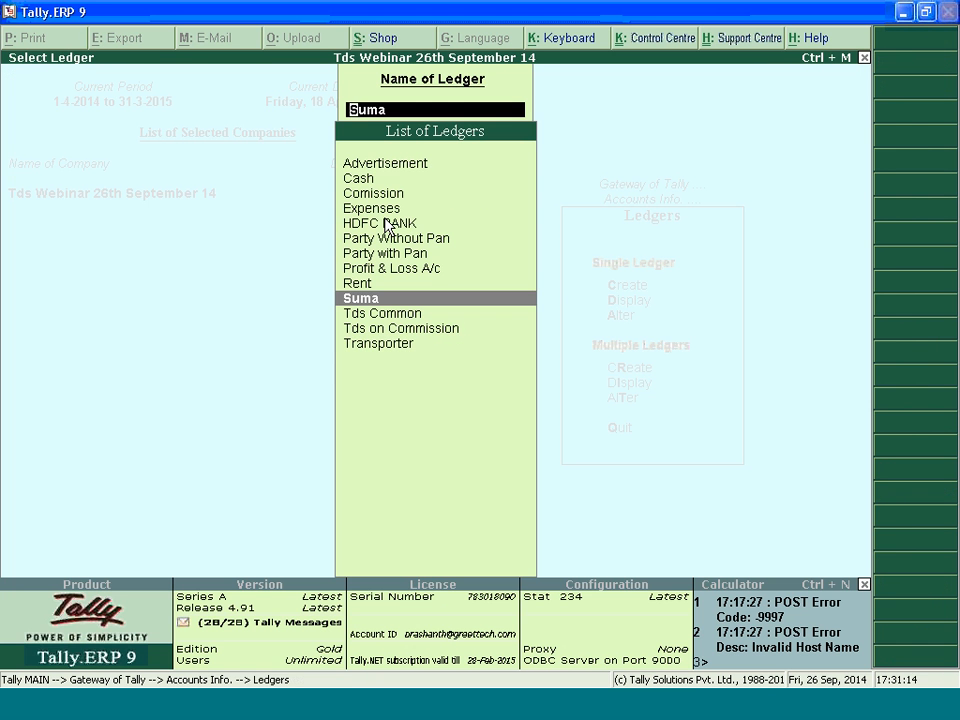
pyautogui.press('Escape')
pyautogui.press('Escape')
pyautogui.press('Escape')
pyautogui.press('Escape')
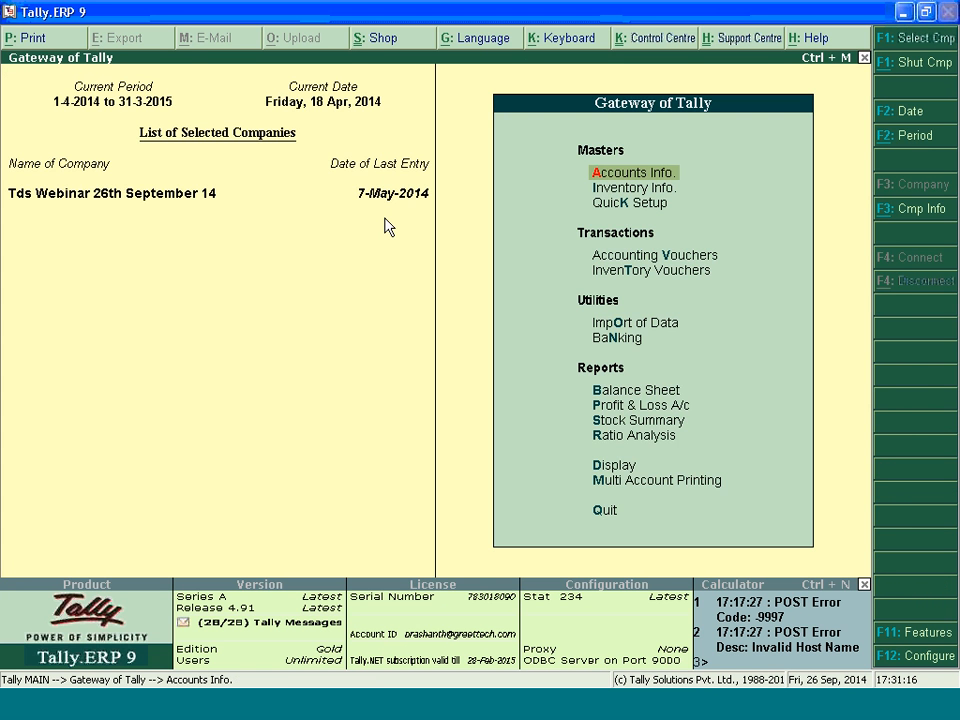
# Start a journal voucher and set its date to 10-5-2014
pyautogui.press('v')
pyautogui.press('F2')
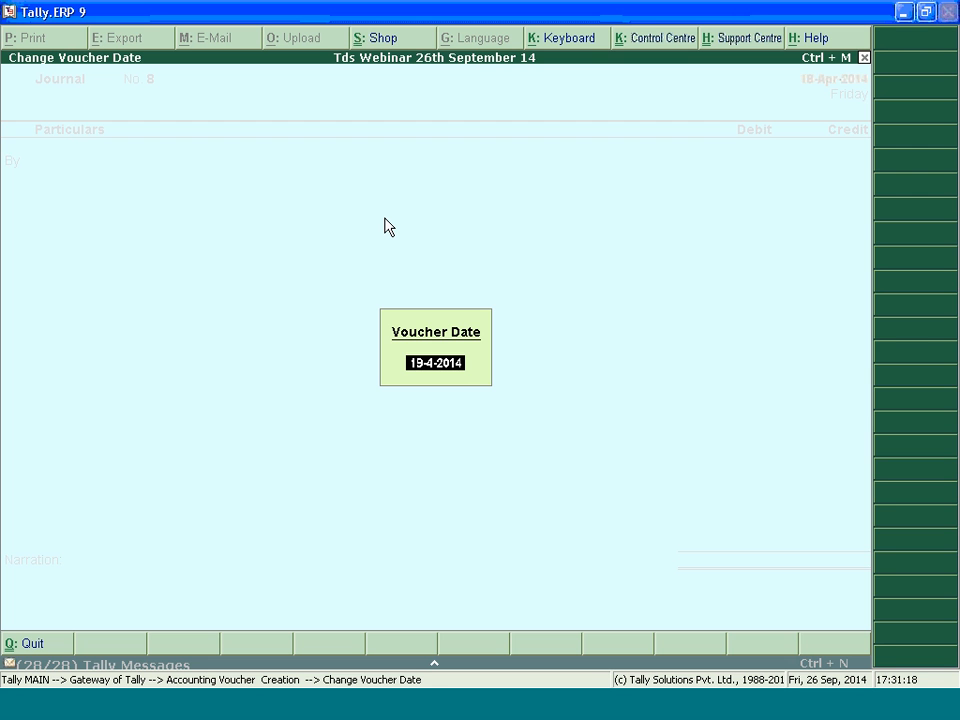
pyautogui.write('10.5.')
pyautogui.press('Return')
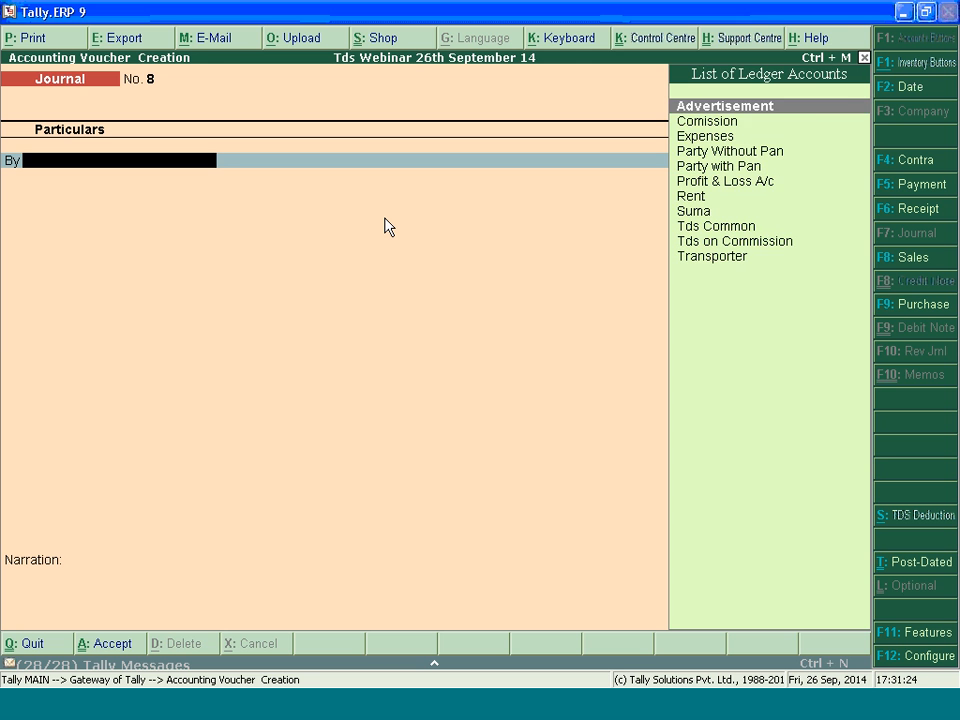
# Debit Advertisement 40,000 with nature of payment Payments to Contractors (Other Than Advertisement)
pyautogui.press('Return')
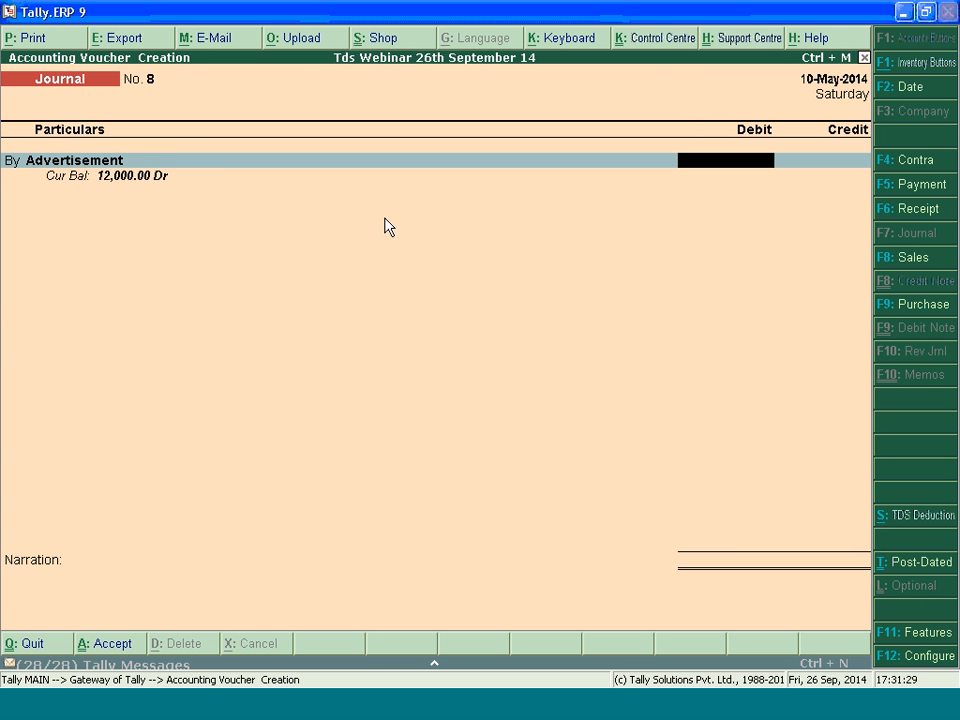
pyautogui.write('40,000')
pyautogui.press('Return')
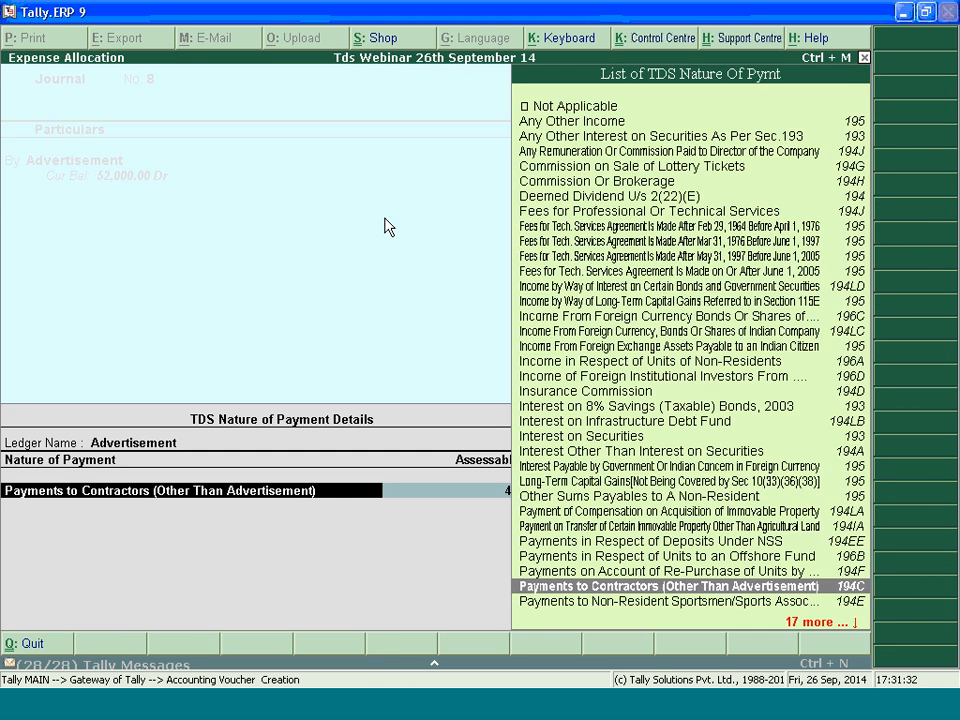
pyautogui.press('Return')
# Credit the Individual/HUF party and review the zero/lower rate options for its contractor payment in the TDS details
pyautogui.press('Return')
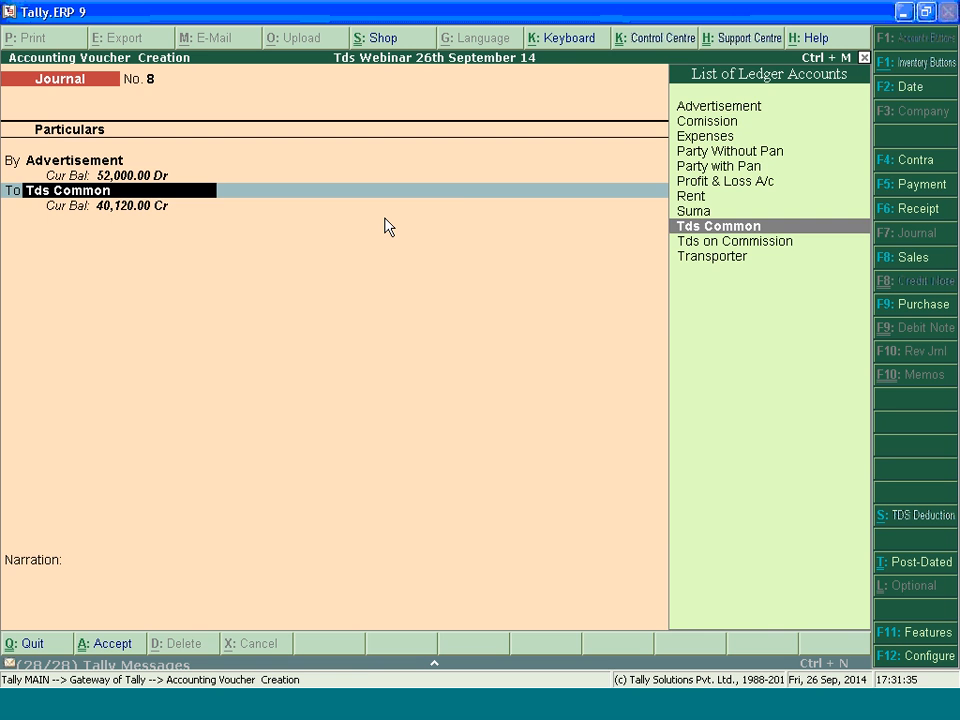
pyautogui.write('Su')
pyautogui.press('Return')
pyautogui.press('Return')
pyautogui.press('Return')
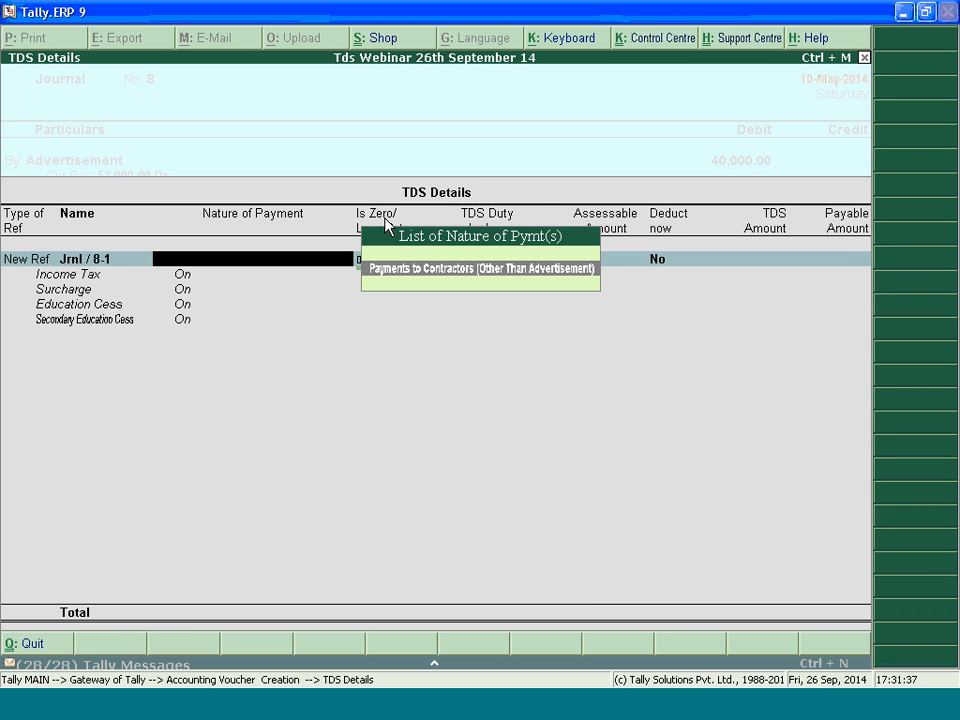
pyautogui.press('Return')
pyautogui.press('BackSpace')
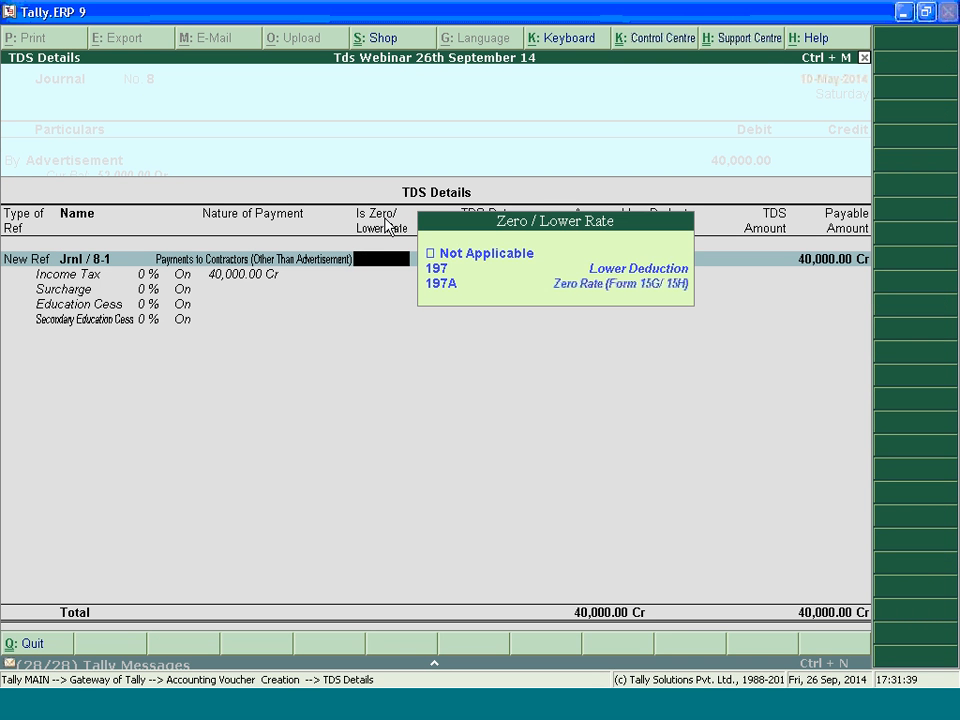
pyautogui.press('Down')
pyautogui.press('Down')
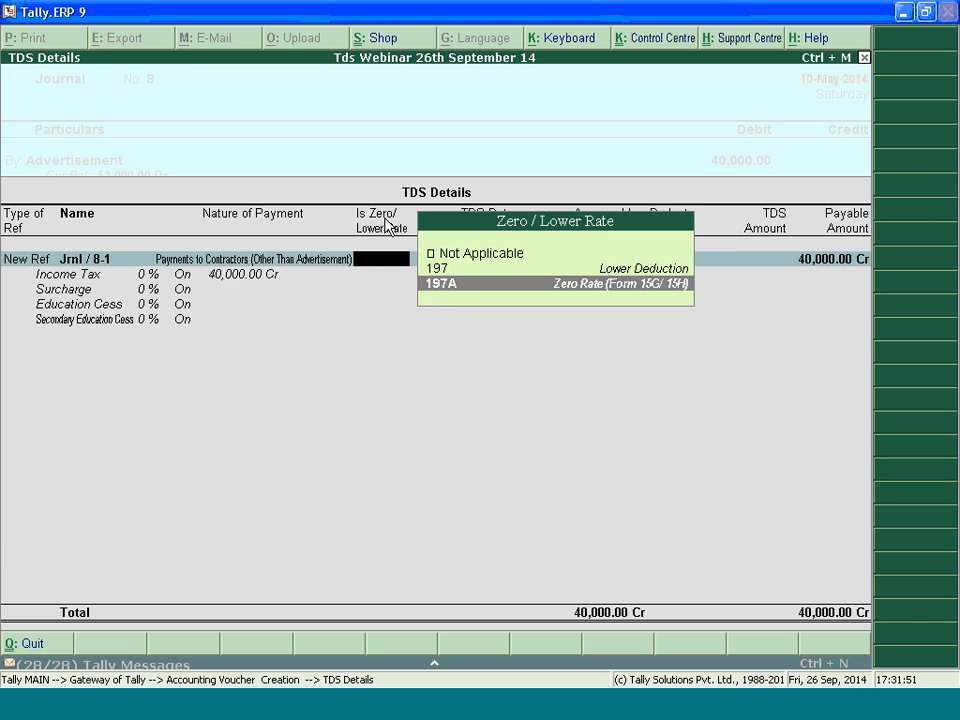
# Keep section 197A in the TDS details for the 40,000 credit and add a new bill reference 8
pyautogui.press('Escape')
pyautogui.press('Return')
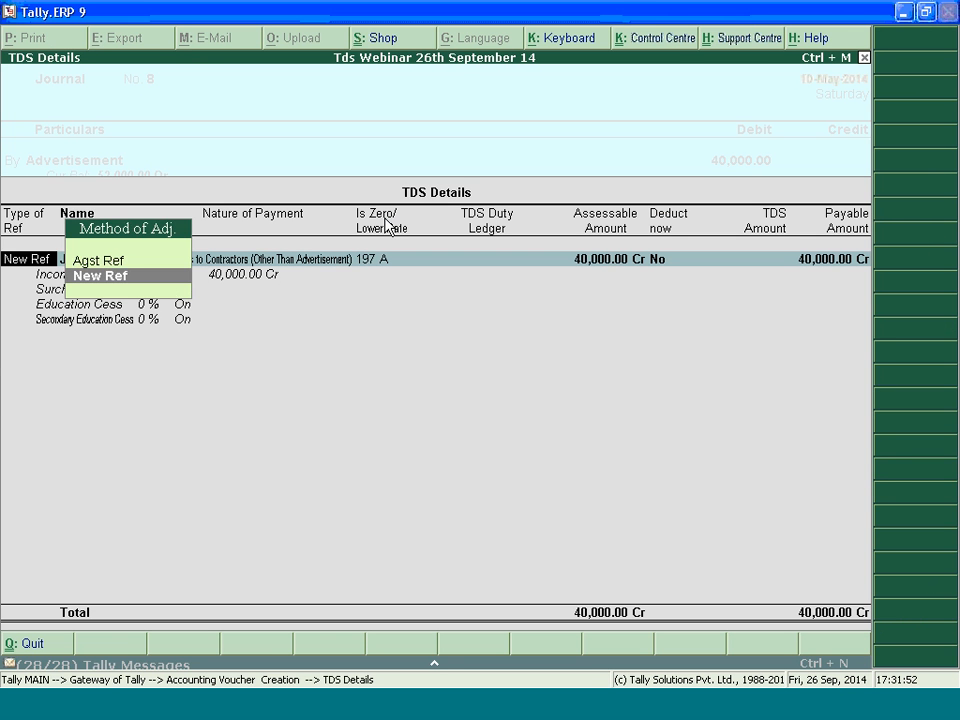
pyautogui.press('Return')
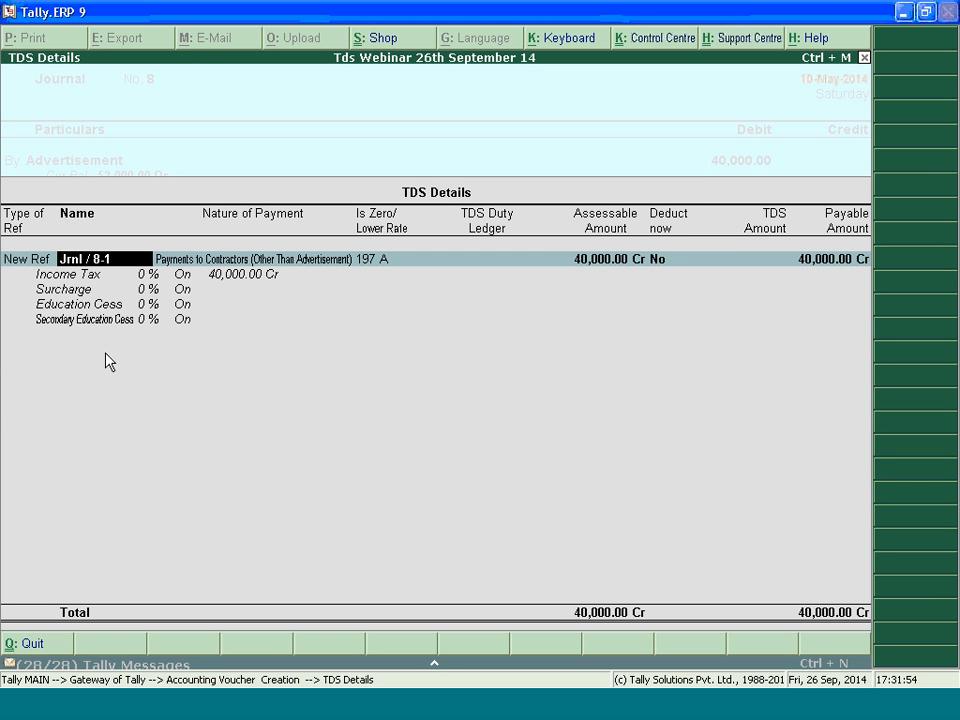
pyautogui.press('Return')
pyautogui.press('Return')
pyautogui.press('Return')
pyautogui.press('Down')
# Complete the bill-wise details, go back through the entry and quit the 40,000 journal without saving
pyautogui.press('Return')
pyautogui.press('Return')
pyautogui.press('Return')
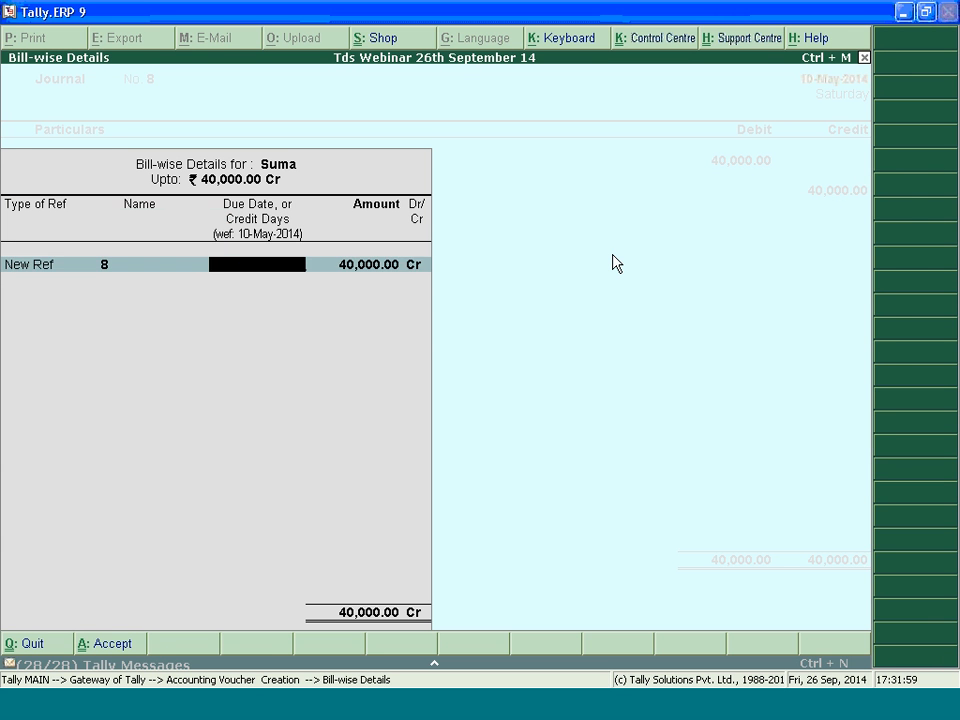
pyautogui.press('Return')
pyautogui.press('Return')
pyautogui.press('BackSpace')
pyautogui.press('BackSpace')
pyautogui.press('BackSpace')
pyautogui.press('space')
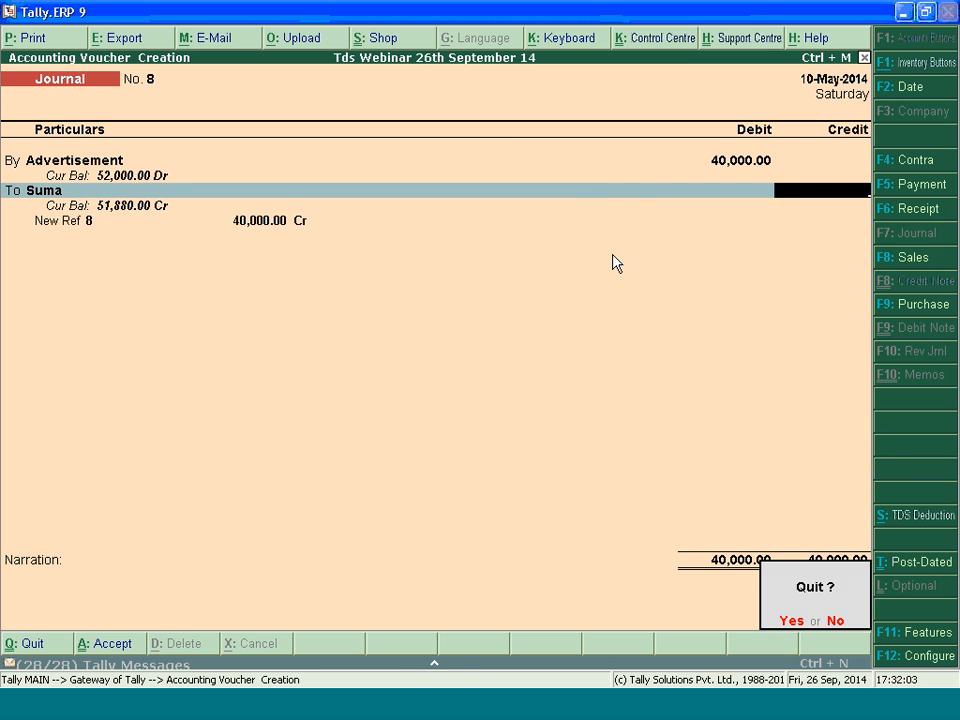
pyautogui.press('Escape')
pyautogui.press('Return')
# Start a new journal voucher and debit Advertisement 32,000 with nature of payment Payments to Contractors (Other Than Advertisement)
pyautogui.press('Down')
pyautogui.press('Down')
pyautogui.press('Down')
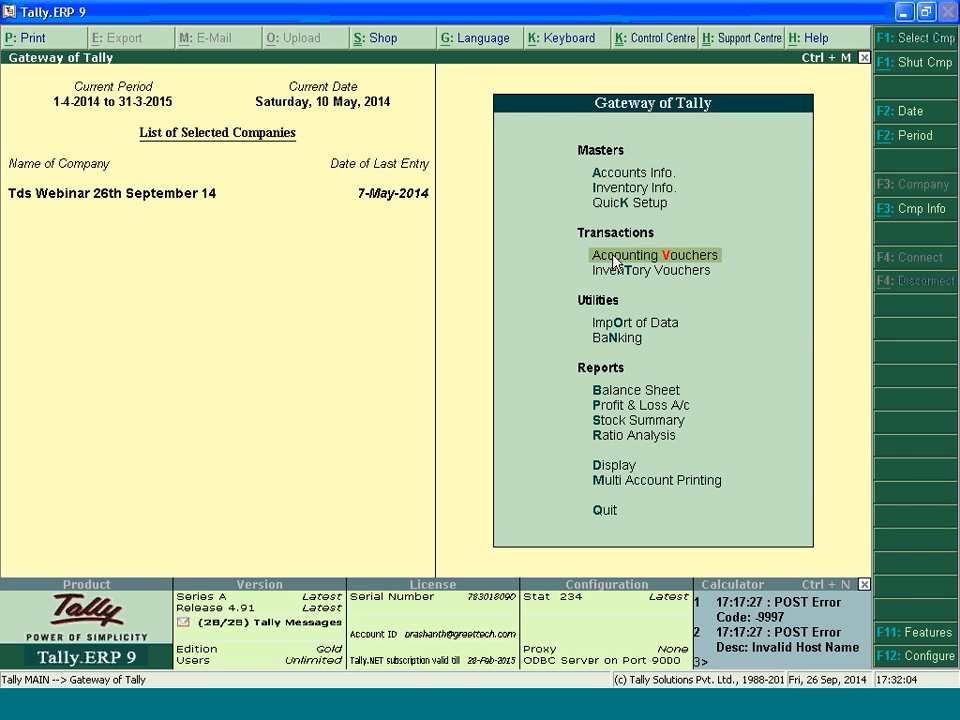
pyautogui.press('Return')
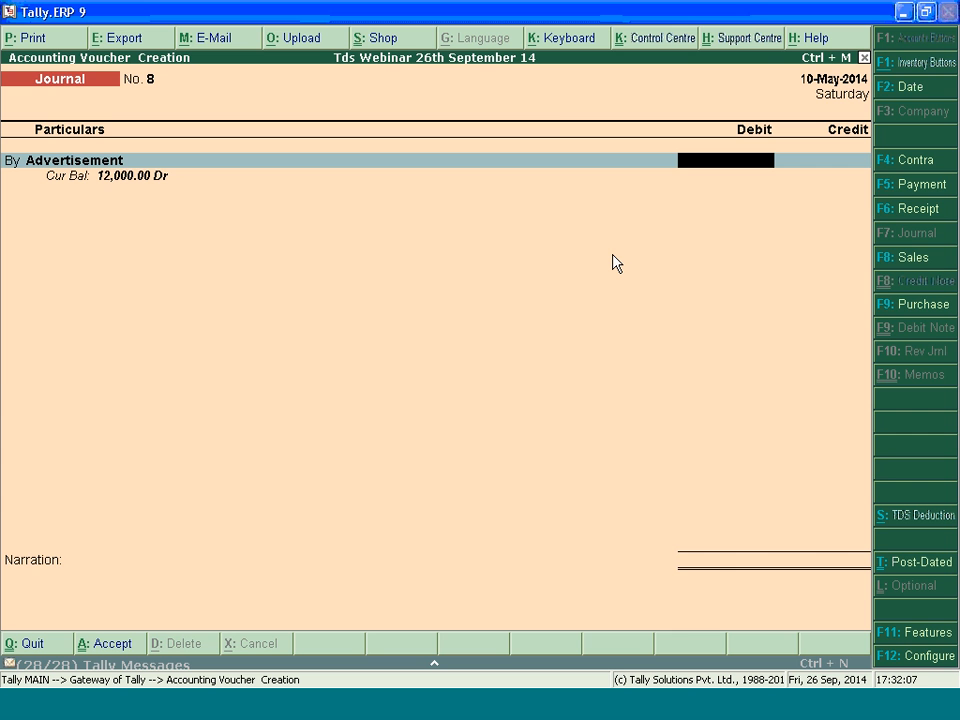
pyautogui.write('32000')
pyautogui.press('Return')
pyautogui.press('Return')
pyautogui.press('Return')
pyautogui.press('Return')
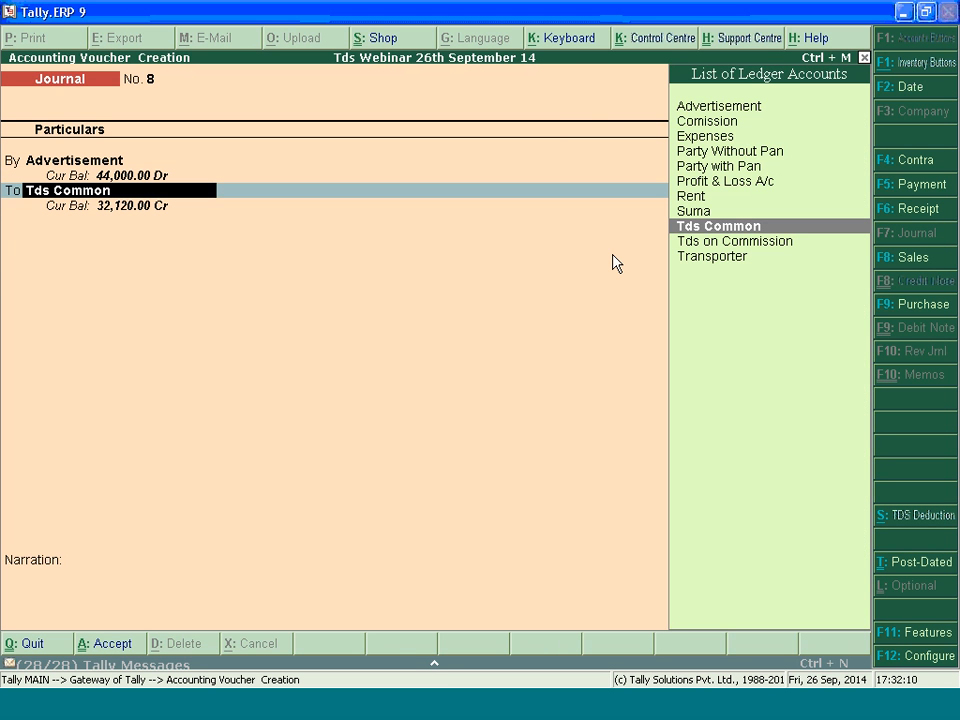
# Credit the Individual/HUF party and complete the TDS details for the 32,000 contractor payment at zero rate
pyautogui.write('Su')
pyautogui.press('Return')
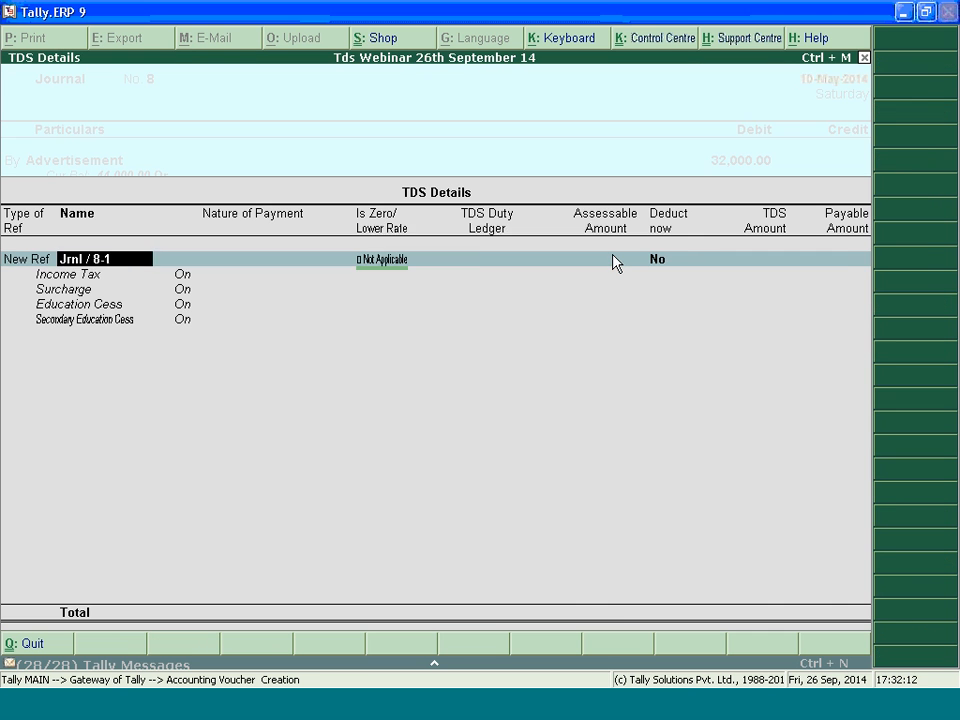
pyautogui.press('Return')
pyautogui.press('Return')
pyautogui.press('Up')
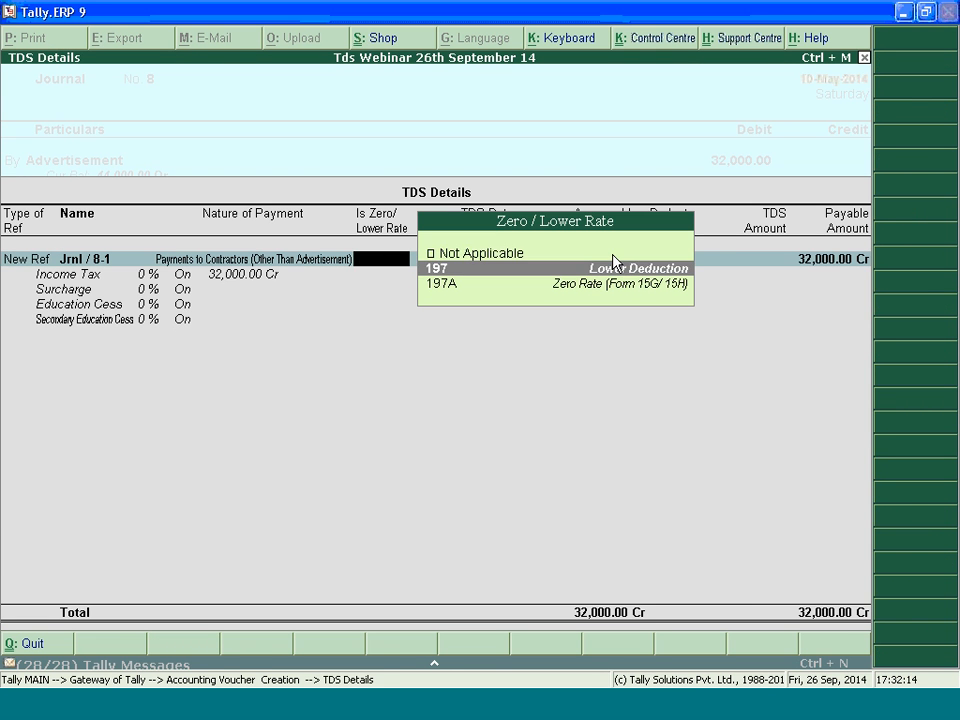
pyautogui.press('Return')
# Add new bill reference 8 for the full 32,000 credit and save the journal voucher
pyautogui.press('Return')
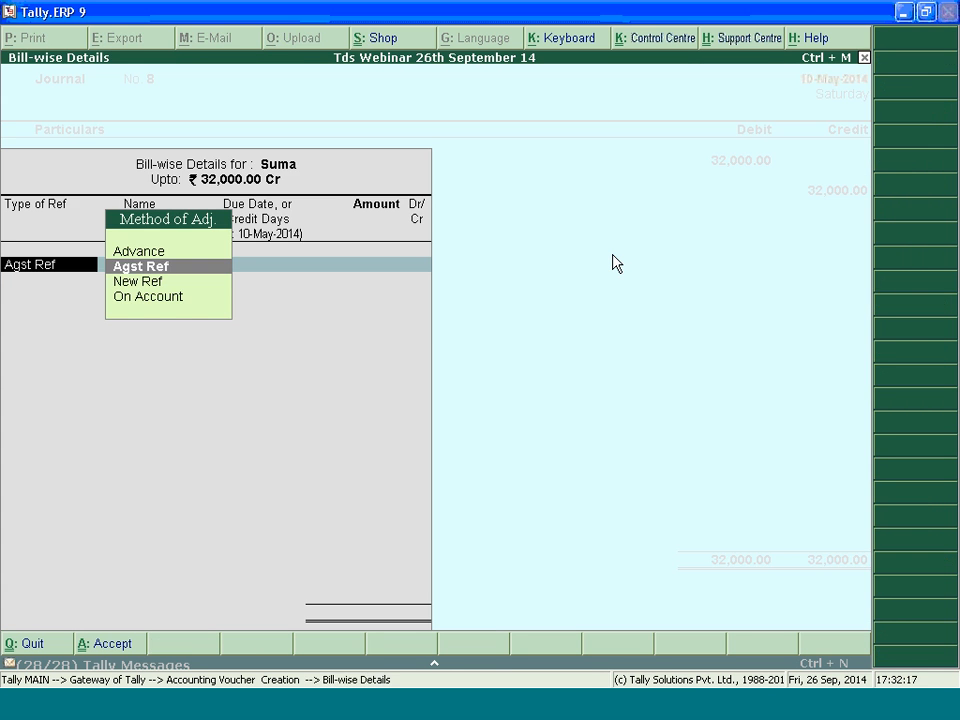
pyautogui.press('Down')
pyautogui.press('Return')
pyautogui.press('Return')
pyautogui.press('Return')
pyautogui.press('Return')
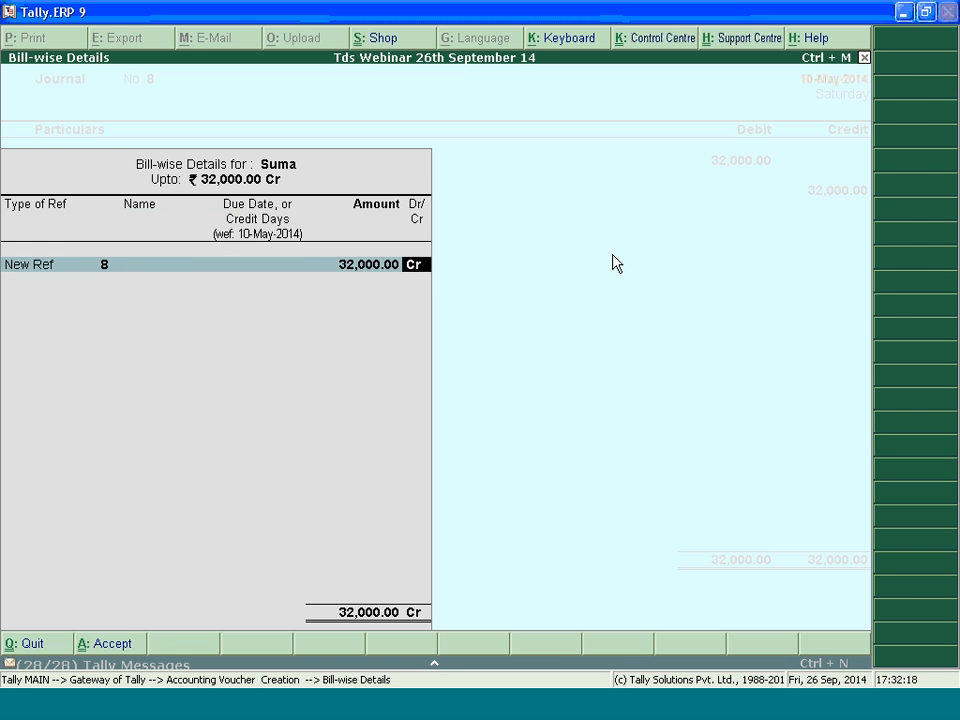
pyautogui.press('Return')
pyautogui.press('Return')
# Open the TDS Computation report and examine the zero-rated and other deduction lines under Expenses & Advances, then leave it
pyautogui.press('Return')
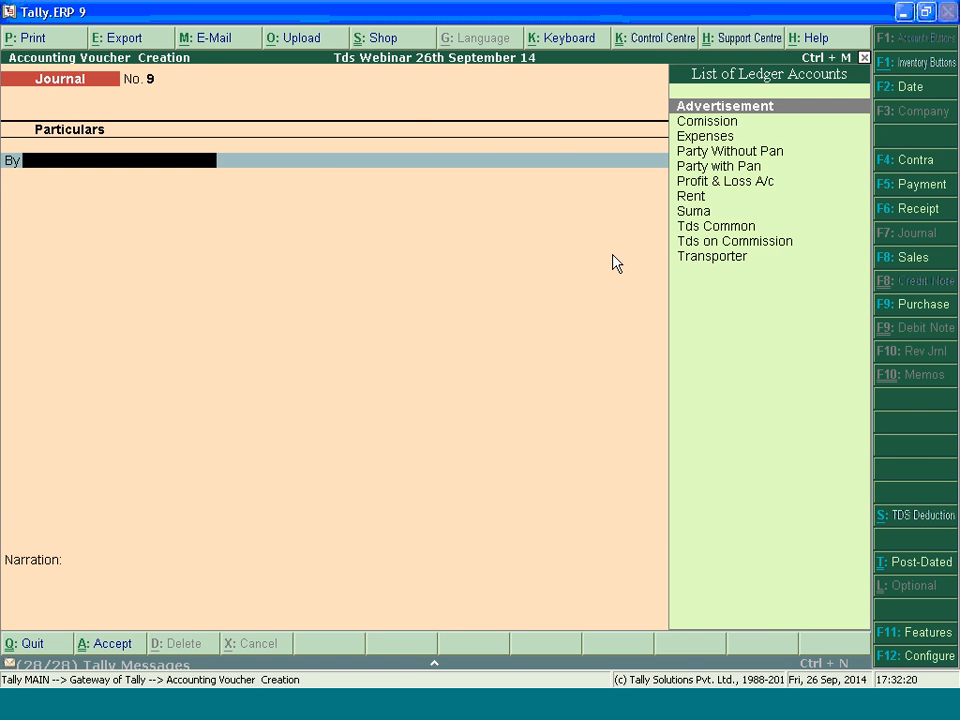
pyautogui.press('Escape')
pyautogui.press('d')
pyautogui.press('o')
pyautogui.press('t')
pyautogui.press('Return')
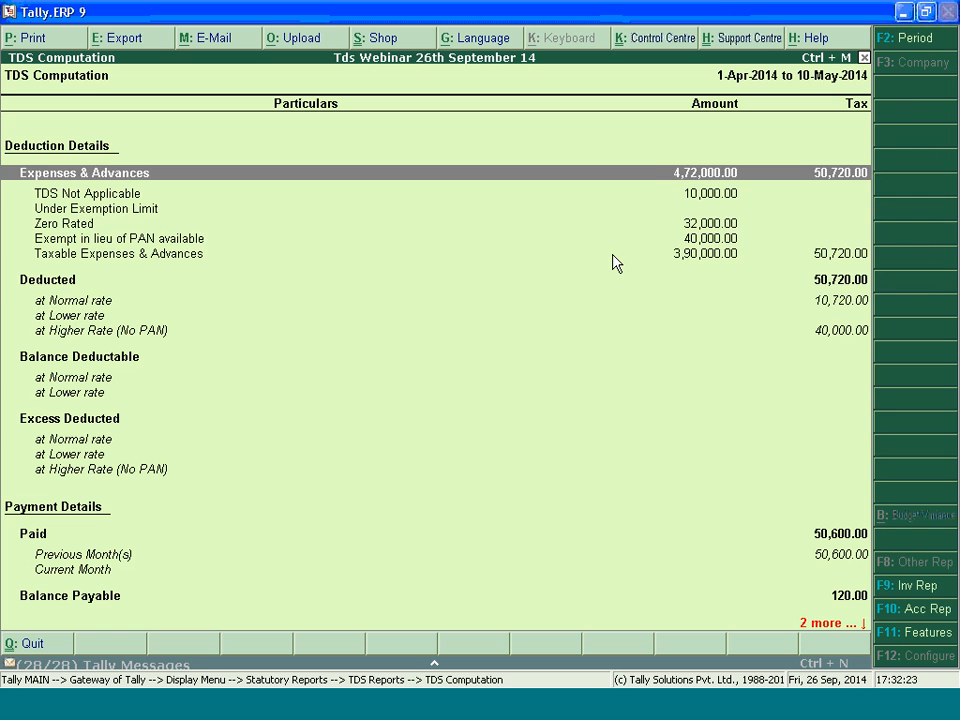
pyautogui.press('Down')
pyautogui.press('Down')
pyautogui.press('Down')
pyautogui.press('Down')
pyautogui.press('Down')
pyautogui.press('Down')
pyautogui.press('Down')
pyautogui.press('Down')
pyautogui.press('Down')
pyautogui.press('Up')
pyautogui.press('Up')
pyautogui.press('Up')
pyautogui.press('Up')
pyautogui.press('Up')
pyautogui.press('Up')
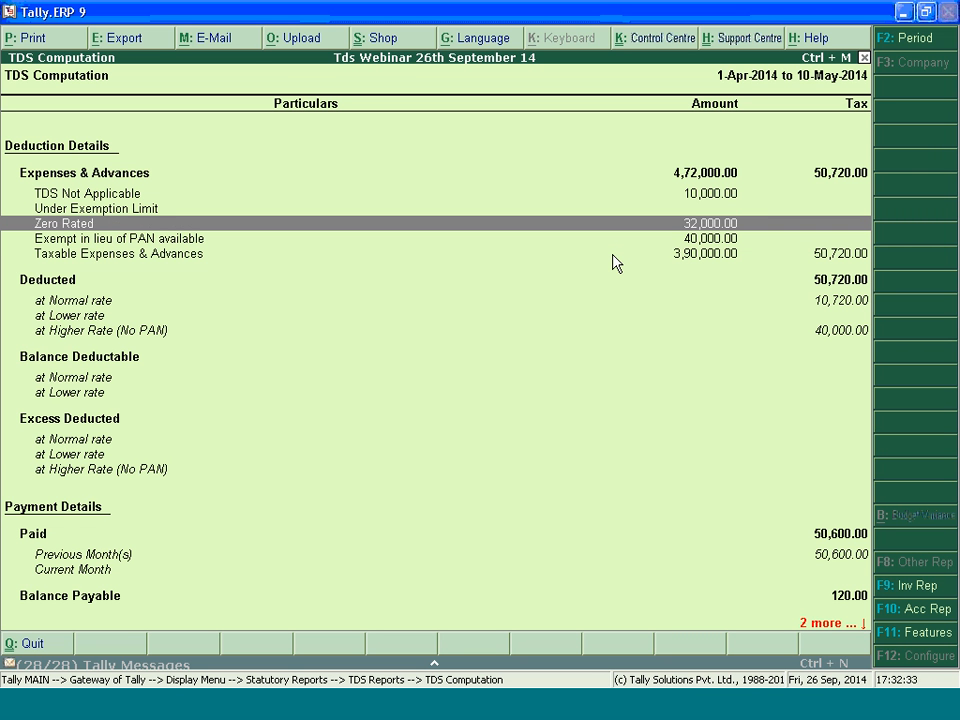
pyautogui.press('Escape')
pyautogui.press('Escape')
pyautogui.press('Escape')
pyautogui.press('Escape')
pyautogui.press('Escape')
pyautogui.press('Escape')
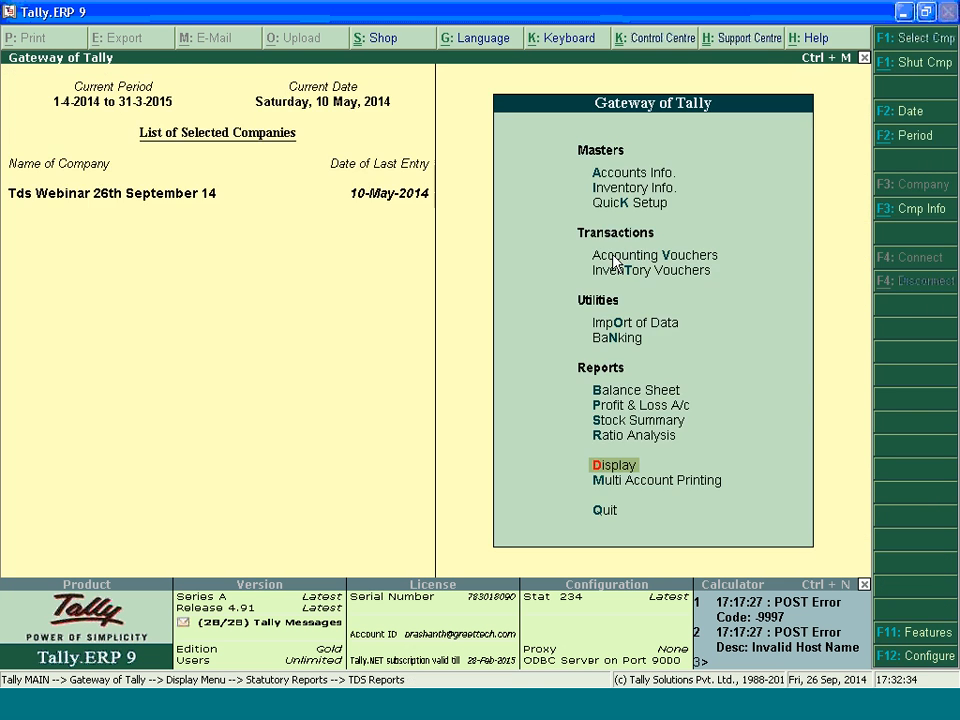
# Open the Individual/HUF party's ledger for alteration and go to its advanced TDS entries setting
pyautogui.press('Return')
pyautogui.press('l')
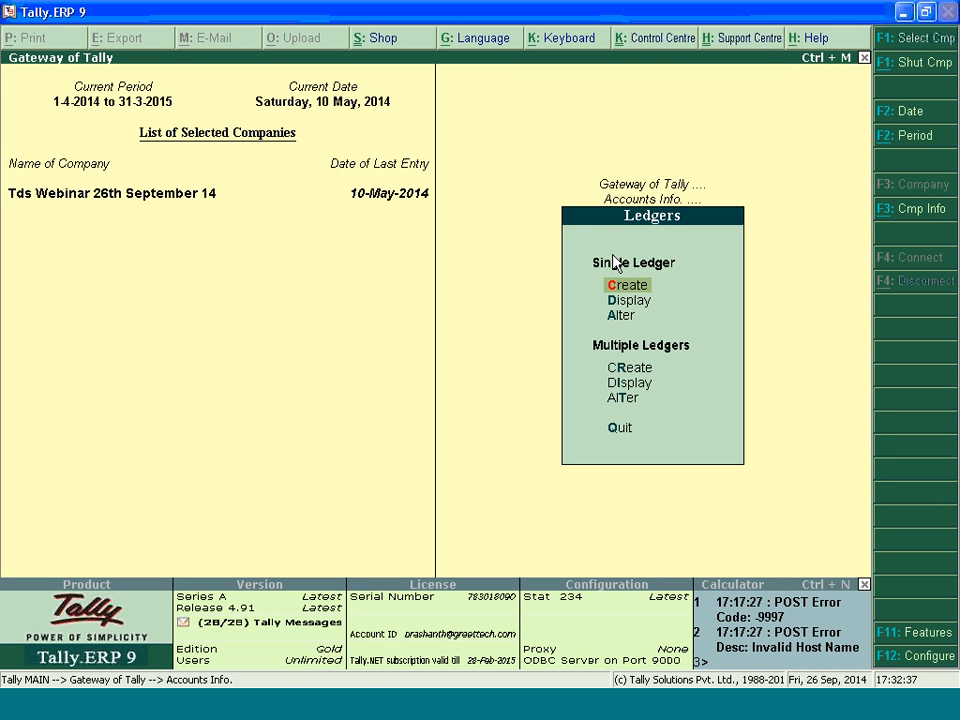
pyautogui.press('Down')
pyautogui.press('Down')
pyautogui.press('Return')
pyautogui.write('Suma')
pyautogui.press('Return')
pyautogui.press('Return')
pyautogui.press('Return')
pyautogui.press('Return')
pyautogui.press('Return')
pyautogui.press('Return')
pyautogui.press('Return')
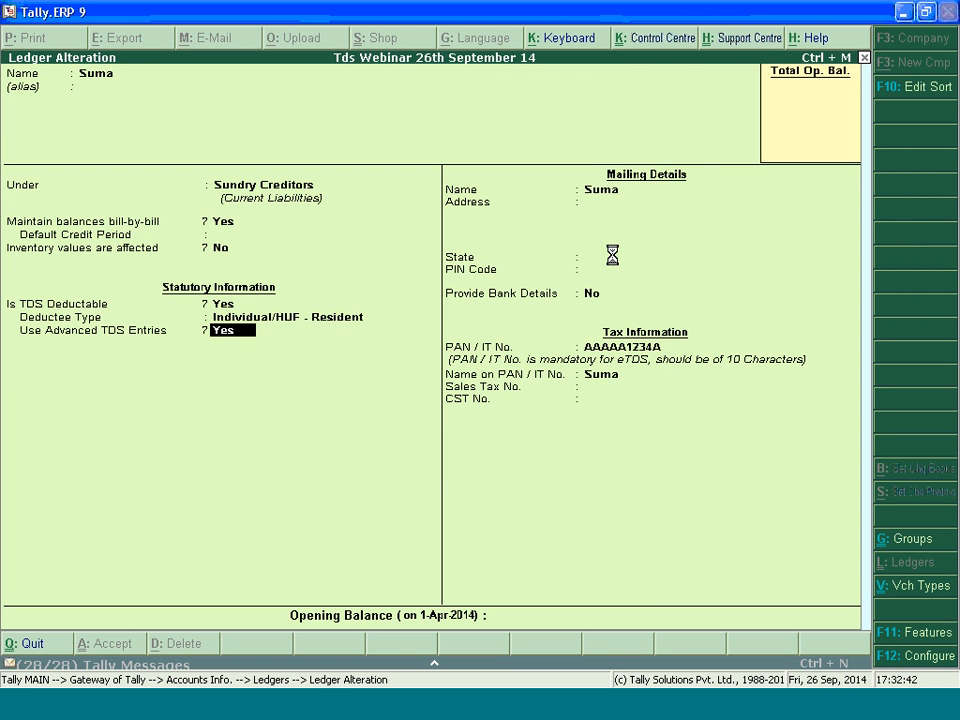
# Keep the contractor payment under Ignore Income Tax Exemption Limit and go through its existing 197A zero/lower deduction entry
pyautogui.press('Return')
pyautogui.press('Return')
pyautogui.press('Return')
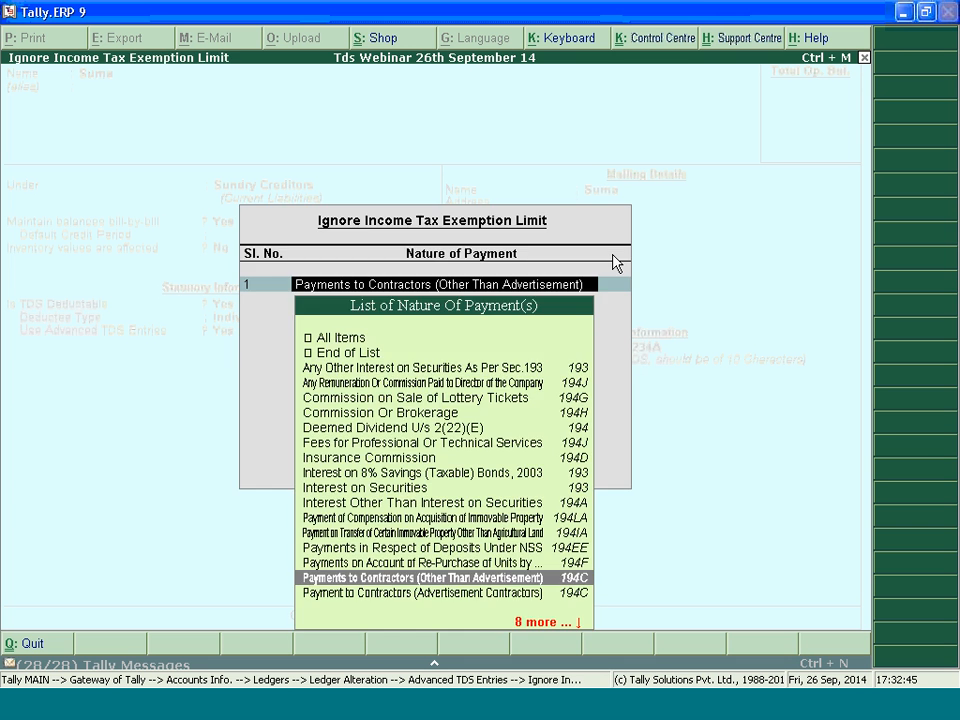
pyautogui.press('Return')
pyautogui.press('Return')
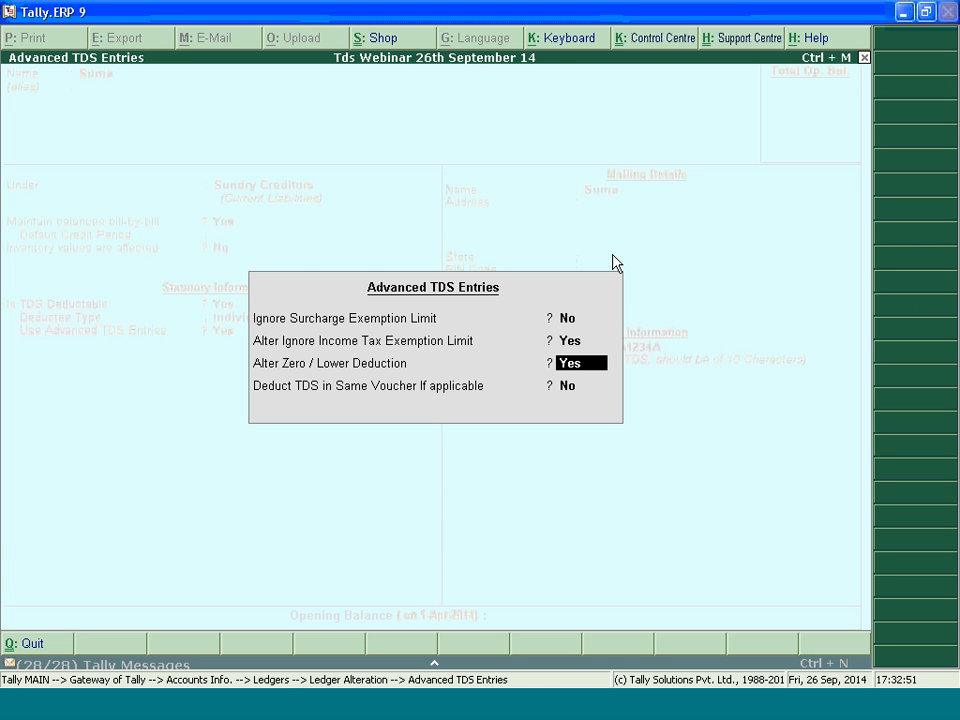
pyautogui.press('Return')
pyautogui.press('Return')
pyautogui.press('Return')
pyautogui.press('Return')
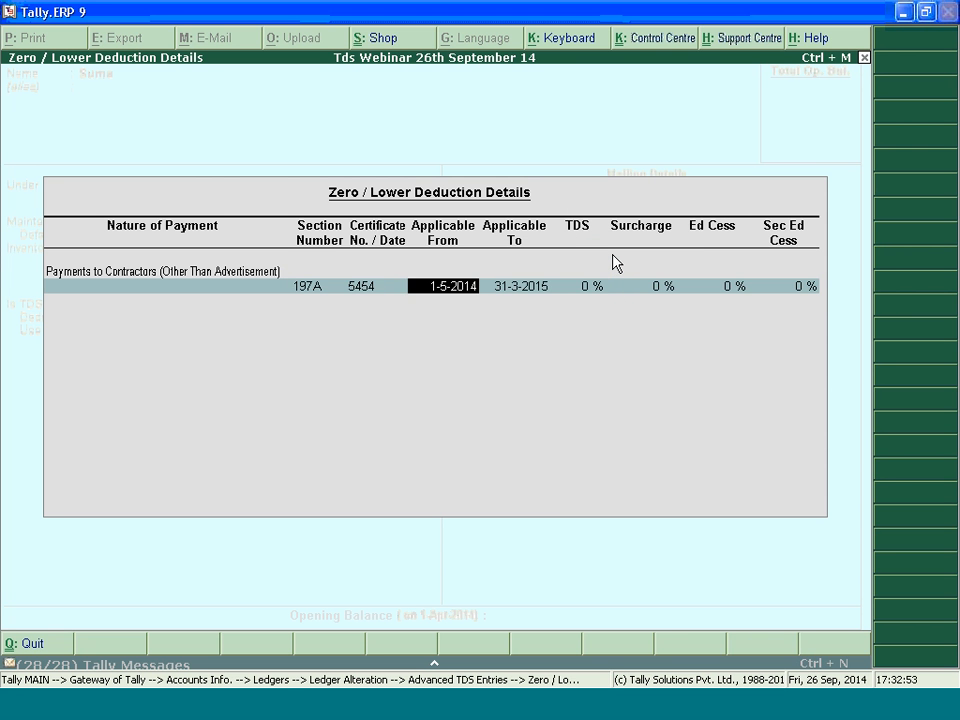
pyautogui.press('Return')
pyautogui.press('Return')
pyautogui.press('Return')
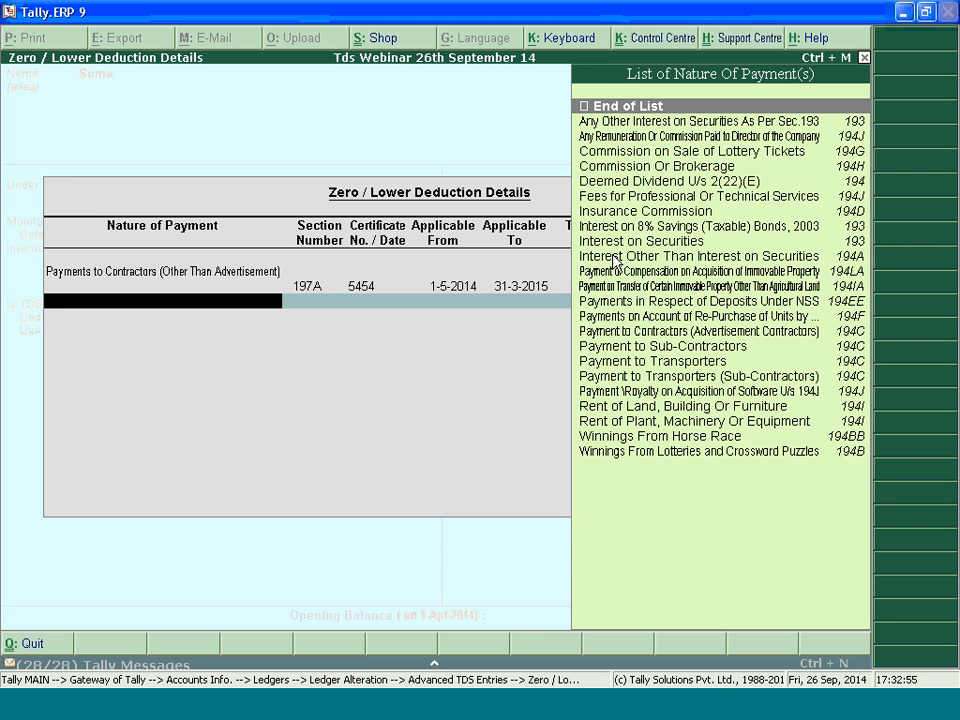
pyautogui.write('Pa')
pyautogui.press('Down')
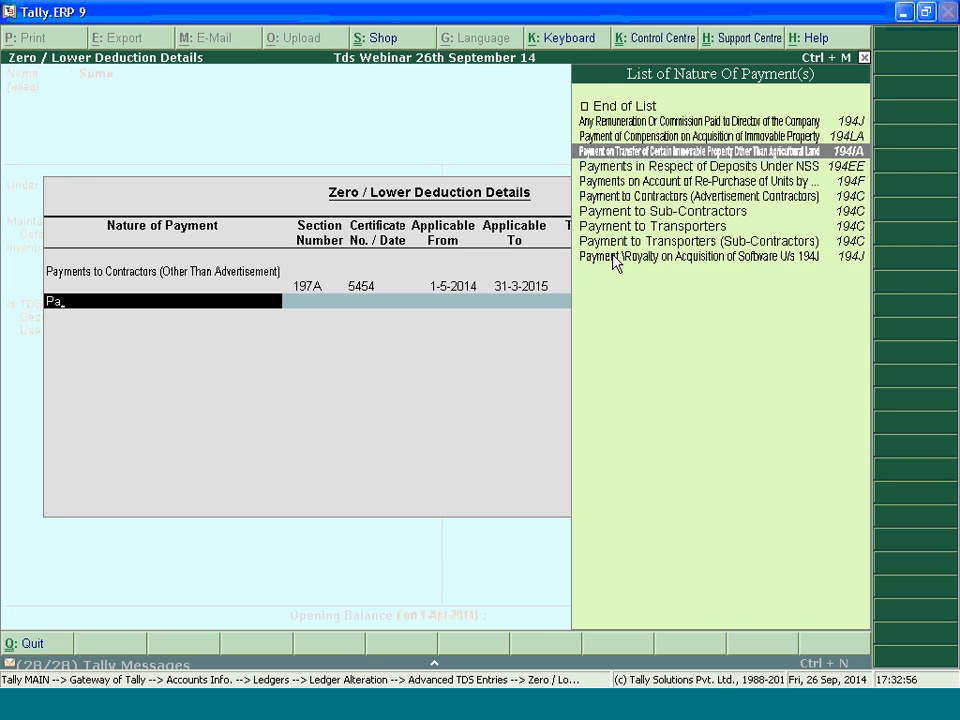
pyautogui.press('Down')
pyautogui.press('Down')
pyautogui.press('BackSpace')
pyautogui.press('BackSpace')
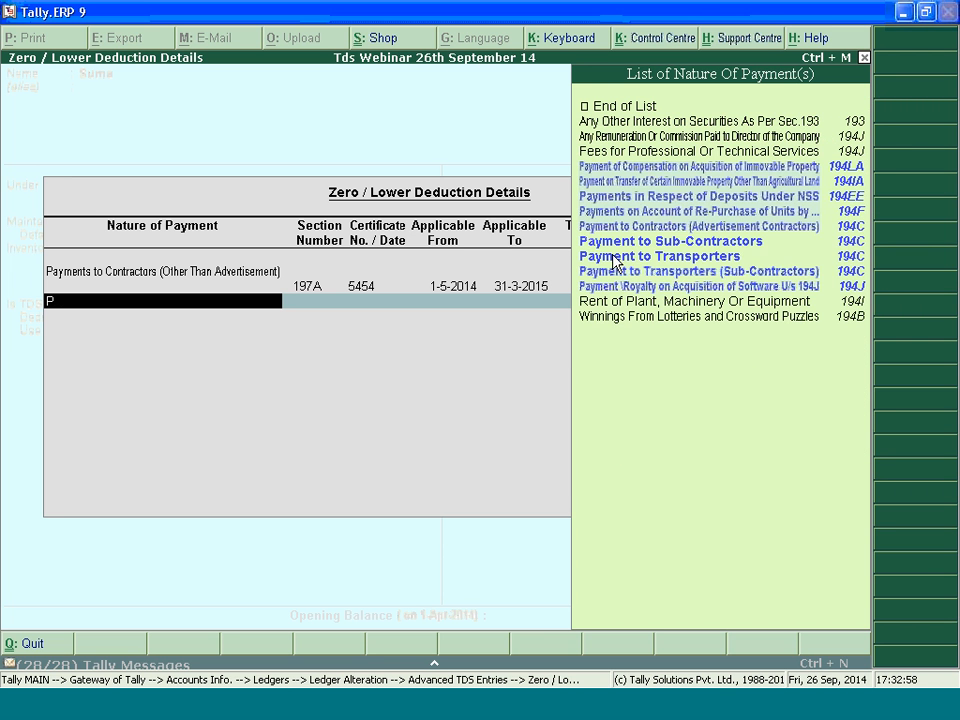
# Add a section 197 lower deduction for the contractor payment with certificate number 545454, applicable from 1-6-2014
pyautogui.press('Return')
pyautogui.press('Down')
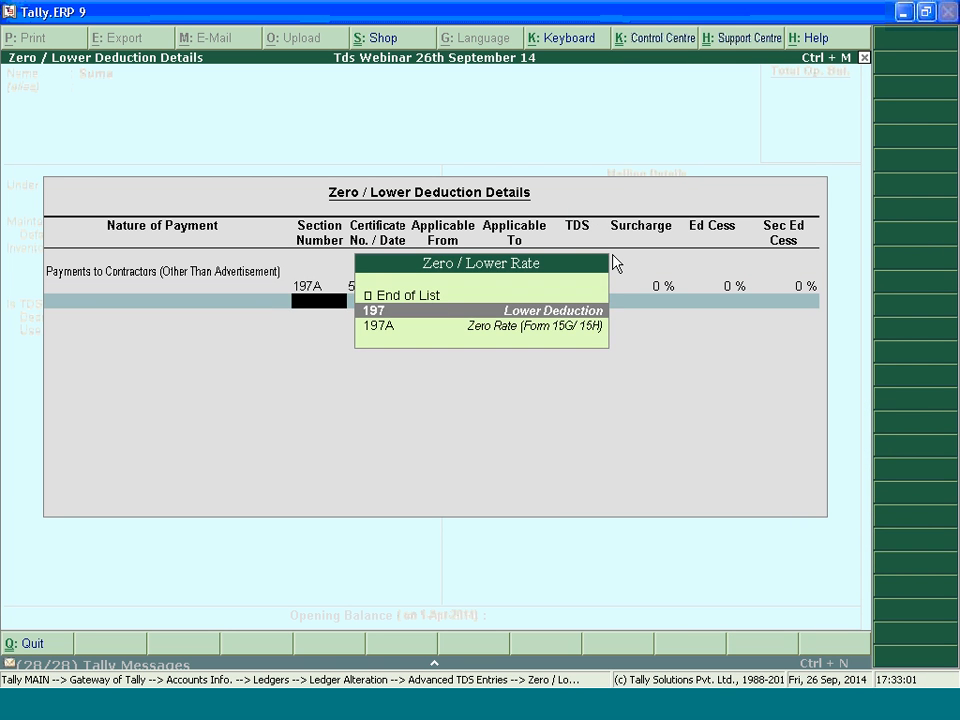
pyautogui.press('Return')
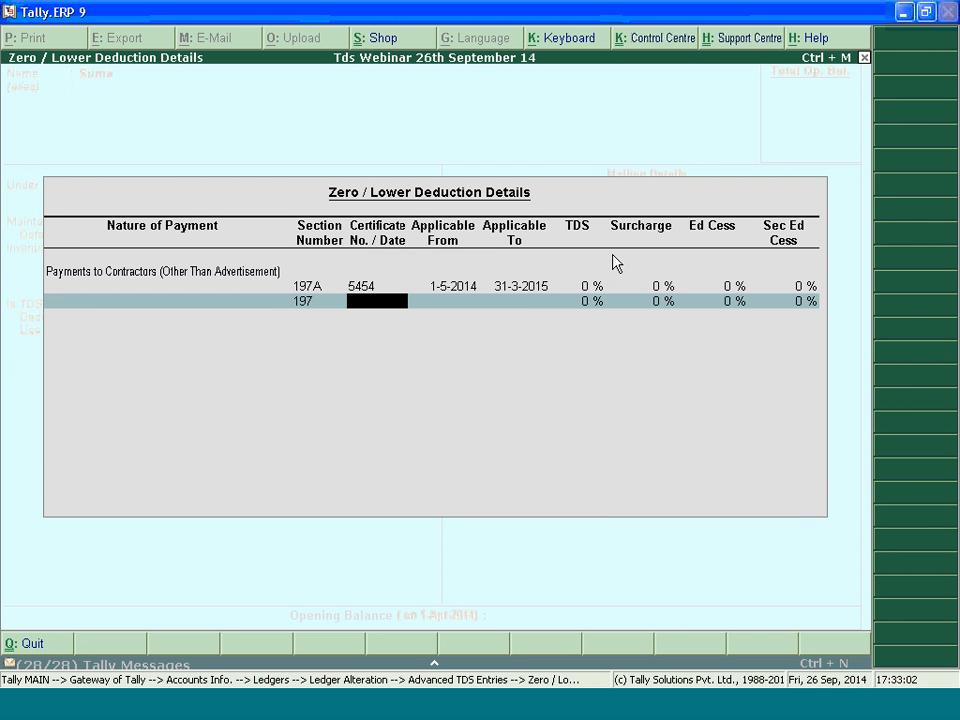
pyautogui.write('545454')
pyautogui.press('Return')
pyautogui.write('1.6.2014')
pyautogui.press('Return')
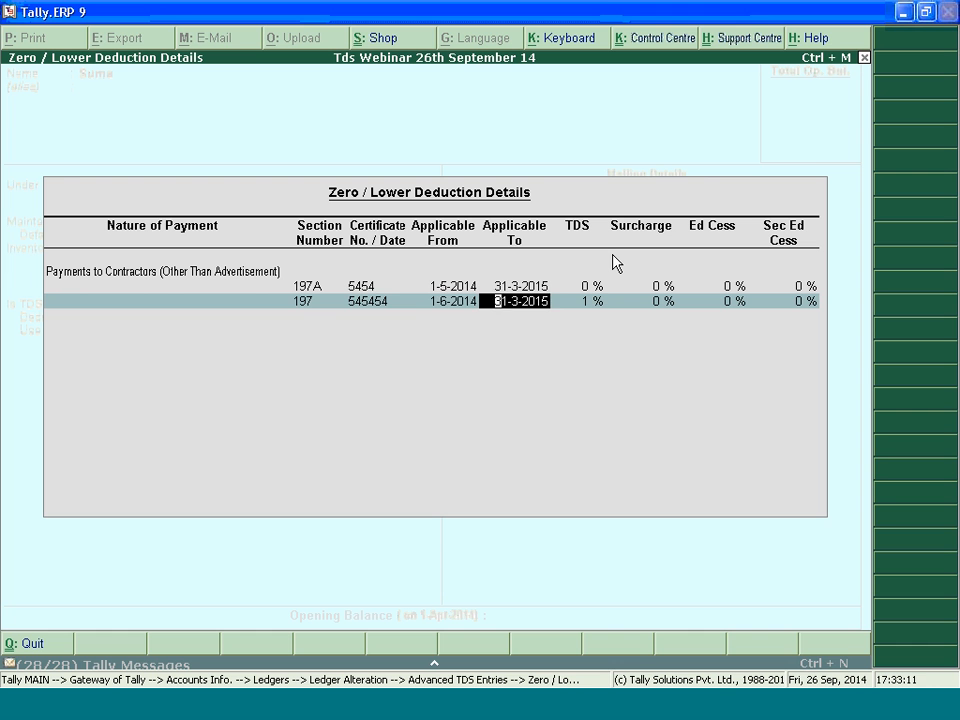
# Set the section 197A entry's Applicable To date to 31-5-2014
pyautogui.press('BackSpace')
pyautogui.press('BackSpace')
pyautogui.press('BackSpace')
pyautogui.press('BackSpace')
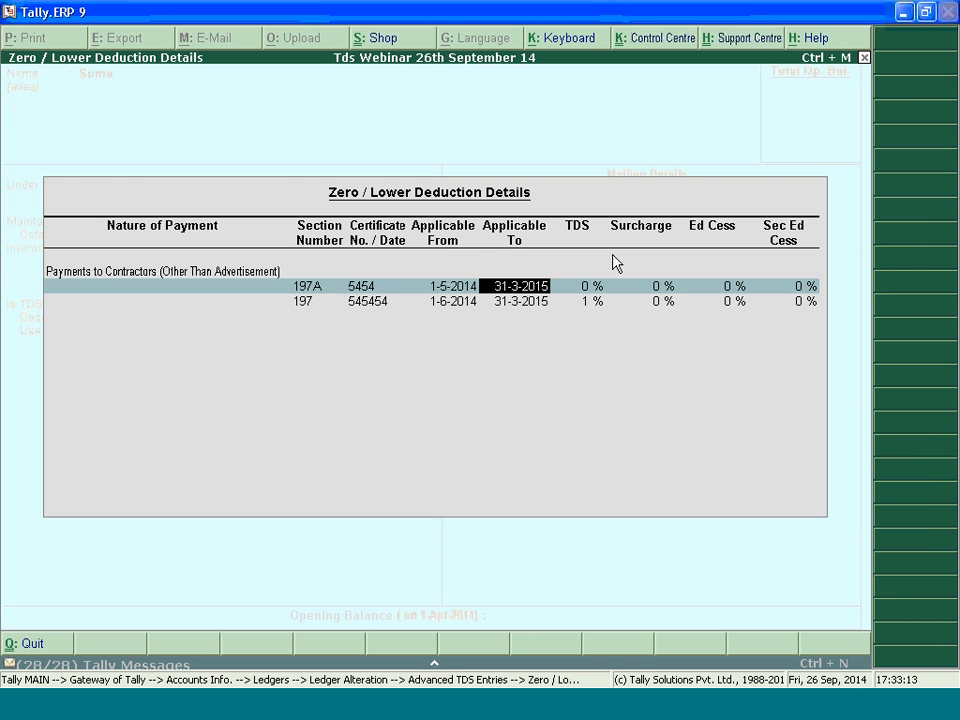
pyautogui.press('BackSpace')
pyautogui.write('4')
pyautogui.press('BackSpace')
pyautogui.press('BackSpace')
pyautogui.press('BackSpace')
pyautogui.press('BackSpace')
pyautogui.press('BackSpace')
pyautogui.press('BackSpace')
pyautogui.write('5-2014')
pyautogui.press('Return')
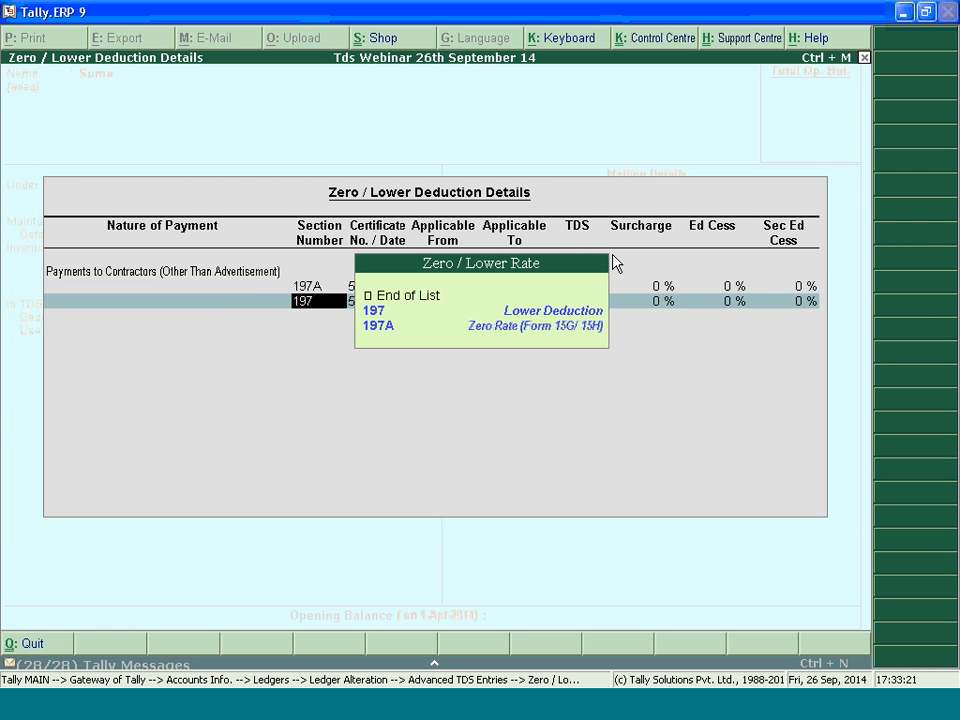
# Set the section 197 entry's Applicable To date to 30-6-2014 and its TDS rate to 0.5%
pyautogui.press('Return')
pyautogui.press('Return')
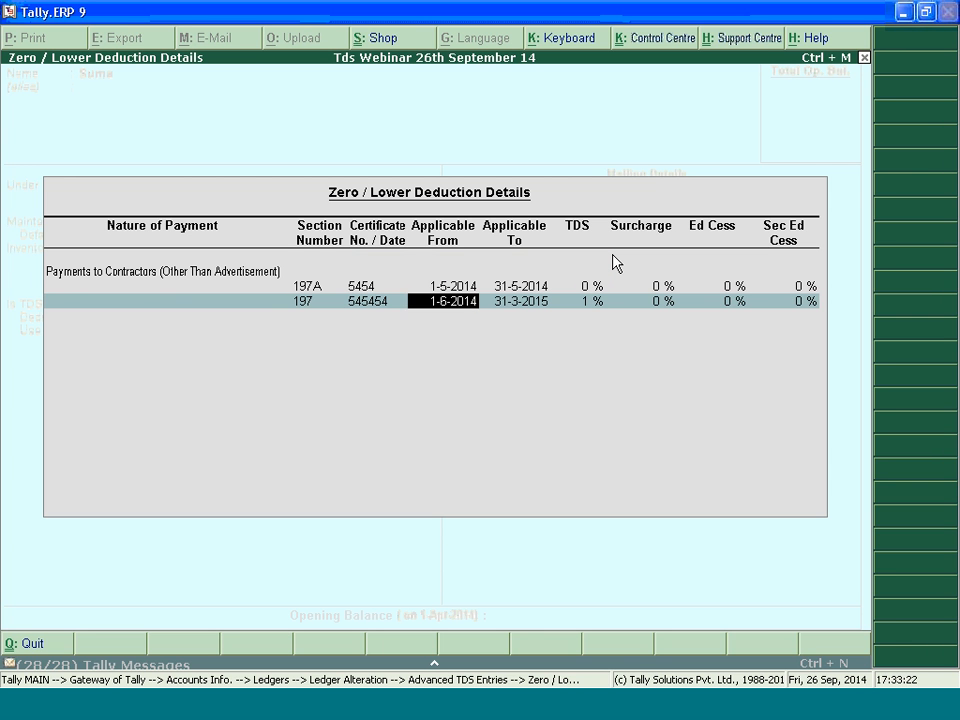
pyautogui.press('Return')
pyautogui.write('30-6-2014')
pyautogui.press('Return')
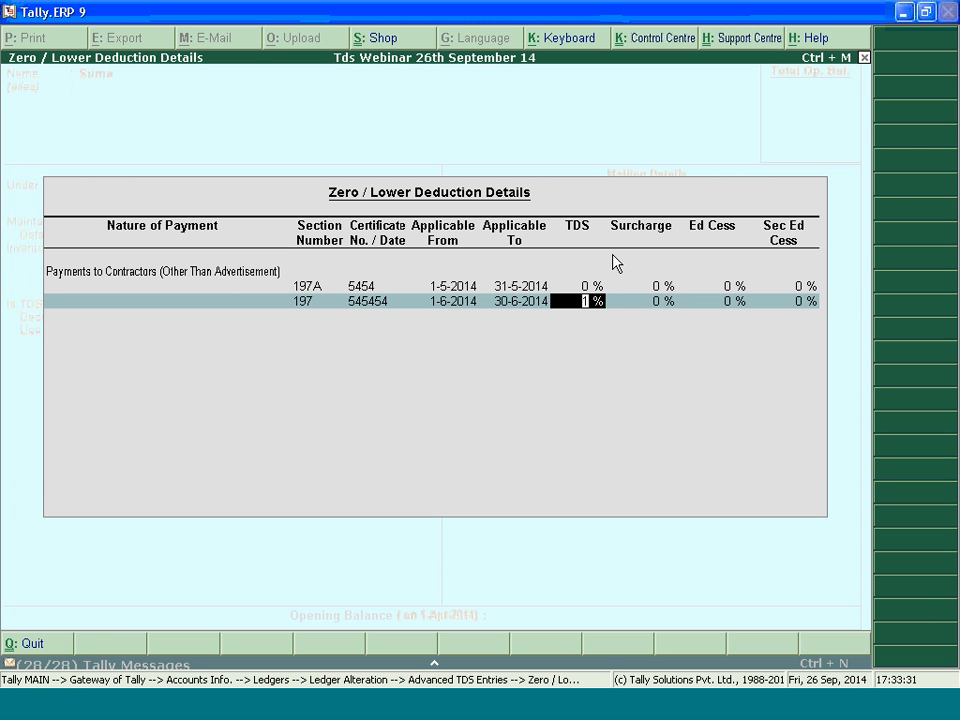
pyautogui.write('0.5')
pyautogui.press('Return')
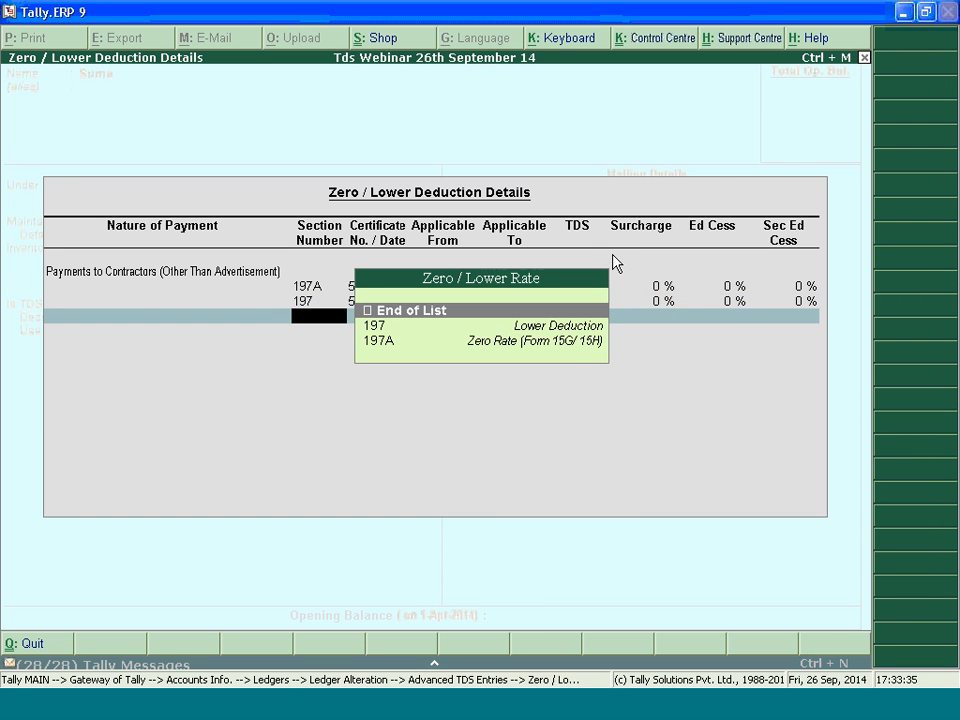
# End the zero/lower deduction list, complete the advanced TDS entries and save the party ledger
pyautogui.press('Return')
pyautogui.press('Return')
pyautogui.press('Return')
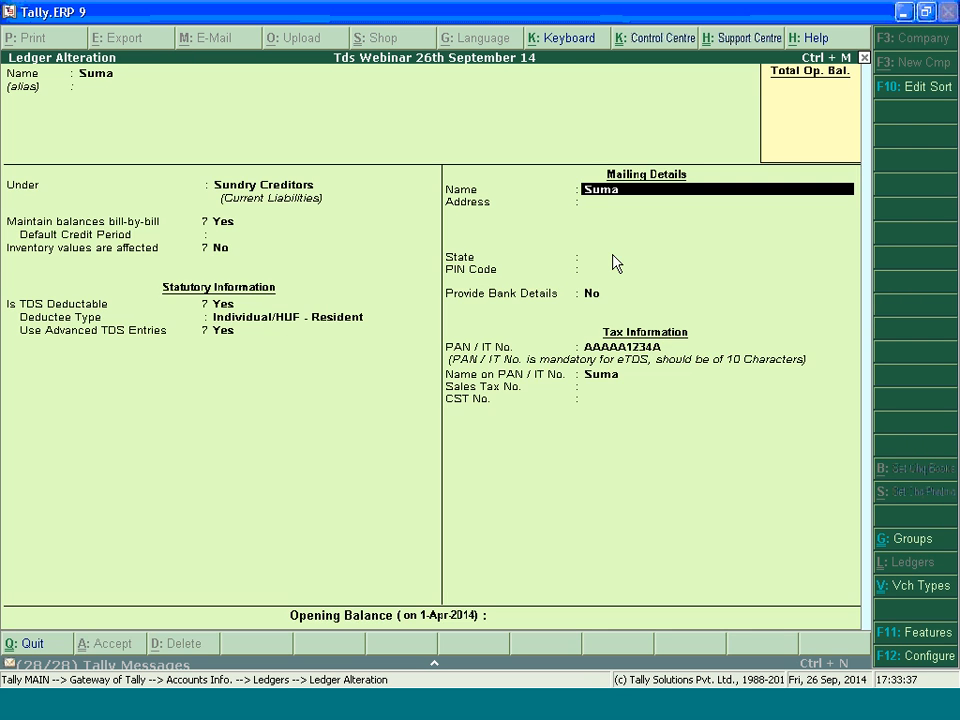
pyautogui.press('Return')
pyautogui.press('Return')
pyautogui.press('Return')
pyautogui.hotkey('ctrl', 'a')
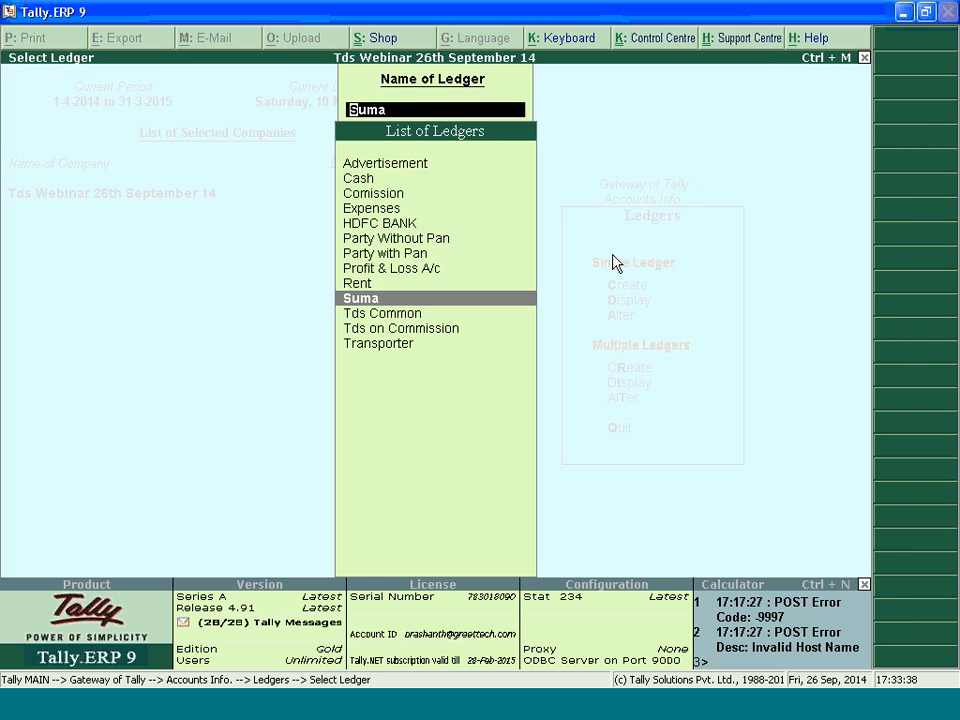
# Start a new journal voucher dated 2-6-2014
pyautogui.press('Escape')
pyautogui.press('Escape')
pyautogui.click(615, 258)
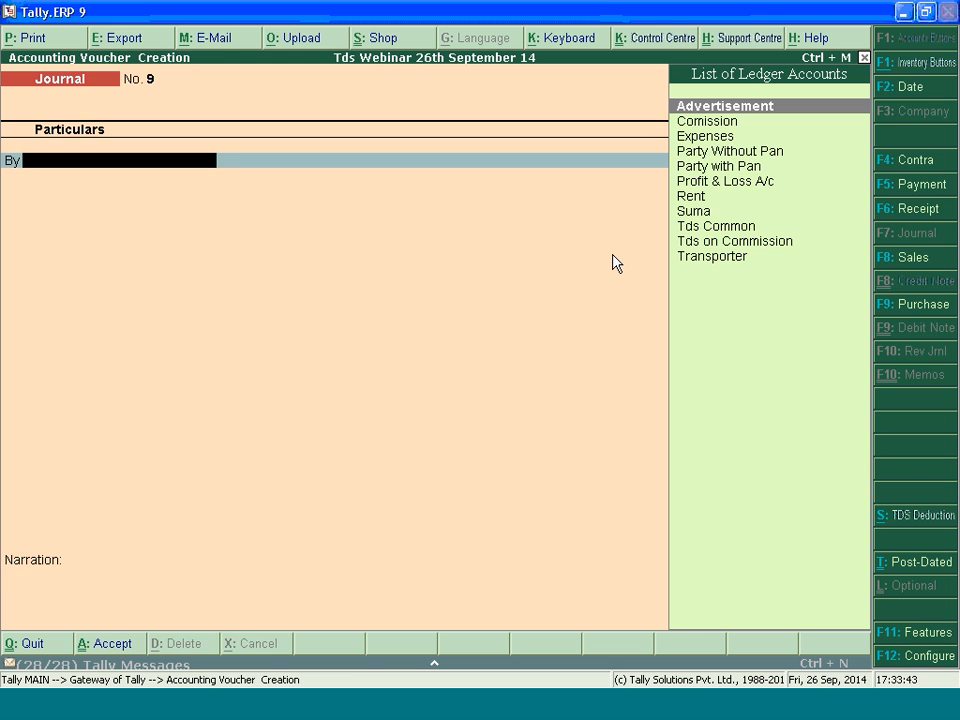
pyautogui.press('F2')
pyautogui.write('2.6.2014')
pyautogui.press('Return')
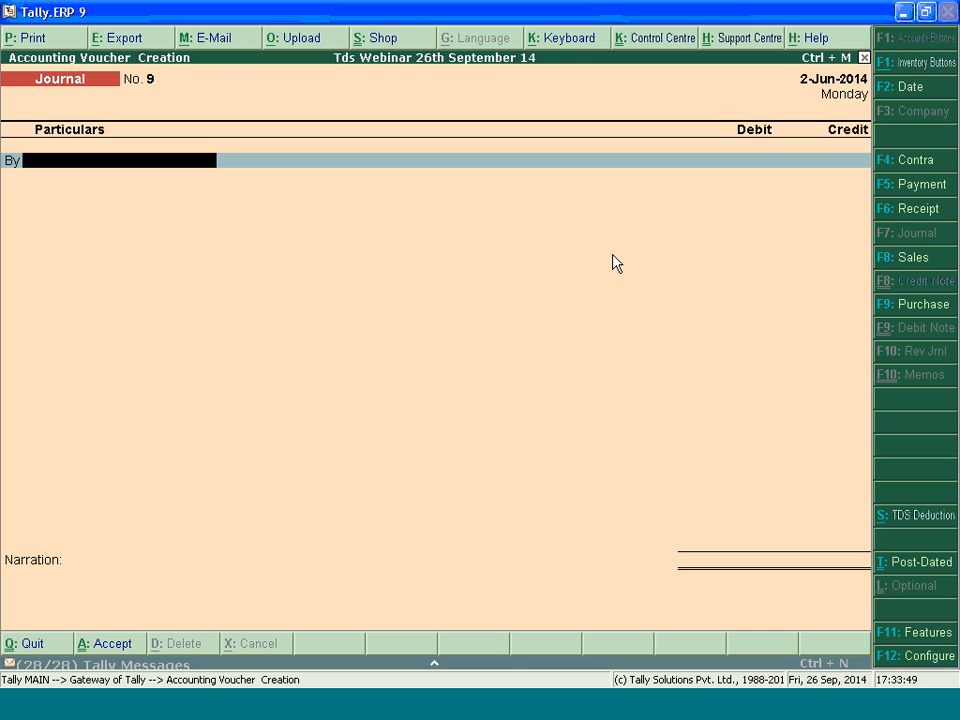
# Debit Advertisement 38,000 in the journal, accepting the nature of payment
pyautogui.write('Ad')
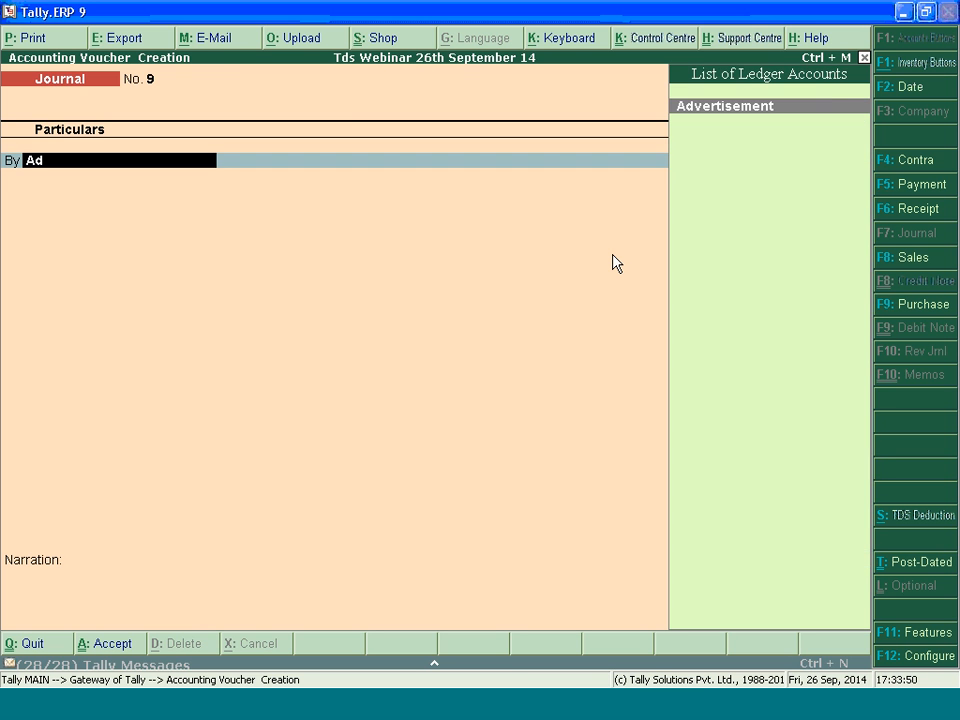
pyautogui.press('Return')
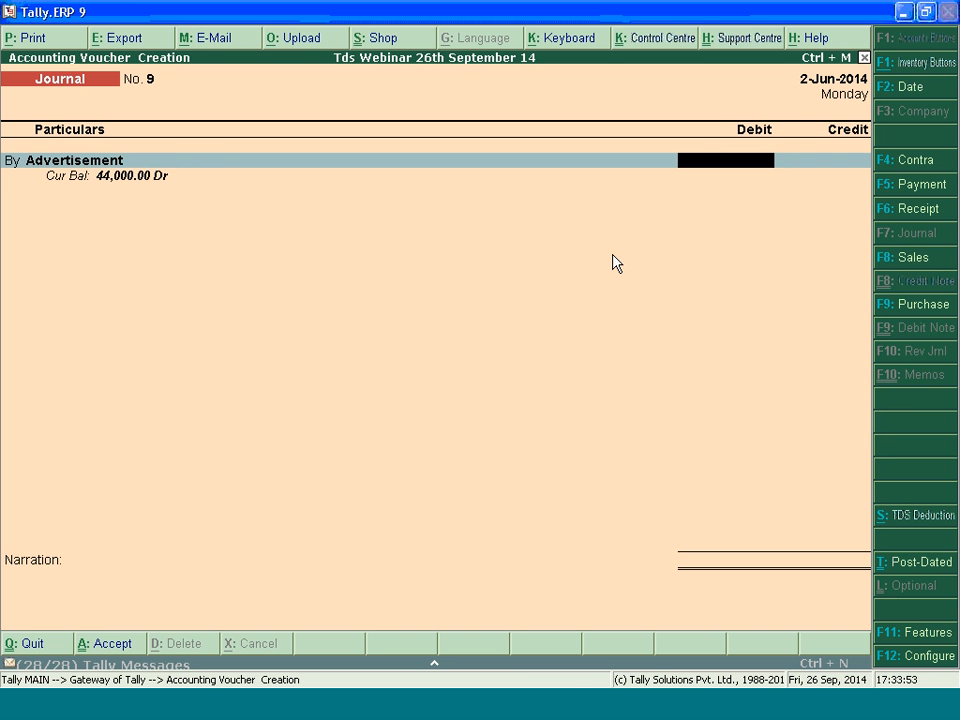
pyautogui.write('38000')
pyautogui.press('Return')
# Credit the Individual/HUF party, keeping section 197 and Tds Common in the TDS details for the 38,000 payment
pyautogui.press('Return')
pyautogui.press('Return')
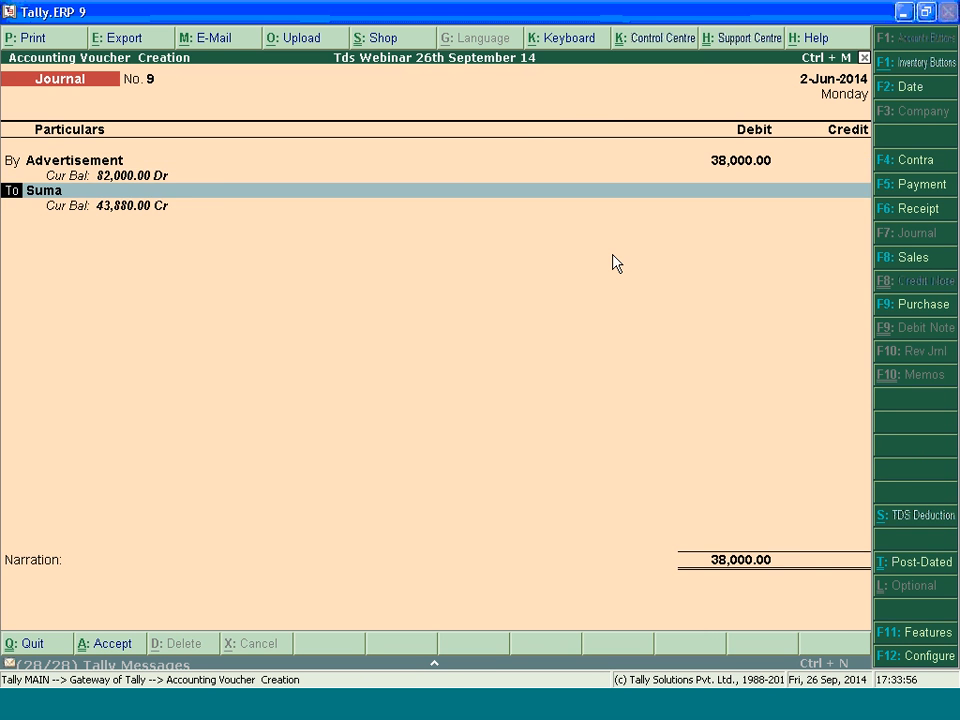
pyautogui.press('Return')
pyautogui.press('Return')
pyautogui.press('Return')
pyautogui.press('Return')
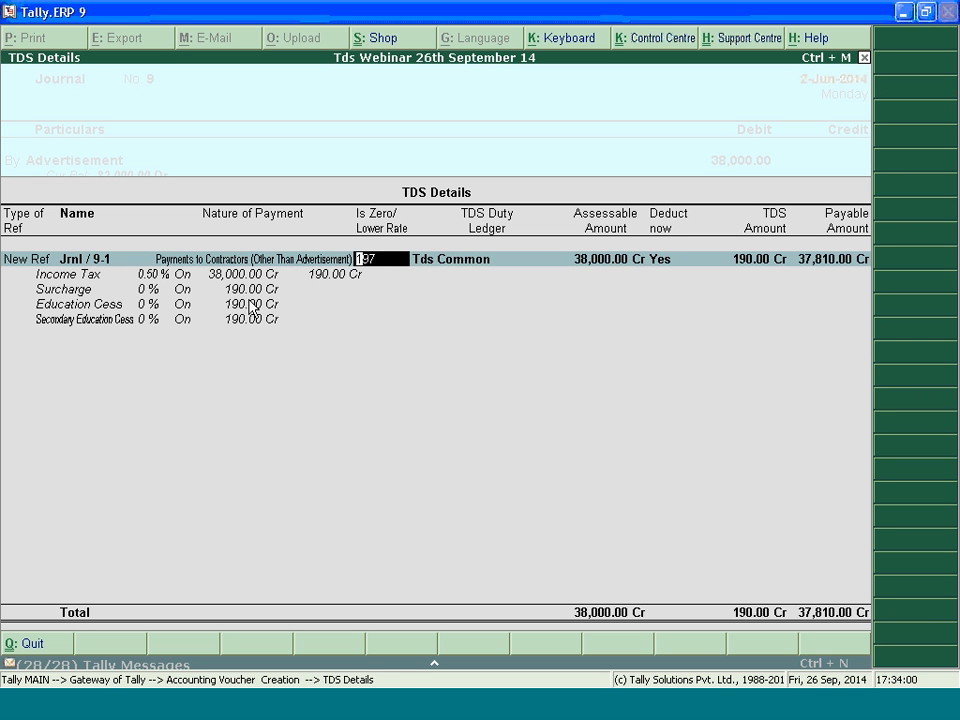
pyautogui.press('Return')
pyautogui.press('Return')
pyautogui.press('Return')
pyautogui.press('Return')
pyautogui.press('Return')
pyautogui.press('Return')
pyautogui.press('Return')
pyautogui.press('Return')
pyautogui.press('Return')
# Credit the deducted tax to Tds Common and save the journal voucher
pyautogui.press('Return')
pyautogui.press('Return')
pyautogui.press('Return')
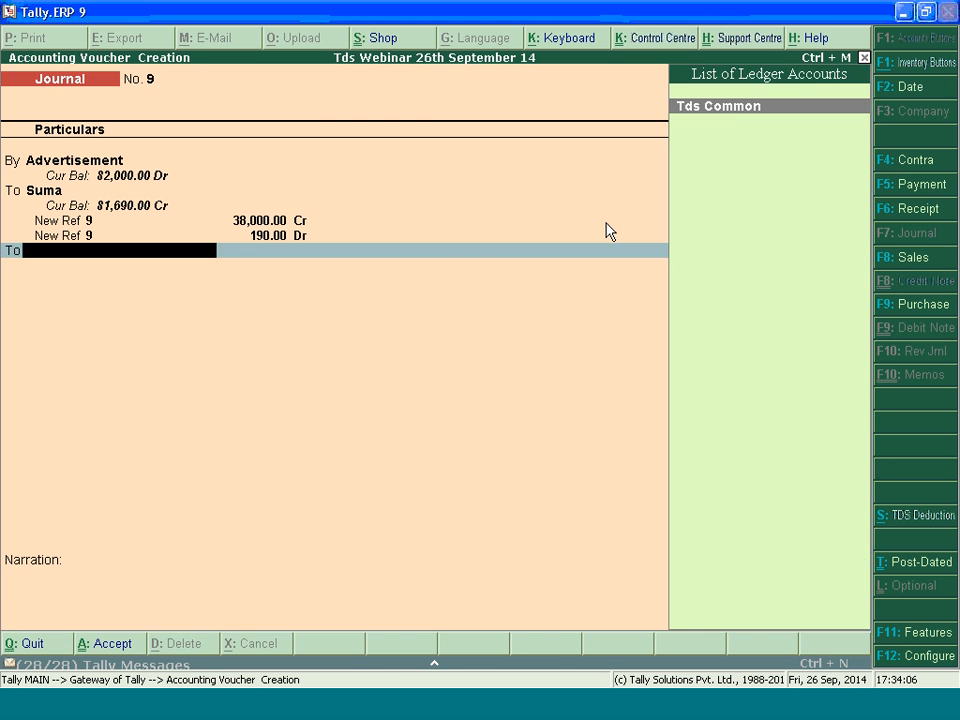
pyautogui.press('Return')
pyautogui.press('Return')
pyautogui.press('Return')
pyautogui.press('Return')
# Examine the TDS Computation report's deductions at normal and lower rates and its exemption and zero-rated amounts
pyautogui.press('Return')
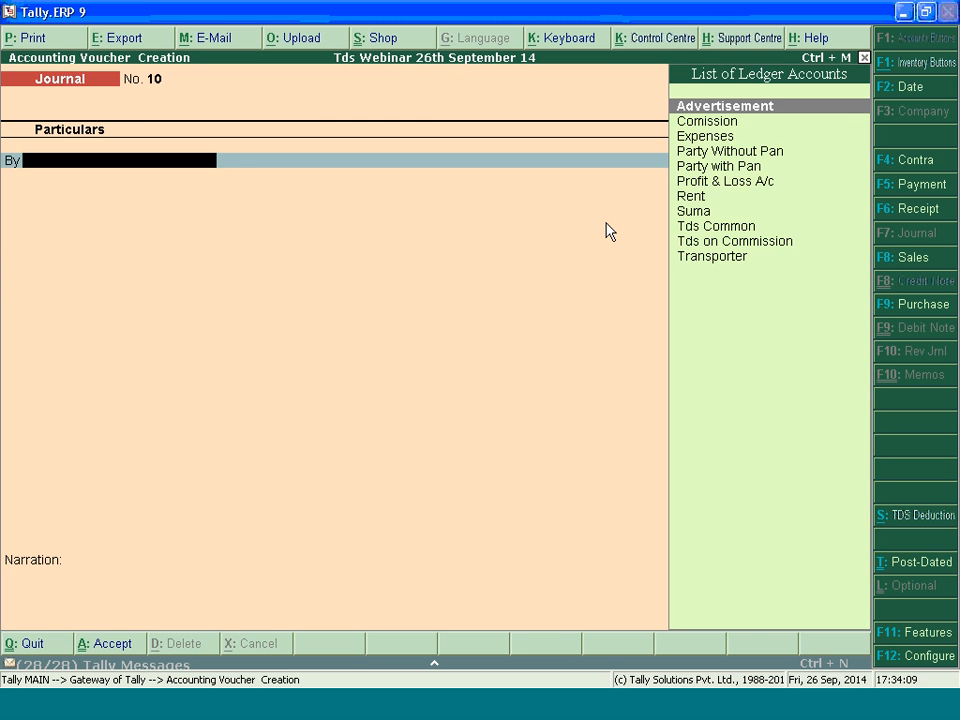
pyautogui.press('Escape')
pyautogui.press('d')
pyautogui.press('u')
pyautogui.press('Return')
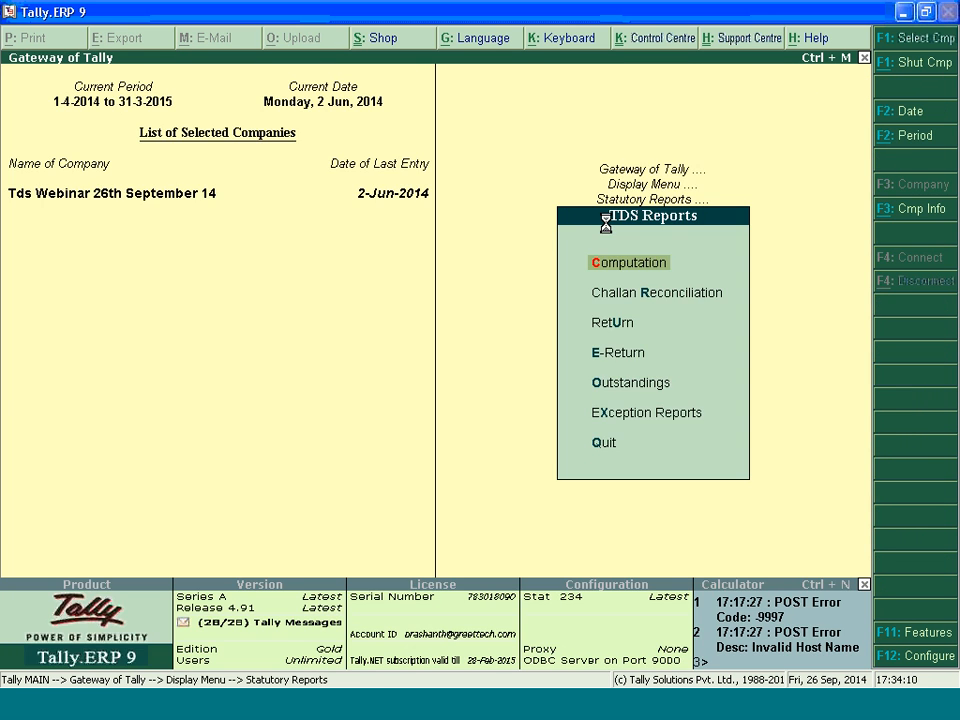
pyautogui.press('Return')
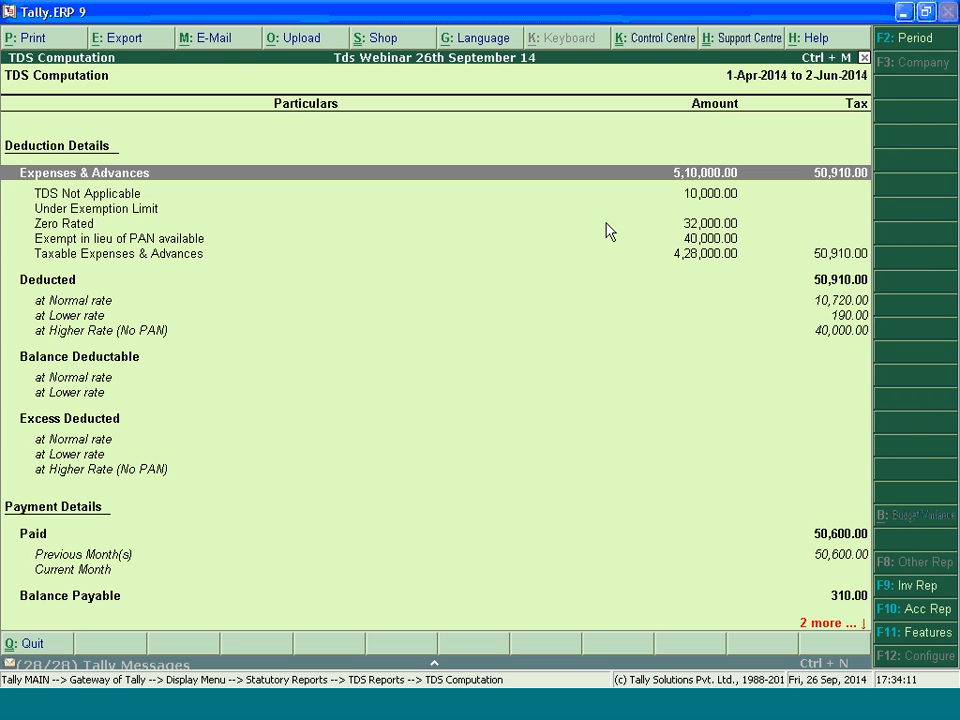
pyautogui.click(845, 317)
pyautogui.press('Up')
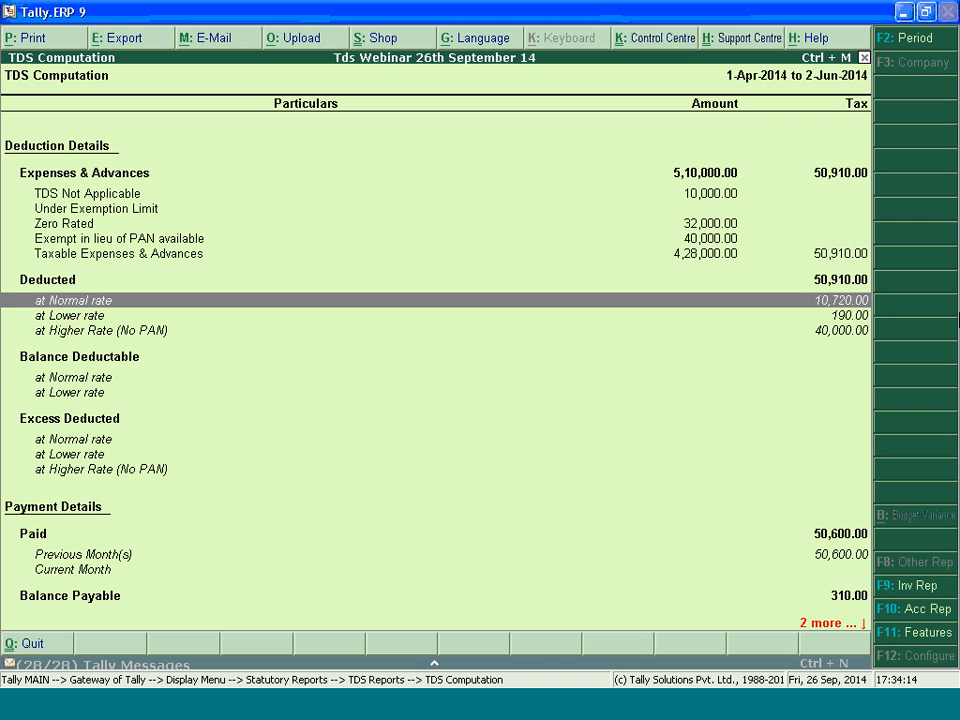
pyautogui.press('Up')
pyautogui.press('Up')
pyautogui.press('Up')
pyautogui.press('Up')
pyautogui.press('Up')
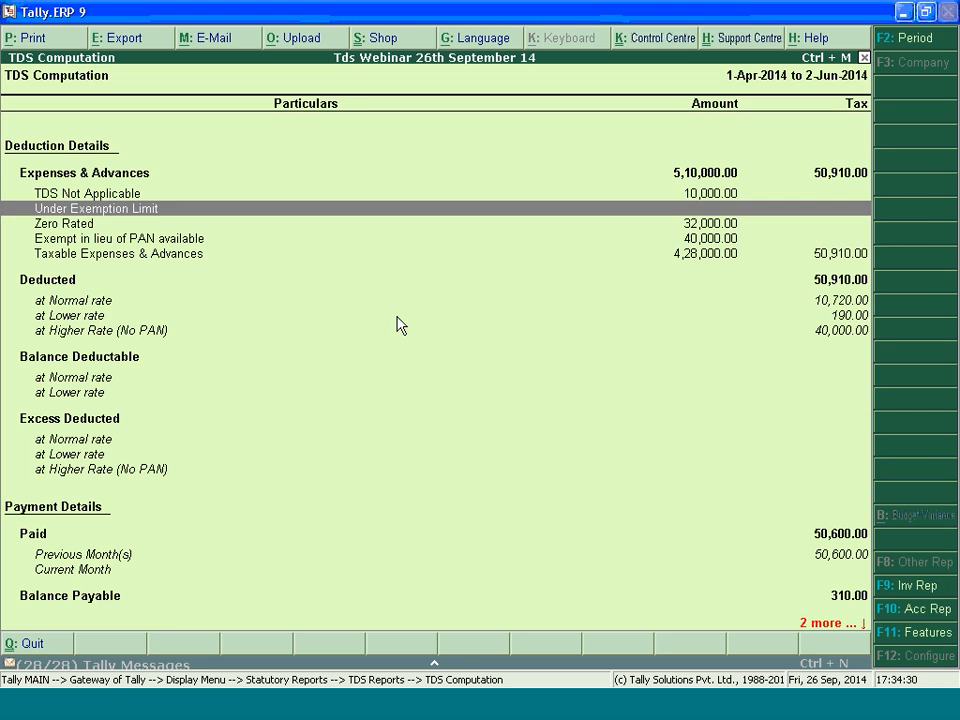
pyautogui.press('Escape')
pyautogui.press('Escape')
pyautogui.press('Escape')
pyautogui.press('Escape')
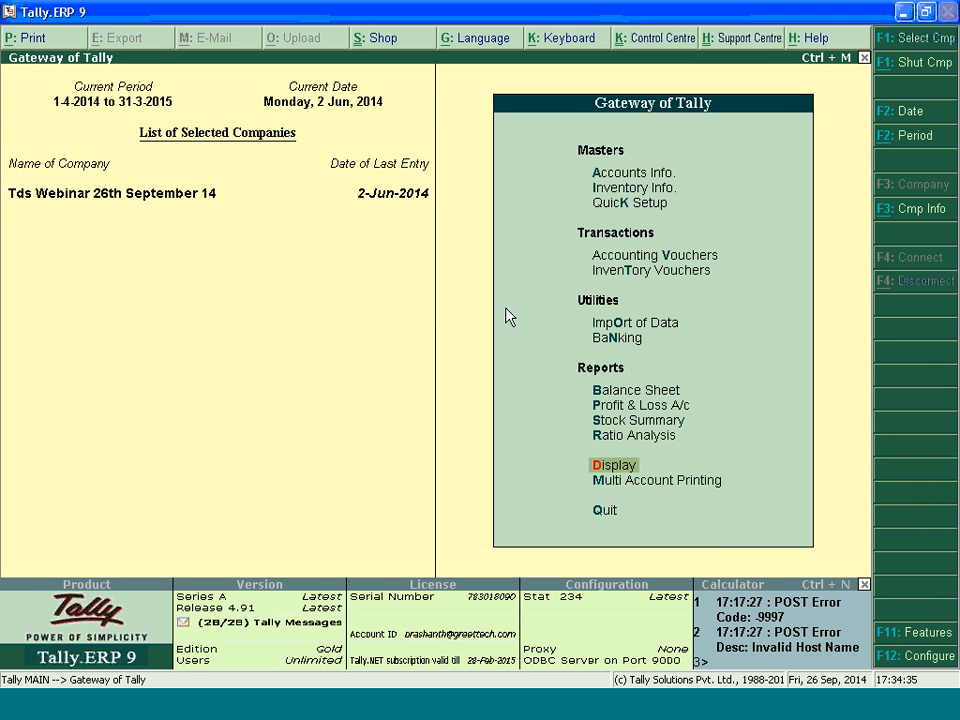
# Start a new journal voucher and debit the Expenses ledger with 1,00,000
pyautogui.press('v')
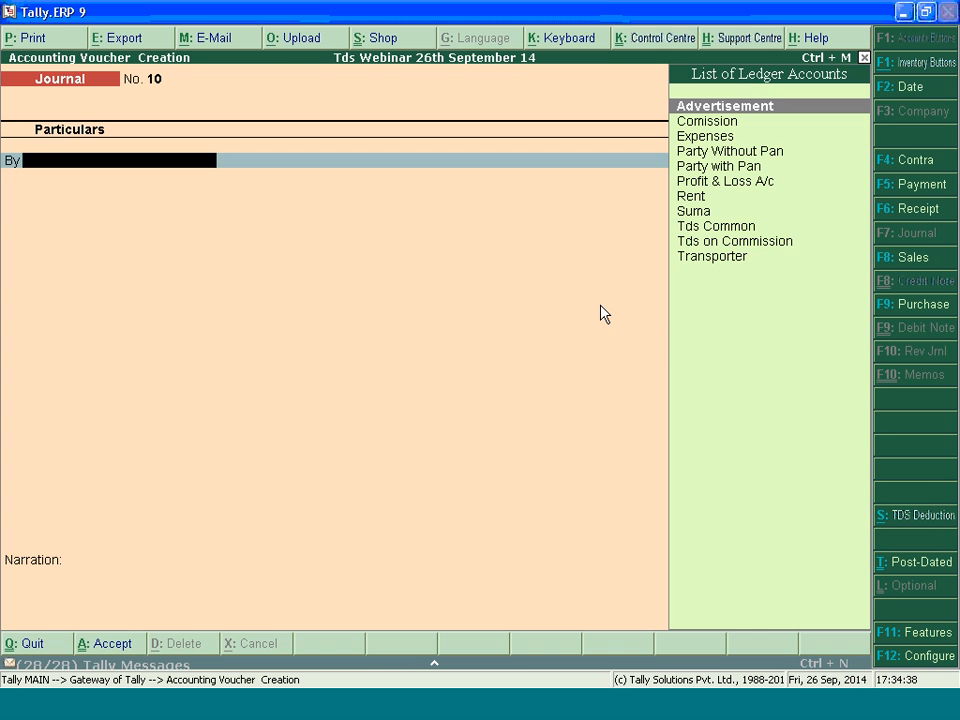
pyautogui.press('Down')
pyautogui.press('Down')
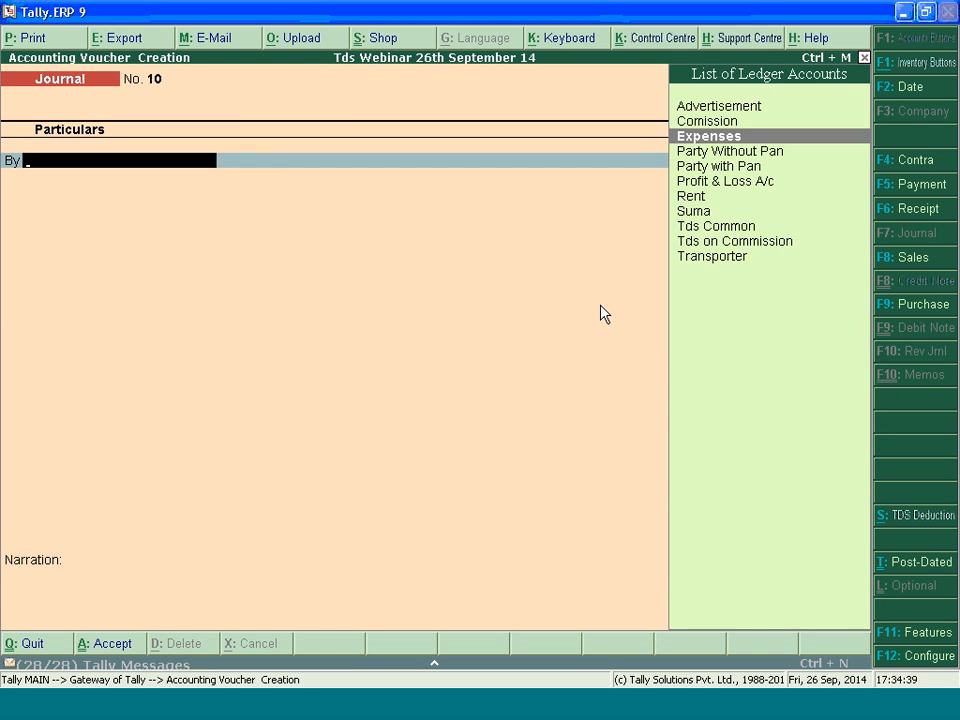
pyautogui.press('Return')
pyautogui.write('100000')
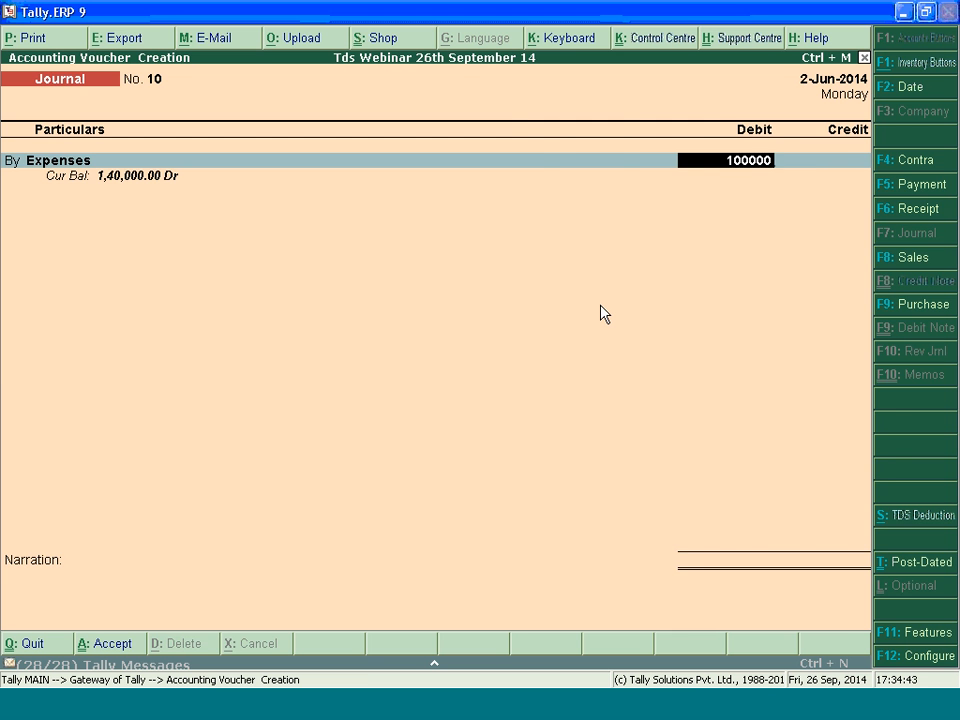
pyautogui.press('Return')
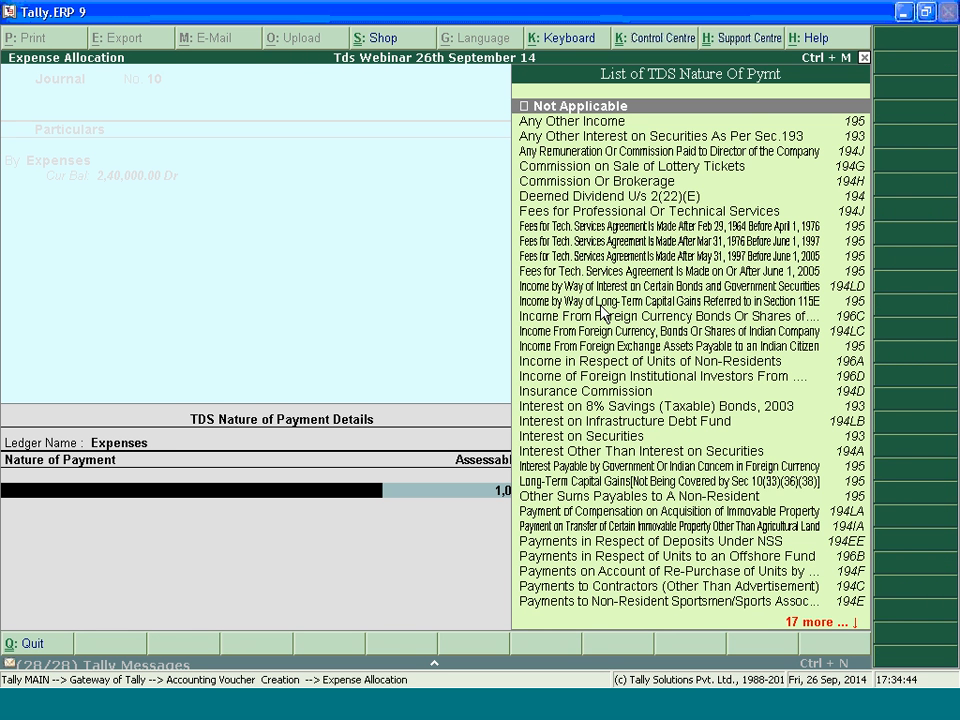
# Allocate 35,000 of the expense to Payments to Contractors (Other Than Advertisement)
pyautogui.write('Pay')
pyautogui.press('Up')
pyautogui.press('Up')
pyautogui.press('Up')
pyautogui.press('Up')
pyautogui.press('Up')
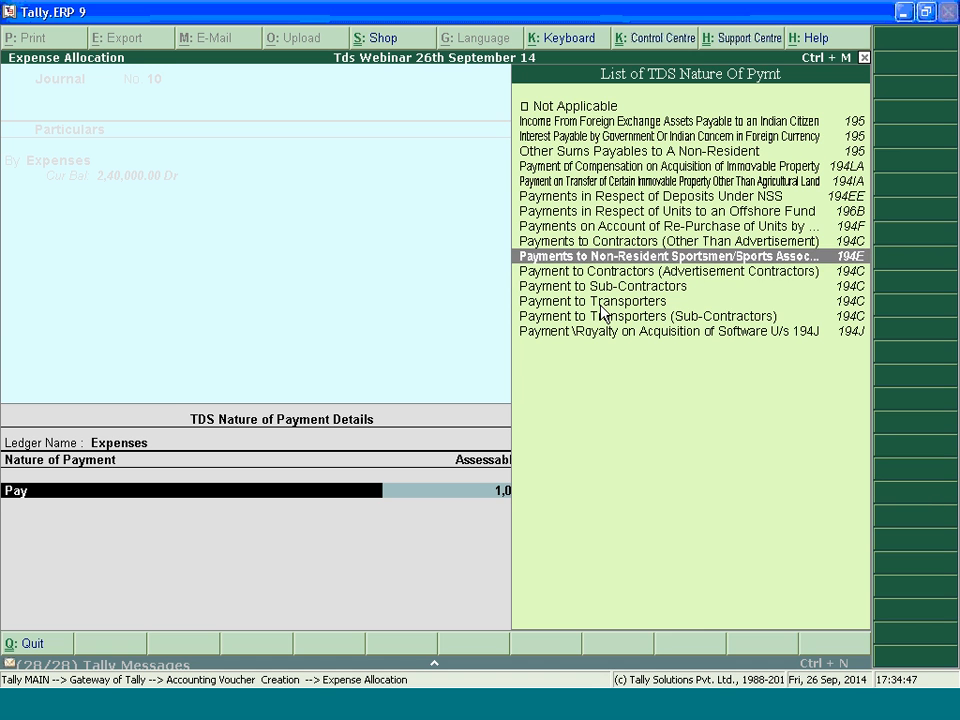
pyautogui.press('Up')
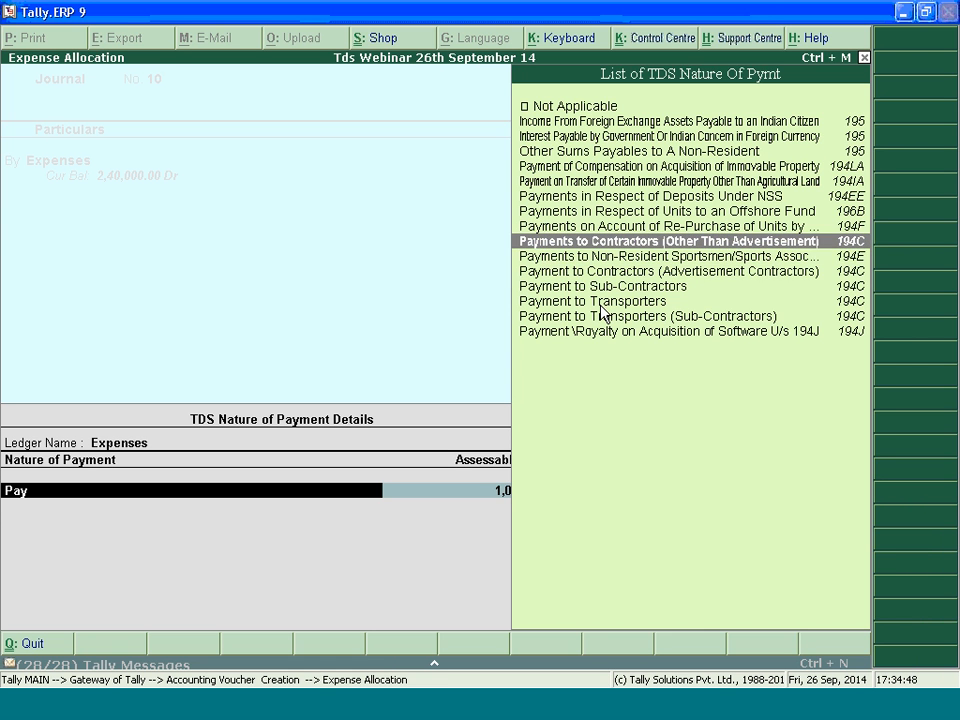
pyautogui.press('Return')
pyautogui.write('35000')
pyautogui.press('BackSpace')
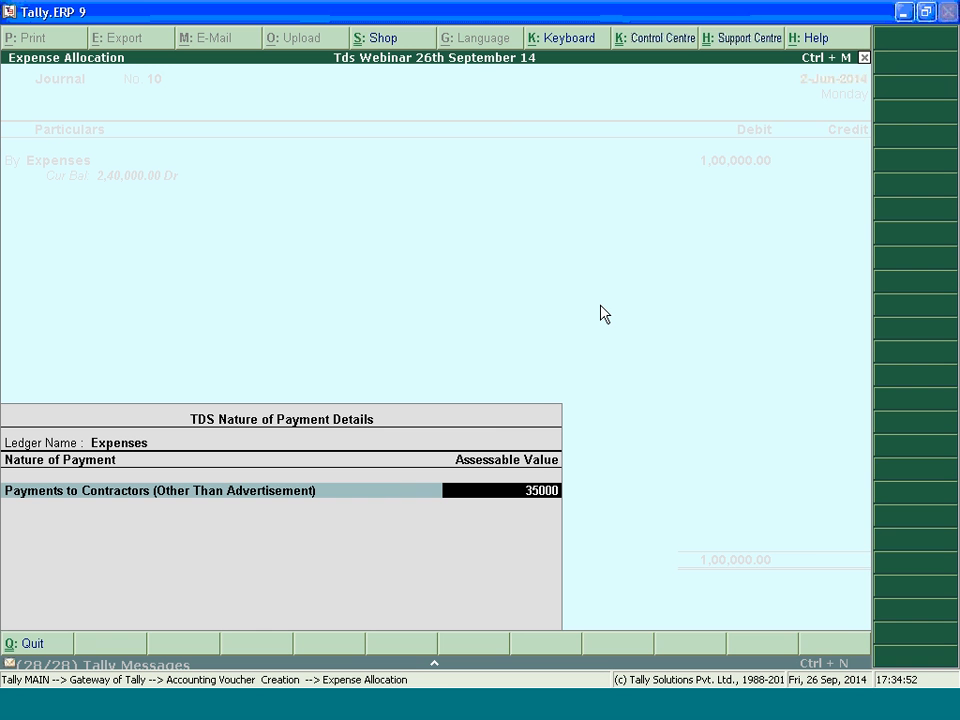
pyautogui.press('Return')
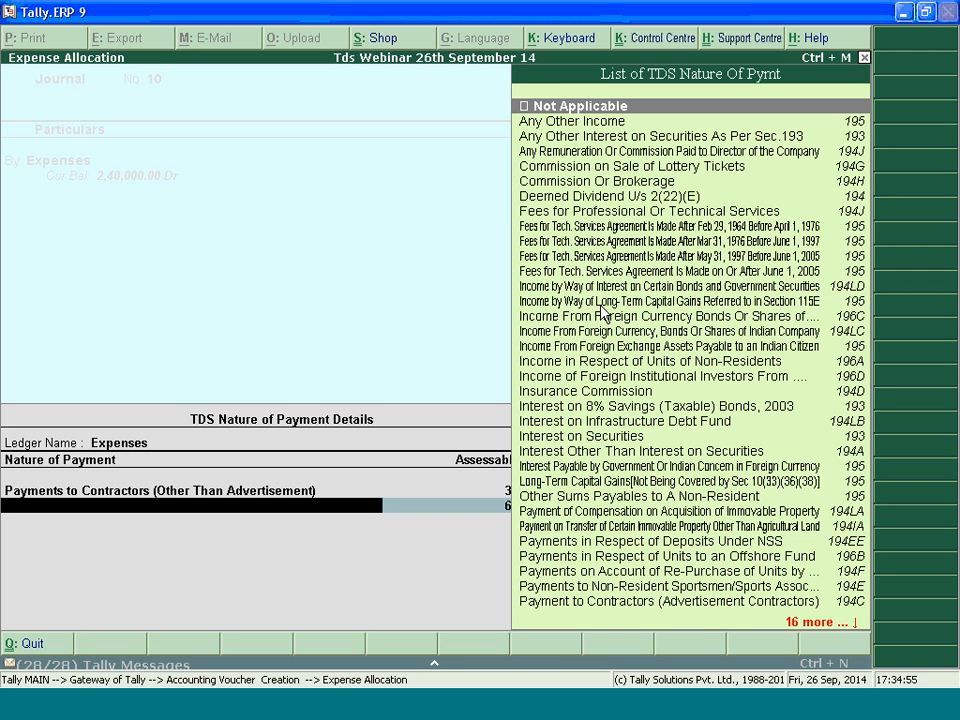
# Mark 5,000 of the expense as Not Applicable for TDS
pyautogui.write('No')
pyautogui.press('Return')
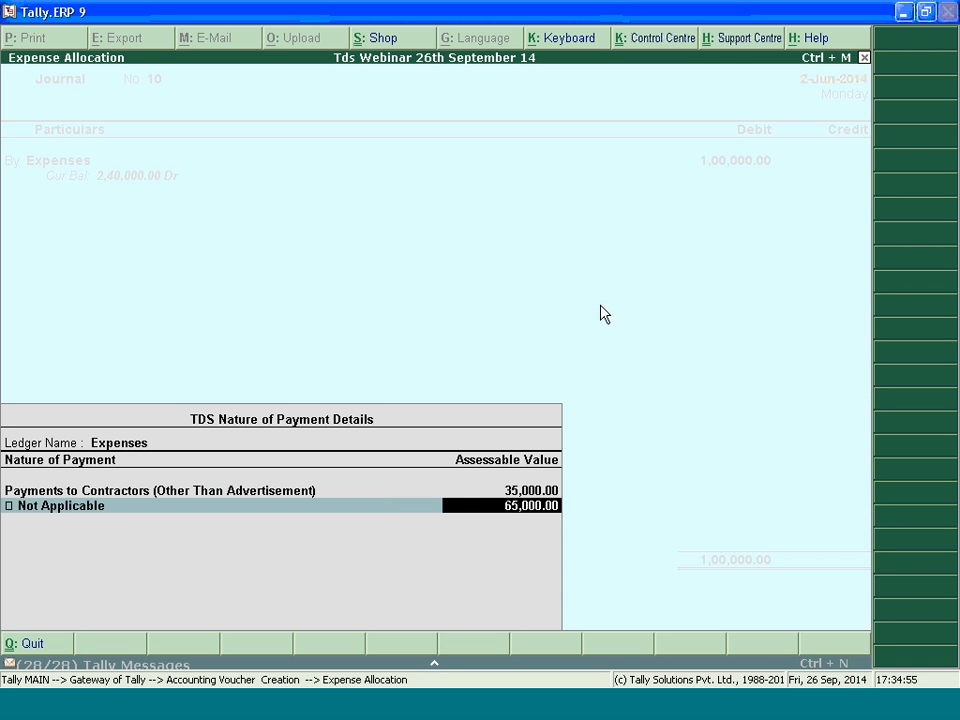
pyautogui.write('5000')
pyautogui.press('Return')
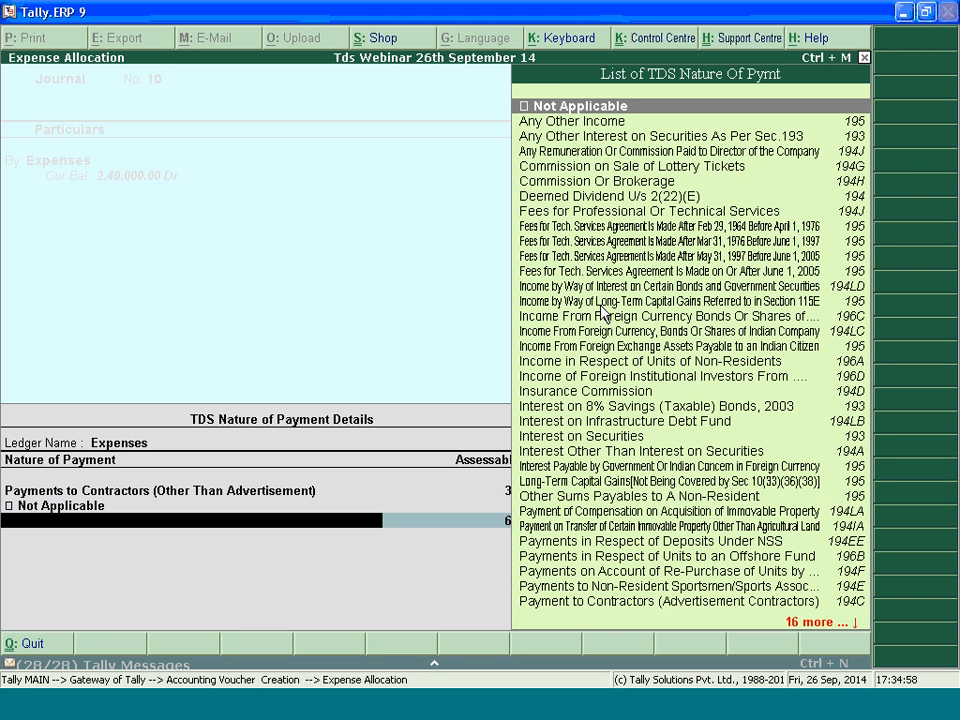
# Allocate 11,000 of the expense to Commission Or Brokerage
pyautogui.write('Com')
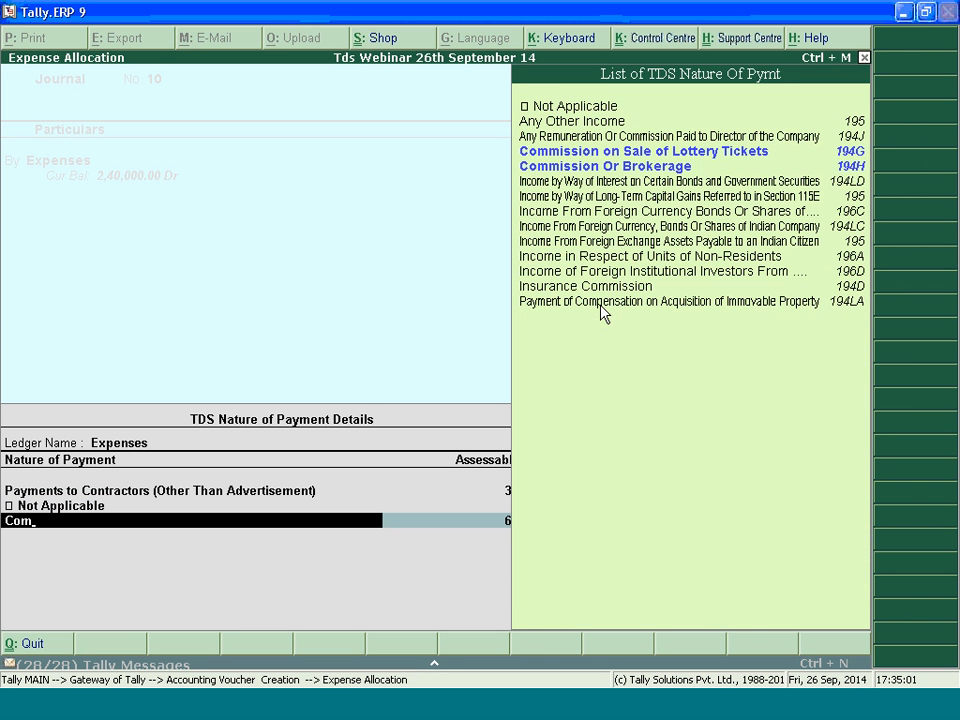
pyautogui.press('Down')
pyautogui.press('Return')
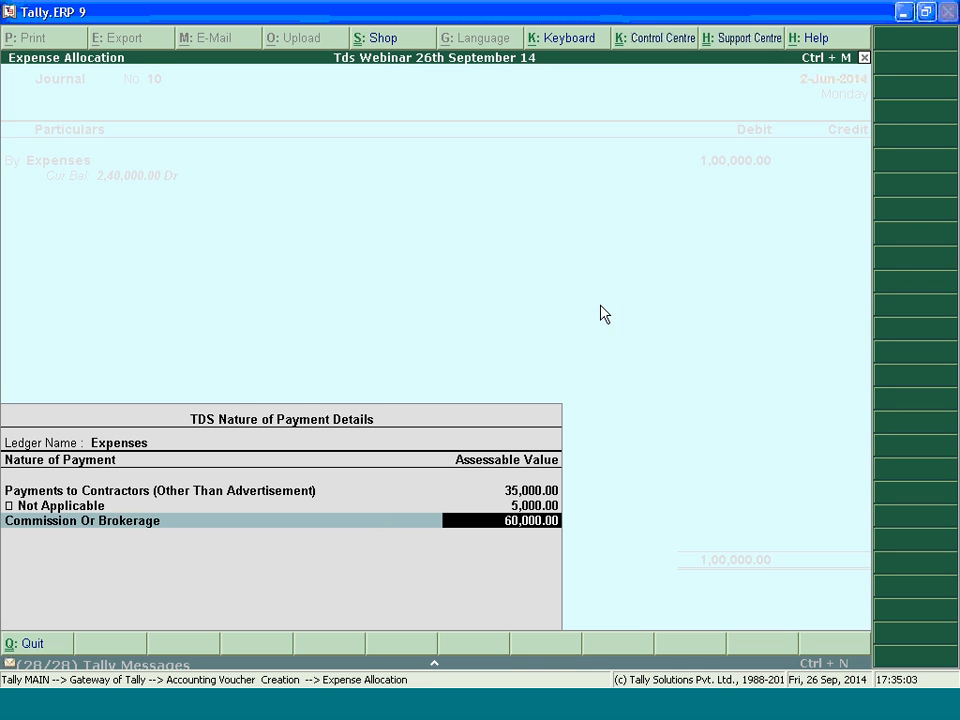
pyautogui.write('12000')
pyautogui.press('BackSpace')
pyautogui.press('BackSpace')
pyautogui.press('BackSpace')
pyautogui.press('BackSpace')
pyautogui.write('1000')
pyautogui.press('Return')
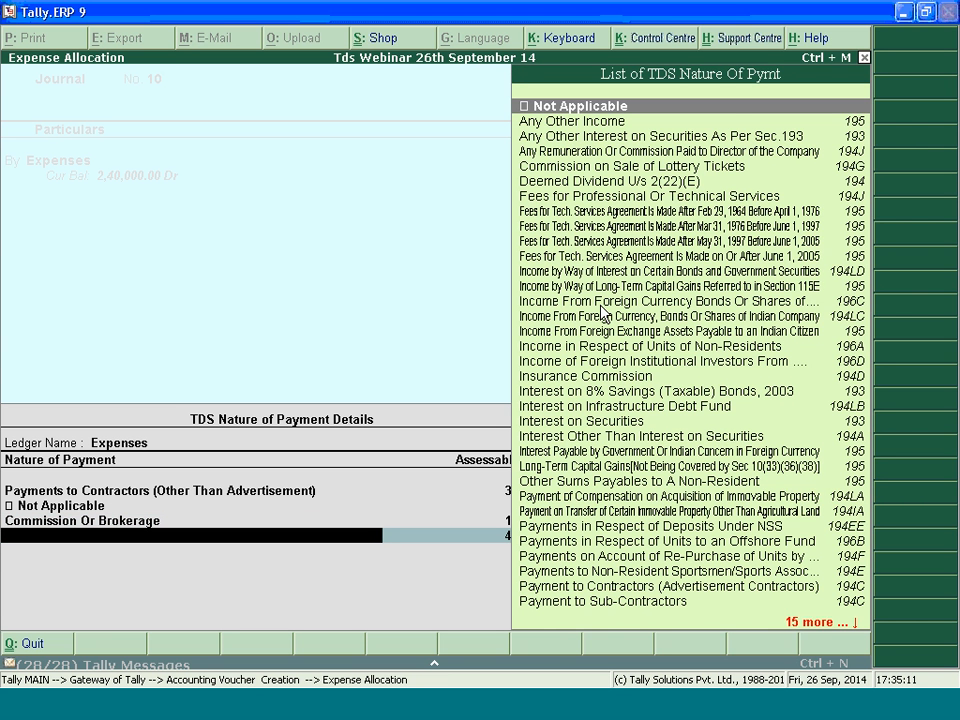
# Allocate the remaining 49,000 to Interest Other Than Interest on Securities and finish the nature of payment details
pyautogui.write('Inte')
pyautogui.press('Down')
pyautogui.press('Down')
pyautogui.press('Down')
pyautogui.press('Up')
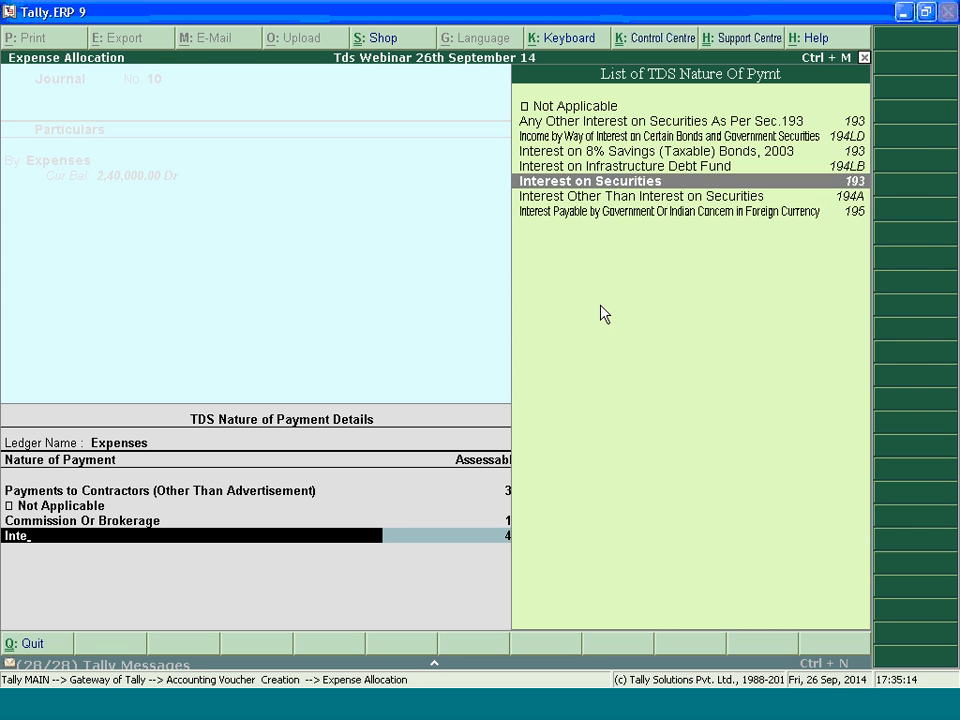
pyautogui.press('Down')
pyautogui.press('Return')
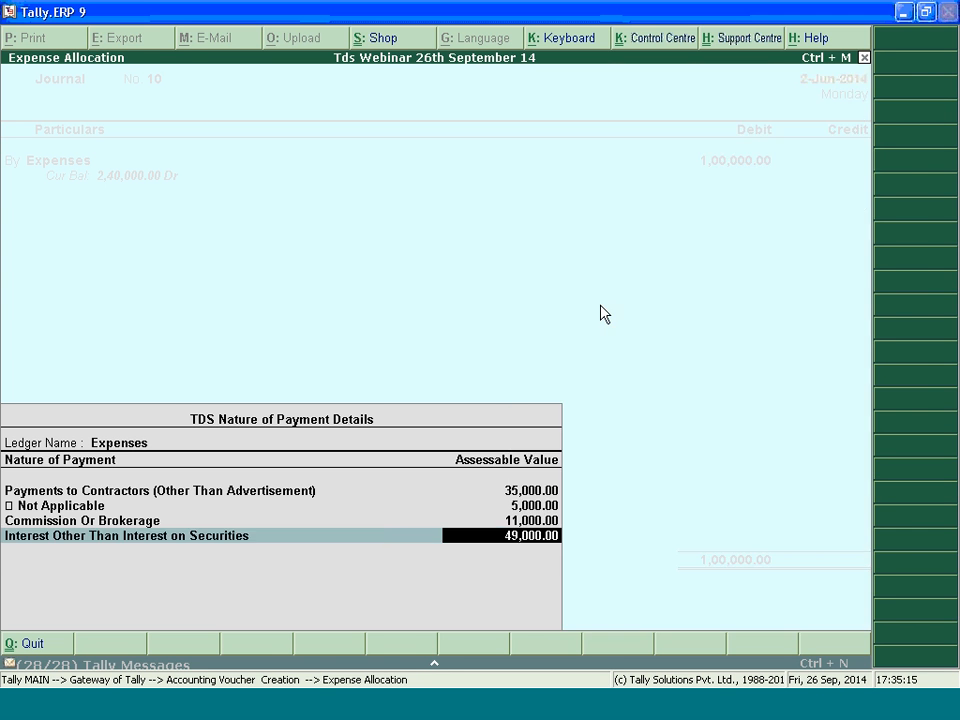
pyautogui.press('Return')
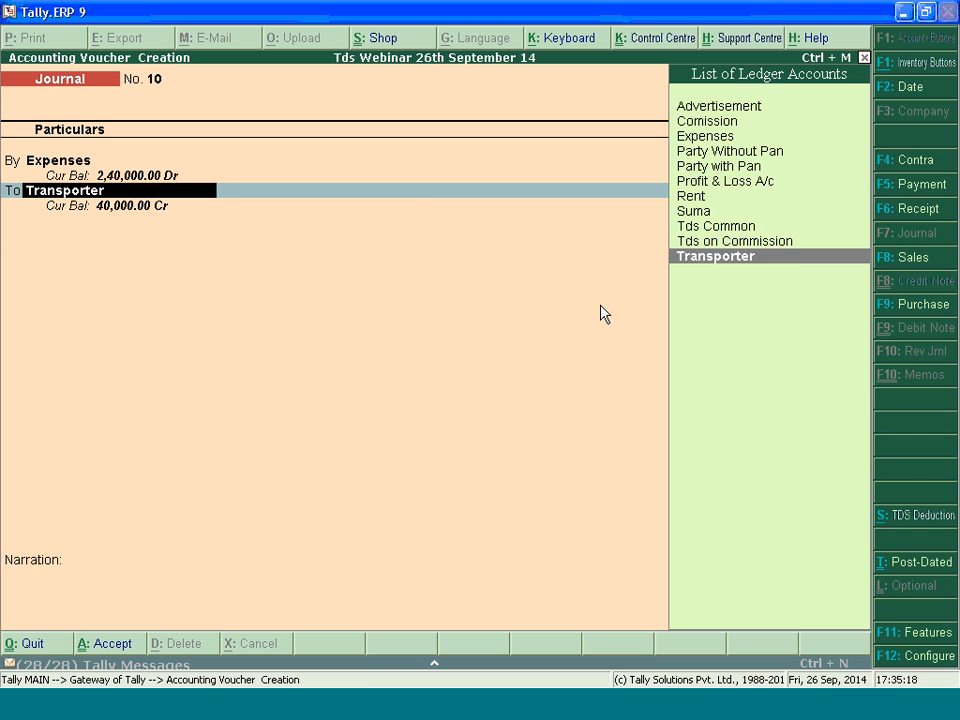
# Credit Party with Pan and add a new TDS reference for Commission Or Brokerage, deducted through Tds Common
pyautogui.press('Up')
pyautogui.press('Up')
pyautogui.press('Up')
pyautogui.press('Up')
pyautogui.press('Up')
pyautogui.press('Up')
pyautogui.press('Return')
pyautogui.press('Return')
pyautogui.press('Return')
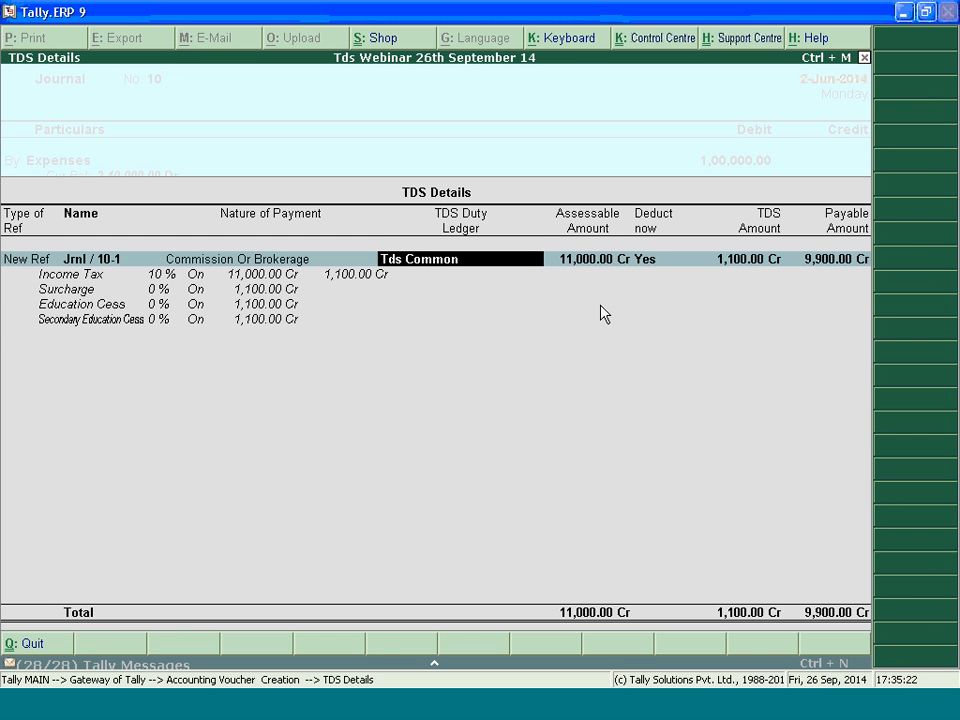
pyautogui.press('Return')
pyautogui.press('Return')
# Add a new TDS reference for Interest Other Than Interest on Securities, deducted through Tds Common
pyautogui.press('Return')
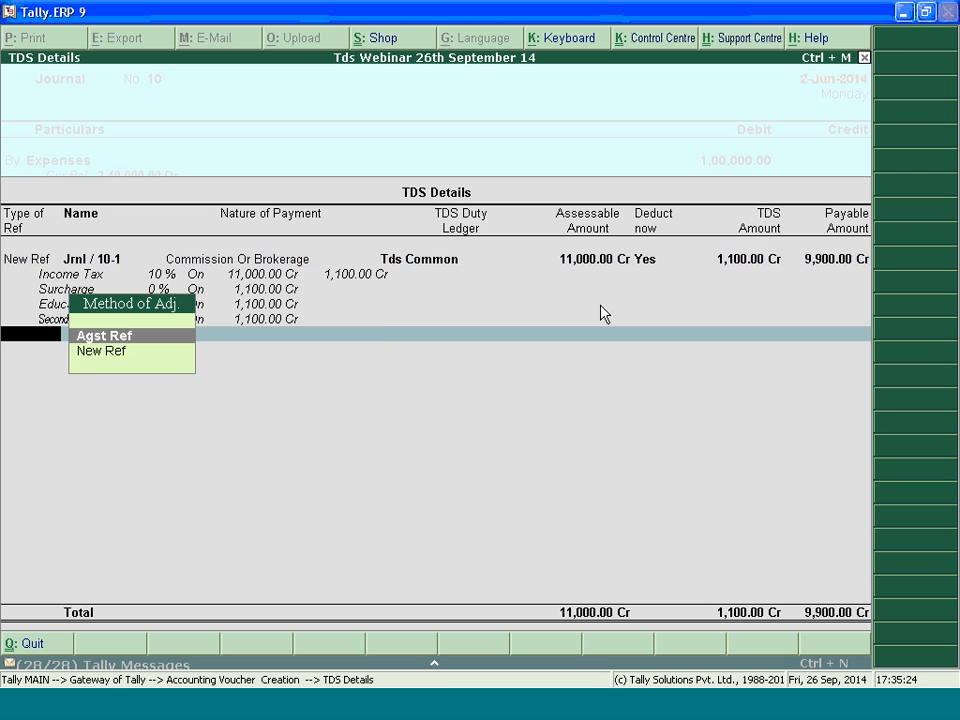
pyautogui.press('Down')
pyautogui.press('Return')
pyautogui.press('Return')
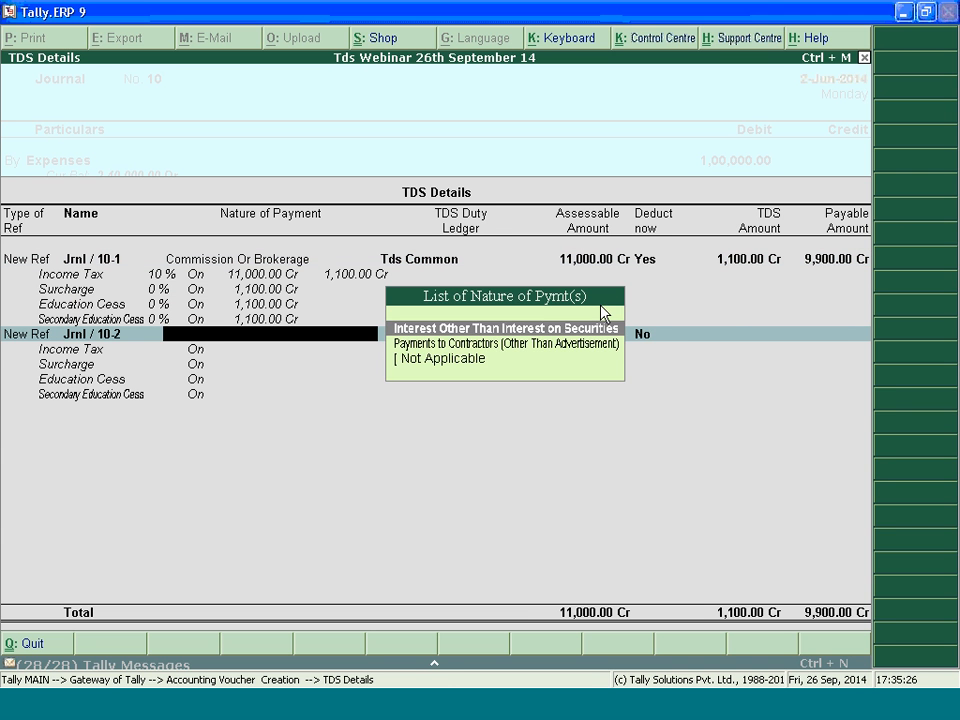
pyautogui.press('Return')
# Add a new TDS reference for Payments to Contractors (Other Than Advertisement), deducted through Tds Common
pyautogui.press('Return')
pyautogui.press('Return')
pyautogui.press('Down')
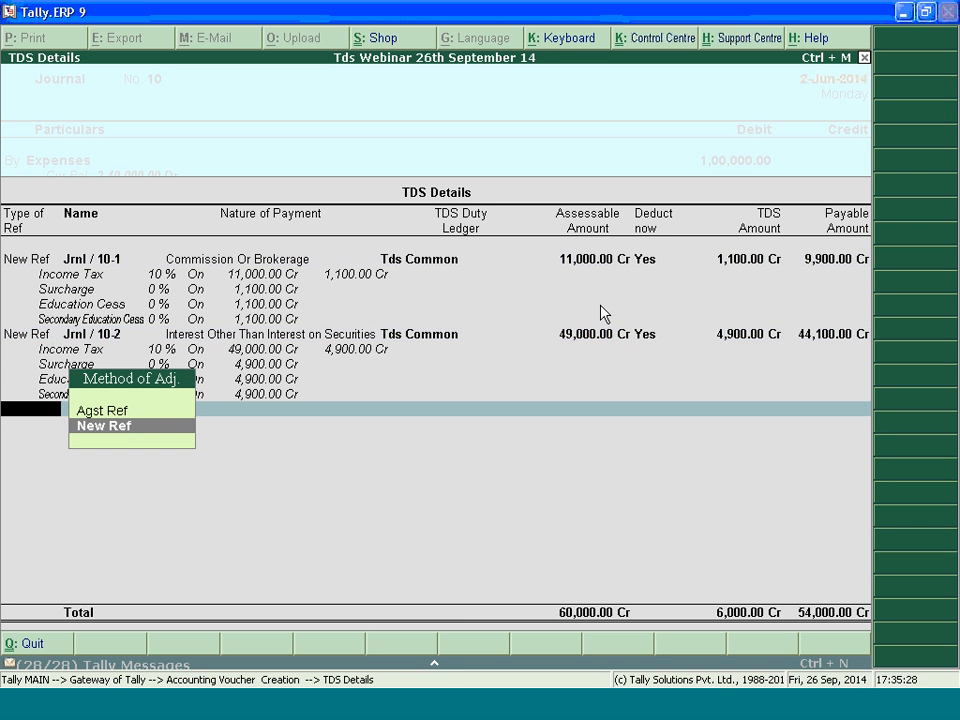
pyautogui.press('Return')
pyautogui.press('Return')
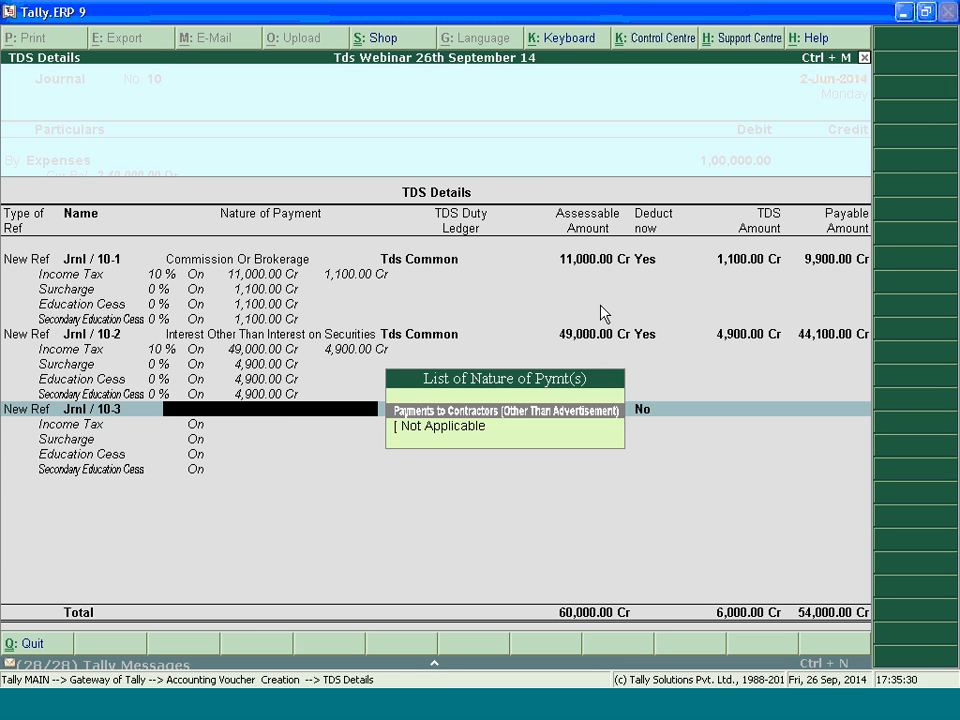
pyautogui.press('Return')
# Add a new reference for the Not Applicable portion and accept the party's TDS details
pyautogui.press('Return')
pyautogui.press('Return')
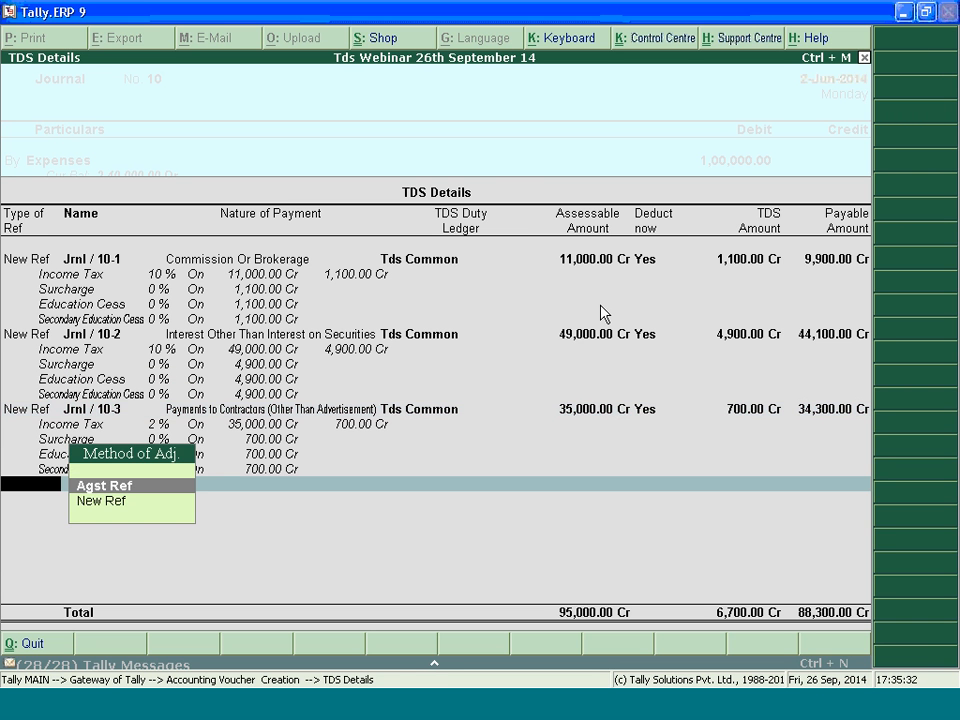
pyautogui.press('Down')
pyautogui.press('Return')
pyautogui.press('Return')
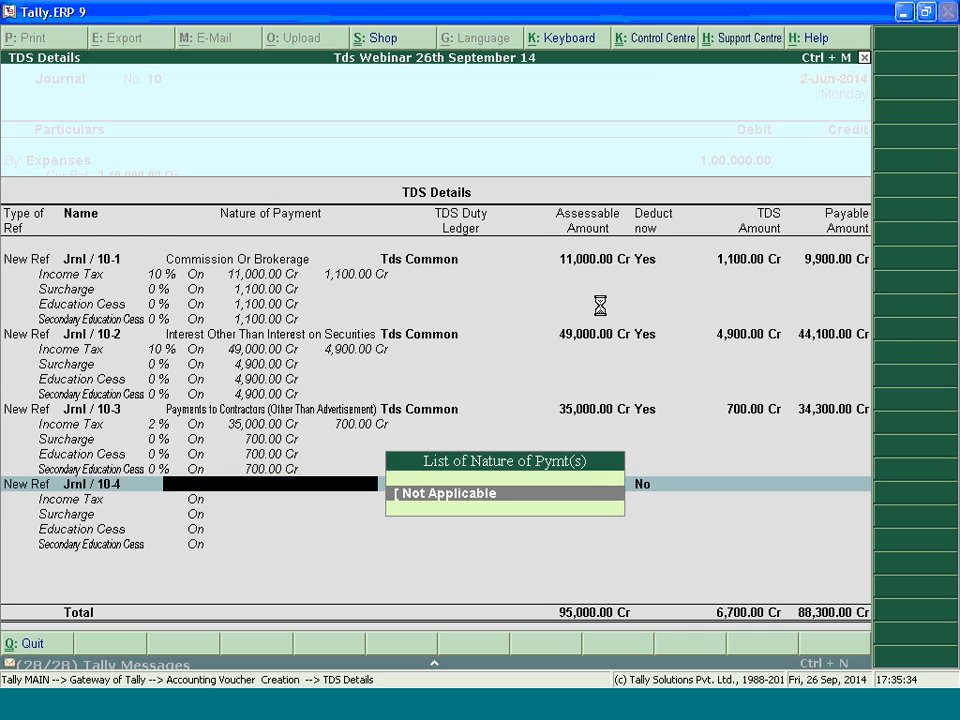
pyautogui.press('Return')
# Complete the party's bill-wise details under new reference 10 with 1,00,000 Cr and 6,700 Dr
pyautogui.press('Return')
pyautogui.press('Return')
pyautogui.press('Return')
pyautogui.press('Return')
pyautogui.press('Return')
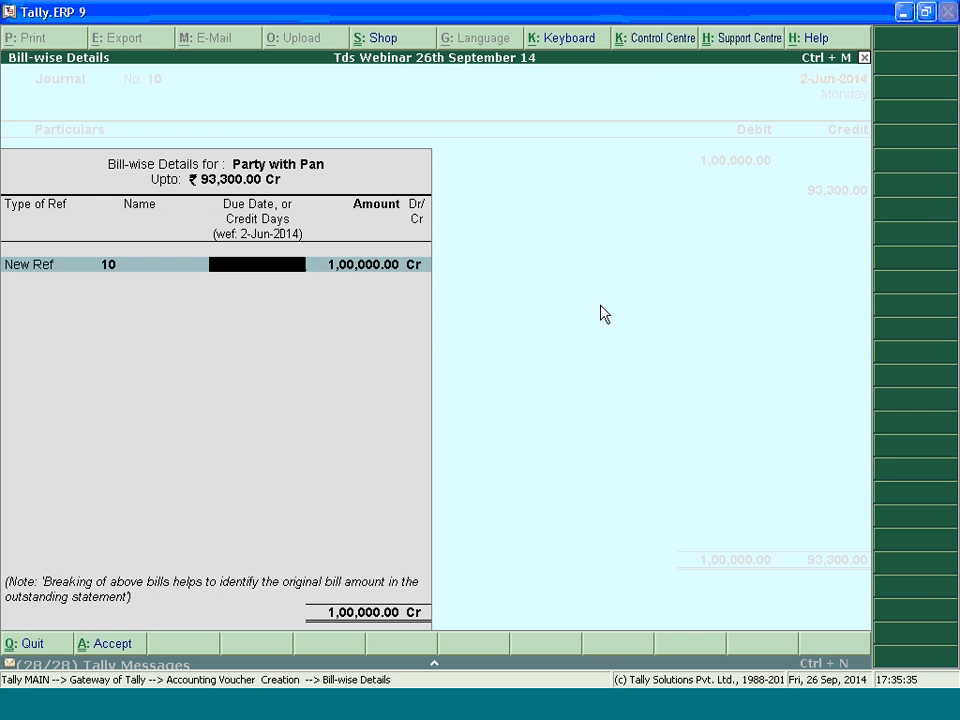
pyautogui.press('Return')
pyautogui.press('Return')
pyautogui.press('Return')
pyautogui.press('Return')
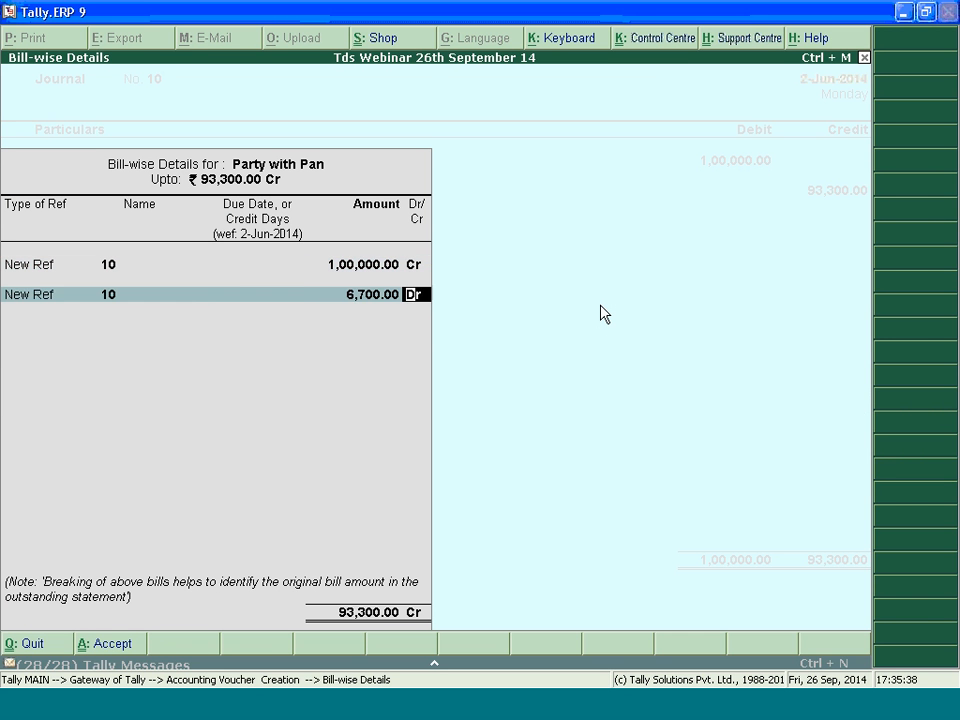
pyautogui.press('Return')
pyautogui.press('Return')
pyautogui.press('Return')
pyautogui.press('Return')
pyautogui.press('Return')
pyautogui.press('Return')
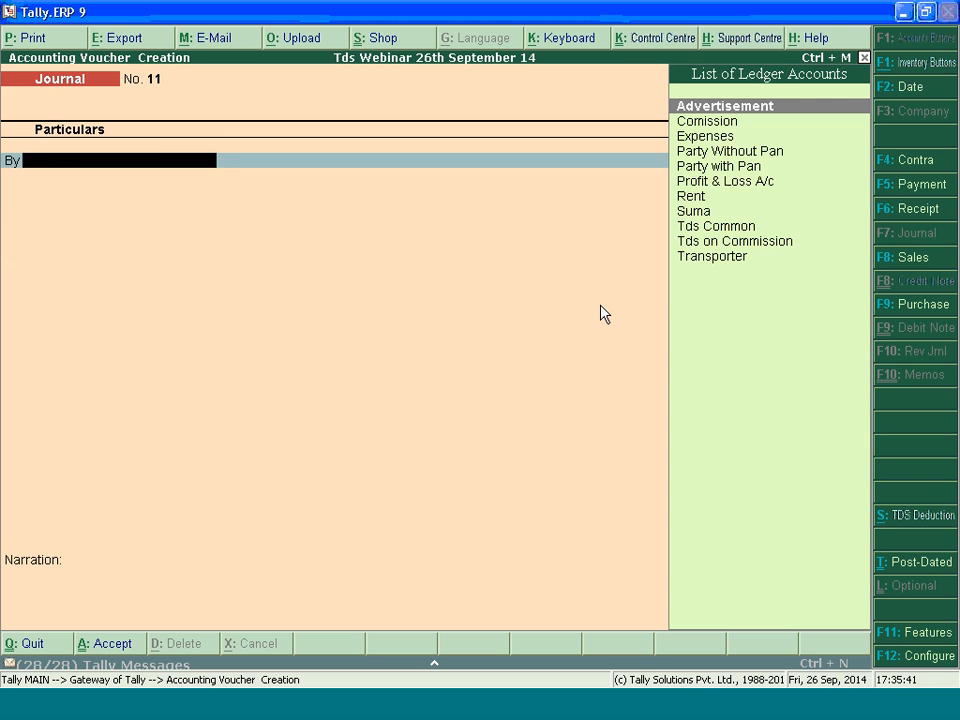
# Switch to a payment voucher and set its date to 7.6.2014
pyautogui.press('F5')
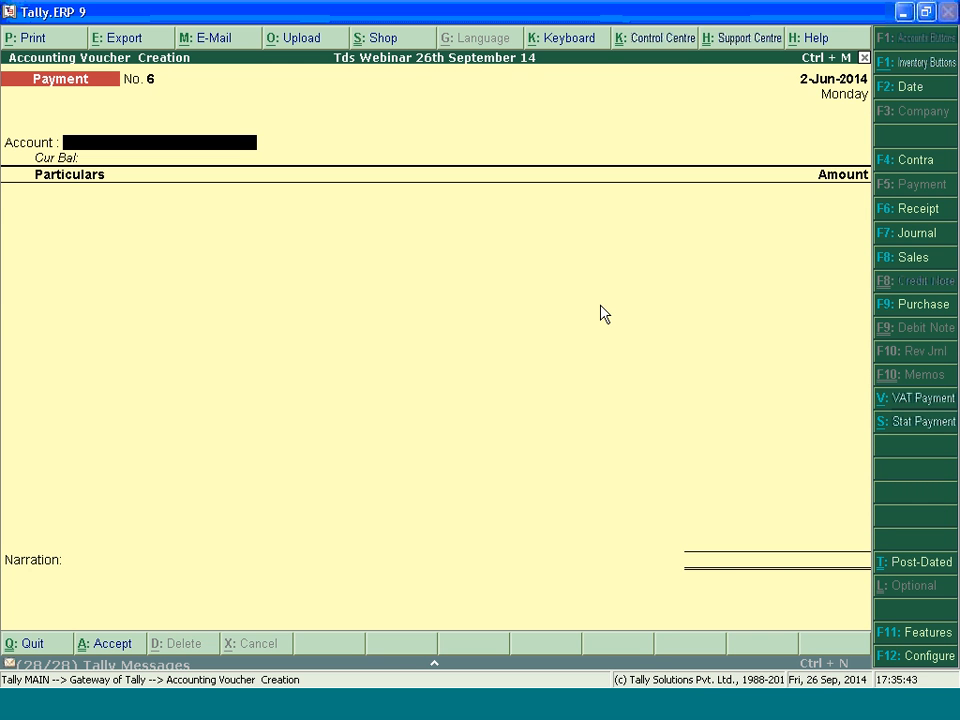
pyautogui.press('F2')
pyautogui.write('7')
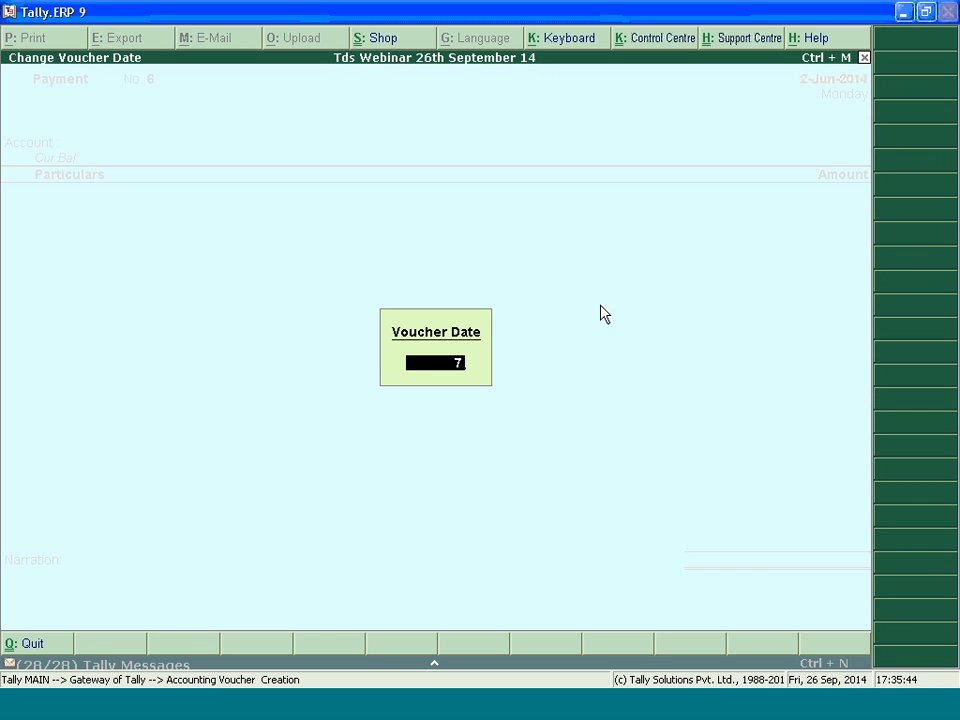
pyautogui.write('.5')
pyautogui.press('BackSpace')
pyautogui.write('6.')
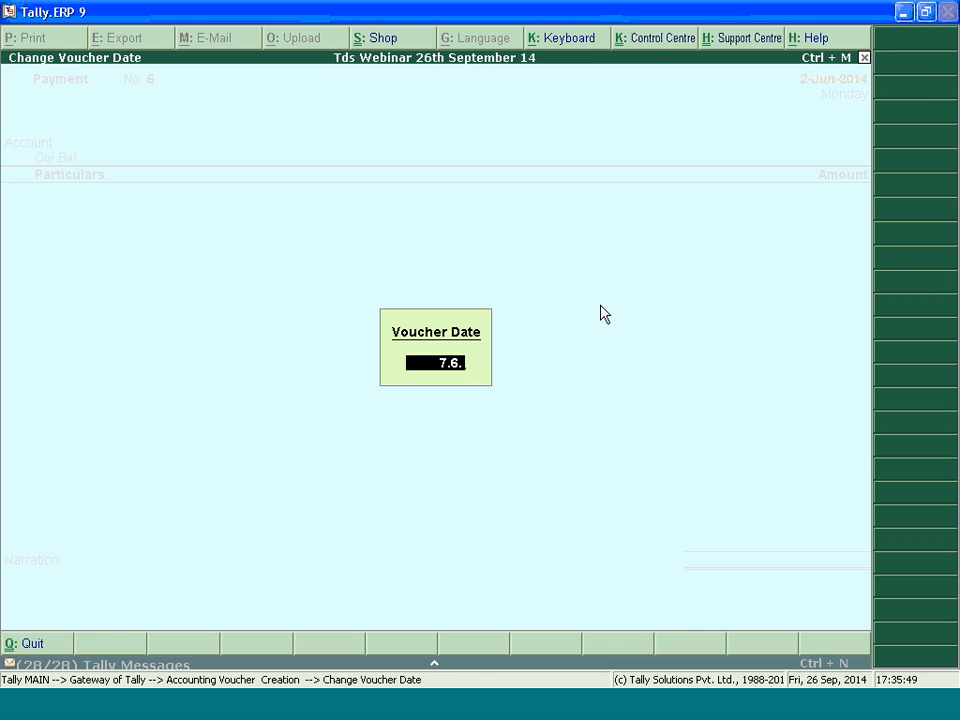
pyautogui.write('2014')
pyautogui.press('Return')
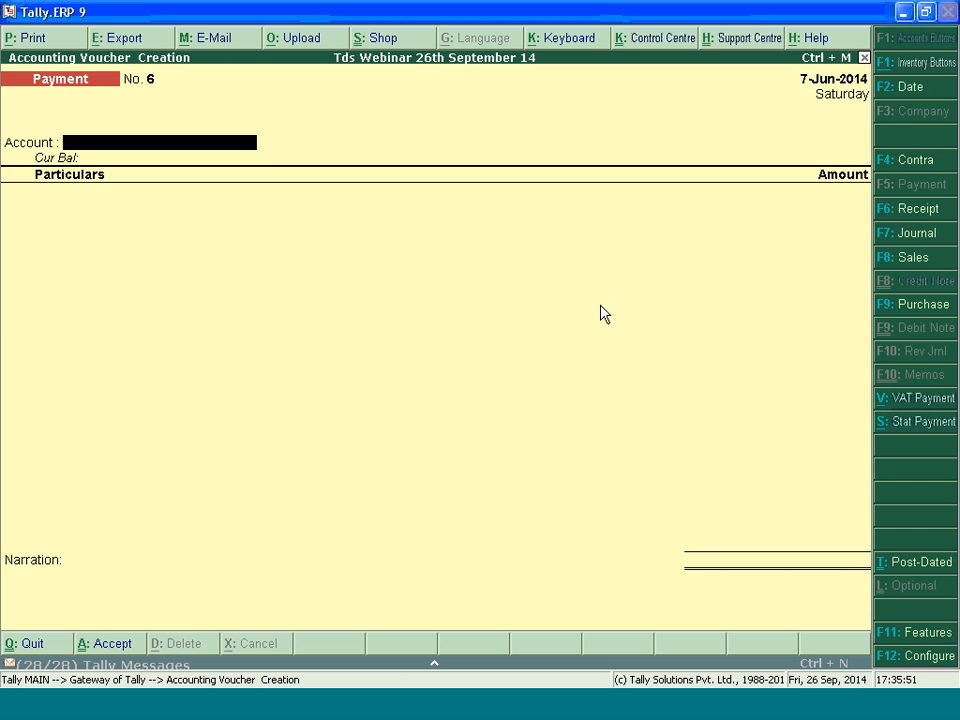
# Start an auto-filled TDS statutory payment covering deductions till 7.6.2014
pyautogui.hotkey('alt', 's')
pyautogui.write('y')
pyautogui.press('Return')
pyautogui.press('Return')
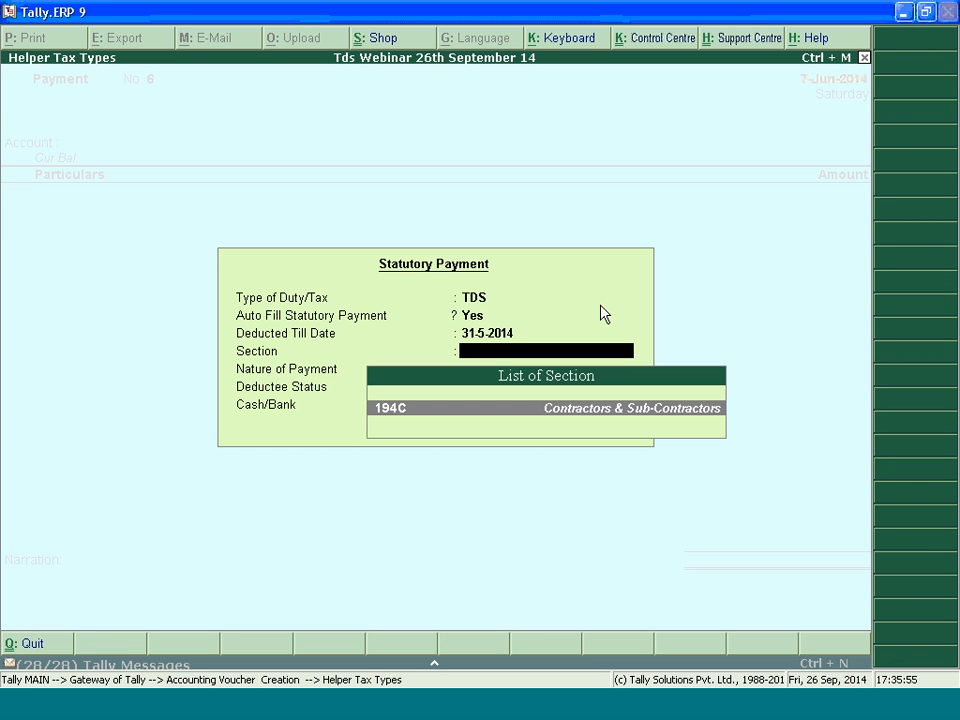
pyautogui.press('BackSpace')
pyautogui.write('7.6.2014')
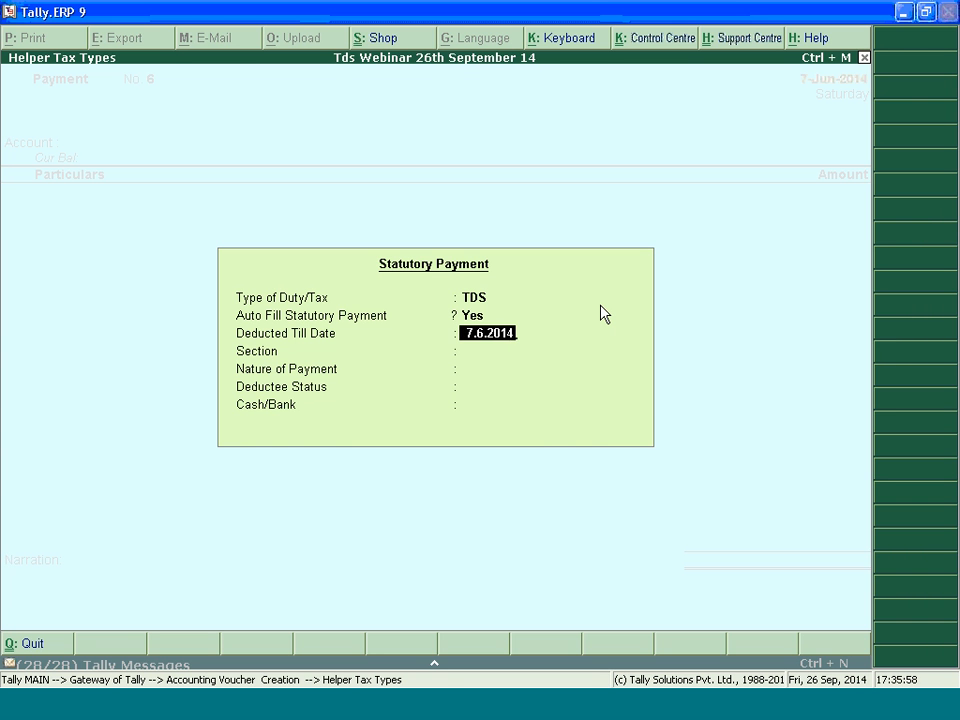
pyautogui.press('Return')
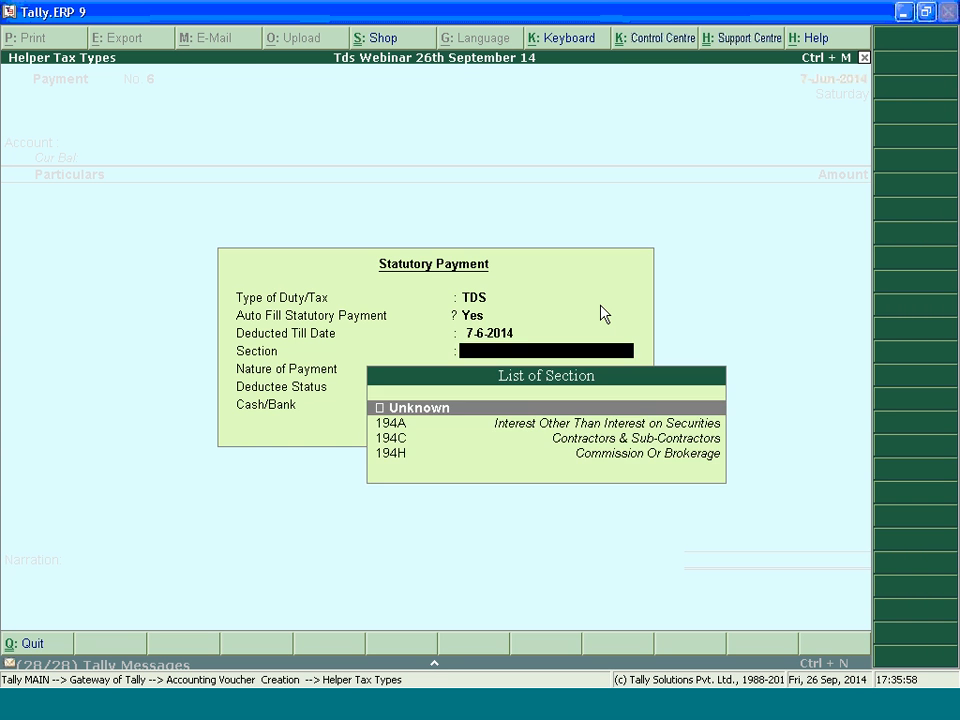
# Fill the statutory payment for section 194H, Commission Or Brokerage, deductee status Company, paid from HDFC BANK
pyautogui.press('Return')
pyautogui.press('Return')
pyautogui.press('Return')
pyautogui.press('Down')
# Provide the payment details with cheque number 54545 dated 7.6.2014 and HDFC BANK as the bank
pyautogui.press('Return')
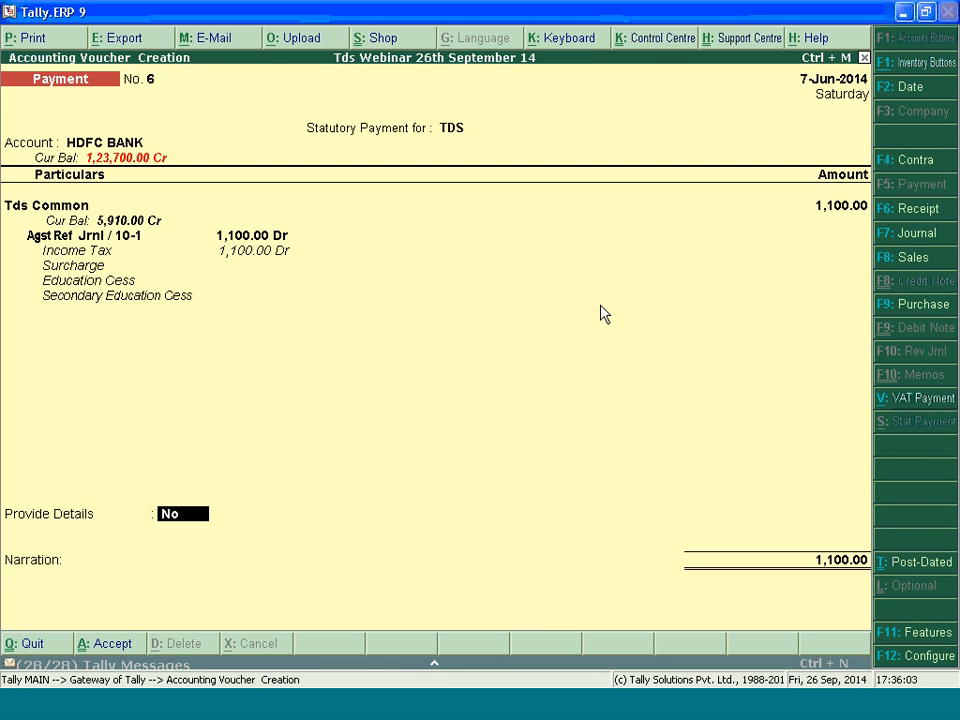
pyautogui.write('y')
pyautogui.press('Return')
pyautogui.press('Return')
pyautogui.press('Return')
pyautogui.press('Return')
pyautogui.press('Return')
pyautogui.press('BackSpace')
pyautogui.press('BackSpace')
pyautogui.write('54545')
pyautogui.press('Return')
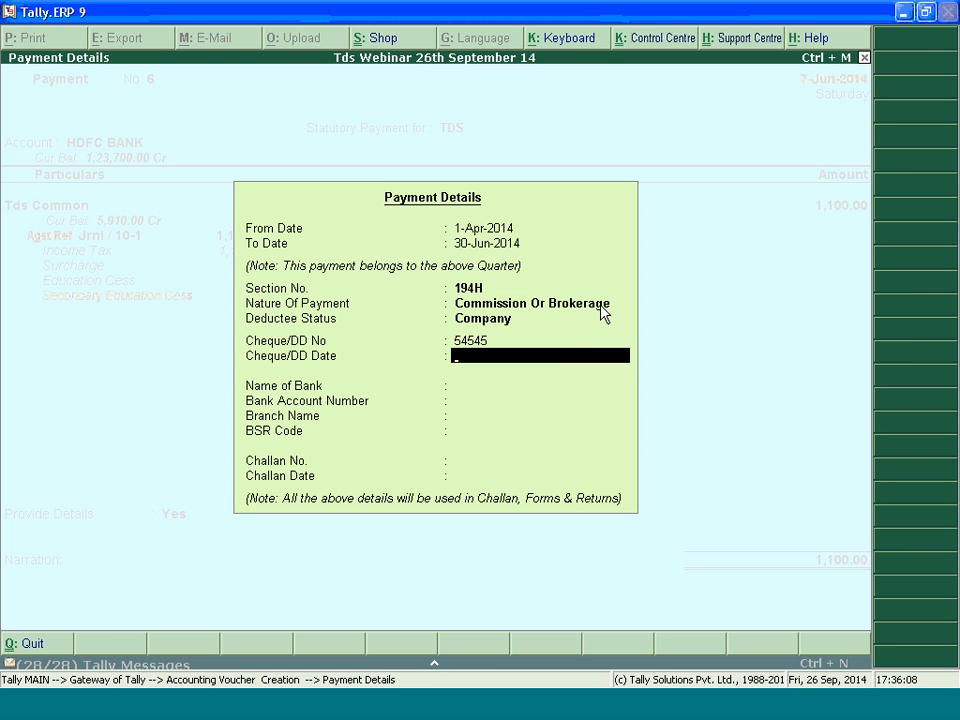
pyautogui.write('7.6.20')
pyautogui.write('14')
pyautogui.press('Return')
pyautogui.press('Down')
# Keep the bank details and enter challan number 545454 dated 7.6.2014
pyautogui.press('Return')
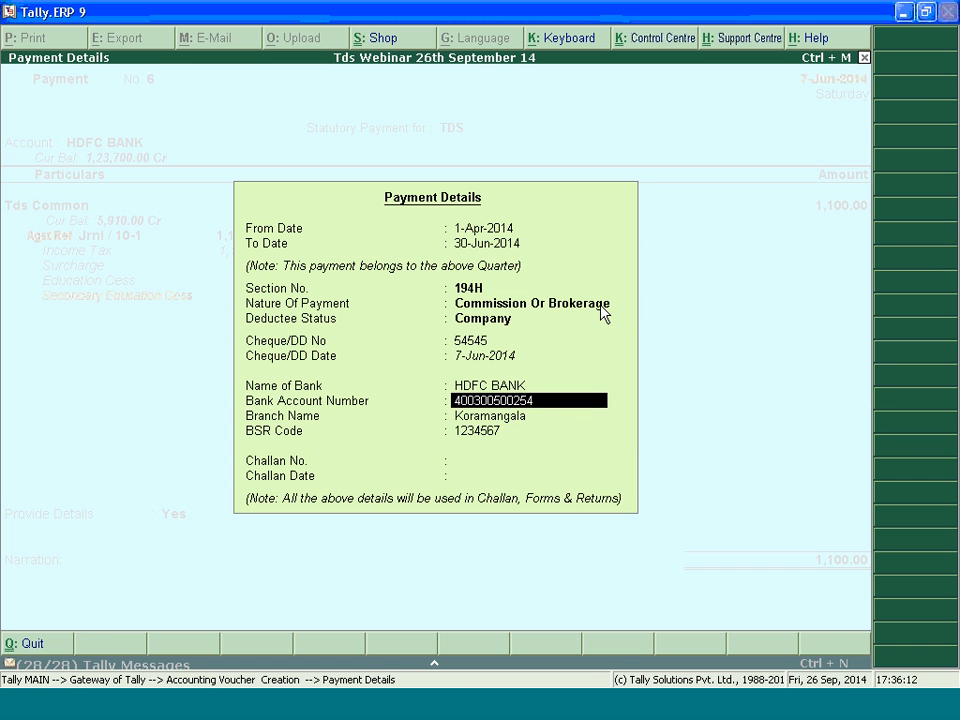
pyautogui.press('Return')
pyautogui.press('Return')
pyautogui.press('Return')
pyautogui.write('545454')
pyautogui.press('Return')
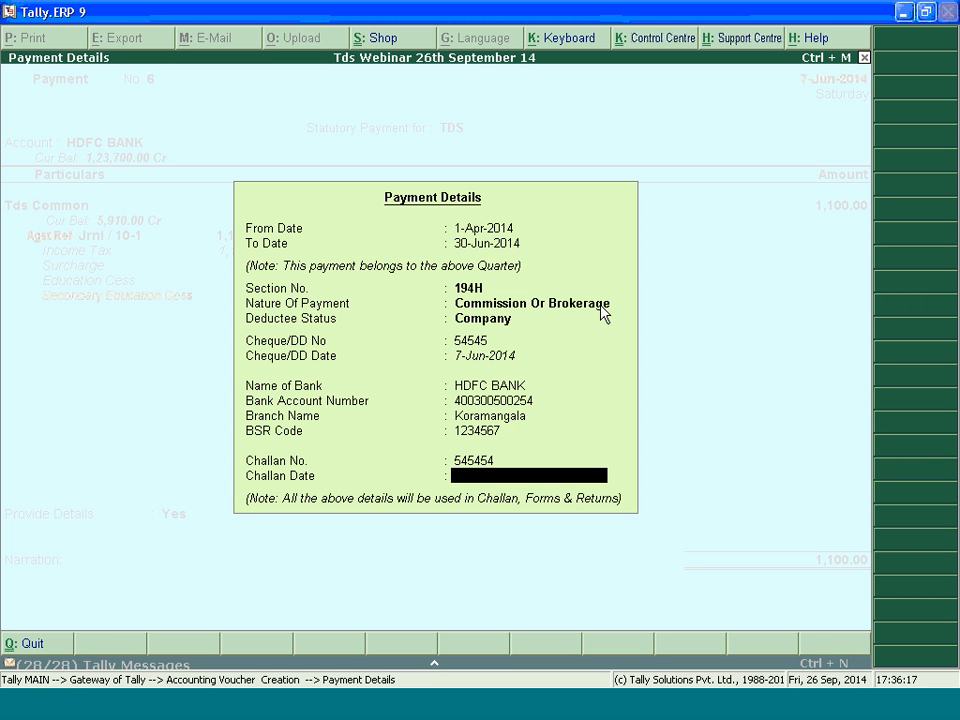
pyautogui.write('7.6.2014')
pyautogui.press('Return')
pyautogui.press('Return')
pyautogui.press('Return')
pyautogui.press('Return')
pyautogui.press('Return')
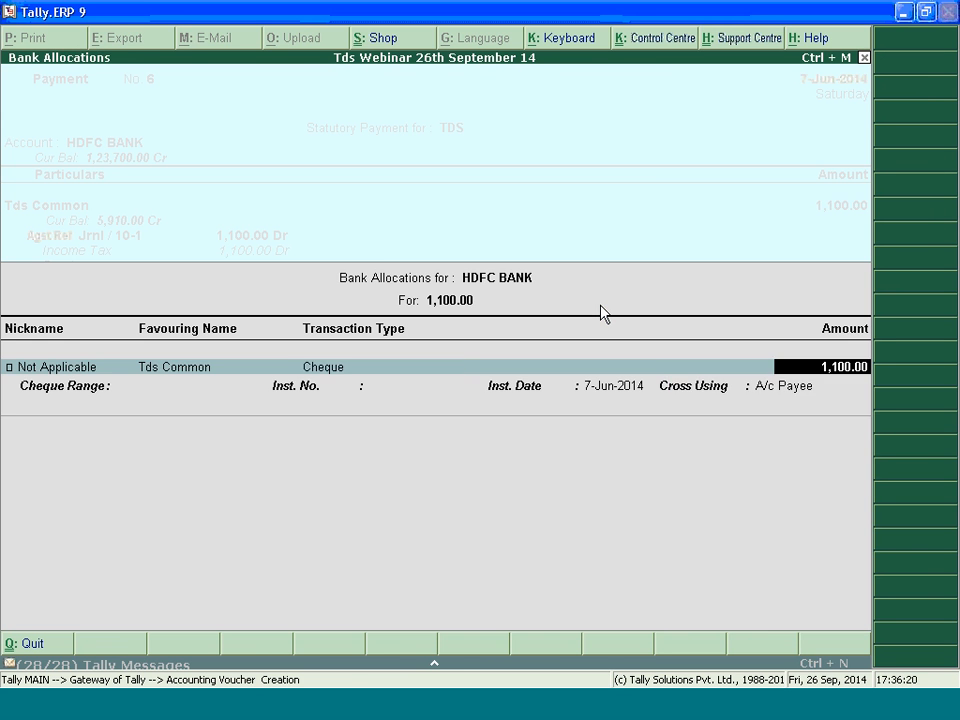
# Accept the HDFC BANK cheque allocation and save the commission TDS payment voucher
pyautogui.press('Return')
pyautogui.press('Return')
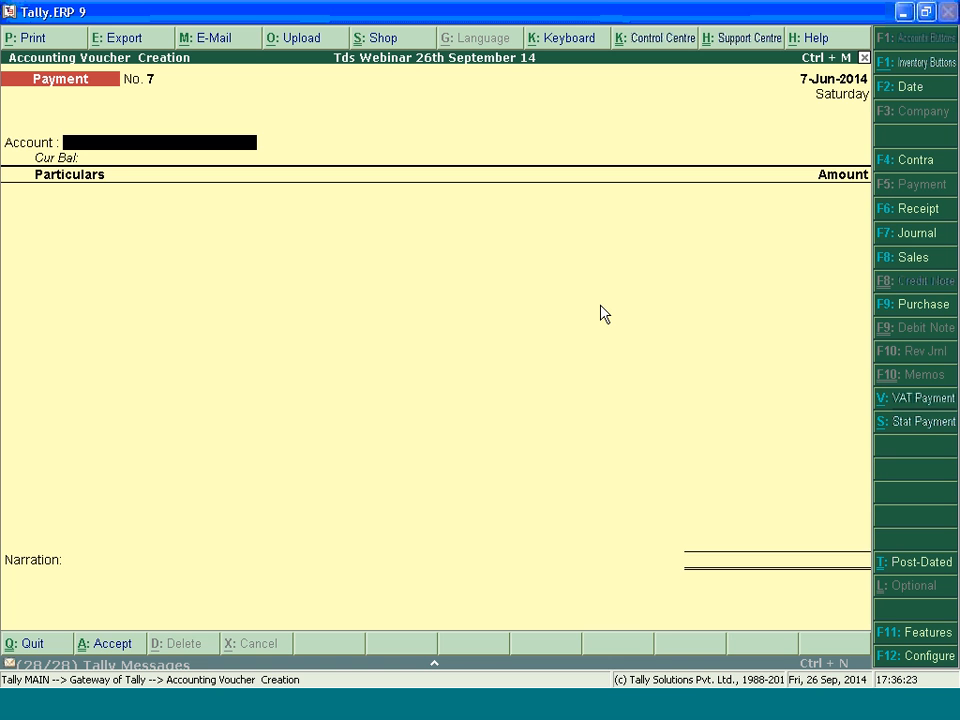
# Start another auto-filled TDS statutory payment with deductions till 7.6.2014
pyautogui.write('S')
pyautogui.hotkey('alt', 's')
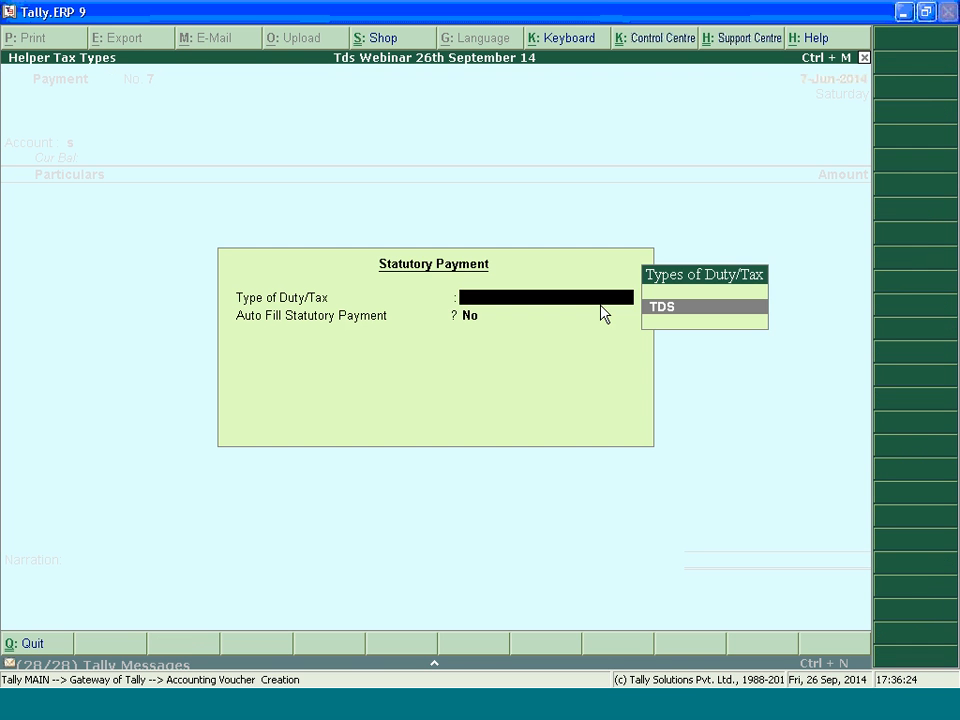
pyautogui.press('Return')
pyautogui.write('y')
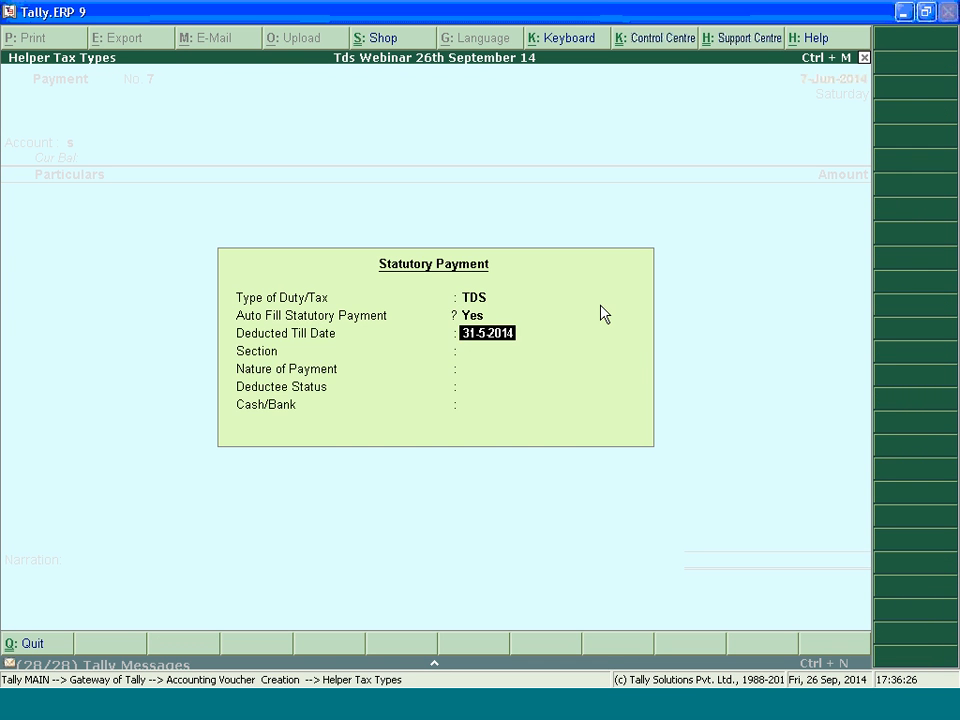
pyautogui.write('7.6.2014')
pyautogui.press('Return')
# Fill the payment for section 194A, Interest Other Than Interest on Securities, deductee status Company, from HDFC BANK
pyautogui.press('Down')
pyautogui.press('Return')
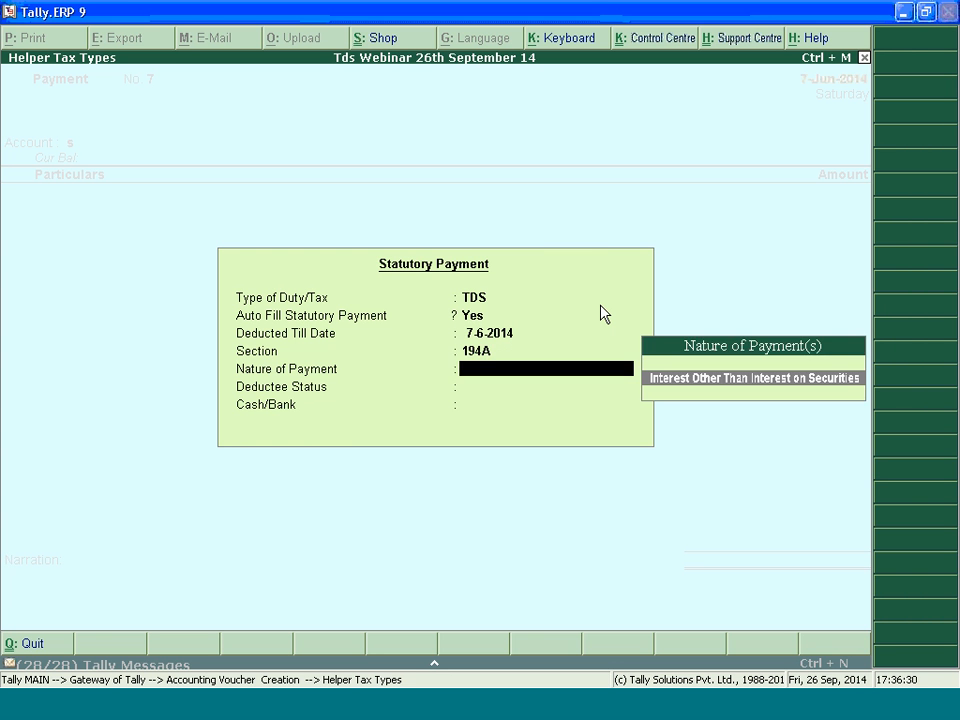
pyautogui.press('Return')
pyautogui.press('Return')
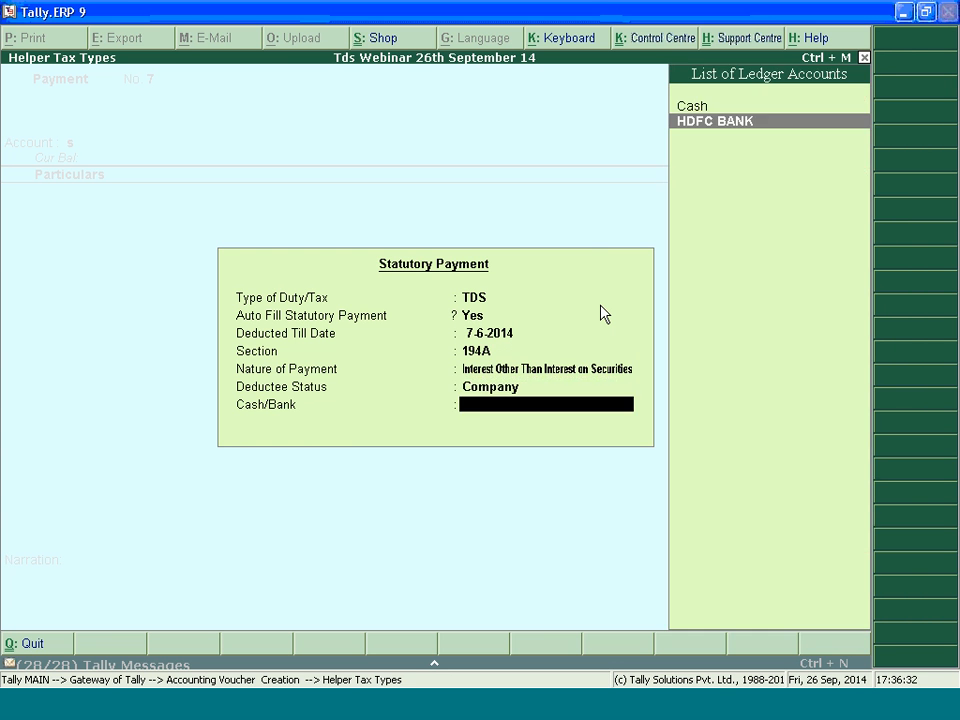
pyautogui.press('Return')
# Provide the interest payment's details with cheque number 565655 dated 7-Jun-2014 and bank HDFC BANK
pyautogui.press('y')
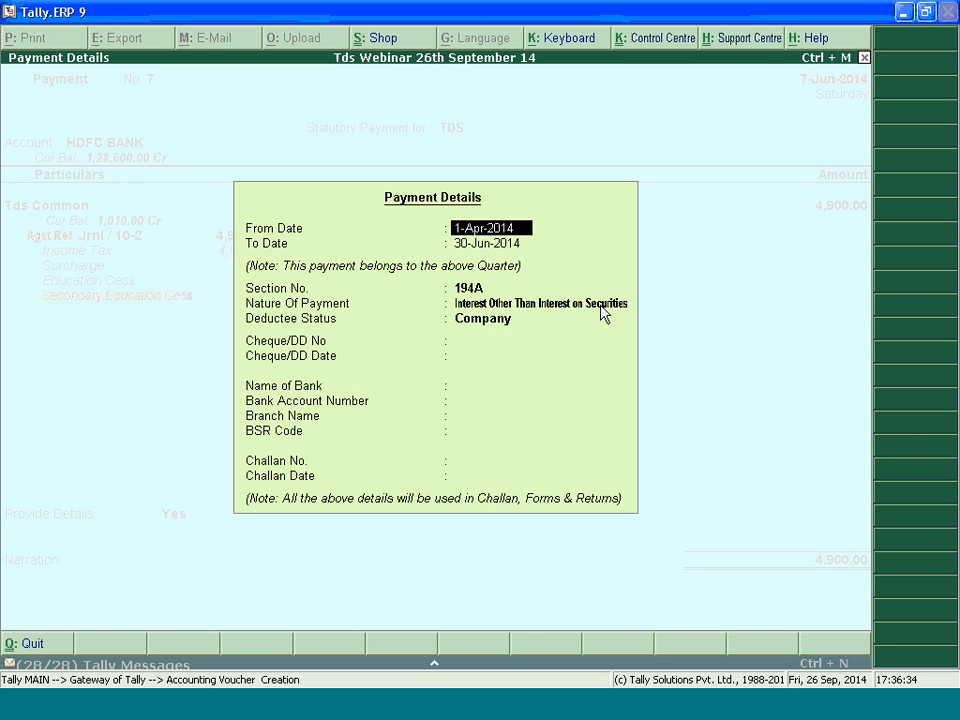
pyautogui.press('Return')
pyautogui.write('565655')
pyautogui.press('Return')
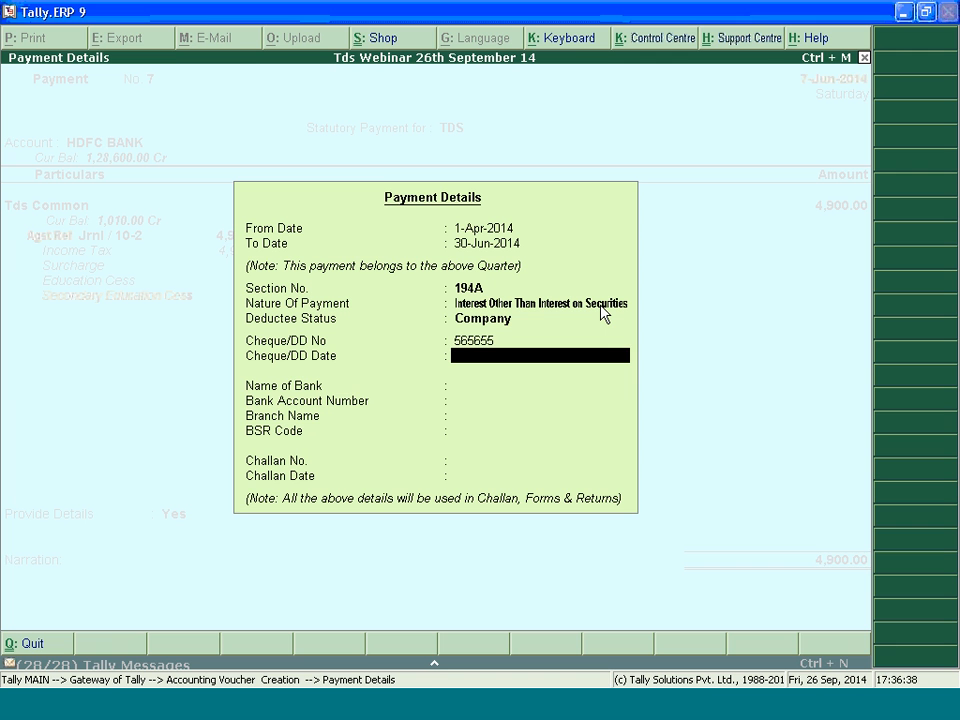
pyautogui.write('7')
pyautogui.press('Return')
pyautogui.press('Down')
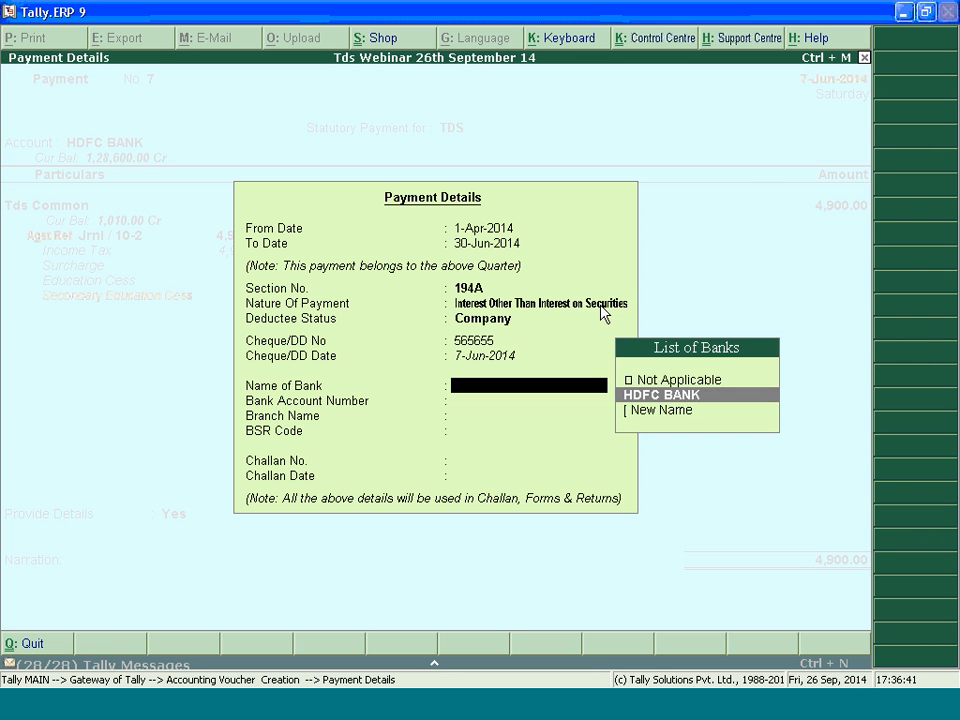
pyautogui.press('Return')
# Keep the bank details and enter challan number 98998 dated the 7th
pyautogui.press('Return')
pyautogui.press('Return')
pyautogui.press('Return')
pyautogui.write('98998')
pyautogui.press('Return')
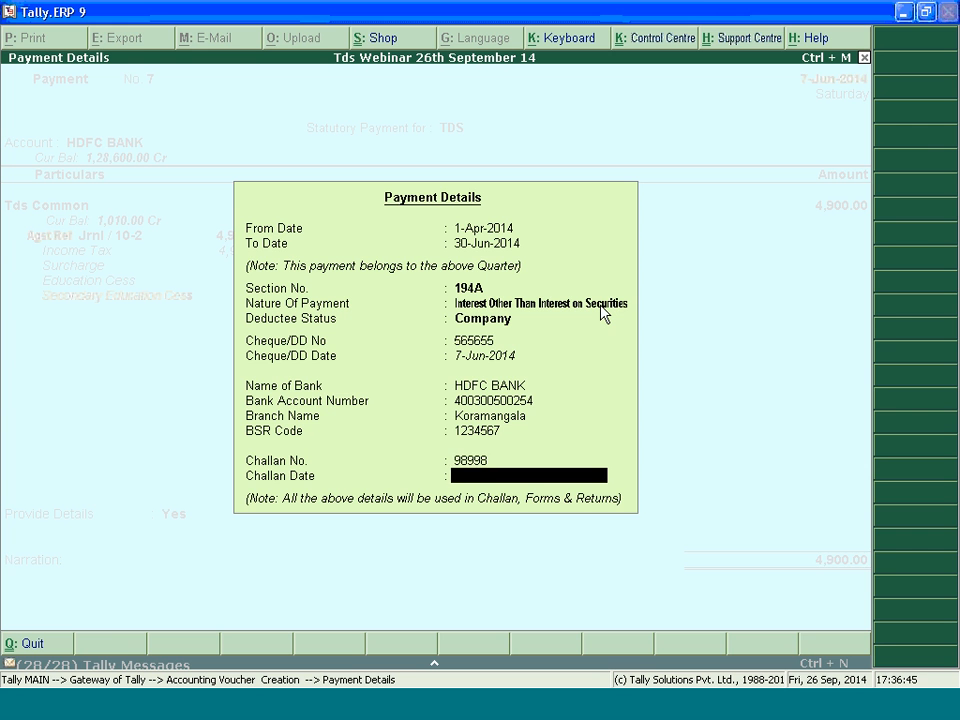
pyautogui.write('7')
# Accept the HDFC BANK cheque allocation and save the interest TDS payment voucher
pyautogui.press('Return')
pyautogui.press('Return')
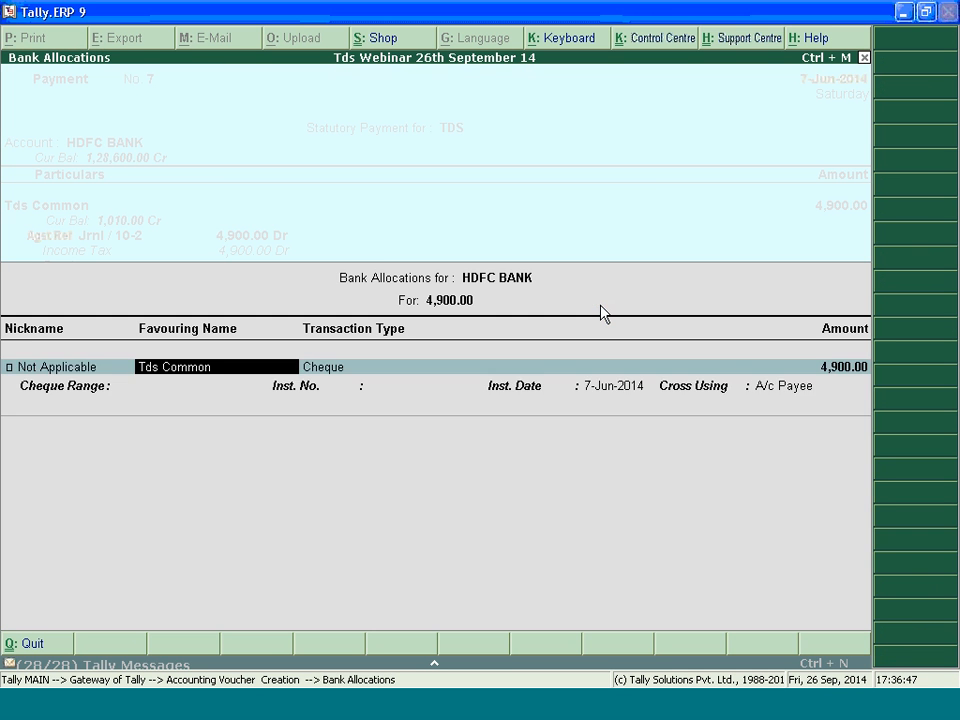
pyautogui.press('Return')
pyautogui.press('Return')
pyautogui.press('Return')
pyautogui.press('Return')
pyautogui.press('Return')
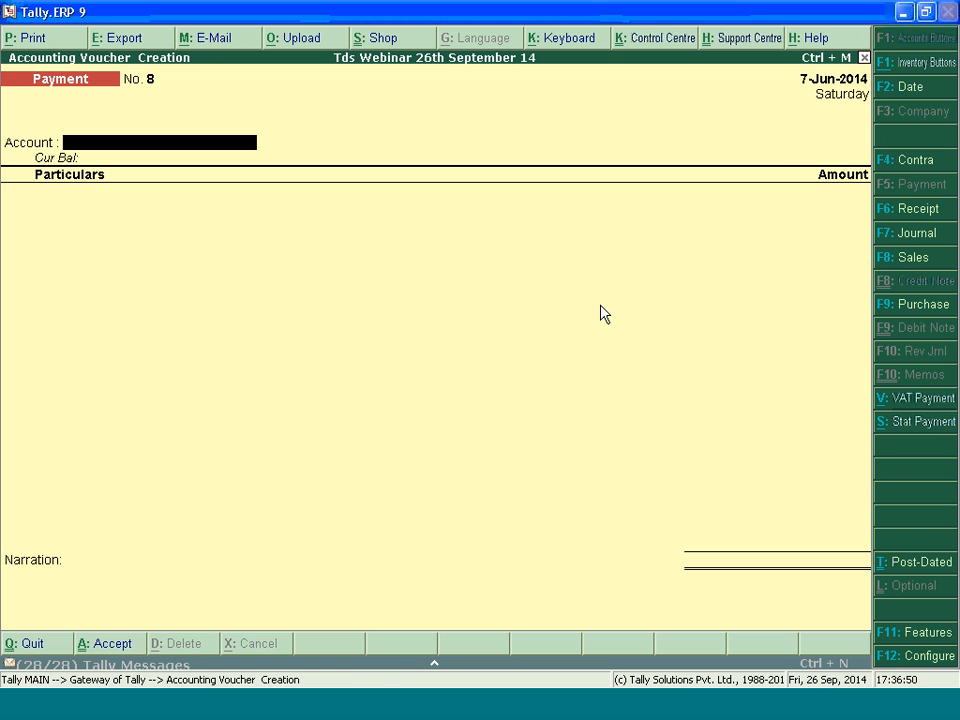
# Auto-fill a TDS payment till 7.6.2014 for section 194C, Payments to Contractors (Other Than Advertisement), status Company, from HDFC BANK
pyautogui.hotkey('alt', 's')
pyautogui.write('y')
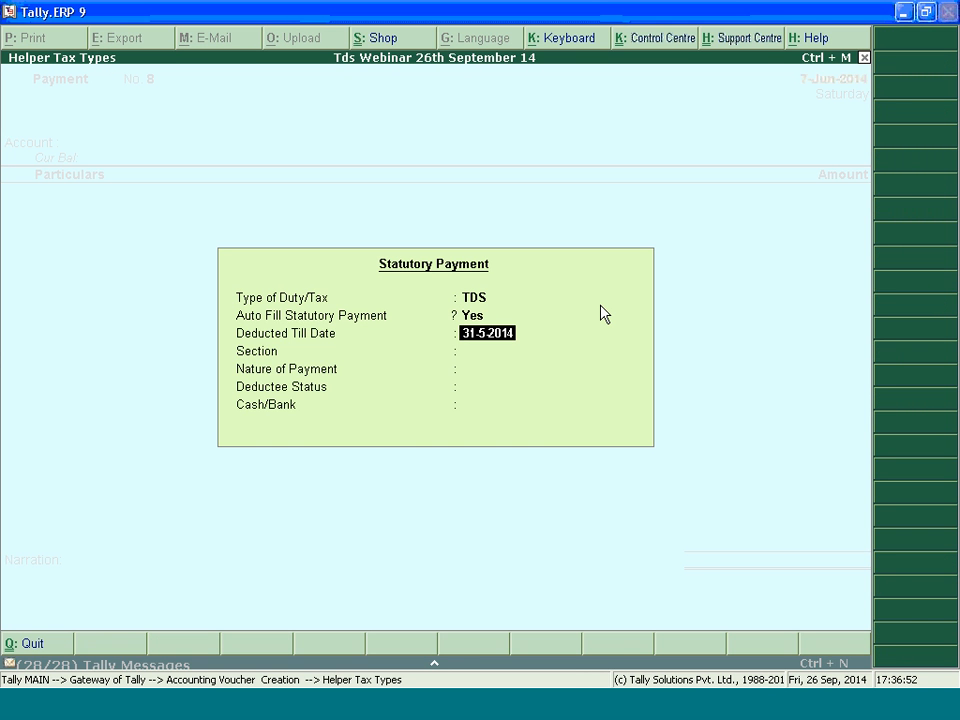
pyautogui.write('7.6')
pyautogui.press('Return')
pyautogui.press('Return')
pyautogui.press('Return')
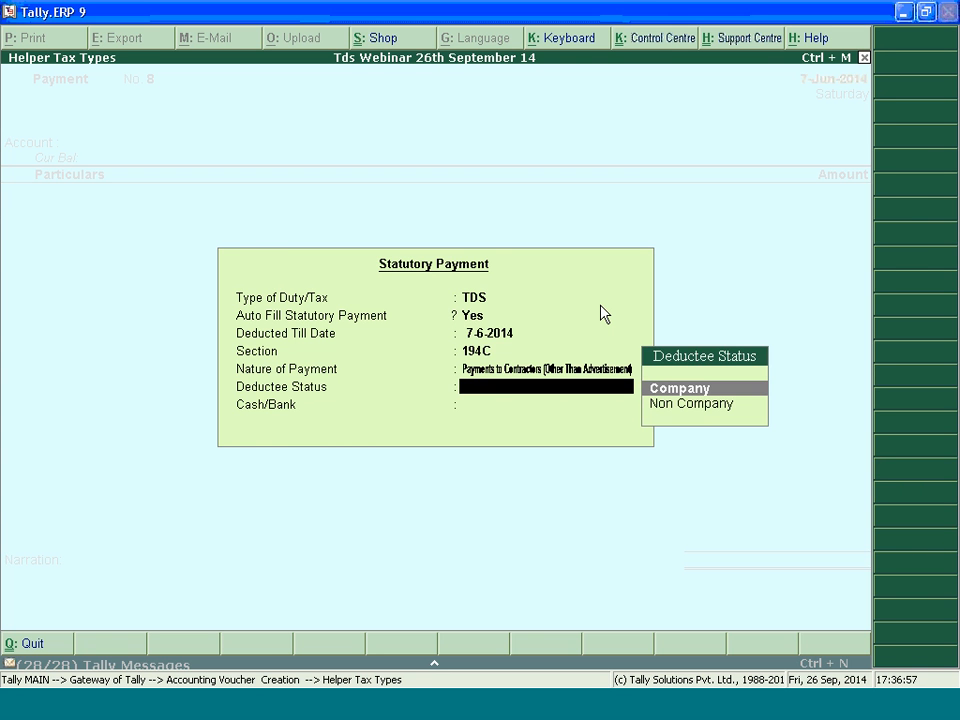
pyautogui.press('Return')
pyautogui.press('Down')
pyautogui.press('Return')
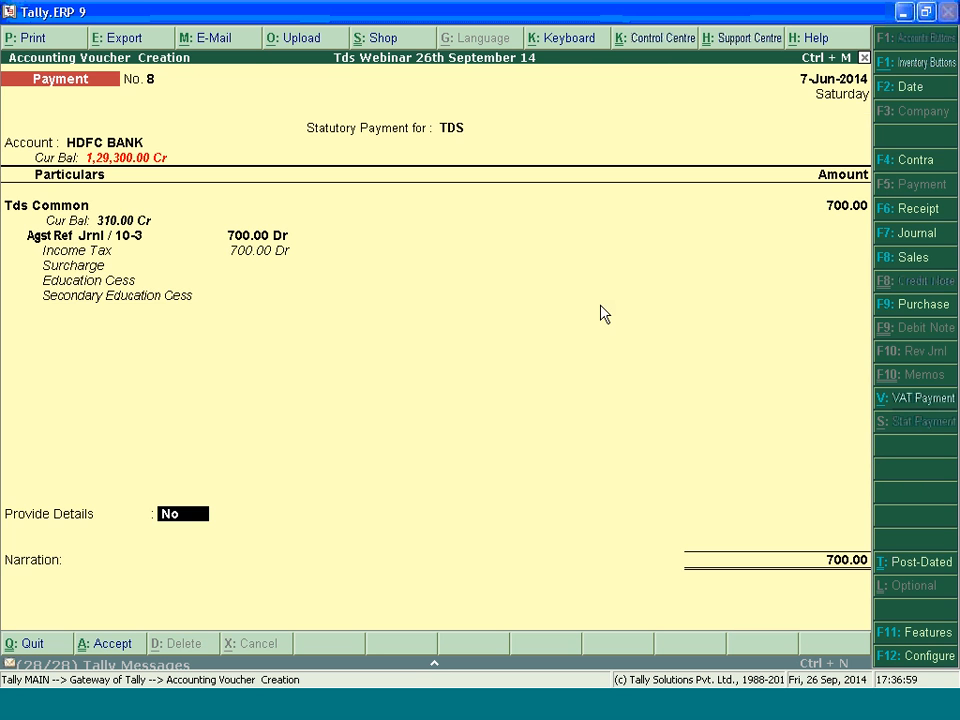
# Provide the contractor payment's details with cheque number 454787 dated 7-Jun-2014 and bank HDFC BANK
pyautogui.write('y')
pyautogui.press('Return')
pyautogui.press('Return')
pyautogui.press('Return')
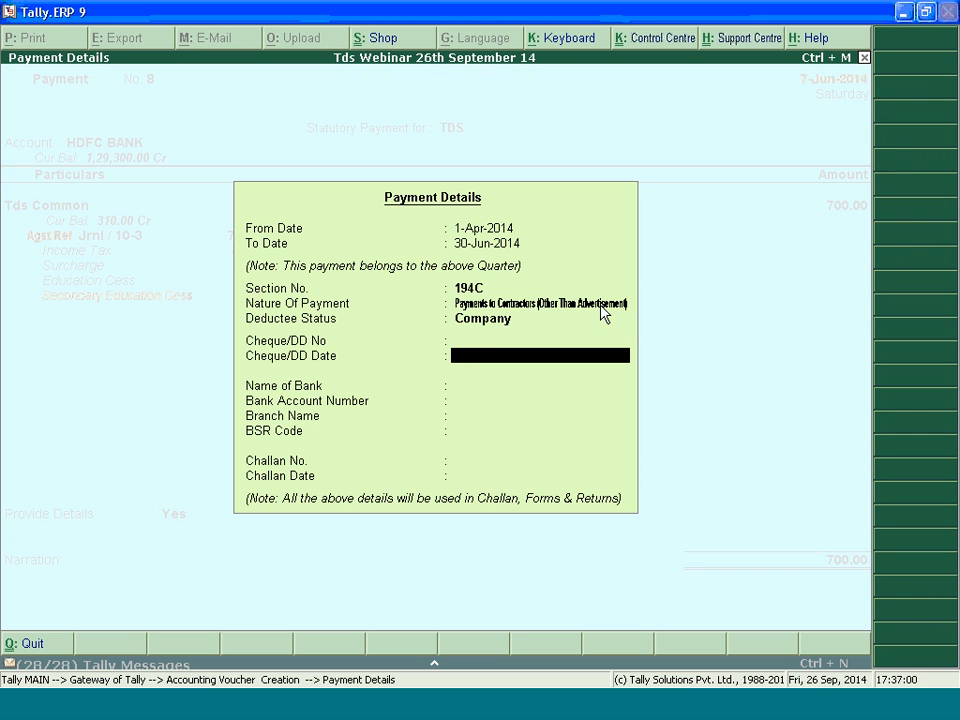
pyautogui.press('BackSpace')
pyautogui.write('454787')
pyautogui.press('Return')
pyautogui.write('7')
pyautogui.press('Return')
pyautogui.press('Down')
# Keep the bank details and enter challan number 64545 dated the 7th
pyautogui.press('Return')
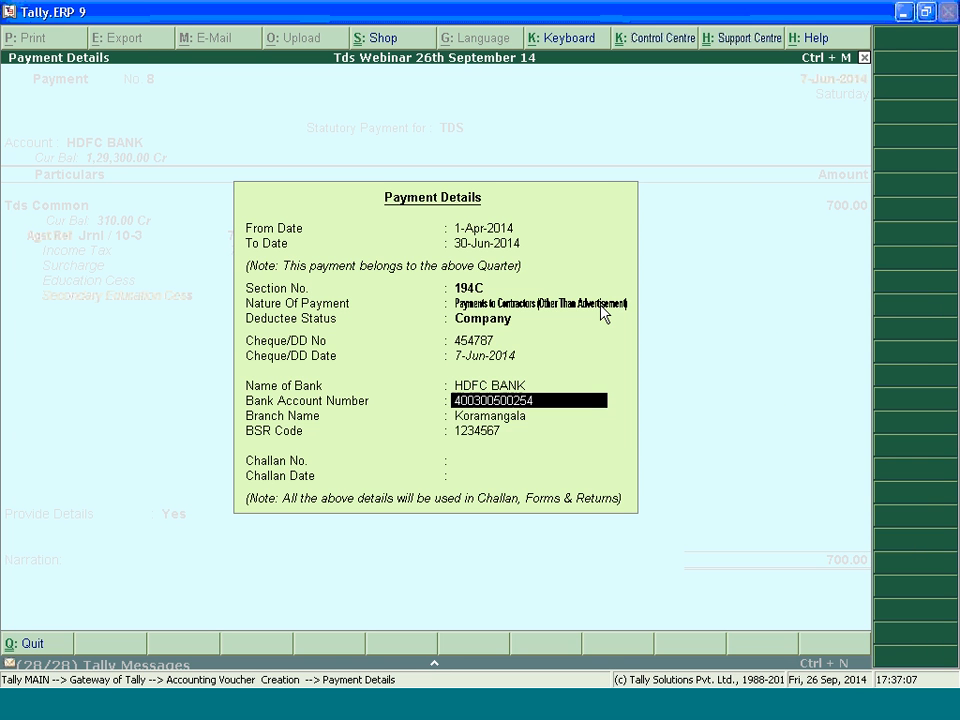
pyautogui.press('Return')
pyautogui.press('Return')
pyautogui.press('Return')
pyautogui.write('6')
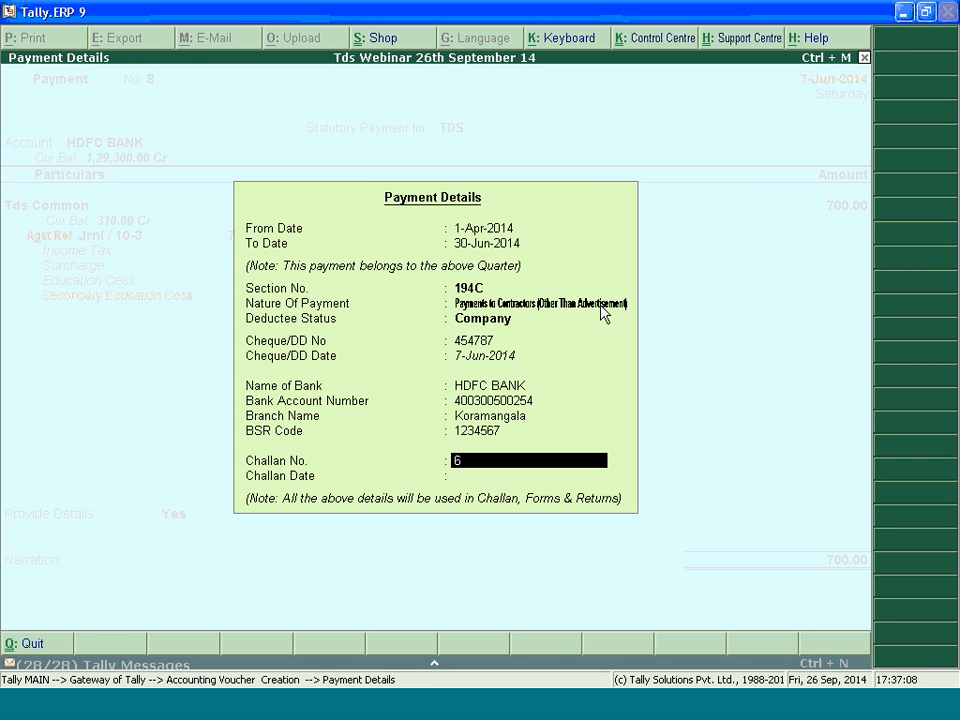
pyautogui.write('4545')
pyautogui.press('Return')
pyautogui.write('7')
# Accept the HDFC BANK cheque allocation and save the contractor TDS payment voucher
pyautogui.press('Return')
# Leave voucher entry and open the TDS Computation report from the statutory reports
pyautogui.press('Return')
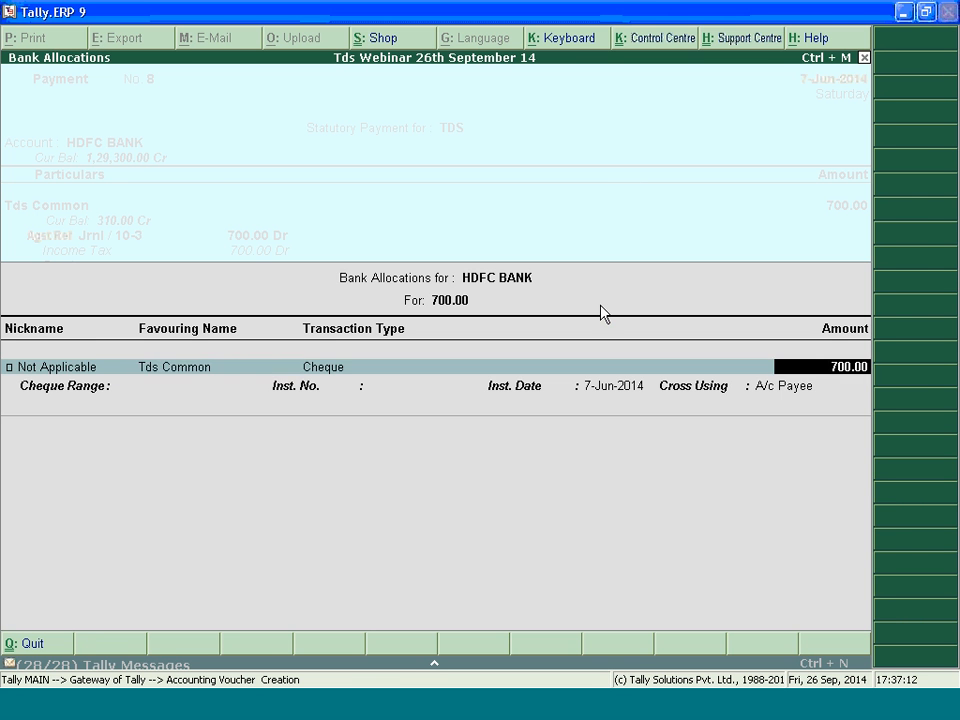
pyautogui.press('Return')
pyautogui.press('Return')
pyautogui.press('Return')
pyautogui.press('Return')
pyautogui.hotkey('ctrl', 'a')
pyautogui.press('Escape')
pyautogui.press('y')
pyautogui.press('d')
pyautogui.press('u')
pyautogui.press('Return')
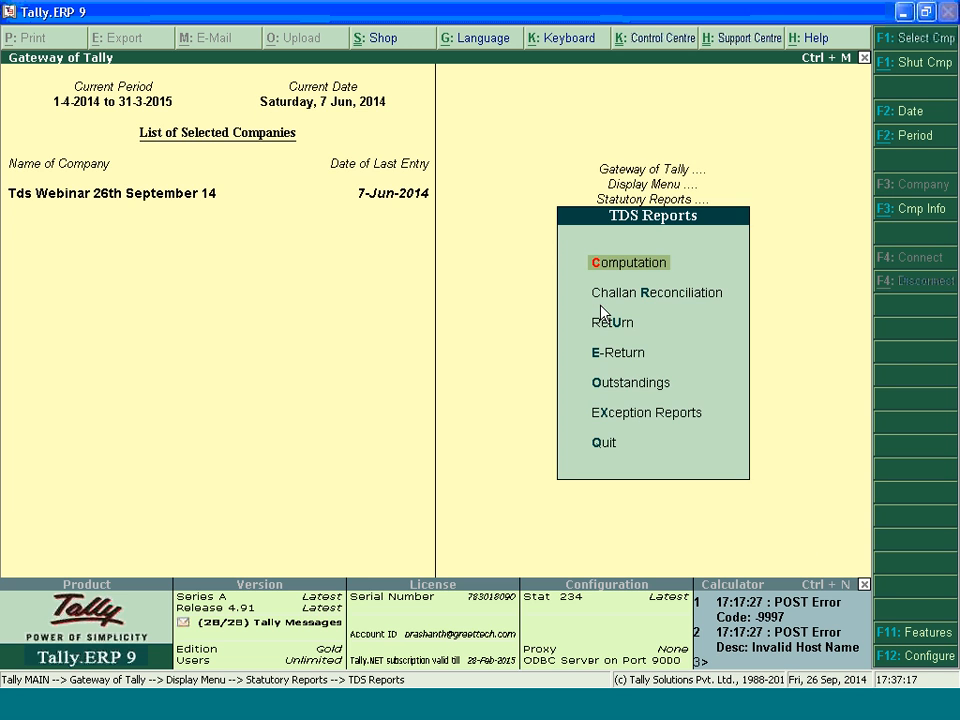
pyautogui.press('Return')
pyautogui.press('Down')
pyautogui.press('Escape')
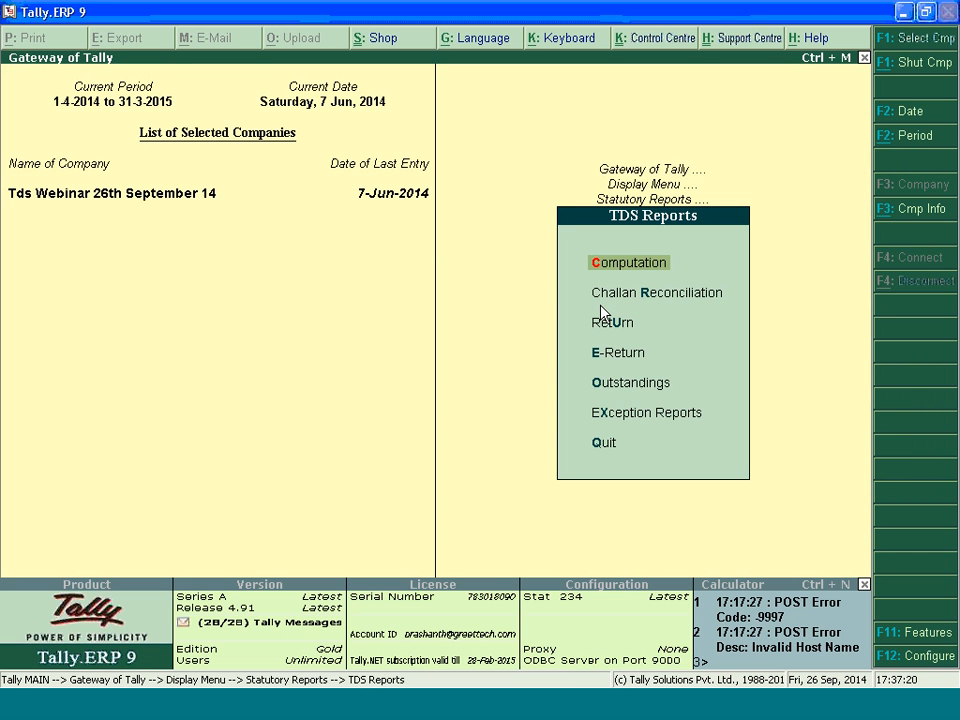
pyautogui.press('Return')
# Examine the deduction details in the TDS Computation, from exempt and taxable expenses to balance deductable and excess deducted
pyautogui.press('Down')
pyautogui.press('Down')
pyautogui.press('Down')
pyautogui.press('Down')
pyautogui.press('Down')
pyautogui.press('Down')
pyautogui.press('Down')
pyautogui.press('Down')
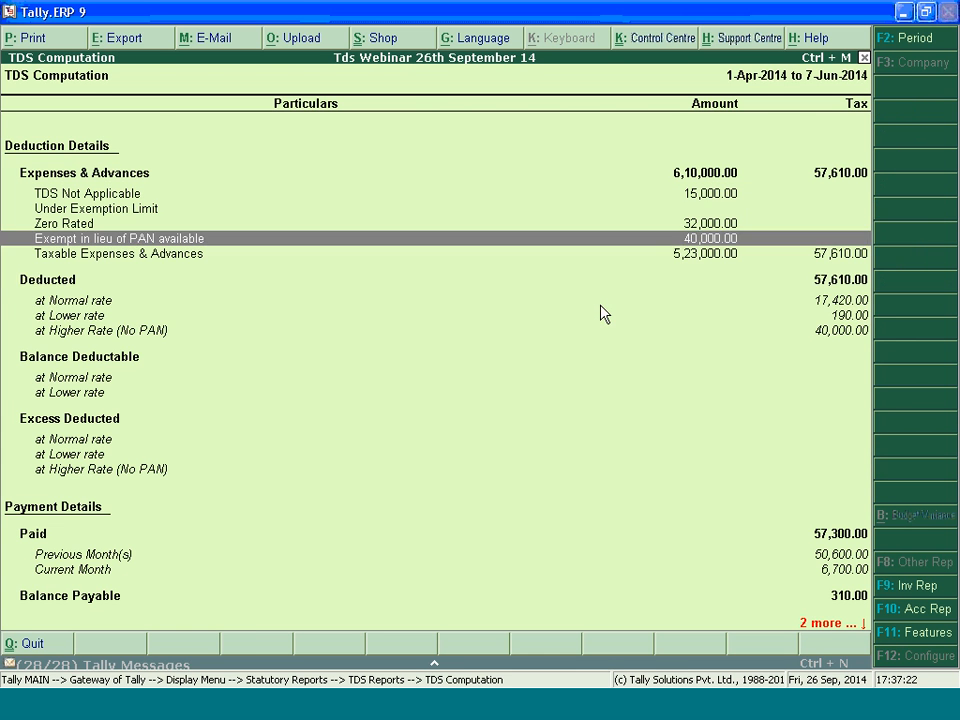
pyautogui.press('Down')
pyautogui.press('Down')
pyautogui.press('Down')
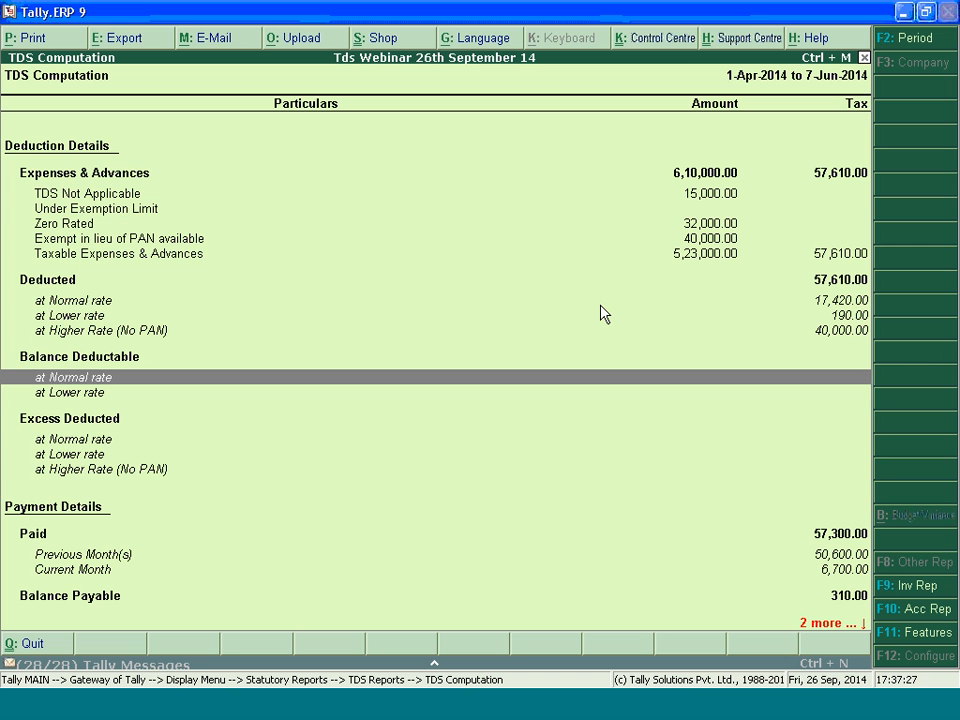
pyautogui.press('Down')
pyautogui.press('Down')
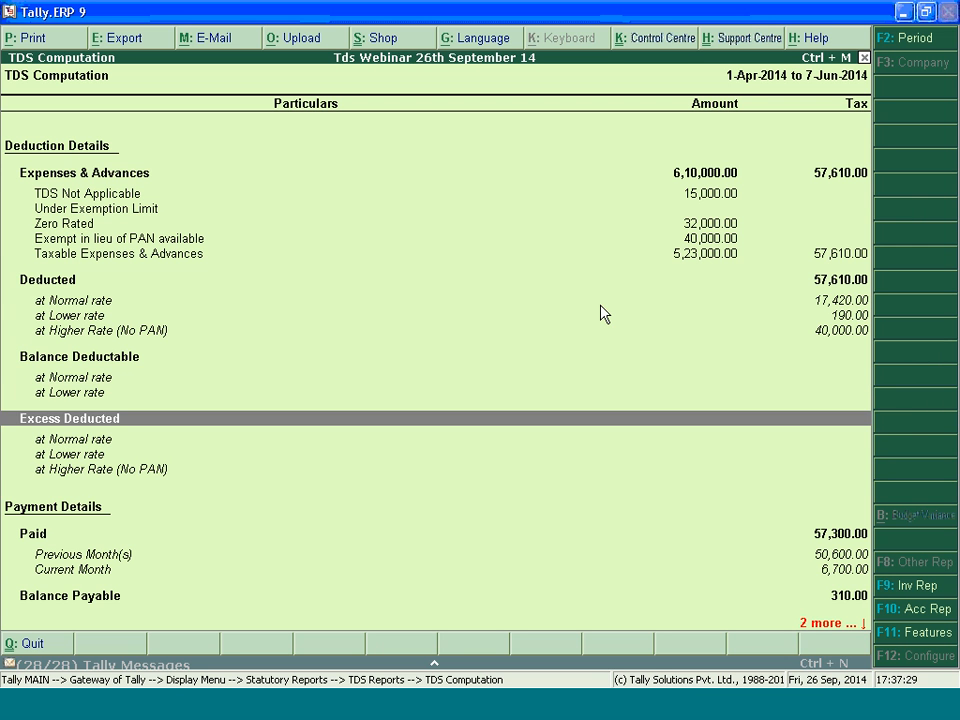
pyautogui.press('Down')
pyautogui.press('Down')
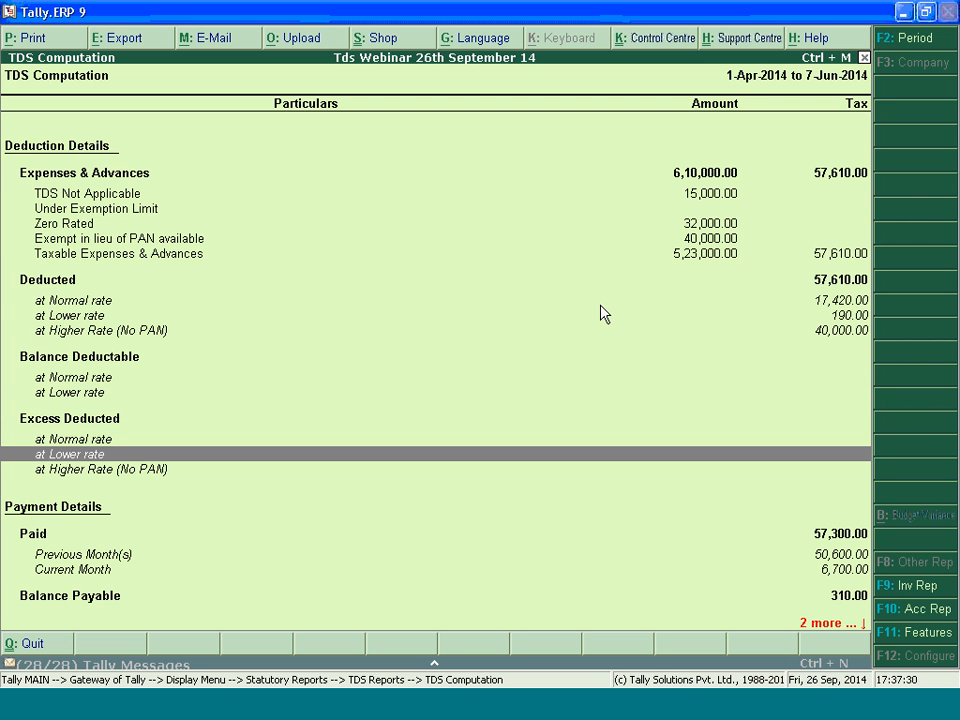
pyautogui.press('Down')
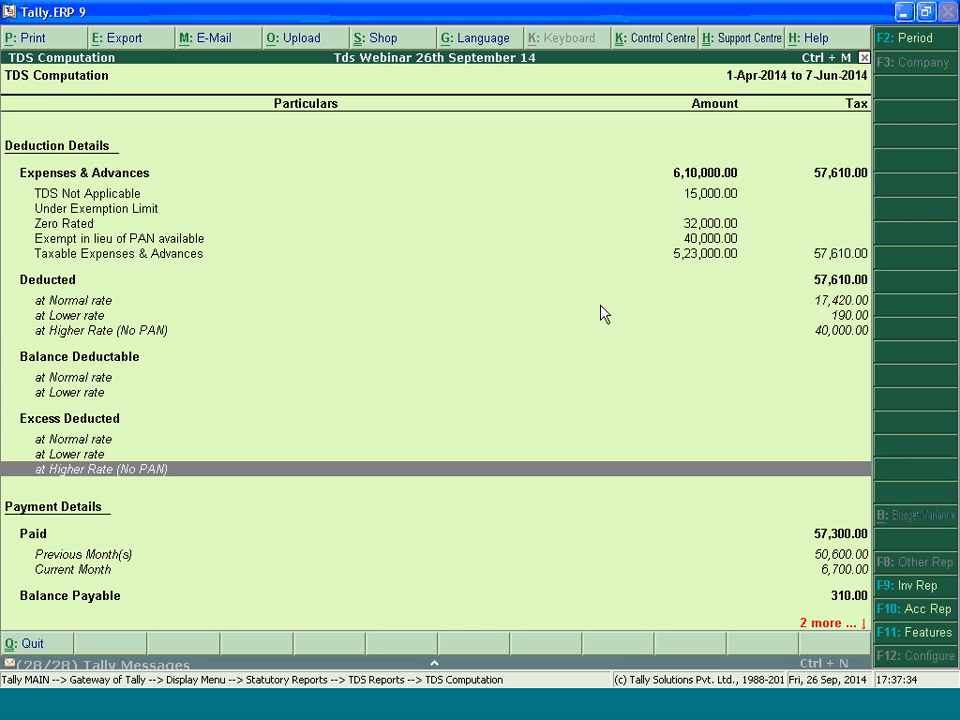
# Examine the payment details in the TDS Computation, comparing paid and balance payable for previous and current months
pyautogui.press('Down')
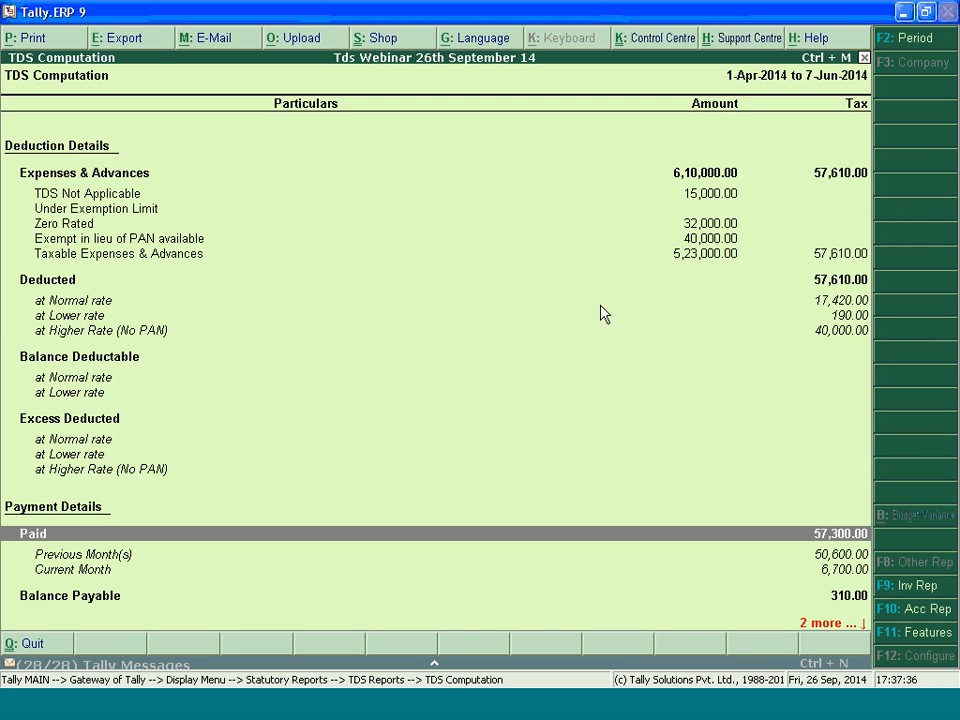
pyautogui.press('Down')
pyautogui.press('Down')
pyautogui.press('Down')
pyautogui.press('Down')
pyautogui.press('Up')
pyautogui.press('Up')
# Review the balance payable rows in the TDS Computation and return to the Gateway of Tally
pyautogui.press('Up')
pyautogui.press('Down')
pyautogui.press('Down')
pyautogui.press('Down')
pyautogui.press('Down')
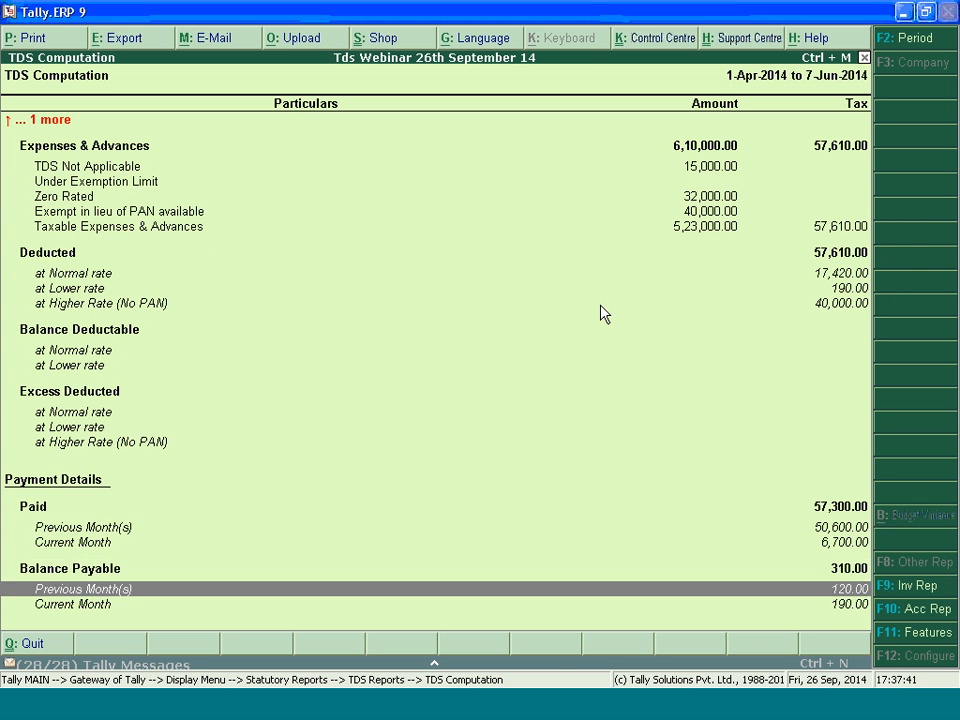
pyautogui.press('Up')
pyautogui.press('Up')
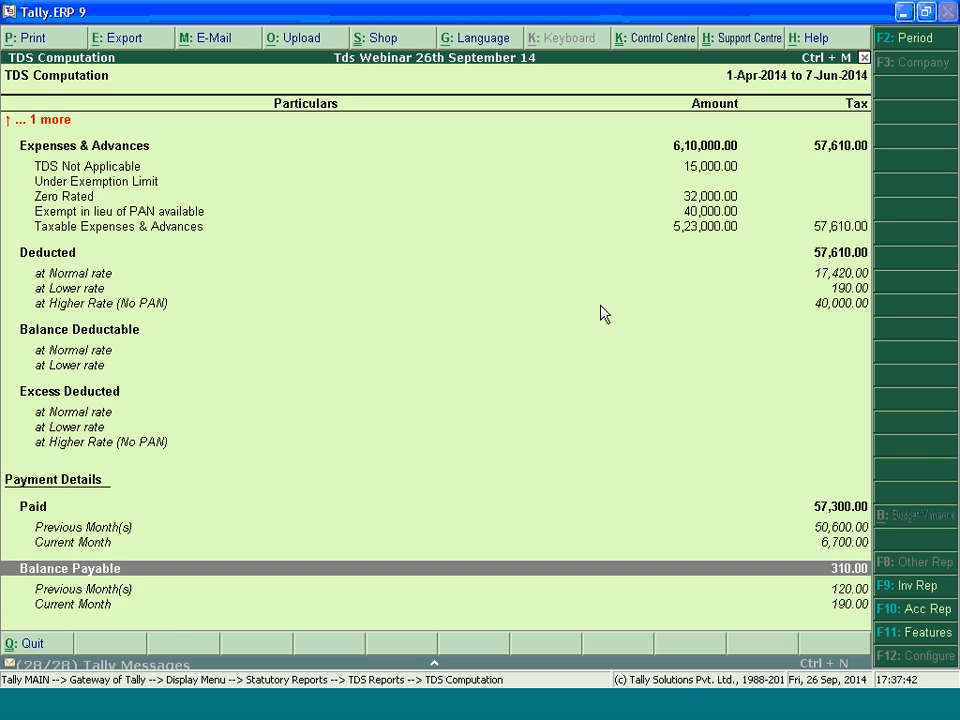
pyautogui.press('Down')
pyautogui.press('Down')
pyautogui.press('Escape')
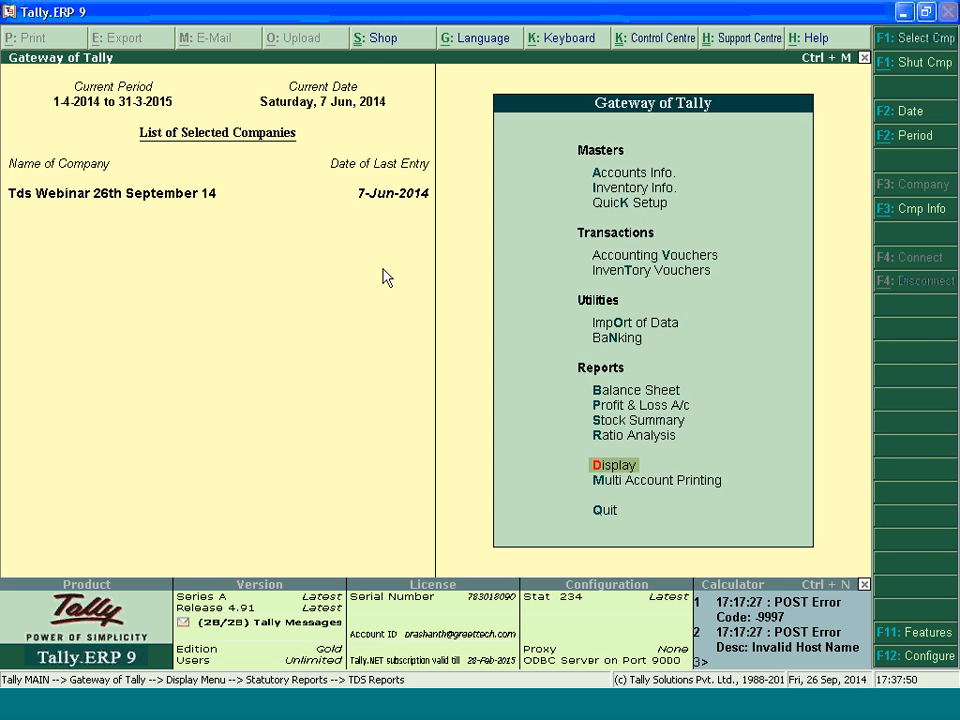
pyautogui.press('Escape')
pyautogui.press('Escape')
pyautogui.press('Escape')
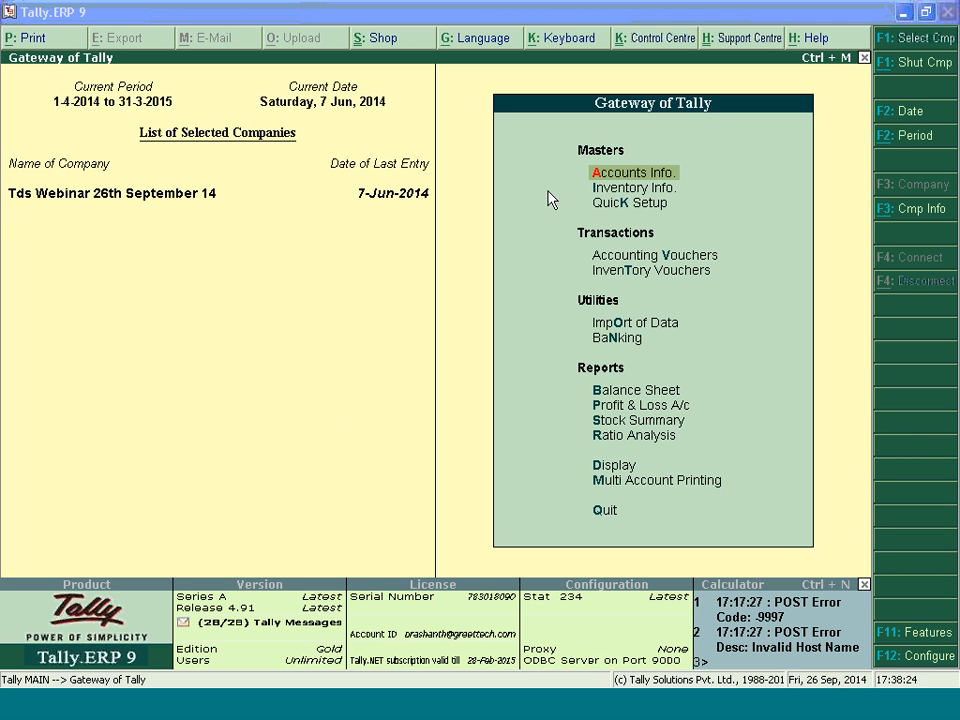
# Reopen the TDS Computation report from the statutory reports
pyautogui.press('Return')
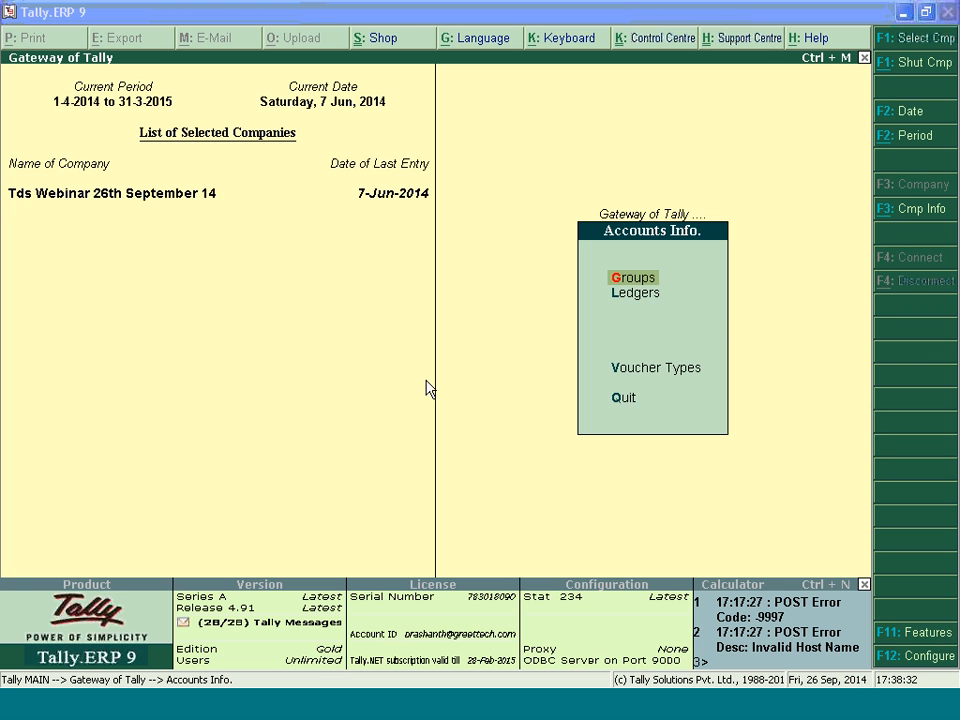
pyautogui.press('Escape')
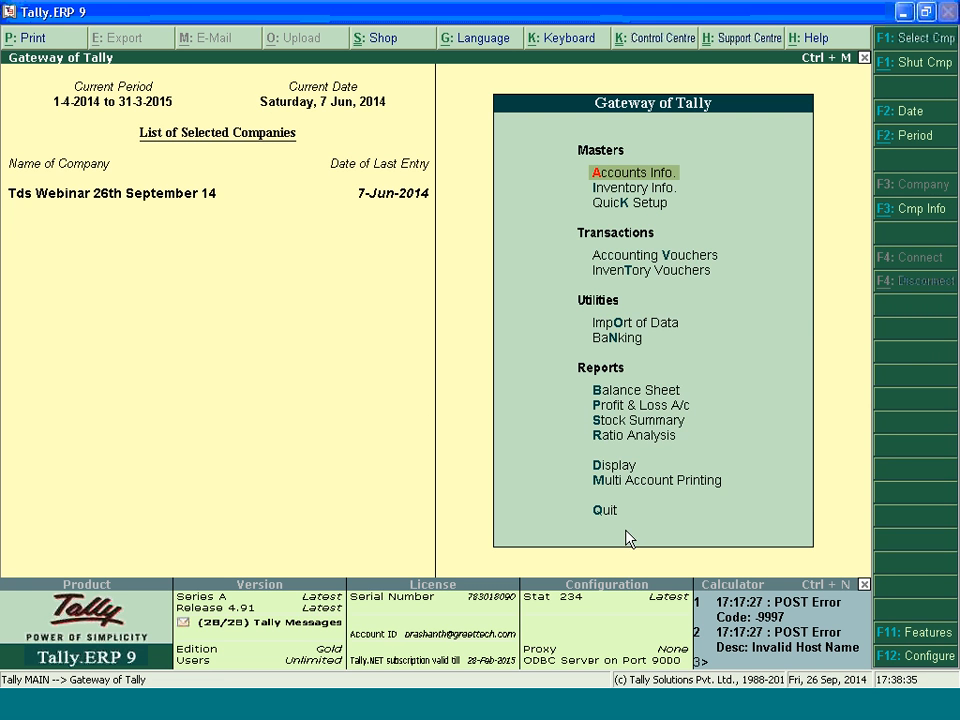
pyautogui.click(614, 466)
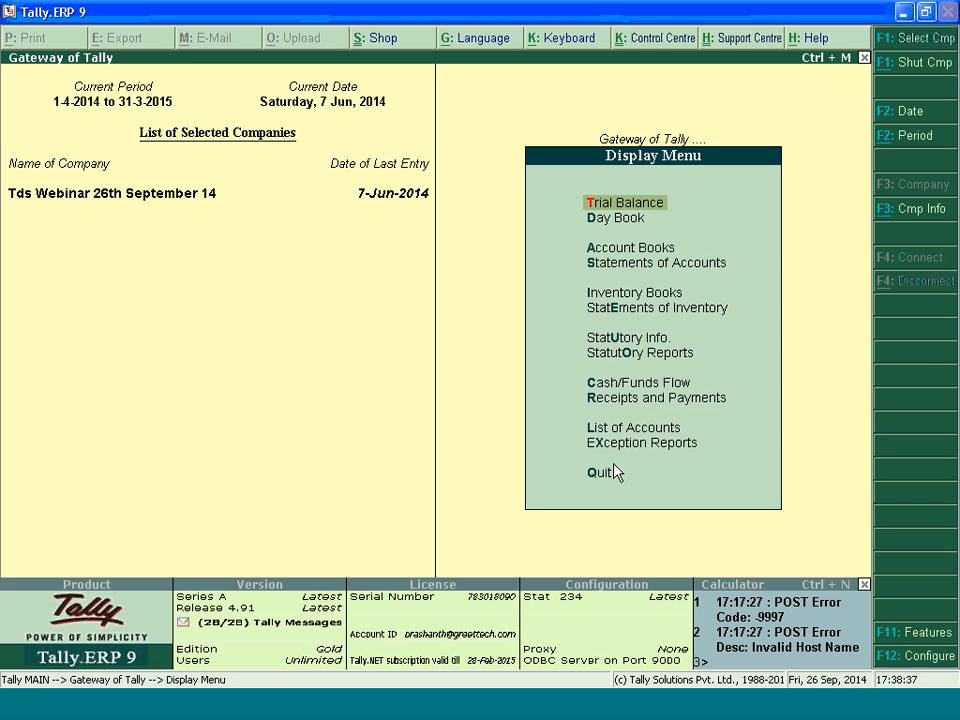
pyautogui.click(636, 352)
pyautogui.press('Return')
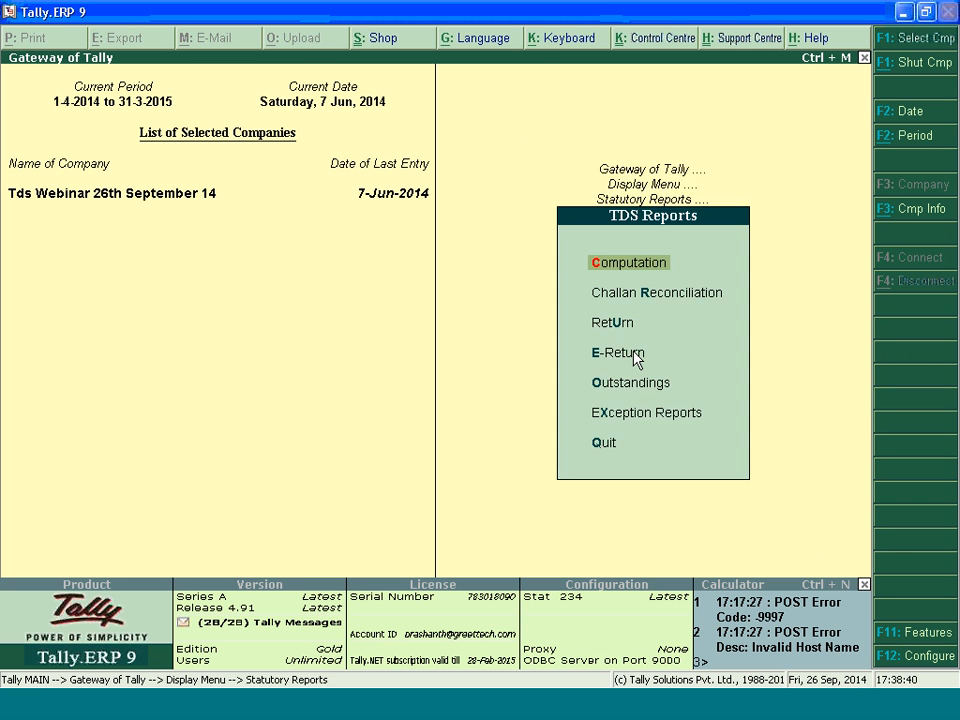
pyautogui.click(628, 264)
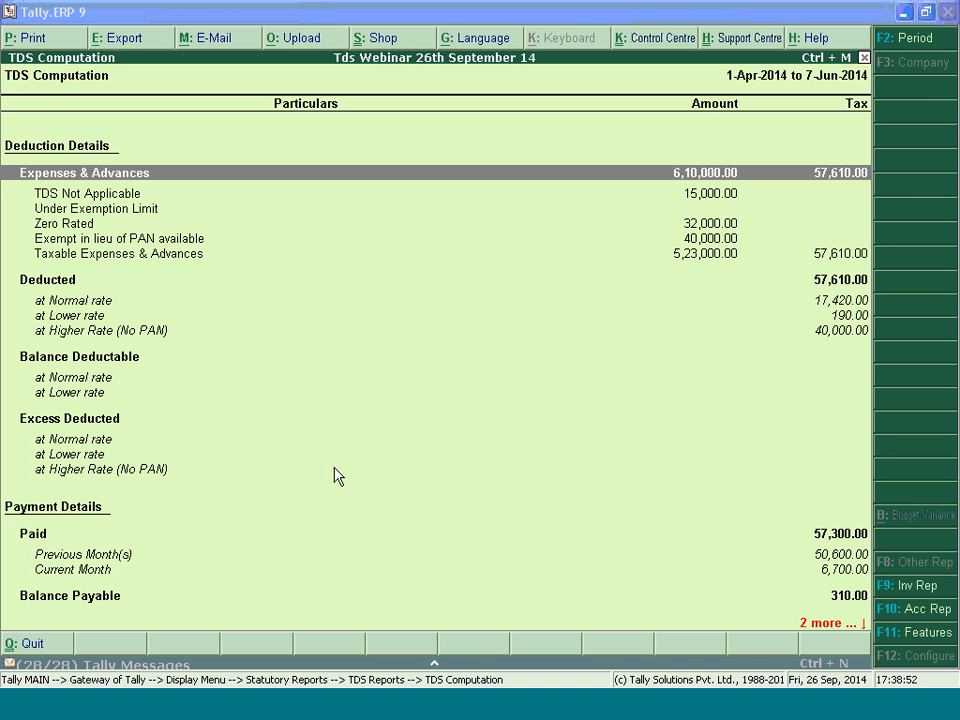
# Leave the TDS Computation and examine the cheque, BSR code and challan details in the TDS Challan Reconciliation report
pyautogui.click(585, 344)
pyautogui.click(586, 352)
pyautogui.press('Escape')
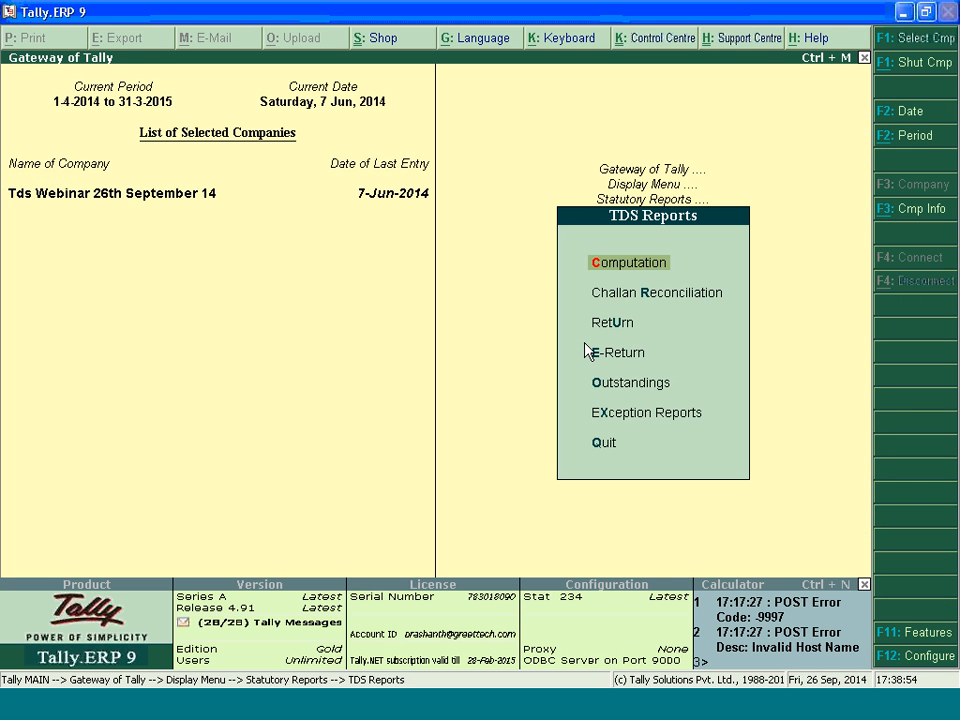
pyautogui.press('Down')
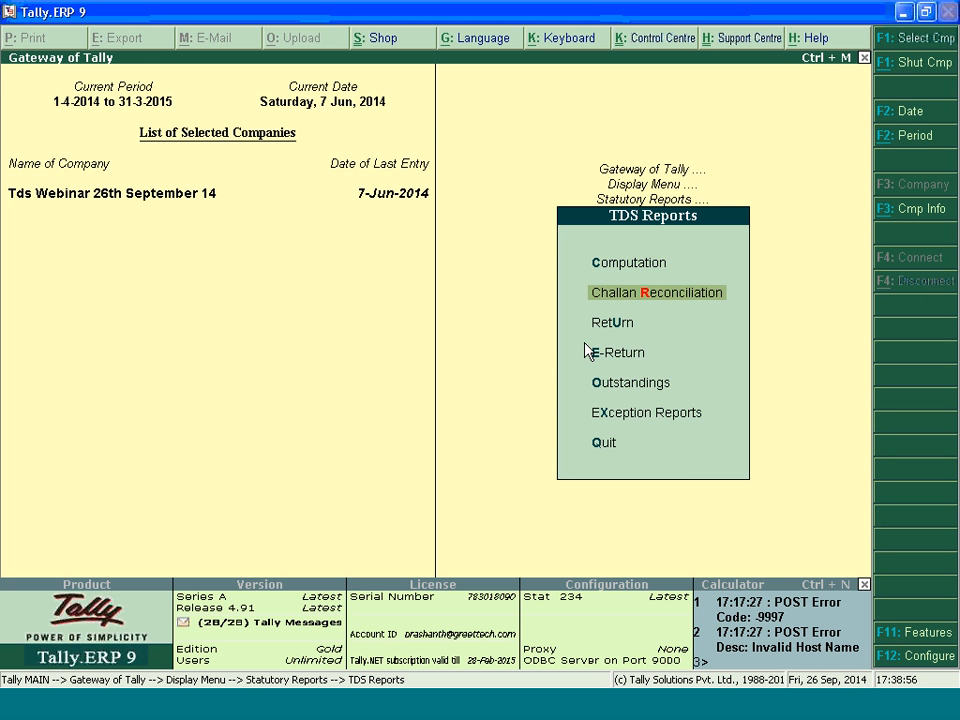
pyautogui.press('Return')
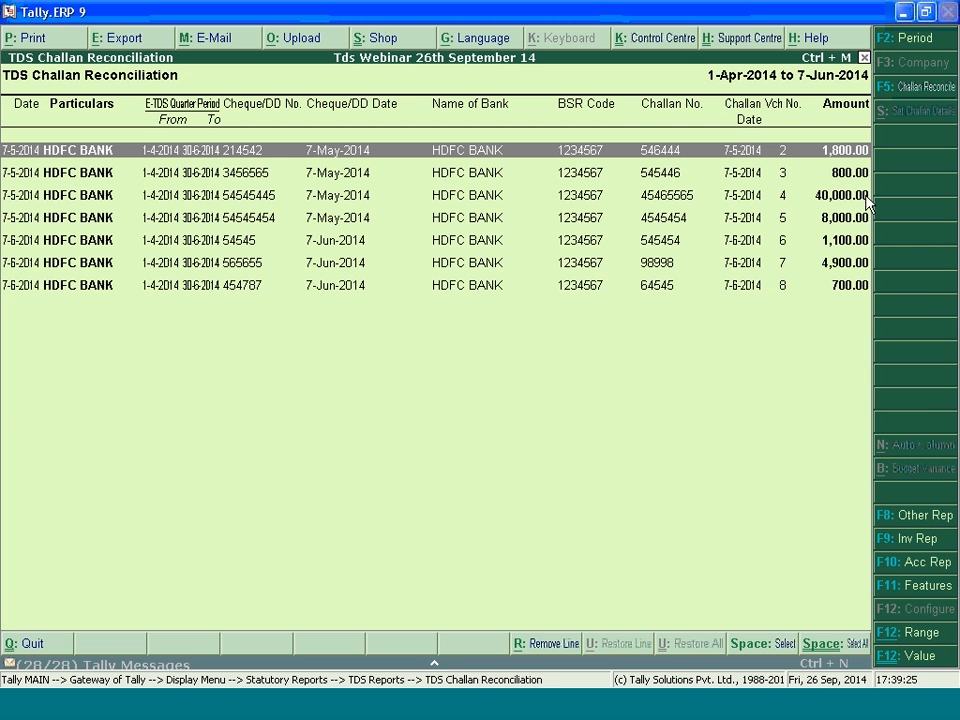
pyautogui.press('Escape')
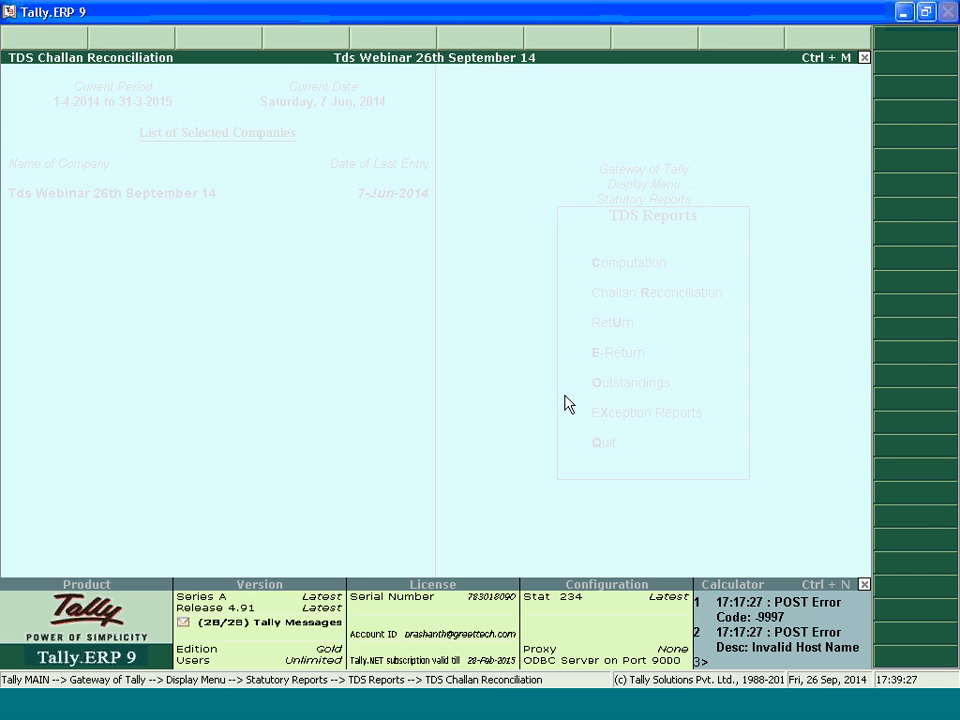
# Open the Form 16A print setup from the TDS returns for the party ledger named after an individual
pyautogui.press('Down')
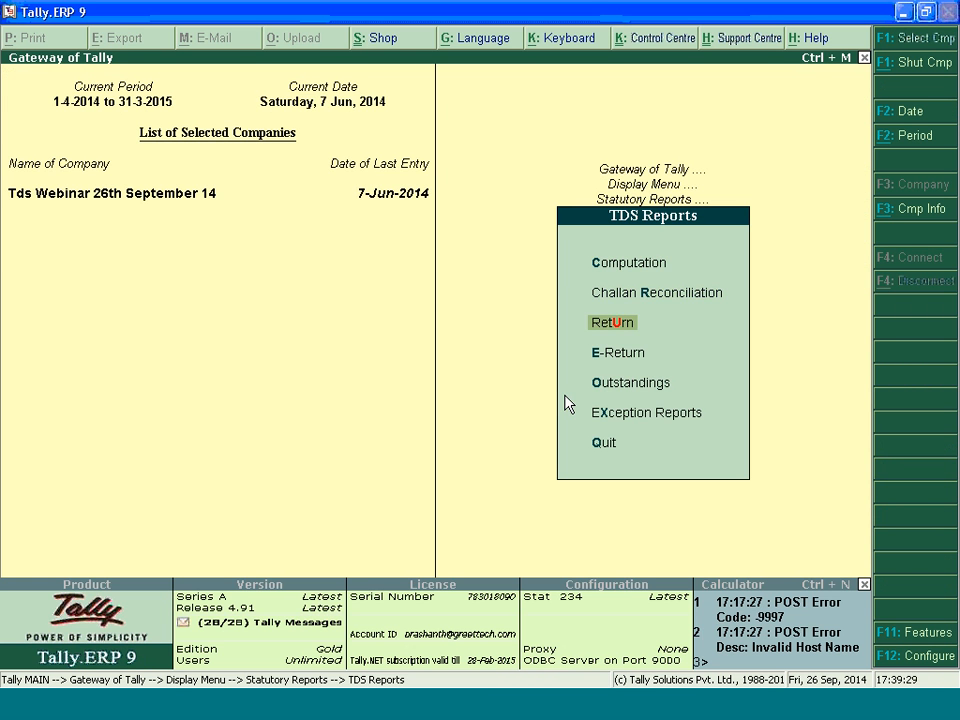
pyautogui.press('Return')
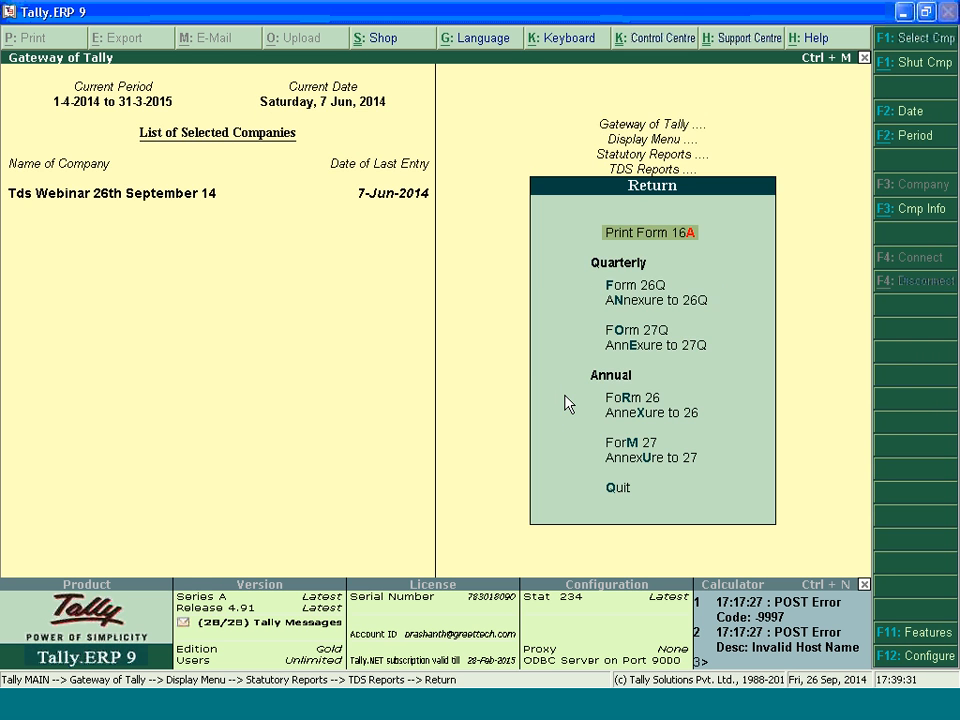
pyautogui.press('Return')
pyautogui.press('Down')
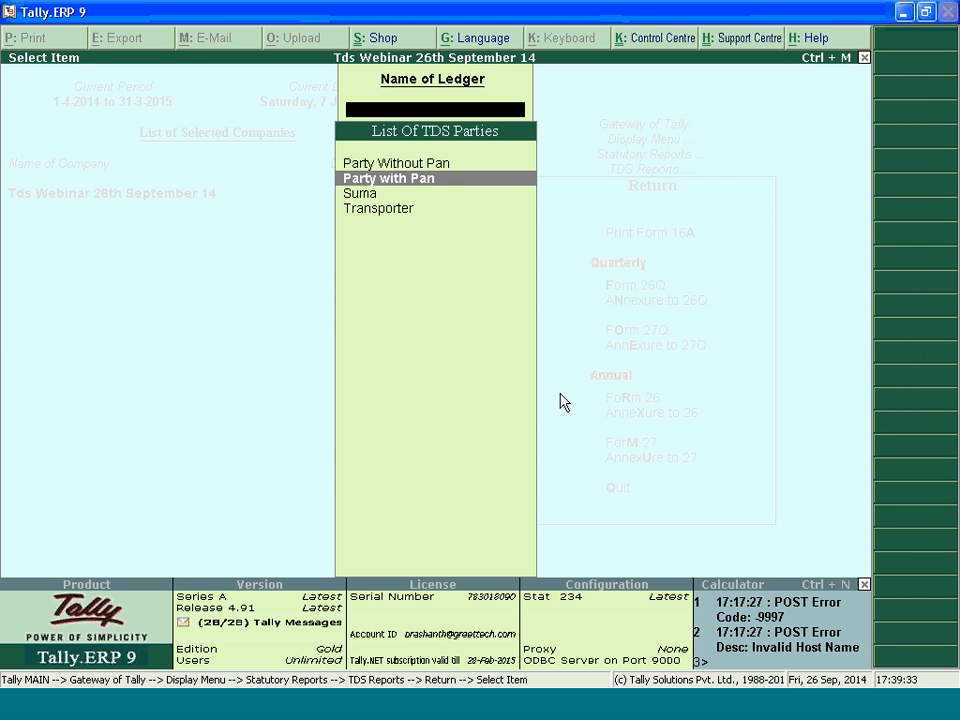
pyautogui.press('Down')
pyautogui.press('Return')
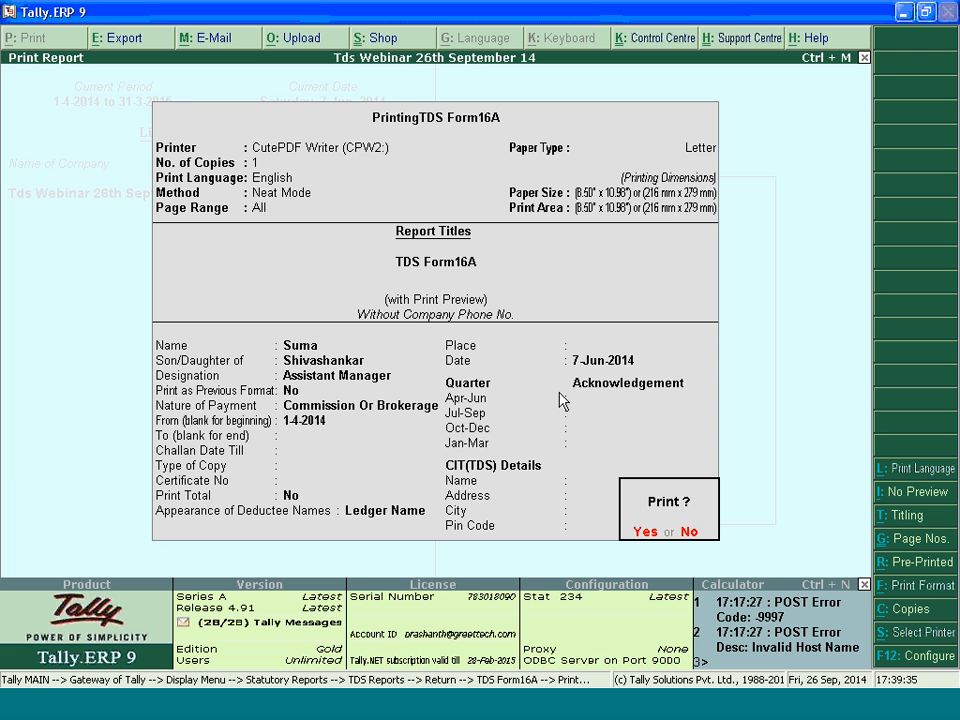
# Decline immediate printing of Form 16A and set its nature of payment to All Items
pyautogui.press('n')
pyautogui.press('Return')
pyautogui.press('Return')
pyautogui.press('Return')
pyautogui.press('Return')
pyautogui.press('Return')
pyautogui.press('BackSpace')
pyautogui.press('BackSpace')
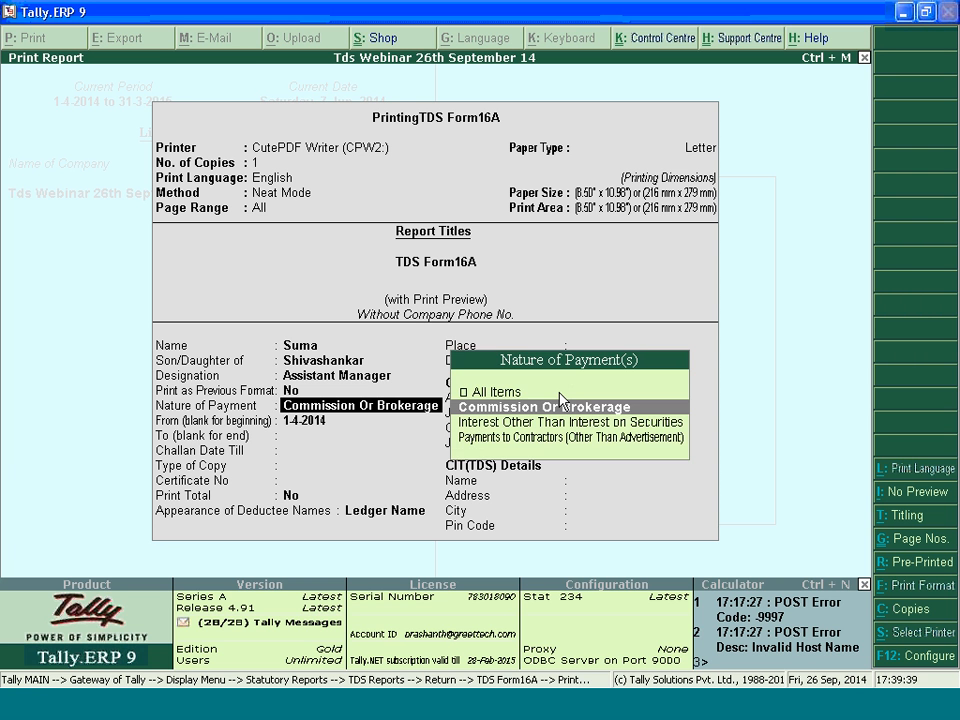
pyautogui.press('Up')
pyautogui.press('Return')
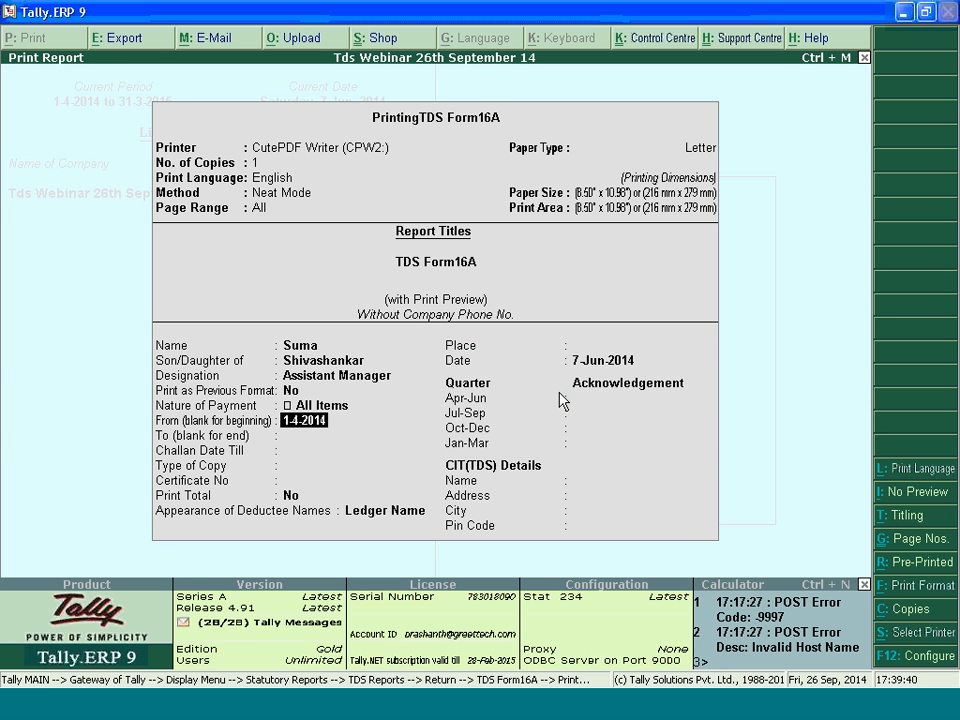
# Clear the Form 16A start date and go back over the signatory's name, designation, previous-format and nature of payment fields
pyautogui.press('space')
pyautogui.press('BackSpace')
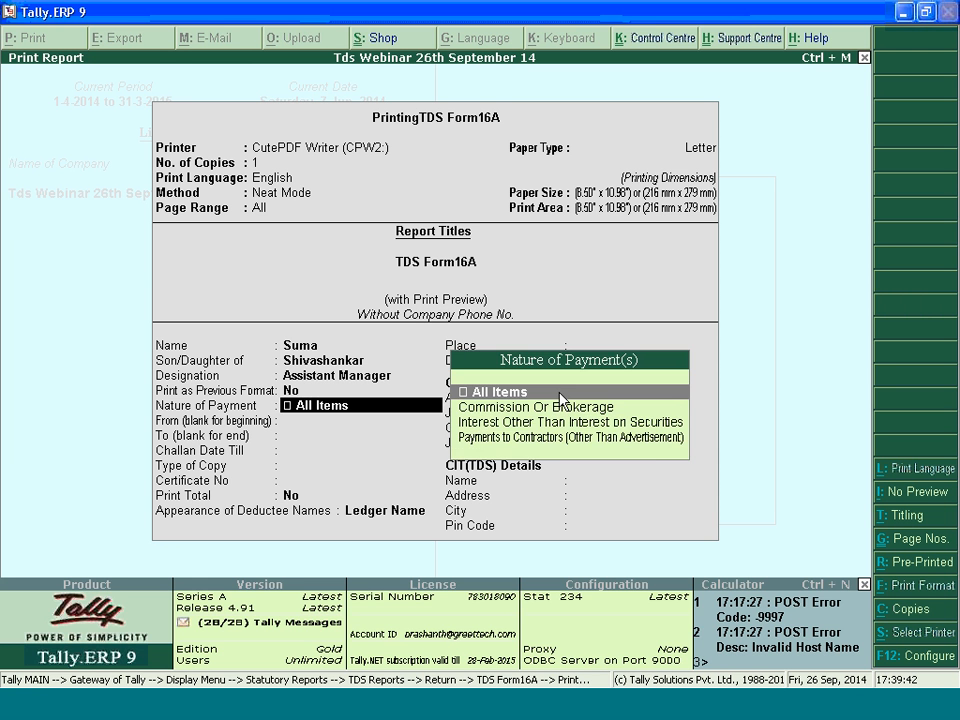
pyautogui.press('BackSpace')
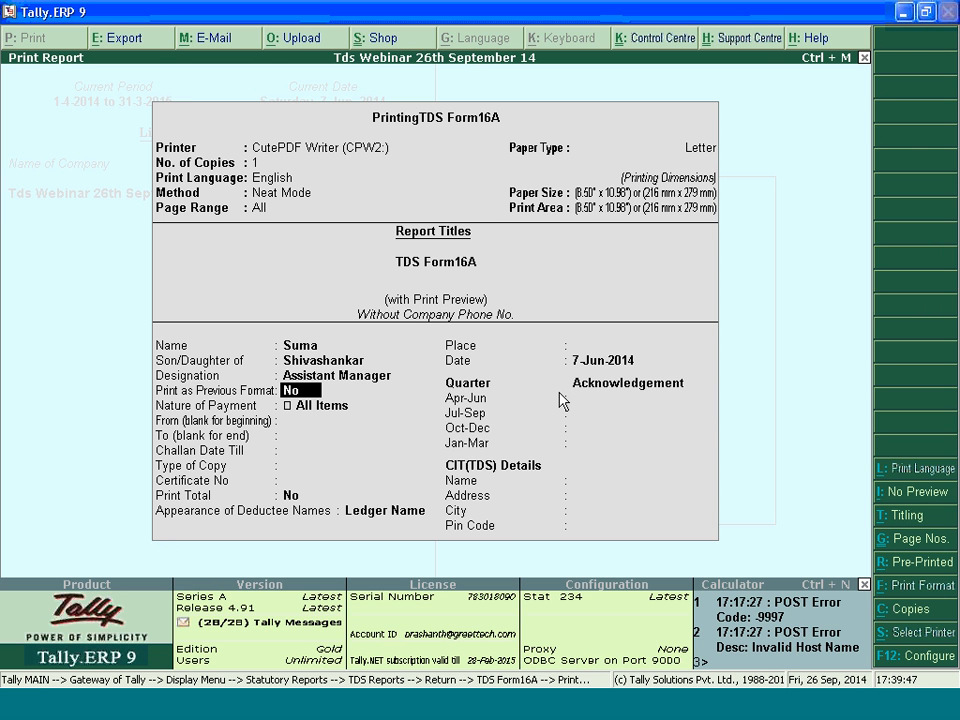
pyautogui.press('BackSpace')
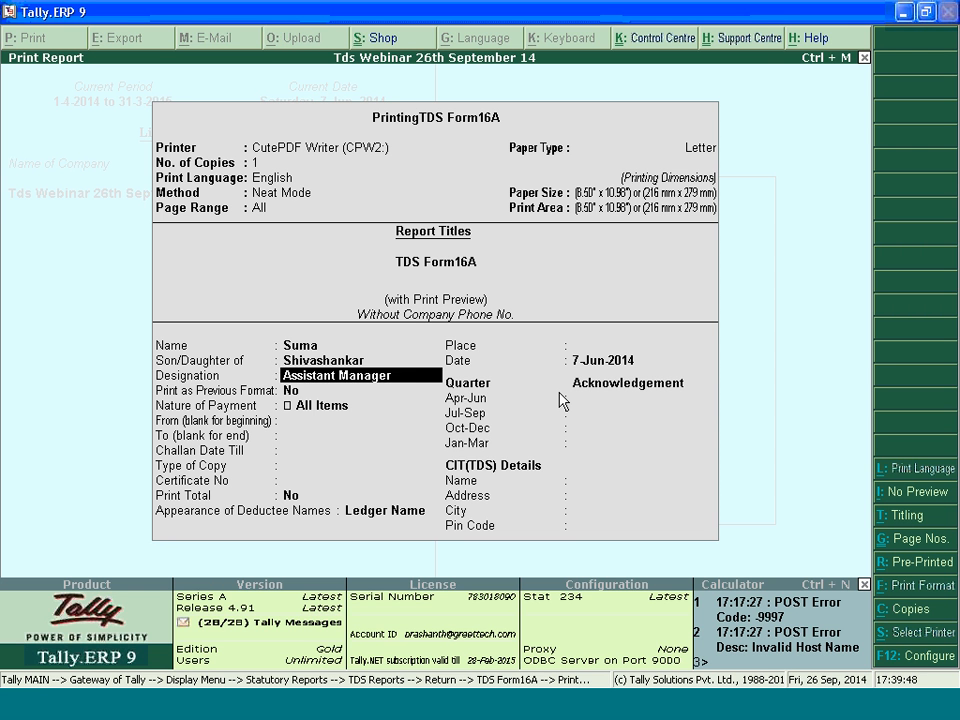
pyautogui.press('BackSpace')
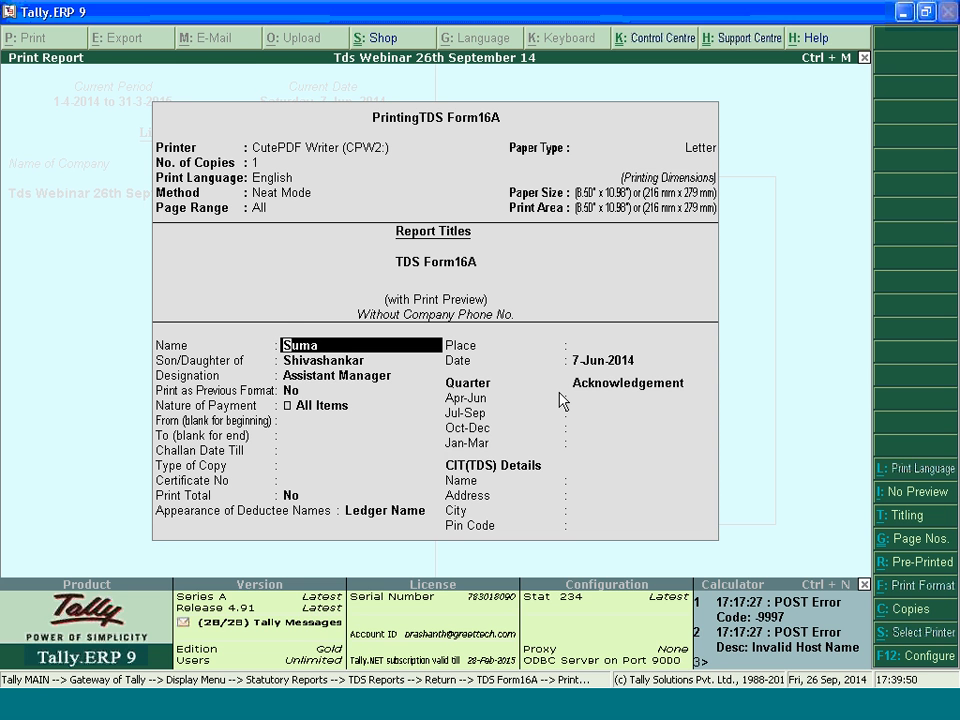
pyautogui.press('Return')
pyautogui.press('Return')
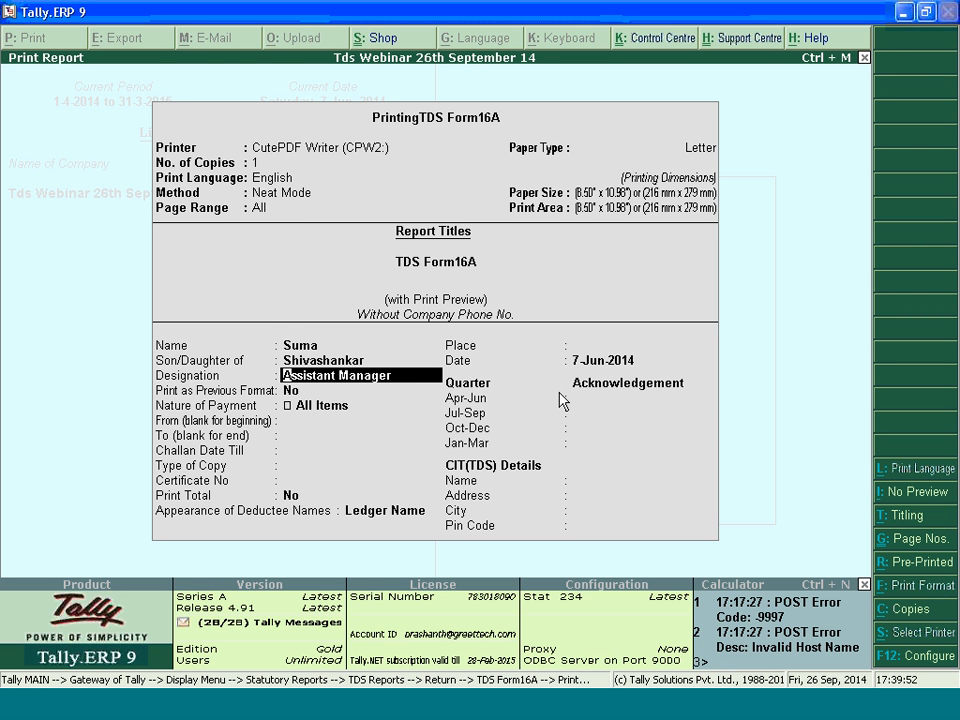
pyautogui.press('Return')
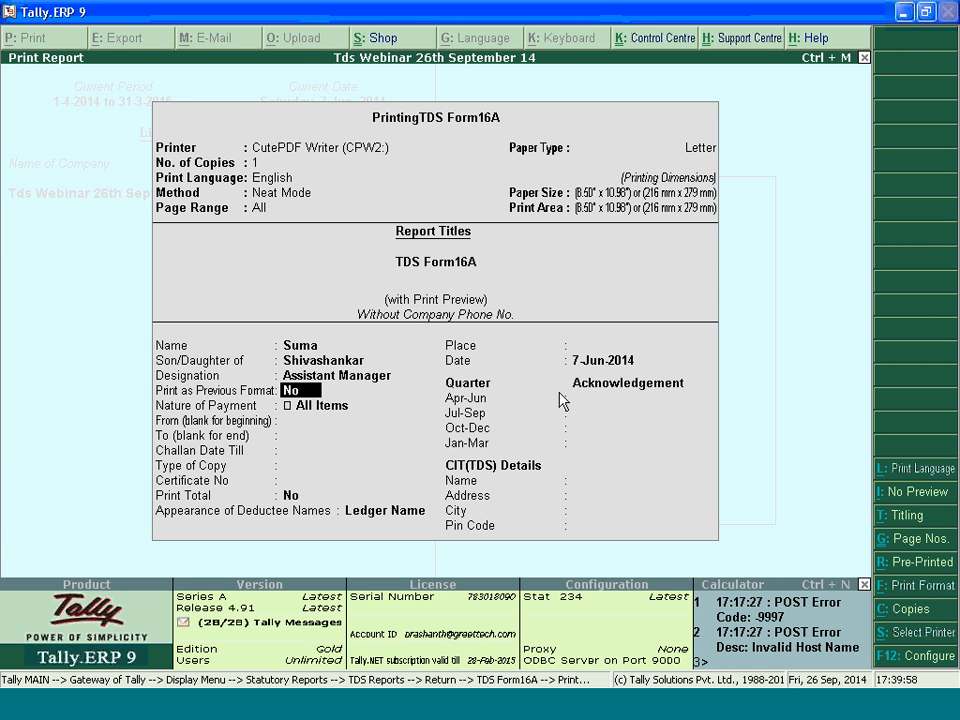
pyautogui.press('Return')
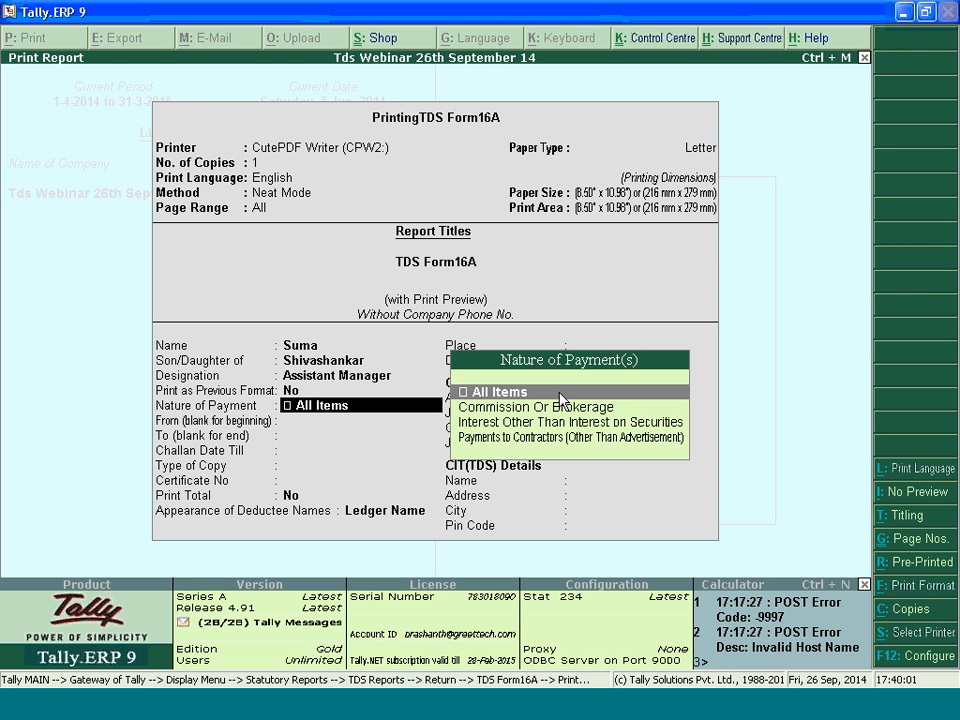
pyautogui.press('Return')
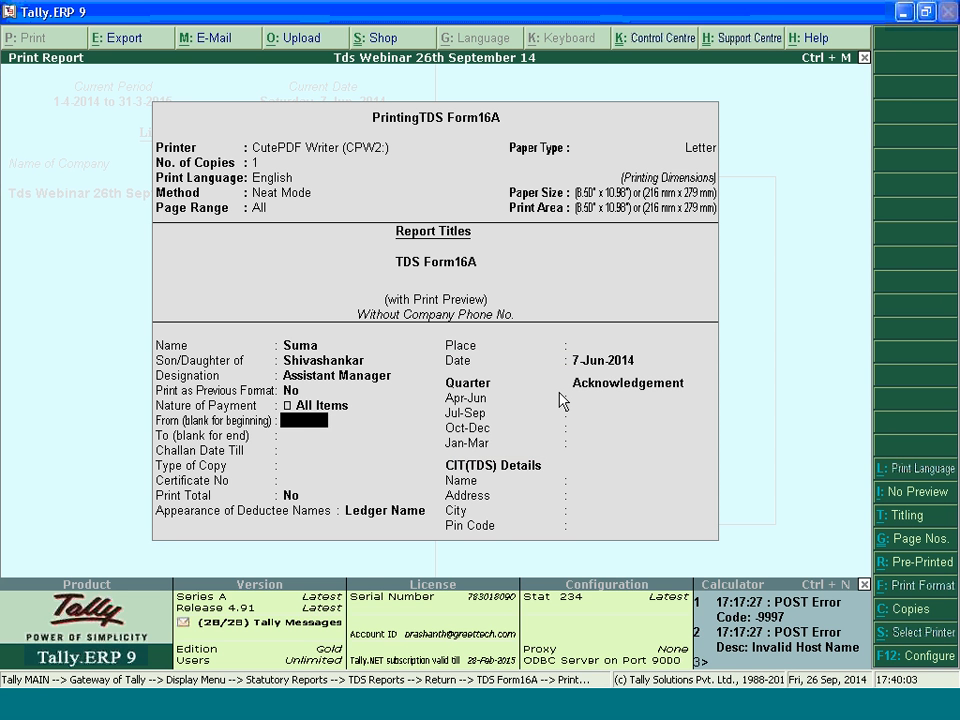
# Set the Form 16A period from 1-4-2014 to 30-6-2014 and the challan date till 7-6-2014
pyautogui.write('1')
pyautogui.press('Return')
pyautogui.write('30.')
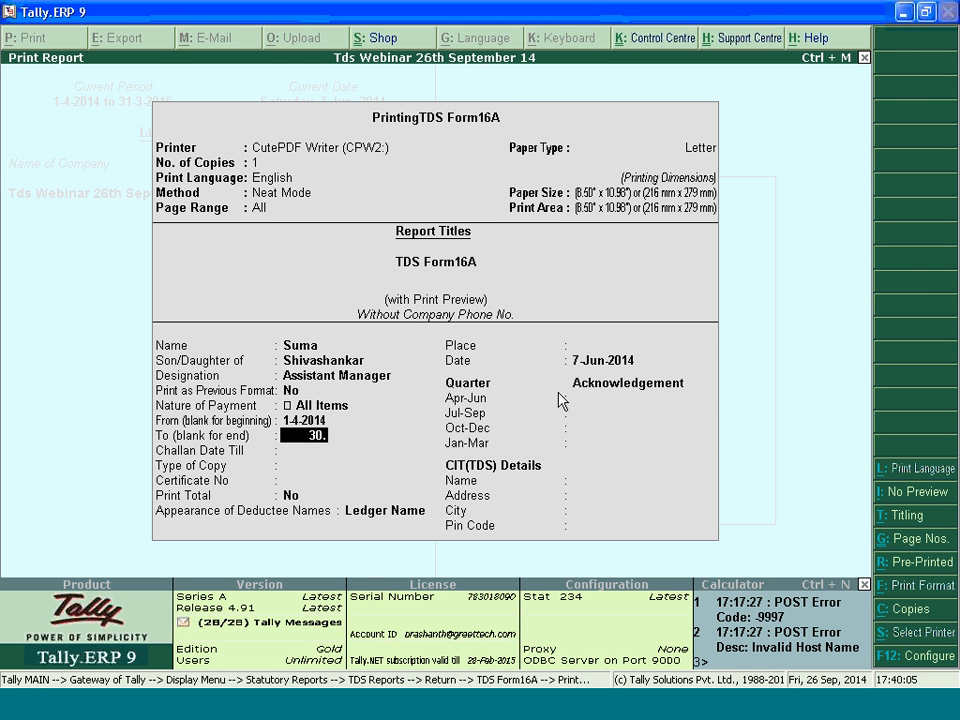
pyautogui.press('Return')
pyautogui.write('7.')
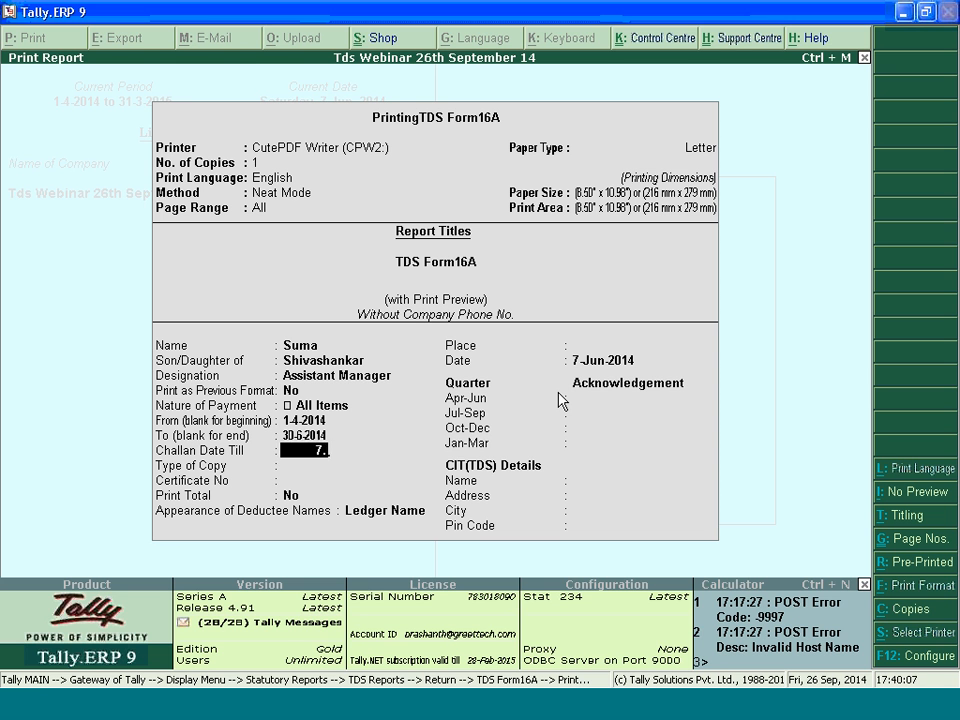
pyautogui.press('Return')
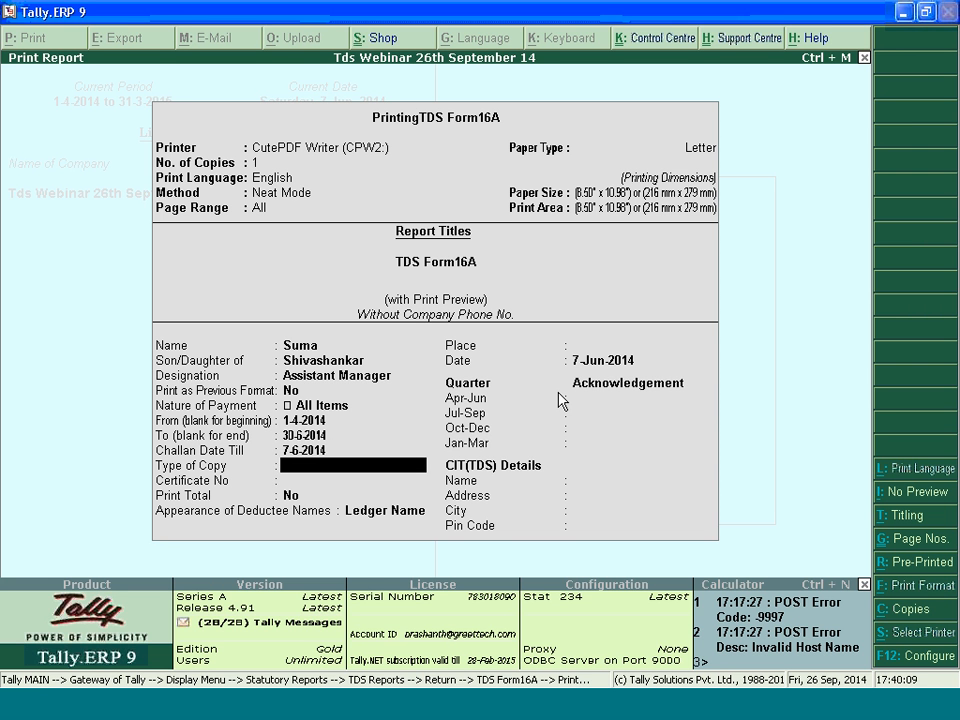
# Set the type of copy to Default, enter the certificate number, and keep Print Total at No and deductee names as Ledger Name
pyautogui.press('Return')
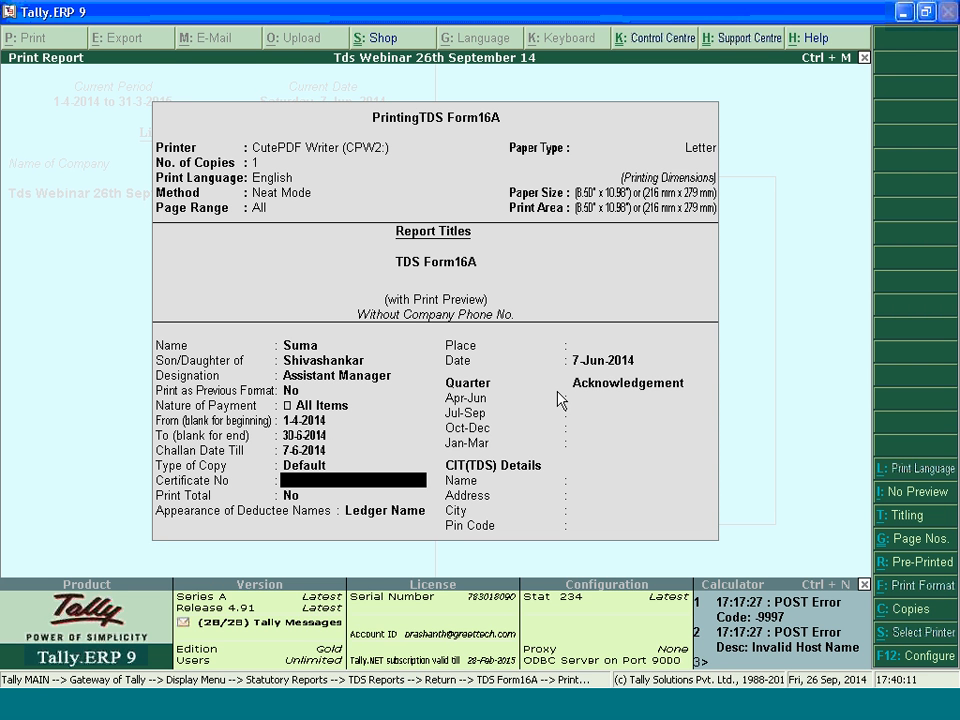
pyautogui.press('BackSpace')
pyautogui.press('Return')
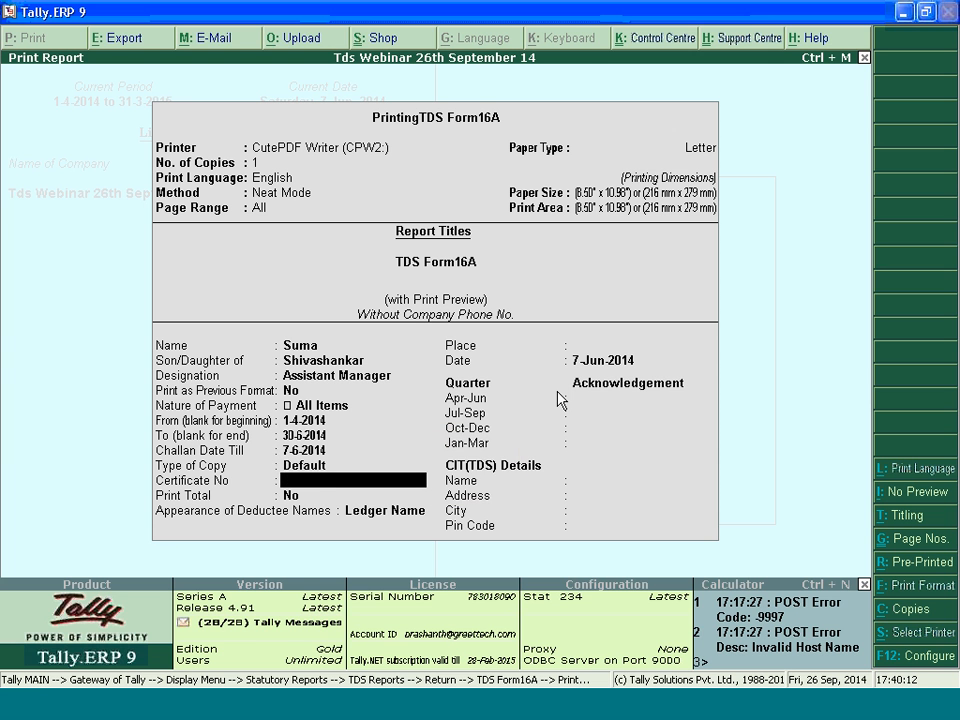
pyautogui.write('54545454')
pyautogui.press('Return')
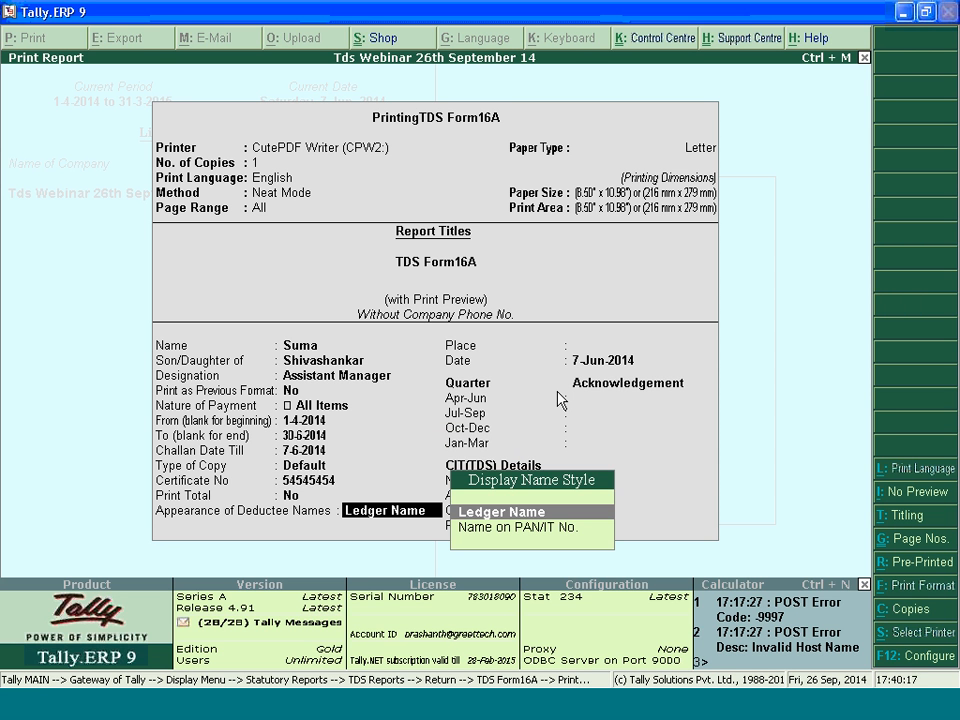
pyautogui.press('Return')
# Set the Form 16A place to Bangalore and the date to 30-Jun-2014
pyautogui.write('Bangalore')
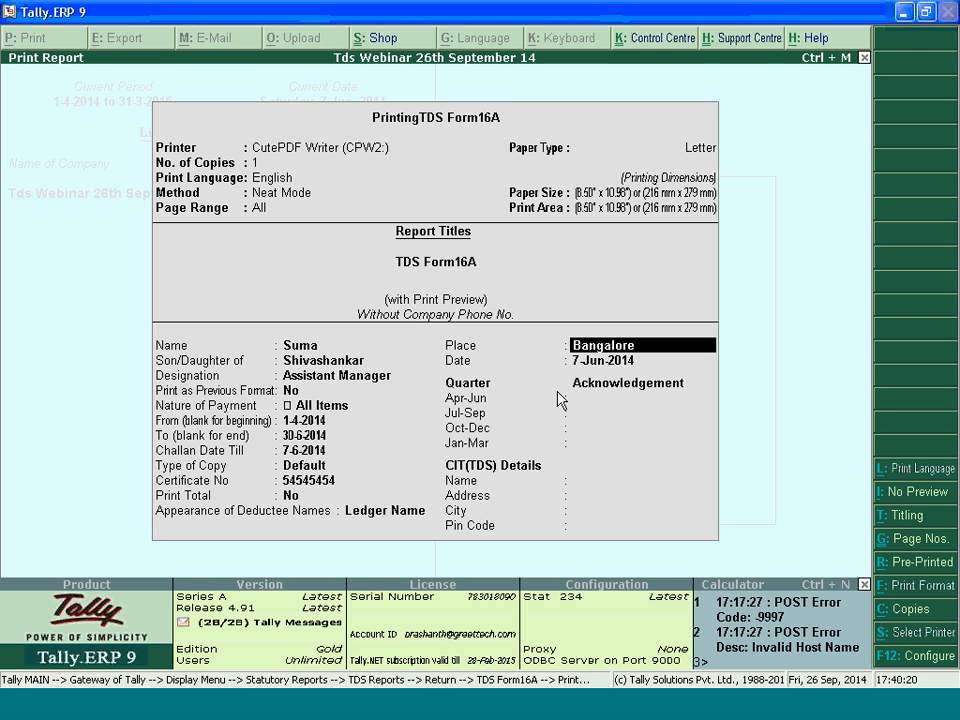
pyautogui.press('Return')
pyautogui.write('30.6.2')
pyautogui.write('014')
pyautogui.press('Return')
# Enter the Apr-Jun quarter's acknowledgement number and leave the Jul-Sep and Oct-Dec acknowledgements blank
pyautogui.write('AKLKDMKRJDK')
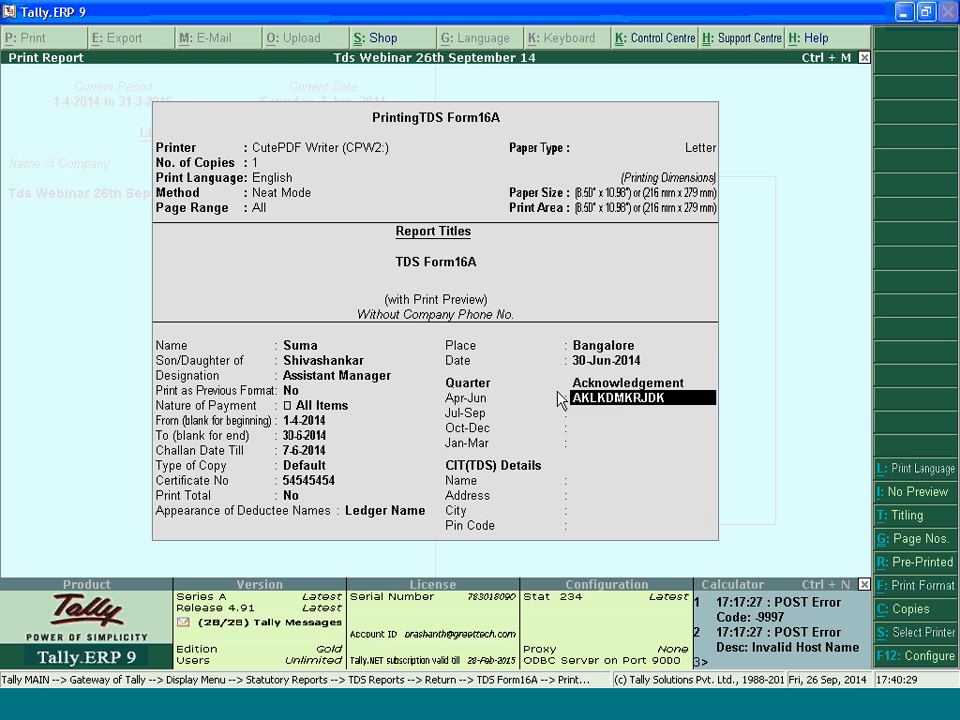
pyautogui.write('L')
pyautogui.press('Return')
# Leave the Jan-Mar acknowledgement and all CIT(TDS) details blank, and generate the Form 16A print preview
pyautogui.press('Return')
pyautogui.press('Return')
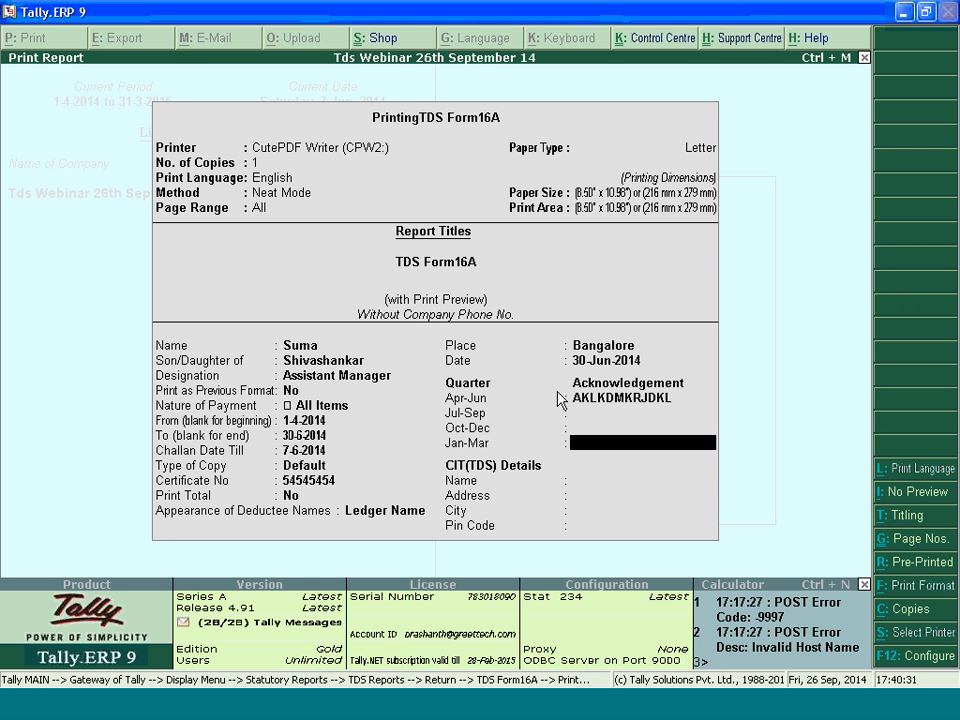
pyautogui.press('Return')
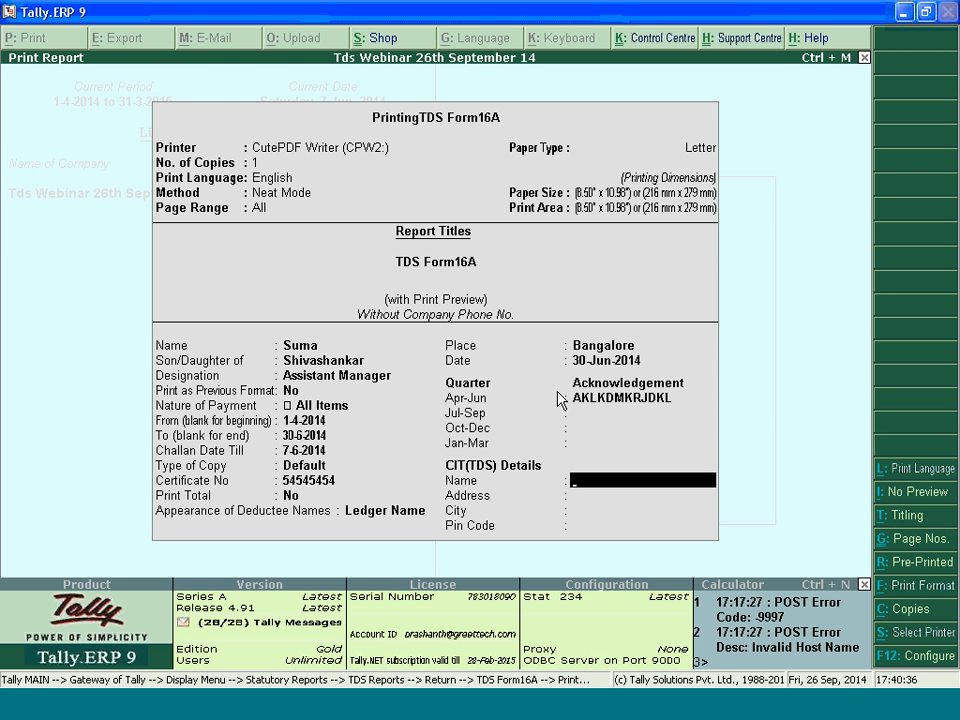
pyautogui.press('Return')
pyautogui.press('Return')
pyautogui.press('Return')
pyautogui.press('Return')
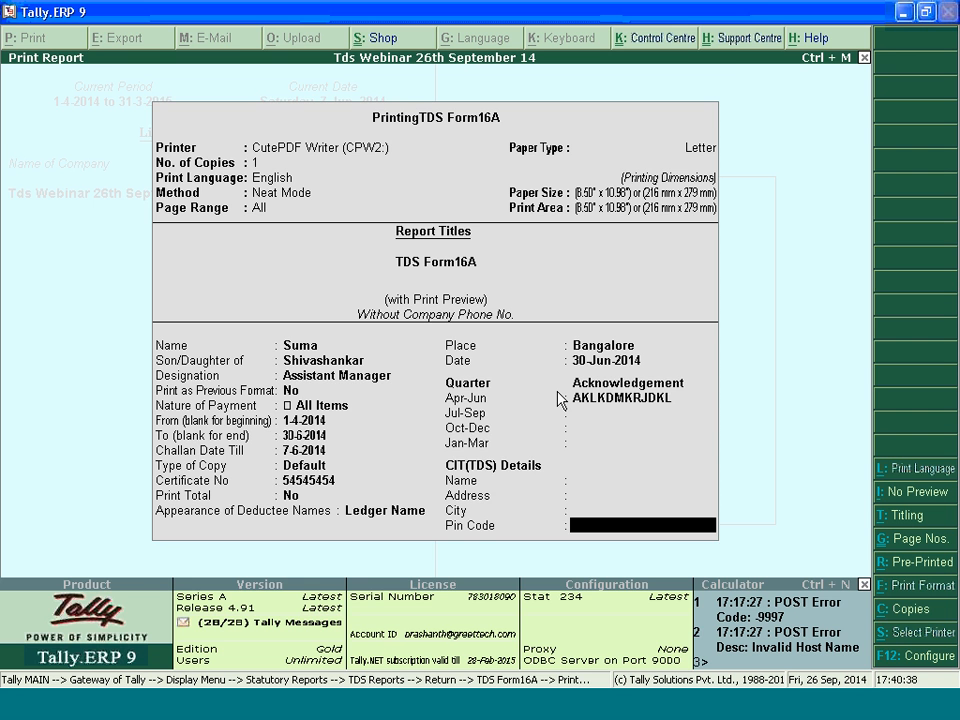
pyautogui.press('Return')
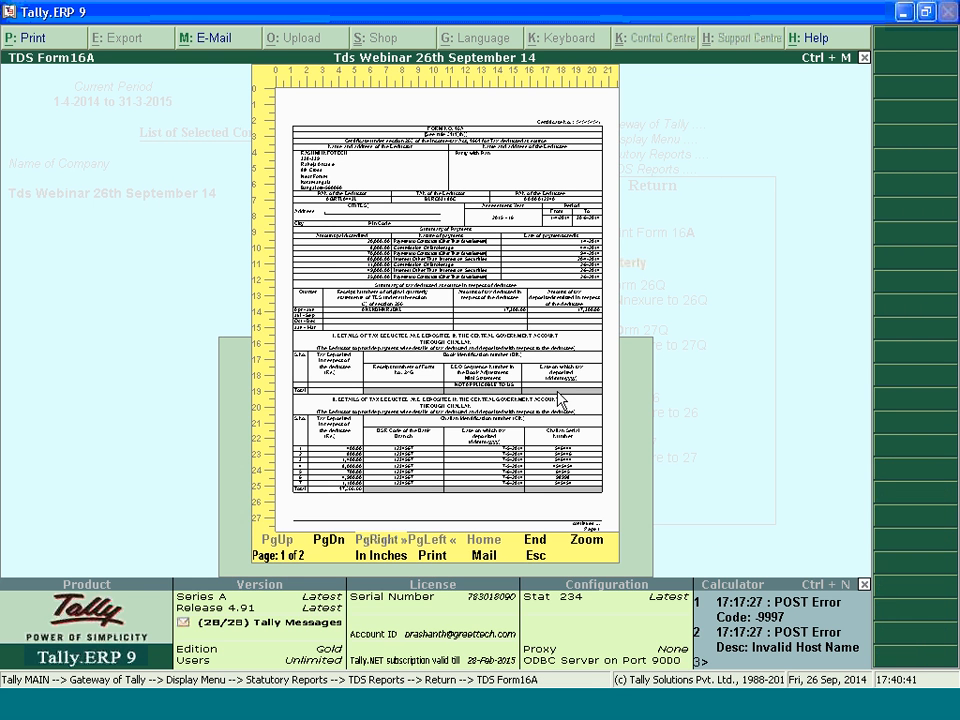
# Examine the payment summary, deducted tax, challan details and certificate number in the Form 16A preview, and close it
pyautogui.press('Return')
pyautogui.press('Down')
pyautogui.press('Down')
pyautogui.press('Down')
pyautogui.press('Down')
pyautogui.press('Down')
pyautogui.press('Down')
pyautogui.press('Down')
pyautogui.press('Down')
pyautogui.press('Down')
pyautogui.press('Down')
pyautogui.press('Down')
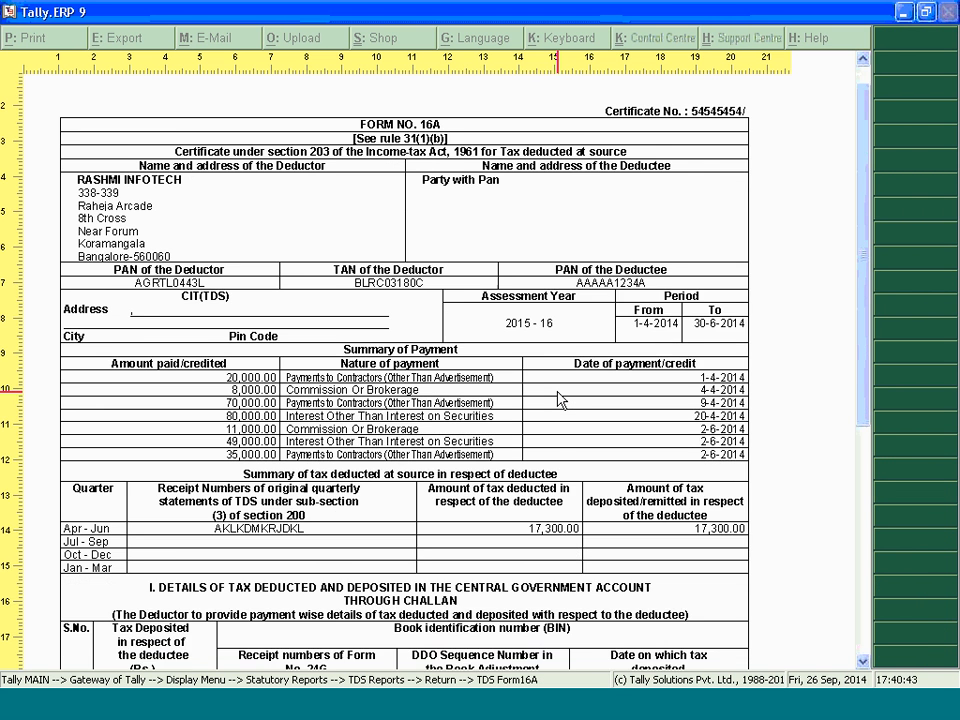
pyautogui.press('Down')
pyautogui.press('Down')
pyautogui.press('Down')
pyautogui.press('Down')
pyautogui.press('Down')
pyautogui.press('Down')
pyautogui.press('Down')
pyautogui.press('Down')
pyautogui.press('Down')
pyautogui.press('Down')
pyautogui.press('Down')
pyautogui.press('Down')
pyautogui.press('Down')
pyautogui.press('Down')
pyautogui.press('Down')
pyautogui.press('Down')
pyautogui.press('Down')
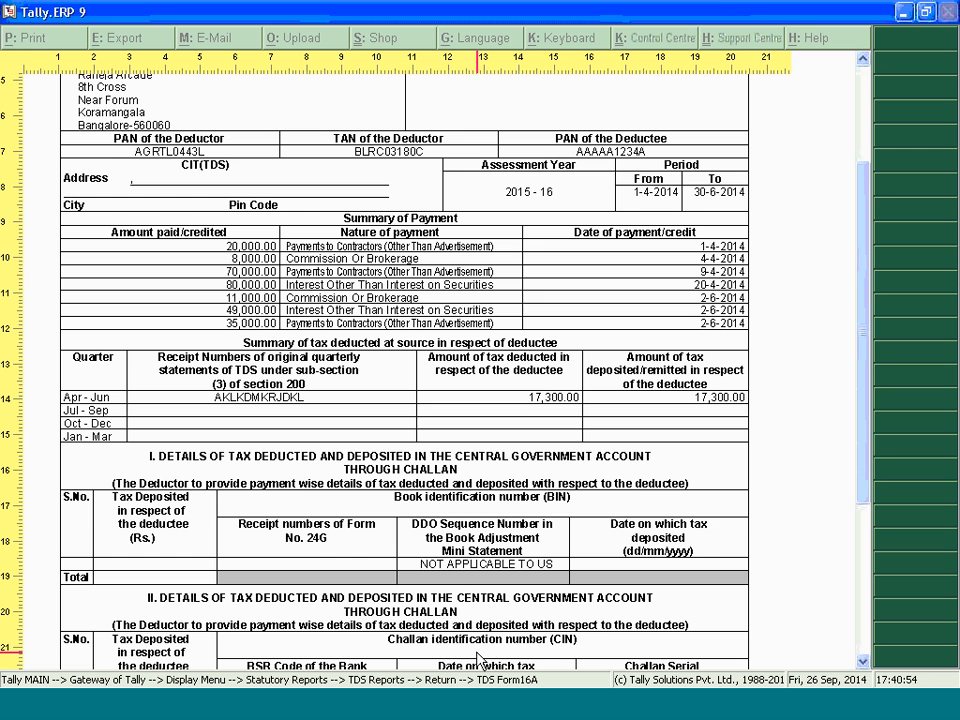
pyautogui.moveTo(861, 264); pyautogui.dragTo(864, 474)
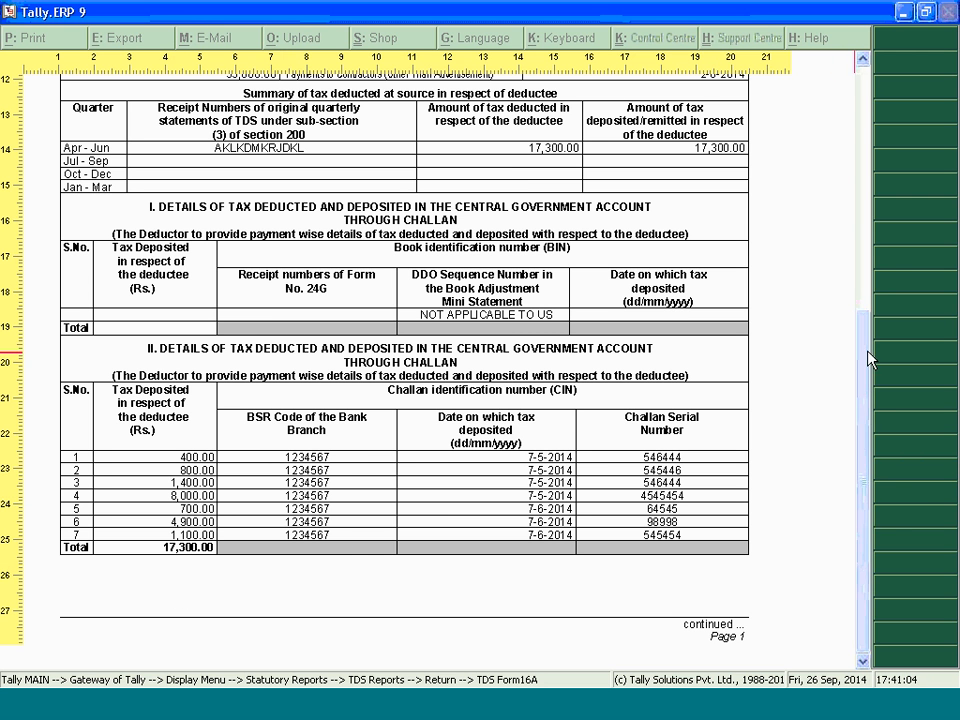
pyautogui.click(866, 232)
pyautogui.moveTo(866, 232); pyautogui.dragTo(866, 137)
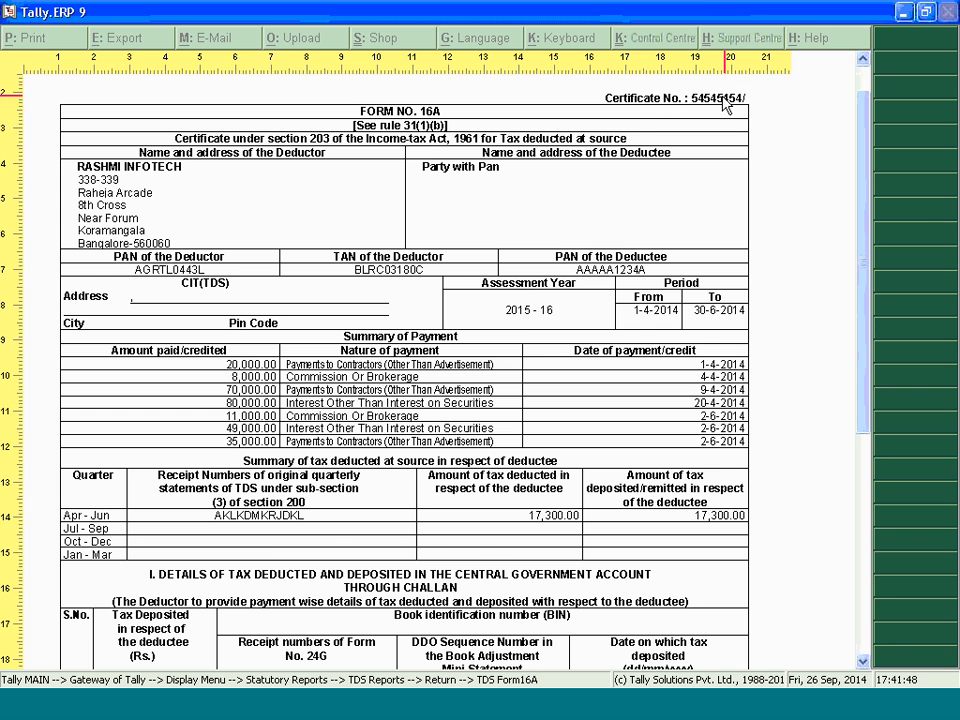
pyautogui.press('Escape')
pyautogui.press('Escape')
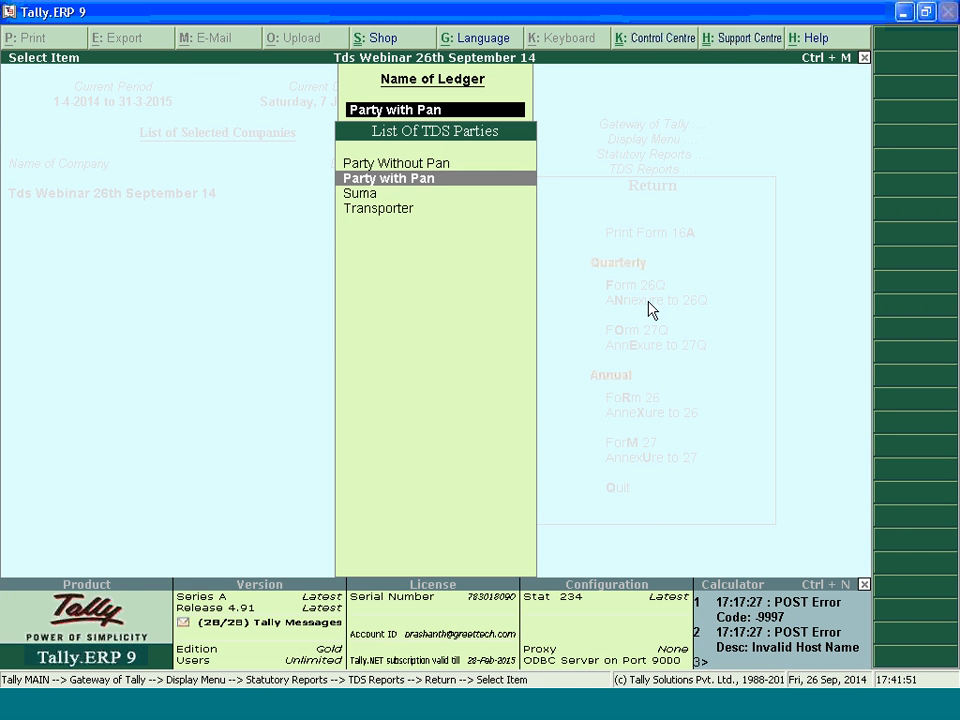
# Reopen Form 16A printing for Party with Pan, setting Print as Previous Format to Yes and the nature of payment to Commission Or Brokerage
pyautogui.press('Return')
pyautogui.press('Return')
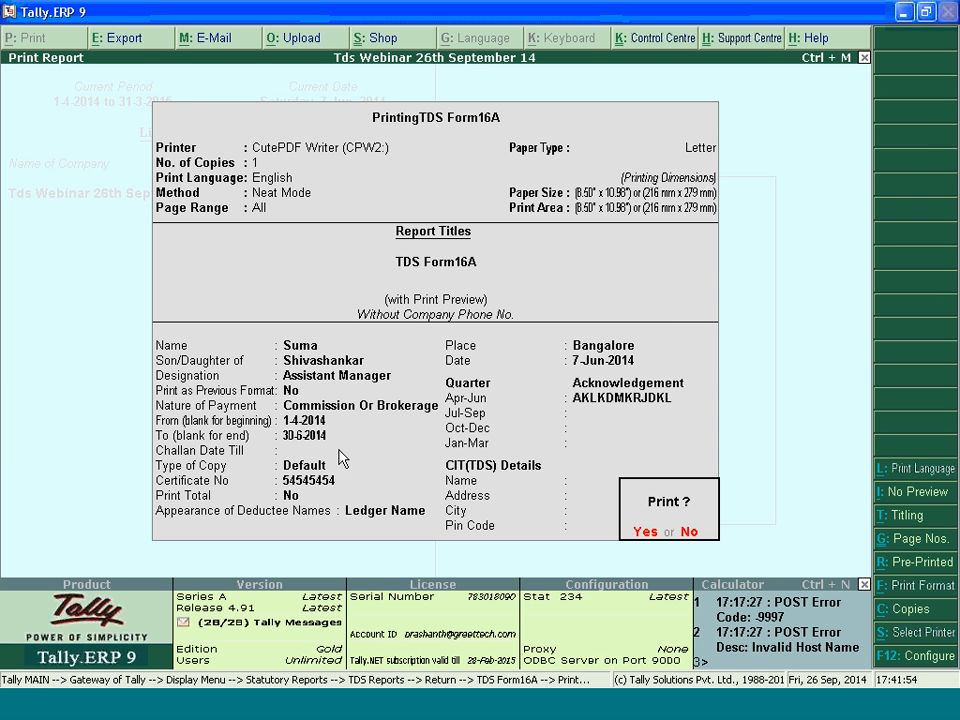
pyautogui.press('n')
pyautogui.press('Return')
pyautogui.press('Return')
pyautogui.press('Return')
pyautogui.press('y')
pyautogui.press('Return')
pyautogui.press('BackSpace')
pyautogui.press('BackSpace')
pyautogui.press('Return')
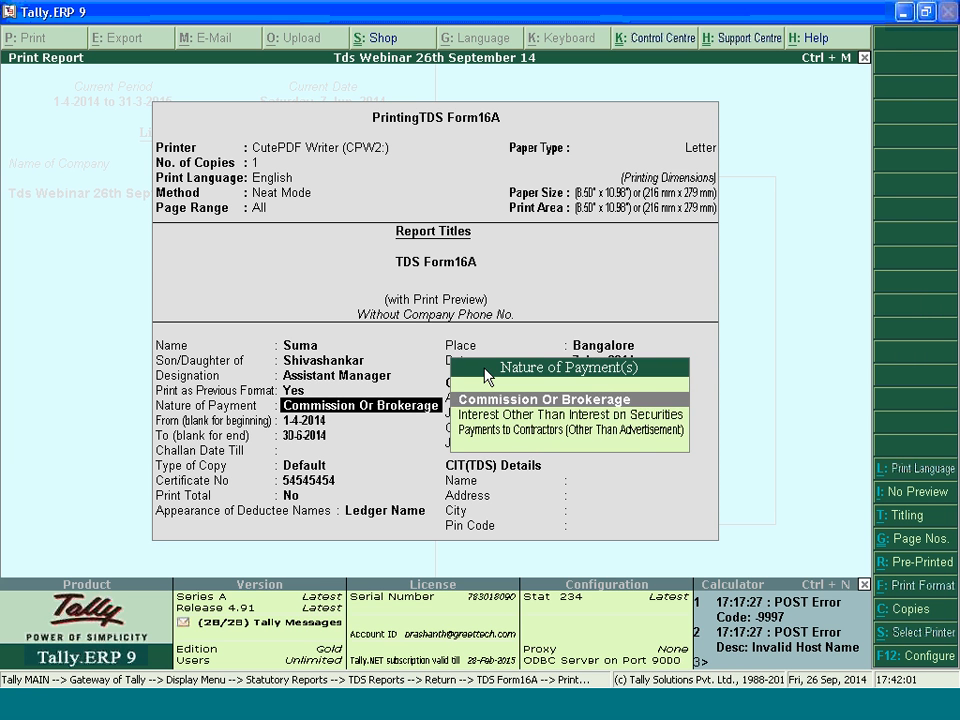
pyautogui.press('BackSpace')
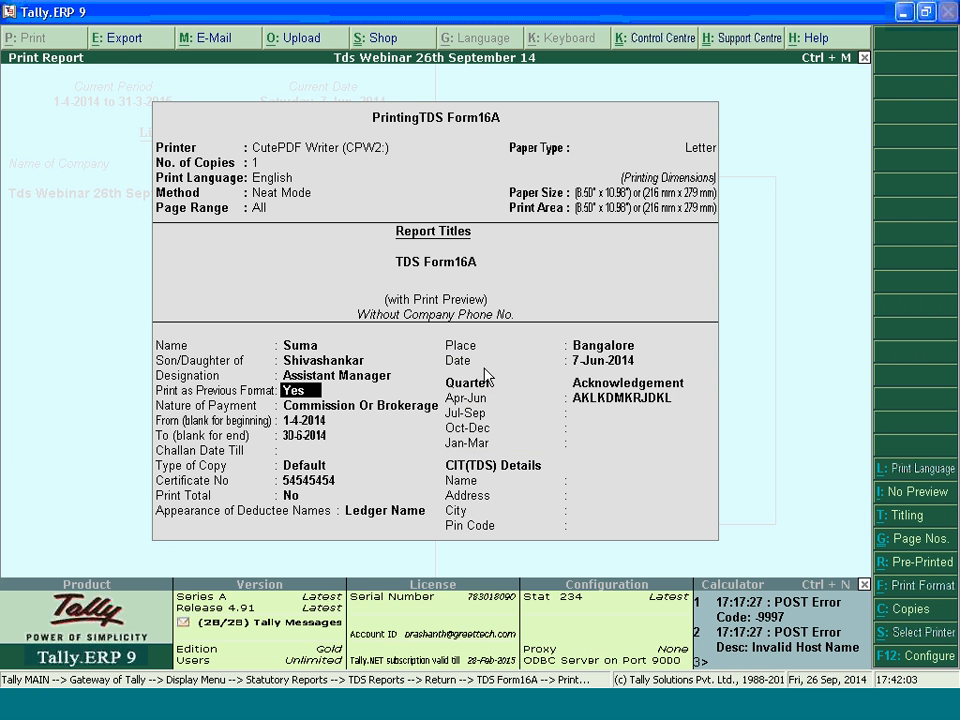
pyautogui.press('Return')
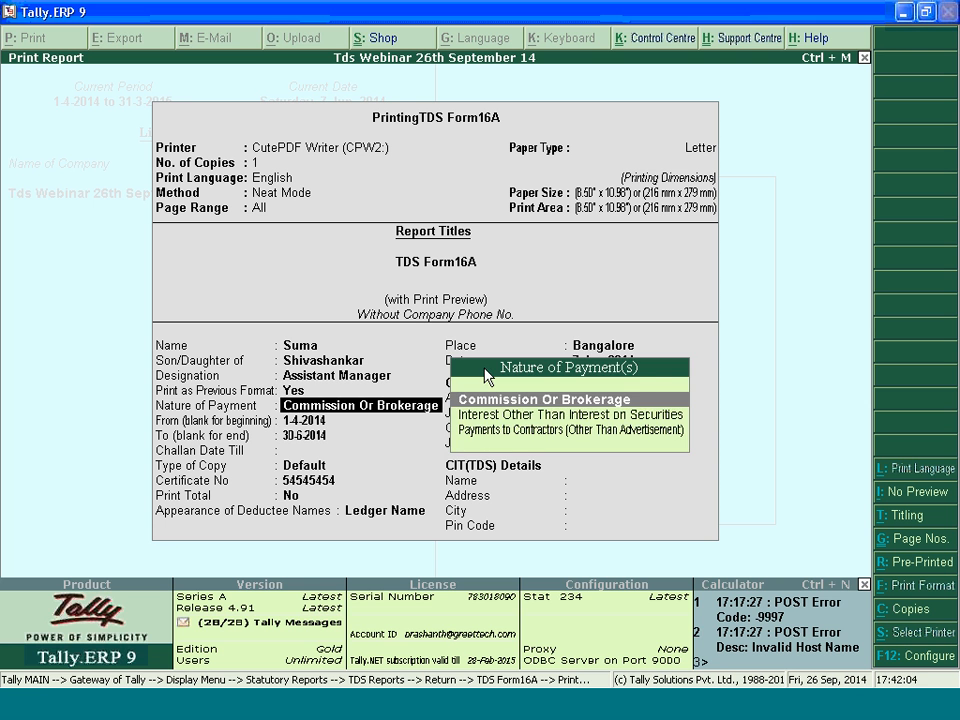
pyautogui.press('Return')
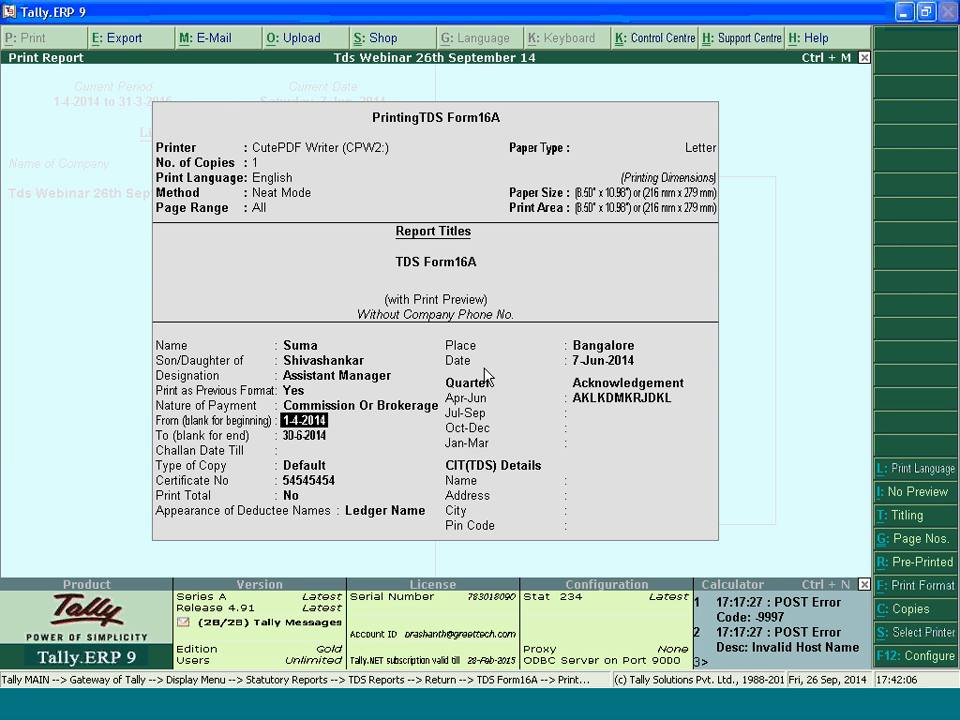
# Keep the period 1-4-2014 to 30-6-2014, set the challan date till 7-6-2014, and retain the copy, certificate and deductee name settings
pyautogui.press('Return')
pyautogui.press('Return')
pyautogui.write('7')
pyautogui.write('.')
pyautogui.write('6.201')
pyautogui.write('4')
pyautogui.press('Return')
pyautogui.press('Return')
pyautogui.press('Return')
pyautogui.press('Return')
# Keep Bangalore as the place, set the date to 30-Jun-2014, and accept the remaining Form 16A details for preview
pyautogui.press('Return')
pyautogui.press('Return')
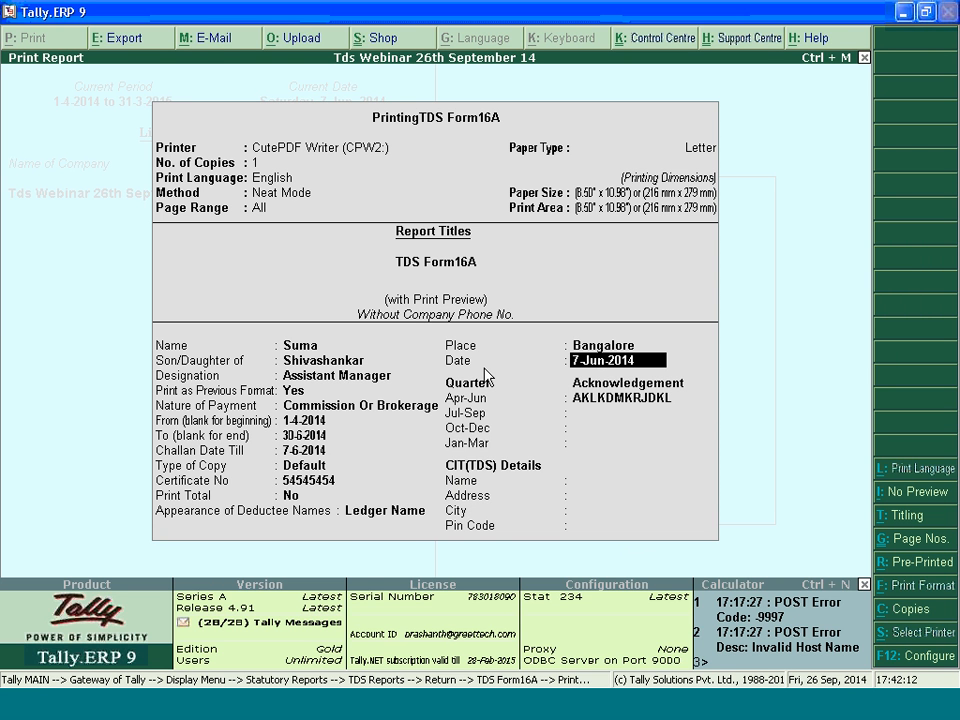
pyautogui.write('30.6.')
pyautogui.write('2014')
pyautogui.press('Return')
pyautogui.press('Return')
pyautogui.press('Return')
pyautogui.press('Return')
pyautogui.press('Return')
pyautogui.press('Return')
pyautogui.press('Return')
pyautogui.press('Return')
pyautogui.press('Return')
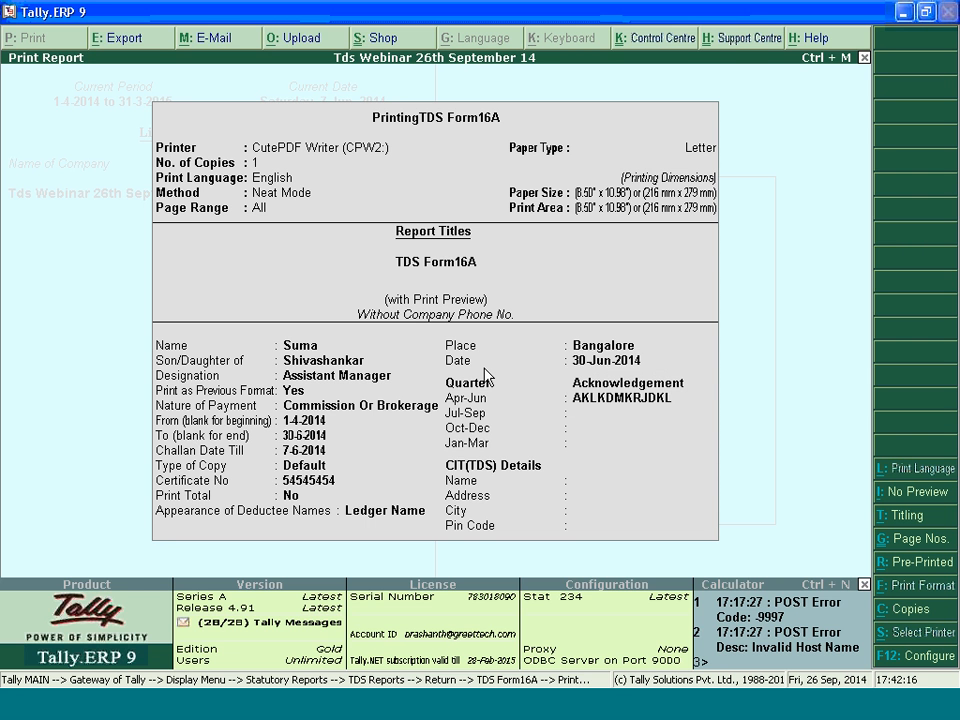
# Review the previous-format Form 16A certificate for Commission Or Brokerage from header to signature block, and return to the TDS reports
pyautogui.scroll(-2, 487, 376)
pyautogui.scroll(2, 487, 376)
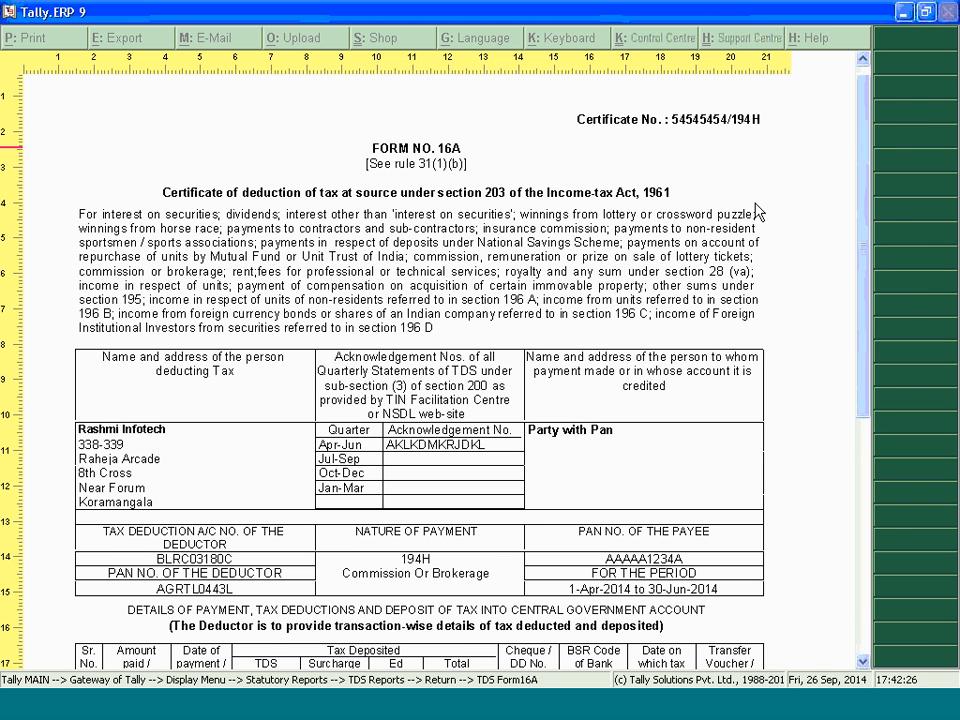
pyautogui.moveTo(866, 141); pyautogui.dragTo(851, 323)
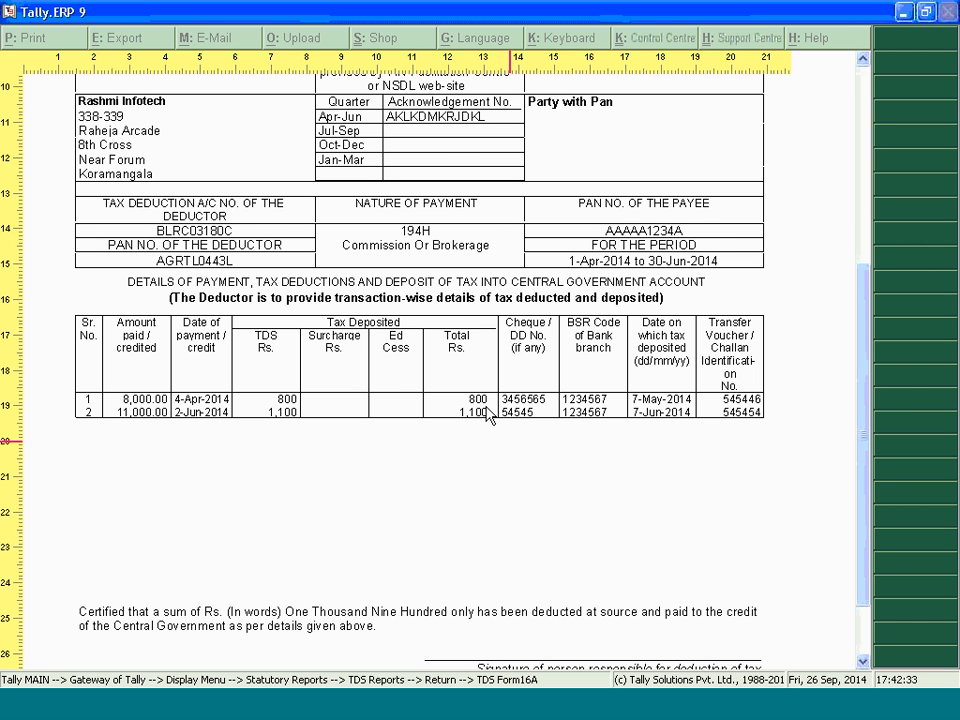
pyautogui.scroll(-3, 857, 375)
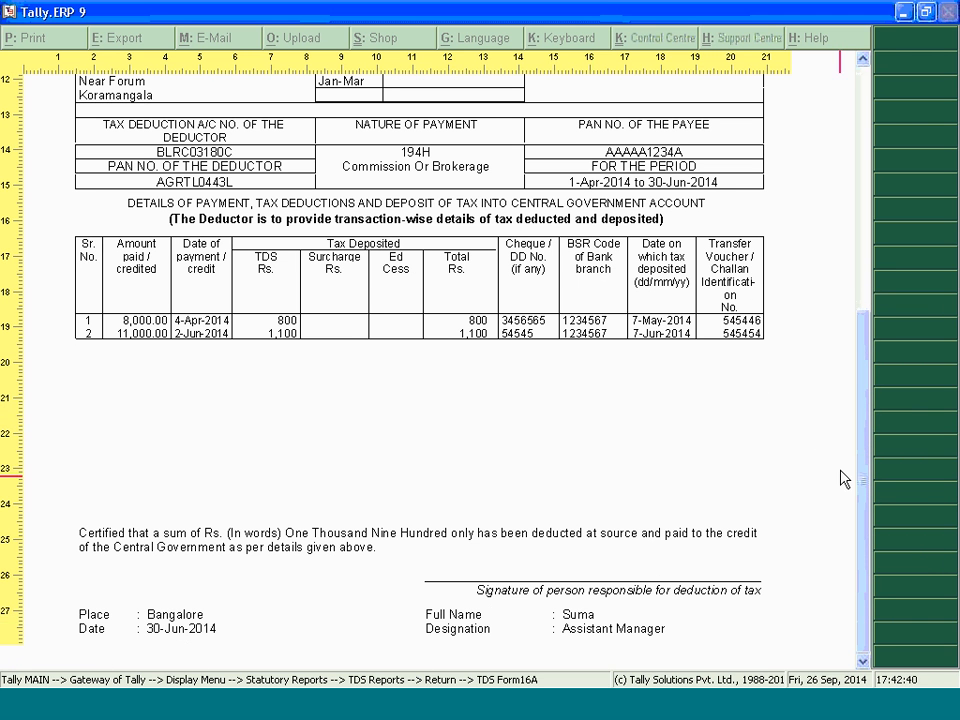
pyautogui.moveTo(868, 437); pyautogui.dragTo(912, 190)
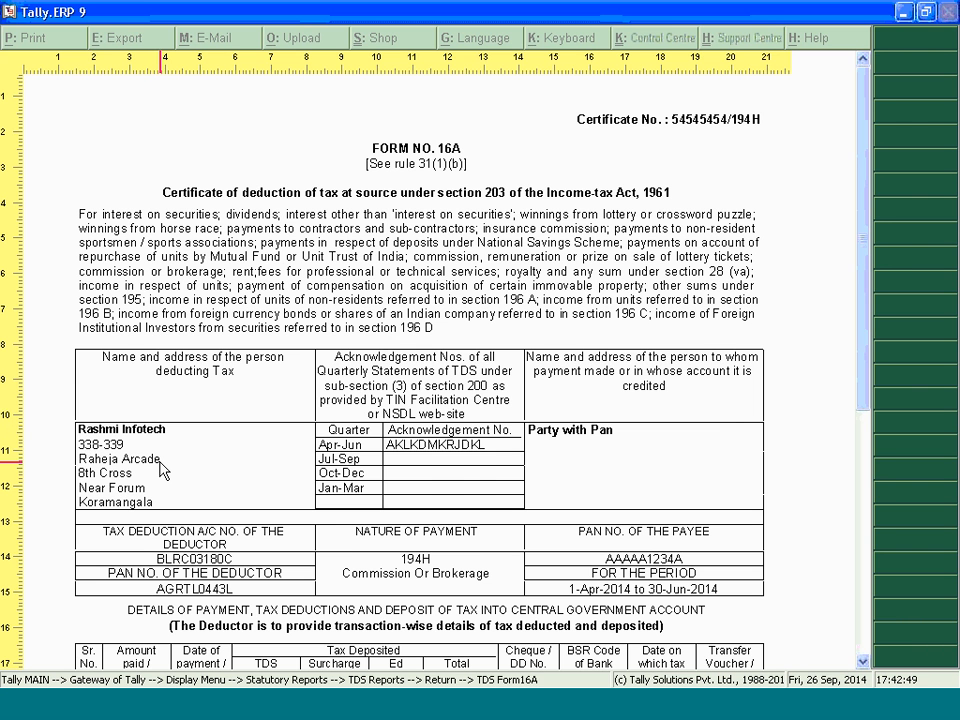
pyautogui.press('Escape')
pyautogui.press('Escape')
pyautogui.press('Escape')
pyautogui.press('Escape')
pyautogui.press('Escape')
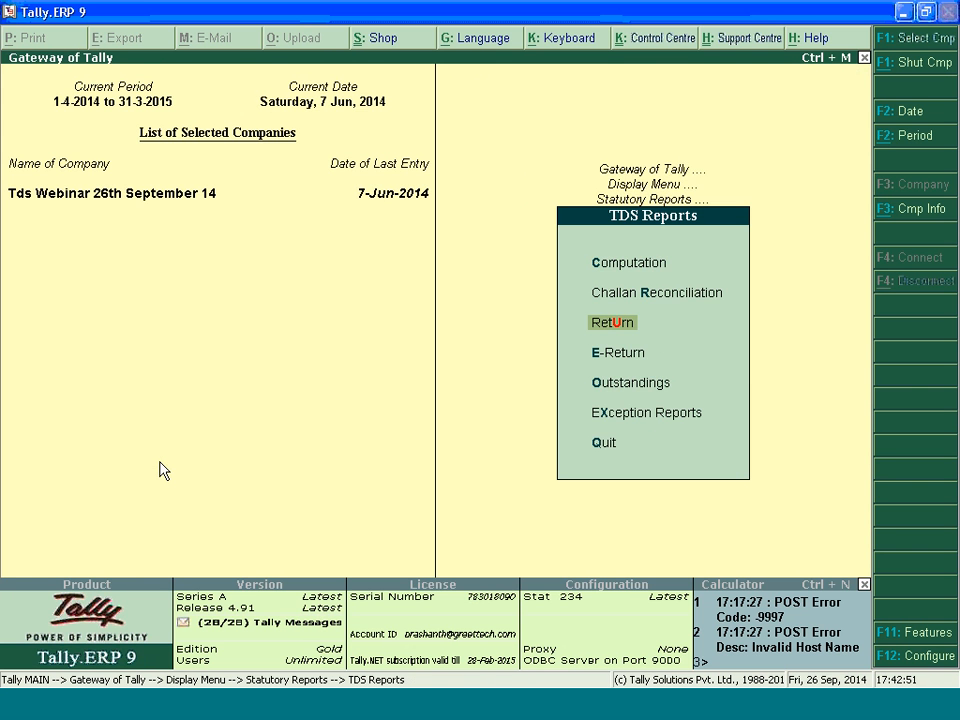
# Preview the quarterly Form 26Q for 1-4-2014 to 30-6-2014 and examine the particulars of the deductor and responsible person
pyautogui.press('Return')
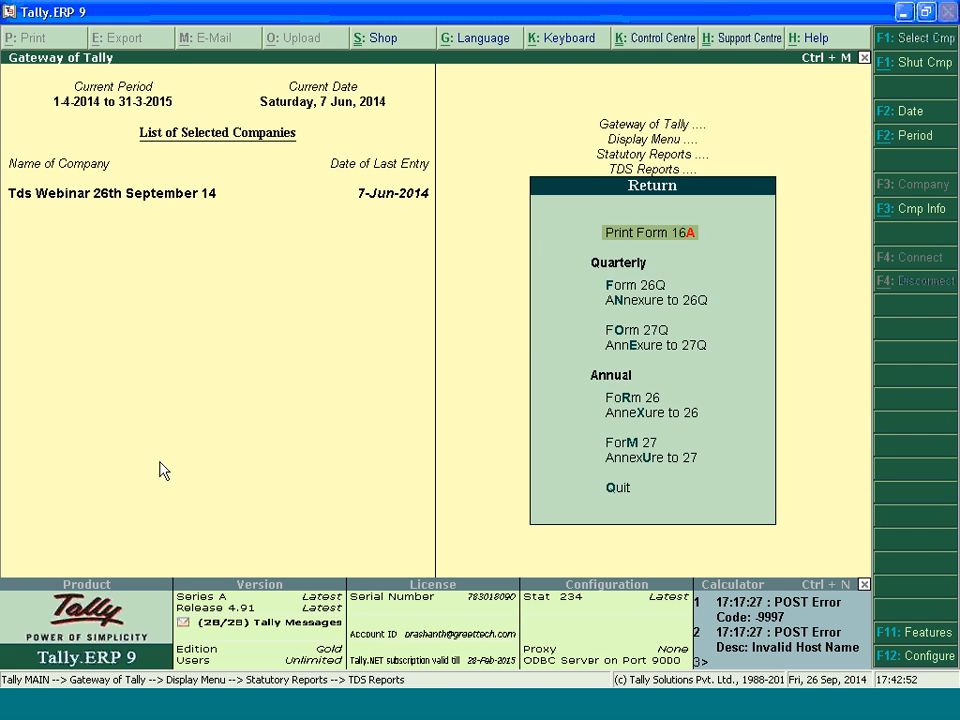
pyautogui.press('Down')
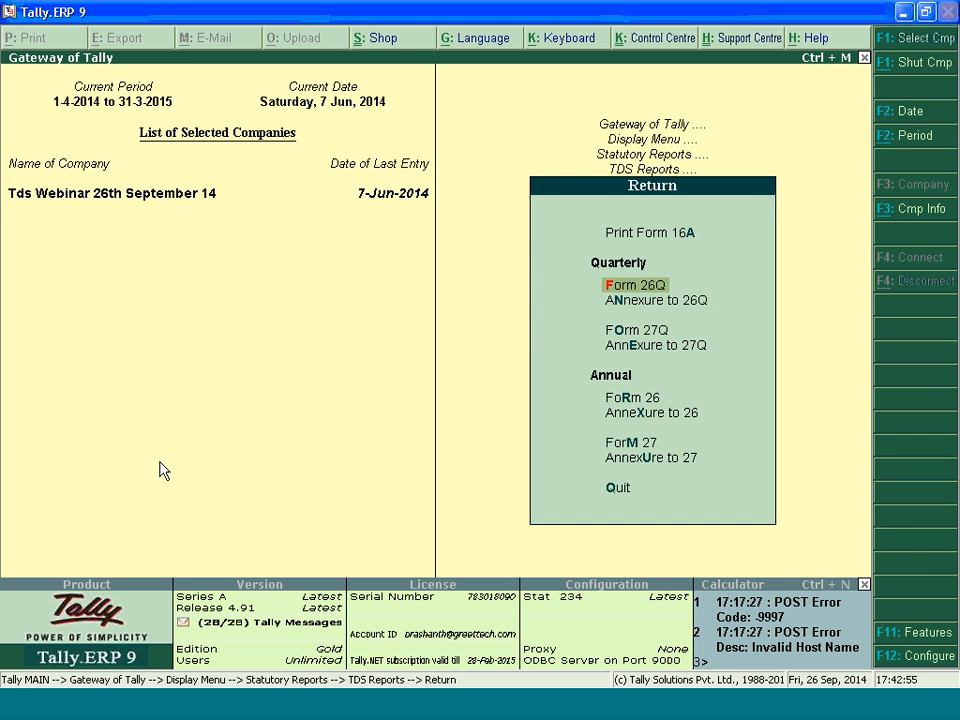
pyautogui.press('Return')
pyautogui.press('Return')
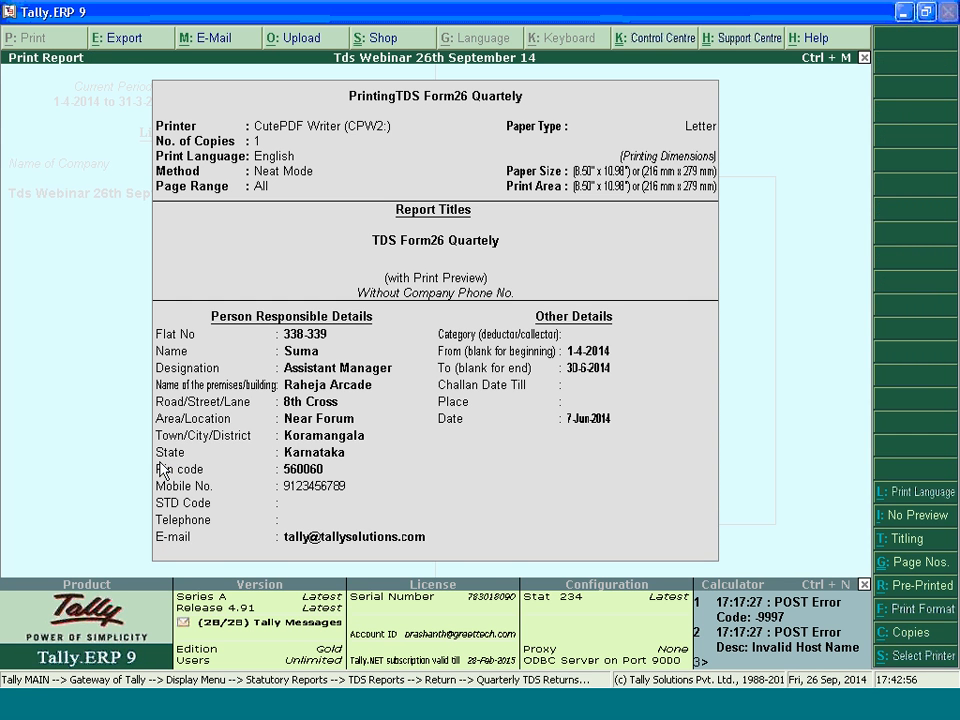
pyautogui.press('Return')
pyautogui.hotkey('alt', 'z')
pyautogui.press('Down')
pyautogui.press('Down')
pyautogui.press('Down')
pyautogui.press('Down')
pyautogui.press('Down')
pyautogui.press('Down')
pyautogui.press('Down')
pyautogui.press('Down')
pyautogui.press('Down')
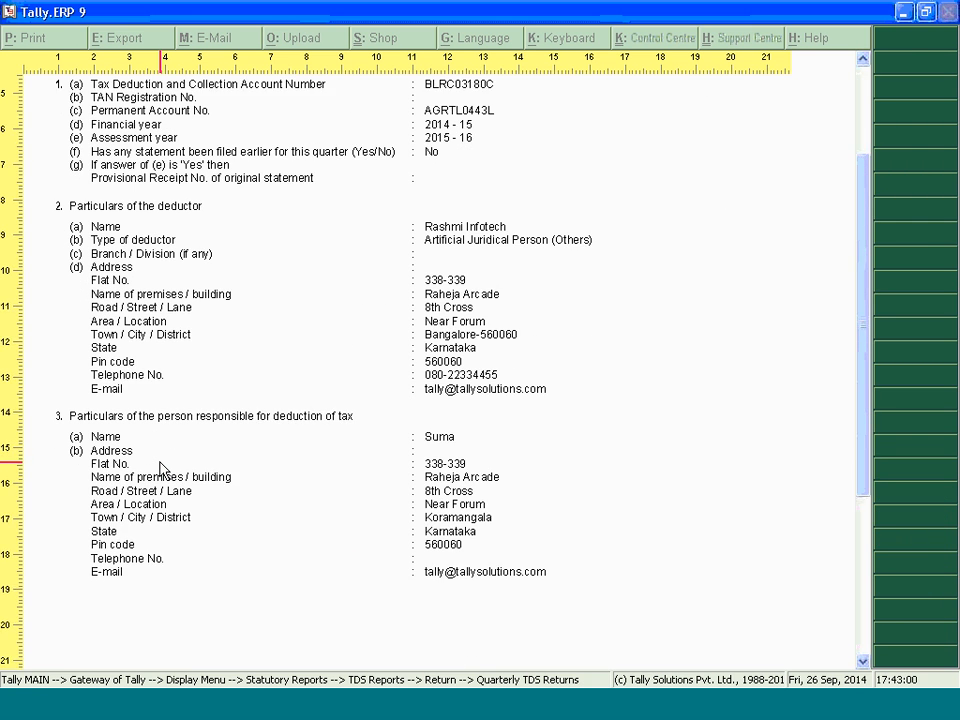
# Examine the section-wise TDS and challan tables on Form 26Q's second page, recheck the first page, and close the preview
pyautogui.hotkey('alt', 'z')
pyautogui.press('pagedown')
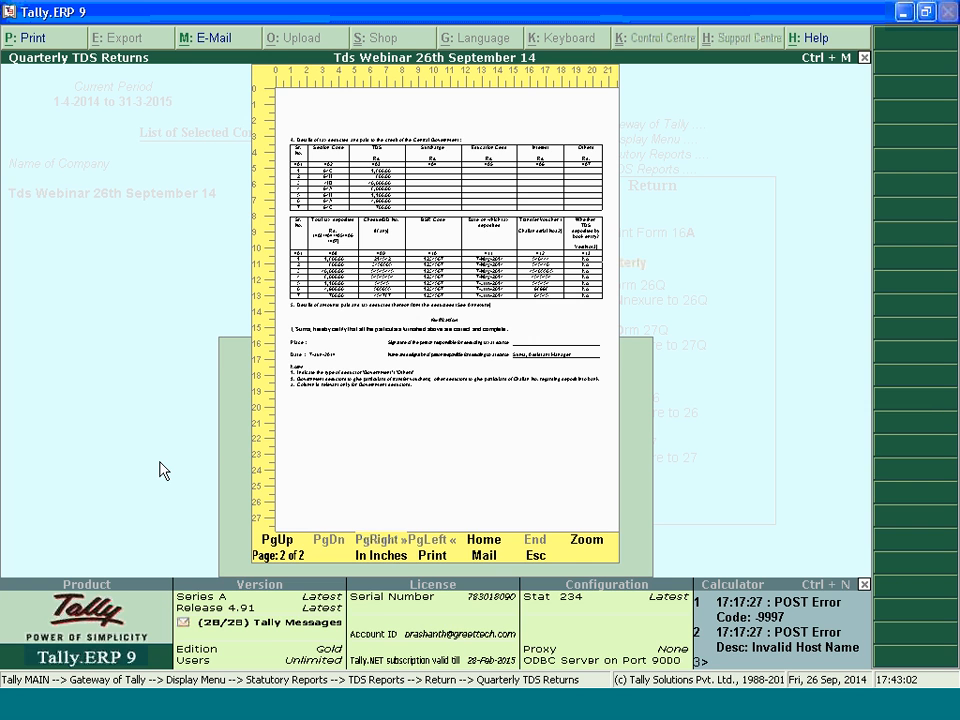
pyautogui.hotkey('alt', 'z')
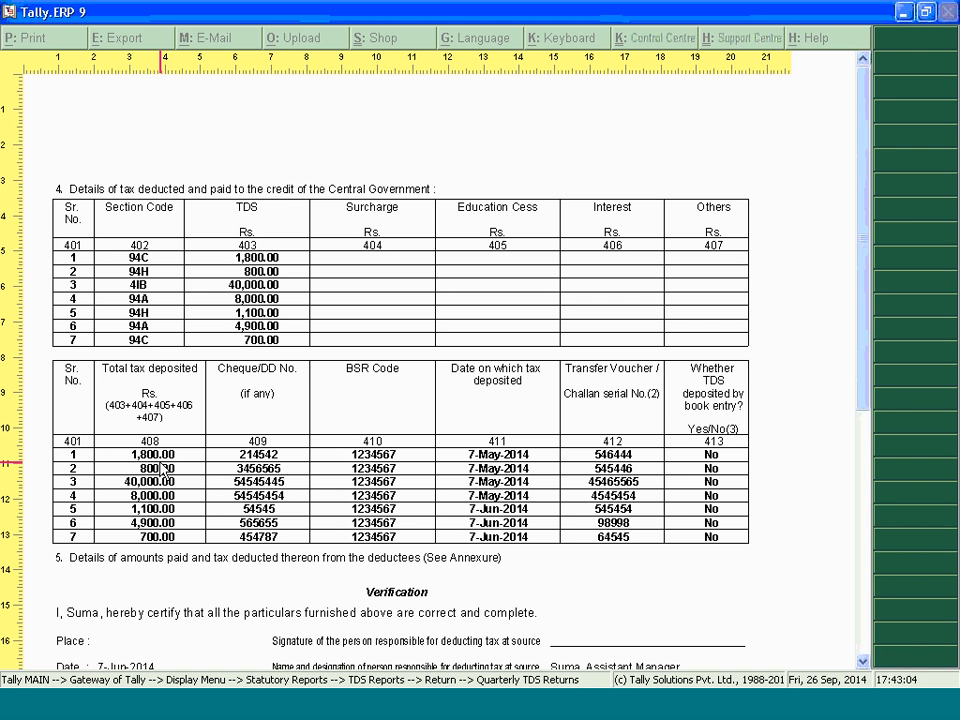
pyautogui.hotkey('alt', 'z')
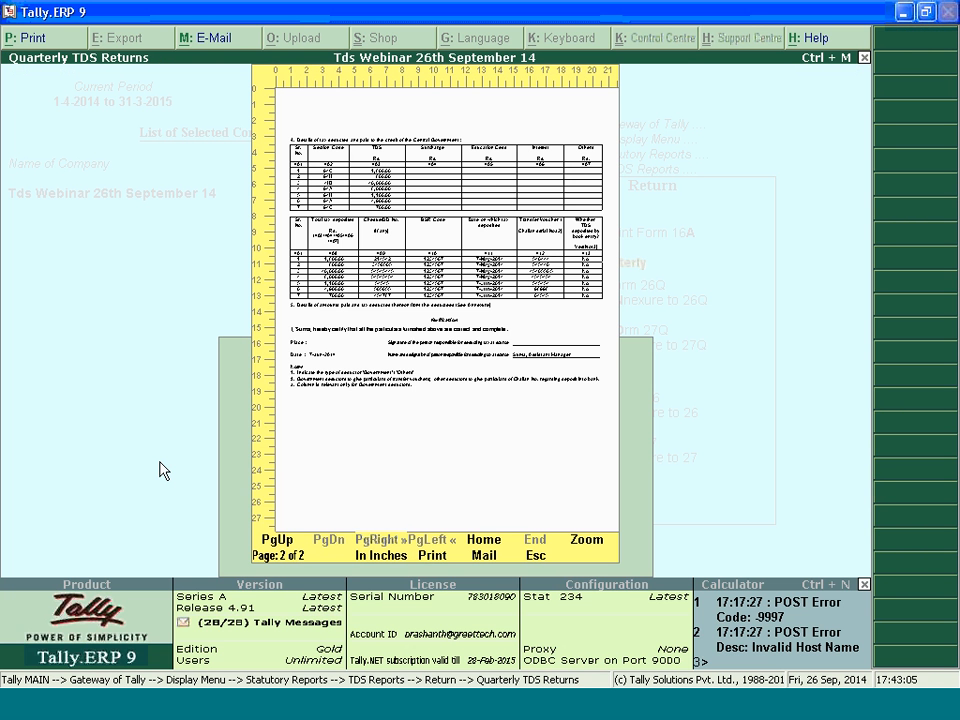
pyautogui.press('pageup')
pyautogui.hotkey('alt', 'z')
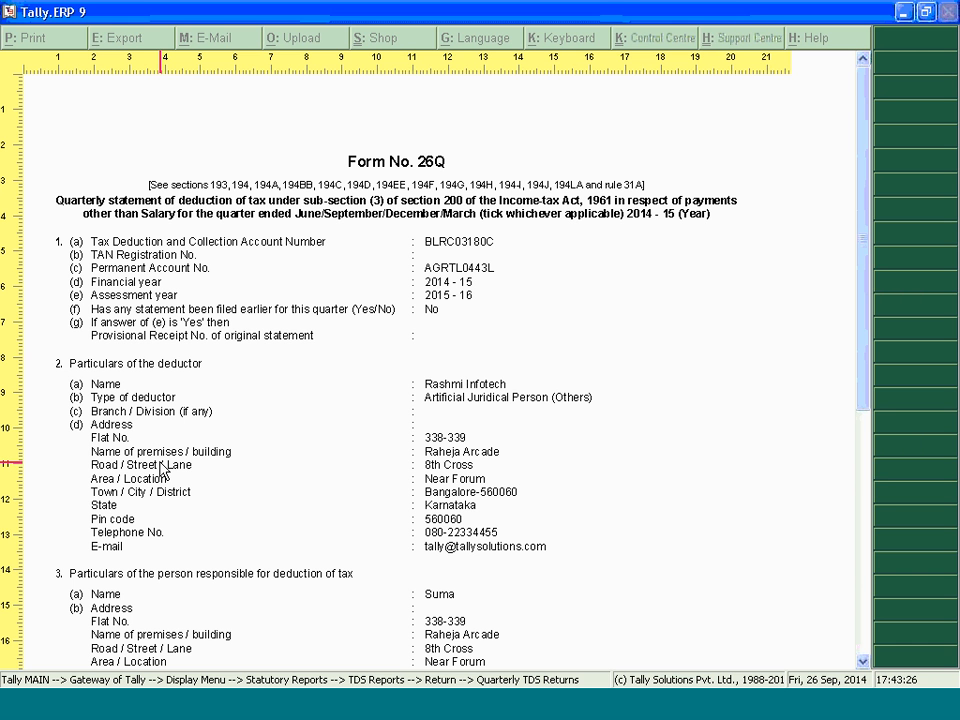
pyautogui.press('Escape')
pyautogui.press('Escape')
# Preview the Annexure to 26Q with its existing details, examine the deductee-wise TDS break-up, and close it
pyautogui.press('Down')
pyautogui.press('Return')
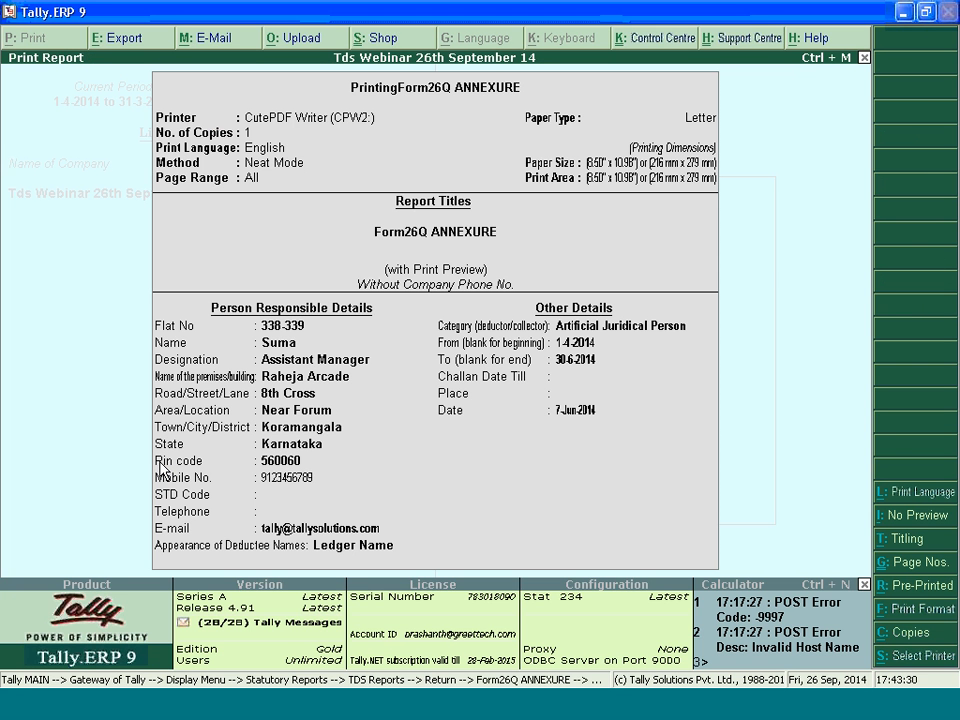
pyautogui.press('Return')
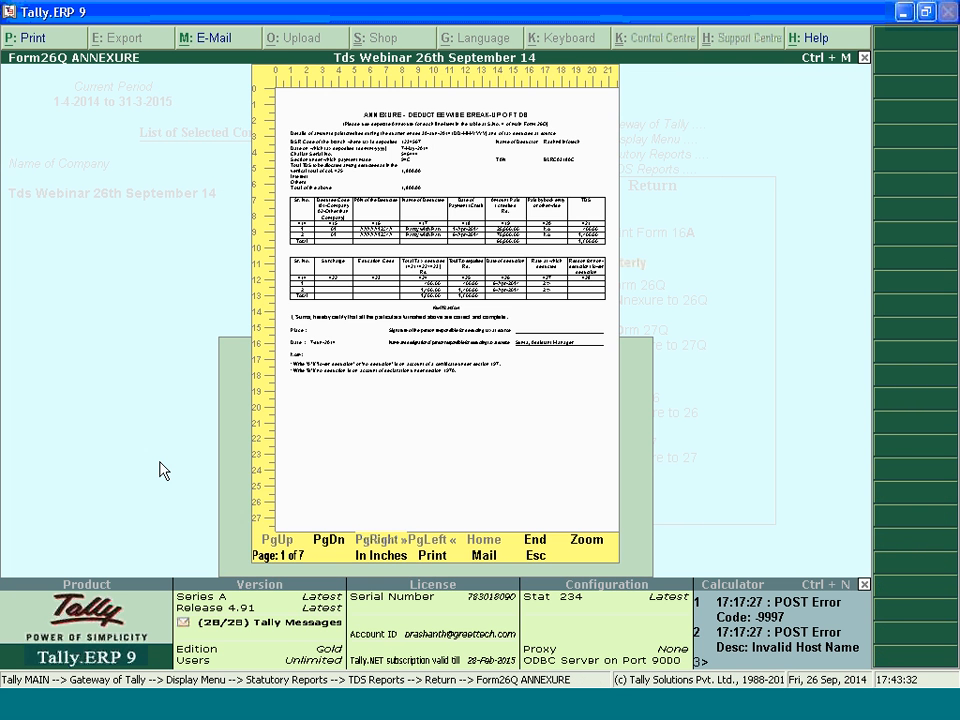
pyautogui.hotkey('alt', 'z')
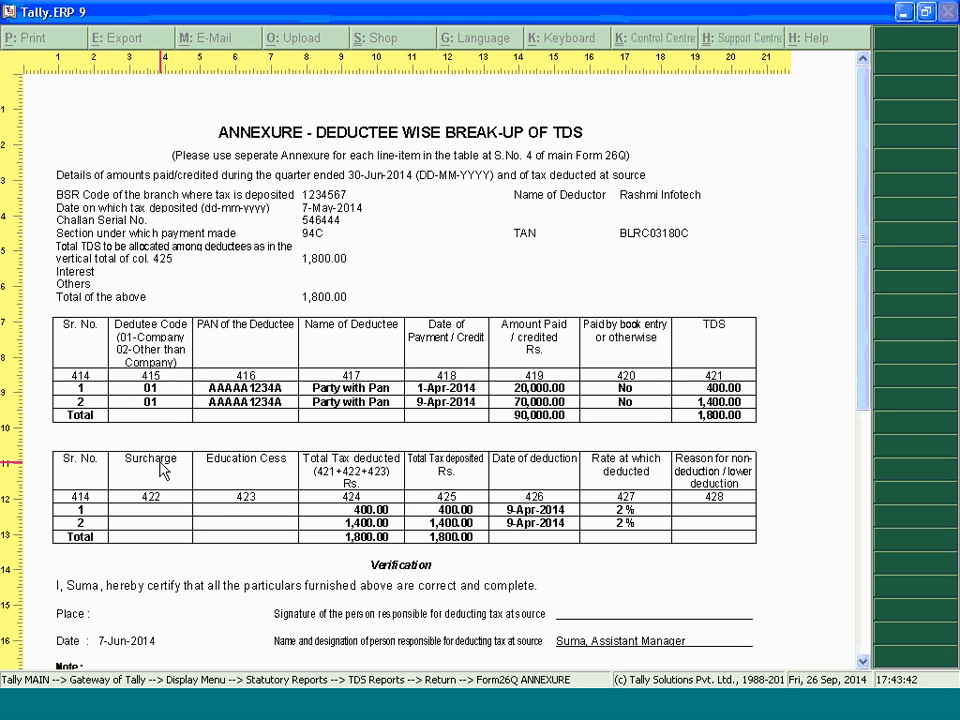
pyautogui.press('Escape')
pyautogui.press('Escape')
pyautogui.press('Escape')
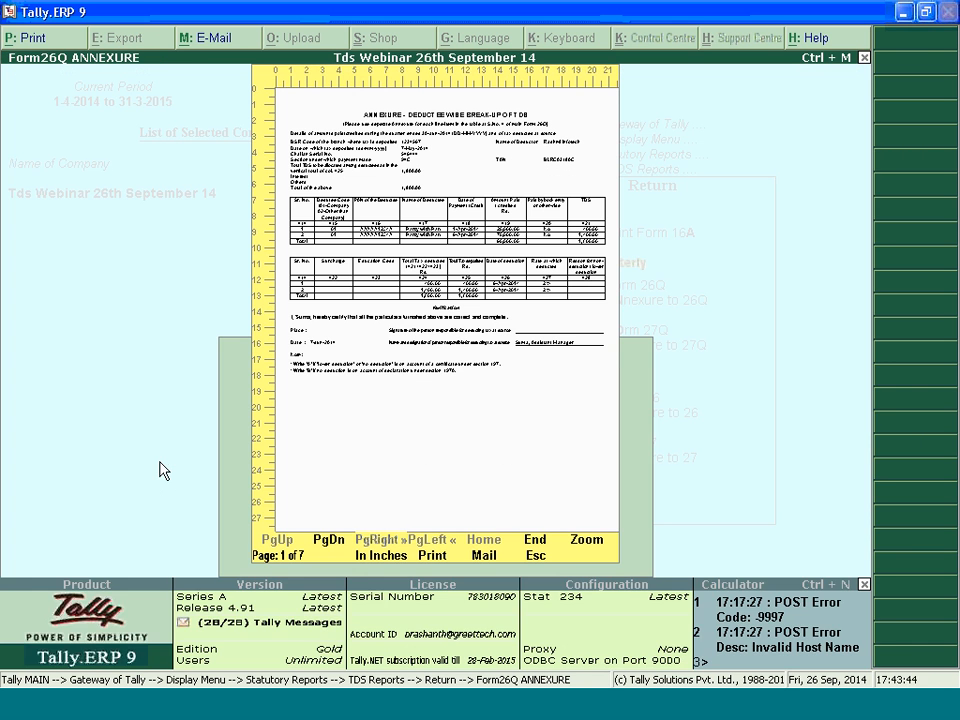
# Preview the quarterly Form 27Q with its existing details, close it, and go to the Annexure to 27Q
pyautogui.press('Down')
pyautogui.press('Return')
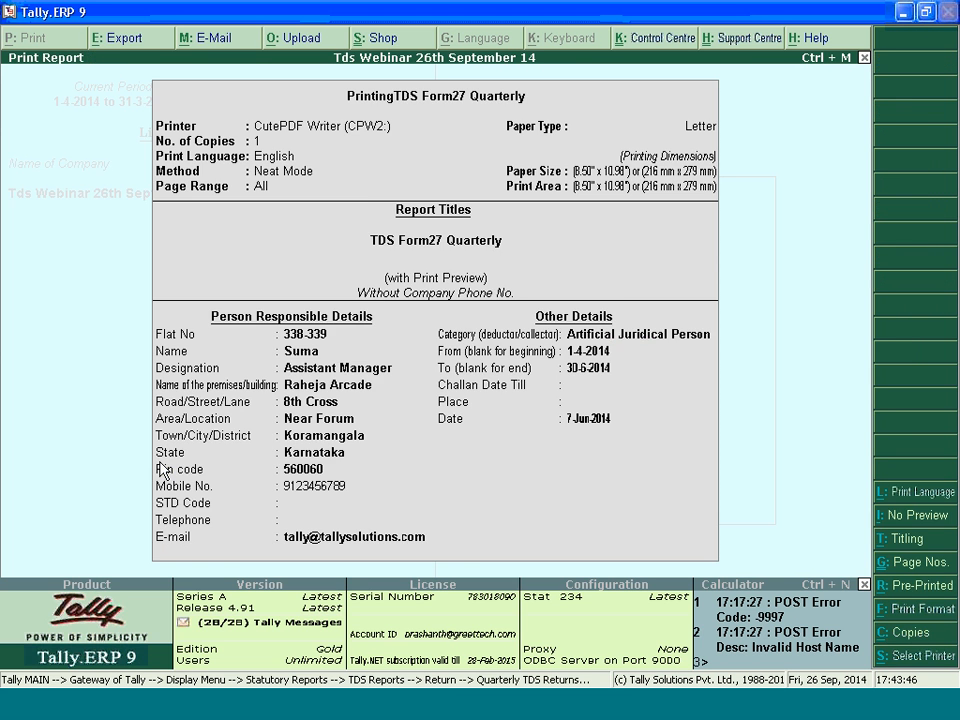
pyautogui.press('Return')
pyautogui.press('Return')
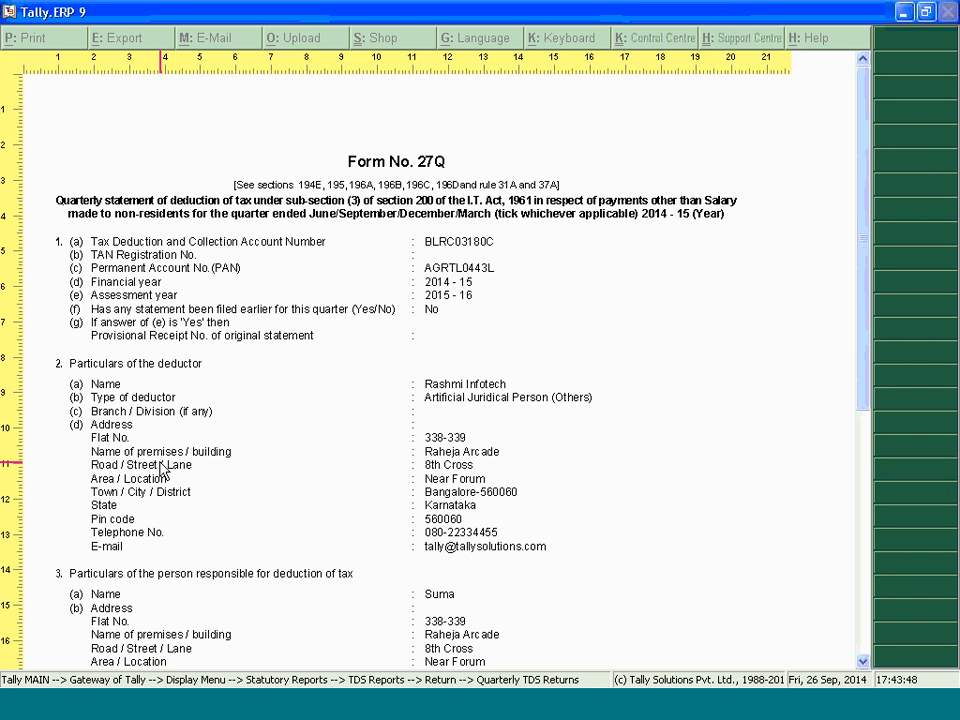
pyautogui.press('Escape')
pyautogui.press('Escape')
pyautogui.press('Down')
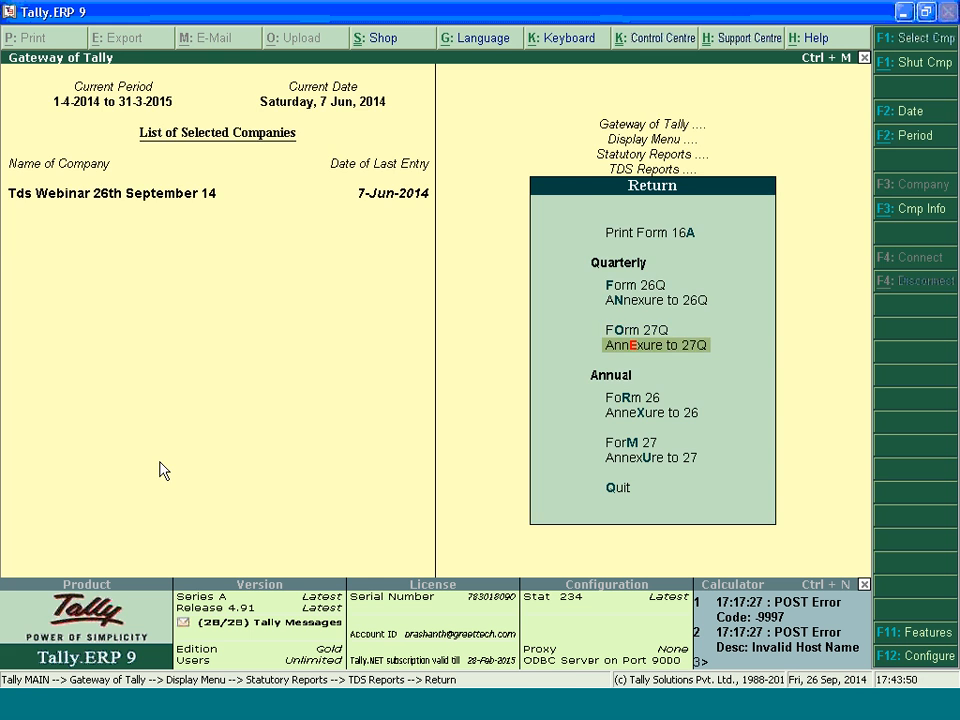
# Open the quarterly Annexure to 27Q, close it, and go to the annual return forms
pyautogui.press('Return')
pyautogui.press('Escape')
pyautogui.press('Down')
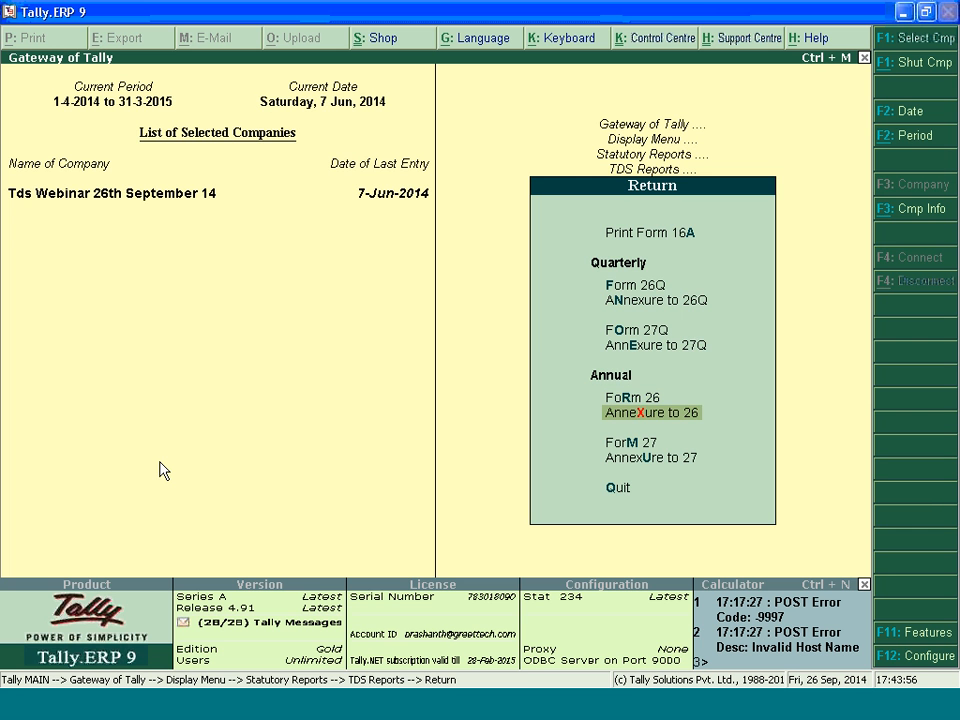
# Preview the annual Form 26, examine the deductor's particulars and the section-wise tax deposit table, and close it
pyautogui.press('Return')
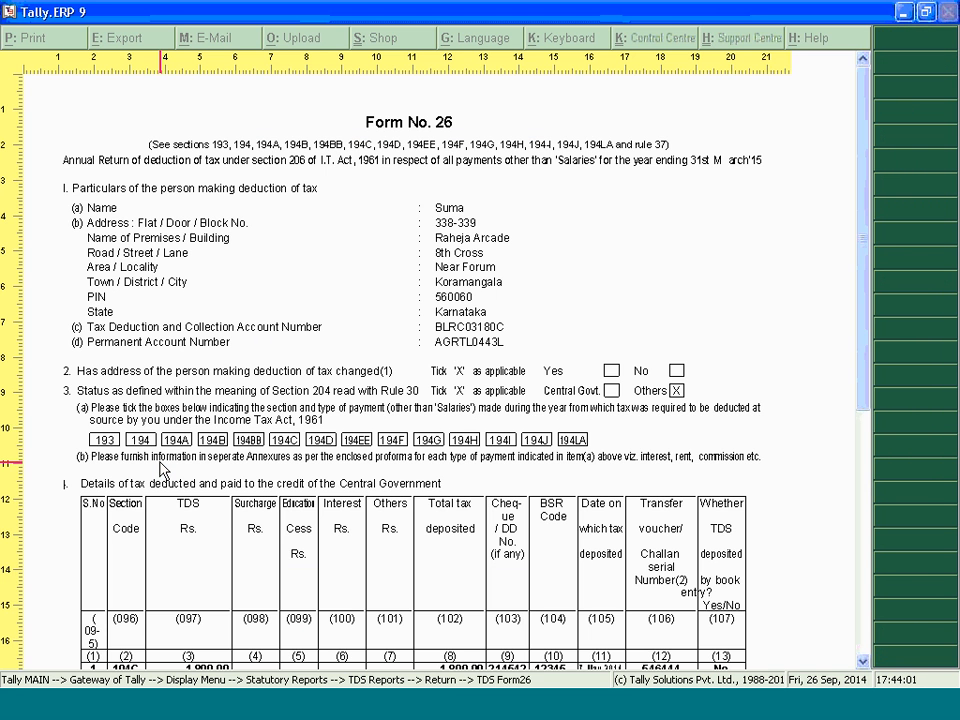
pyautogui.scroll(-5, 163, 470)
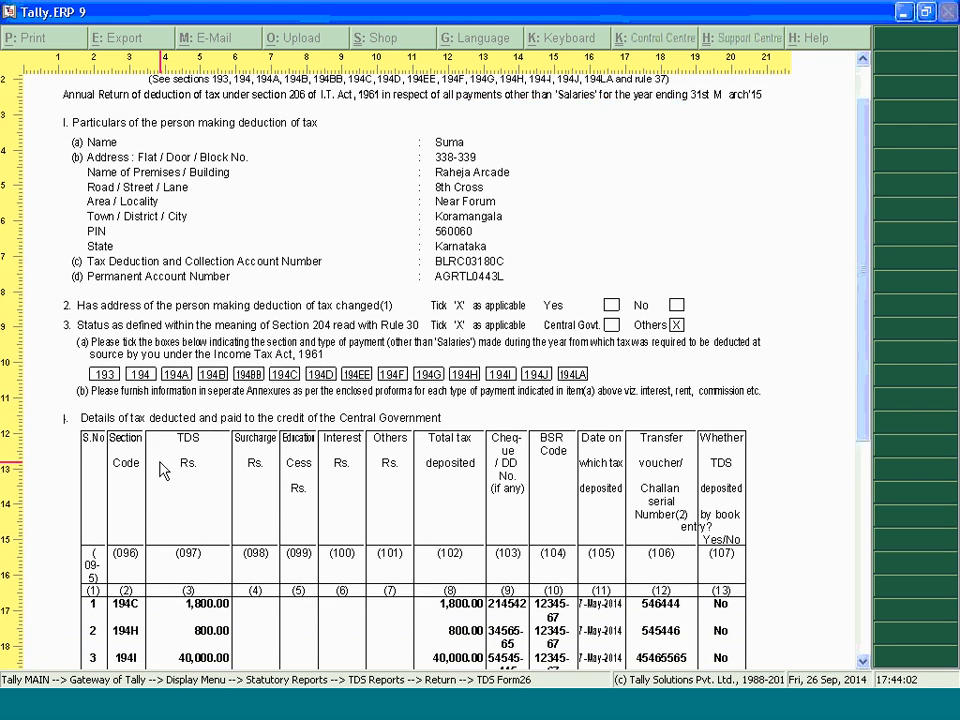
pyautogui.scroll(-6, 163, 470)
pyautogui.hotkey('alt', 'z')
pyautogui.press('Escape')
# Preview the Annexure to 26 with its existing details, examine the deductee-wise tax table, and close it
pyautogui.press('Return')
pyautogui.press('Return')
pyautogui.press('Return')
pyautogui.hotkey('alt', 'z')
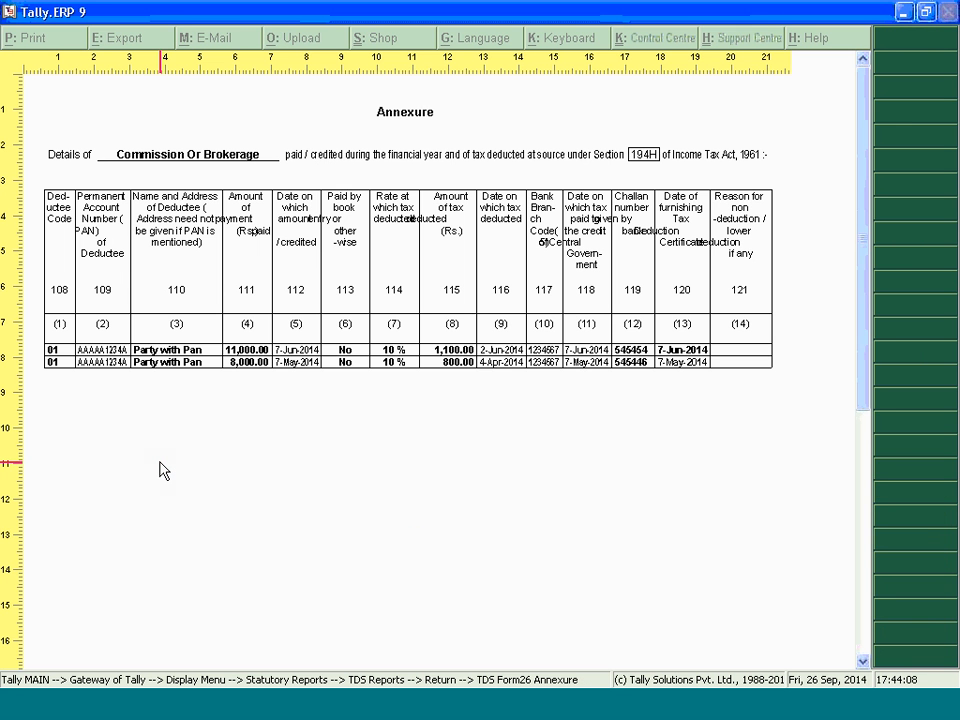
pyautogui.hotkey('alt', 'z')
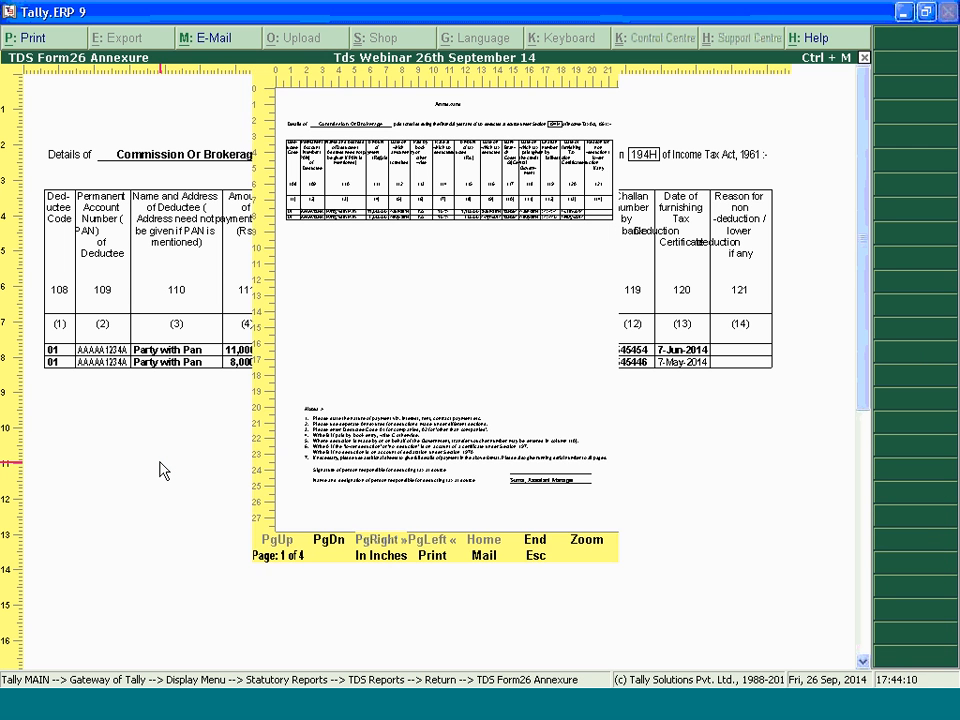
pyautogui.press('Escape')
# Preview the annual Form 27 with its existing details, examine its particulars and tax deposit table, and close it
pyautogui.press('Down')
pyautogui.press('Return')
pyautogui.press('Return')
pyautogui.press('Return')
pyautogui.hotkey('alt', 'z')
pyautogui.scroll(-3, 163, 471)
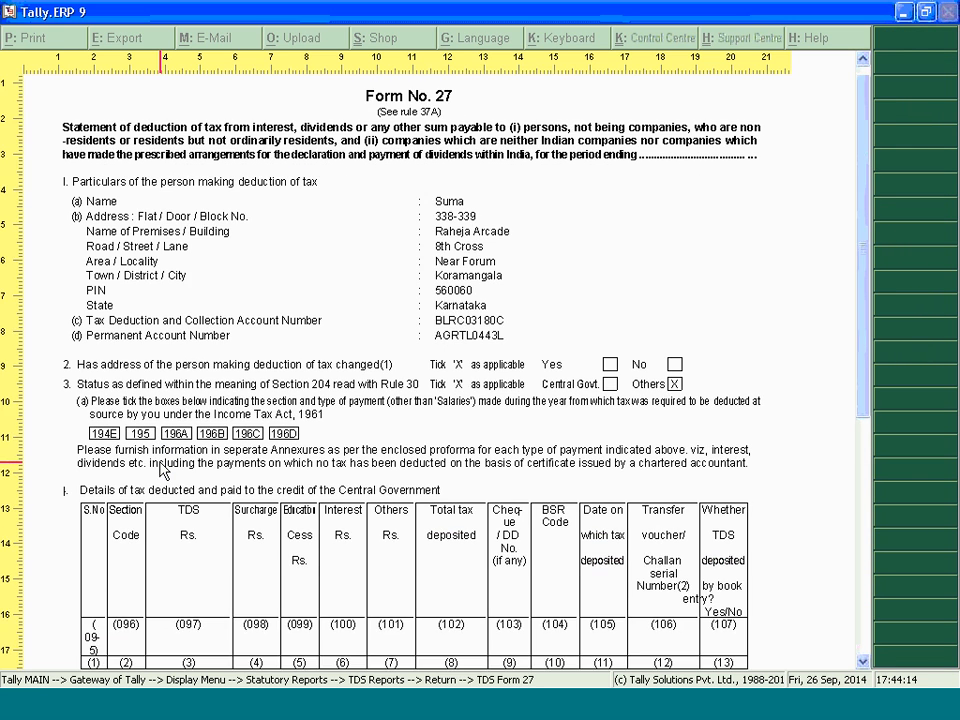
pyautogui.scroll(-3, 163, 471)
pyautogui.hotkey('alt', 'z')
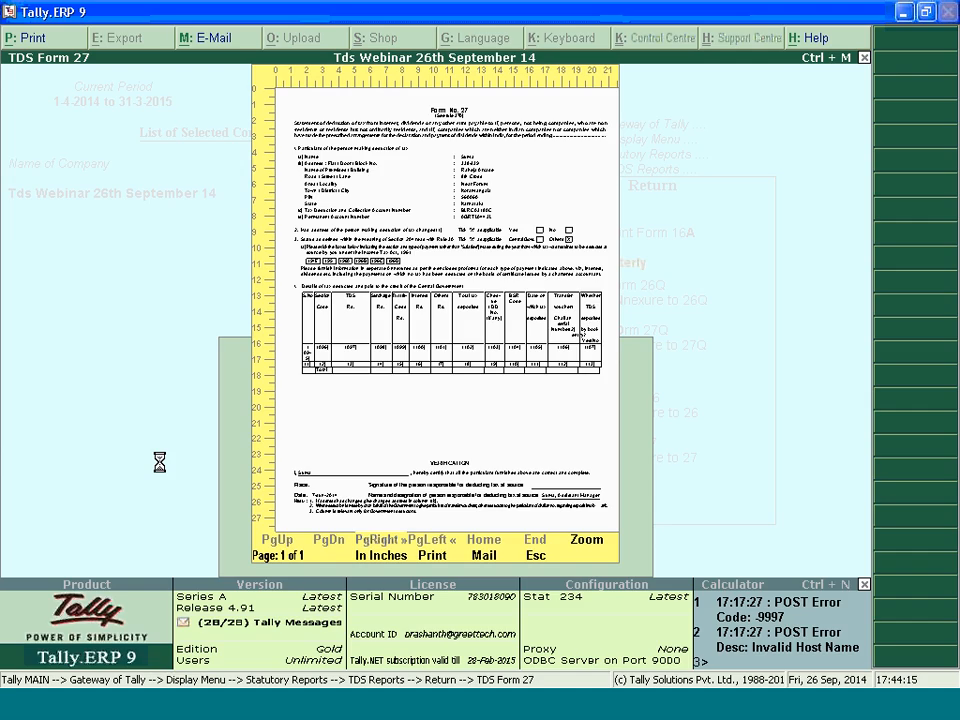
pyautogui.press('Escape')
# Leave the return forms, examine the TDS Payables report under Outstandings, and close it
pyautogui.press('Down')
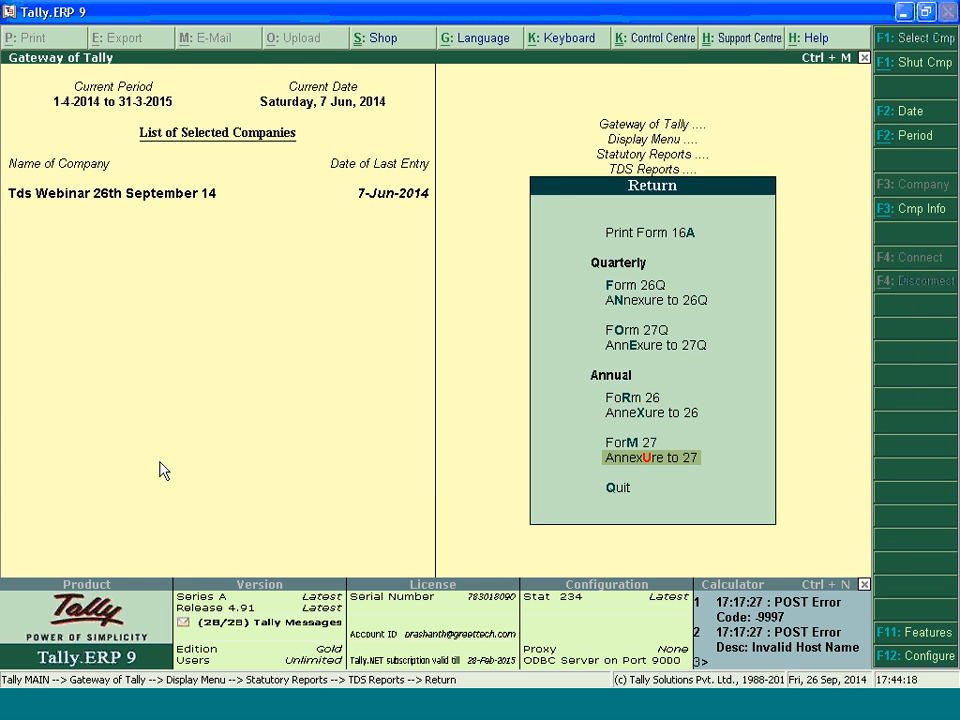
pyautogui.press('Escape')
pyautogui.press('Down')
pyautogui.press('Down')
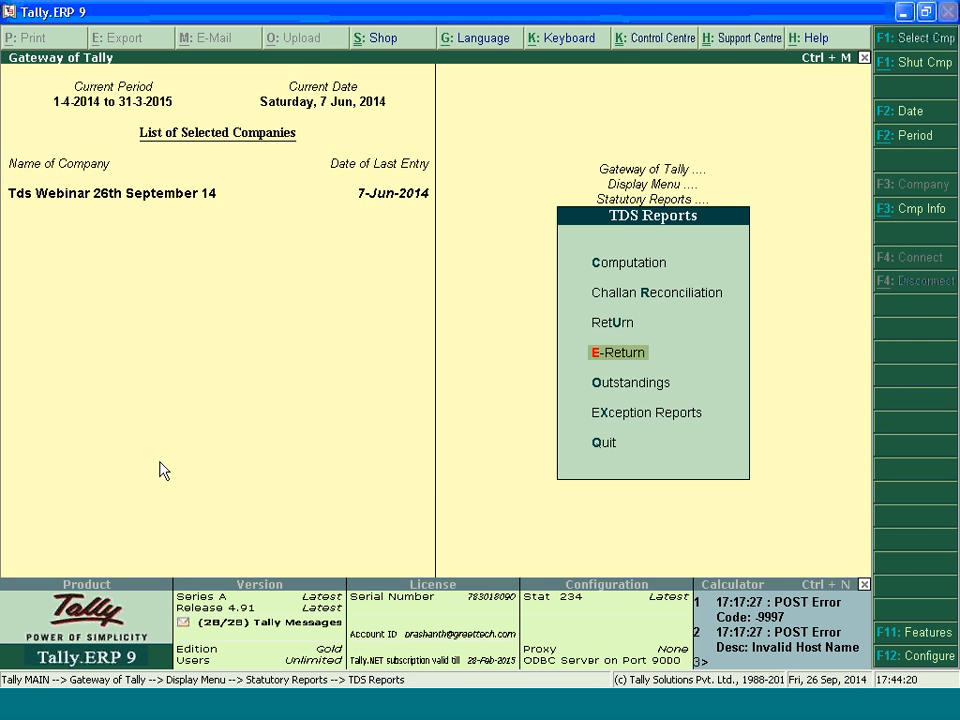
pyautogui.press('Up')
pyautogui.press('Down')
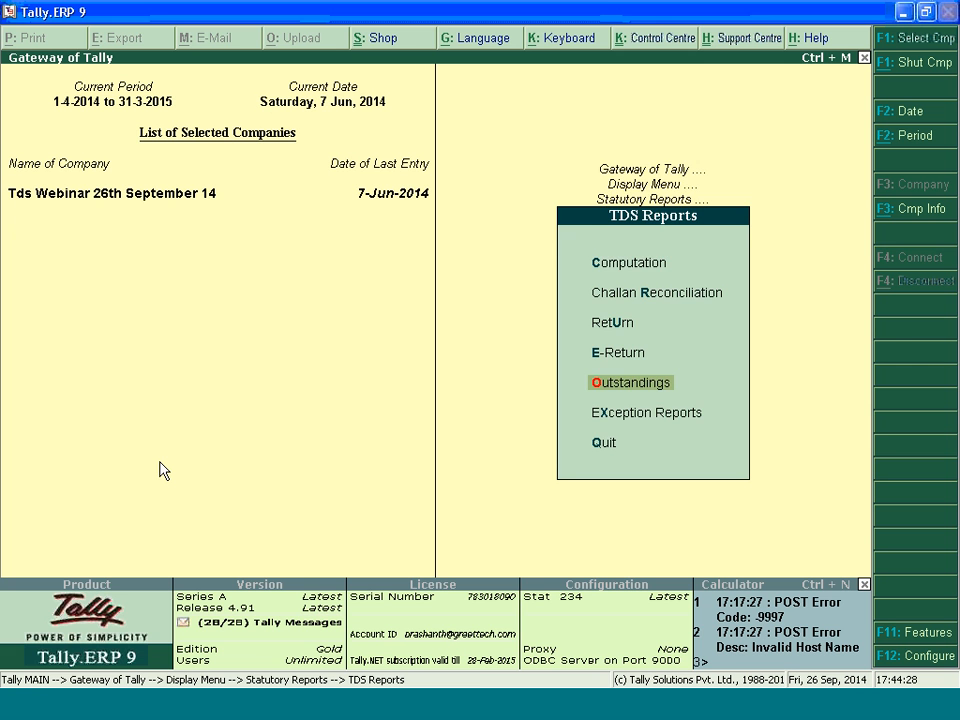
pyautogui.press('Return')
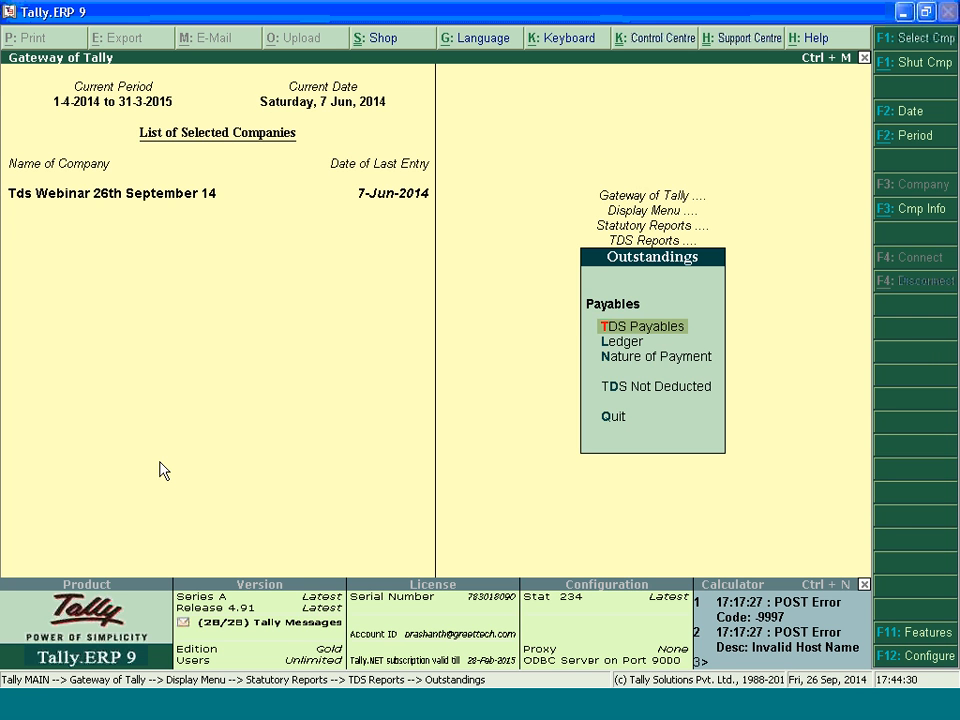
pyautogui.press('Return')
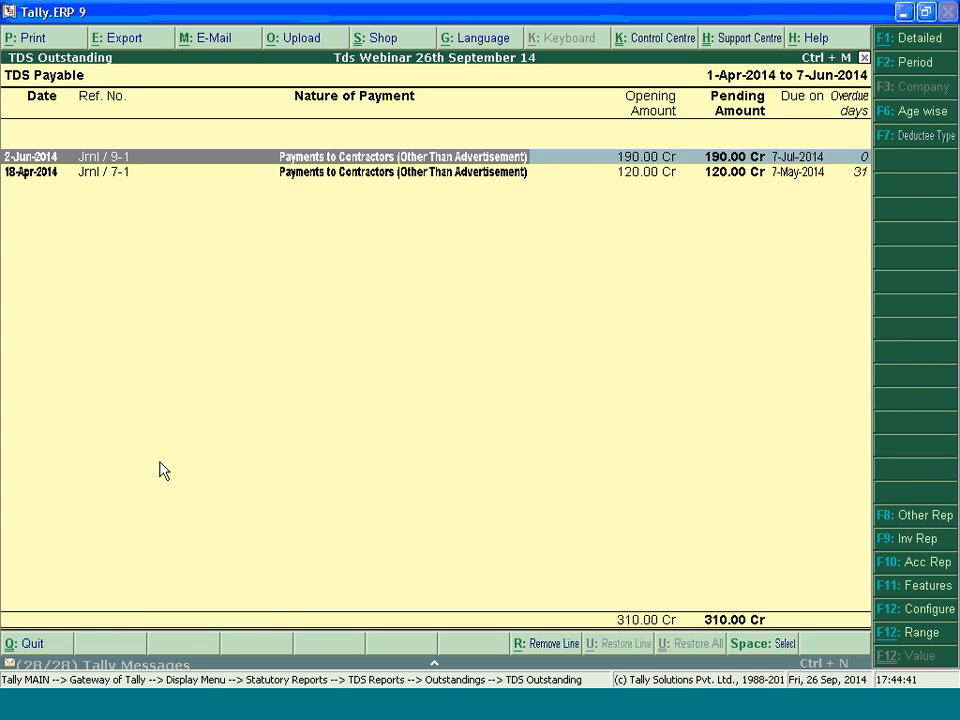
pyautogui.press('Escape')
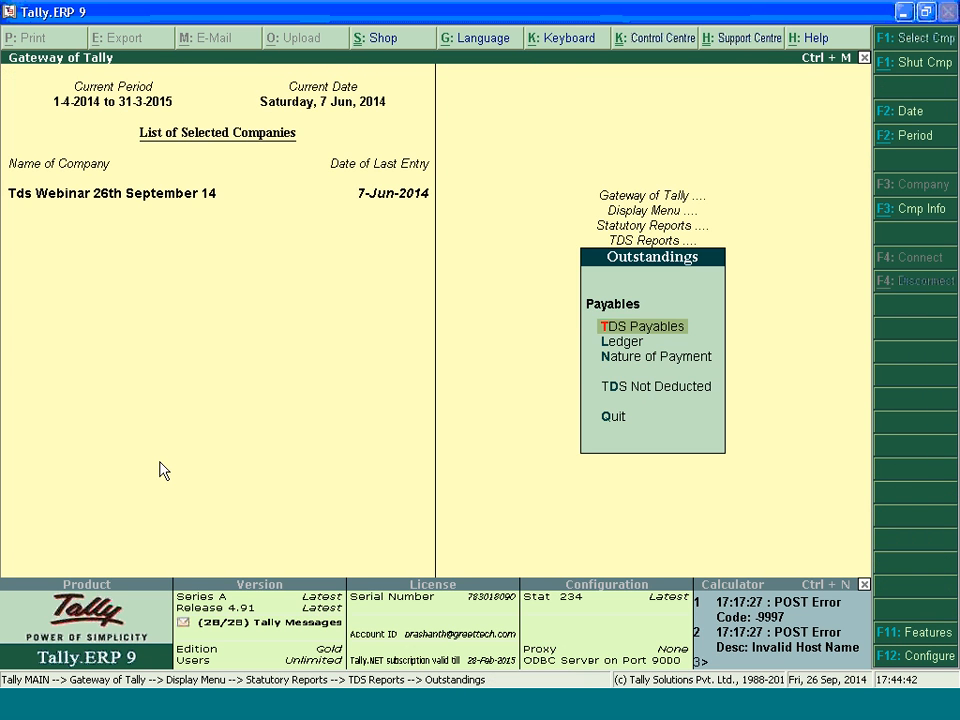
# View the TDS outstandings for all ledgers, examine the listed party's pending bills, and close the report
pyautogui.press('Down')
pyautogui.press('Return')
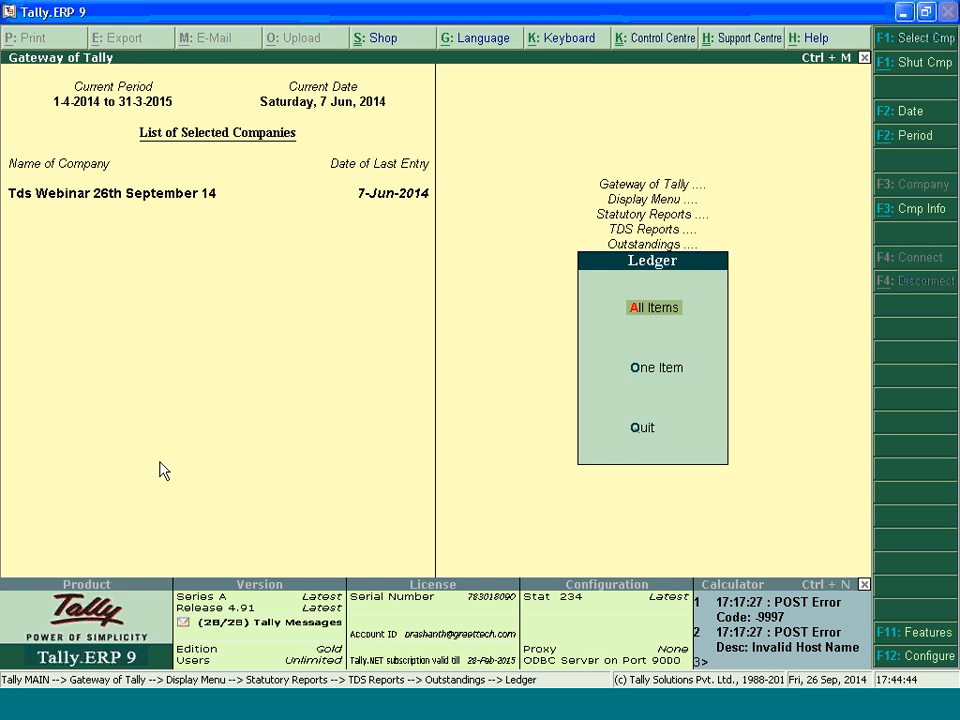
pyautogui.press('Return')
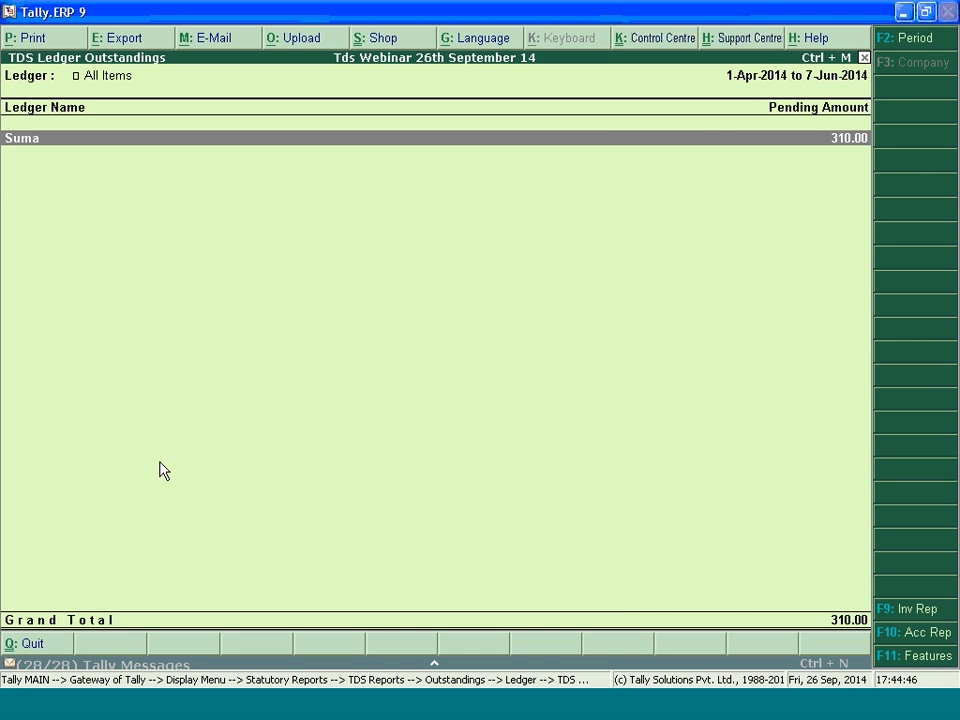
pyautogui.press('Return')
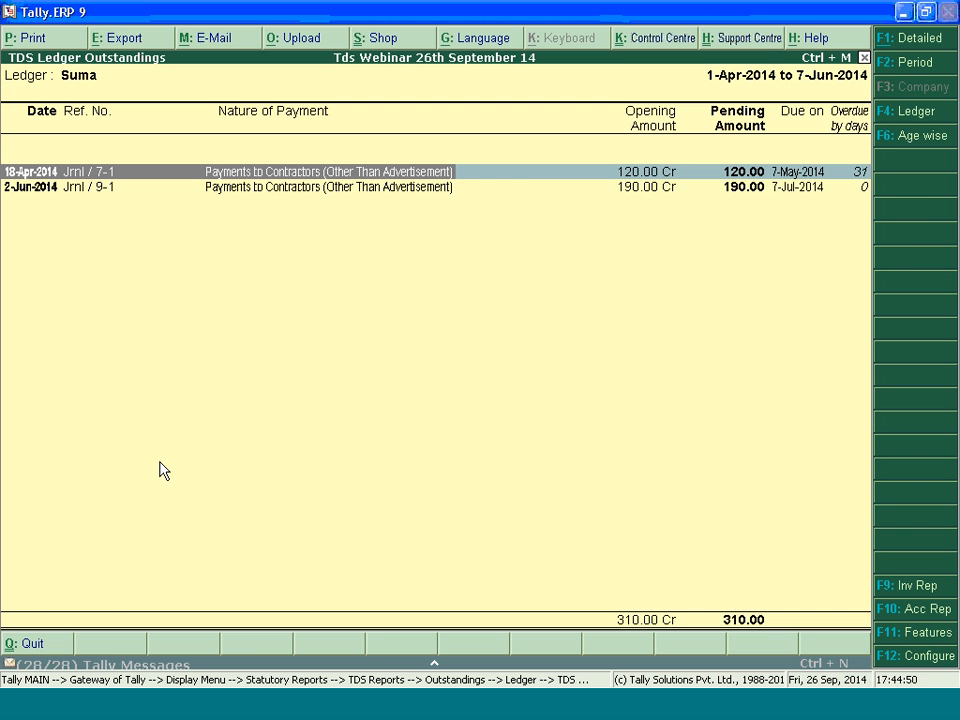
pyautogui.press('Escape')
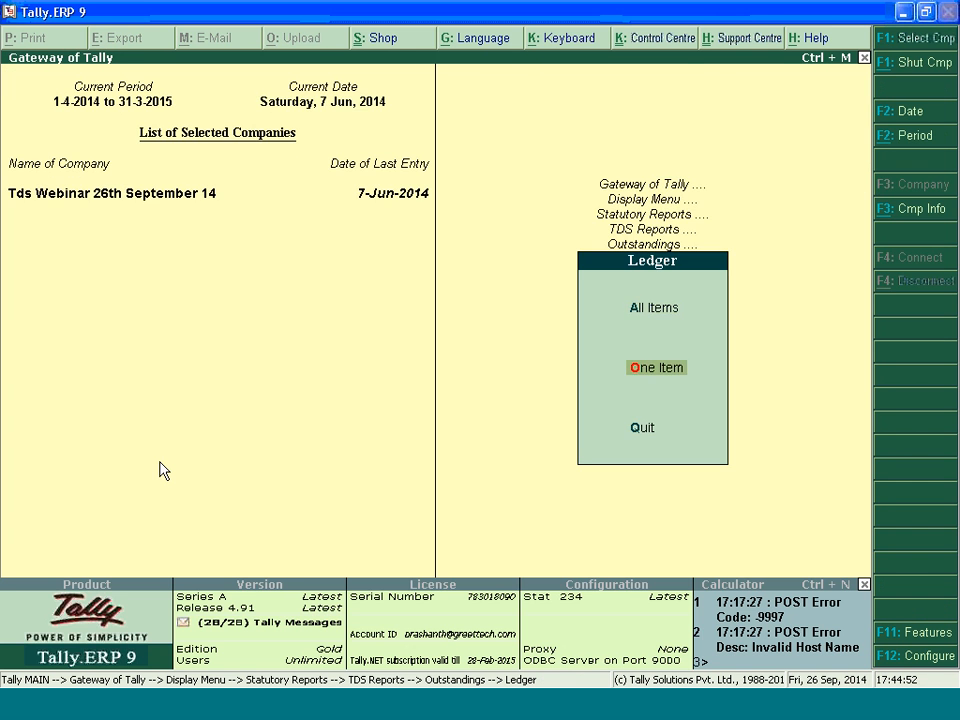
# Check the TDS outstandings of individual party ledgers one after another, and return to the outstandings reports
pyautogui.press('o')
pyautogui.press('Return')
pyautogui.press('Escape')
pyautogui.press('Down')
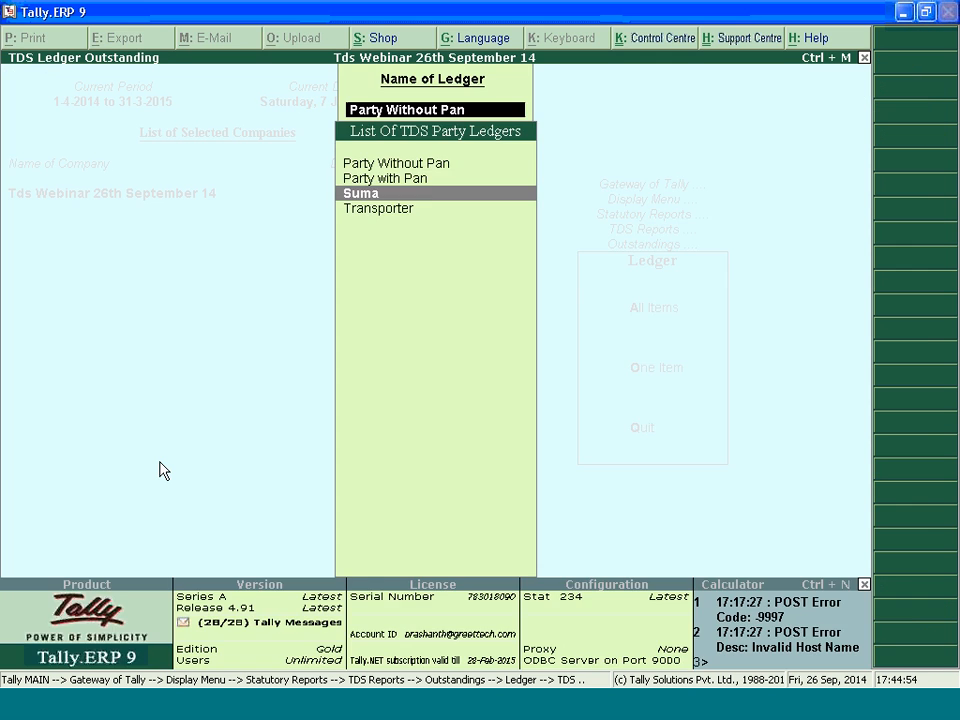
pyautogui.press('Return')
pyautogui.press('Escape')
pyautogui.press('Down')
pyautogui.press('Return')
pyautogui.press('Escape')
pyautogui.press('Down')
pyautogui.press('Return')
pyautogui.press('Escape')
pyautogui.press('Up')
pyautogui.press('Escape')
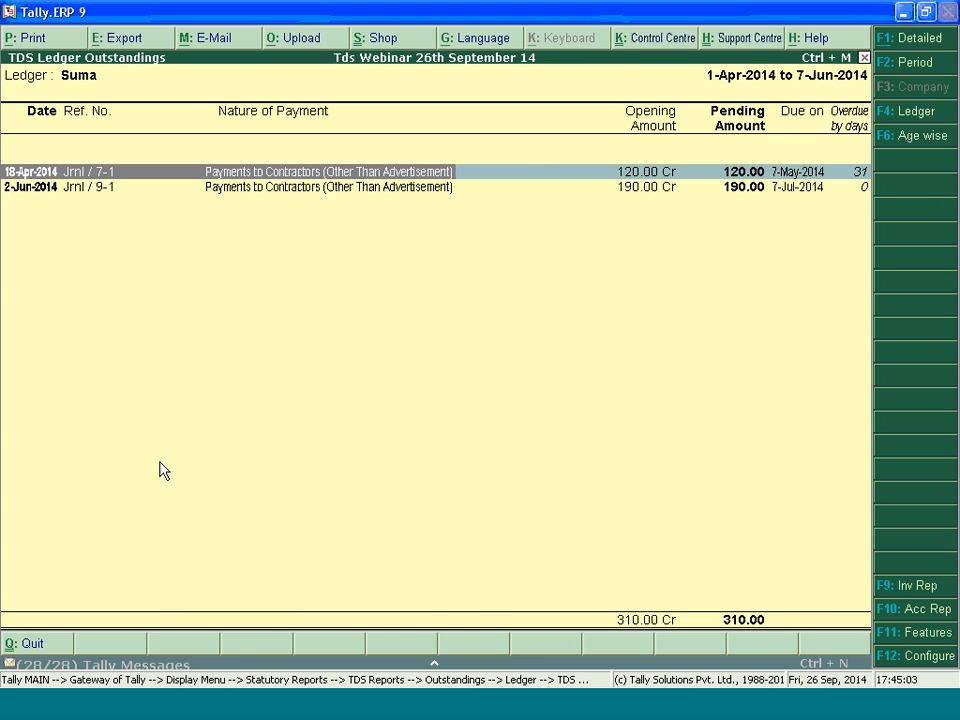
pyautogui.press('Escape')
pyautogui.press('Escape')
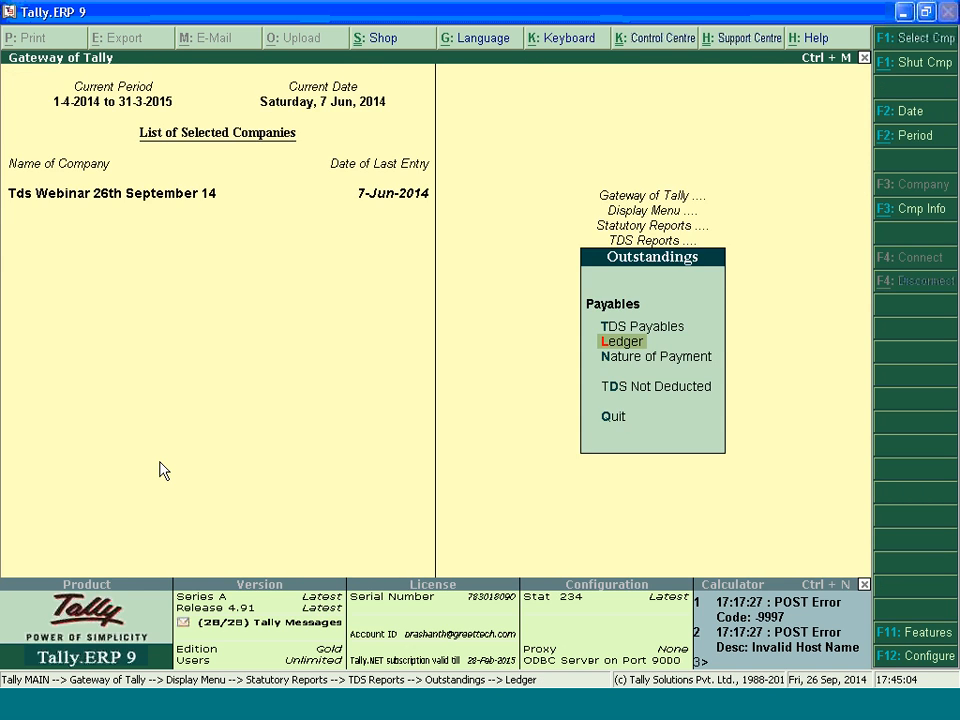
# Revisit the TDS Payables report and the Ledger outstandings options, and close both
pyautogui.press('Up')
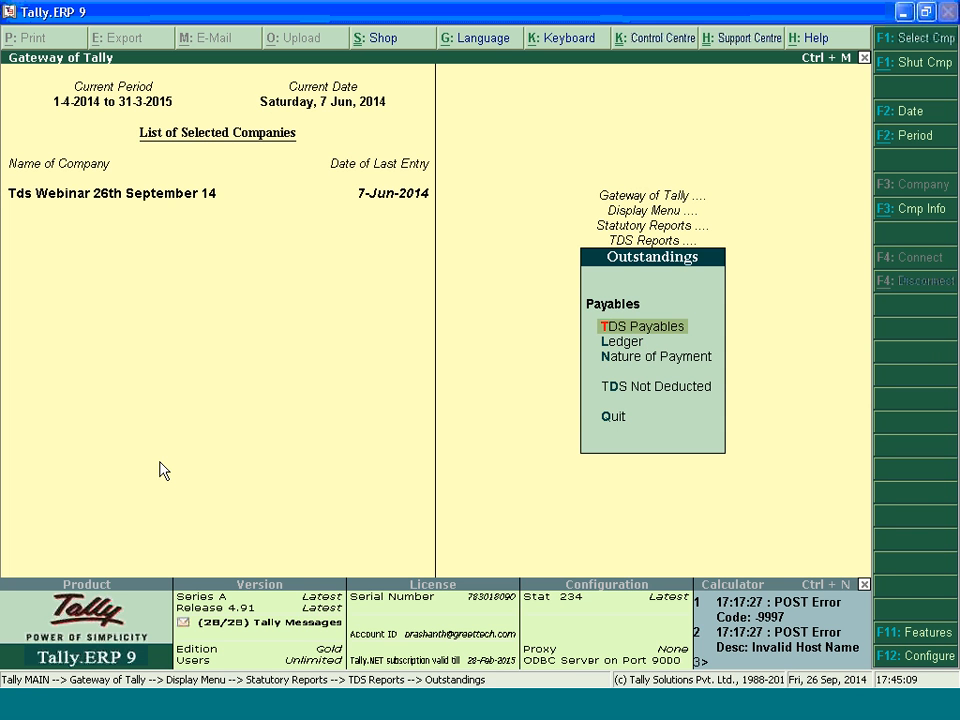
pyautogui.press('Return')
pyautogui.press('Escape')
pyautogui.press('Down')
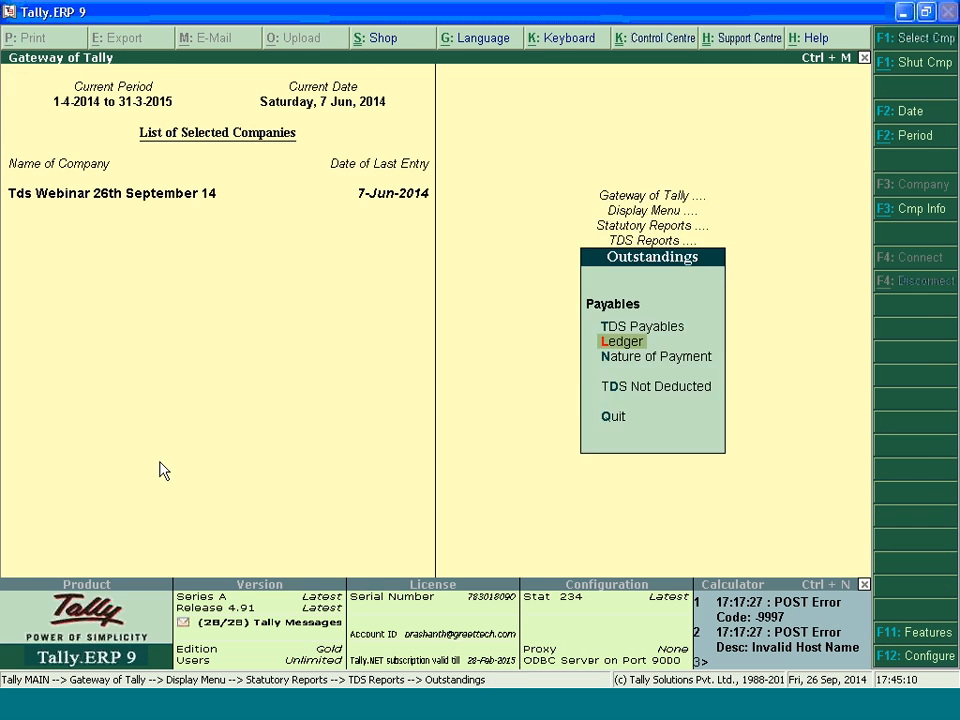
pyautogui.press('Return')
pyautogui.press('Escape')
# View the TDS outstandings by nature of payment for all items, close them, and go to TDS Not Deducted
pyautogui.press('n')
pyautogui.press('Return')
pyautogui.press('Escape')
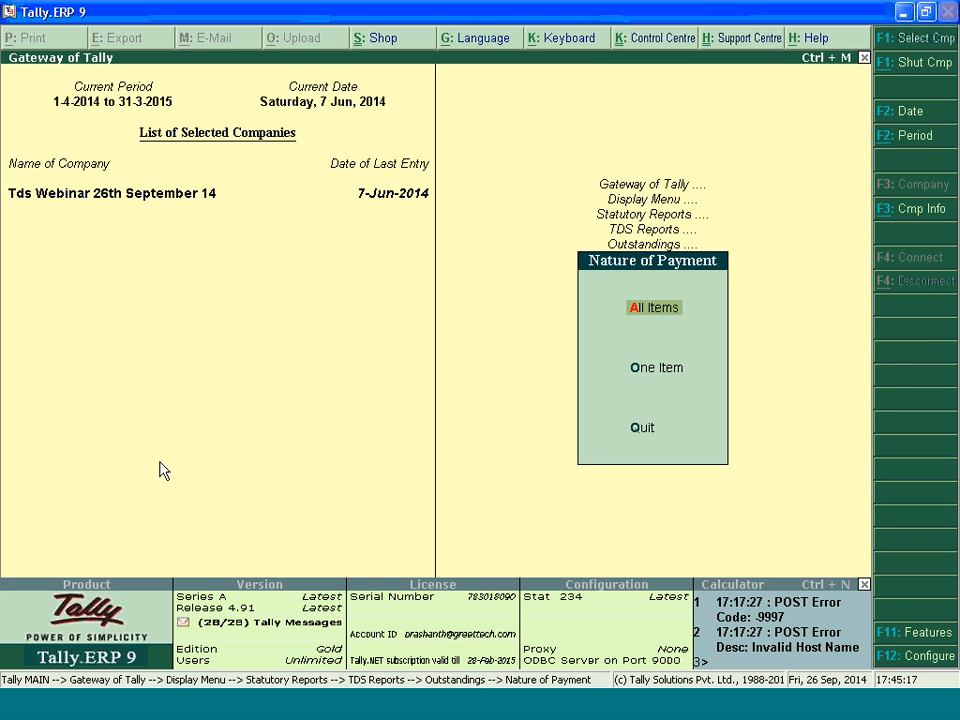
pyautogui.press('Down')
pyautogui.press('Escape')
pyautogui.press('Down')
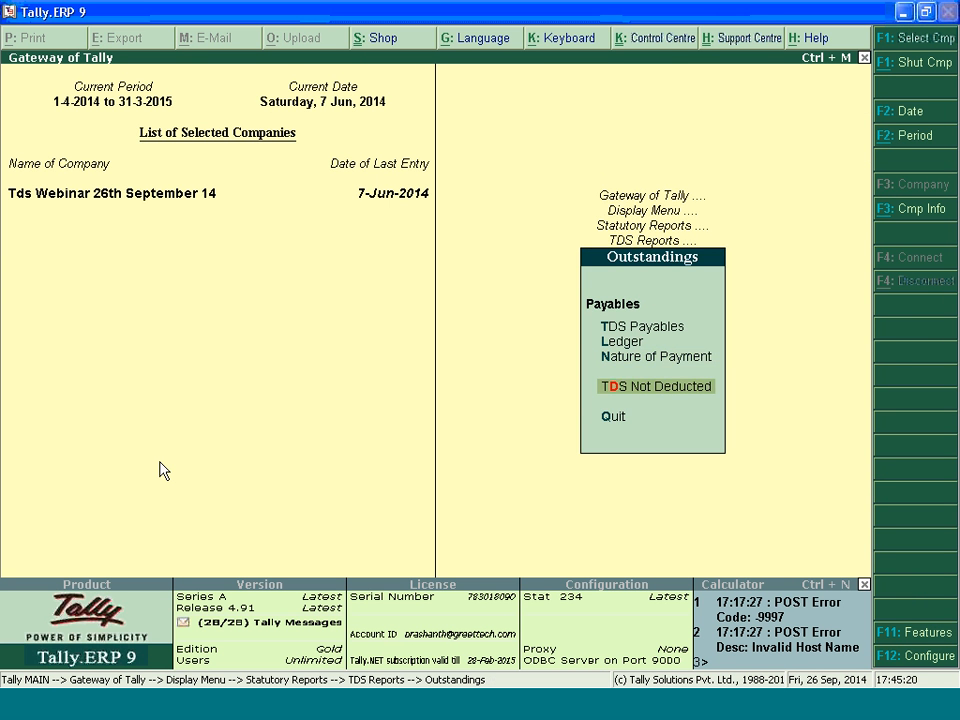
# Check the TDS Not Deducted report under Outstandings and close it
pyautogui.press('Return')
pyautogui.press('Escape')
pyautogui.press('Return')
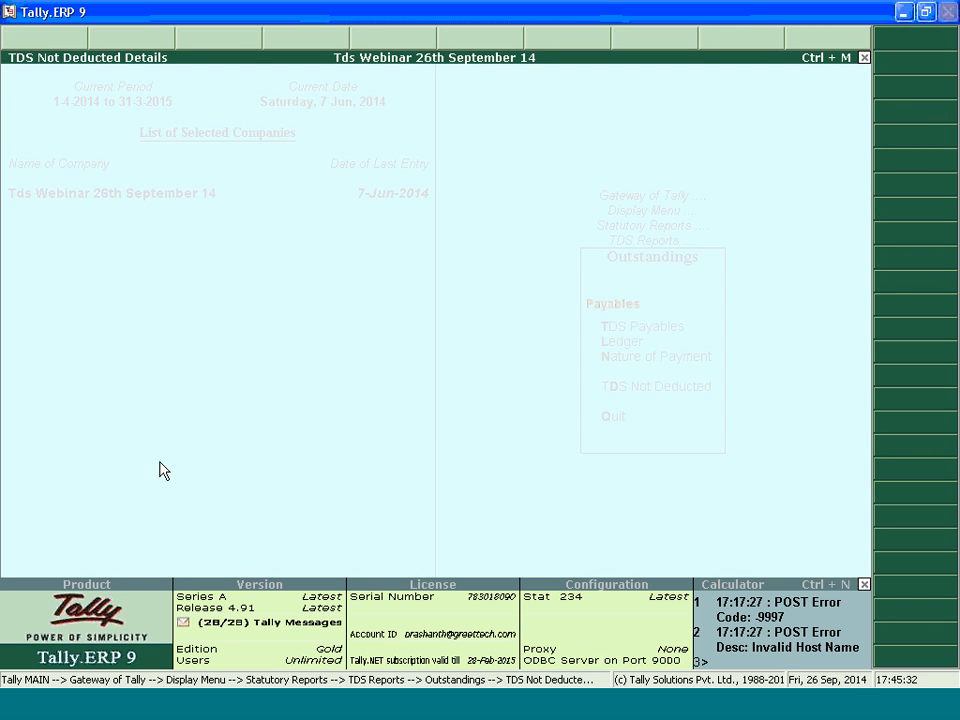
pyautogui.press('Escape')
pyautogui.press('Escape')
# Open the PAN Not Available exception report, examine the ledgers lacking PAN details, and close it
pyautogui.press('Down')
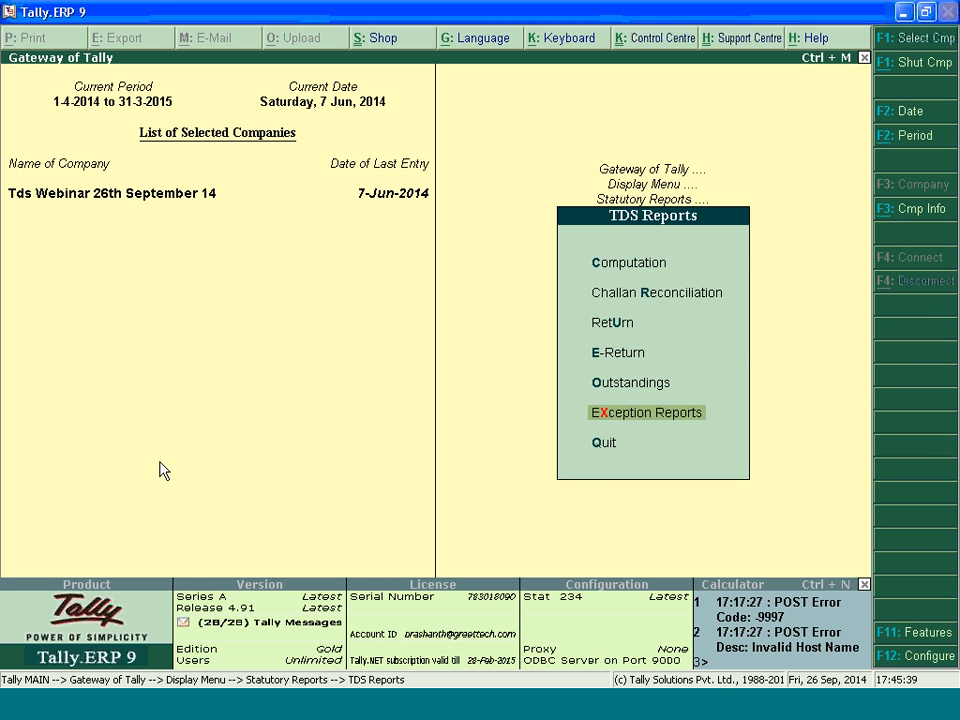
pyautogui.press('Return')
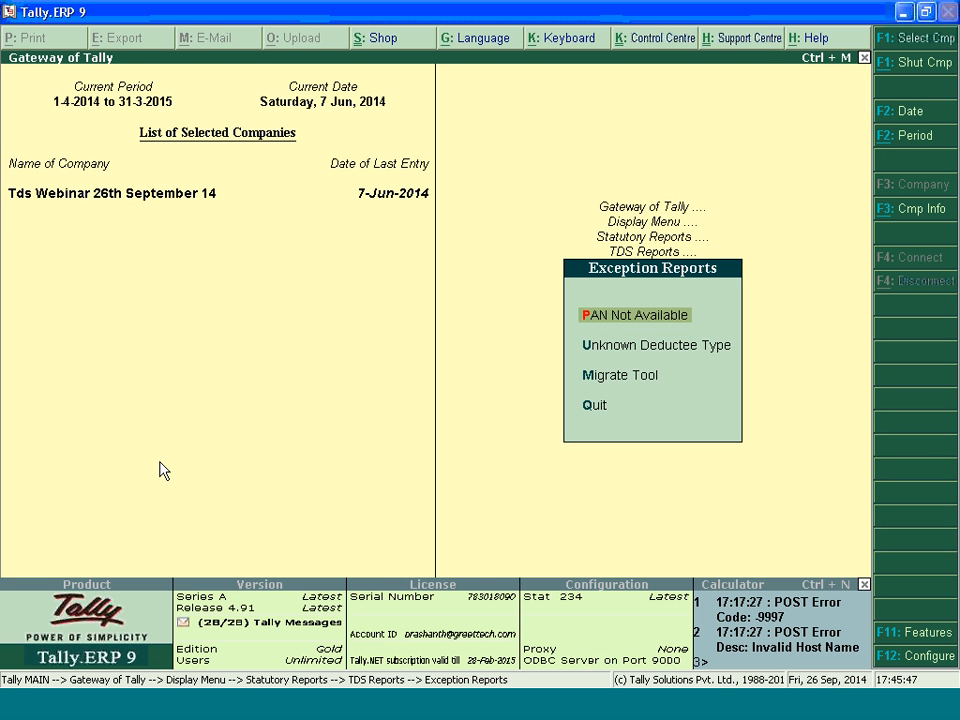
pyautogui.press('Return')
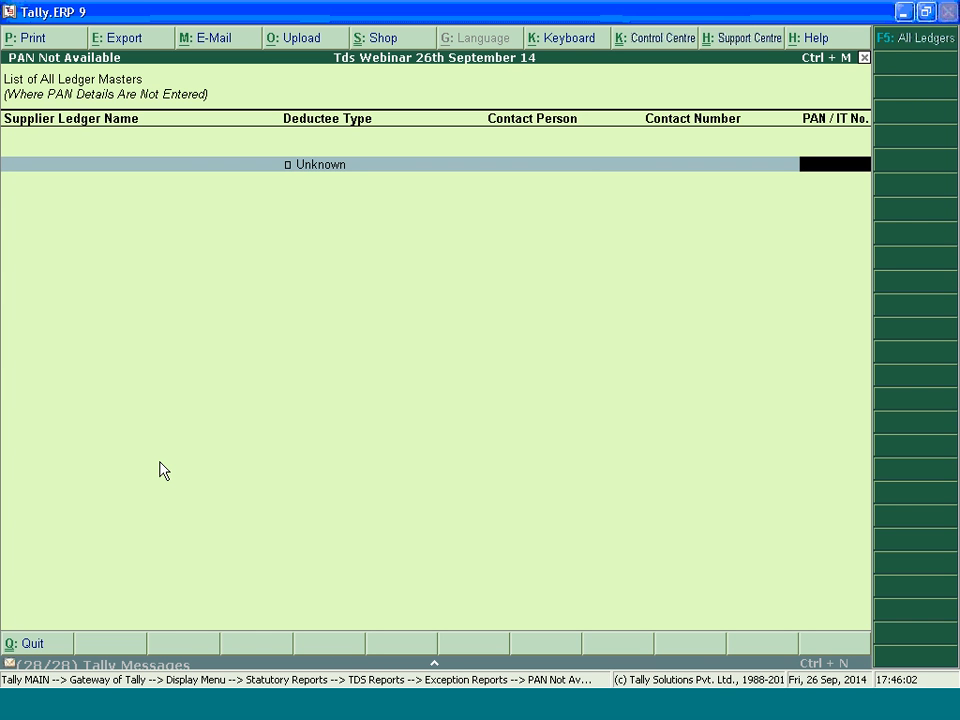
pyautogui.press('Escape')
pyautogui.press('Down')
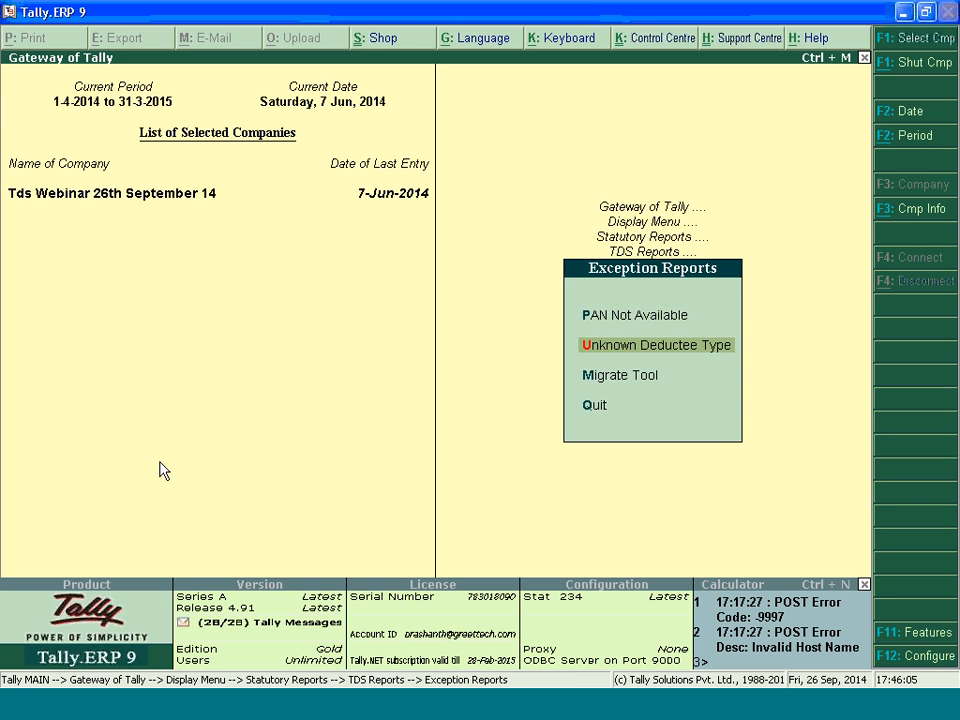
# Examine the Unknown Deductee Type report and its list of deductee types, close it, and open the Migrate Tool options
pyautogui.press('Return')
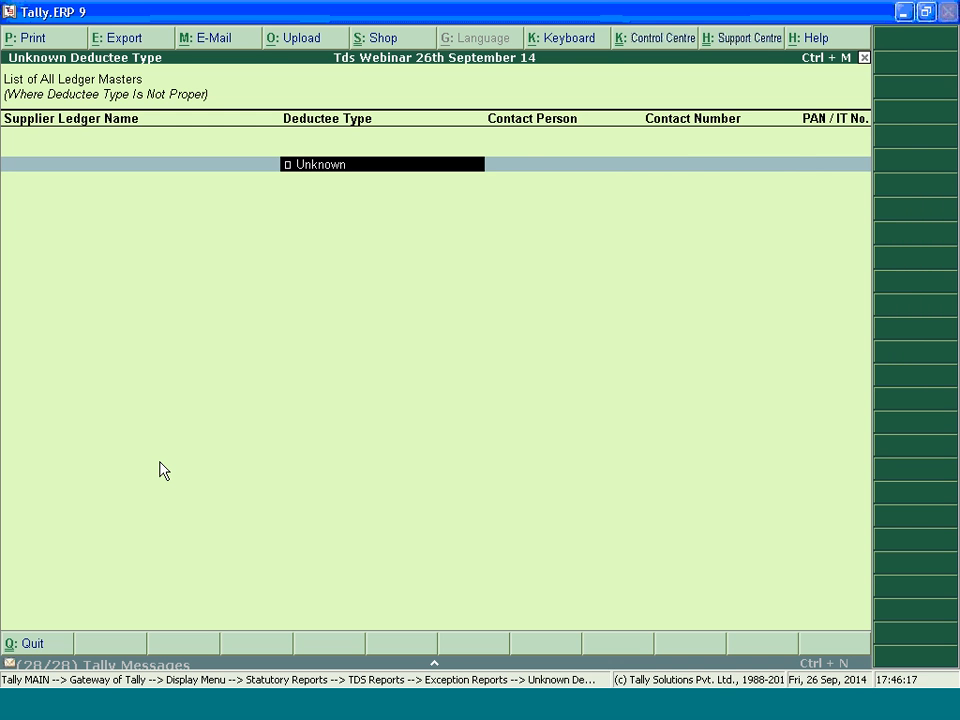
pyautogui.press('space')
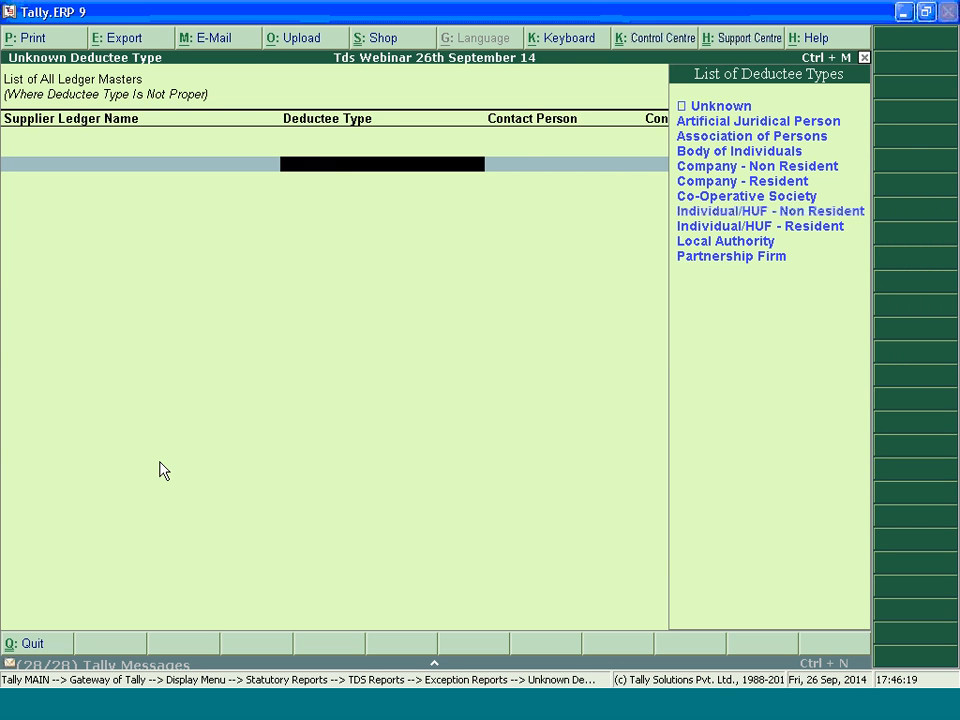
pyautogui.press('Escape')
pyautogui.press('y')
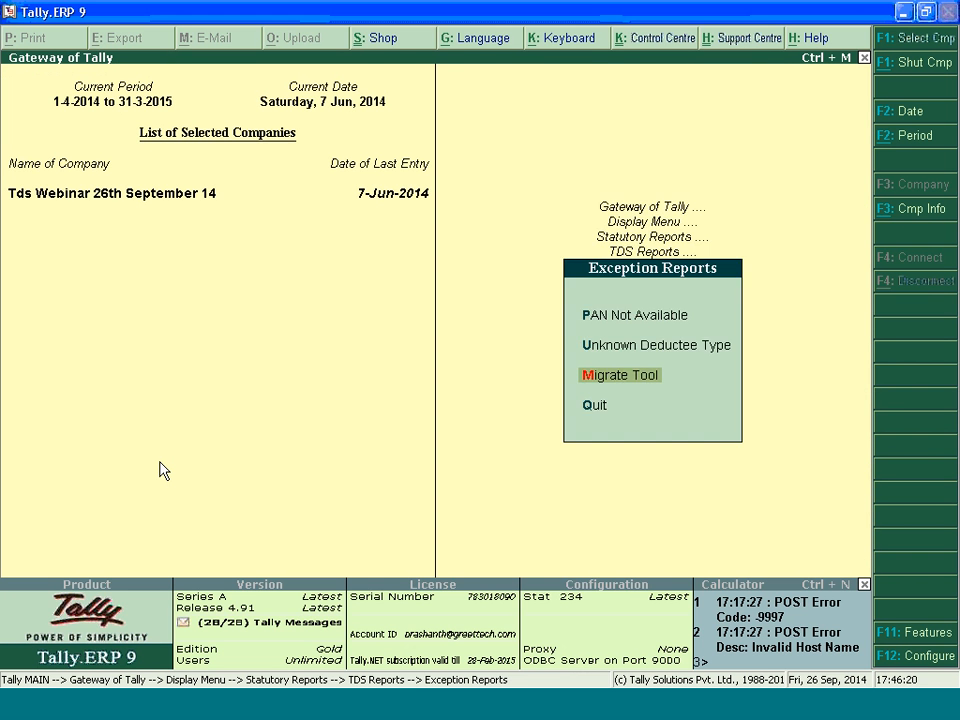
pyautogui.press('Return')
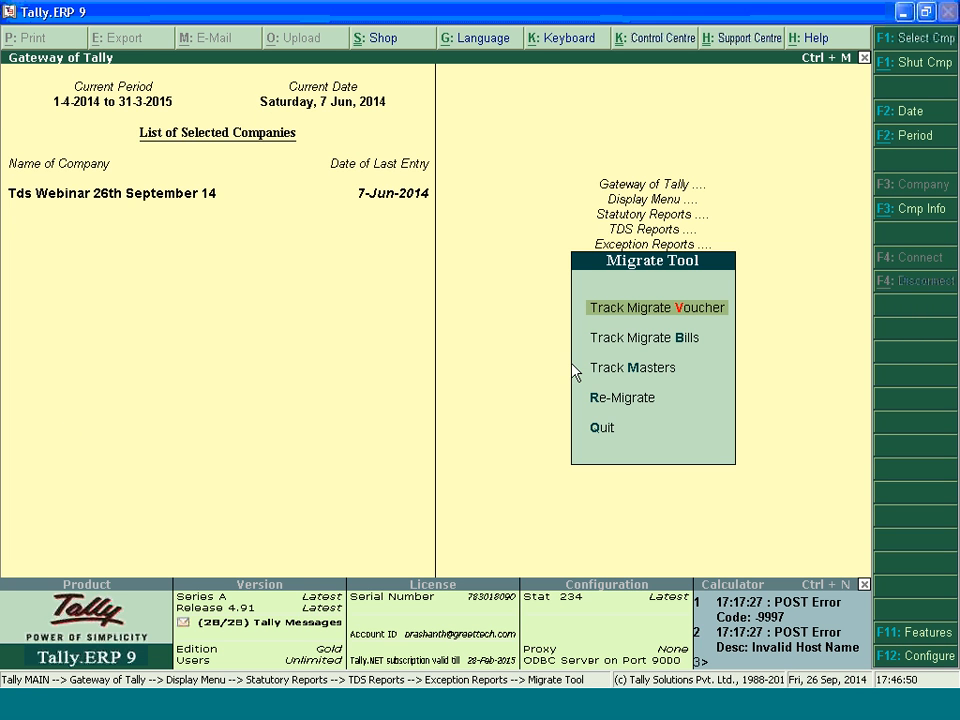
# Examine the Track Migrate Voucher, Track Migrate Bills and Track Masters reports of the Migrate Tool, closing each one
pyautogui.press('Return')
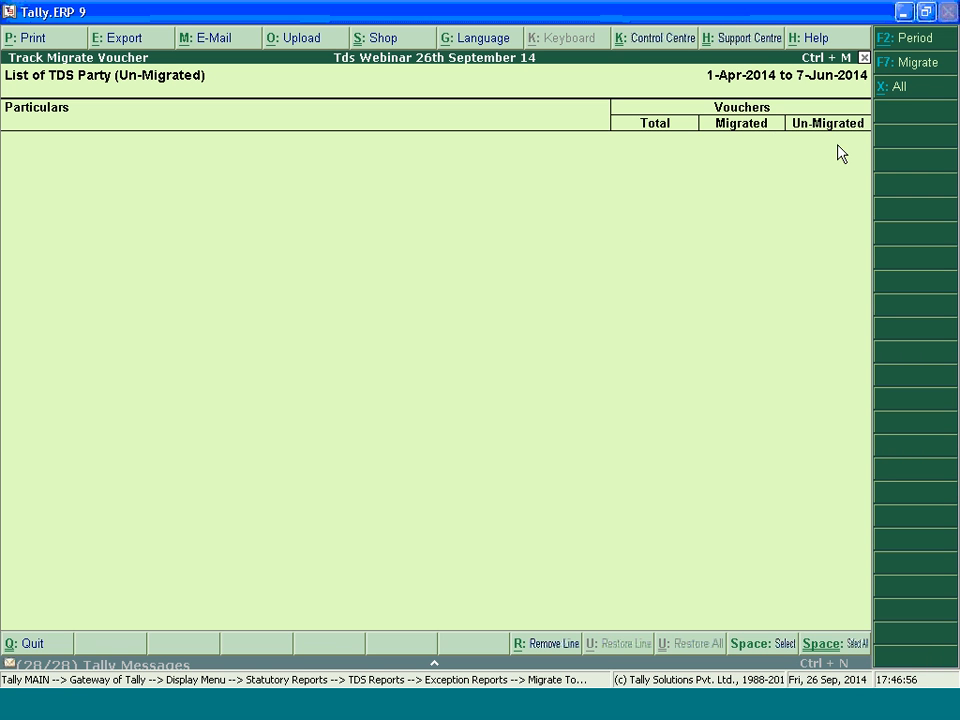
pyautogui.press('Escape')
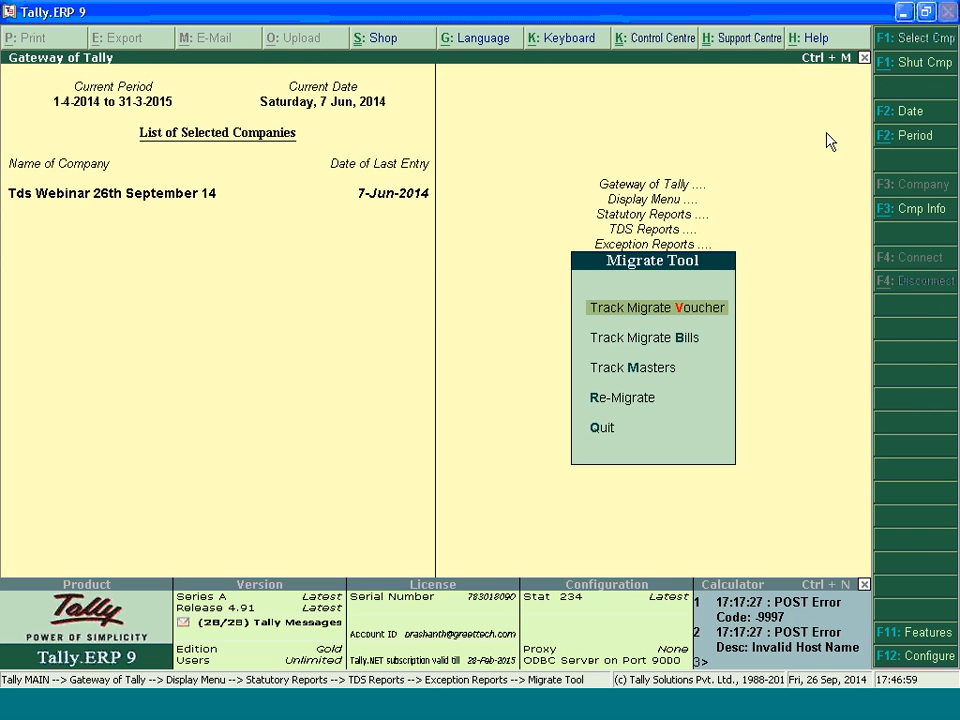
pyautogui.press('Down')
pyautogui.press('Return')
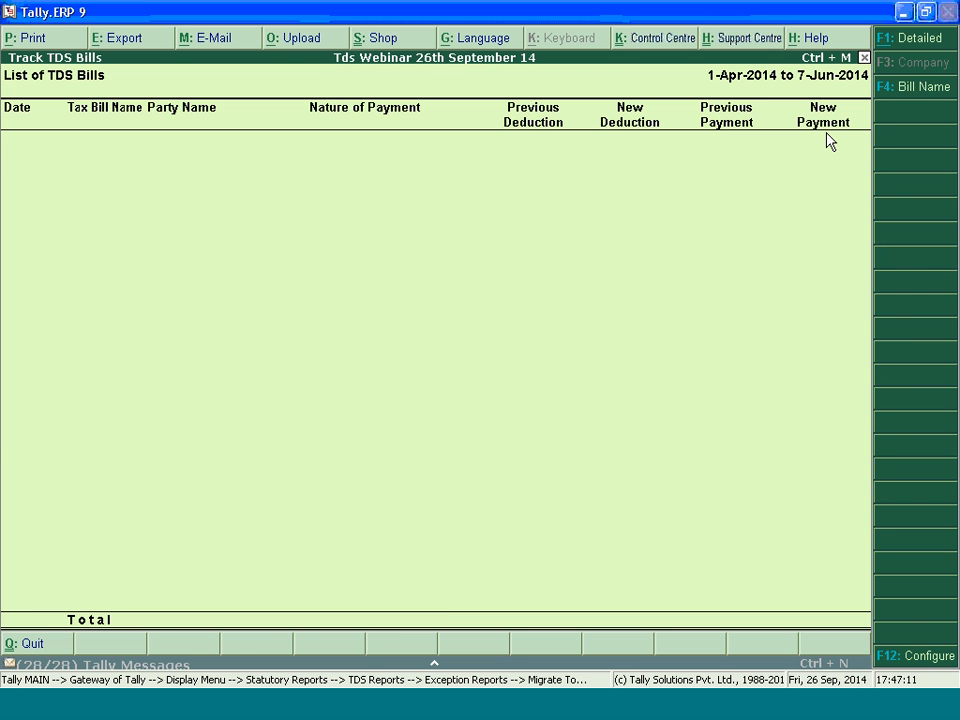
pyautogui.press('Escape')
pyautogui.press('Down')
pyautogui.press('Return')
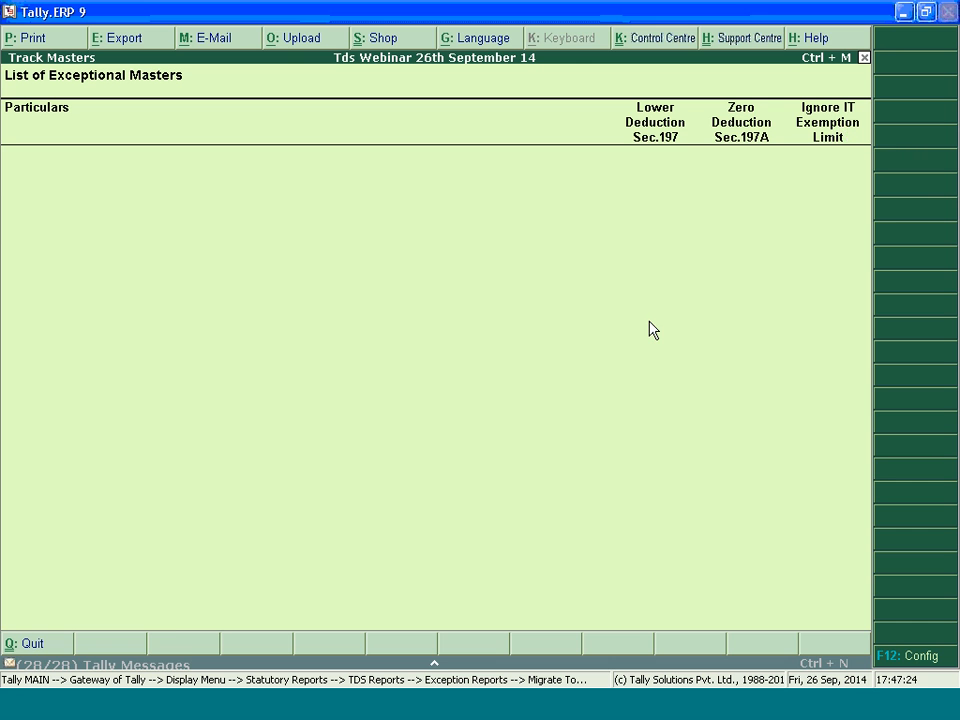
pyautogui.press('Escape')
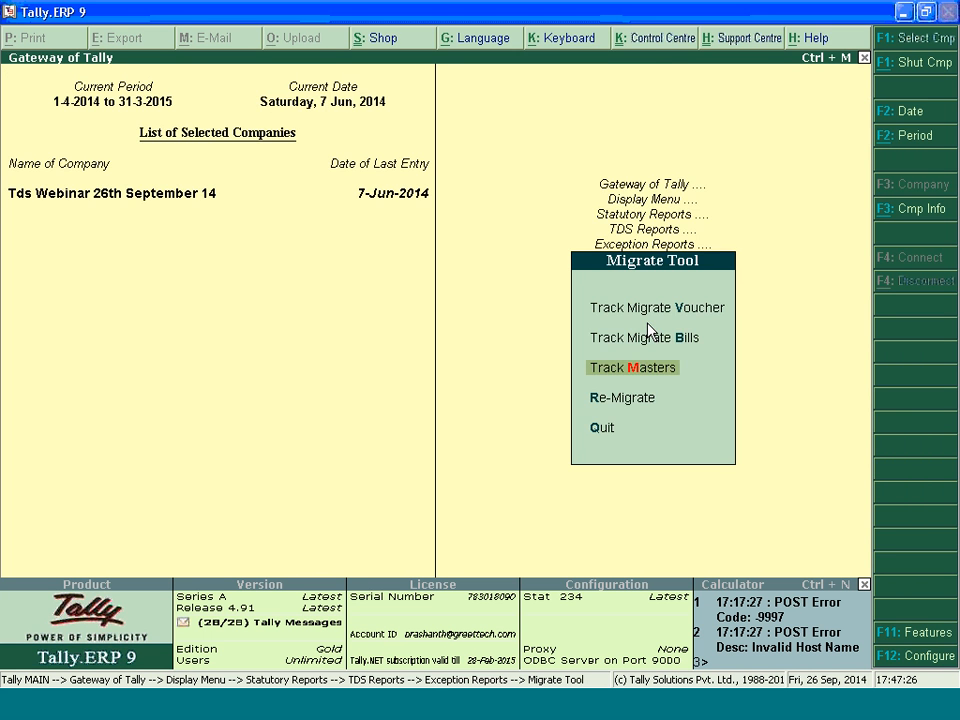
# Check the Re-Migrate option, cancel its confirmation, and return to the Gateway of Tally
pyautogui.press('Down')
pyautogui.press('Return')
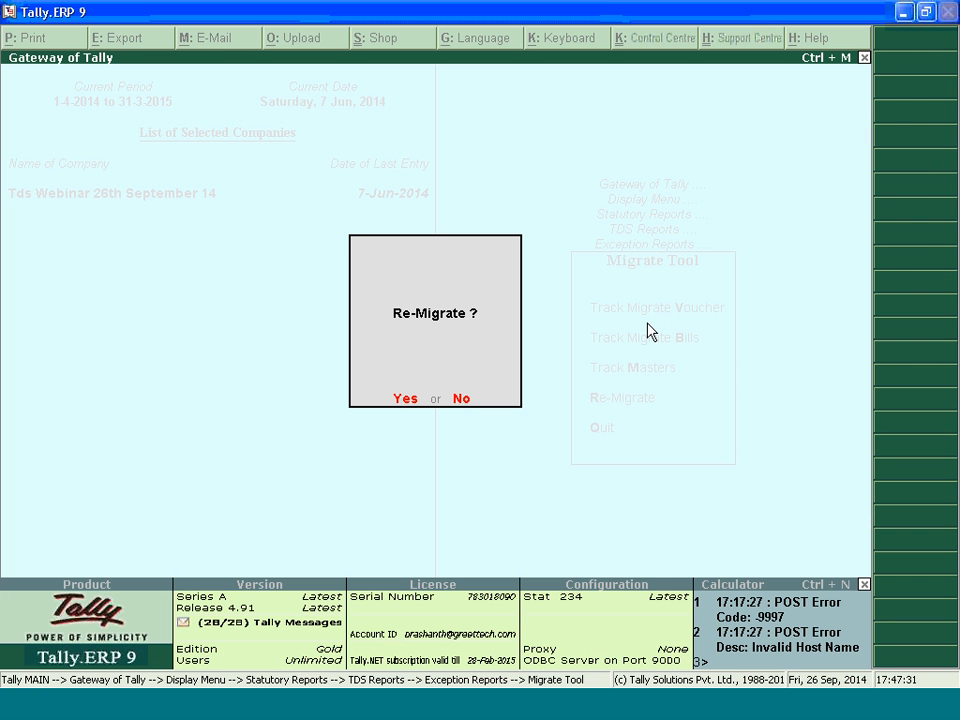
pyautogui.press('Escape')
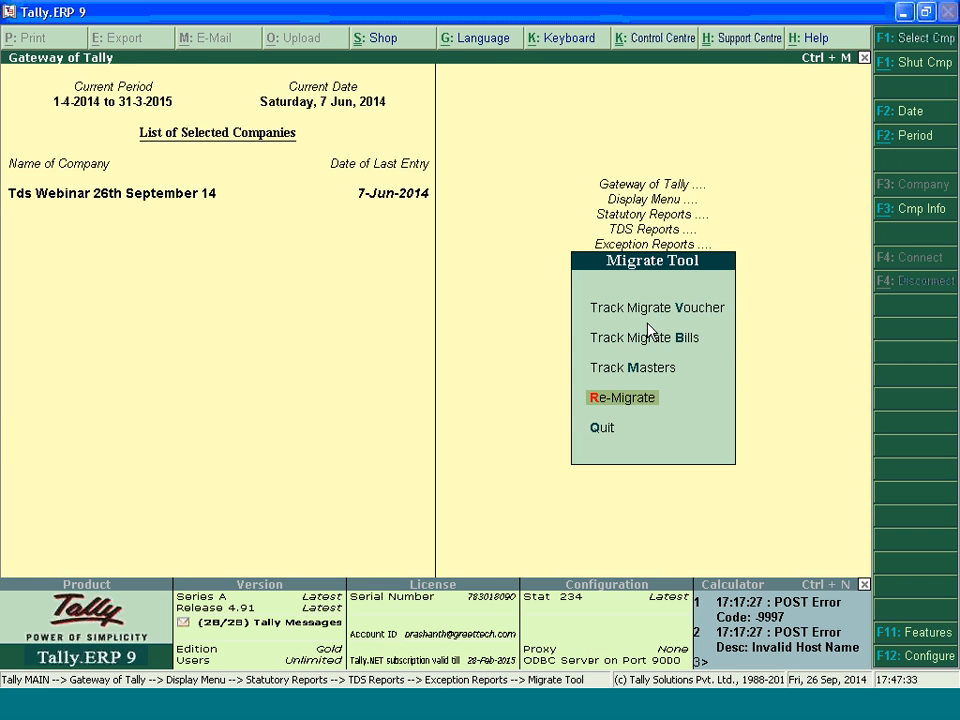
pyautogui.press('Escape')
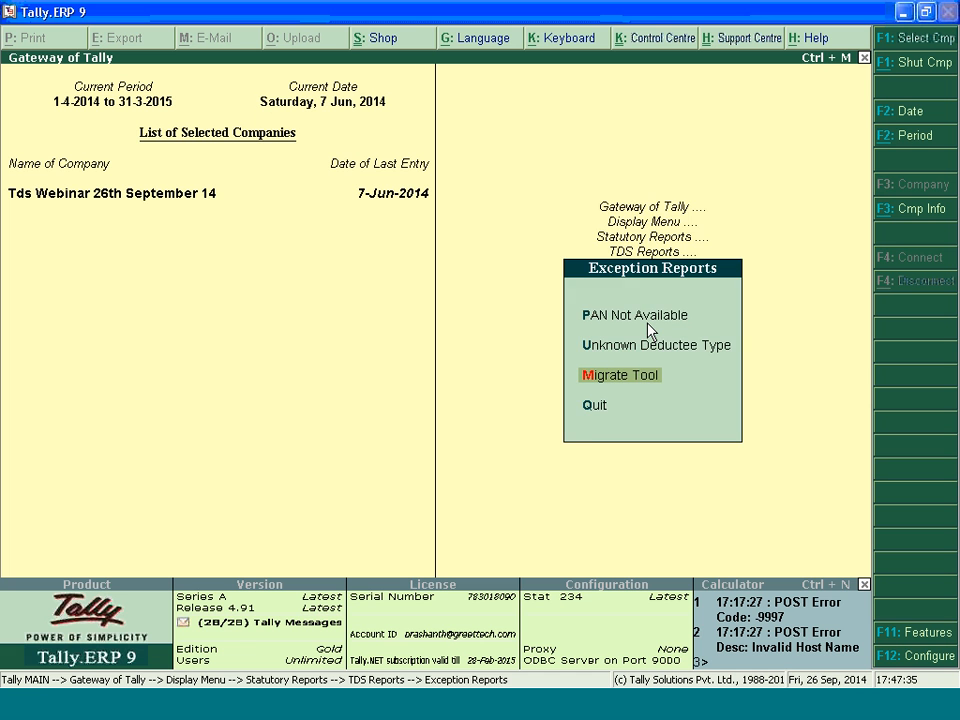
pyautogui.press('Escape')
pyautogui.press('Up')
pyautogui.press('Up')
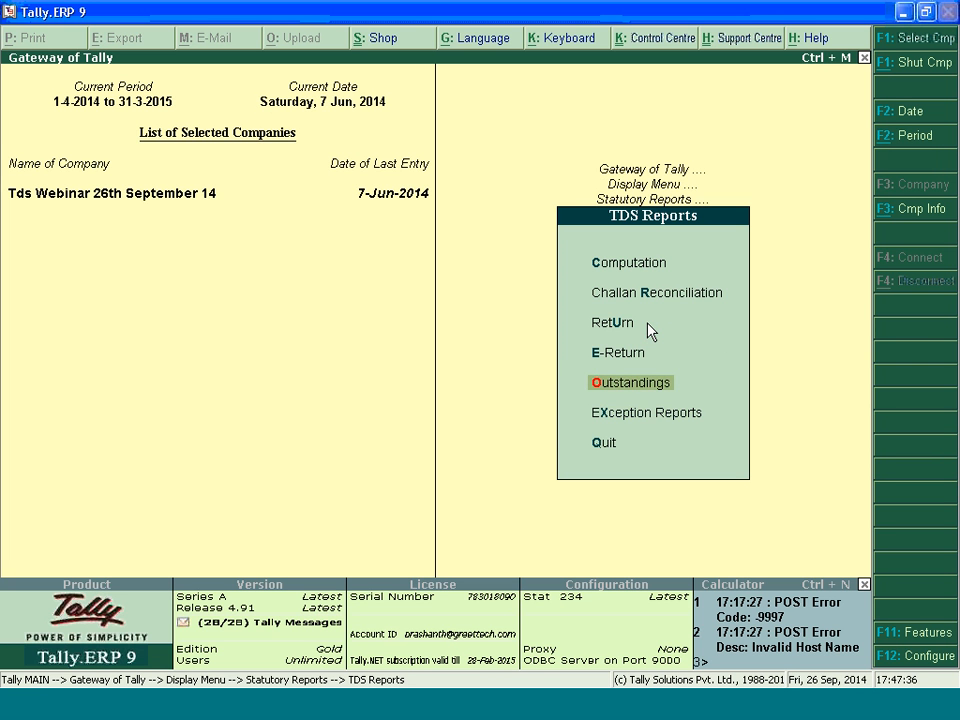
pyautogui.press('Up')
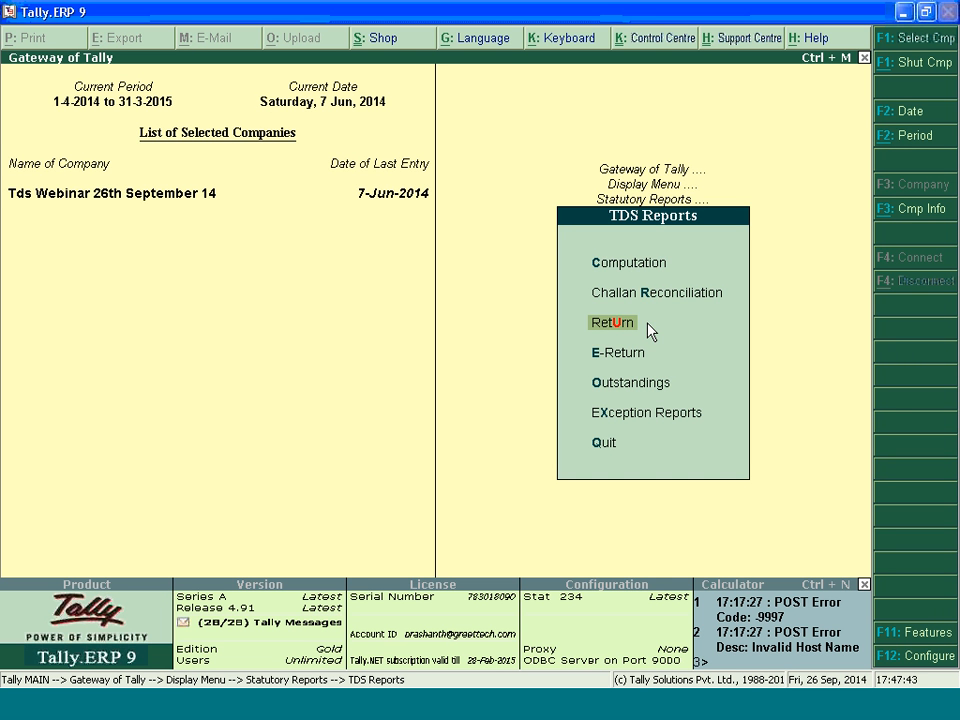
pyautogui.press('Escape')
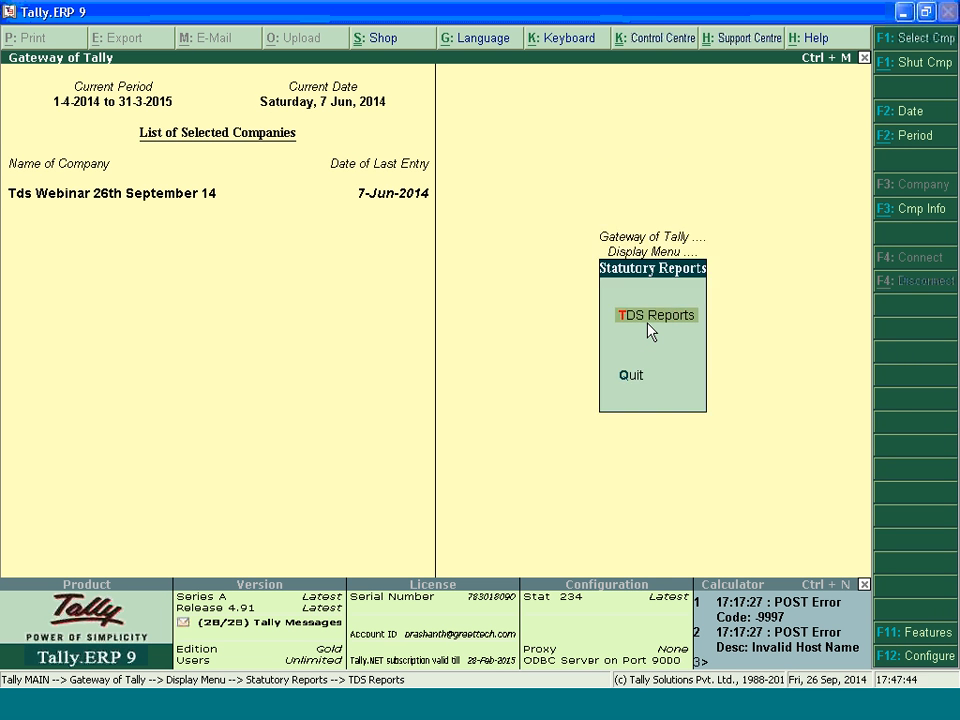
pyautogui.press('Escape')
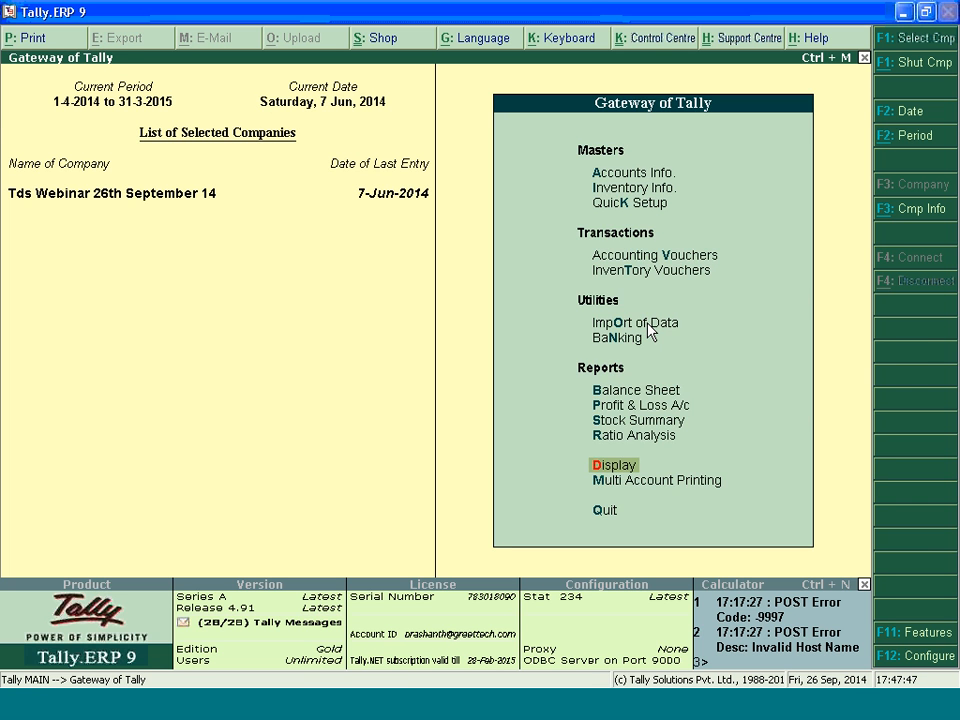
# Auto-fill a TDS statutory payment deducted till 7-6-2014 for section 194C, Payments to Contractors (Other Than Advertisement), Non Company, paid from HDFC BANK
pyautogui.press('v')
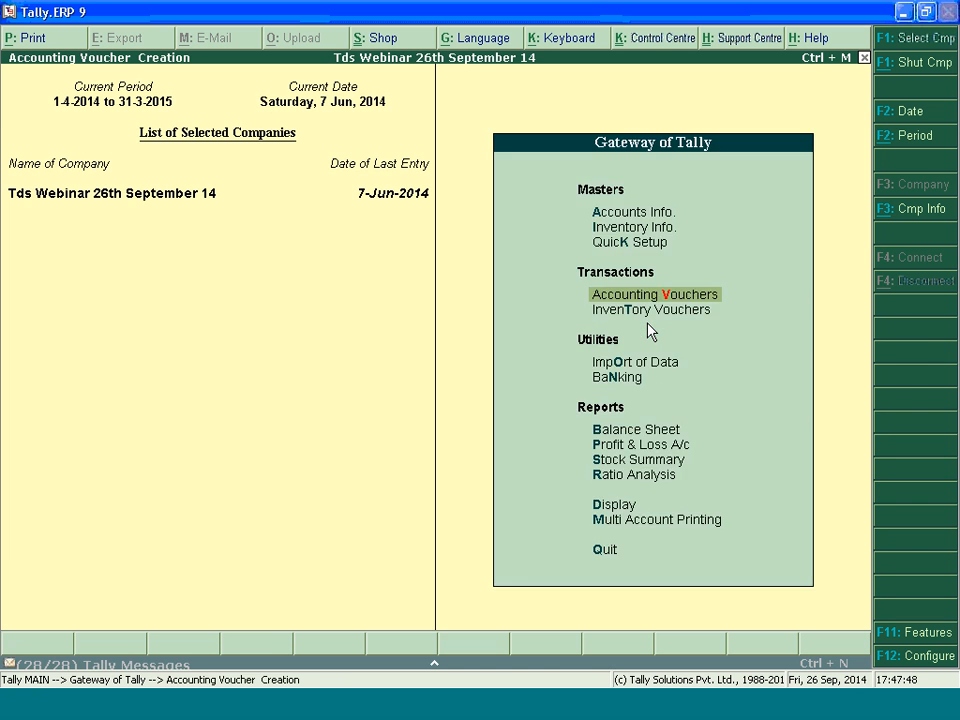
pyautogui.hotkey('alt', 's')
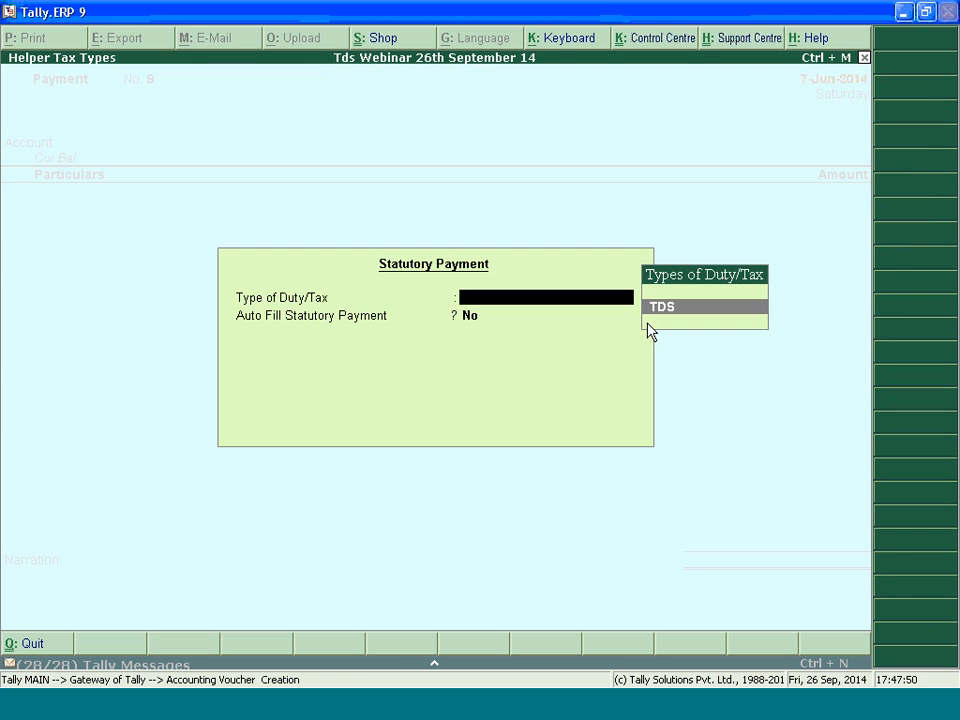
pyautogui.press('Return')
pyautogui.press('y')
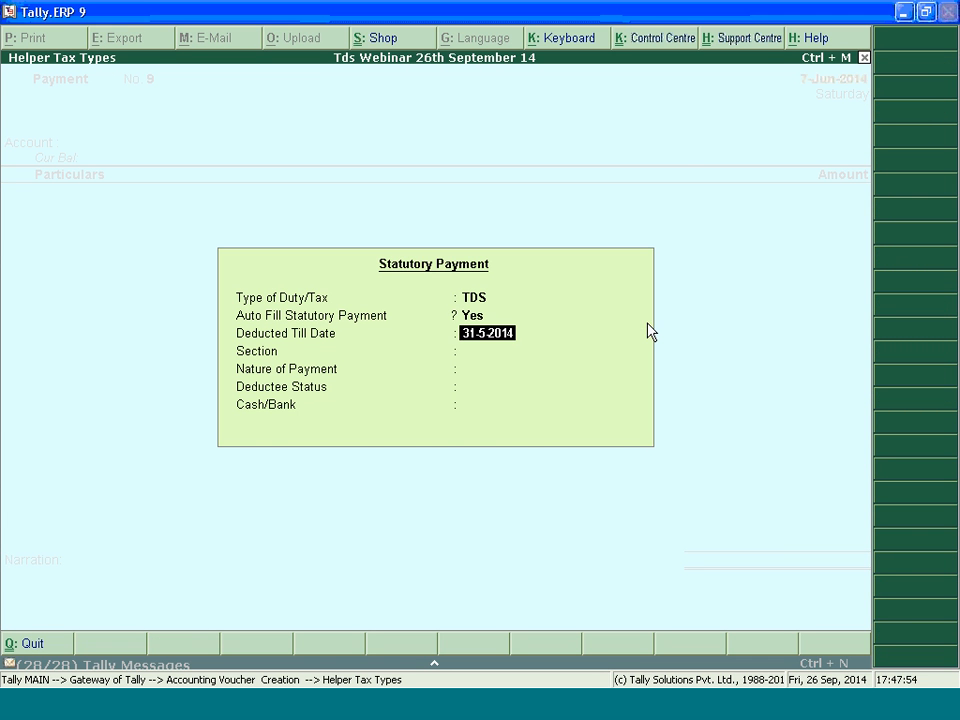
pyautogui.write('7.6.2014')
pyautogui.press('Return')
pyautogui.press('Return')
pyautogui.press('Return')
pyautogui.press('Down')
# Choose to provide details for the TDS payment and set its period from 1-Apr-2014 to 30-Jun-2014
pyautogui.press('Return')
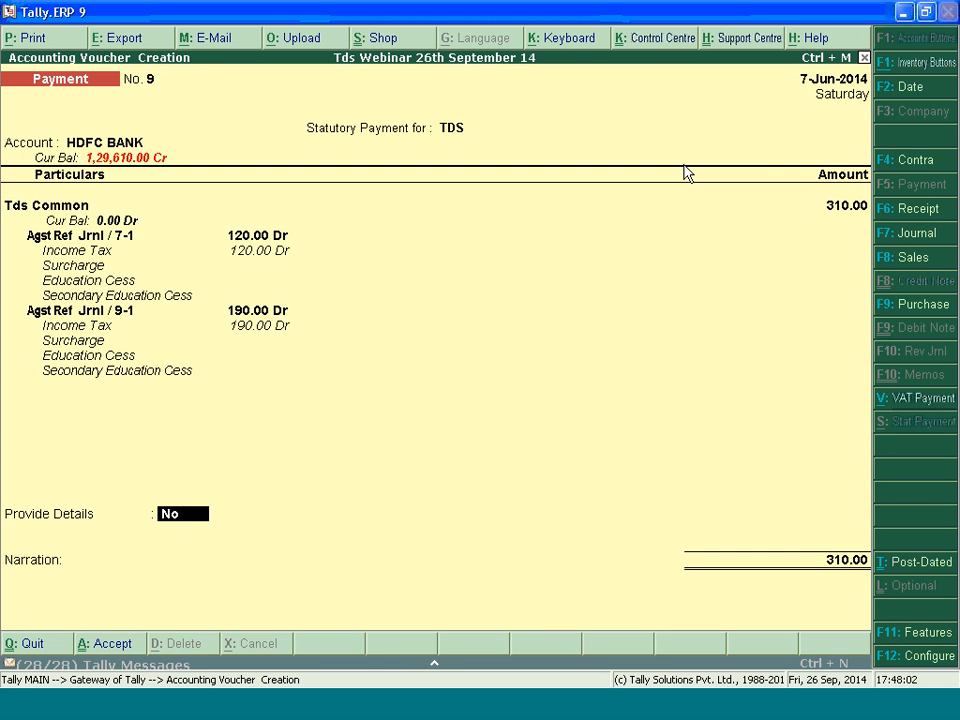
pyautogui.write('y')
pyautogui.press('Return')
pyautogui.write('7.6.2014')
pyautogui.press('Return')
pyautogui.press('BackSpace')
pyautogui.write('1.4.2014')
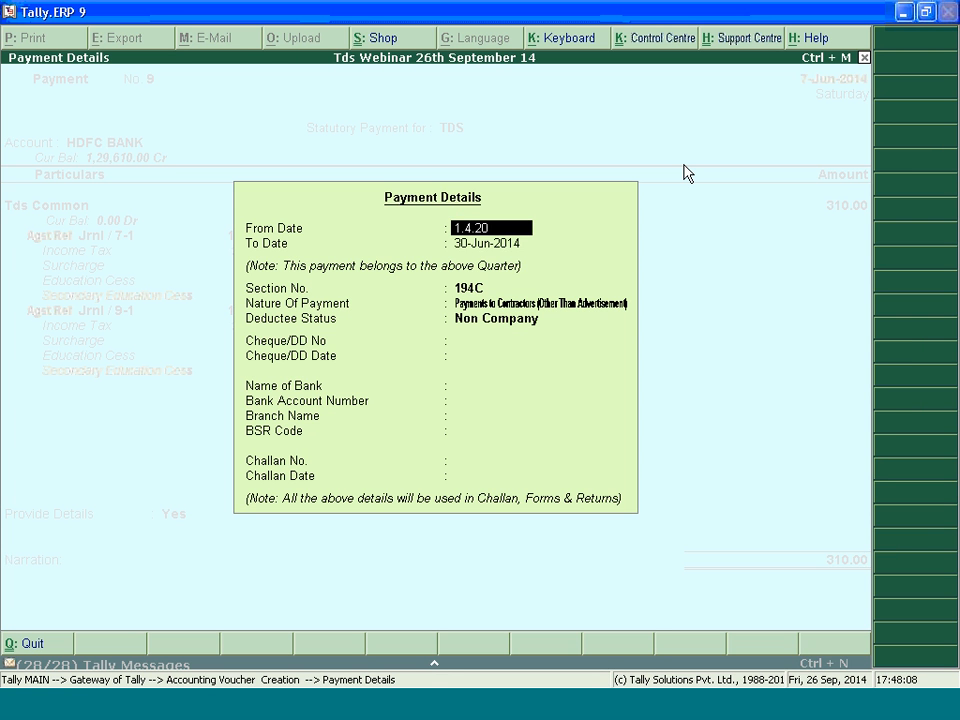
pyautogui.press('Return')
# Enter cheque number 546546 and cheque date 7-Jun-2014 in the payment details
pyautogui.press('Return')
pyautogui.press('Return')
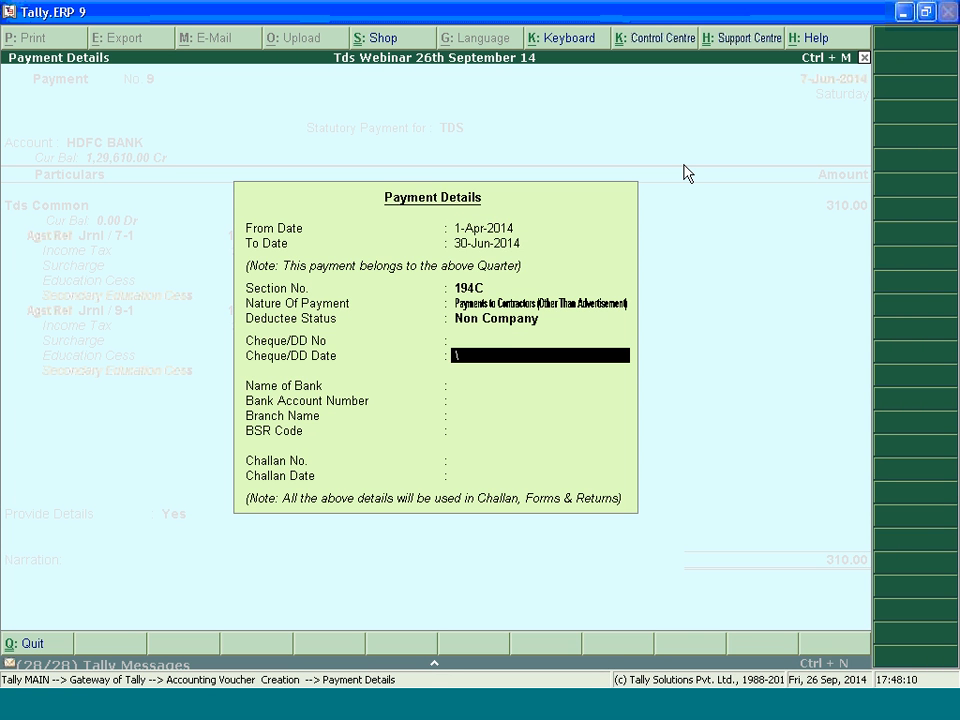
pyautogui.press('BackSpace')
pyautogui.write('546546')
pyautogui.press('Return')
pyautogui.write('65454')
pyautogui.press('BackSpace')
pyautogui.press('BackSpace')
pyautogui.press('BackSpace')
pyautogui.press('BackSpace')
pyautogui.press('BackSpace')
pyautogui.write('7.6')
pyautogui.write('.2014')
# Select HDFC BANK with its stored account, branch and BSR details, and enter challan number 8787877 dated 1-6-2014
pyautogui.press('Return')
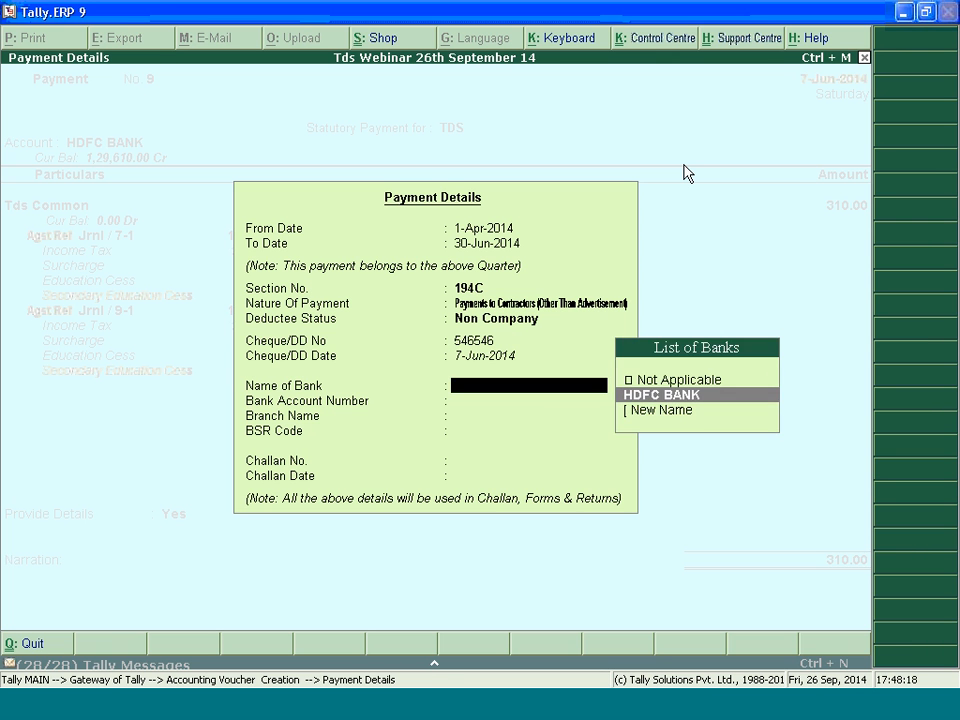
pyautogui.press('Return')
pyautogui.press('Return')
pyautogui.press('Return')
pyautogui.press('Return')
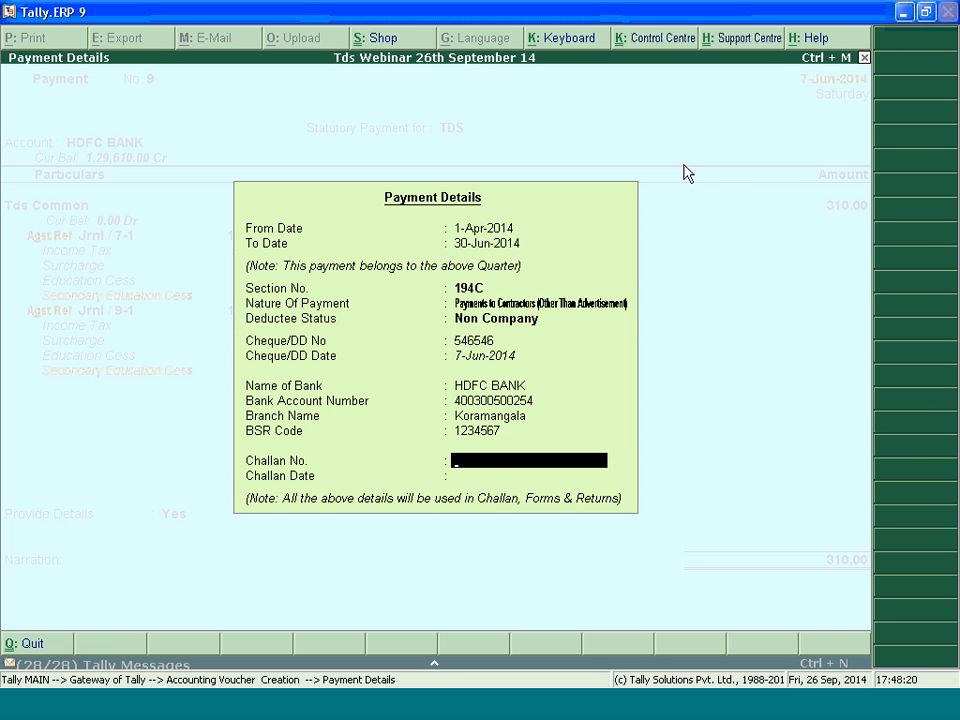
pyautogui.write('8787877')
pyautogui.press('Return')
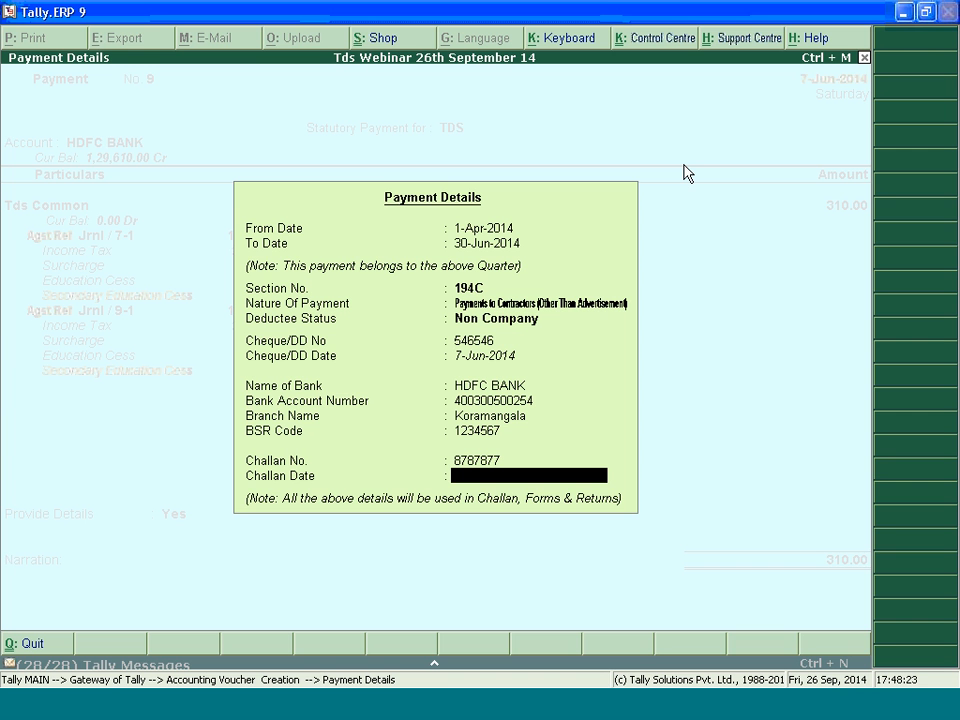
pyautogui.write('1-6-2014')
# Accept the HDFC BANK allocation as an A/c Payee cheque for 310.00 and save the TDS payment voucher
pyautogui.press('Return')
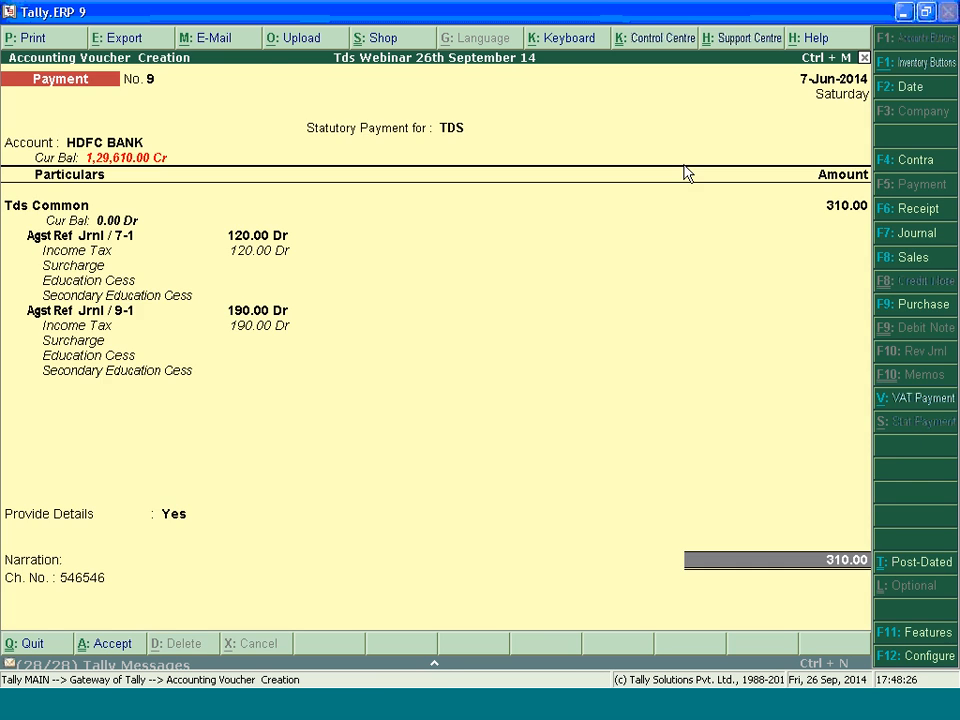
pyautogui.press('Return')
pyautogui.press('Return')
pyautogui.press('Return')
pyautogui.press('Return')
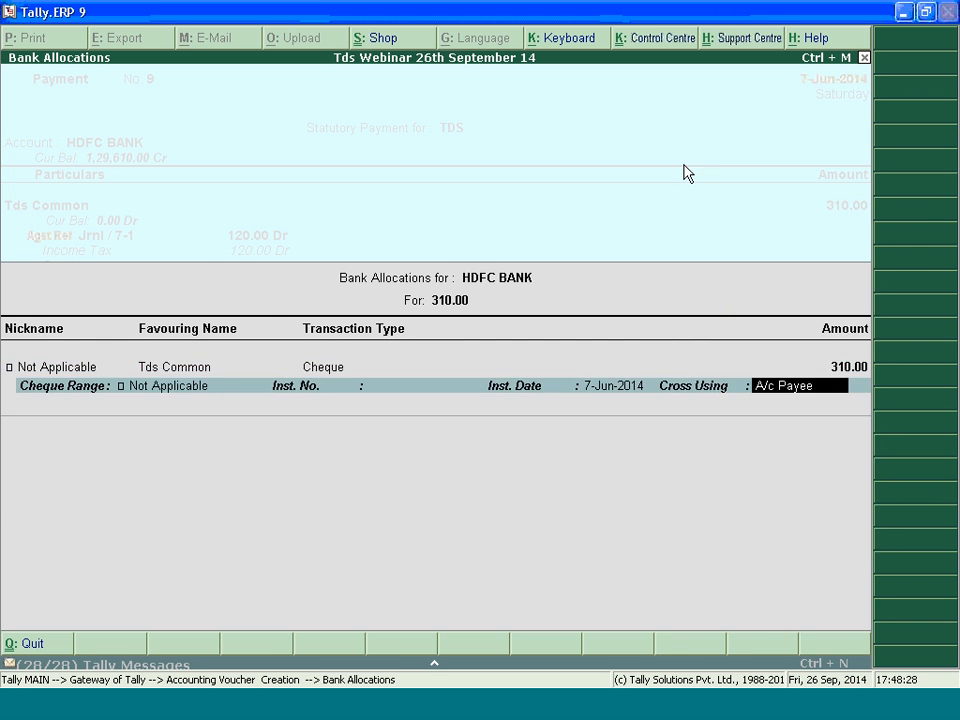
pyautogui.press('Return')
pyautogui.press('Return')
pyautogui.press('Return')
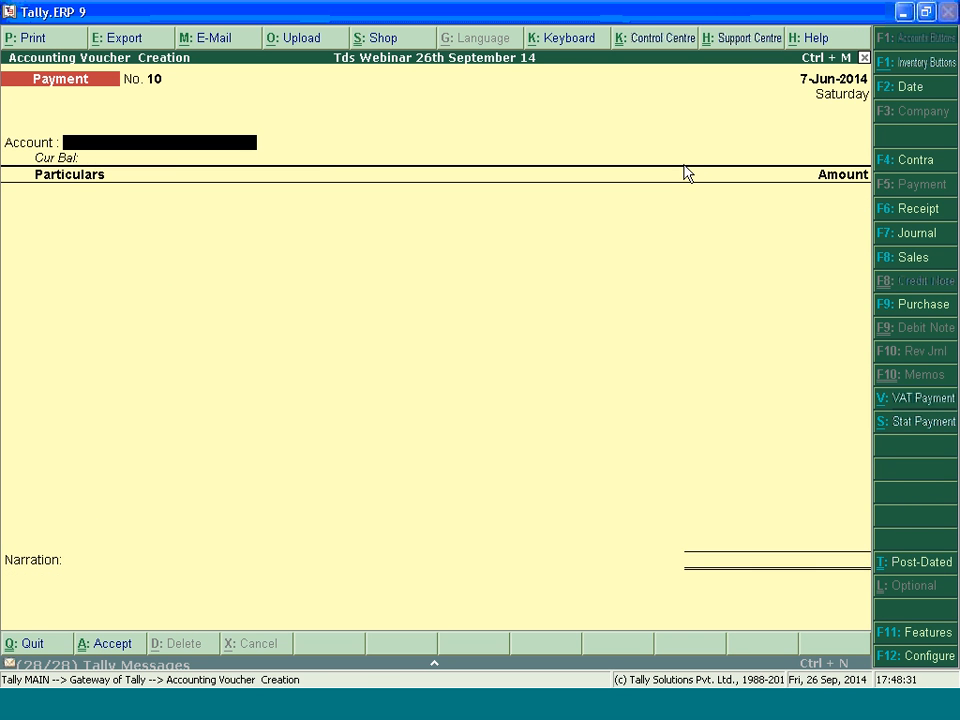
# Review the TDS Computation report down to the balance payable for the current month, and return to the Gateway of Tally
pyautogui.press('Escape')
pyautogui.press('d')
pyautogui.press('o')
pyautogui.press('t')
pyautogui.press('c')
pyautogui.press('Down')
pyautogui.press('Down')
pyautogui.press('Down')
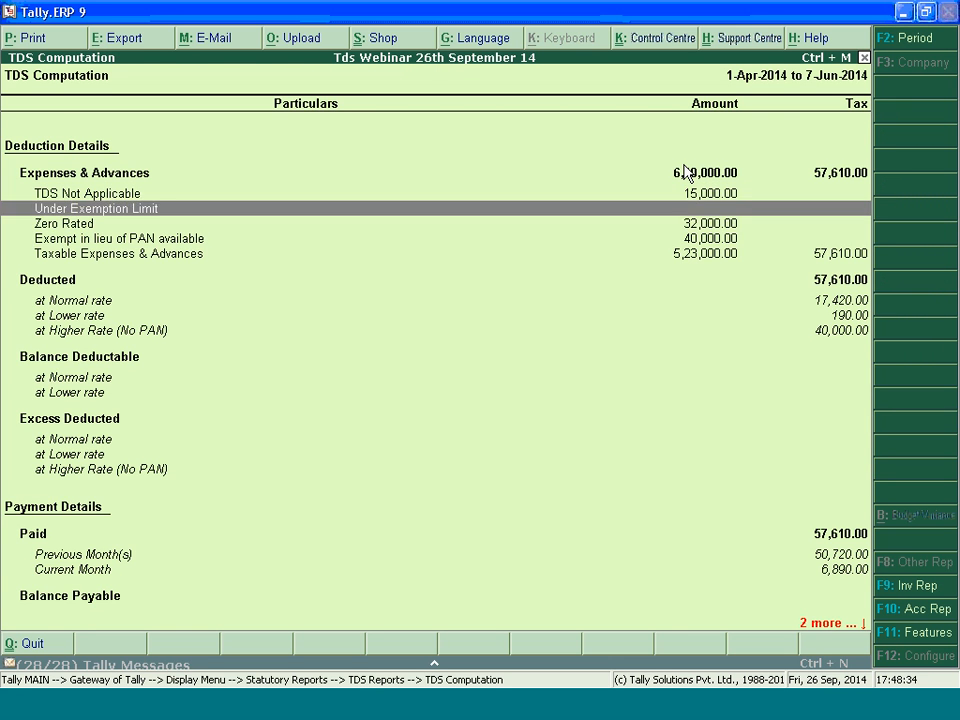
pyautogui.press('Down')
pyautogui.press('Down')
pyautogui.press('Down')
pyautogui.press('Down')
pyautogui.press('Down')
pyautogui.press('Down')
pyautogui.press('Down')
pyautogui.press('Down')
pyautogui.press('Down')
pyautogui.press('Down')
pyautogui.press('Down')
pyautogui.press('Down')
pyautogui.press('Down')
pyautogui.press('Down')
pyautogui.press('Down')
pyautogui.press('Down')
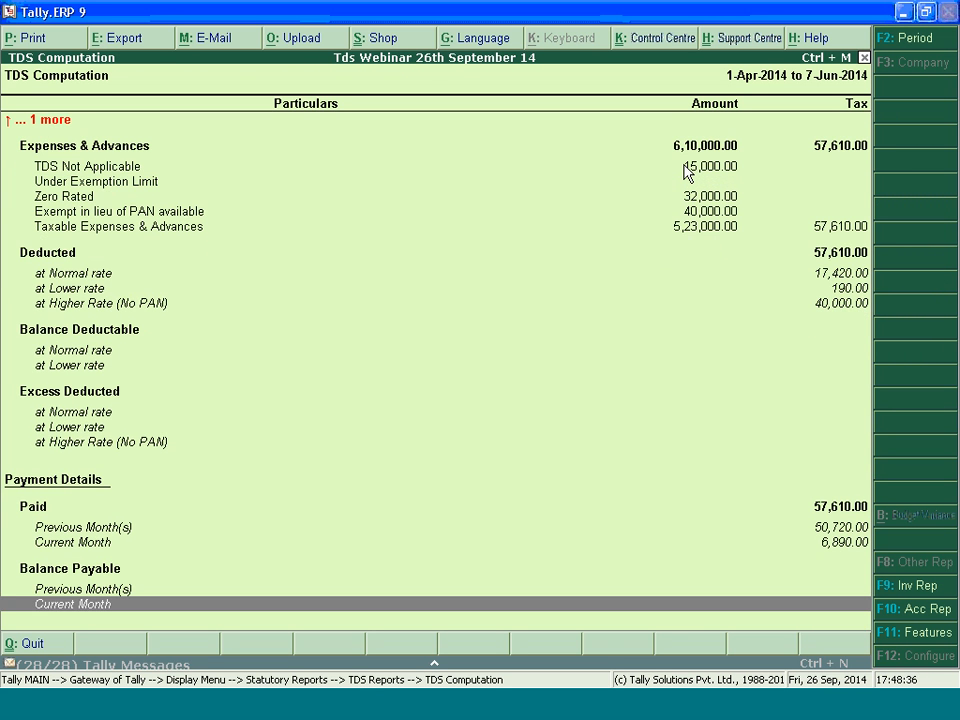
pyautogui.press('Escape')
pyautogui.press('Escape')
pyautogui.press('Escape')
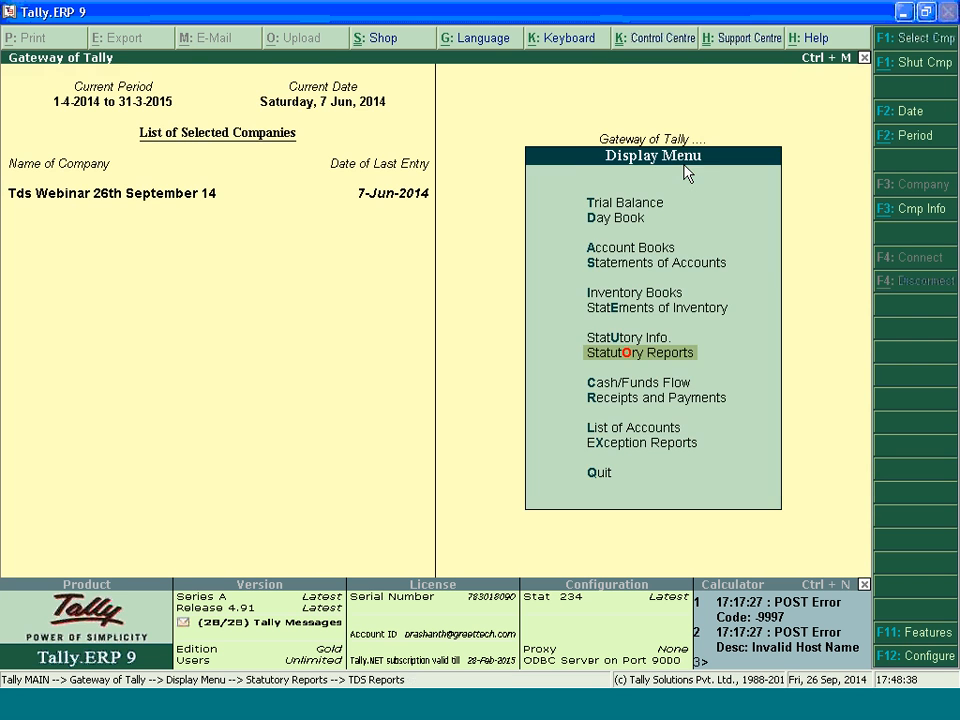
pyautogui.press('Escape')
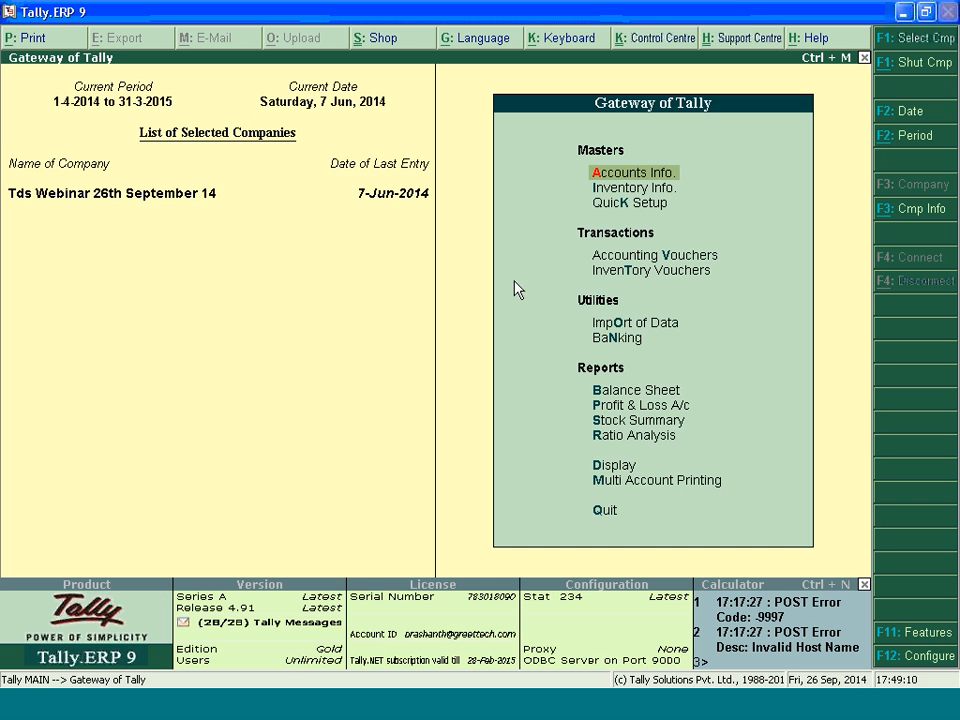
# Create a payment voucher from HDFC BANK to Party Without Pan for 1,60,000
pyautogui.press('v')
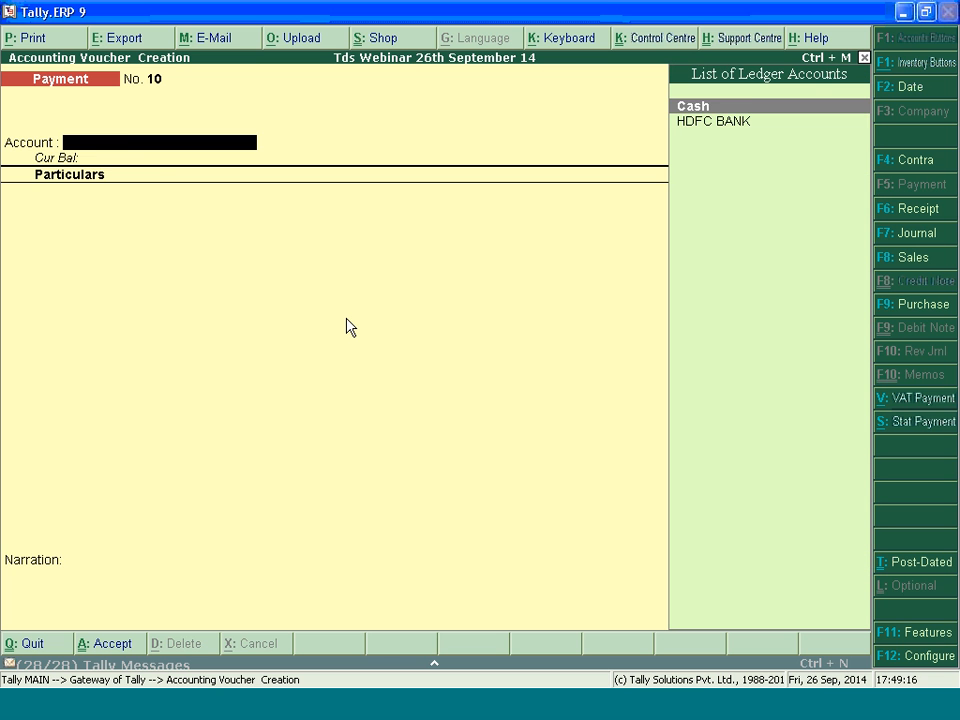
pyautogui.press('Down')
pyautogui.press('Return')
pyautogui.press('Down')
pyautogui.press('Down')
pyautogui.press('Down')
pyautogui.press('Down')
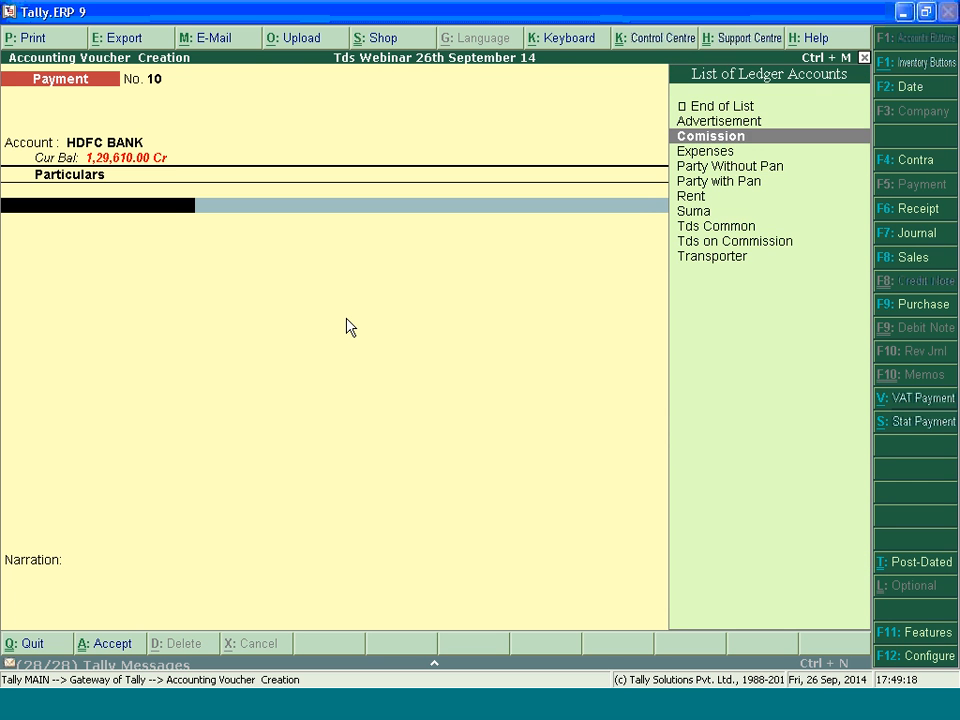
pyautogui.press('Return')
pyautogui.write('160000')
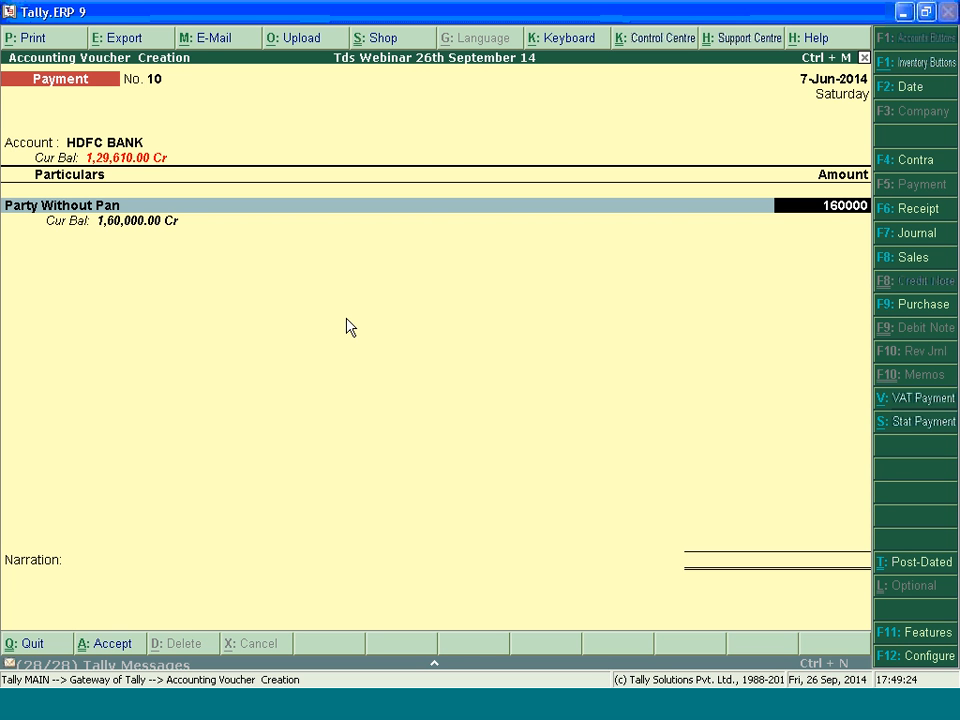
pyautogui.press('Return')
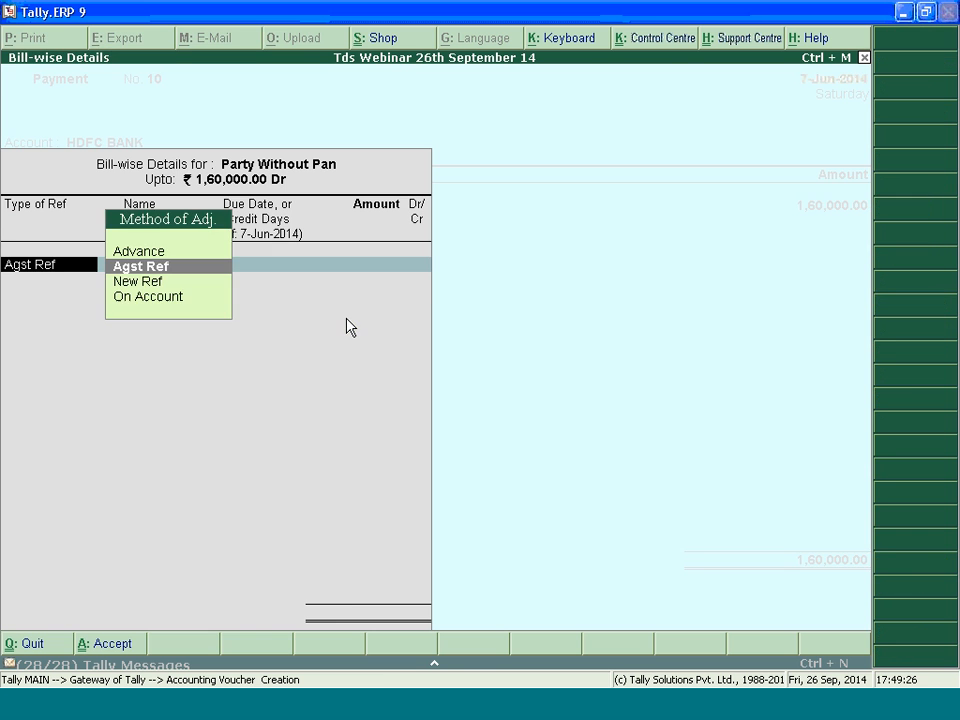
# Adjust the payment against reference 3, accept the A/c Payee cheque allocation dated 7-Jun-2014, and save the voucher
pyautogui.press('Return')
pyautogui.press('Return')
pyautogui.press('Return')
pyautogui.press('Return')
pyautogui.press('Return')
pyautogui.press('Return')
pyautogui.press('Return')
pyautogui.press('Return')
pyautogui.press('Return')
pyautogui.press('Return')
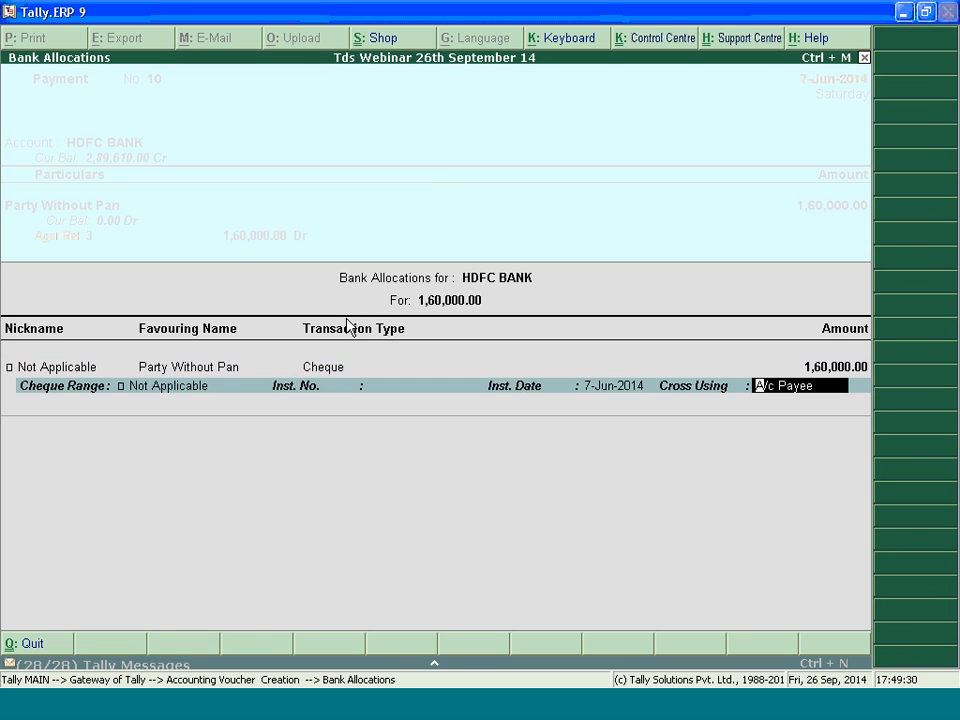
pyautogui.press('Return')
pyautogui.press('Return')
pyautogui.press('Return')
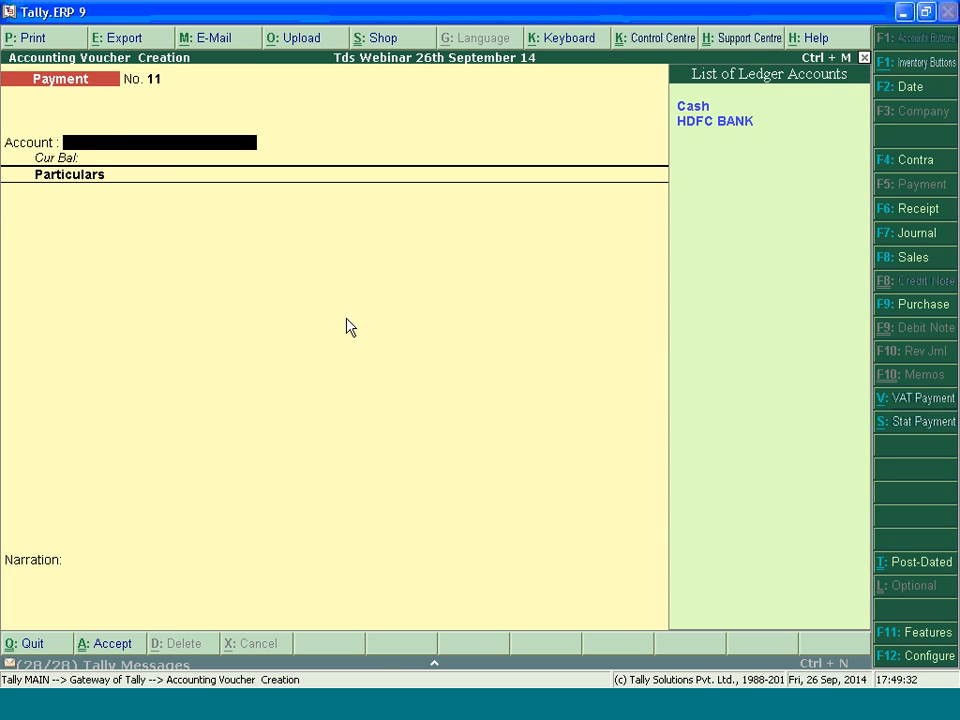
# Create a payment voucher from HDFC BANK to Party with Pan for 1,18,700
pyautogui.press('Down')
pyautogui.press('Return')
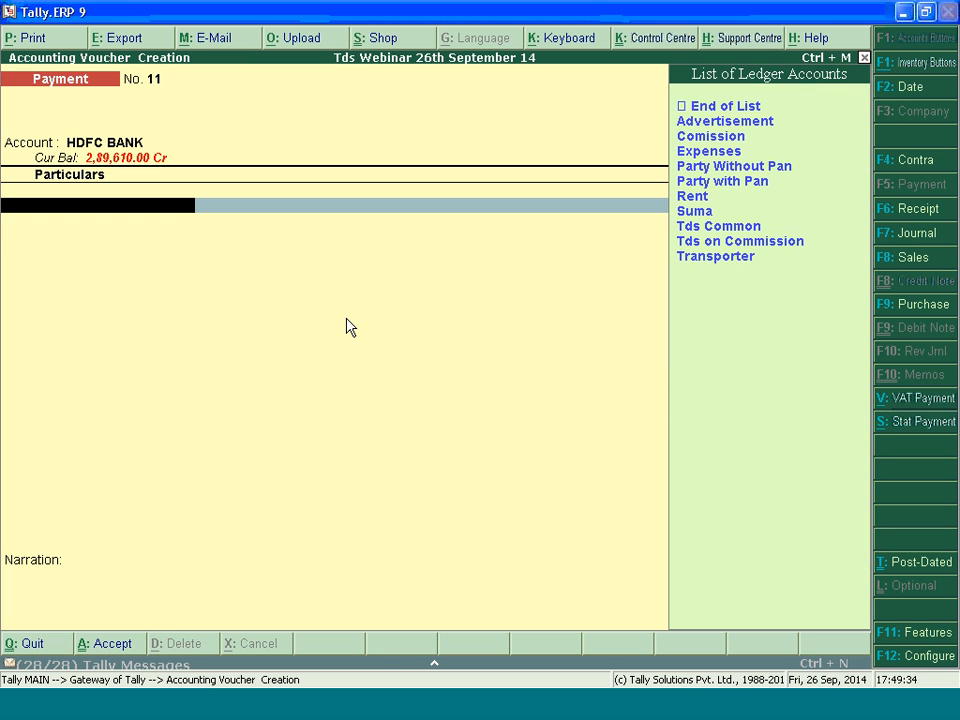
pyautogui.press('Down')
pyautogui.press('Down')
pyautogui.press('Down')
pyautogui.press('Down')
pyautogui.press('Down')
pyautogui.press('Up')
pyautogui.press('Down')
pyautogui.press('Return')
pyautogui.write('1')
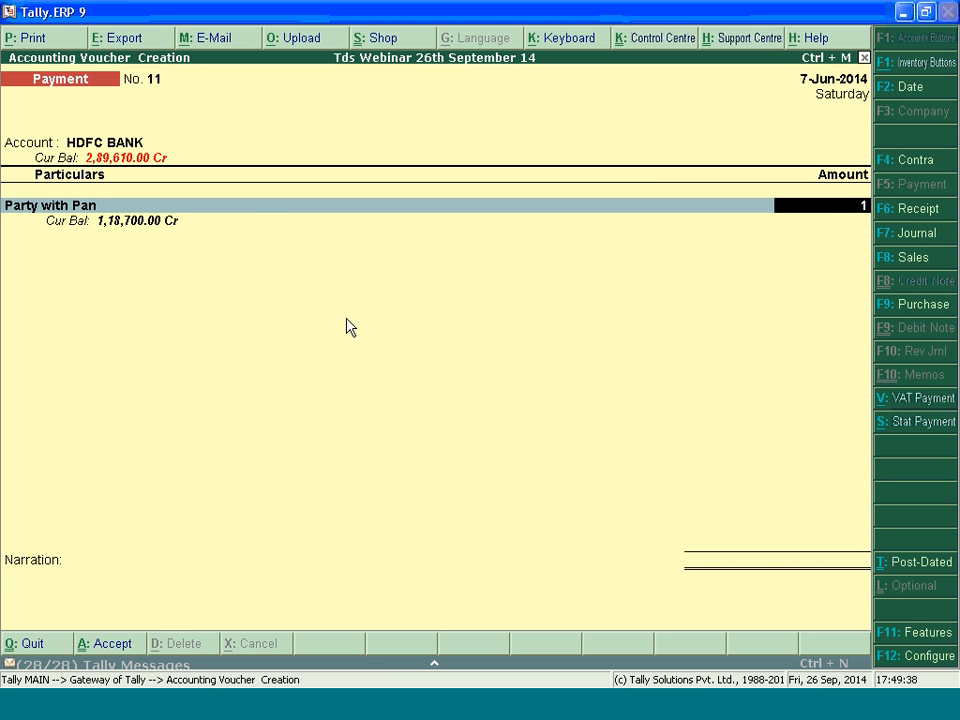
pyautogui.write(',18,700')
pyautogui.press('Return')
# Adjust the payment against reference 1 for 19,600, reference 10 for 93,300 and reference 2 for 5,800
pyautogui.press('Return')
pyautogui.press('Return')
pyautogui.press('Return')
pyautogui.press('Return')
pyautogui.press('Return')
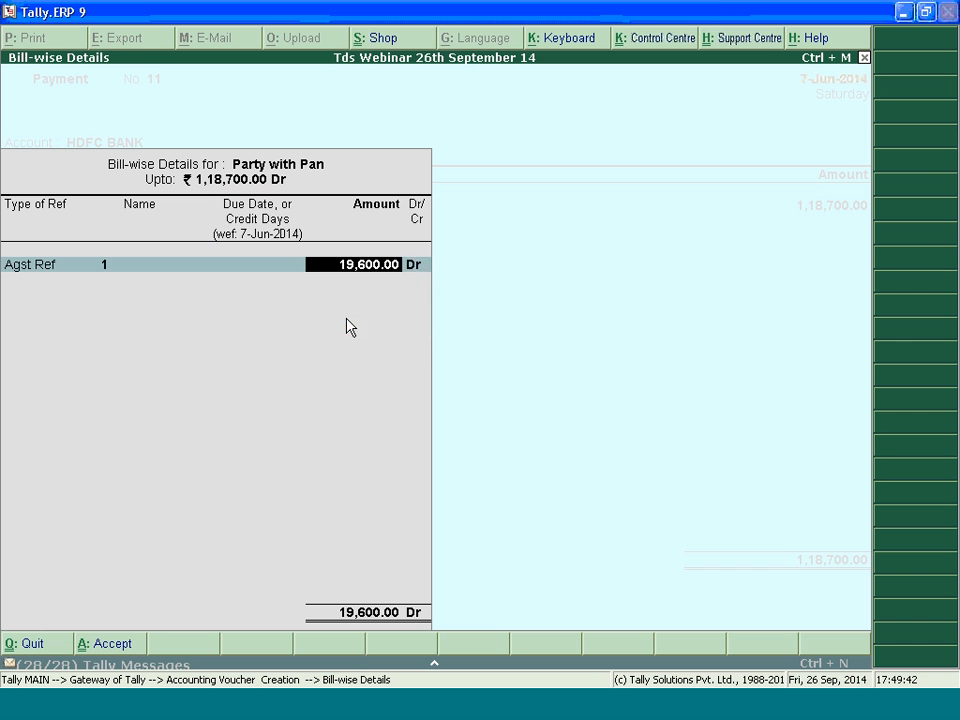
pyautogui.press('Return')
pyautogui.press('Return')
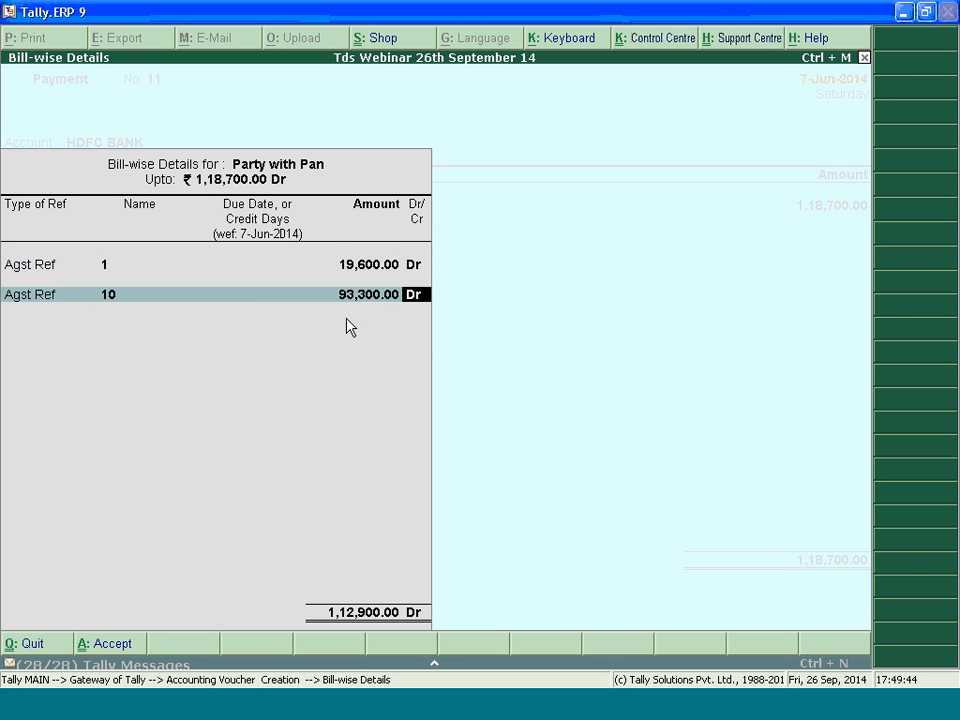
pyautogui.press('Return')
pyautogui.press('Return')
pyautogui.press('Return')
pyautogui.press('Return')
pyautogui.press('Return')
pyautogui.press('Return')
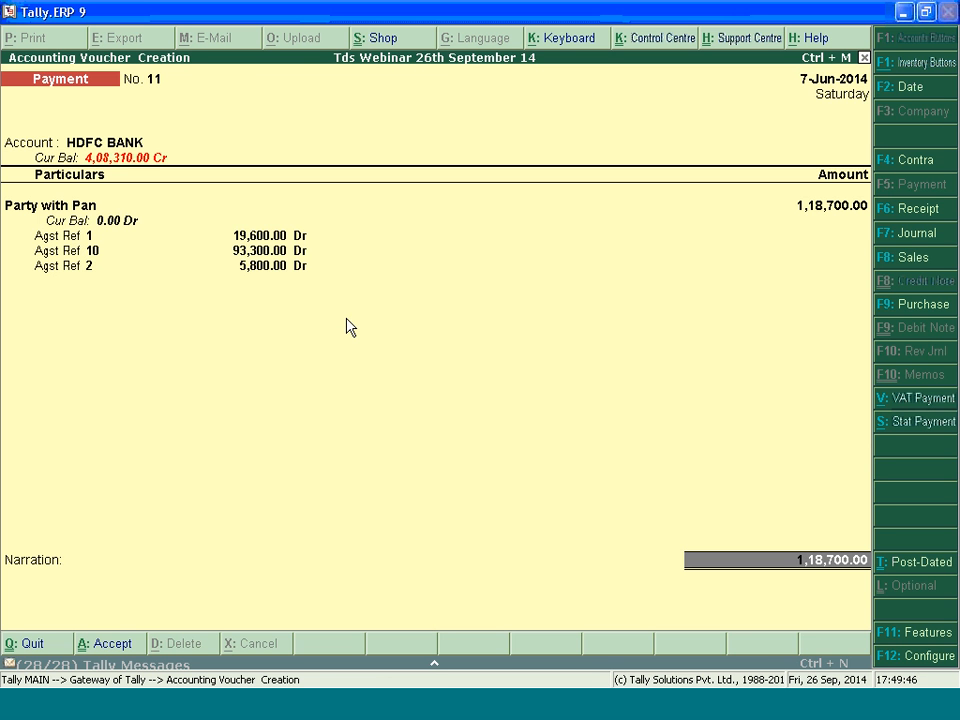
# Go back through the voucher's bill references 1, 10 and 2 to review their adjusted amounts
pyautogui.press('BackSpace')
pyautogui.press('BackSpace')
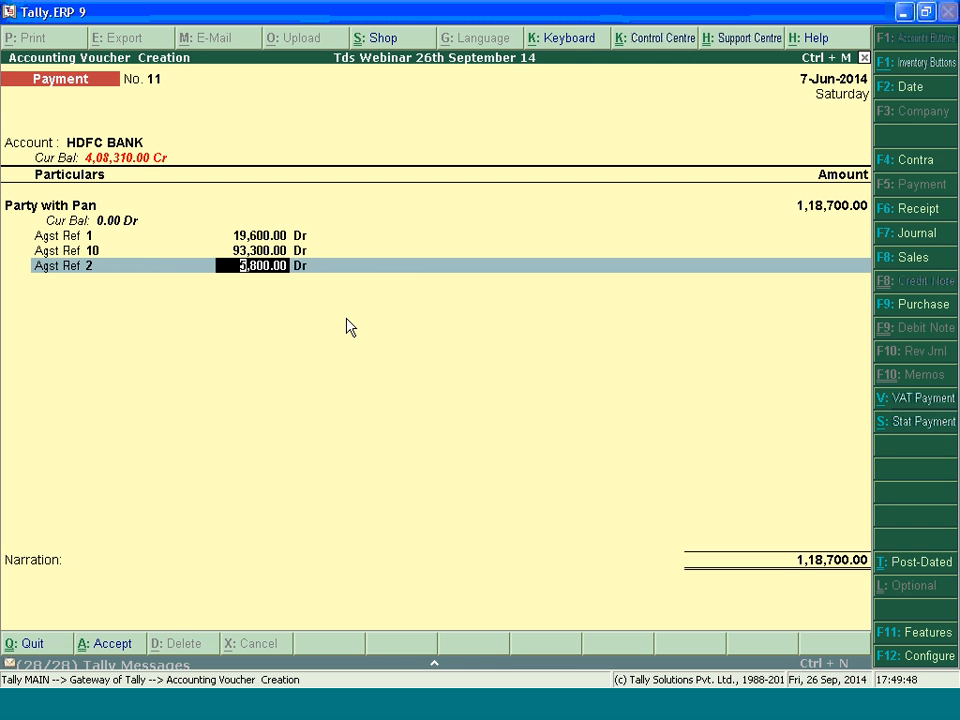
pyautogui.press('BackSpace')
pyautogui.press('BackSpace')
pyautogui.press('BackSpace')
pyautogui.press('BackSpace')
pyautogui.press('BackSpace')
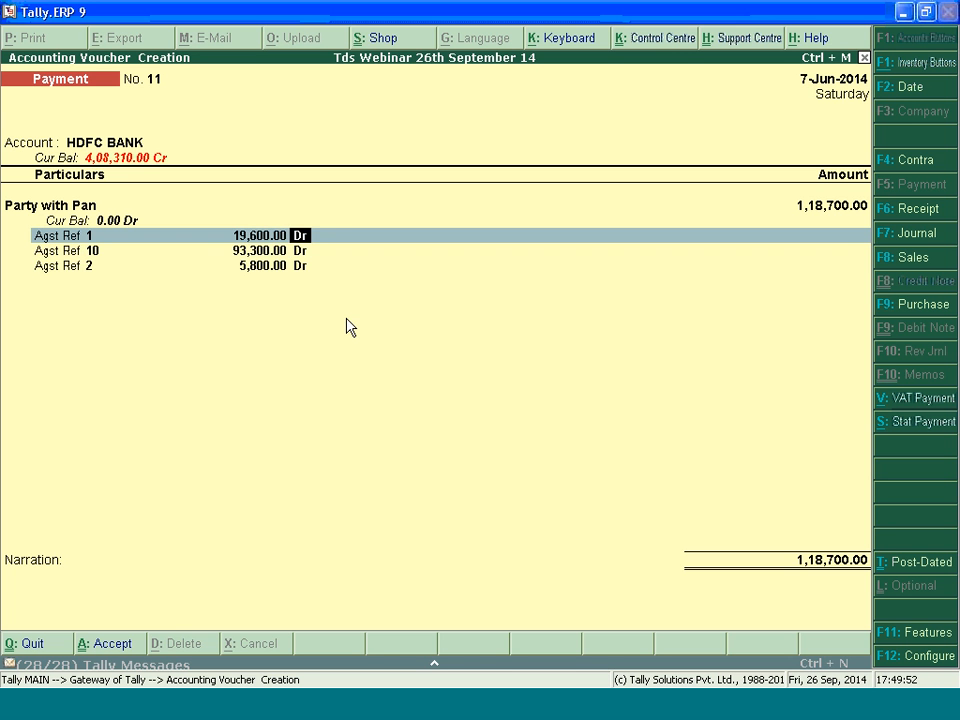
pyautogui.press('Return')
pyautogui.press('Return')
pyautogui.press('Return')
pyautogui.press('Return')
pyautogui.press('Return')
pyautogui.press('Return')
# Accept the remaining details and save the payment voucher for Party with Pan
pyautogui.press('Return')
pyautogui.press('Return')
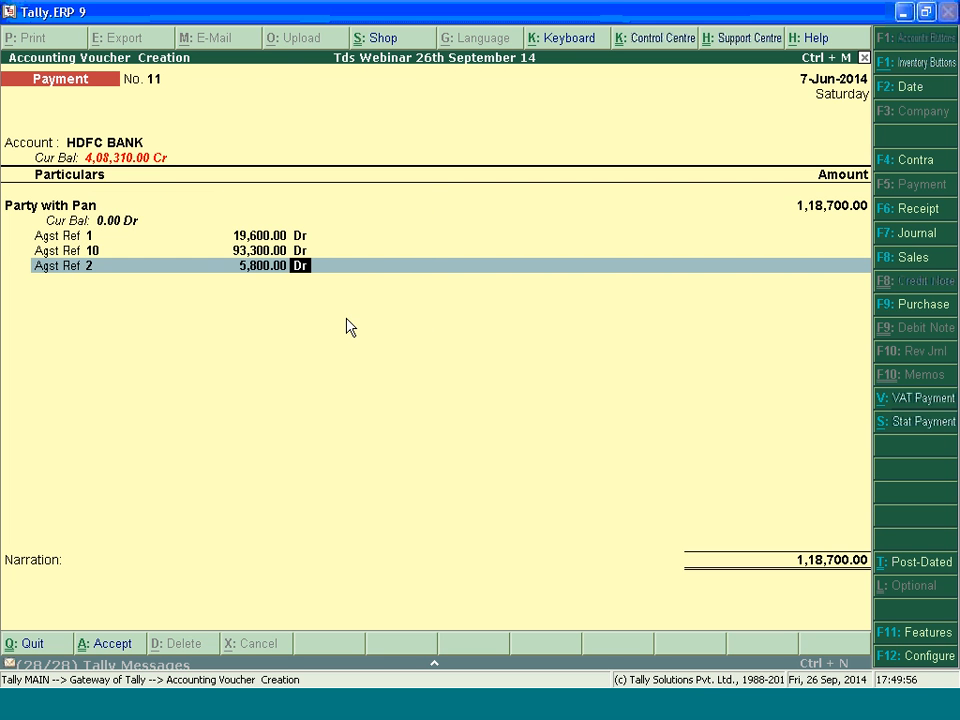
pyautogui.press('Return')
pyautogui.press('Return')
pyautogui.press('Return')
pyautogui.press('Return')
pyautogui.press('Return')
pyautogui.press('Return')
# Select HDFC BANK as the paying account of the new payment voucher
pyautogui.press('Return')
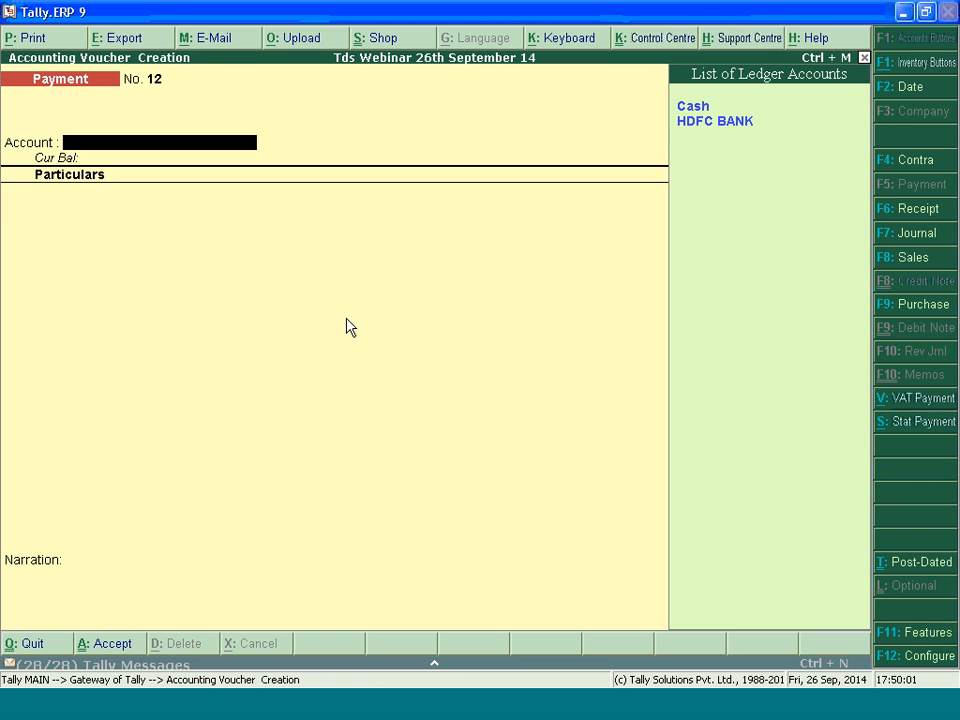
pyautogui.press('Down')
pyautogui.press('Return')
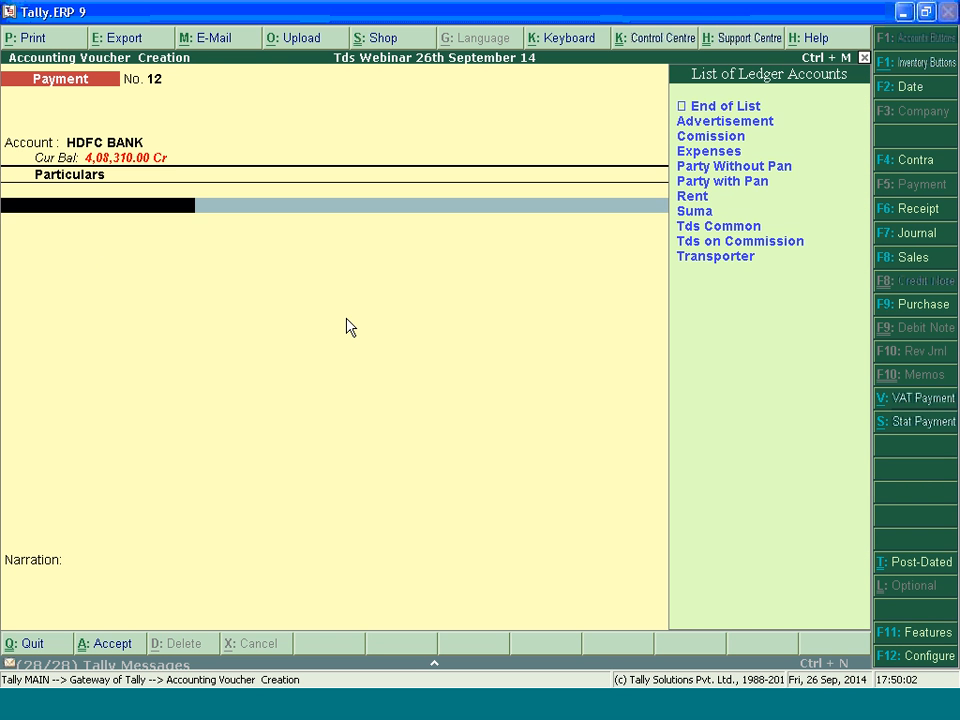
pyautogui.press('Down')
pyautogui.press('Down')
pyautogui.press('Down')
pyautogui.press('Down')
pyautogui.press('Down')
pyautogui.press('Return')
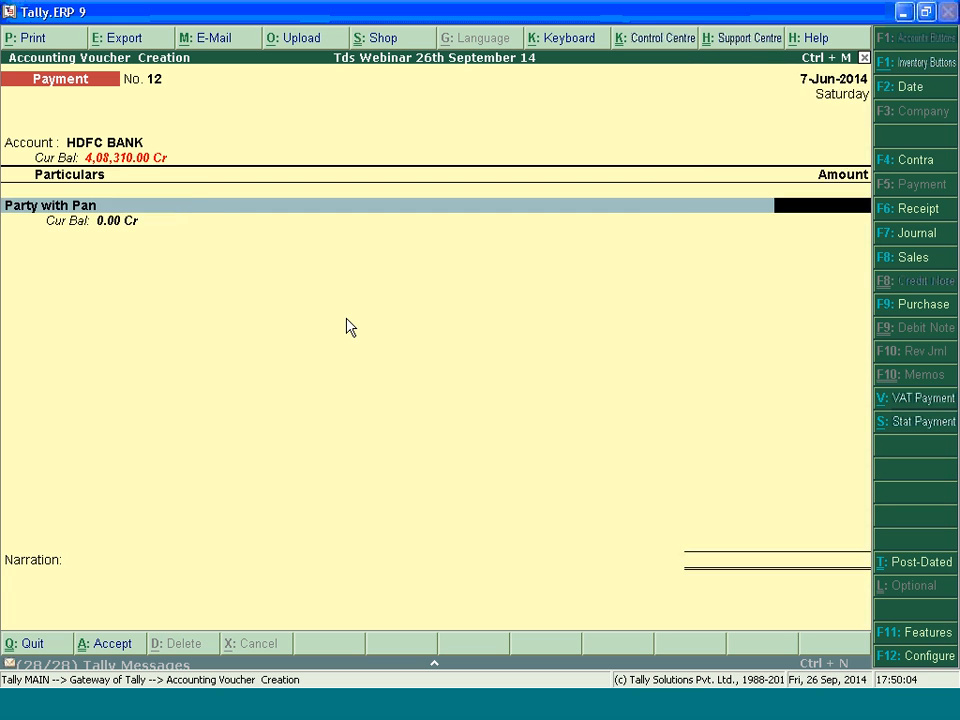
pyautogui.press('BackSpace')
pyautogui.press('Up')
pyautogui.press('Return')
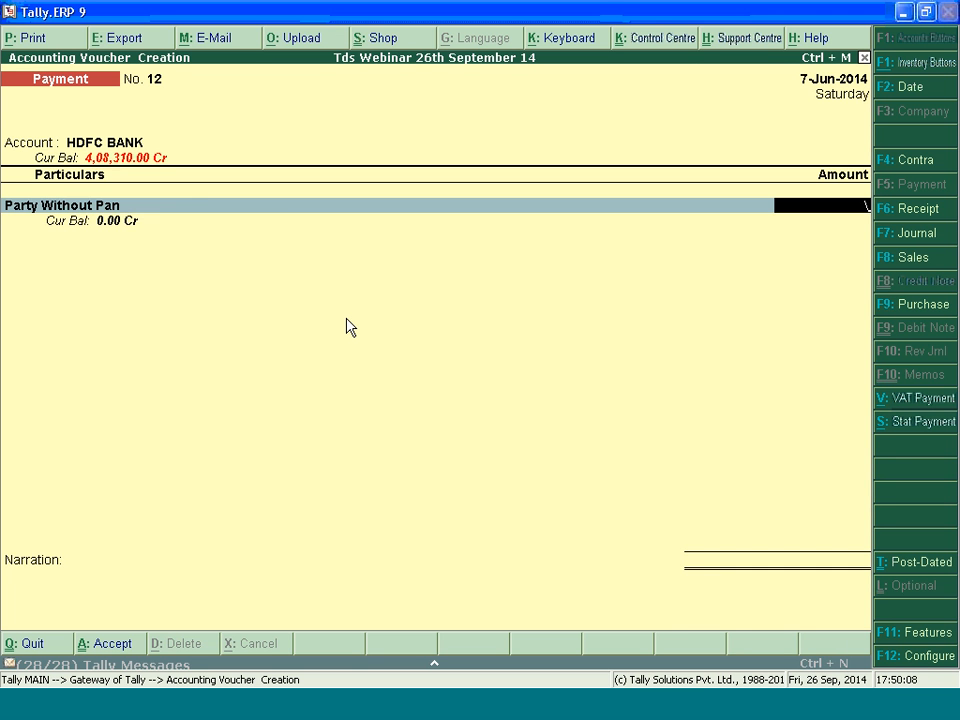
pyautogui.press('BackSpace')
# Enter the individual party's ledger listed after Rent as the payee with an amount of 81,690
pyautogui.press('Down')
pyautogui.press('Down')
pyautogui.press('Down')
pyautogui.press('Return')
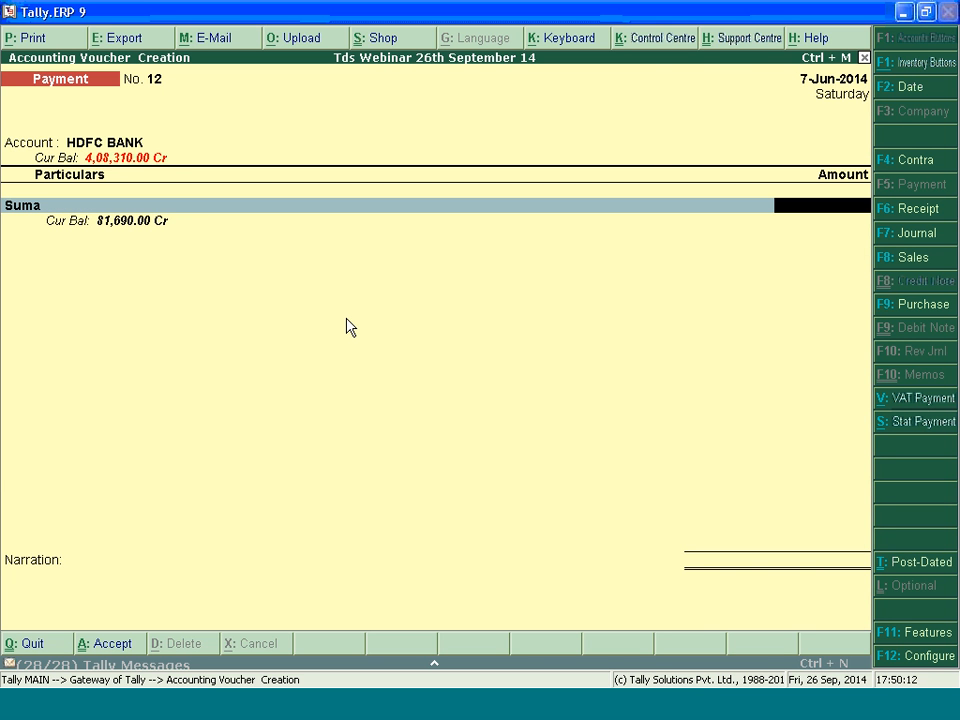
pyautogui.write('81,690')
pyautogui.press('Return')
# Adjust the payment against the pending references starting with 7 and 8, accept the A/c Payee cheque dated 7-Jun-2014, save the voucher and quit voucher entry
pyautogui.press('Return')
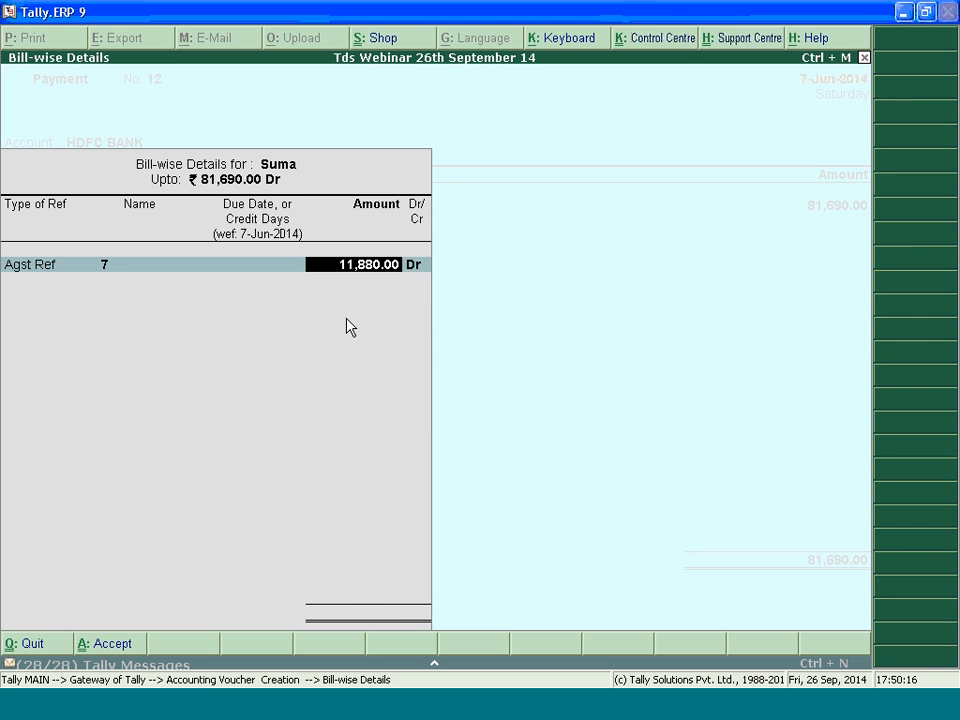
pyautogui.press('Return')
pyautogui.press('Return')
pyautogui.press('Return')
pyautogui.press('Return')
pyautogui.press('Return')
pyautogui.press('Return')
pyautogui.press('Return')
pyautogui.press('Return')
pyautogui.press('Return')
pyautogui.press('Return')
pyautogui.press('Return')
pyautogui.press('Return')
pyautogui.press('Return')
pyautogui.press('Return')
pyautogui.press('Return')
pyautogui.press('Return')
pyautogui.press('Return')
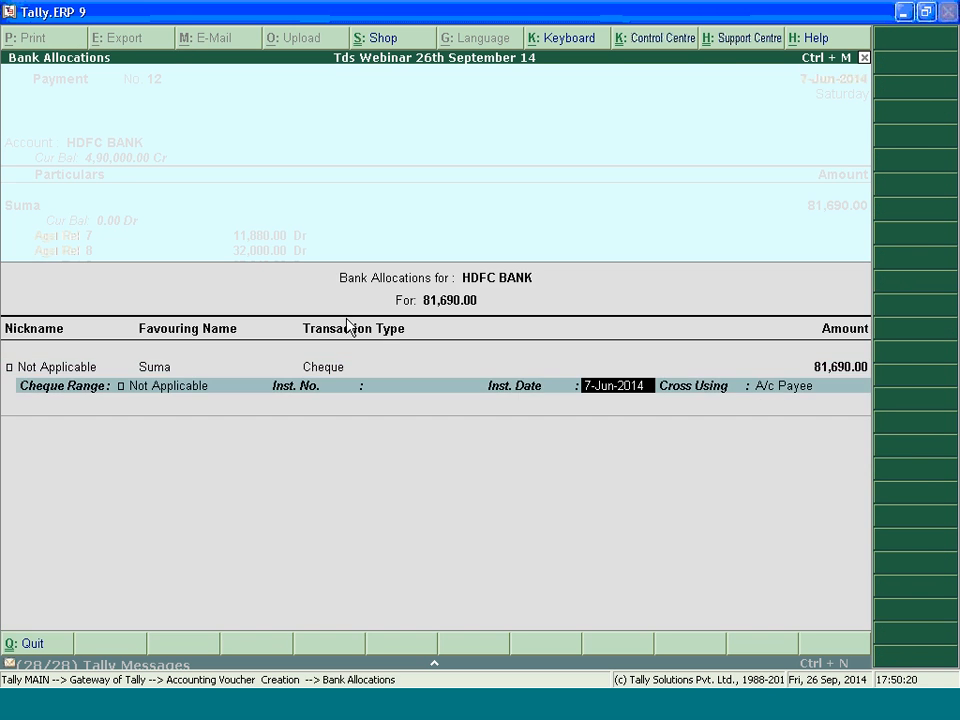
pyautogui.press('Return')
pyautogui.press('Escape')
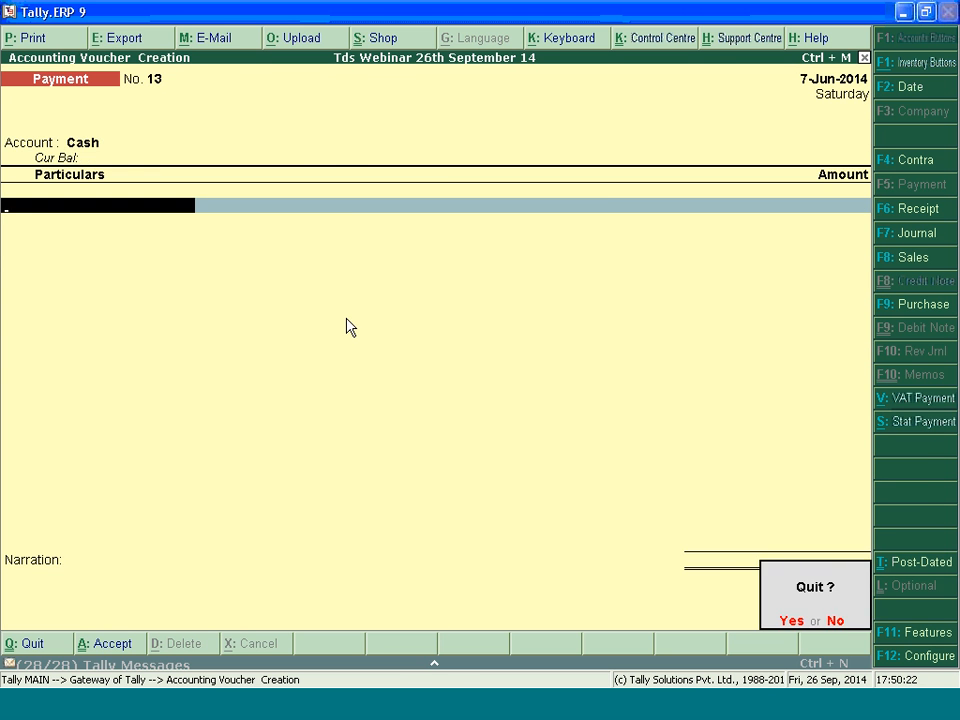
pyautogui.press('Return')
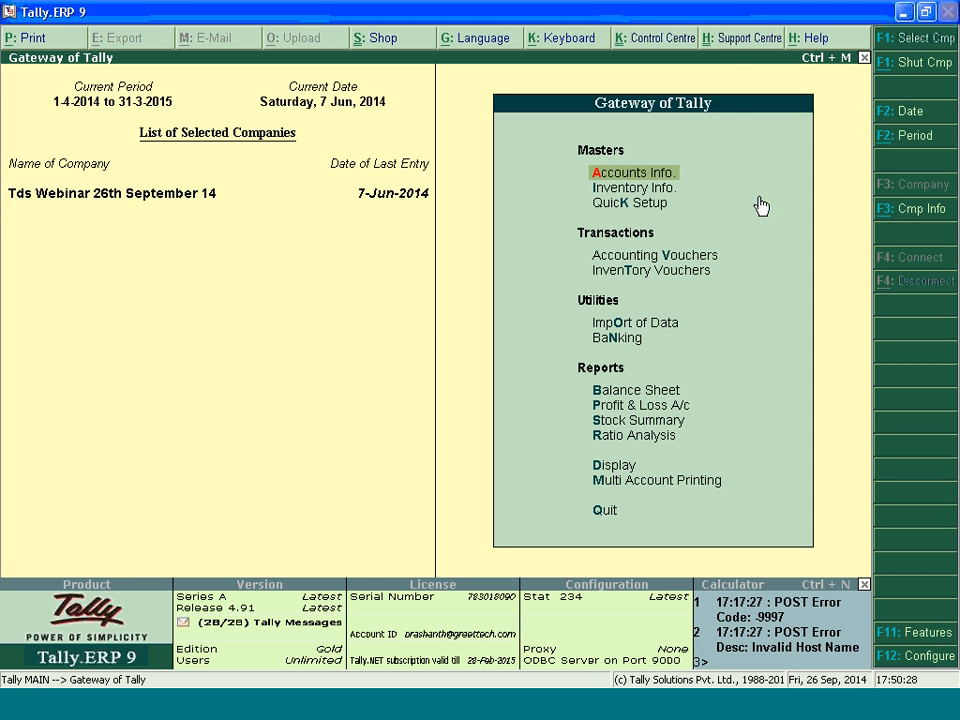
# Close the TAN number.txt file, minimize the 26th September 14 folder and switch back to Tally.ERP 9
pyautogui.click(917, 15)
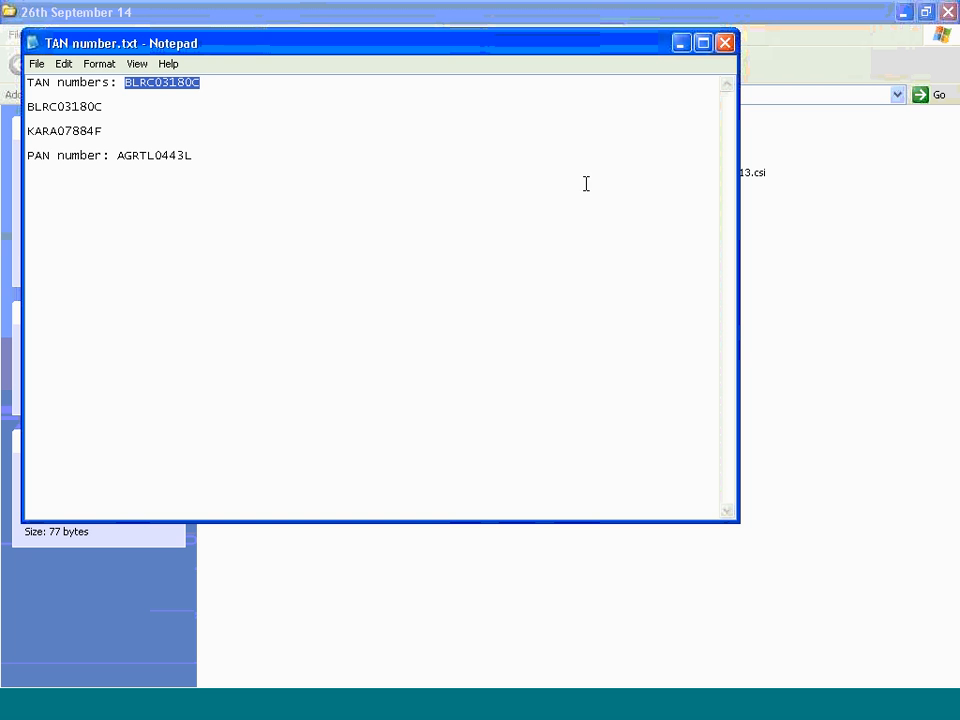
pyautogui.click(724, 43)
pyautogui.click(664, 358)
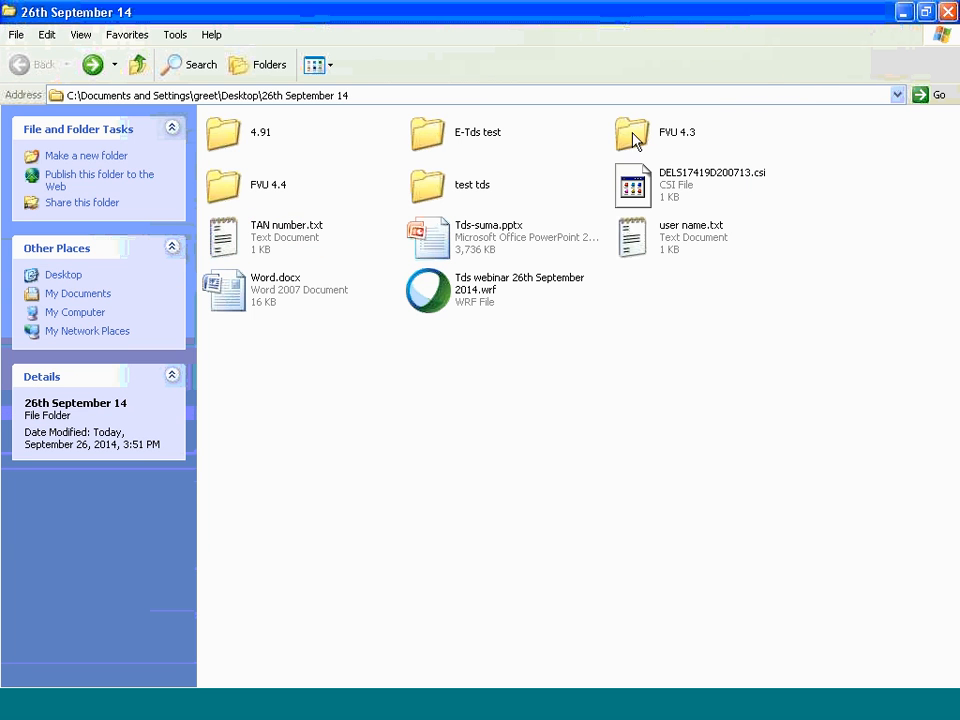
pyautogui.click(905, 13)
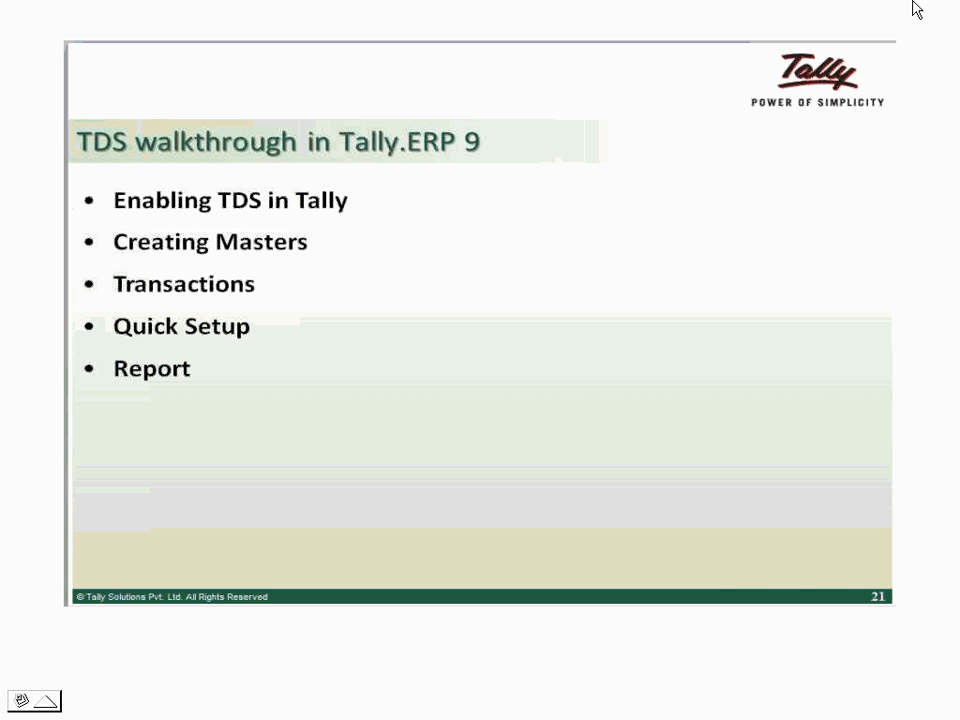
pyautogui.hotkey('alt', 'Tab')
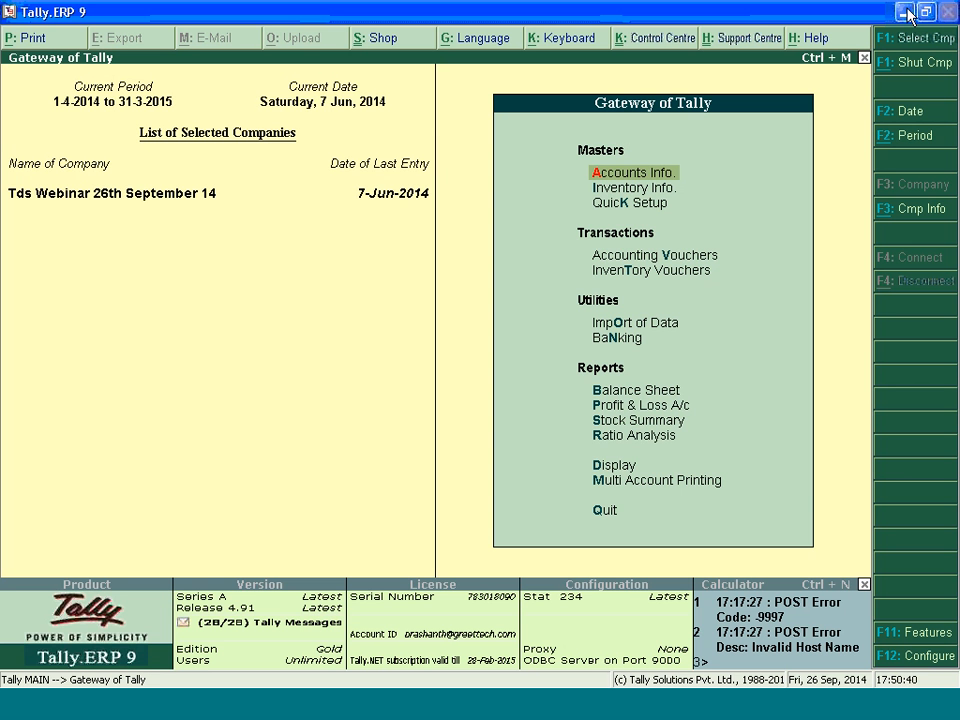
pyautogui.click(57, 712)
pyautogui.click(62, 640)
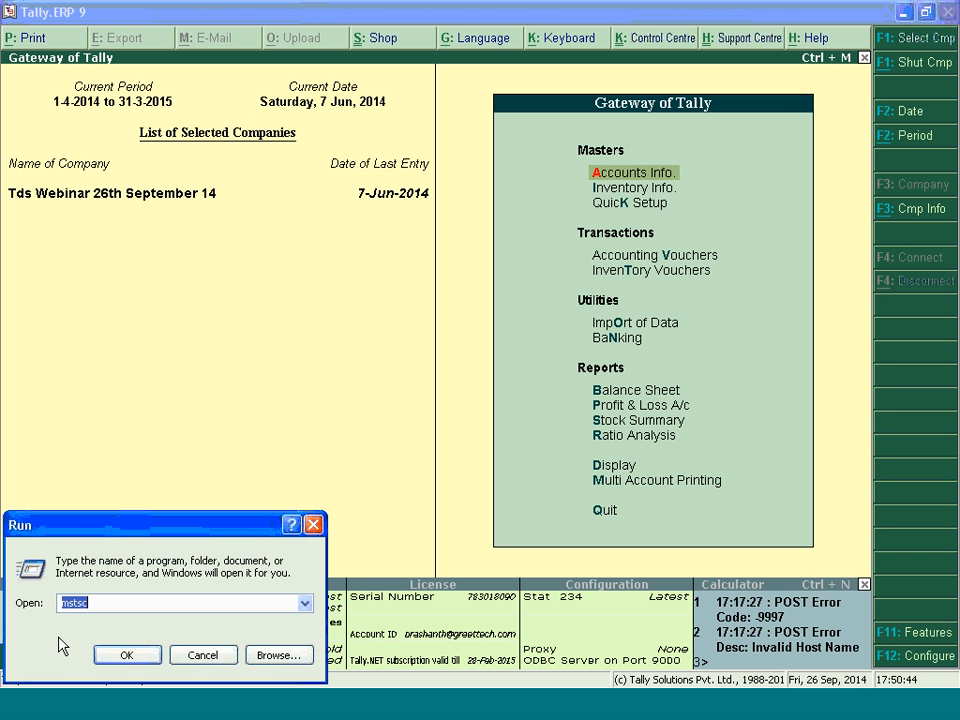
pyautogui.write('www.')
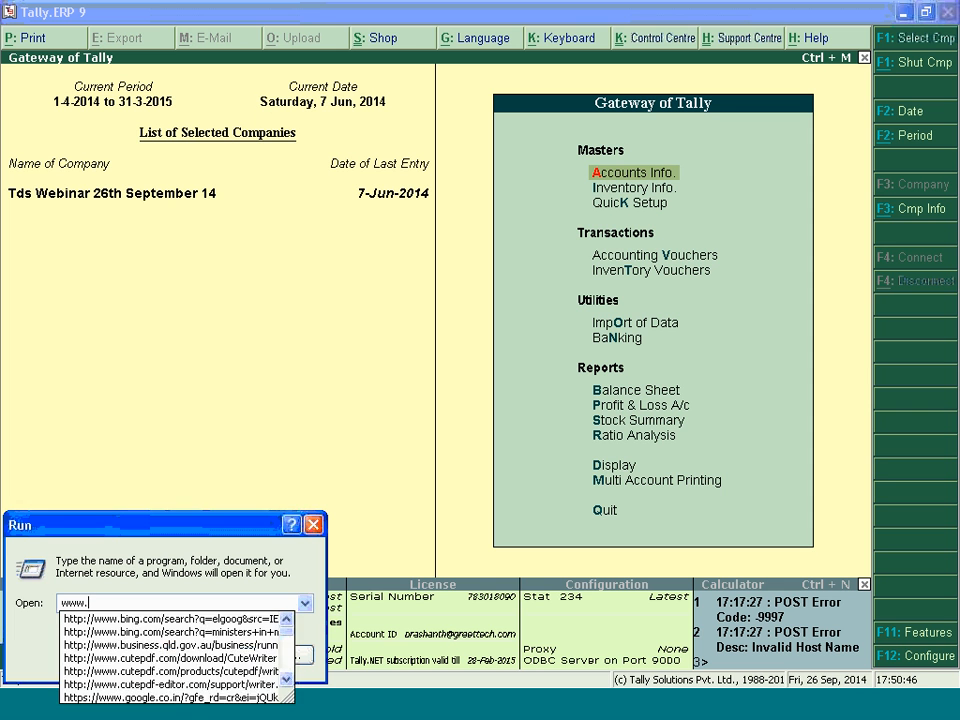
pyautogui.write('tin.')
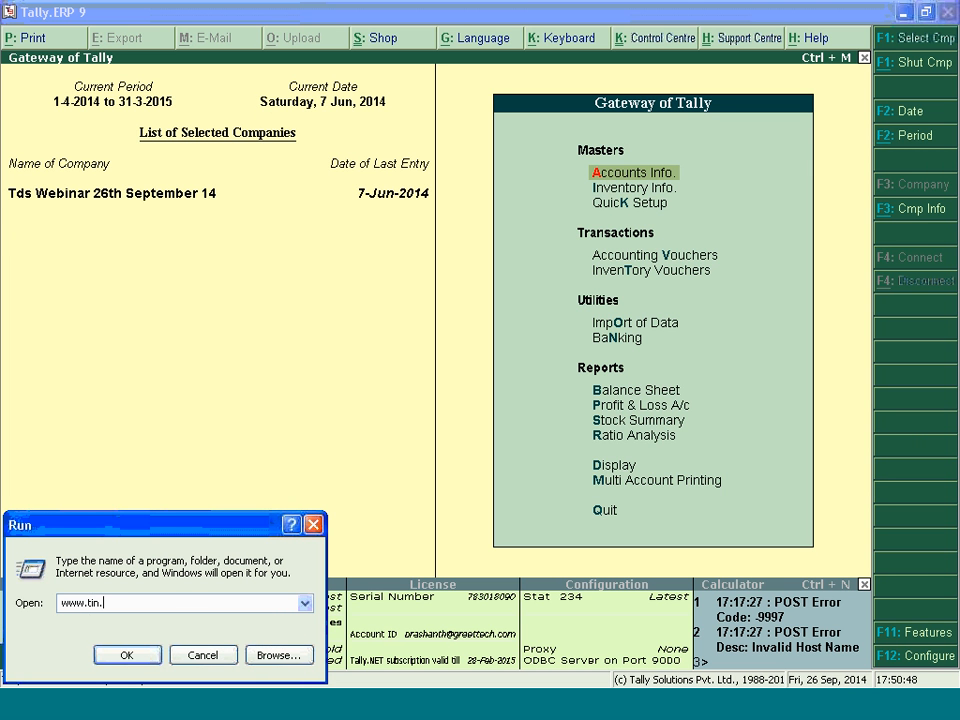
pyautogui.press('BackSpace')
pyautogui.write('-ns')
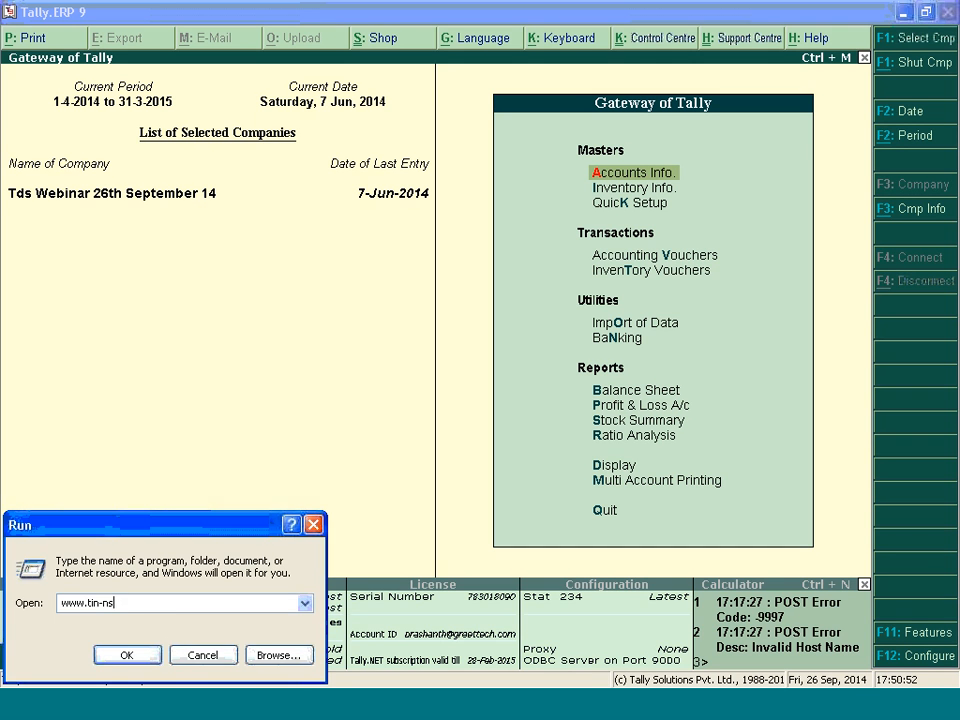
pyautogui.write('dl.com')
pyautogui.press('Return')
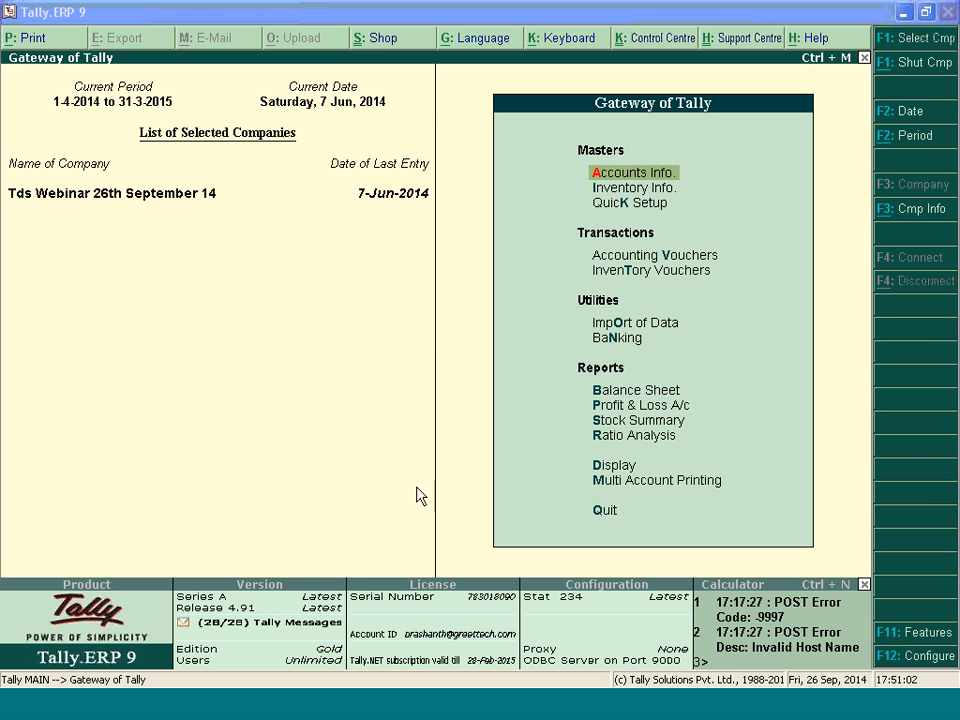
pyautogui.click(141, 717)
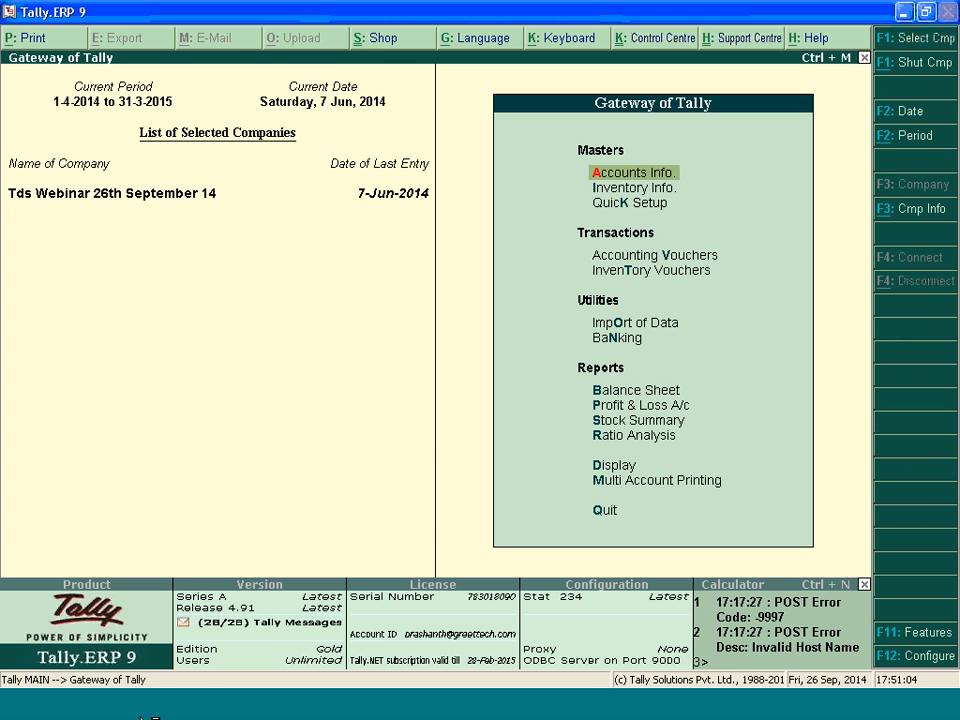
pyautogui.click(141, 717)
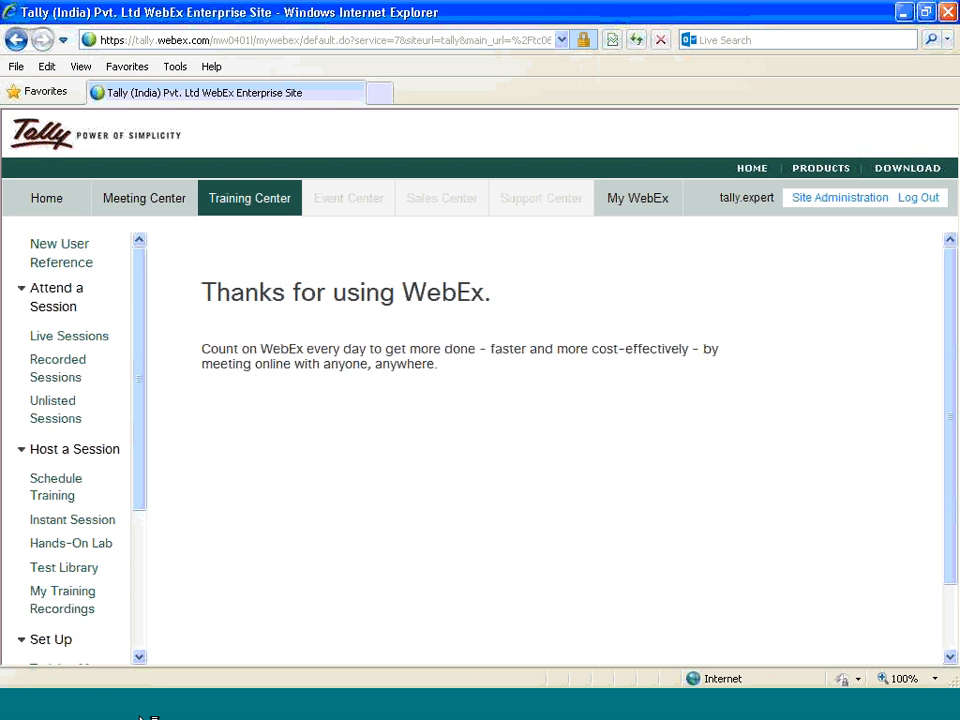
pyautogui.click(903, 12)
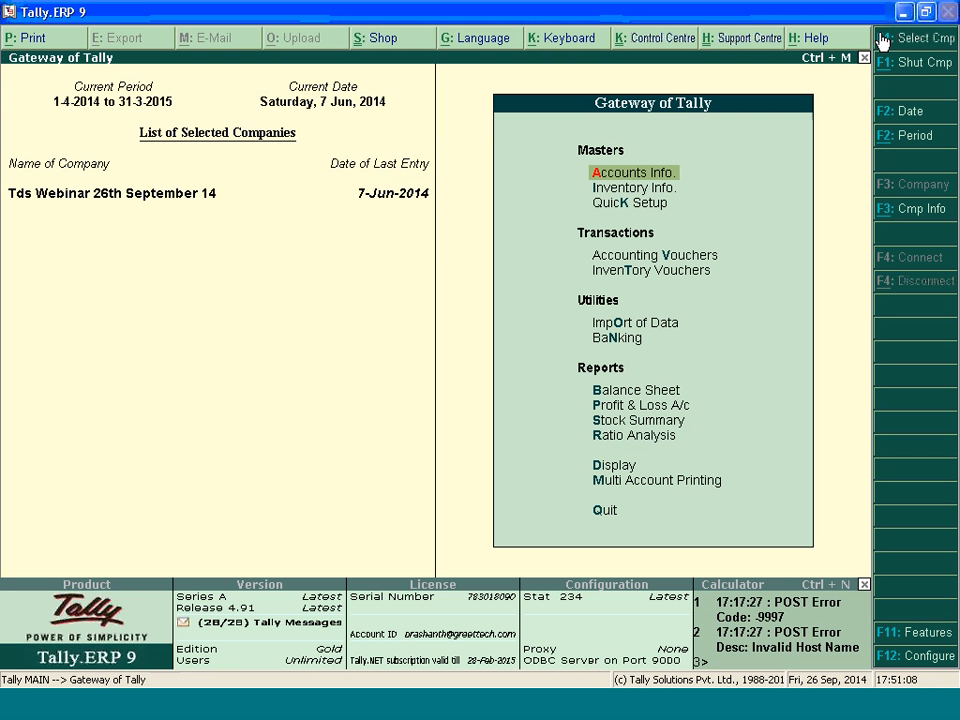
# Switch to the Comodo browser, open the Challan Status Enquiry status check on the TIN site and close the leftover error tab
pyautogui.click(30, 710)
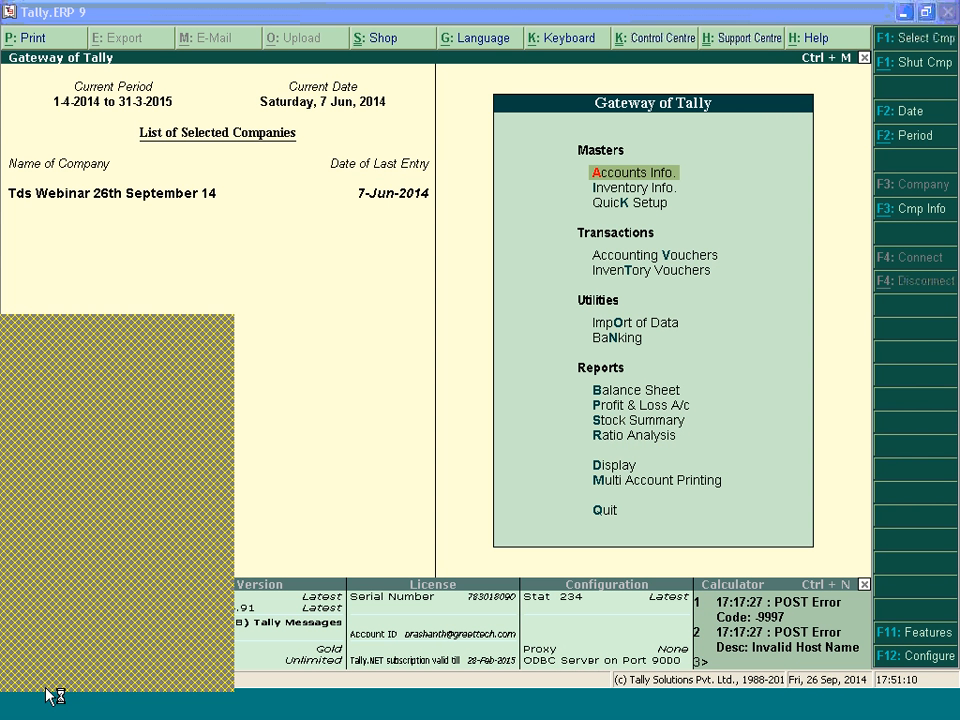
pyautogui.click(772, 713)
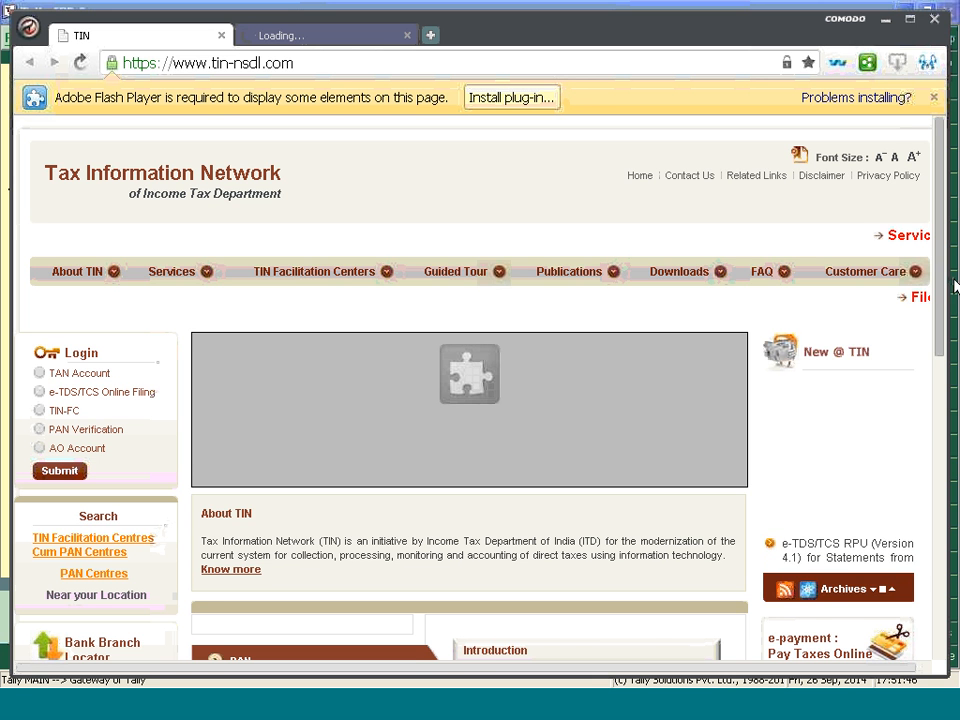
pyautogui.moveTo(941, 285); pyautogui.dragTo(941, 423)
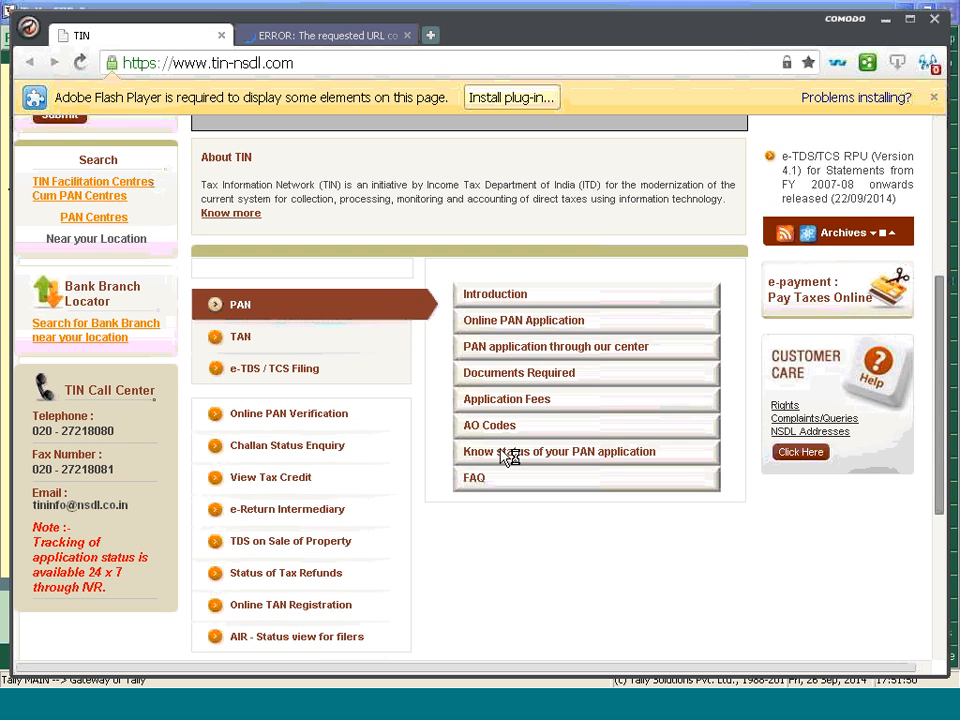
pyautogui.click(296, 453)
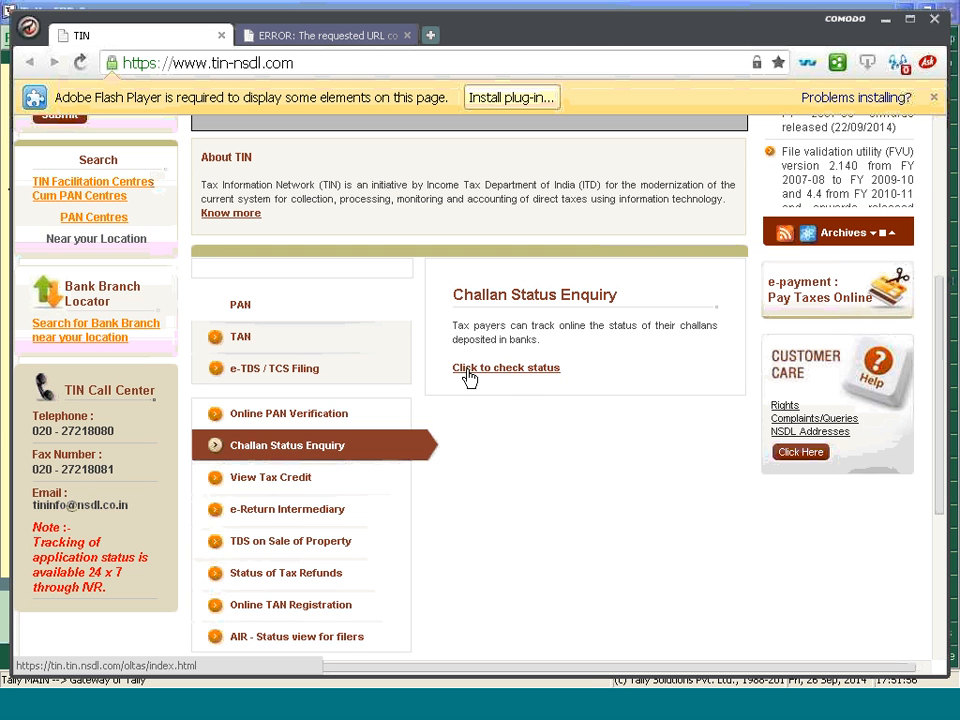
pyautogui.click(532, 375)
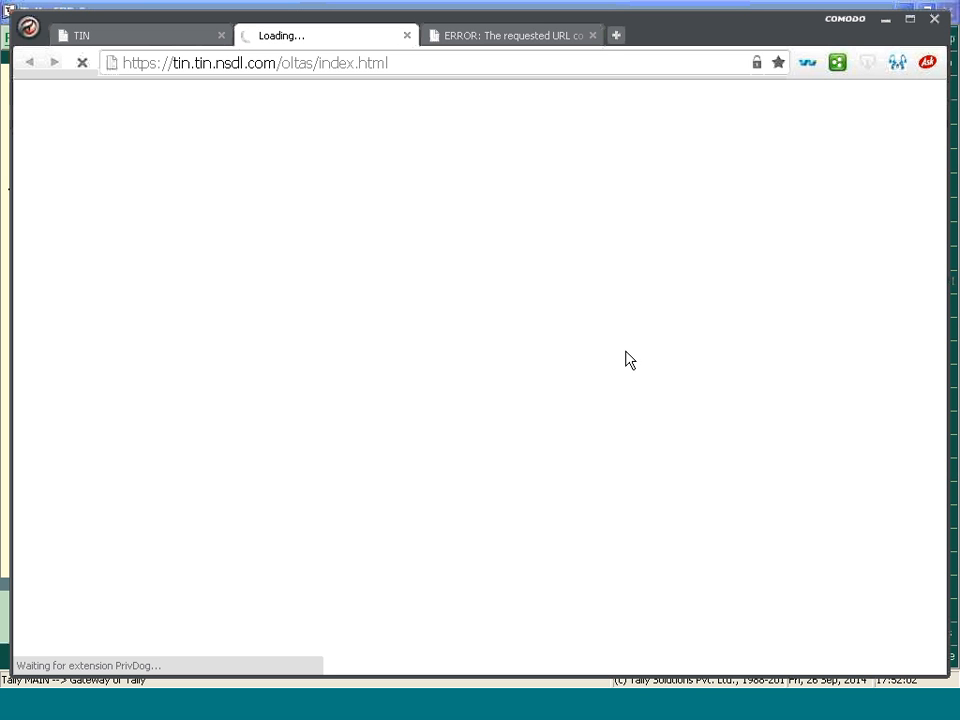
pyautogui.click(594, 36)
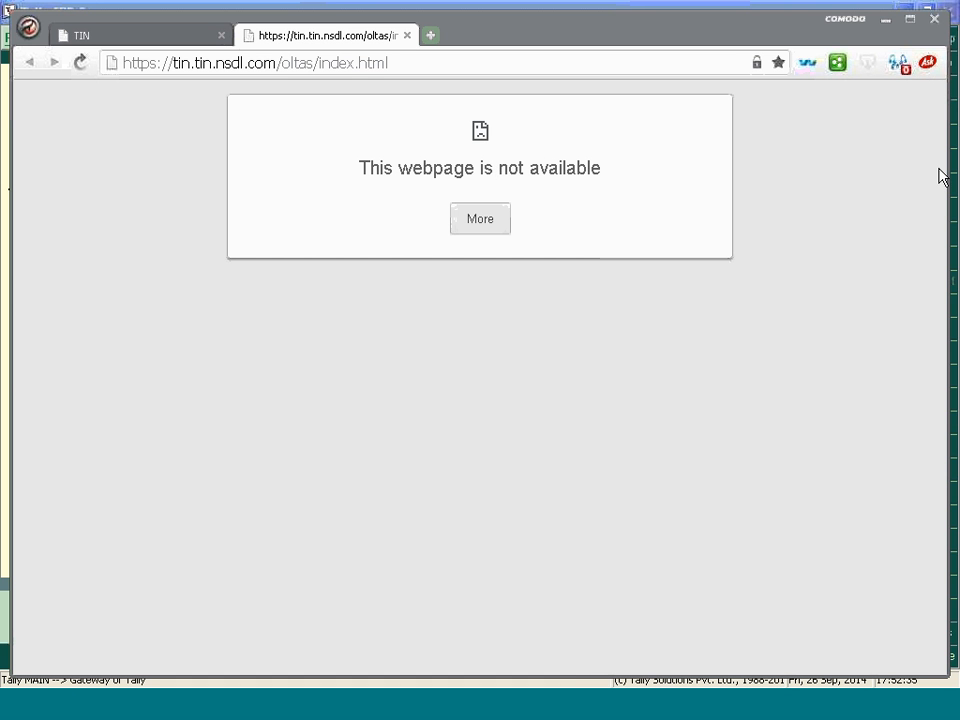
# Close the error tab, retry the challan status check from Challan Status Enquiry and return to the TIN tab
pyautogui.click(237, 93)
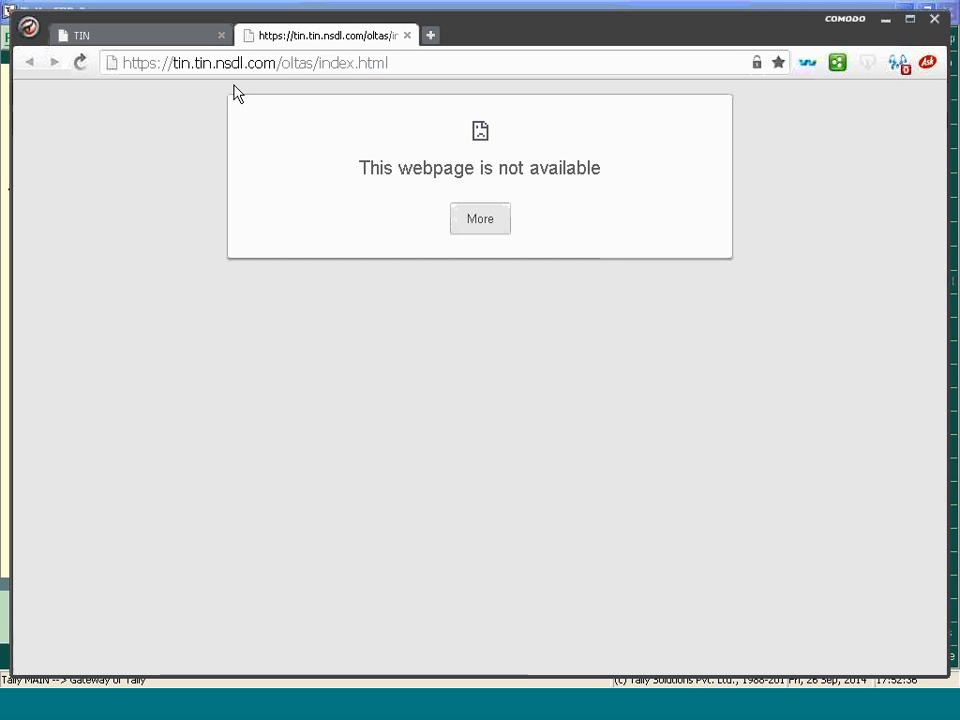
pyautogui.click(160, 38)
pyautogui.click(381, 37)
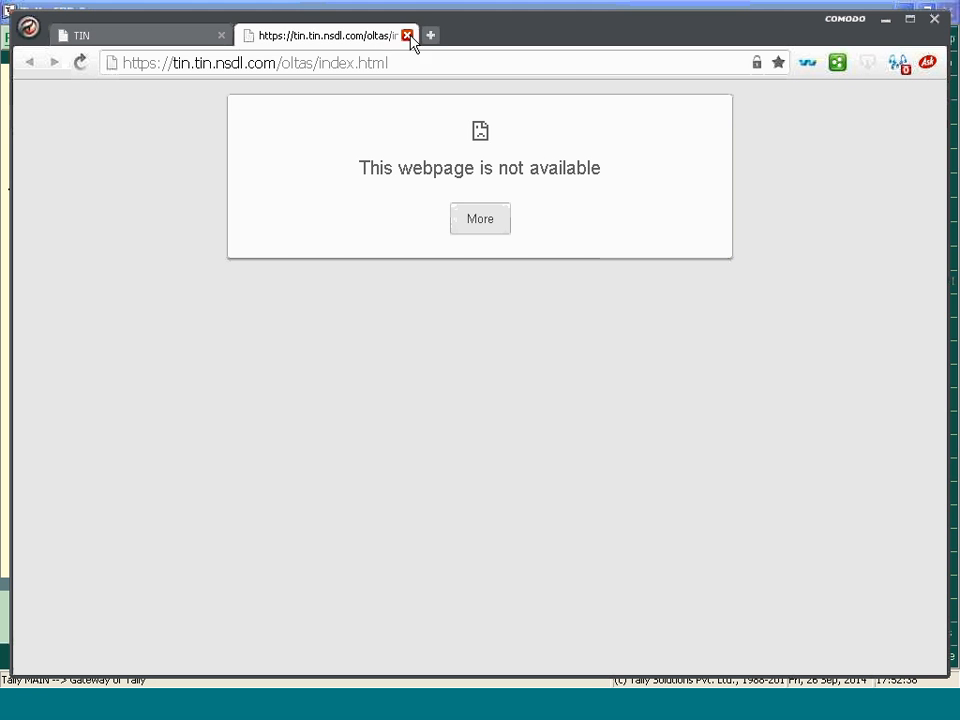
pyautogui.click(408, 36)
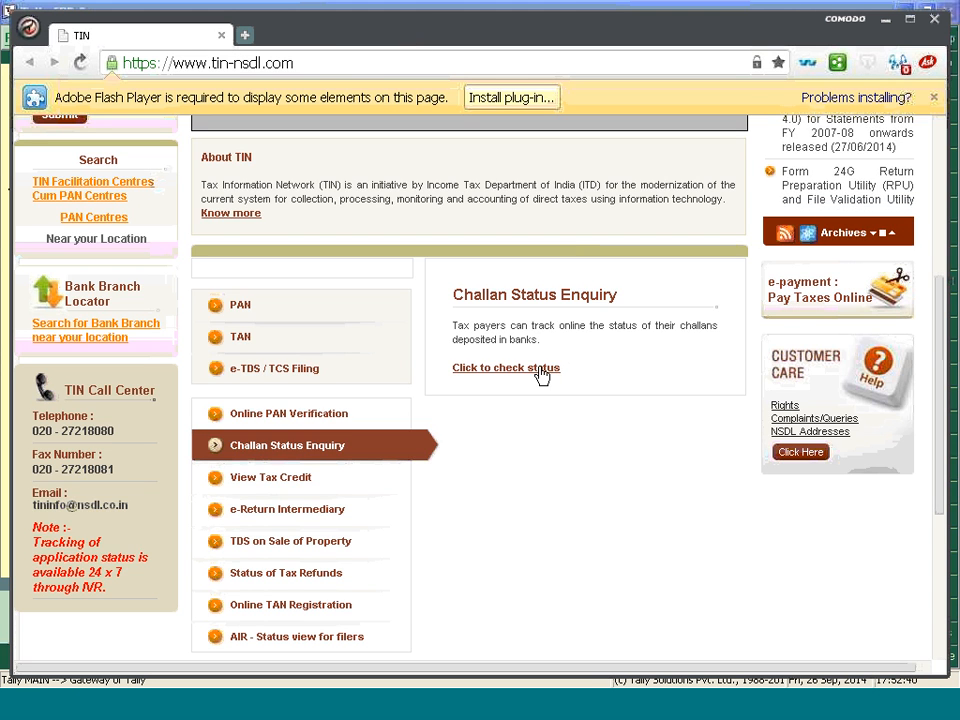
pyautogui.click(541, 368)
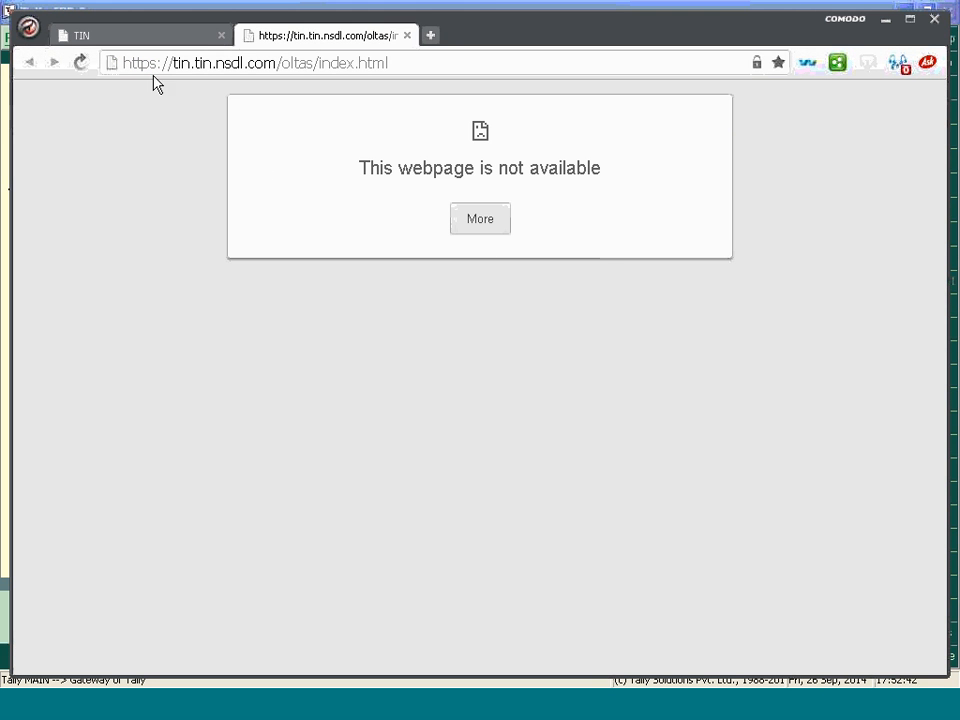
pyautogui.click(124, 36)
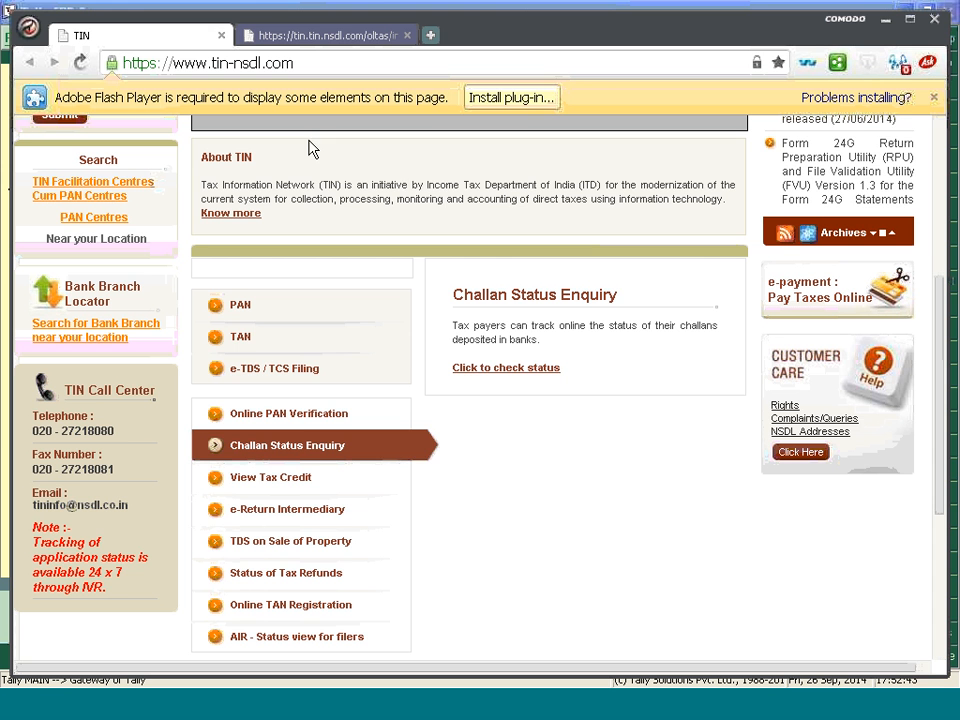
# Dismiss the plug-in notice, open the e-TDS/e-TCS Quarterly Returns Regular downloads page and look through its forms, file formats and File Validation Utility versions
pyautogui.click(934, 97)
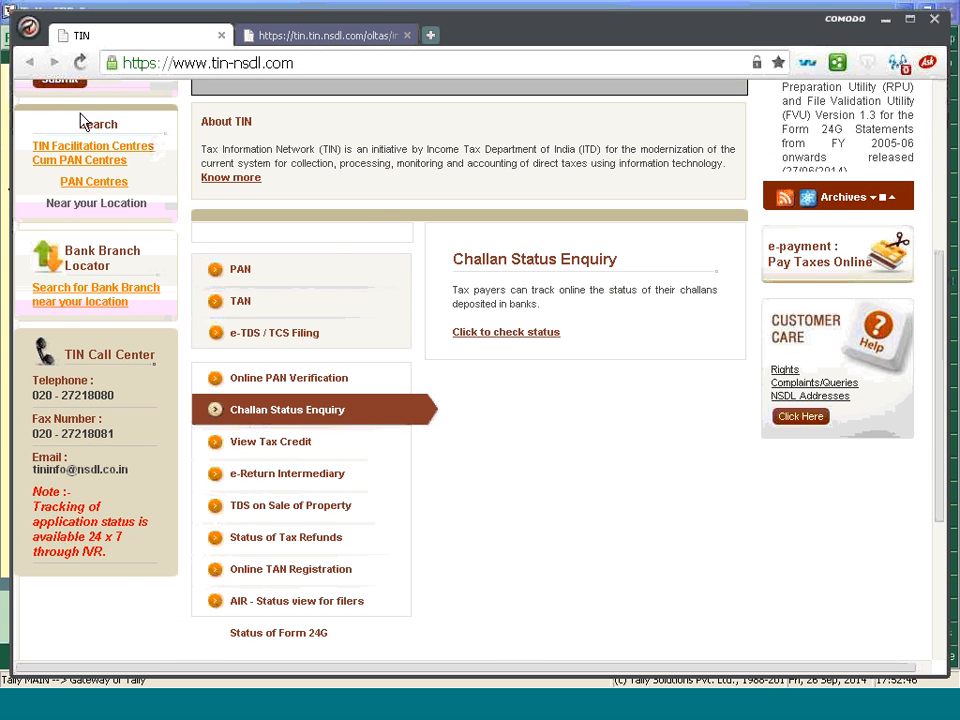
pyautogui.scroll(4, 324, 234)
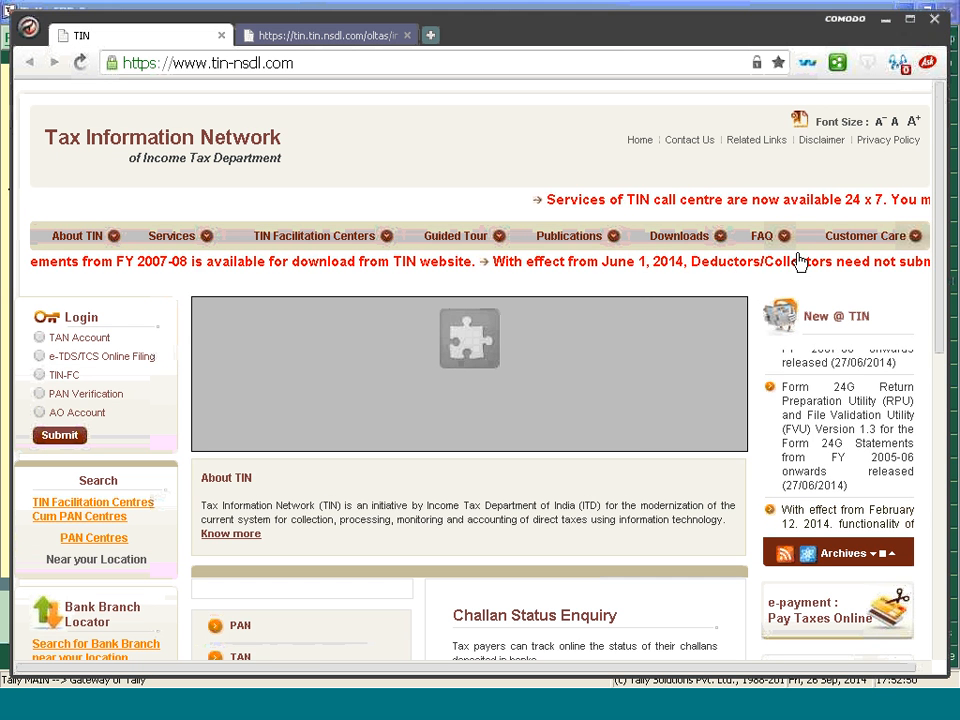
pyautogui.moveTo(673, 242)
pyautogui.moveTo(100, 288)
pyautogui.click(205, 305)
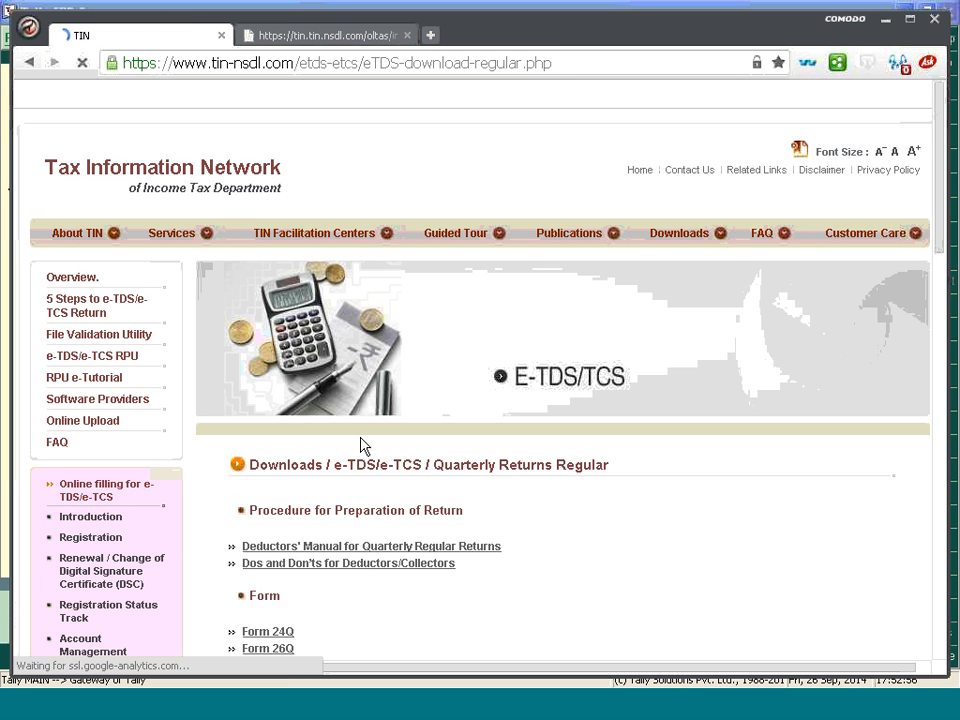
pyautogui.scroll(-15, 381, 512)
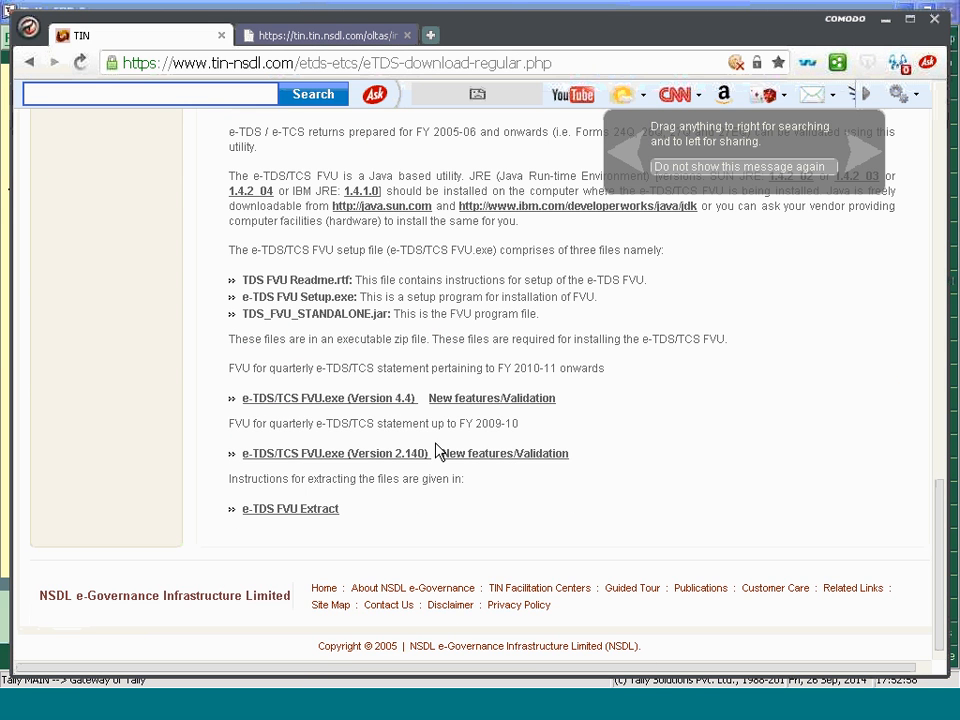
pyautogui.scroll(5, 560, 234)
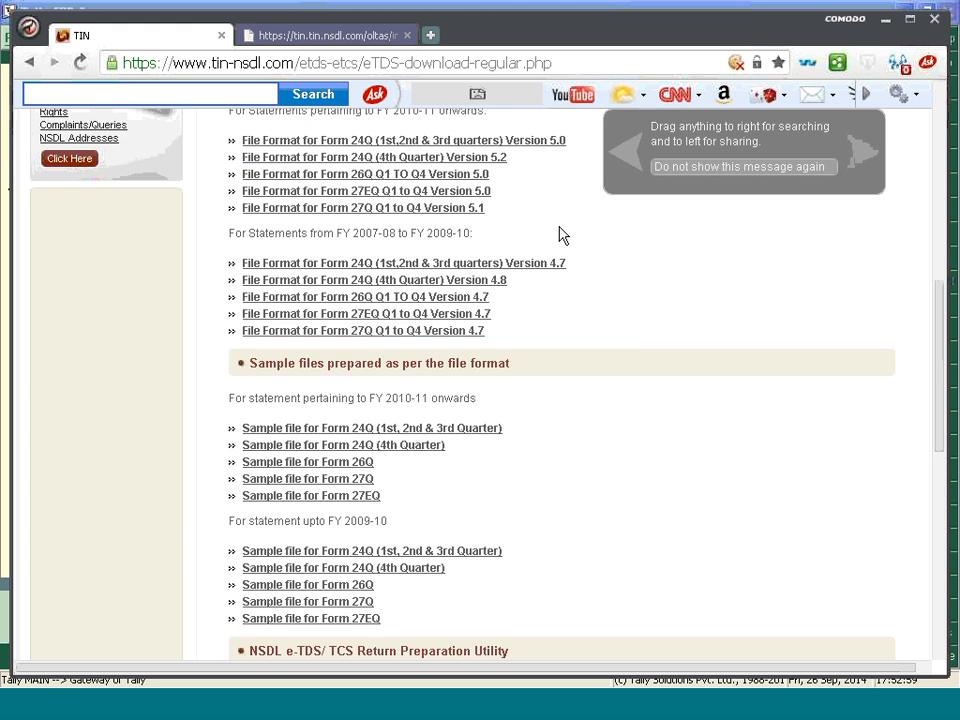
pyautogui.scroll(5, 560, 234)
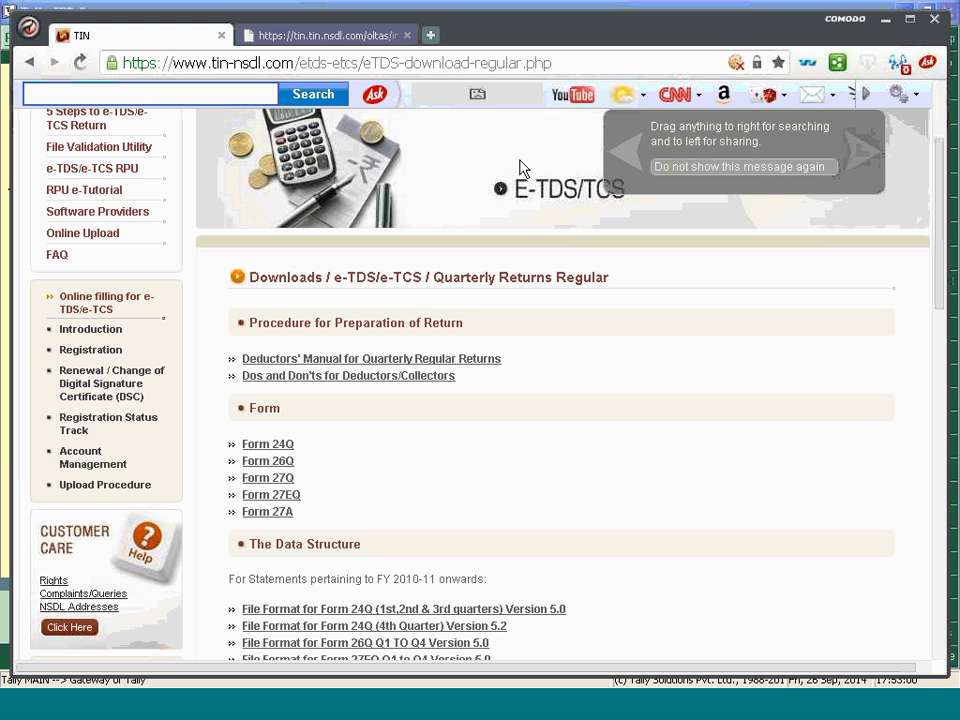
# Close the browser, minimize Tally.ERP 9 and return to the 26th September 14 folder
pyautogui.click(936, 19)
pyautogui.click(903, 13)
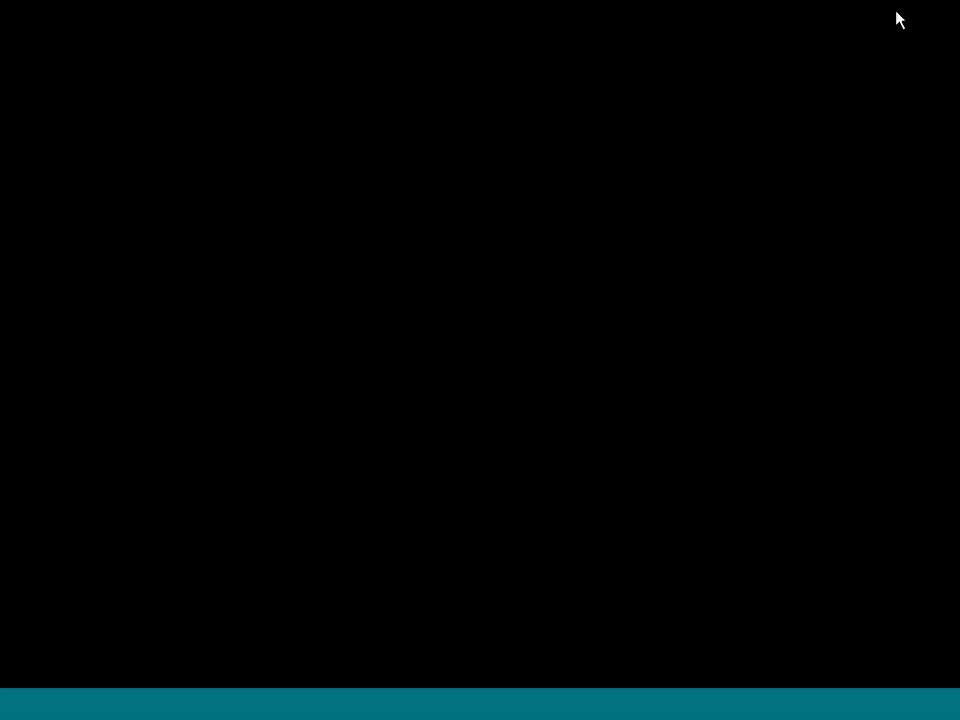
pyautogui.click(572, 154)
pyautogui.press('Escape')
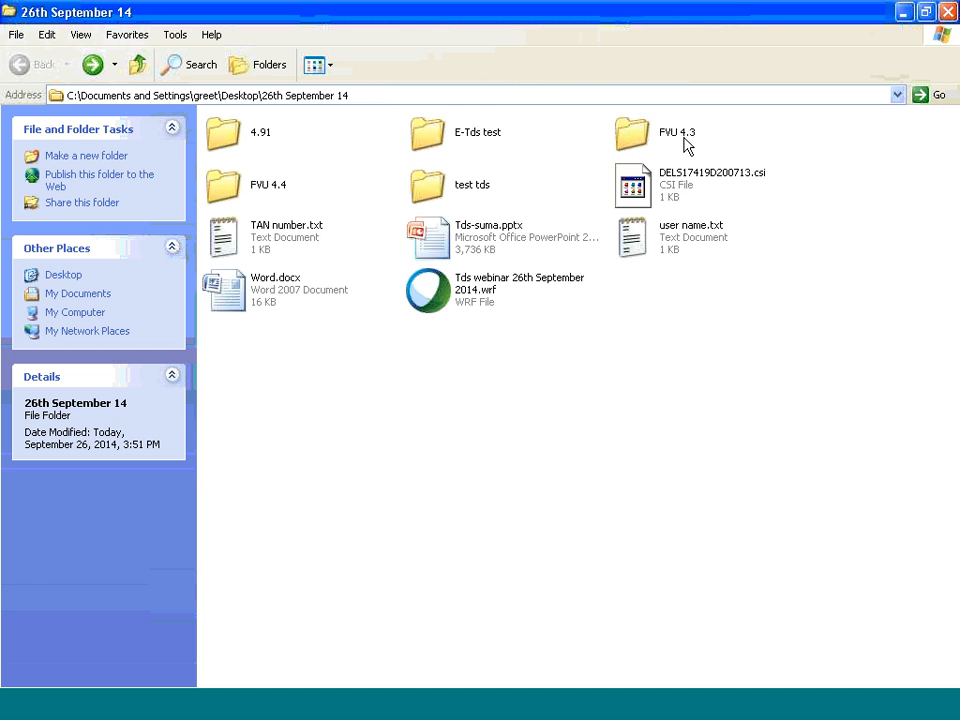
# Copy the path of the FVU 4.3 folder and switch back to Tally.ERP 9
pyautogui.doubleClick(631, 138)
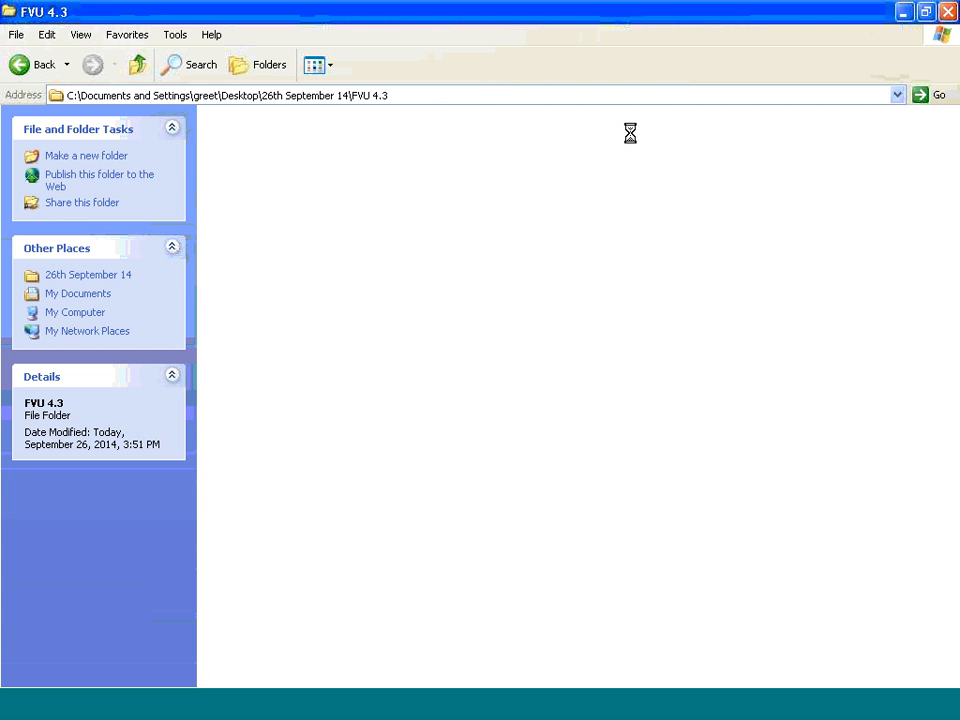
pyautogui.click(365, 98)
pyautogui.rightClick(365, 98)
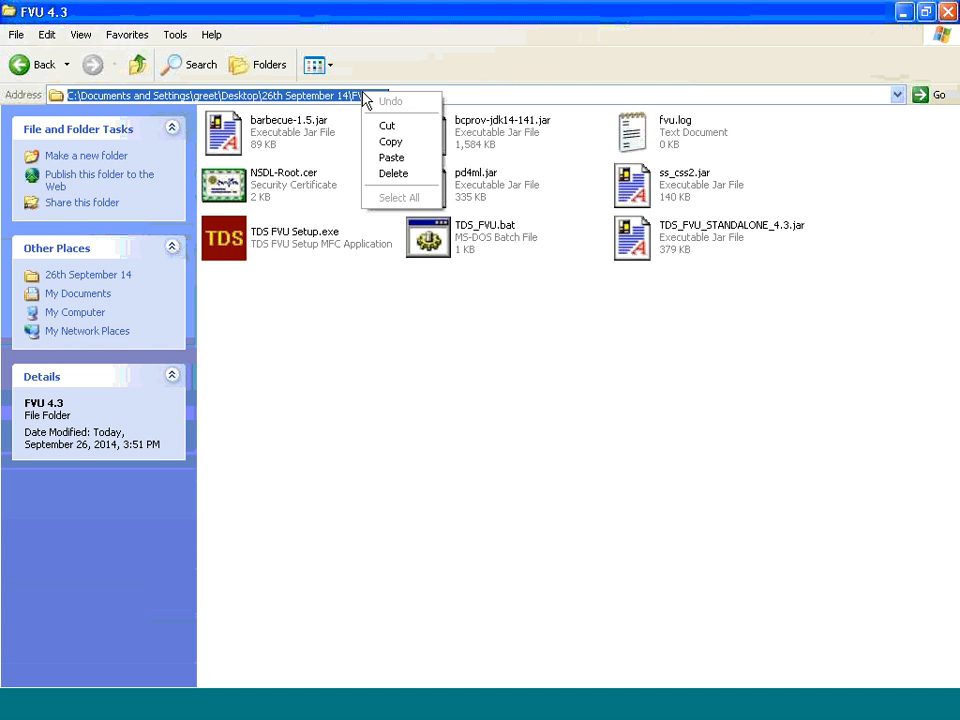
pyautogui.click(392, 143)
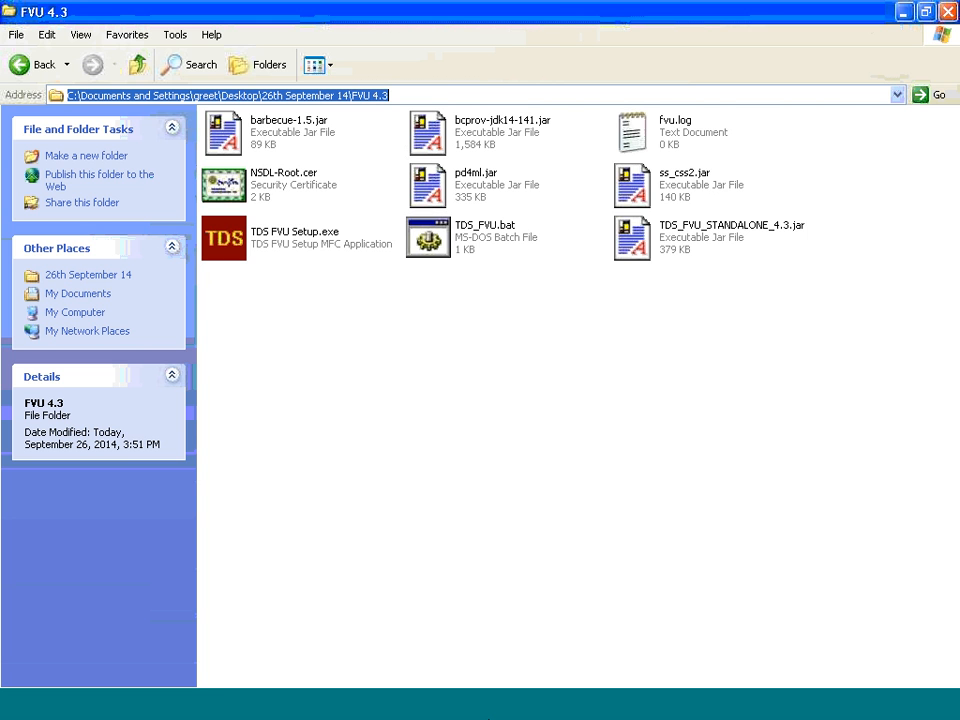
pyautogui.click(579, 713)
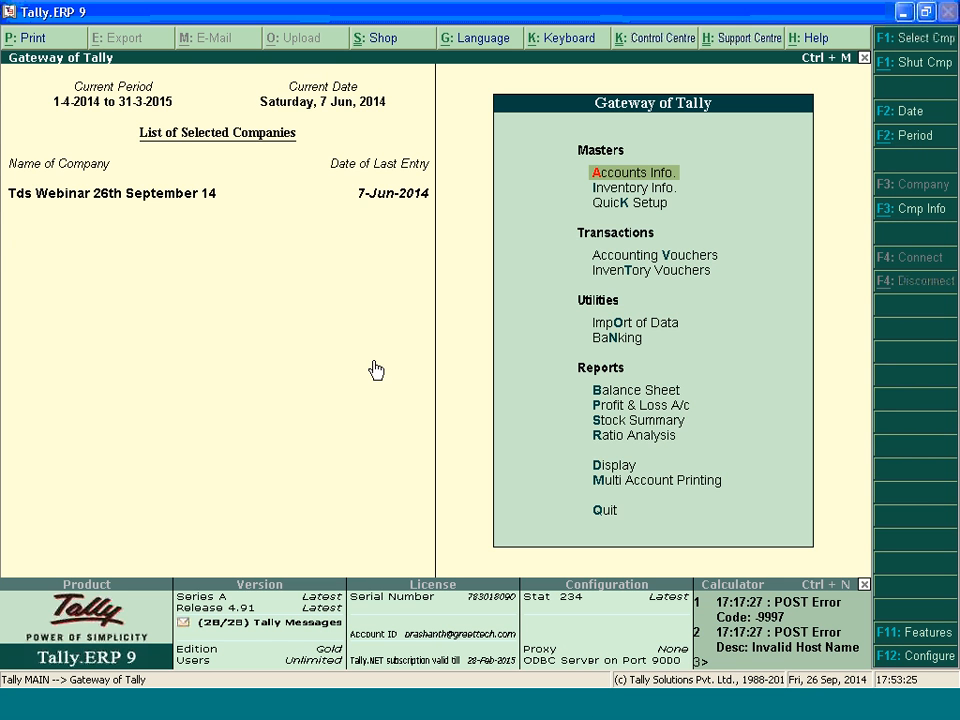
# Open the list of E-TDS forms under E-Return in the statutory TDS reports
pyautogui.press('d')
pyautogui.press('o')
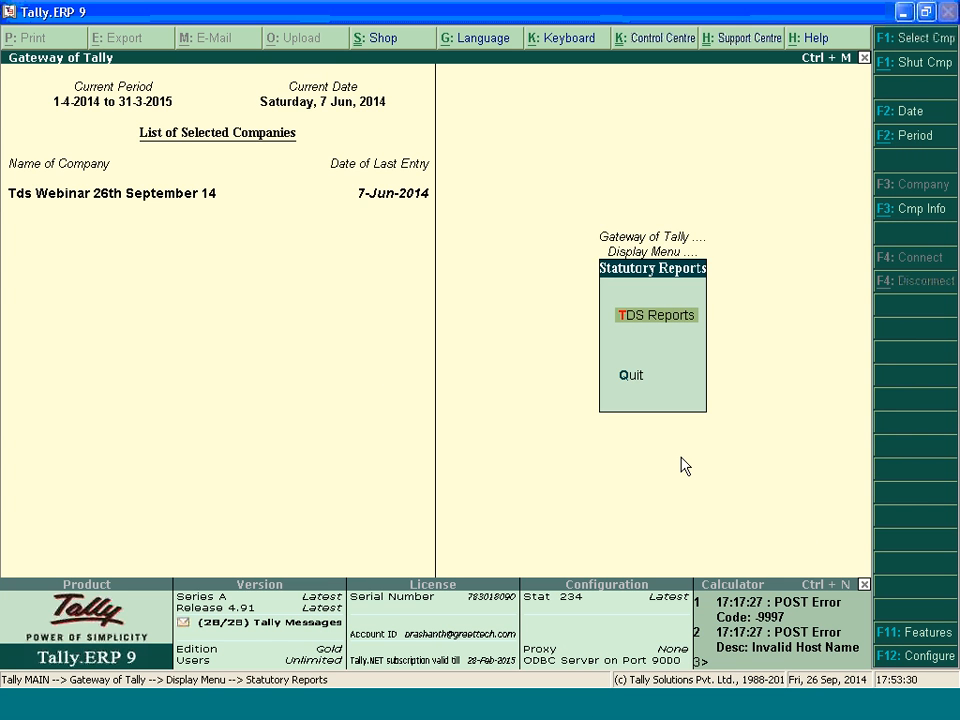
pyautogui.press('t')
pyautogui.press('Down')
pyautogui.press('Down')
pyautogui.press('Down')
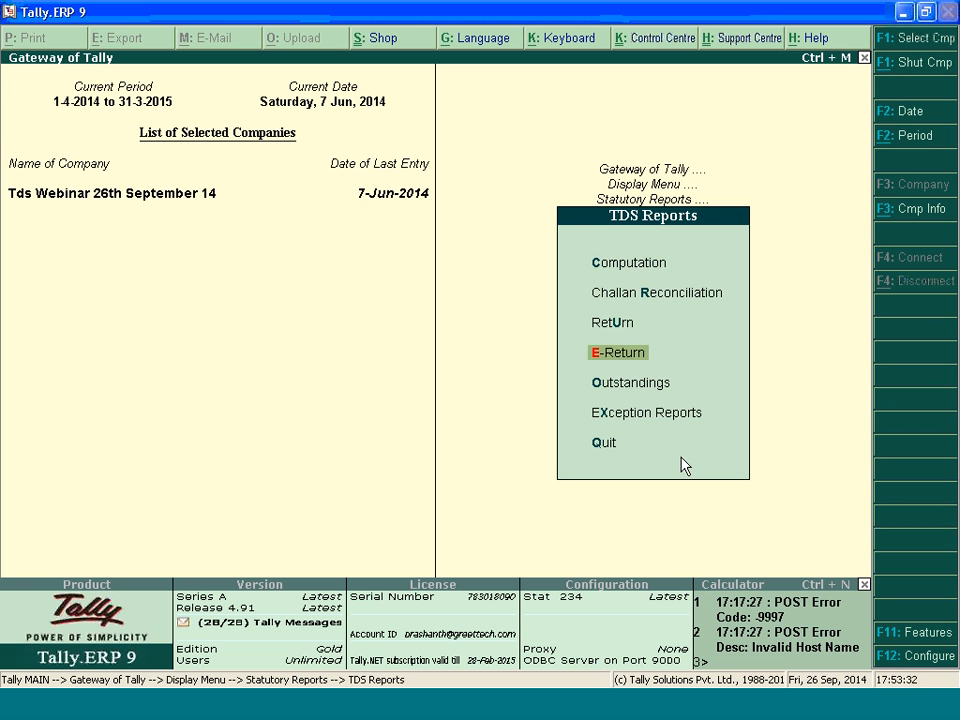
pyautogui.press('Up')
pyautogui.press('Down')
pyautogui.press('Return')
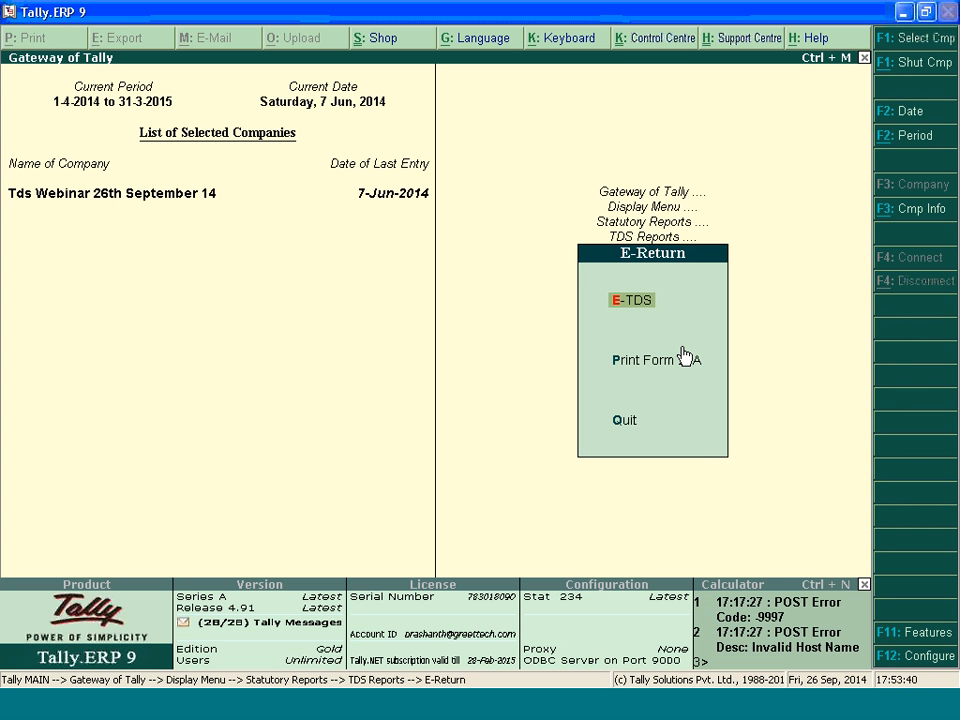
pyautogui.press('Return')
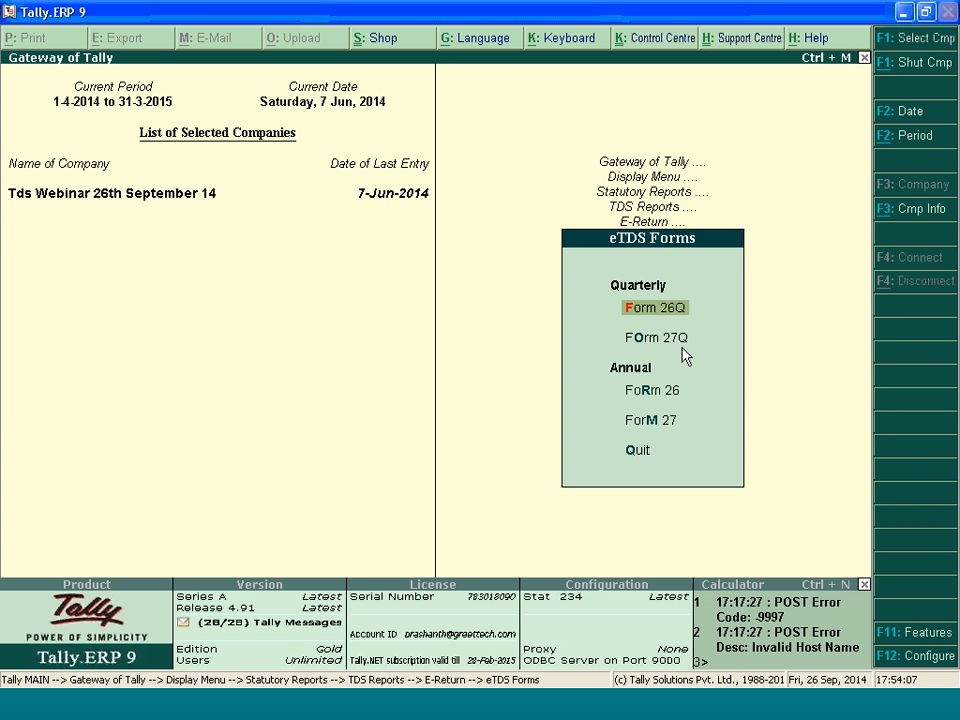
# Go through the quarterly and annual eTDS forms and open Form 26Q for export
pyautogui.press('Down')
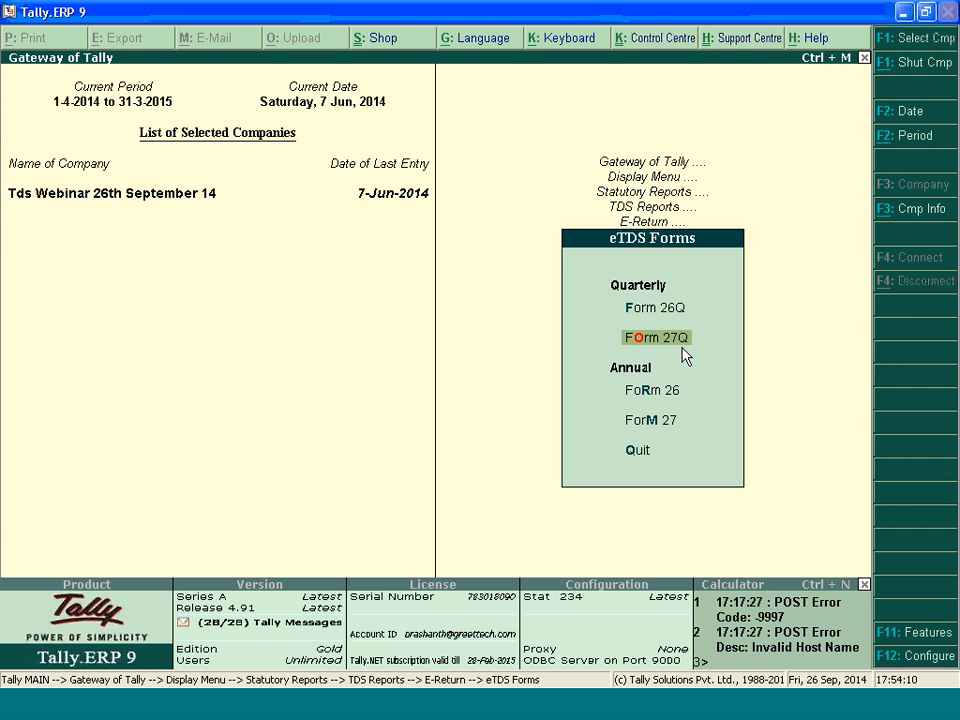
pyautogui.press('Up')
pyautogui.press('Down')
pyautogui.press('Down')
pyautogui.press('Down')
pyautogui.press('Up')
pyautogui.press('Down')
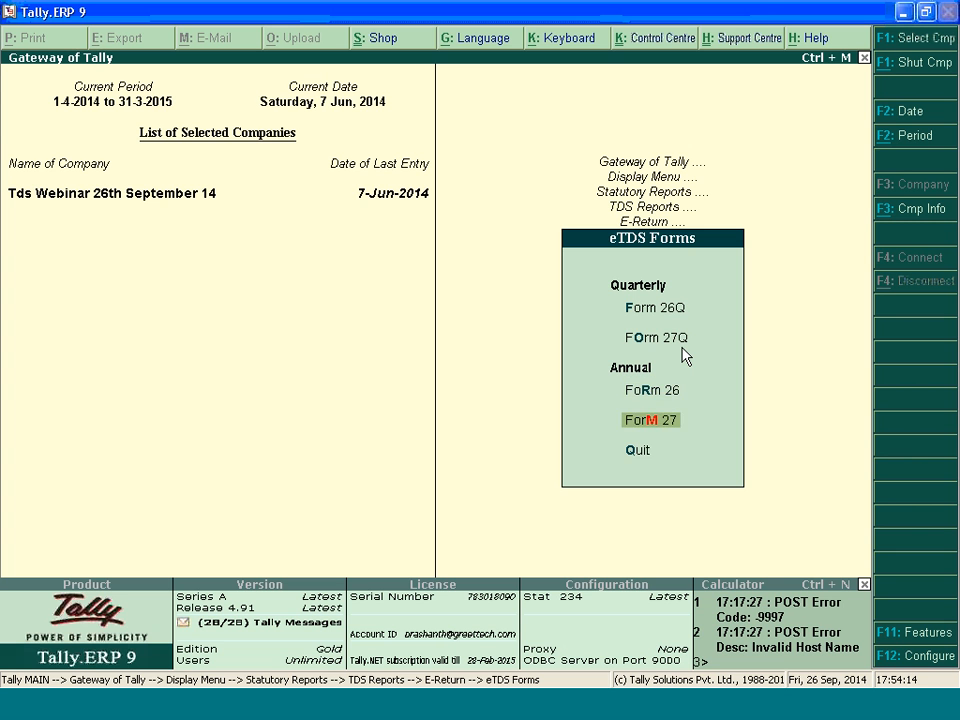
pyautogui.press('Down')
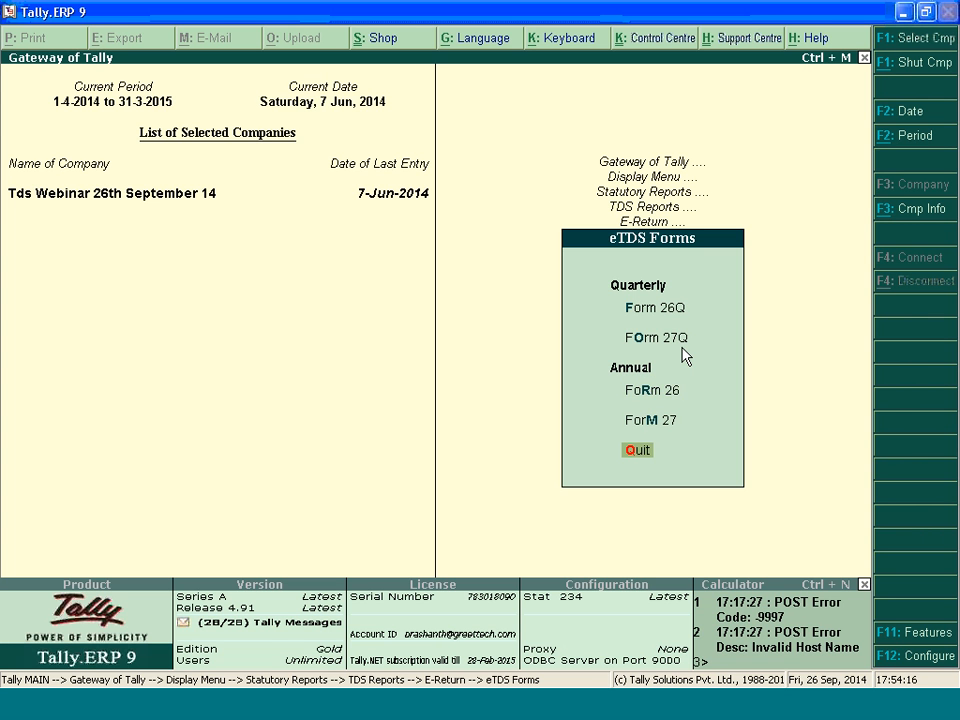
pyautogui.press('Up')
pyautogui.press('Up')
pyautogui.press('Up')
pyautogui.press('Up')
pyautogui.press('Up')
pyautogui.press('Down')
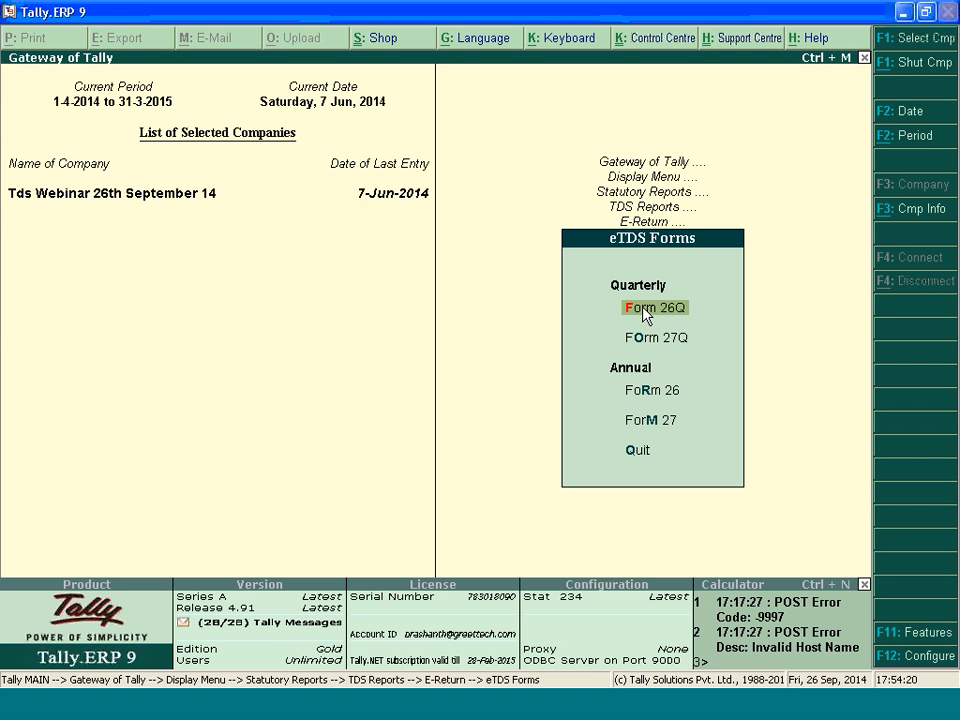
pyautogui.click(641, 308)
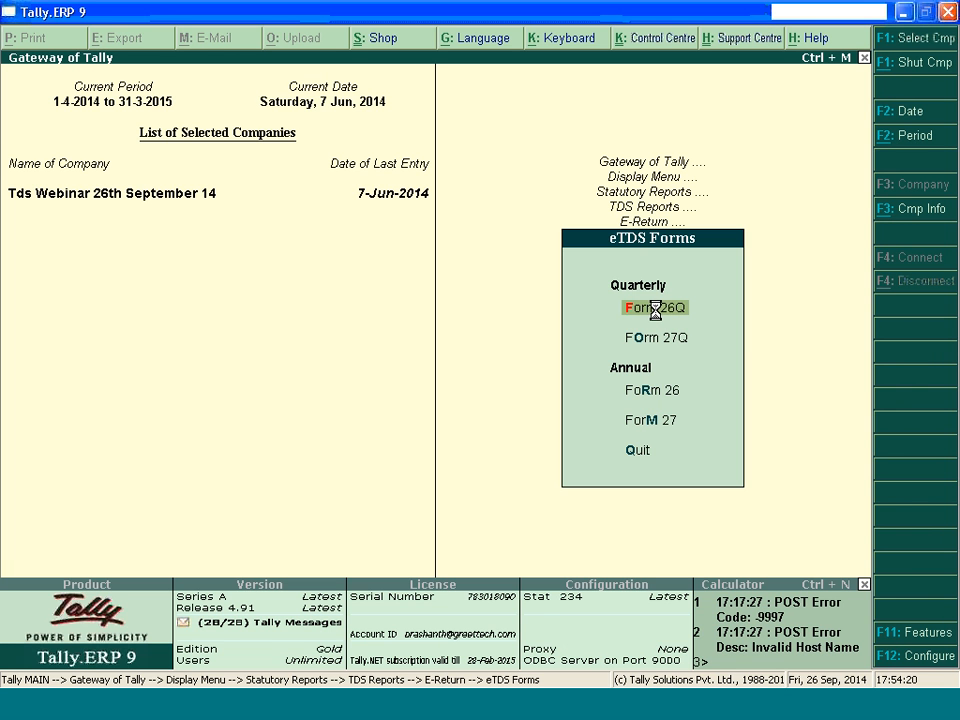
# Set the Form 26Q export location to the copied FVU 4.3 folder path
pyautogui.click(470, 711)
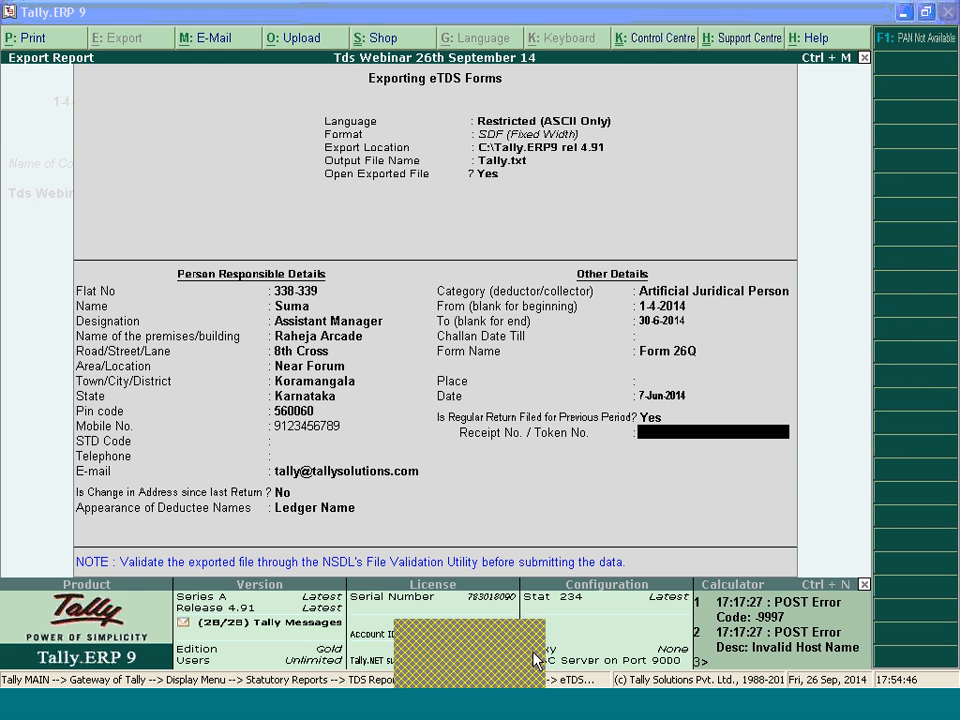
pyautogui.click(649, 486)
pyautogui.press('BackSpace')
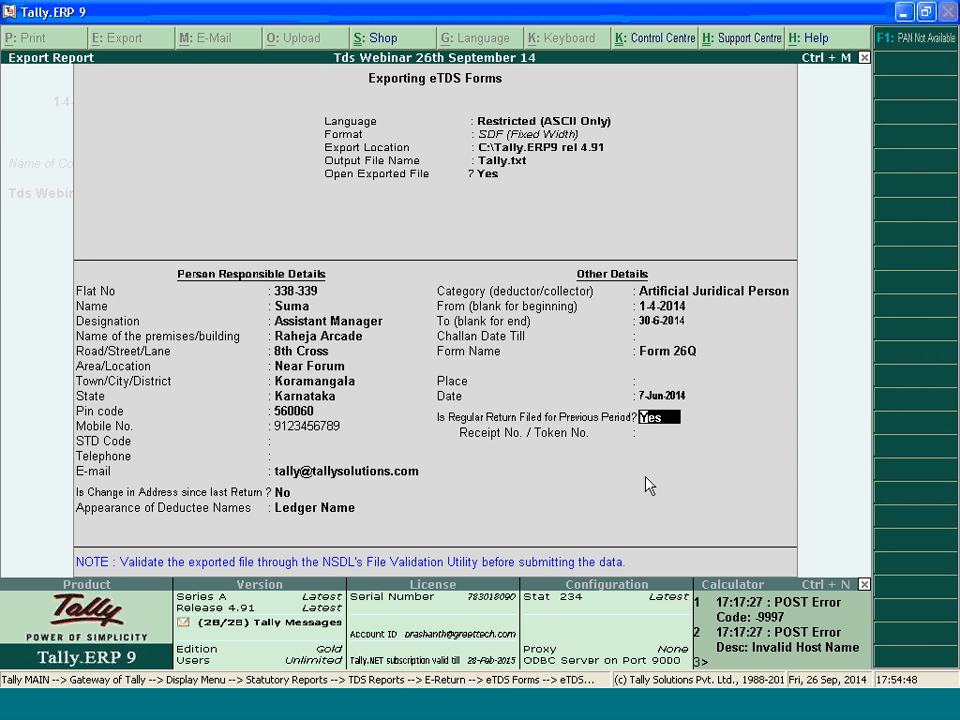
pyautogui.press('BackSpace')
pyautogui.press('BackSpace')
pyautogui.press('BackSpace')
pyautogui.press('BackSpace')
pyautogui.press('BackSpace')
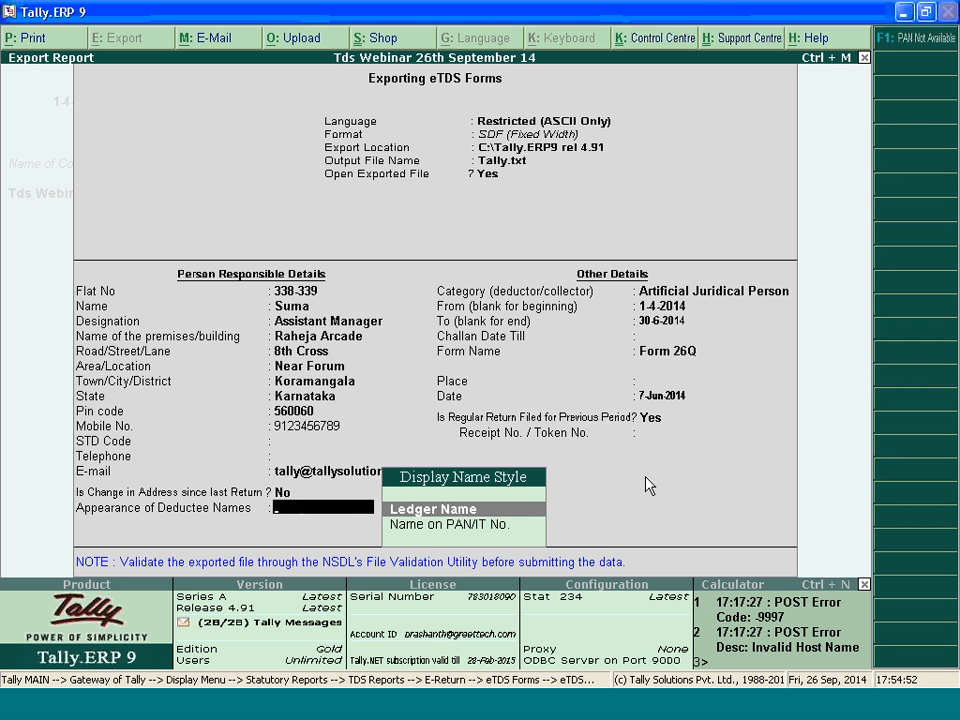
pyautogui.press('Escape')
pyautogui.press('Return')
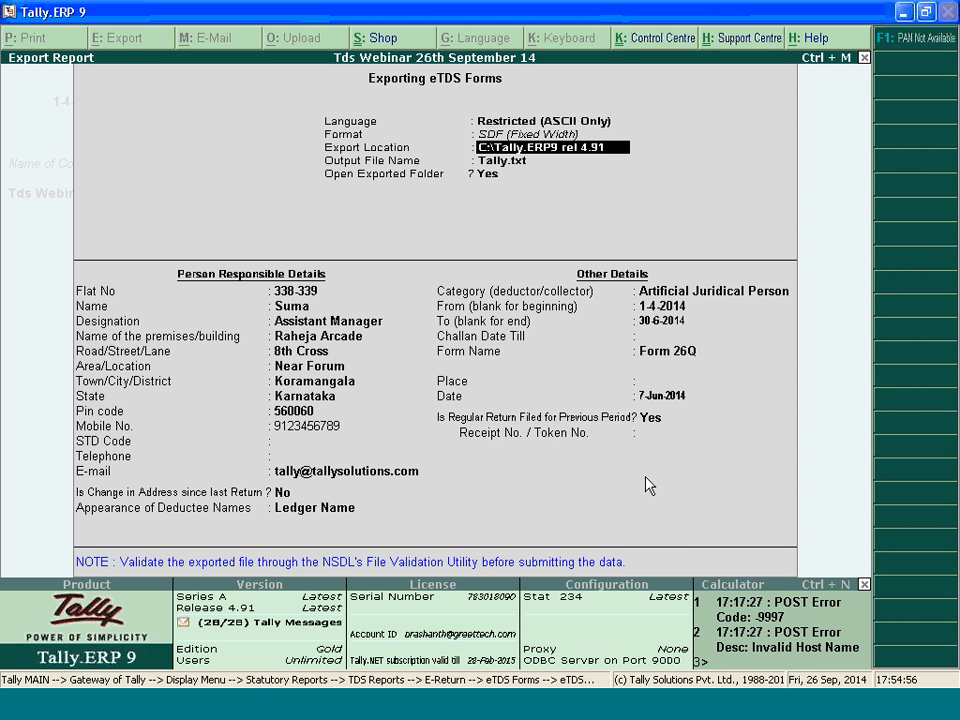
pyautogui.press('space')
pyautogui.hotkey('ctrl', 'alt', 'v')
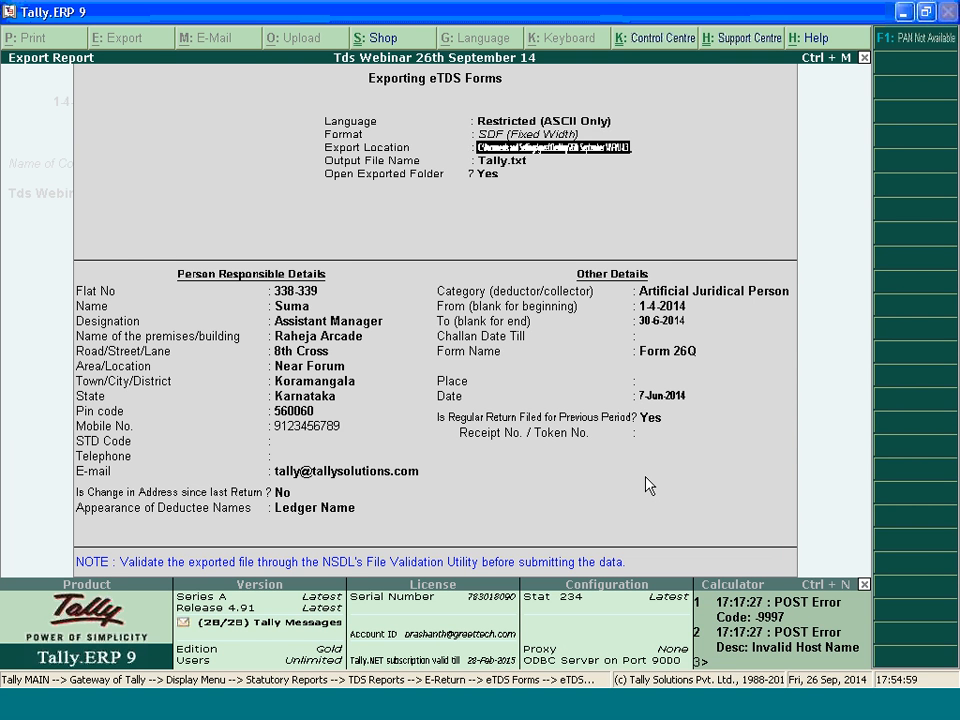
pyautogui.press('Return')
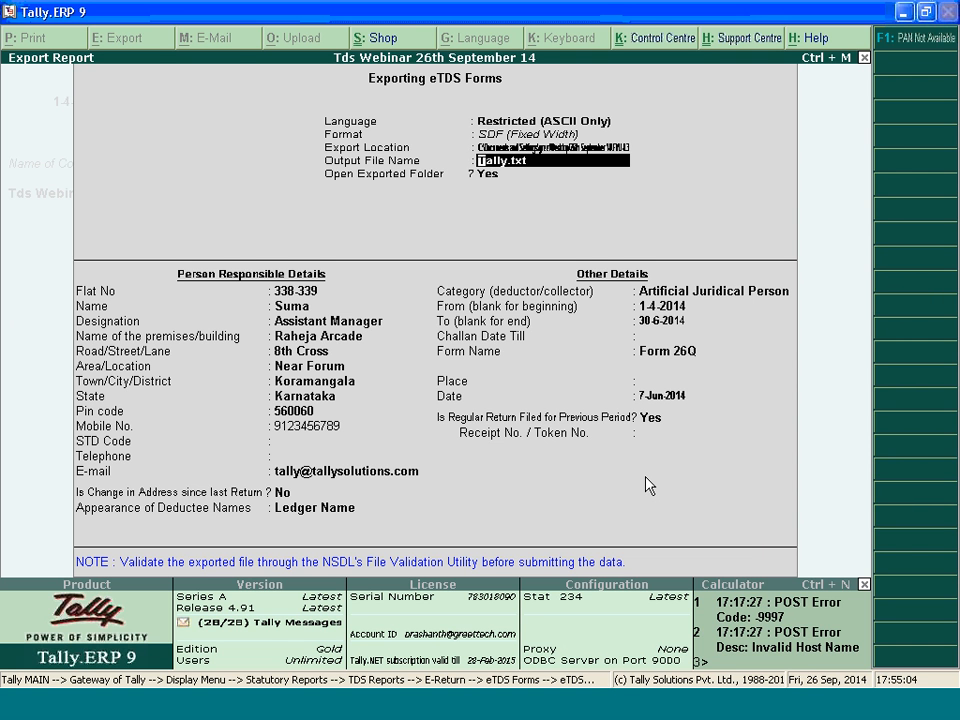
# Keep the output file name Tally.txt and set the STD code in the person responsible details to 080
pyautogui.press('Return')
pyautogui.press('Return')
pyautogui.press('Return')
pyautogui.press('Return')
pyautogui.press('Return')
pyautogui.press('Return')
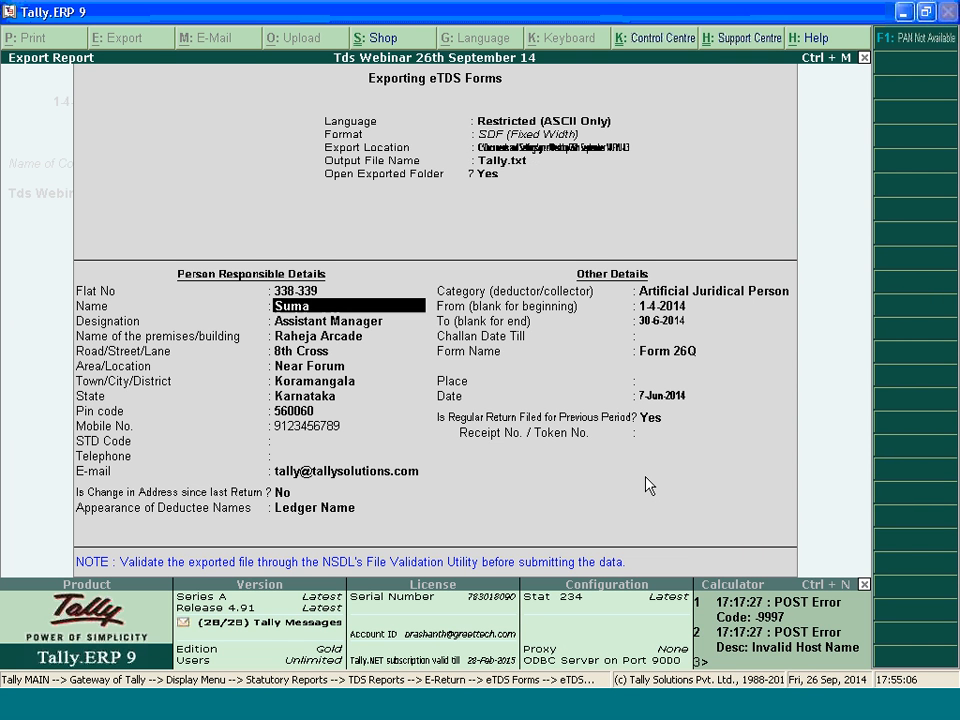
pyautogui.press('Return')
pyautogui.press('Return')
pyautogui.press('Return')
pyautogui.press('Return')
pyautogui.press('Return')
pyautogui.press('Return')
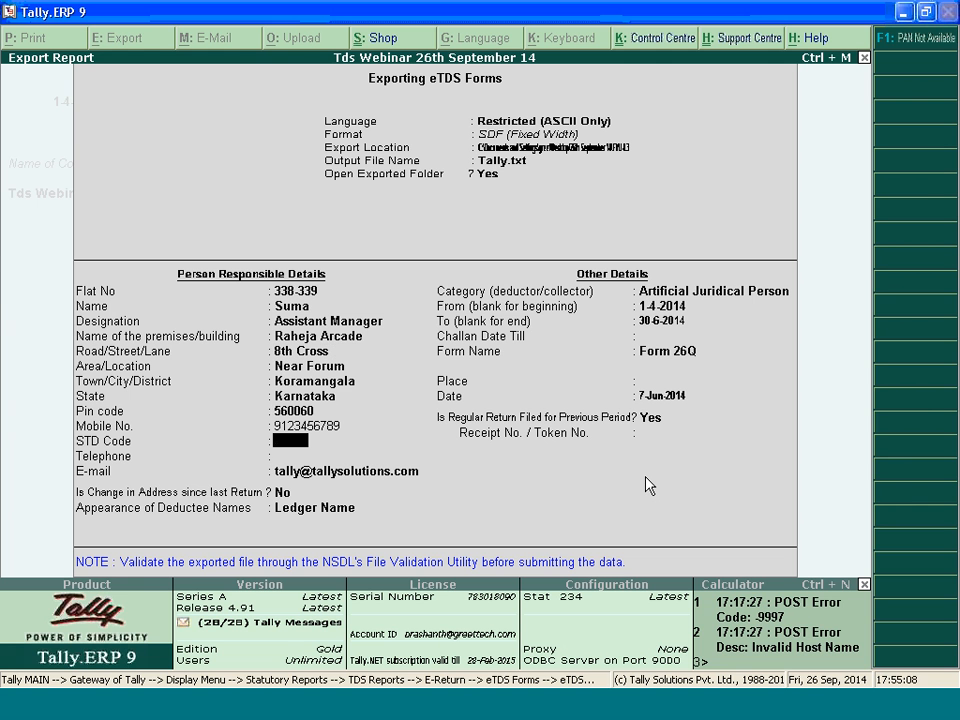
pyautogui.write('080')
pyautogui.press('Return')
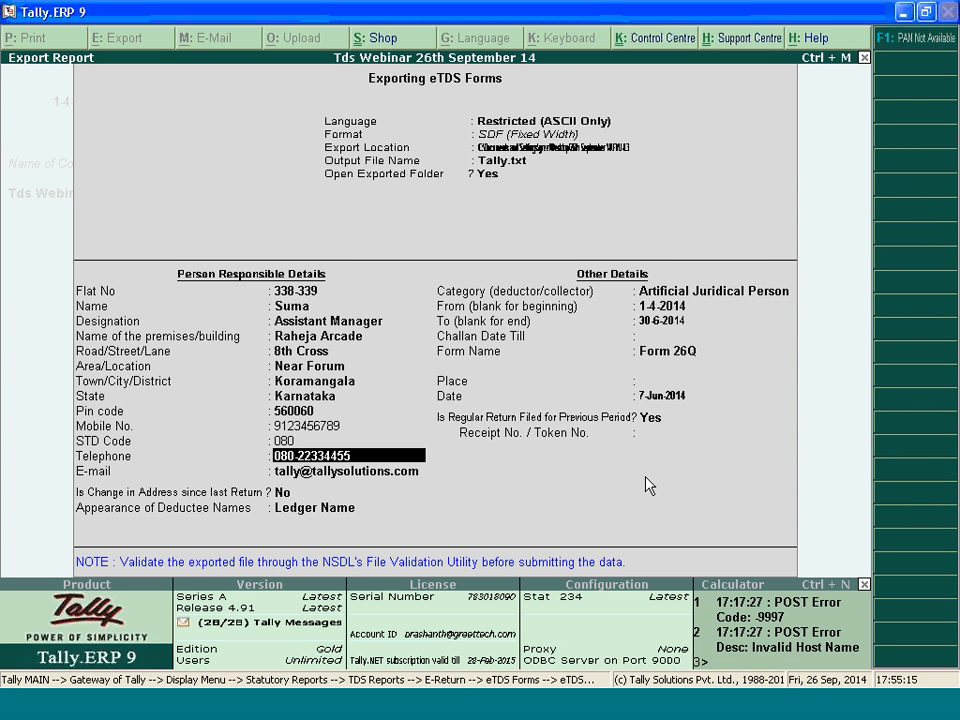
# Remove the STD code prefix from the telephone number in the person responsible details
pyautogui.press('BackSpace')
pyautogui.press('BackSpace')
pyautogui.press('BackSpace')
pyautogui.press('BackSpace')
pyautogui.press('Return')
pyautogui.press('Return')
pyautogui.press('Return')
pyautogui.press('Return')
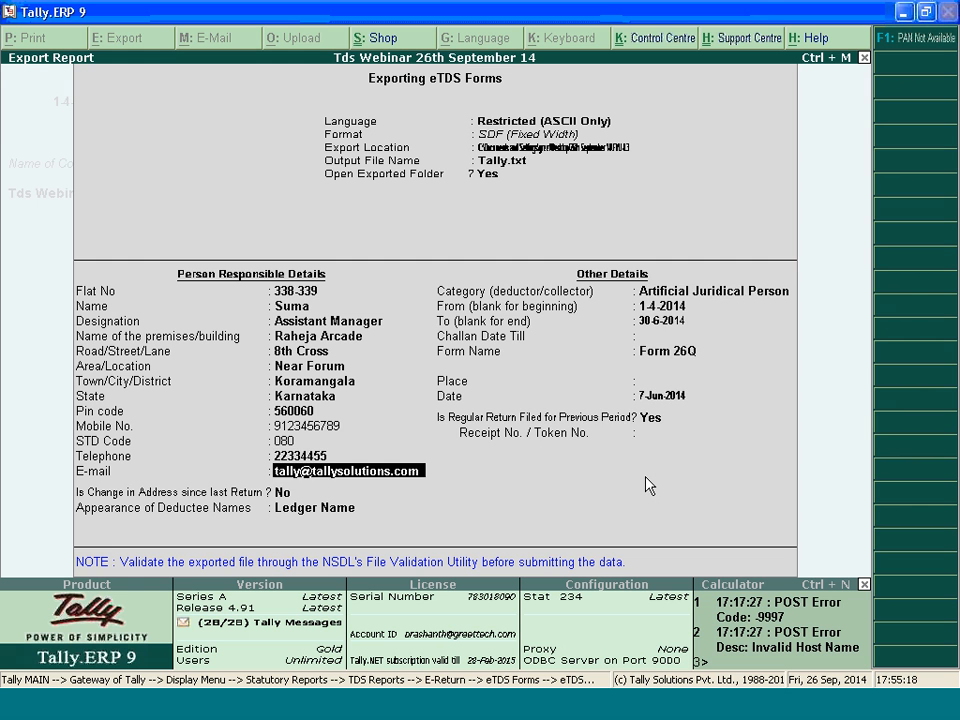
# Set the deductor category of the Form 26Q export to Company
pyautogui.press('Down')
pyautogui.press('Down')
pyautogui.press('Down')
pyautogui.press('Down')
pyautogui.press('Down')
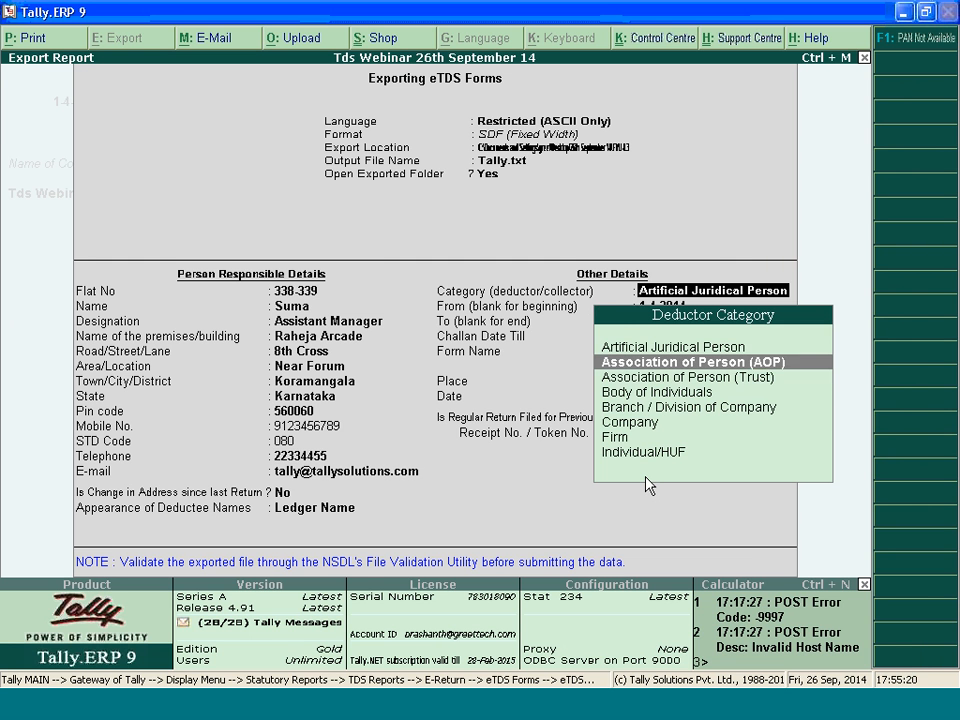
pyautogui.press('Return')
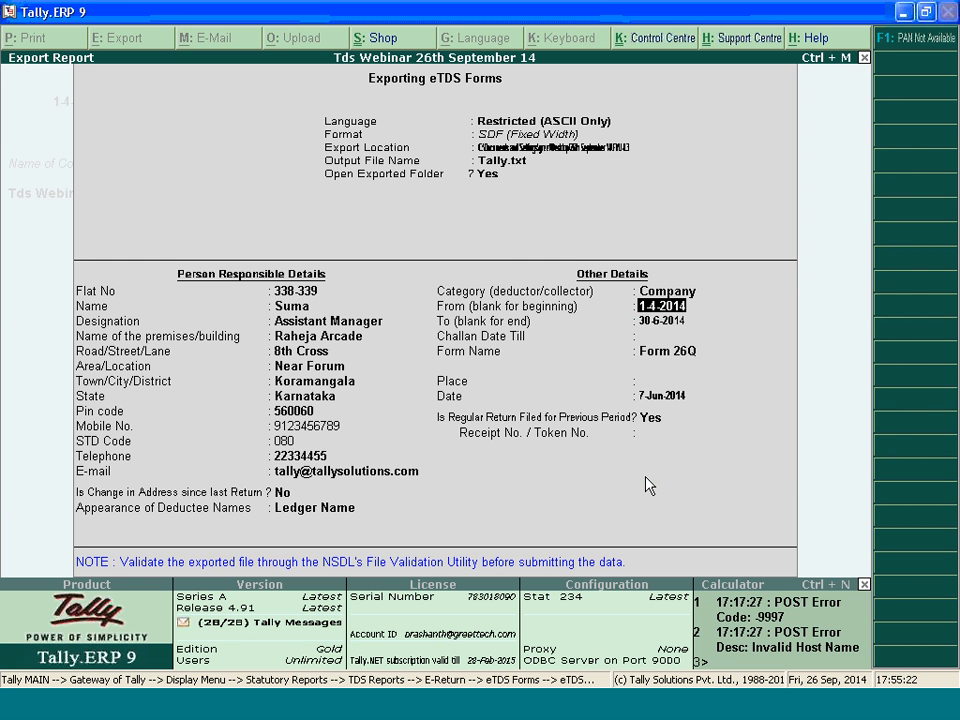
# Keep the return period and set the Challan Date Till to 7-6-2014
pyautogui.press('Return')
pyautogui.press('Return')
pyautogui.write('7.')
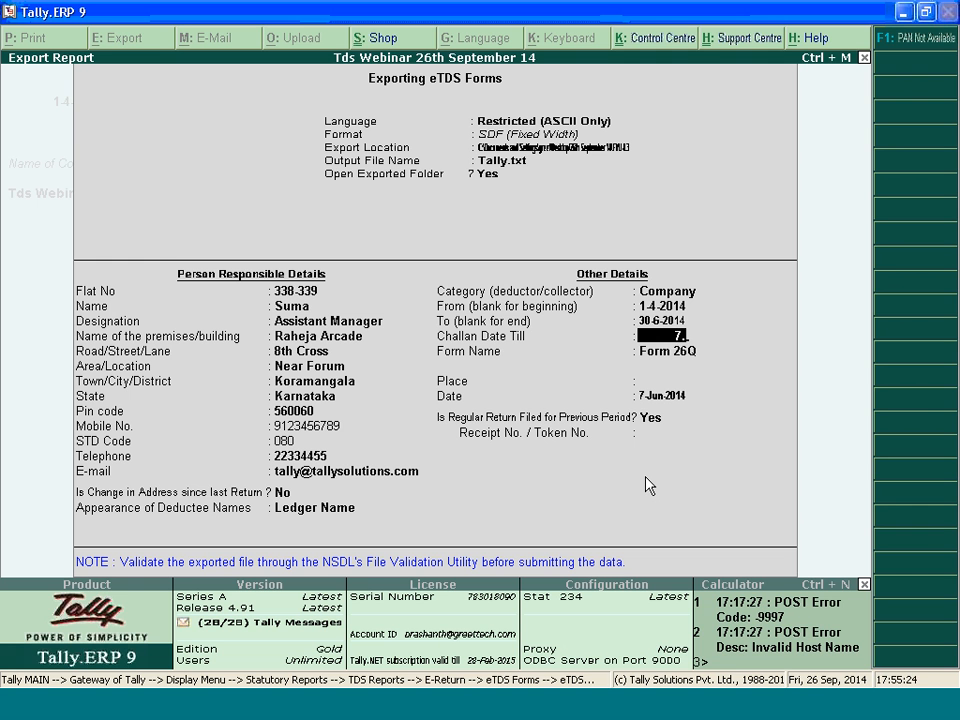
pyautogui.write('6.2014')
pyautogui.press('Return')
# Clear the form name, review the available form types and choose Form 26Q
pyautogui.press('BackSpace')
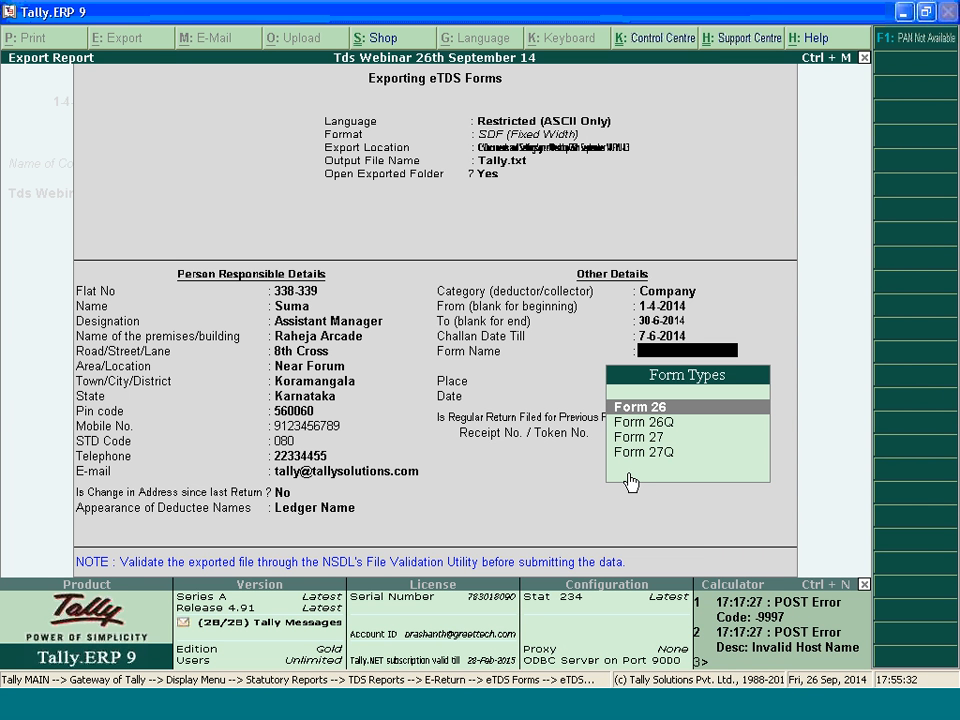
pyautogui.press('Down')
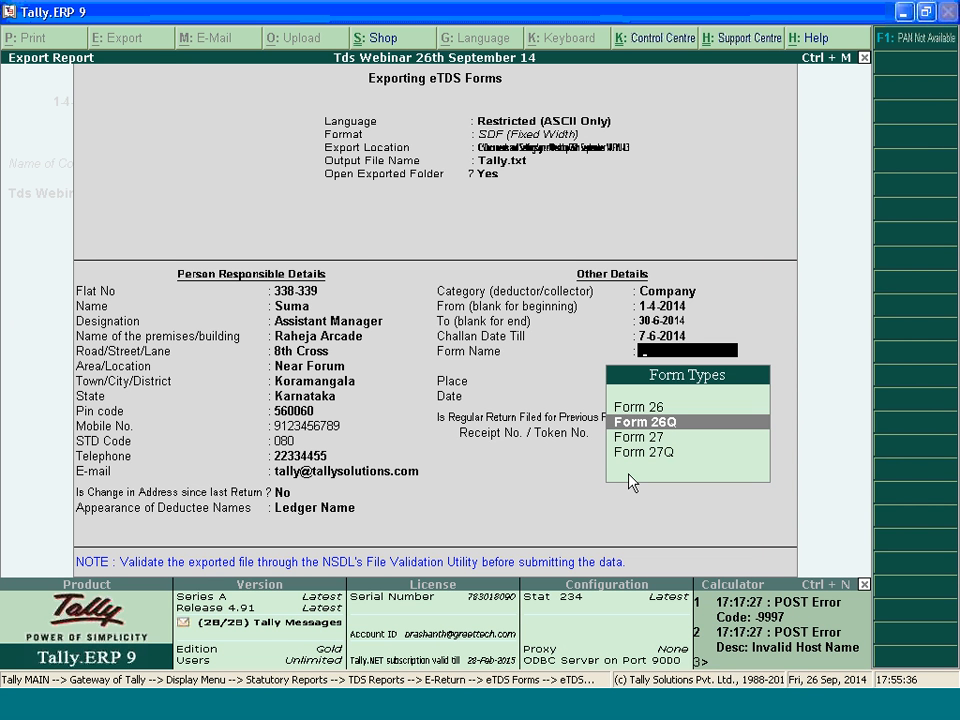
pyautogui.press('Down')
pyautogui.press('Down')
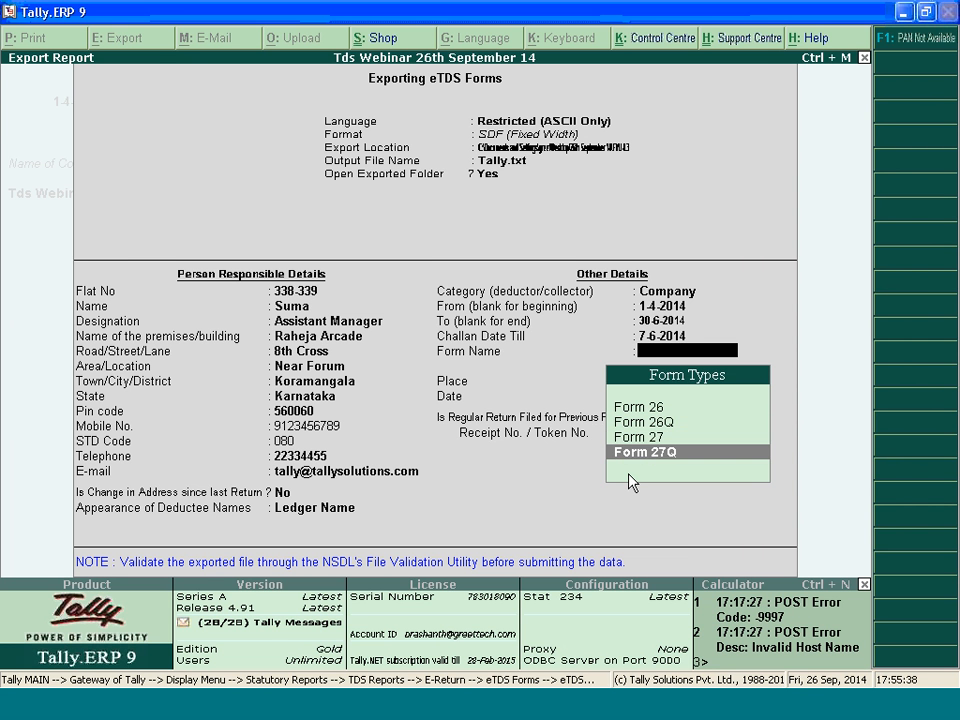
pyautogui.press('Up')
pyautogui.press('Up')
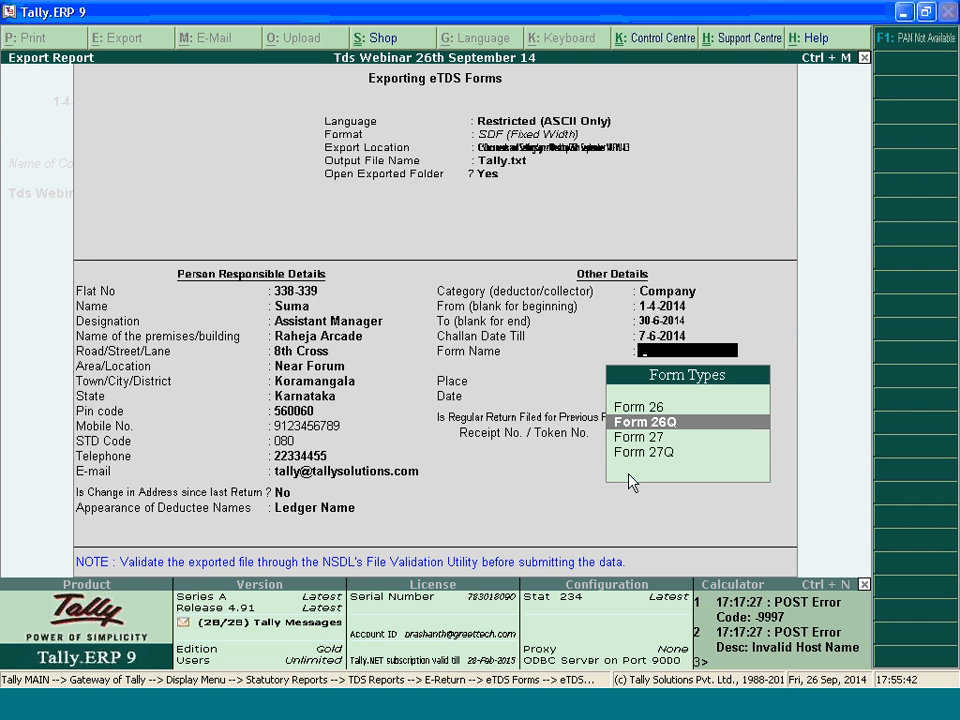
pyautogui.press('Return')
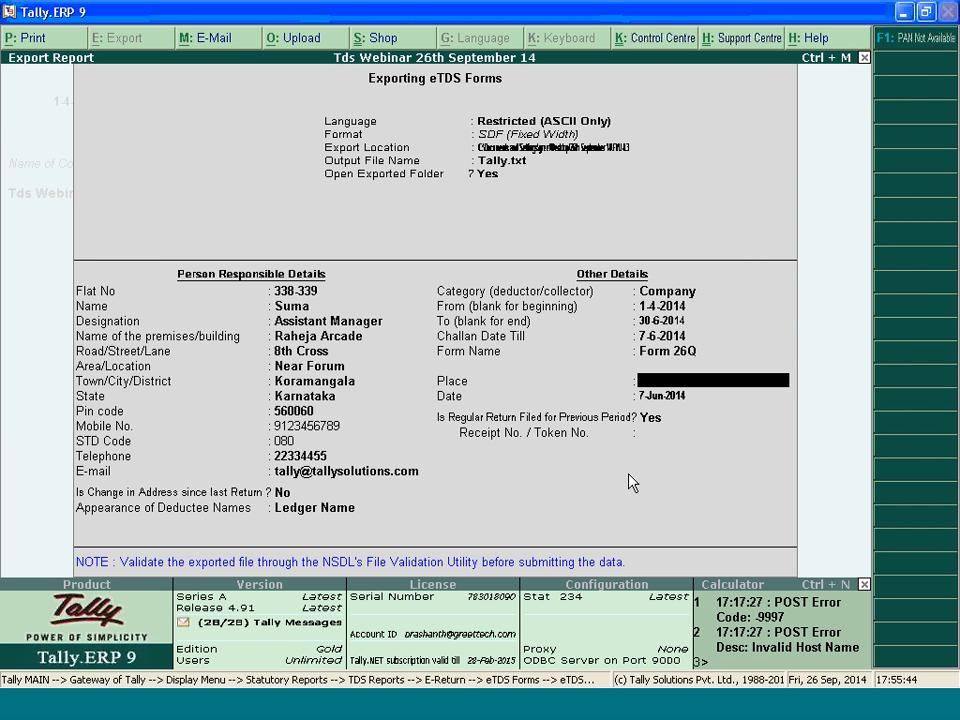
# Set the place to Bangalore and the return date to 30-6-2014
pyautogui.write('Bangalore')
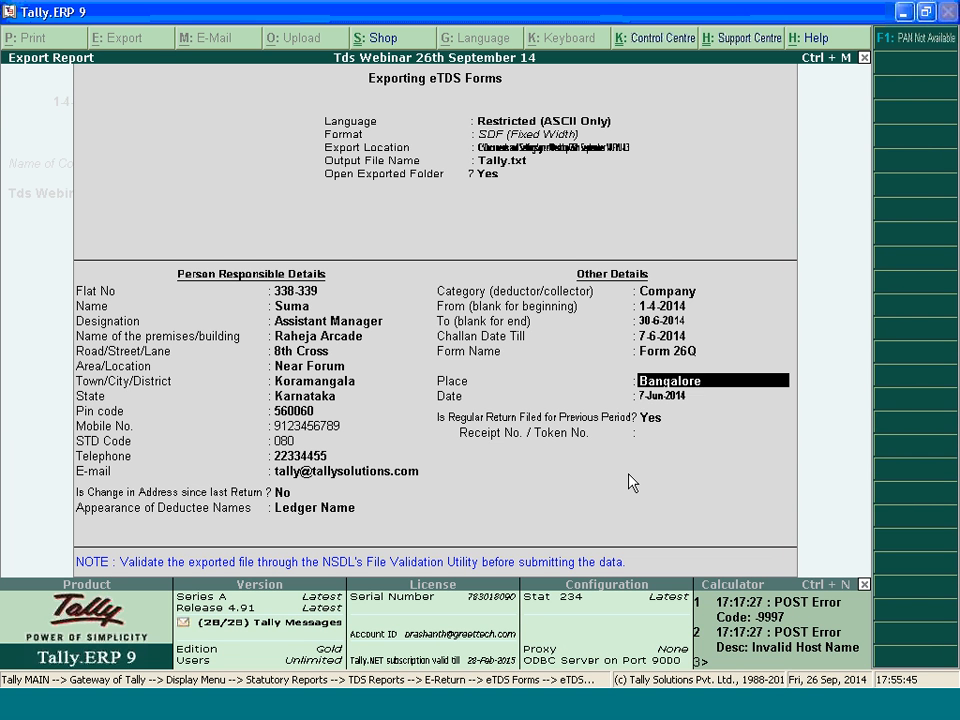
pyautogui.press('Return')
pyautogui.write('30.6')
pyautogui.write('.2014')
pyautogui.press('Return')
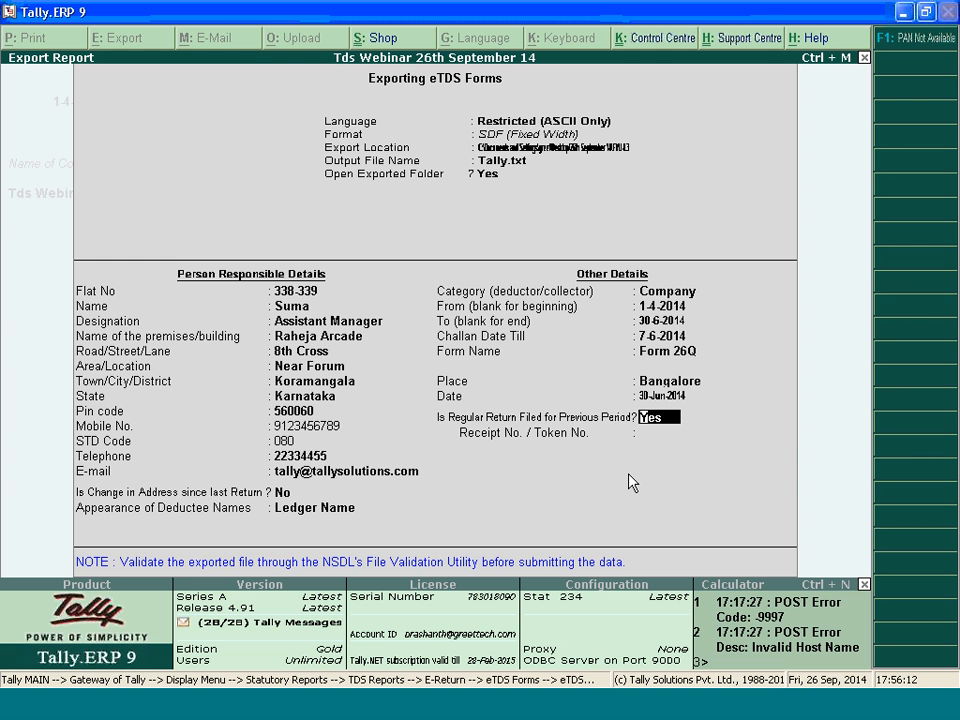
# Answer No to regular return filed for the previous period and export the e-TDS file
pyautogui.write('no')
pyautogui.press('Return')
pyautogui.press('Return')
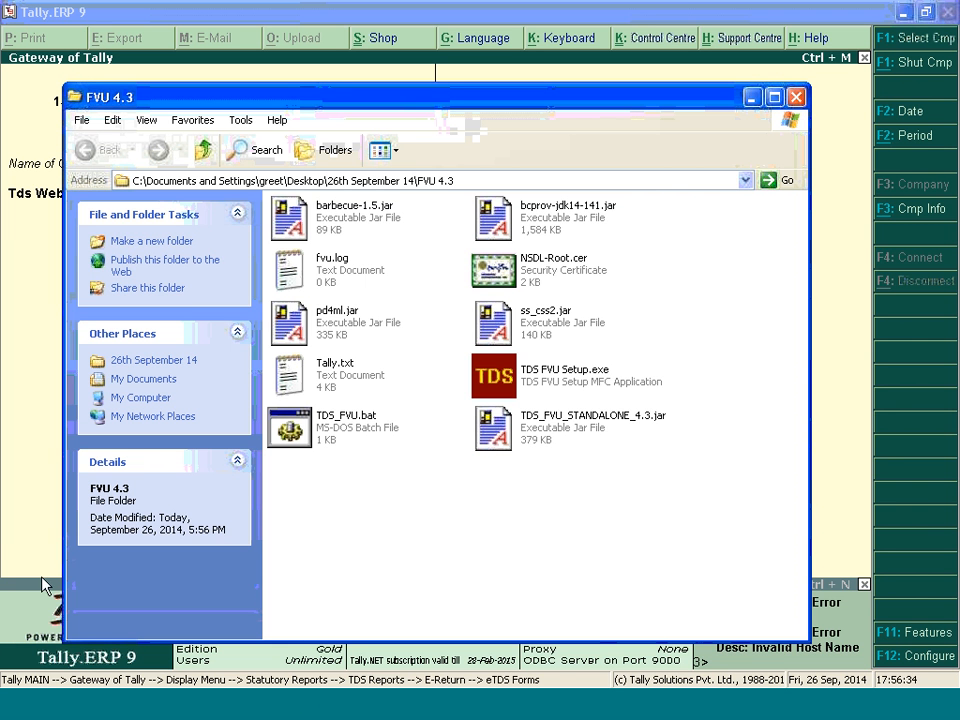
# Locate the exported Tally.txt in the FVU 4.3 folder and minimise the open windows
pyautogui.click(300, 374)
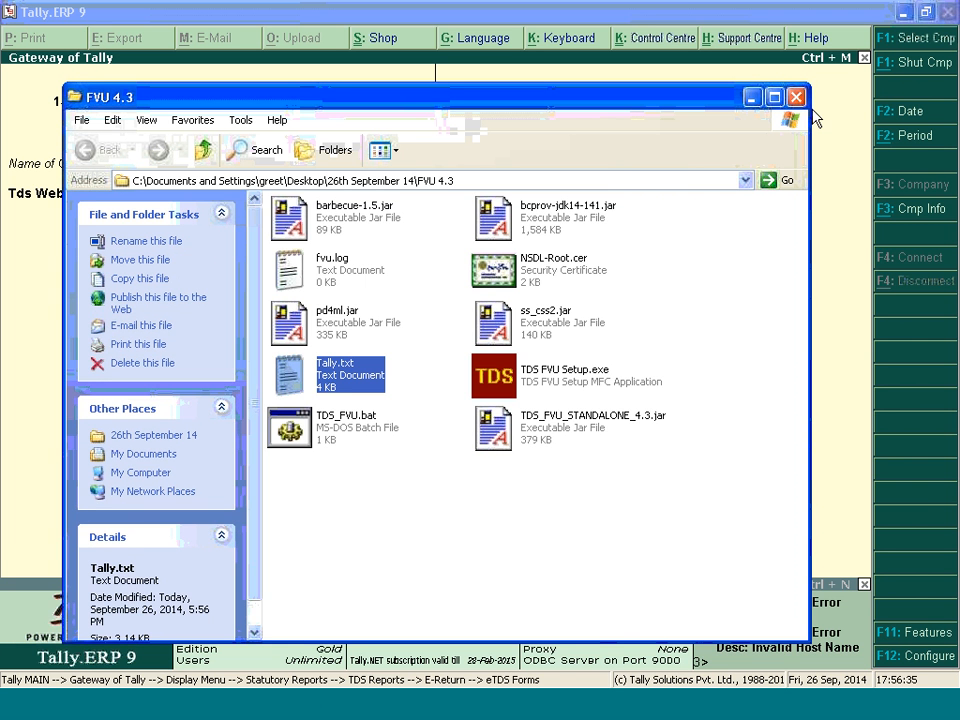
pyautogui.click(754, 98)
pyautogui.click(903, 13)
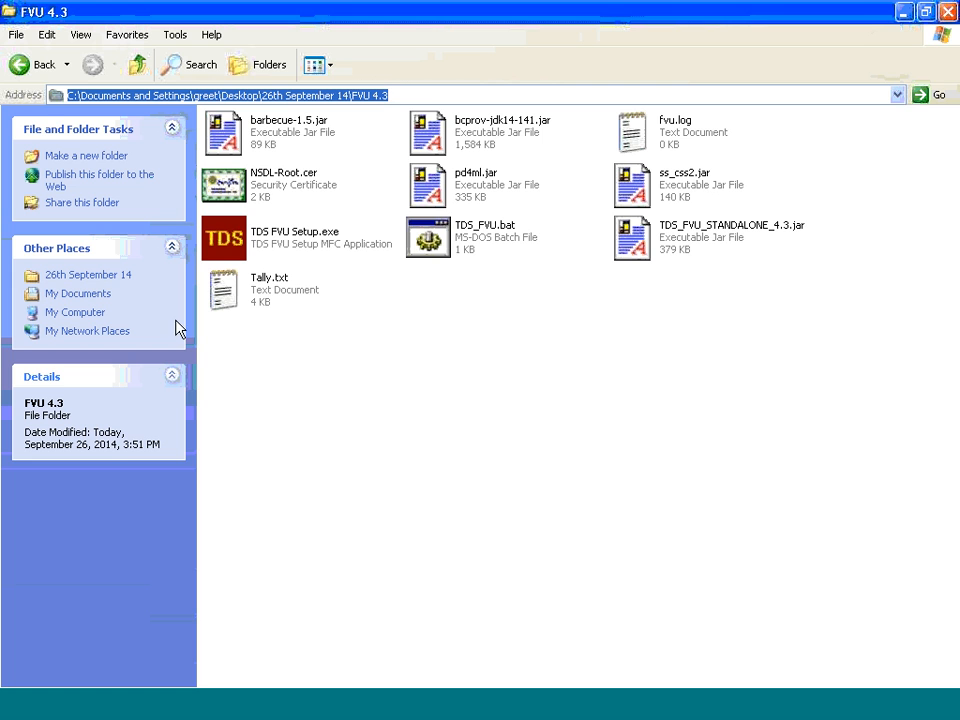
pyautogui.click(904, 12)
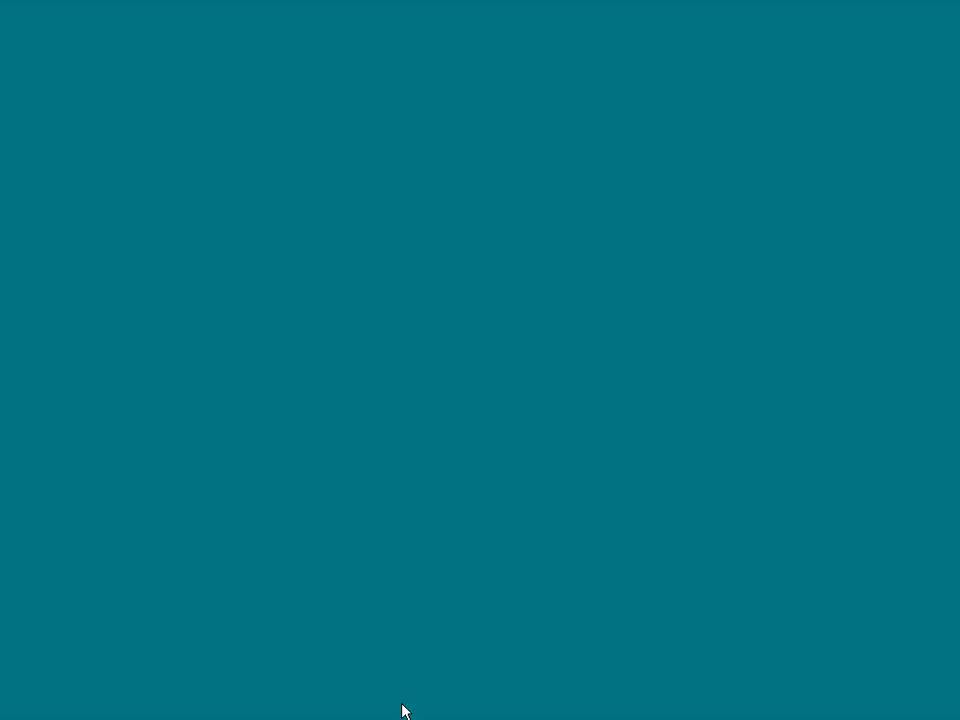
# Look through the test tds folder and copy the challan CSI file from the E-Tds test folder
pyautogui.click(313, 689)
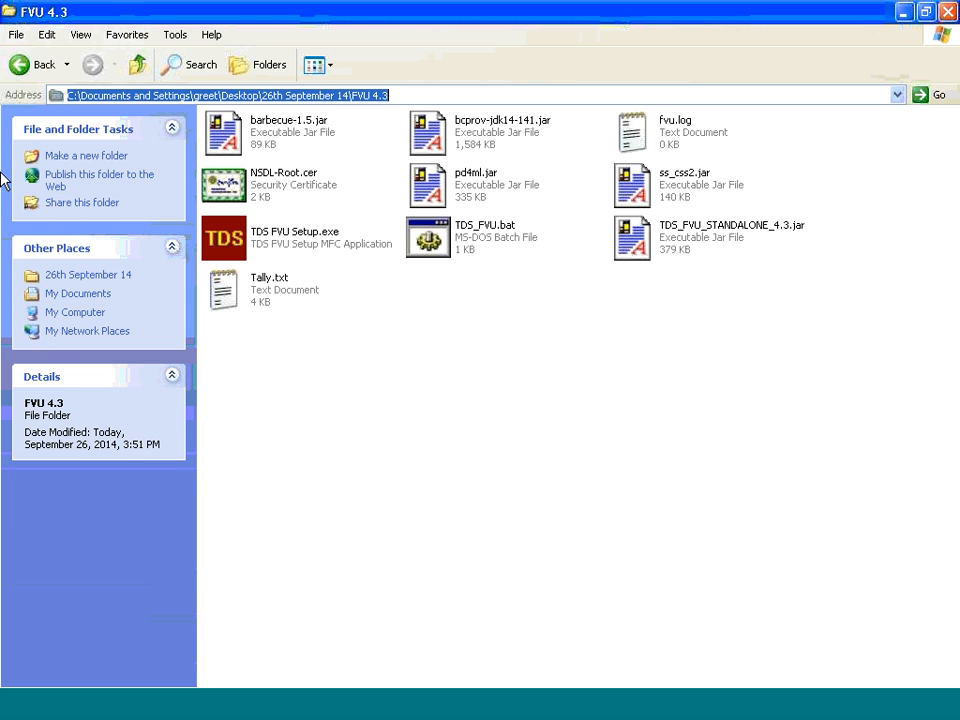
pyautogui.click(32, 63)
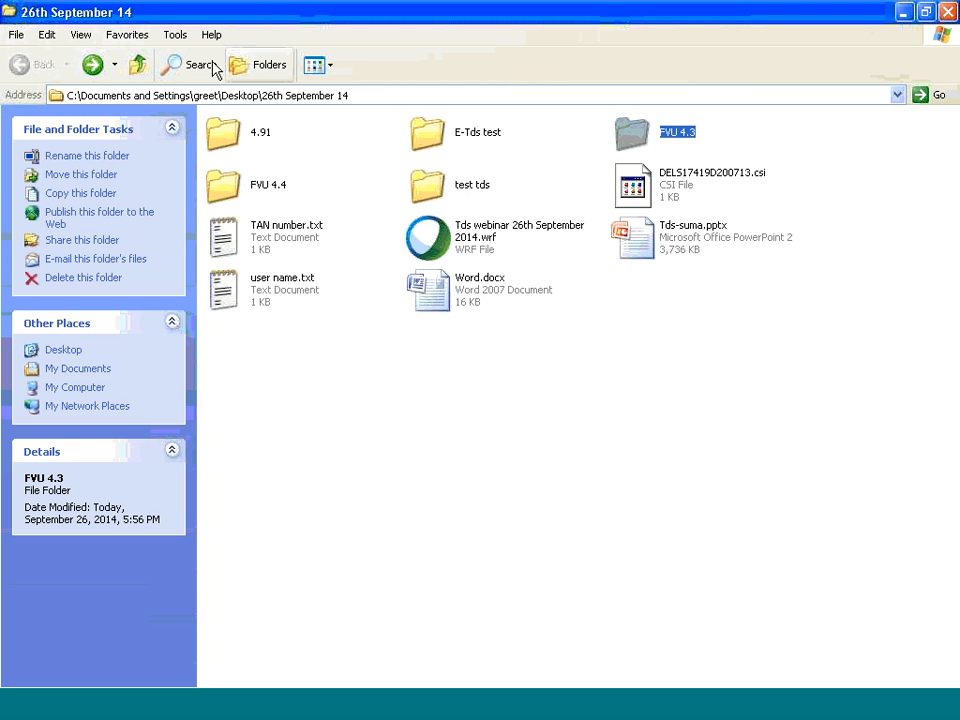
pyautogui.doubleClick(430, 188)
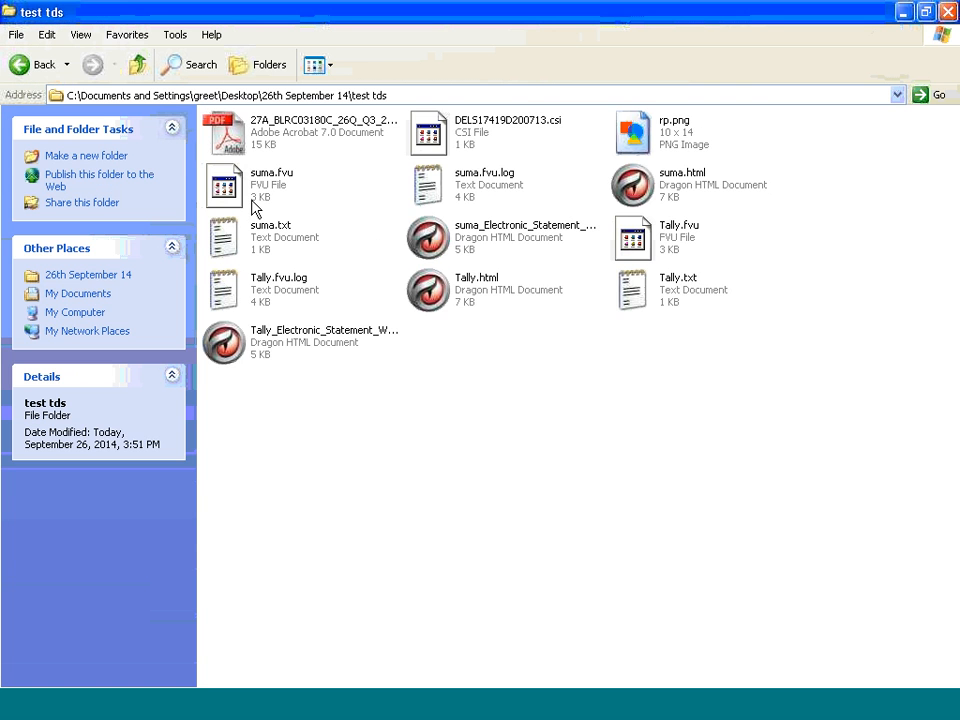
pyautogui.click(30, 66)
pyautogui.click(490, 138)
pyautogui.doubleClick(488, 137)
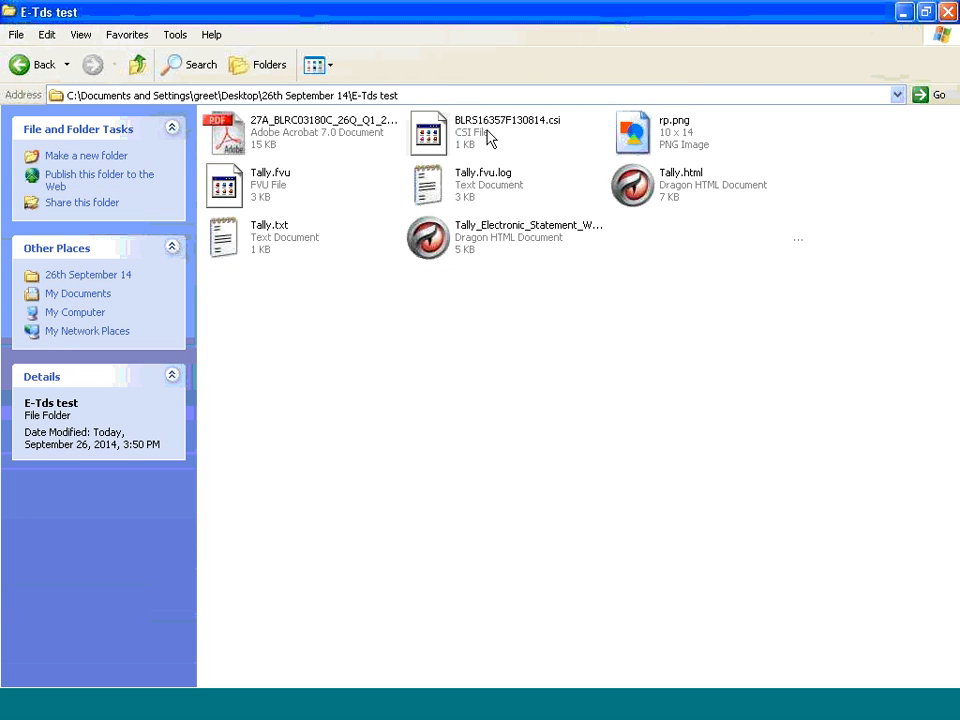
pyautogui.rightClick(477, 130)
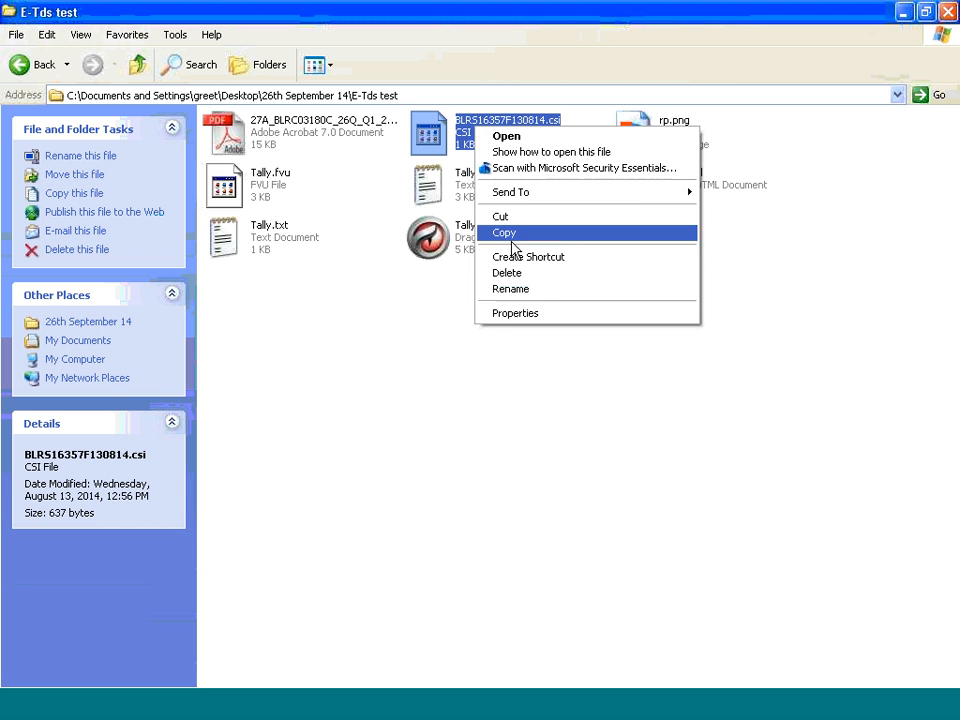
pyautogui.click(505, 233)
# Paste the copied challan CSI file into the FVU 4.3 folder
pyautogui.click(22, 64)
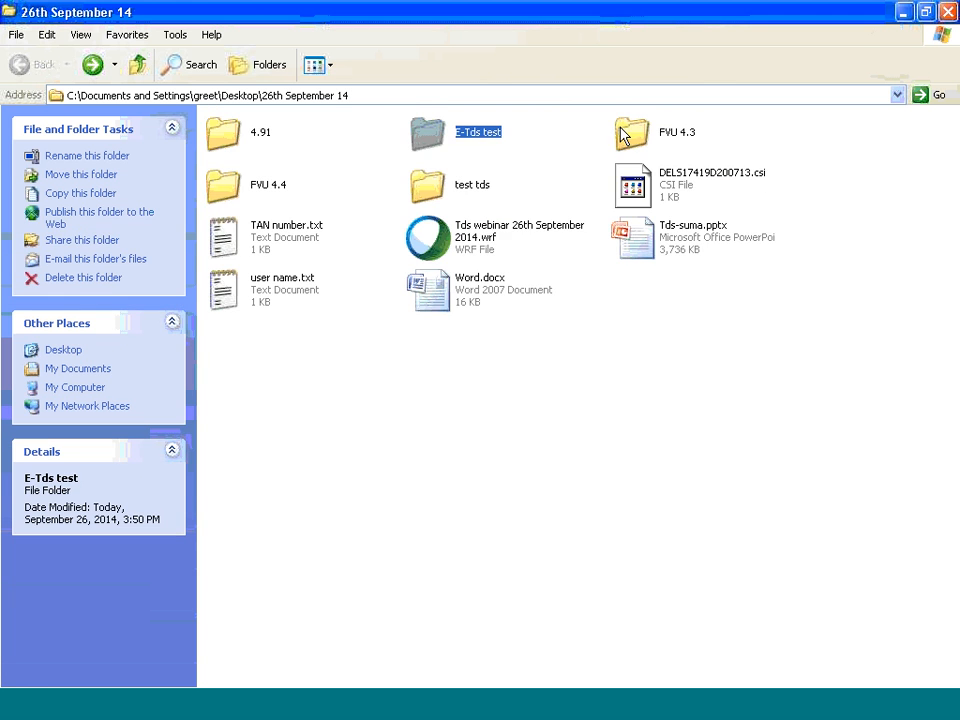
pyautogui.doubleClick(670, 135)
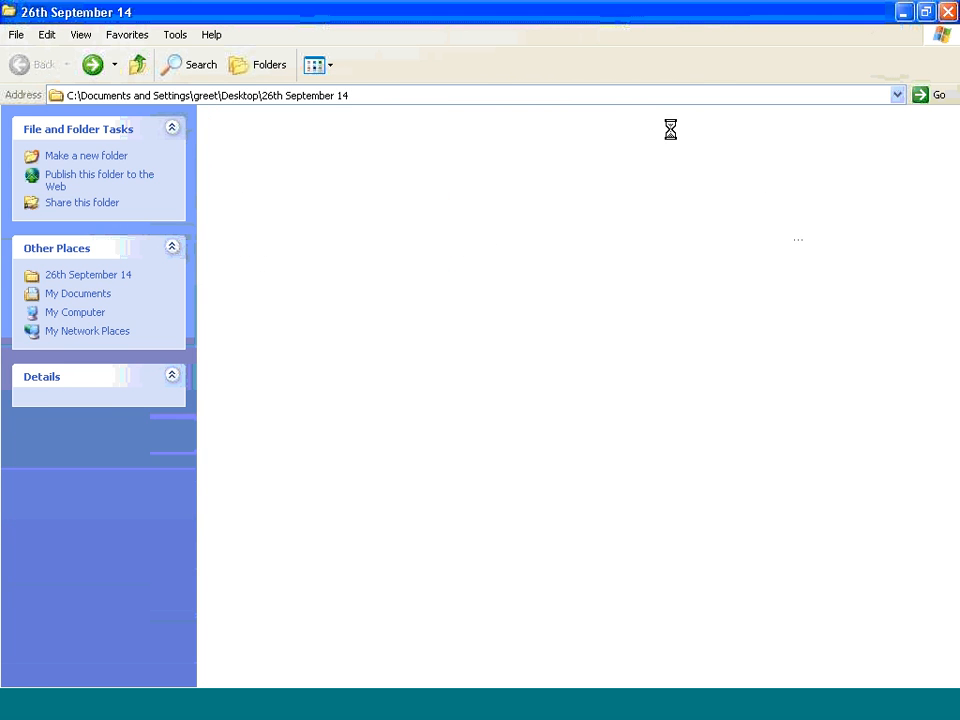
pyautogui.rightClick(446, 364)
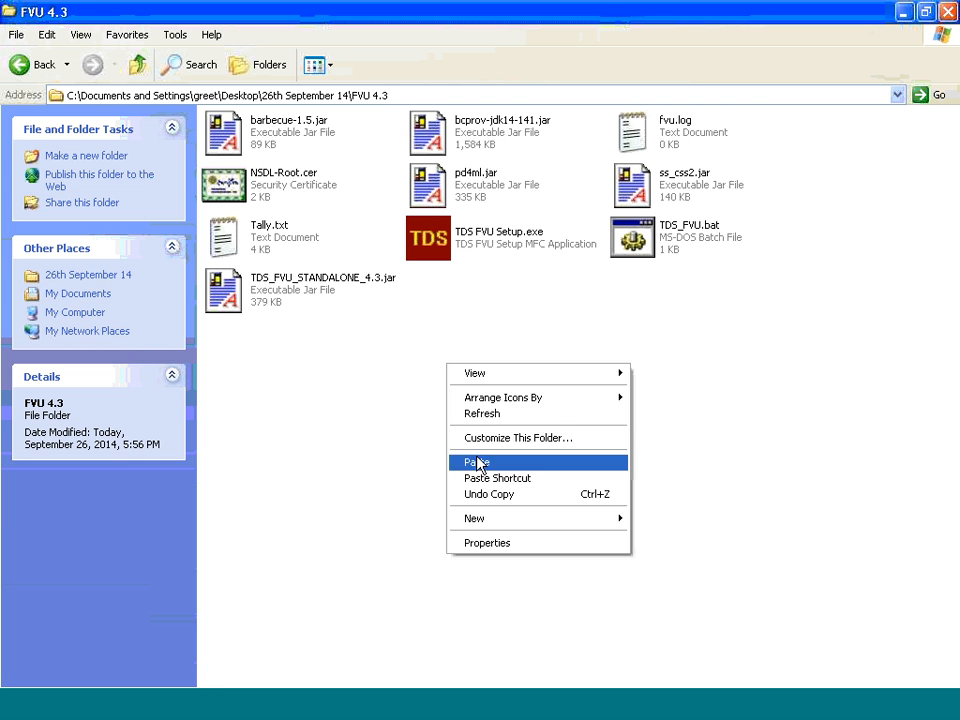
pyautogui.click(476, 460)
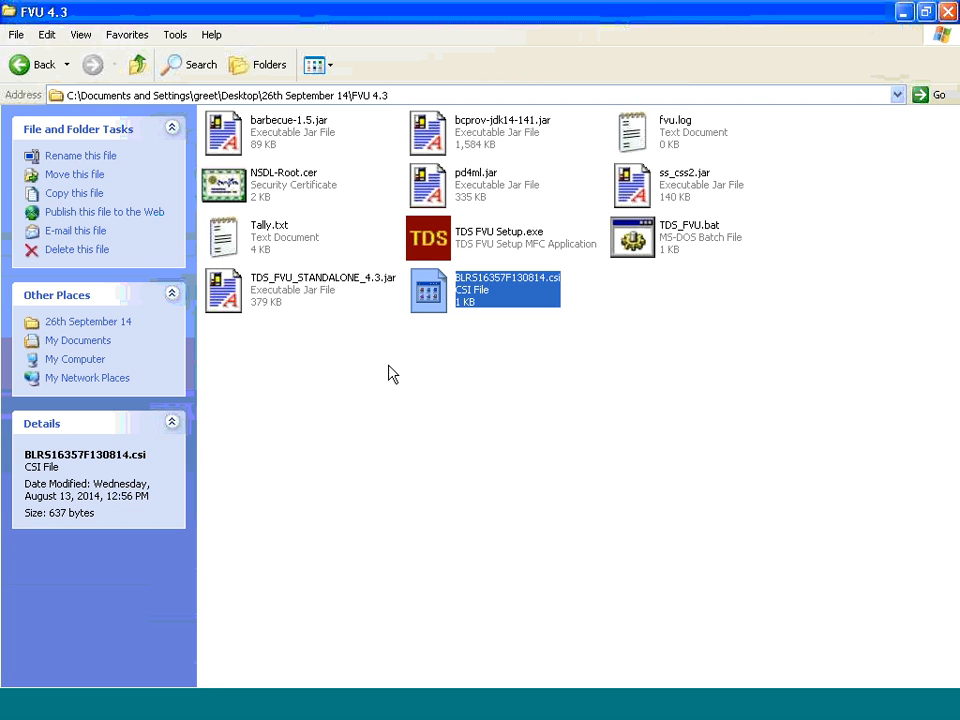
# Cut both Tally.txt and the challan CSI file from the FVU 4.3 folder
pyautogui.click(900, 14)
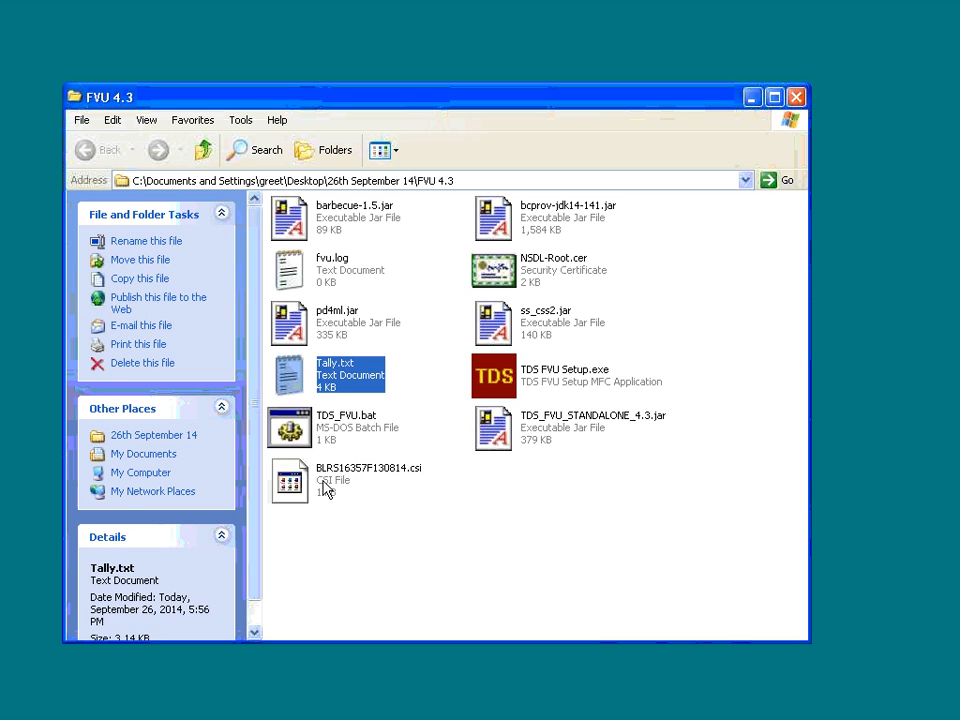
pyautogui.keyDown('shift'); pyautogui.click(332, 486); pyautogui.keyUp('shift')
pyautogui.click(476, 549)
pyautogui.click(290, 378)
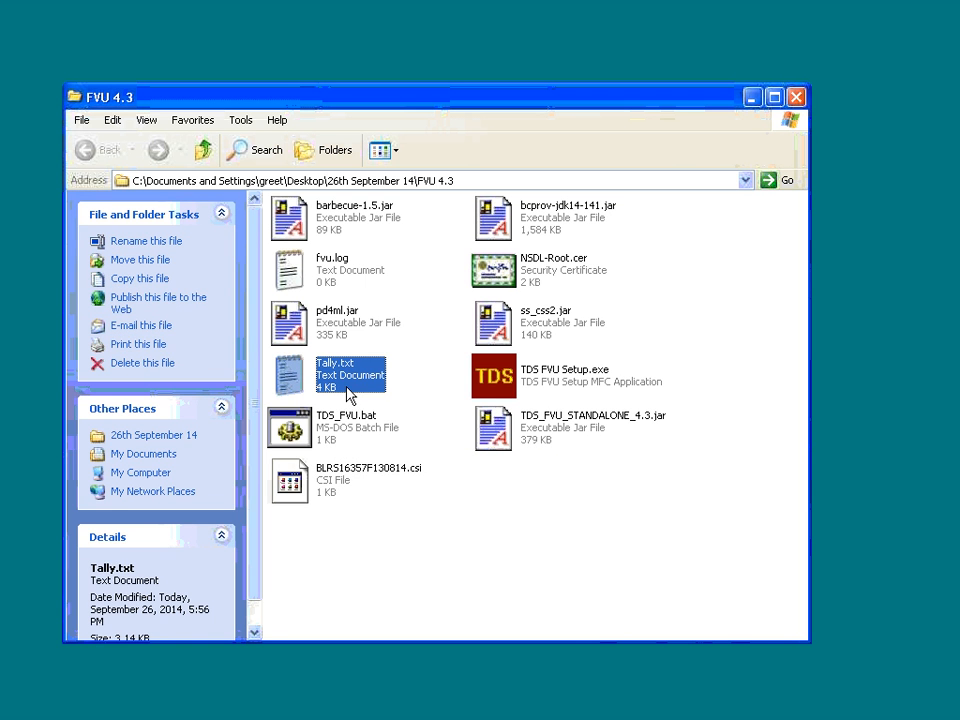
pyautogui.keyDown('ctrl'); pyautogui.click(330, 490); pyautogui.keyUp('ctrl')
pyautogui.rightClick(330, 490)
pyautogui.click(352, 570)
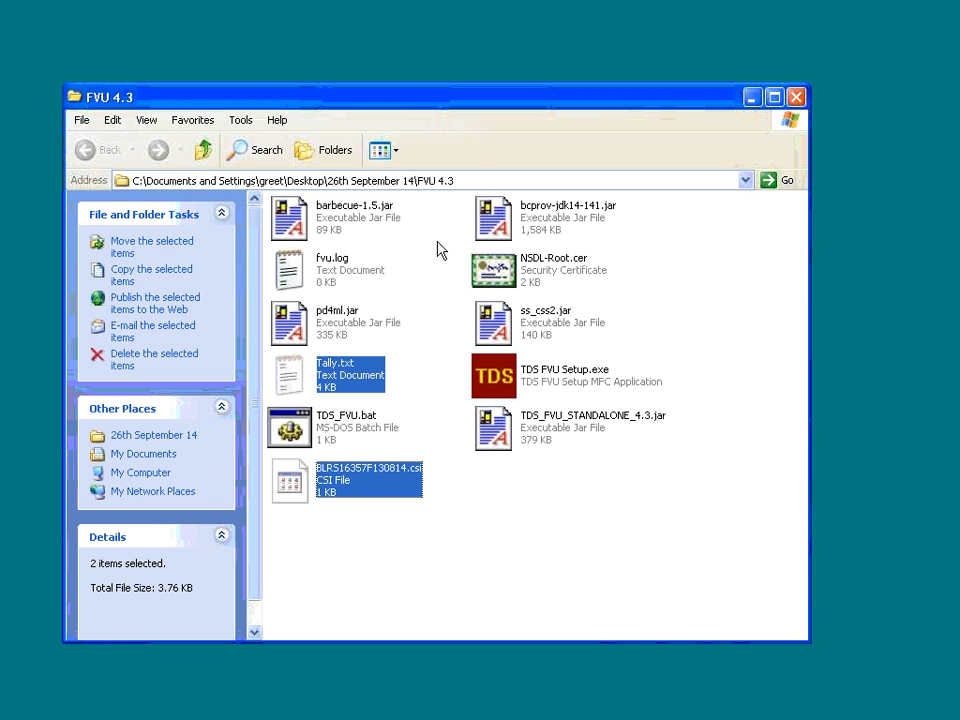
# Shorten the folder path to go up to the 26th September 14 folder
pyautogui.click(465, 182)
pyautogui.click(465, 182)
pyautogui.press('BackSpace')
pyautogui.press('BackSpace')
pyautogui.press('BackSpace')
pyautogui.press('BackSpace')
pyautogui.press('BackSpace')
pyautogui.press('BackSpace')
pyautogui.press('BackSpace')
pyautogui.press('BackSpace')
pyautogui.press('BackSpace')
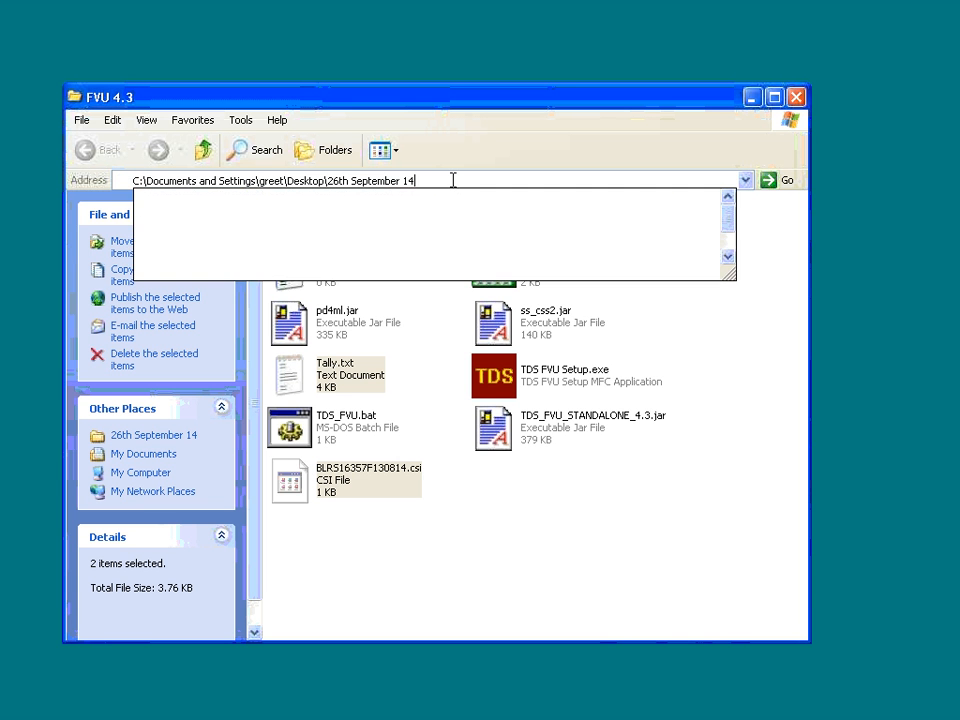
pyautogui.write('4')
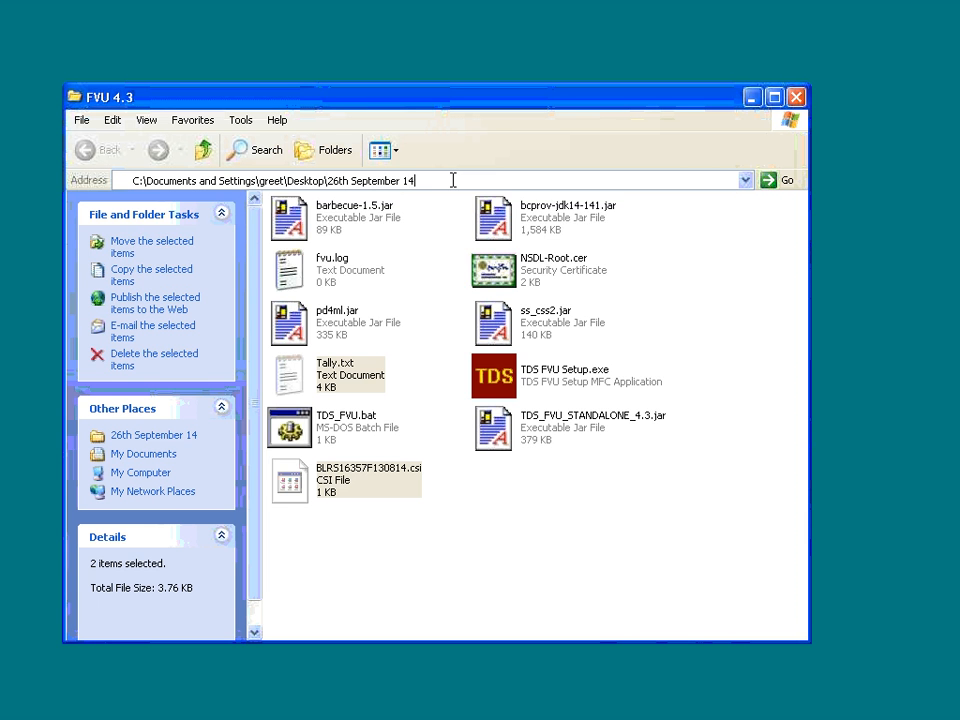
pyautogui.press('Return')
# Create a new folder named E-tds in the 26th September 14 folder
pyautogui.rightClick(517, 528)
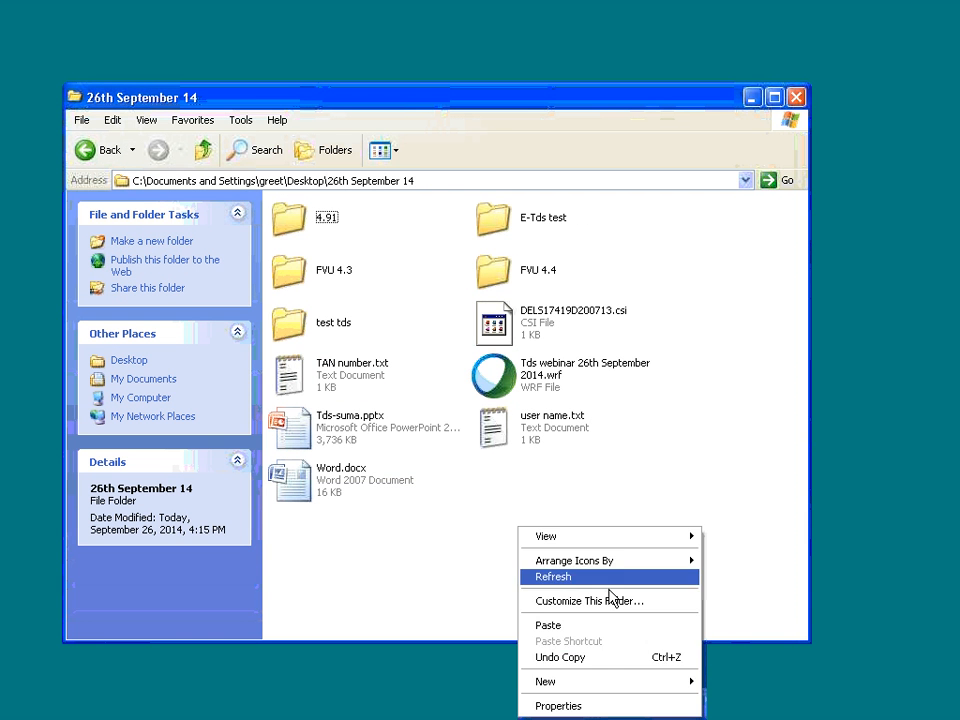
pyautogui.moveTo(585, 680)
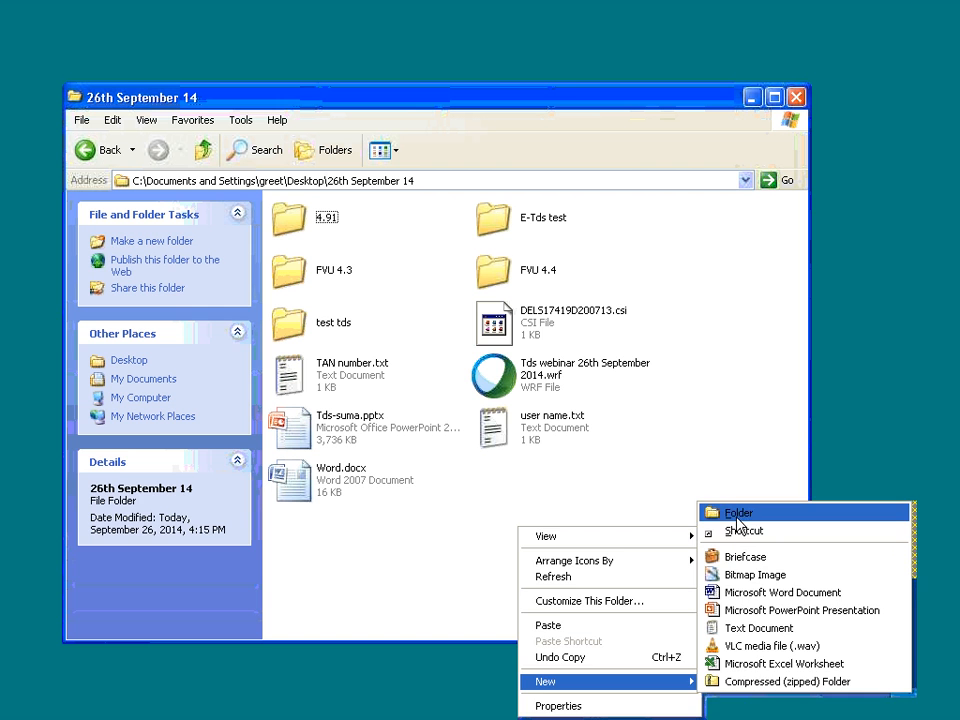
pyautogui.click(725, 514)
pyautogui.write('E-tds')
pyautogui.click(606, 529)
# Paste the cut Tally.txt and challan CSI files into the new E-tds folder
pyautogui.click(538, 488)
pyautogui.doubleClick(538, 488)
pyautogui.rightClick(371, 298)
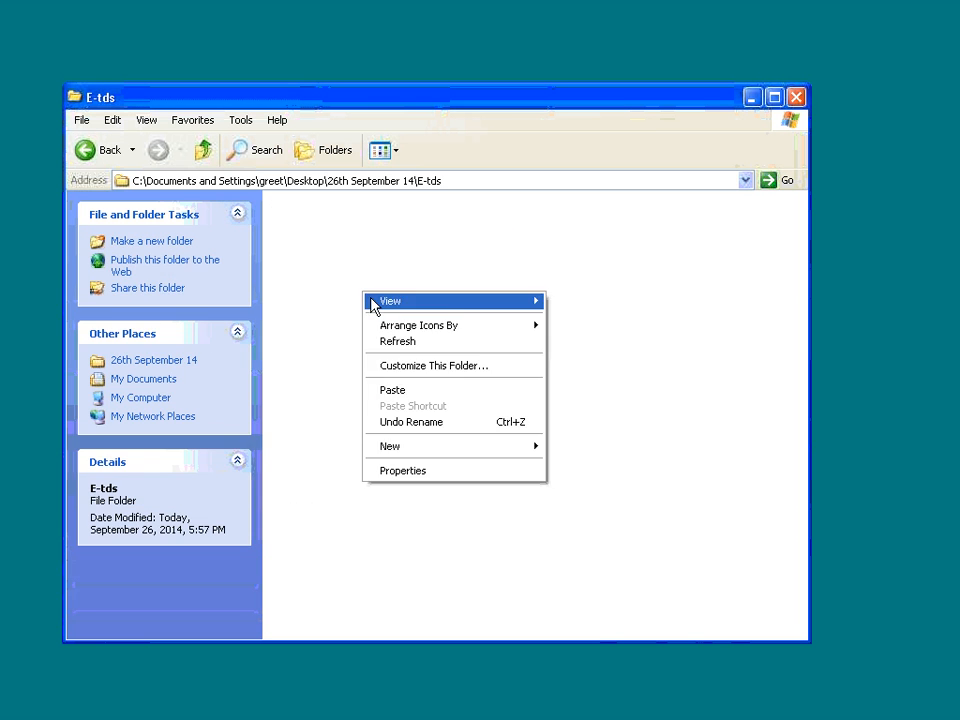
pyautogui.click(393, 391)
# Copy the E-tds folder path and launch TDS_FVU_STANDALONE_4.3.jar from the FVU 4.3 folder
pyautogui.rightClick(387, 183)
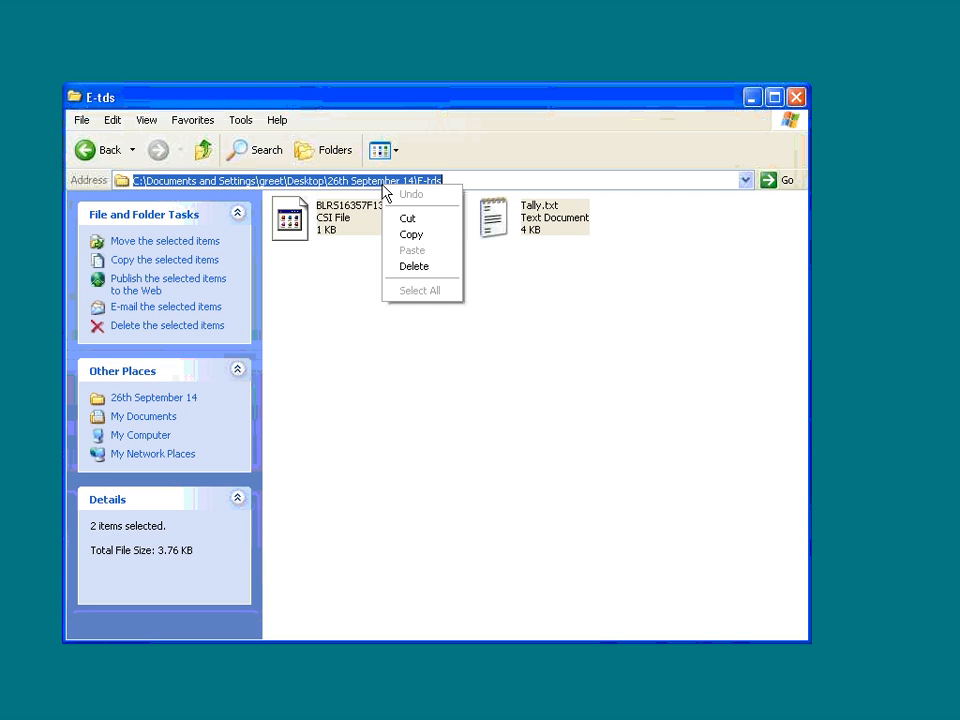
pyautogui.click(408, 237)
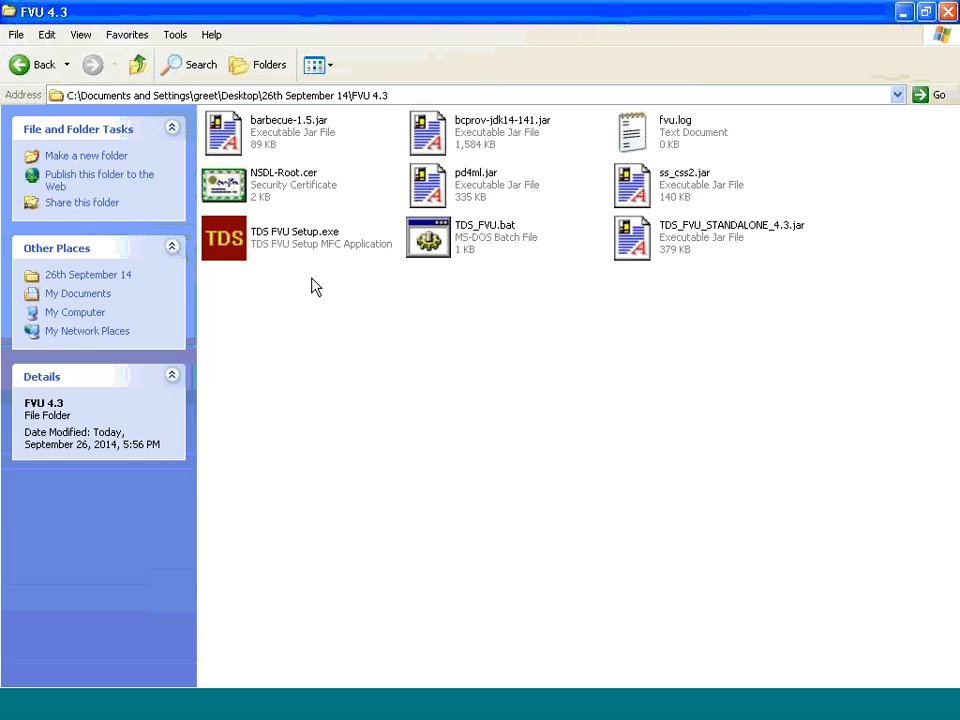
pyautogui.click(684, 239)
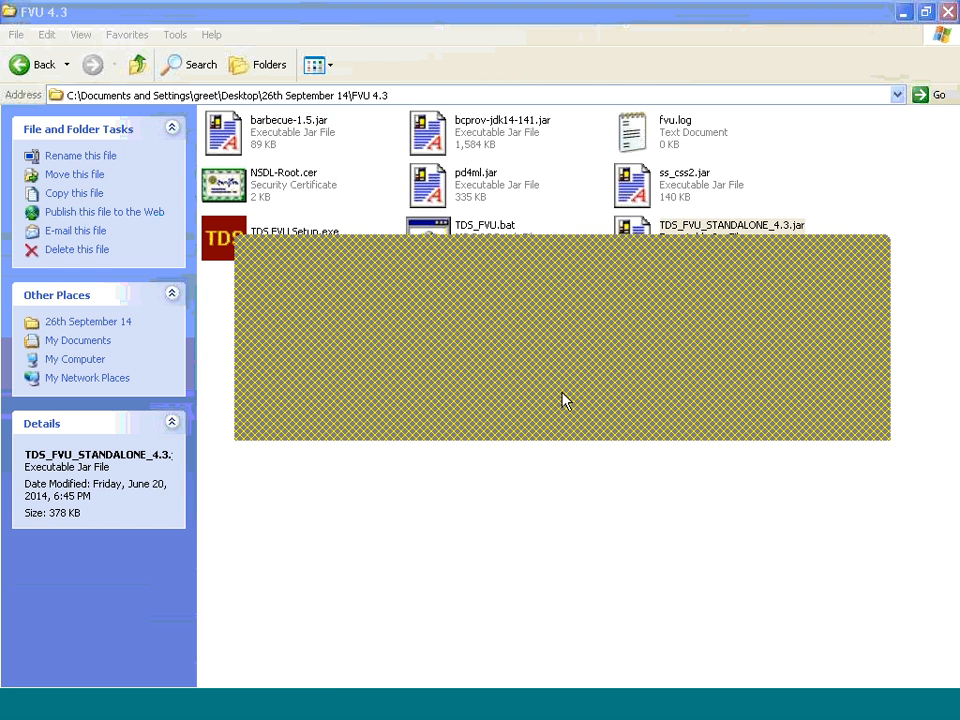
# Open the Tallyerr.html validation error report from the E-tds folder
pyautogui.click(328, 700)
pyautogui.click(365, 420)
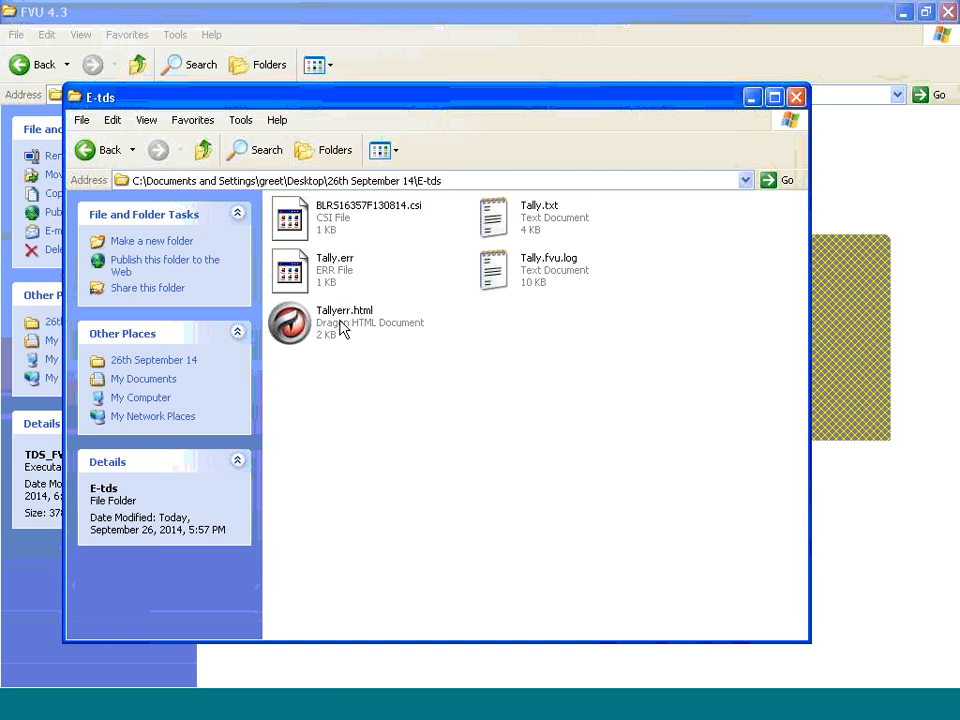
pyautogui.click(334, 276)
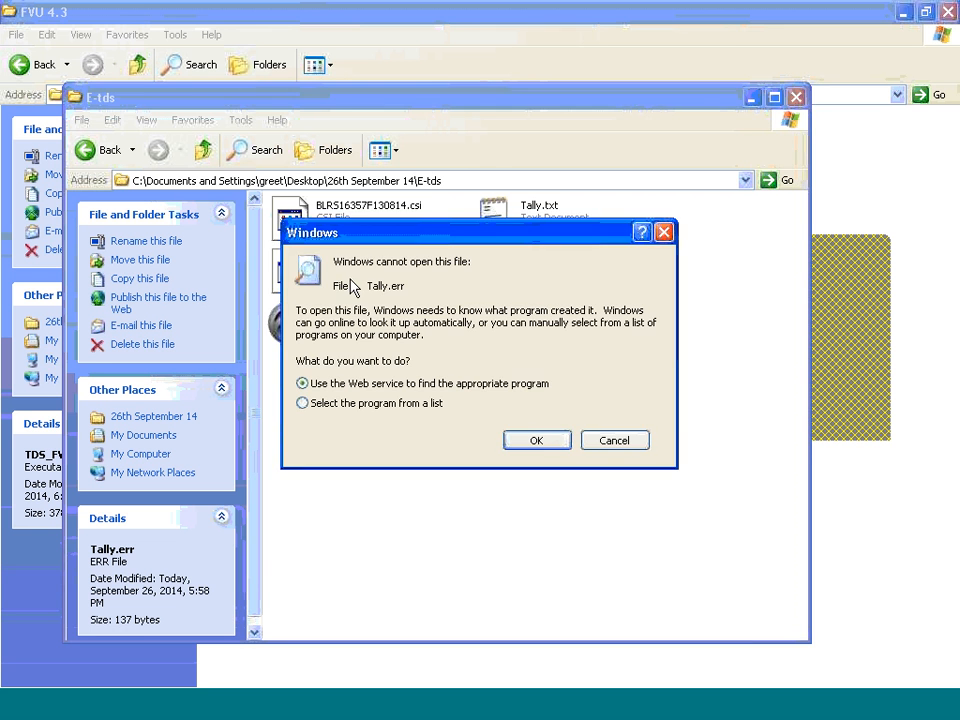
pyautogui.click(663, 232)
pyautogui.click(343, 322)
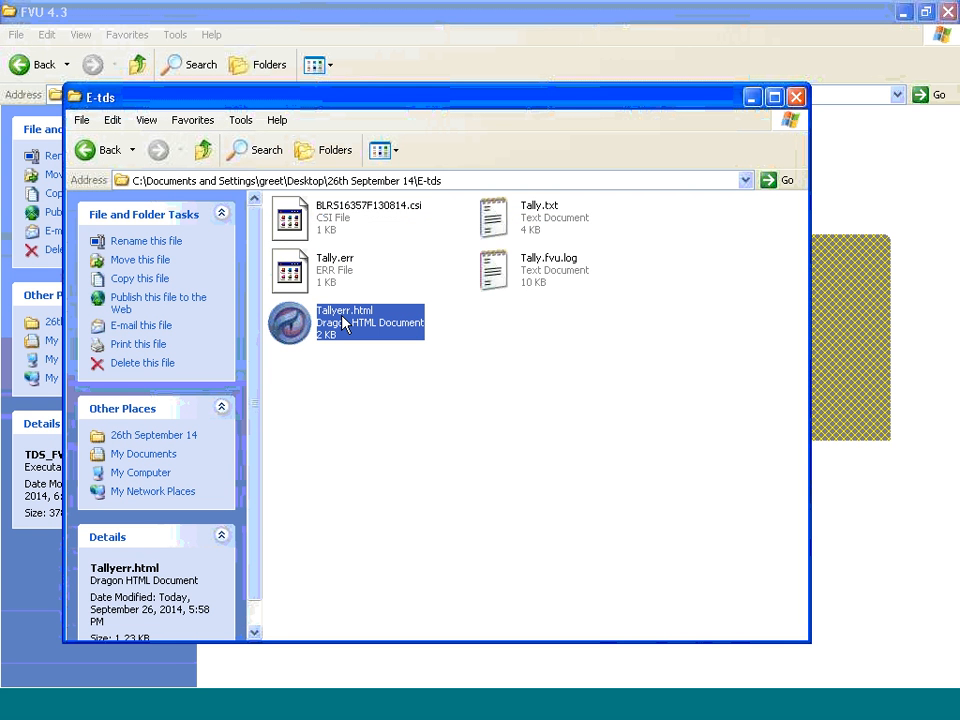
pyautogui.doubleClick(343, 322)
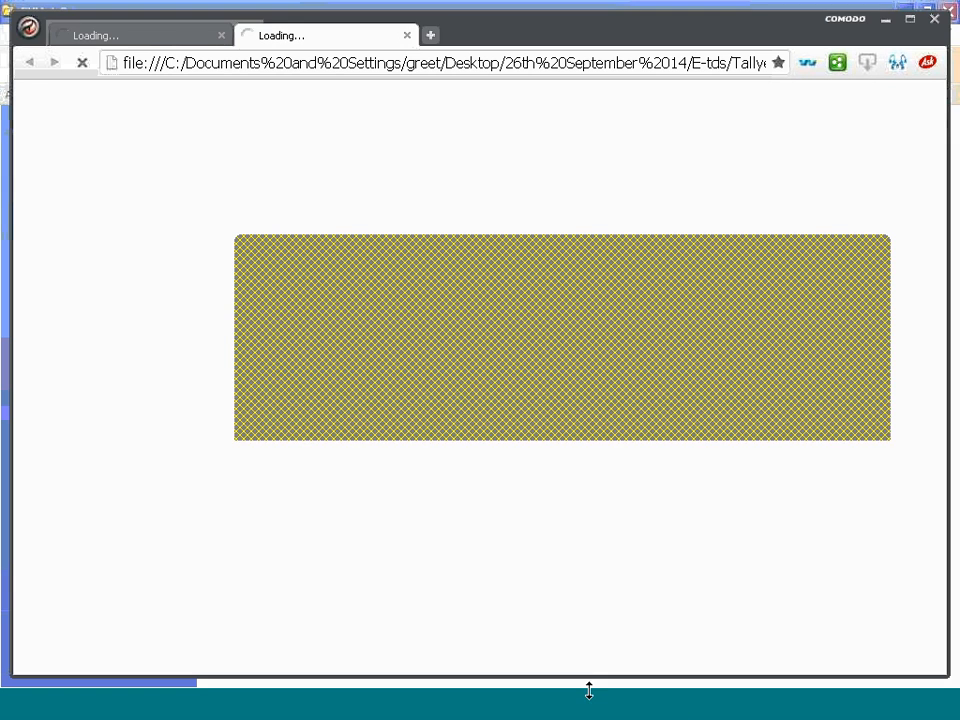
# Clear the E-tds and FVU 4.3 folder windows away and bring the TDS/TCS error report to the front
pyautogui.click(882, 254)
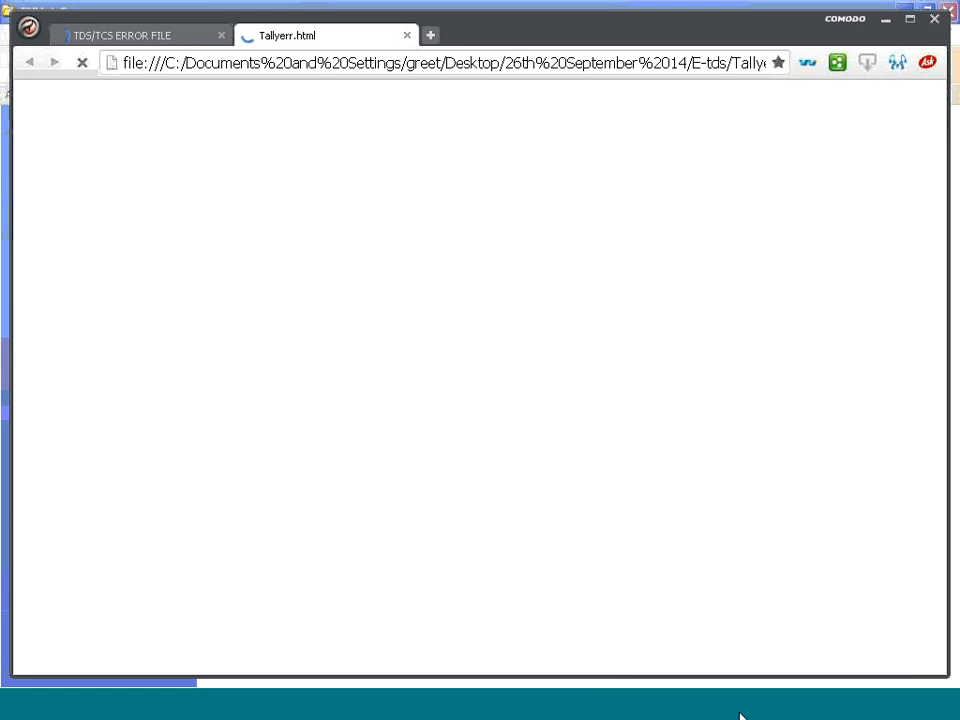
pyautogui.click(622, 694)
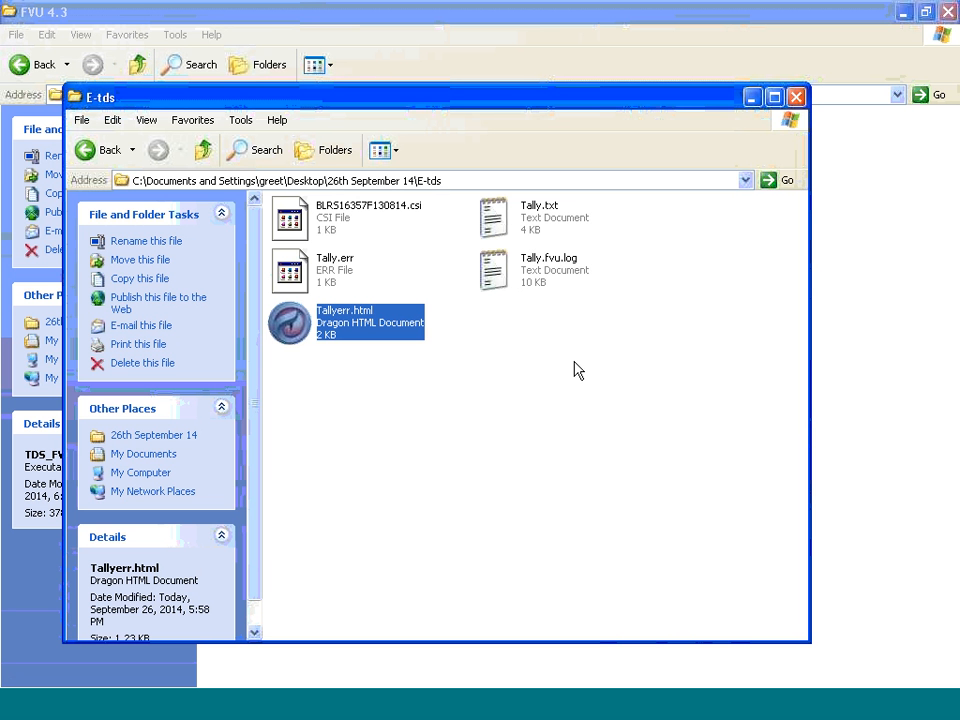
pyautogui.click(796, 97)
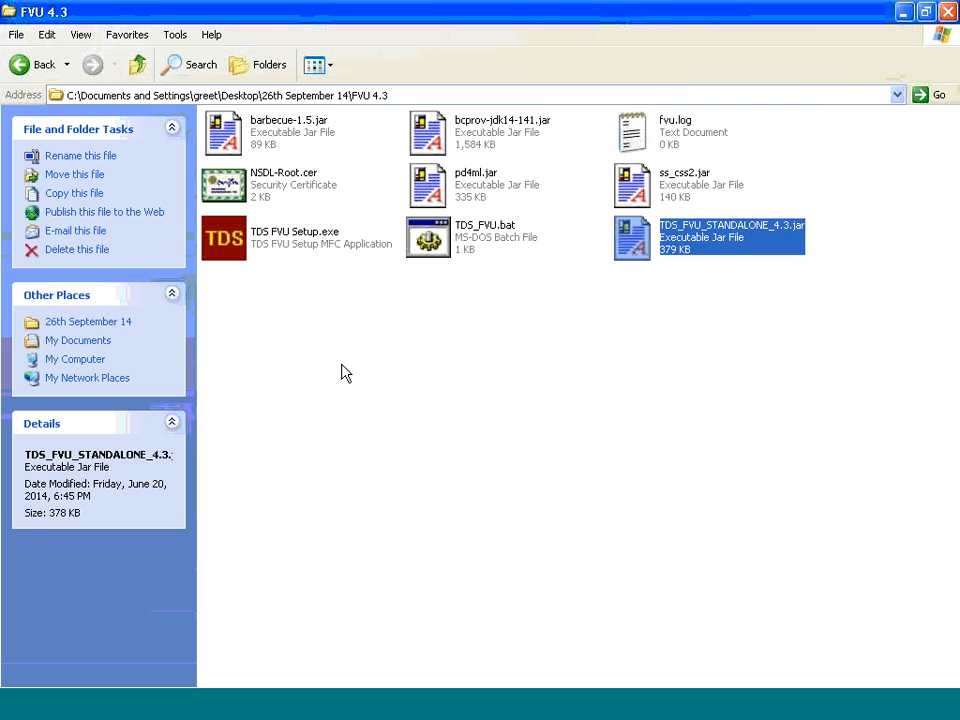
pyautogui.click(424, 714)
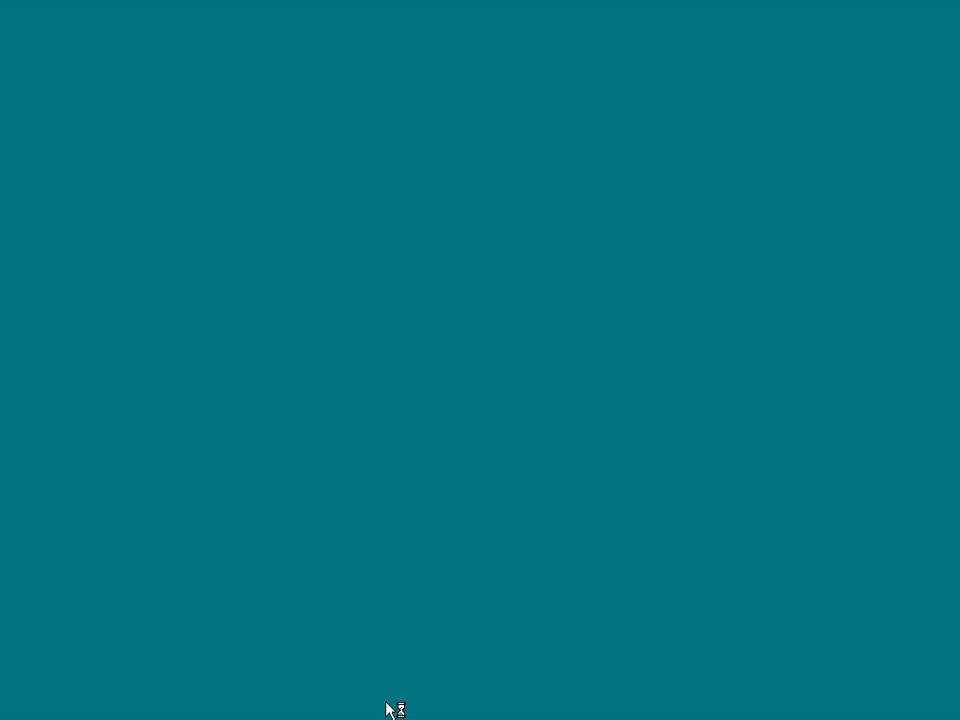
pyautogui.click(748, 704)
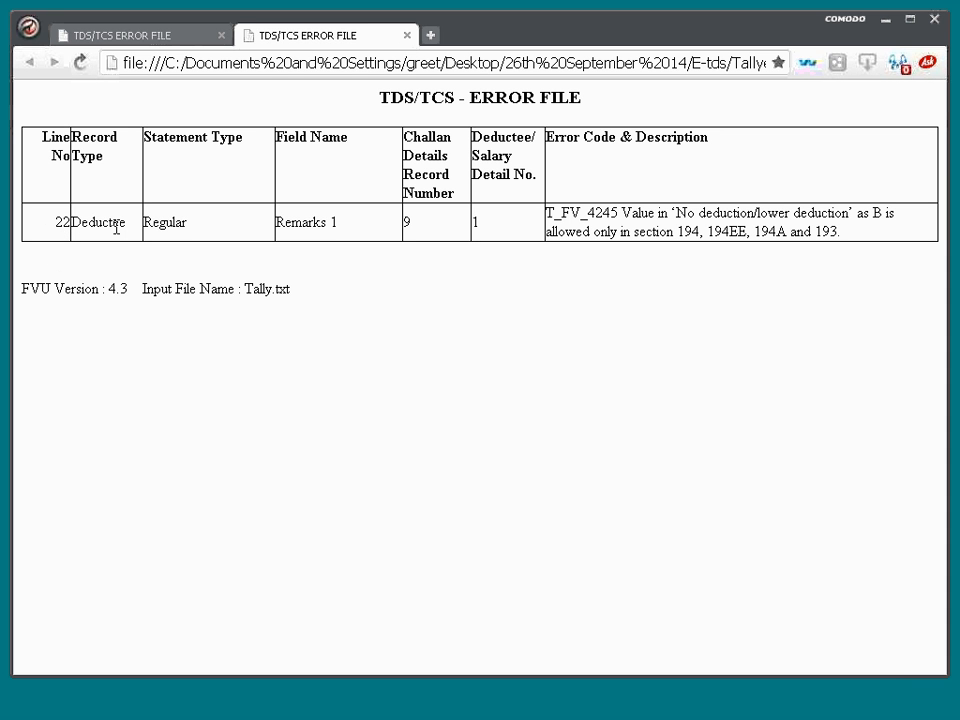
# Examine the statement type, field name and deductee detail number of the error on line 22, and close the duplicate report tab
pyautogui.moveTo(184, 222); pyautogui.dragTo(146, 214)
pyautogui.moveTo(342, 222); pyautogui.dragTo(278, 217)
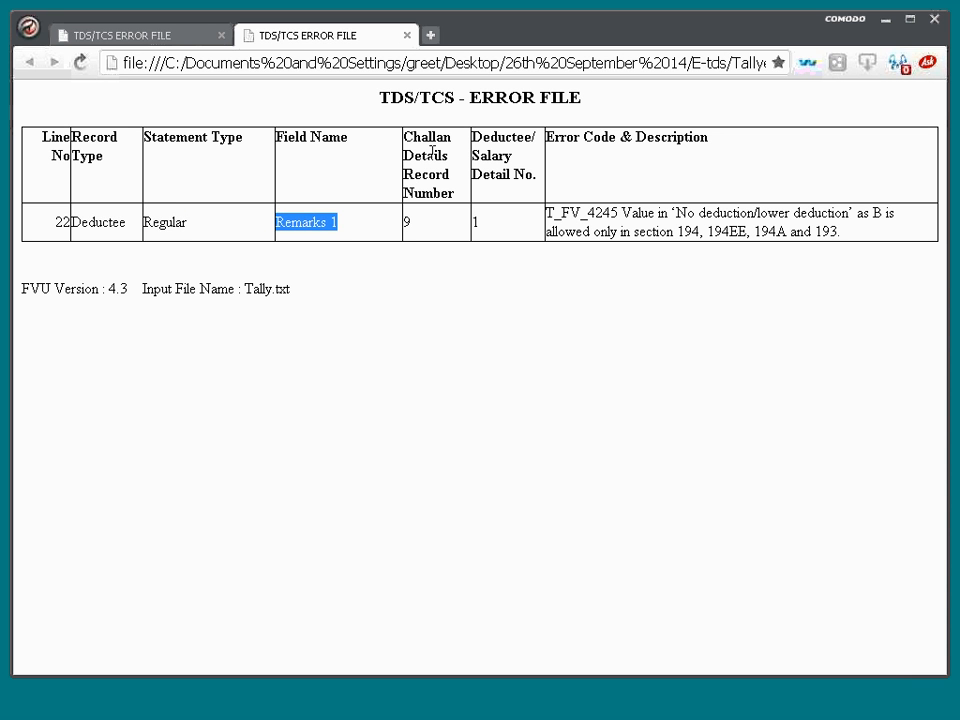
pyautogui.moveTo(340, 222); pyautogui.dragTo(510, 165)
pyautogui.click(513, 138)
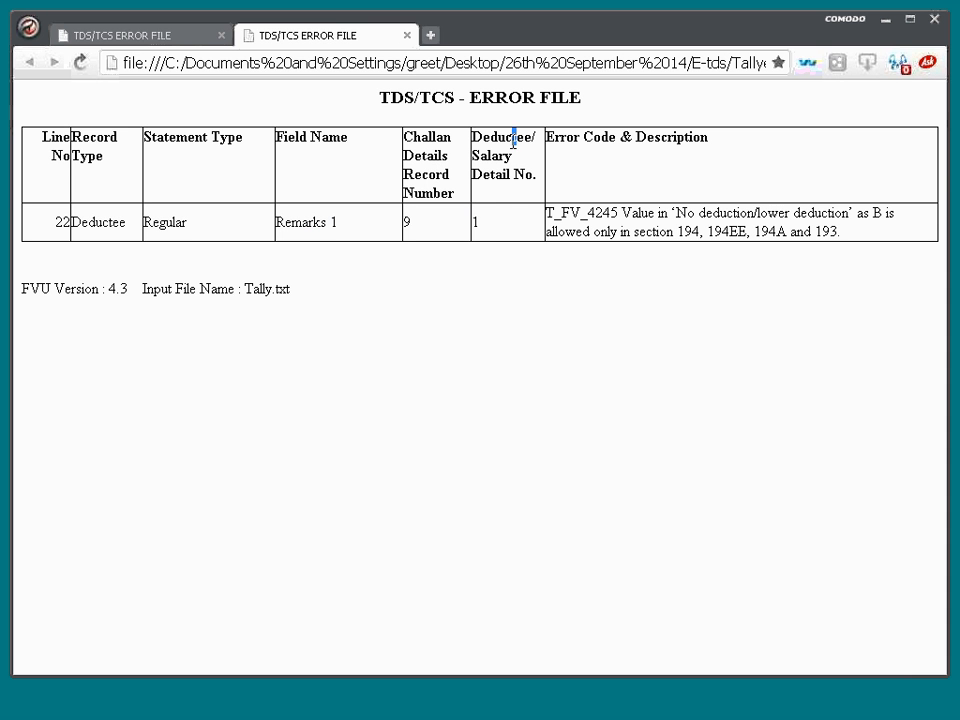
pyautogui.moveTo(469, 222); pyautogui.dragTo(488, 218)
pyautogui.click(604, 178)
pyautogui.click(408, 37)
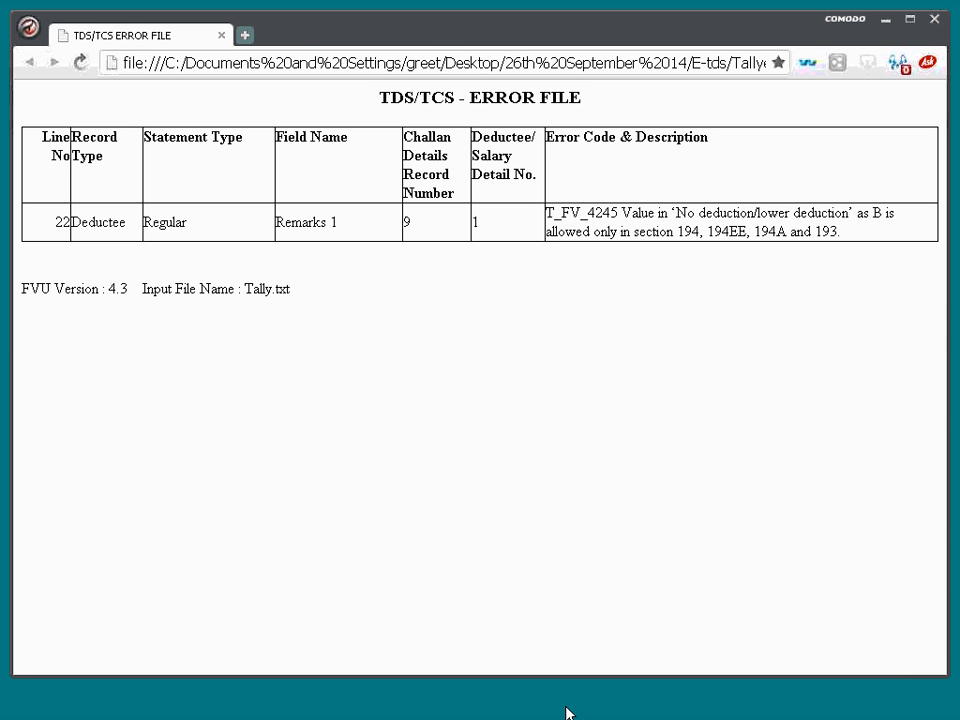
# Switch to Tally.ERP 9 and return to the Gateway of Tally
pyautogui.click(493, 697)
pyautogui.press('Escape')
pyautogui.press('Escape')
pyautogui.press('Escape')
pyautogui.press('Escape')
pyautogui.press('Escape')
pyautogui.press('Escape')
pyautogui.press('n')
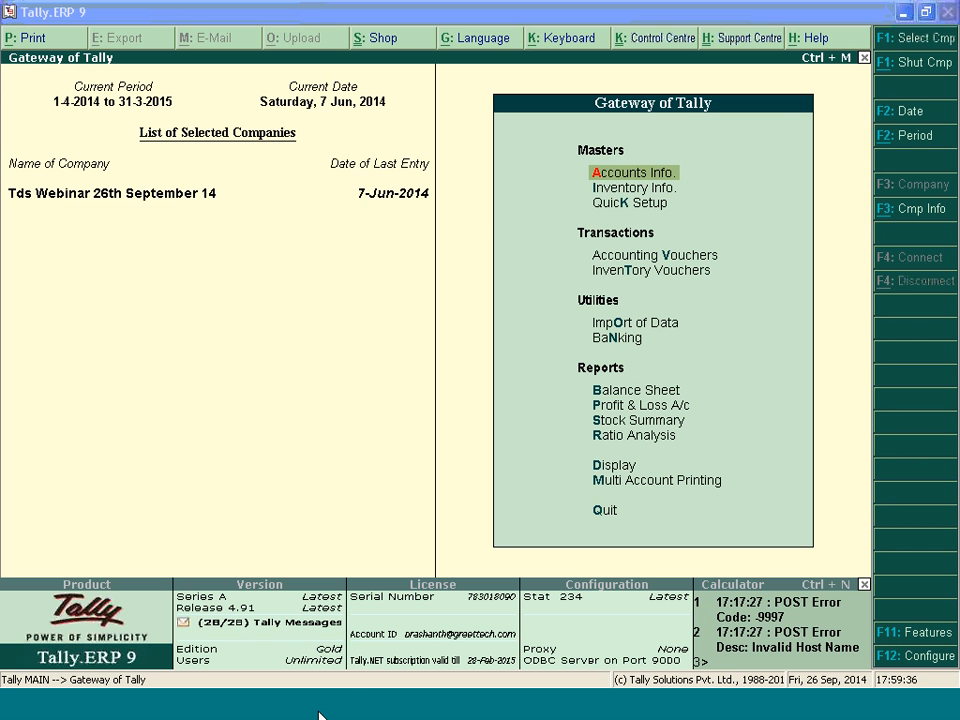
# Open Tally.txt from the E-tds folder full screen, examine the deductee record on line 22, and close the file
pyautogui.click(313, 670)
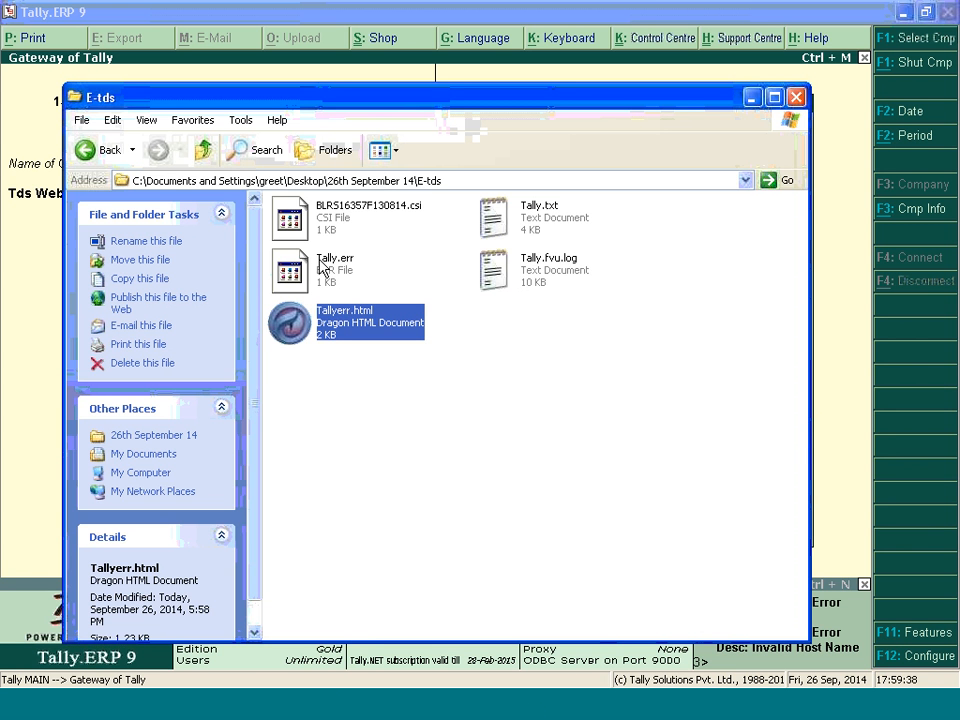
pyautogui.click(530, 216)
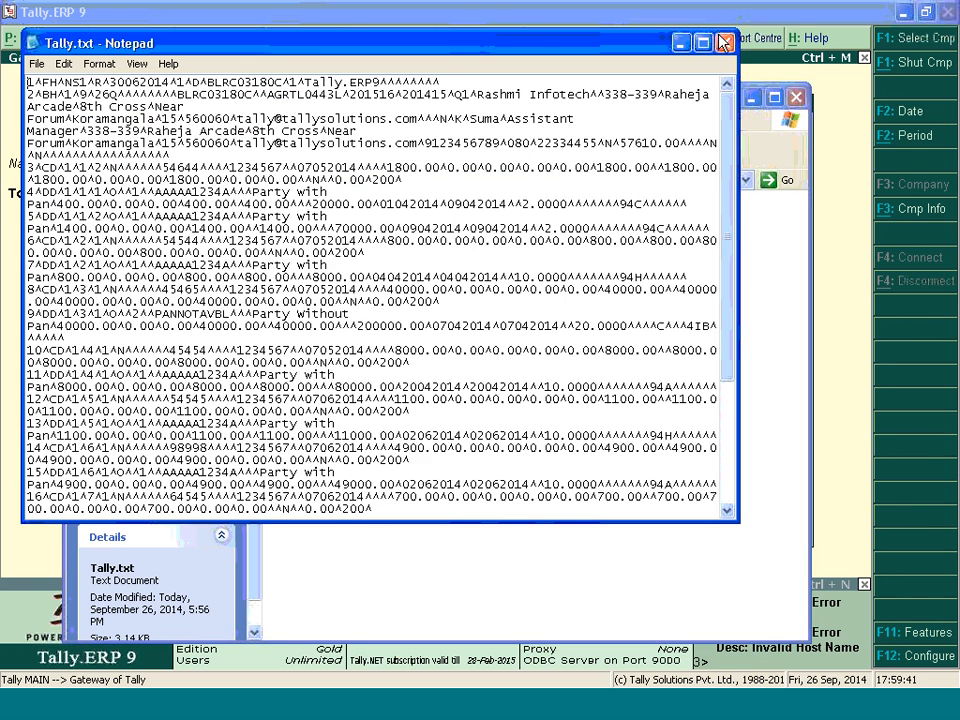
pyautogui.click(705, 43)
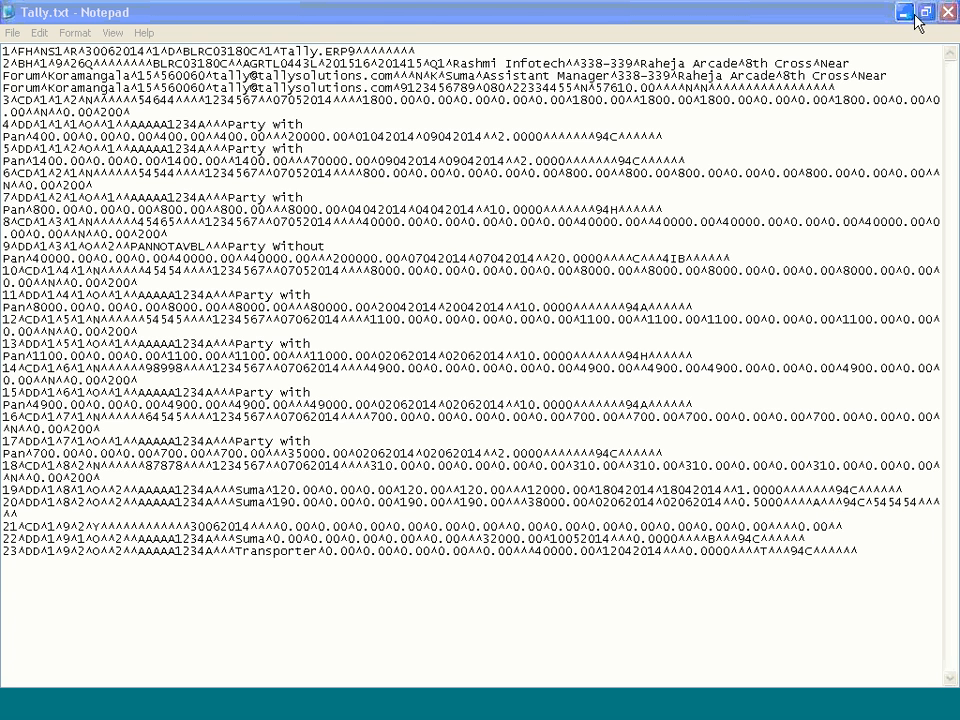
pyautogui.click(951, 12)
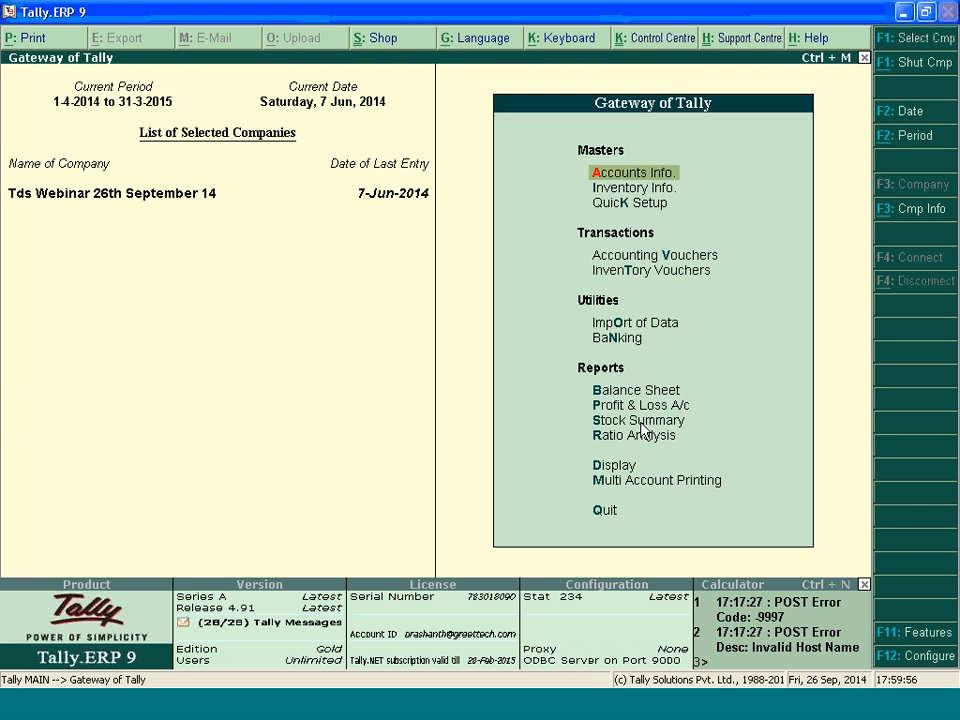
# Display the Day Book in Tally.ERP 9 with its period starting on 1-4-2014
pyautogui.click(611, 463)
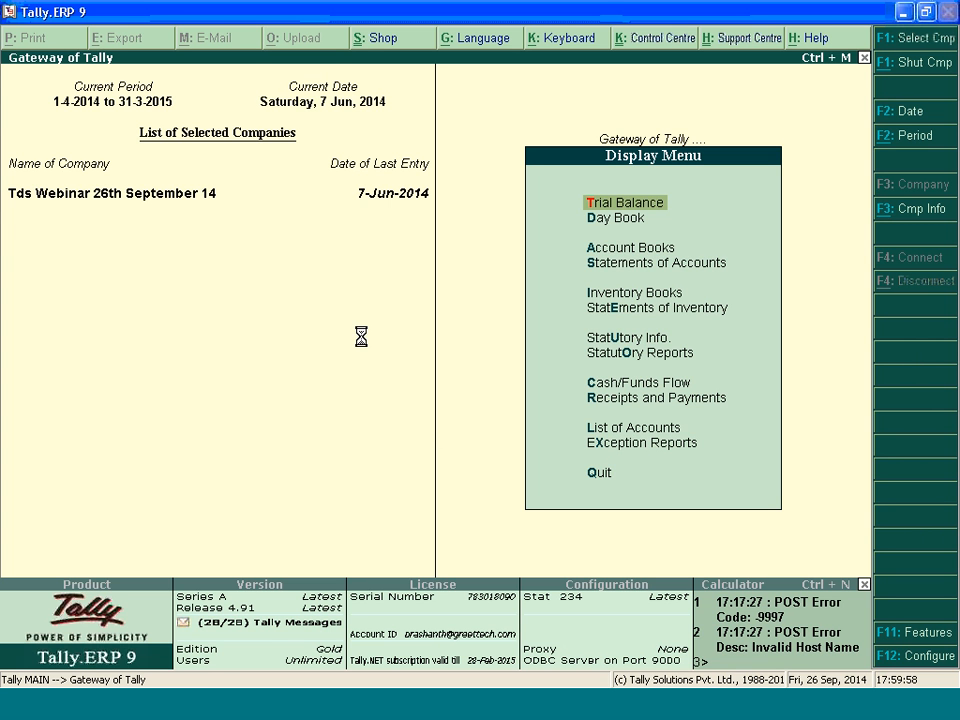
pyautogui.click(605, 220)
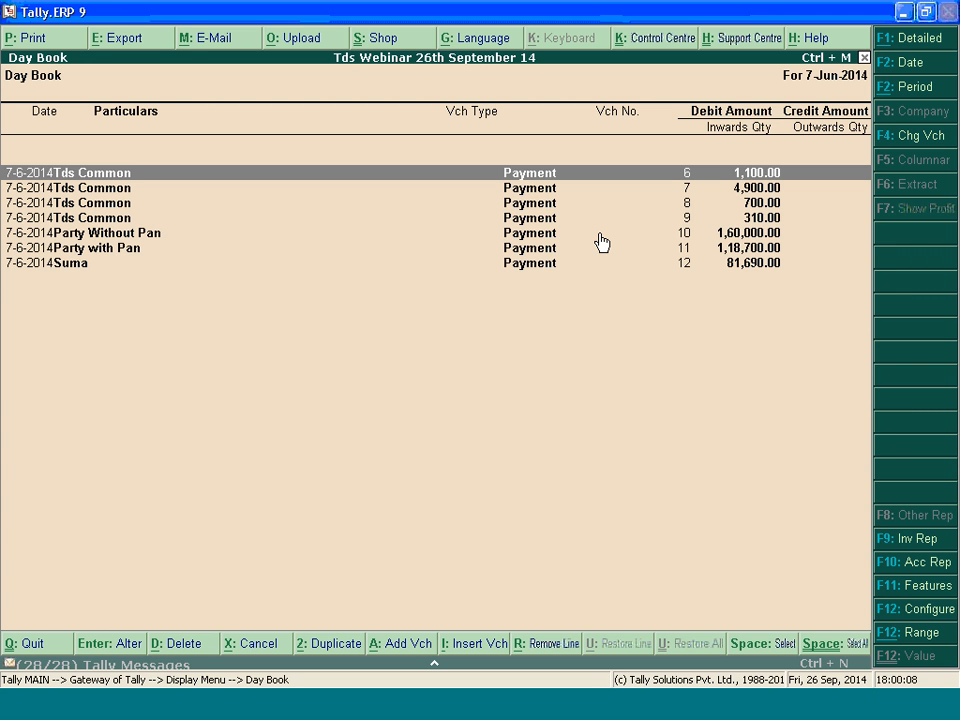
pyautogui.hotkey('alt', 'F2')
pyautogui.write('1-4')
pyautogui.press('Return')
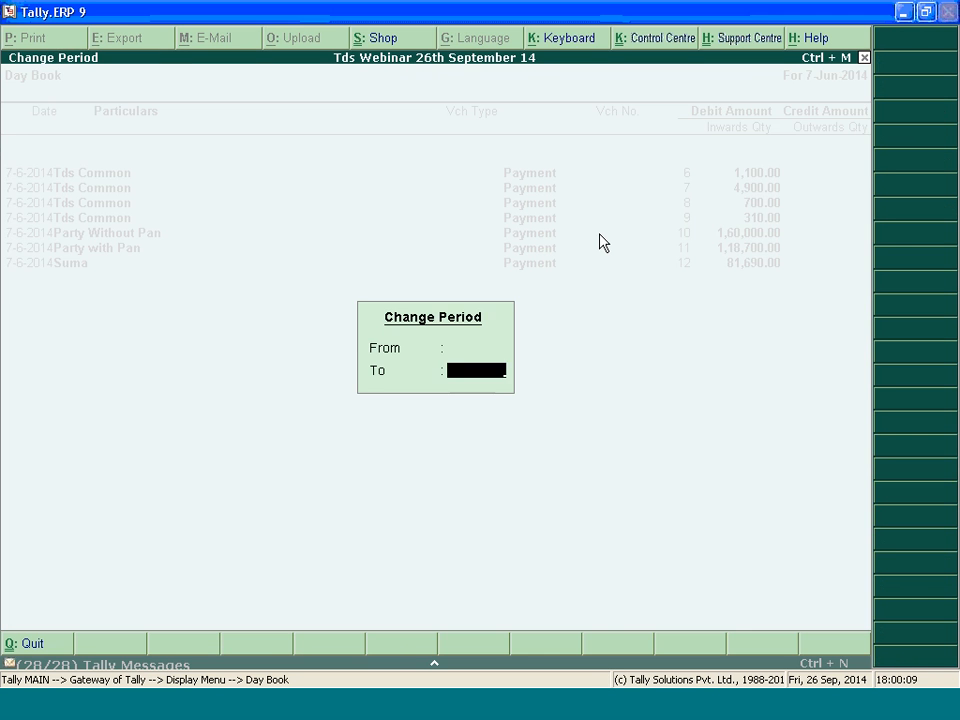
pyautogui.press('Return')
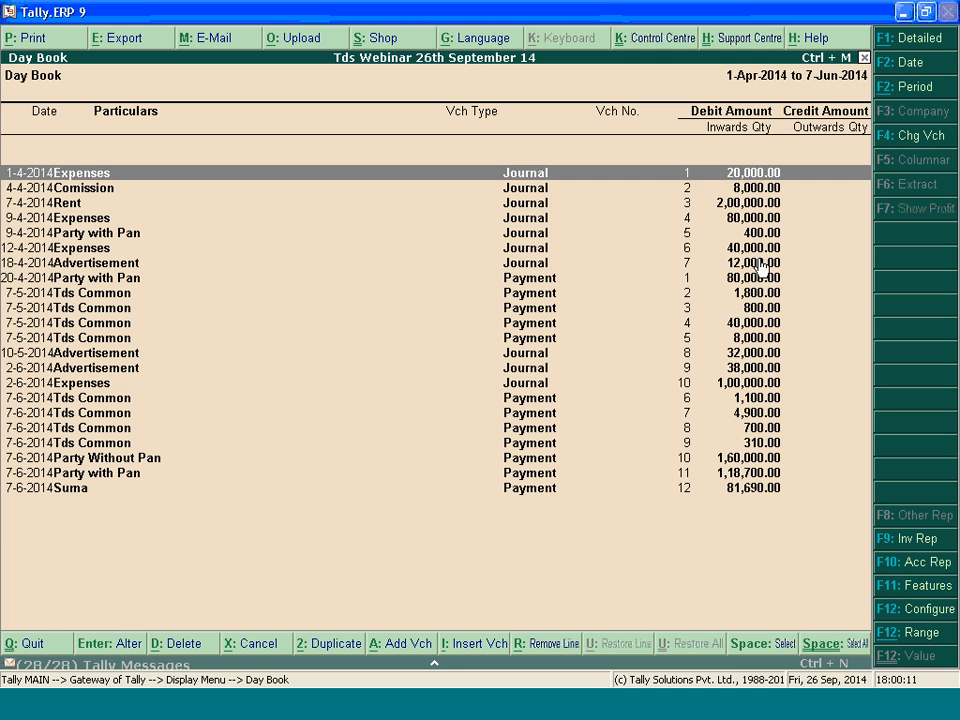
# Open the 10-5-2014 Advertisement journal voucher for 32,000.00 from the Day Book for alteration
pyautogui.click(730, 355)
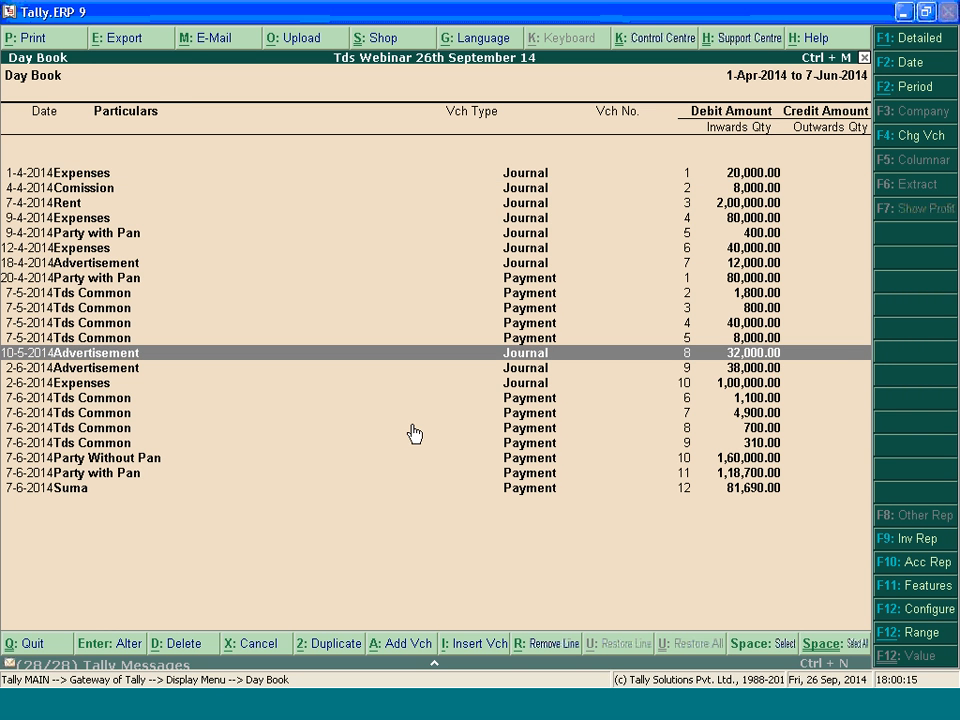
pyautogui.press('Return')
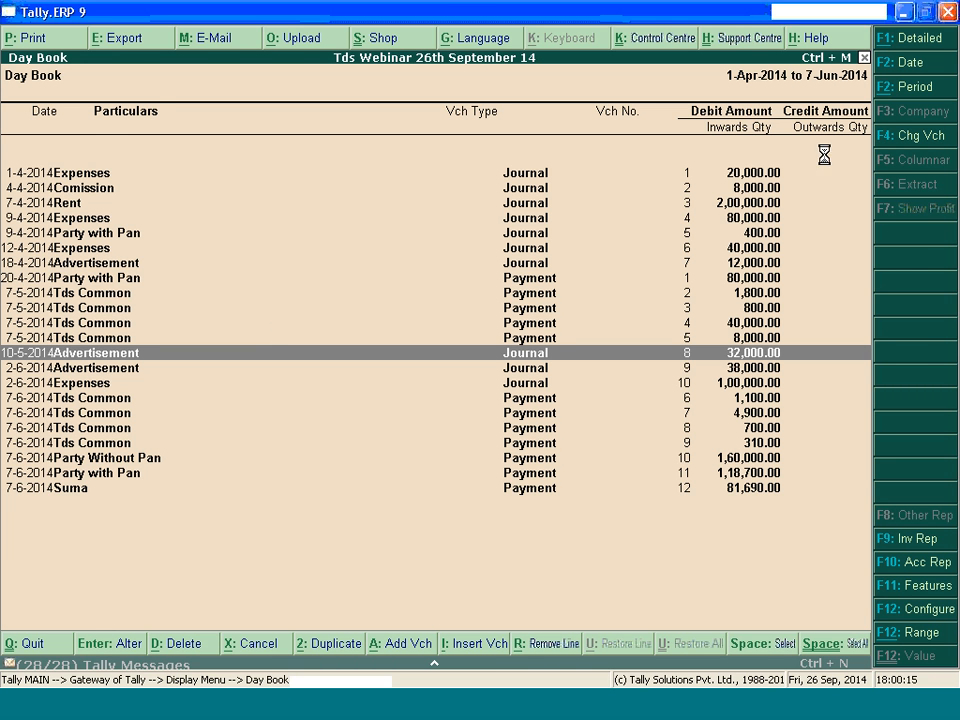
pyautogui.press('Return')
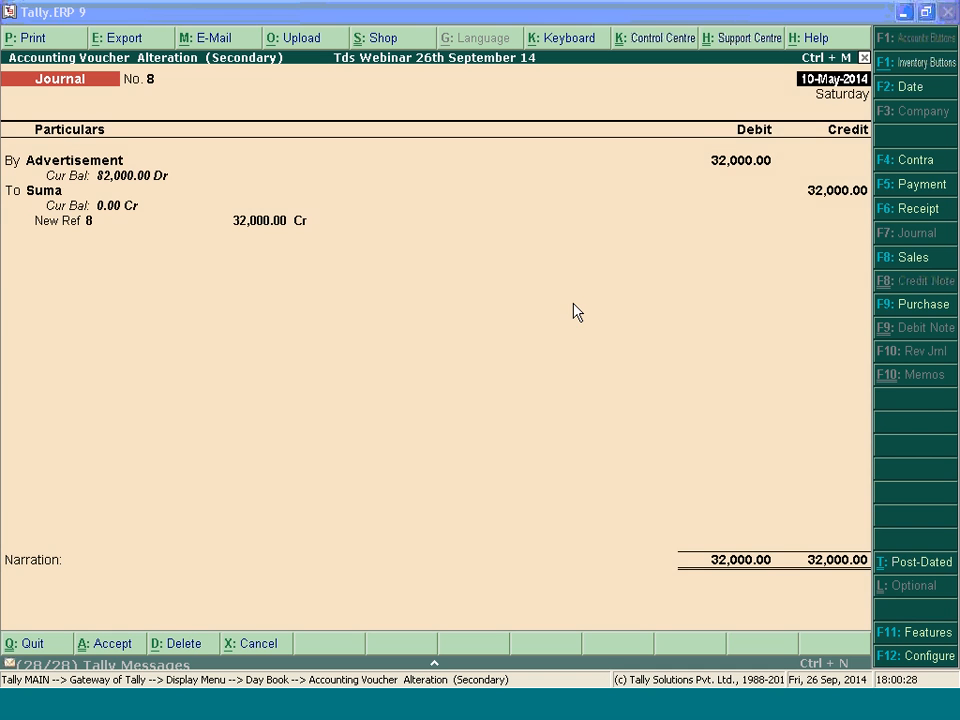
# Open the voucher's Advertisement ledger for alteration and bring up the choices for its Default Nature Of Payment
pyautogui.press('Return')
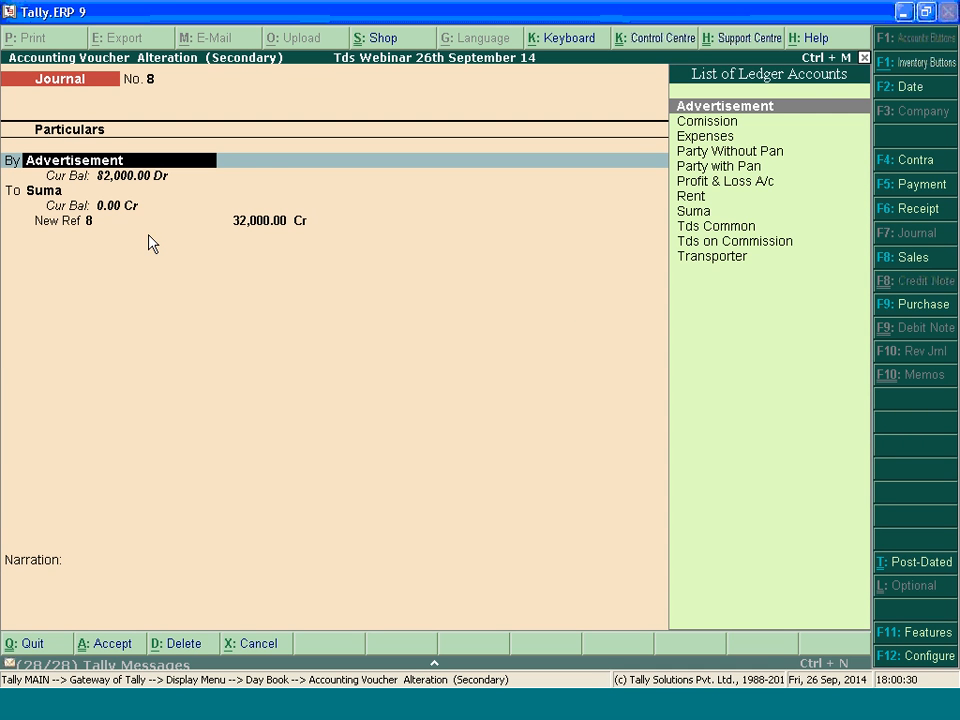
pyautogui.press('Return')
pyautogui.press('BackSpace')
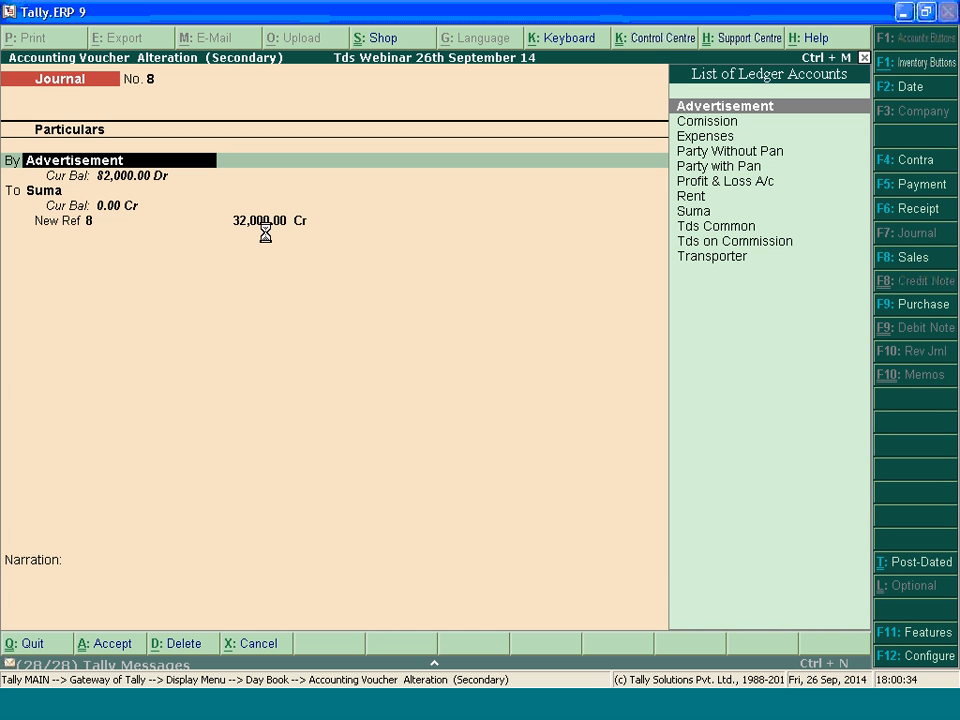
pyautogui.hotkey('ctrl', 'Return')
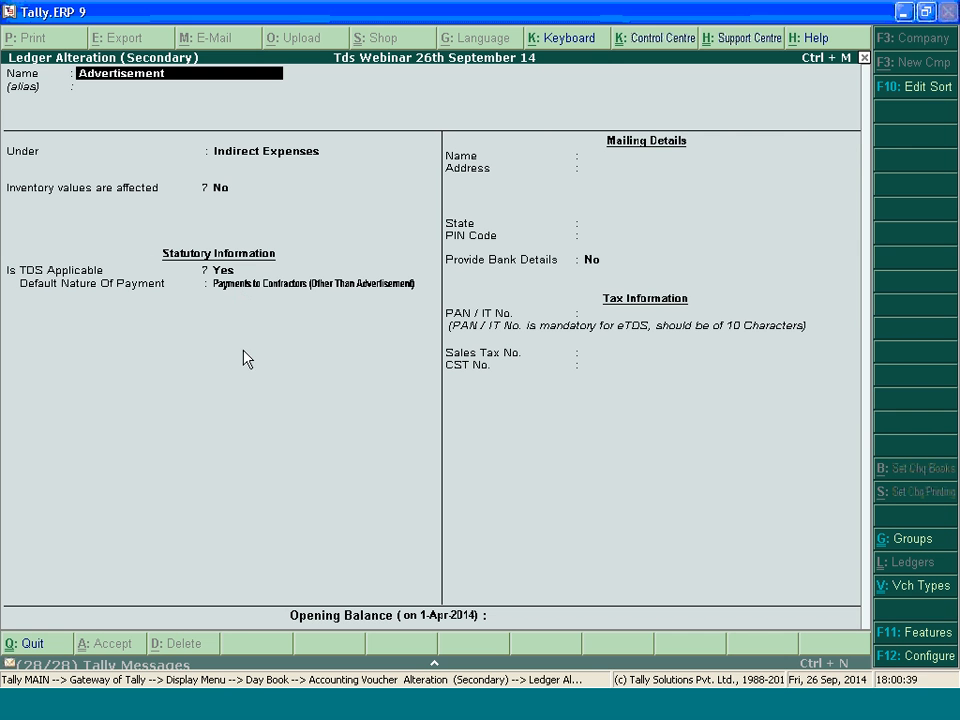
pyautogui.click(390, 285)
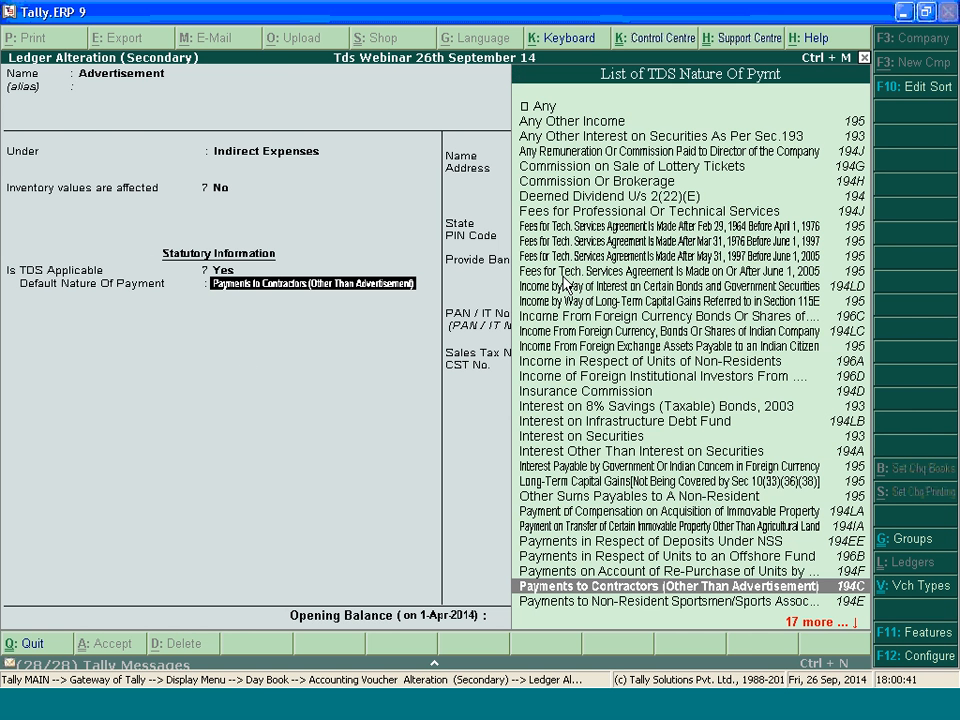
# Check the sections allowed by error T_FV_4245 in the TDS/TCS error file against the TDS Nature Of Pymt list in Tally.ERP 9
pyautogui.click(759, 712)
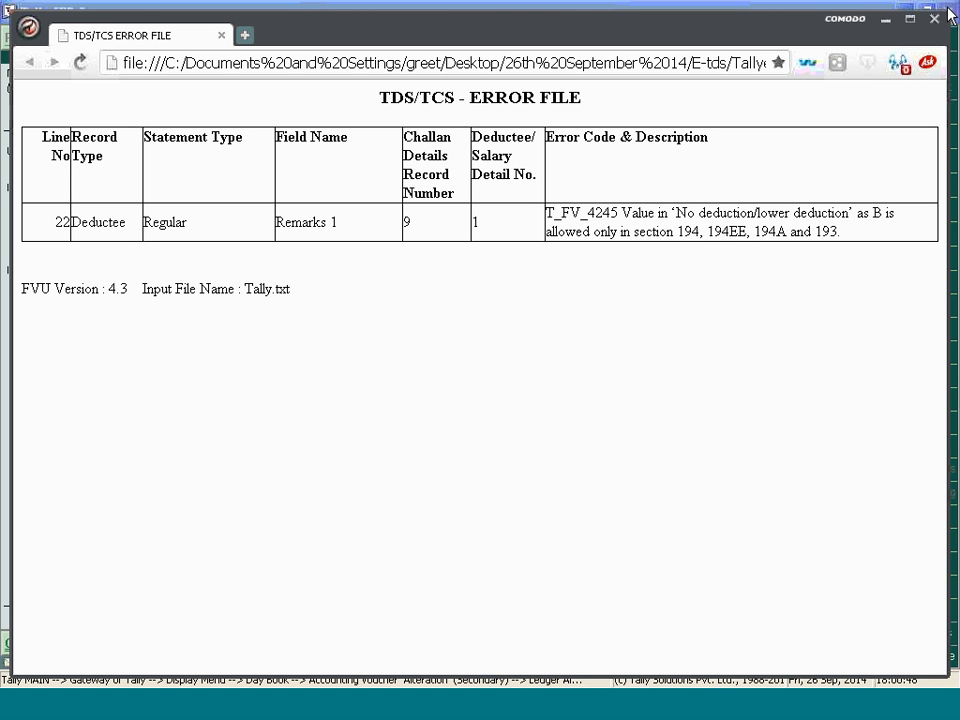
pyautogui.click(886, 20)
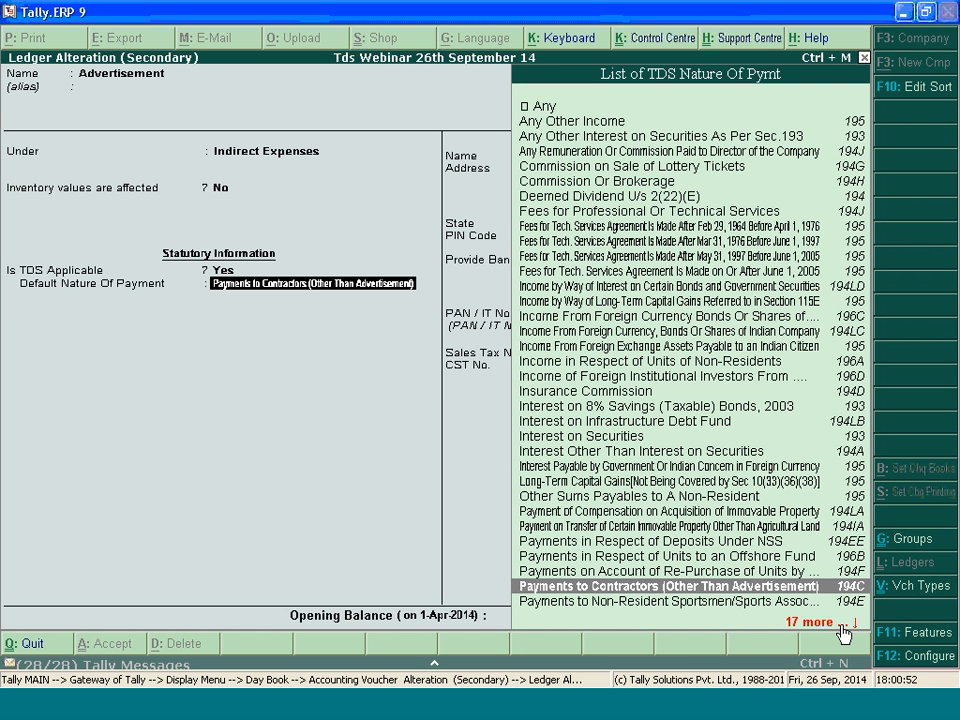
pyautogui.click(750, 713)
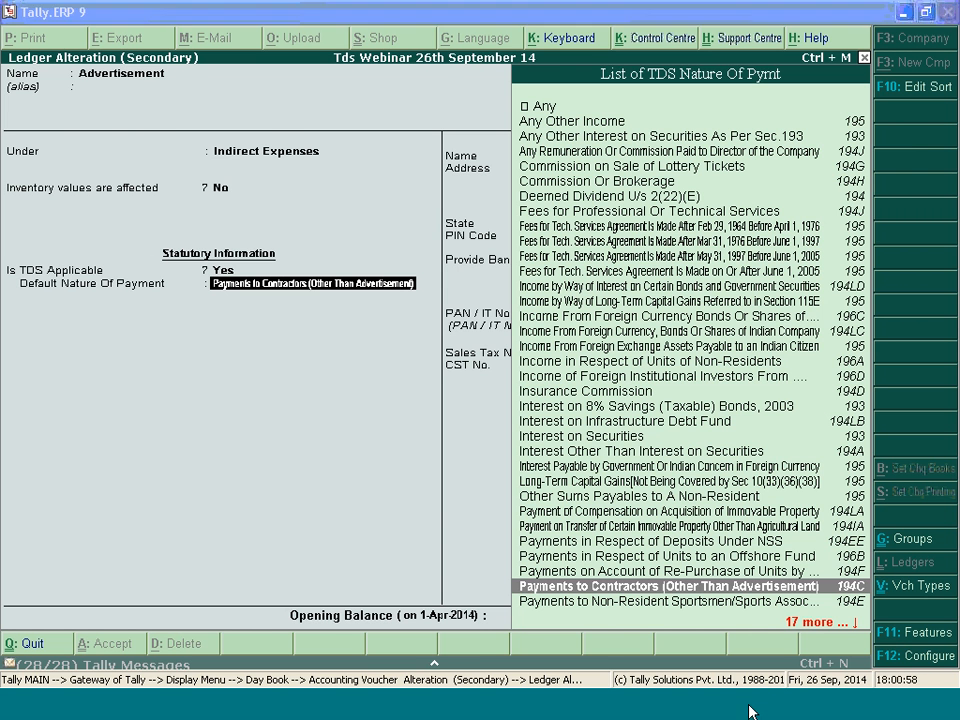
pyautogui.moveTo(822, 231); pyautogui.dragTo(678, 226)
pyautogui.click(842, 251)
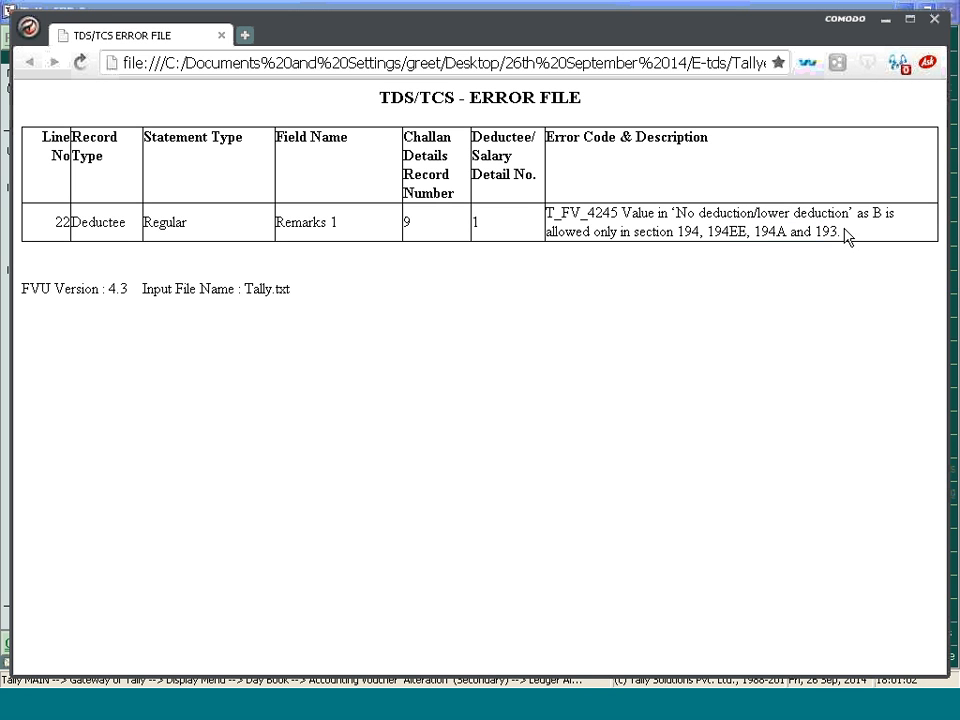
pyautogui.moveTo(840, 244); pyautogui.dragTo(677, 231)
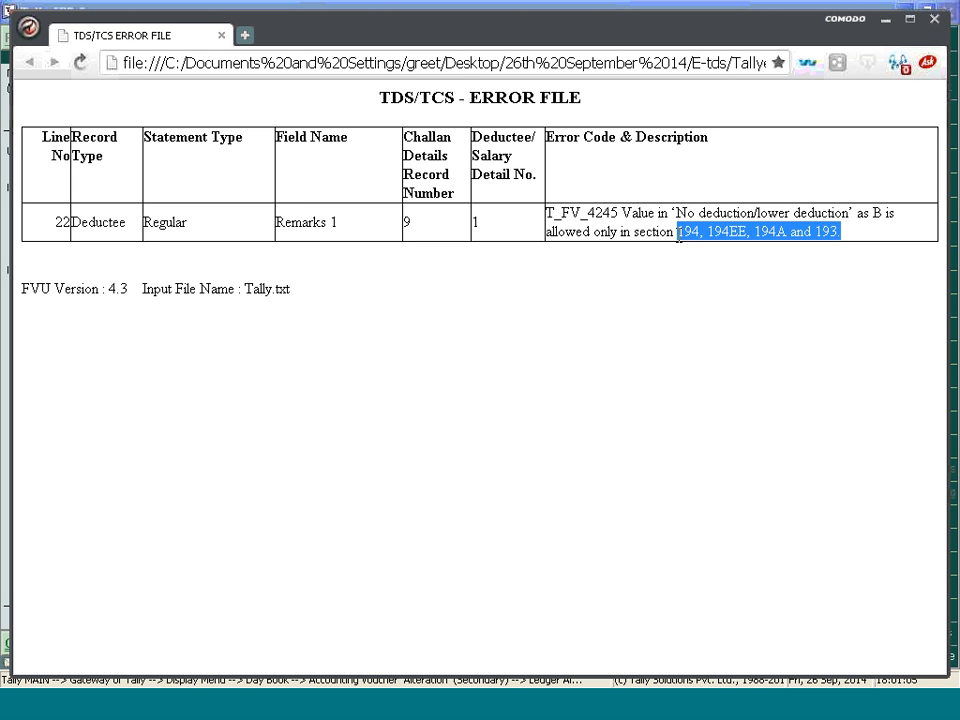
pyautogui.click(885, 18)
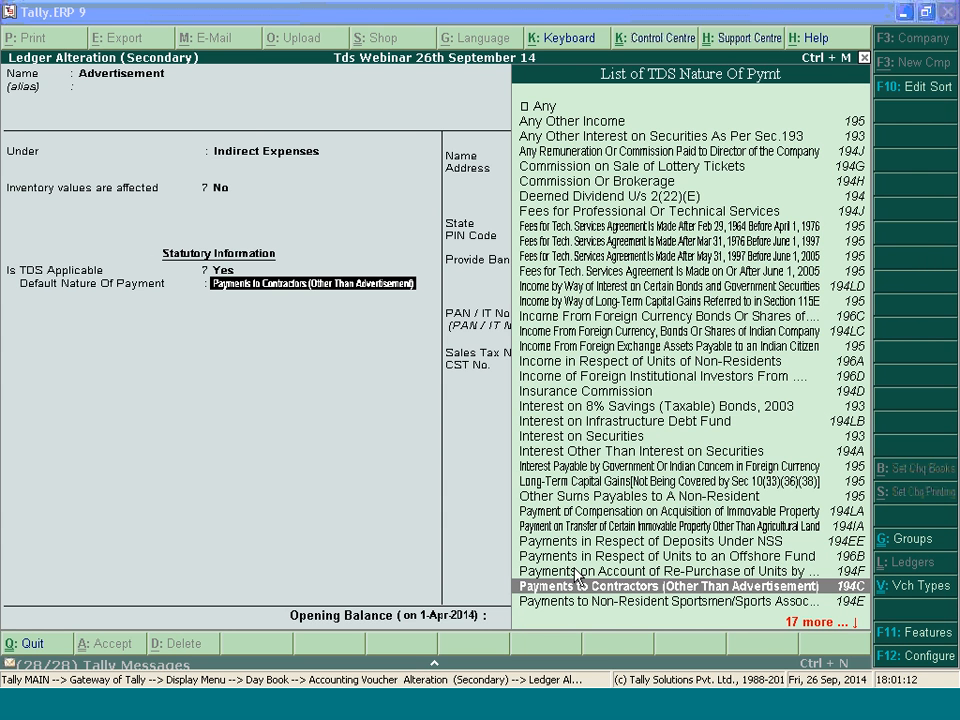
pyautogui.click(756, 701)
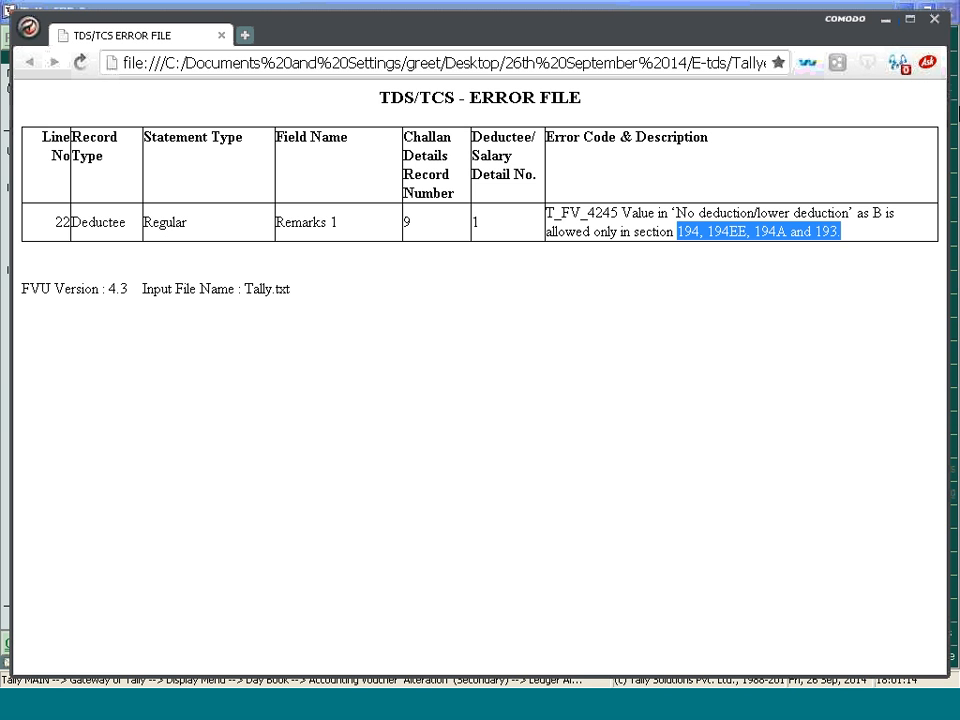
pyautogui.click(886, 19)
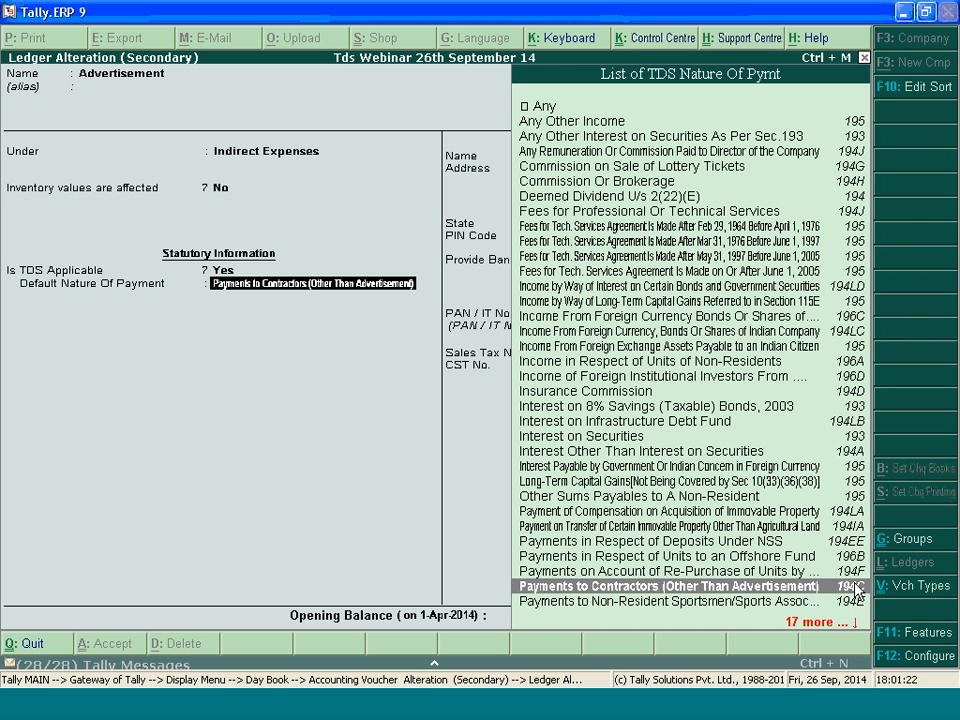
# Set the Advertisement ledger's Default Nature Of Payment to Any Other Interest on Securities As Per Sec.193 and accept the ledger
pyautogui.click(862, 137)
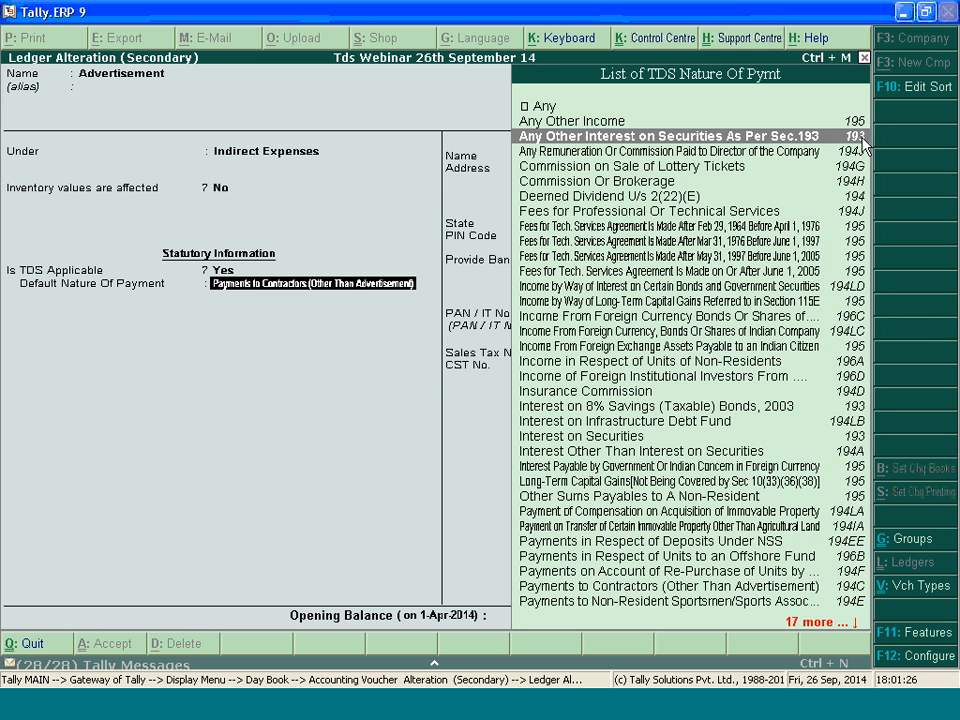
pyautogui.click(862, 137)
pyautogui.press('Return')
pyautogui.press('Return')
pyautogui.press('Return')
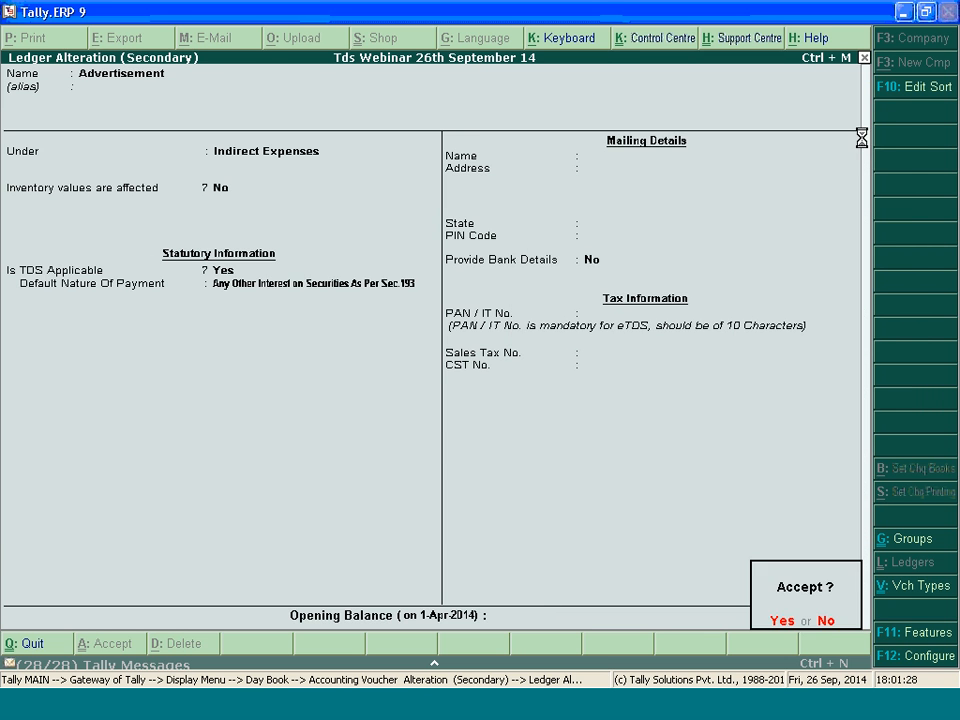
pyautogui.press('Return')
pyautogui.press('Return')
pyautogui.press('Return')
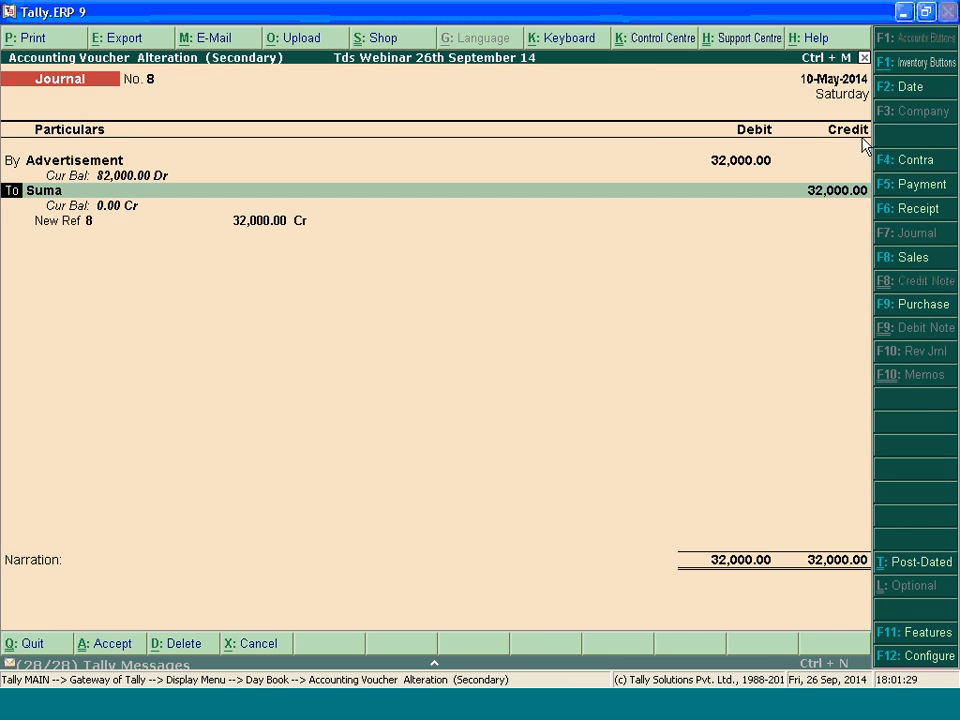
# Quit the voucher without saving and delete the 10-5-2014 Advertisement journal voucher for 32,000.00 from the Day Book
pyautogui.press('Escape')
pyautogui.press('y')
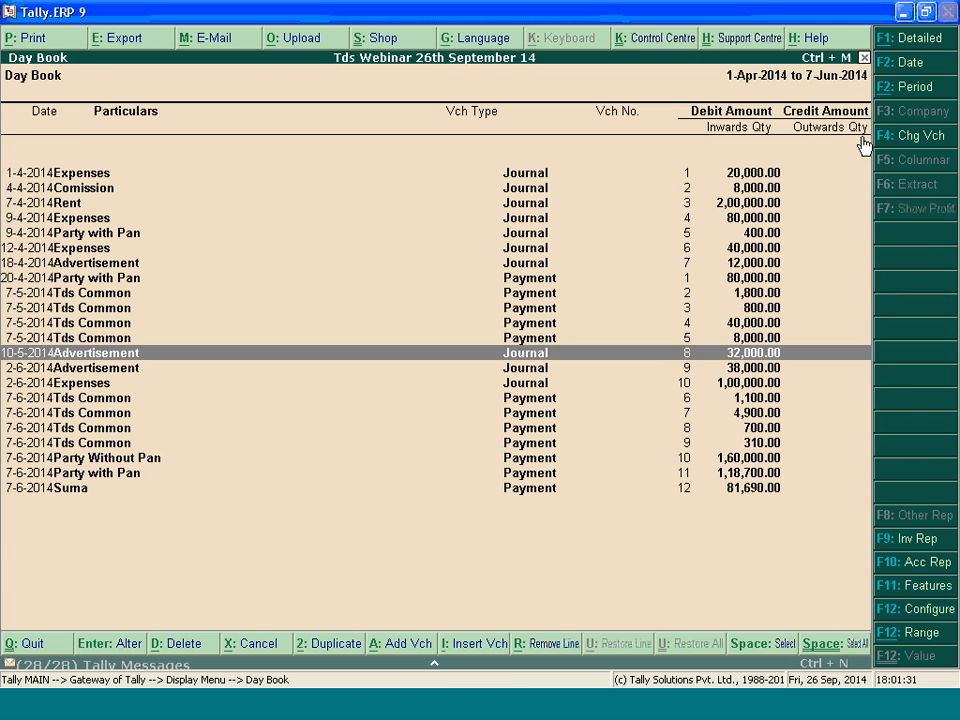
pyautogui.press('Return')
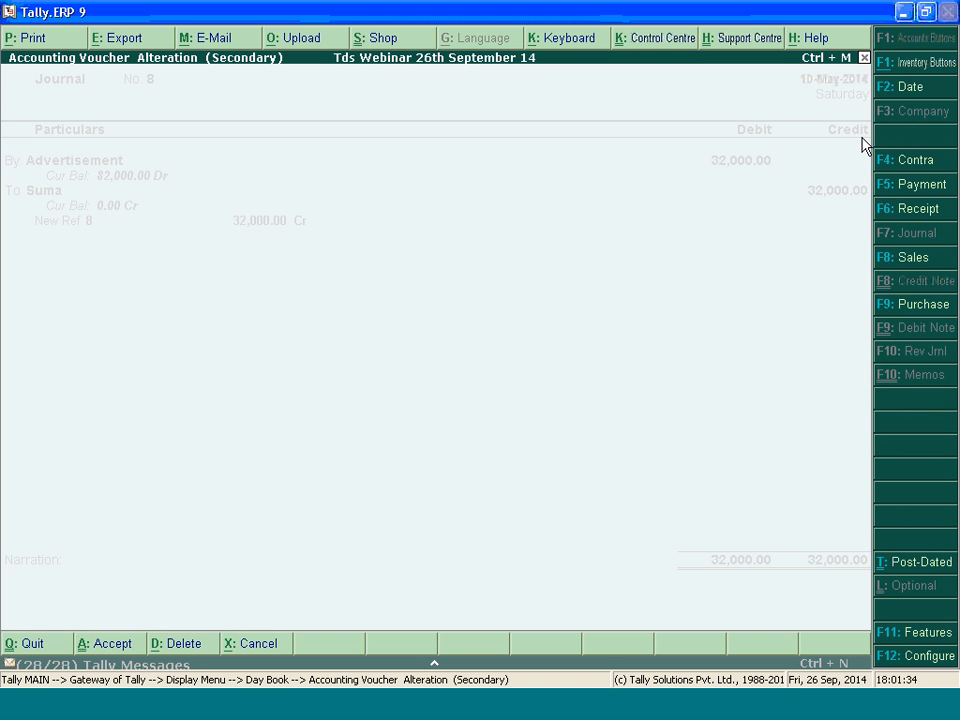
pyautogui.press('Escape')
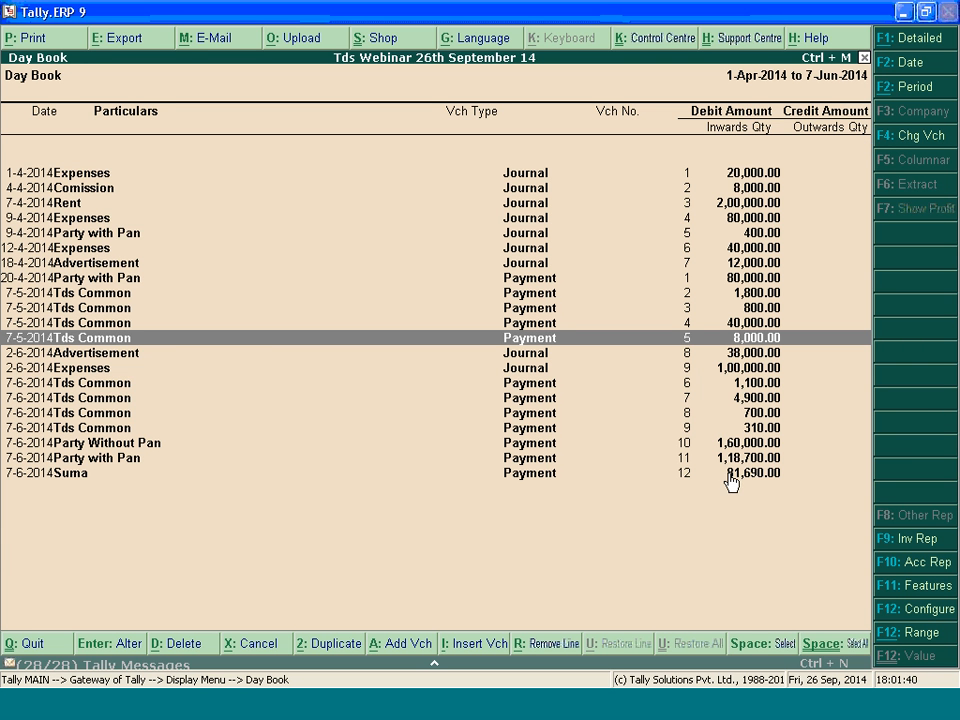
# Open Tally.txt from the E-tds folder, examine its challan and deductee records, and return to the Day Book in Tally.ERP 9
pyautogui.click(760, 383)
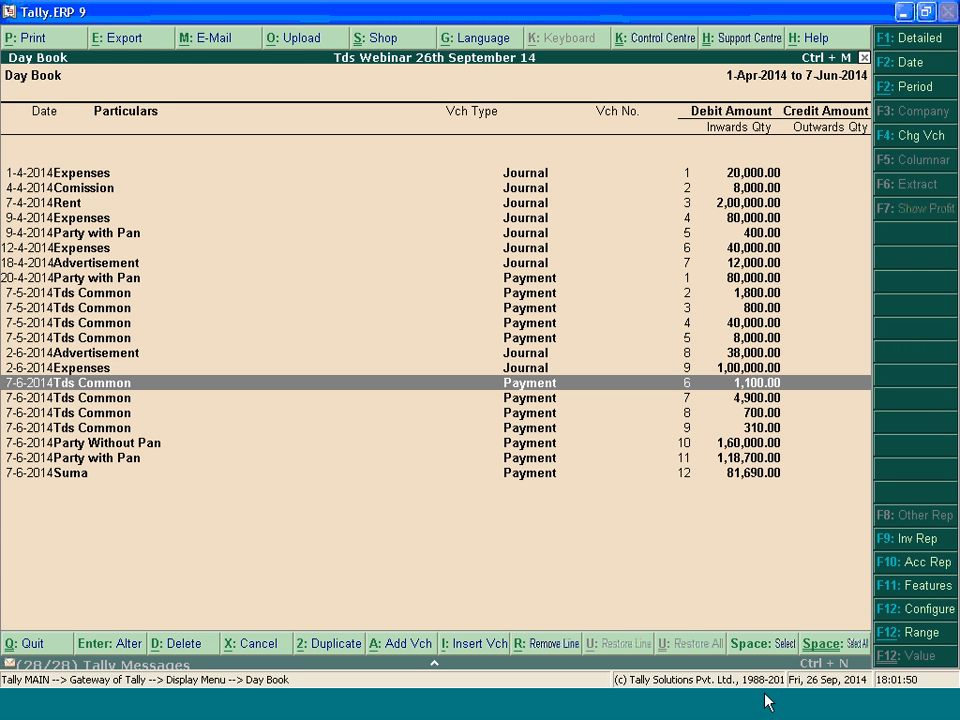
pyautogui.click(515, 717)
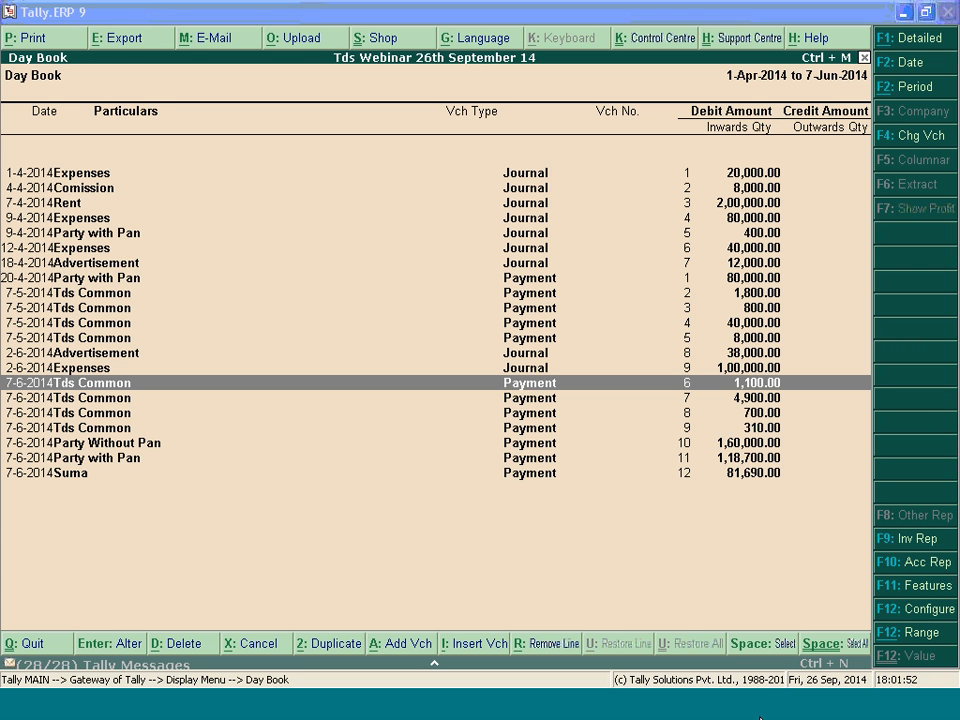
pyautogui.click(296, 668)
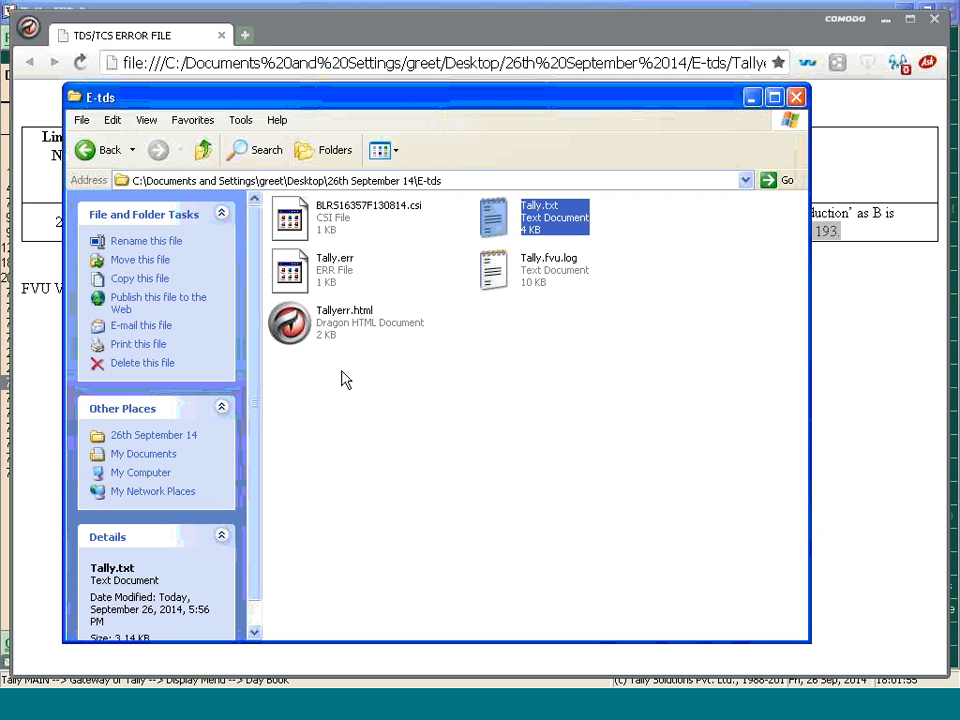
pyautogui.doubleClick(546, 218)
pyautogui.click(704, 44)
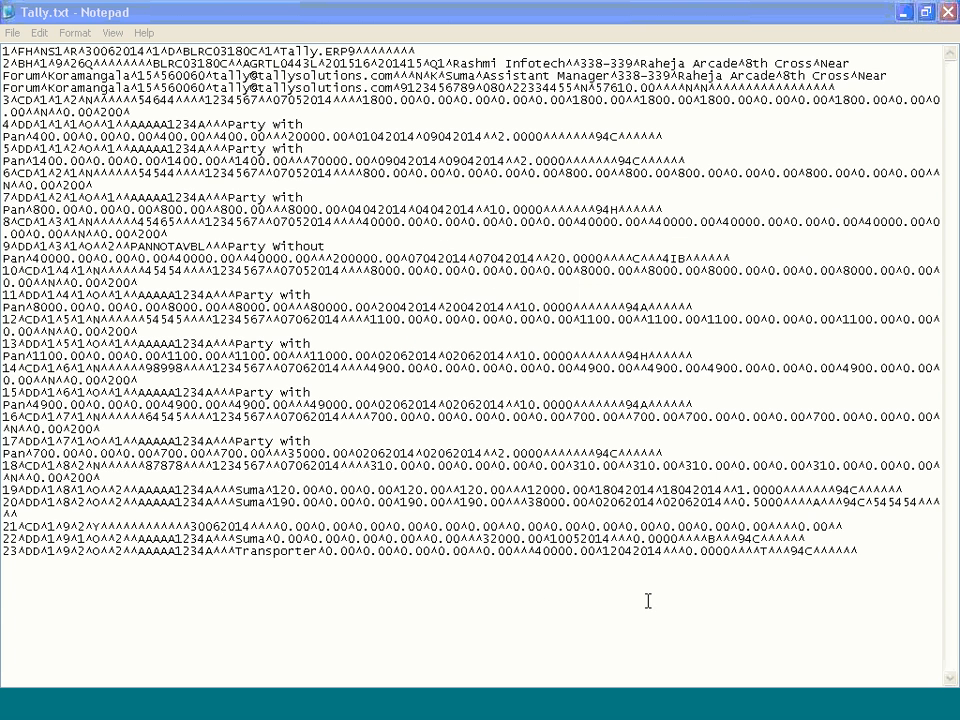
pyautogui.click(905, 12)
pyautogui.click(889, 336)
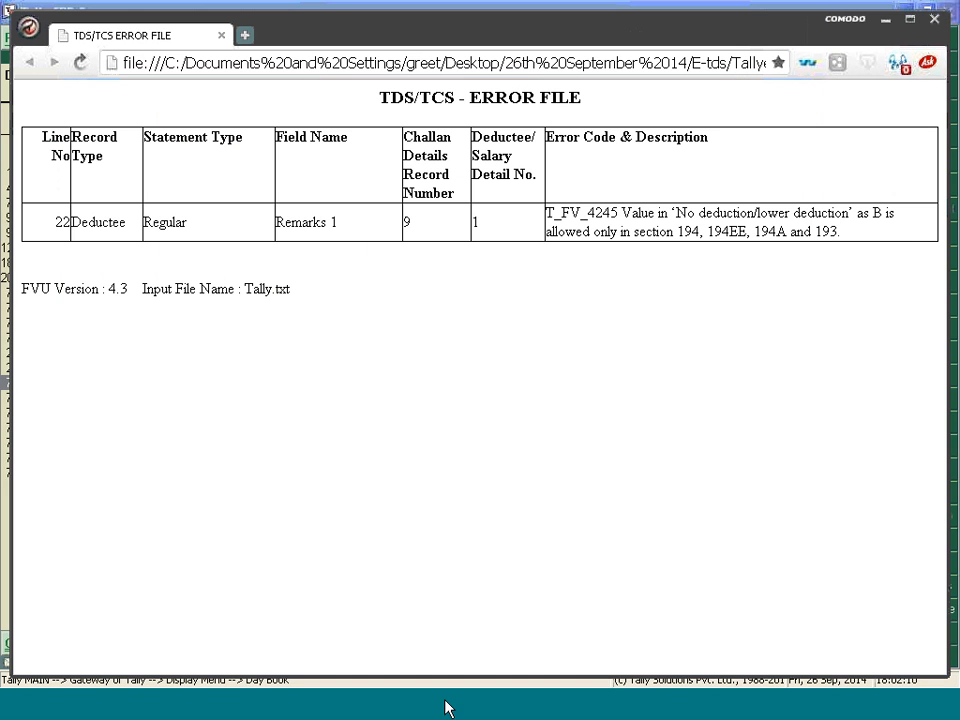
pyautogui.click(500, 713)
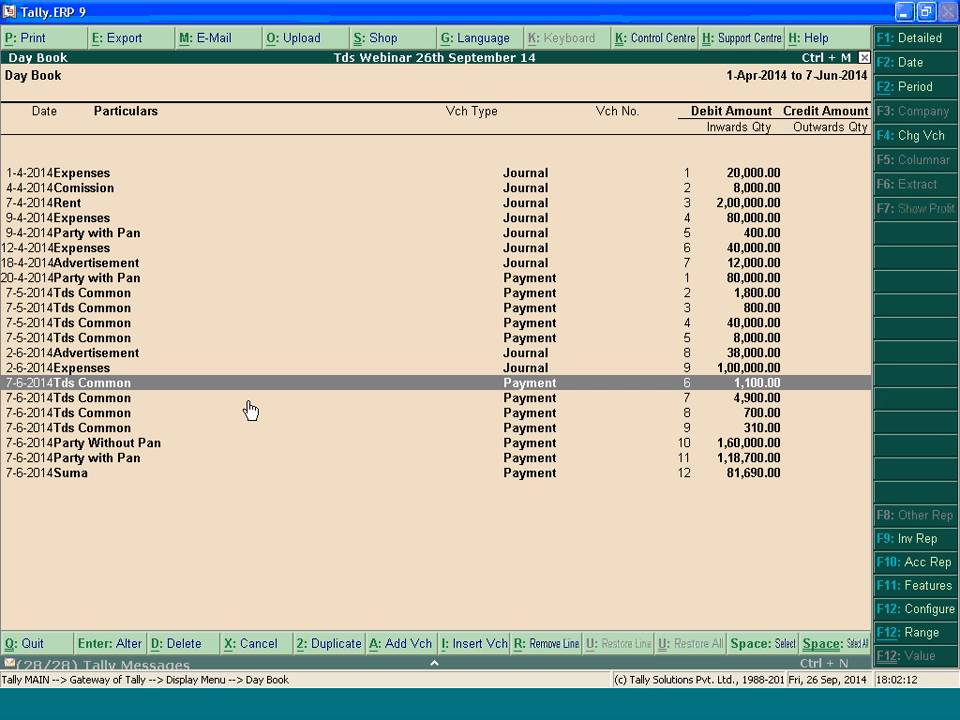
# Leave the Day Book and display it again with its period starting on 1-4-2014
pyautogui.press('Escape')
pyautogui.press('Escape')
pyautogui.press('Escape')
pyautogui.press('Escape')
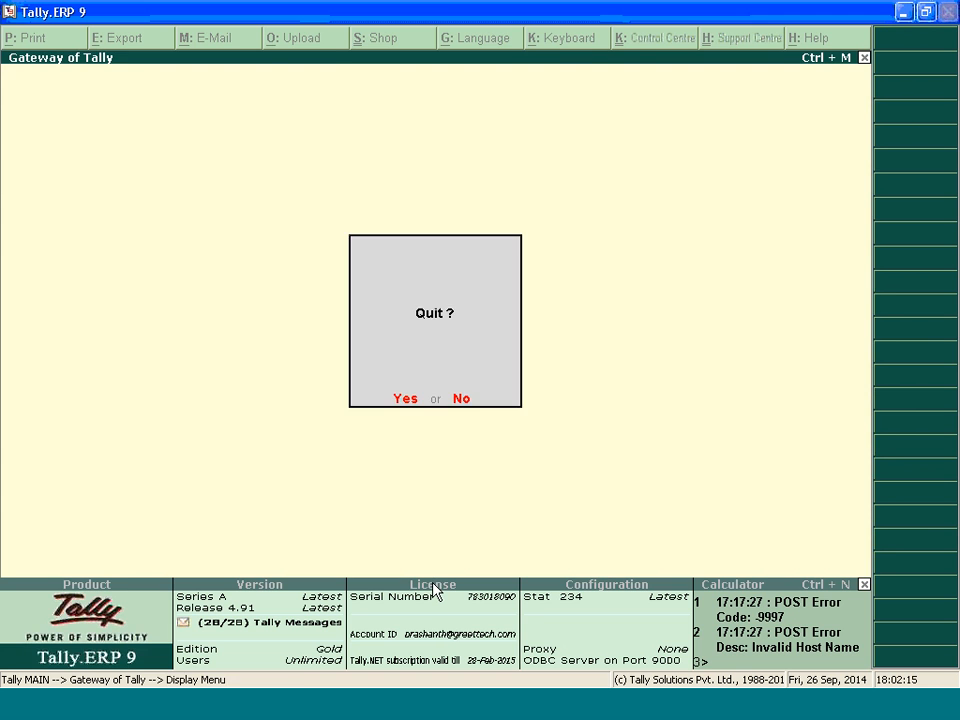
pyautogui.press('d')
pyautogui.press('d')
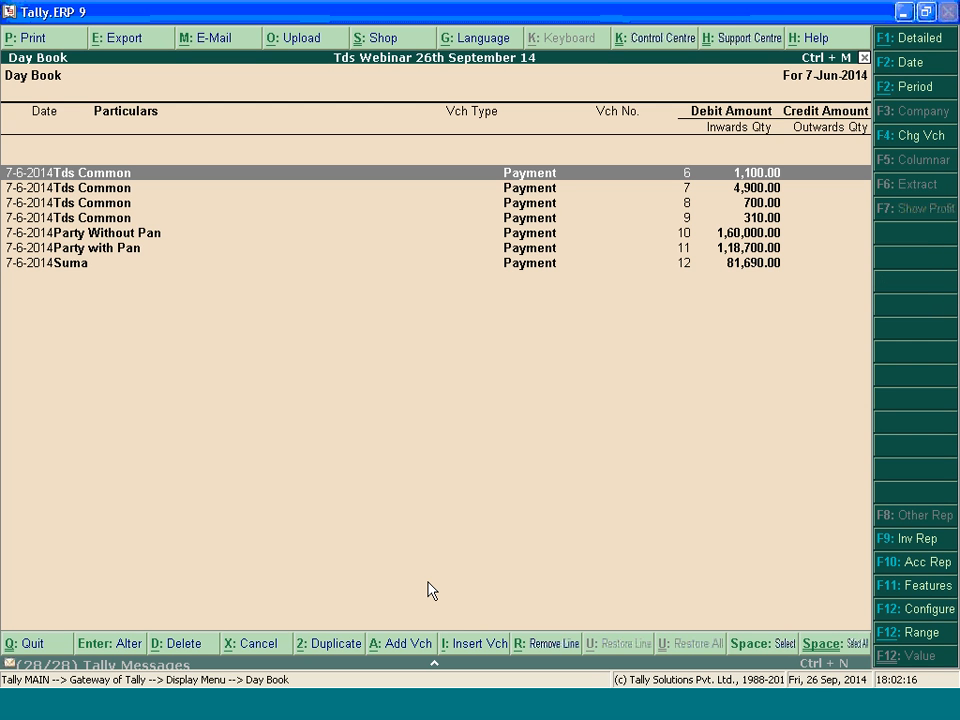
pyautogui.hotkey('alt', 'F2')
pyautogui.write('1-4')
pyautogui.press('Return')
pyautogui.press('Return')
# Open the 7-6-2014 payment voucher no. 12 for 81,690.00 from the Day Book for alteration
pyautogui.press('Down')
pyautogui.press('Down')
pyautogui.press('Down')
pyautogui.press('Down')
pyautogui.press('Down')
pyautogui.press('Down')
pyautogui.press('Down')
pyautogui.press('Down')
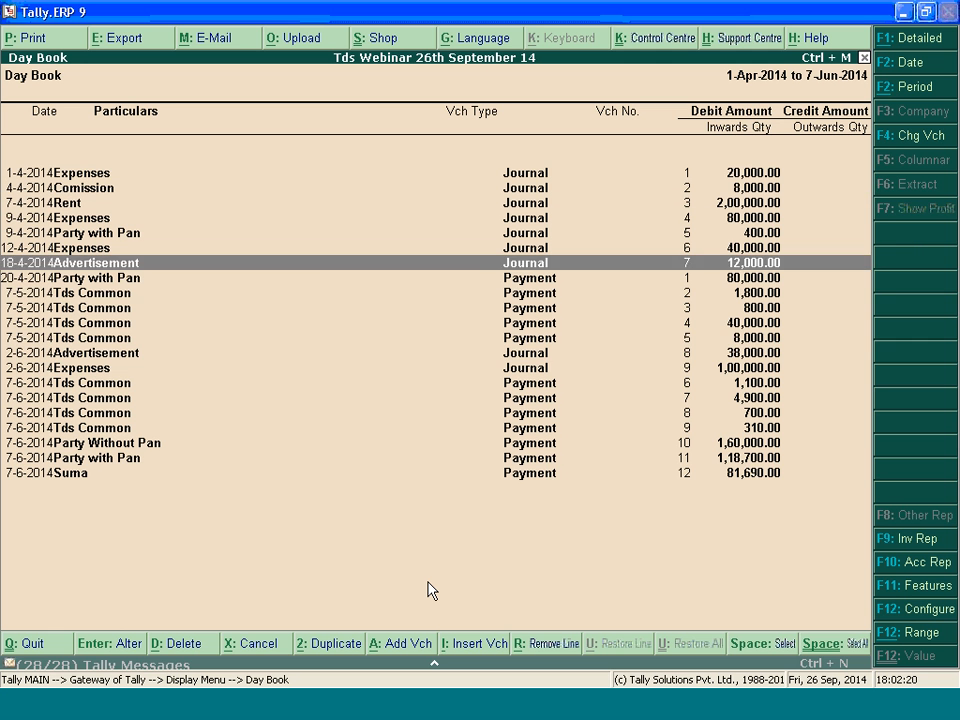
pyautogui.press('Down')
pyautogui.press('Down')
pyautogui.press('Down')
pyautogui.press('Down')
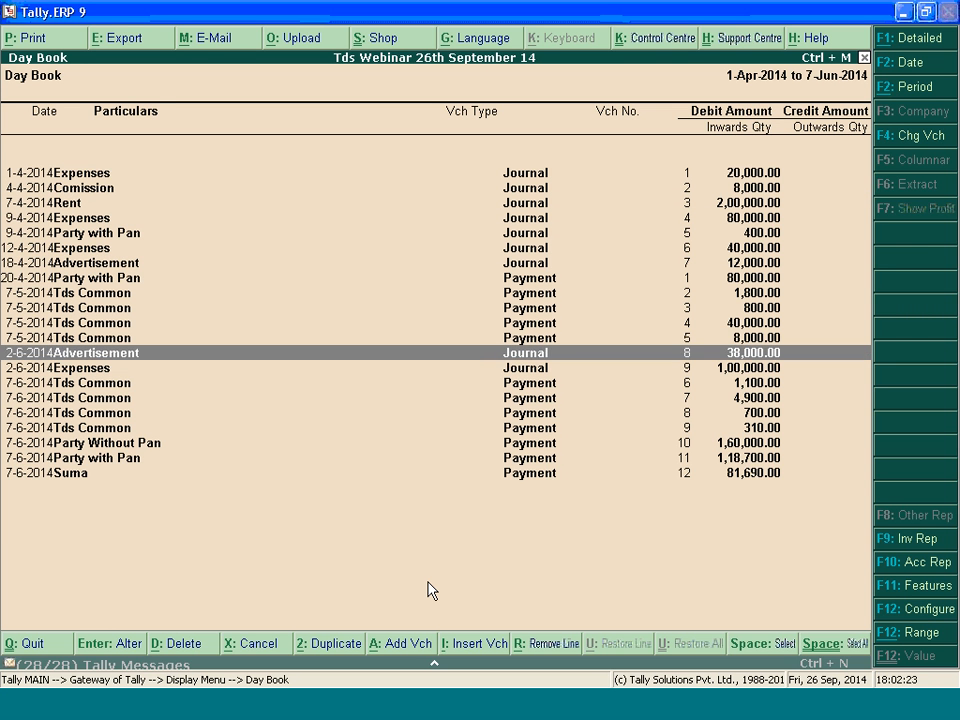
pyautogui.press('Down')
pyautogui.press('Down')
pyautogui.press('Down')
pyautogui.press('Down')
pyautogui.press('Down')
pyautogui.press('Down')
pyautogui.press('Down')
pyautogui.press('Down')
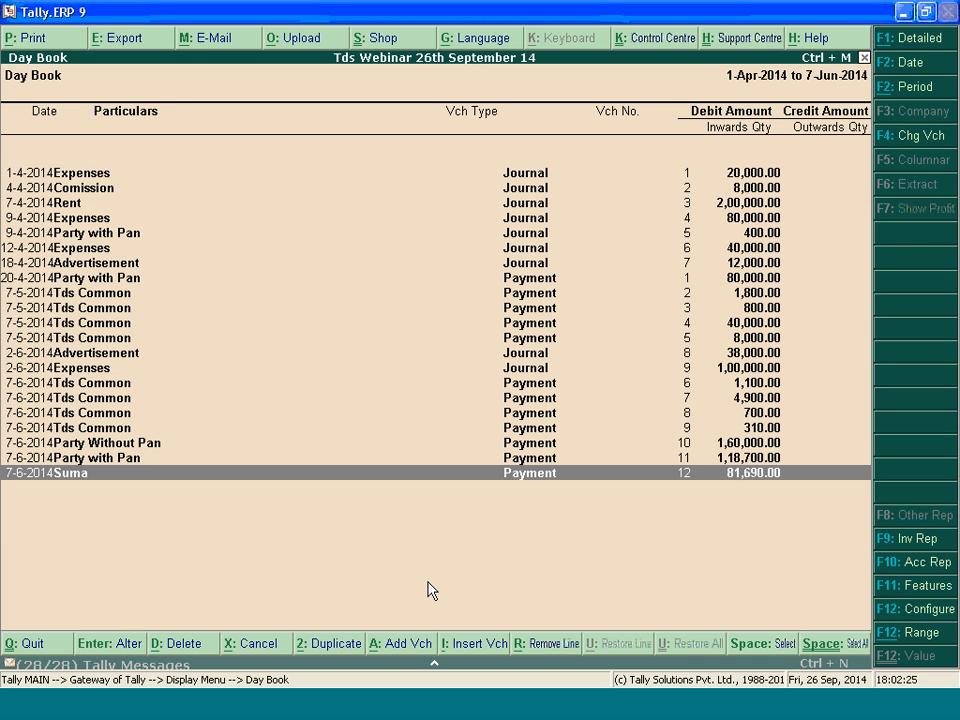
pyautogui.press('Return')
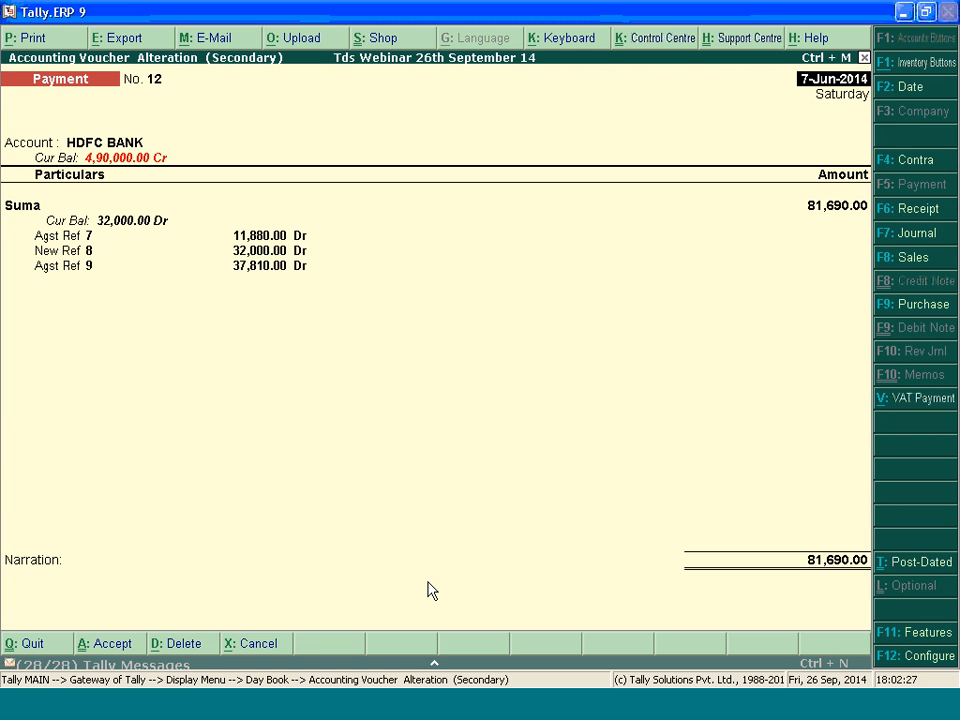
# Review the payment voucher's bill-wise references 7, 8 and 9 and its HDFC BANK allocation
pyautogui.press('Return')
pyautogui.press('Return')
pyautogui.press('Return')
pyautogui.press('Return')
pyautogui.press('Return')
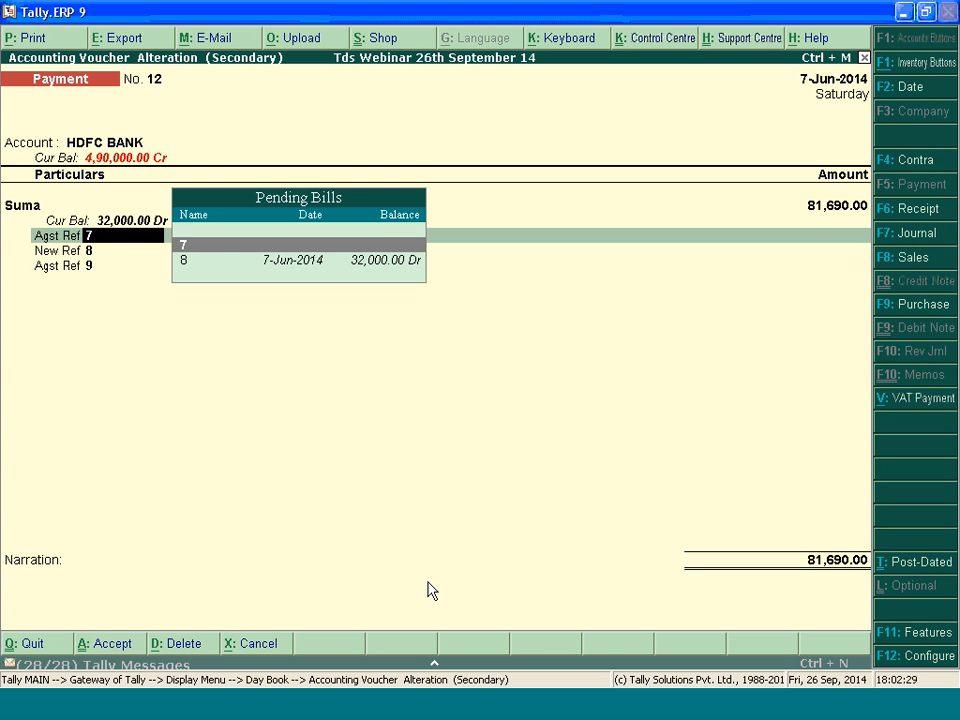
pyautogui.press('Return')
pyautogui.press('Return')
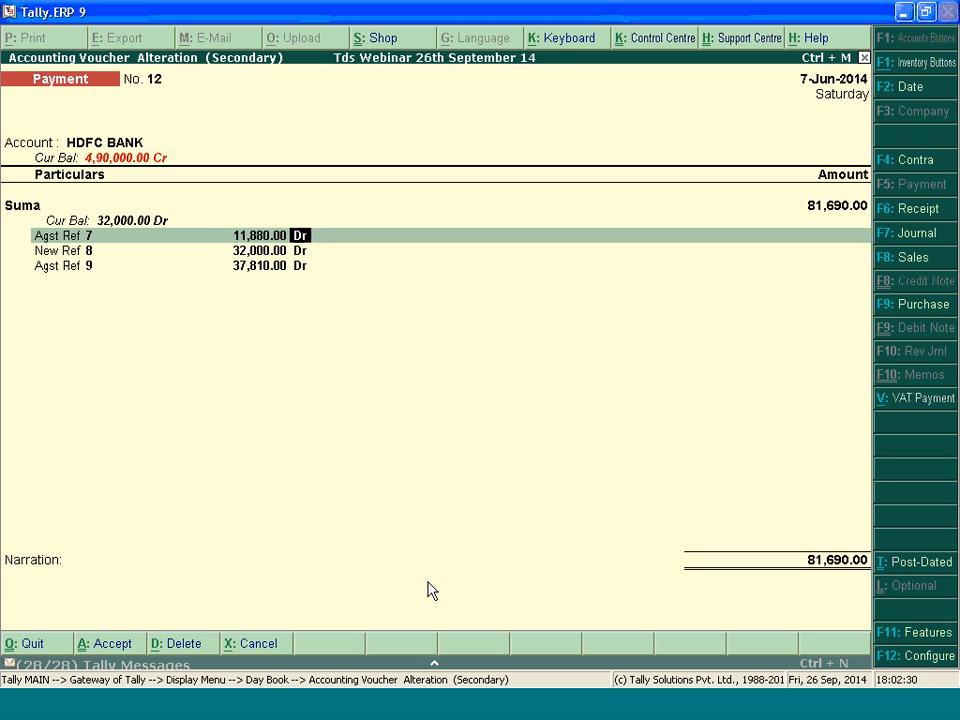
pyautogui.press('Return')
pyautogui.press('Return')
pyautogui.press('Return')
pyautogui.press('Return')
pyautogui.press('Return')
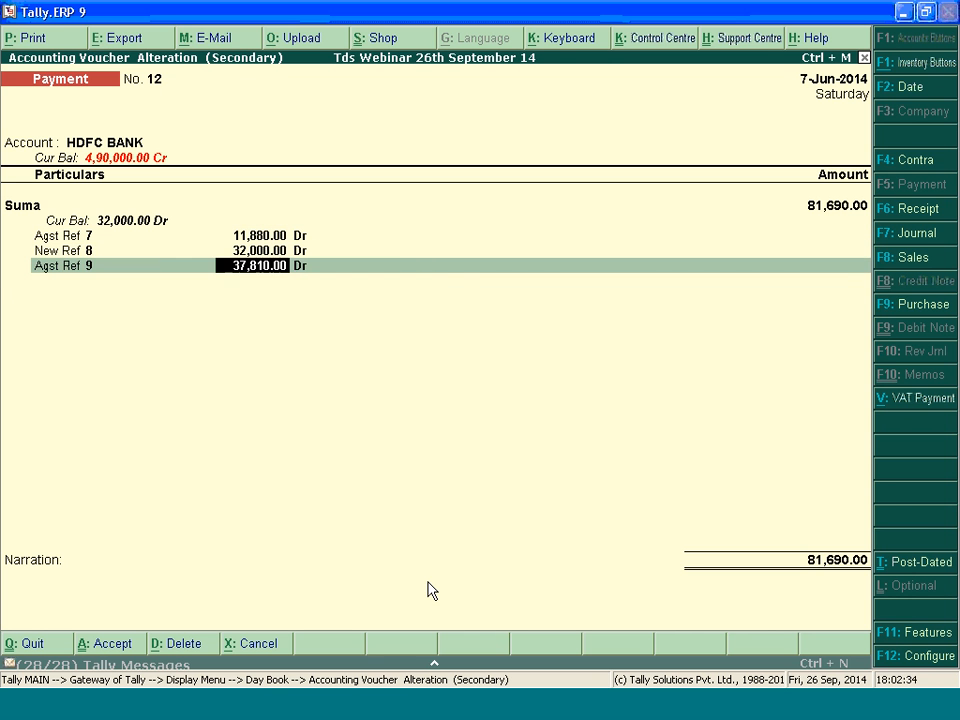
pyautogui.press('Return')
pyautogui.press('Return')
pyautogui.press('Return')
pyautogui.press('Return')
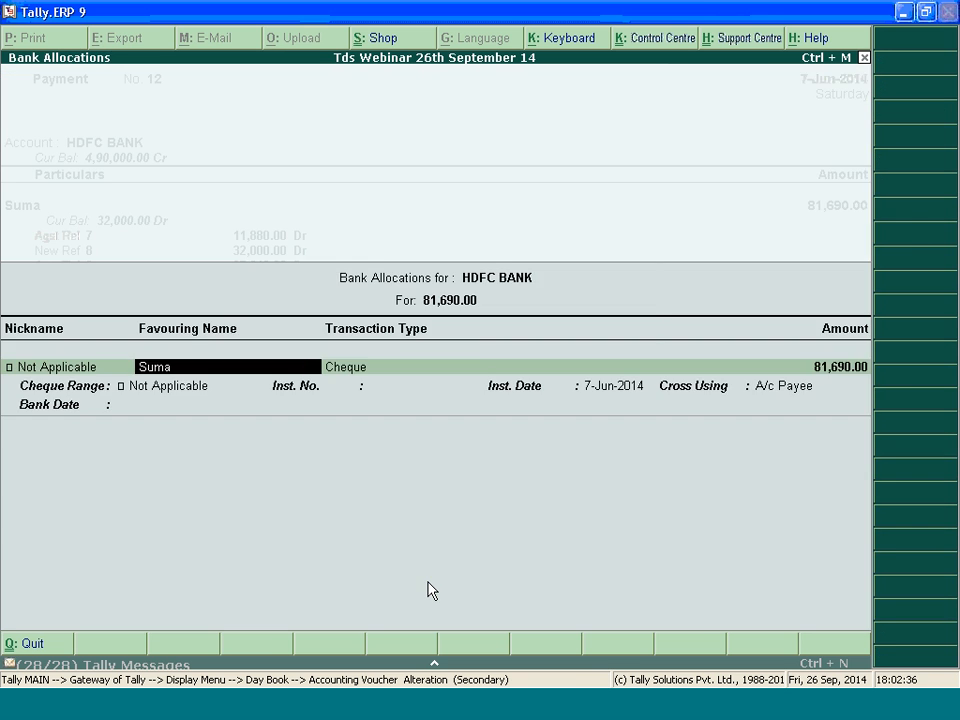
pyautogui.press('Return')
pyautogui.press('Escape')
# Change the adjustment method of the payment voucher's bill 8 line to Agst Ref against pending bill 8
pyautogui.press('BackSpace')
pyautogui.press('BackSpace')
pyautogui.press('BackSpace')
pyautogui.press('BackSpace')
pyautogui.press('BackSpace')
pyautogui.press('BackSpace')
pyautogui.press('BackSpace')
pyautogui.press('BackSpace')
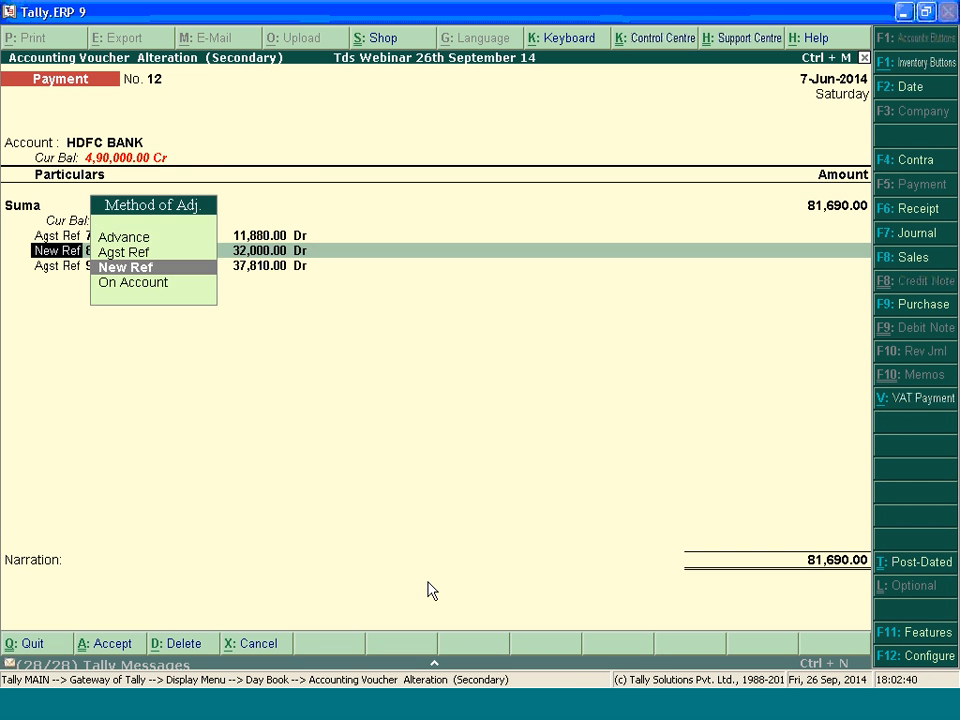
pyautogui.press('space')
pyautogui.press('Return')
pyautogui.press('BackSpace')
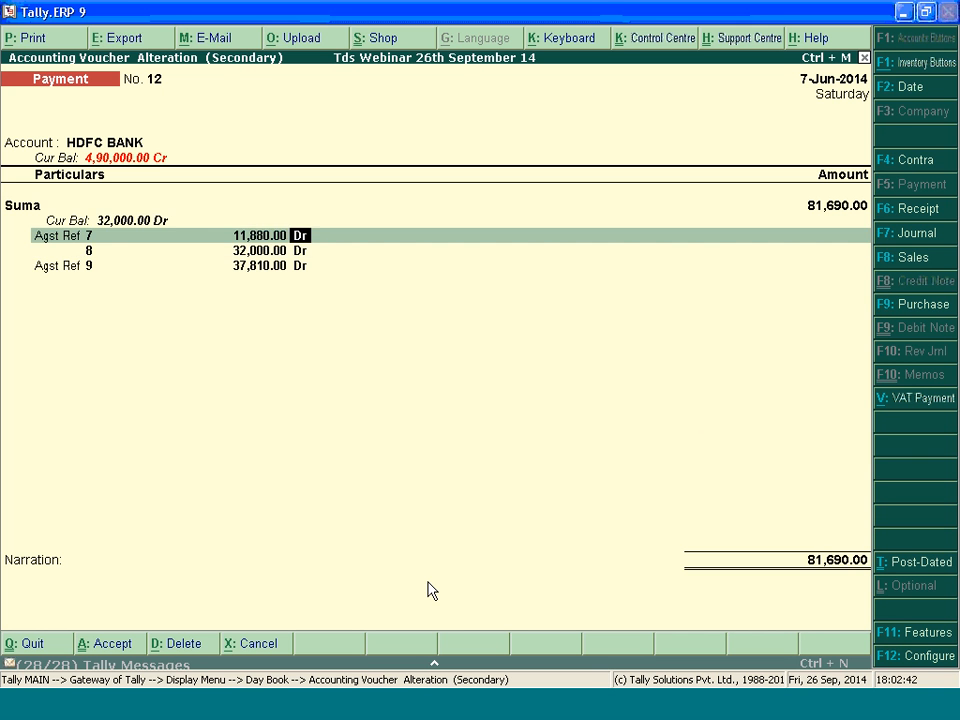
pyautogui.press('Return')
pyautogui.press('Return')
pyautogui.press('Down')
pyautogui.press('Return')
pyautogui.press('Return')
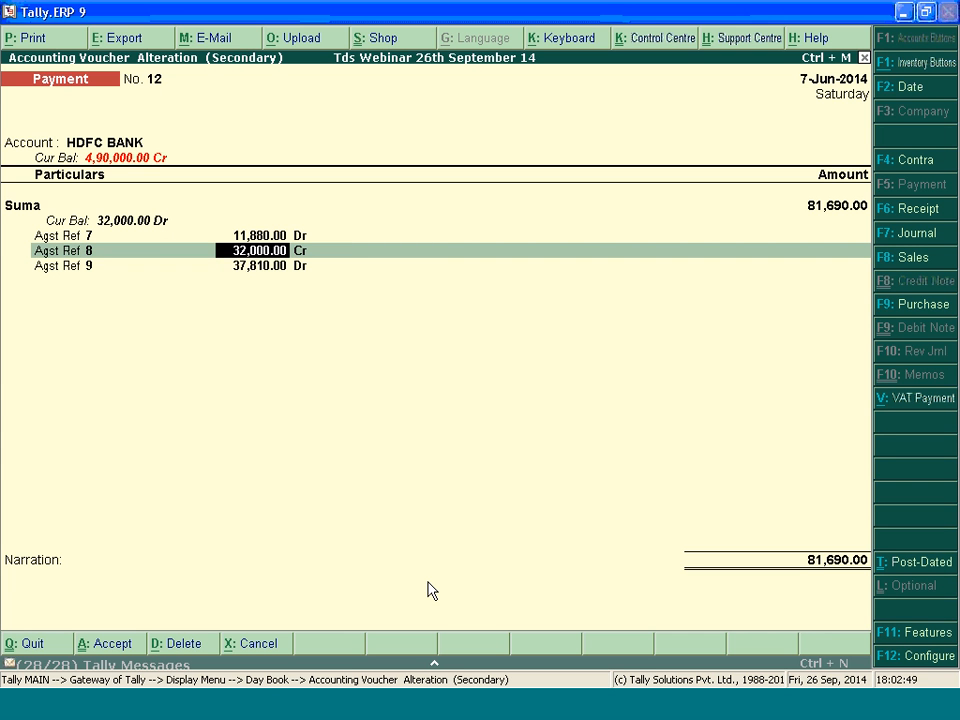
# Set the amount of the Agst Ref 8 bill line to 37,810.00
pyautogui.write('37,810')
pyautogui.press('Return')
# Change the payment voucher's third bill line from bill 9 to New Ref 12, leaving its amount blank
pyautogui.press('Return')
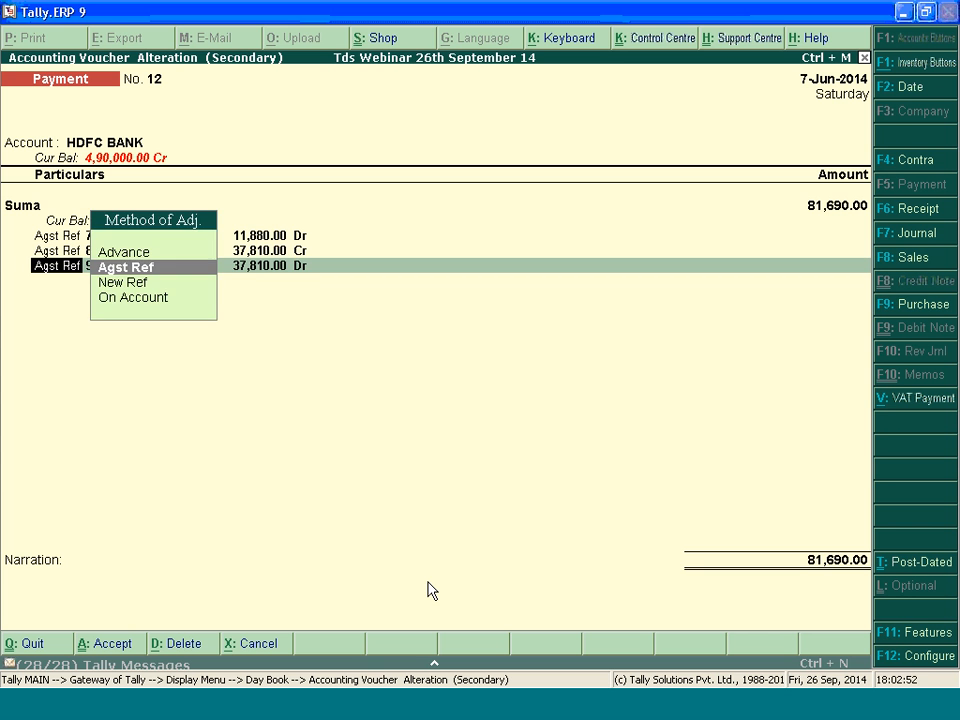
pyautogui.press('Down')
pyautogui.press('Return')
pyautogui.press('Return')
pyautogui.press('Return')
pyautogui.press('BackSpace')
pyautogui.press('BackSpace')
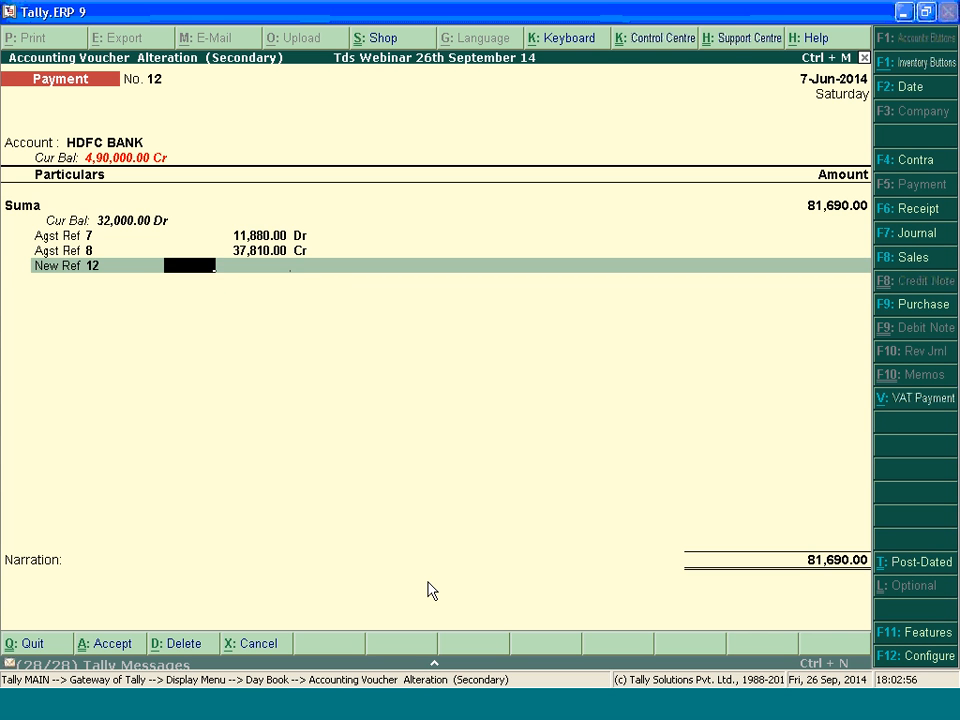
pyautogui.press('BackSpace')
pyautogui.press('BackSpace')
pyautogui.press('BackSpace')
# Calculate the sum of bill amounts 11880 and 37810 with the built-in calculator
pyautogui.hotkey('ctrl', 'n')
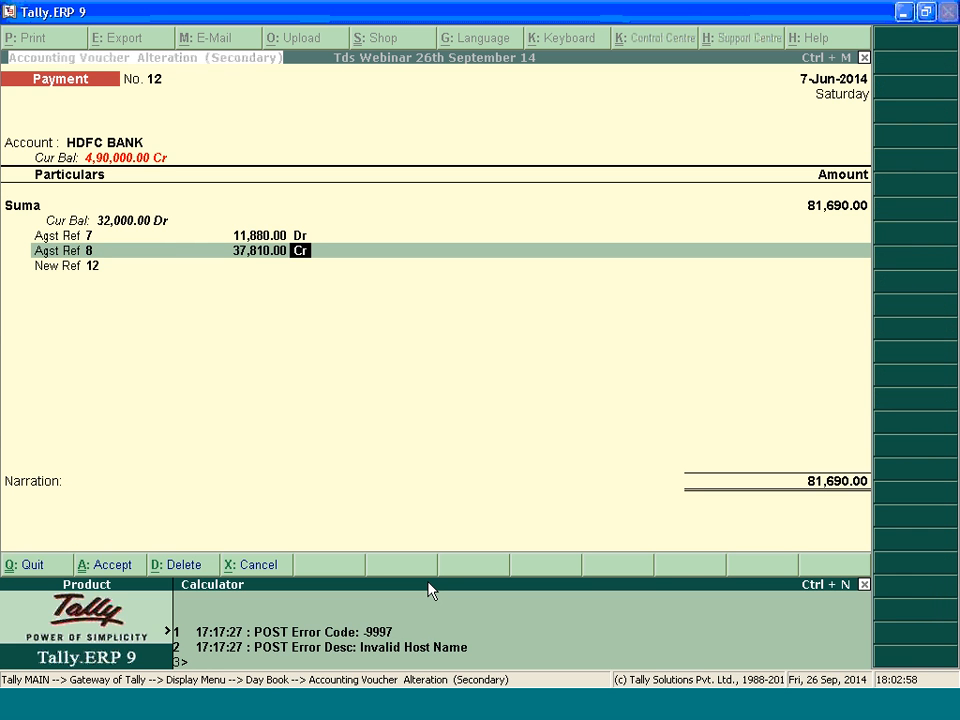
pyautogui.write('11880+37')
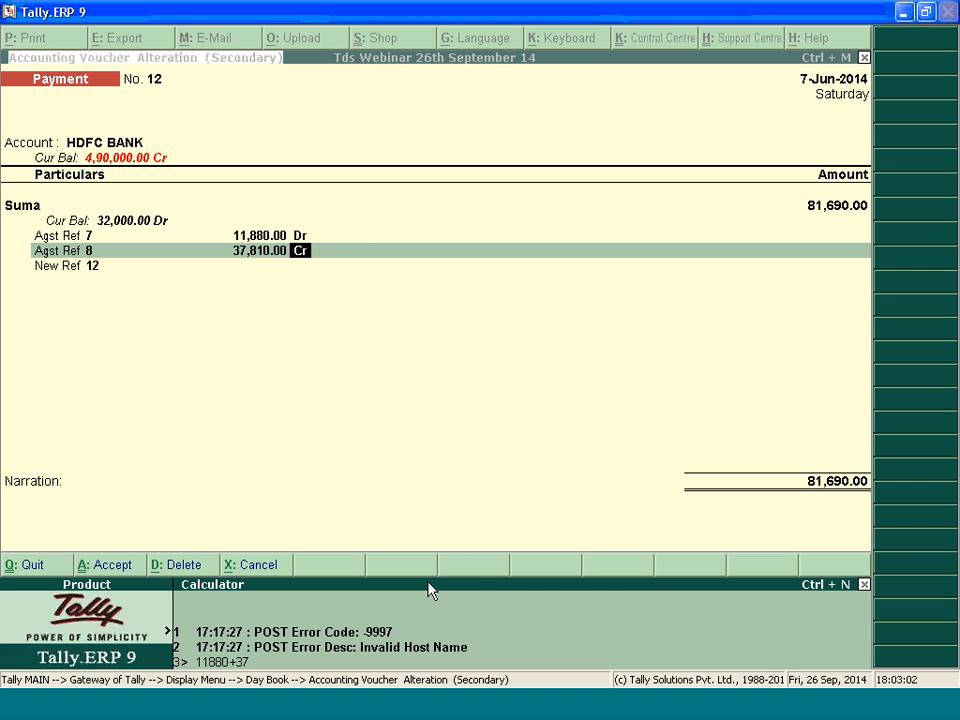
pyautogui.write('810')
pyautogui.press('Return')
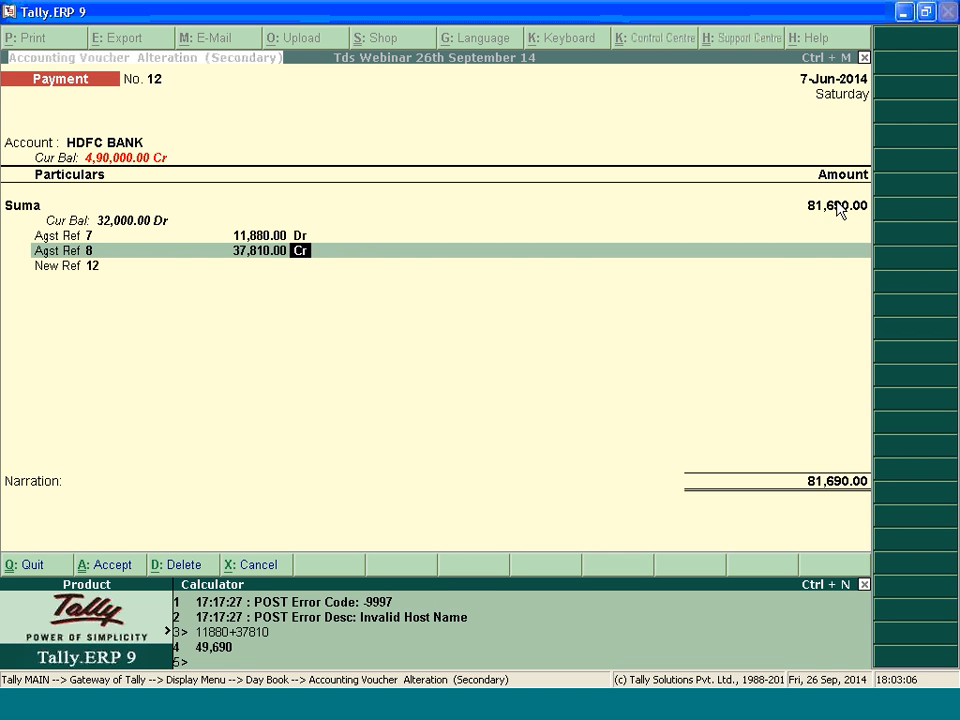
# Set payment voucher no. 12's amount to 49,690.00 and step through its bill 7 and bill 8 lines
pyautogui.hotkey('ctrl', 'm')
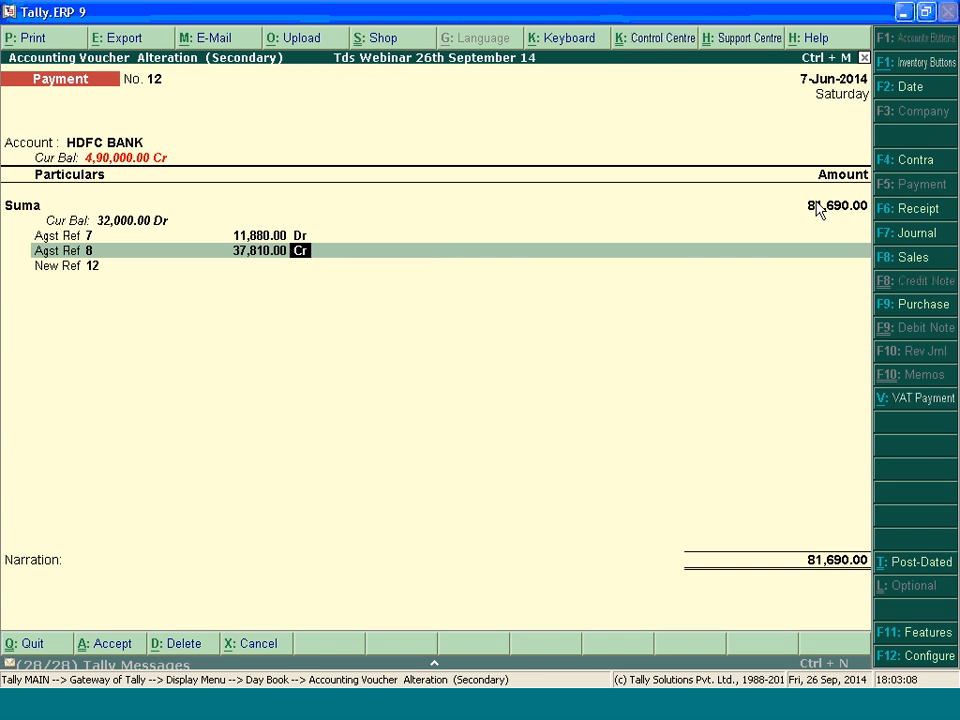
pyautogui.click(812, 206)
pyautogui.write('49,690')
pyautogui.press('Return')
pyautogui.press('Return')
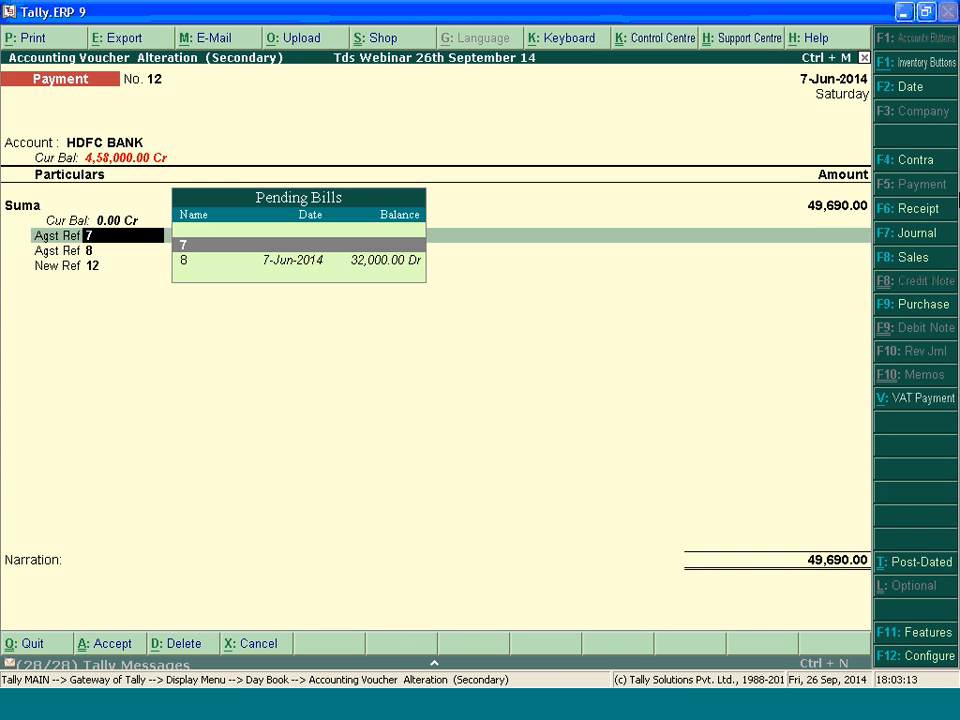
pyautogui.press('Return')
pyautogui.press('Return')
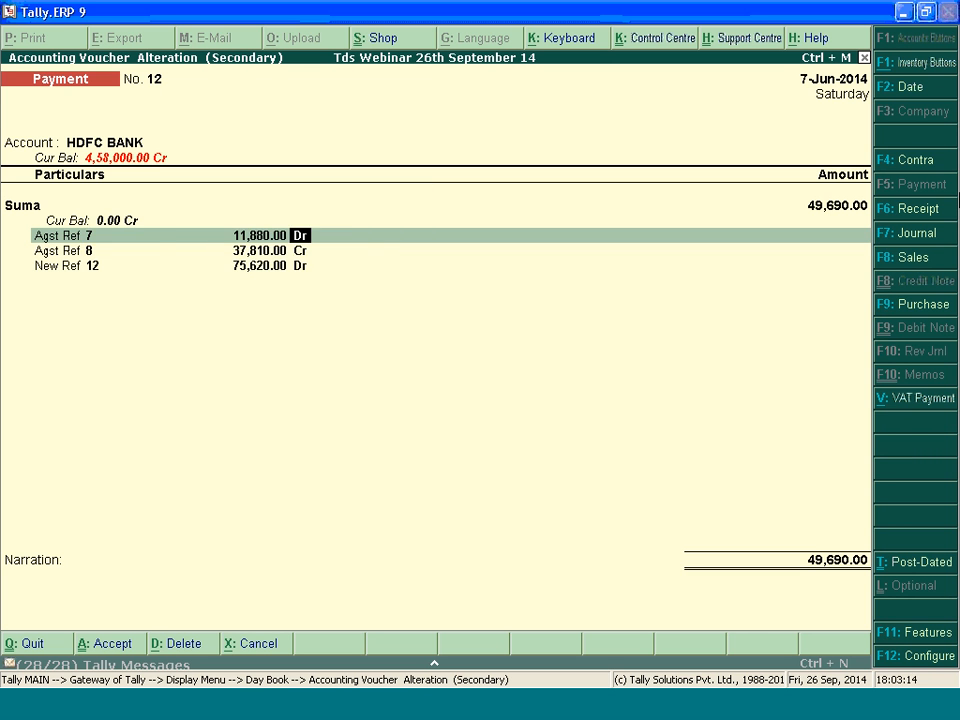
pyautogui.press('Return')
pyautogui.press('Return')
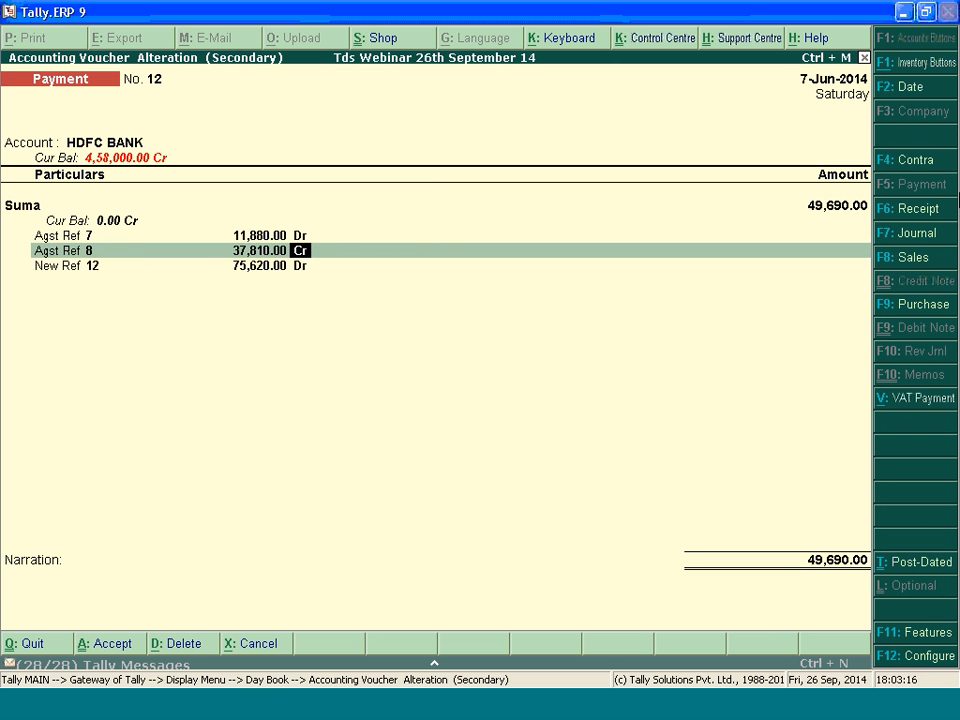
# Delete payment voucher no. 12 and return to the Gateway of Tally
pyautogui.hotkey('alt', 'd')
pyautogui.press('y')
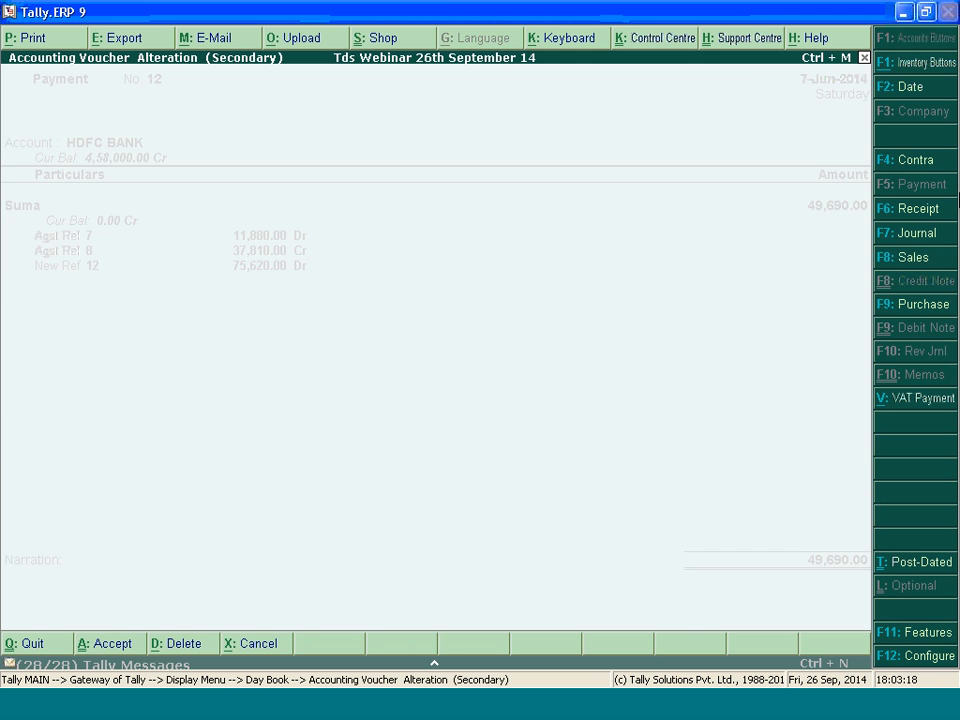
pyautogui.press('Escape')
pyautogui.press('Escape')
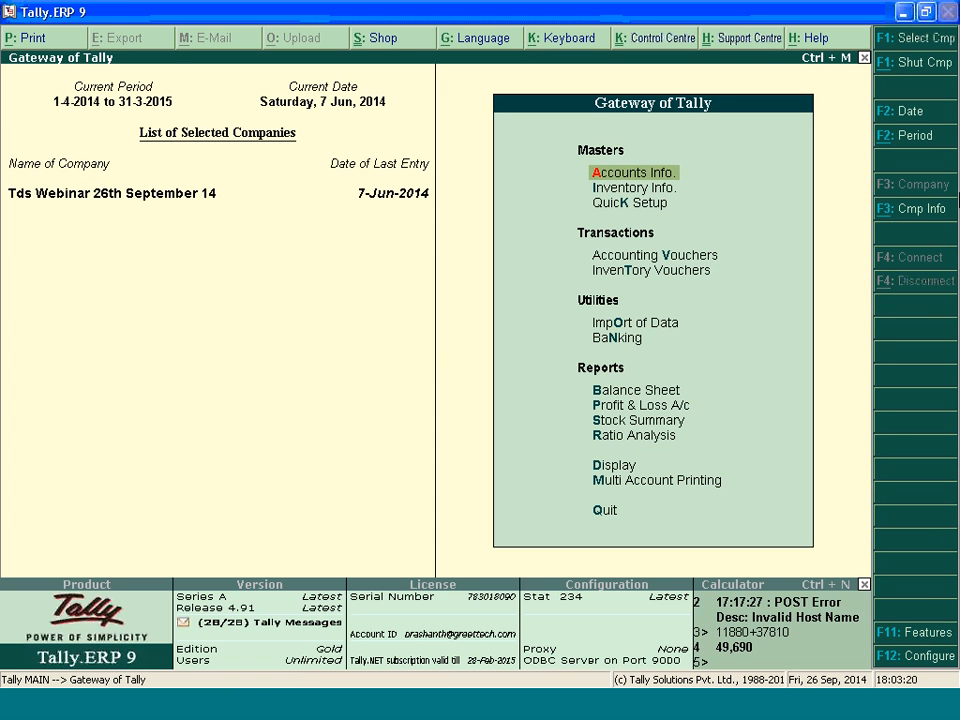
# Create a new payment voucher from HDFC BANK to the same party ledger for 49,690.00
pyautogui.press('v')
pyautogui.press('Down')
pyautogui.press('Return')
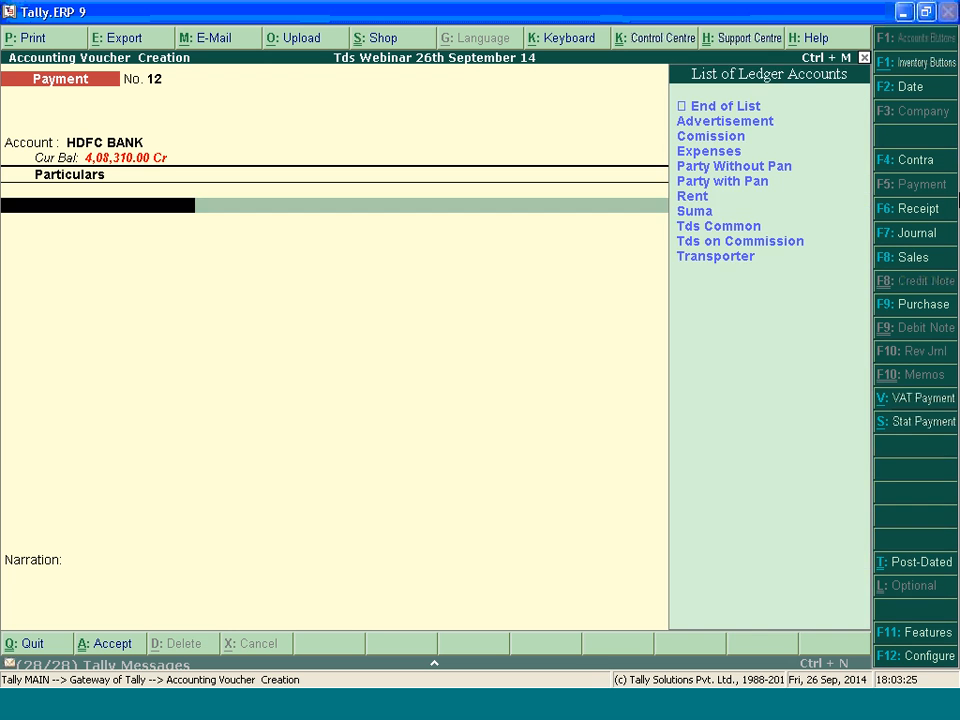
pyautogui.write('s')
pyautogui.press('Return')
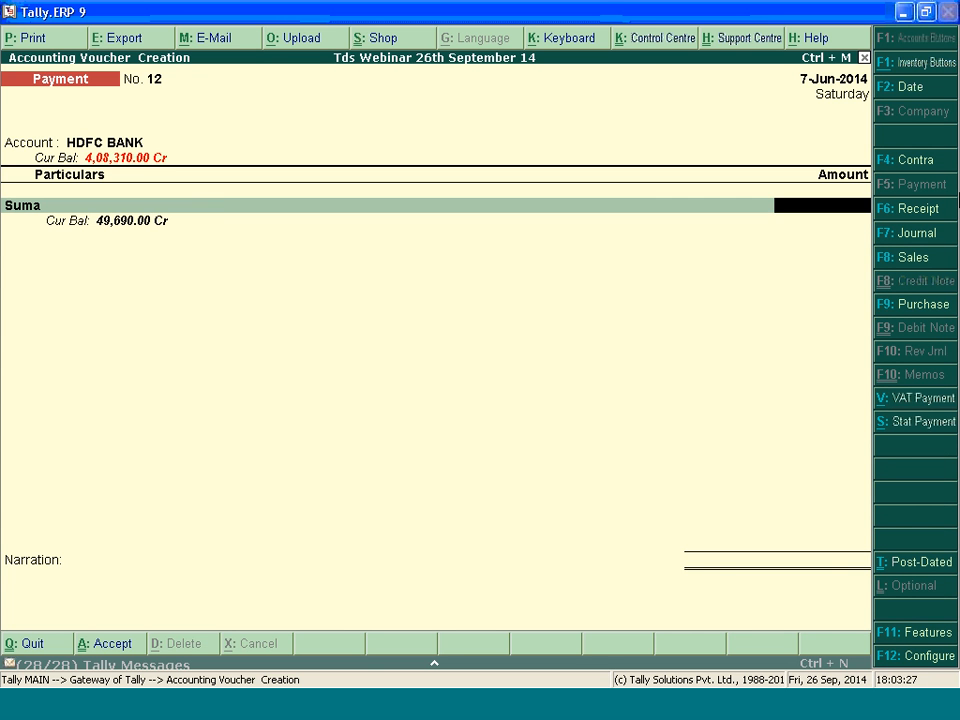
pyautogui.write('49690')
pyautogui.press('Return')
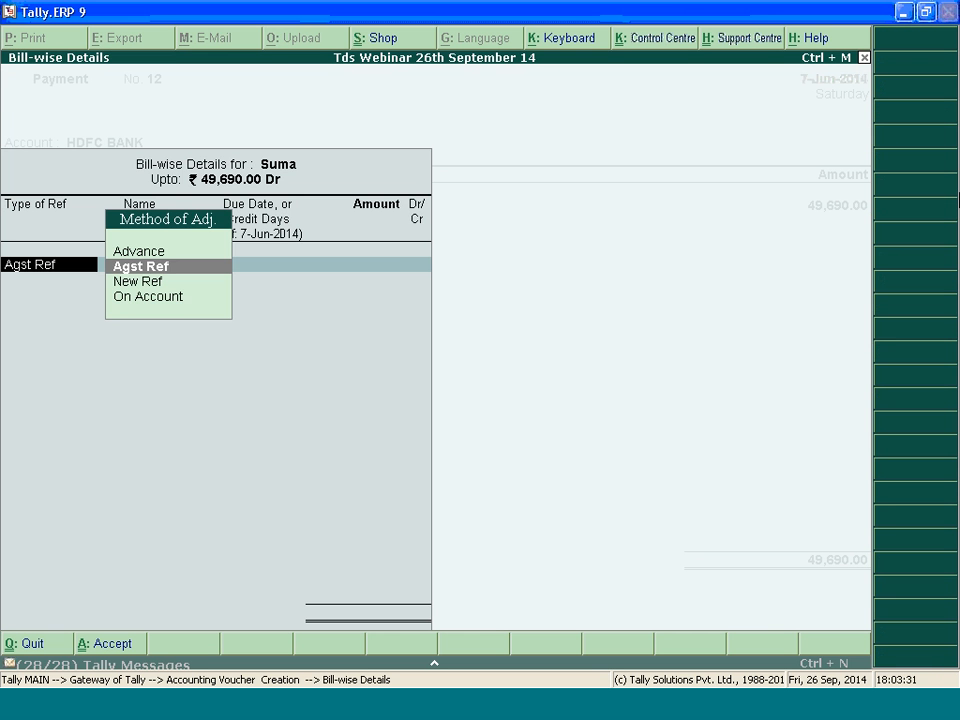
# Allocate the payment as Agst Ref to bill 7 for 11,880.00 and bill 9 for 37,810.00
pyautogui.press('Return')
pyautogui.press('Return')
pyautogui.press('Return')
pyautogui.press('Return')
pyautogui.press('Return')
pyautogui.press('Return')
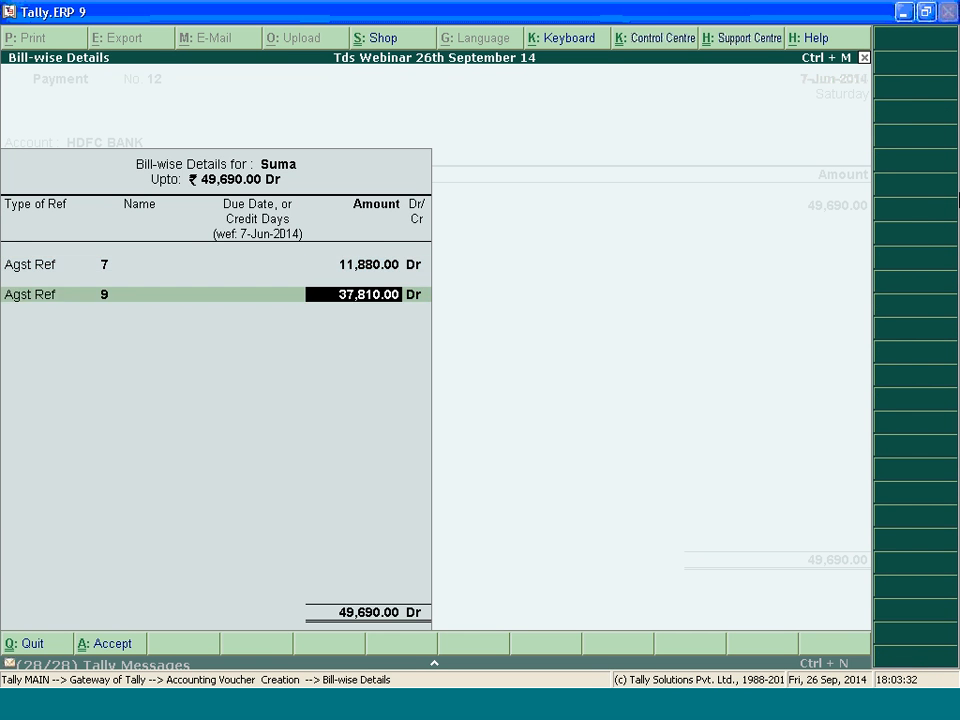
pyautogui.press('Return')
pyautogui.press('Return')
pyautogui.press('Return')
pyautogui.press('Return')
# Accept the HDFC BANK allocation as an A/c Payee cheque dated 7-Jun-2014 and save the payment voucher
pyautogui.press('Return')
pyautogui.press('Return')
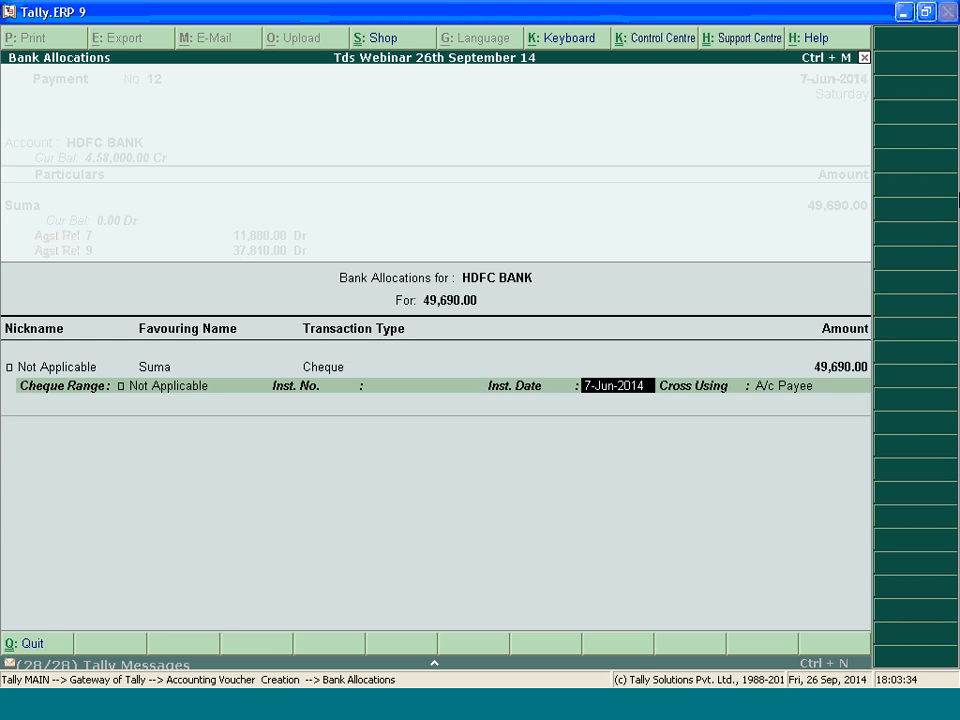
pyautogui.press('Return')
pyautogui.press('Return')
pyautogui.press('Return')
pyautogui.press('Return')
pyautogui.press('Escape')
pyautogui.press('Return')
pyautogui.press('Down')
pyautogui.press('Down')
pyautogui.press('Down')
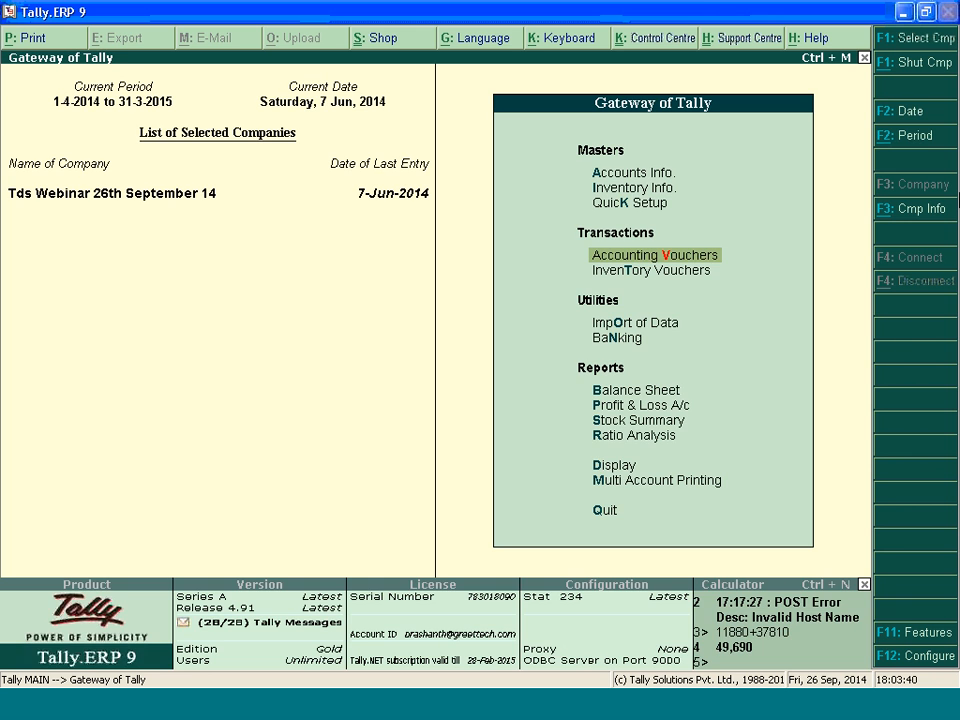
pyautogui.press('Return')
pyautogui.press('Escape')
pyautogui.press('Return')
pyautogui.press('Up')
pyautogui.press('Up')
pyautogui.press('Up')
pyautogui.press('Down')
pyautogui.press('Down')
pyautogui.press('Return')
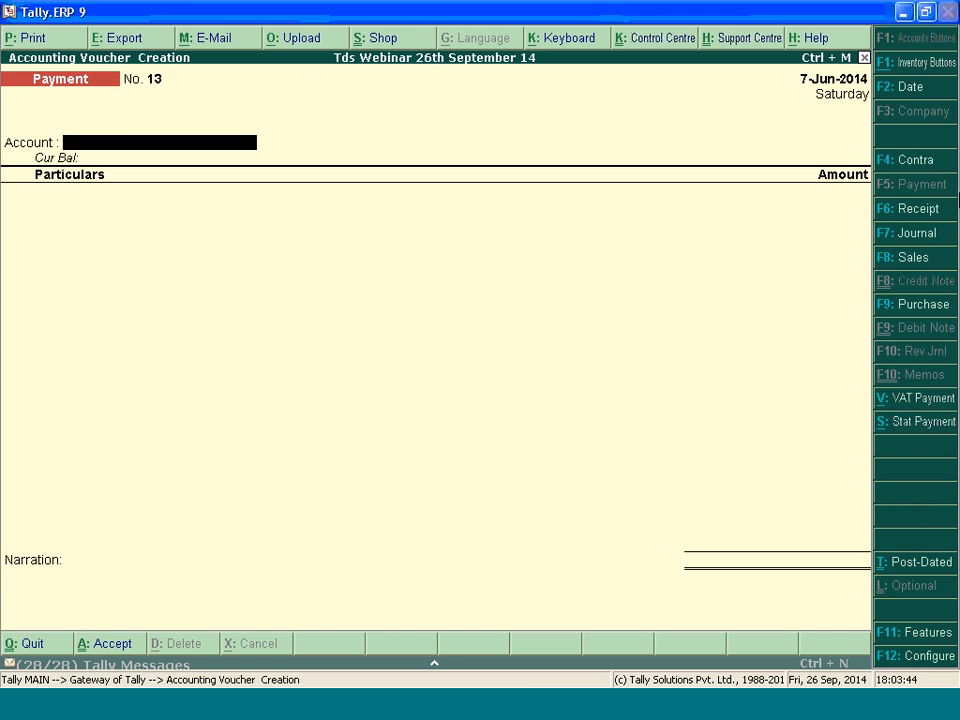
pyautogui.press('F7')
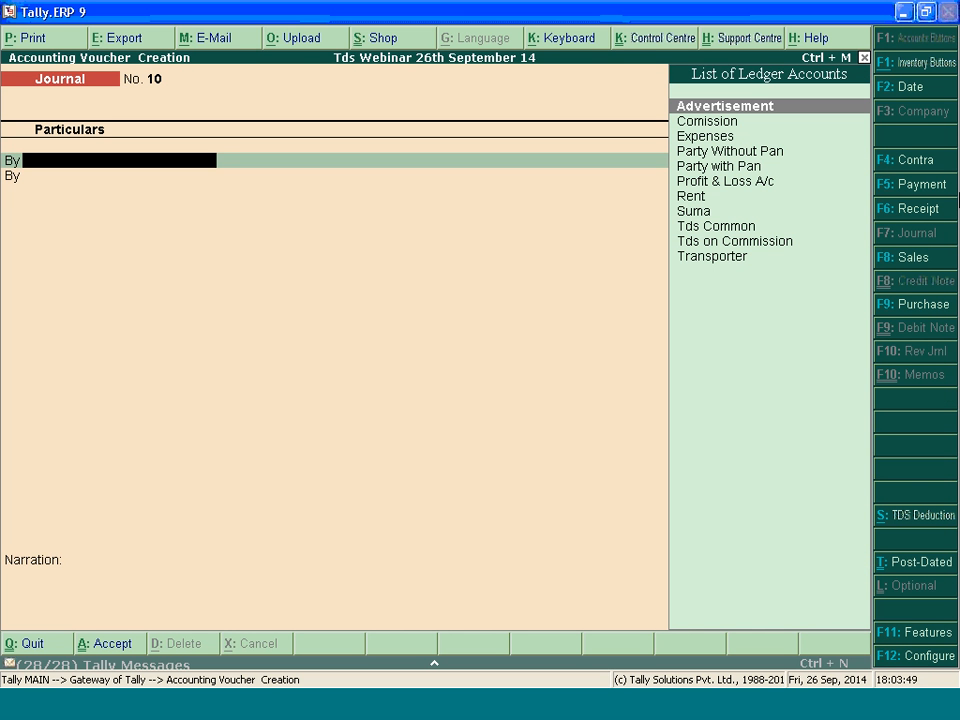
pyautogui.press('Return')
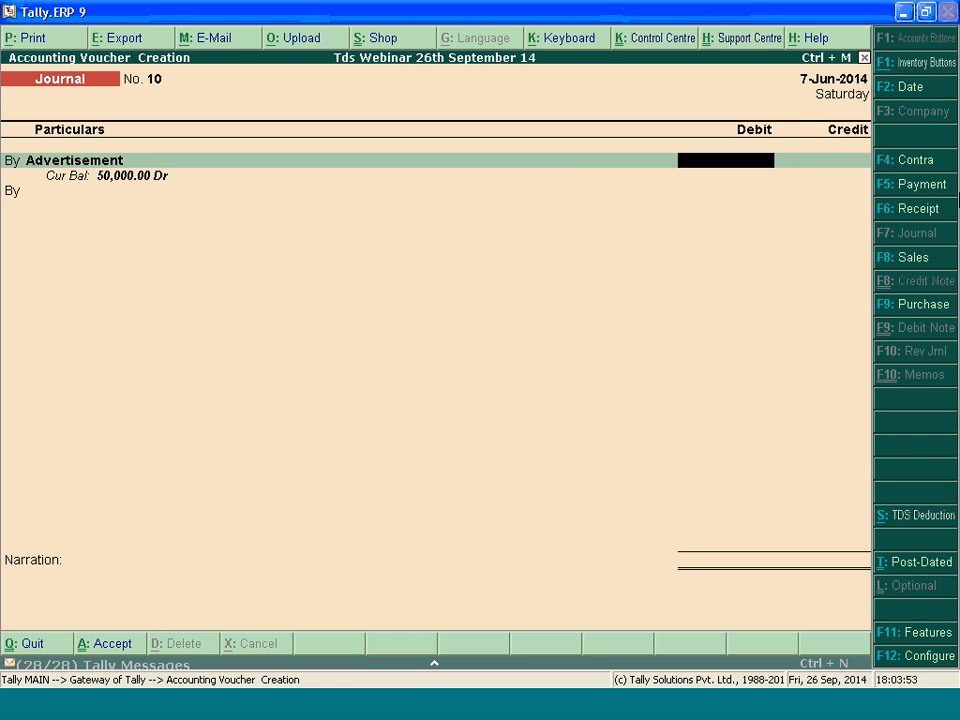
pyautogui.press('Escape')
pyautogui.press('y')
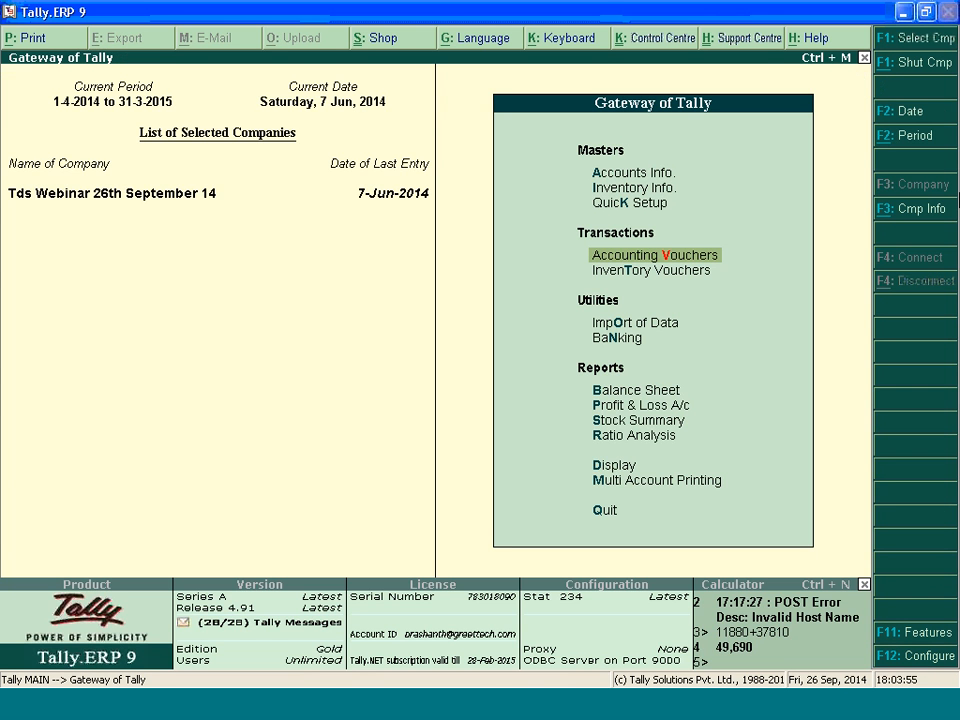
# Open the paid party's ledger for single-ledger alteration
pyautogui.press('Up')
pyautogui.press('Up')
pyautogui.press('Up')
pyautogui.press('Return')
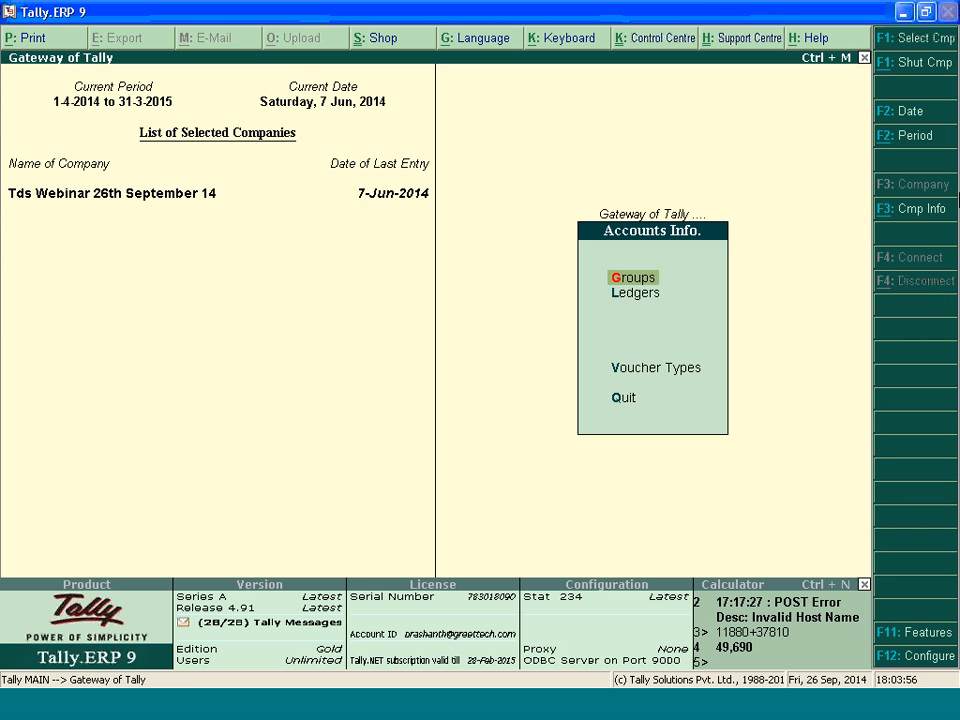
pyautogui.press('Down')
pyautogui.press('Return')
pyautogui.press('Down')
pyautogui.press('Down')
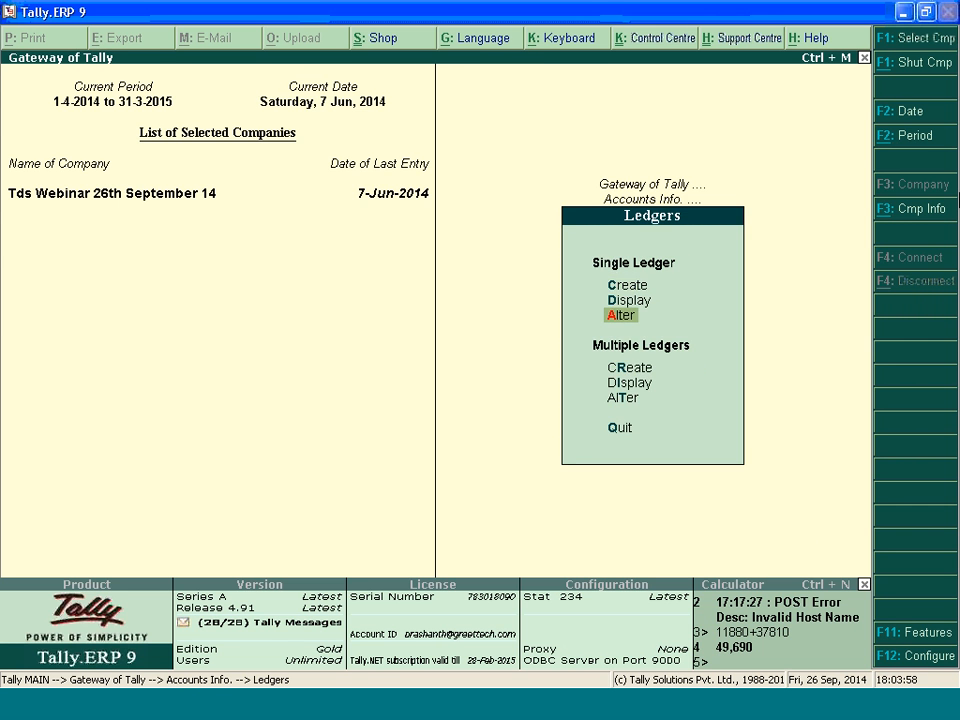
pyautogui.press('Return')
pyautogui.write('Su')
pyautogui.press('Return')
pyautogui.press('Return')
pyautogui.press('Return')
pyautogui.press('Return')
pyautogui.press('Return')
pyautogui.press('Return')
pyautogui.press('Return')
# Open the ledger's Zero / Lower Deduction Details through its Advanced TDS Entries, keeping the existing settings
pyautogui.press('Return')
pyautogui.press('Return')
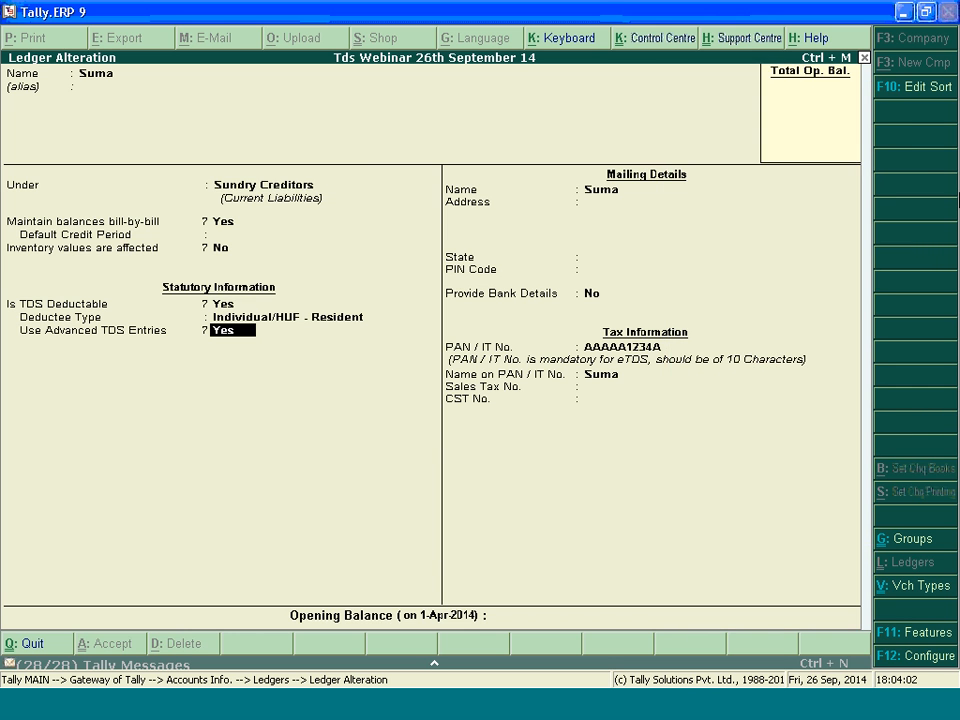
pyautogui.press('Return')
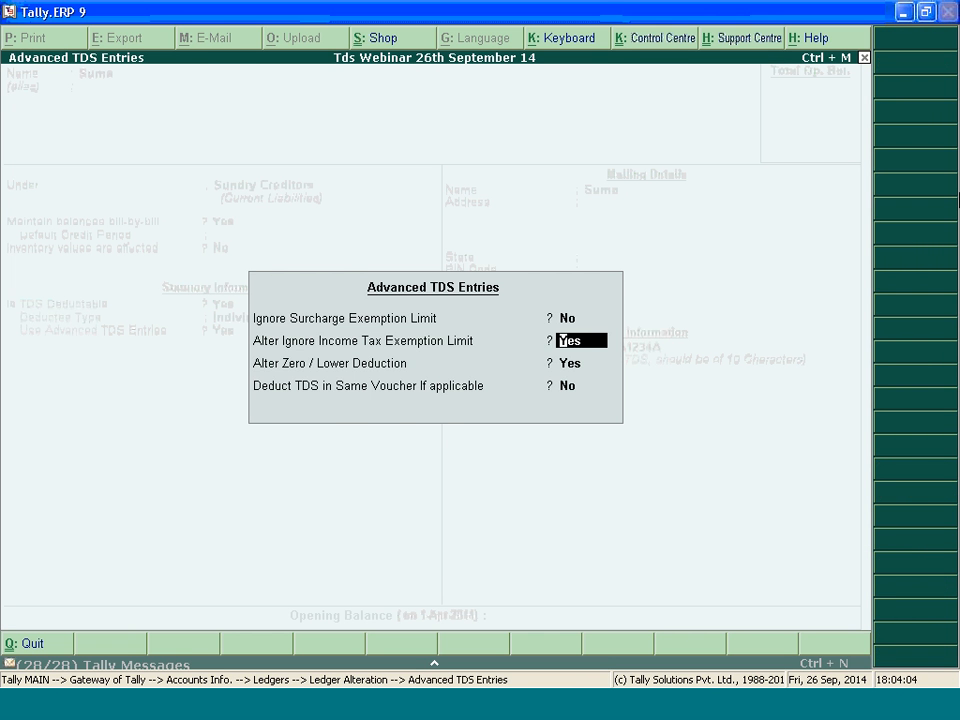
pyautogui.press('Return')
pyautogui.press('Return')
pyautogui.press('Return')
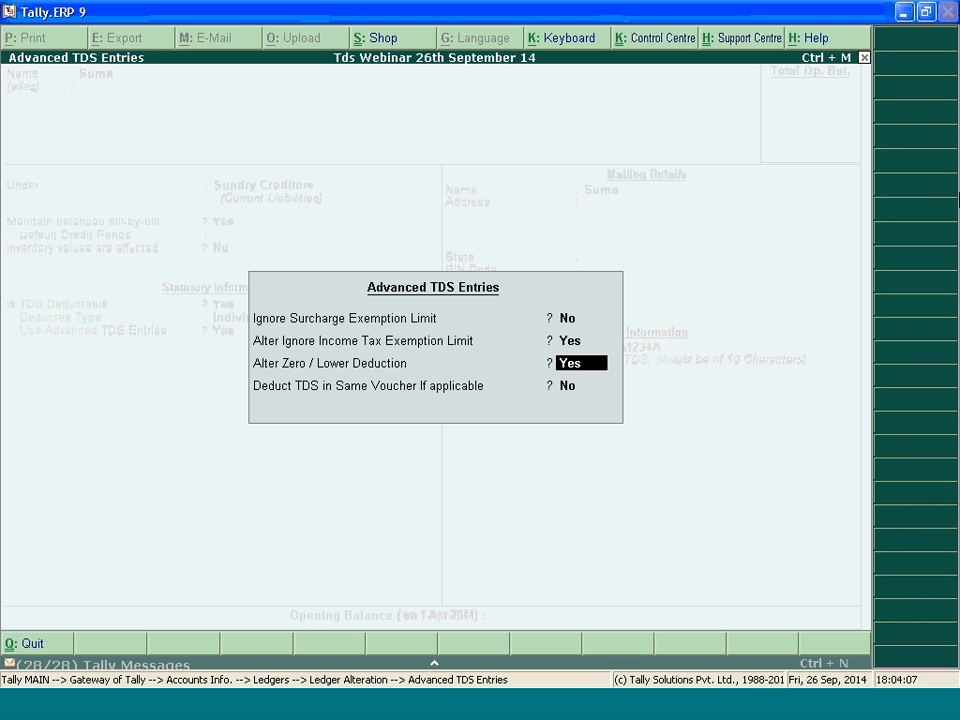
pyautogui.press('Return')
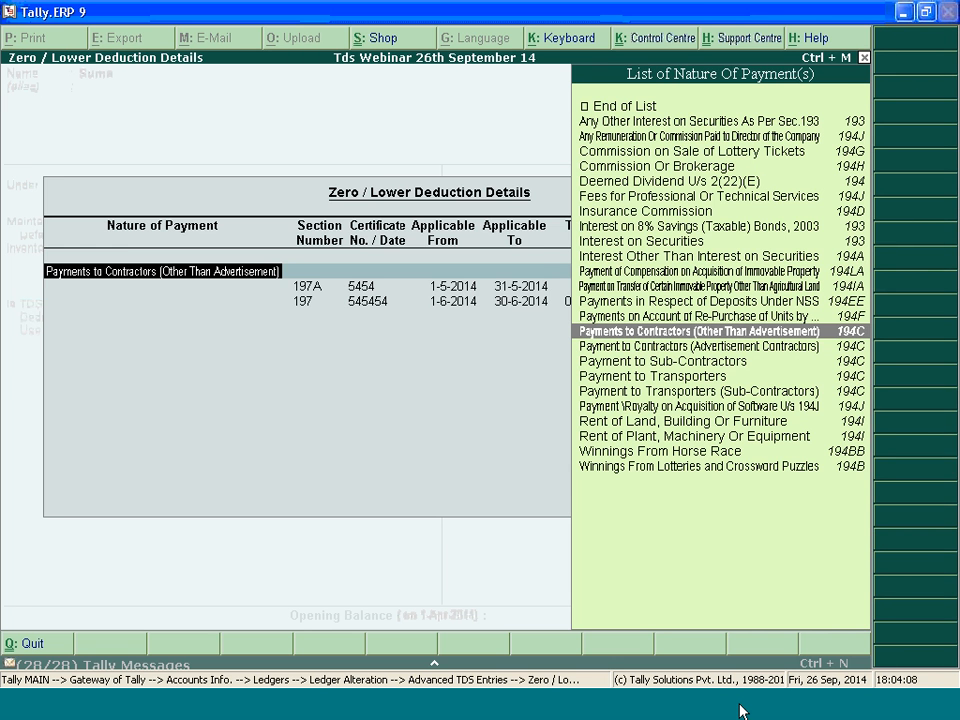
# Check the error description in the browser's TDS/TCS error file and return to the deduction details in Tally.ERP 9
pyautogui.hotkey('alt', 'Tab')
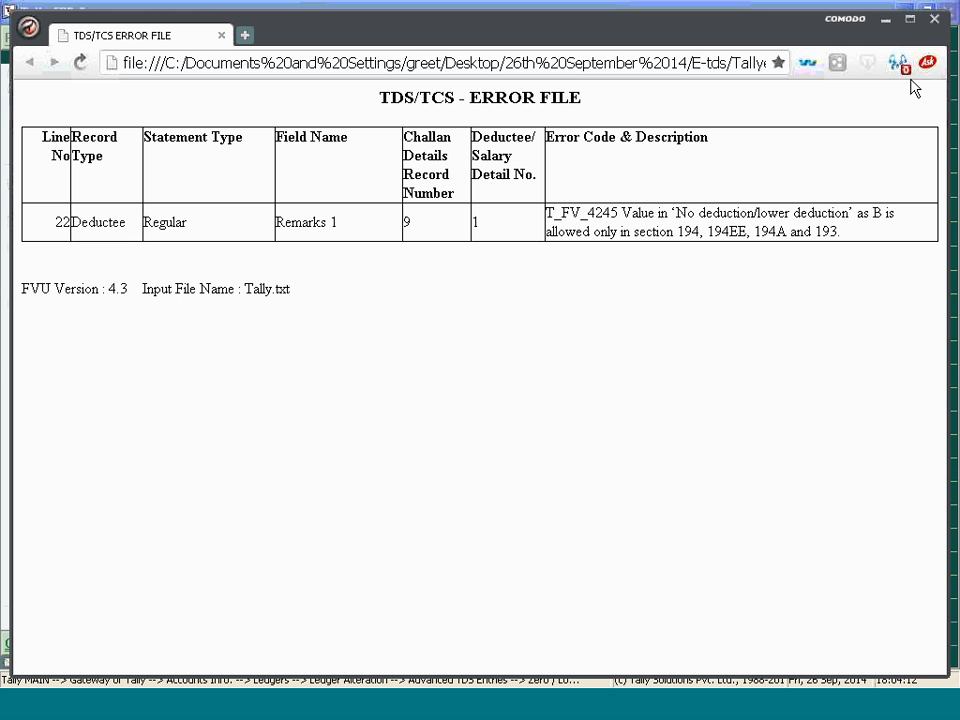
pyautogui.click(885, 19)
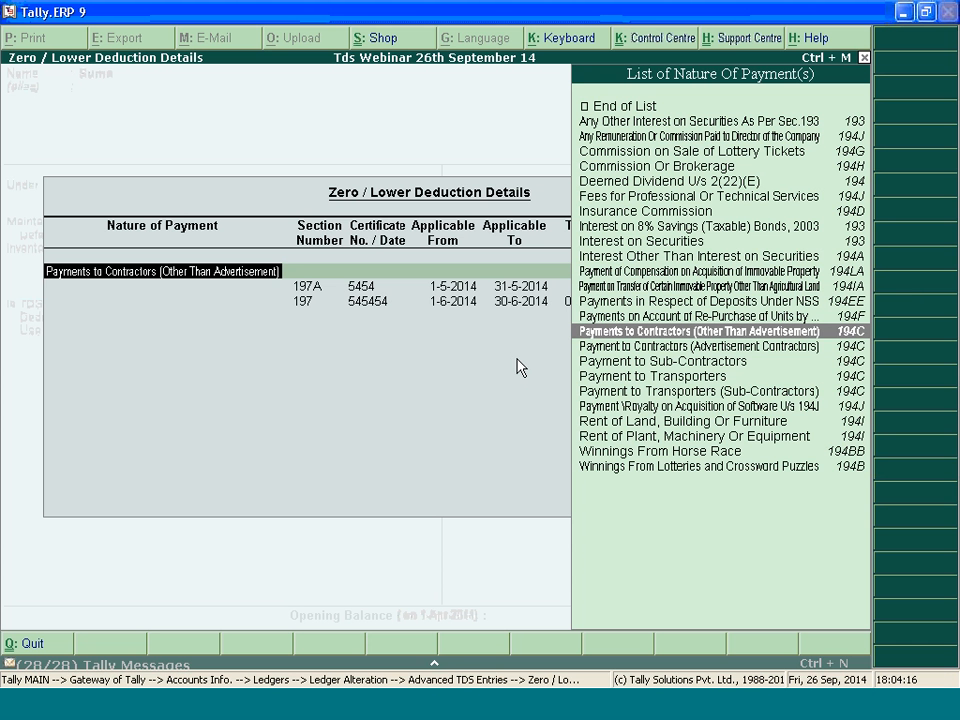
pyautogui.hotkey('alt', 'Tab')
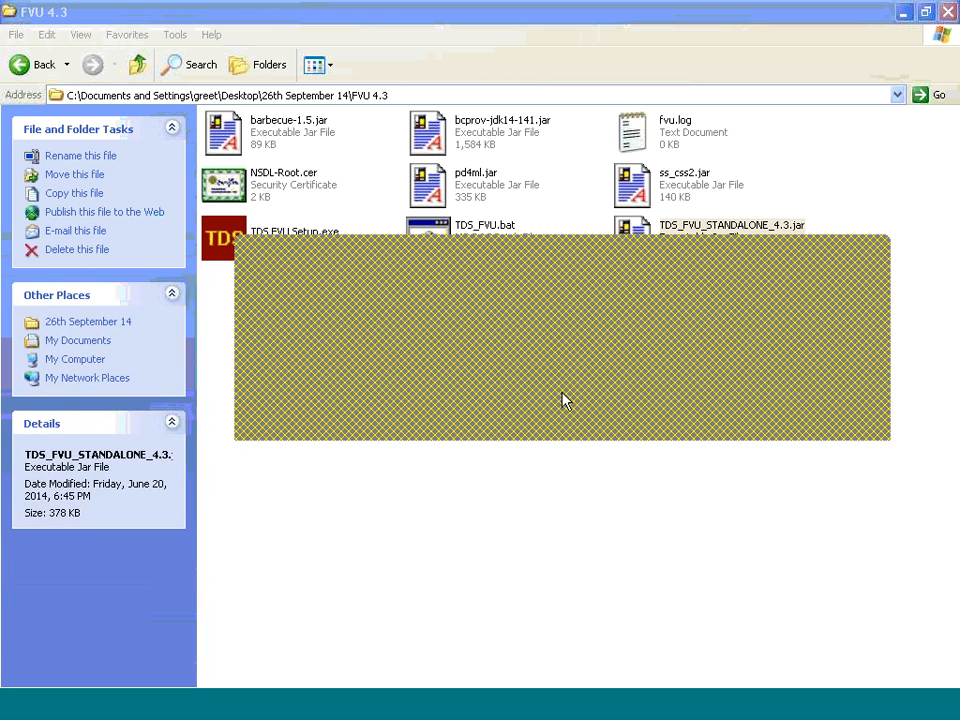
pyautogui.hotkey('alt', 'Tab')
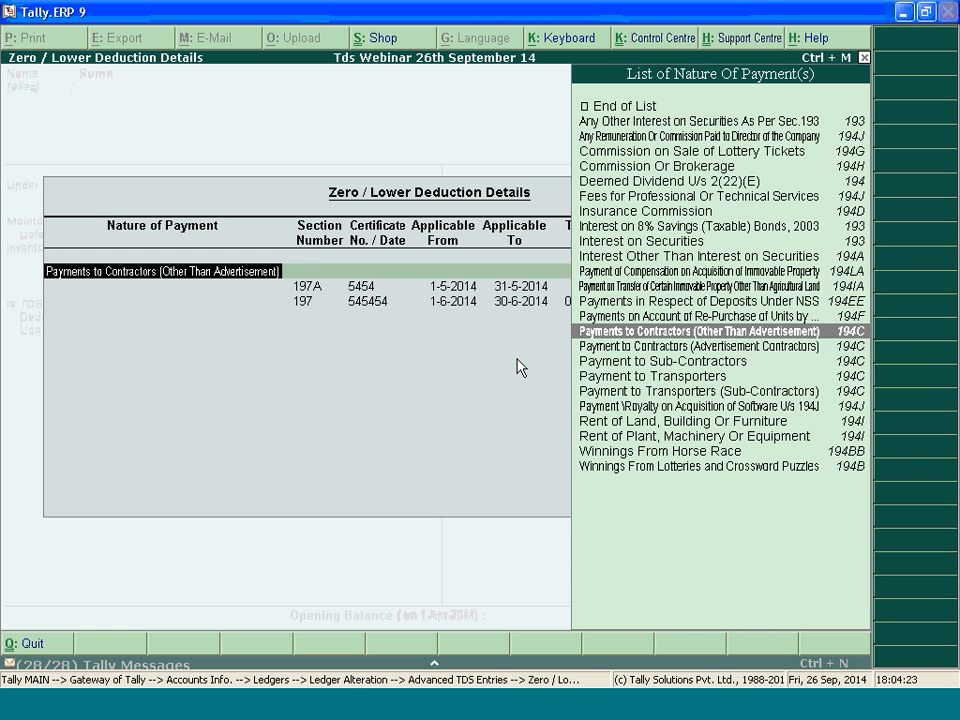
# Change the deduction's nature of payment to Any Other Interest on Securities As Per Sec.193, keeping the 197A and 197 certificate rows
pyautogui.press('Up')
pyautogui.press('Up')
pyautogui.press('Up')
pyautogui.press('Up')
pyautogui.press('Up')
pyautogui.press('Up')
pyautogui.press('Up')
pyautogui.press('Up')
pyautogui.press('Up')
pyautogui.press('Up')
pyautogui.press('Up')
pyautogui.press('Up')
pyautogui.press('Up')
pyautogui.press('Up')
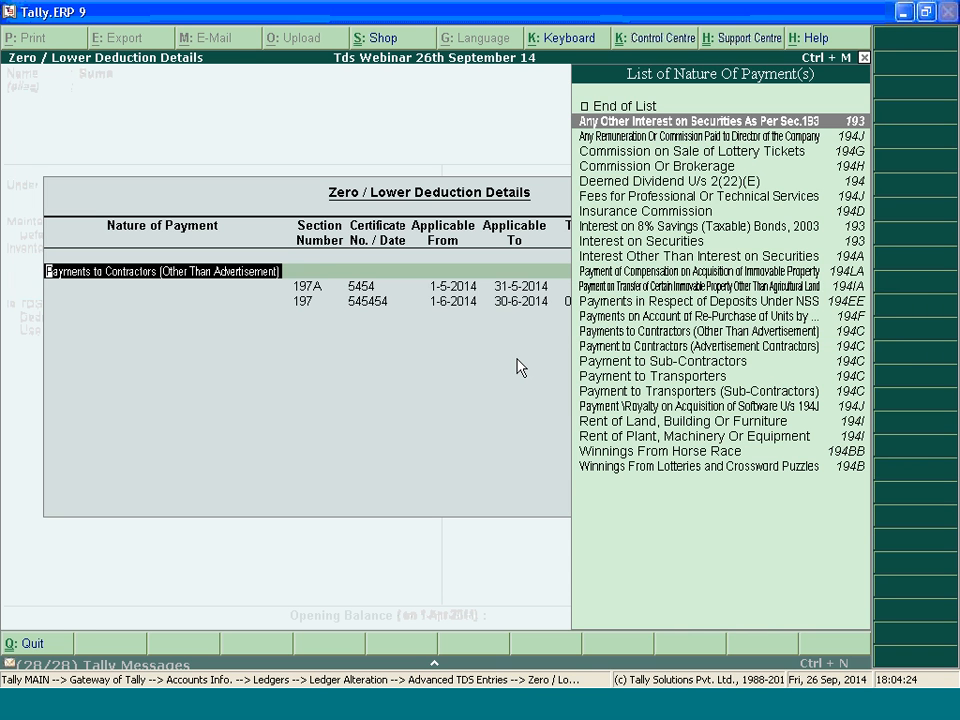
pyautogui.press('Return')
pyautogui.press('Return')
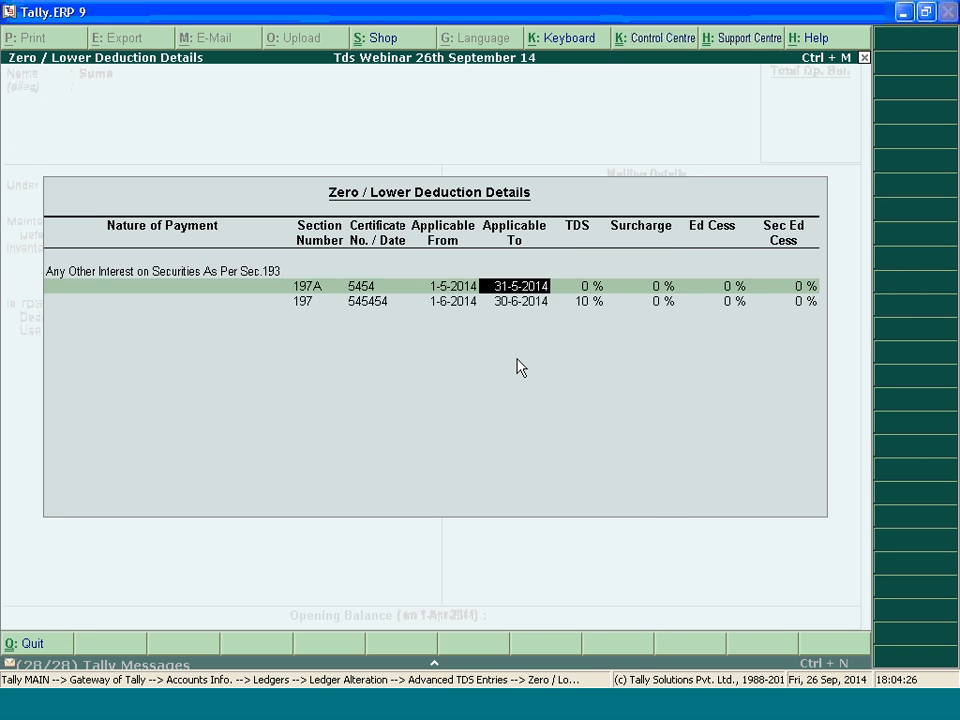
pyautogui.press('Return')
pyautogui.press('Return')
pyautogui.press('Return')
pyautogui.press('BackSpace')
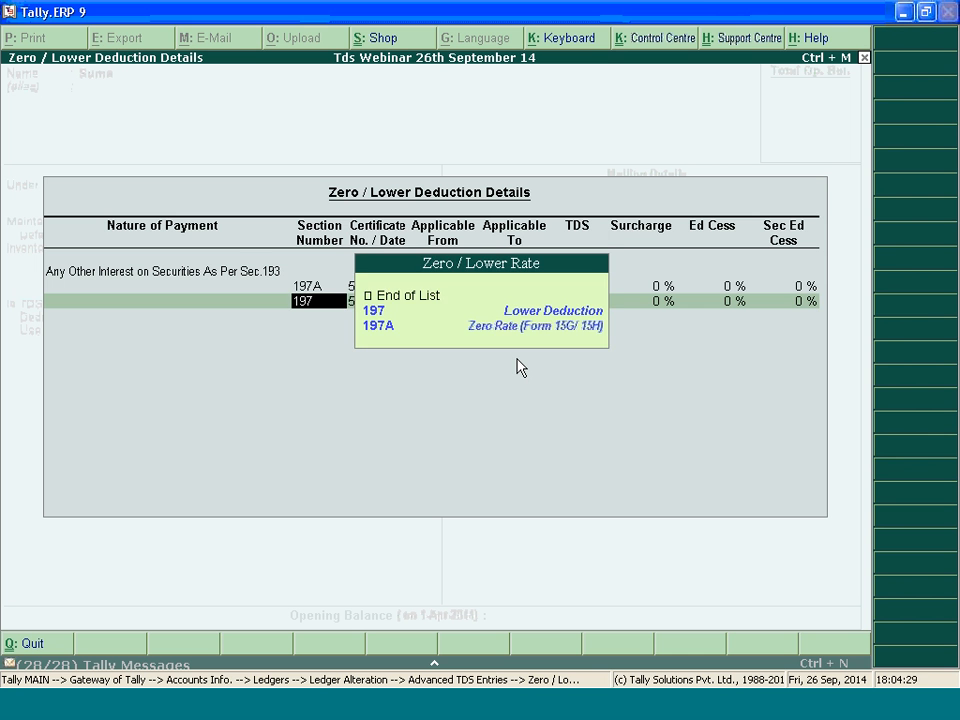
pyautogui.press('Return')
pyautogui.press('Return')
pyautogui.press('Return')
pyautogui.press('Return')
pyautogui.press('Return')
pyautogui.press('Return')
pyautogui.press('Return')
pyautogui.press('Return')
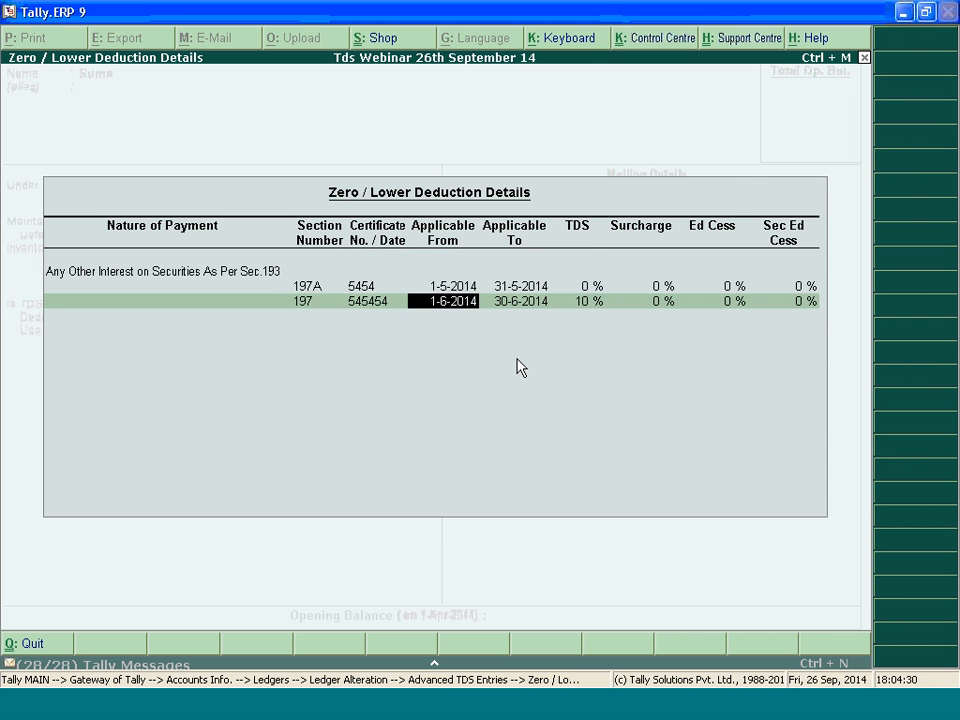
pyautogui.press('BackSpace')
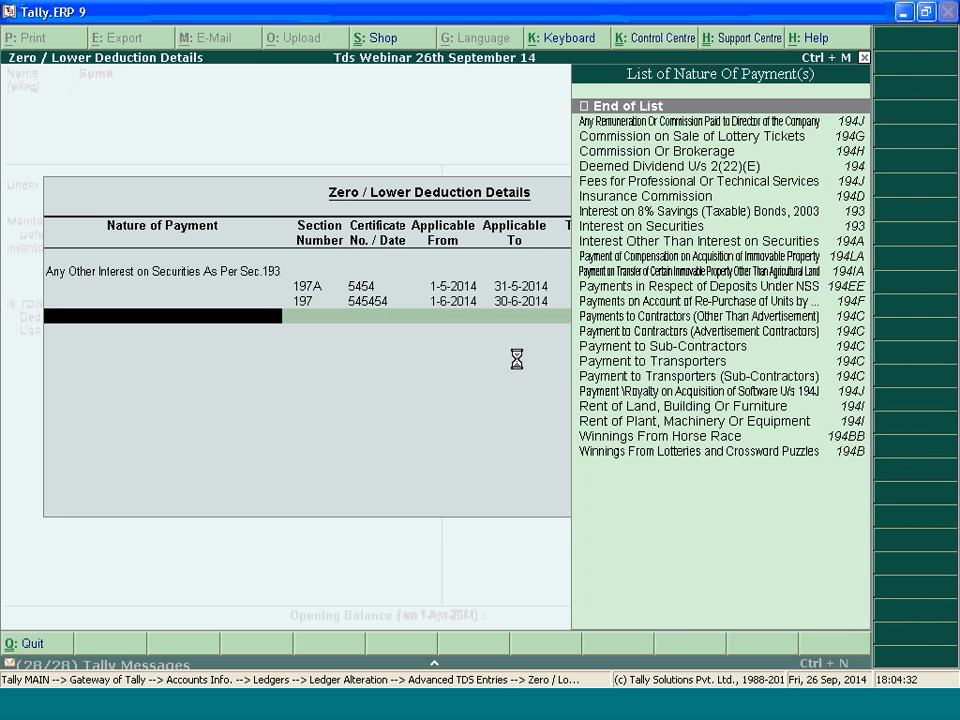
# Accept the zero/lower deduction details, save the ledger alteration and return to the Gateway of Tally
pyautogui.press('Return')
pyautogui.press('Return')
pyautogui.press('Return')
pyautogui.press('Return')
pyautogui.press('Return')
pyautogui.press('Return')
pyautogui.press('Return')
pyautogui.press('Return')
pyautogui.press('Return')
pyautogui.press('Return')
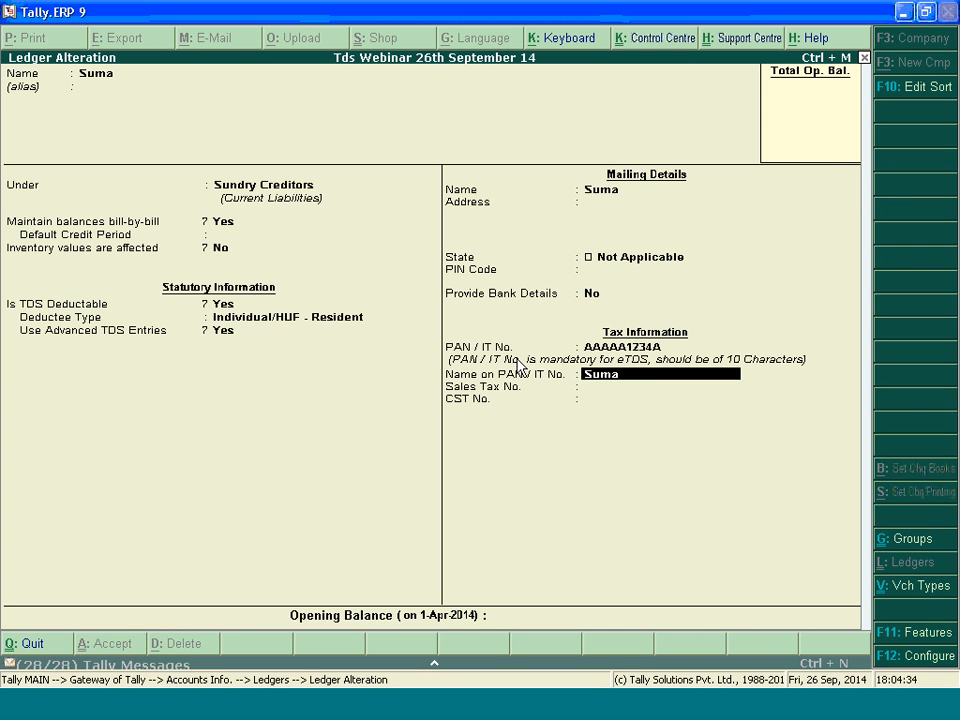
pyautogui.press('Return')
pyautogui.press('Escape')
pyautogui.press('Escape')
pyautogui.press('Escape')
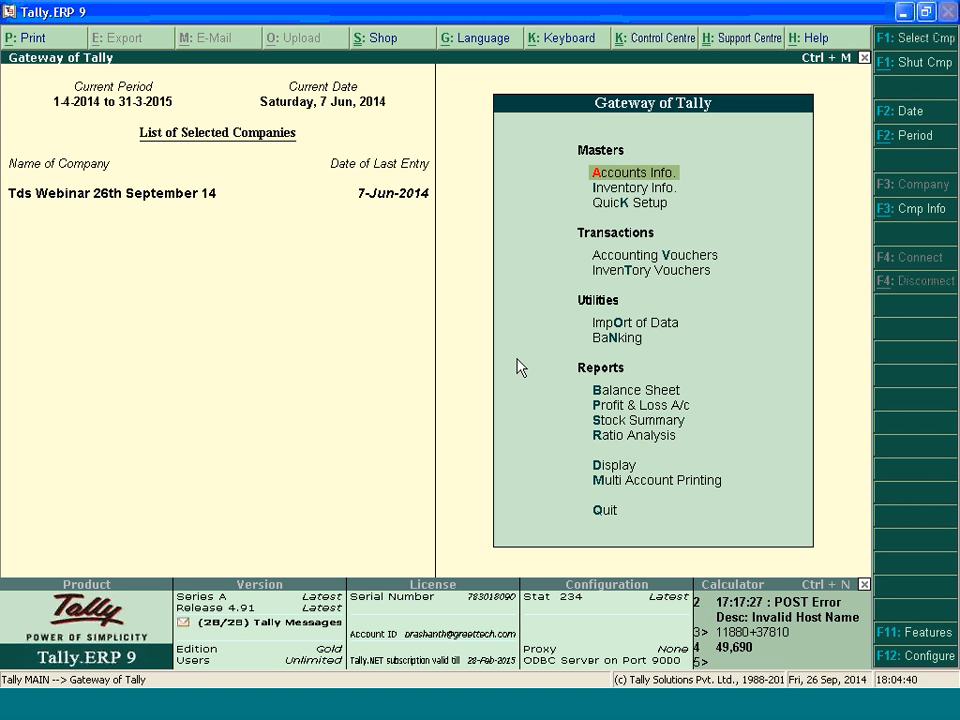
# Open the Form 26Q e-return export from the statutory TDS reports
pyautogui.press('d')
pyautogui.press('u')
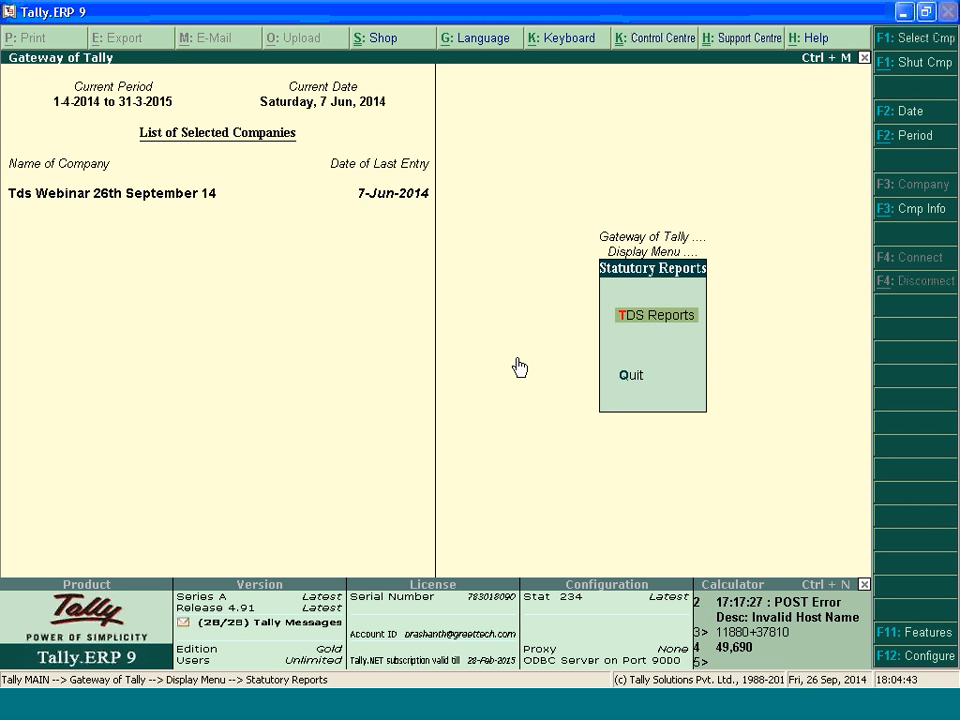
pyautogui.press('t')
pyautogui.press('Down')
pyautogui.press('Down')
pyautogui.press('Down')
pyautogui.press('Return')
pyautogui.press('Return')
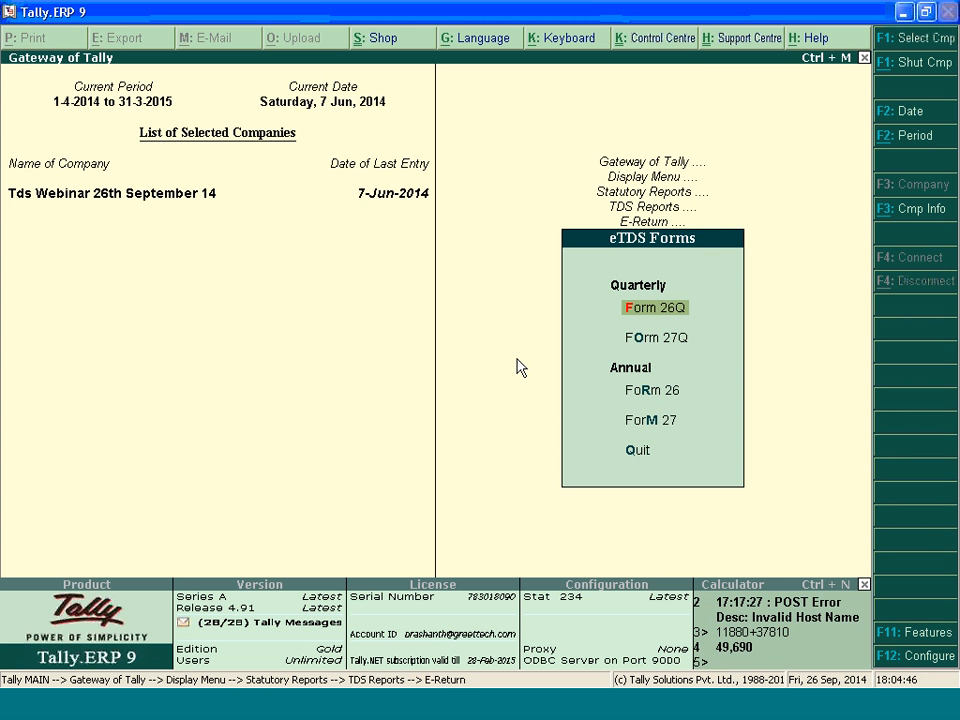
pyautogui.press('Return')
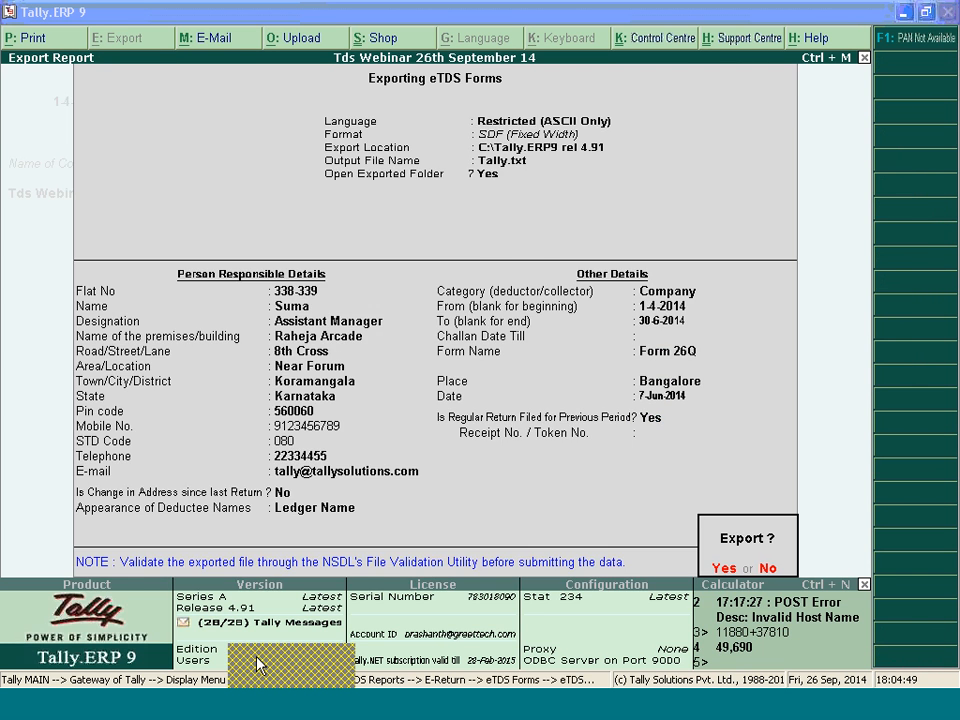
pyautogui.press('Return')
# Switch to the E-tds folder in Windows Explorer and close the TDS/TCS error file open in the browser
pyautogui.click(377, 450)
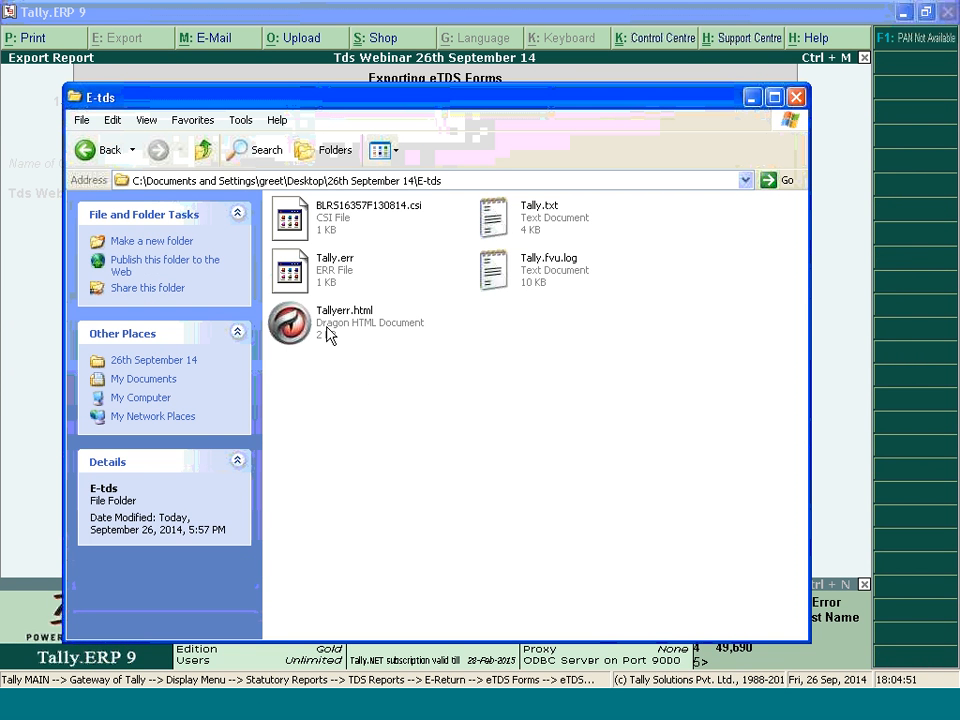
pyautogui.click(330, 320)
pyautogui.keyDown('ctrl'); pyautogui.click(335, 262); pyautogui.keyUp('ctrl')
pyautogui.keyDown('ctrl'); pyautogui.click(548, 262); pyautogui.keyUp('ctrl')
pyautogui.keyDown('ctrl'); pyautogui.click(539, 210); pyautogui.keyUp('ctrl')
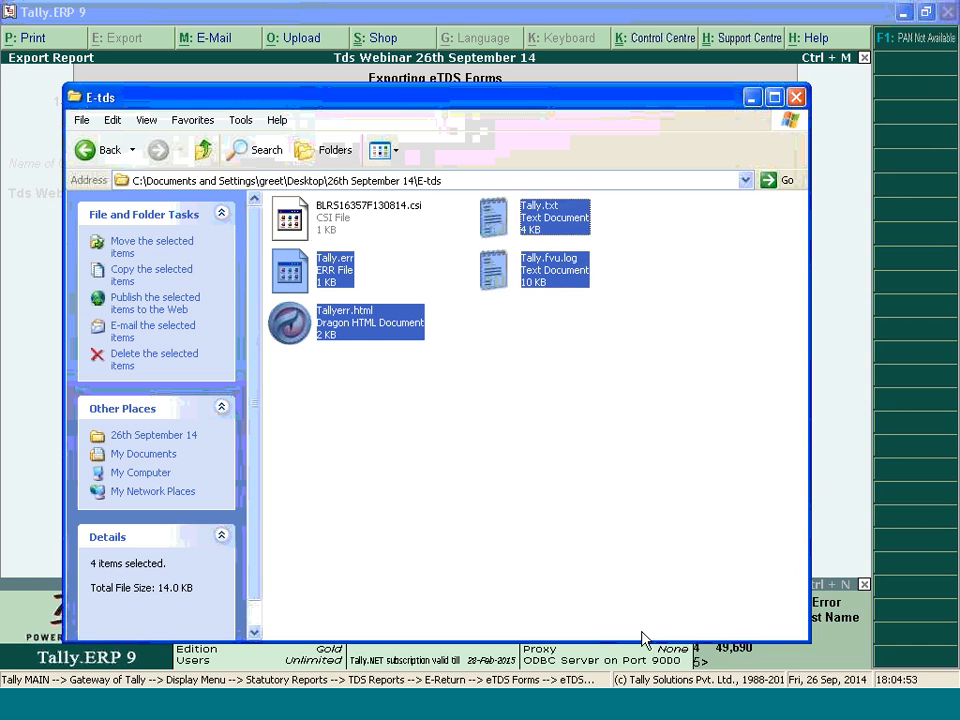
pyautogui.press('Return')
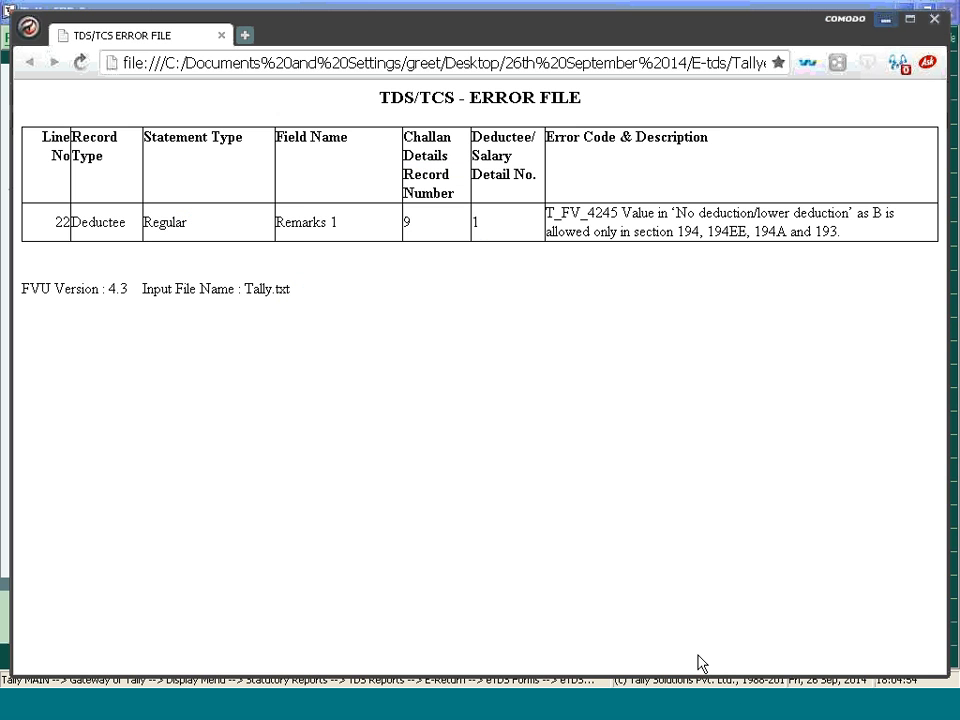
pyautogui.click(945, 20)
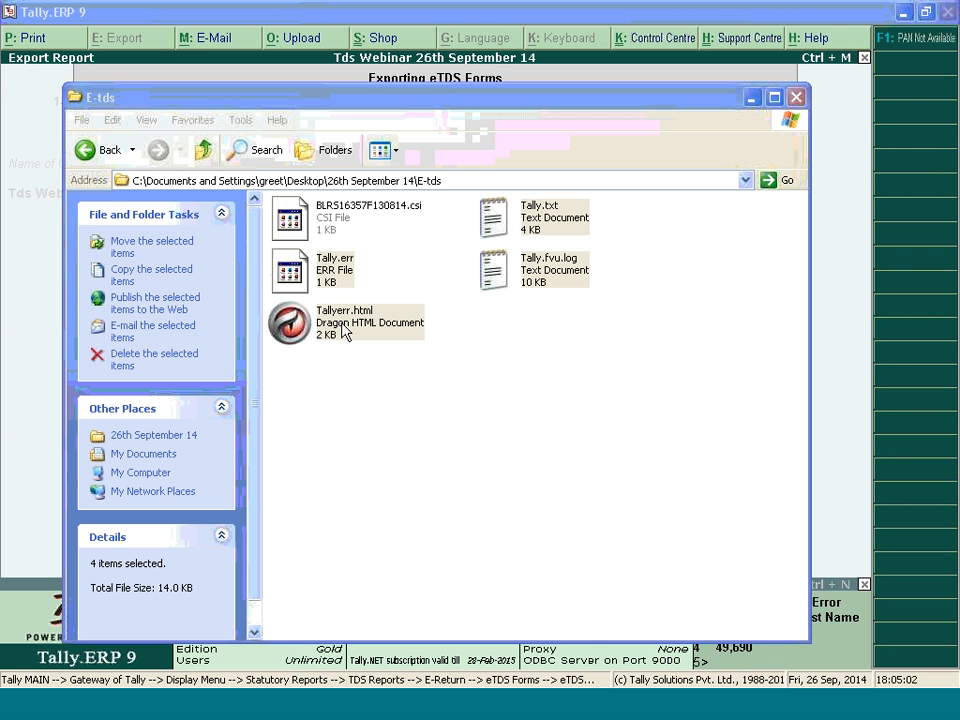
# Delete Tallyerr.html, Tally.err, Tally.fvu.log and Tally.txt from the E-tds folder
pyautogui.click(470, 455)
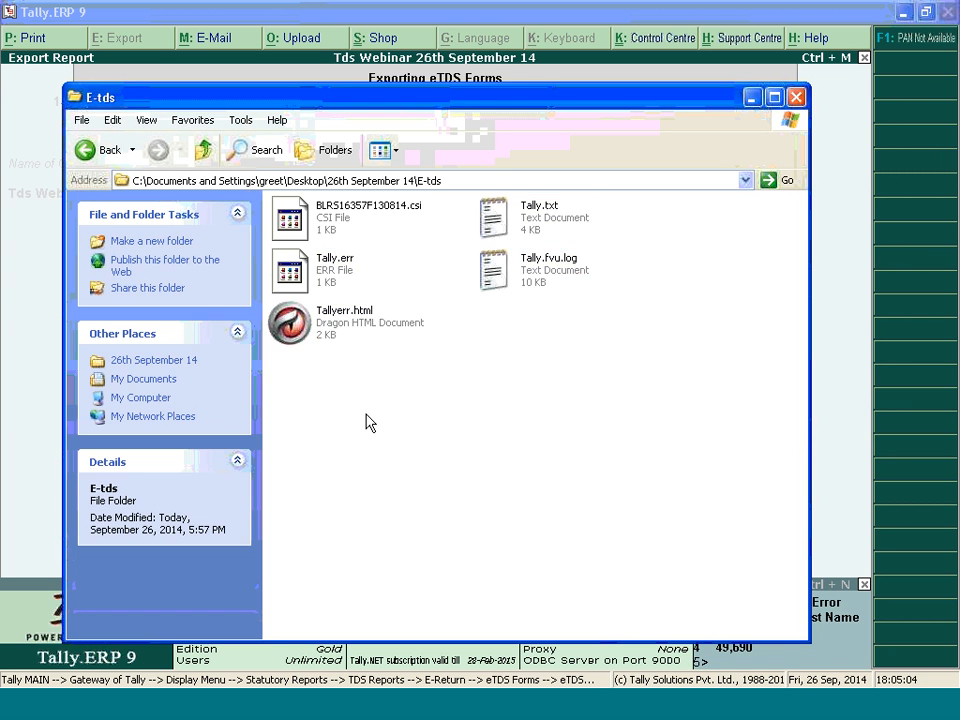
pyautogui.click(368, 326)
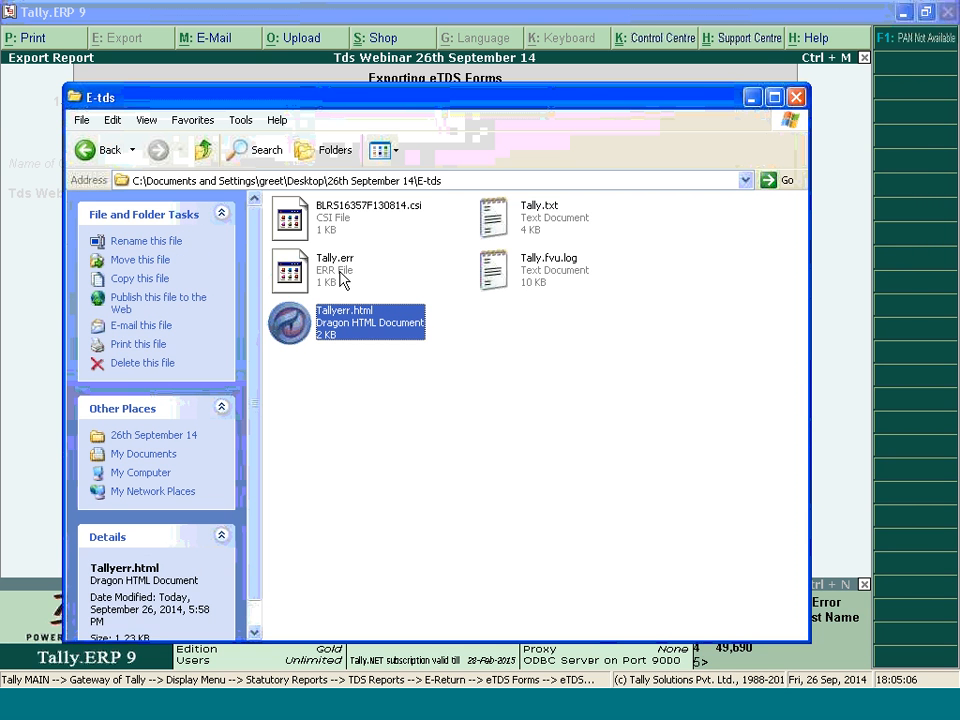
pyautogui.keyDown('shift'); pyautogui.click(340, 278); pyautogui.keyUp('shift')
pyautogui.keyDown('ctrl'); pyautogui.click(545, 222); pyautogui.keyUp('ctrl')
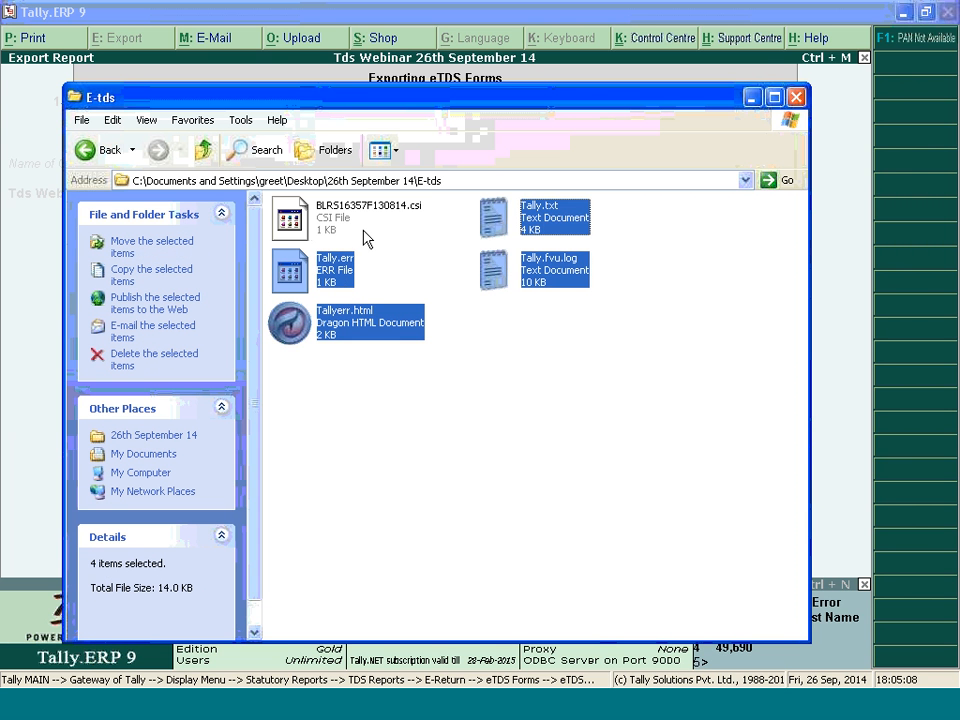
pyautogui.press('Delete')
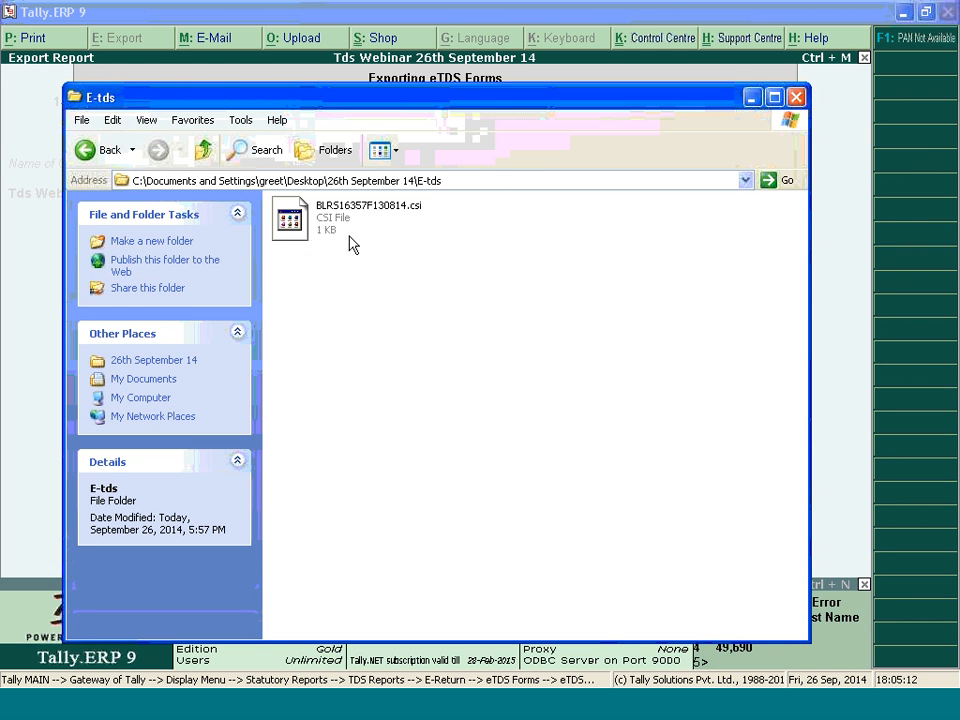
# Copy the E-tds folder's full path and return to the eTDS export in Tally.ERP 9
pyautogui.rightClick(343, 182)
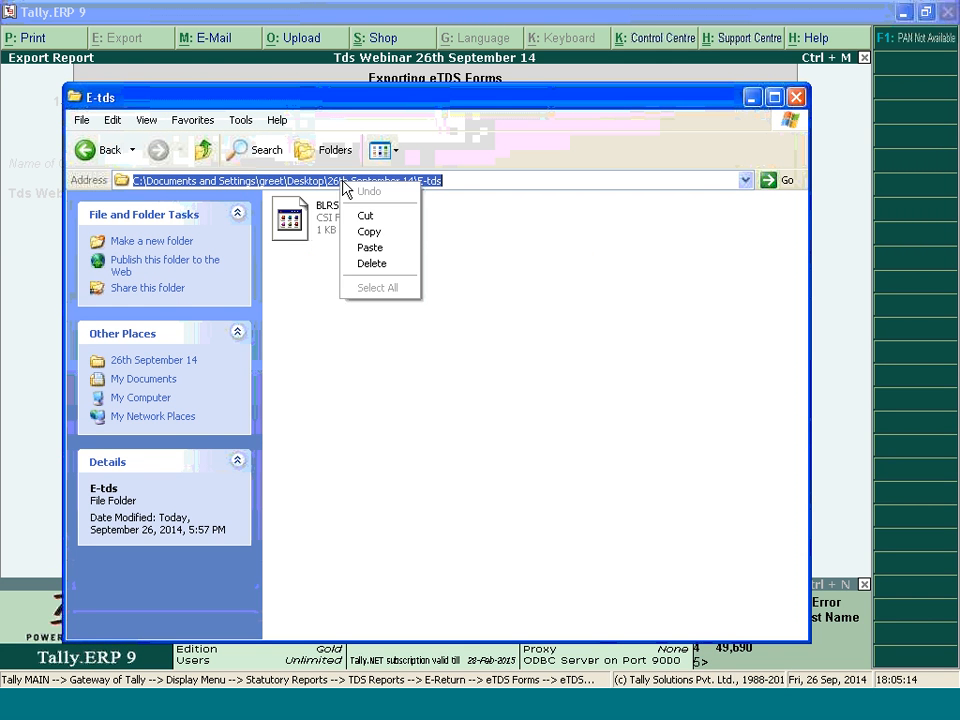
pyautogui.click(378, 229)
pyautogui.click(832, 227)
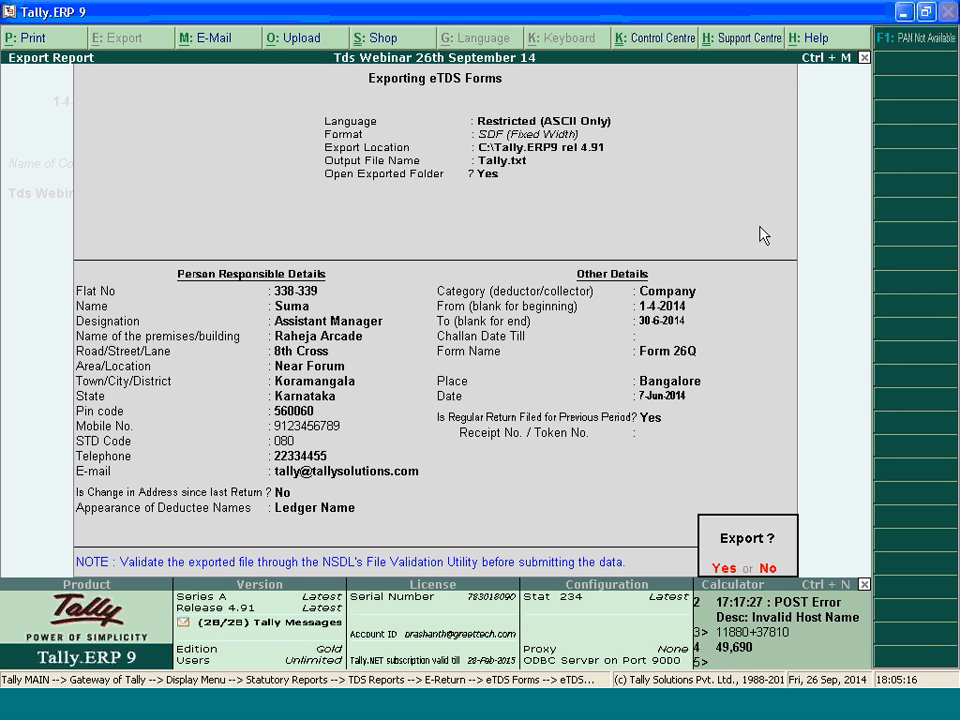
# Decline the immediate export and set Challan Date Till to 7-6-2014
pyautogui.press('n')
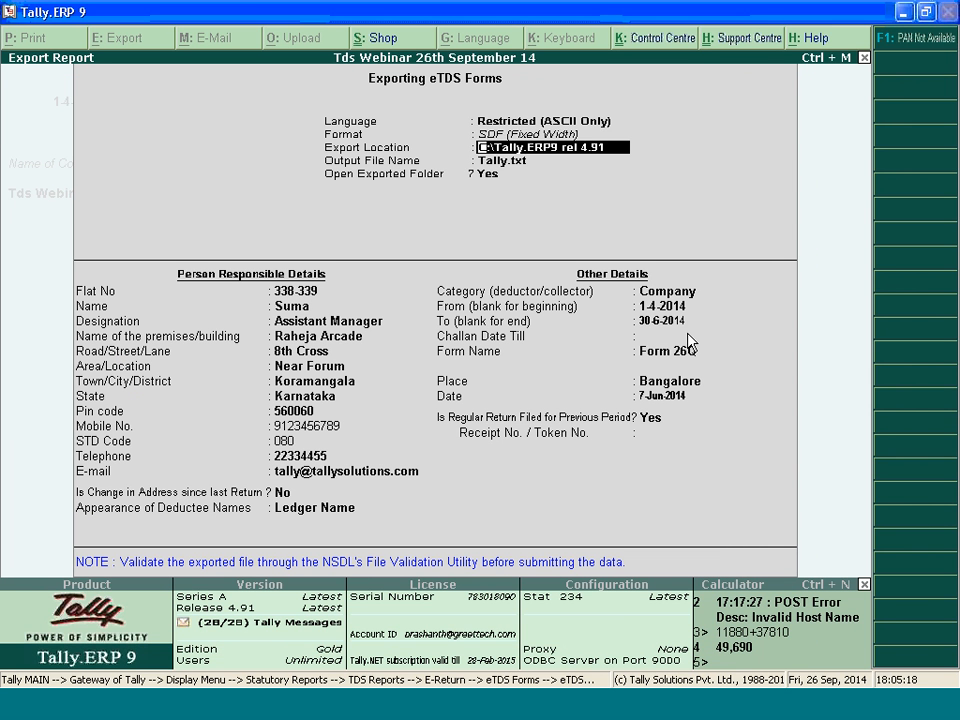
pyautogui.click(687, 334)
pyautogui.write('7.6.2014')
pyautogui.press('Return')
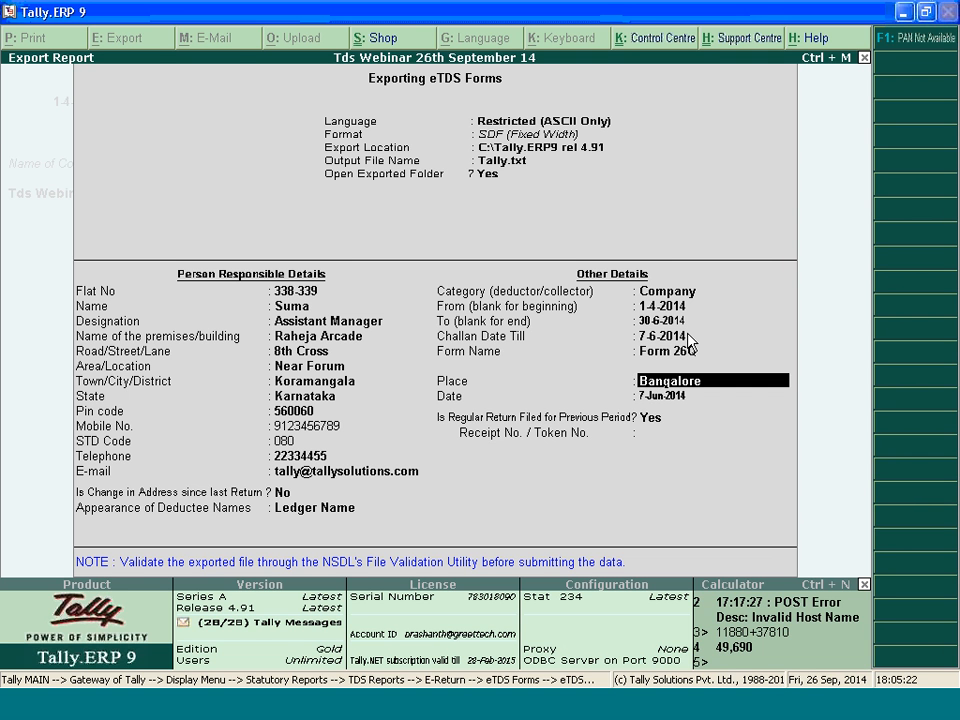
# Set the return's date to 30-6-2014 and mark the regular return filed for the previous period as No
pyautogui.press('Return')
pyautogui.write('30.6.2014')
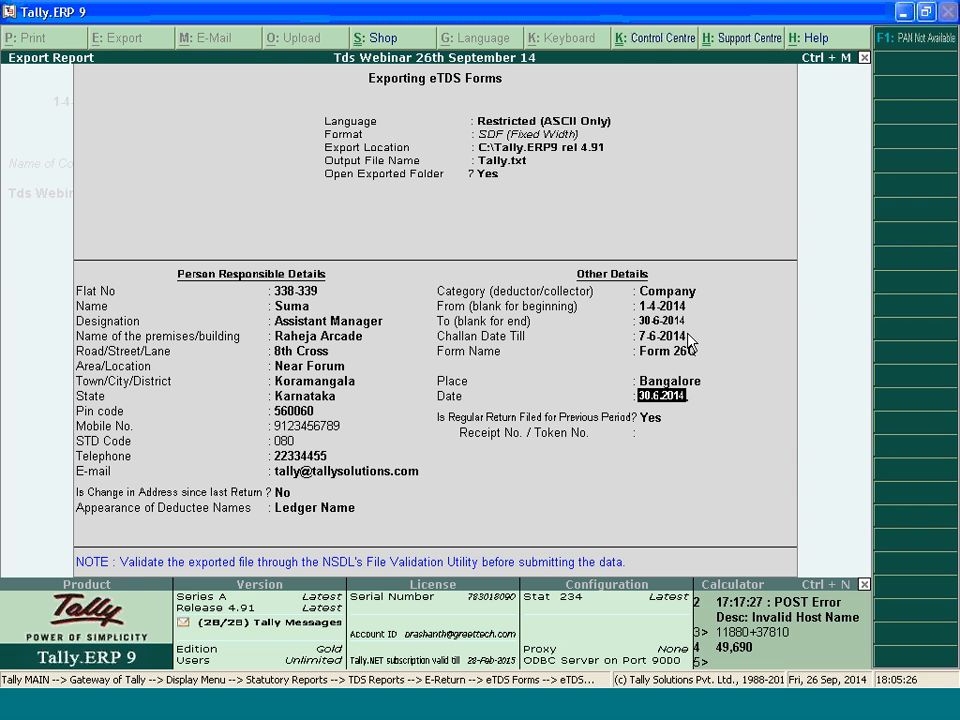
pyautogui.press('Return')
pyautogui.press('n')
pyautogui.press('Return')
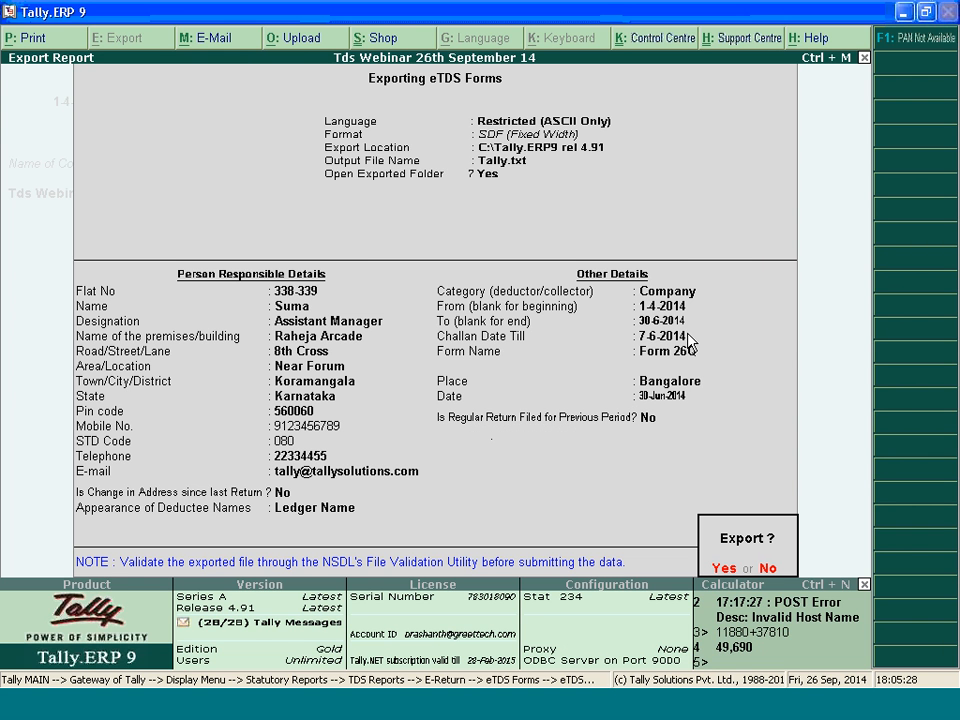
# Replace the Export Location with the copied path of the E-tds folder
pyautogui.press('Return')
pyautogui.click(508, 147)
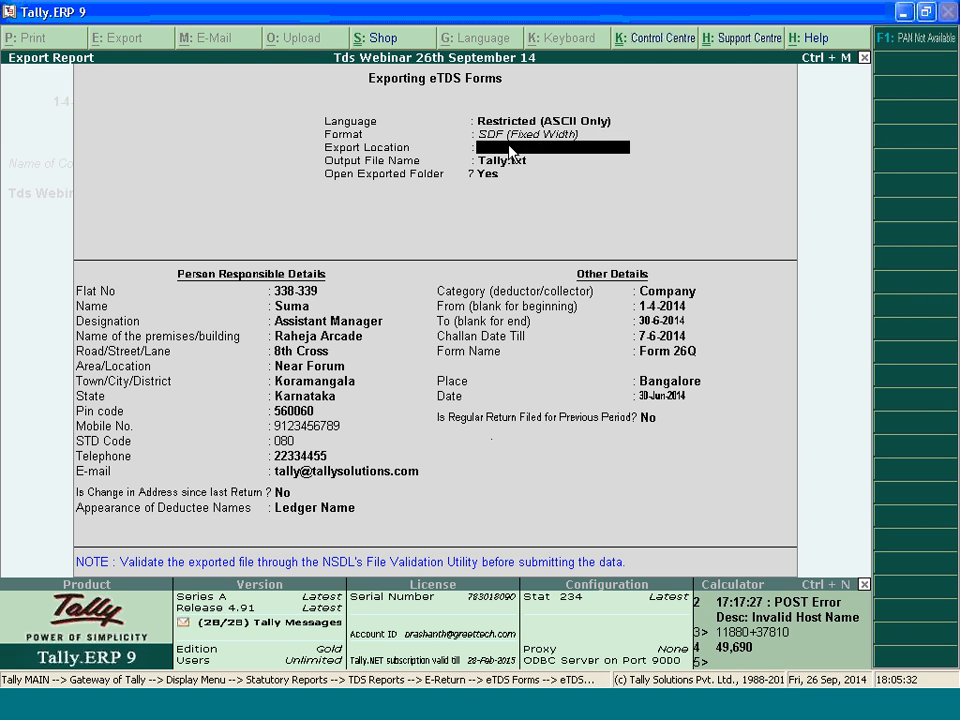
pyautogui.press('Return')
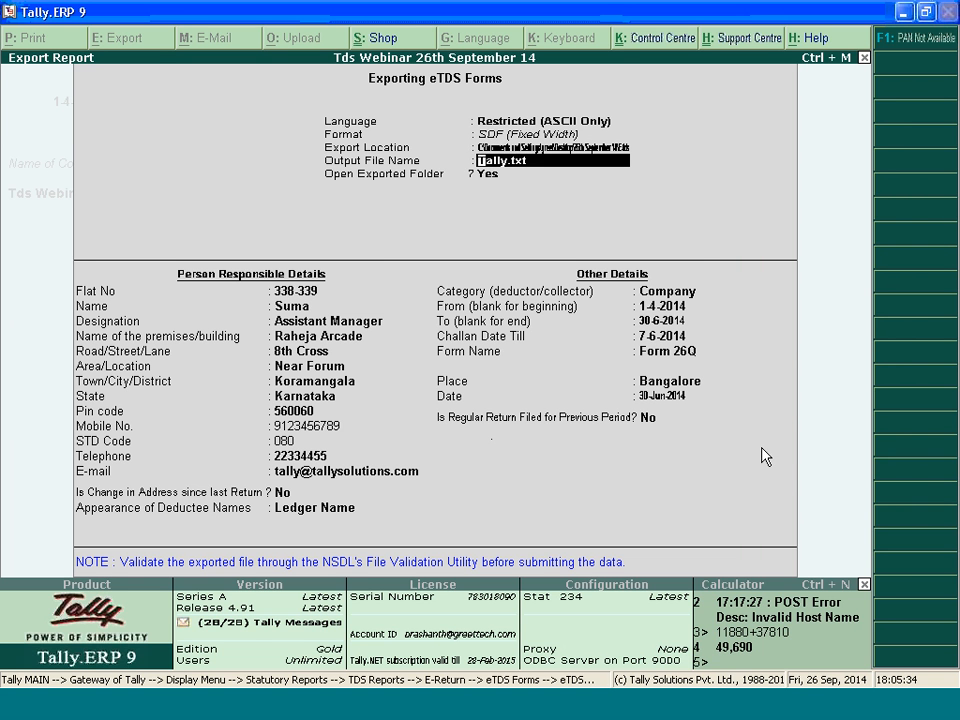
# Accept the output file name Tally.txt and the remaining Form 26Q export details
pyautogui.press('Return')
pyautogui.press('Return')
pyautogui.press('Return')
pyautogui.press('Return')
pyautogui.press('Return')
pyautogui.press('Return')
pyautogui.press('Return')
pyautogui.press('Return')
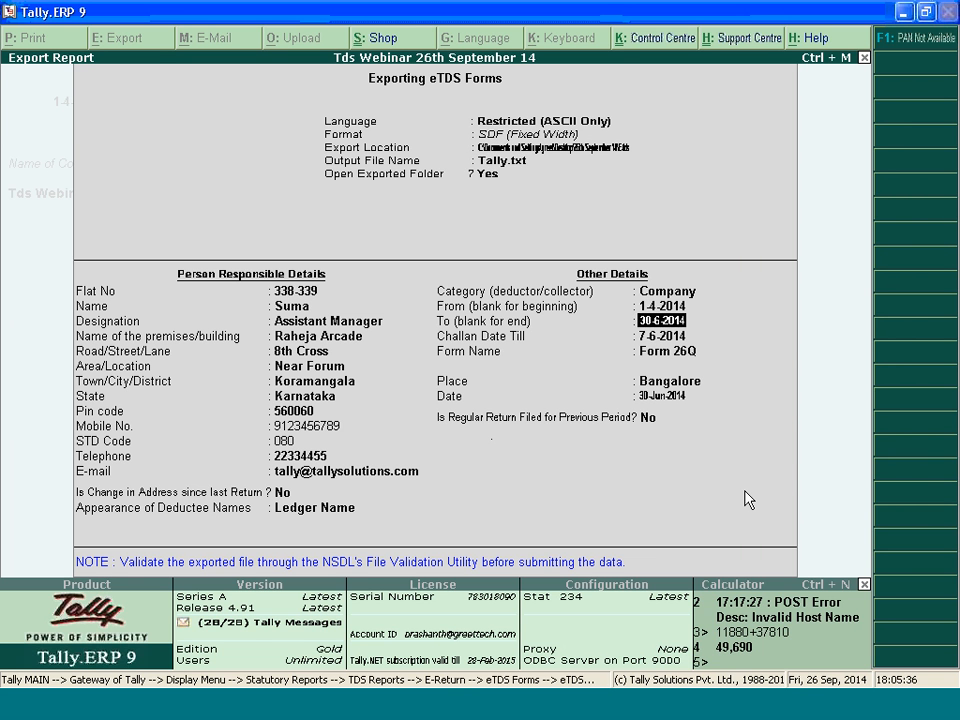
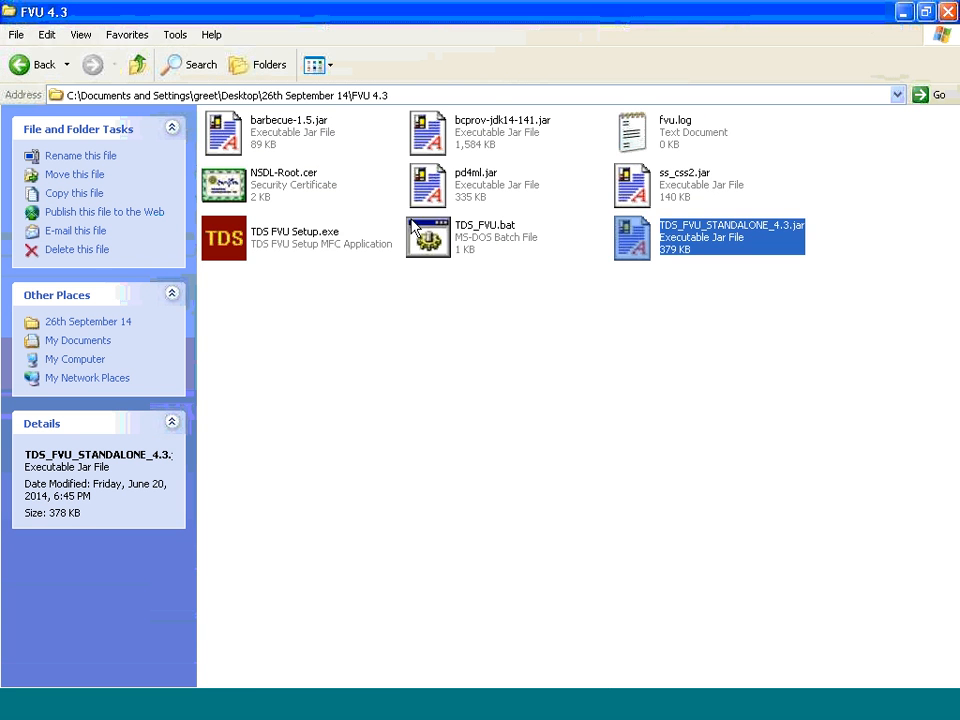
# Load Tally.txt from the 26th September 14\E-tds folder as the TDS/TCS input file
pyautogui.click(838, 277)
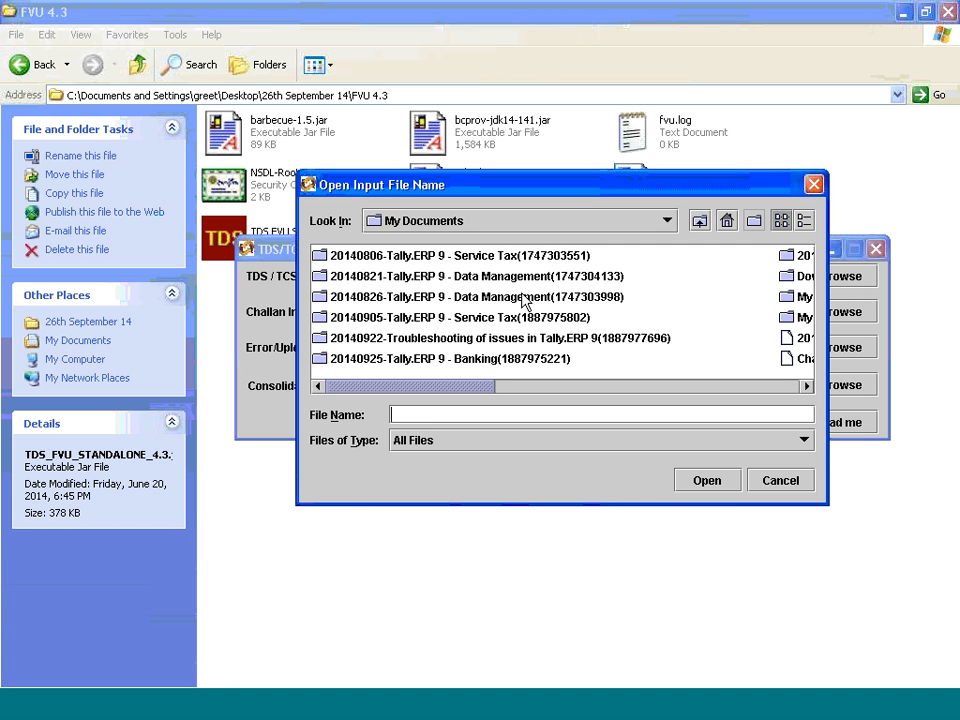
pyautogui.click(431, 414)
pyautogui.write('C:\\Documents and Settings\\greet\\Desktop\\26th September 14\\E-tds')
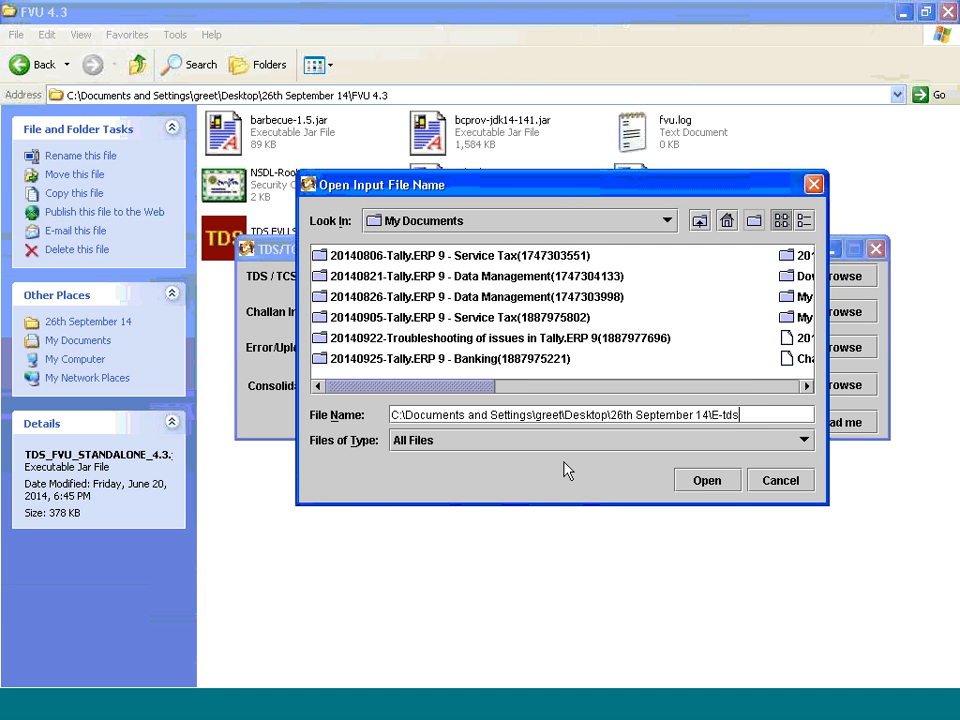
pyautogui.click(720, 484)
pyautogui.click(355, 280)
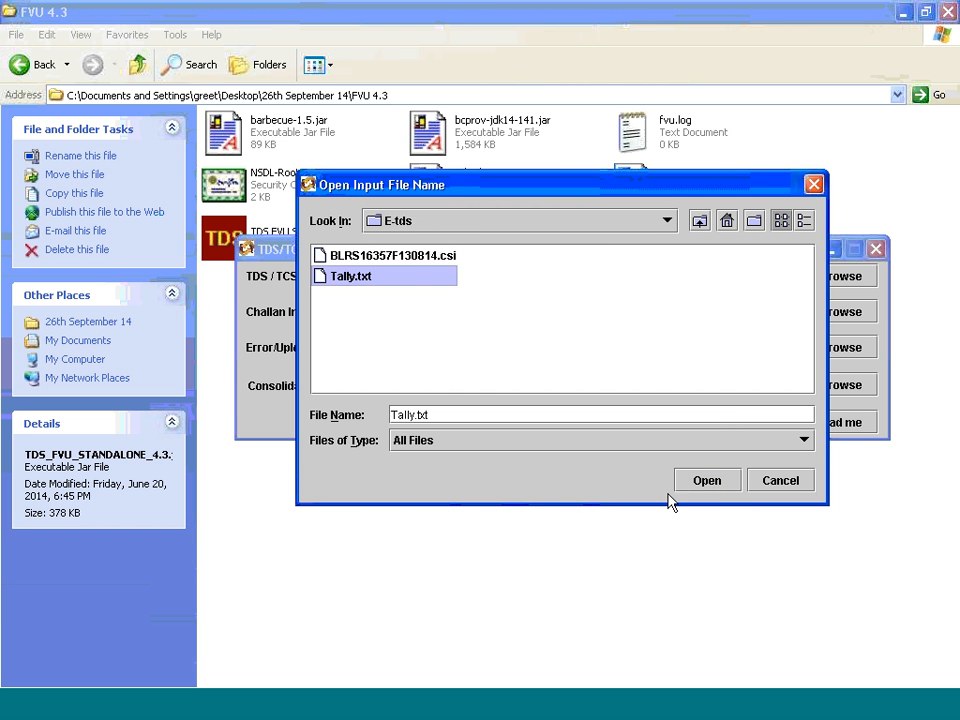
pyautogui.click(719, 487)
# Load the .csi file from the E-tds folder as the challan input file
pyautogui.click(860, 311)
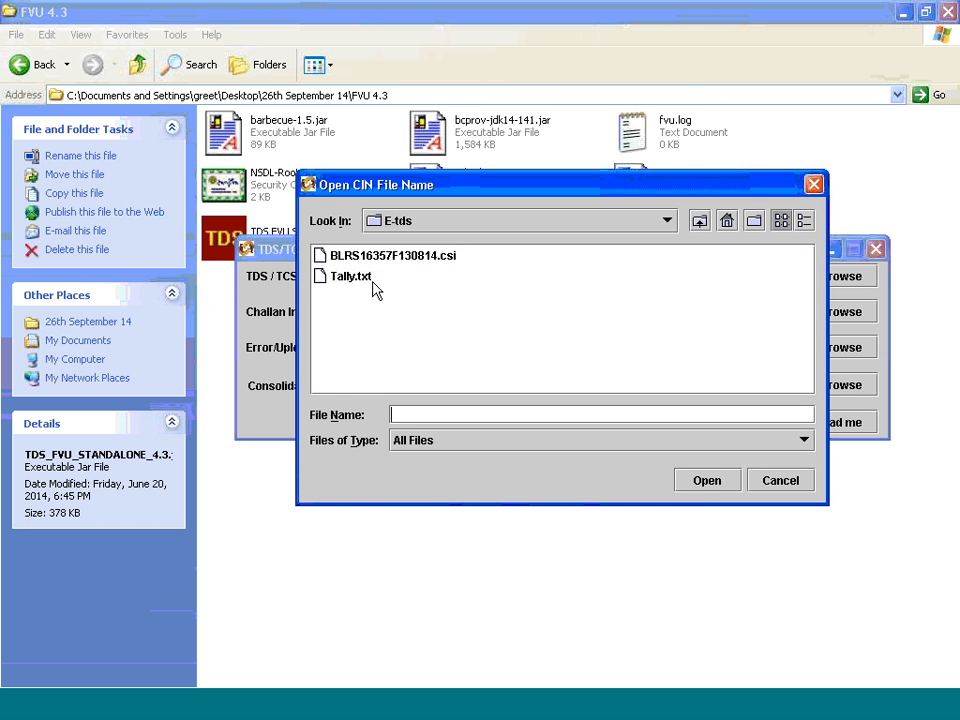
pyautogui.click(385, 256)
pyautogui.click(700, 484)
# Validate the input files with the E-tds folder as the error and statistics report path, and close the validation utility
pyautogui.click(602, 350)
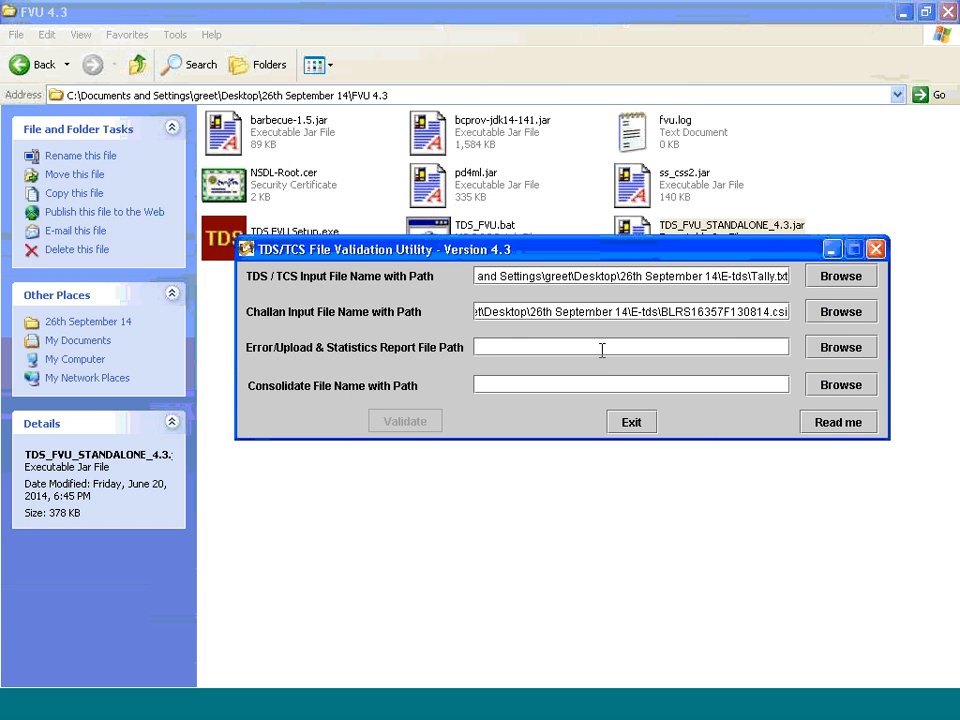
pyautogui.click(410, 424)
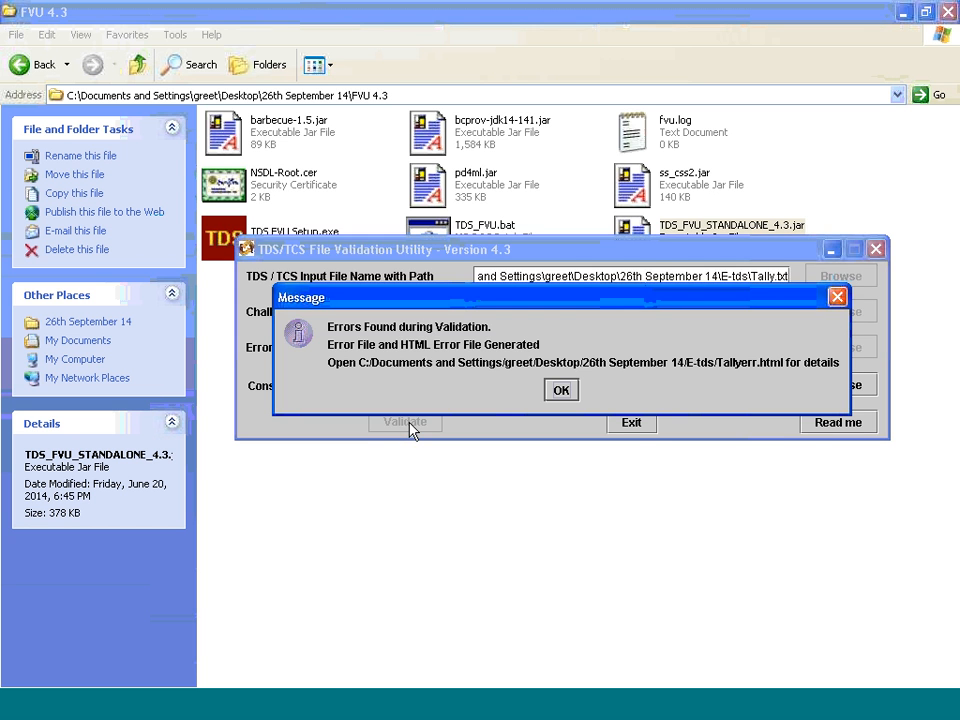
pyautogui.click(561, 391)
pyautogui.click(875, 248)
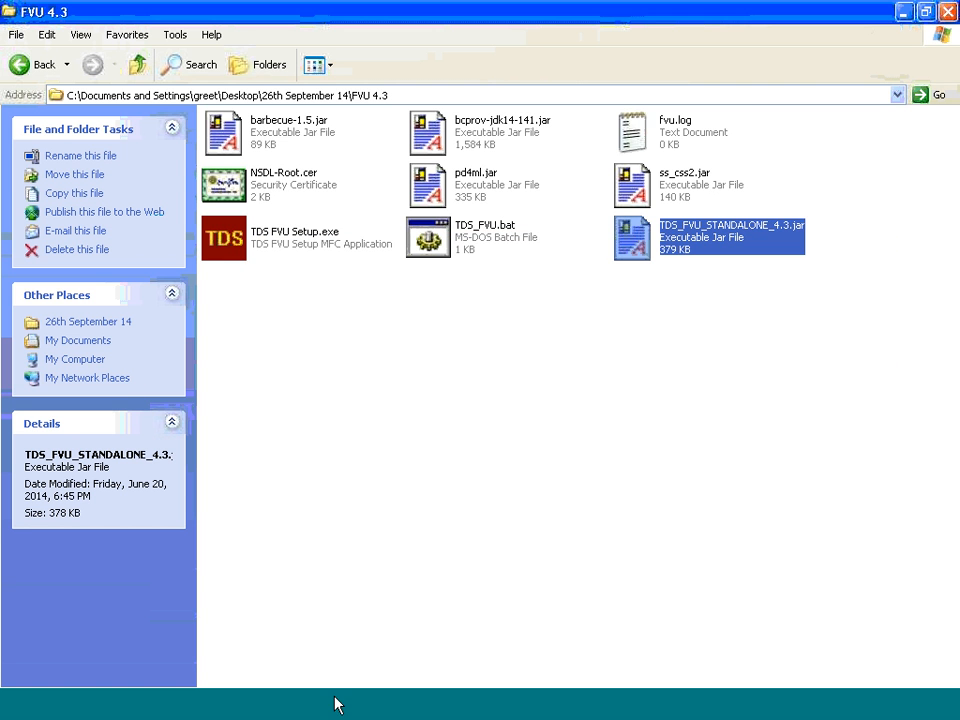
# Bring up the E-tds folder and open the Tallyerr.html error report in the browser
pyautogui.click(609, 711)
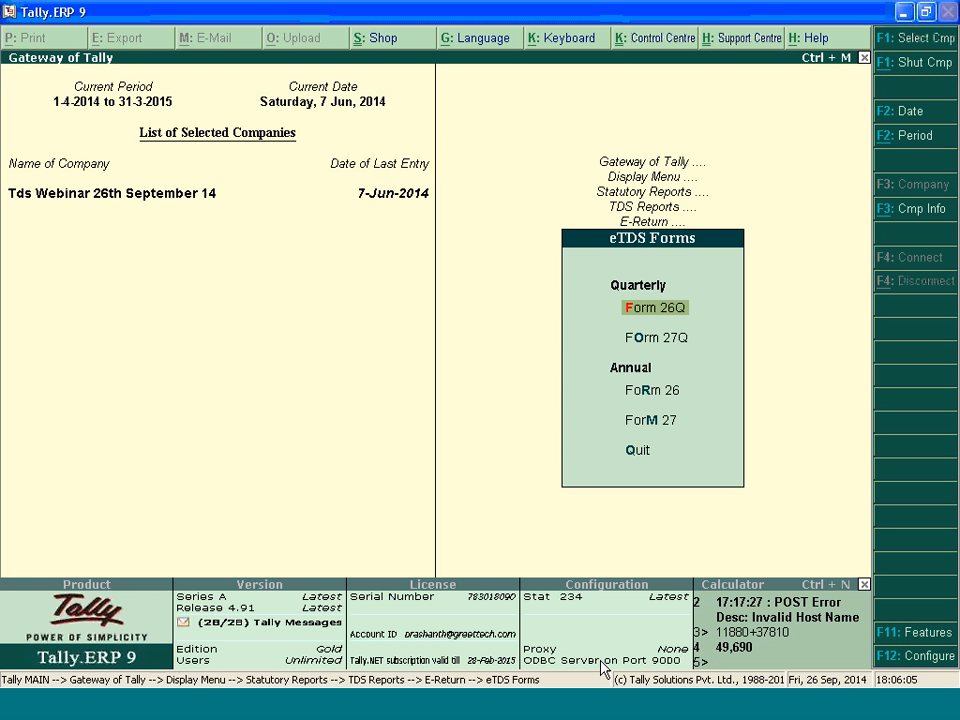
pyautogui.click(299, 706)
pyautogui.click(301, 655)
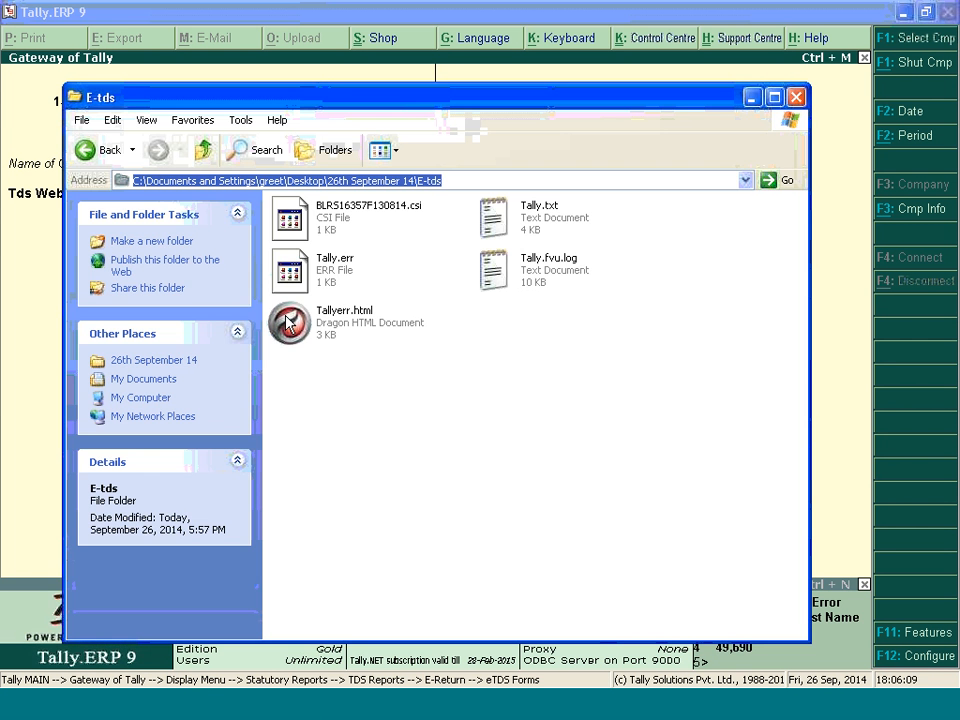
pyautogui.click(346, 330)
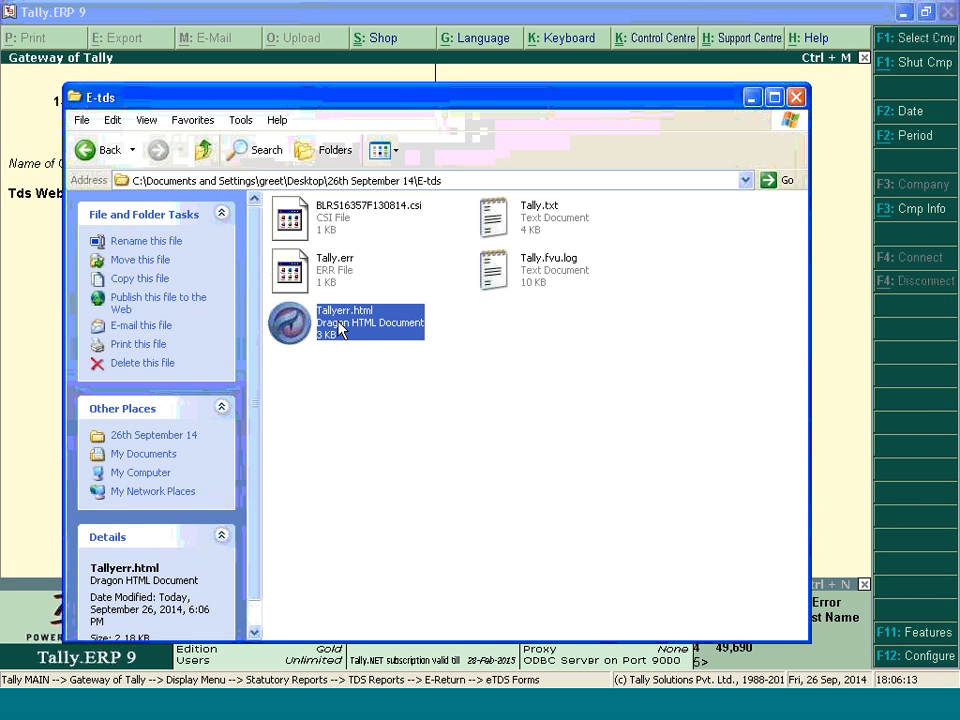
pyautogui.doubleClick(346, 330)
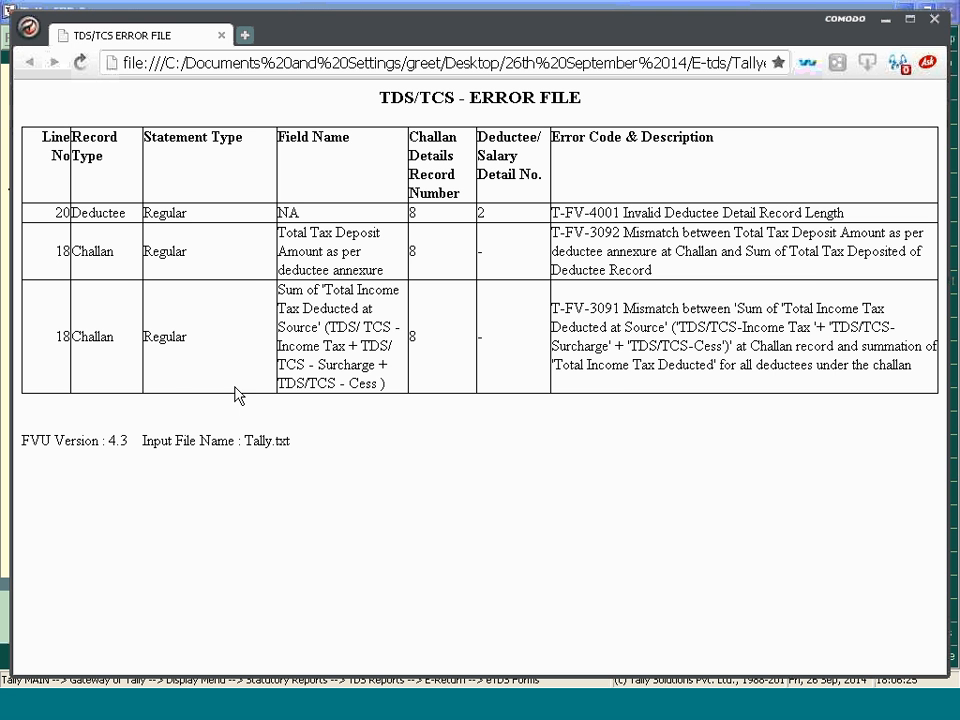
# Examine the Tally.txt records in a maximized Notepad against the reported error lines, and close the text file, folder and error report
pyautogui.hotkey('alt', 'Tab')
pyautogui.doubleClick(545, 207)
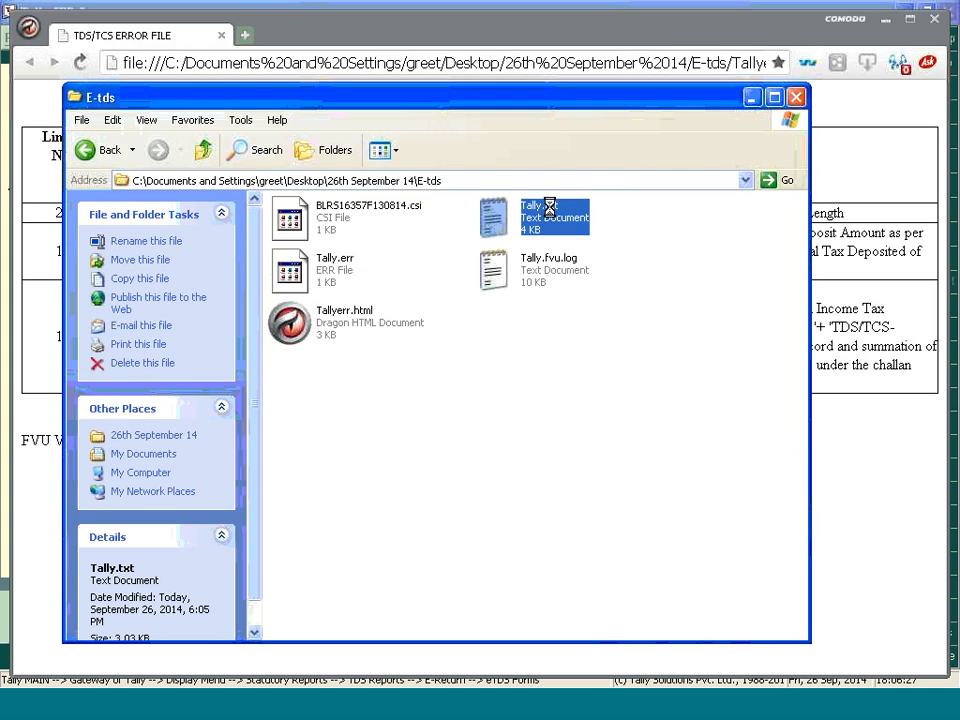
pyautogui.scroll(-2, 380, 300)
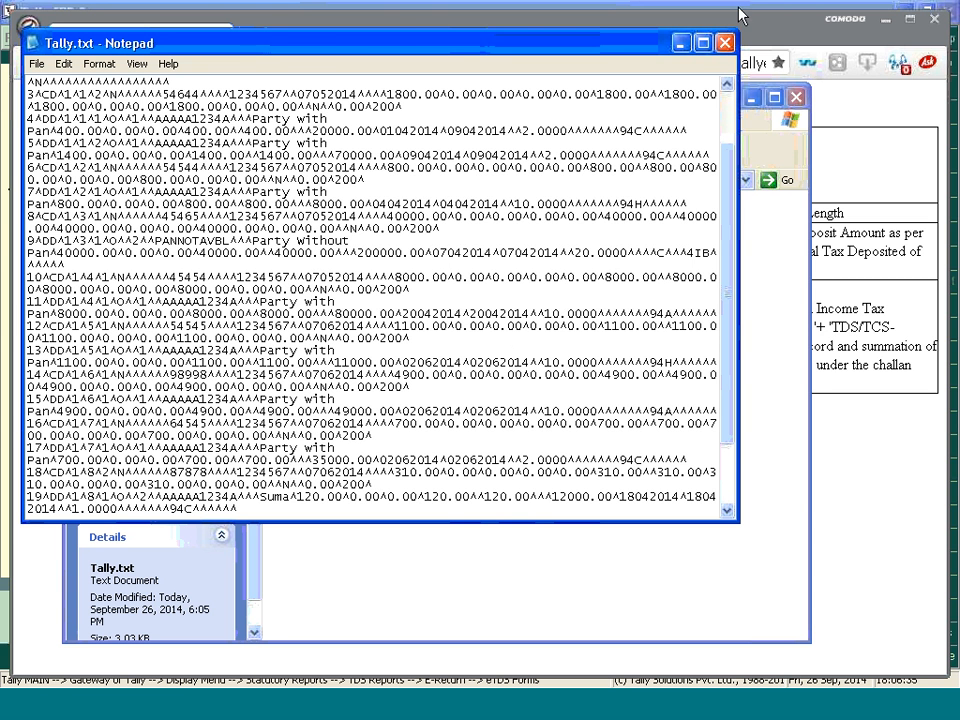
pyautogui.click(703, 43)
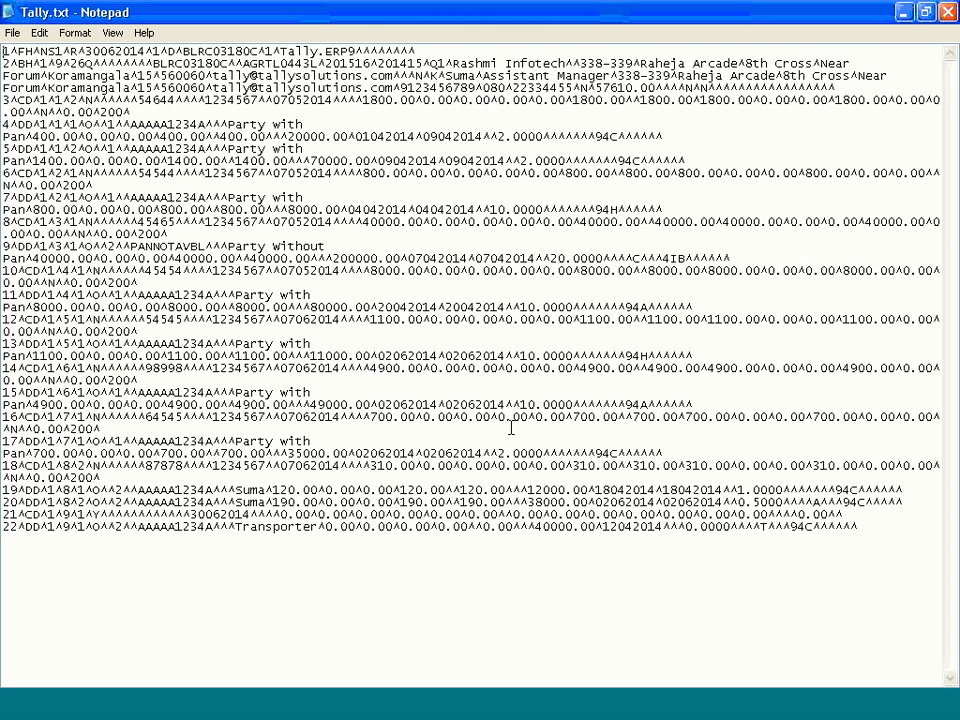
pyautogui.click(947, 13)
pyautogui.click(600, 344)
pyautogui.click(796, 97)
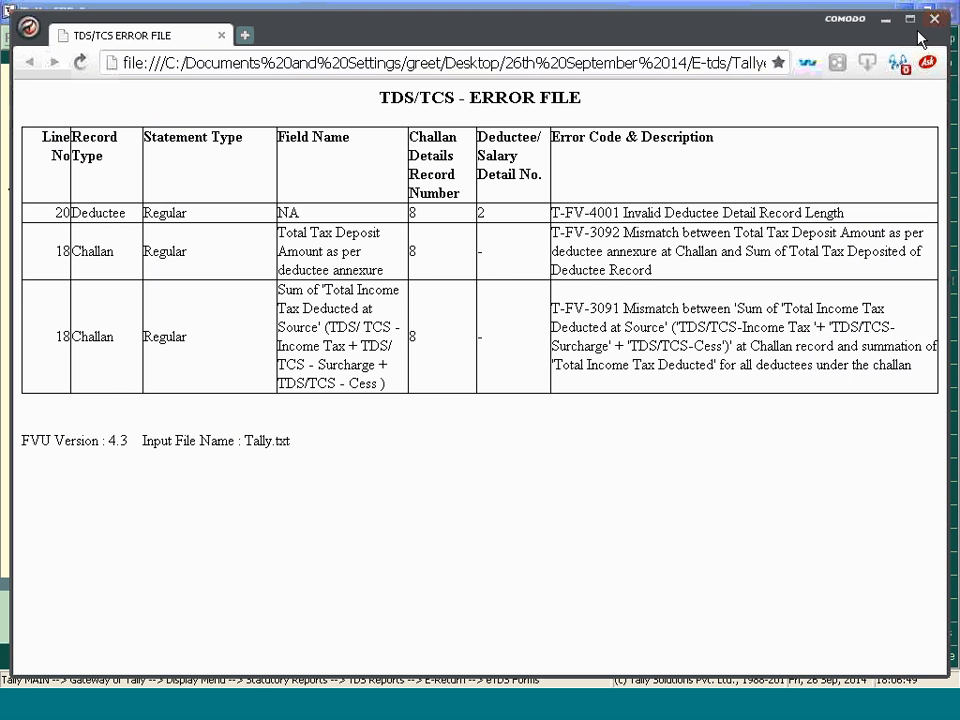
pyautogui.click(932, 21)
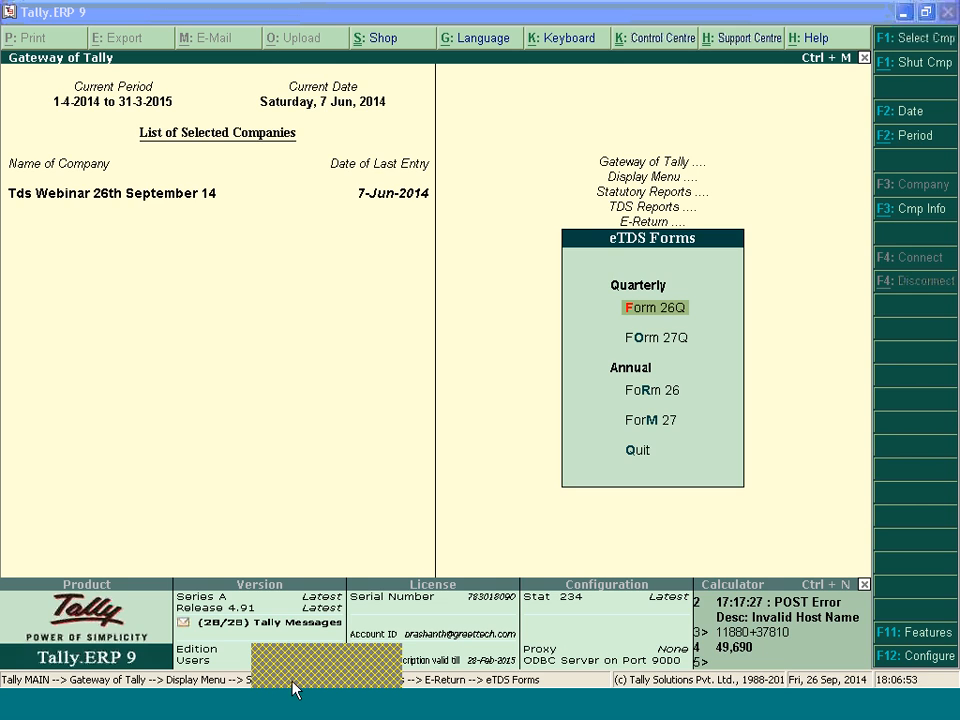
# Go back to the 26th September 14 folder and open its E-Tds test subfolder
pyautogui.click(293, 680)
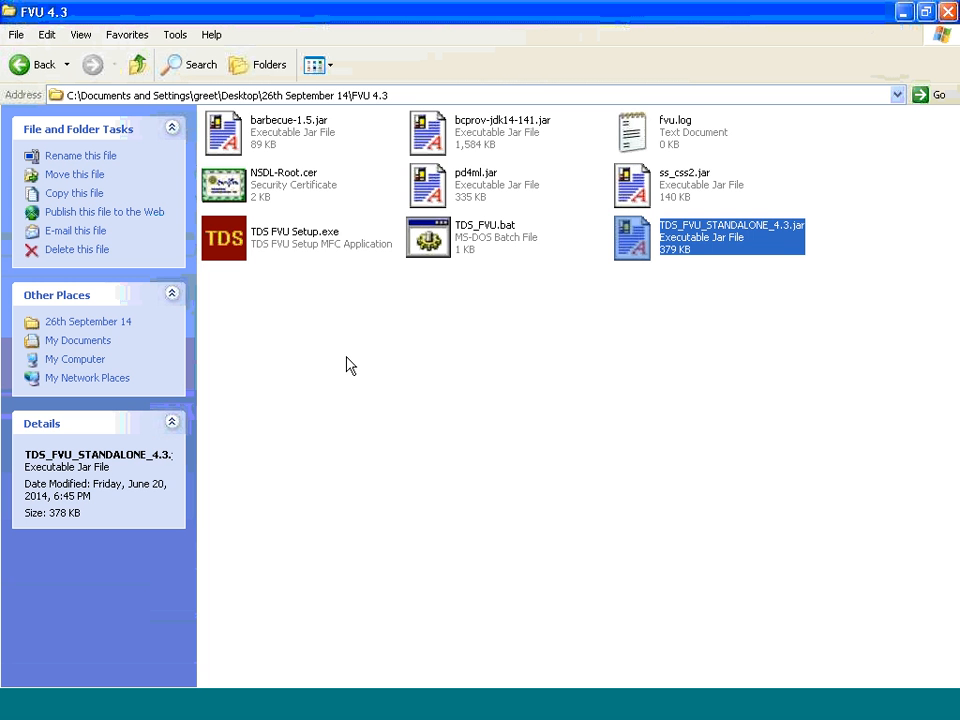
pyautogui.click(30, 65)
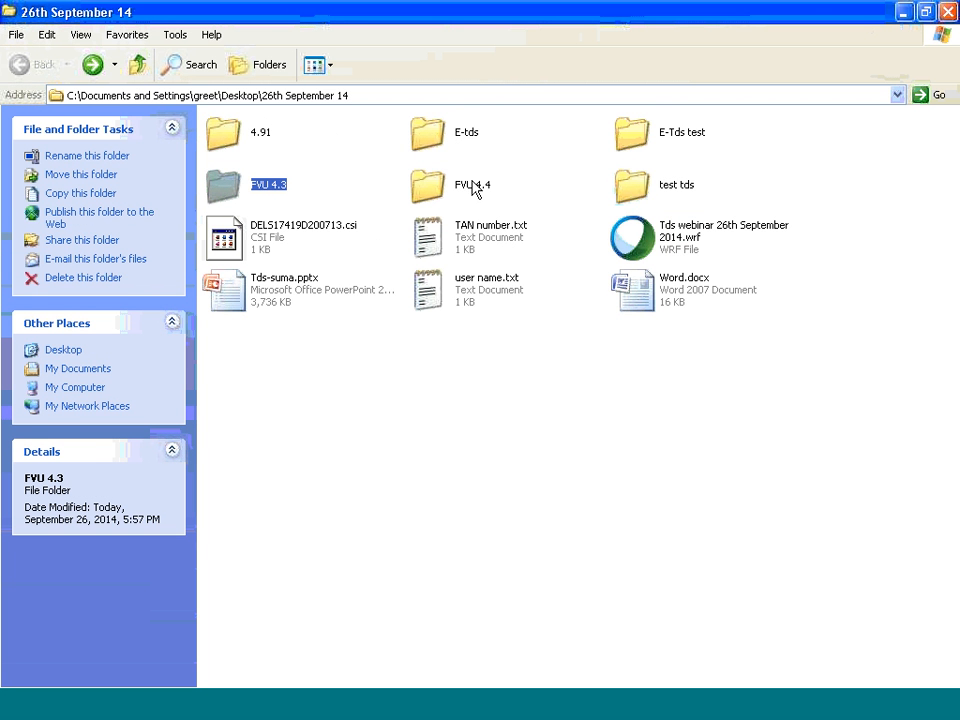
pyautogui.doubleClick(679, 143)
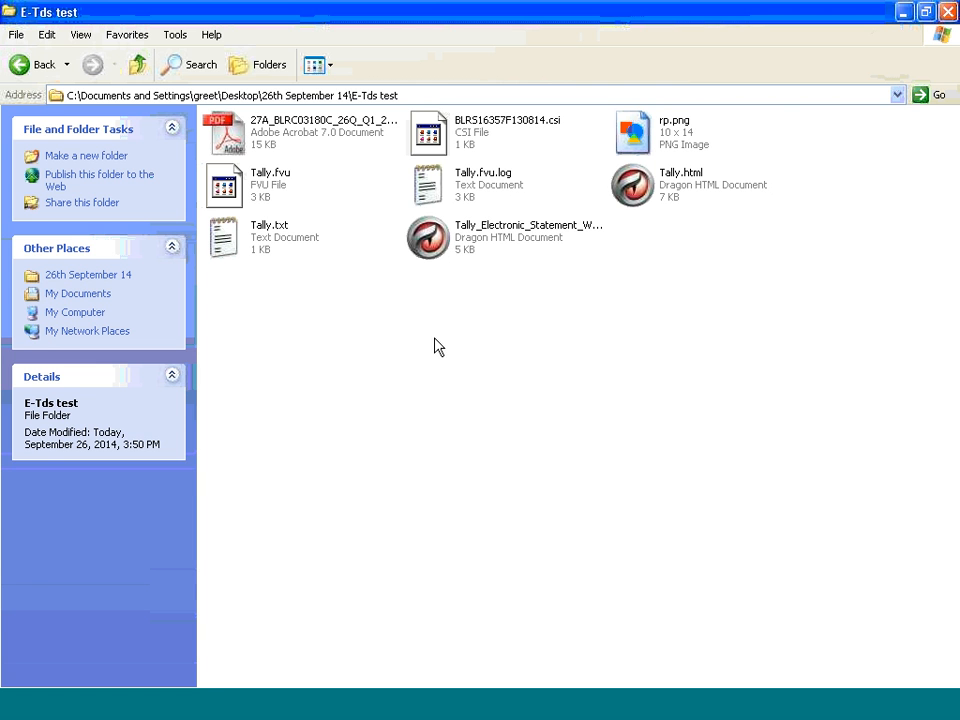
# Delete every file in the E-Tds test folder except the .csi challan file and Tally.txt
pyautogui.click(272, 190)
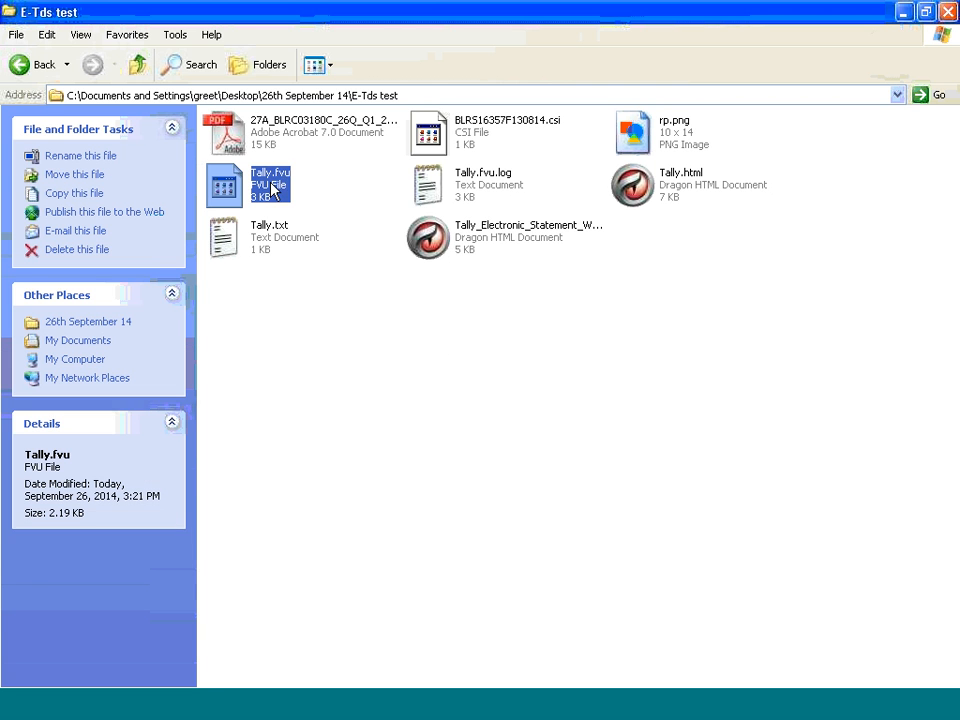
pyautogui.keyDown('ctrl'); pyautogui.click(484, 192); pyautogui.keyUp('ctrl')
pyautogui.keyDown('ctrl'); pyautogui.click(483, 252); pyautogui.keyUp('ctrl')
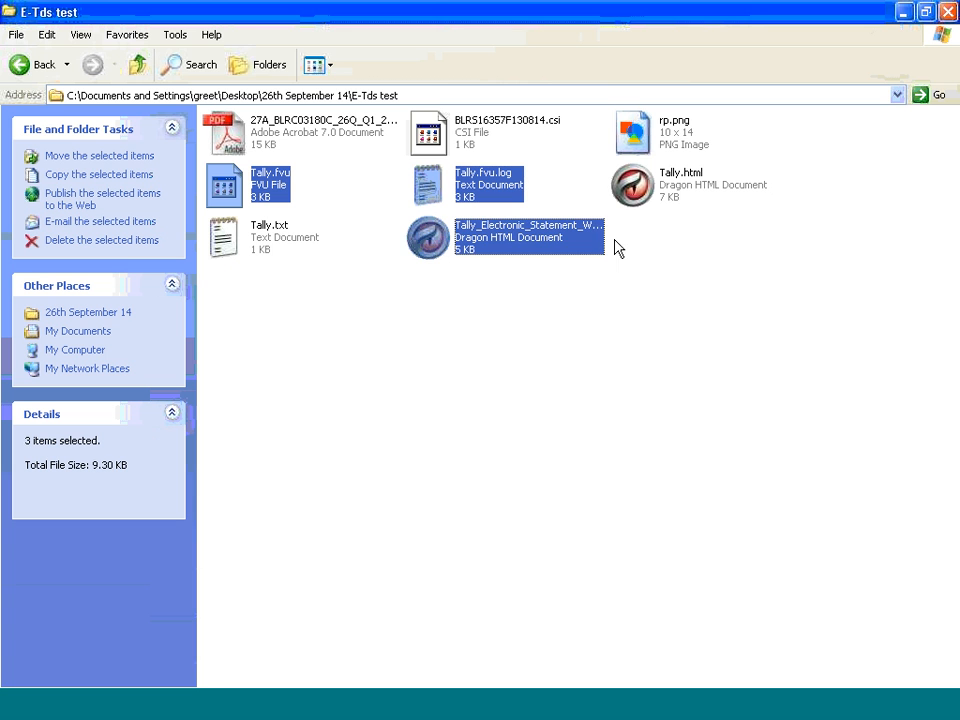
pyautogui.keyDown('ctrl'); pyautogui.click(677, 193); pyautogui.keyUp('ctrl')
pyautogui.keyDown('ctrl'); pyautogui.click(668, 152); pyautogui.keyUp('ctrl')
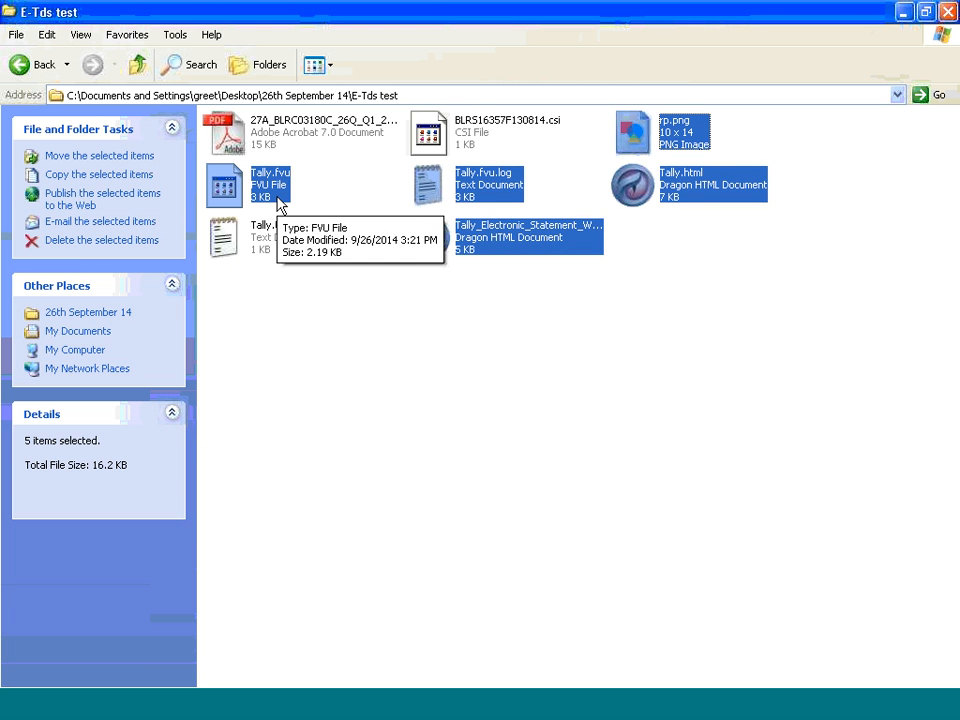
pyautogui.keyDown('ctrl'); pyautogui.click(221, 112); pyautogui.keyUp('ctrl')
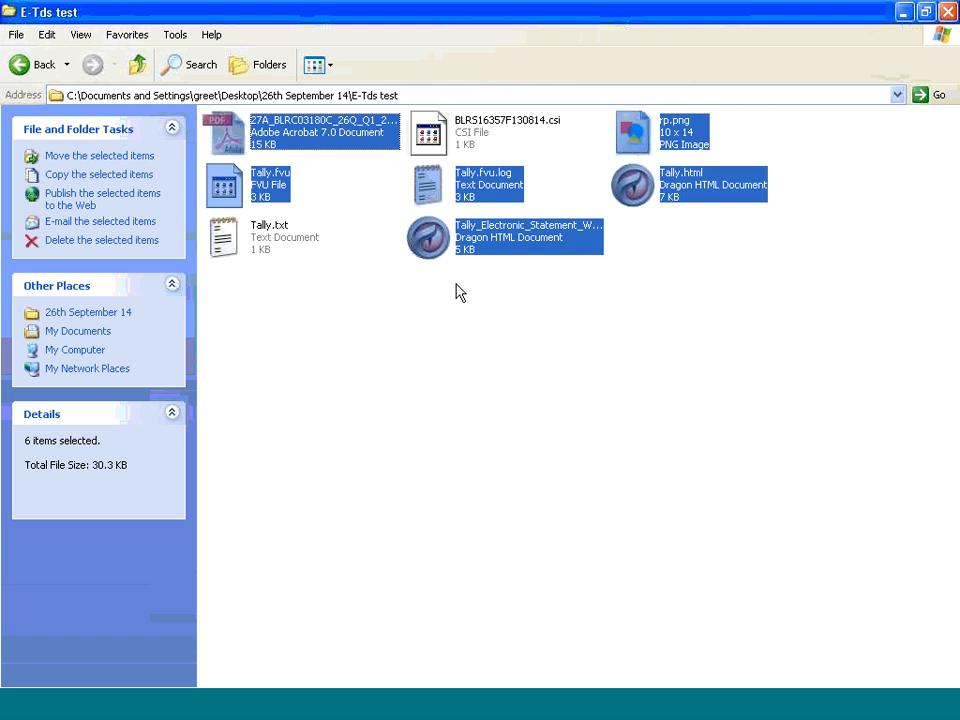
pyautogui.press('Delete')
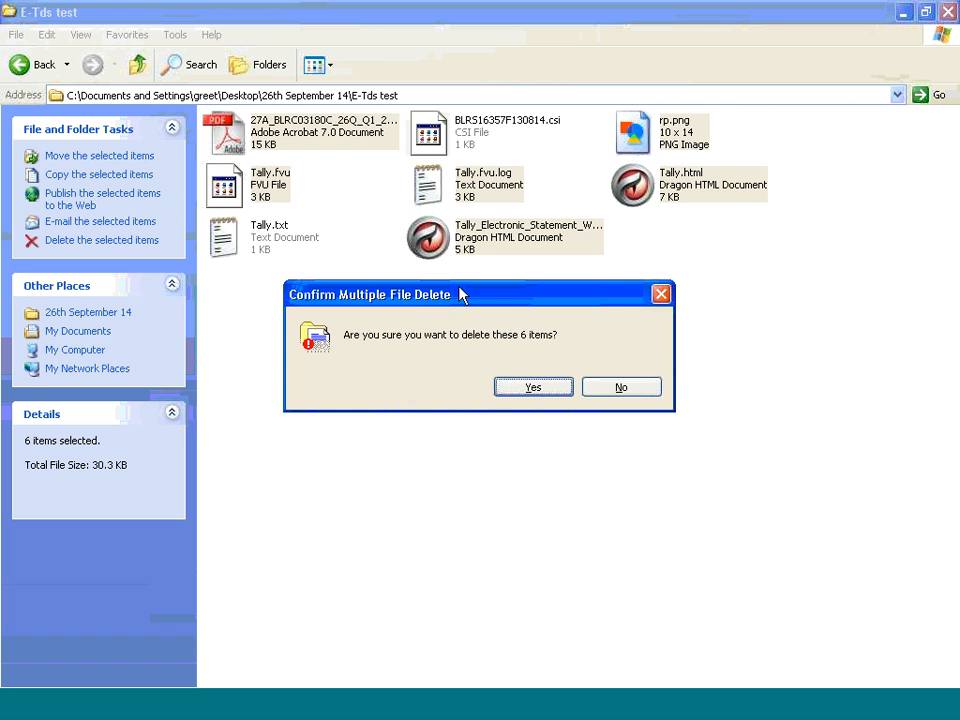
pyautogui.click(548, 390)
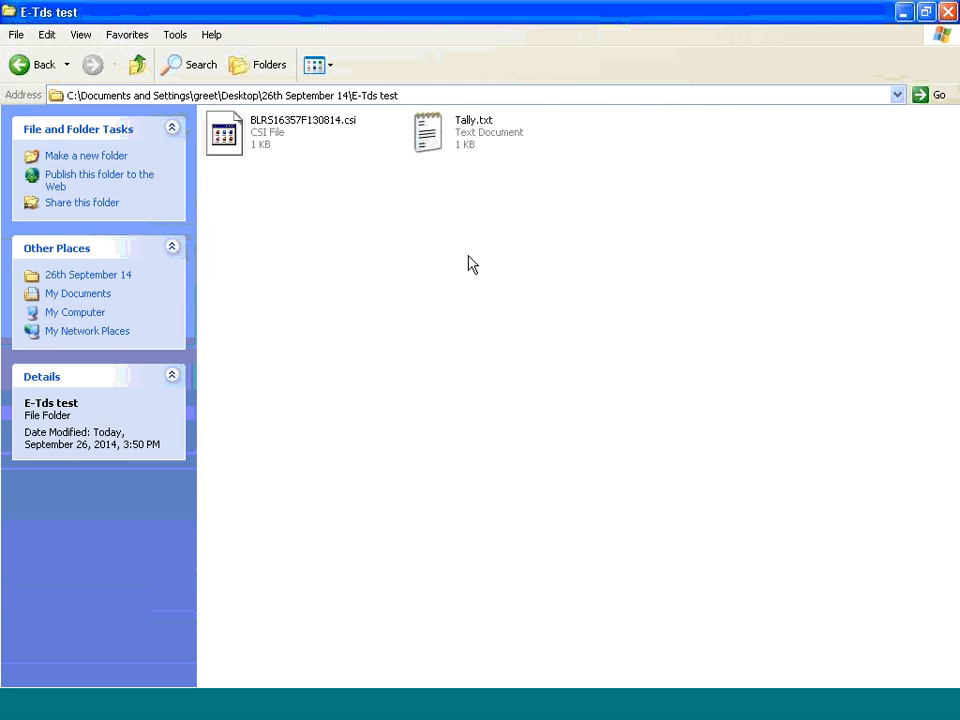
# Copy the full path of the E-Tds test folder
pyautogui.click(321, 96)
pyautogui.rightClick(321, 96)
pyautogui.click(375, 143)
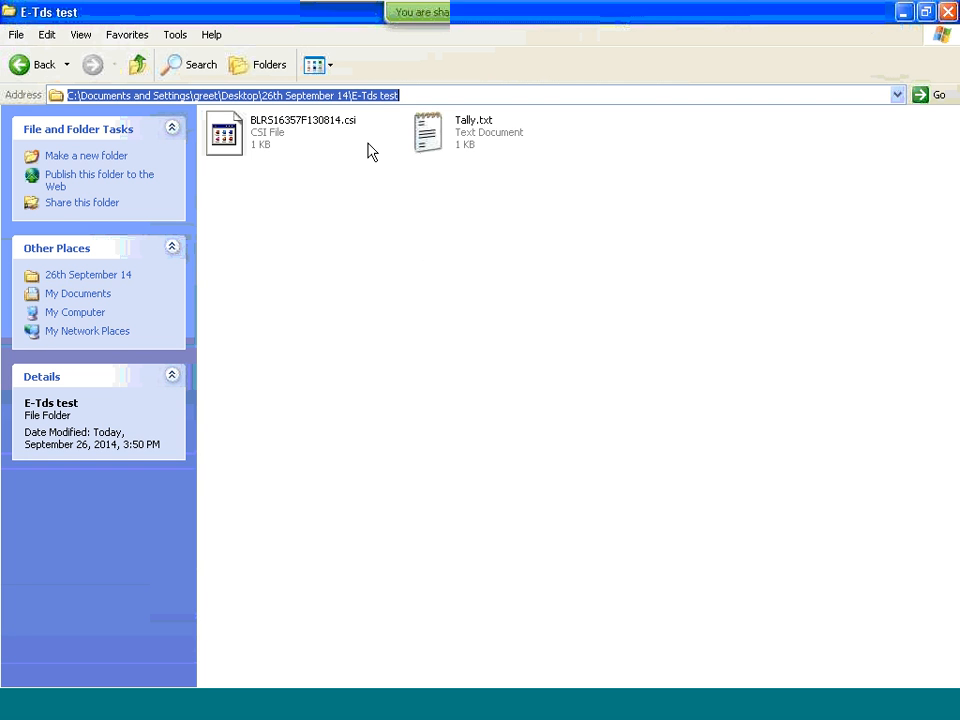
# Put away the E-tds and E-Tds test windows and launch TDS_FVU_STANDALONE_4.3.jar from the FVU 4.3 folder
pyautogui.click(289, 714)
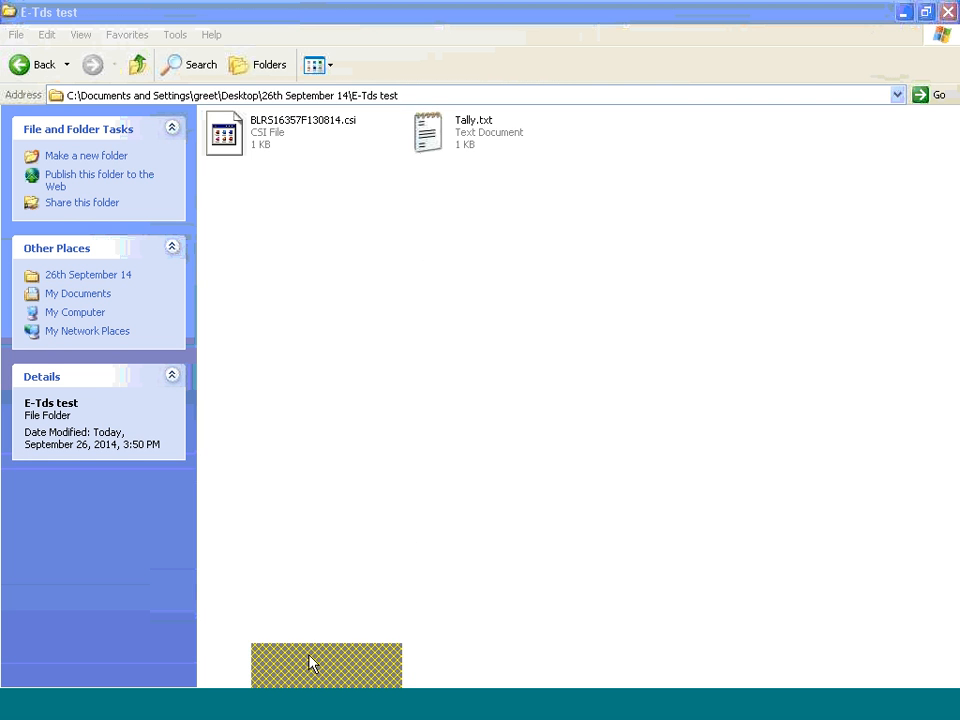
pyautogui.click(312, 662)
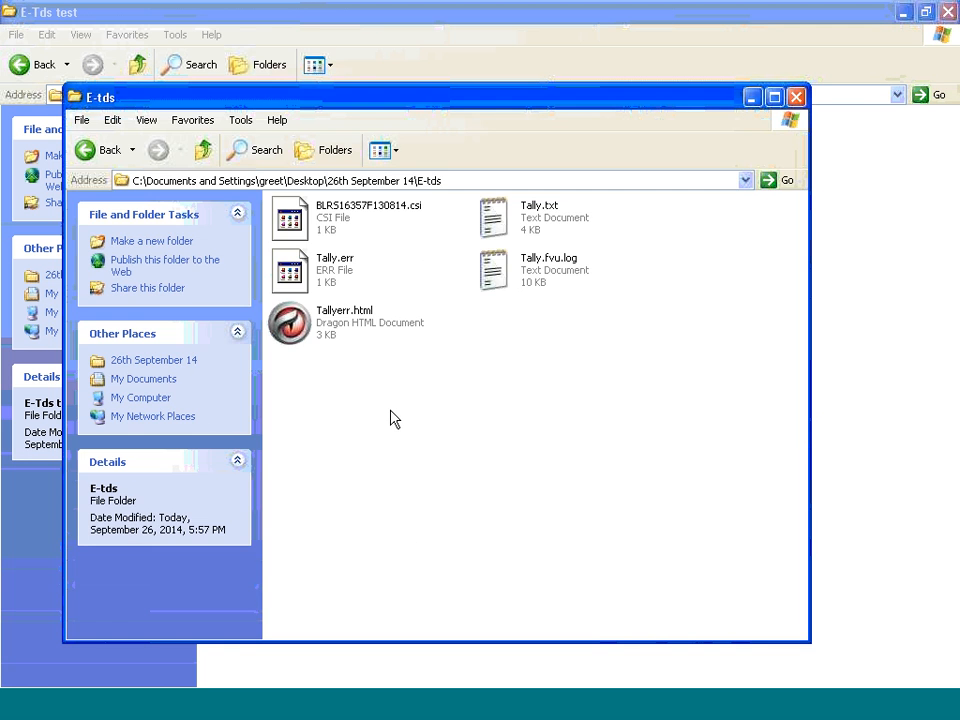
pyautogui.click(789, 97)
pyautogui.click(290, 713)
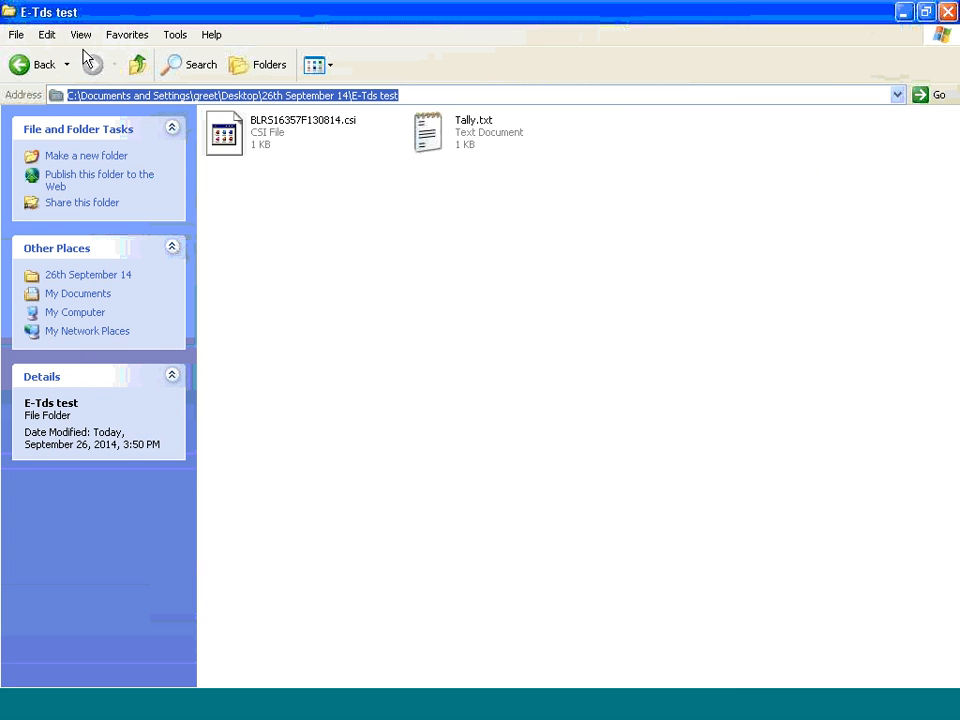
pyautogui.click(903, 12)
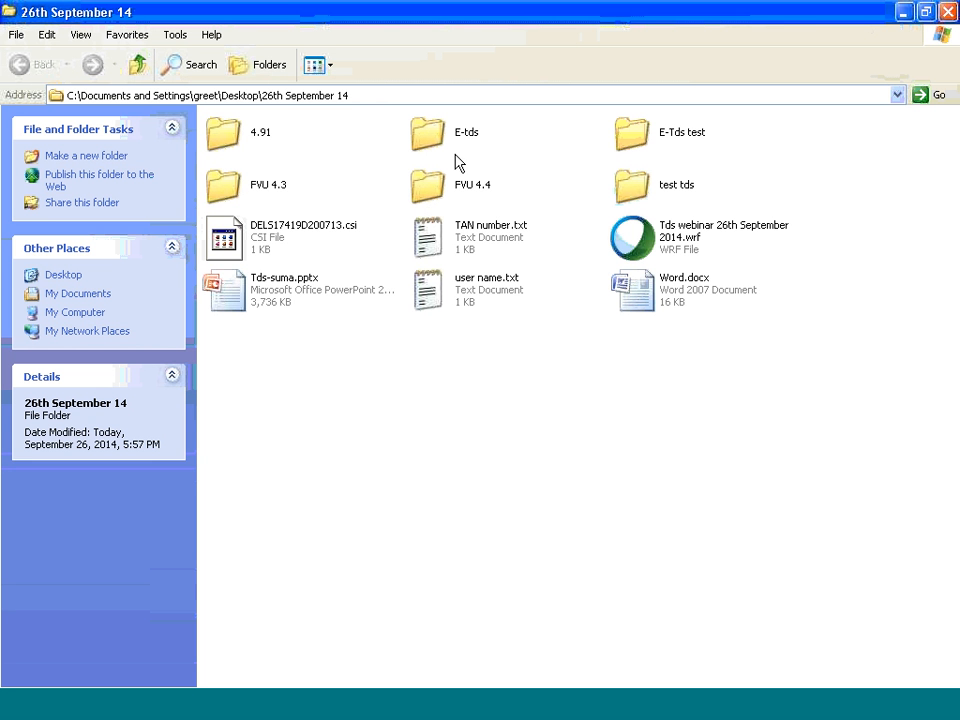
pyautogui.doubleClick(235, 185)
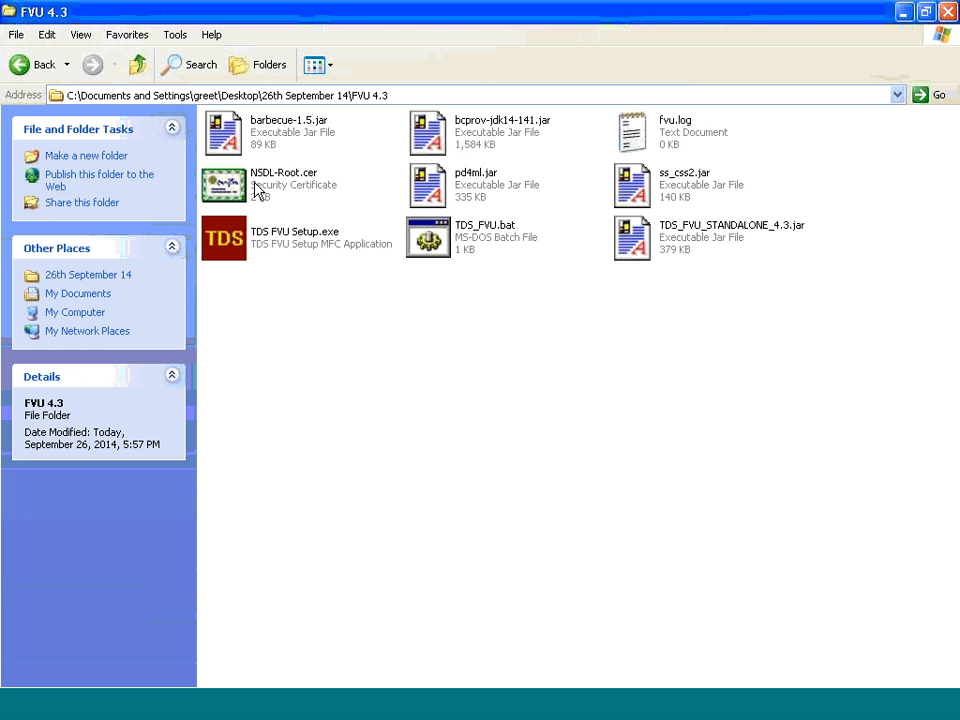
pyautogui.doubleClick(668, 240)
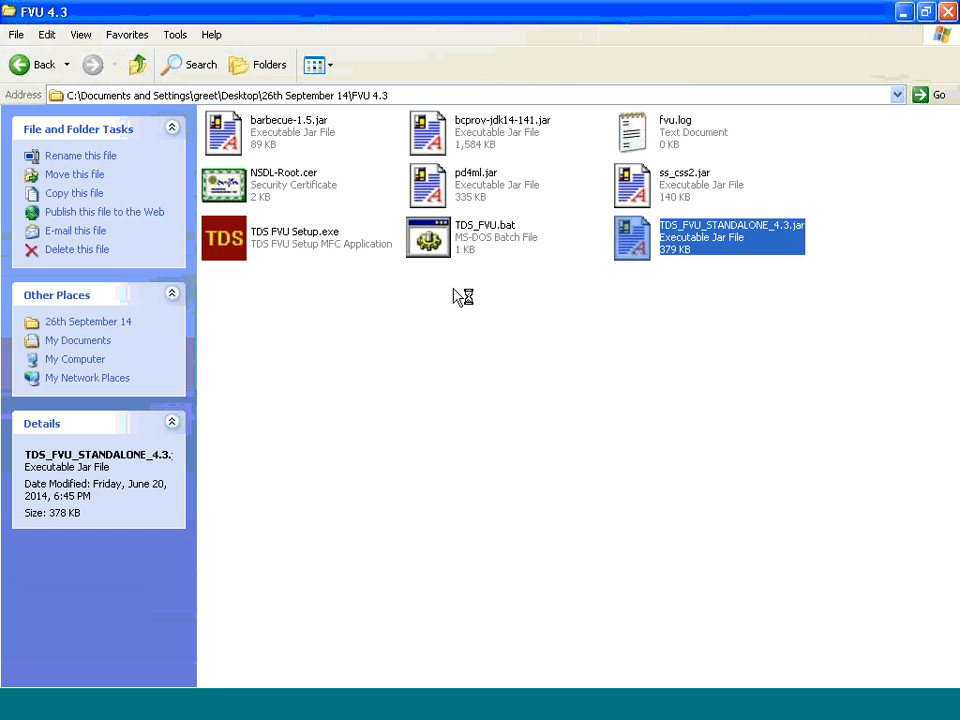
# Load Tally.txt from the 26th September 14\E-Tds test folder as the TDS/TCS input file
pyautogui.click(850, 281)
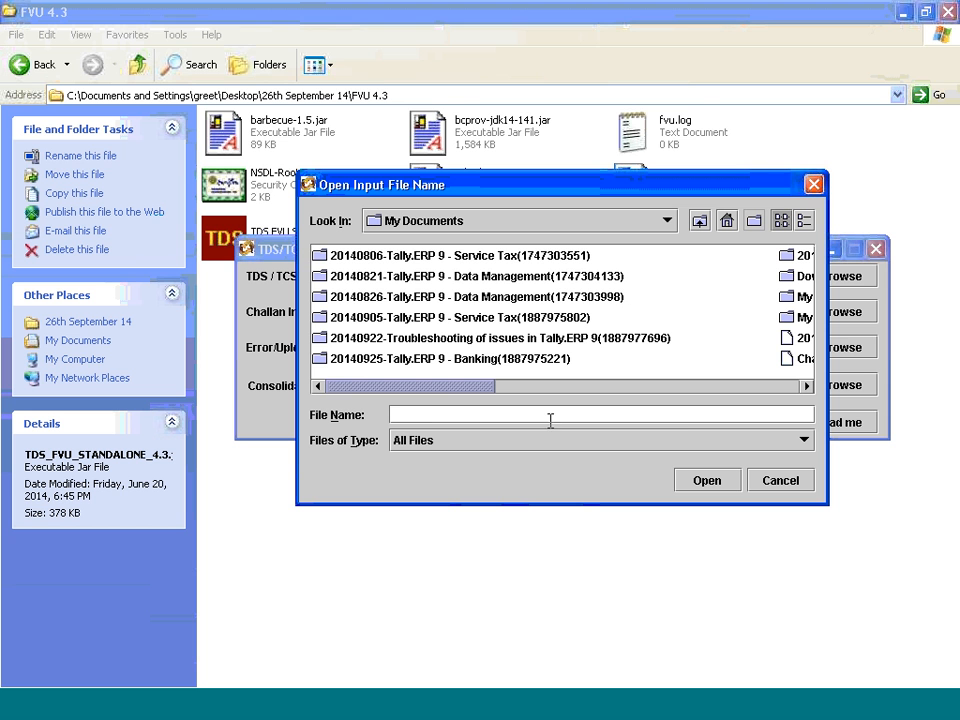
pyautogui.hotkey('ctrl', 'v')
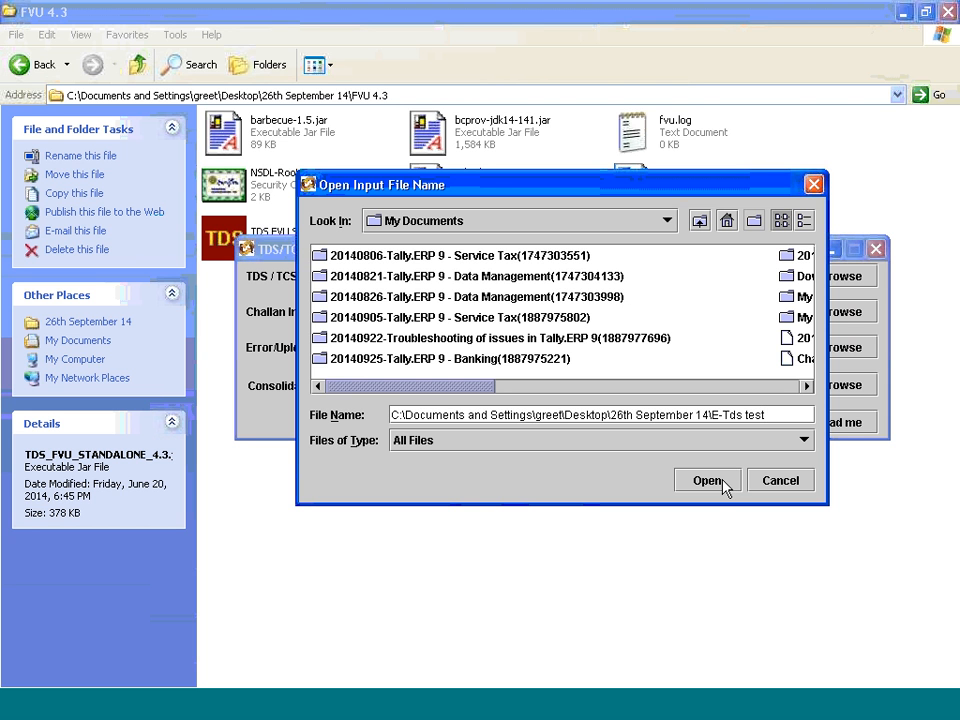
pyautogui.click(724, 486)
pyautogui.click(358, 279)
pyautogui.click(707, 482)
# Load the .csi challan file from the E-Tds test folder as the challan input file
pyautogui.click(521, 309)
pyautogui.click(853, 320)
pyautogui.click(439, 253)
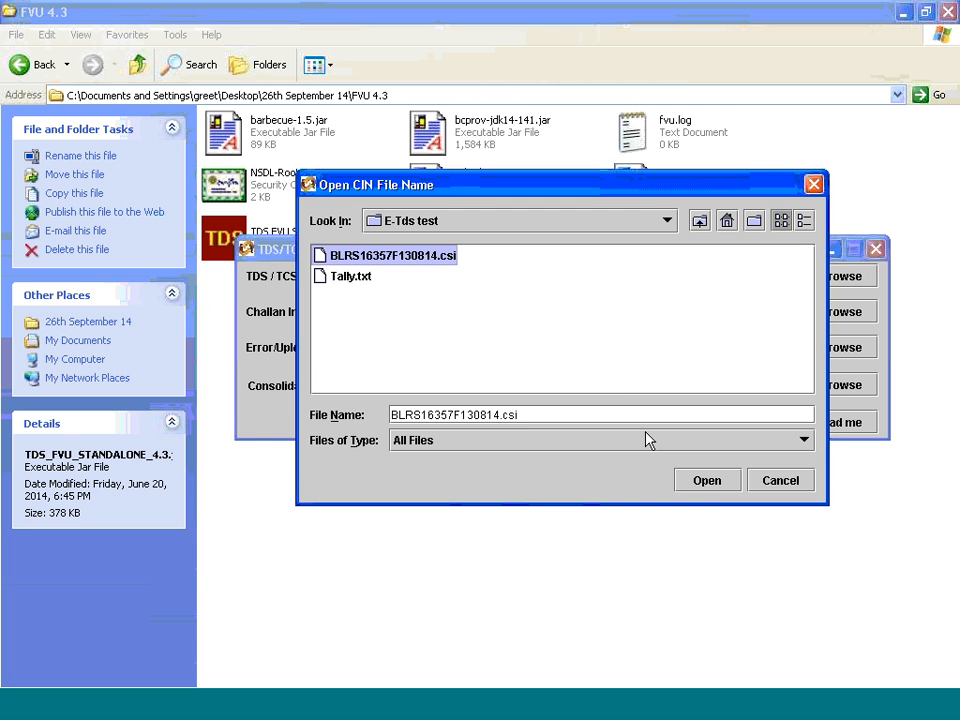
pyautogui.click(707, 480)
# Set the E-Tds test folder as the error/upload and statistics report path and validate the return
pyautogui.click(484, 343)
pyautogui.click(495, 384)
pyautogui.click(420, 427)
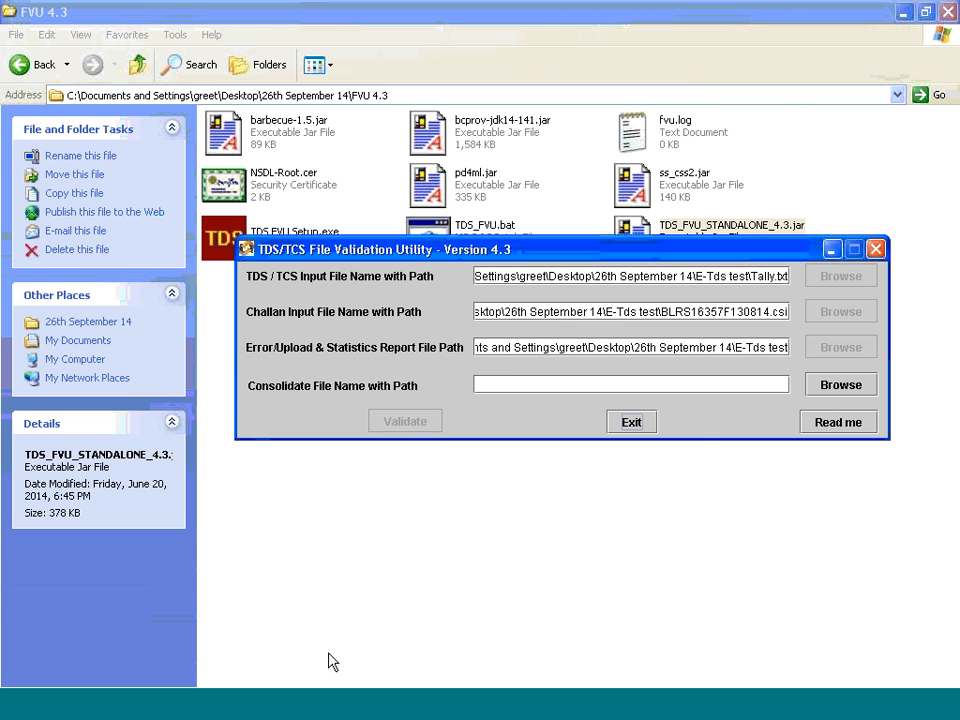
# Bring up the E-Tds test folder, dismiss the validation message and close the File Validation Utility
pyautogui.click(283, 718)
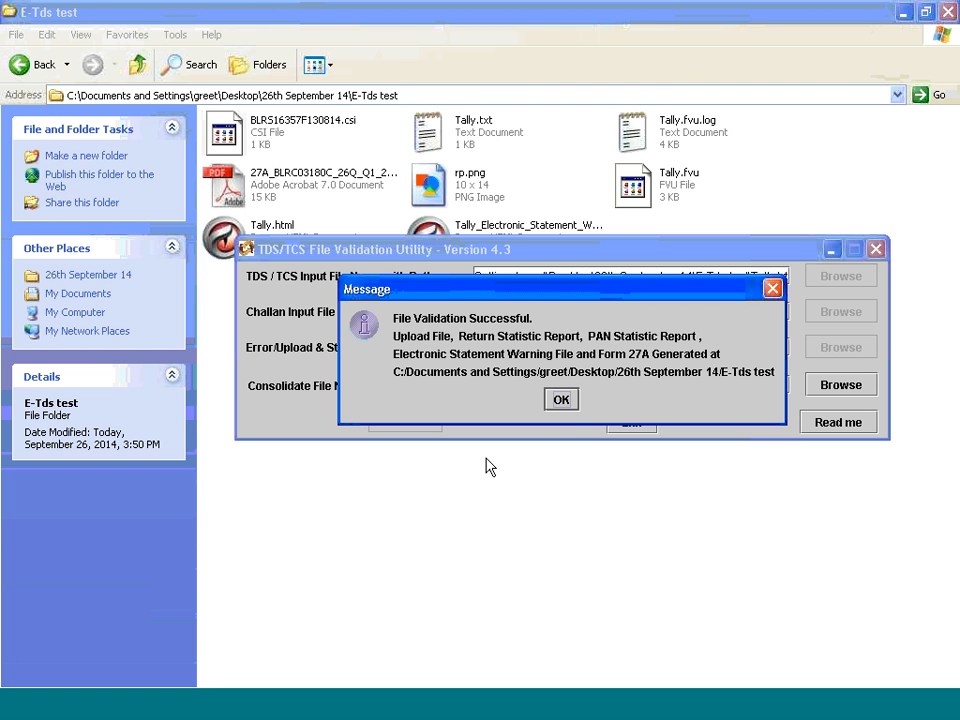
pyautogui.click(561, 400)
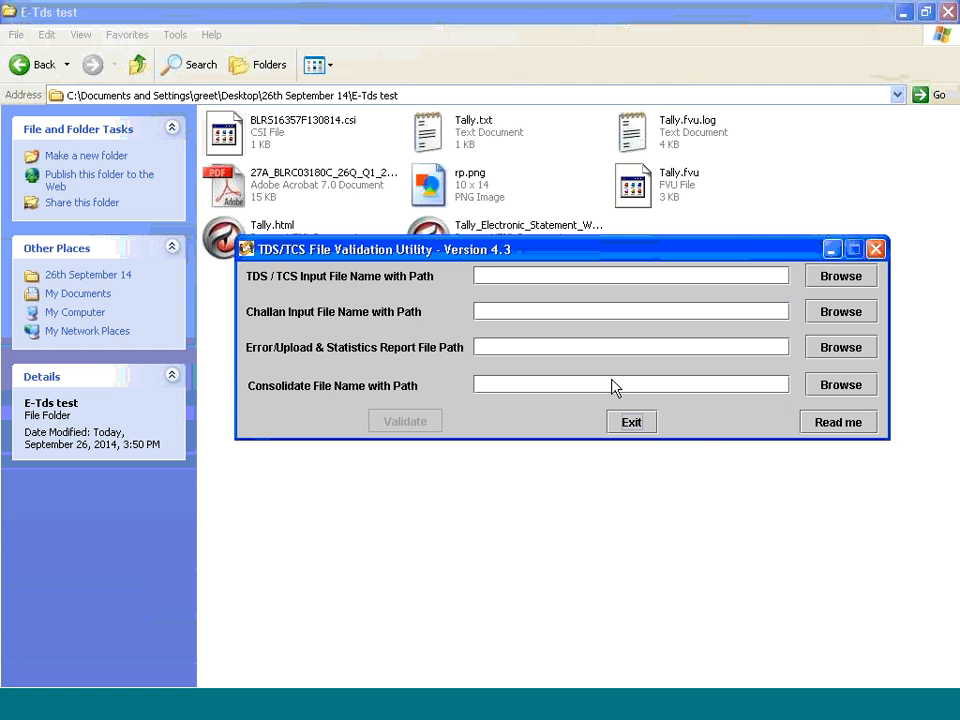
pyautogui.click(875, 249)
# Switch to Tally.ERP 9 and display a zoomed print preview of Form 27A from the E-Return reports
pyautogui.click(628, 709)
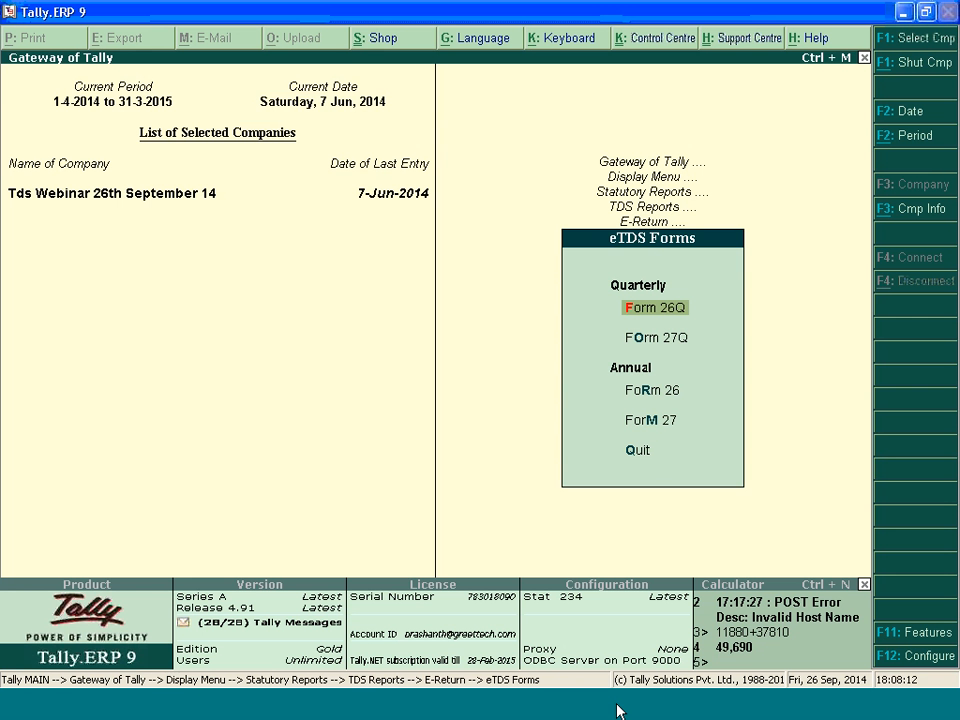
pyautogui.press('Return')
pyautogui.hotkey('ctrl', 'a')
pyautogui.press('Return')
pyautogui.press('Escape')
pyautogui.press('Down')
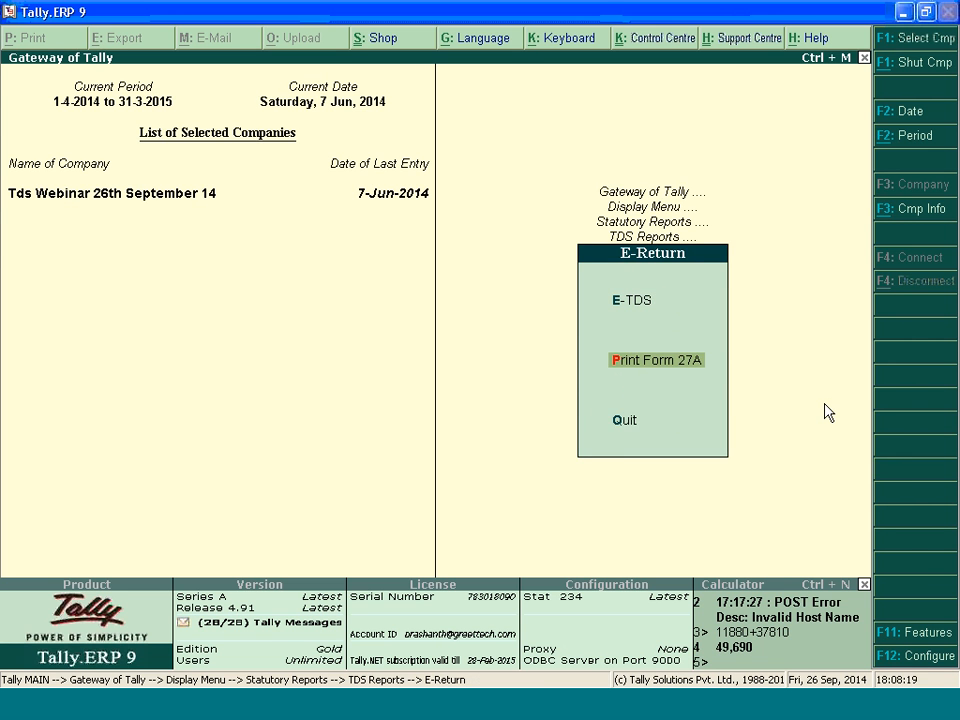
pyautogui.press('Return')
pyautogui.press('Return')
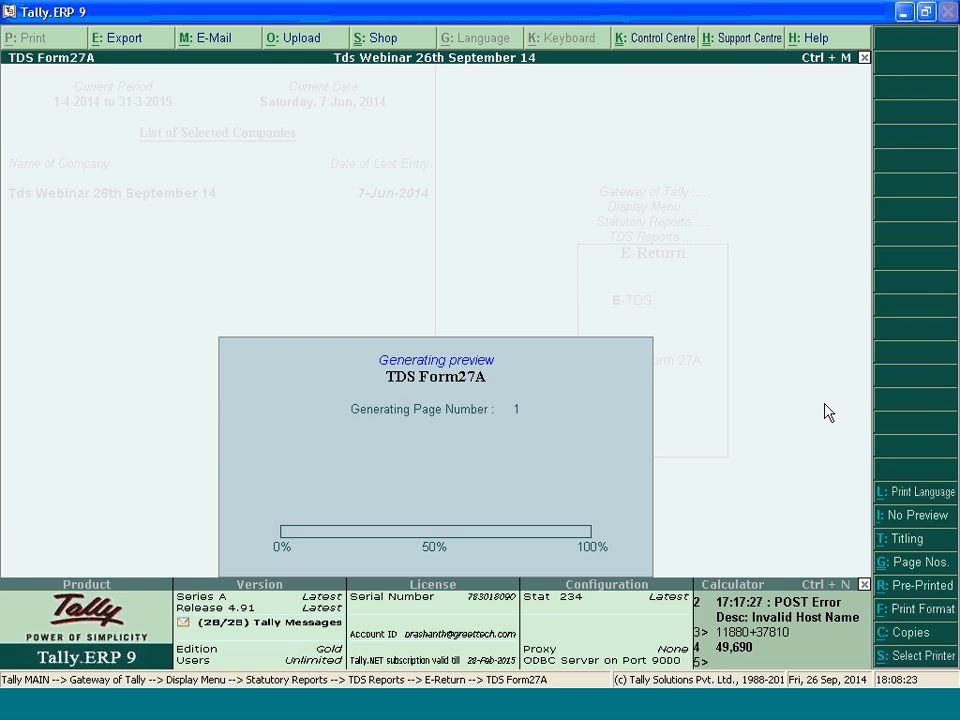
pyautogui.hotkey('alt', 'z')
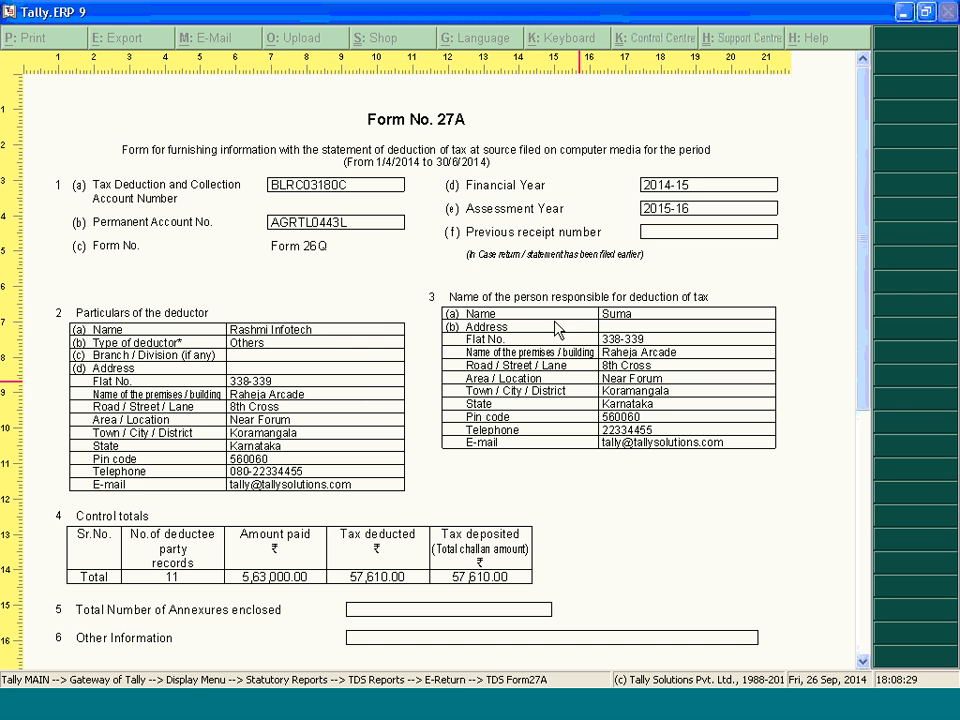
# Open the Form 27A PDF in the E-Tds test folder, review its deductor details and control totals, and close it
pyautogui.click(317, 707)
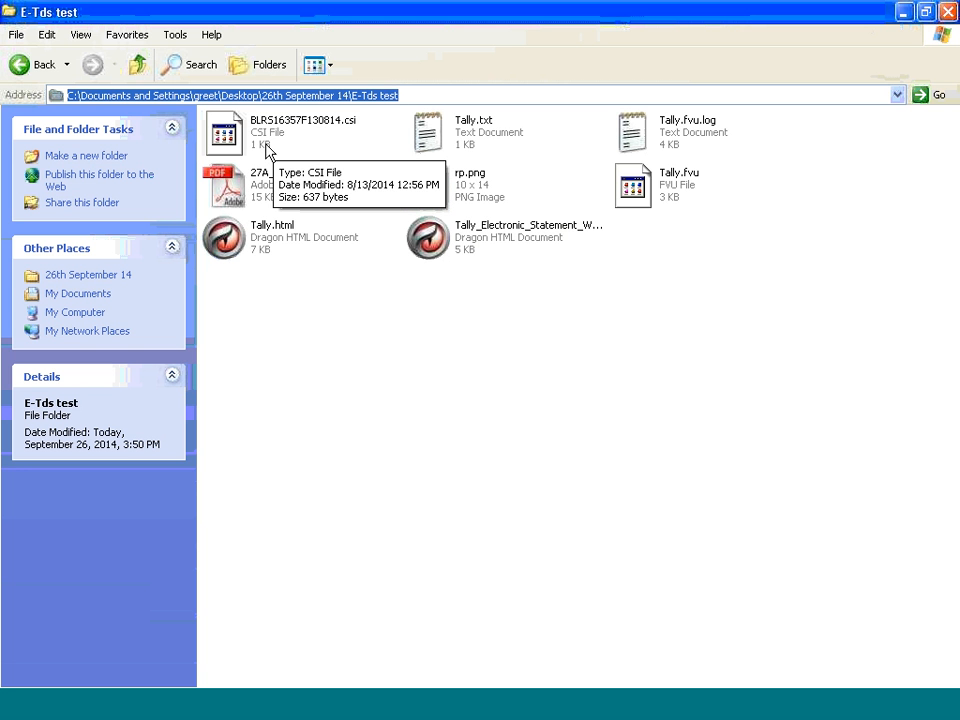
pyautogui.click(275, 190)
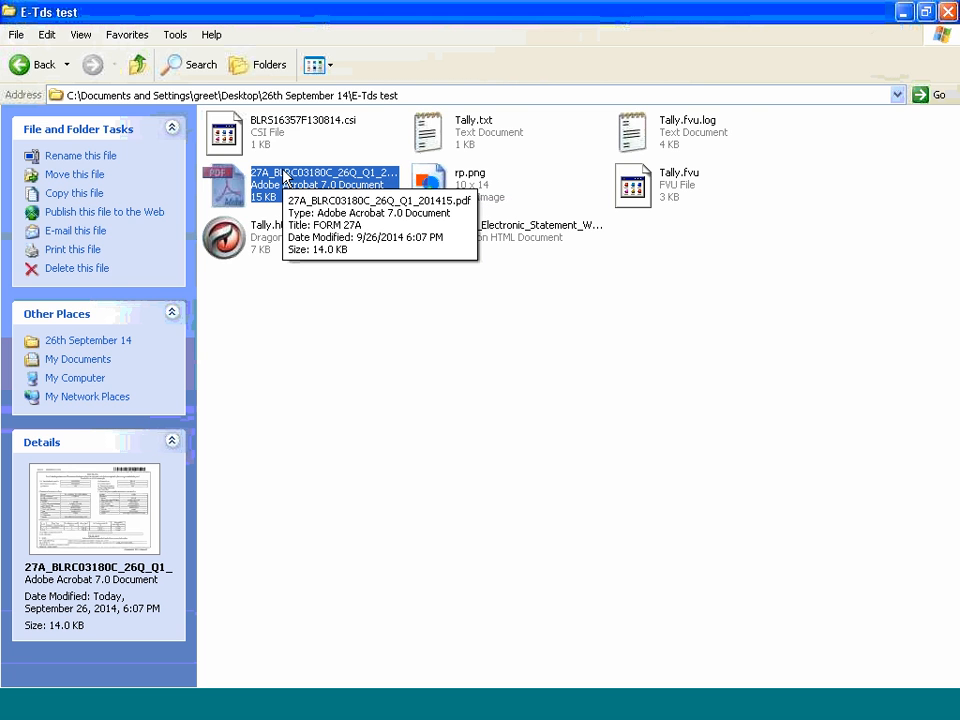
pyautogui.doubleClick(283, 174)
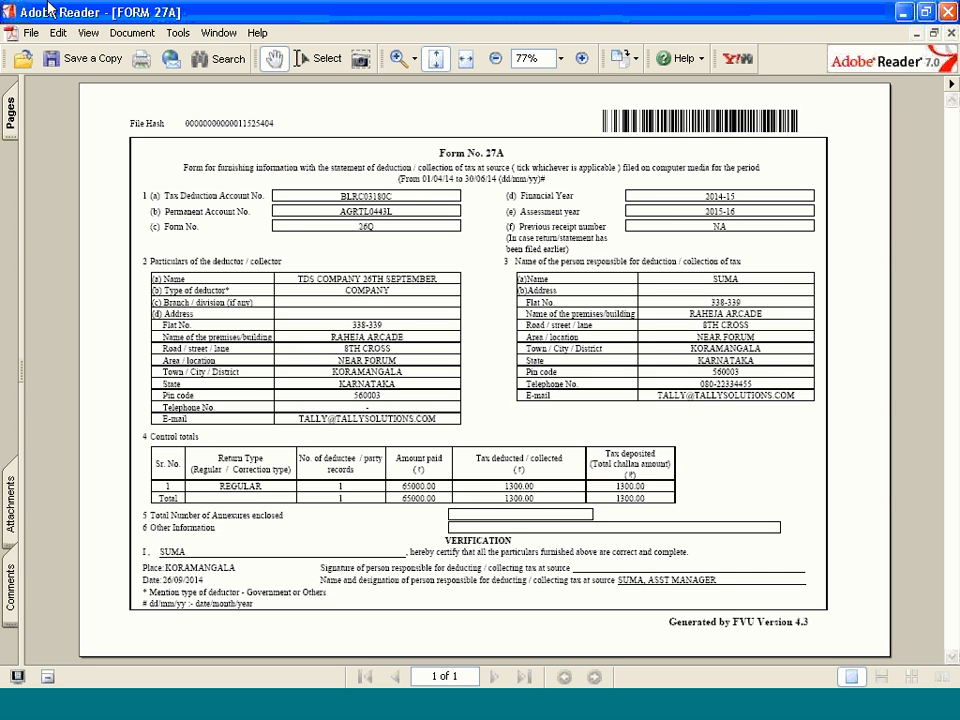
pyautogui.click(951, 31)
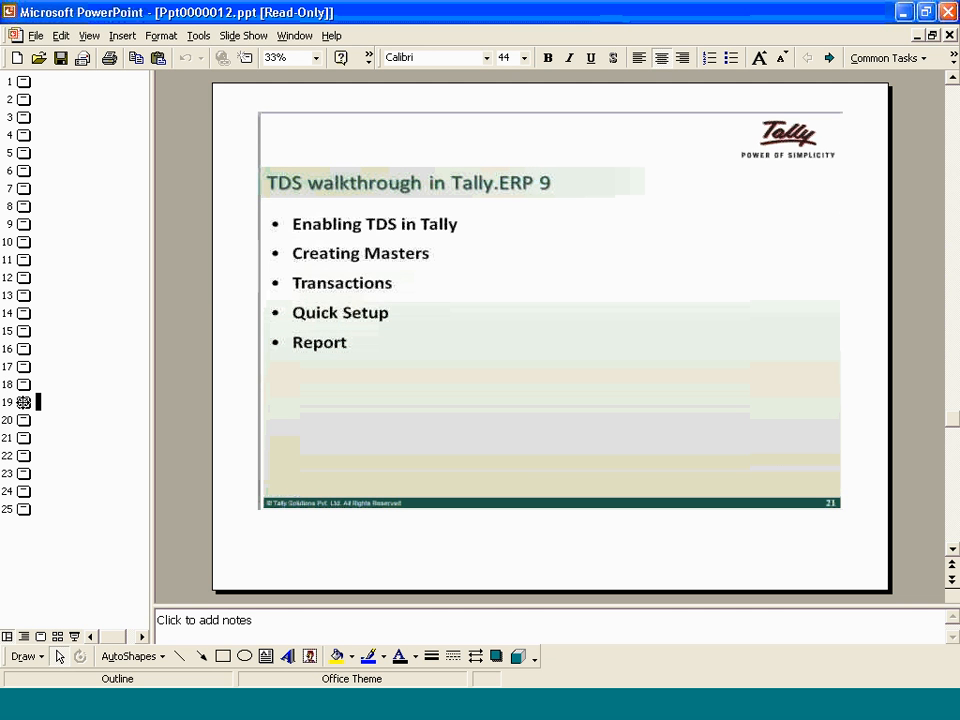
# Start the slide show of the TDS presentation Ppt0000012.ppt in PowerPoint
pyautogui.click(245, 36)
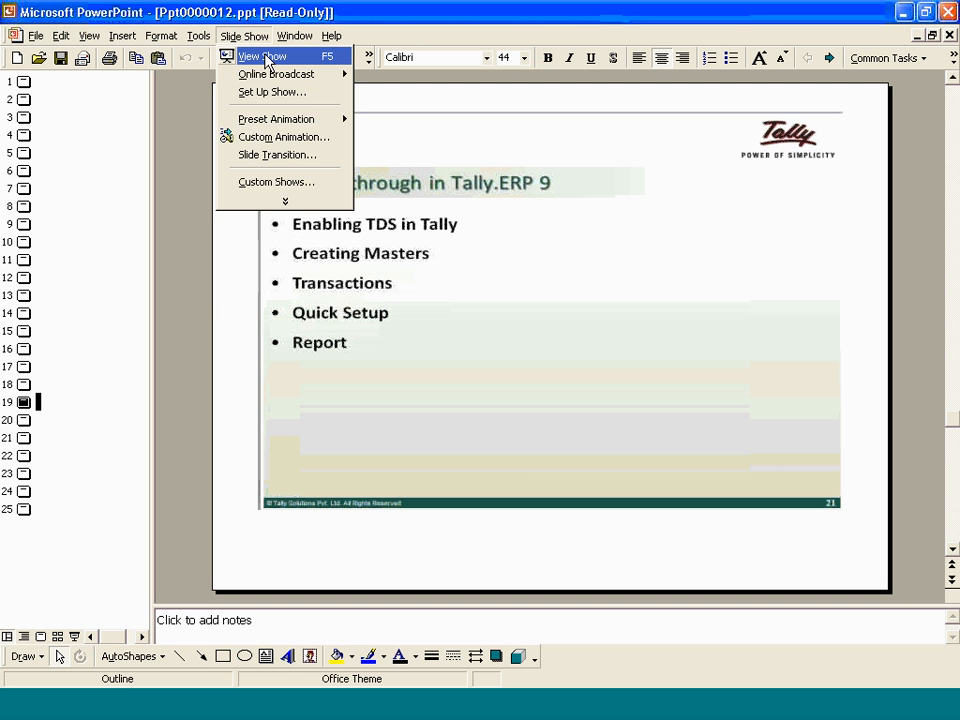
pyautogui.click(265, 58)
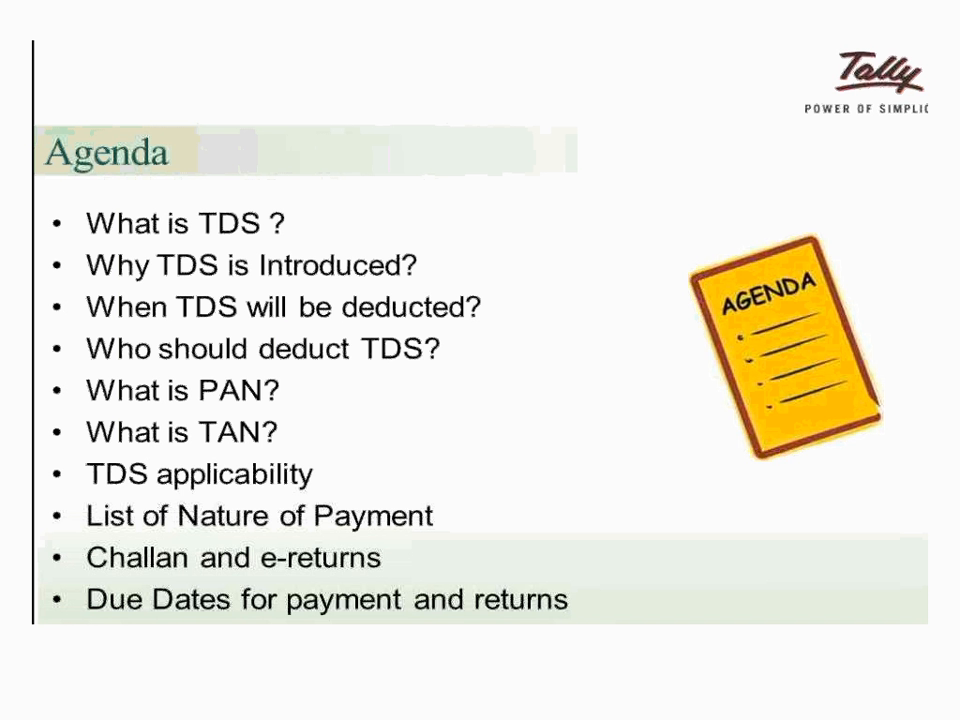